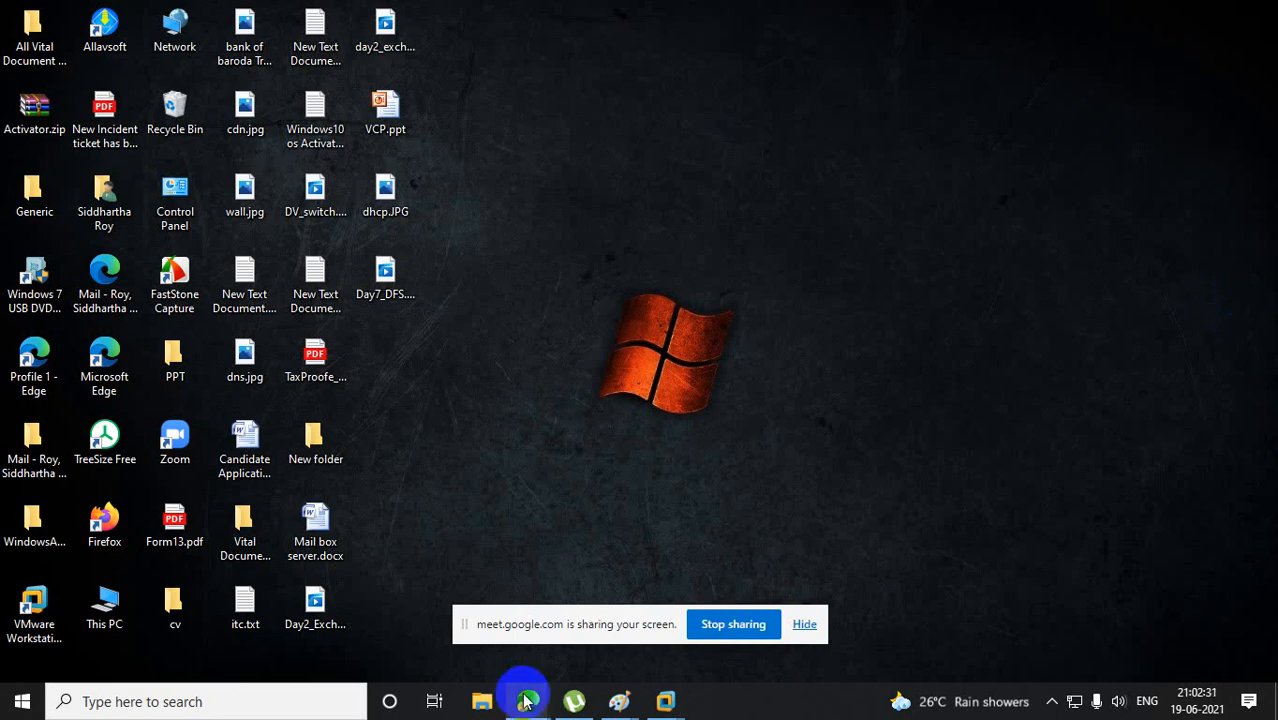
Switch to the Google Meet call in Microsoft Edge and admit the participant waiting to join.
mouse_move(527, 699)
click(485, 608)
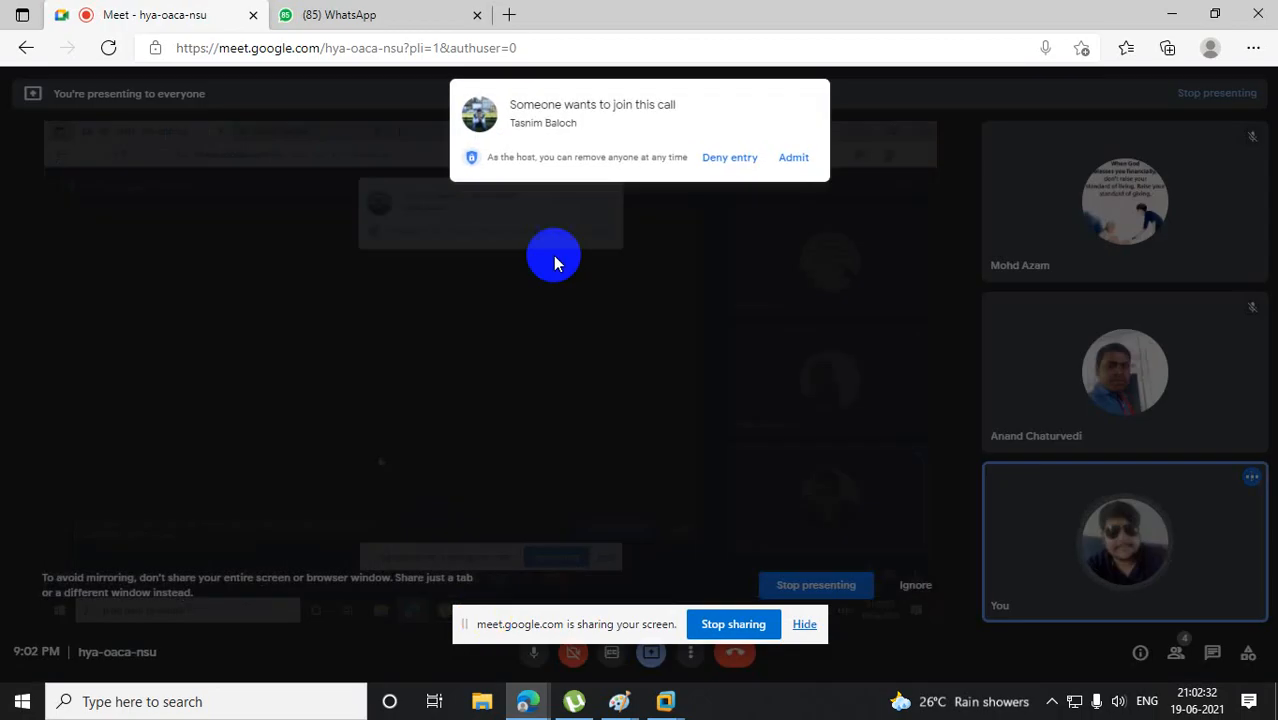
click(783, 158)
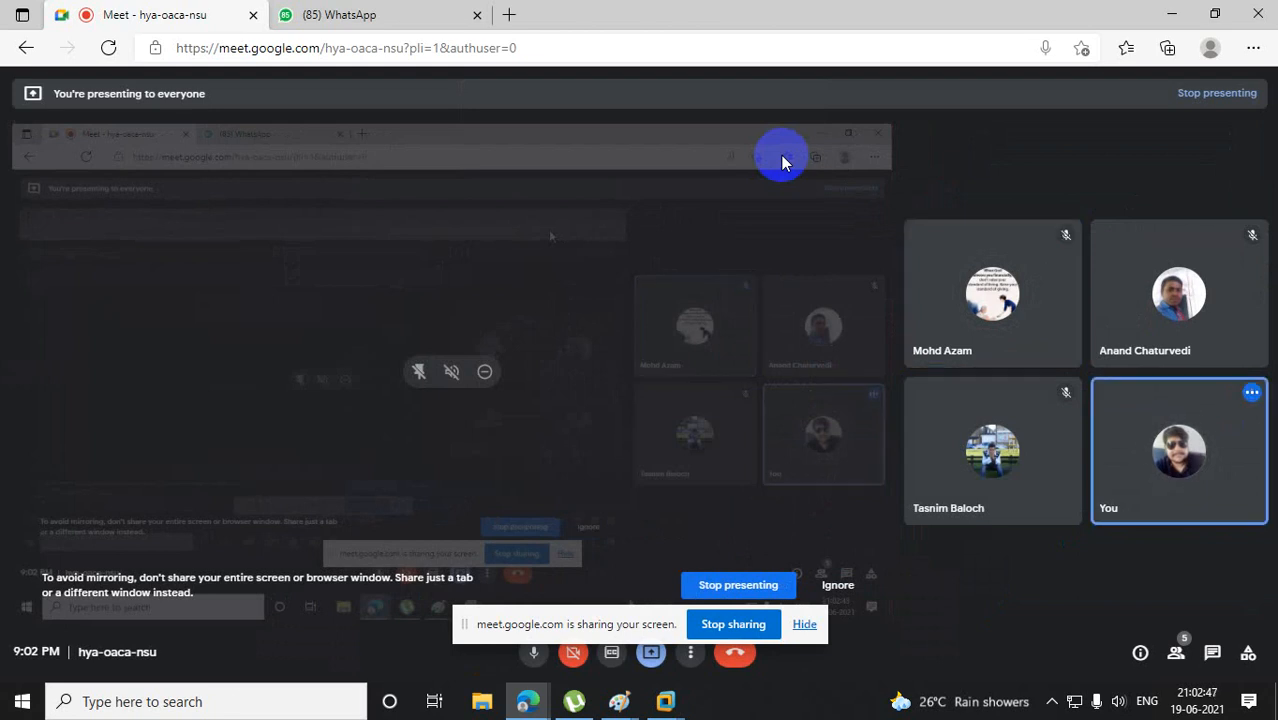
mouse_move(977, 395)
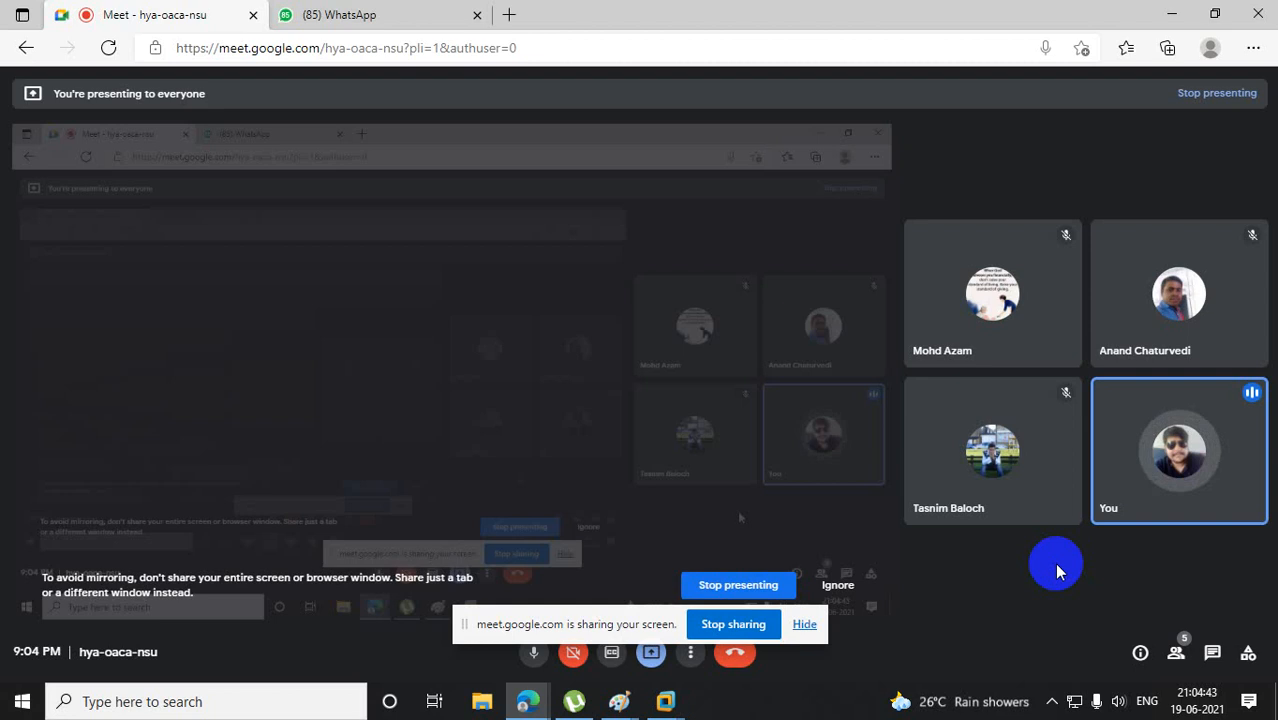
Switch to Paint and close both untitled drawings without saving their changes.
click(640, 704)
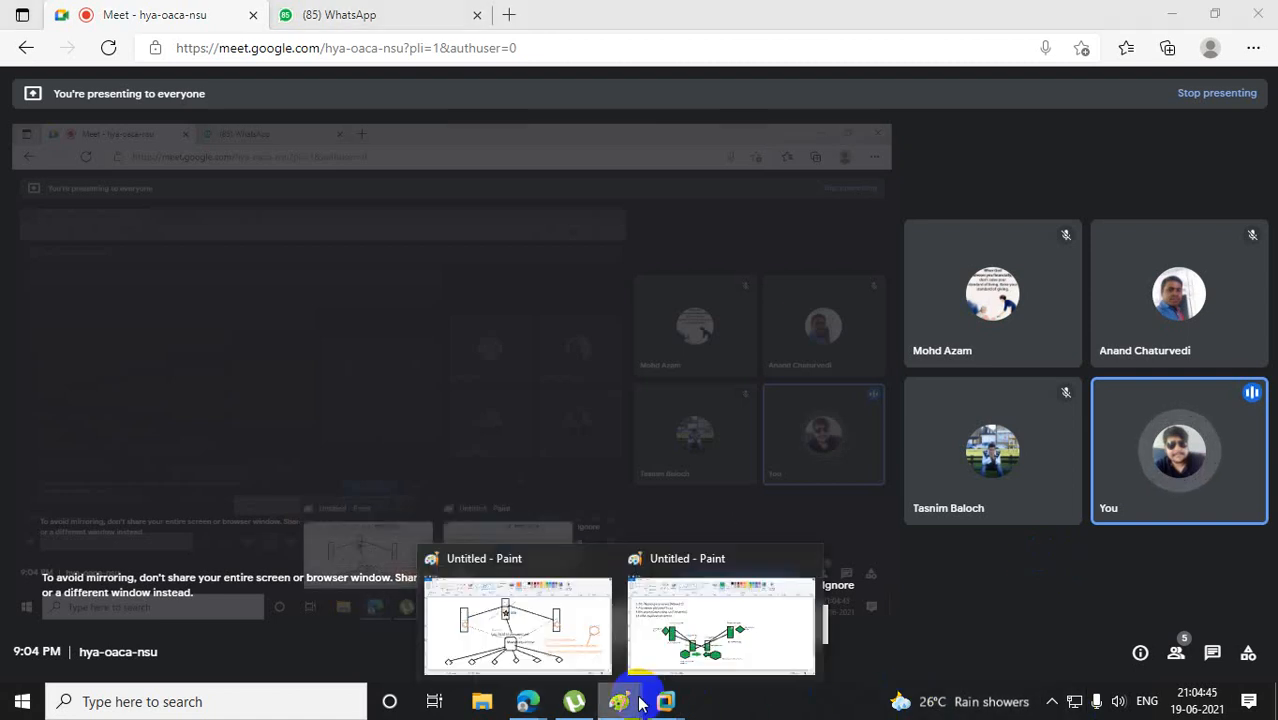
click(575, 614)
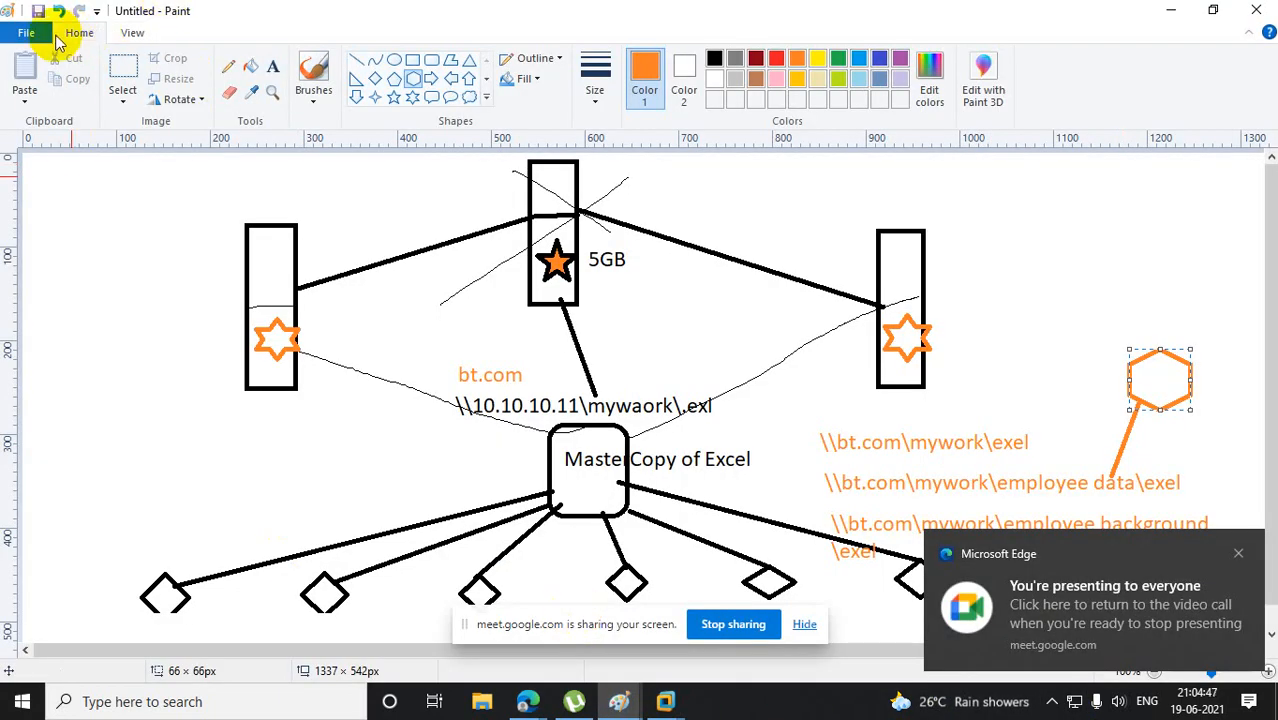
click(1256, 10)
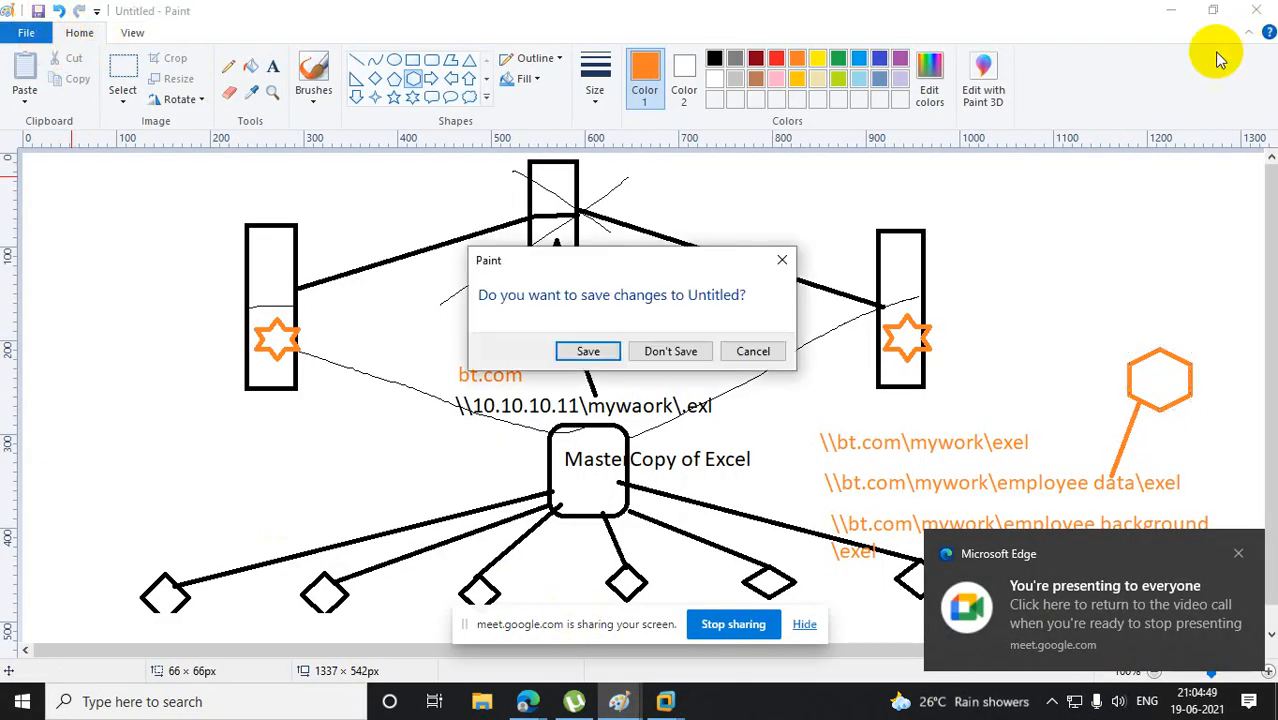
click(670, 351)
click(622, 703)
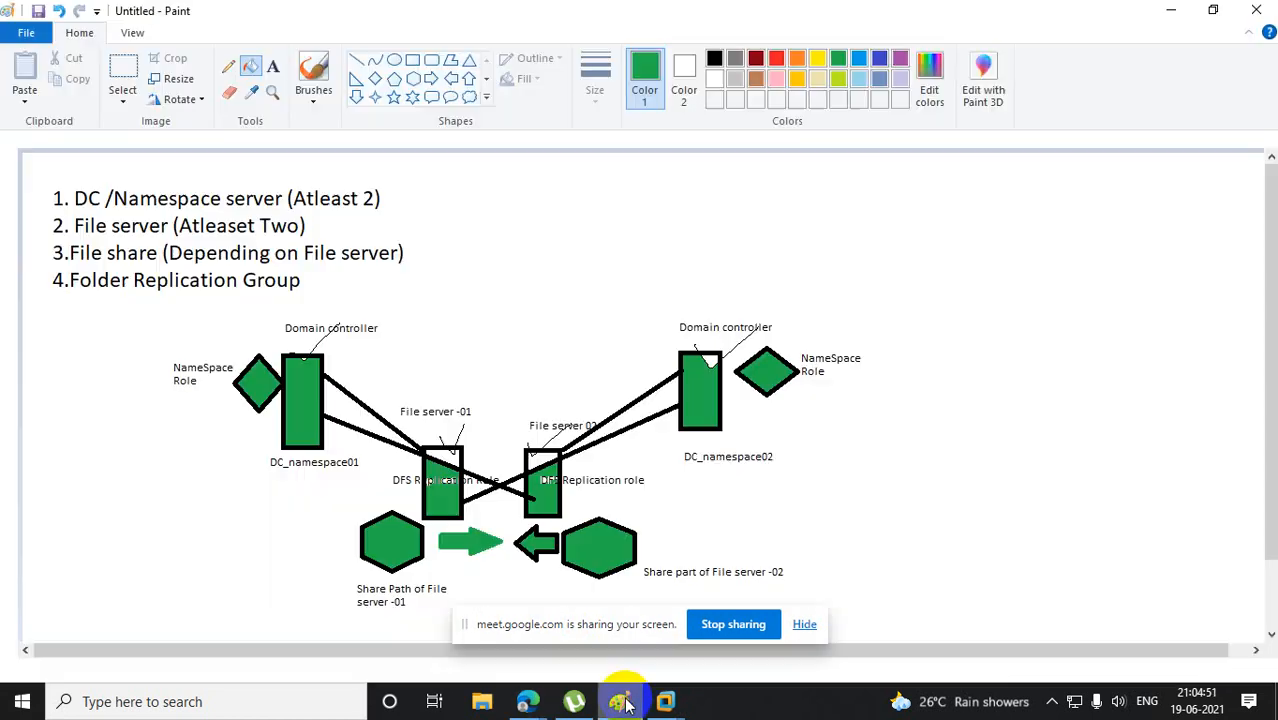
click(1256, 10)
click(643, 358)
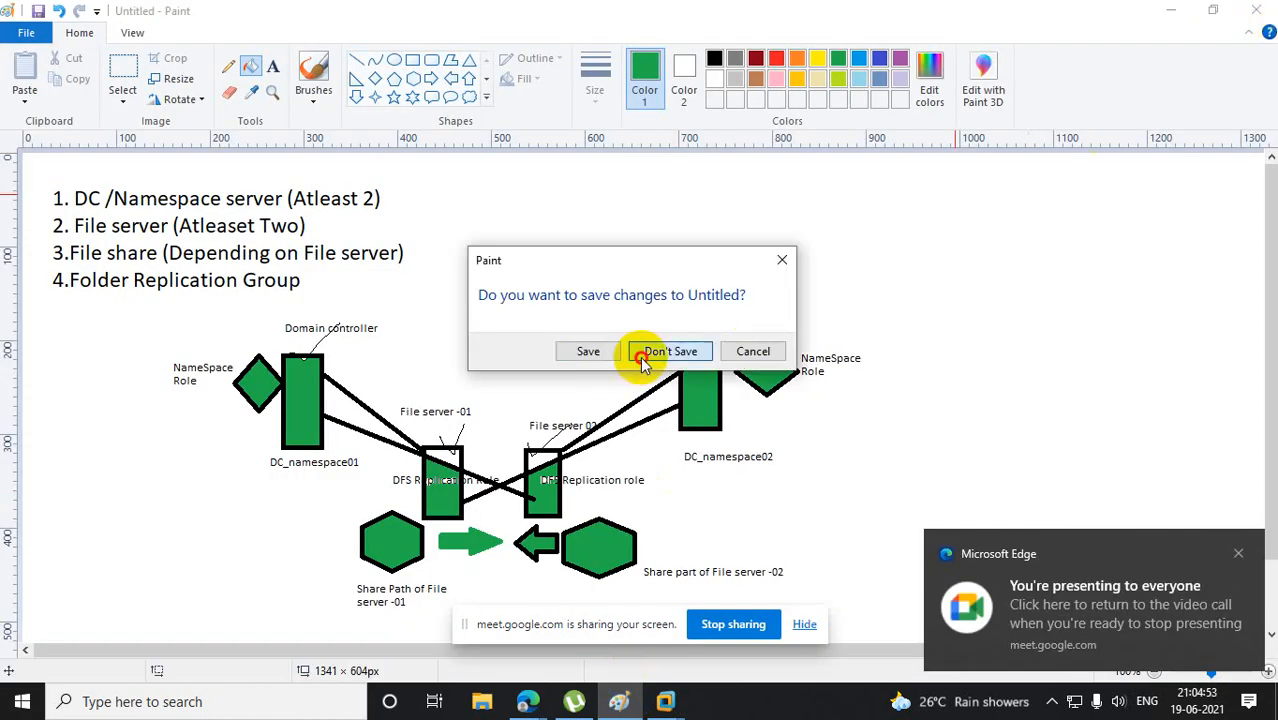
Search for Paint on the computer and open it with a new blank canvas.
click(188, 701)
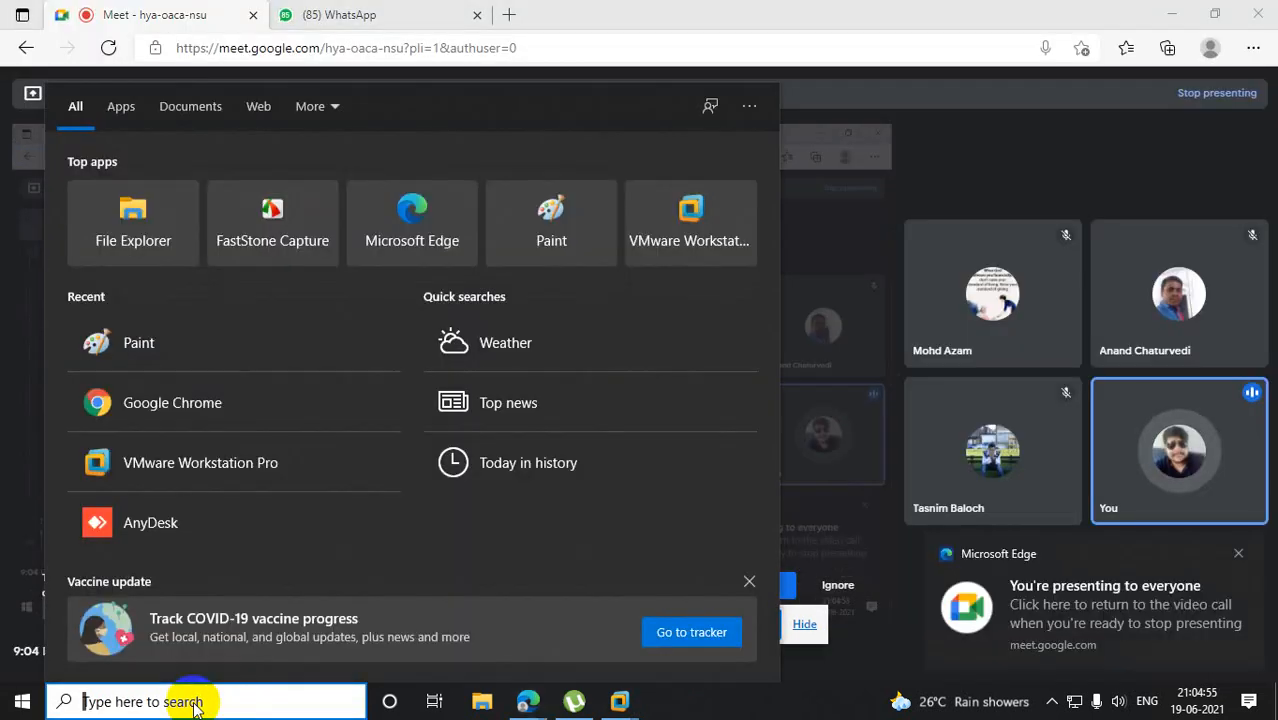
text(pai)
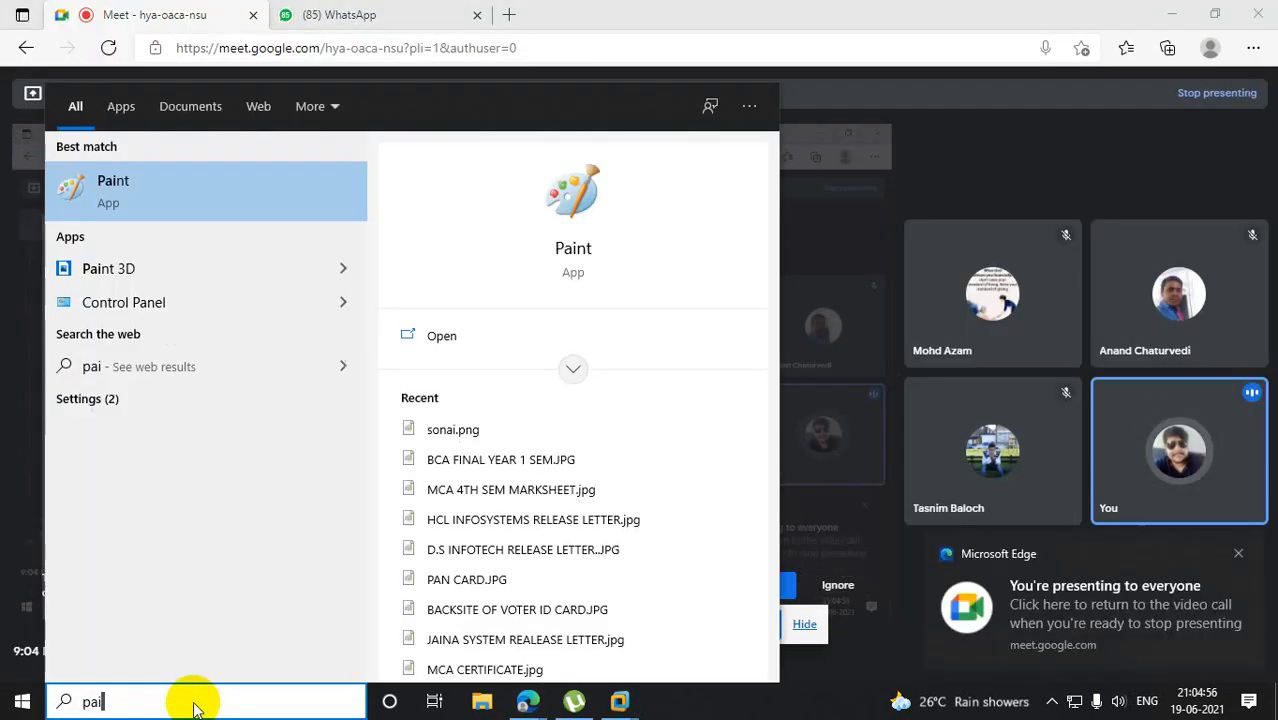
click(164, 217)
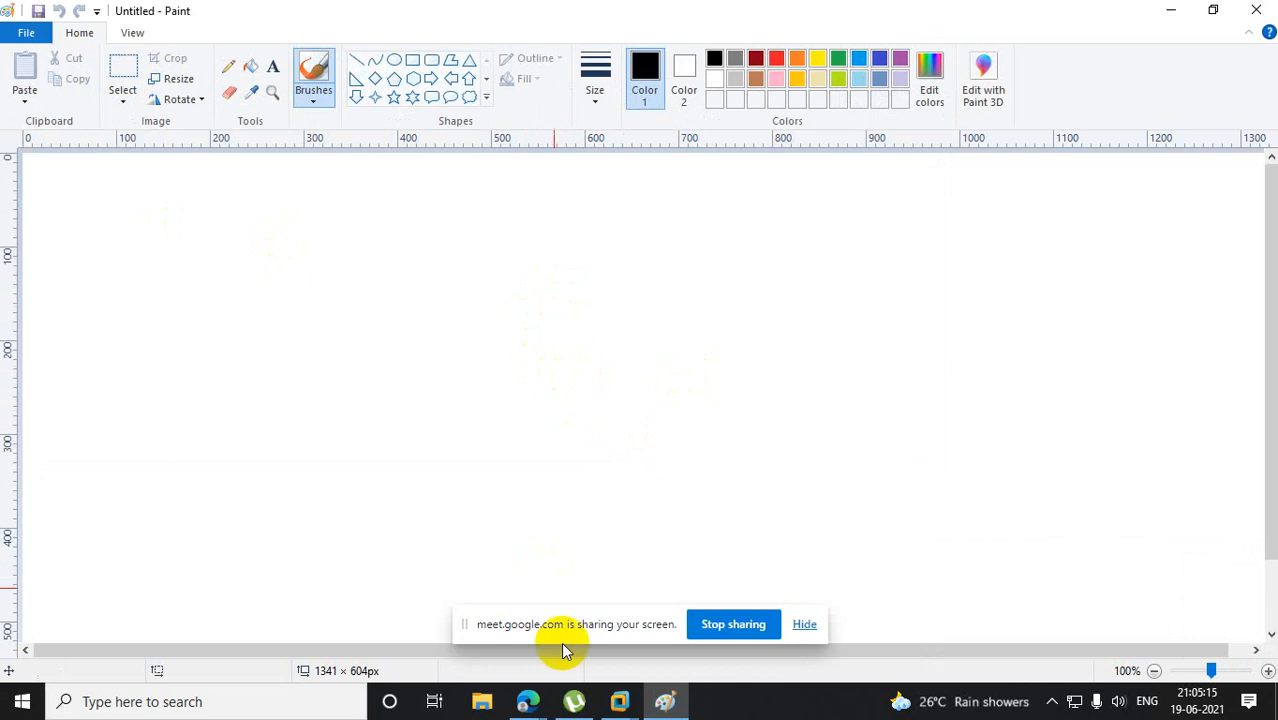
Check the participants in the Google Meet call, then return to the blank Paint canvas.
click(527, 701)
click(496, 625)
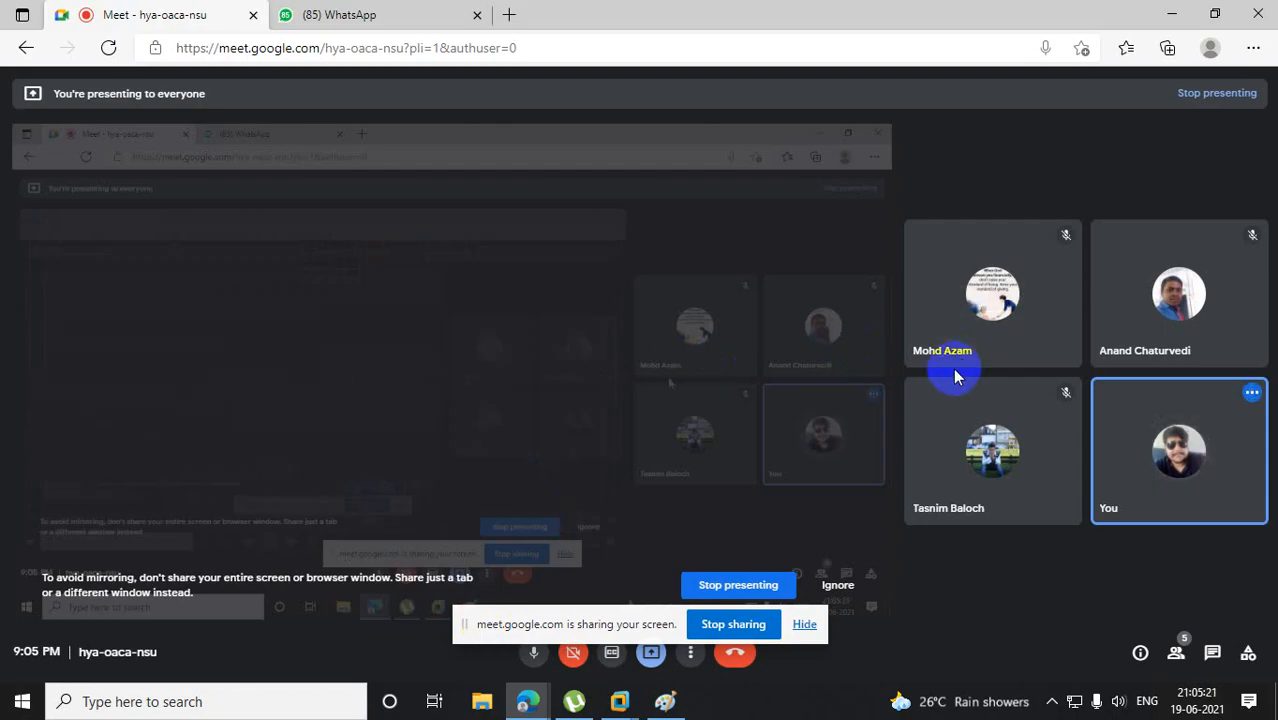
click(1172, 15)
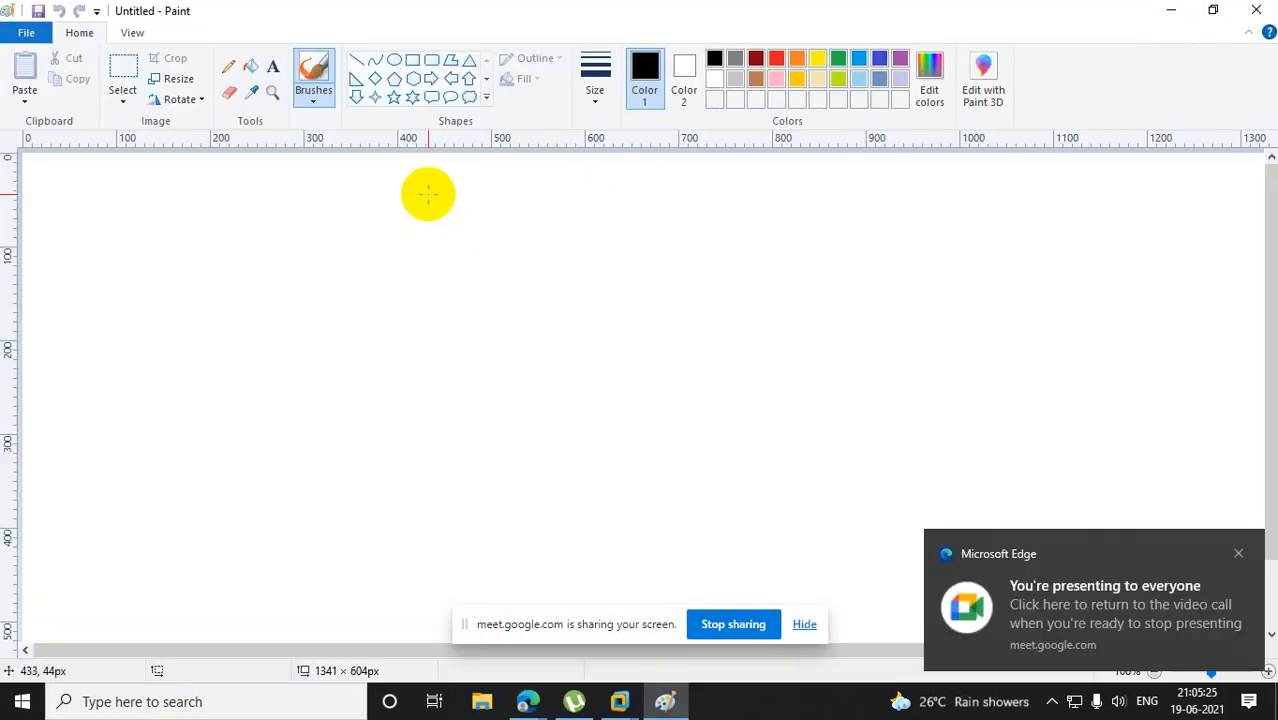
Draw a tall rectangle with three thin horizontal rectangles across its left edge, the lowest about 57 × 13 px.
click(414, 61)
drag(248, 218, 304, 352)
click(457, 335)
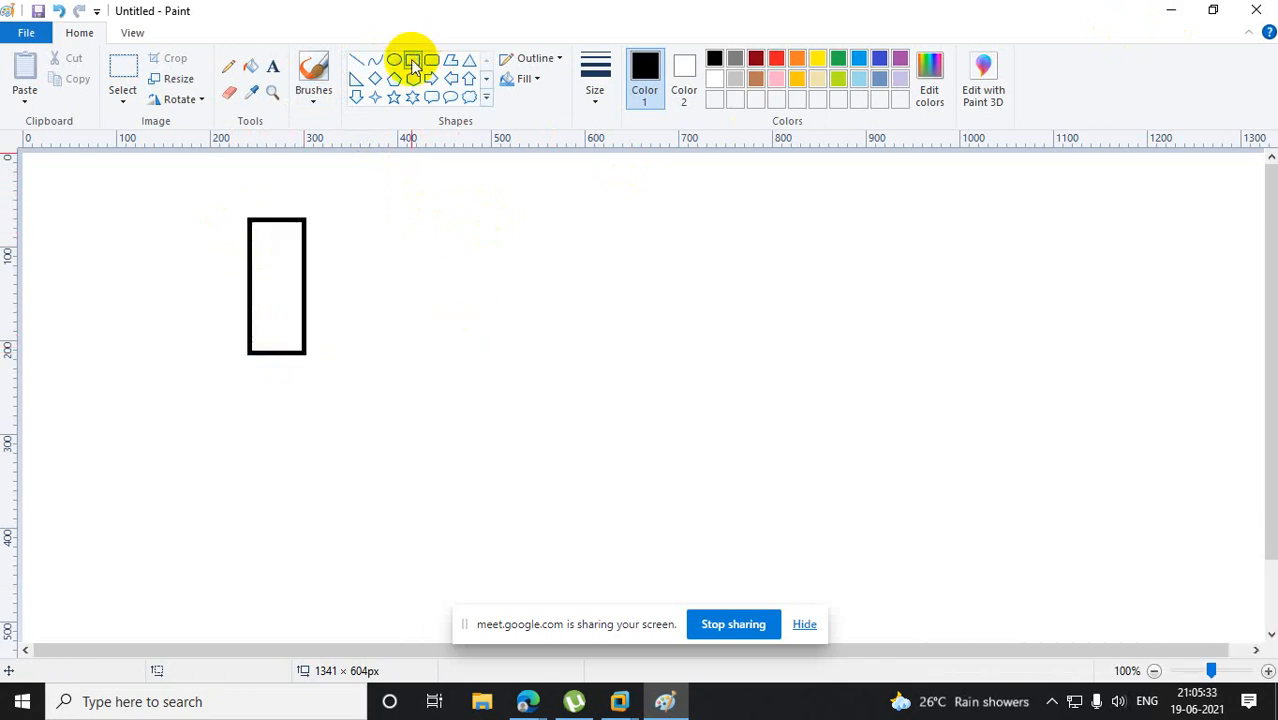
drag(228, 263, 285, 327)
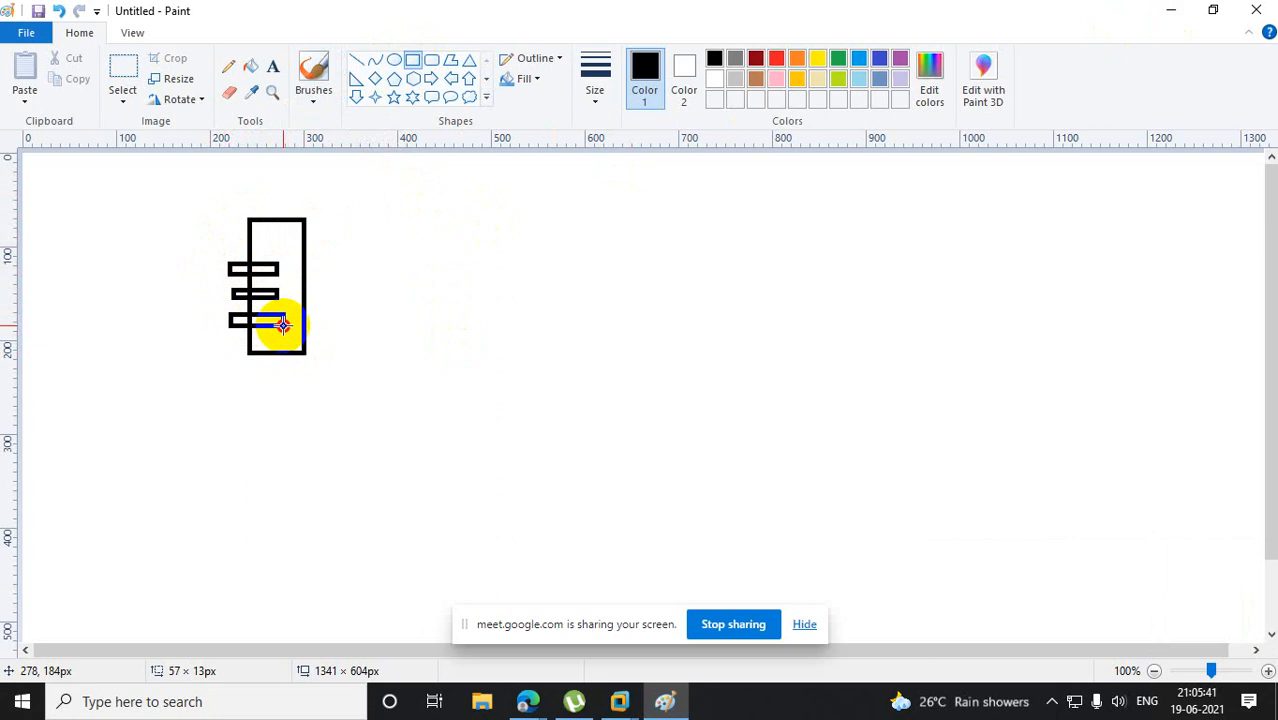
click(267, 391)
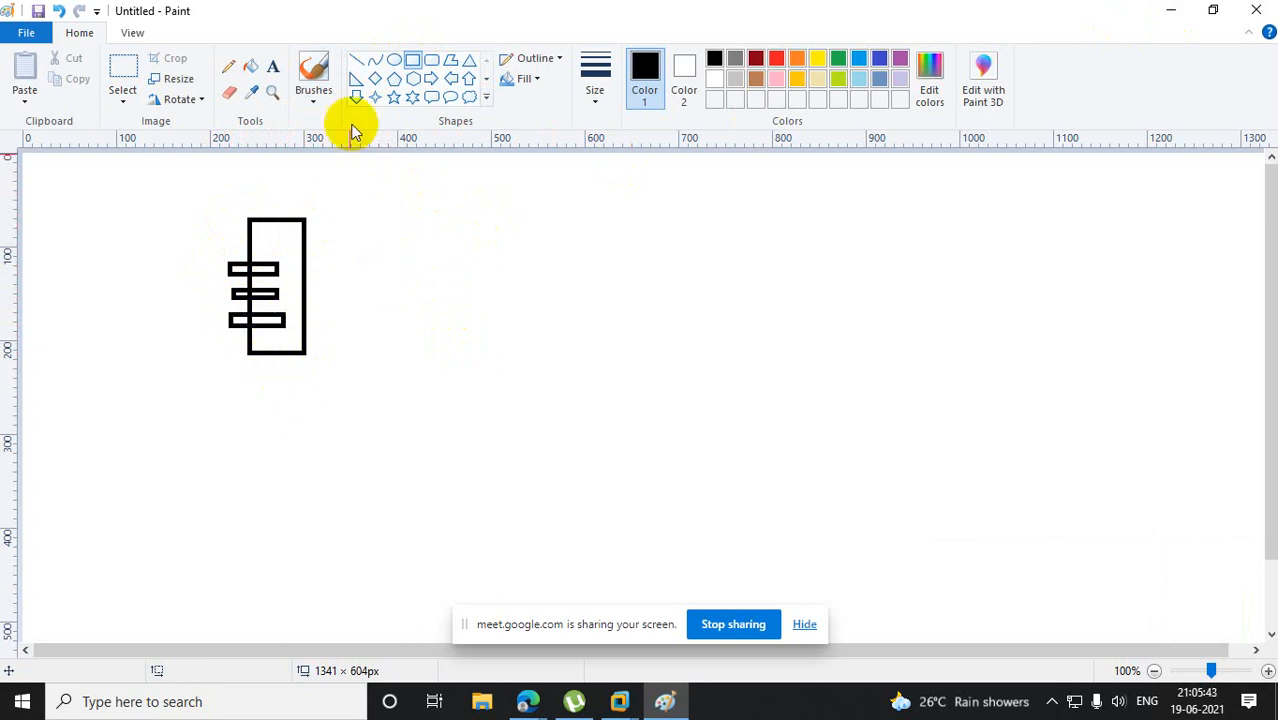
Draw diamonds over the tall rectangle's right corners, the upper about 62 × 57 px and the lower about 58 × 61 px.
click(375, 79)
drag(275, 185, 334, 239)
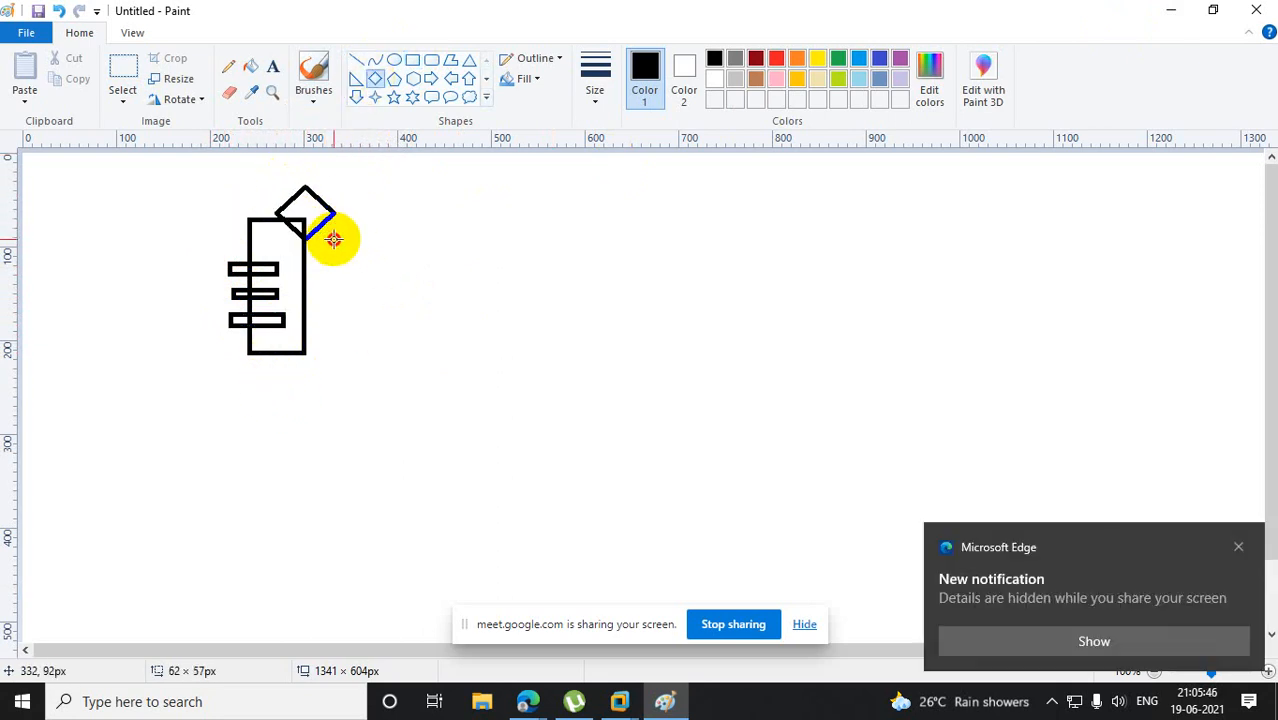
click(411, 300)
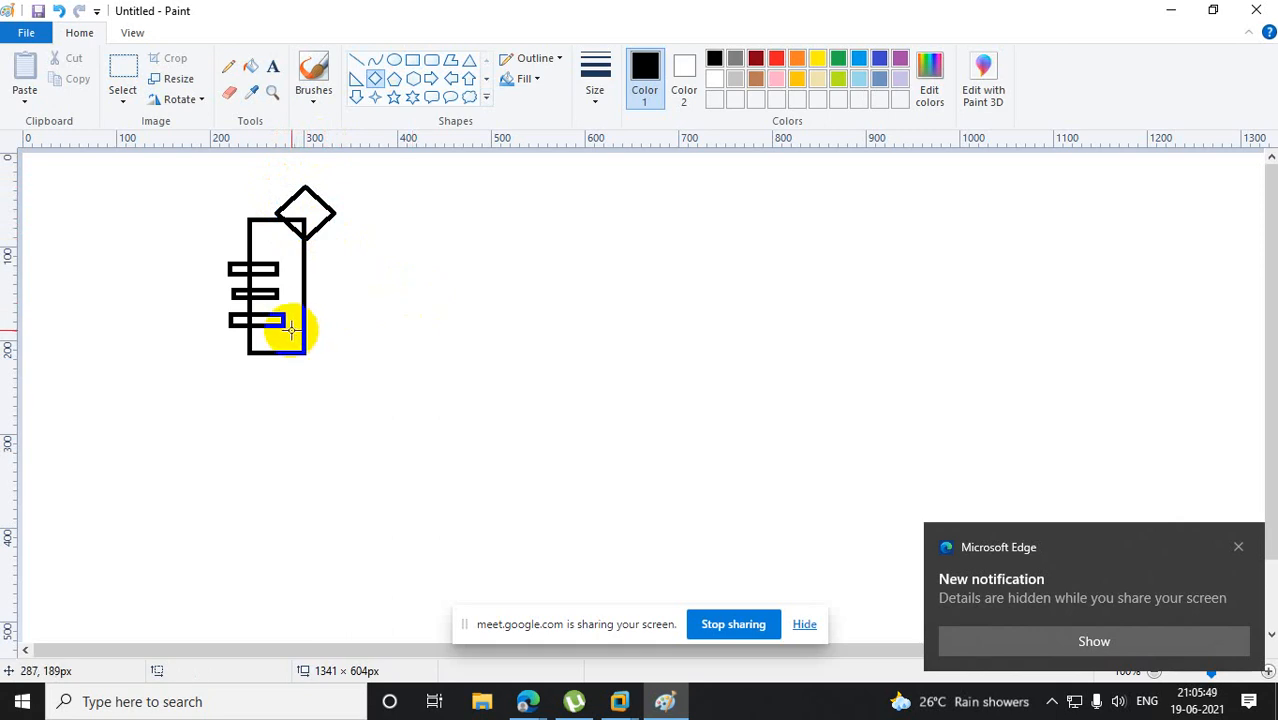
drag(290, 330, 347, 389)
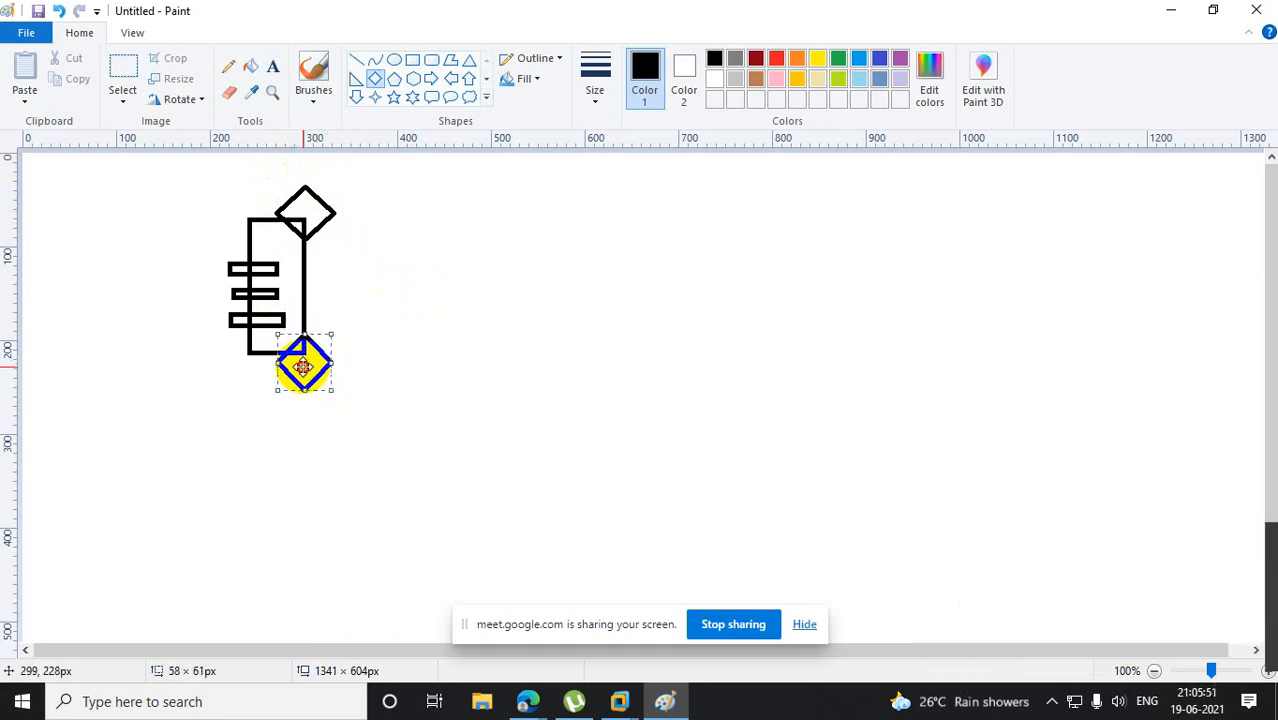
click(384, 377)
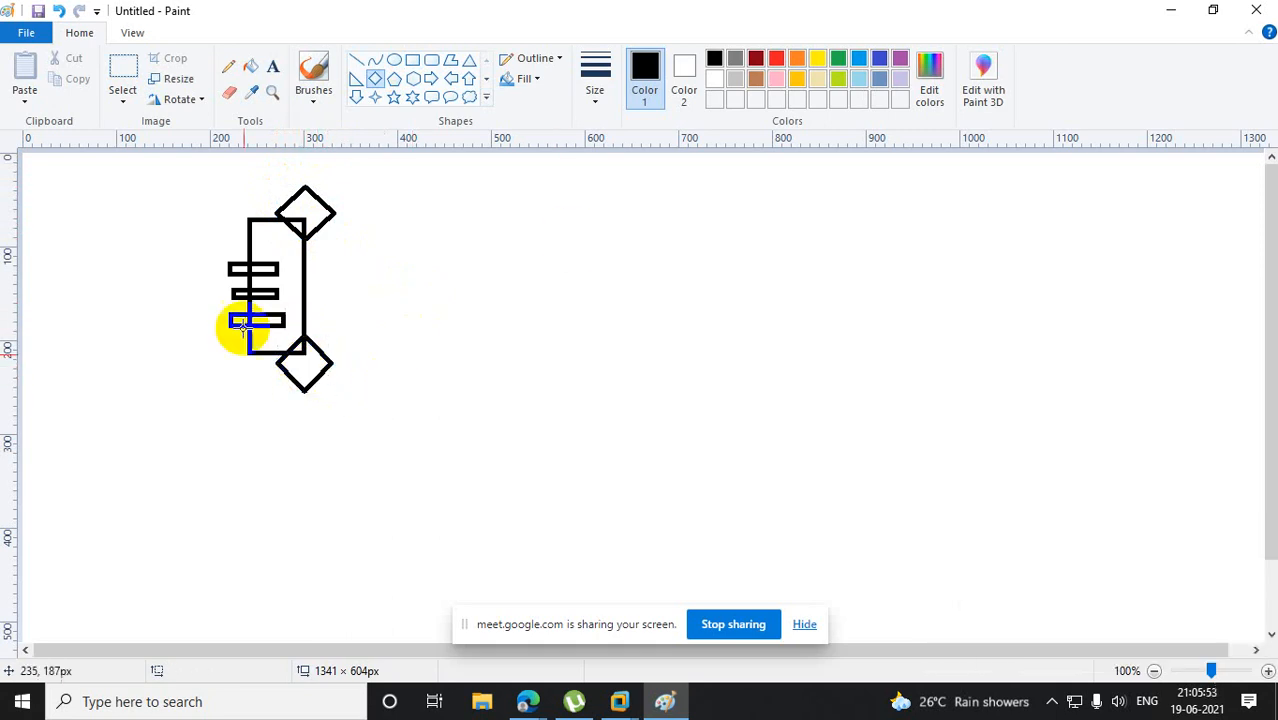
Draw a small rounded rectangle far to the right of the tall one and enclose all shapes in an ellipse about 677 × 309 px.
click(431, 60)
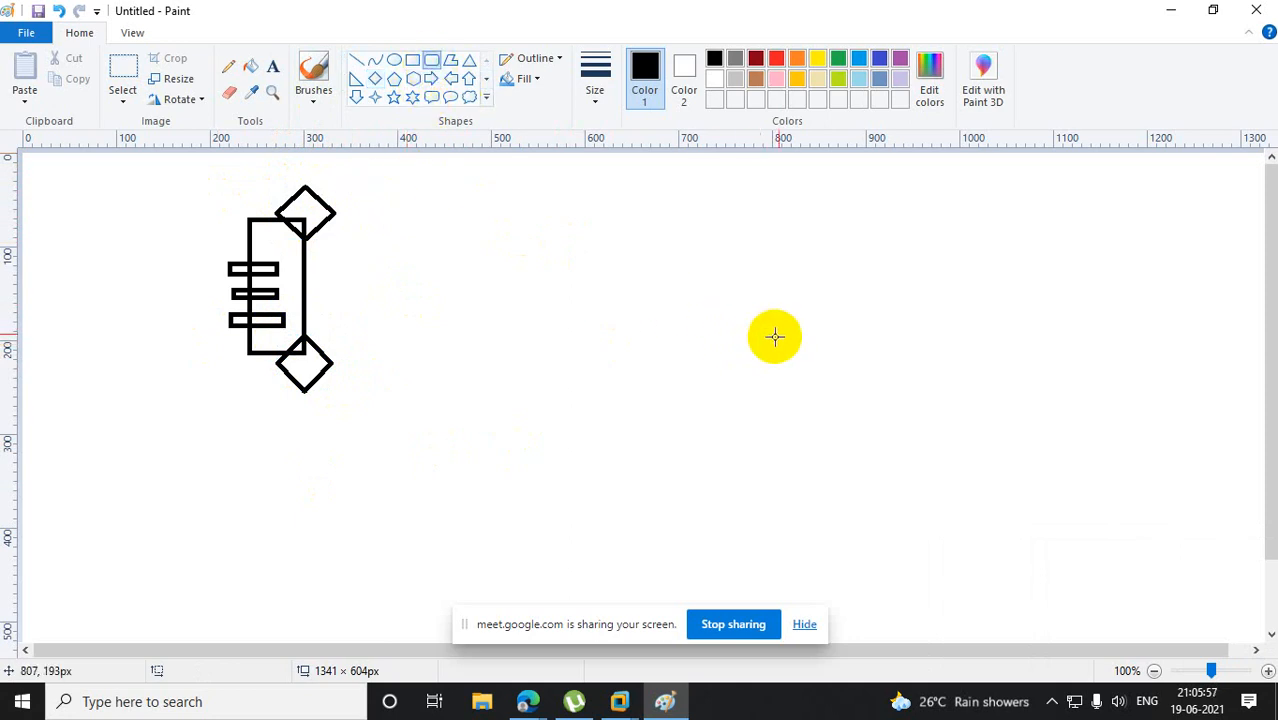
drag(784, 288, 819, 350)
click(810, 410)
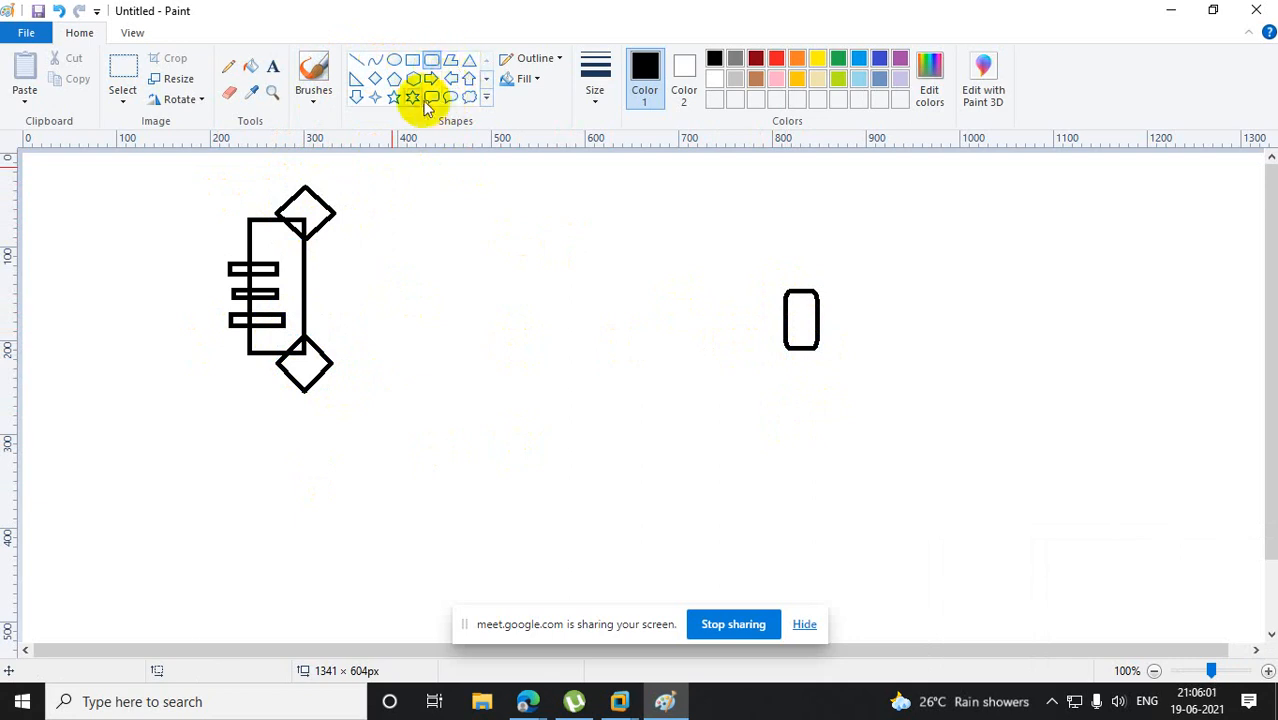
click(394, 60)
drag(205, 175, 838, 462)
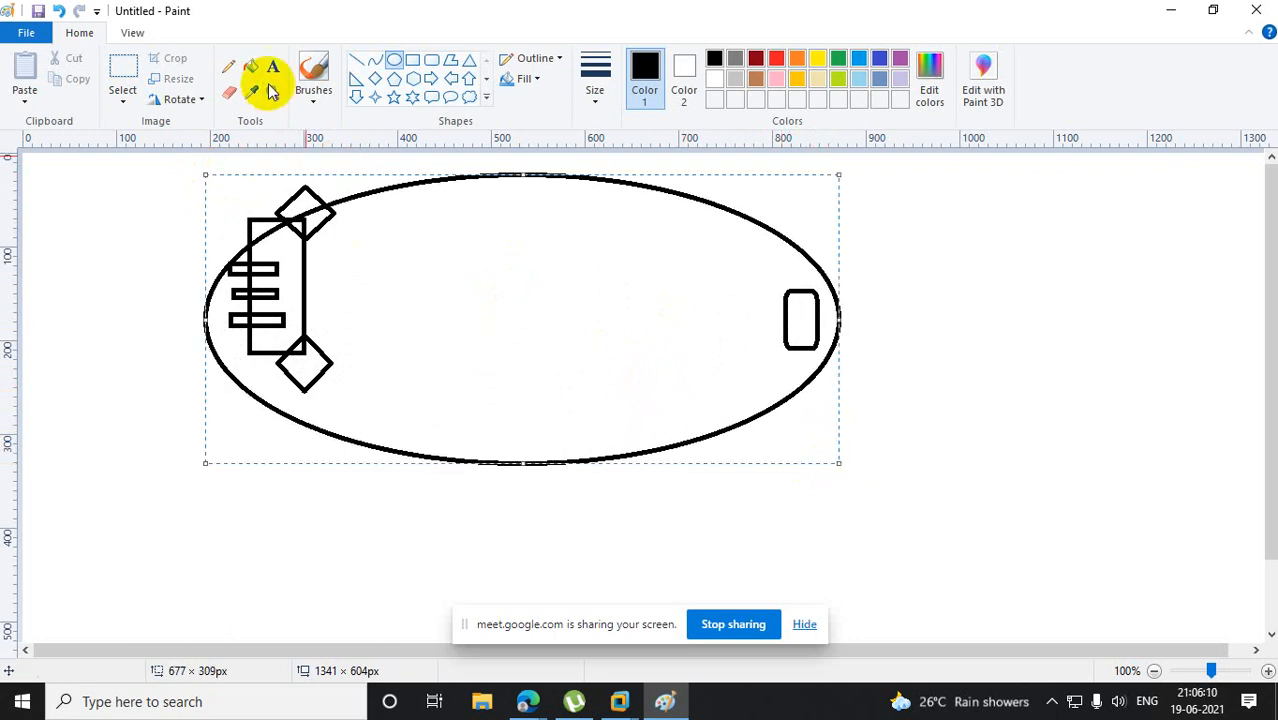
Connect both diamonds to the rounded rectangle with straight lines and link the upper diamond to the top thin bar.
click(354, 62)
drag(308, 225, 784, 313)
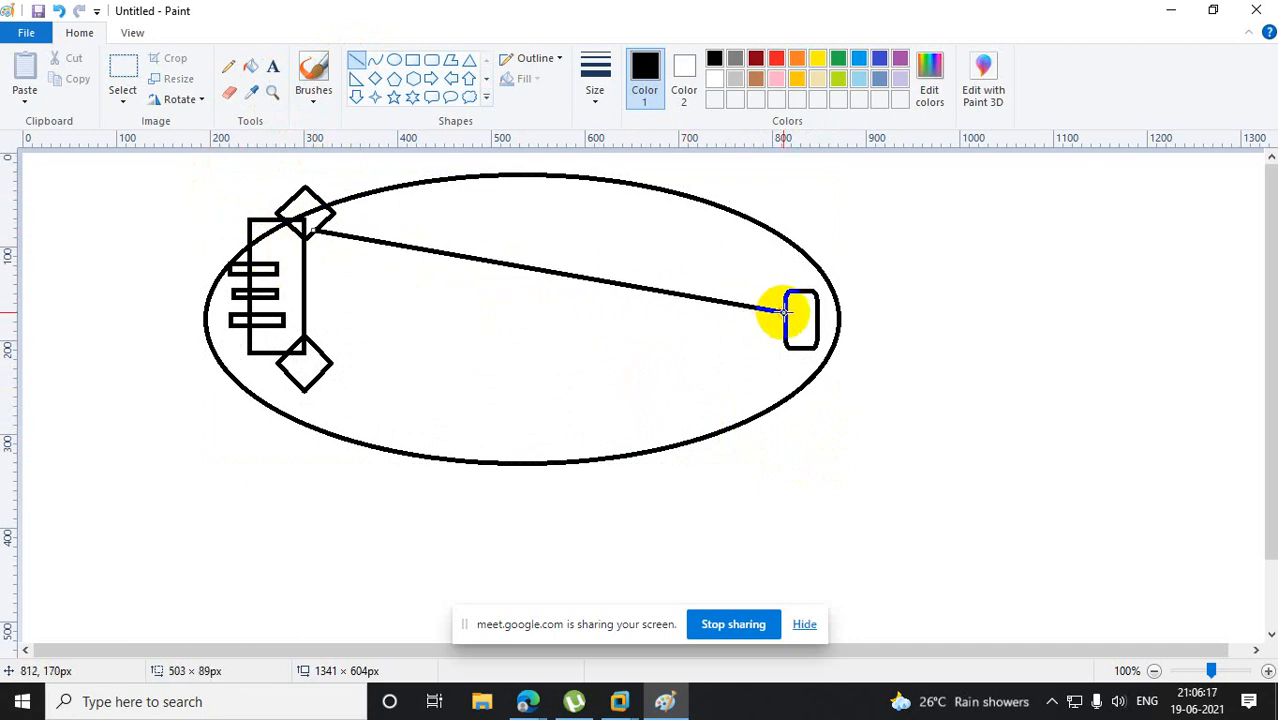
mouse_move(300, 232)
mouse_down()
mouse_move(273, 269)
mouse_move(298, 238)
mouse_up()
click(421, 219)
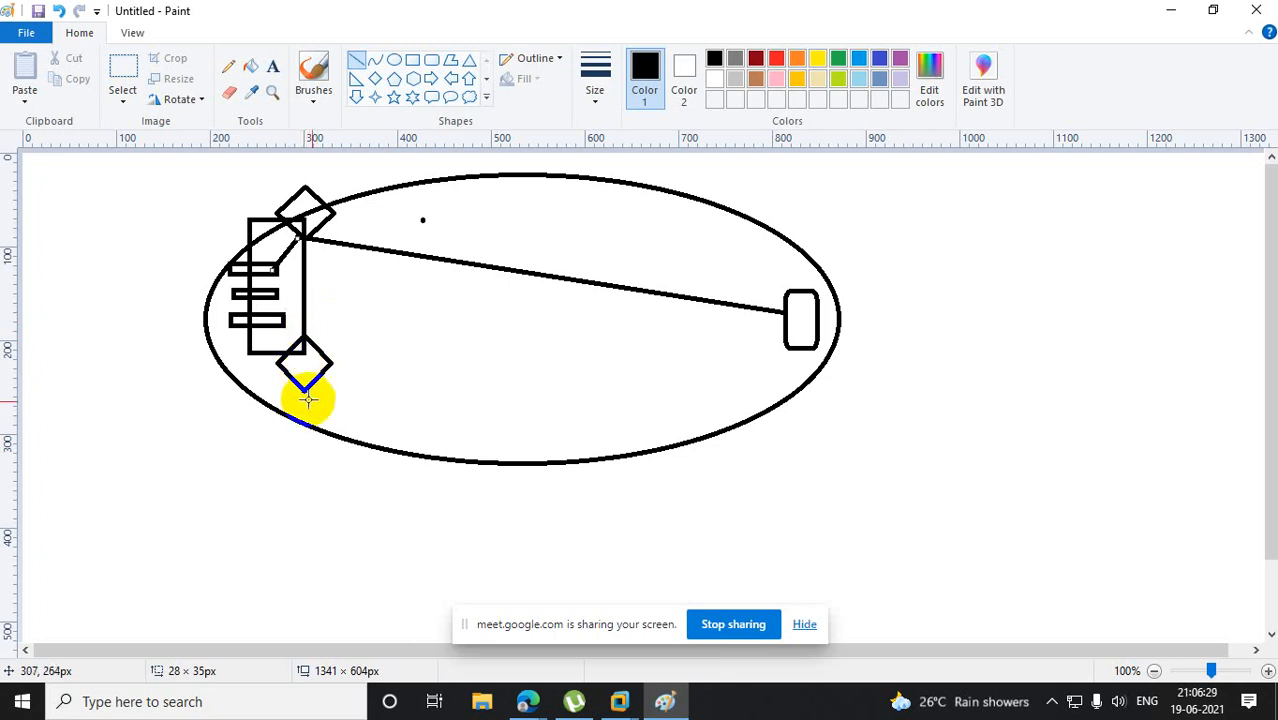
mouse_move(786, 335)
mouse_down()
mouse_move(416, 377)
mouse_move(330, 362)
mouse_up()
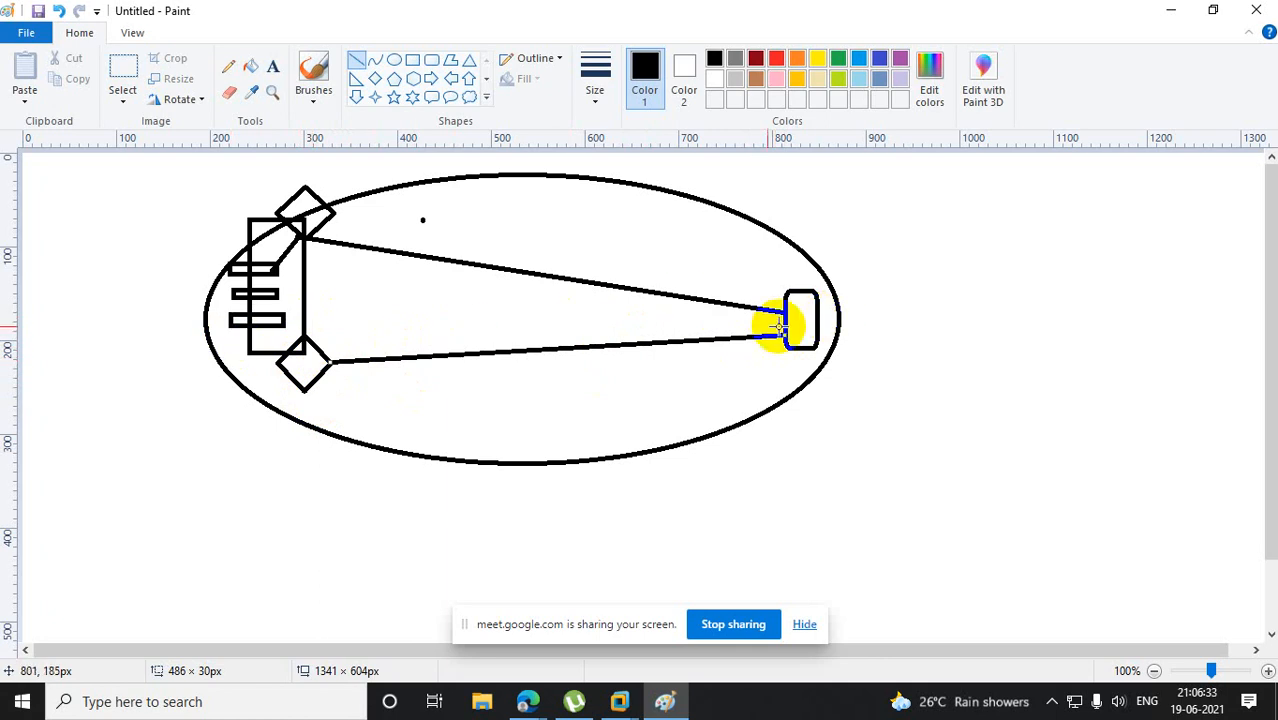
Add the text label DHCP below the lower diamond and the label WDS beside the upper diamond.
click(272, 66)
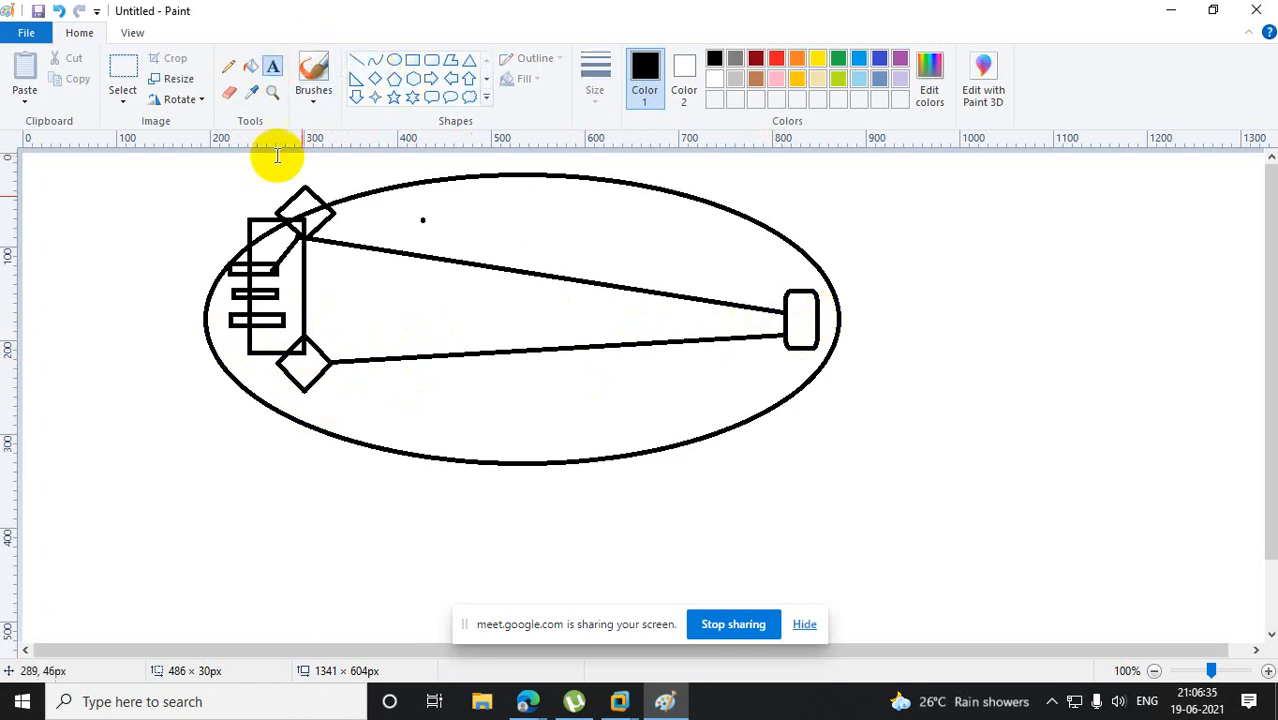
drag(313, 401, 449, 421)
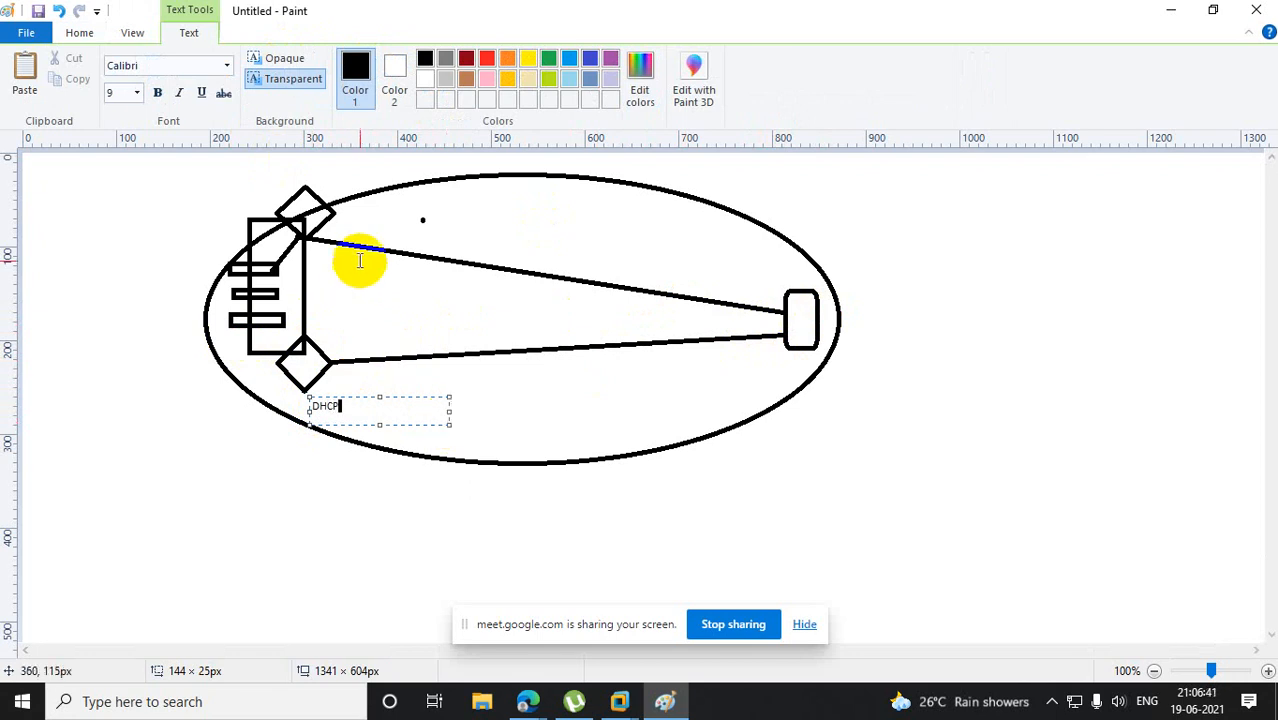
drag(347, 207, 448, 221)
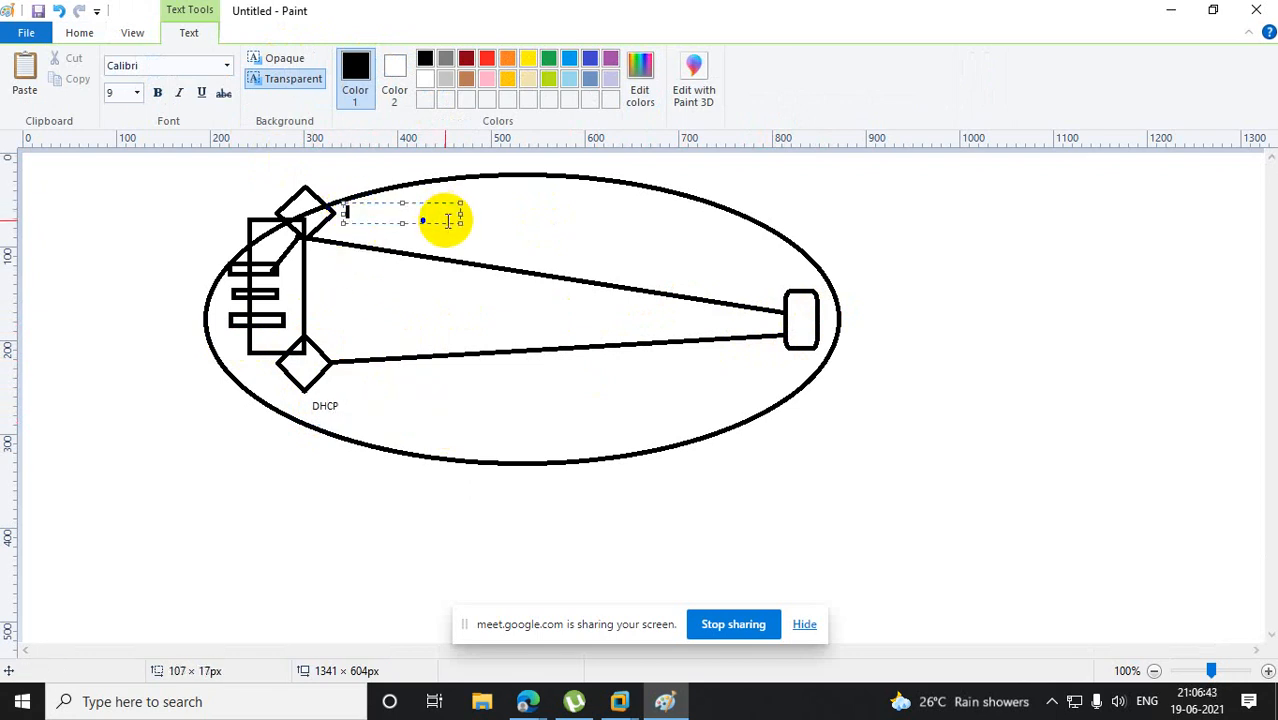
text(WDS)
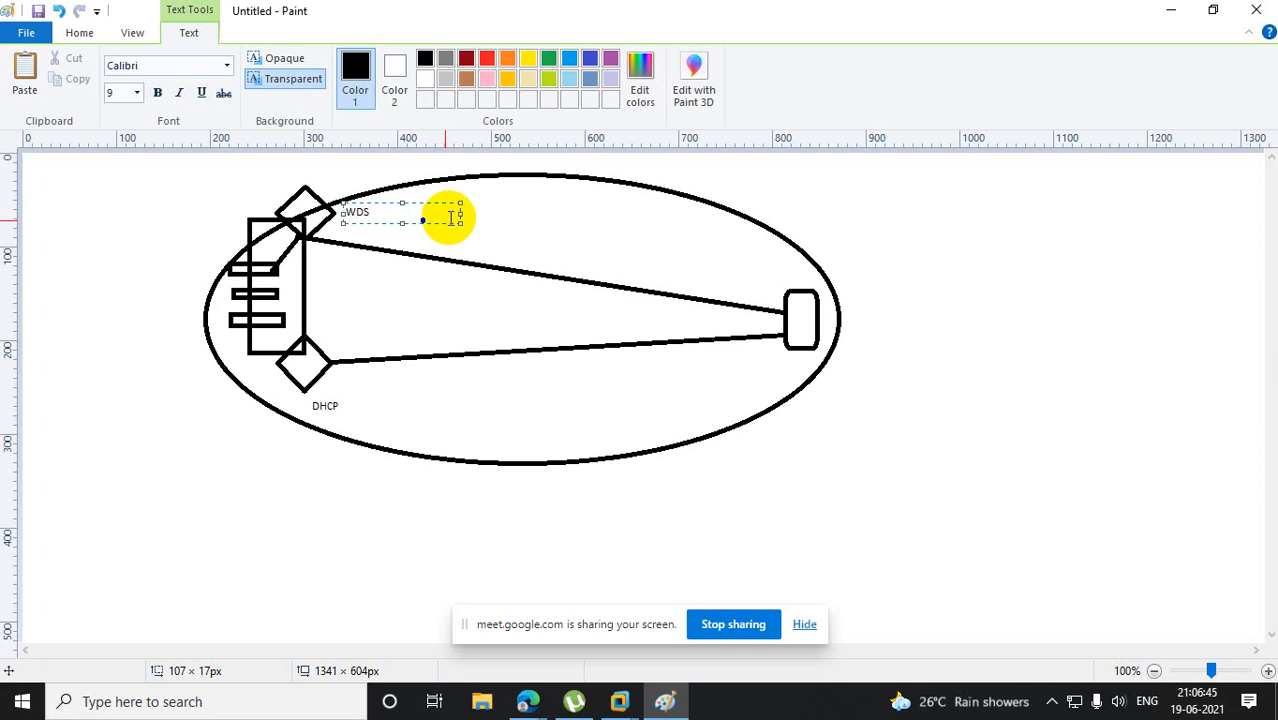
Add the text label "Win Imgade" beside the thin bars inside the tall rectangle.
drag(289, 281, 410, 296)
text(Wi)
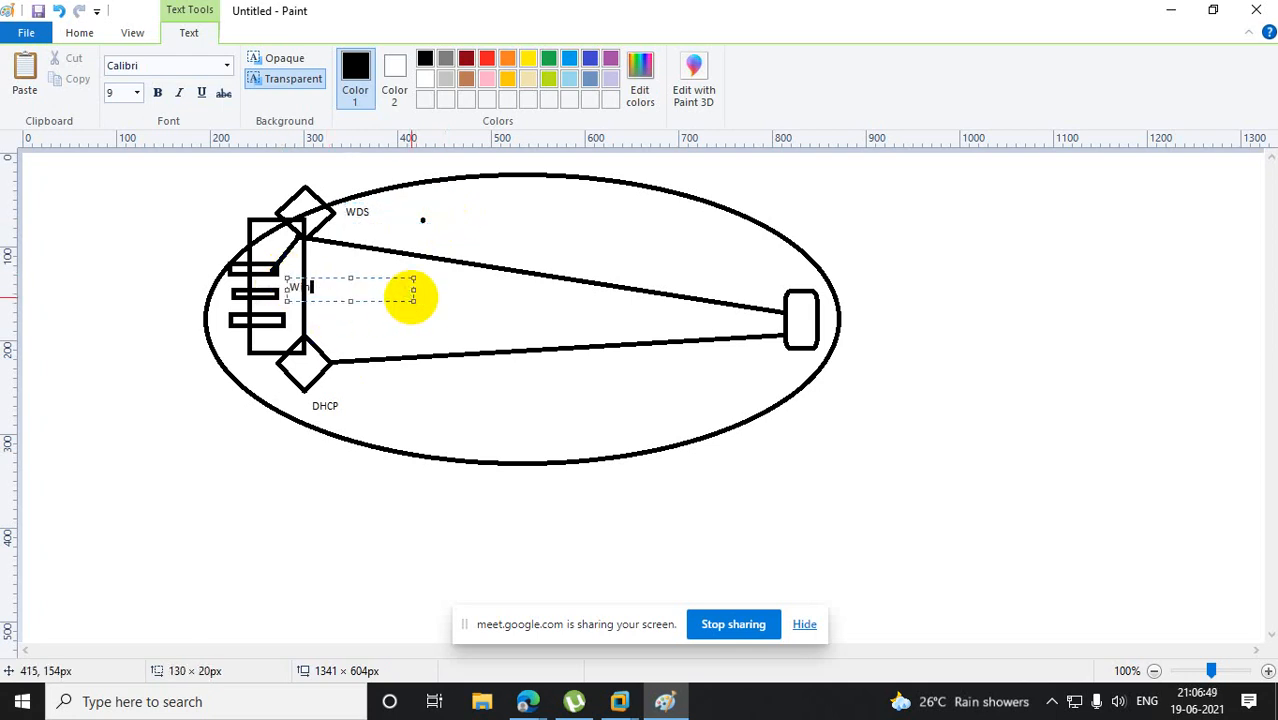
text(n Imgade)
click(310, 295)
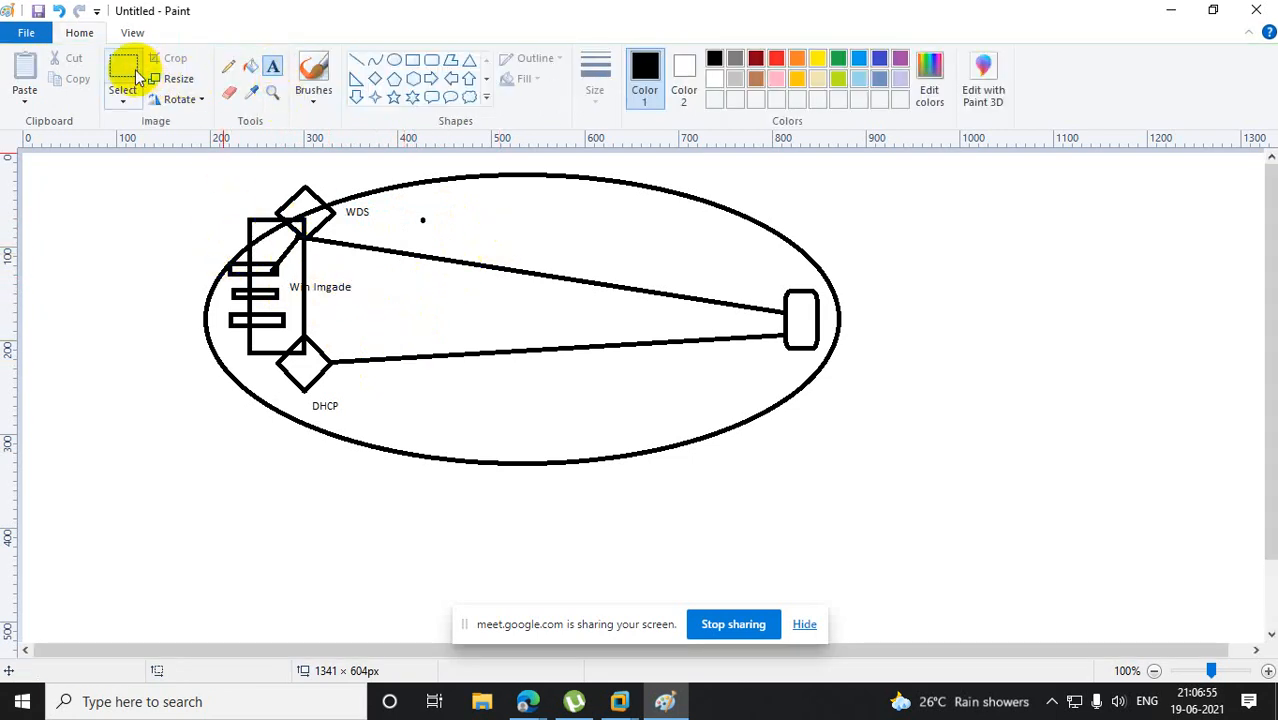
Add the text label "DomainController" at the upper left of the tall rectangle.
drag(152, 208, 250, 227)
text(Do)
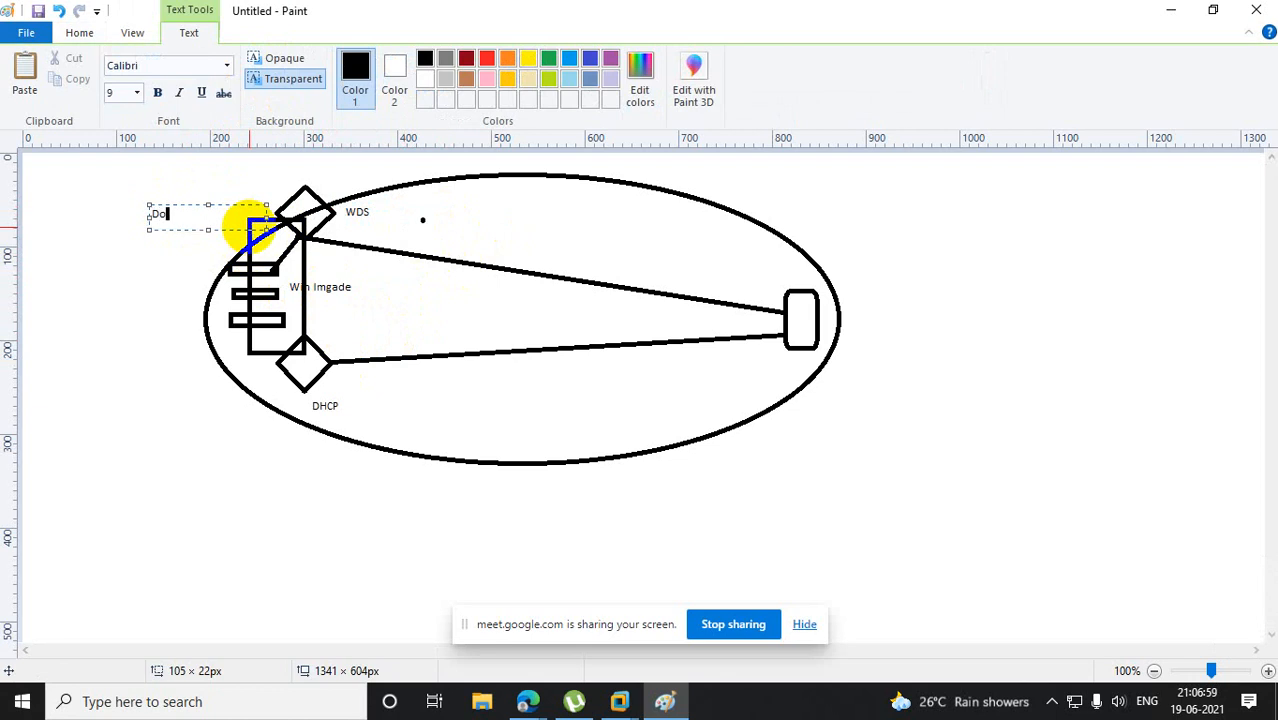
text(mainController)
click(419, 456)
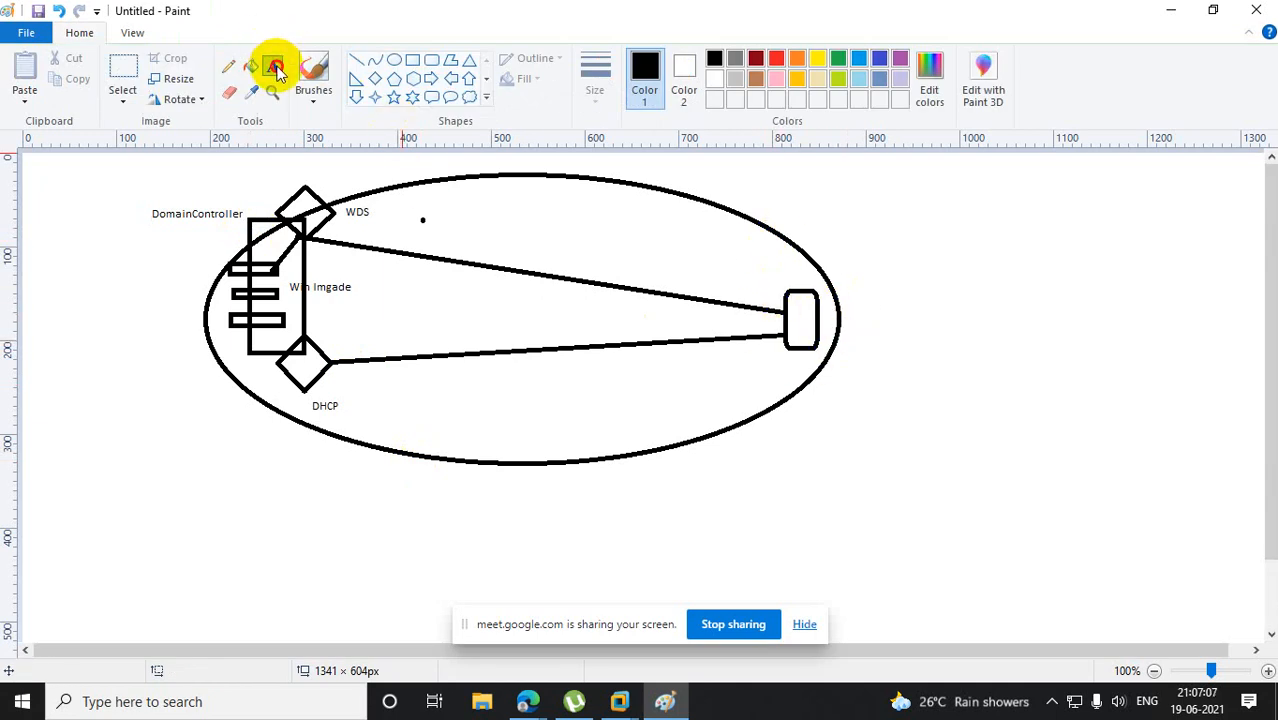
Add the text label "Client Machine" beside the rounded rectangle, just outside the ellipse.
drag(838, 316, 956, 340)
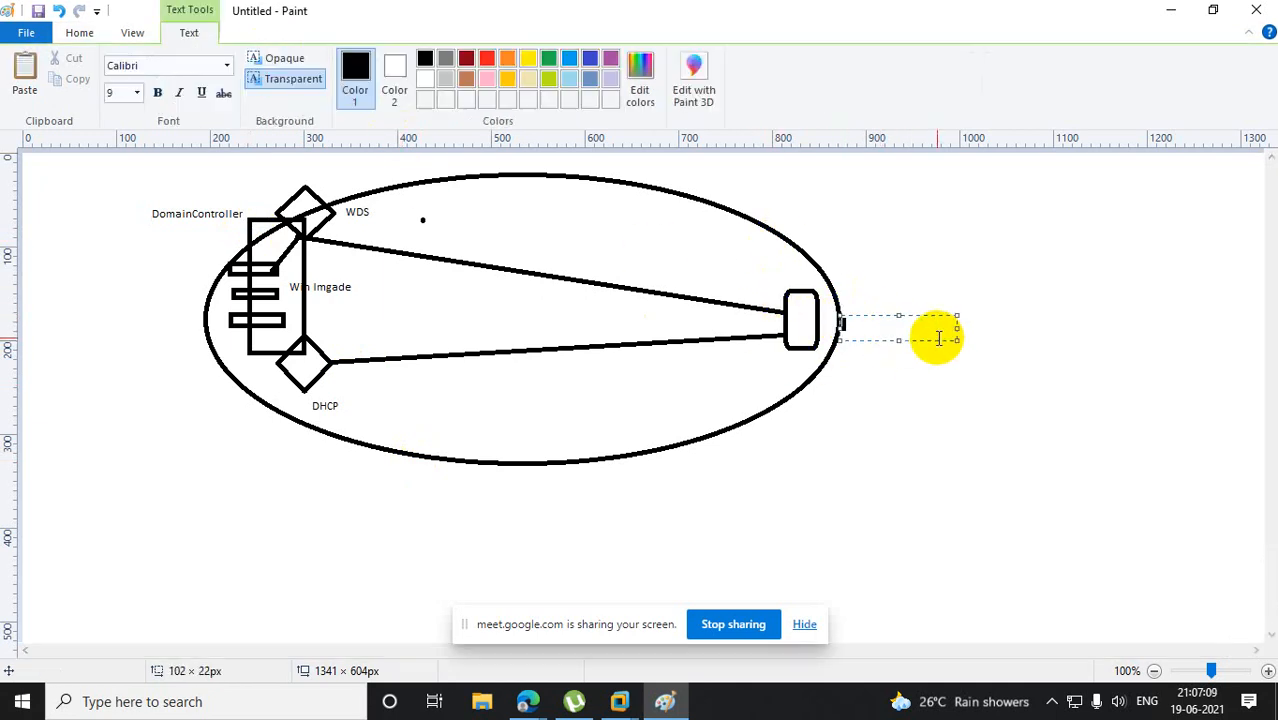
text(cliebt )
text(ent Machine)
click(939, 428)
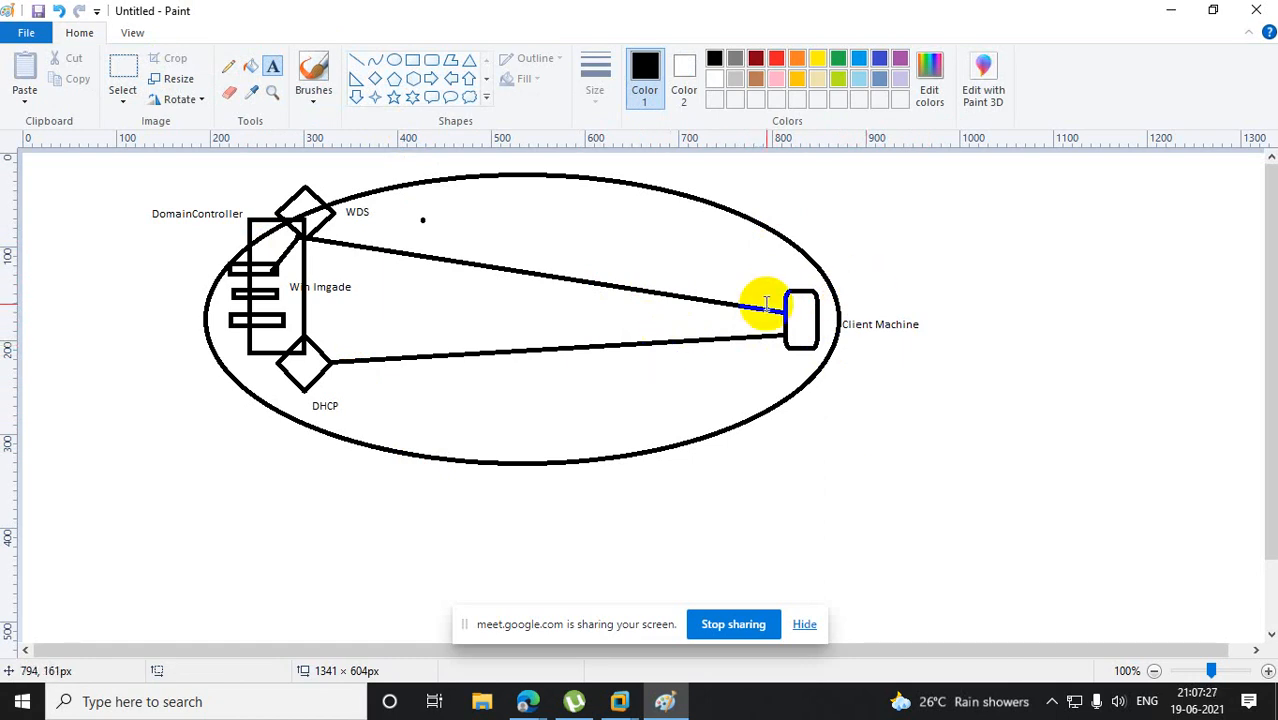
Draw an arrowhead toward DHCP on the lower connecting line, then a parallel return line with an arrowhead toward the client machine.
click(356, 60)
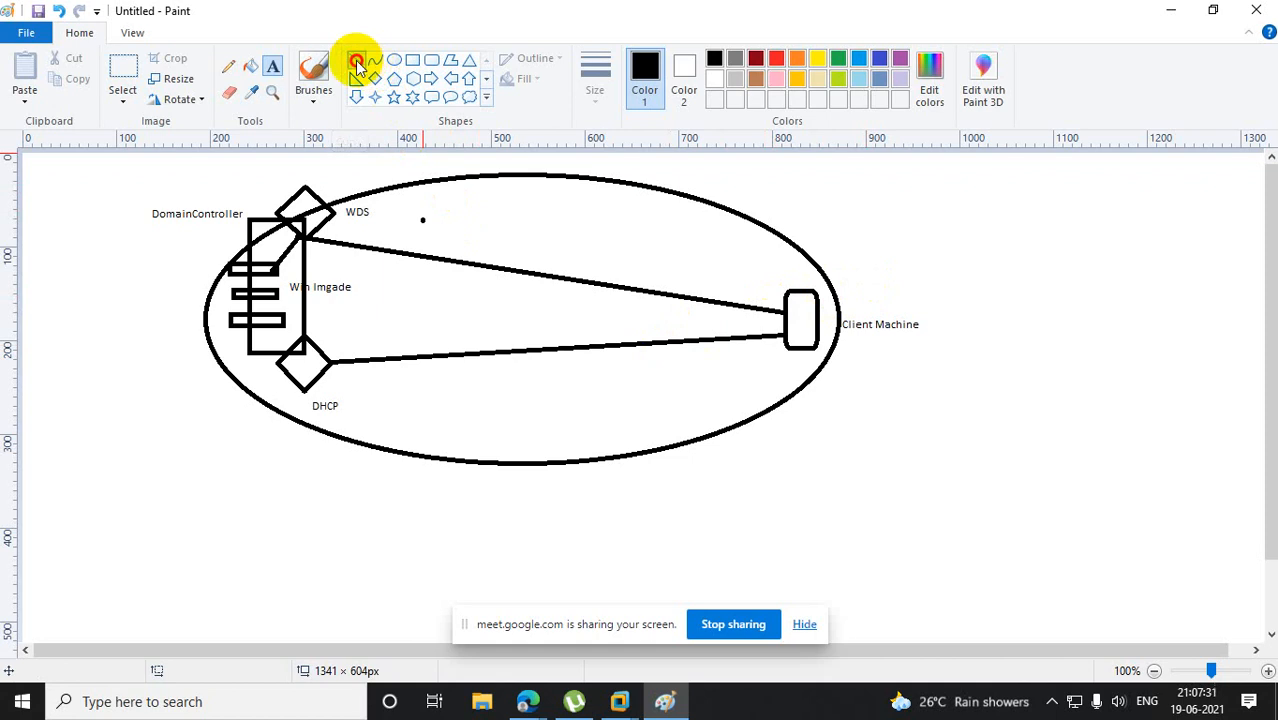
mouse_move(683, 337)
mouse_down()
mouse_move(708, 330)
mouse_move(712, 349)
mouse_up()
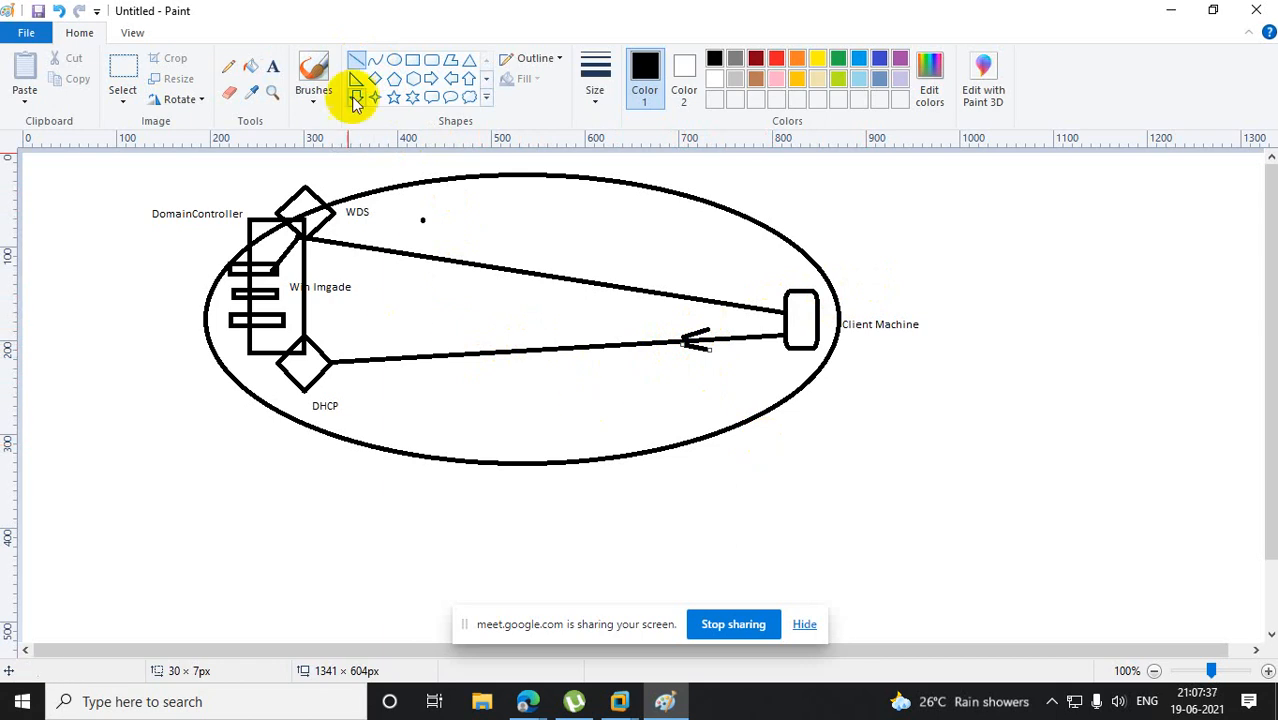
drag(336, 343, 781, 325)
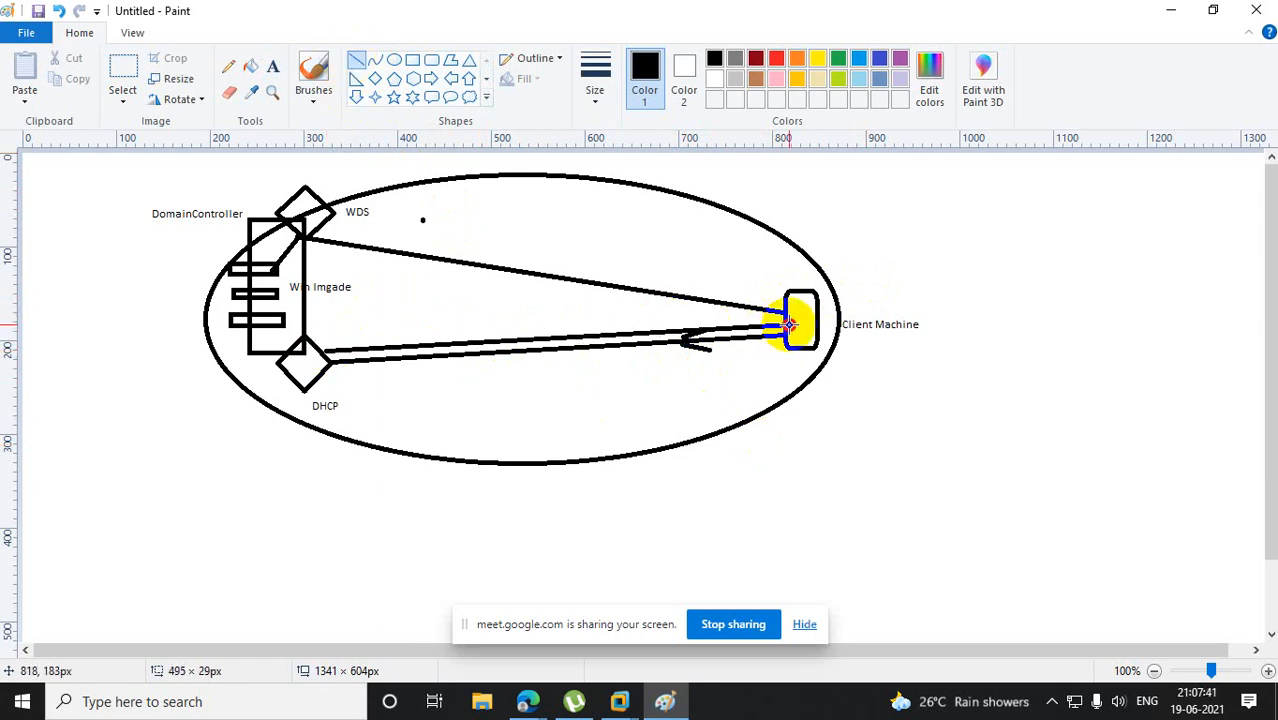
click(755, 422)
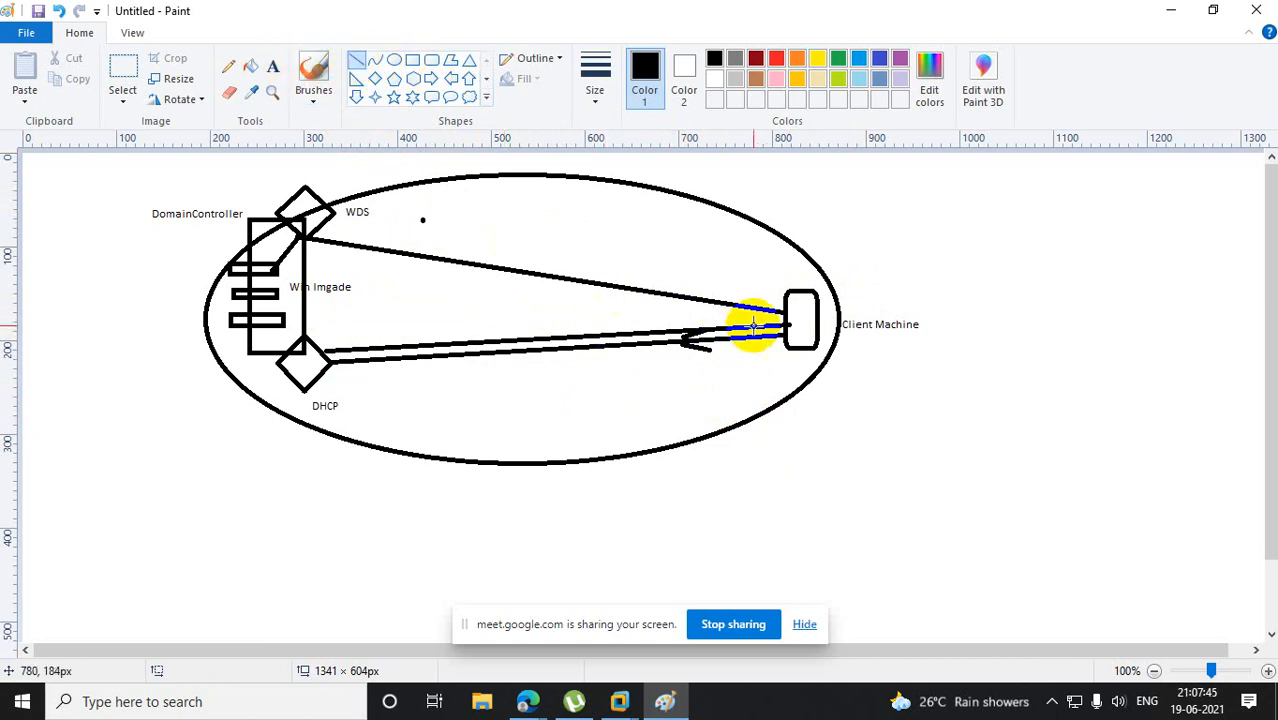
mouse_move(752, 330)
mouse_down()
mouse_move(727, 357)
mouse_move(741, 326)
mouse_up()
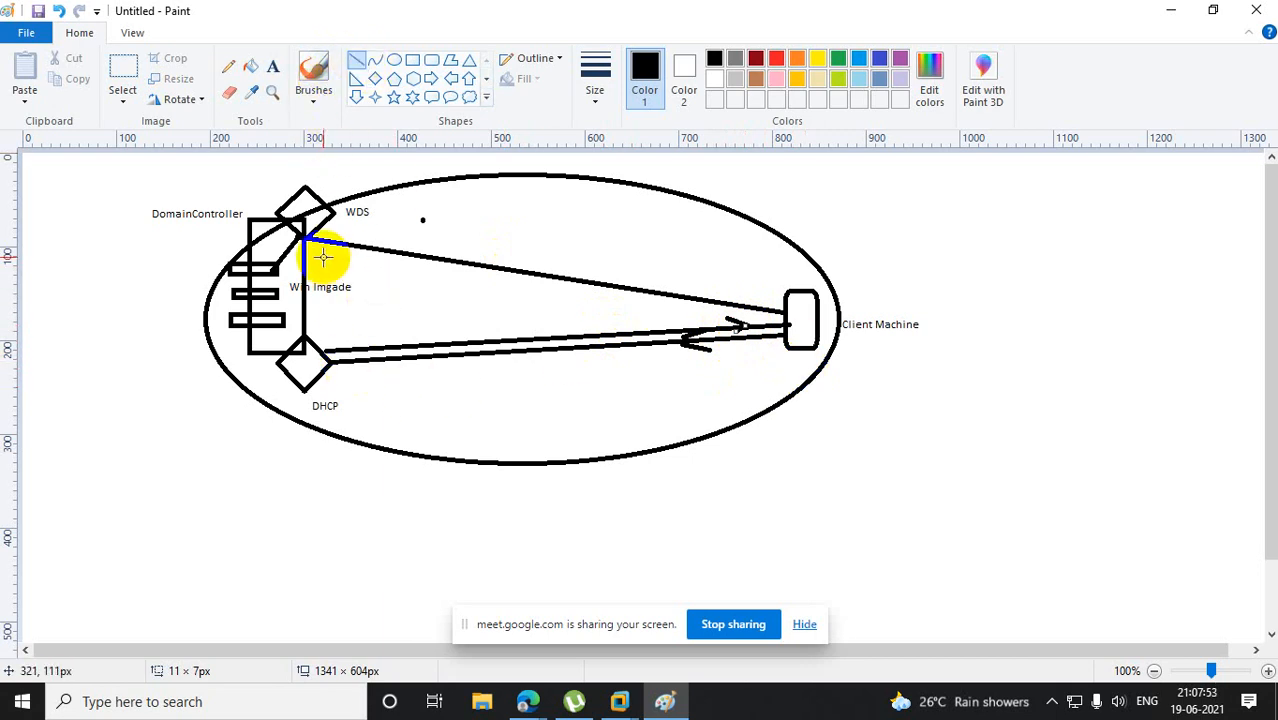
Draw an upward arrow from the DHCP diamond to the WDS diamond and an arrowhead on the line to the top thin bar.
drag(316, 240, 316, 331)
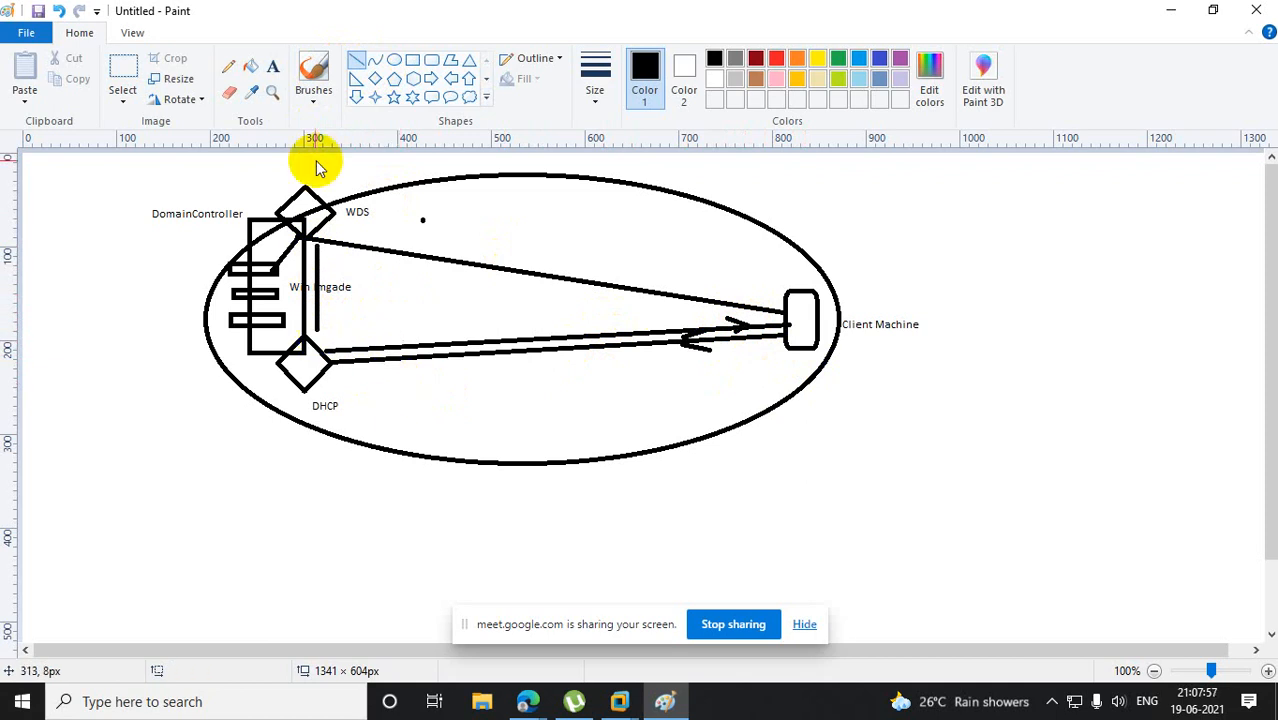
drag(306, 244, 327, 257)
click(356, 268)
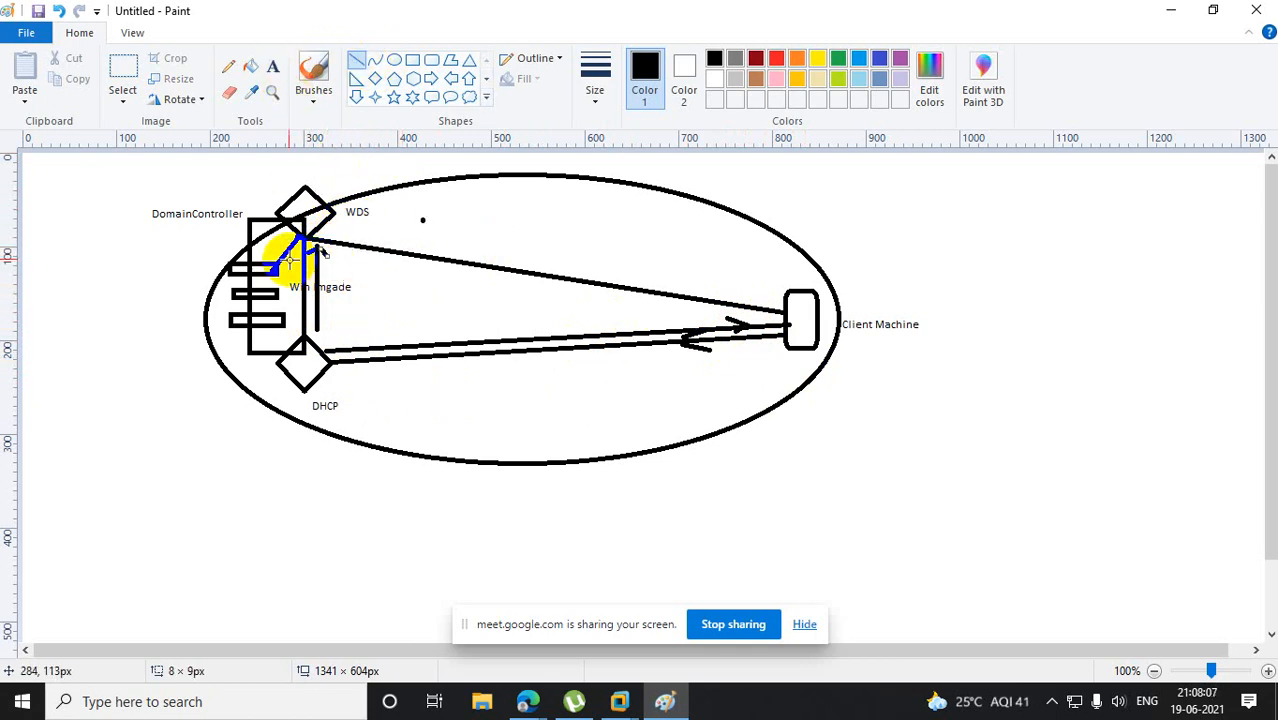
mouse_move(279, 260)
mouse_down()
mouse_move(282, 240)
mouse_move(289, 259)
mouse_move(313, 256)
mouse_move(266, 266)
mouse_up()
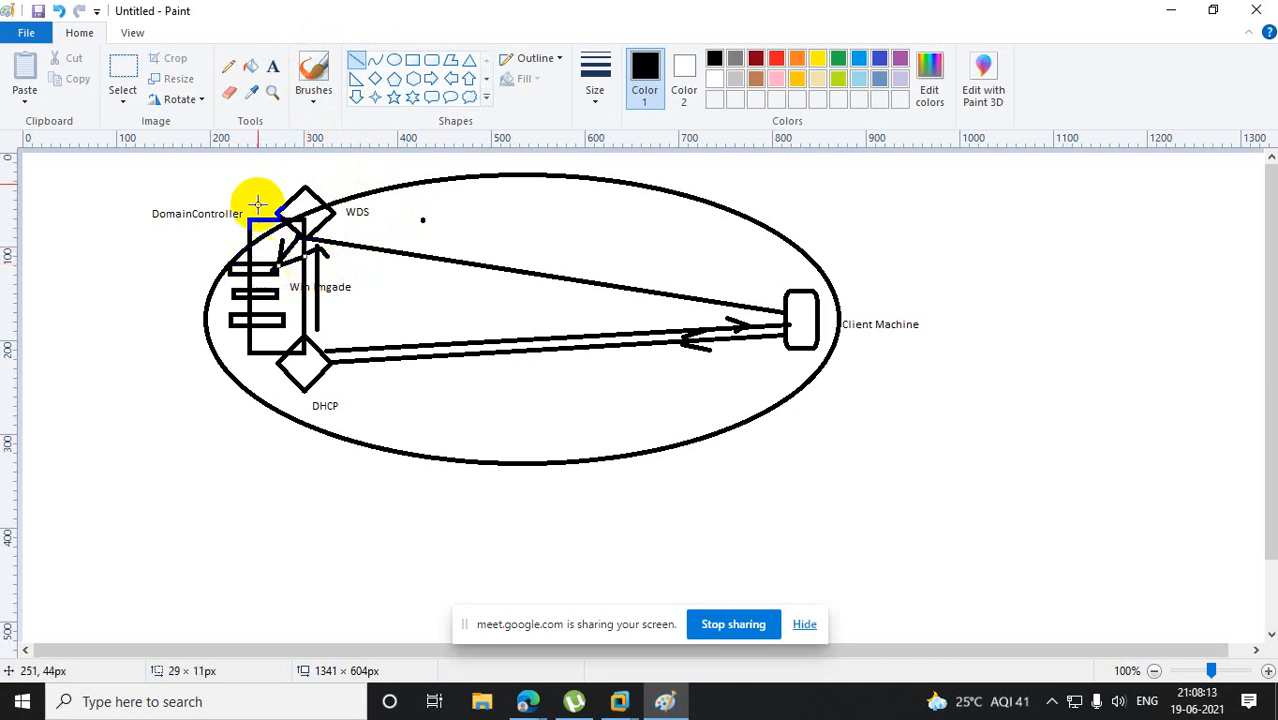
Add a three-line text label reading 2016, 2012 and windows10 beside the thin bars, below the DomainController label.
click(272, 66)
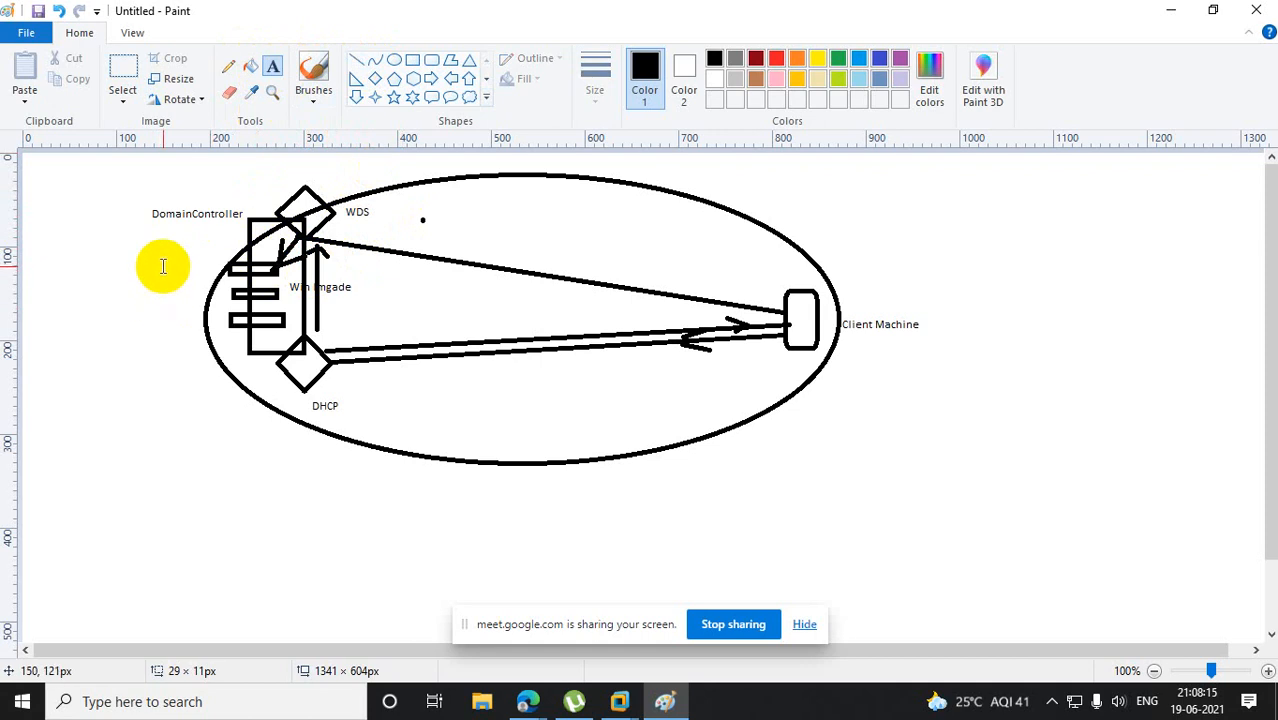
drag(161, 266, 228, 338)
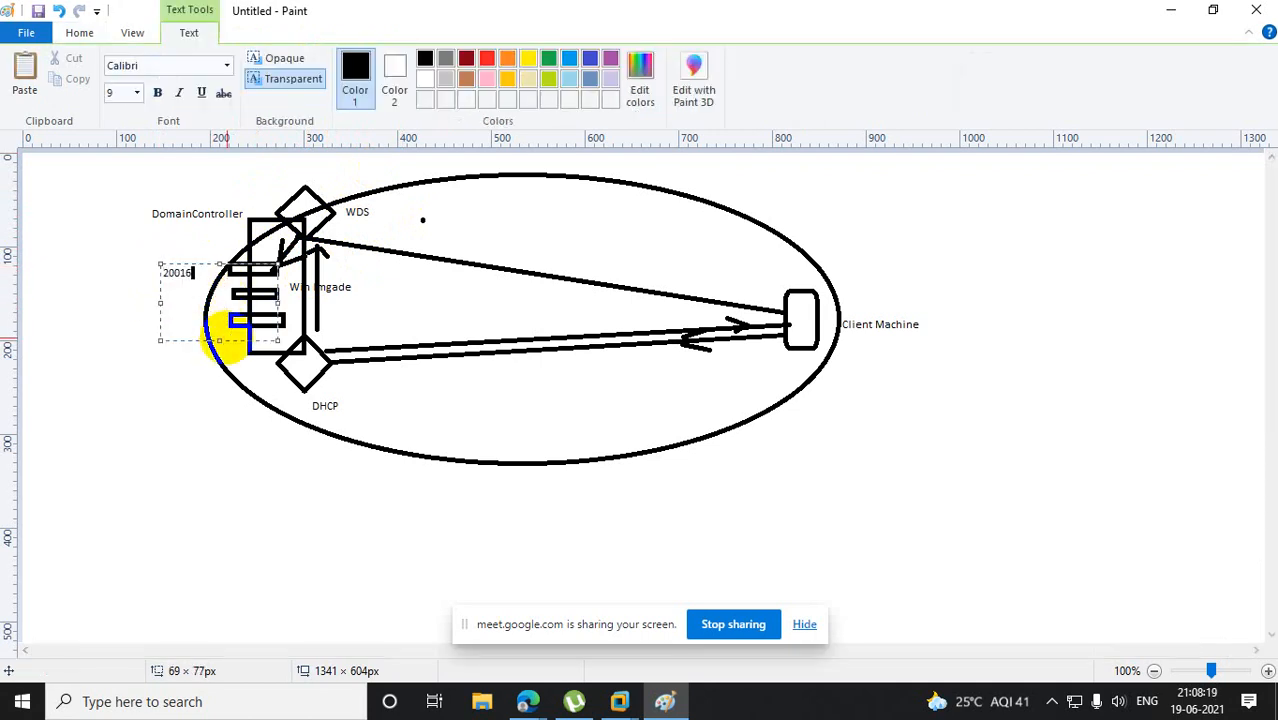
text(20016)
key(Return)
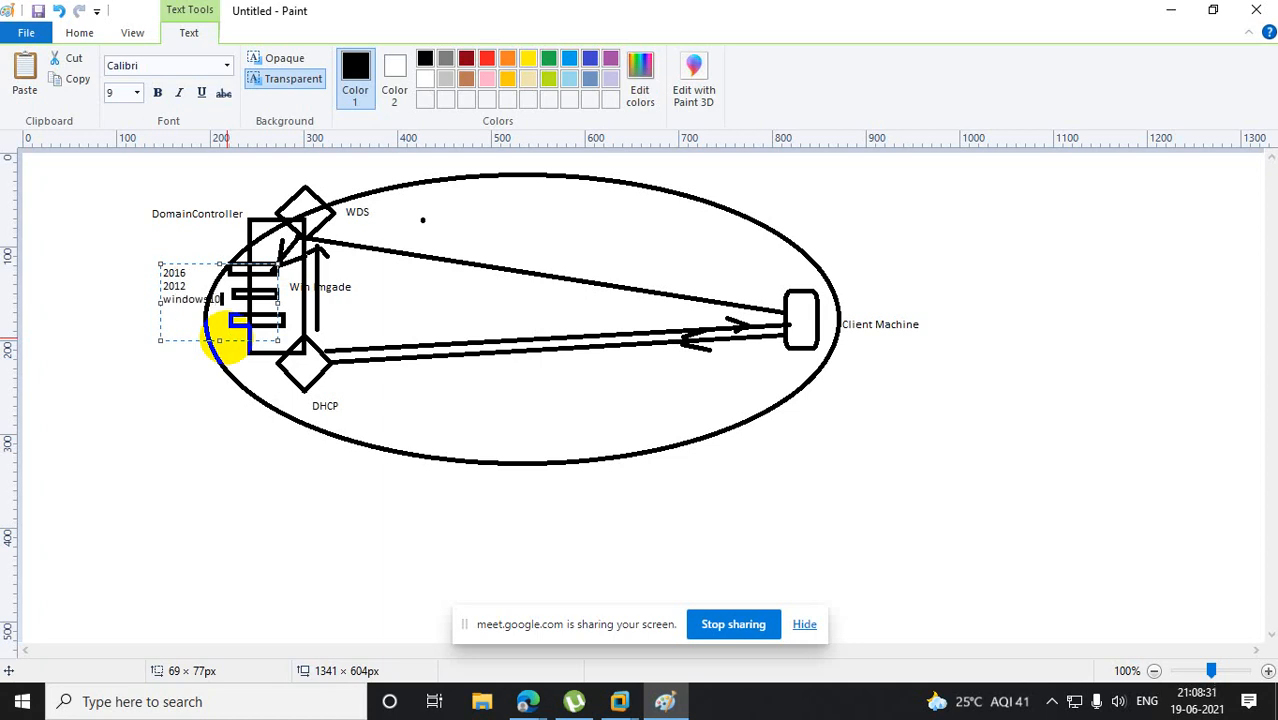
click(385, 345)
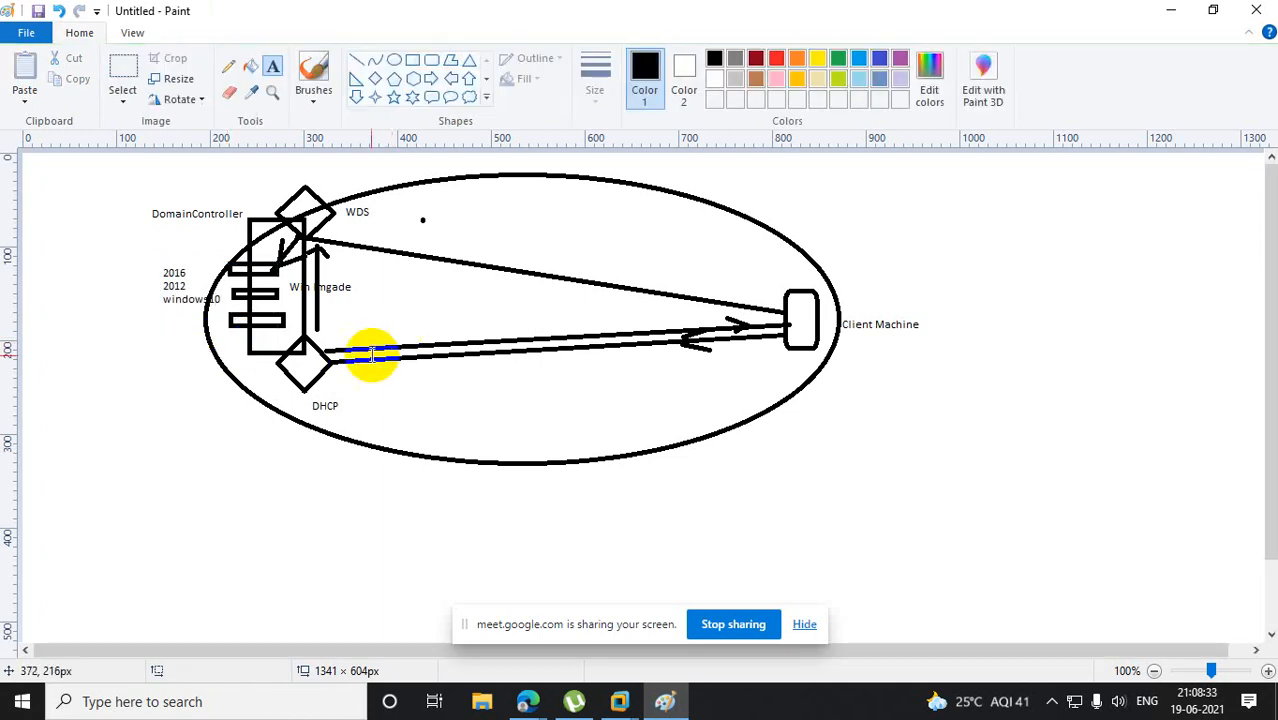
Draw a straight line from the middle thin bar to the client machine and add an arrowhead near its client end.
click(360, 64)
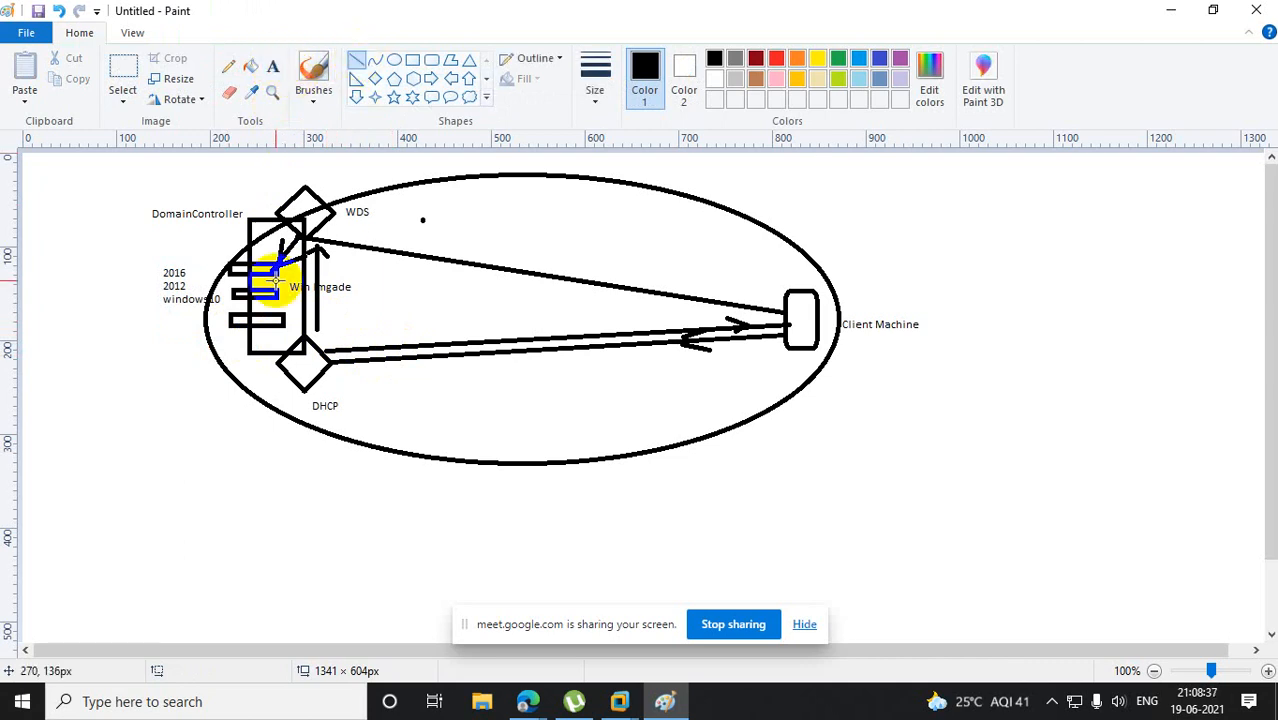
drag(272, 290, 788, 310)
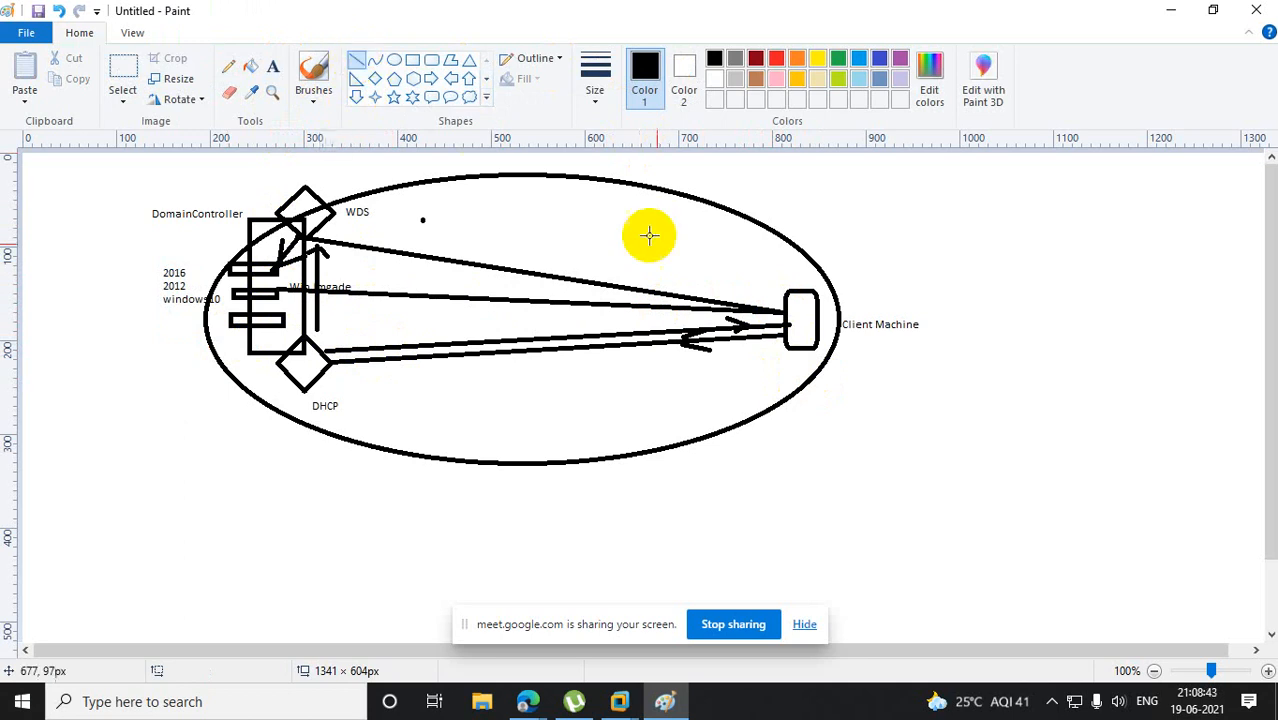
mouse_move(708, 300)
mouse_down()
mouse_move(727, 296)
mouse_move(649, 301)
mouse_move(650, 312)
mouse_move(669, 326)
mouse_move(690, 300)
mouse_up()
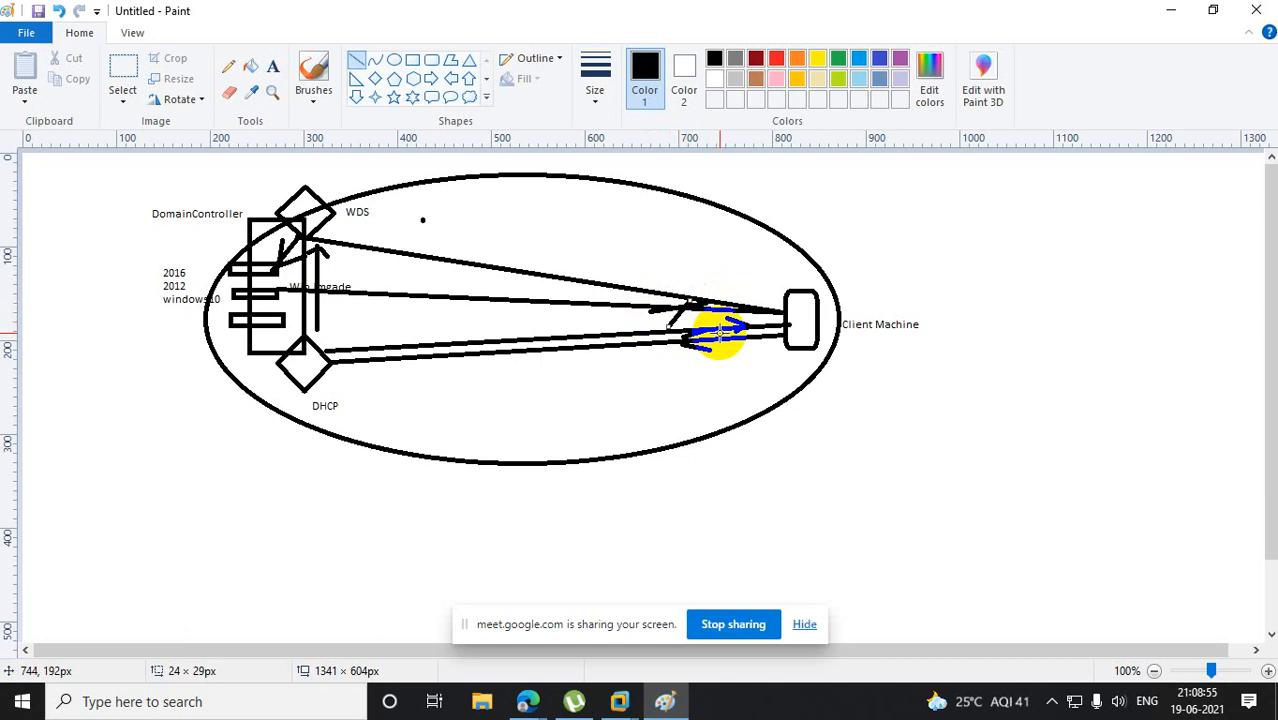
Add the caption "WDS (Windows Deployement Service" below the ellipse.
click(272, 66)
drag(451, 494, 693, 520)
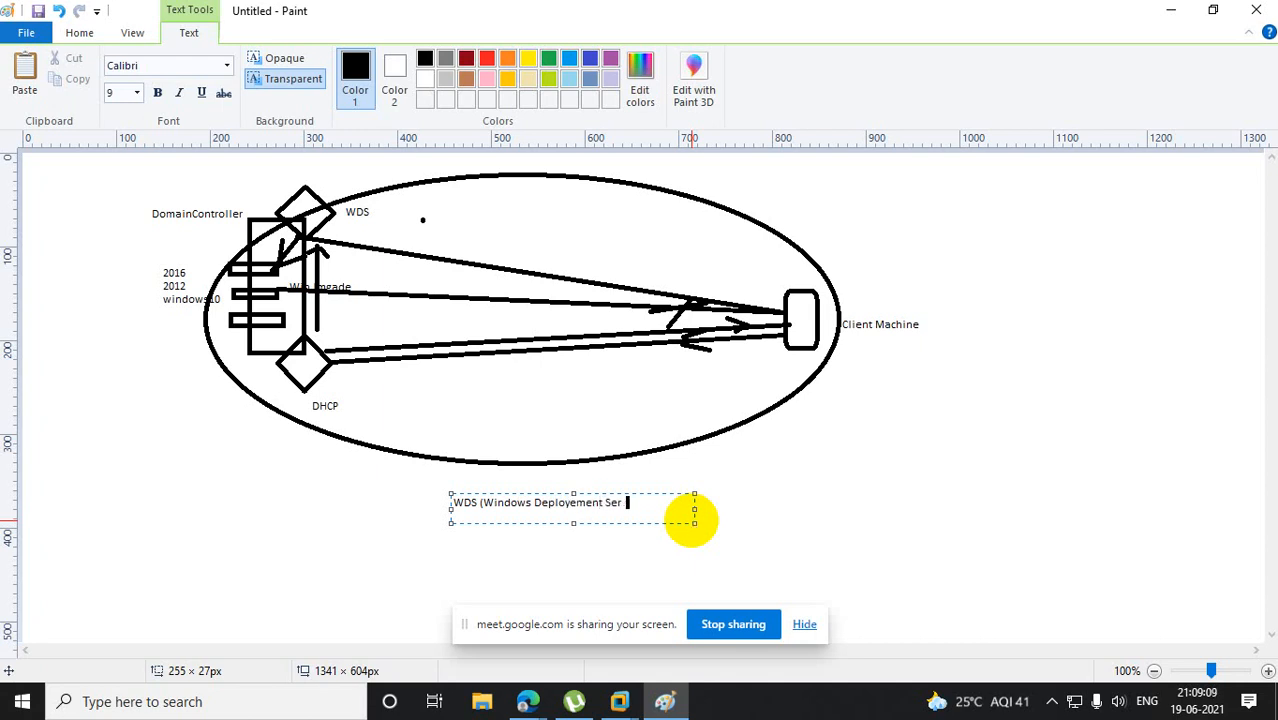
click(1155, 400)
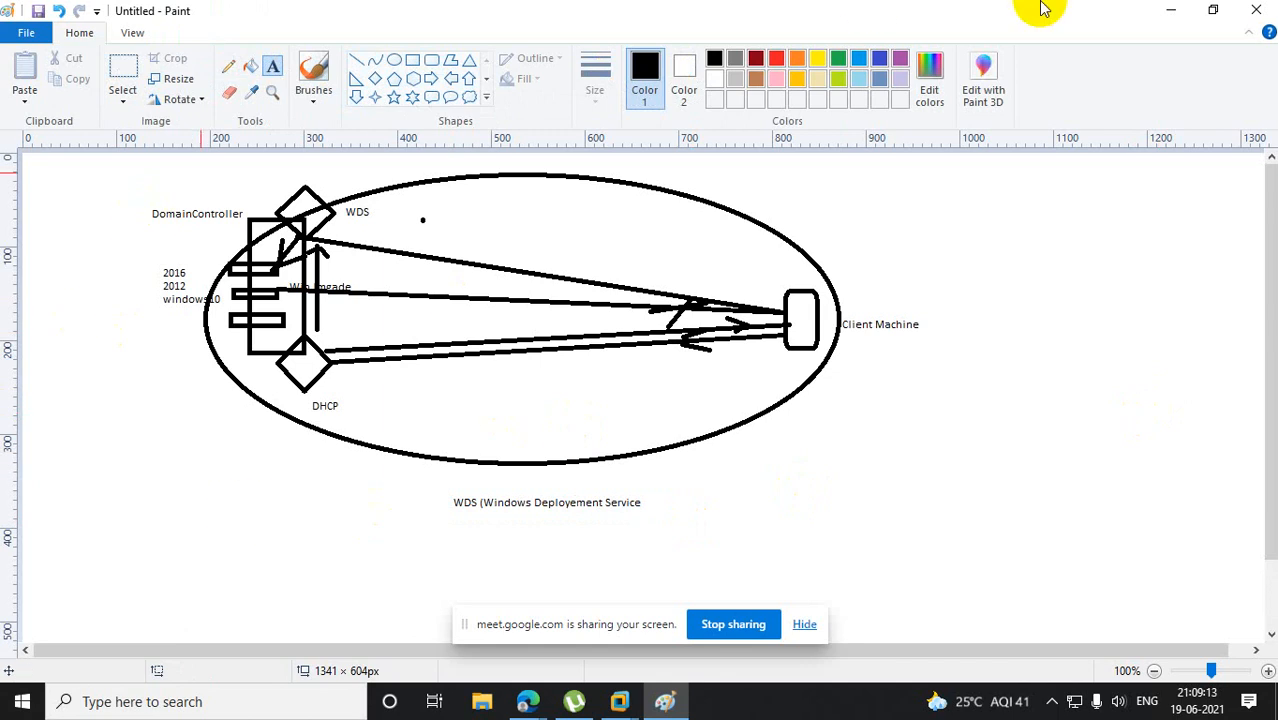
Minimize the drawing, switch to VMware Workstation and view the DC-001, Employee_desktop and Testing virtual machines.
click(1162, 12)
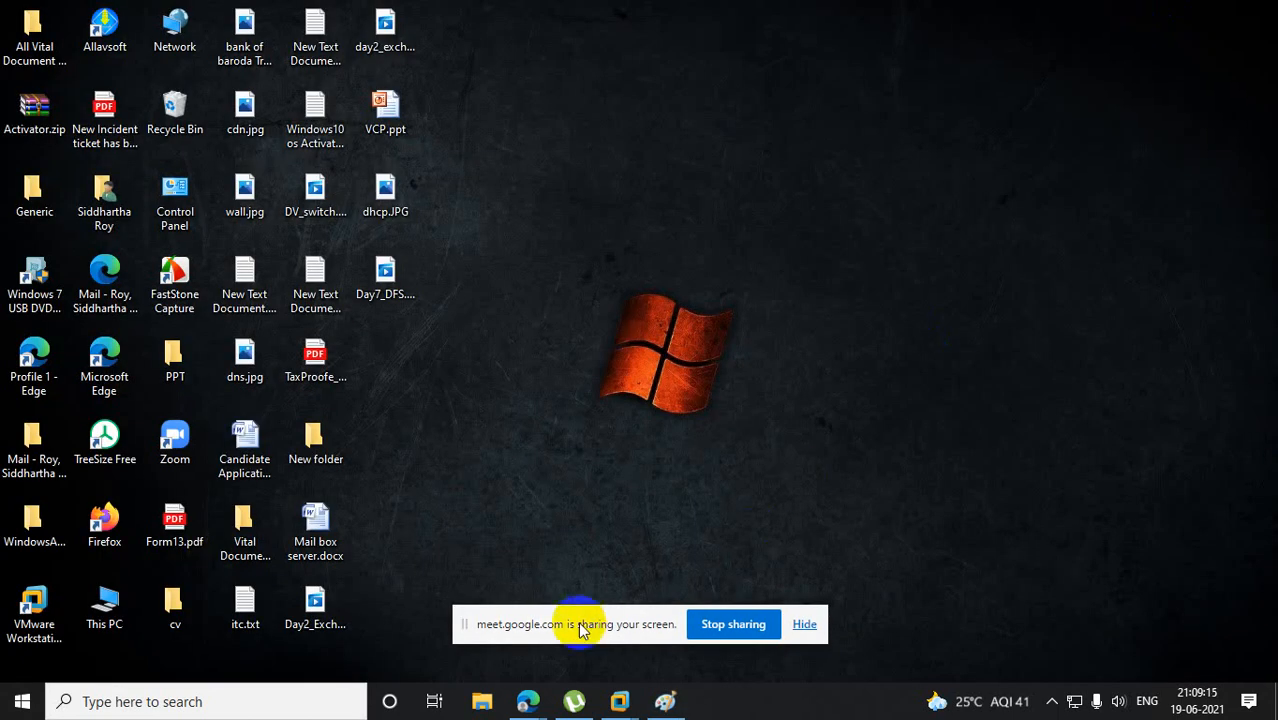
mouse_move(617, 699)
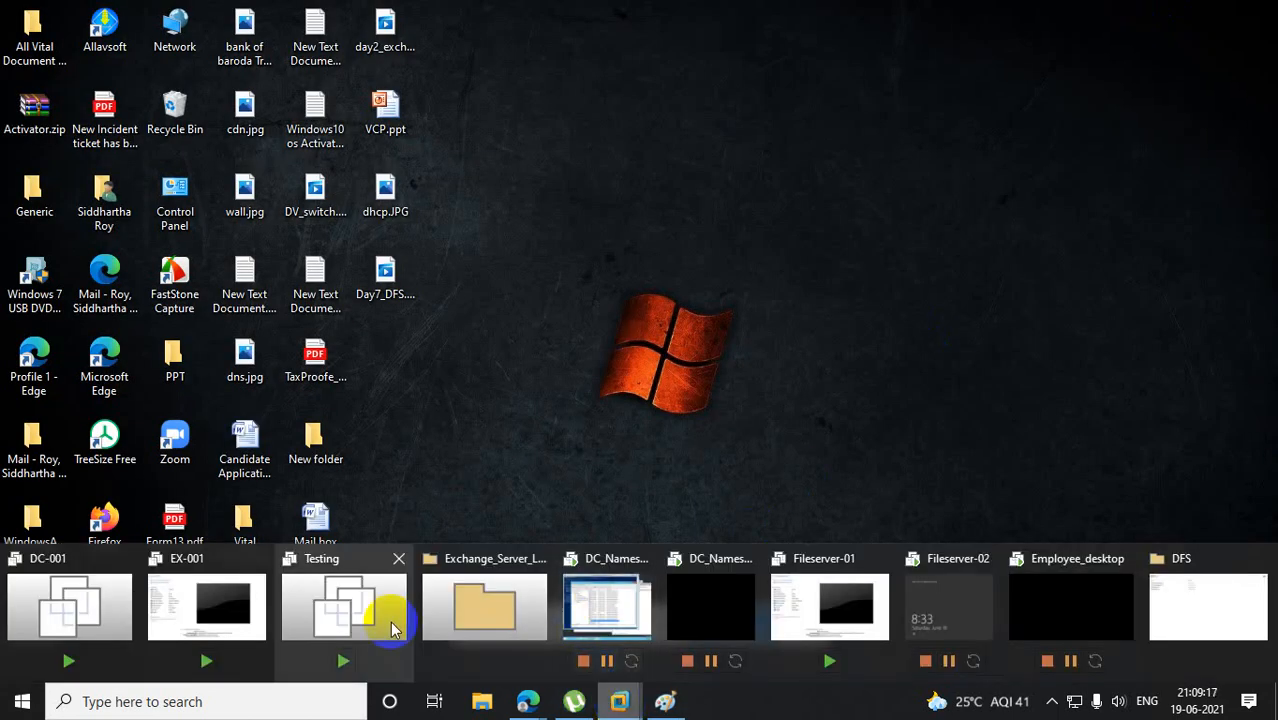
click(25, 598)
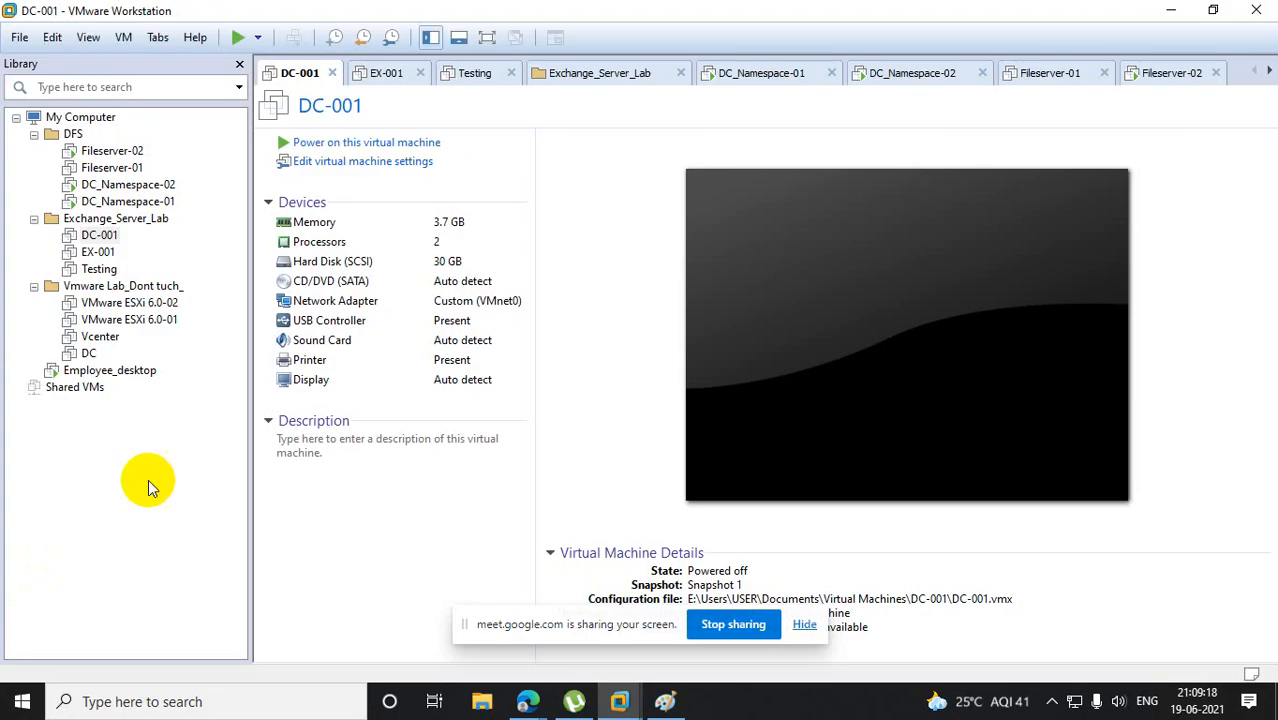
click(131, 372)
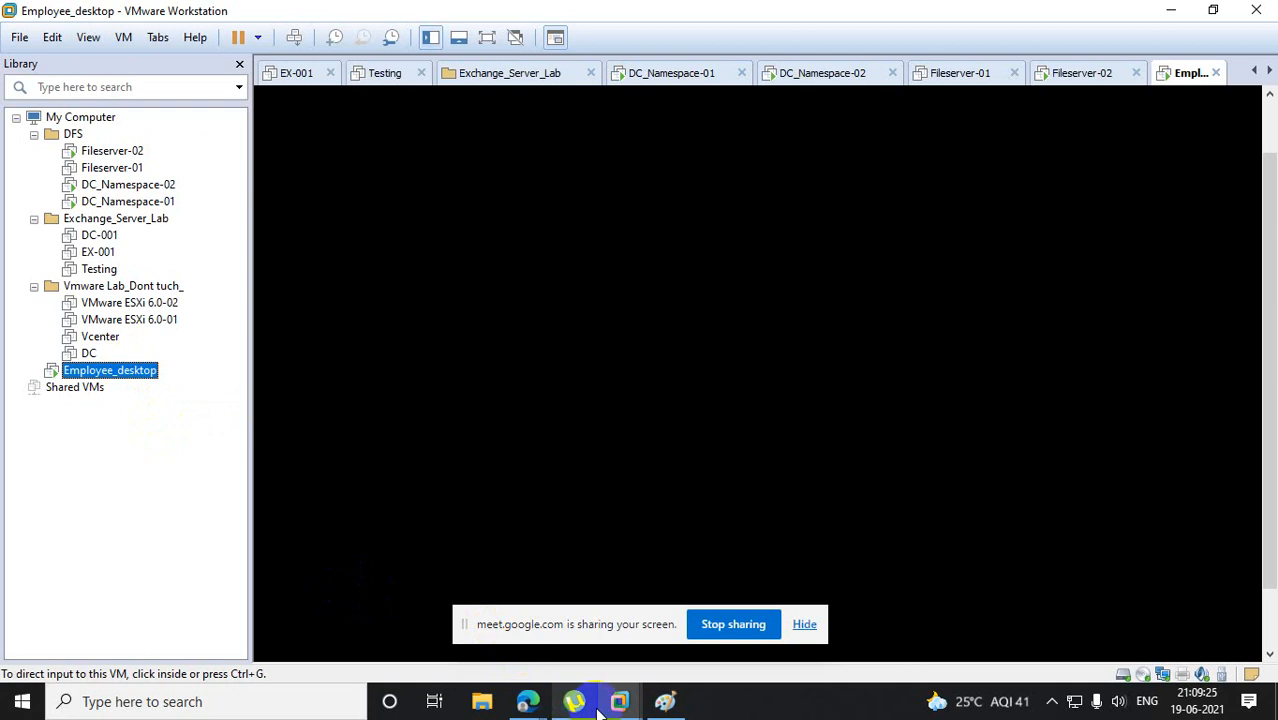
mouse_move(619, 701)
click(308, 602)
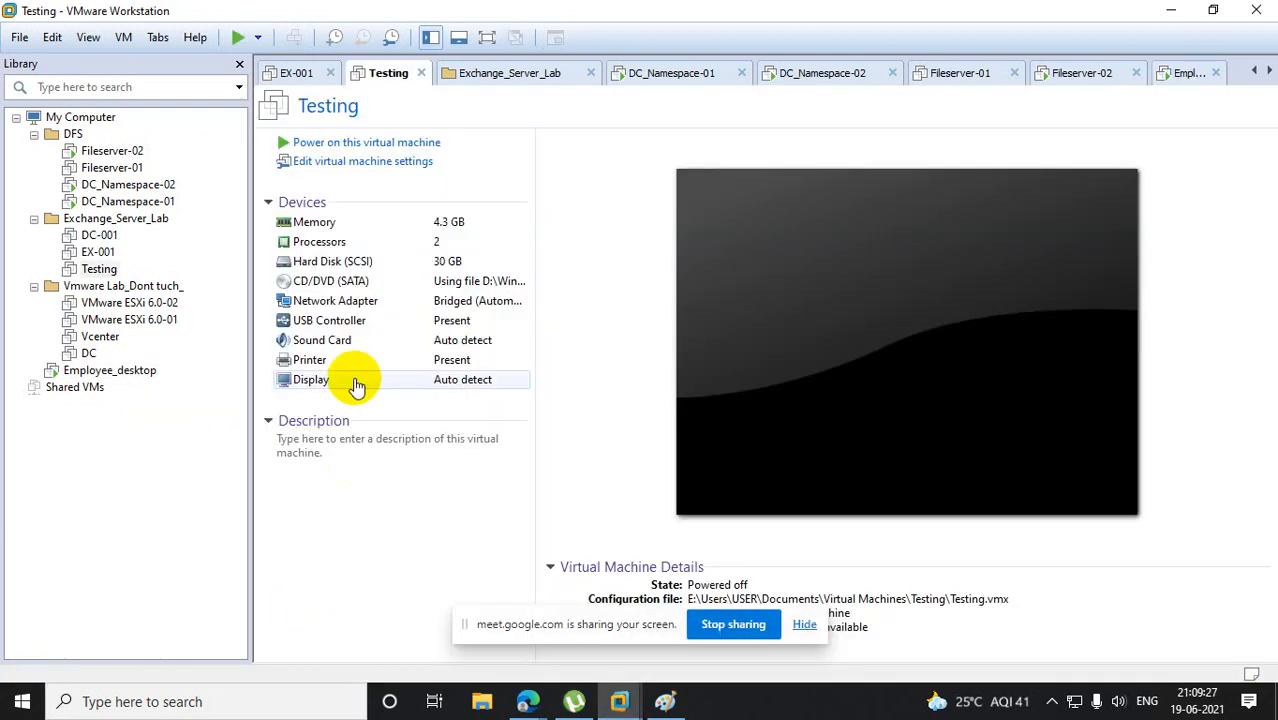
Open a maximized File Explorer window at the Virtual Machines folder under Users\USER\Documents on New Volume (E:).
click(482, 701)
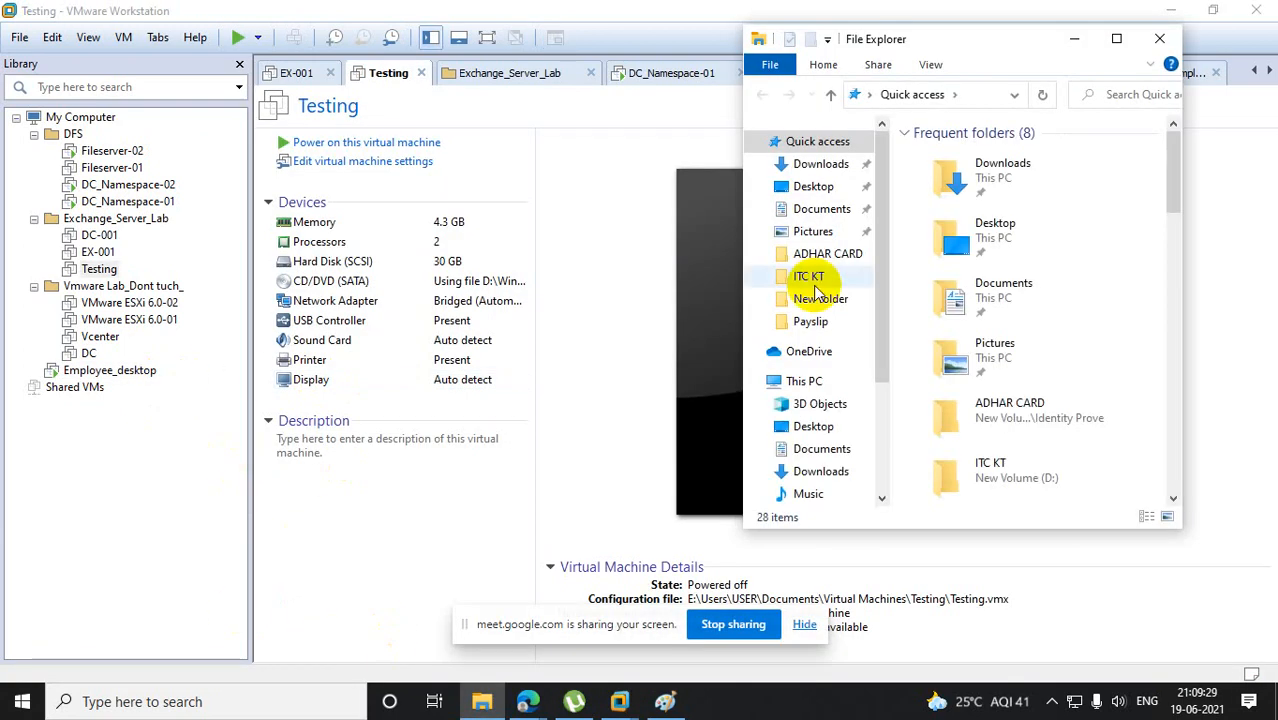
click(1116, 38)
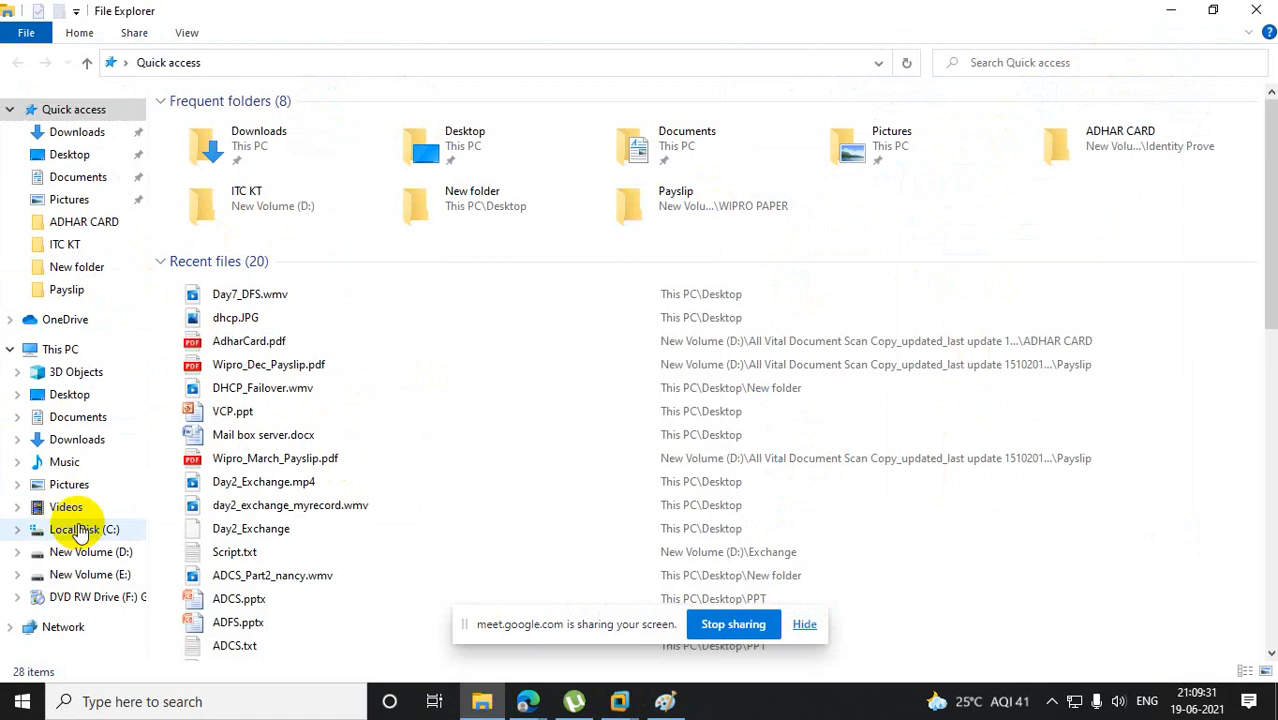
click(105, 573)
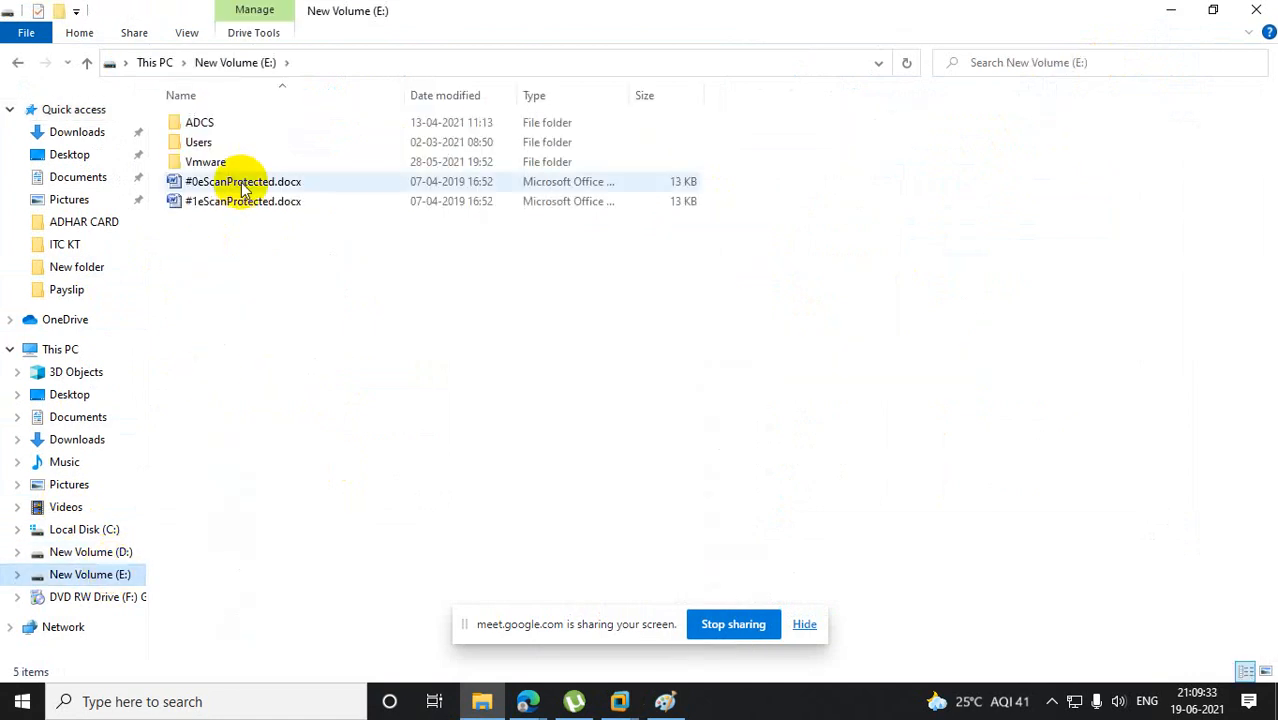
double_click(226, 150)
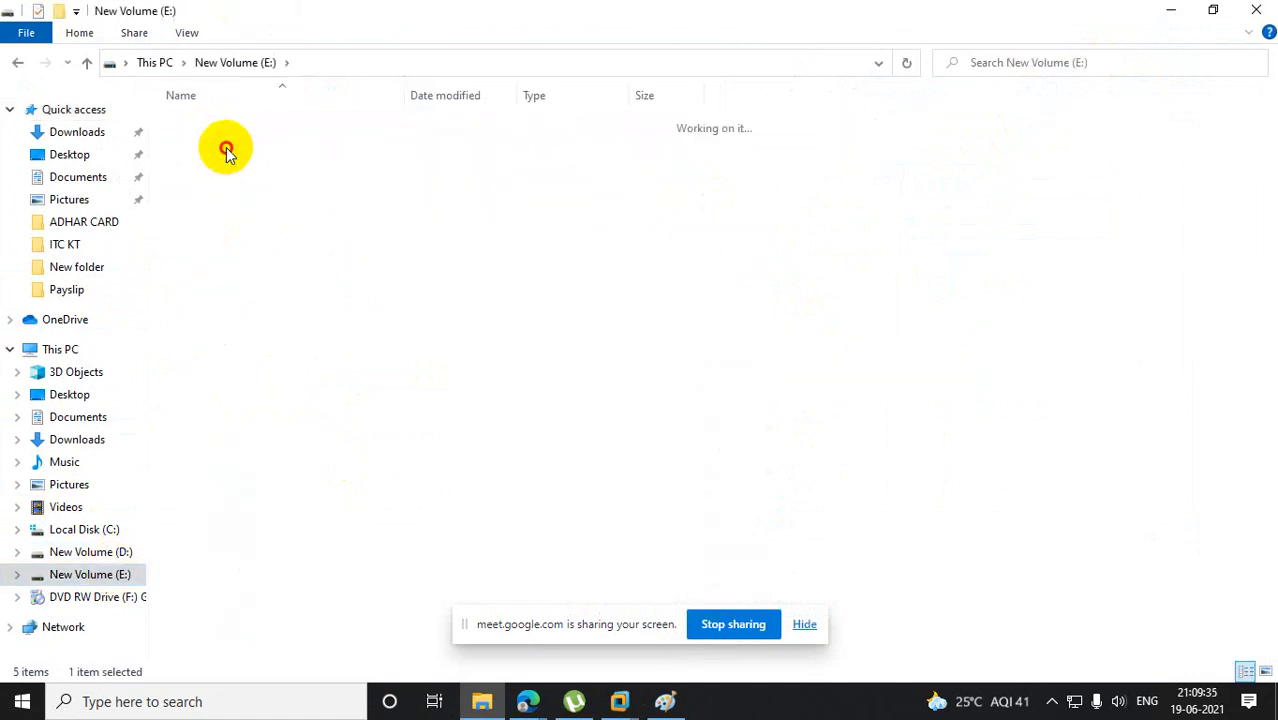
click(210, 143)
double_click(210, 143)
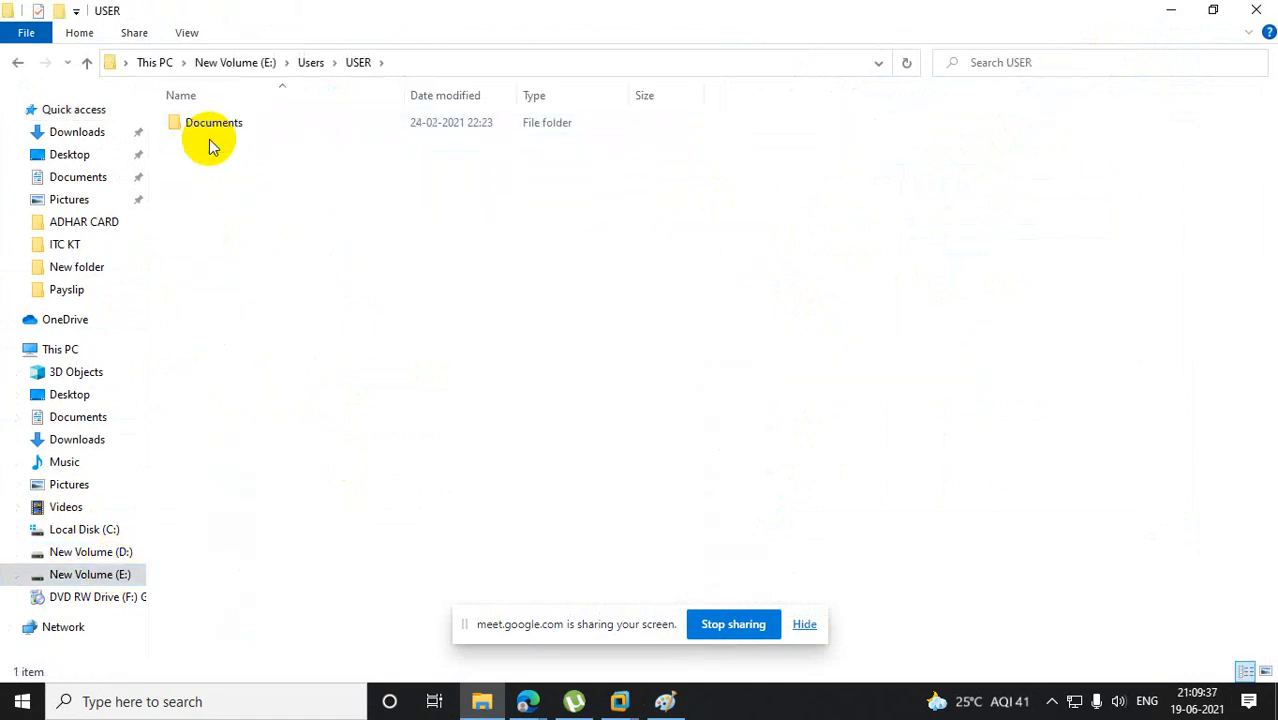
click(212, 127)
double_click(214, 124)
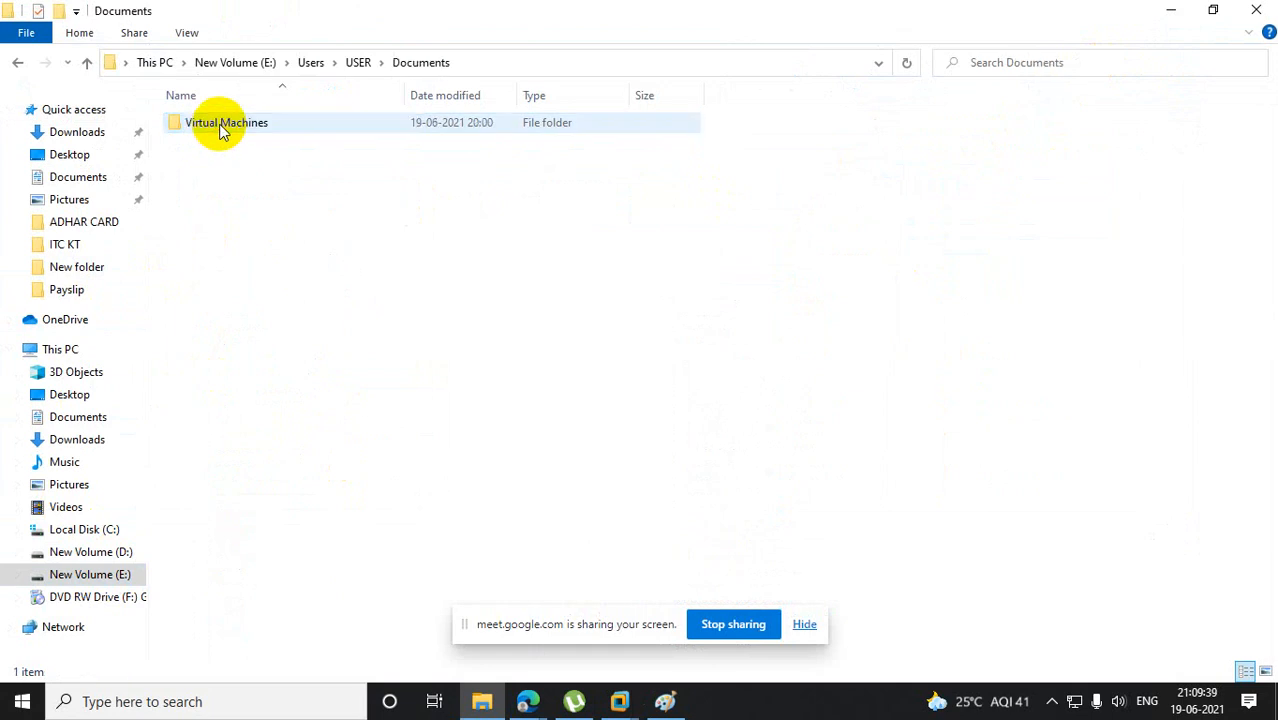
double_click(218, 126)
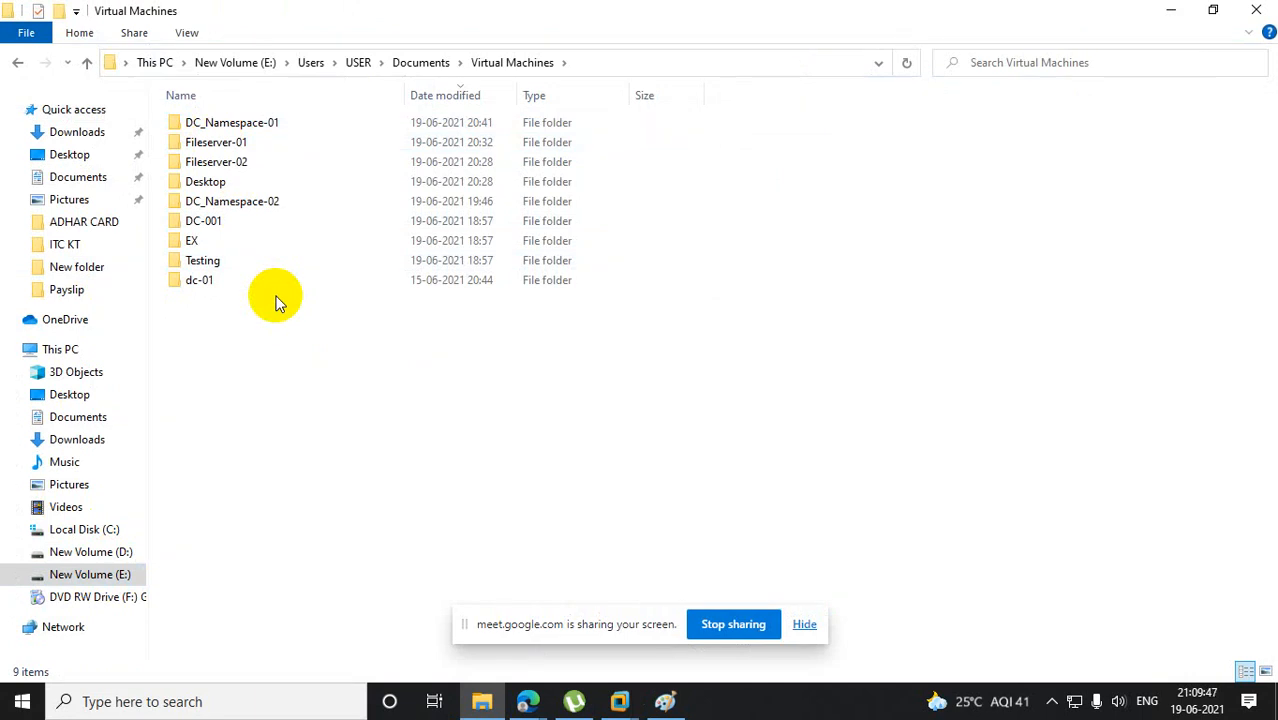
Select the DC_Namespace-02, Desktop, Fileserver-02, Fileserver-01 and DC_Namespace-01 folders together.
click(247, 206)
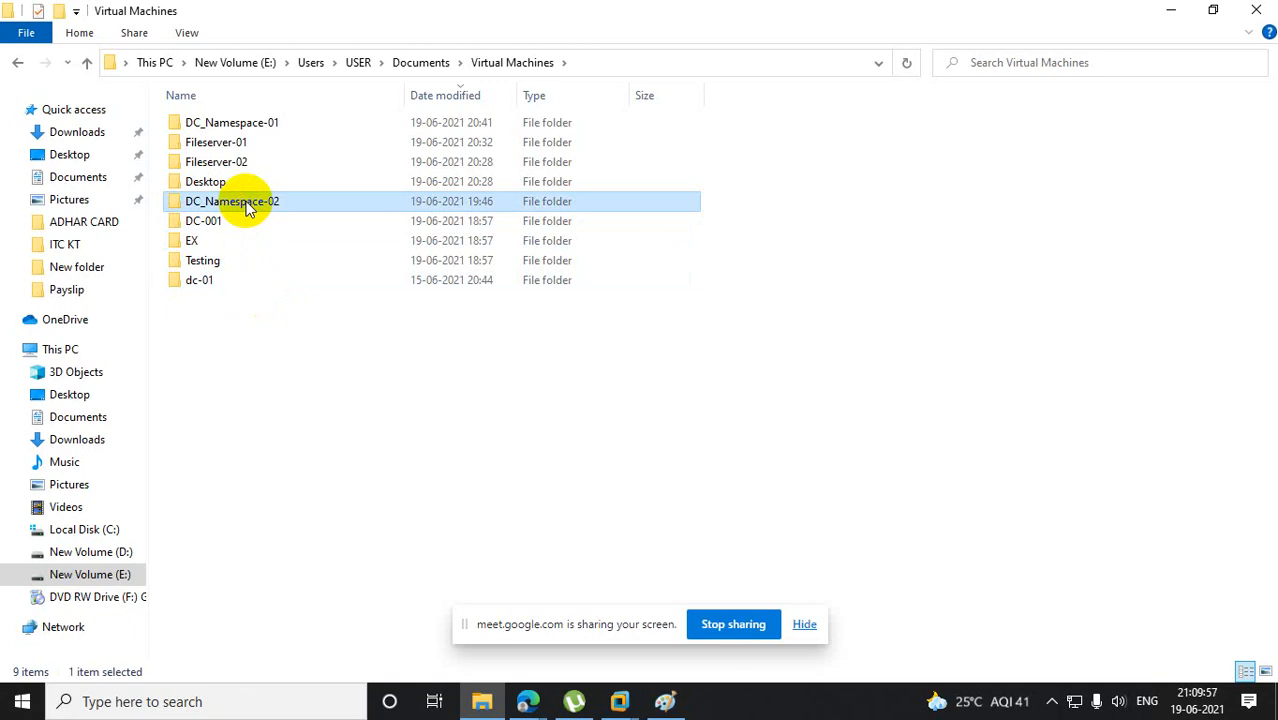
ctrl+click(237, 184)
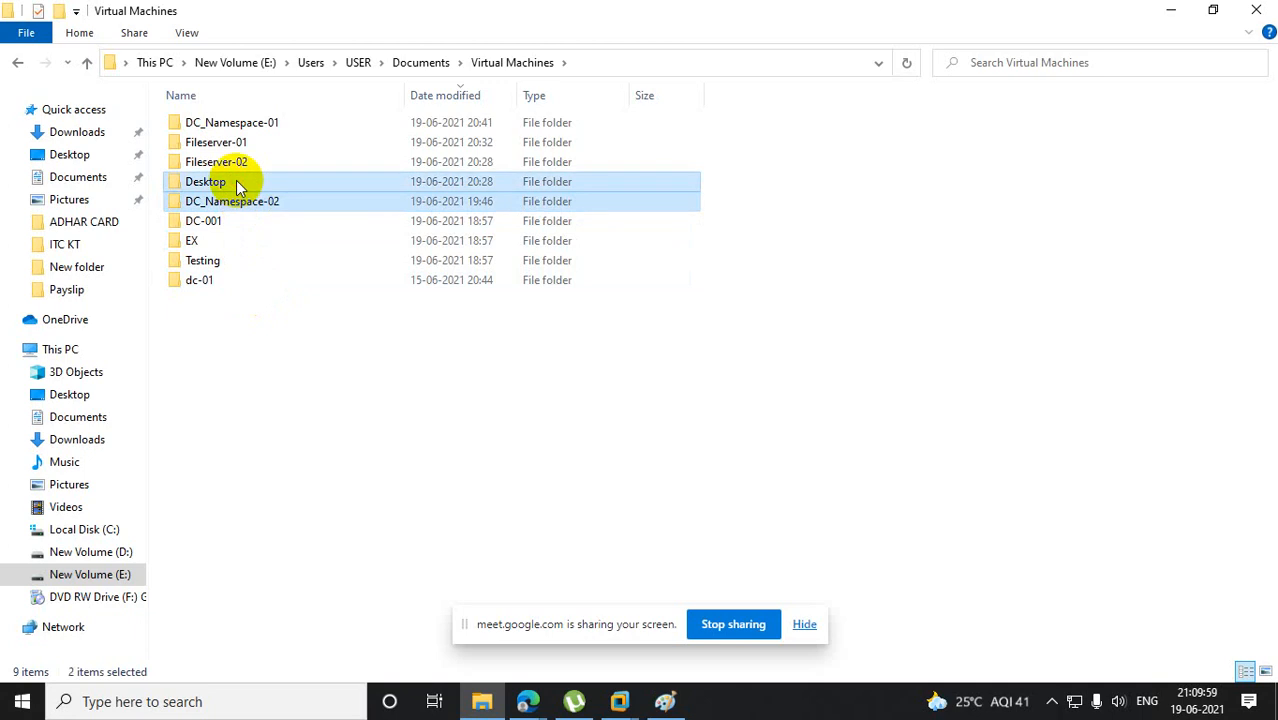
ctrl+click(240, 164)
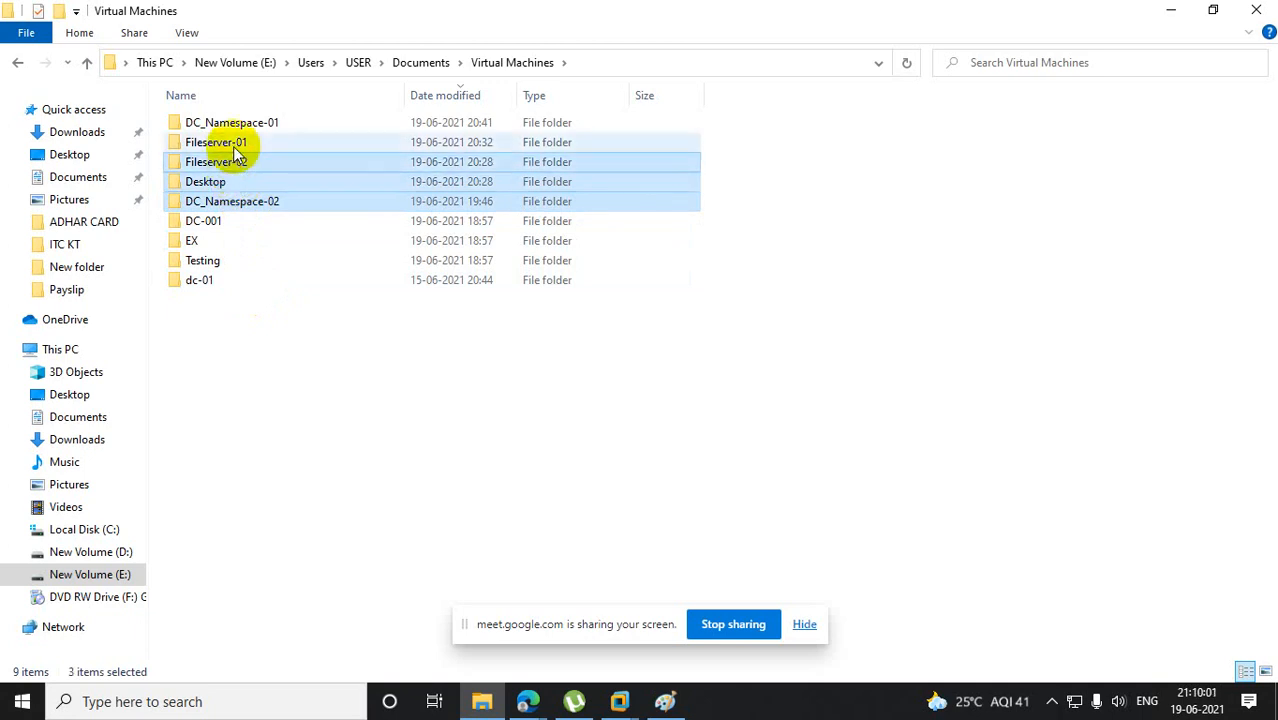
ctrl+click(233, 146)
ctrl+click(237, 124)
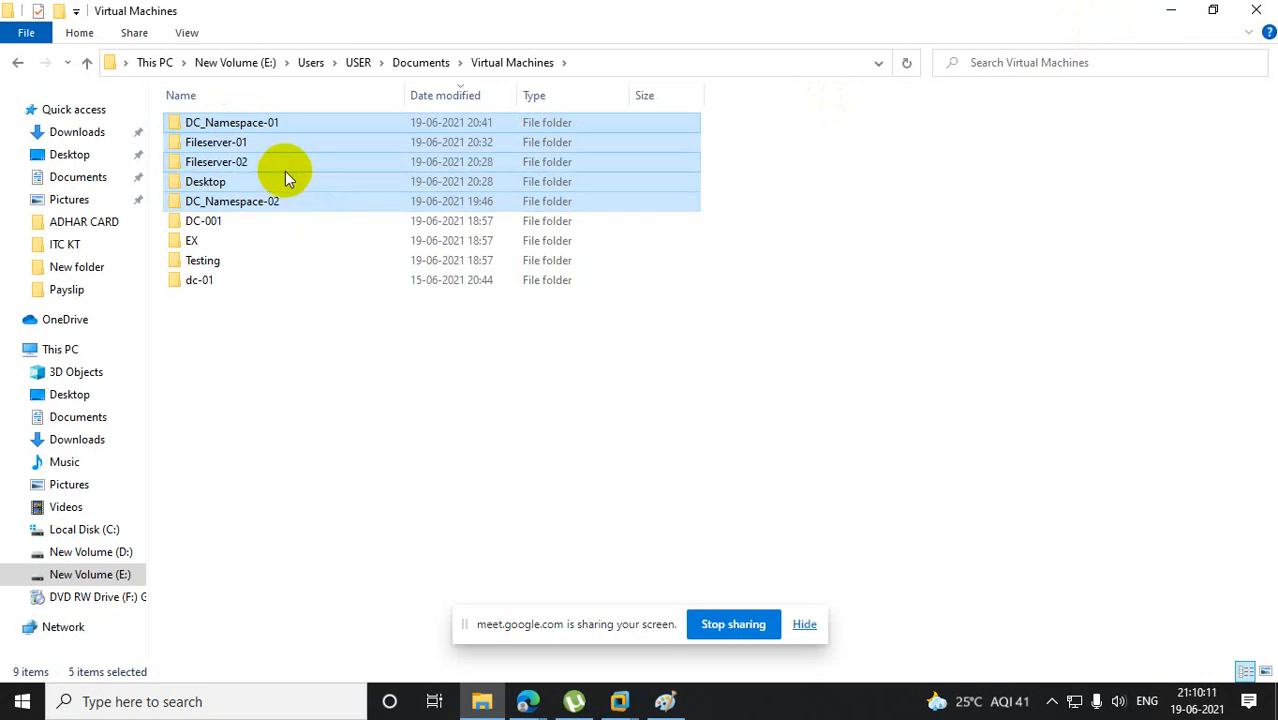
Try to delete the five selected virtual machine folders, cancel at the folder in use, and return to VMware Workstation.
key(Delete)
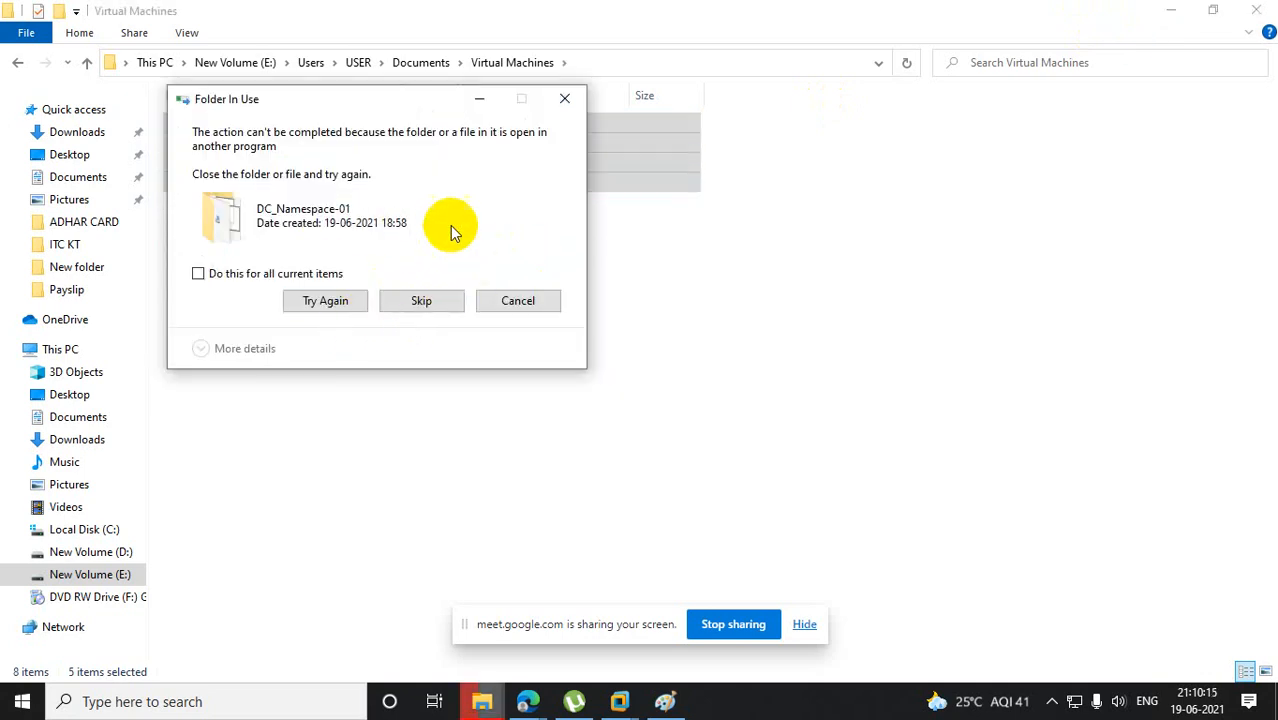
click(567, 97)
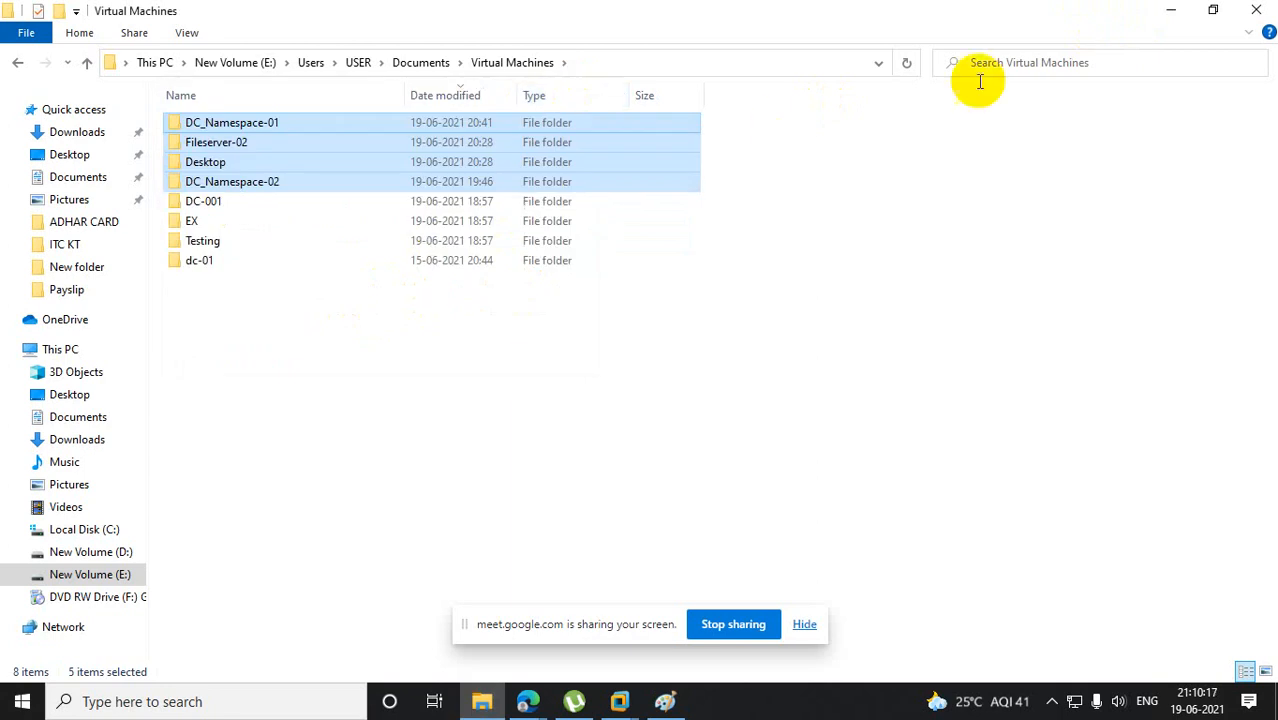
click(1168, 12)
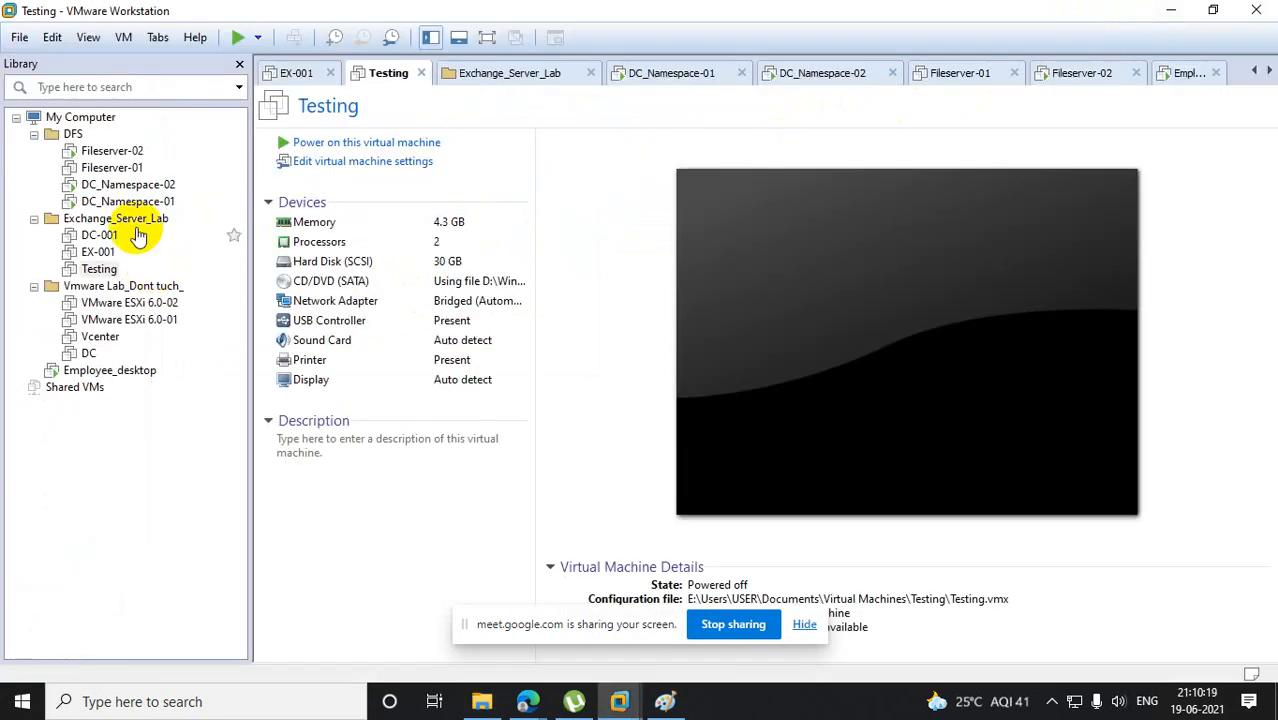
Power off the Fileserver-02, DC_Namespace-02 and DC_Namespace-01 virtual machines.
right_click(112, 155)
mouse_move(200, 255)
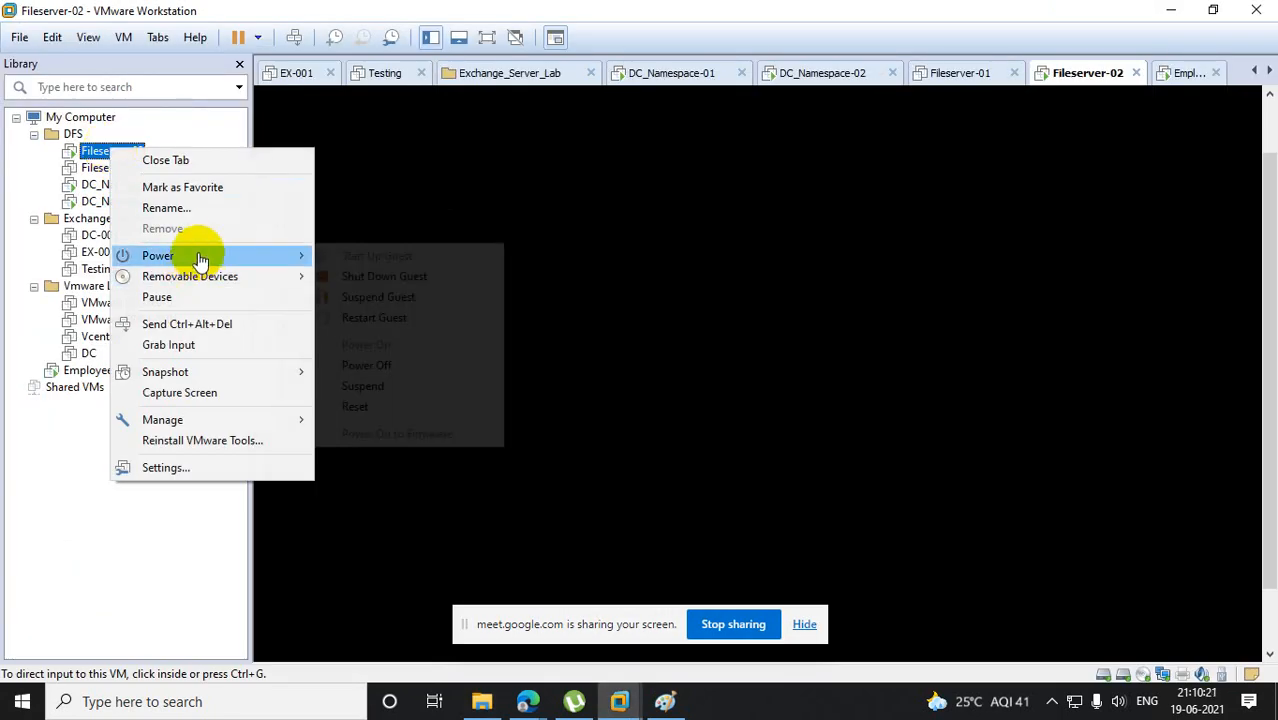
click(414, 366)
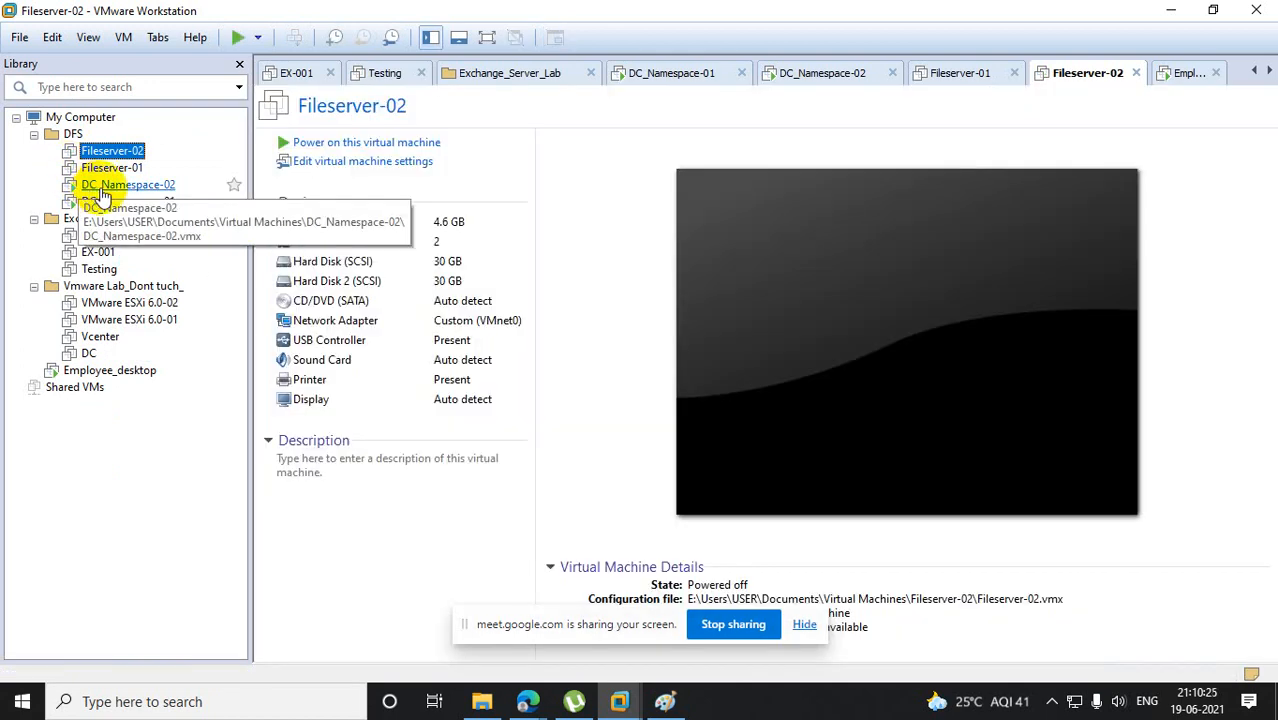
right_click(102, 186)
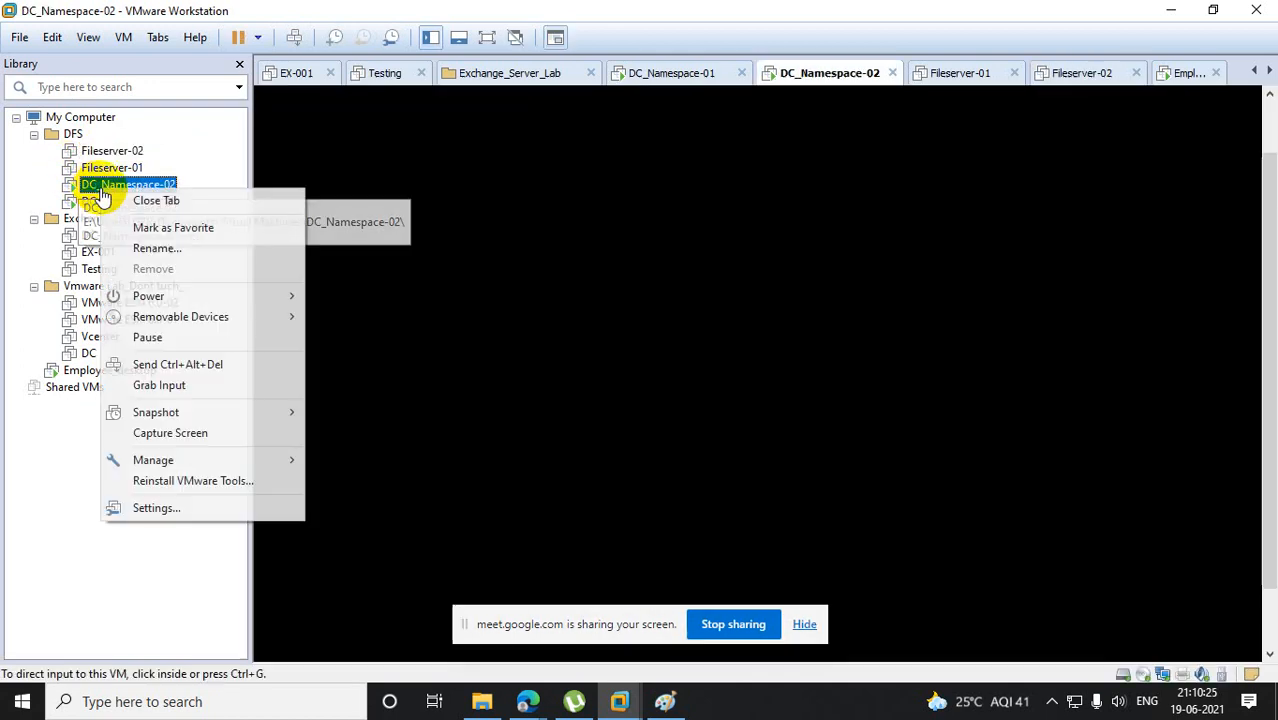
mouse_move(180, 297)
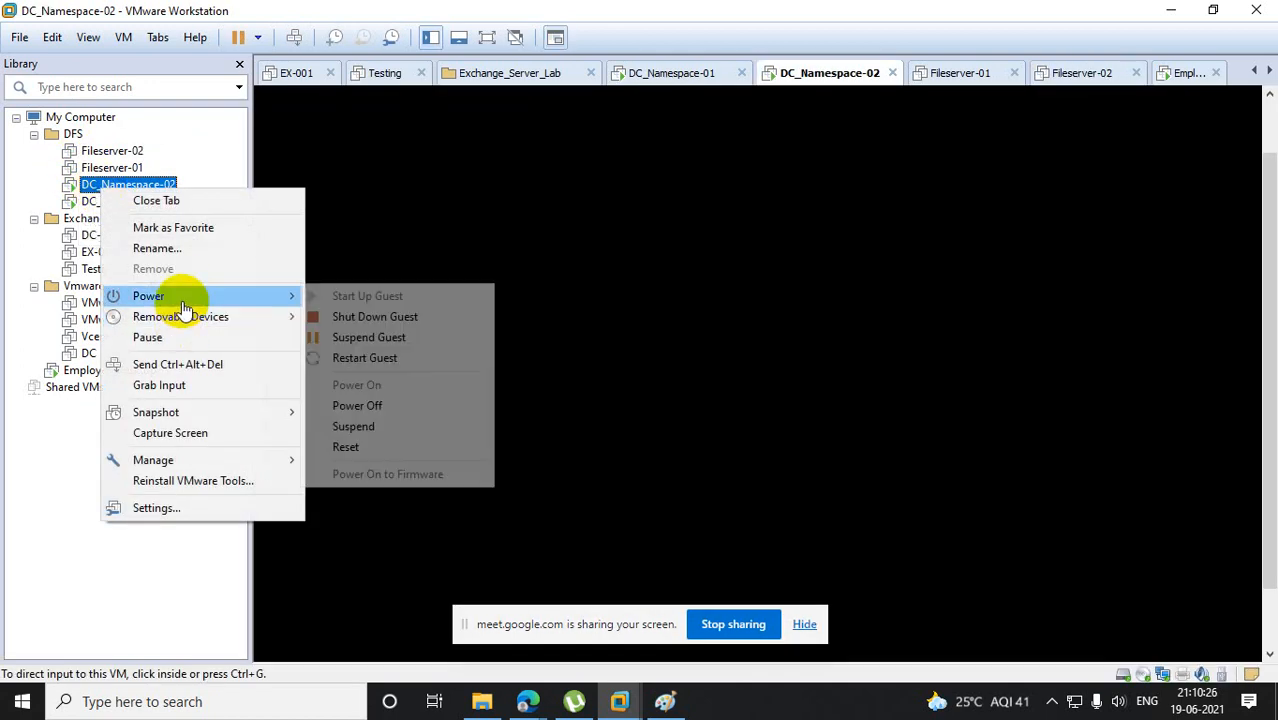
click(375, 407)
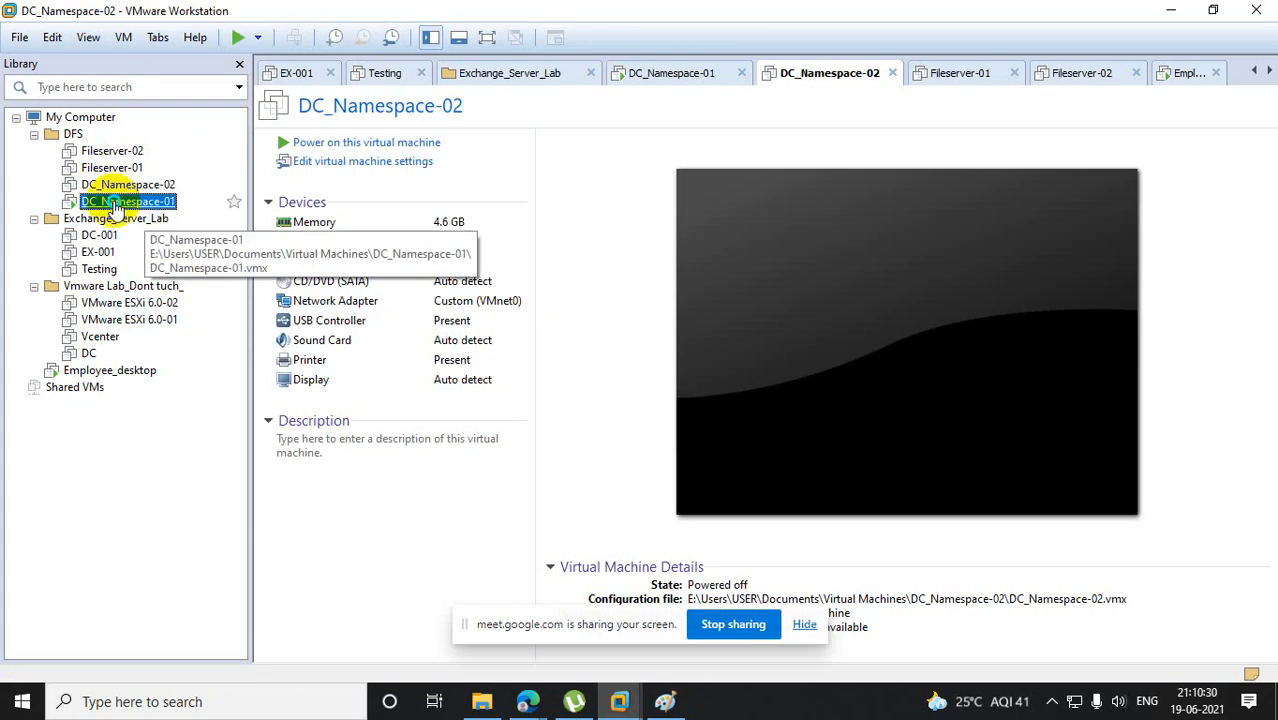
right_click(116, 201)
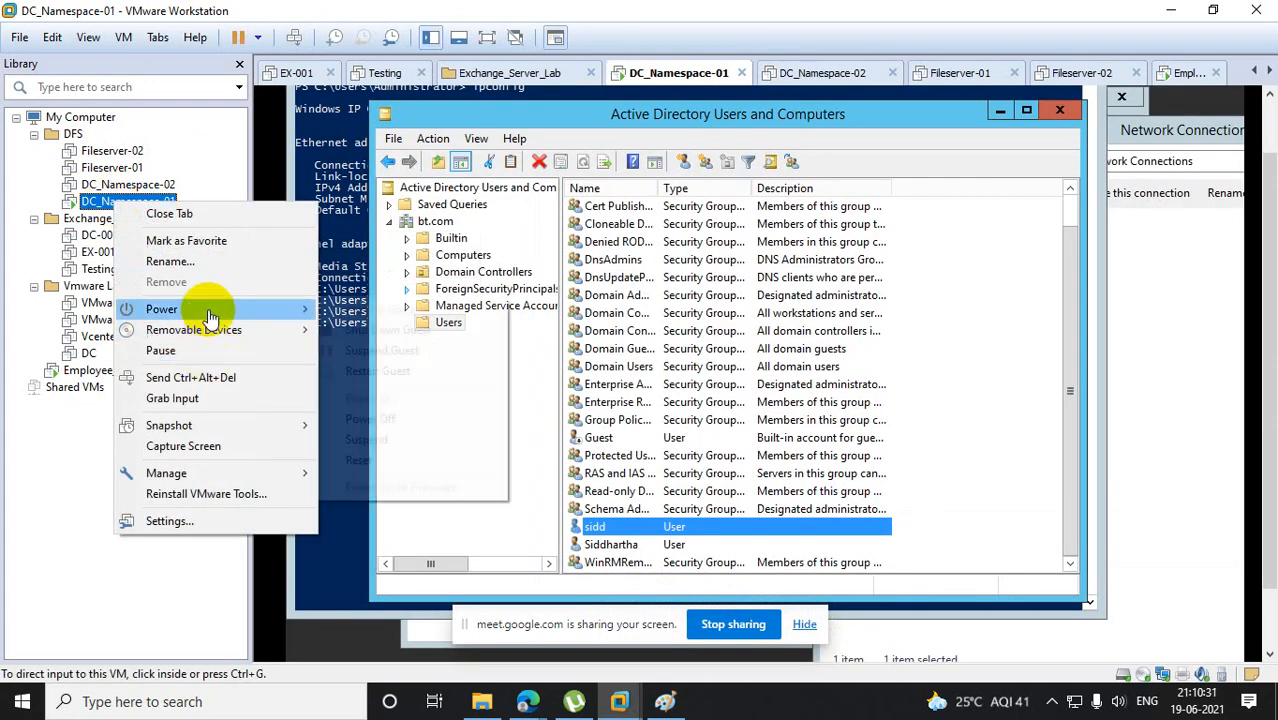
mouse_move(208, 308)
click(365, 419)
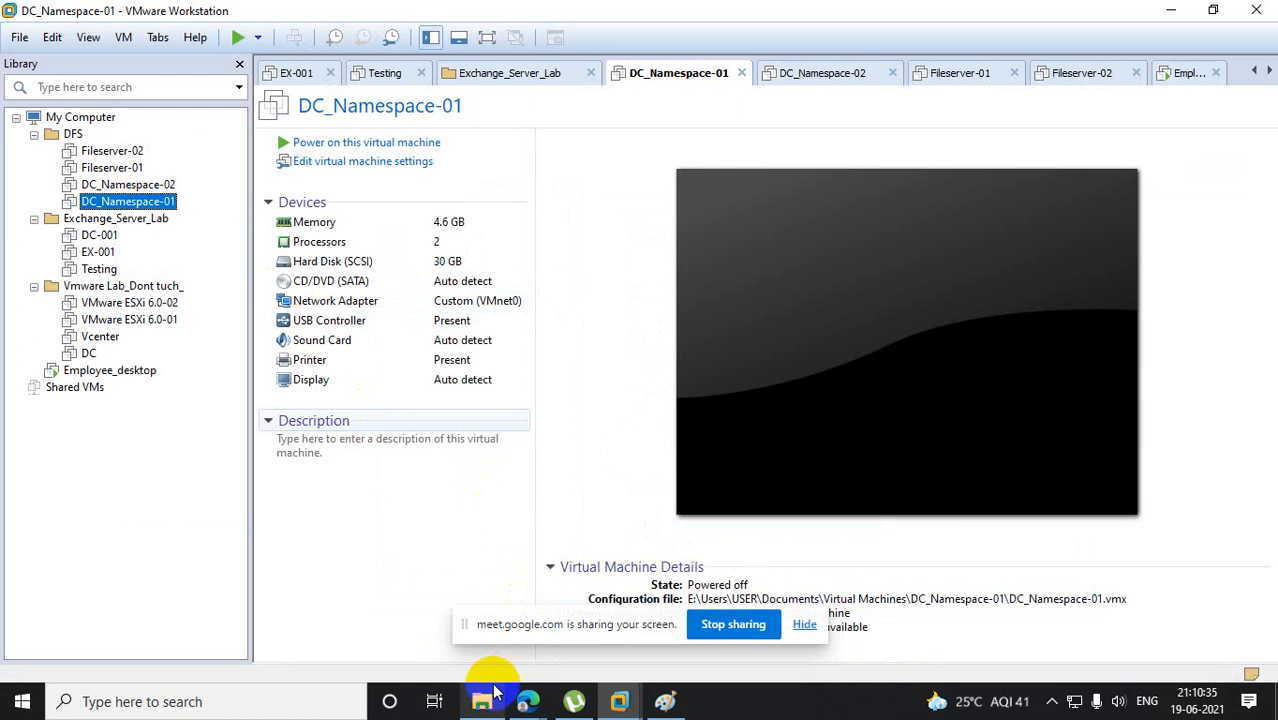
Switch to File Explorer and permanently delete the selected DC_Namespace-01, Fileserver-02 and DC_Namespace-02 folders, retrying and skipping the Desktop folder.
click(492, 695)
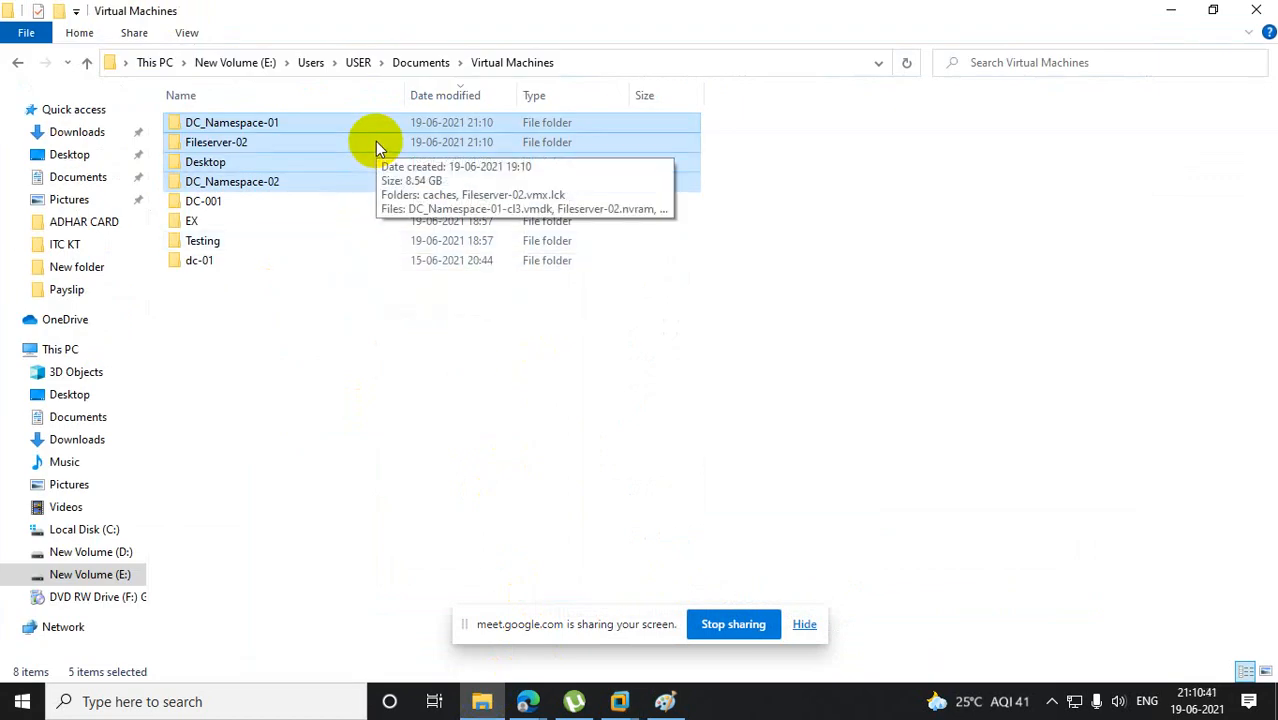
key(shift+Delete)
click(708, 357)
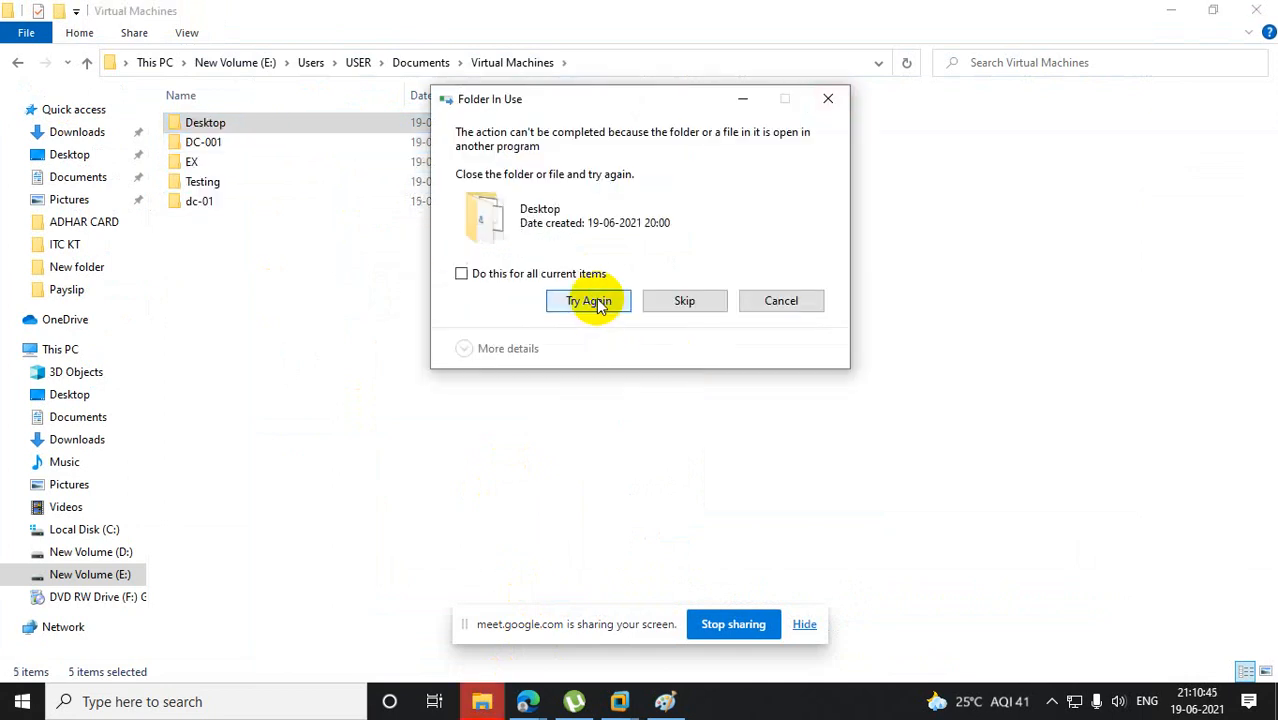
click(596, 300)
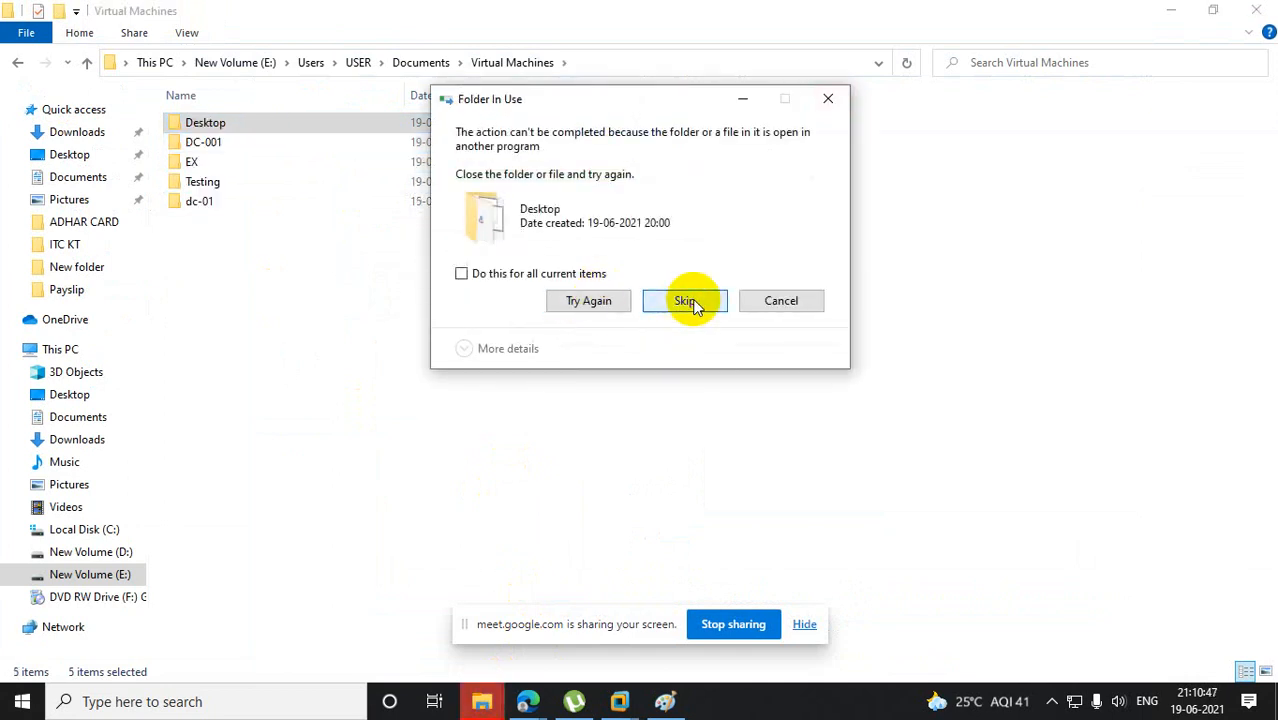
click(690, 301)
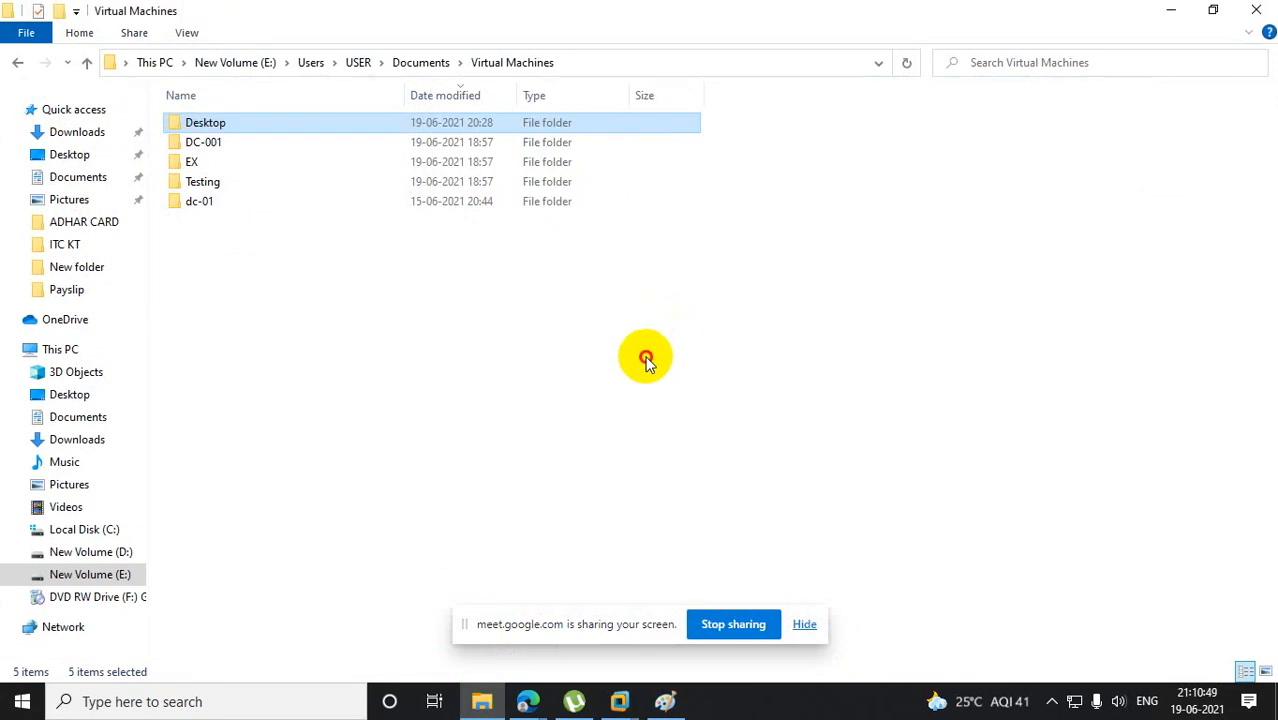
Switch back to VMware Workstation, power off the Employee_desktop virtual machine and show the DFS folder's machines.
click(1170, 11)
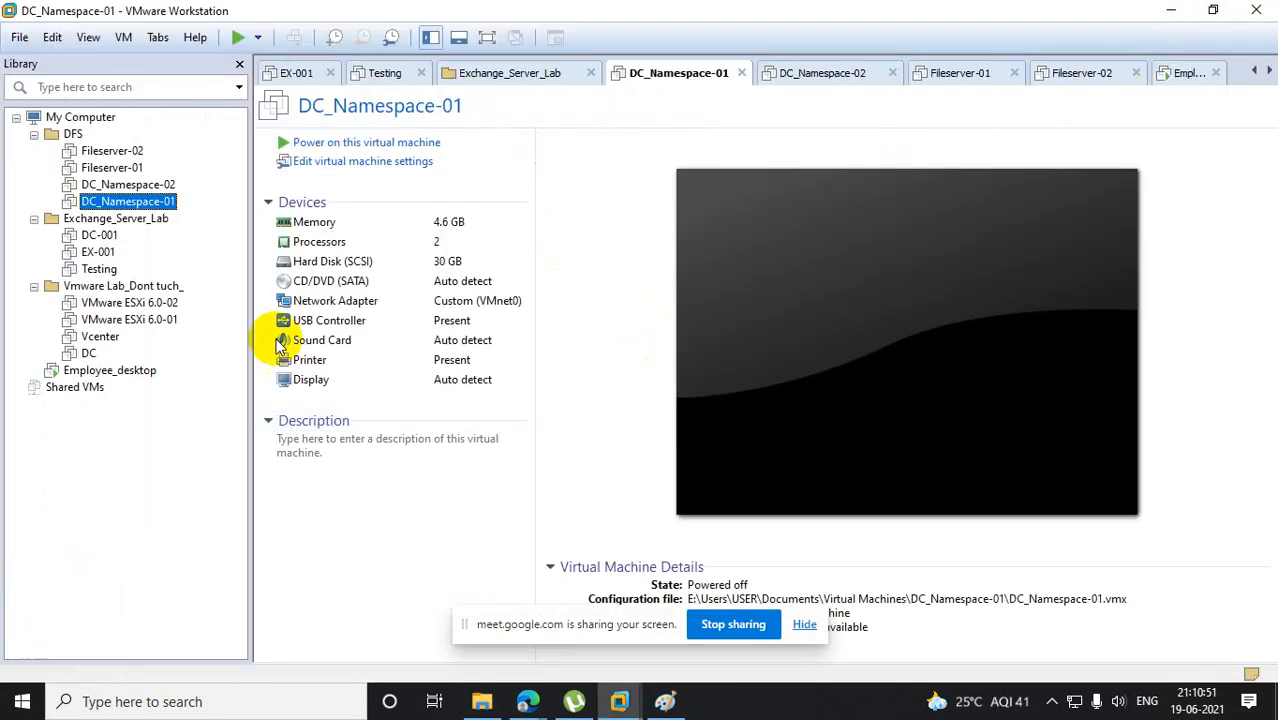
click(120, 417)
click(123, 374)
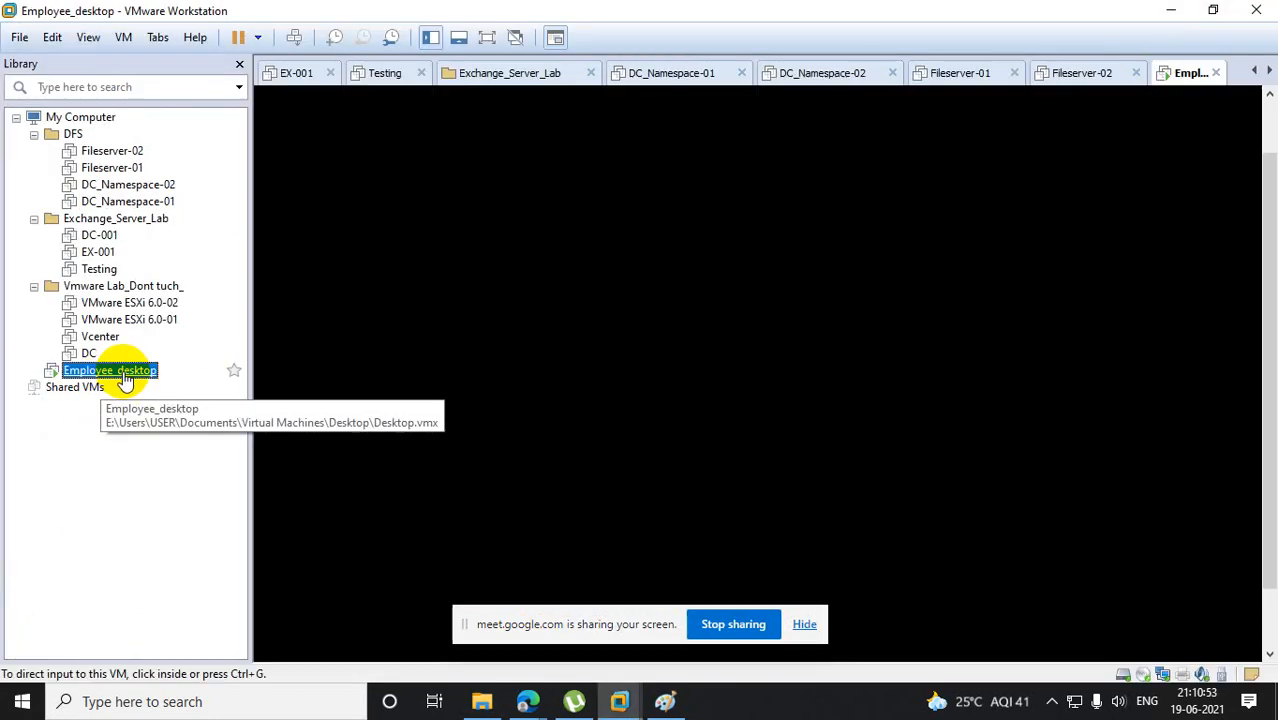
right_click(124, 372)
mouse_move(216, 143)
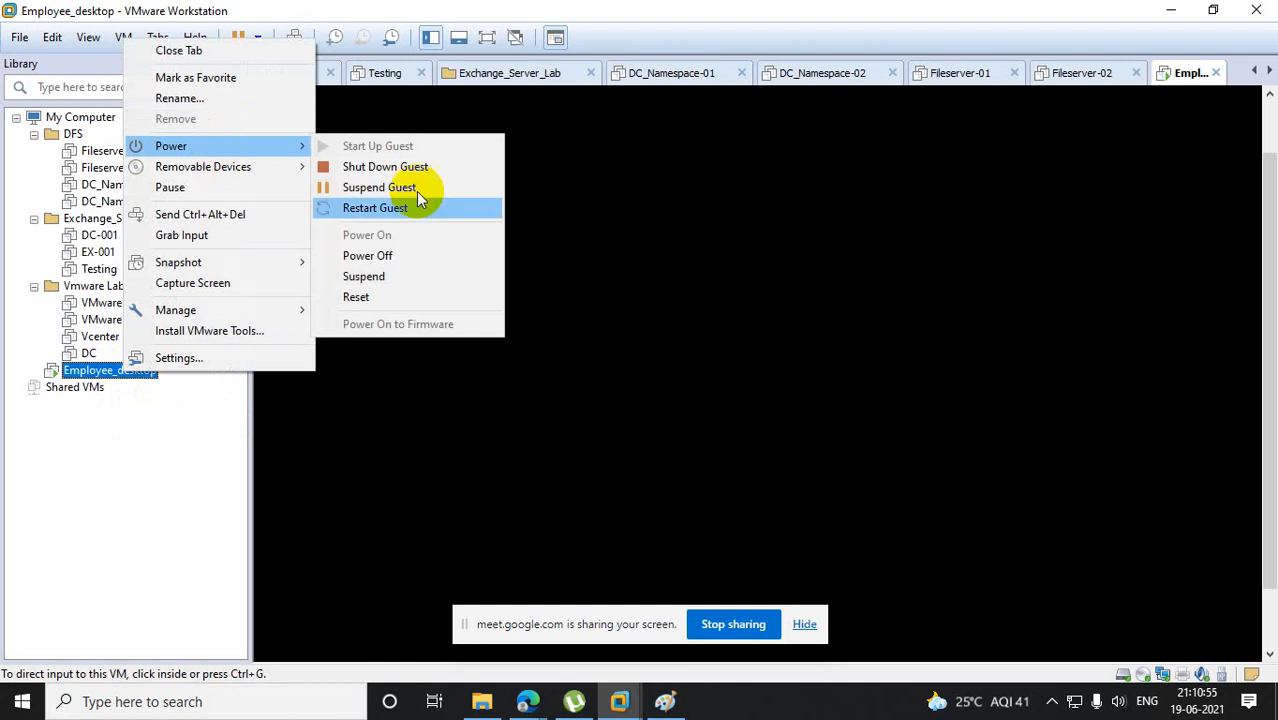
click(404, 255)
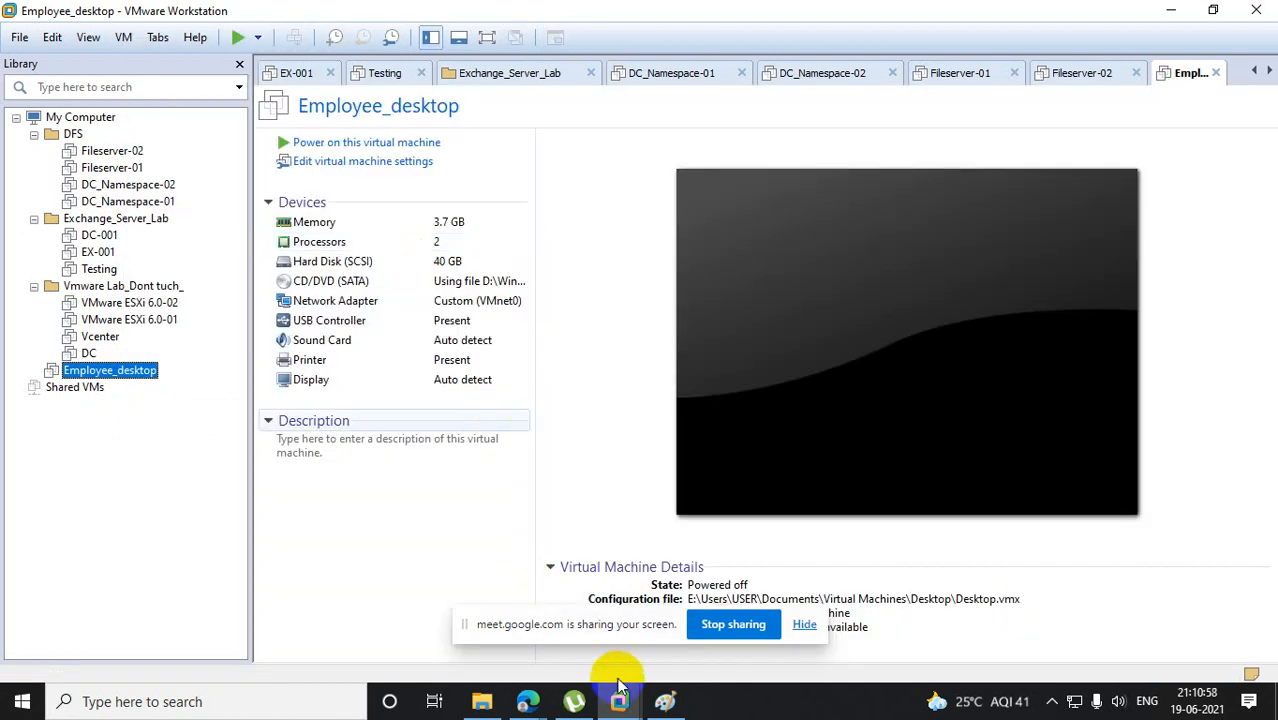
click(619, 699)
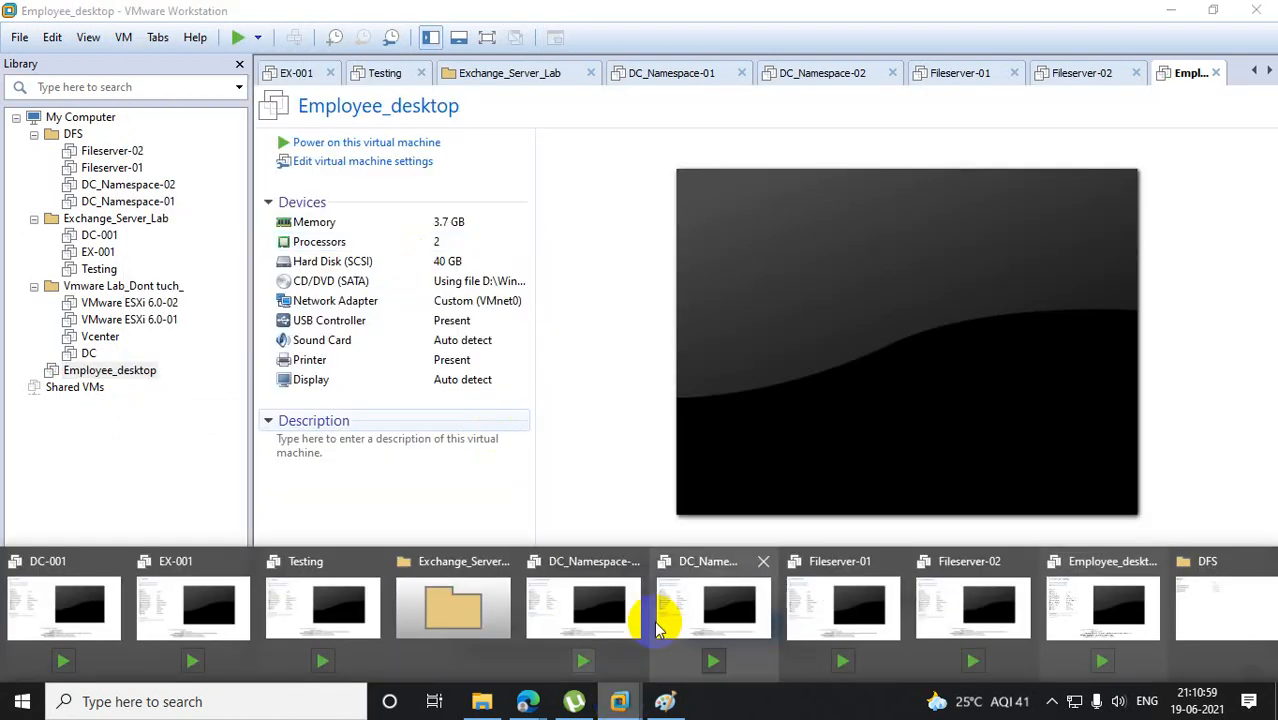
click(1204, 606)
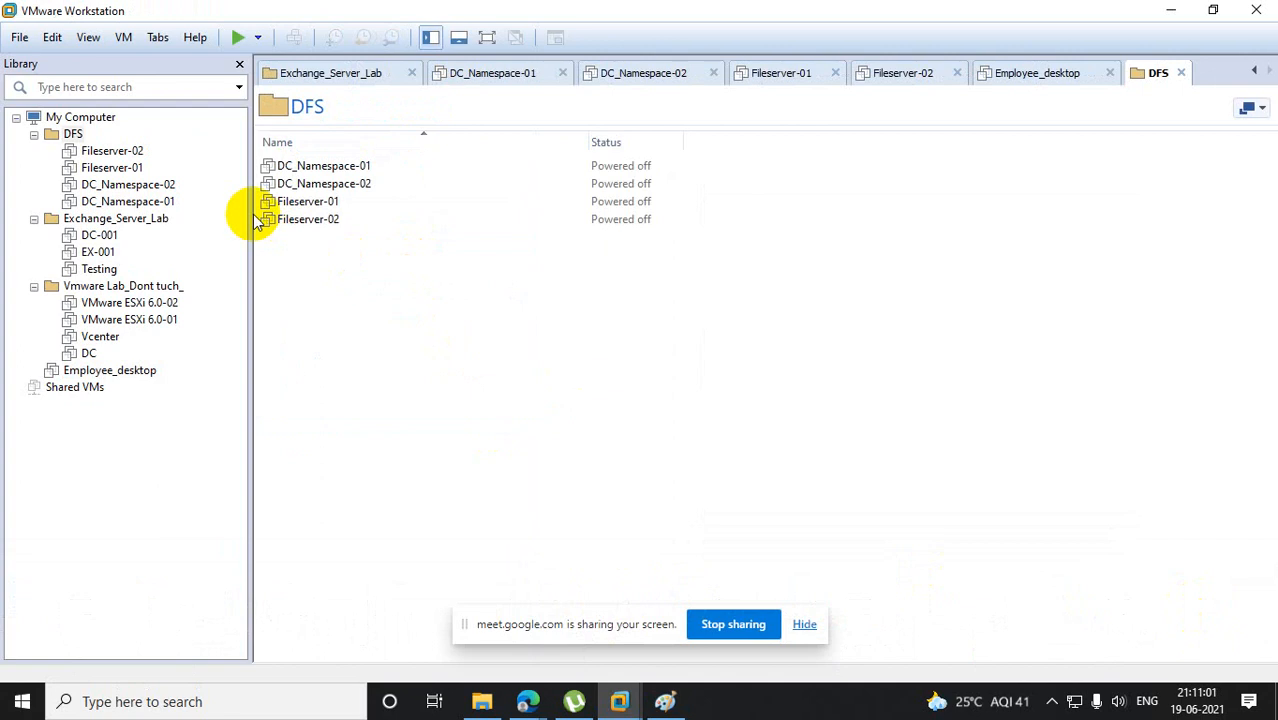
Switch to File Explorer and delete the Desktop folder from Virtual Machines.
click(481, 700)
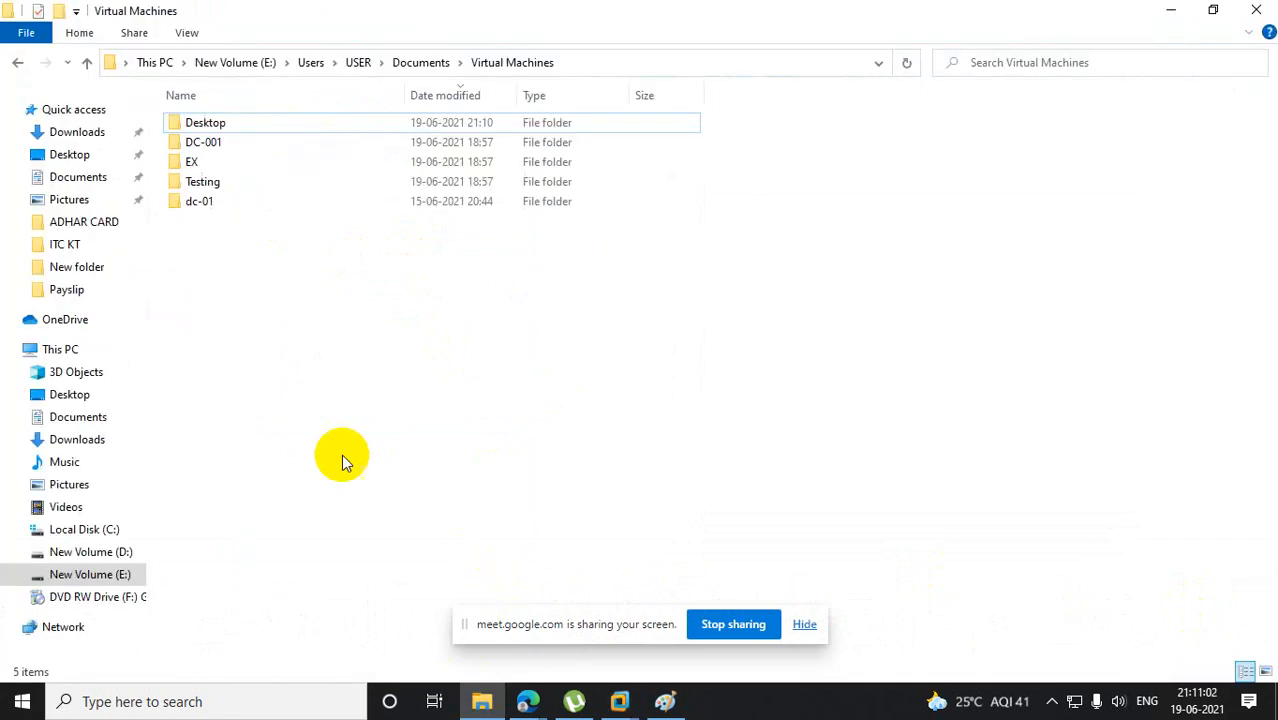
click(214, 123)
right_click(215, 124)
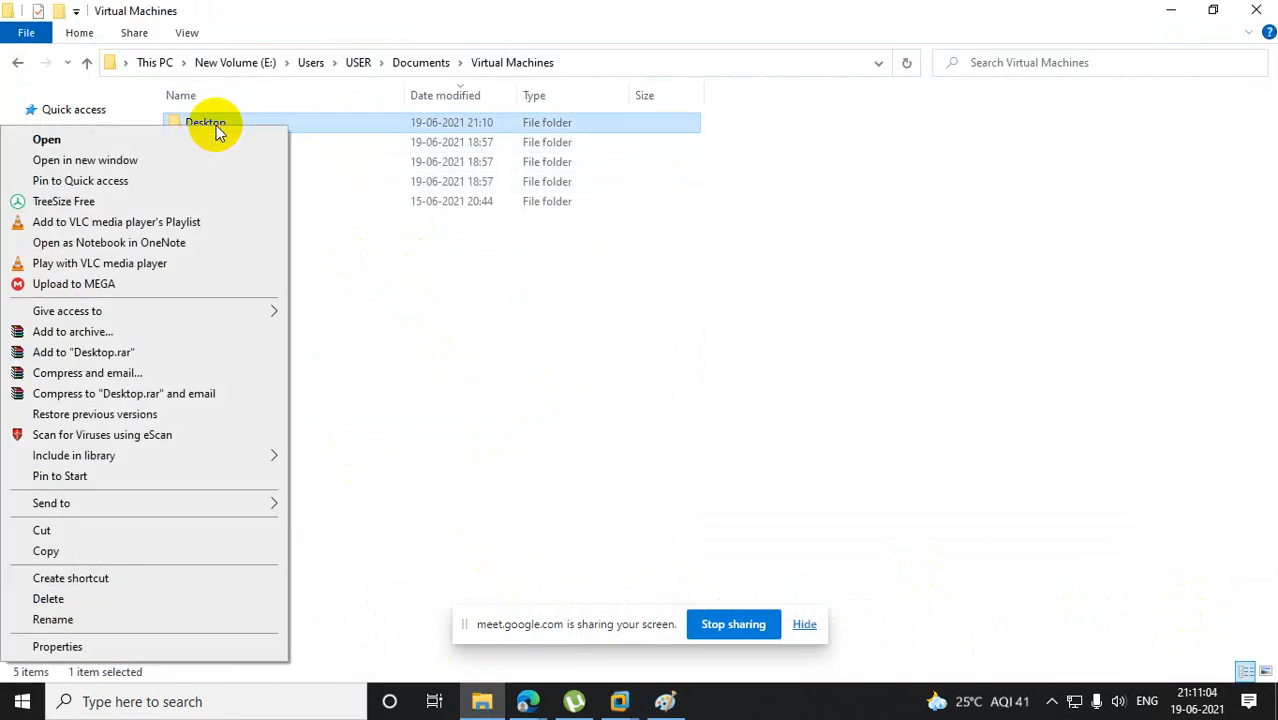
click(110, 598)
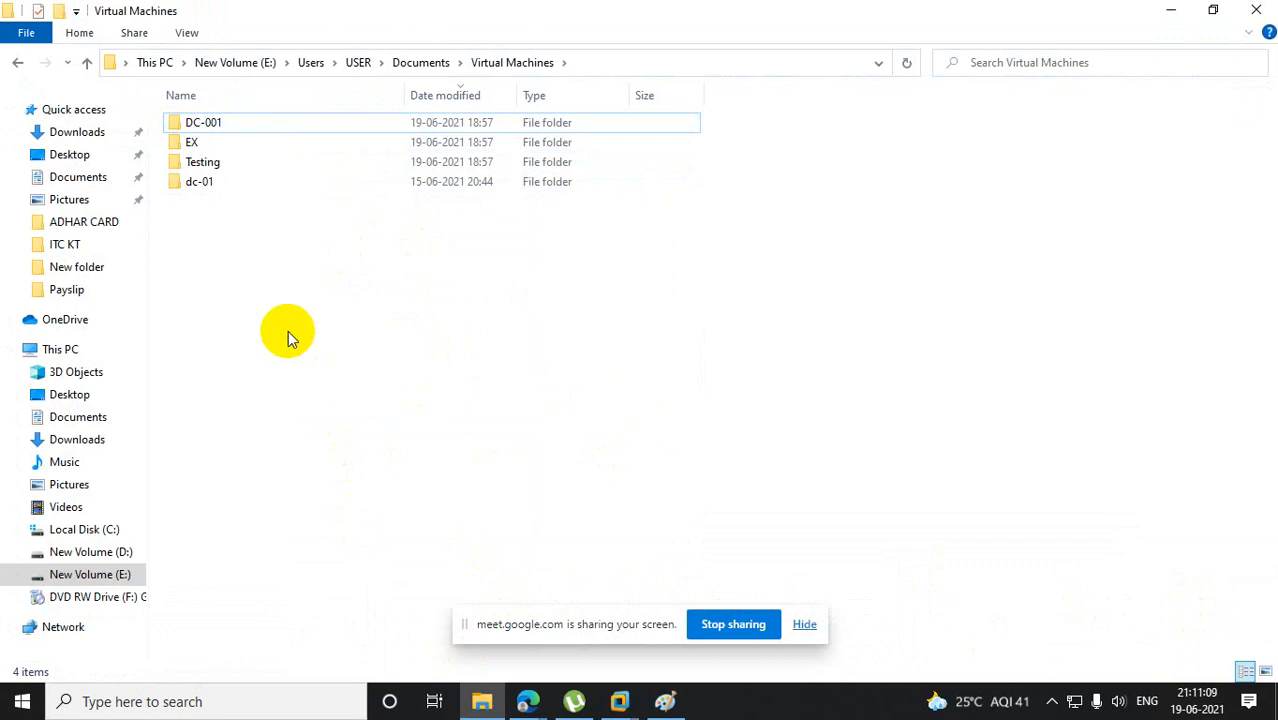
Return to VMware Workstation and remove Fileserver-02, Fileserver-01, DC_Namespace-02 and DC_Namespace-01 from the library.
click(1168, 12)
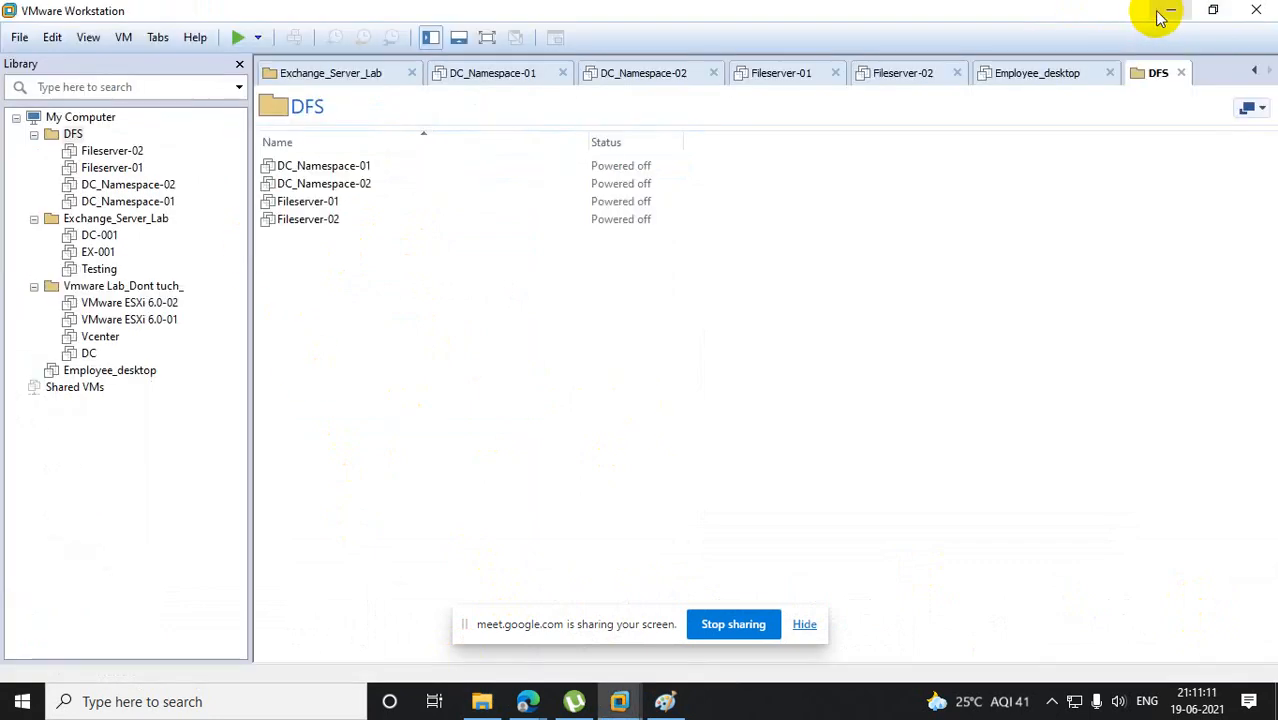
click(104, 150)
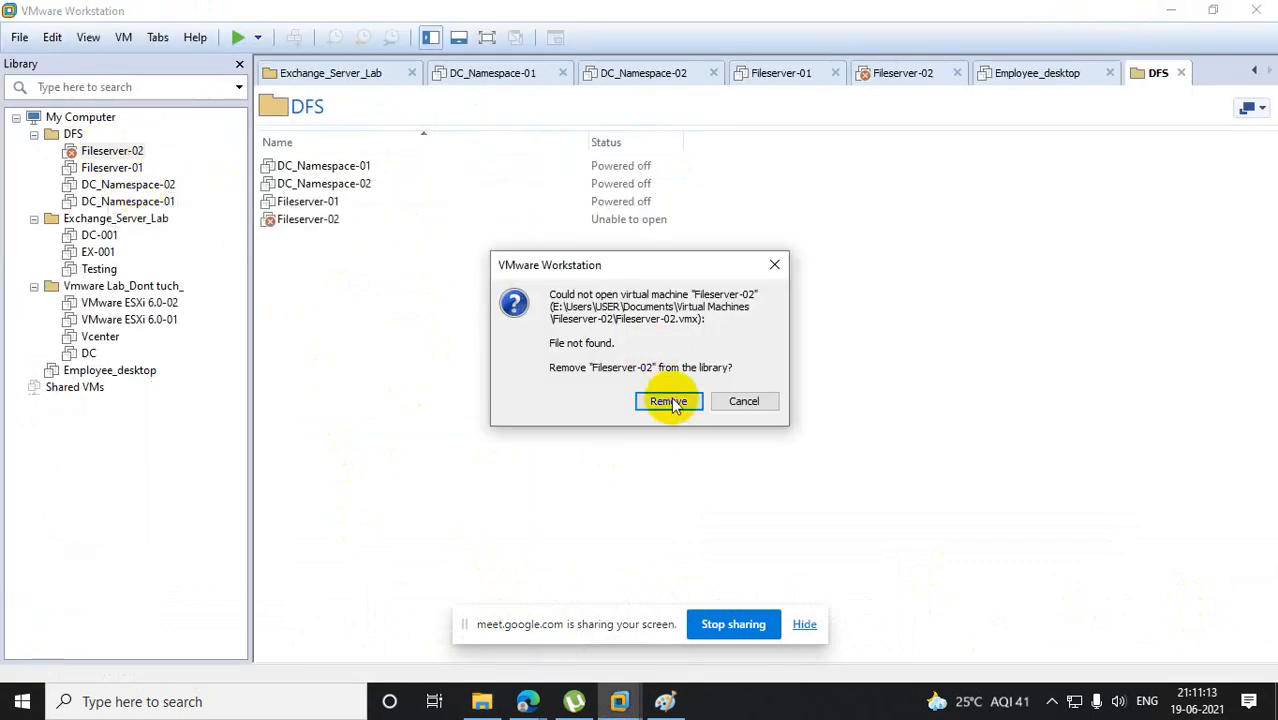
click(672, 403)
click(106, 151)
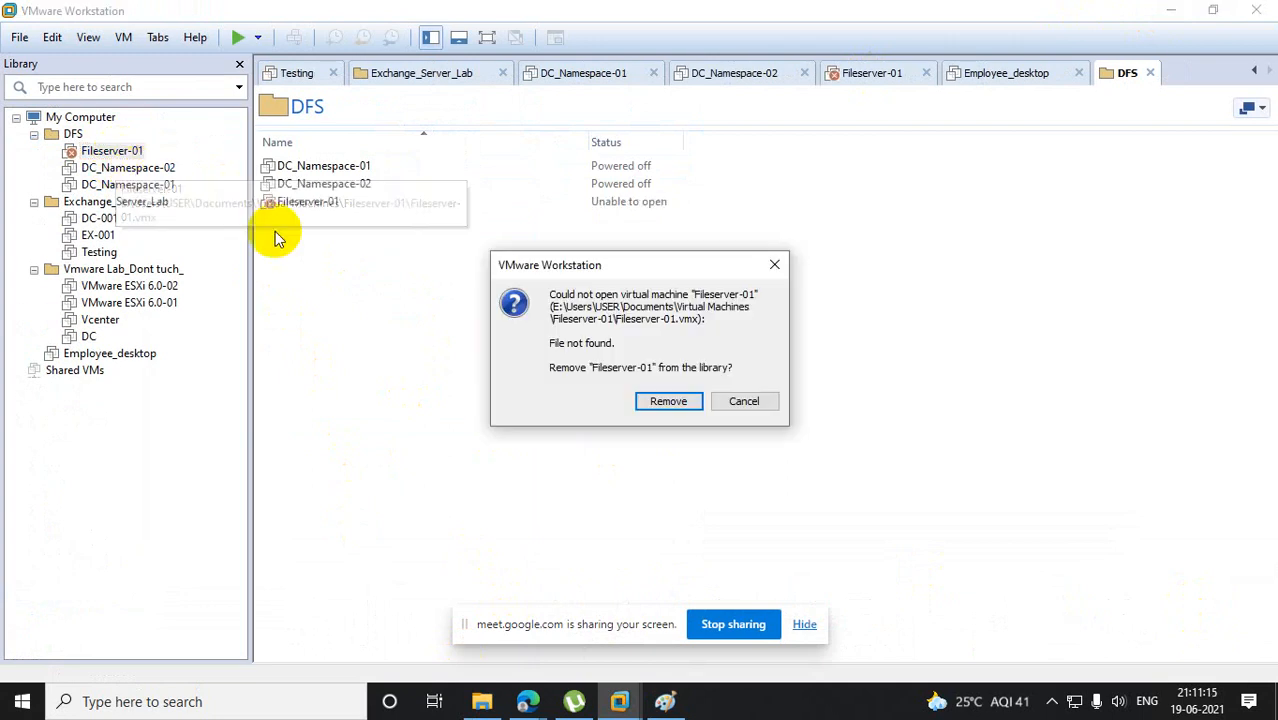
click(660, 400)
click(120, 152)
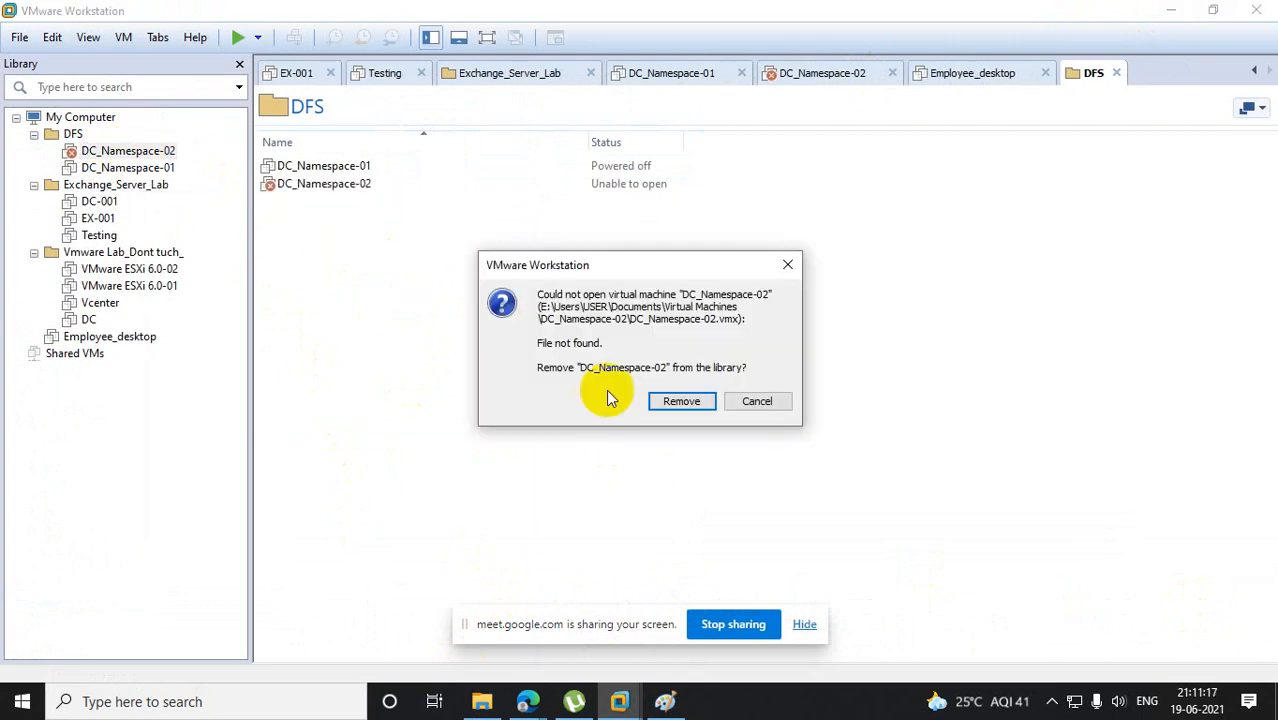
click(679, 410)
click(125, 152)
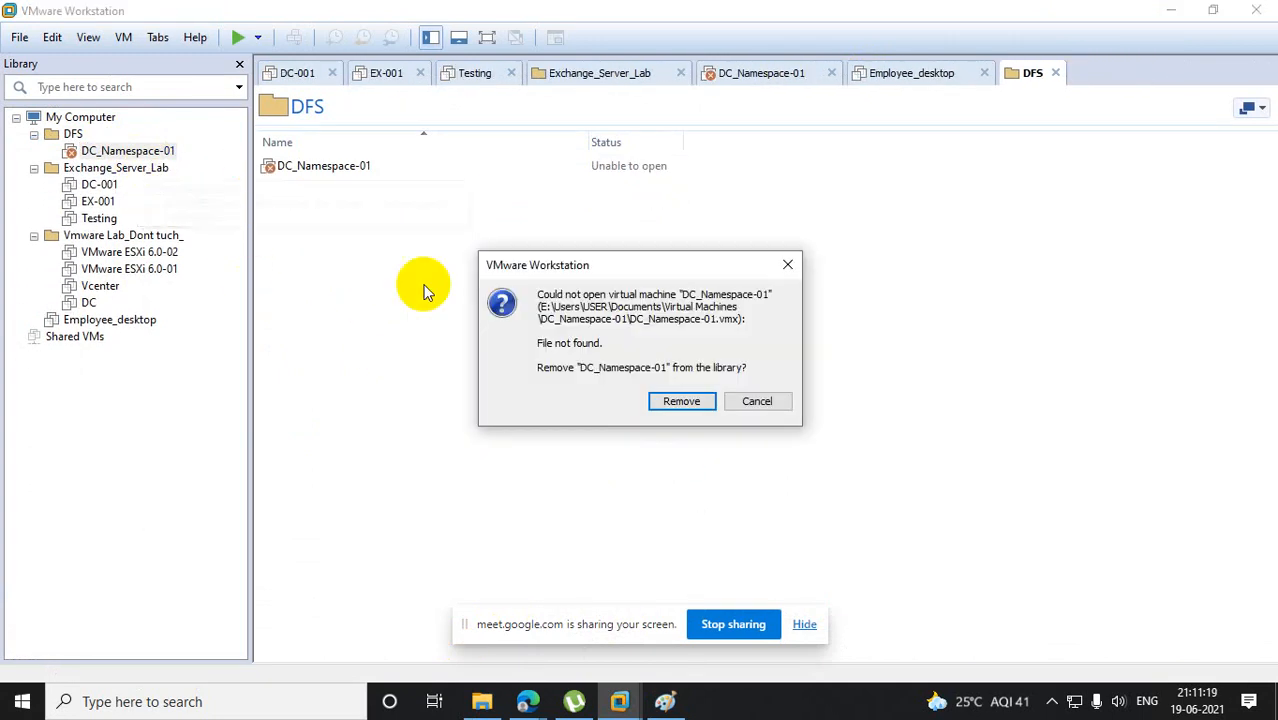
click(672, 403)
View the DC-001 and EX-001 virtual machines and remove Employee_desktop from the library.
click(99, 167)
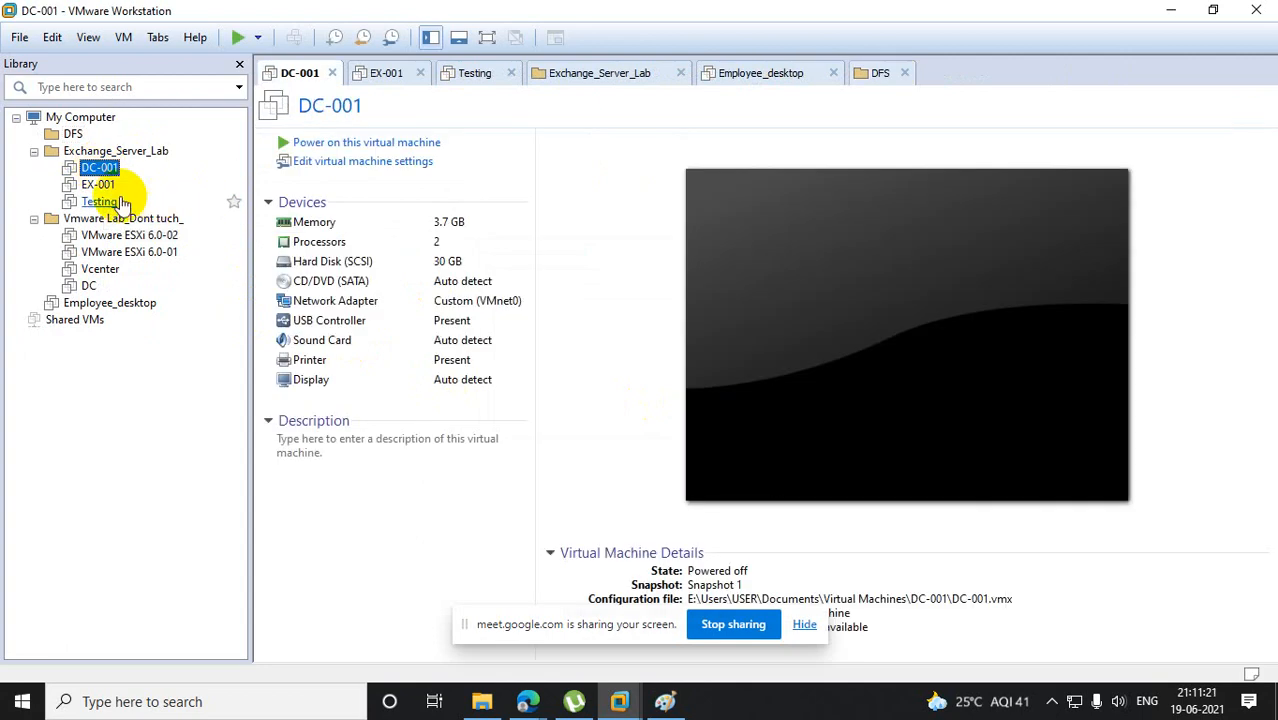
click(100, 184)
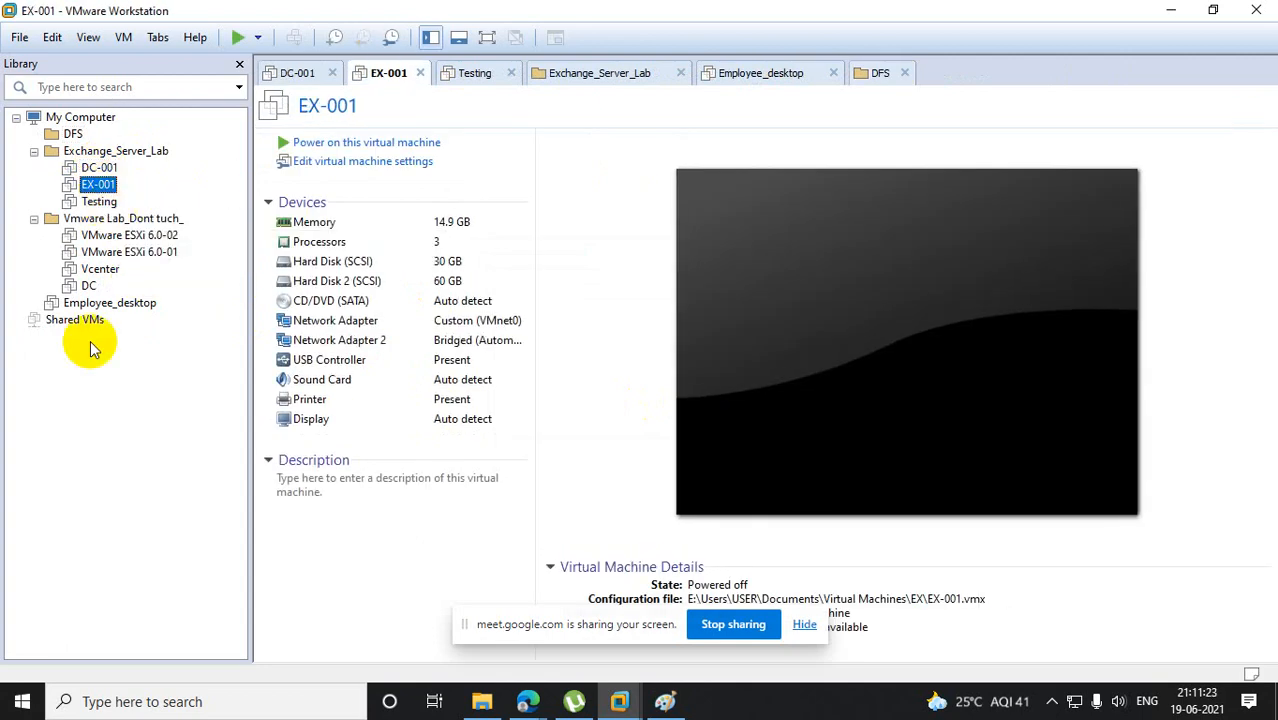
click(131, 302)
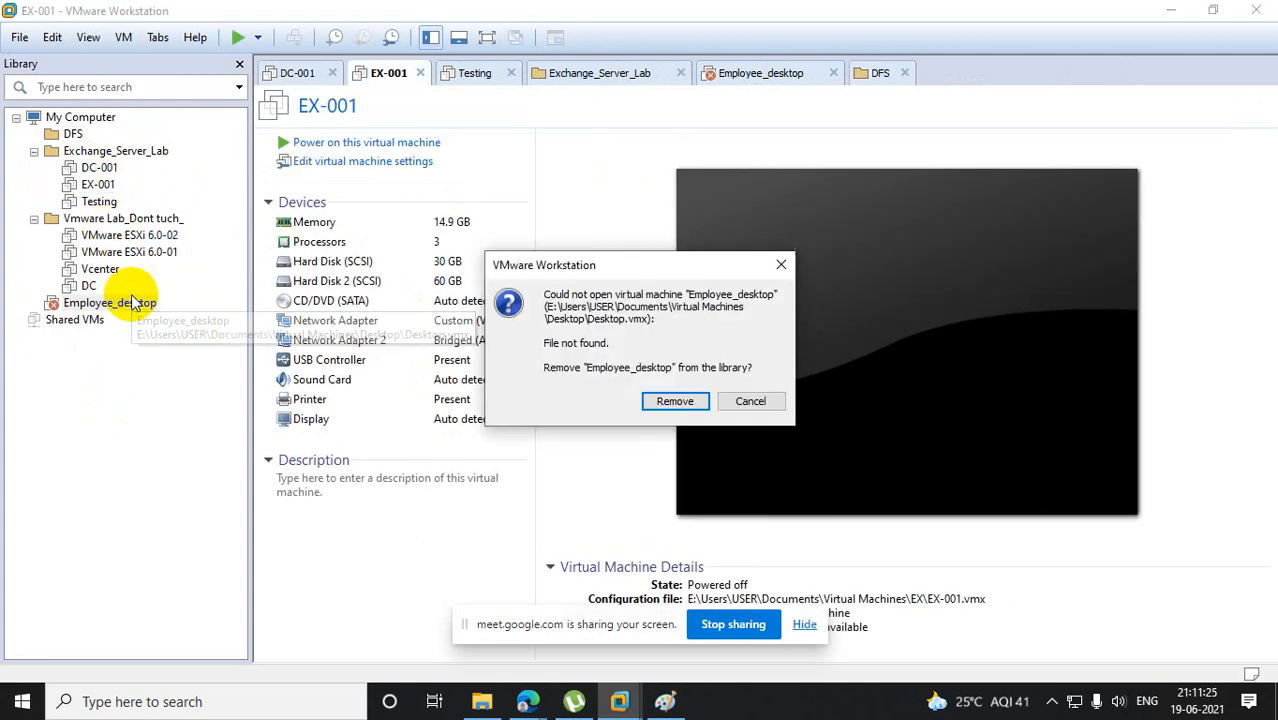
click(674, 401)
Start a new custom virtual machine with D:\en_windows_server_2012_r2_vl_with_update_x64_dvd_4065221.iso as the installer disc image.
click(22, 40)
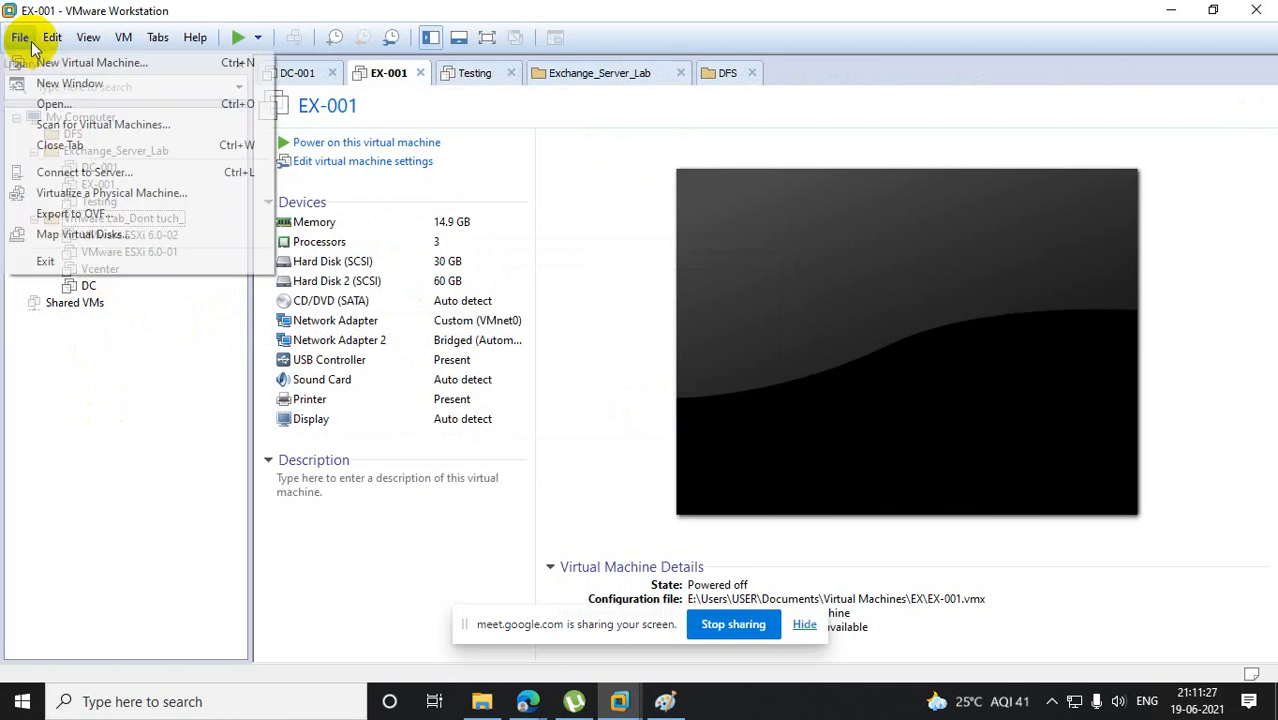
click(72, 63)
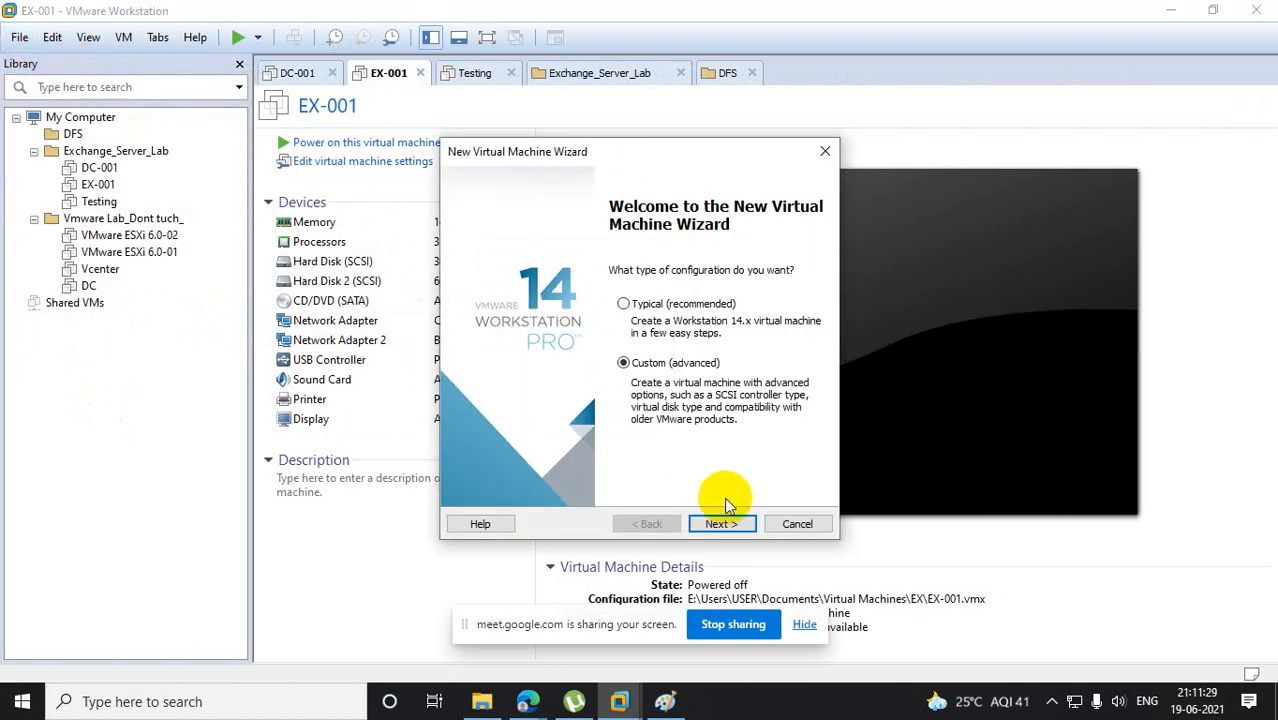
click(733, 523)
click(733, 523)
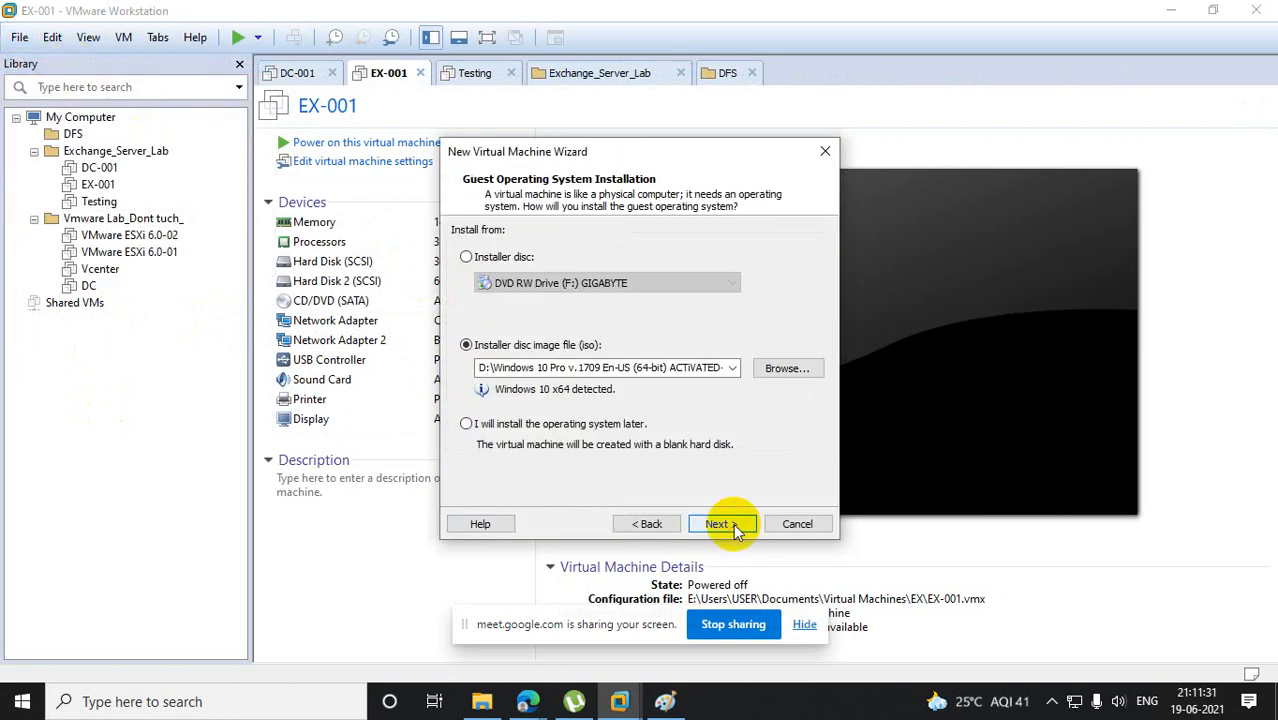
click(733, 368)
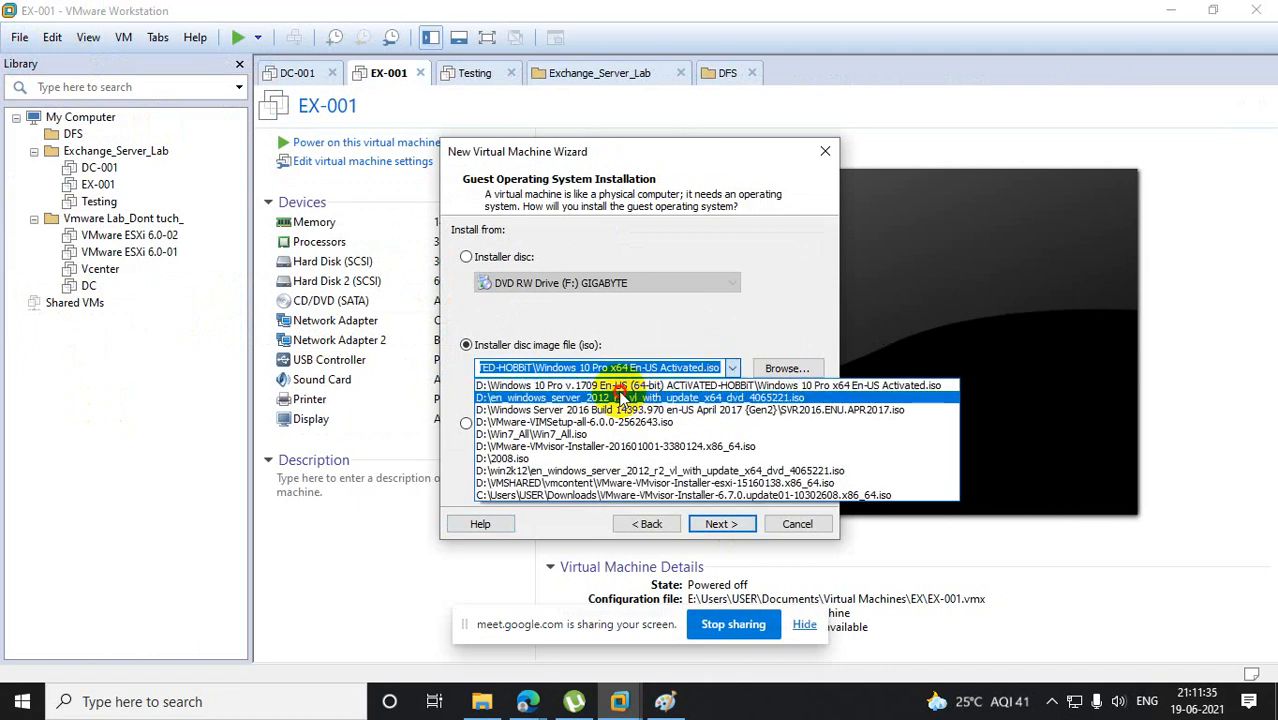
click(618, 391)
click(715, 525)
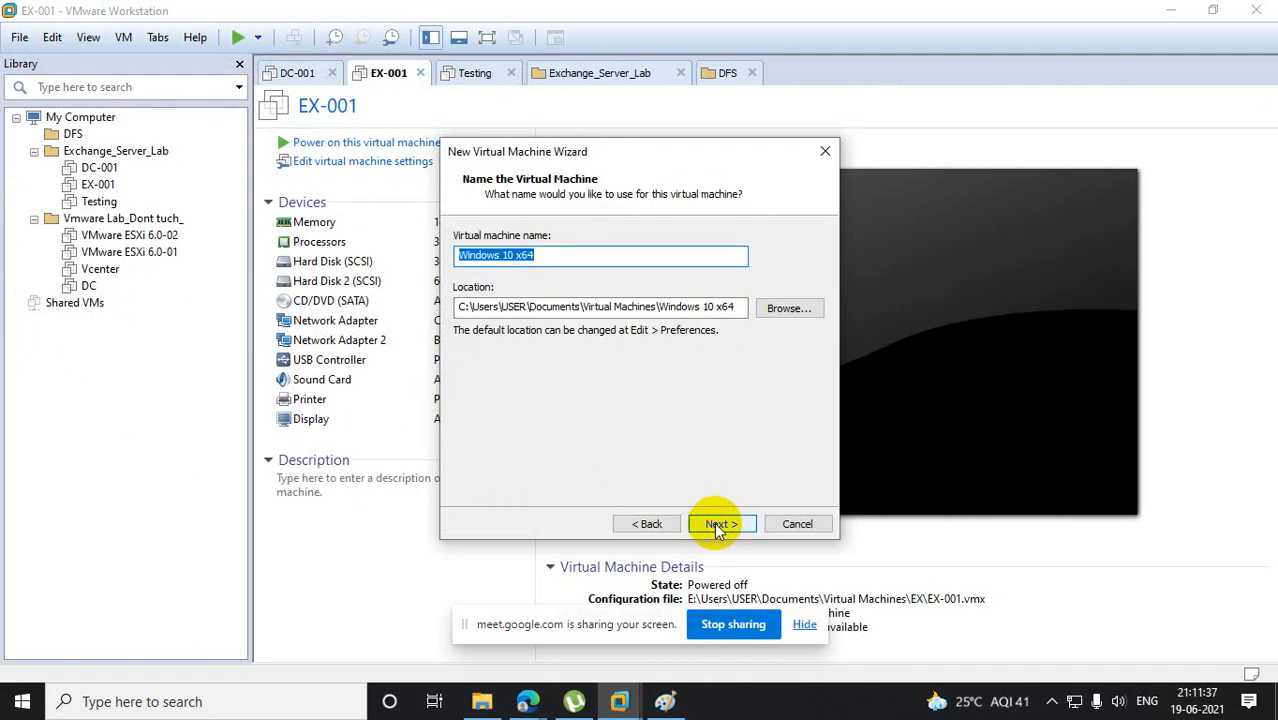
Name the virtual machine WDS and set its location to e:\Users\USER\Documents\Virtual Machines\WDS.
text(Windows Server 2012)
drag(640, 255, 294, 252)
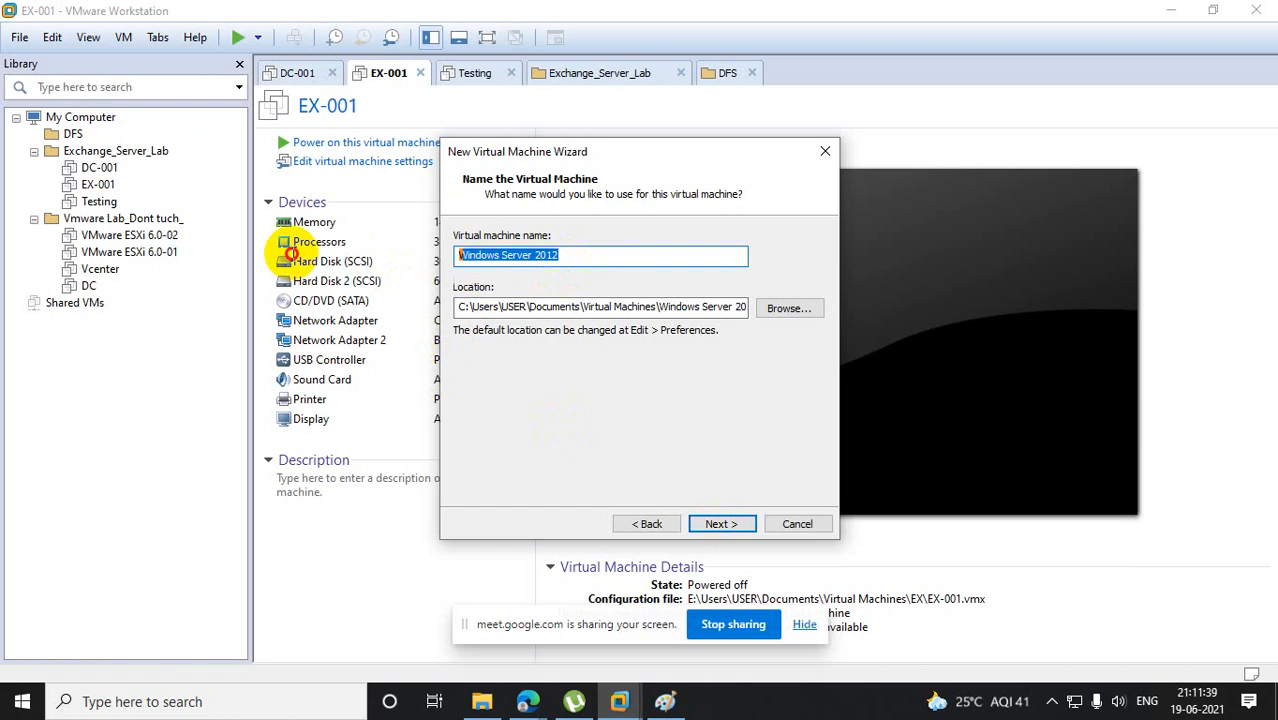
text(WDS)
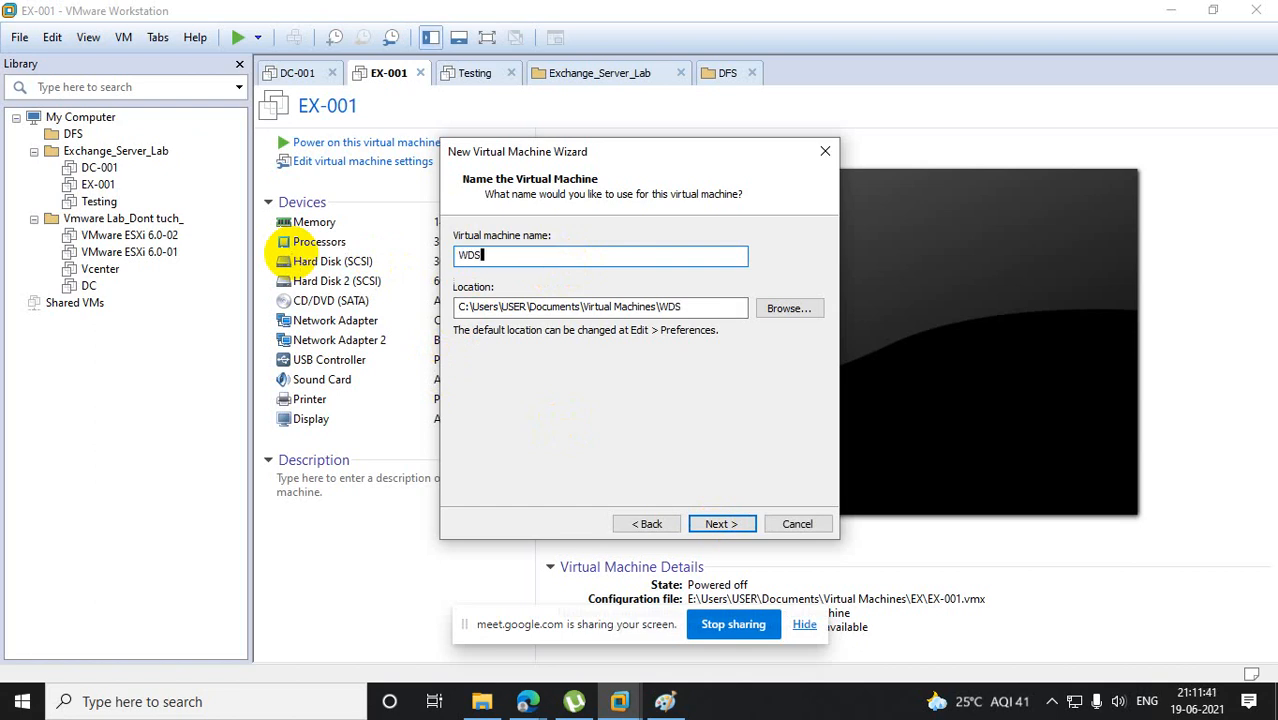
drag(458, 306, 464, 305)
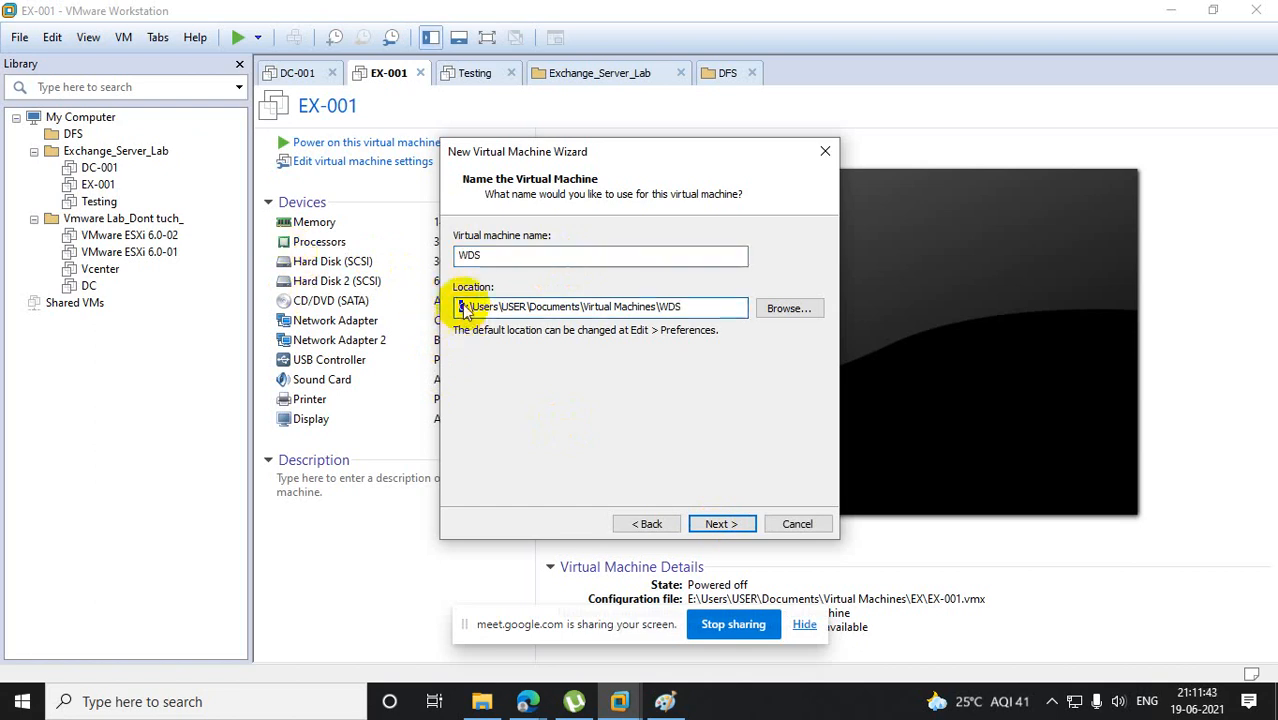
key(BackSpace)
text(d)
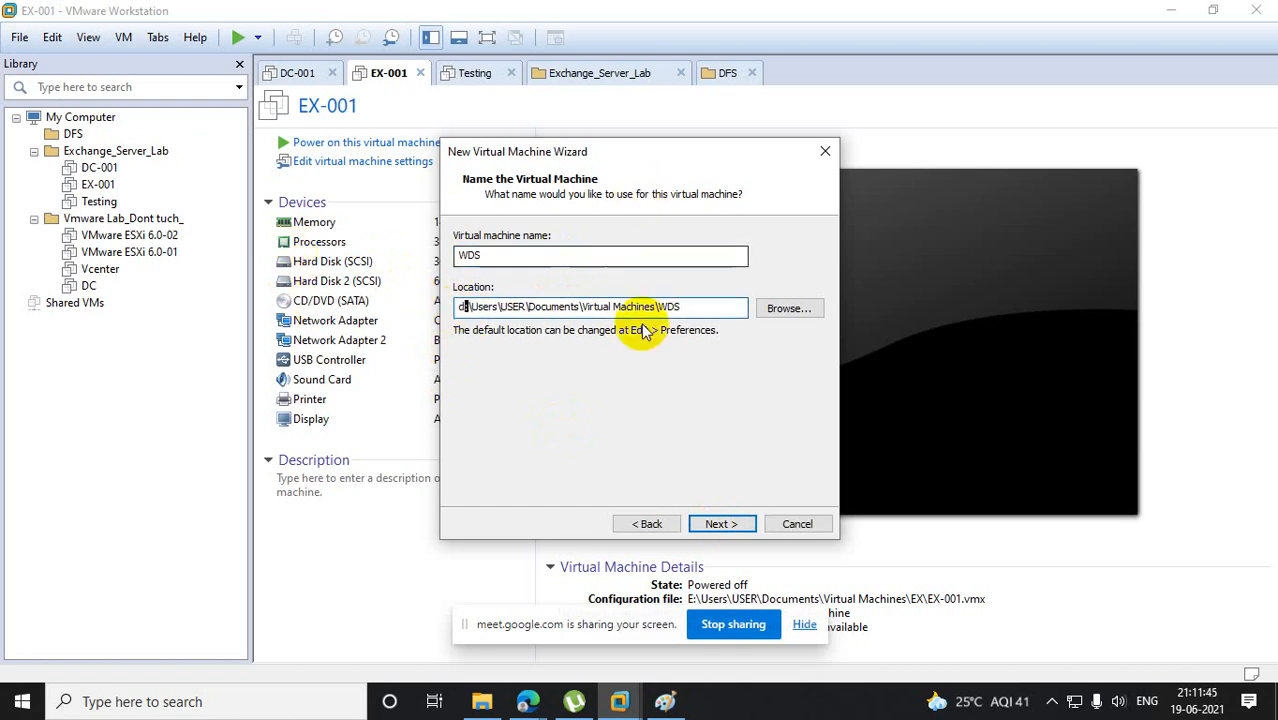
key(BackSpace)
text(e)
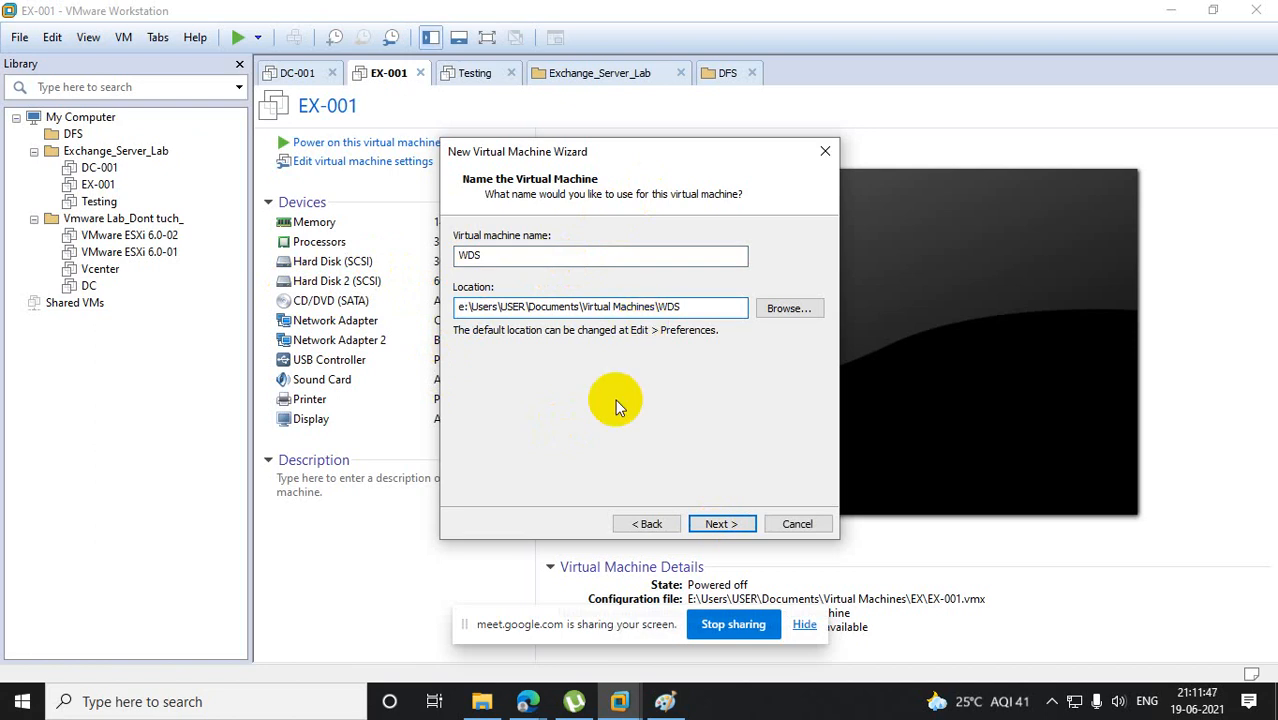
click(742, 525)
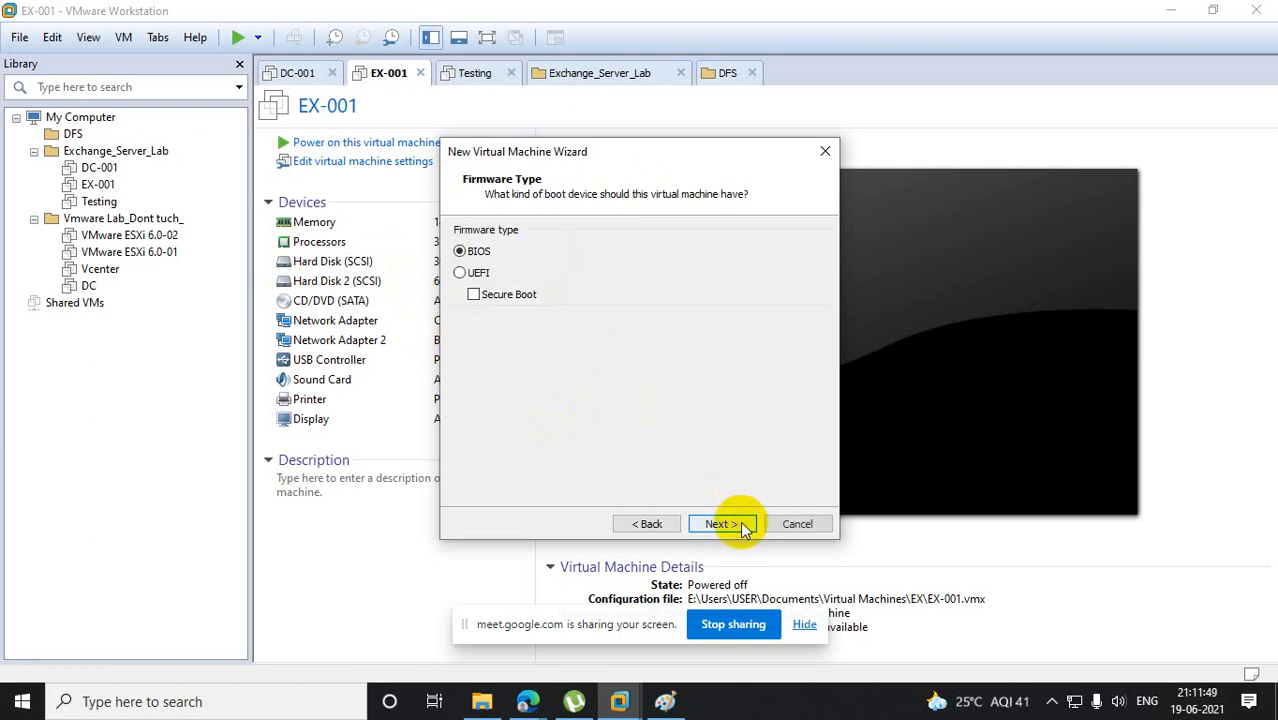
Keep the BIOS firmware and give the virtual machine 2 cores per processor and 6208 MB of memory.
click(742, 525)
click(684, 270)
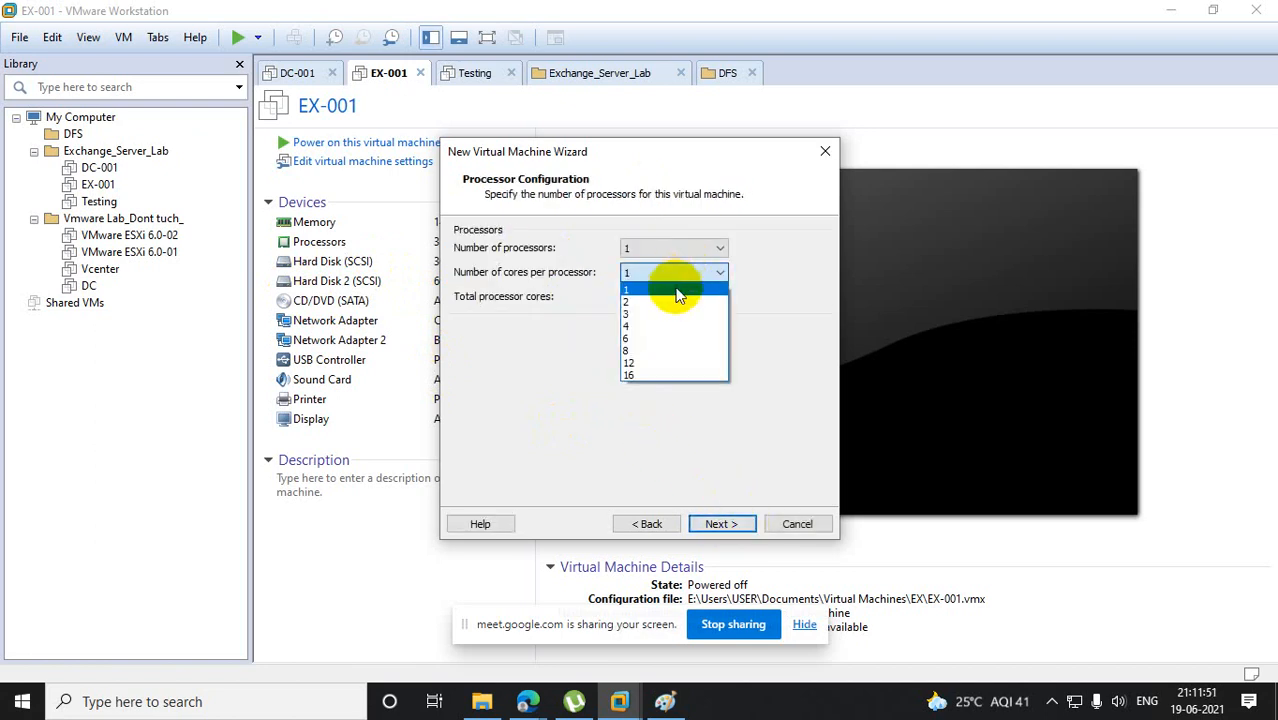
click(676, 301)
click(722, 523)
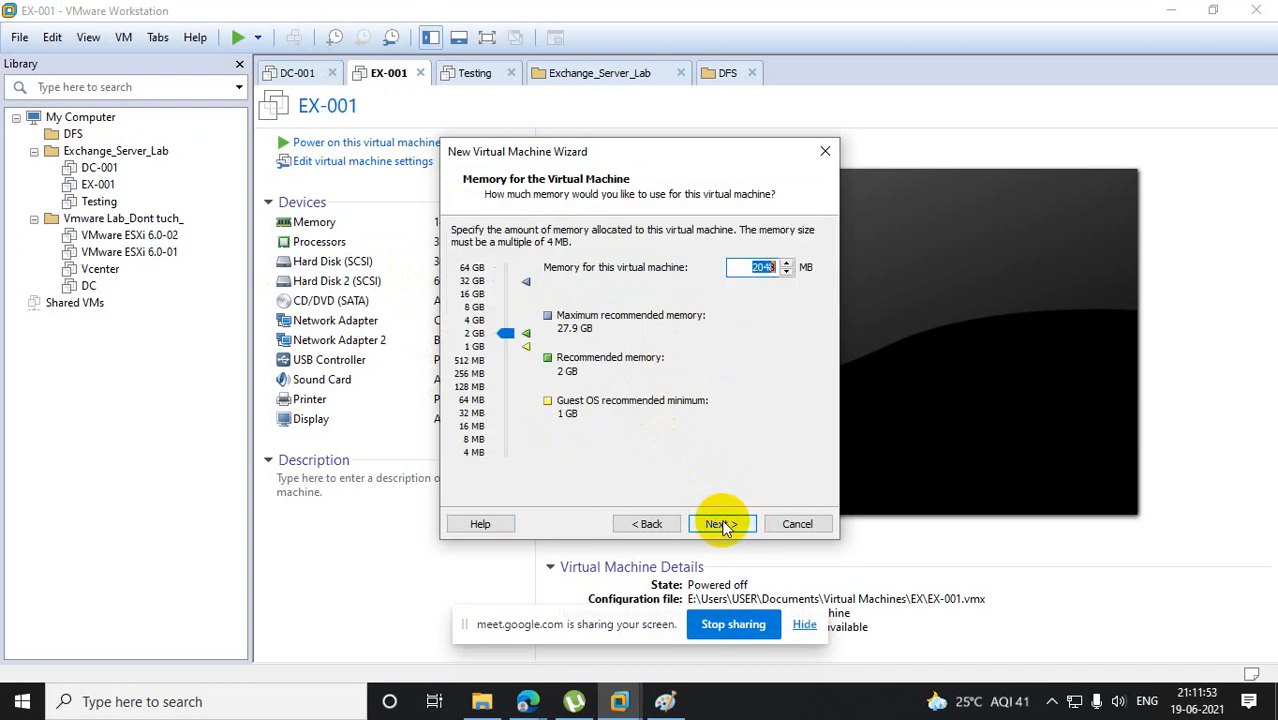
click(507, 331)
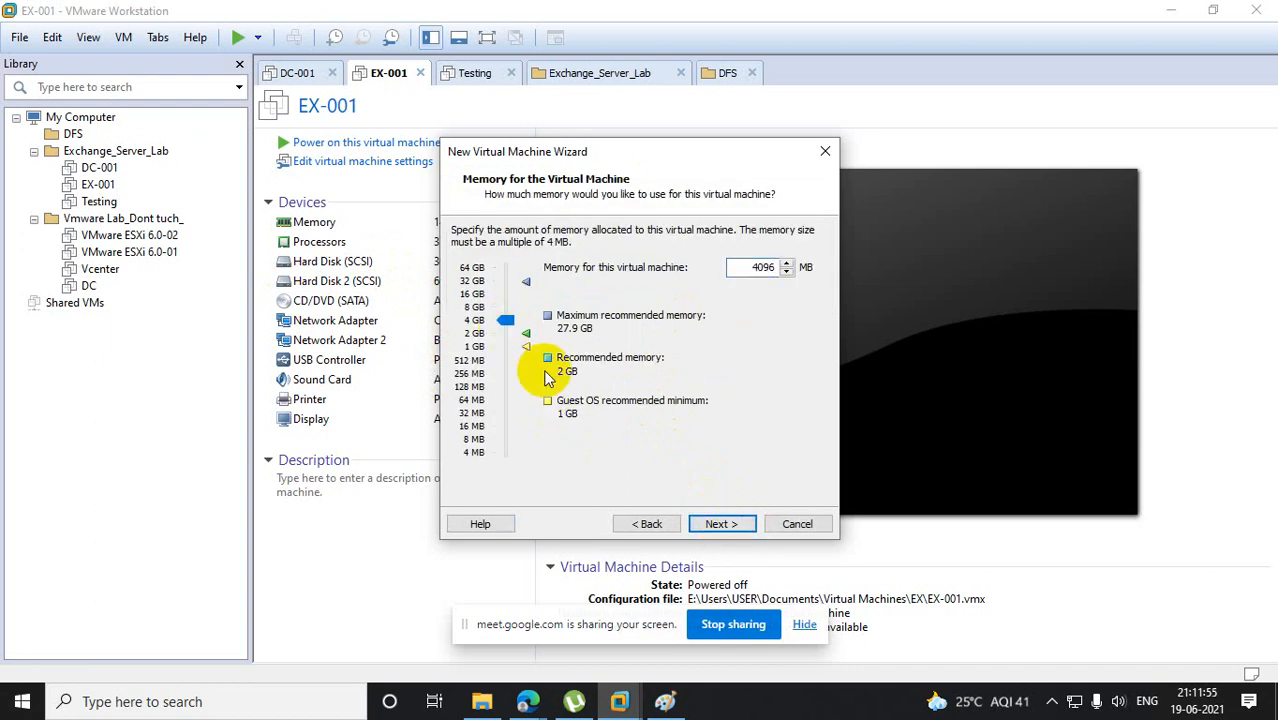
drag(507, 325, 507, 312)
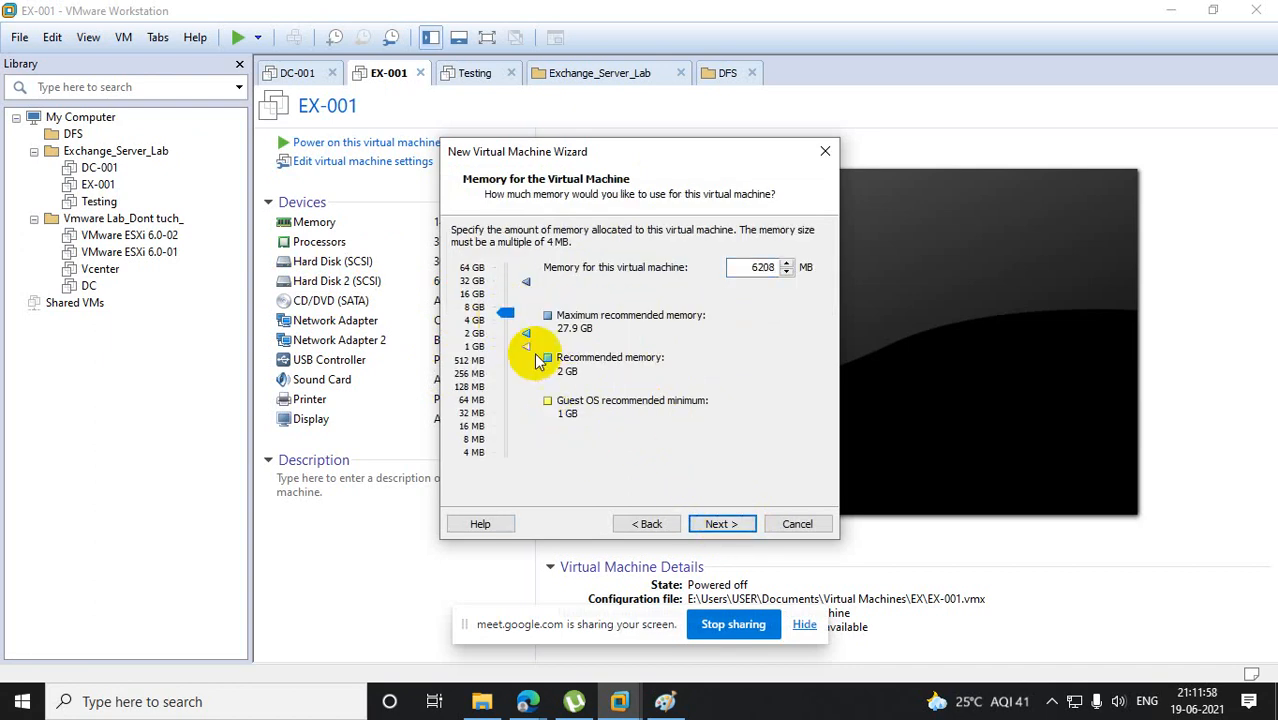
click(718, 524)
Keep the default network and controller types, add a new 30 GB virtual disk stored as a single file, and finish the wizard.
click(716, 524)
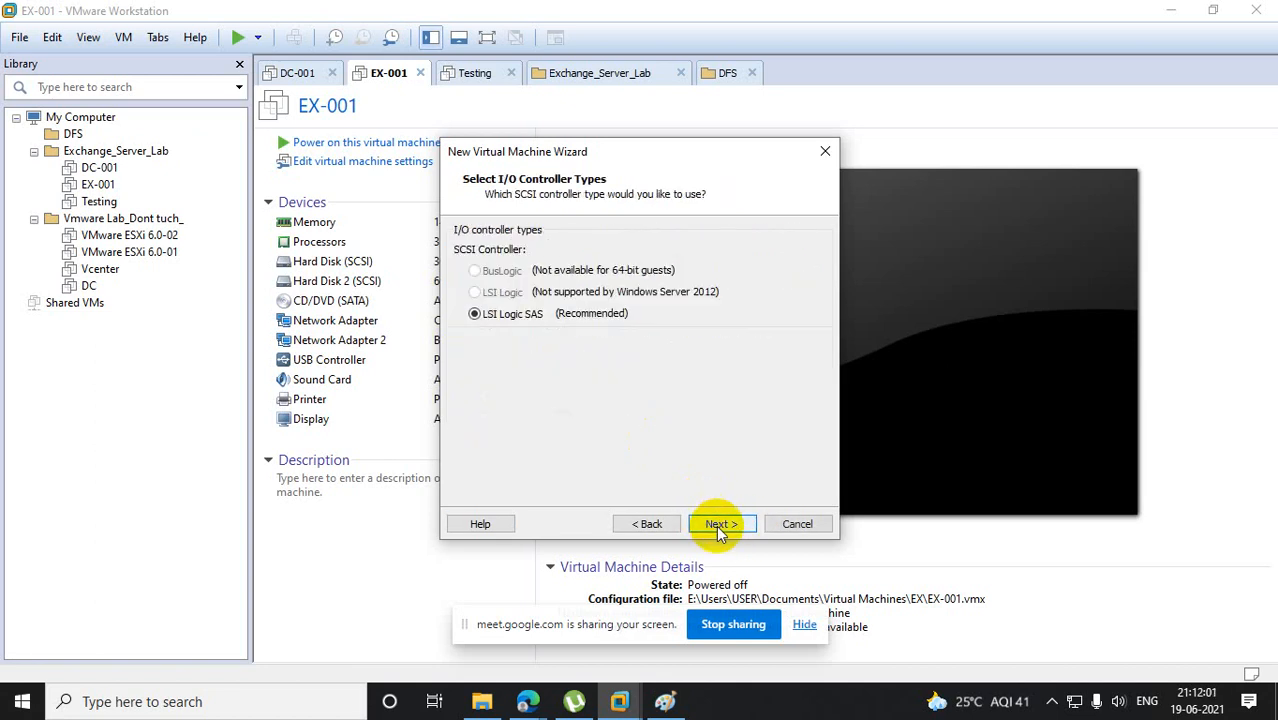
click(716, 524)
click(716, 524)
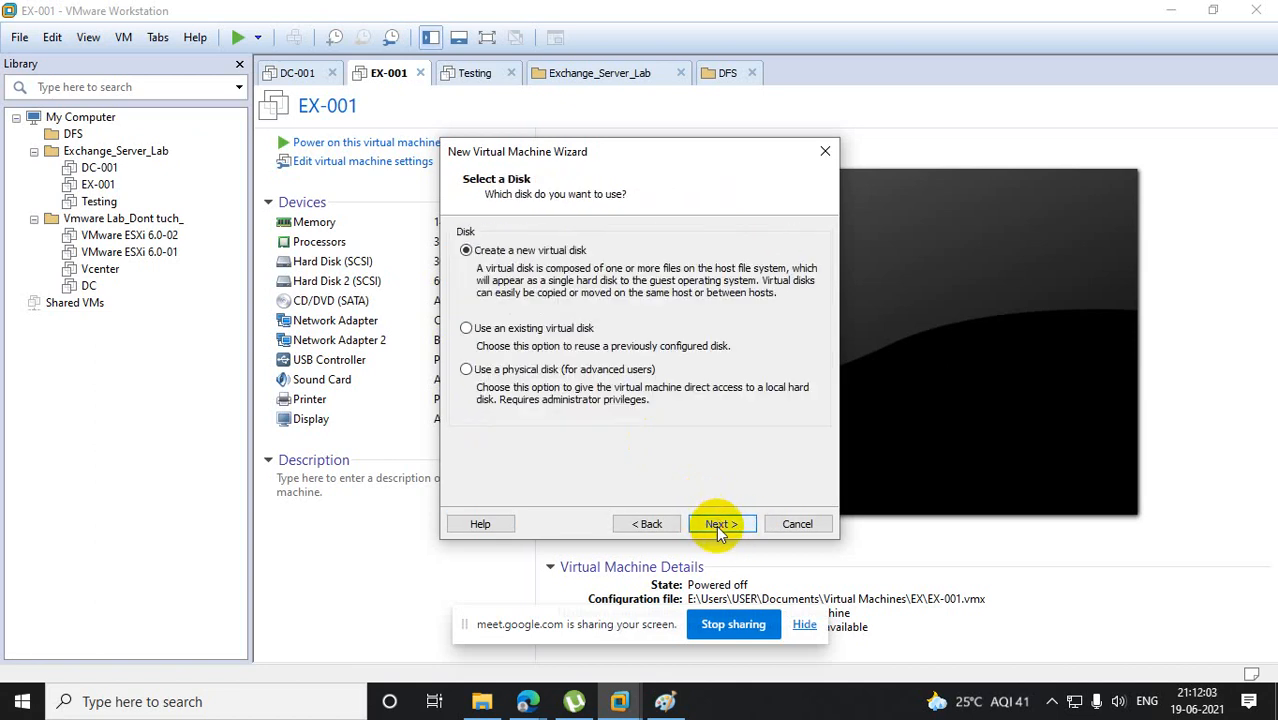
click(716, 524)
text(30)
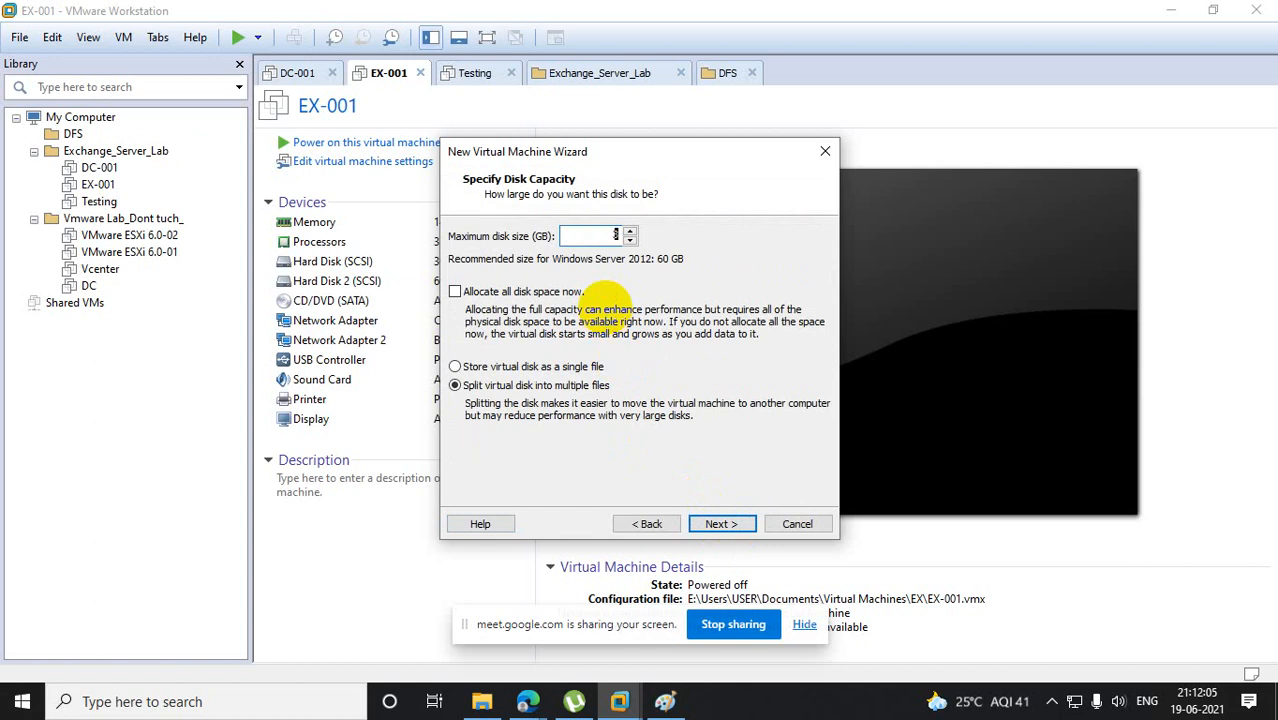
click(503, 367)
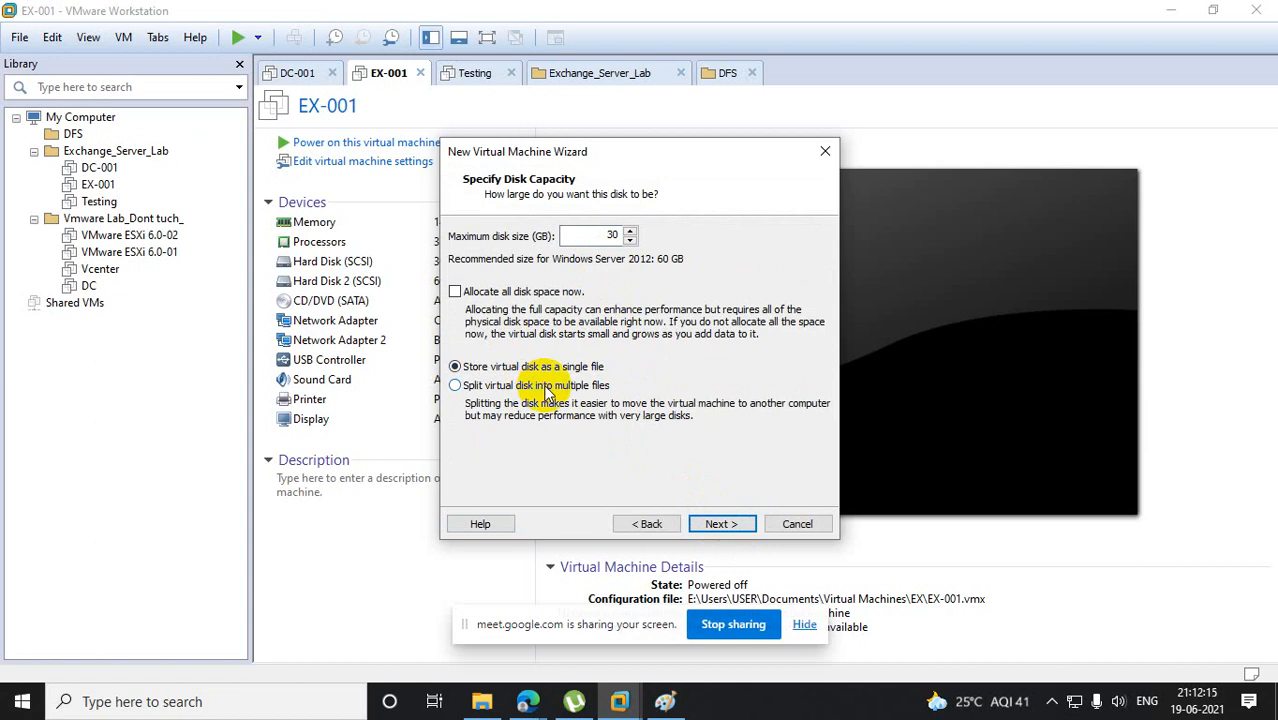
click(720, 524)
click(720, 524)
click(720, 524)
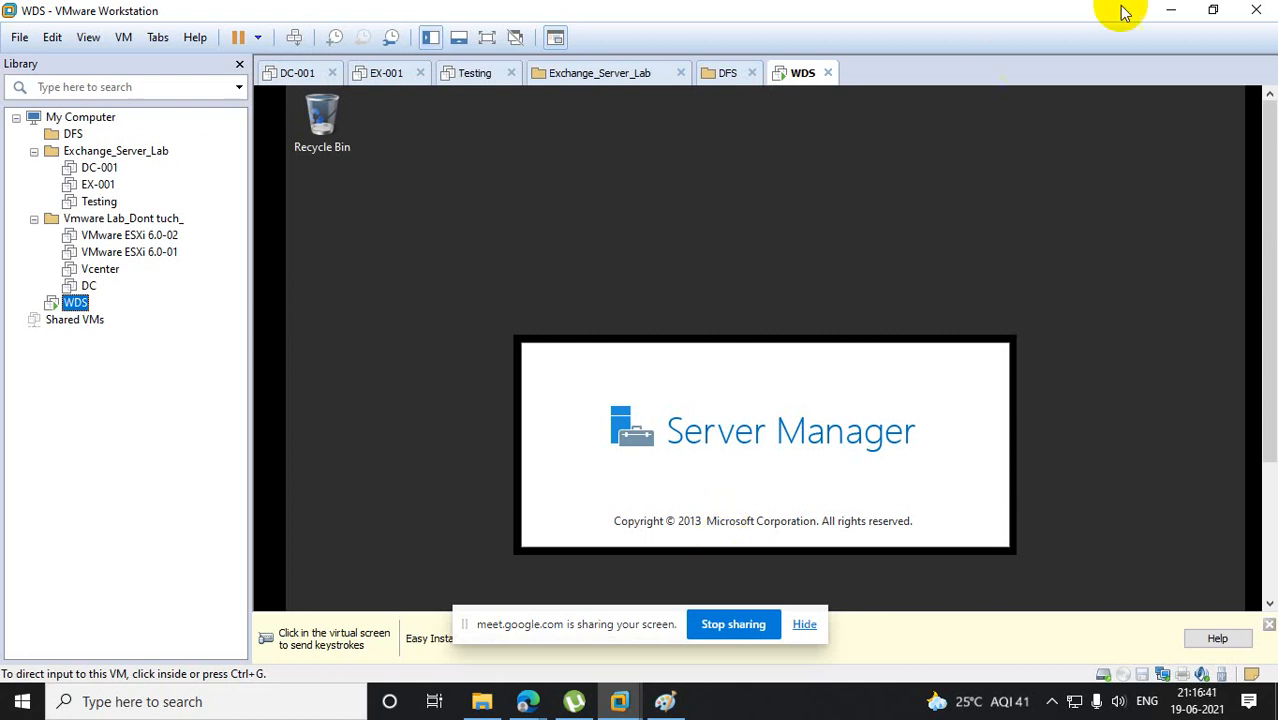
drag(1262, 286, 1116, 428)
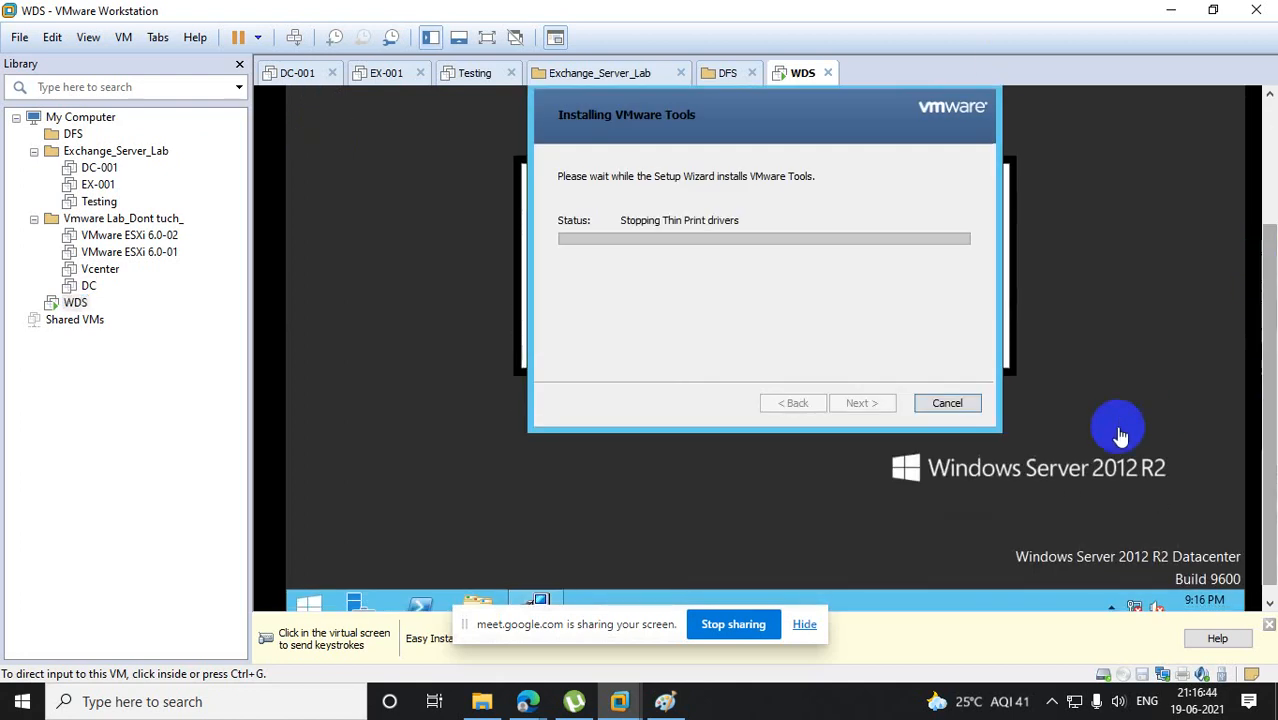
click(52, 37)
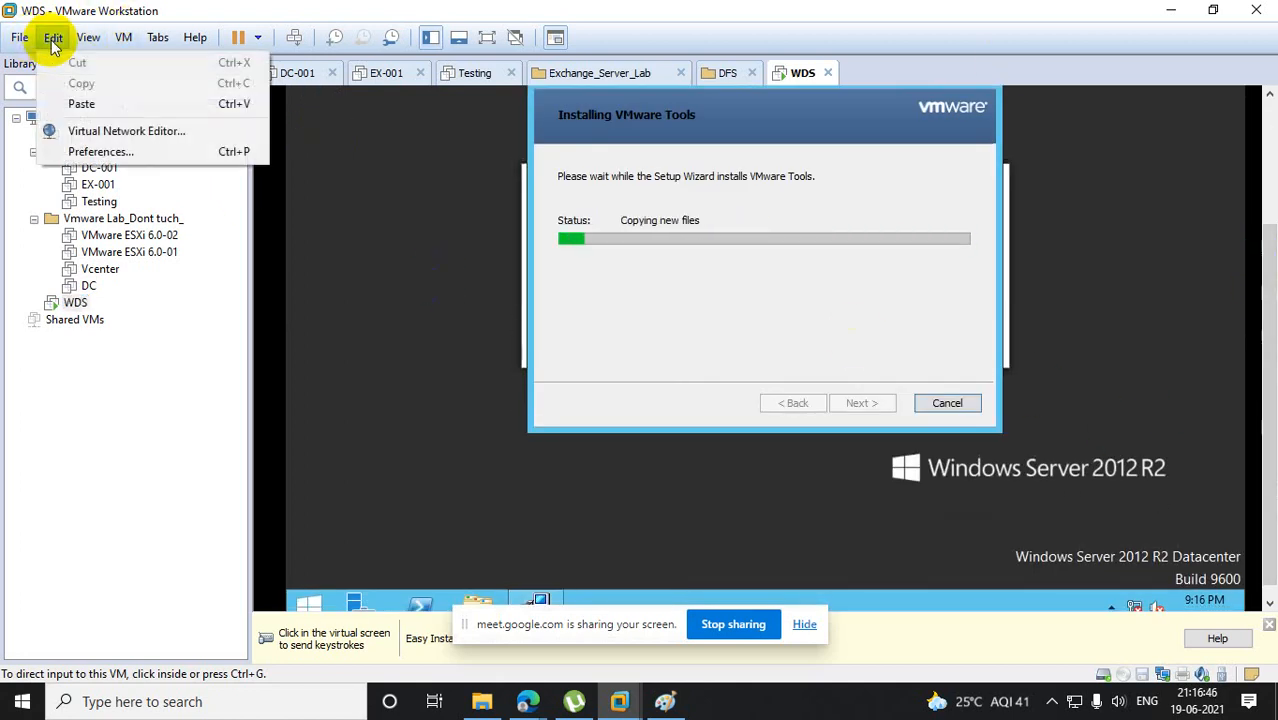
click(100, 152)
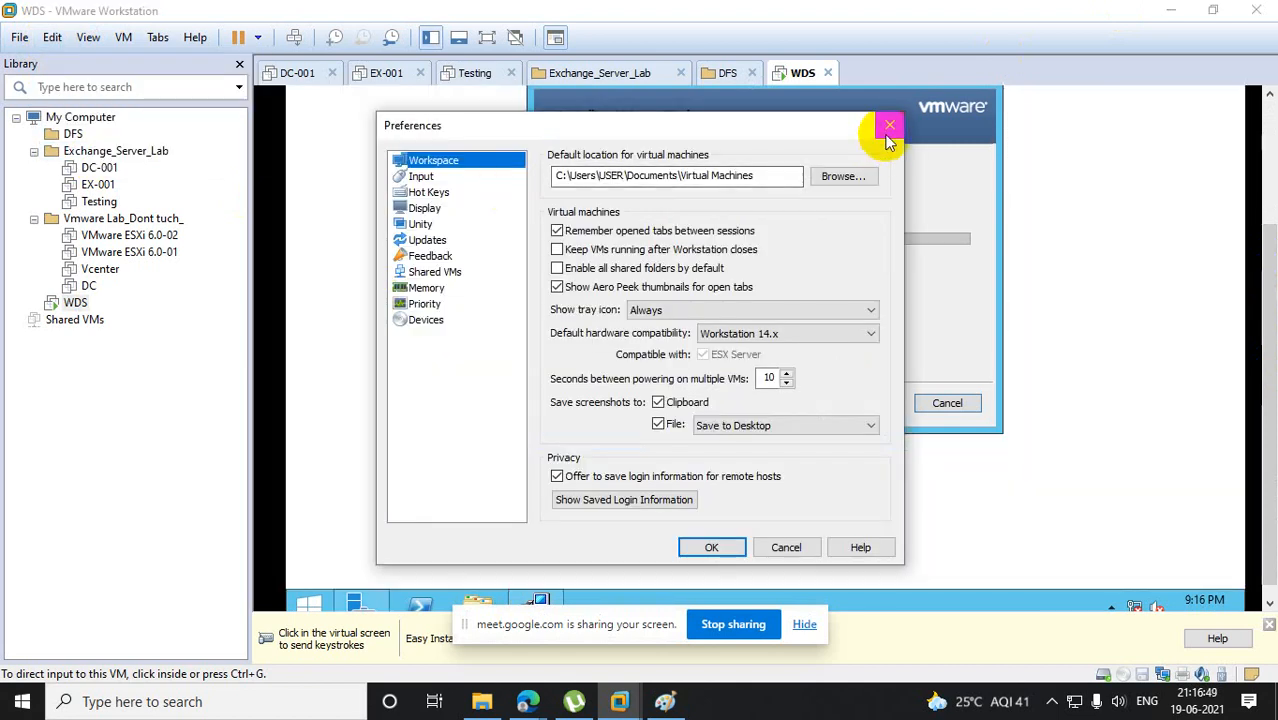
click(889, 127)
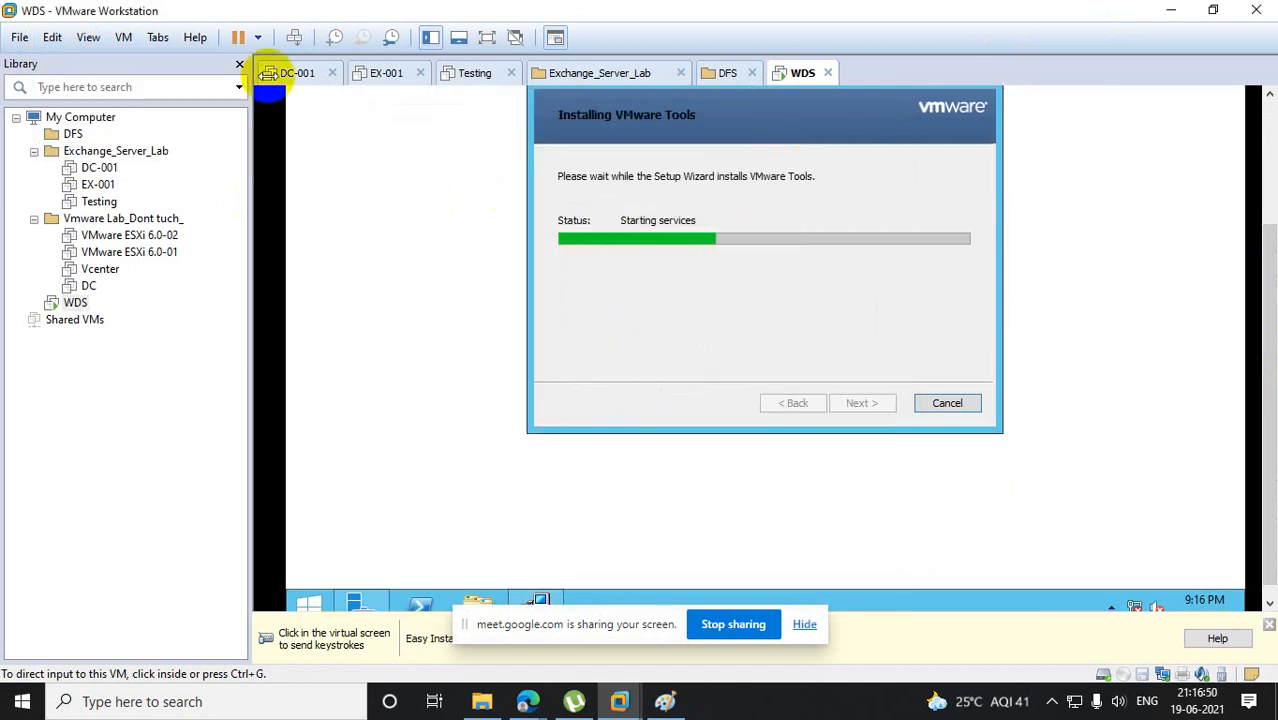
Unlock the Virtual Network Editor with administrator privileges, remove the VMnet0 network and apply the change.
click(52, 37)
click(85, 129)
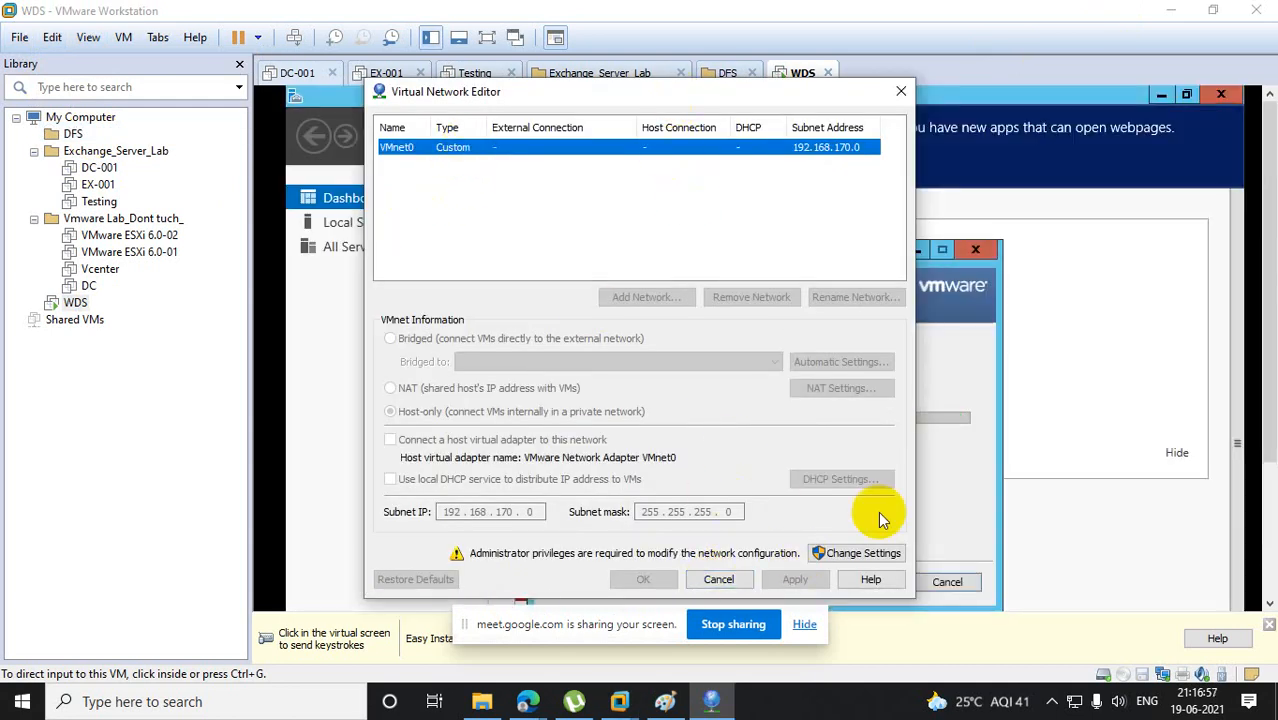
click(860, 553)
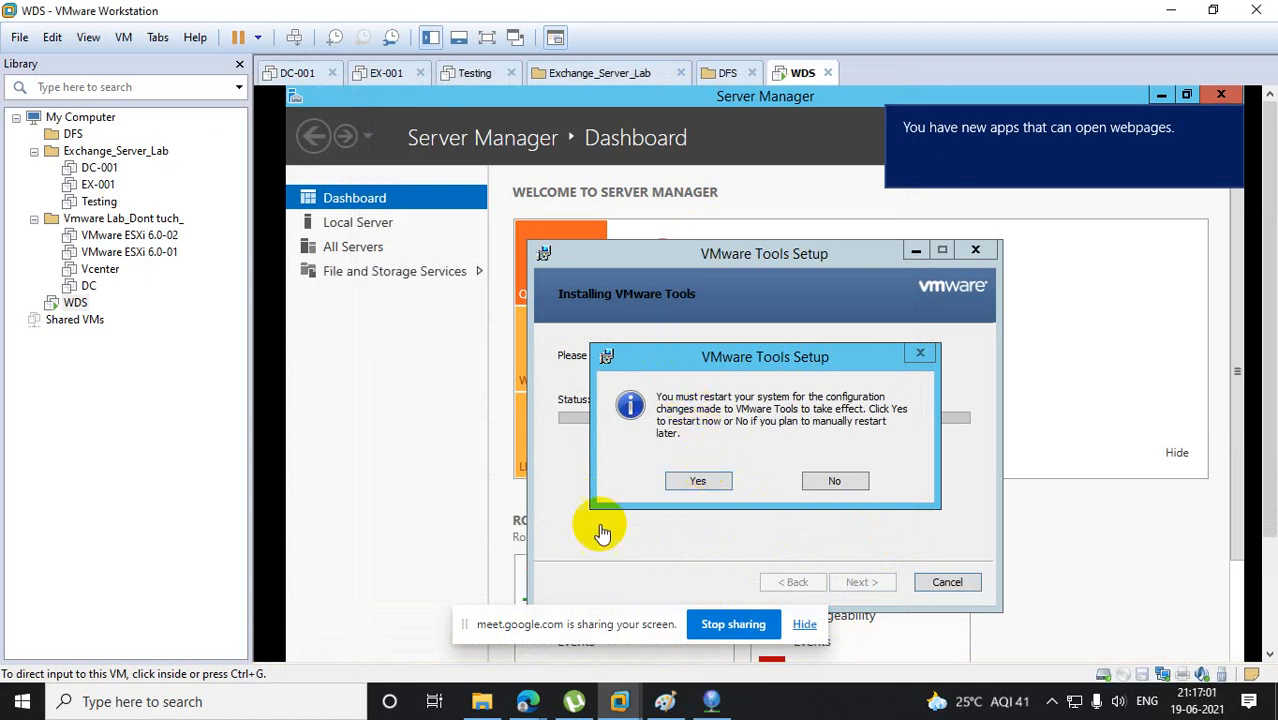
click(708, 702)
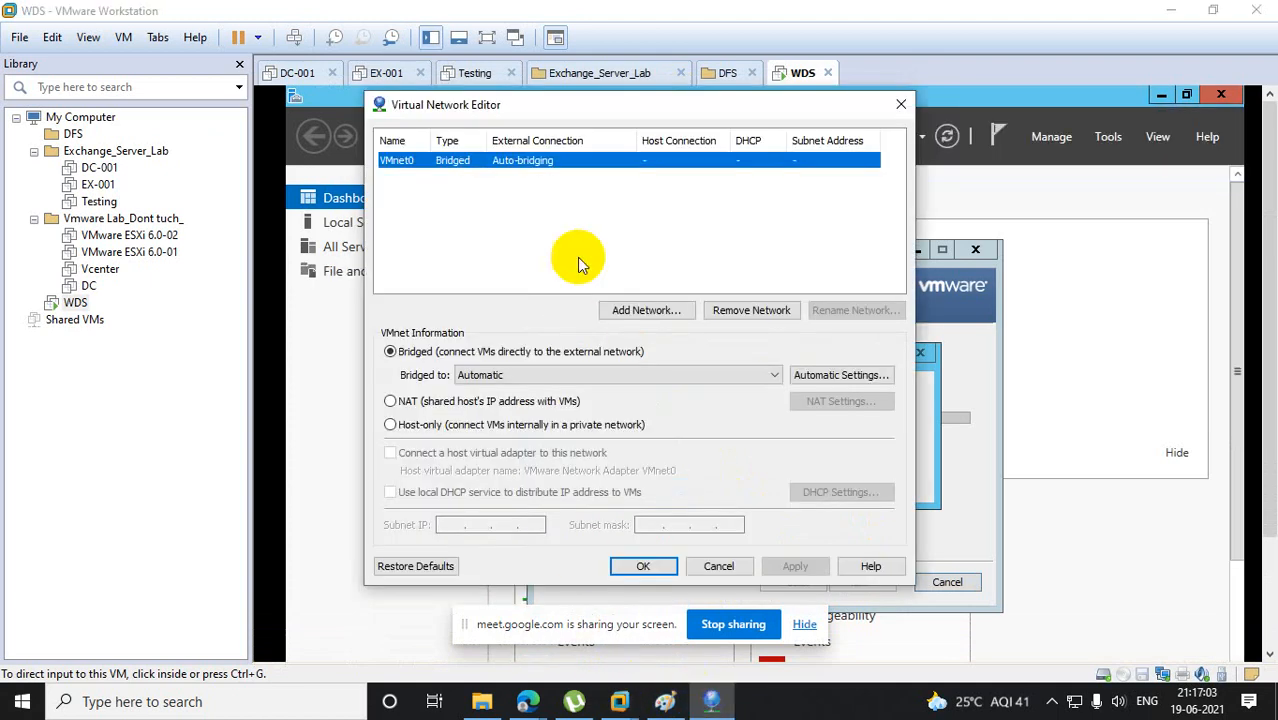
click(749, 312)
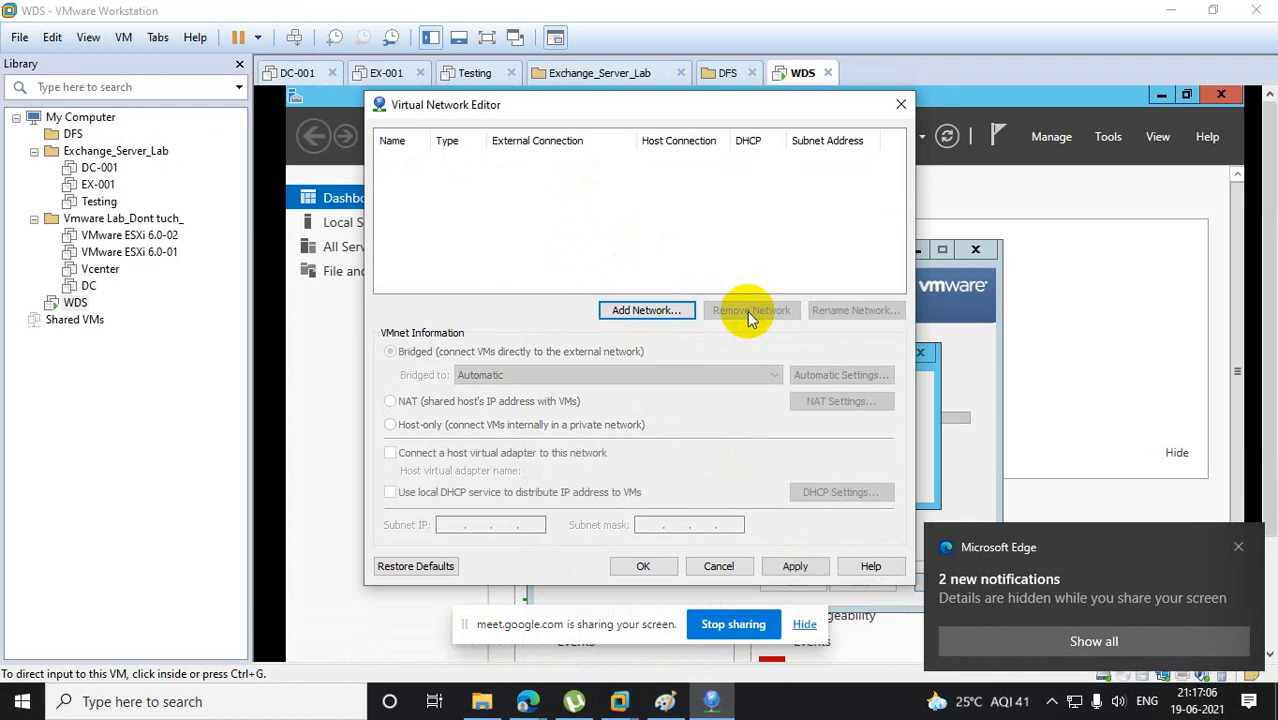
click(790, 567)
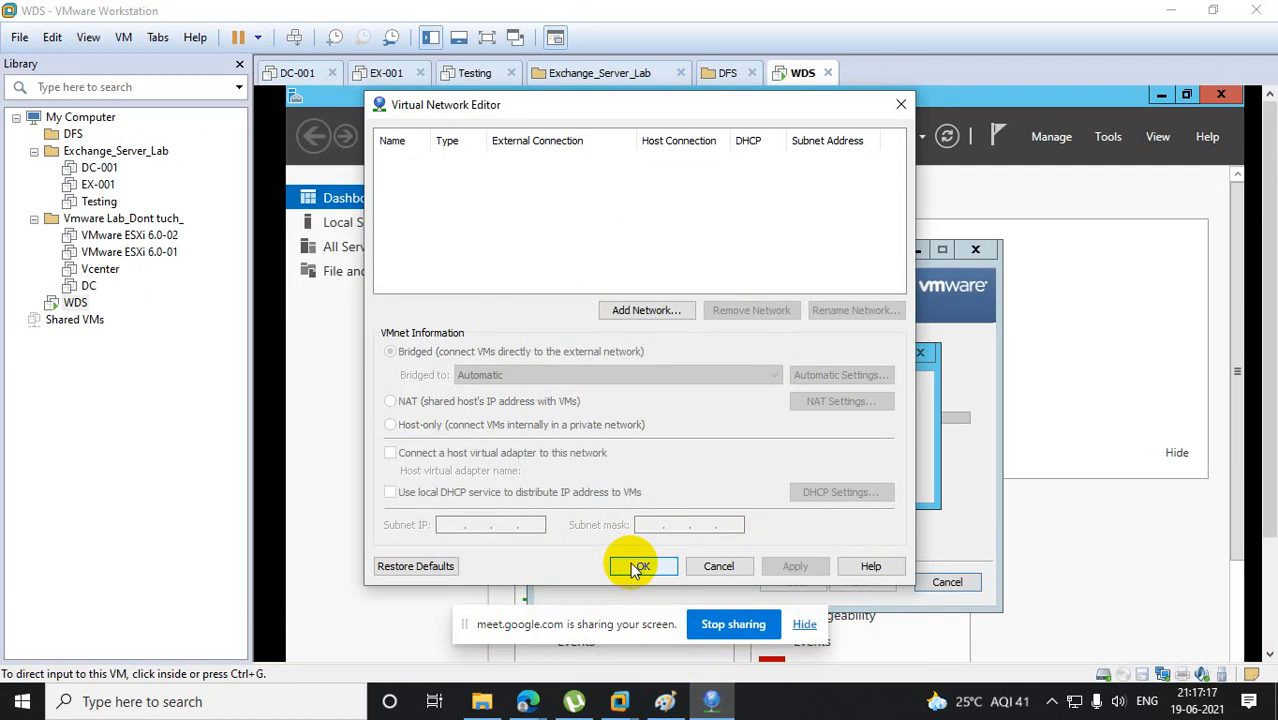
click(643, 567)
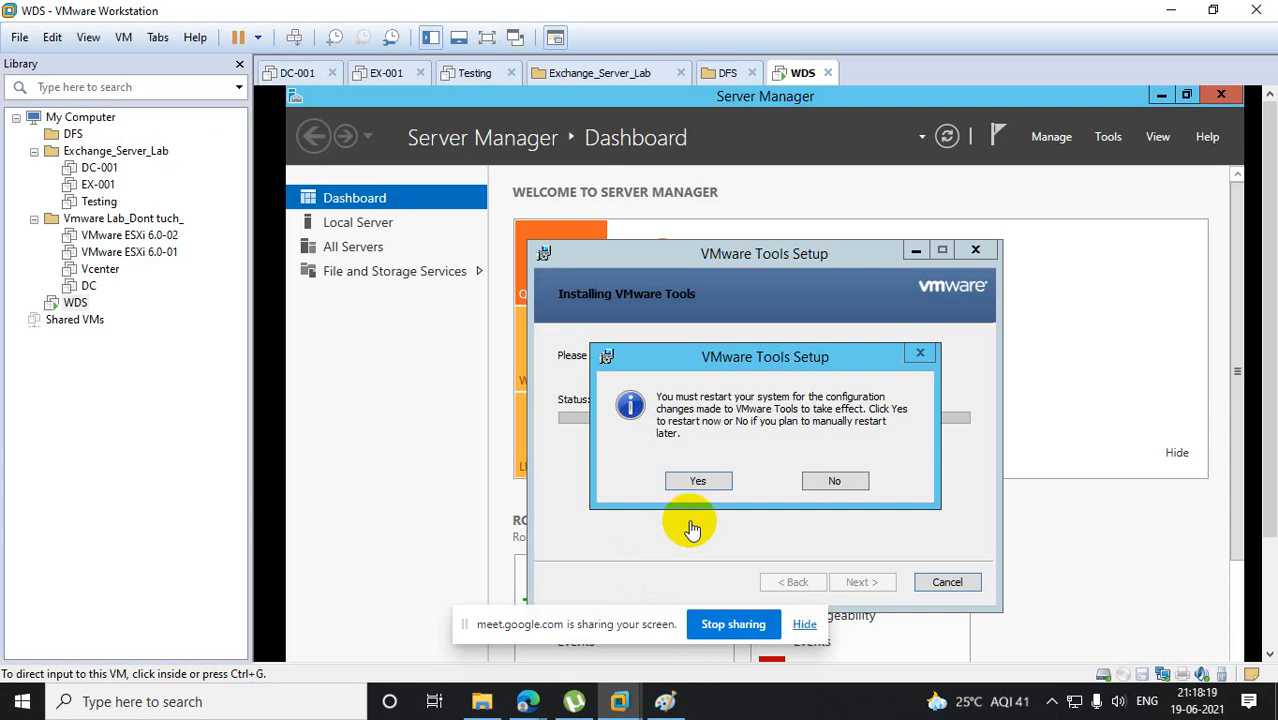
Decline both VMware Tools restart requests in the WDS machine and open its network connections by running ncpa.cpl.
click(833, 484)
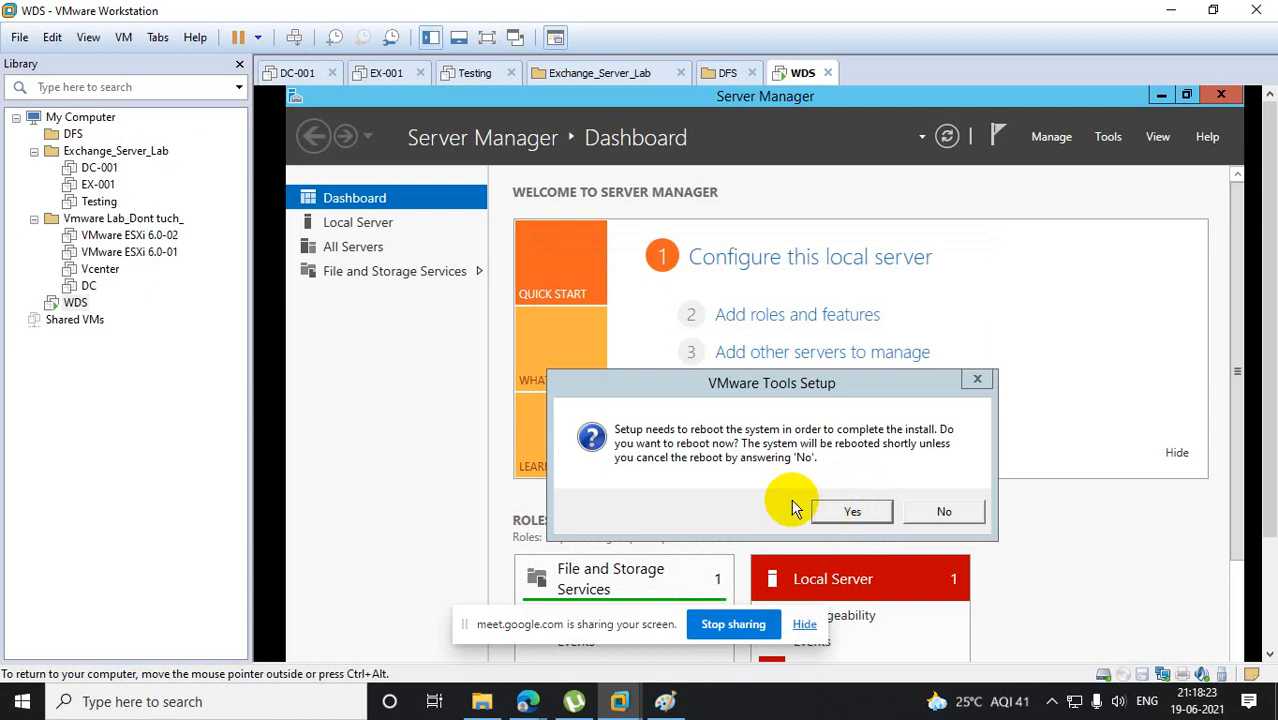
click(966, 516)
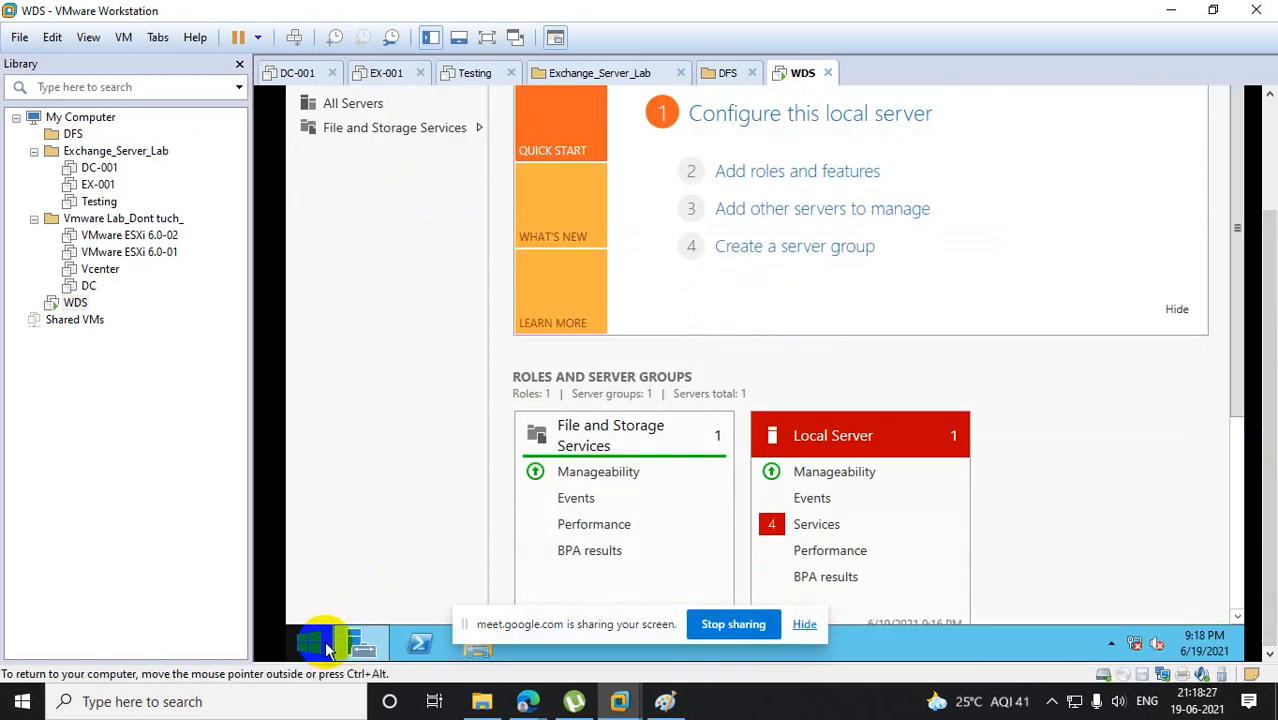
right_click(326, 648)
click(369, 584)
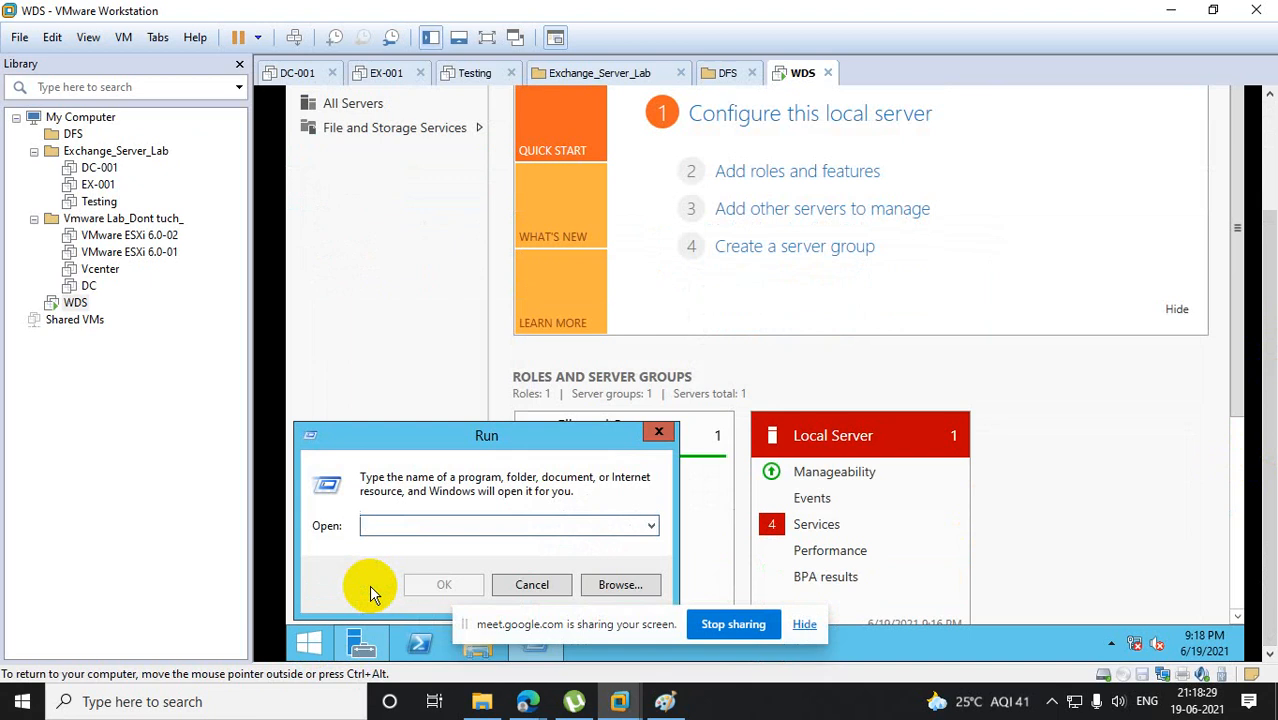
text(nc)
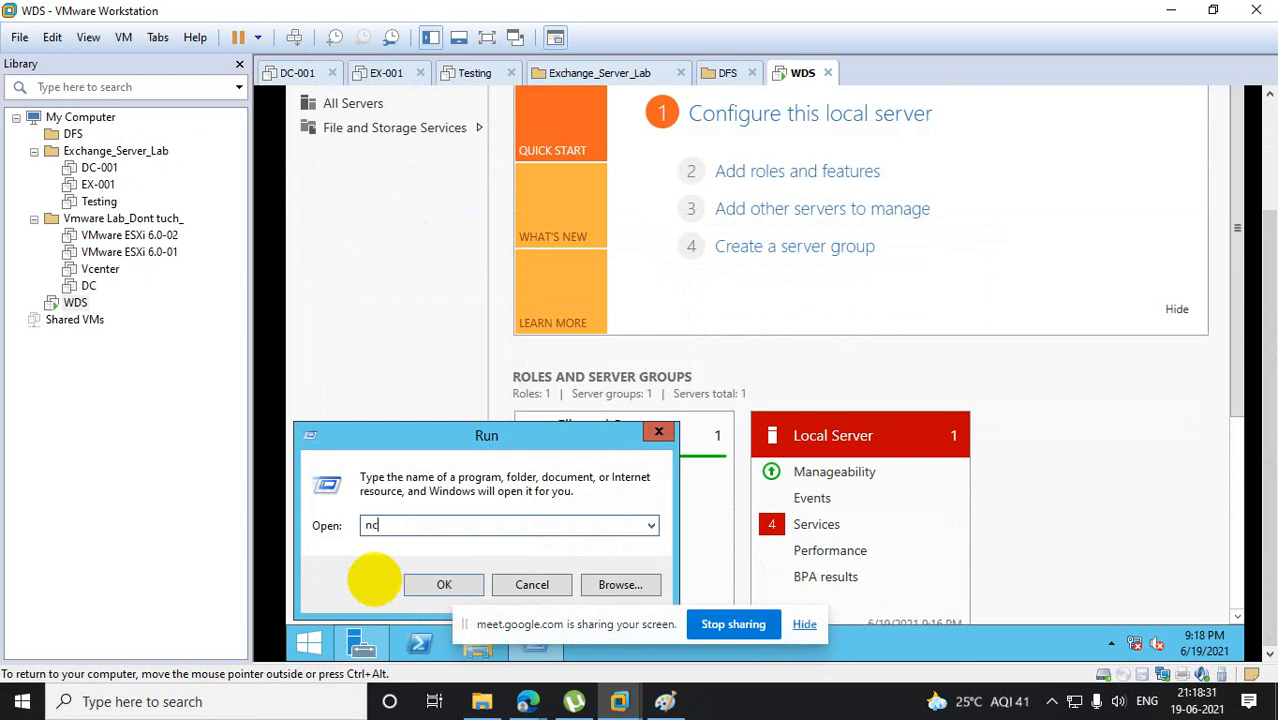
text(pa.cpl)
key(Return)
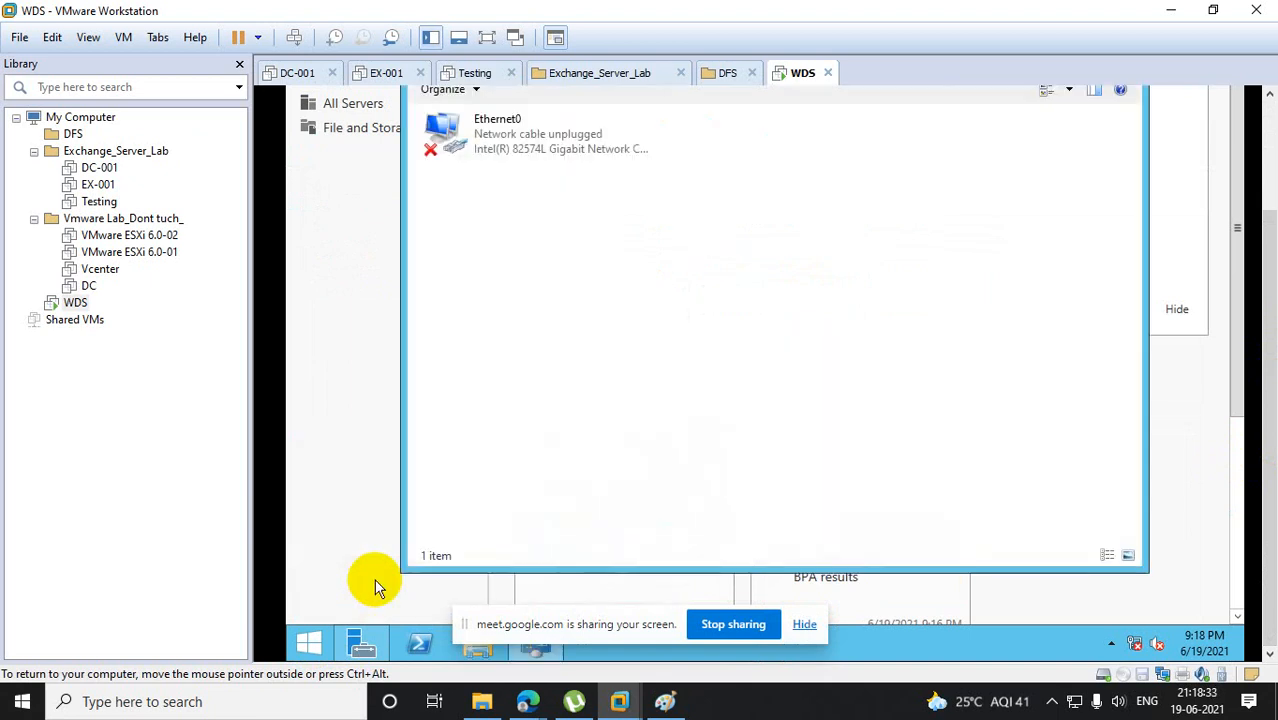
Switch the WDS virtual machine's network adapter to the custom virtual network VMnet0 and save the settings.
right_click(85, 303)
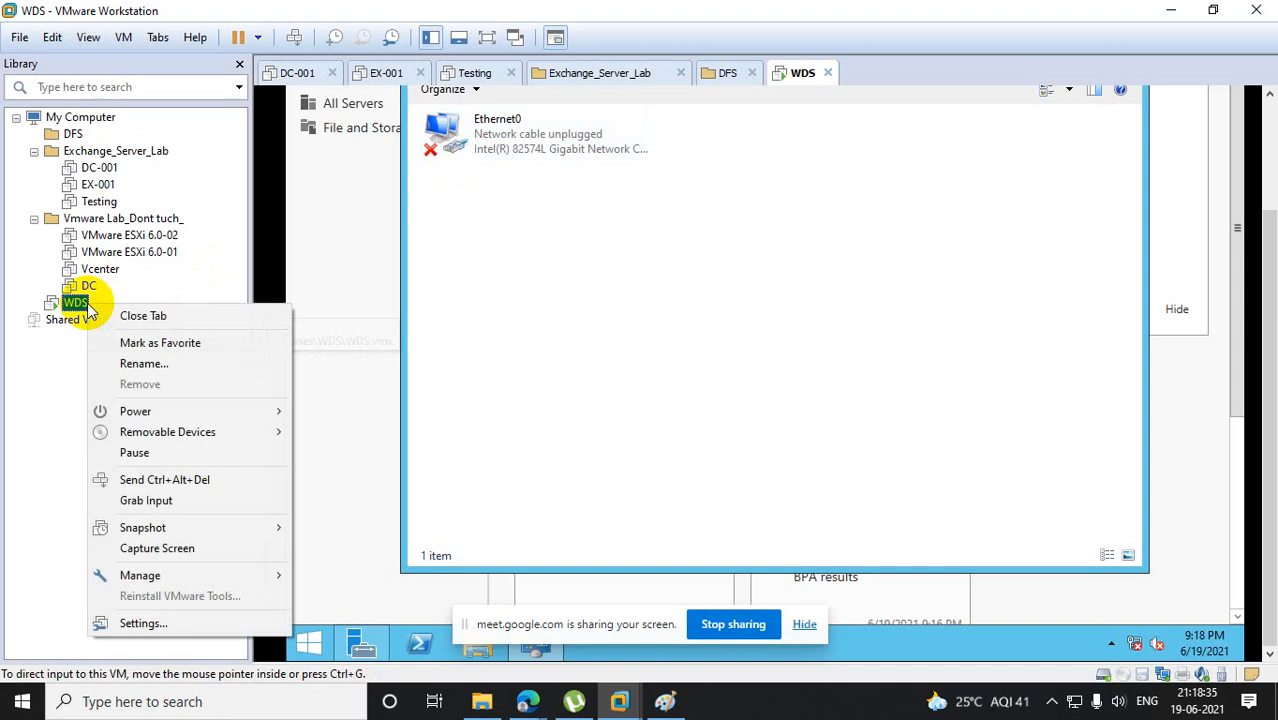
click(140, 623)
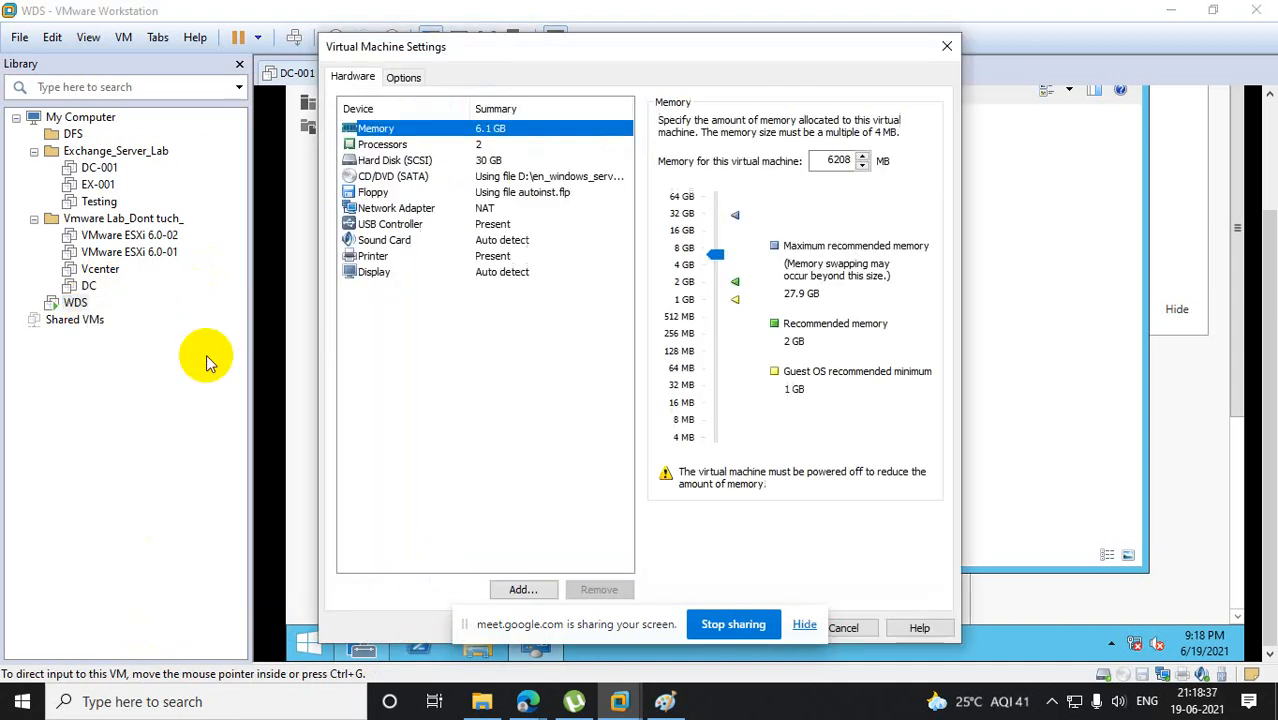
click(415, 208)
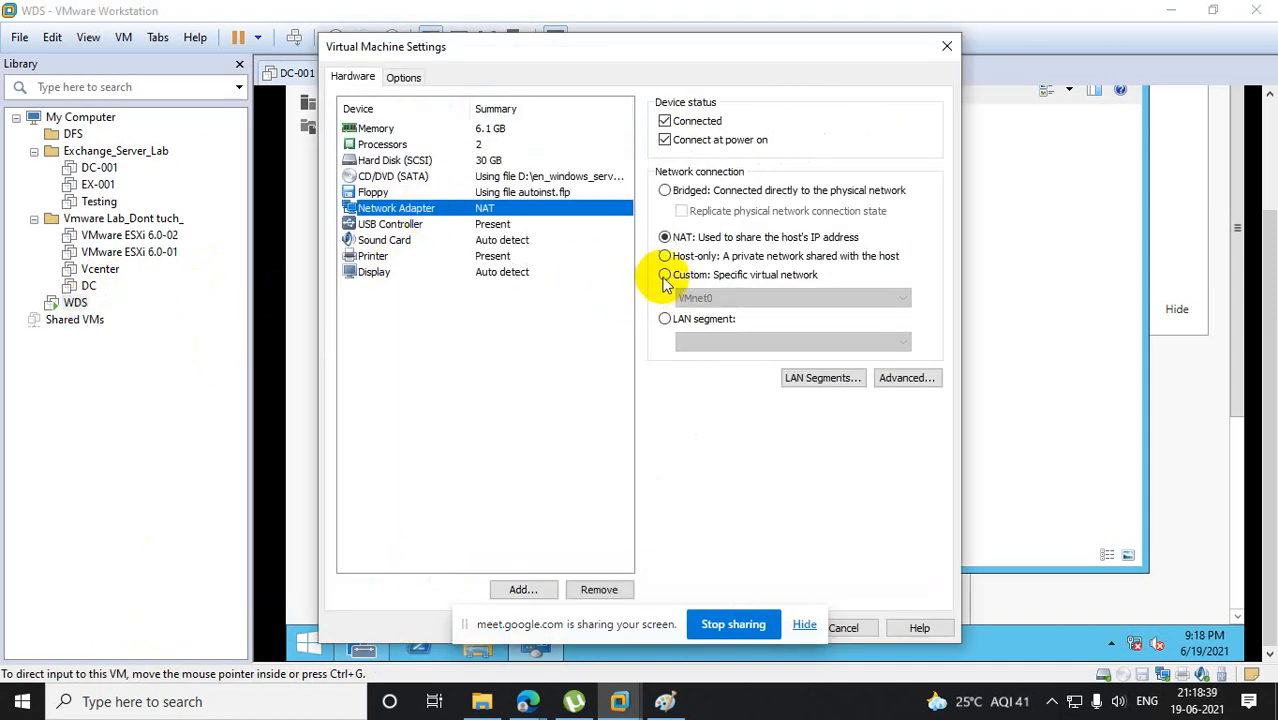
click(665, 276)
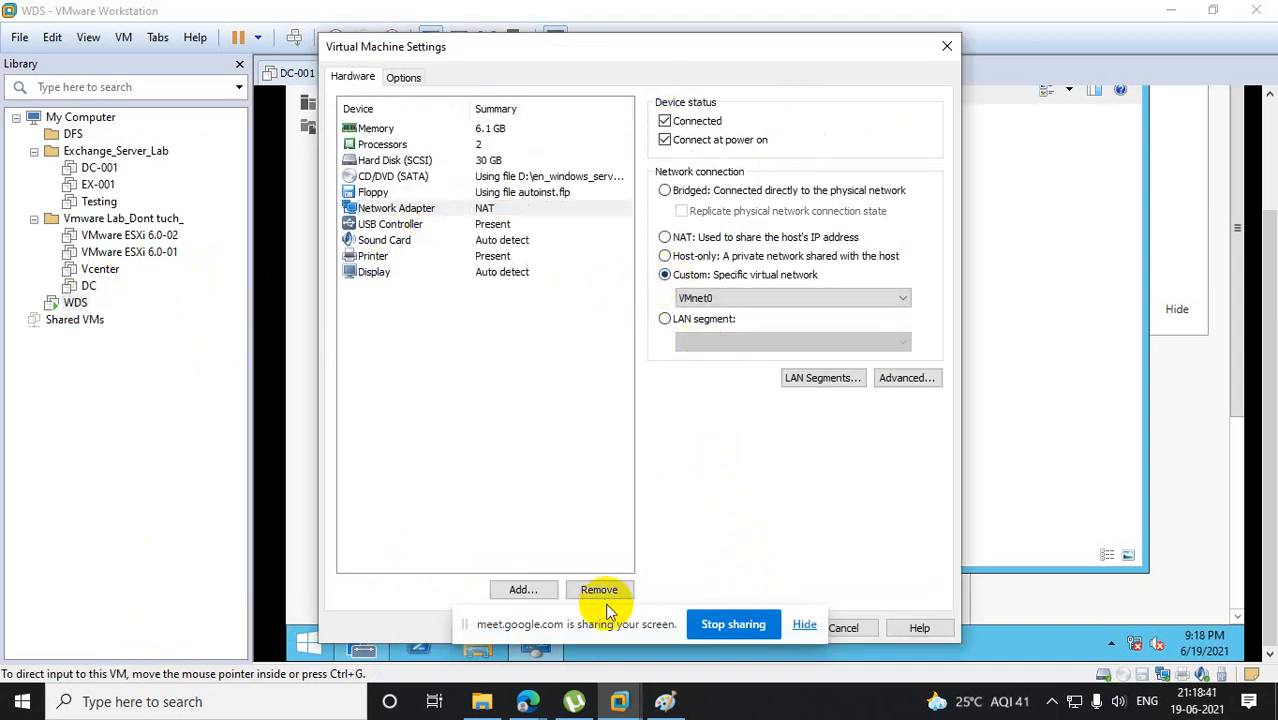
drag(605, 622, 1070, 702)
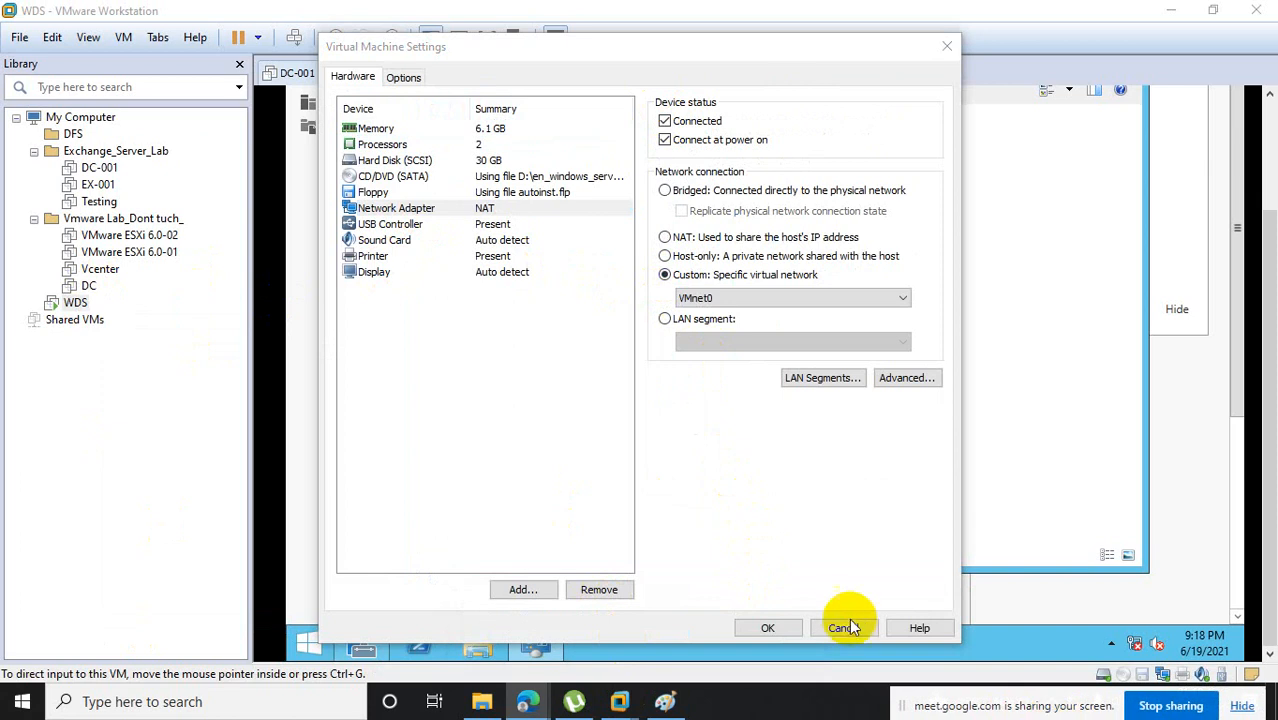
click(768, 629)
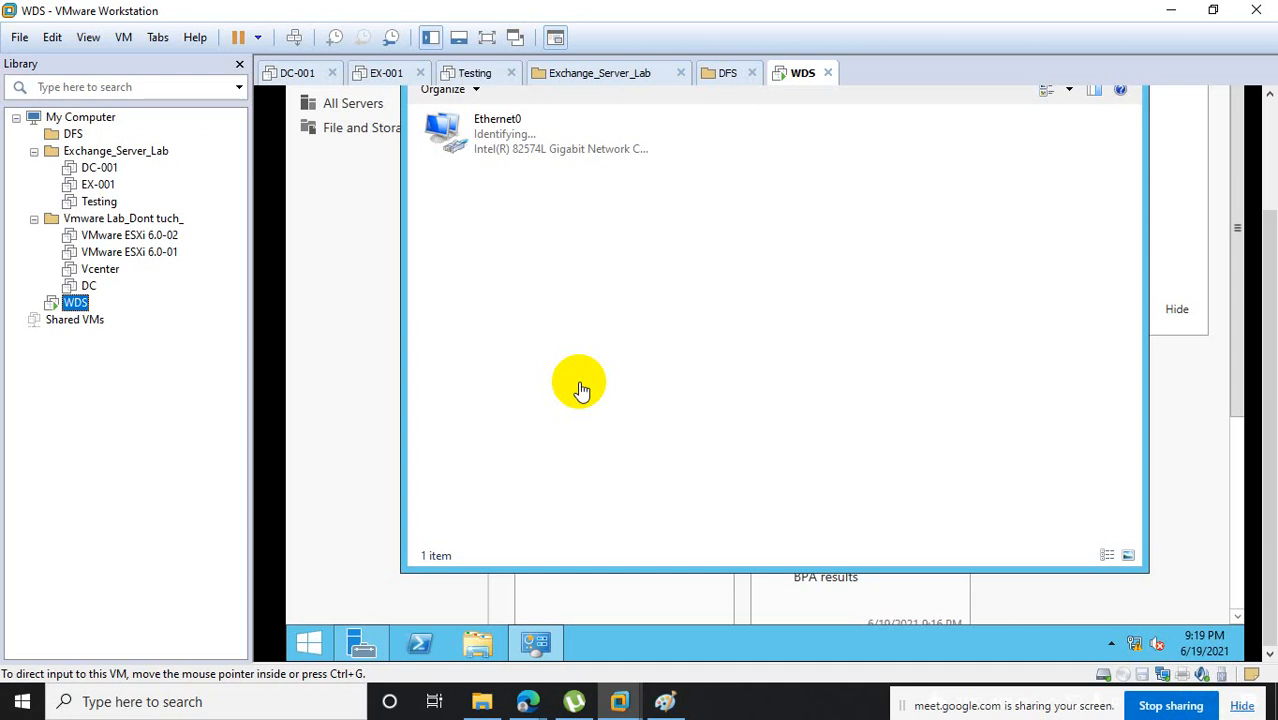
Open the IPv4 properties of Ethernet0 and assign the static IP address 10.10.10.10.
right_click(487, 148)
click(555, 317)
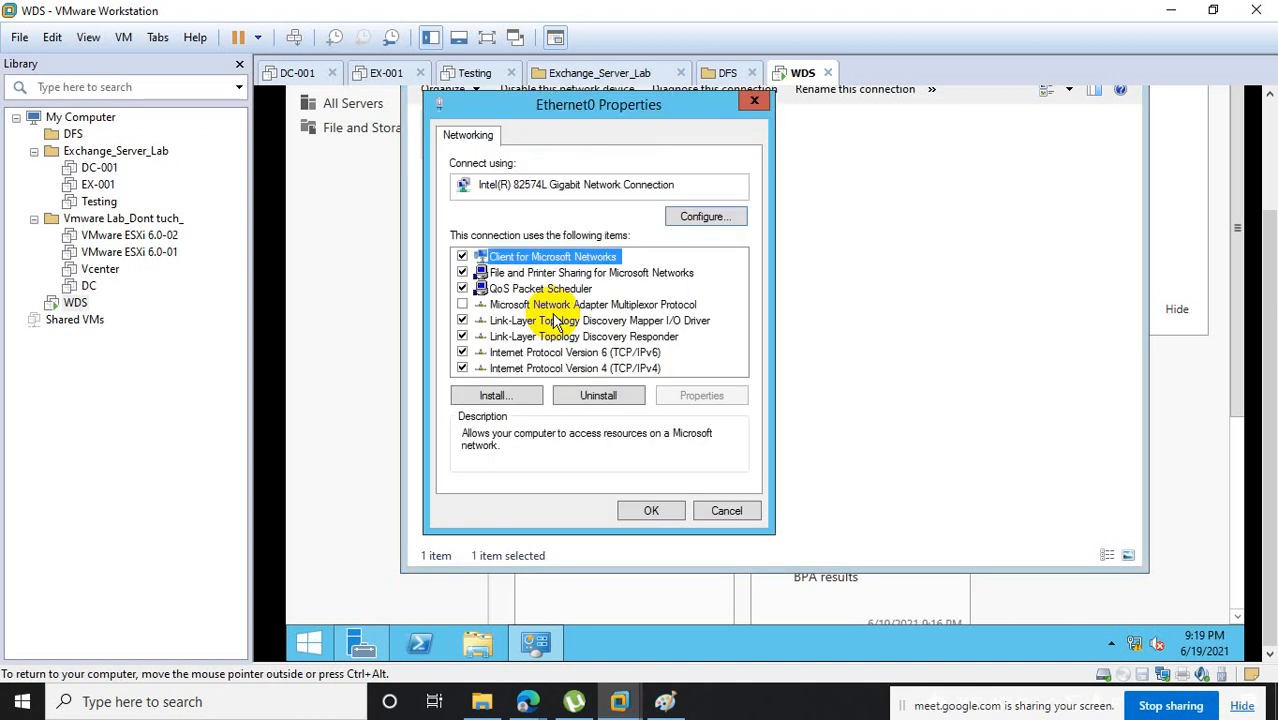
double_click(618, 368)
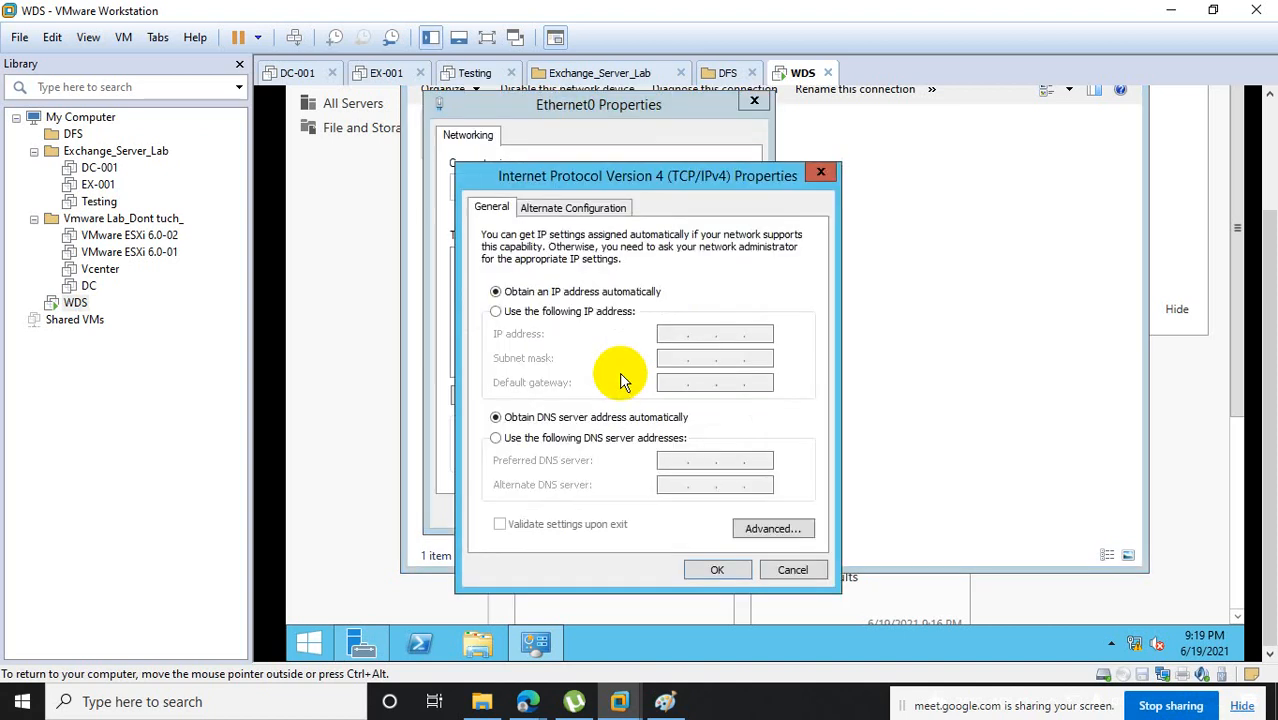
click(578, 313)
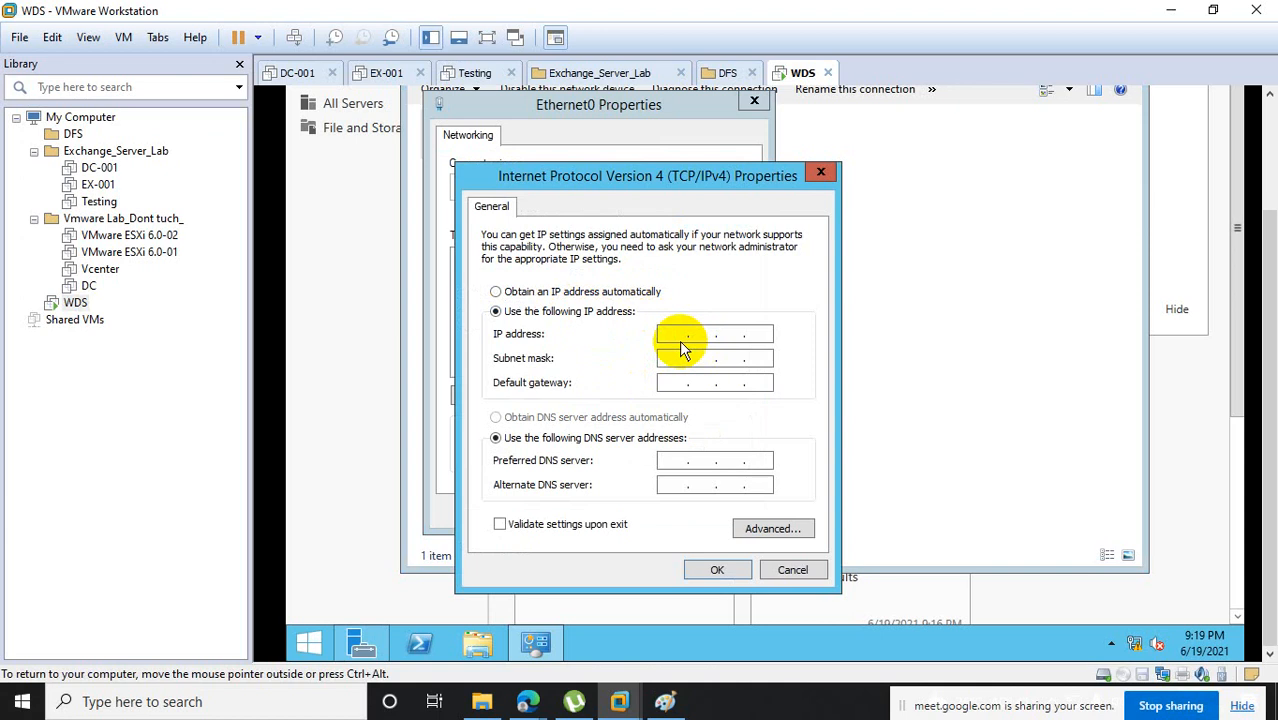
click(672, 334)
text(10.)
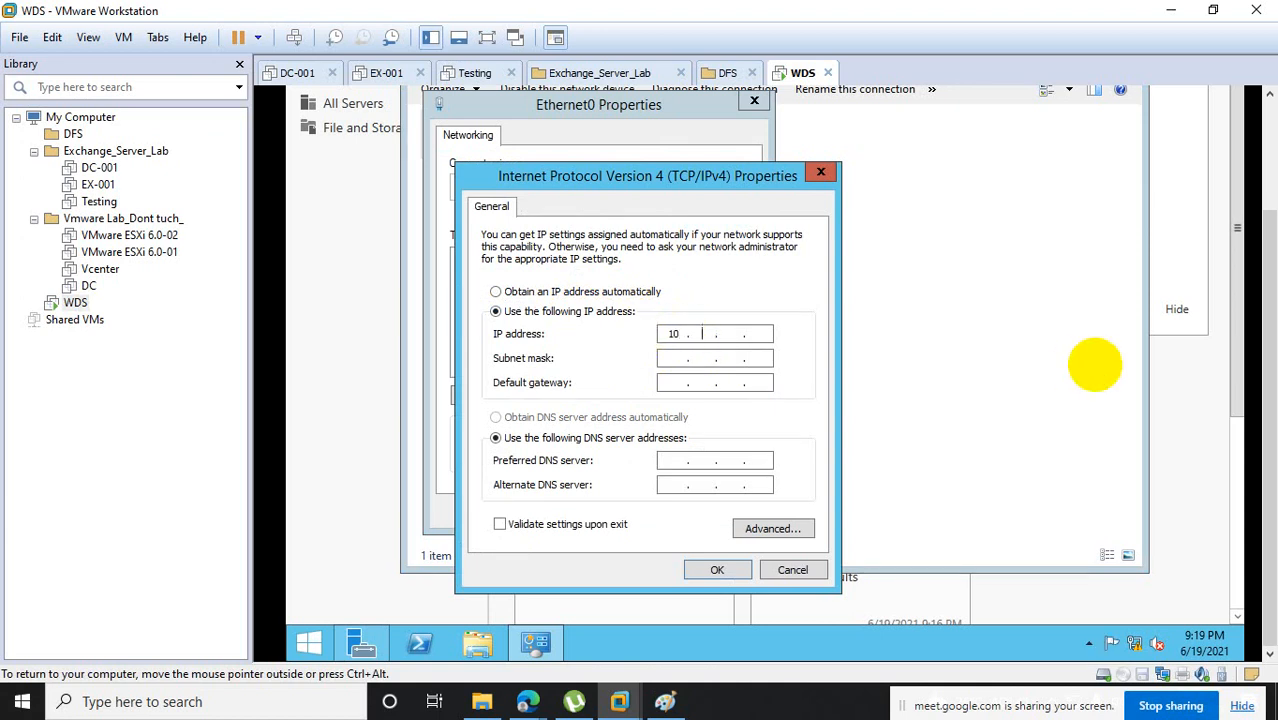
text(10.10.10)
Accept subnet mask 255.0.0.0, leave the gateway empty, set the preferred DNS server to 10.10.10.10 and save the adapter's settings.
key(Tab)
key(Tab)
key(Tab)
key(Tab)
text(10.10.10.)
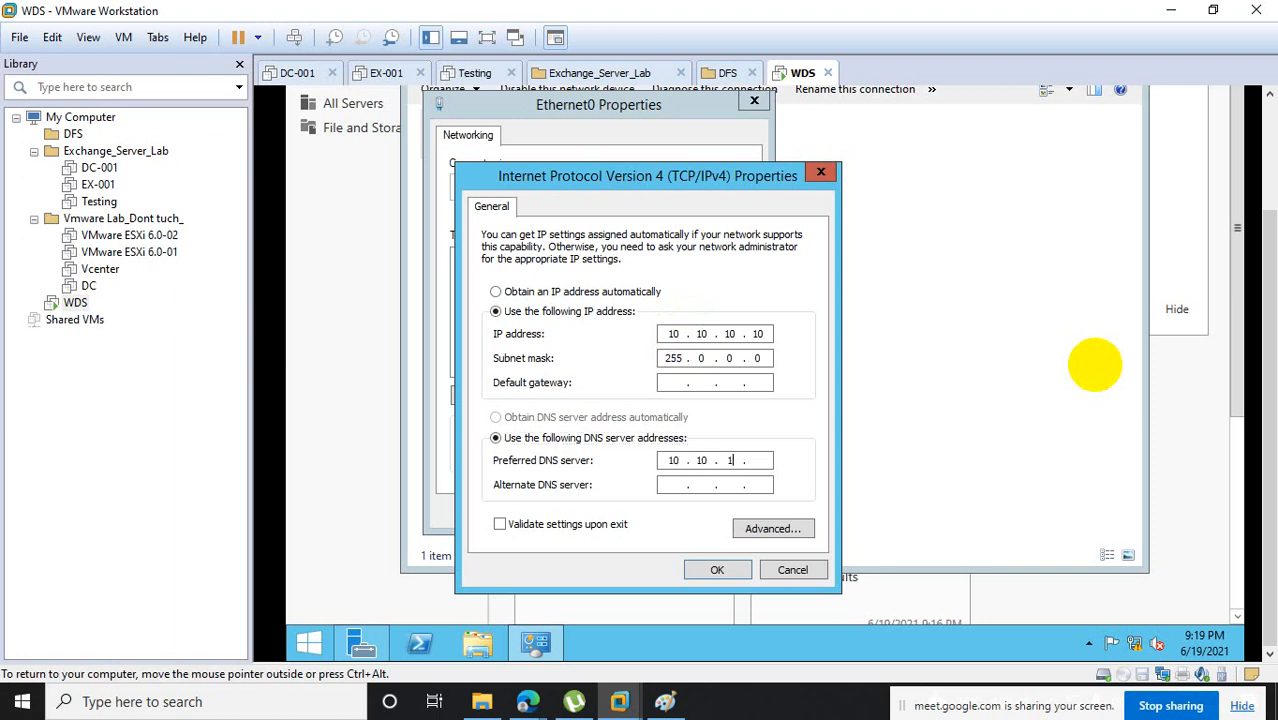
text(10)
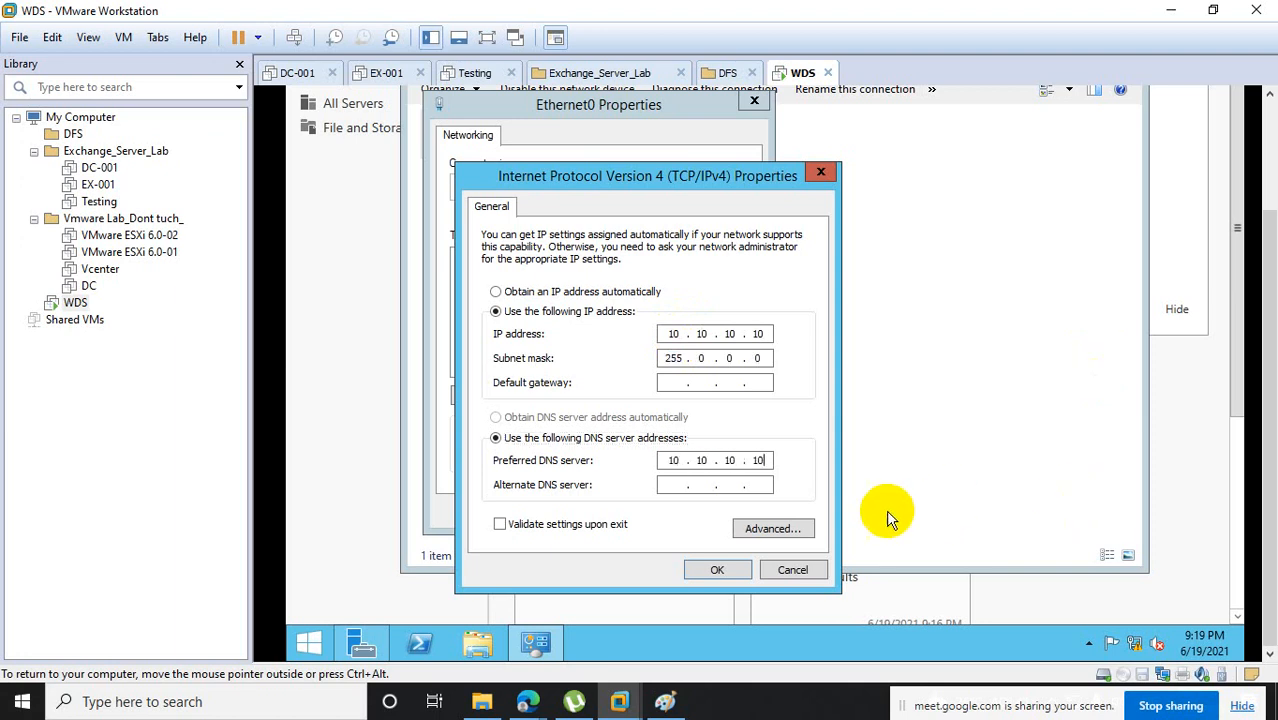
click(718, 571)
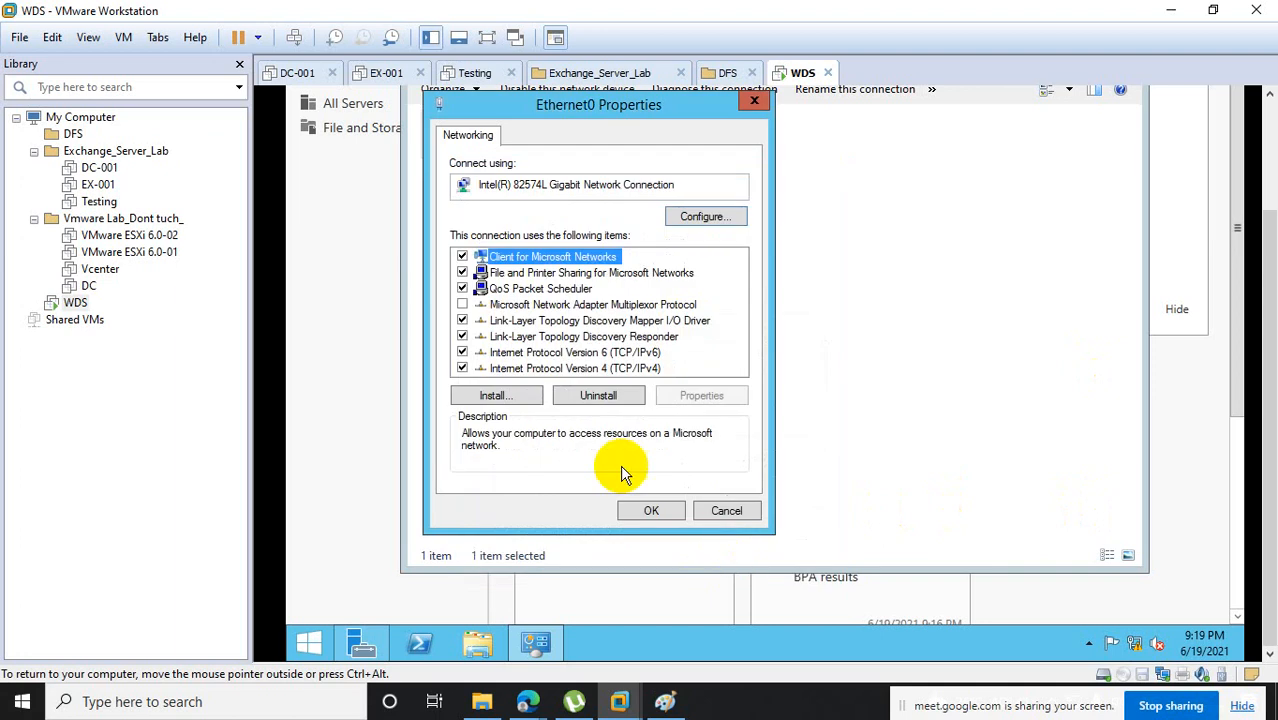
click(649, 510)
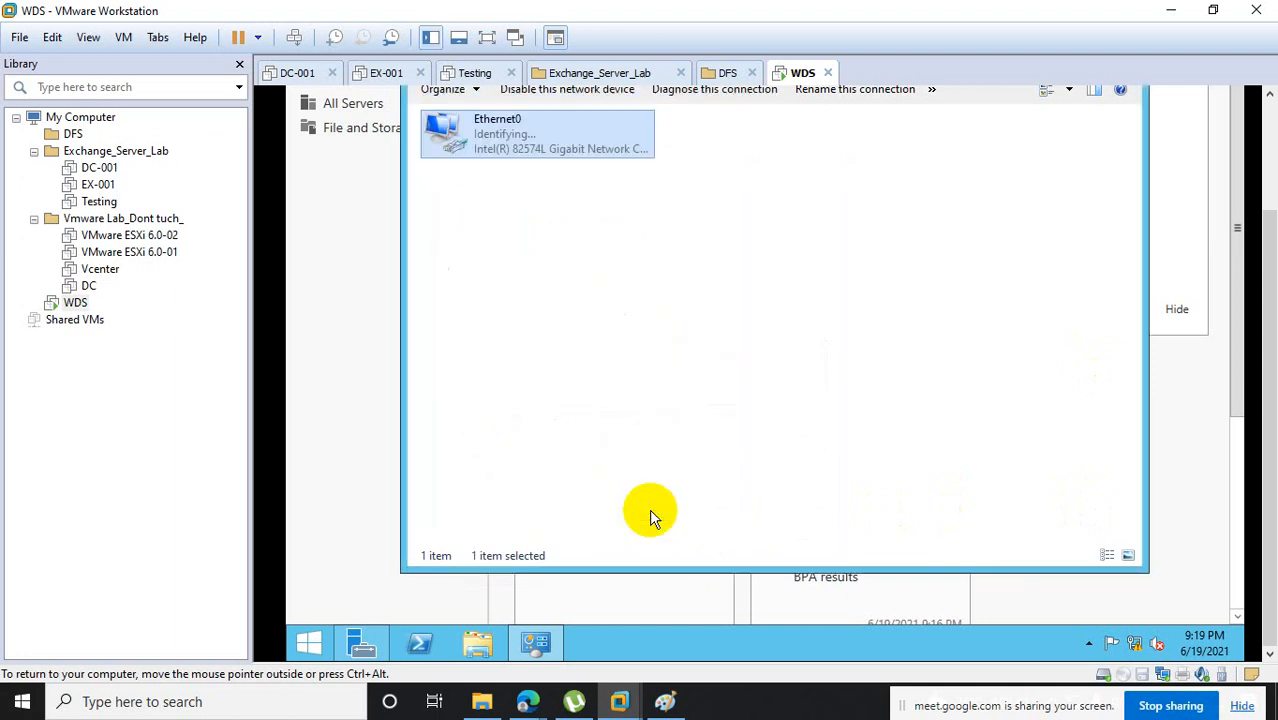
Check the IPv4 address, subnet mask and DNS server in Ethernet0's network connection details.
right_click(522, 148)
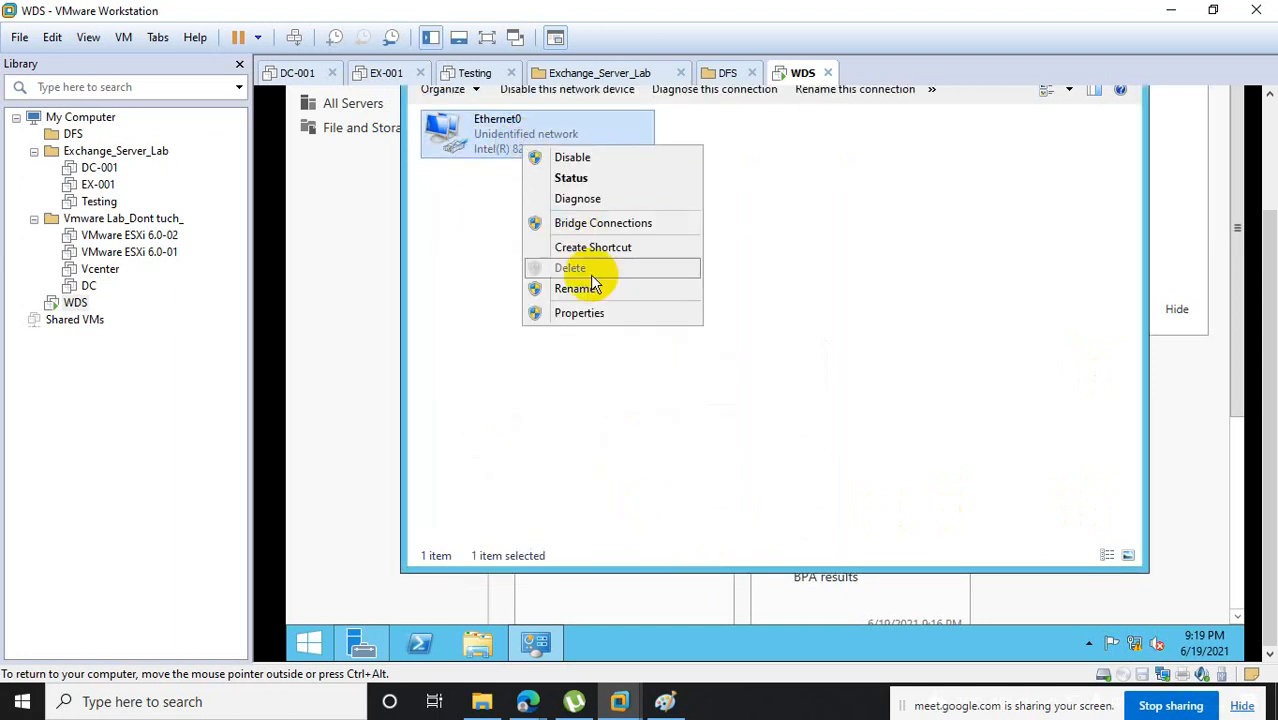
click(580, 313)
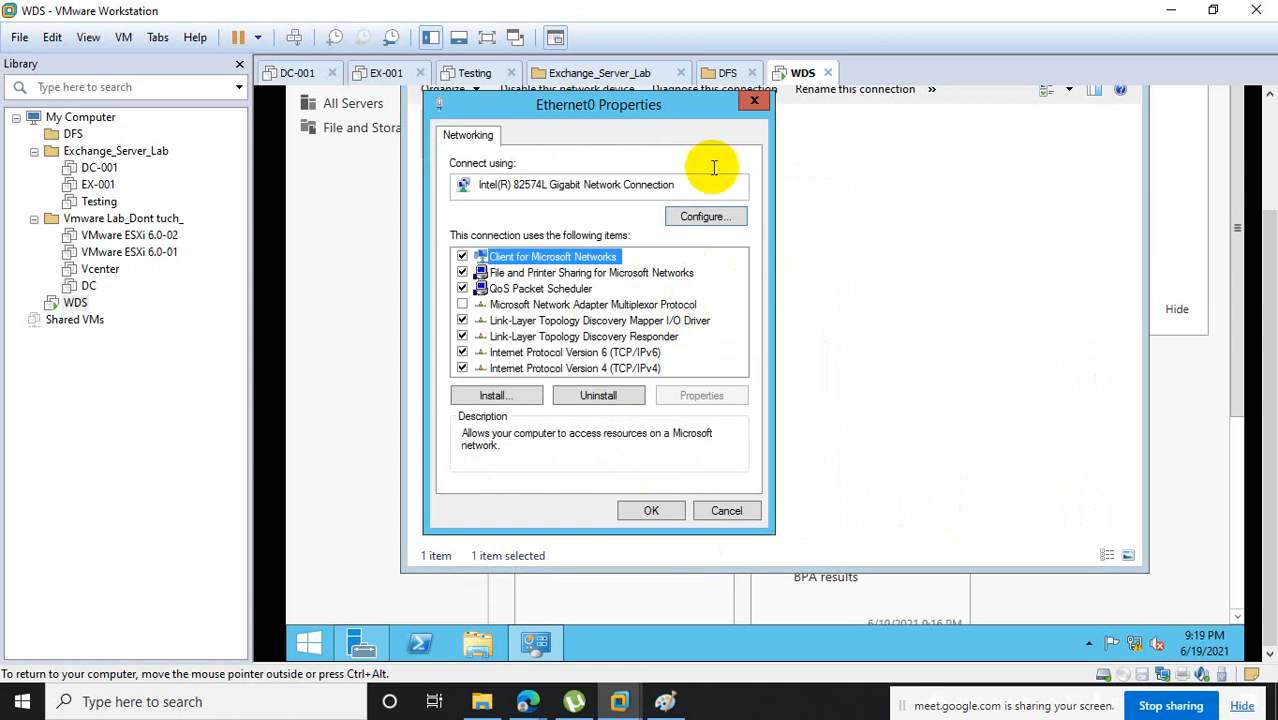
click(752, 100)
double_click(572, 140)
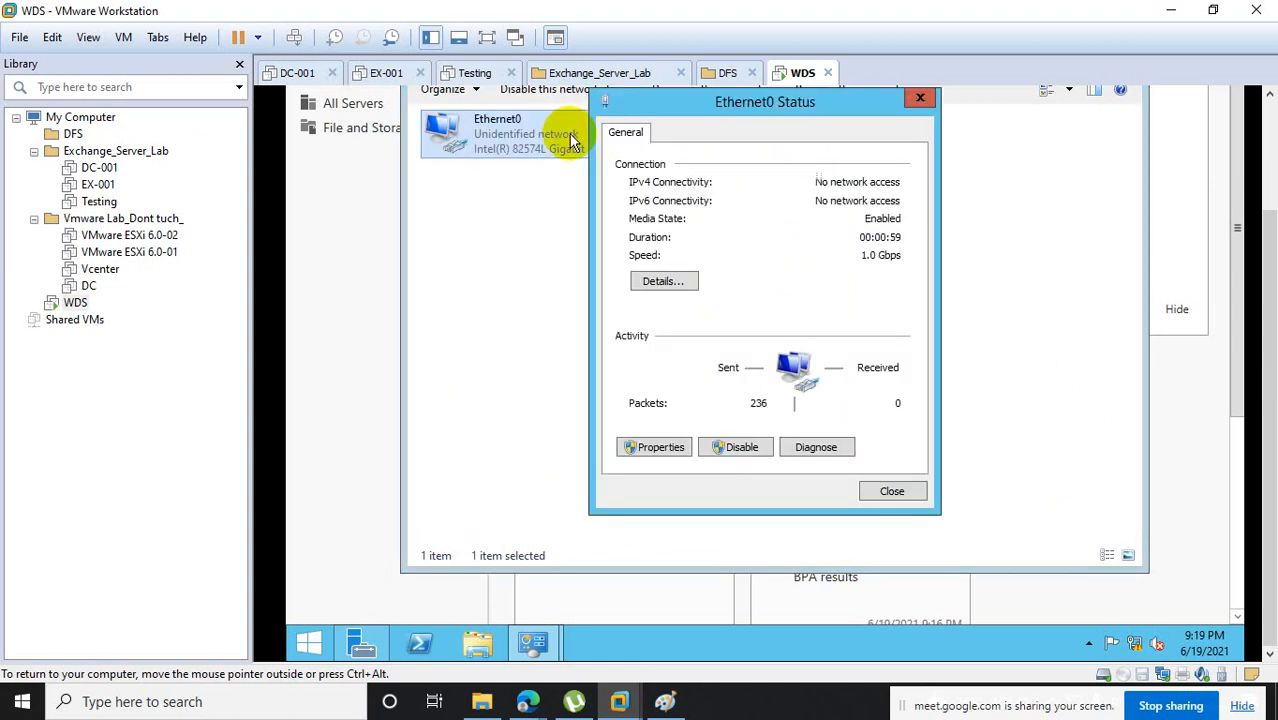
click(663, 281)
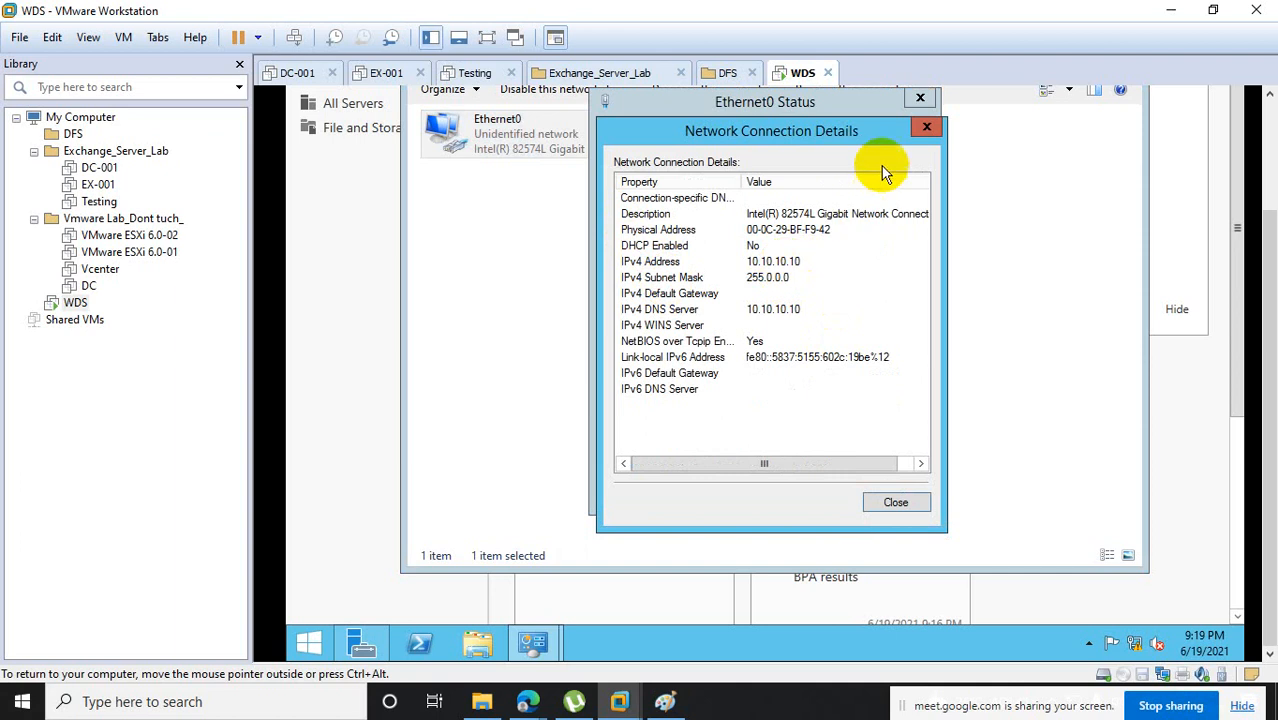
click(924, 125)
click(920, 98)
Close the network connections window and Server Manager in the WDS machine and refresh its desktop.
scroll(1266, 219, up, 1)
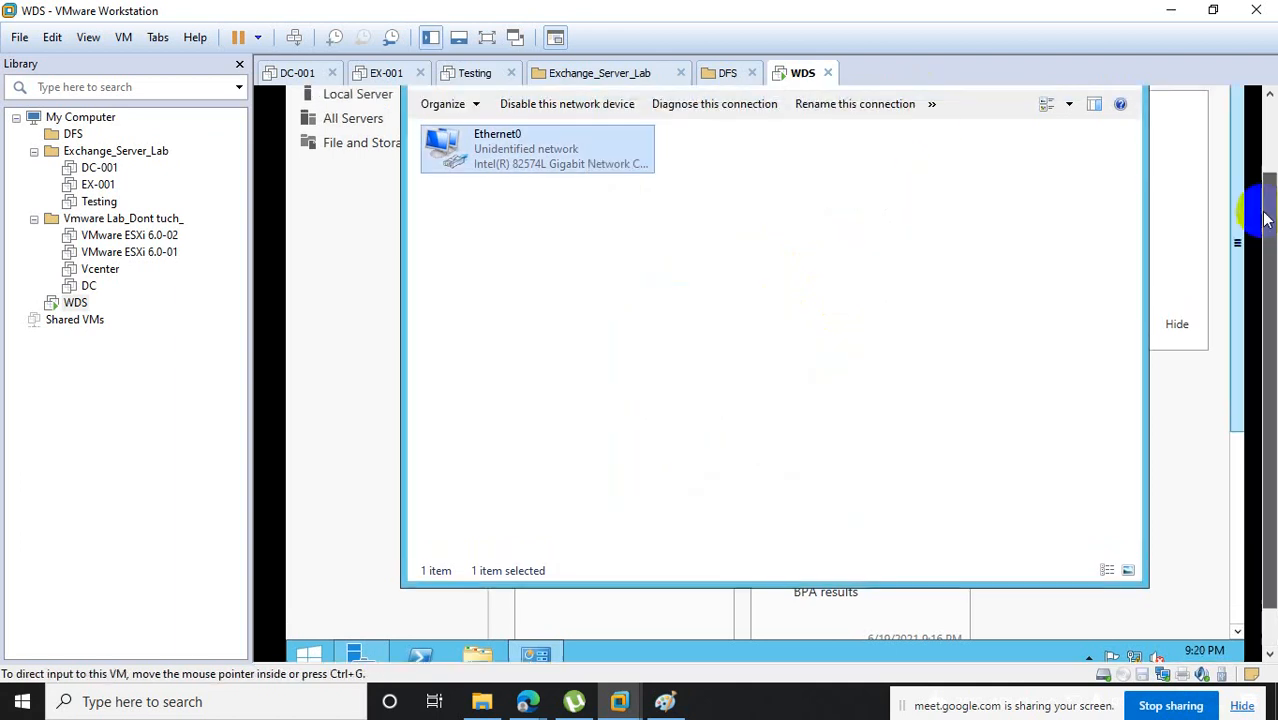
scroll(1266, 219, up, 2)
click(1128, 152)
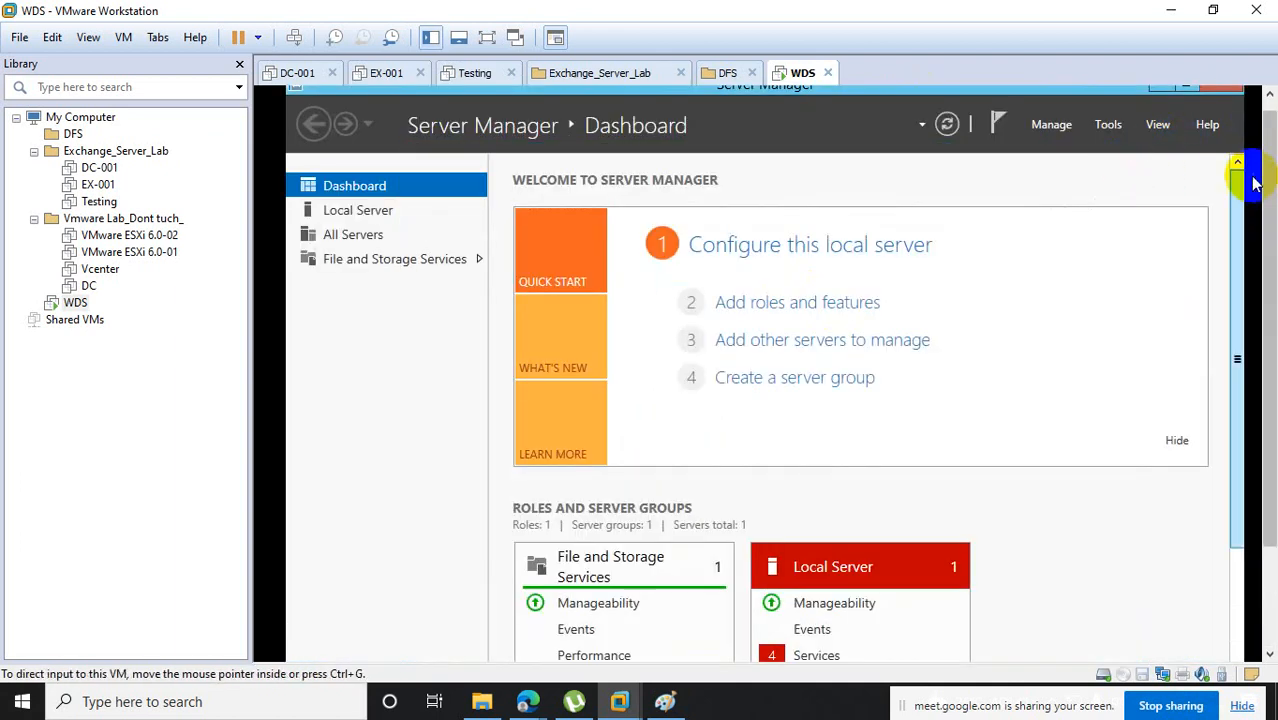
scroll(1260, 125, up, 1)
click(1215, 104)
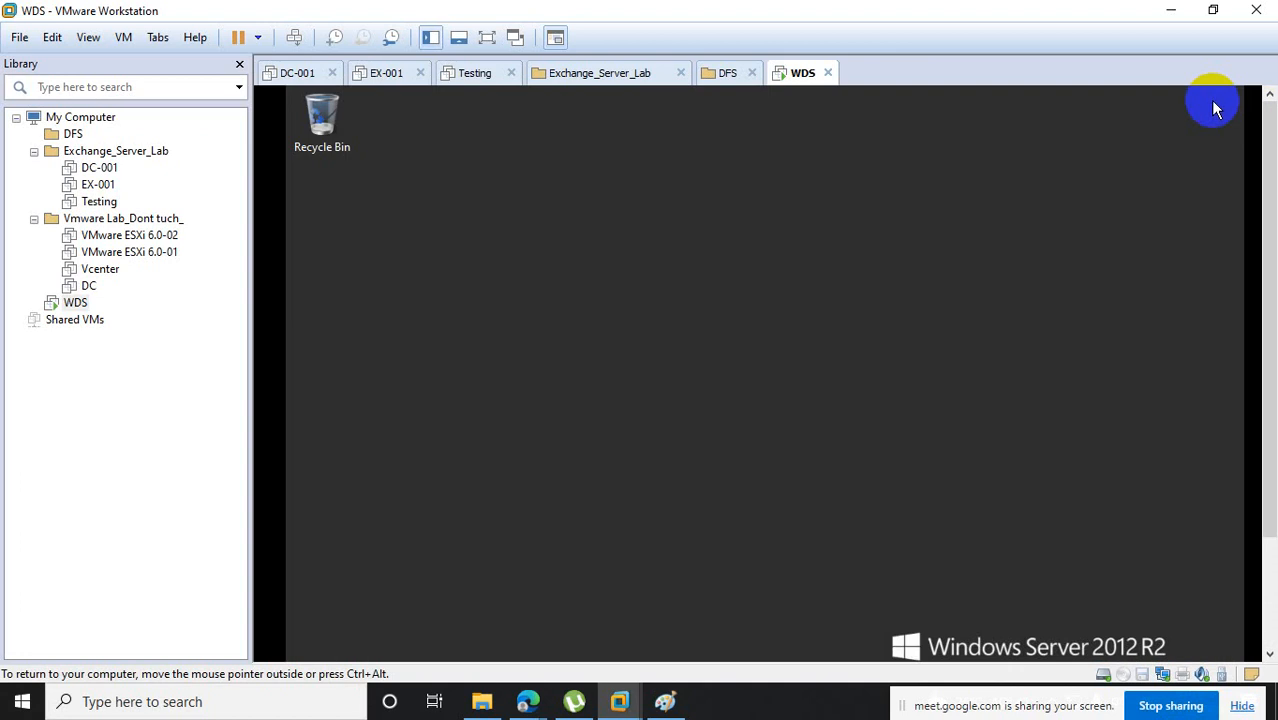
scroll(1260, 177, down, 3)
right_click(741, 276)
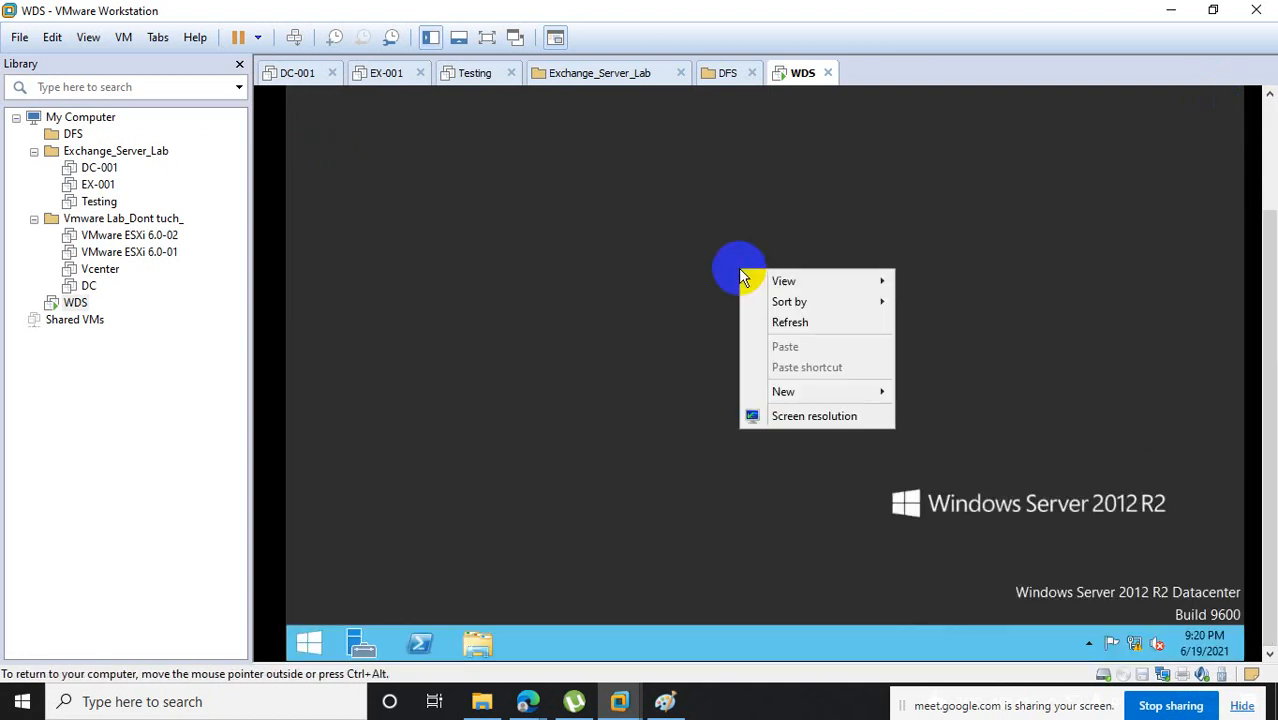
click(789, 322)
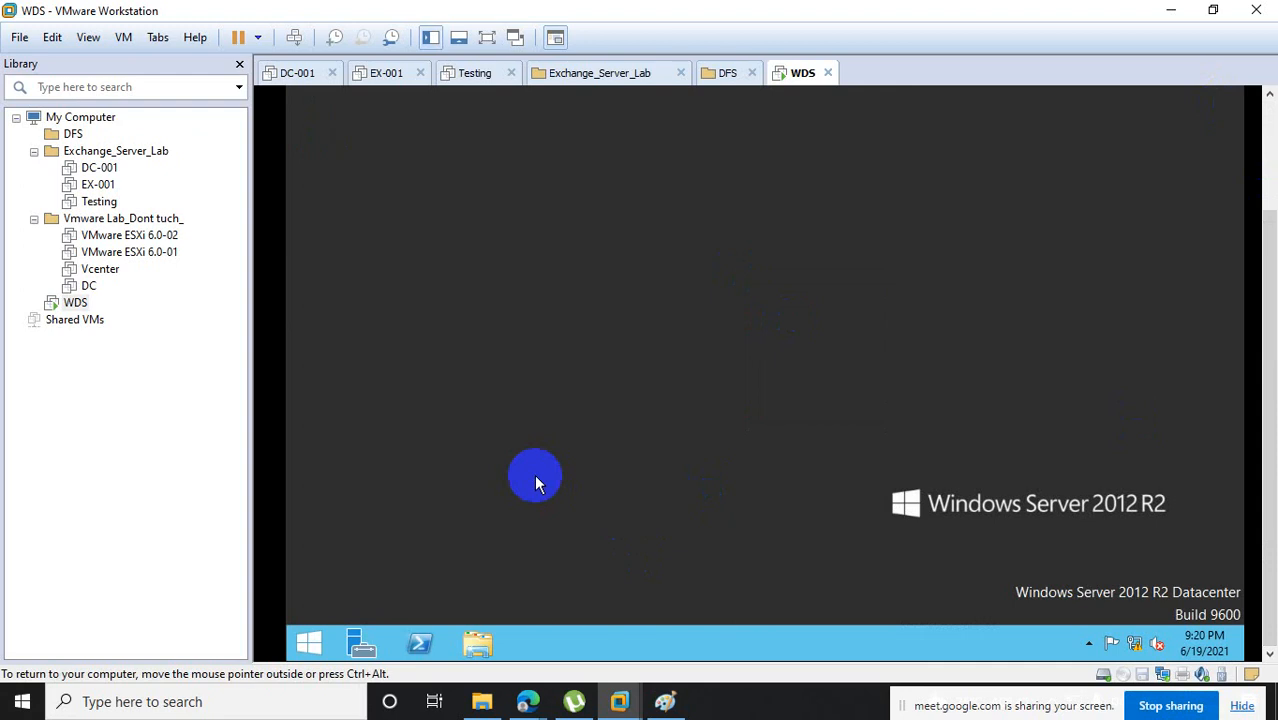
click(366, 643)
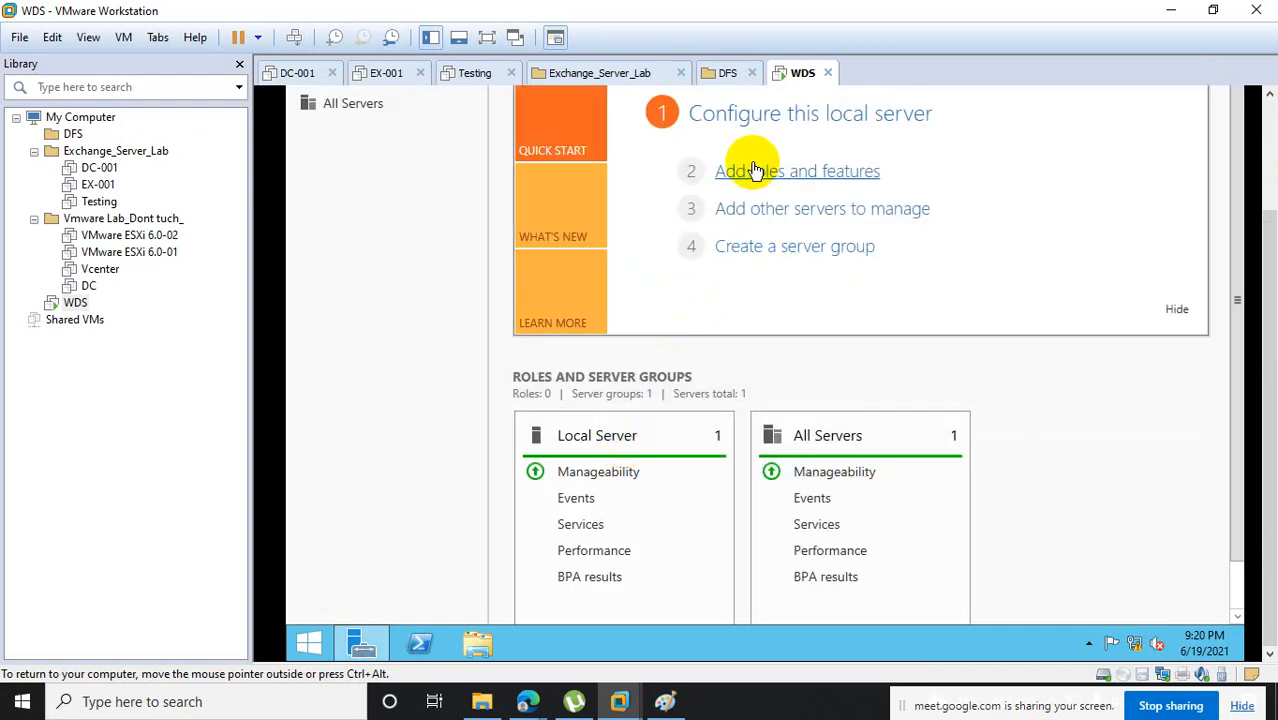
click(754, 171)
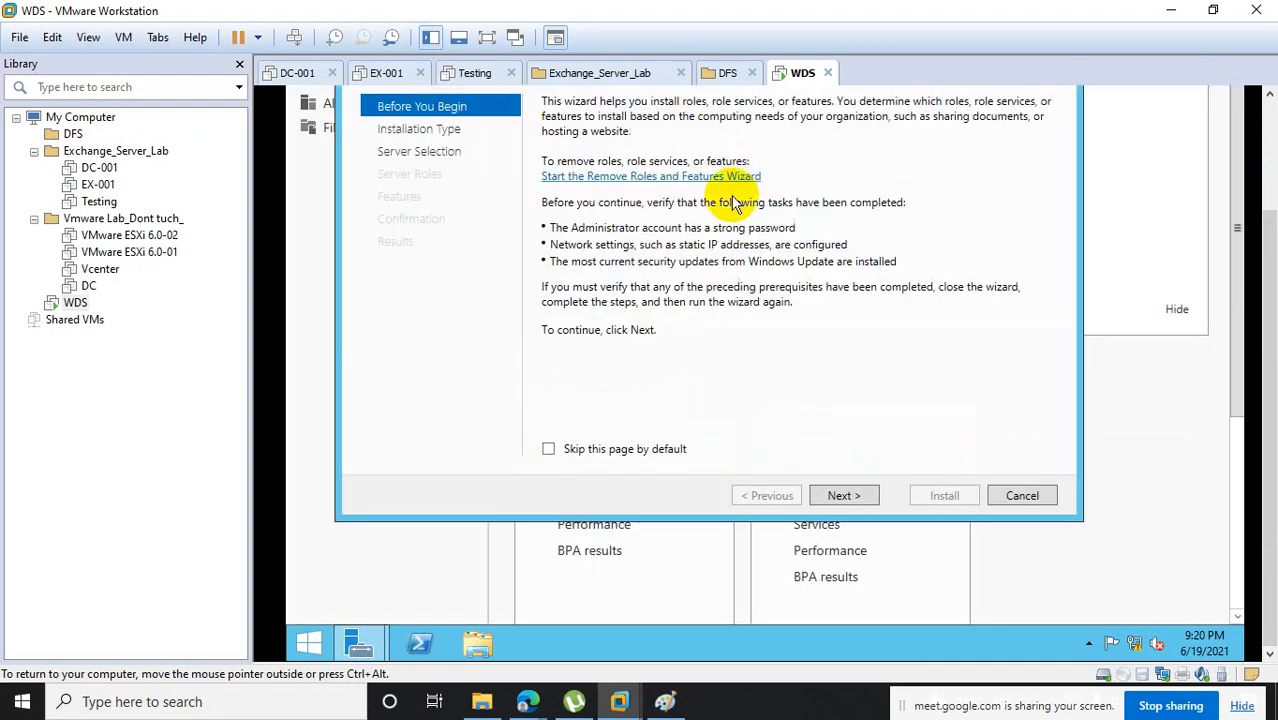
click(322, 643)
right_click(448, 252)
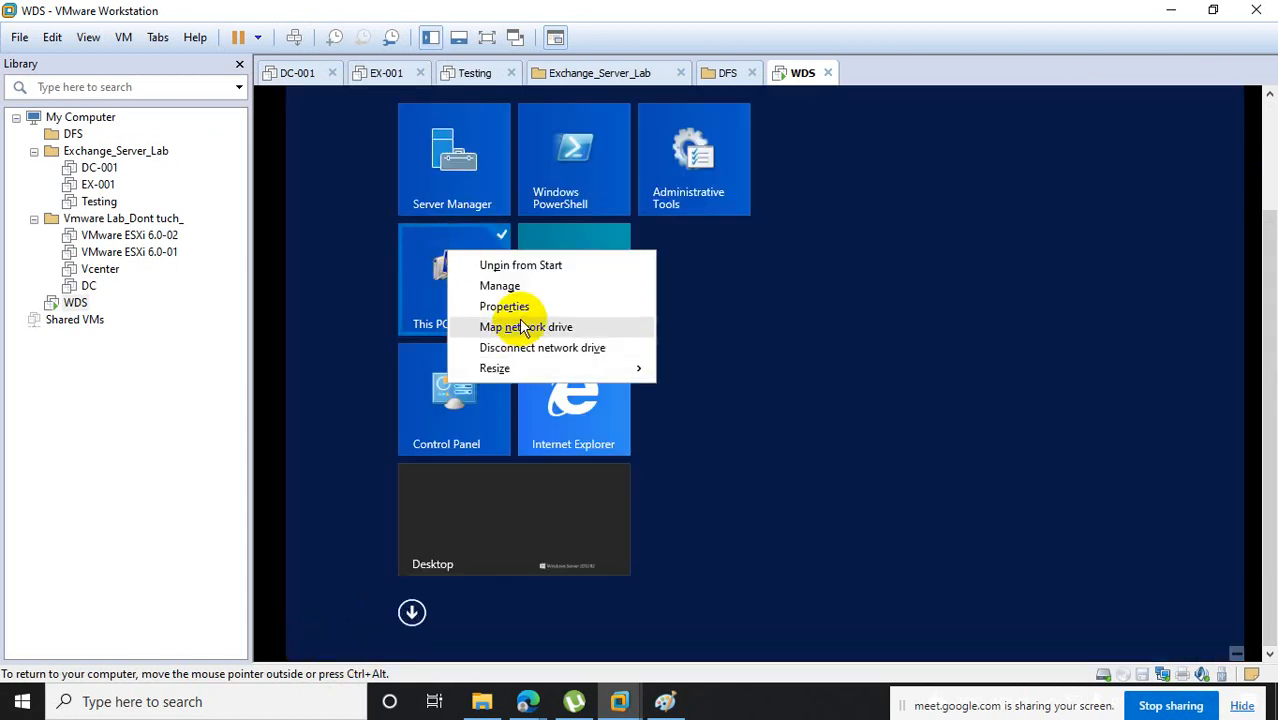
click(500, 286)
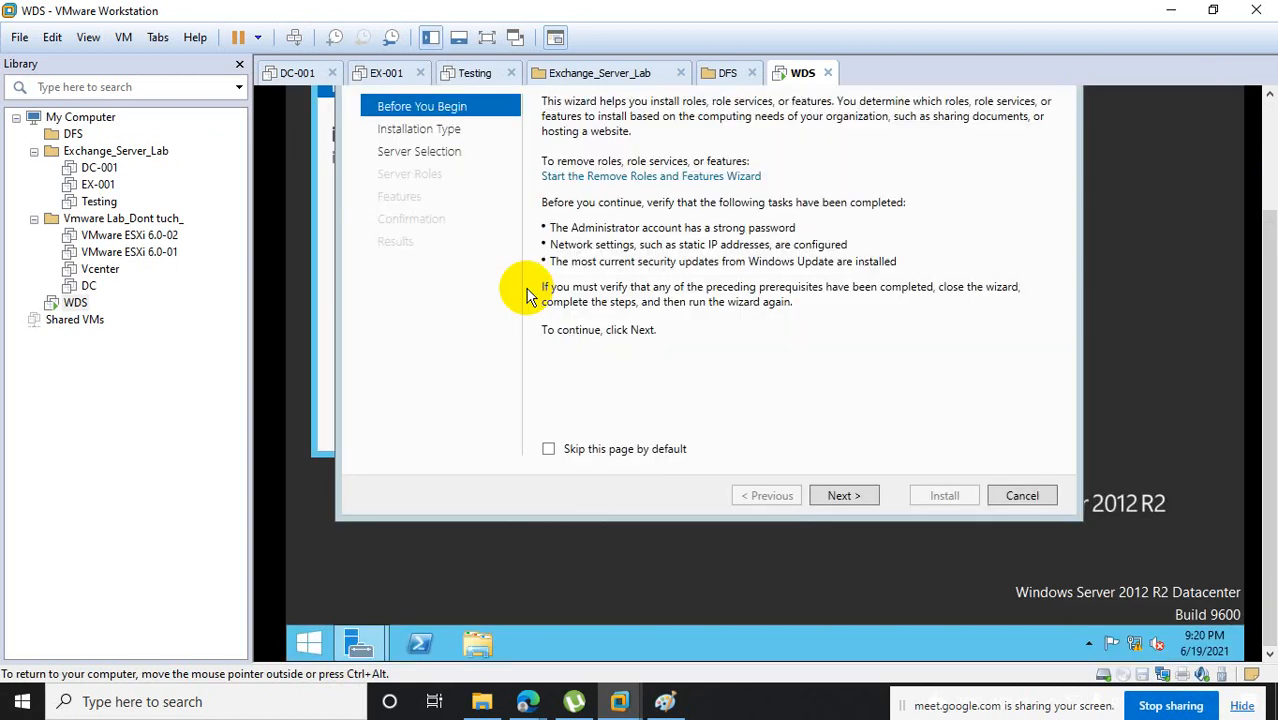
Rename the server to WDS through the advanced system settings, keep it in WORKGROUP, and restart it to apply the change.
click(315, 645)
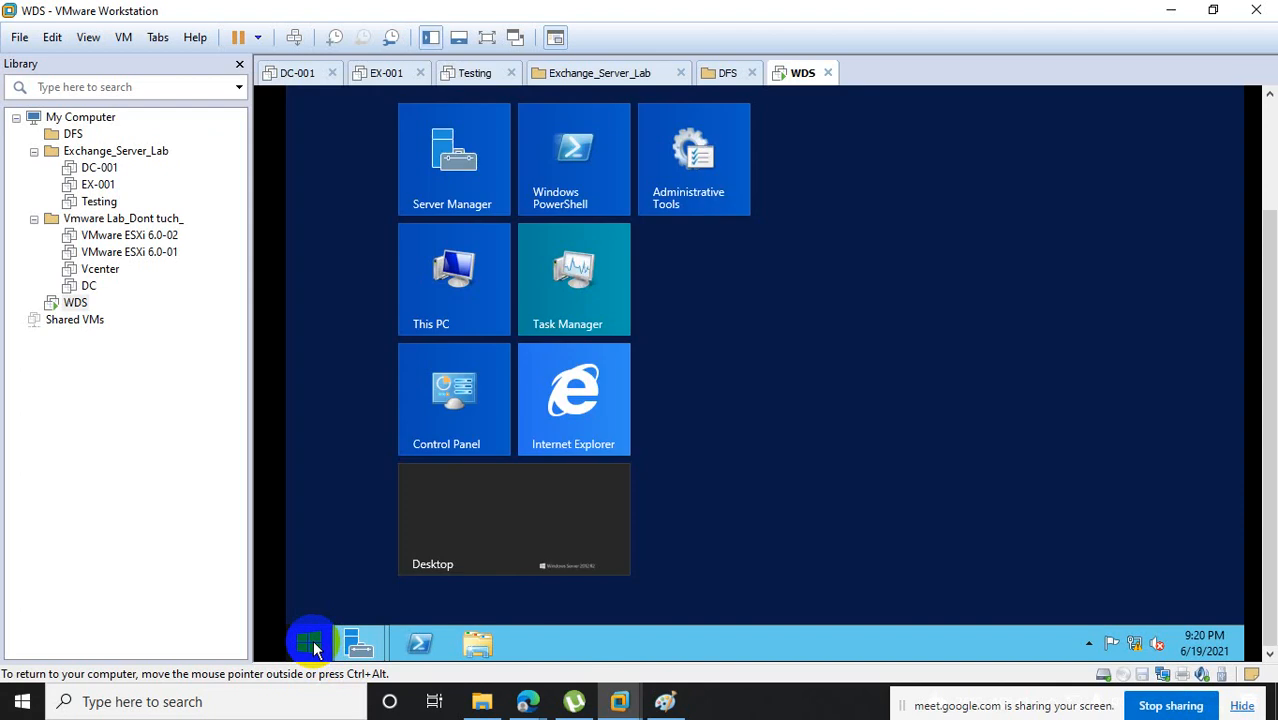
right_click(442, 292)
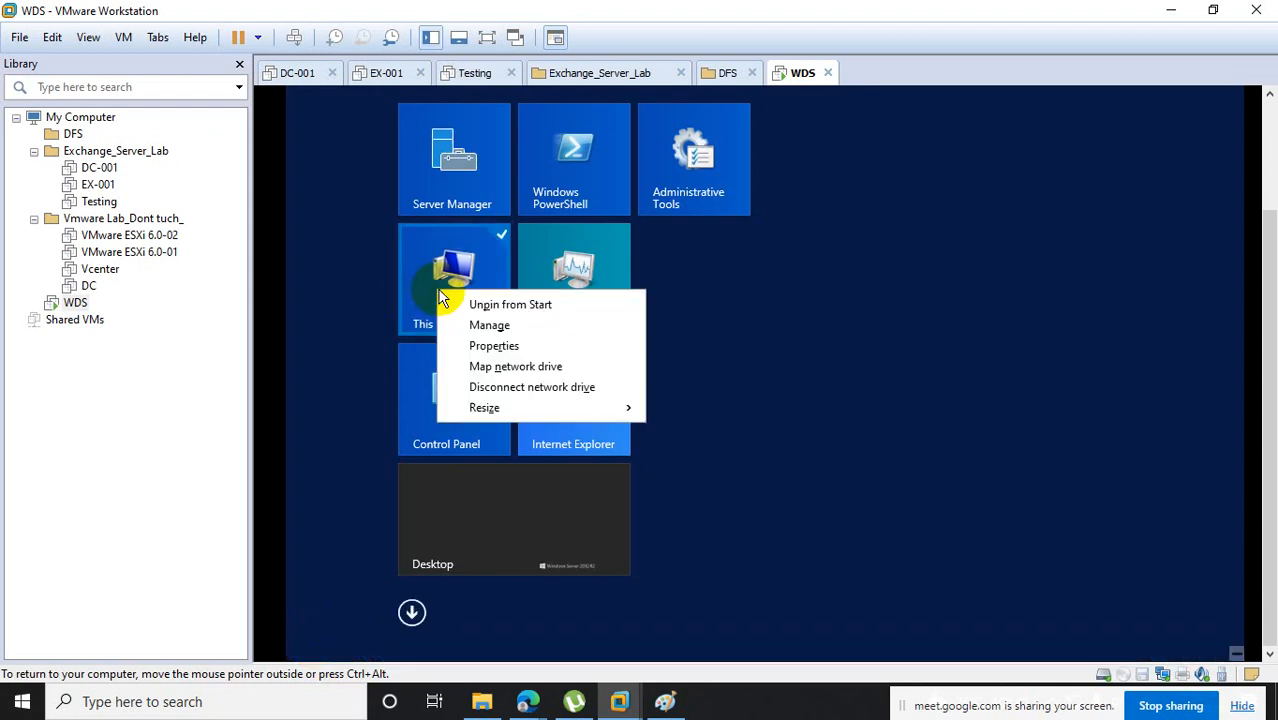
click(490, 347)
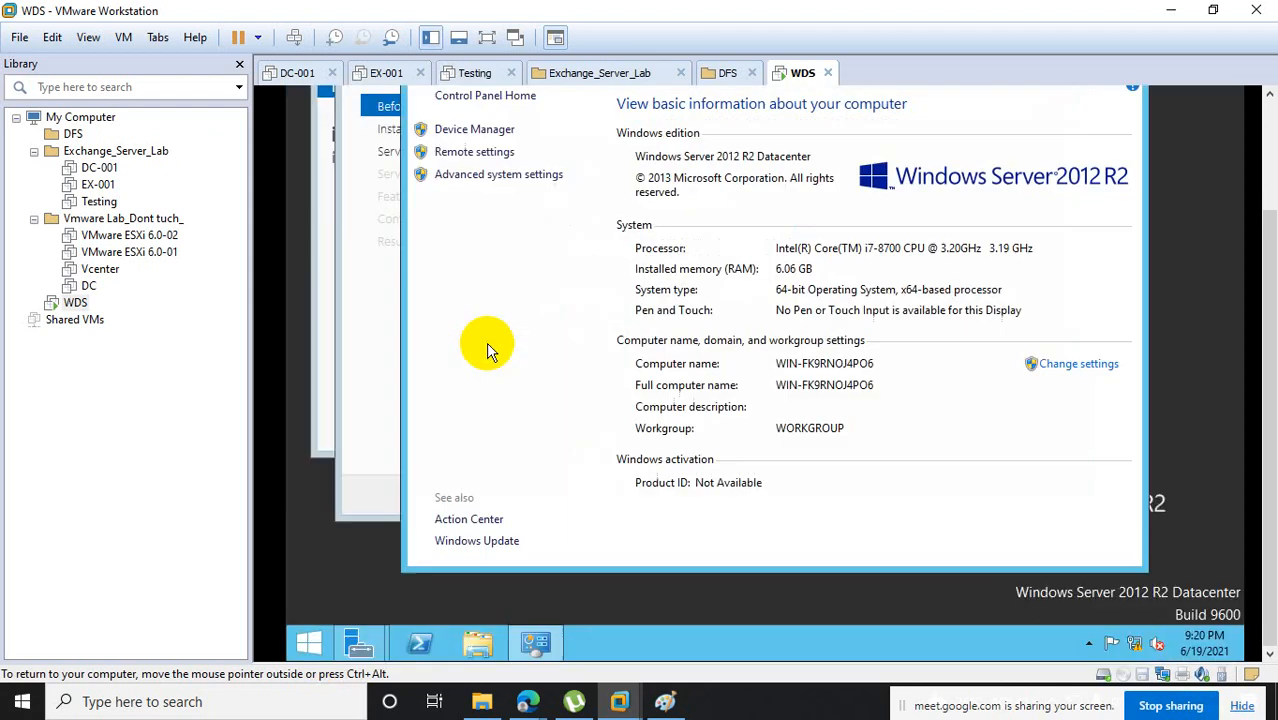
click(481, 178)
click(455, 108)
click(738, 292)
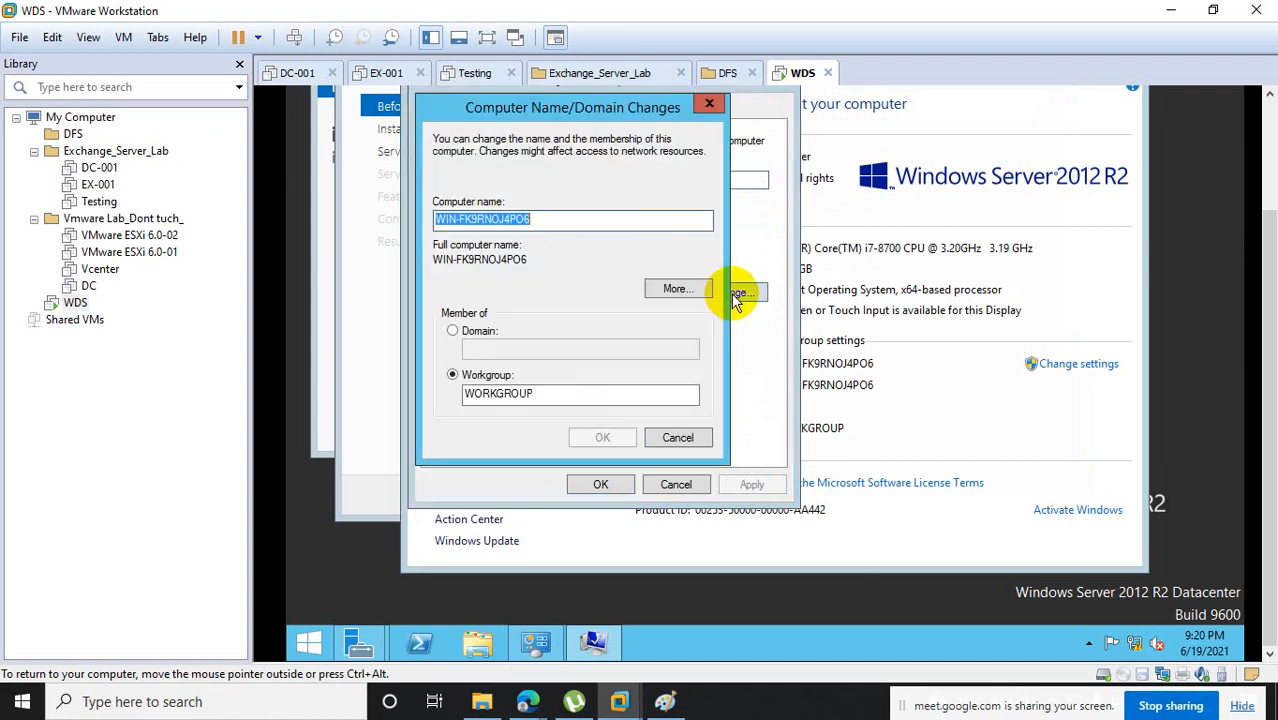
text(WDS)
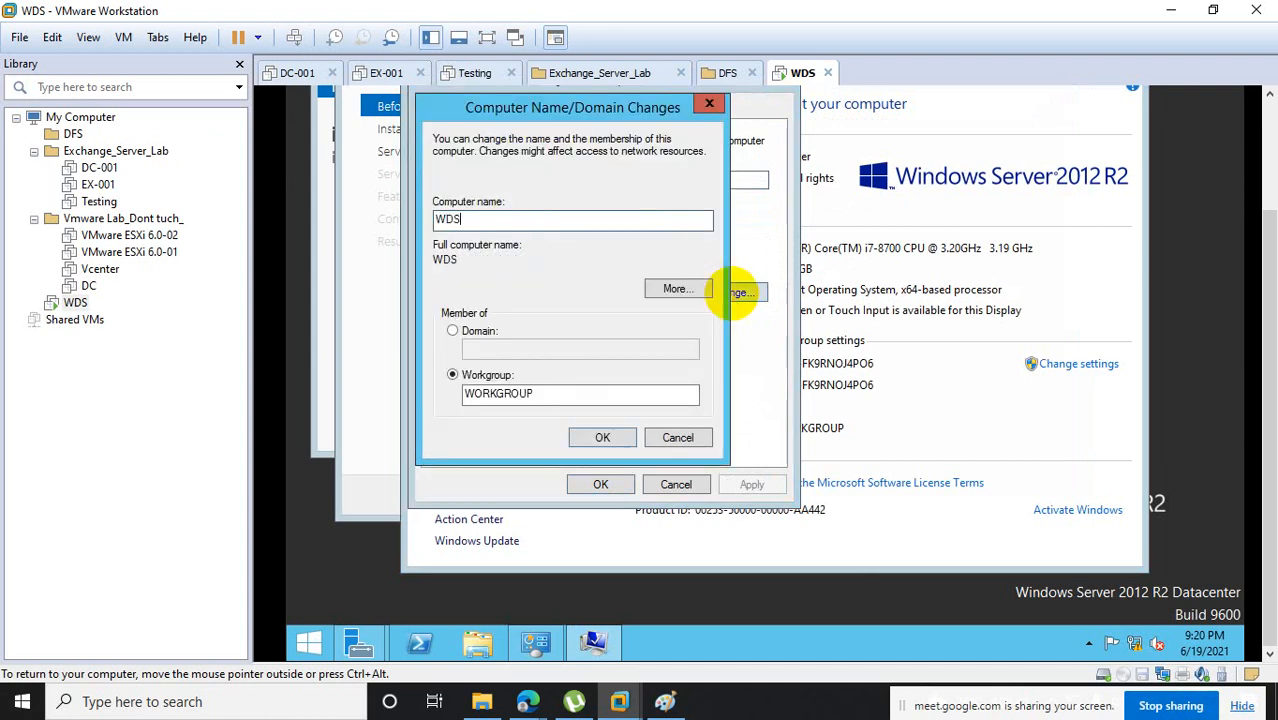
click(614, 438)
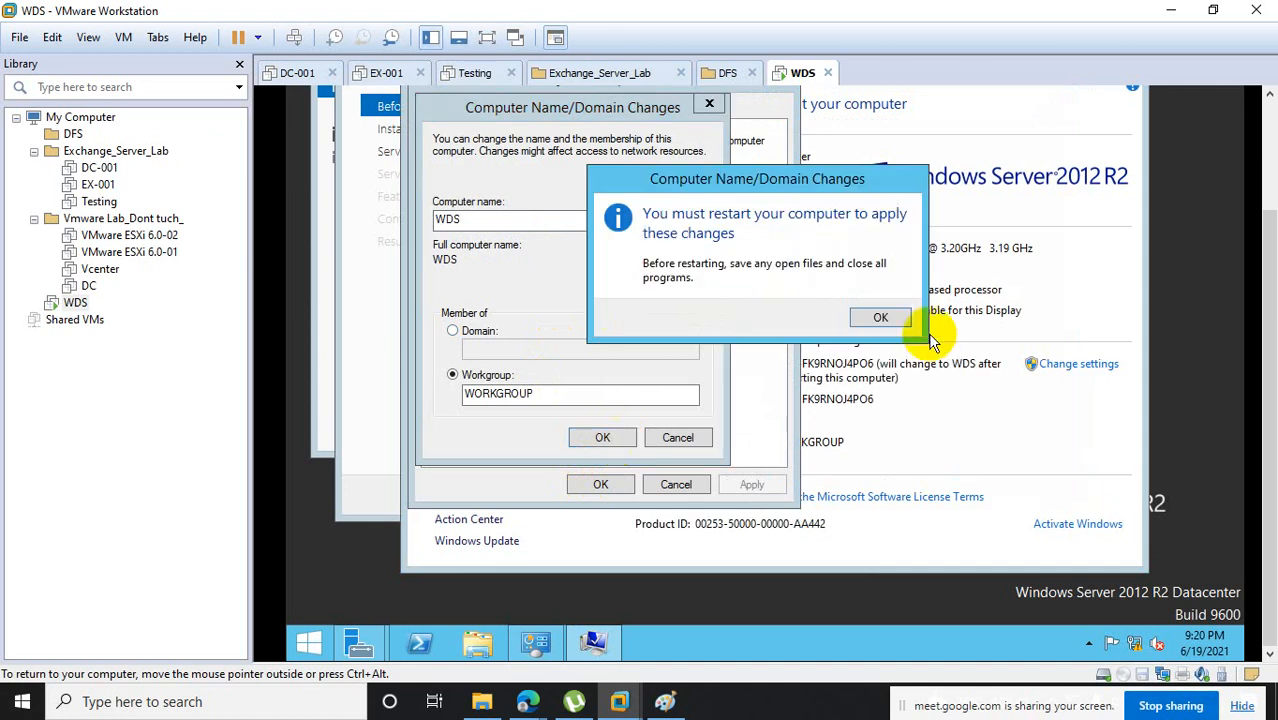
click(880, 318)
click(600, 485)
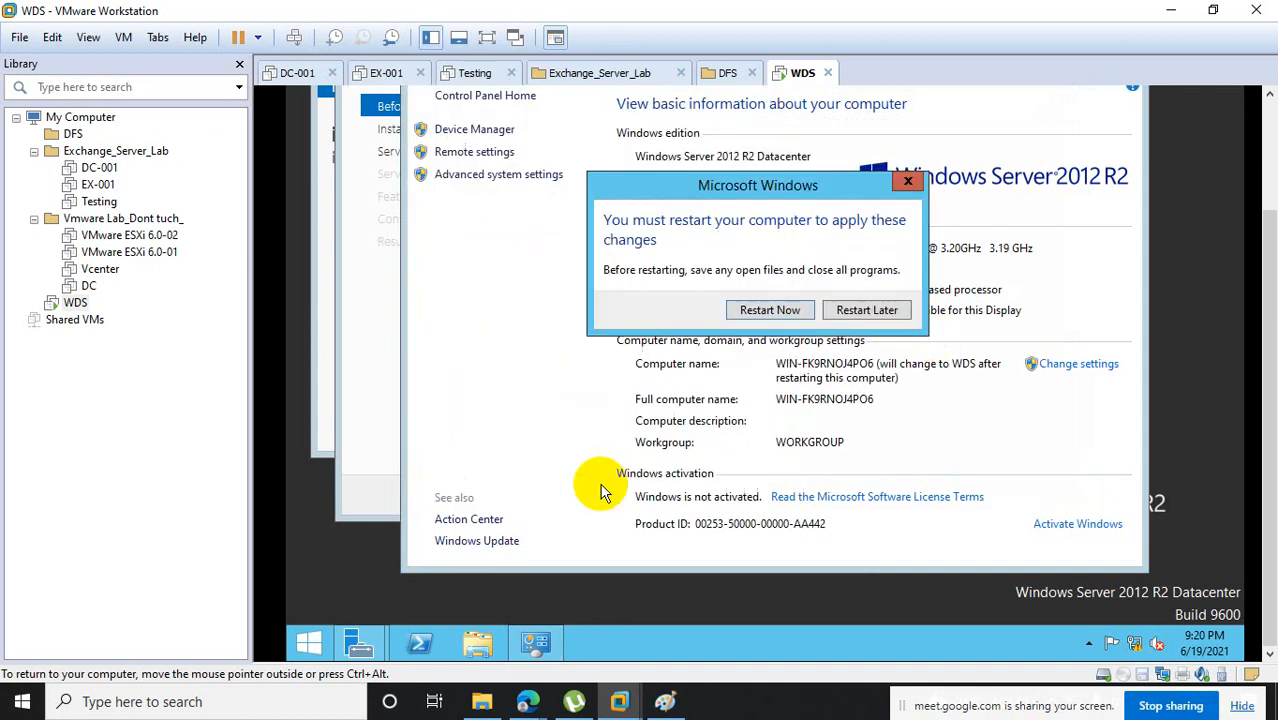
click(768, 307)
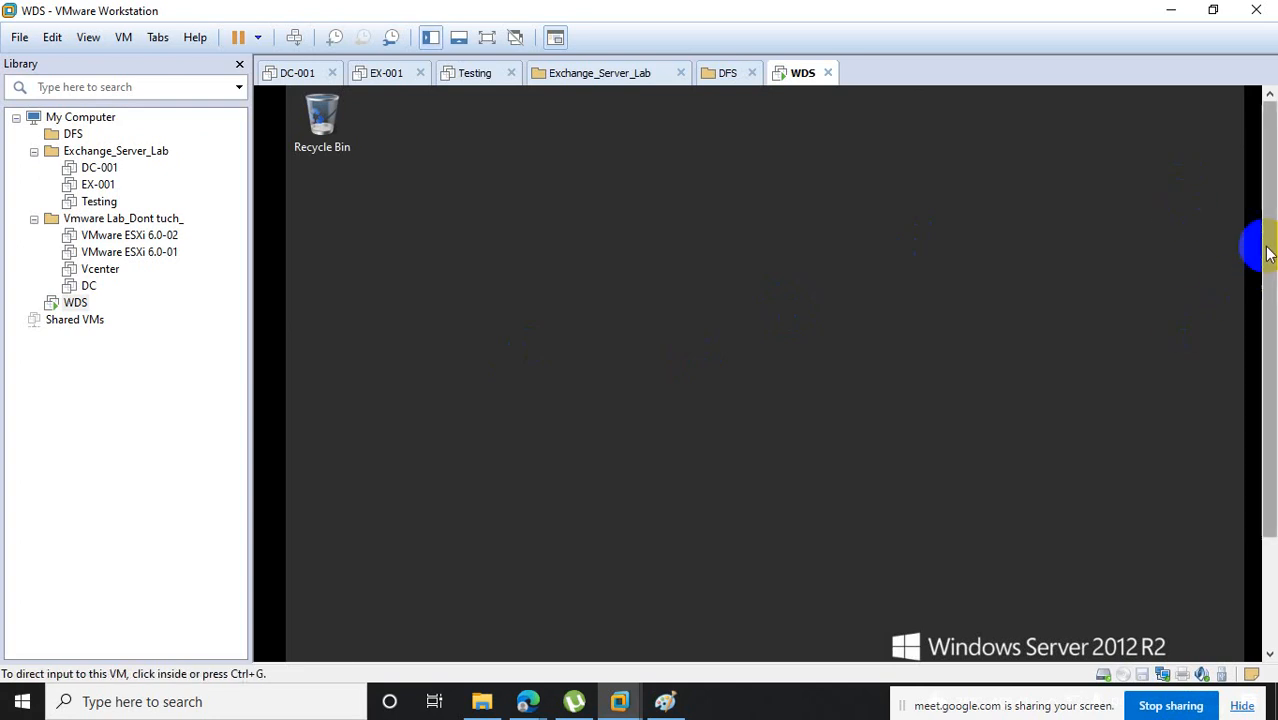
Start adding roles and features, keep the default installation type and choose WDS from the server pool as destination.
drag(1271, 248, 1258, 418)
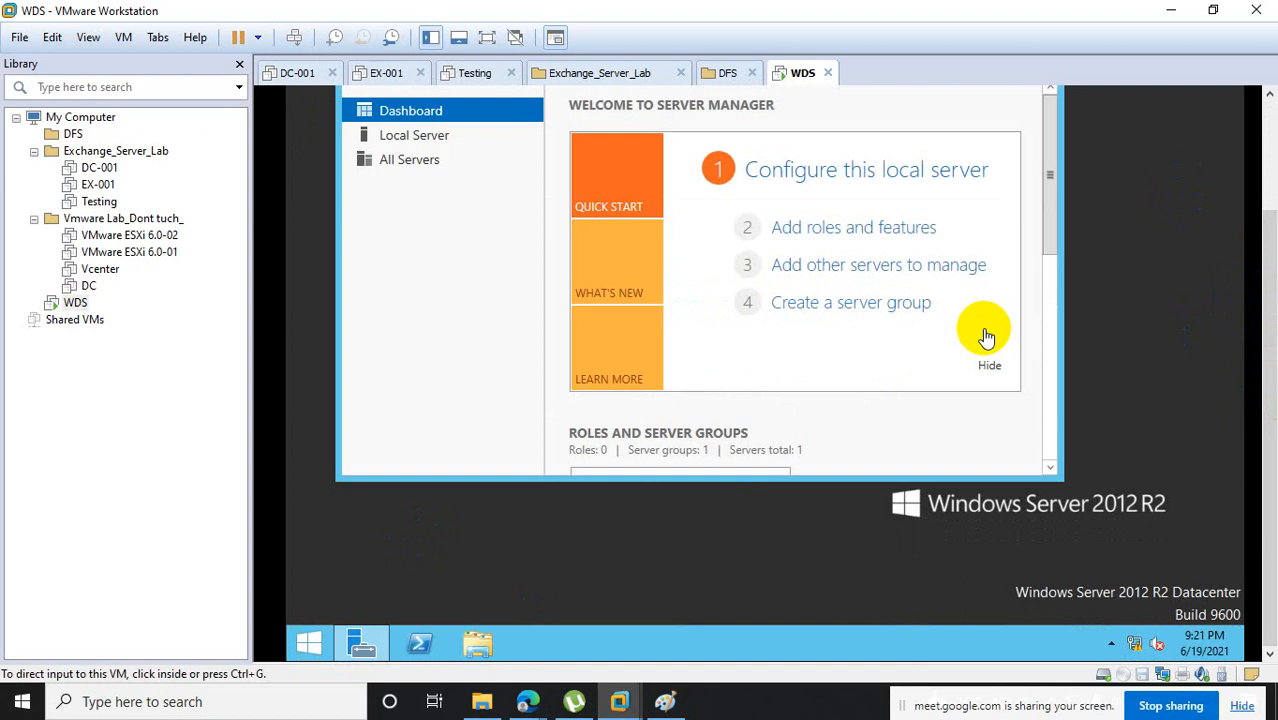
click(832, 230)
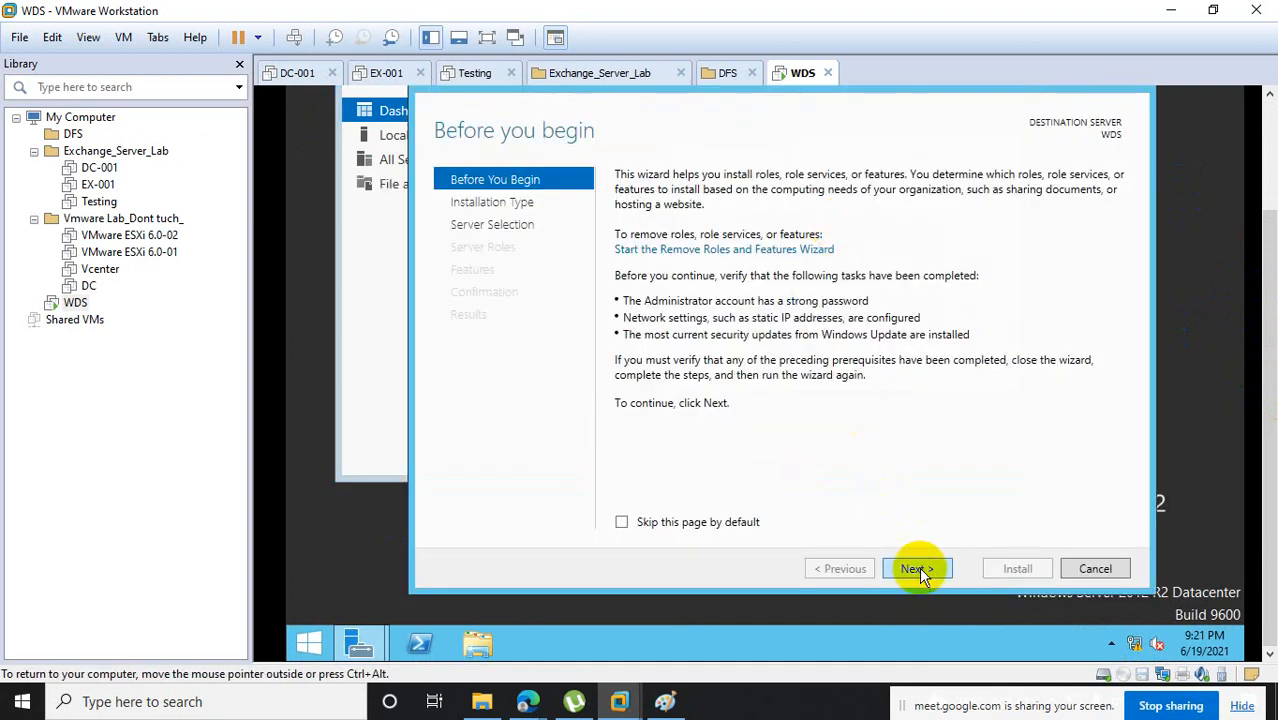
click(917, 568)
click(917, 568)
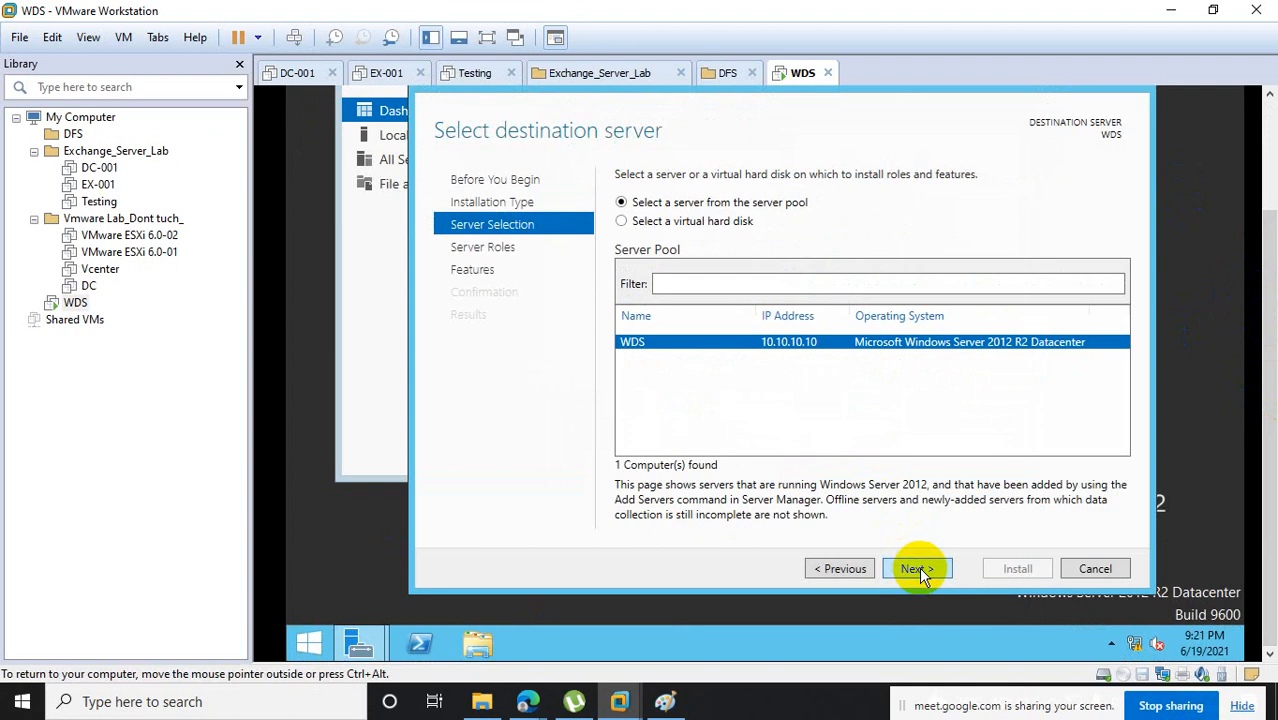
click(917, 568)
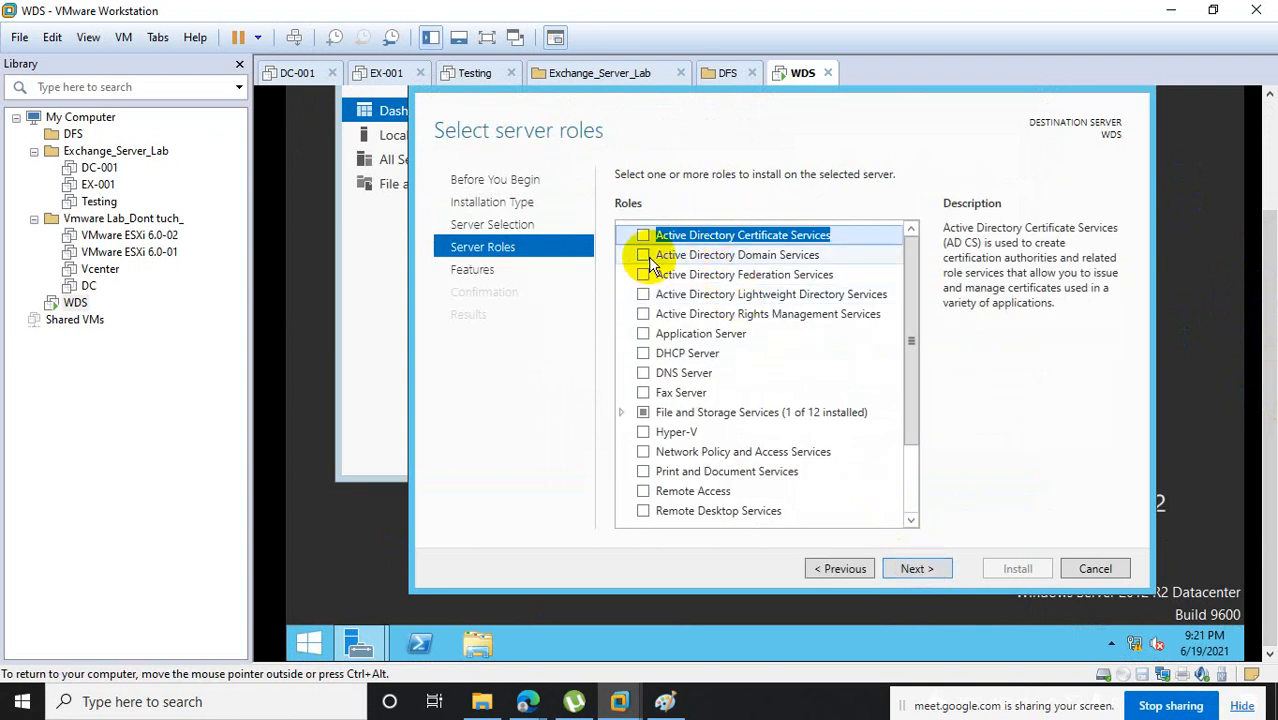
Install the Active Directory Domain Services role with its required features, leaving the other feature selections at their defaults.
click(643, 256)
click(848, 490)
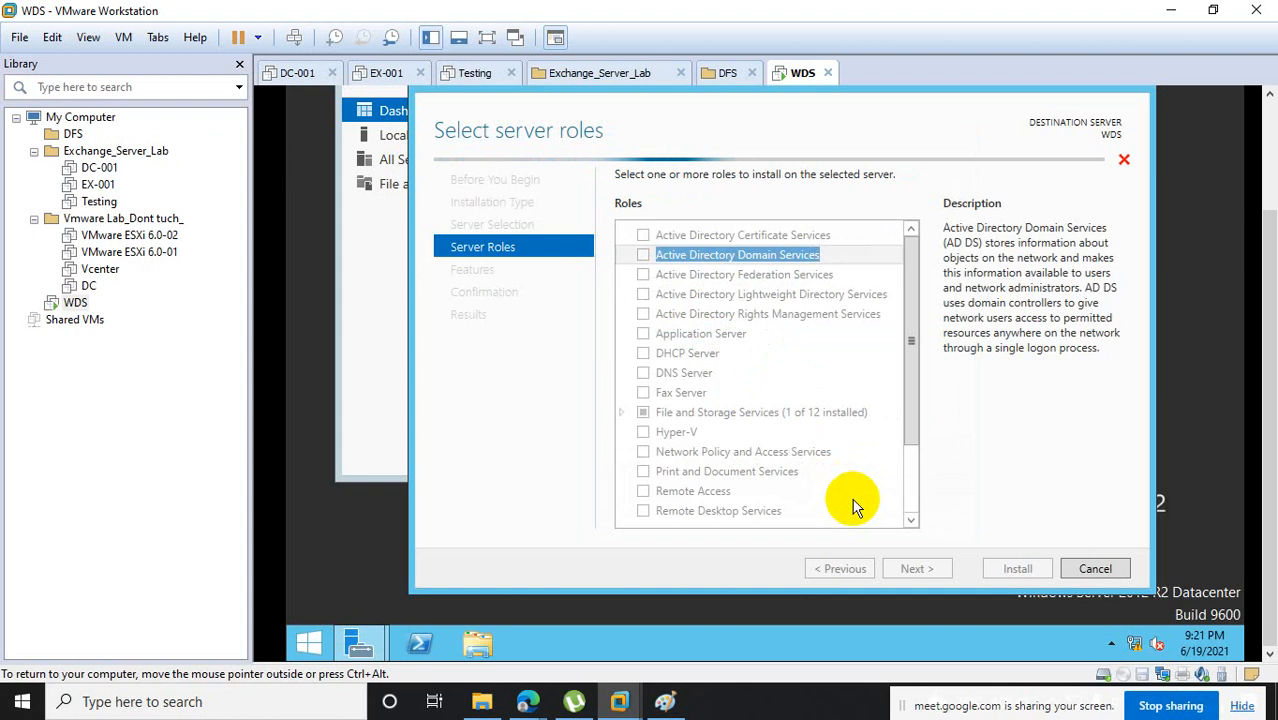
click(921, 568)
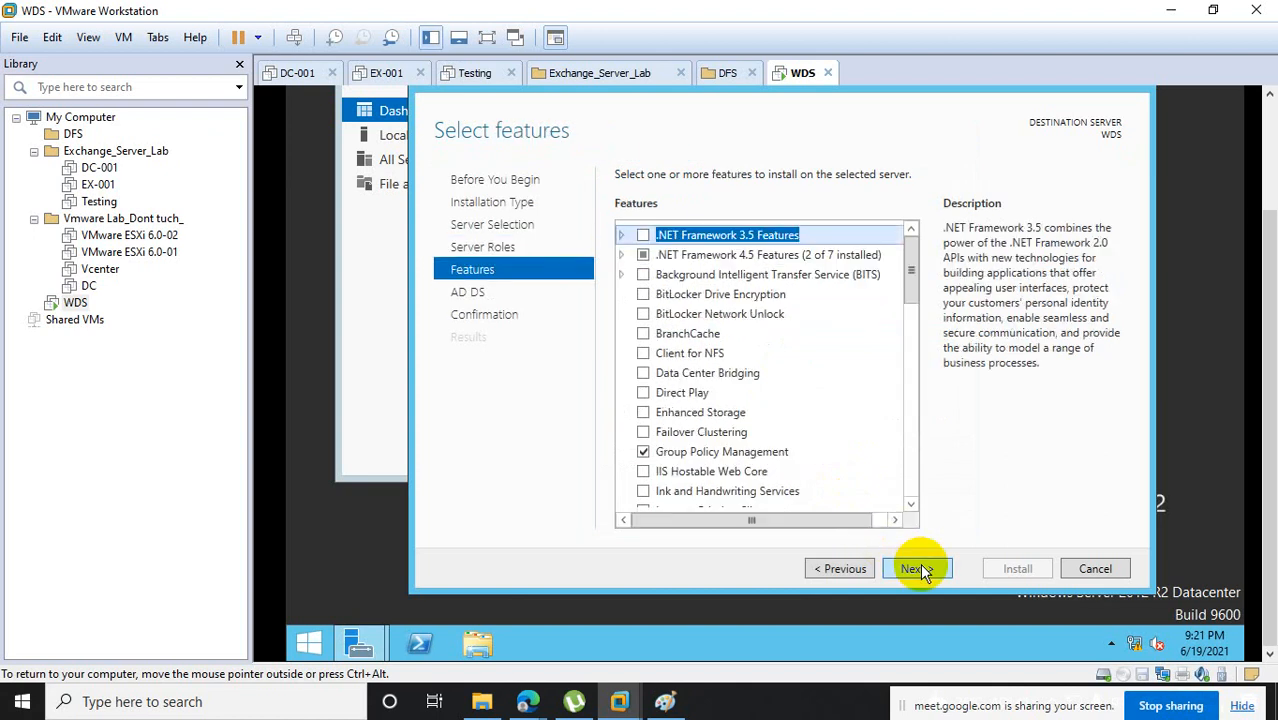
click(921, 568)
click(921, 568)
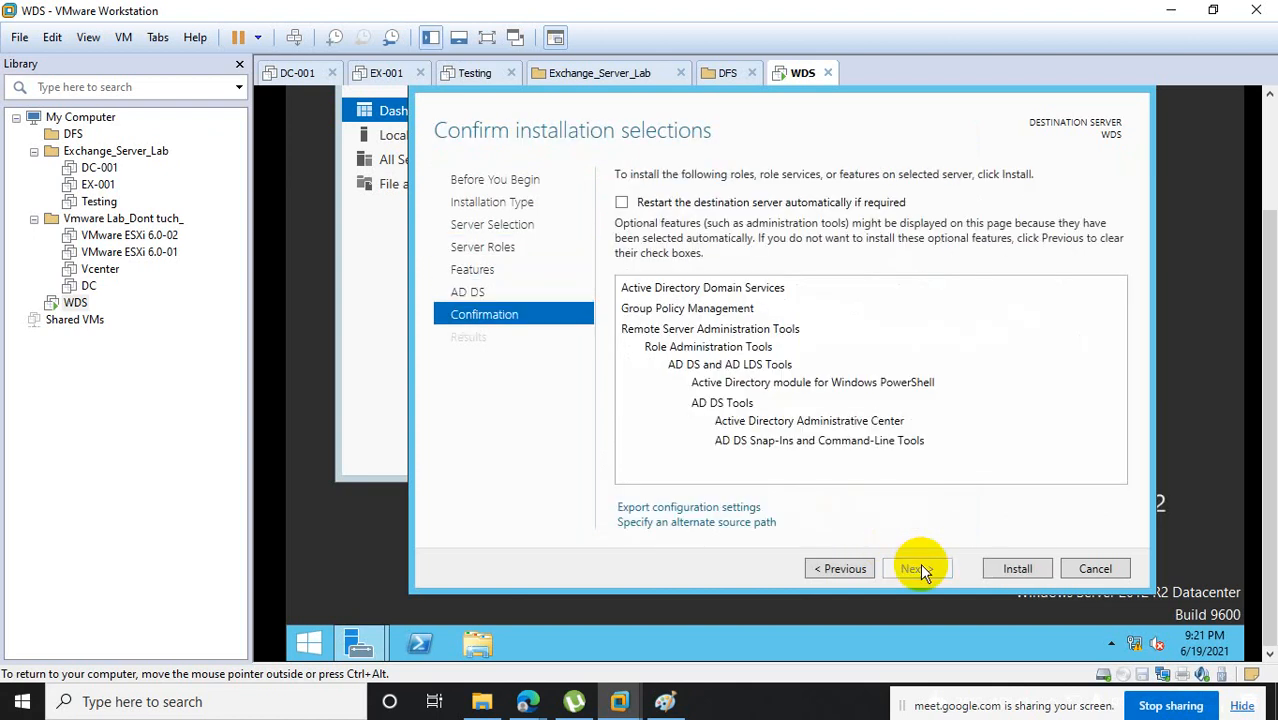
click(1017, 568)
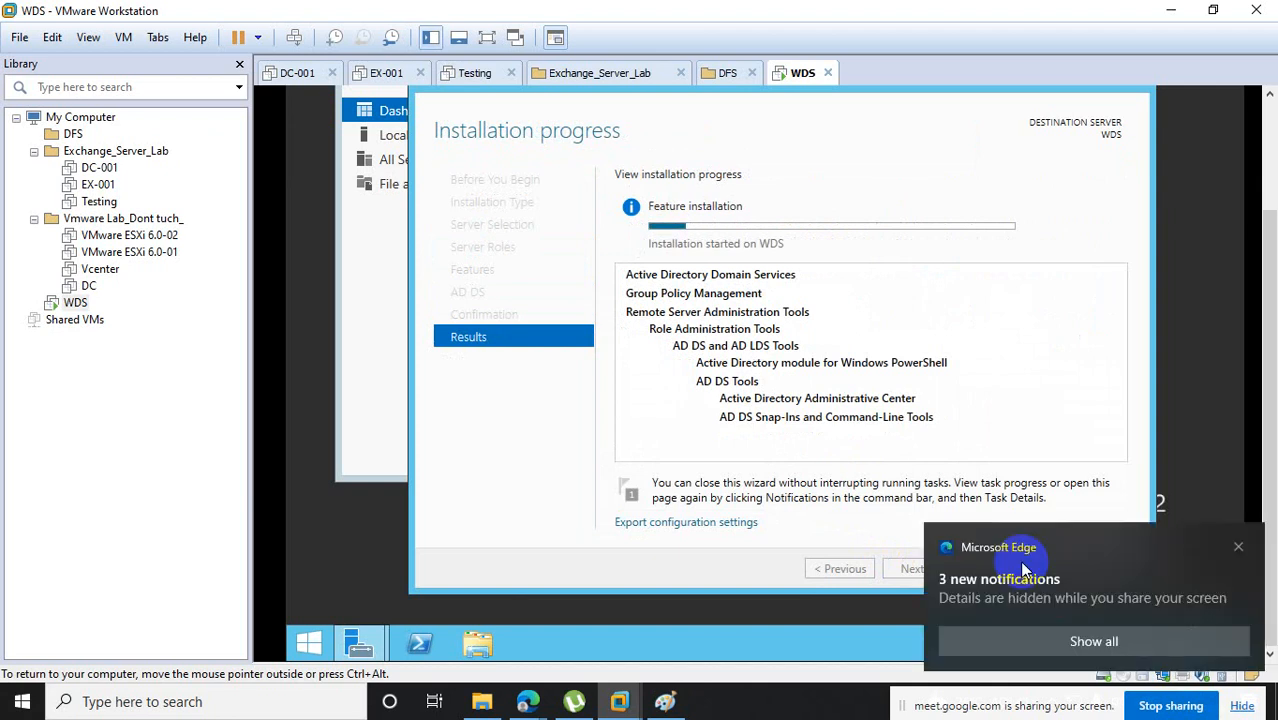
click(1238, 547)
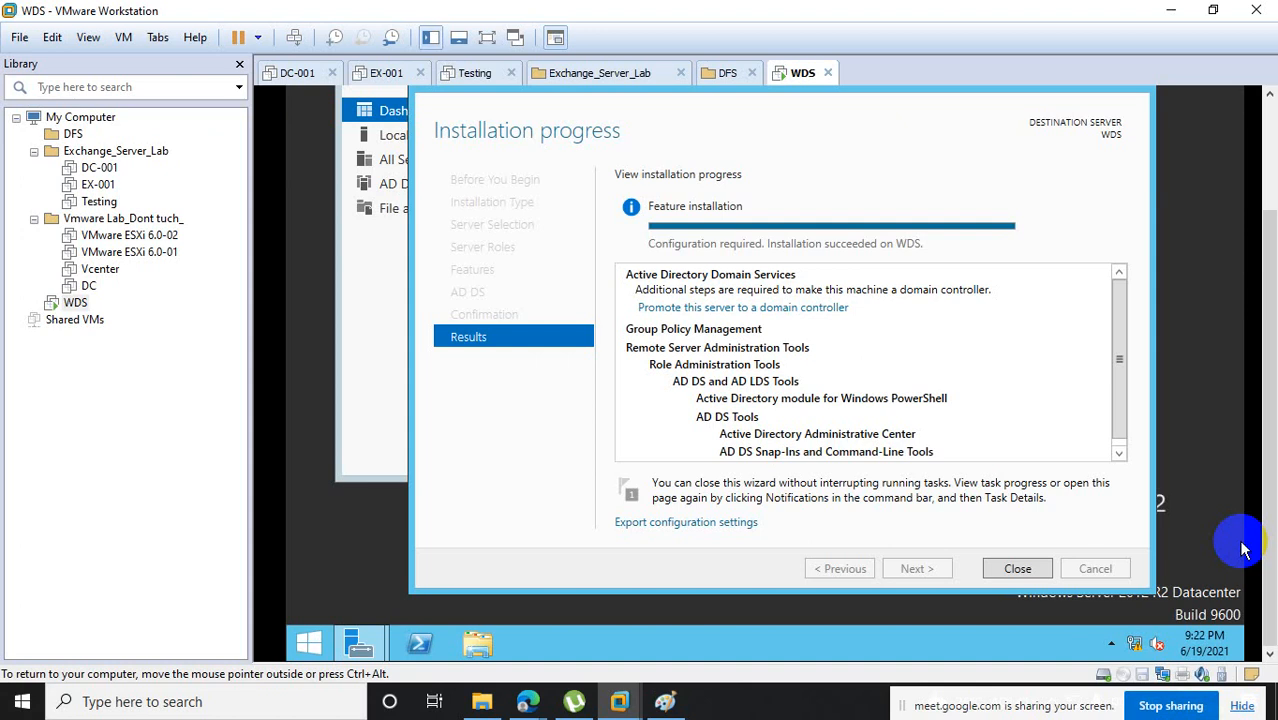
Start promoting the server to a domain controller in a new forest with the root domain name BT.com.
click(718, 307)
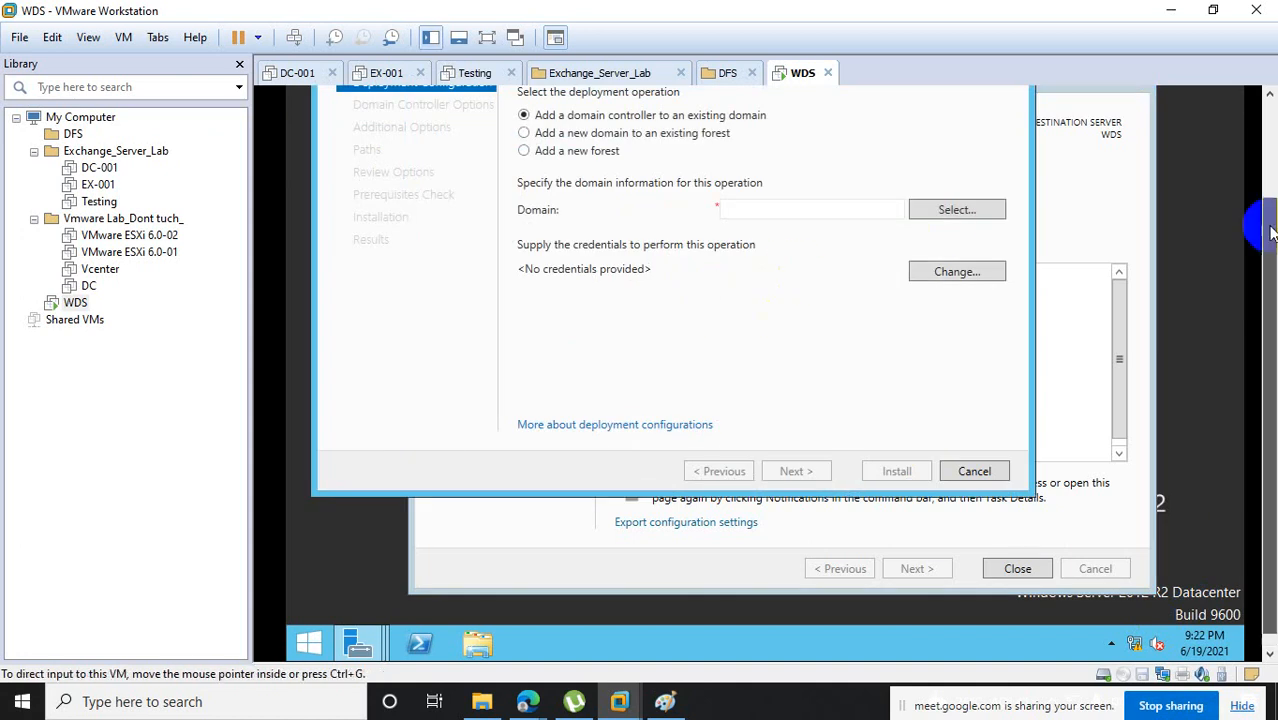
scroll(1270, 232, up, 2)
click(586, 228)
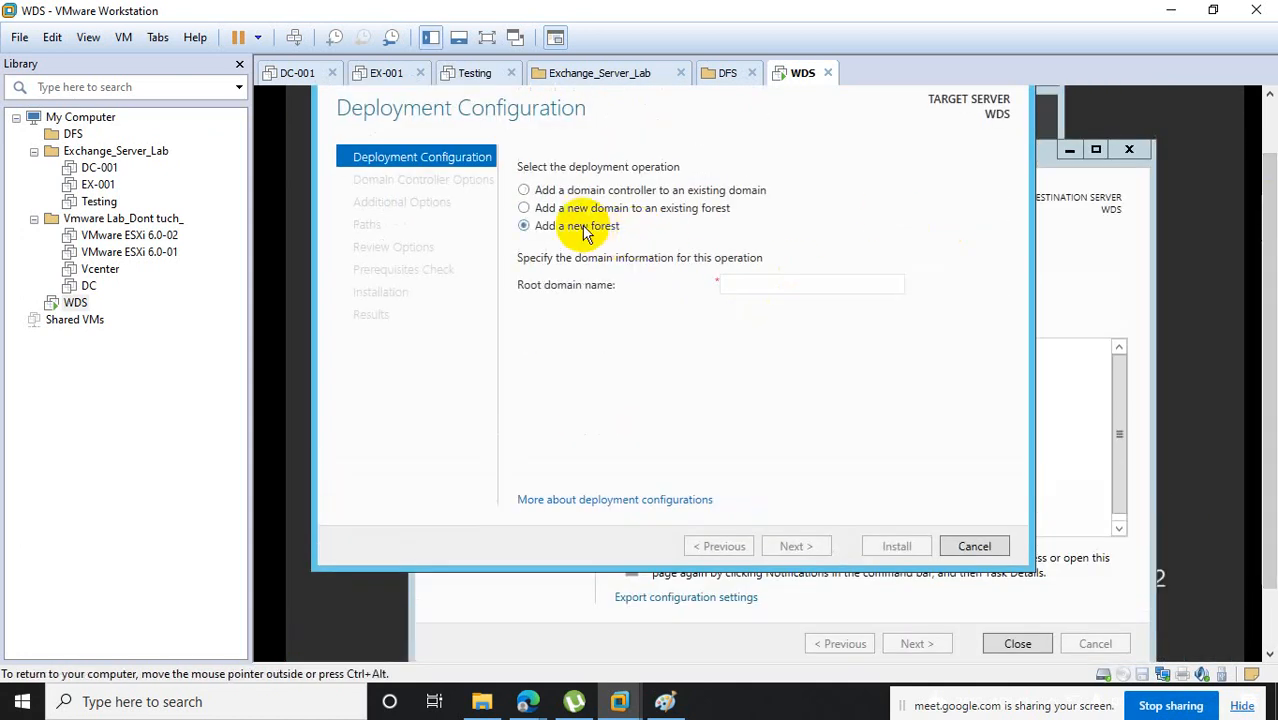
click(749, 279)
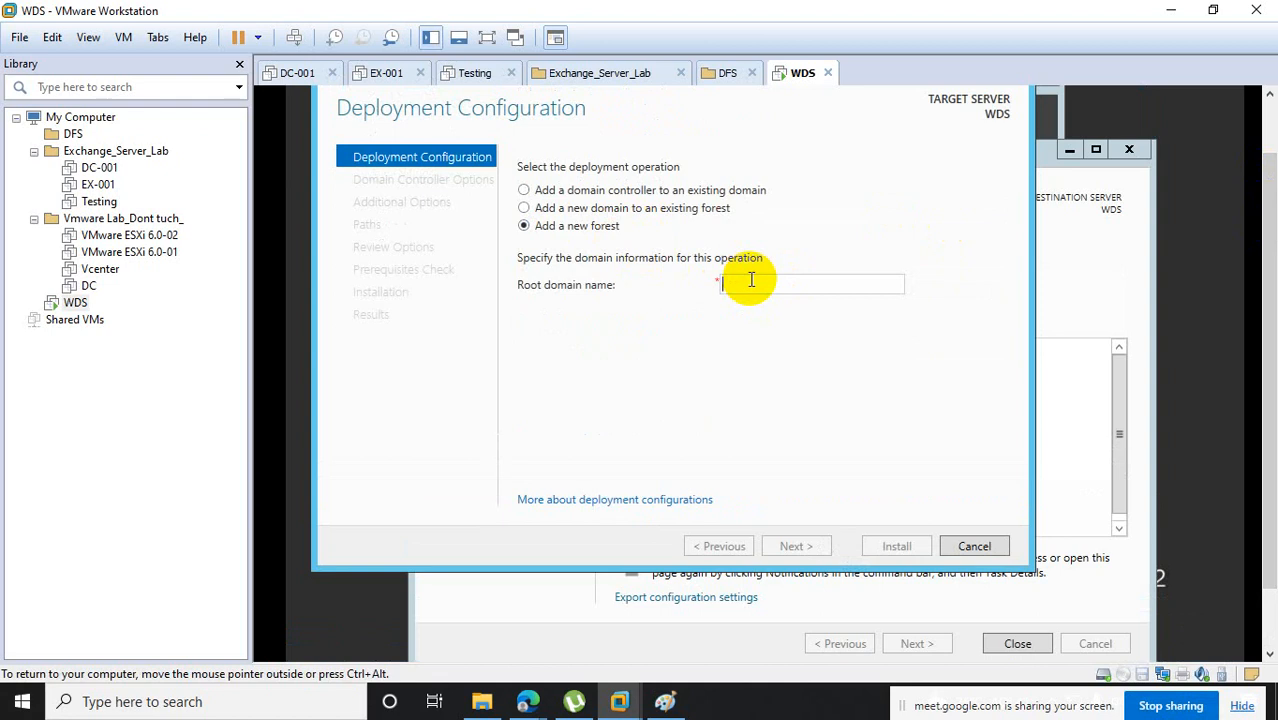
text(BD)
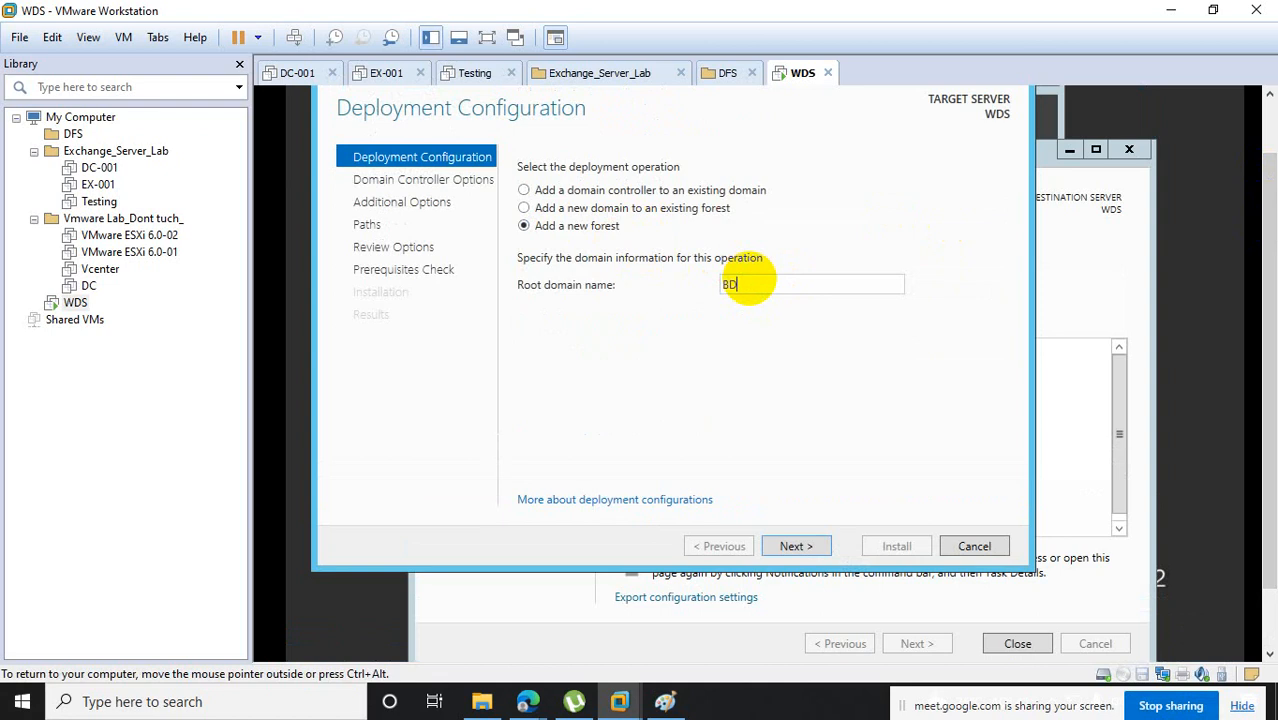
key(BackSpace)
text(T.com)
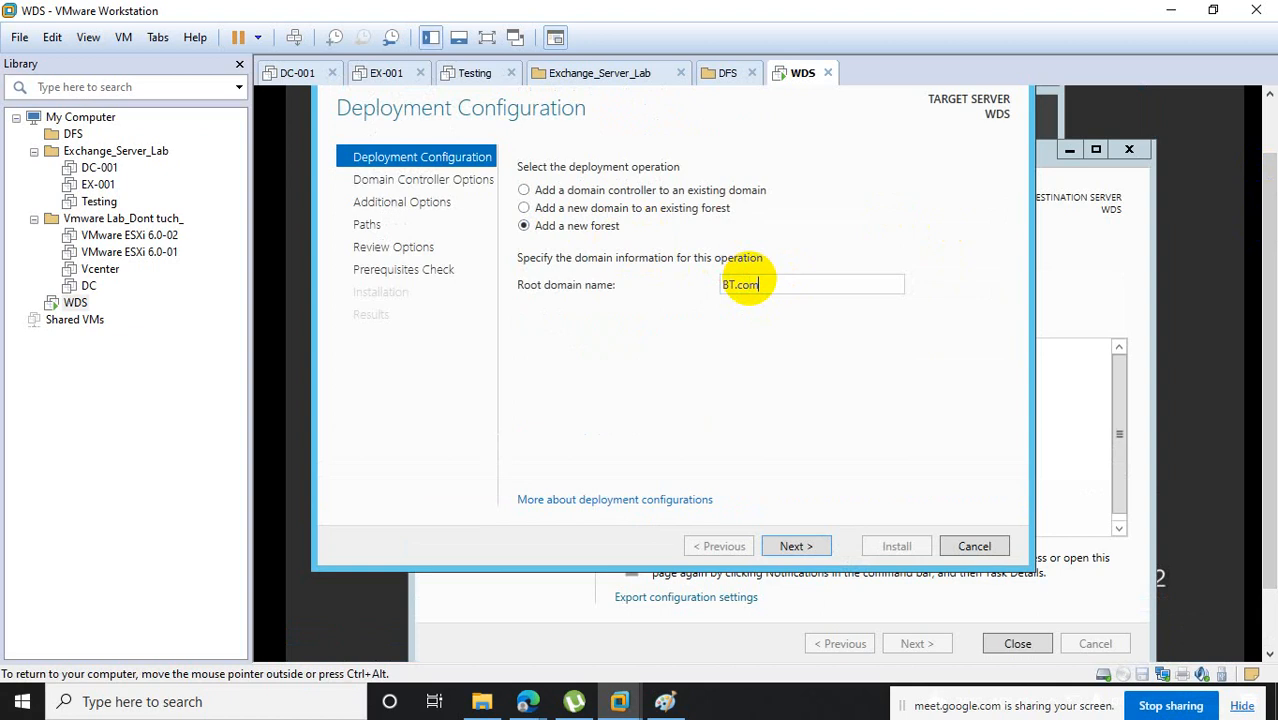
click(801, 544)
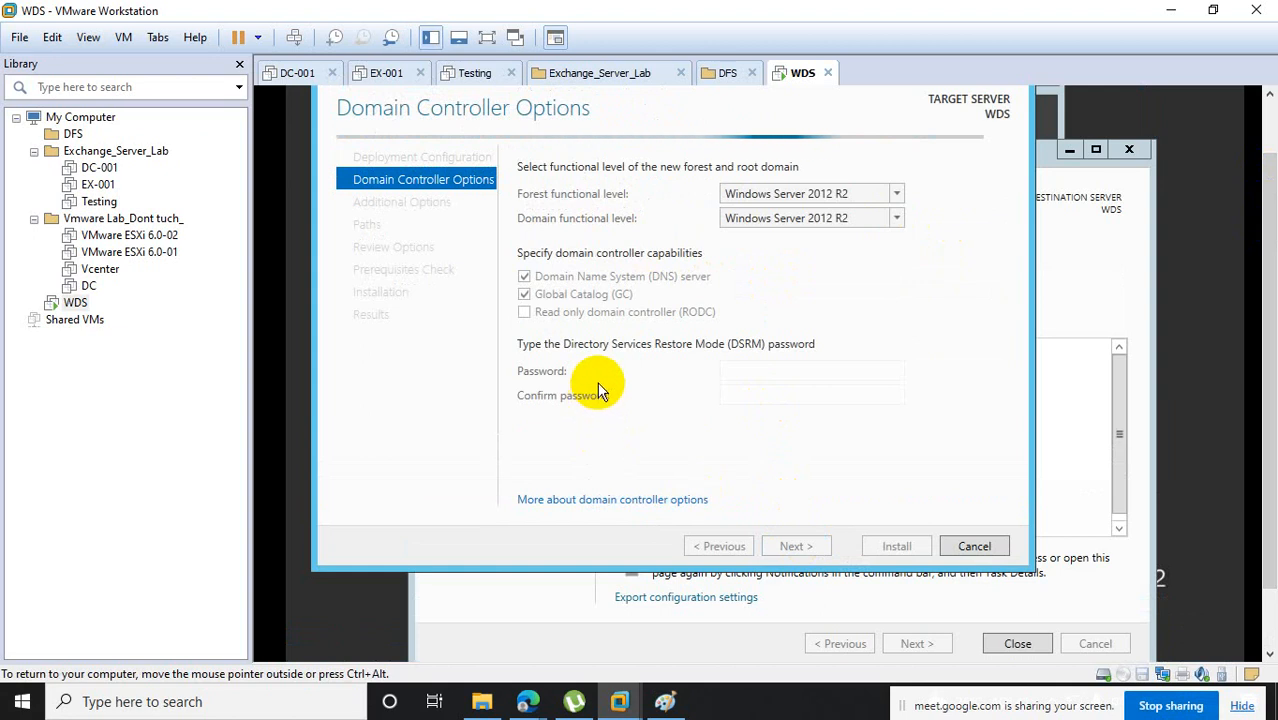
Enter and confirm the DSRM password, keeping the Windows Server 2012 R2 functional levels, DNS server and default DNS options.
click(743, 374)
text(****)
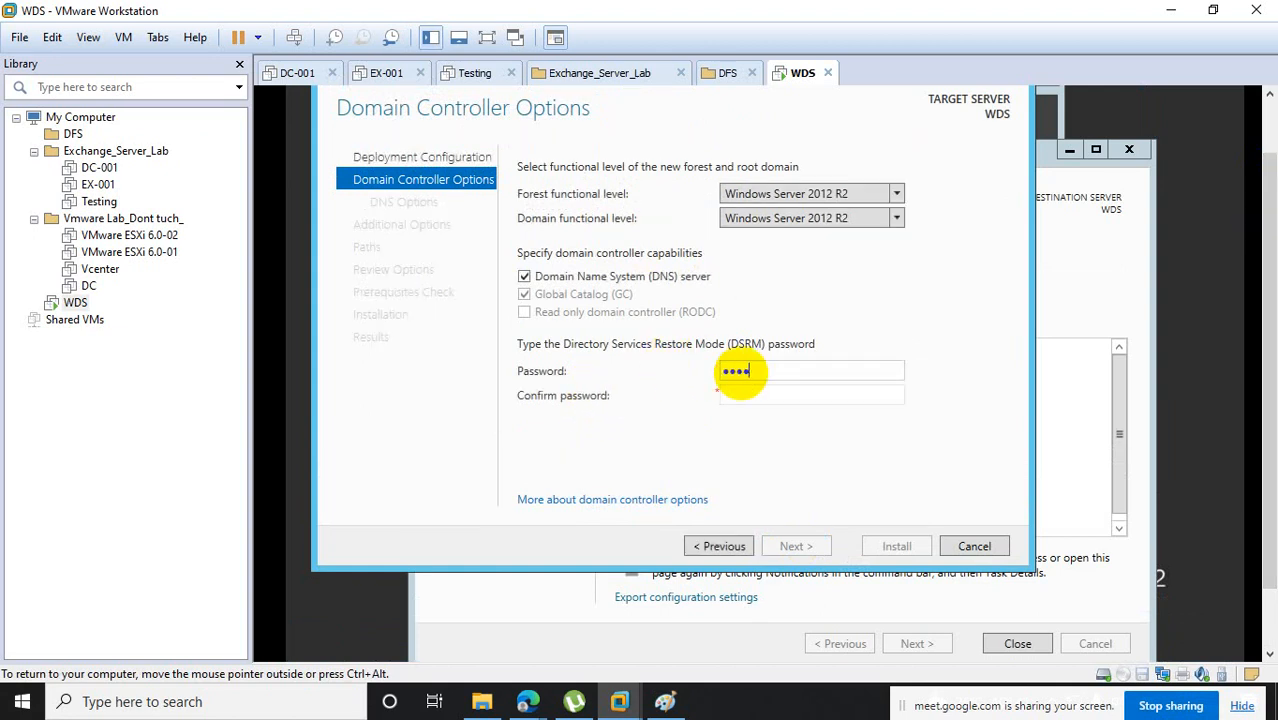
text(********)
key(Tab)
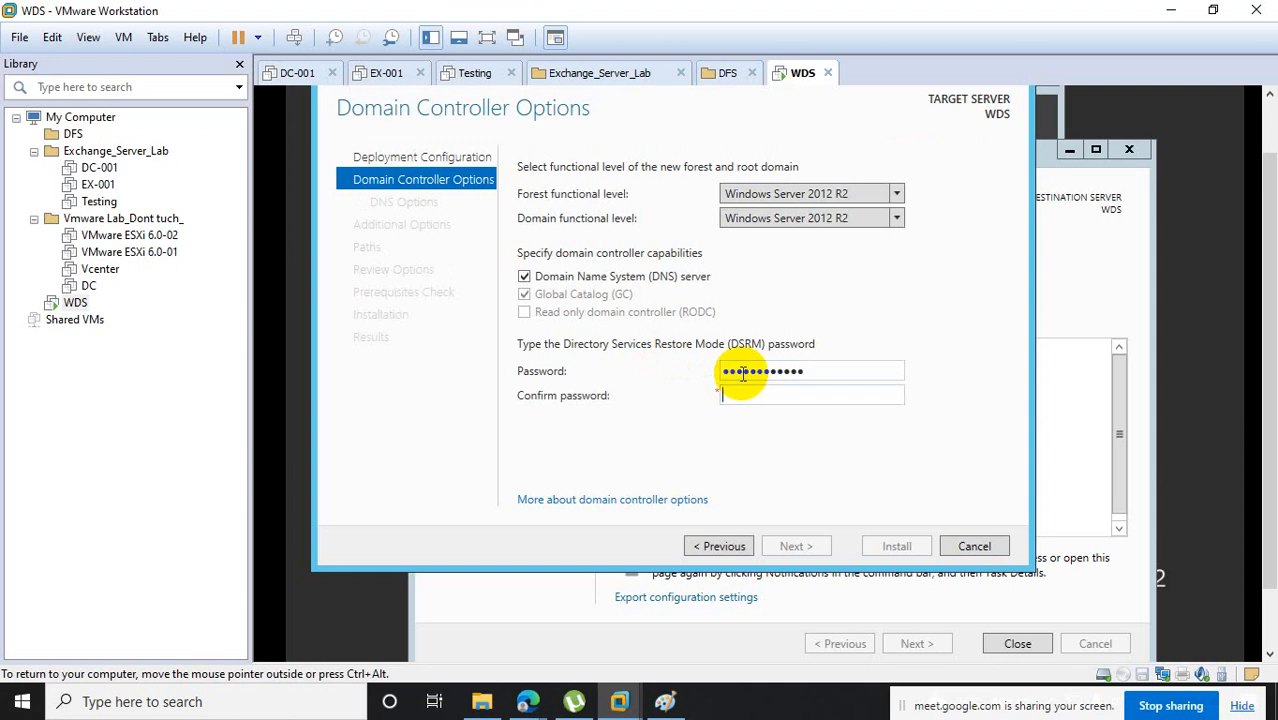
text(************)
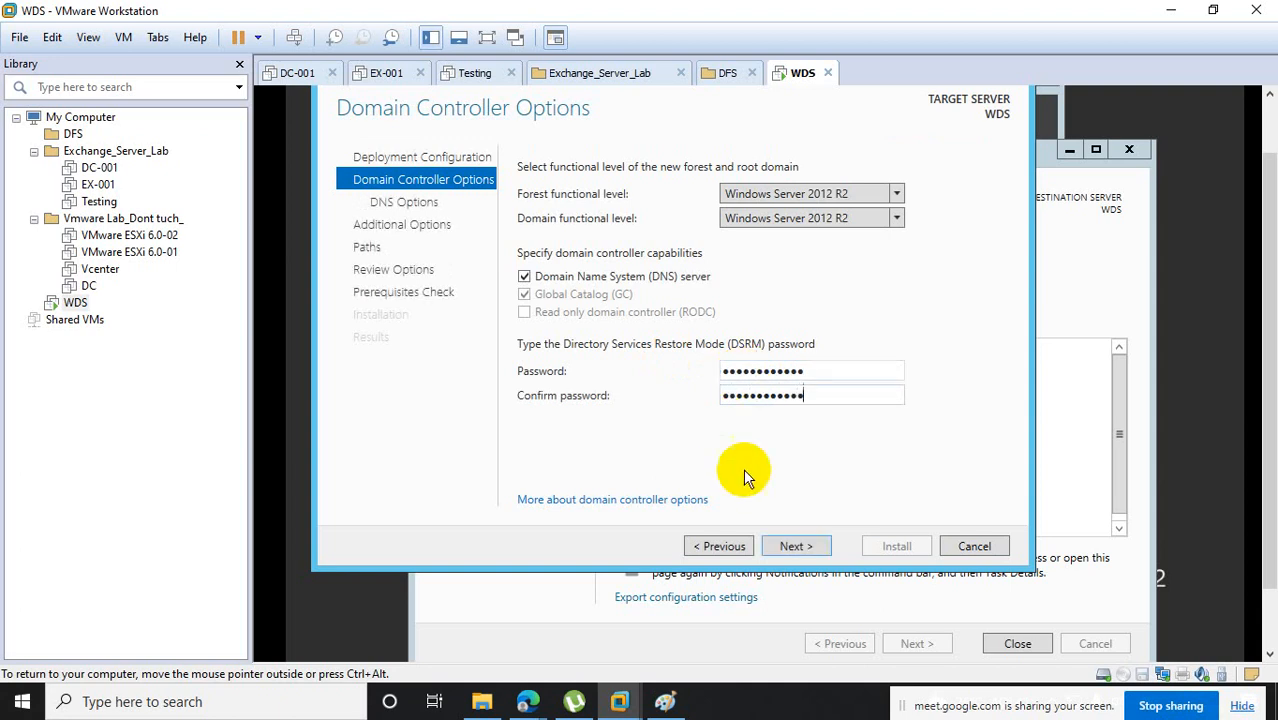
click(810, 552)
click(810, 552)
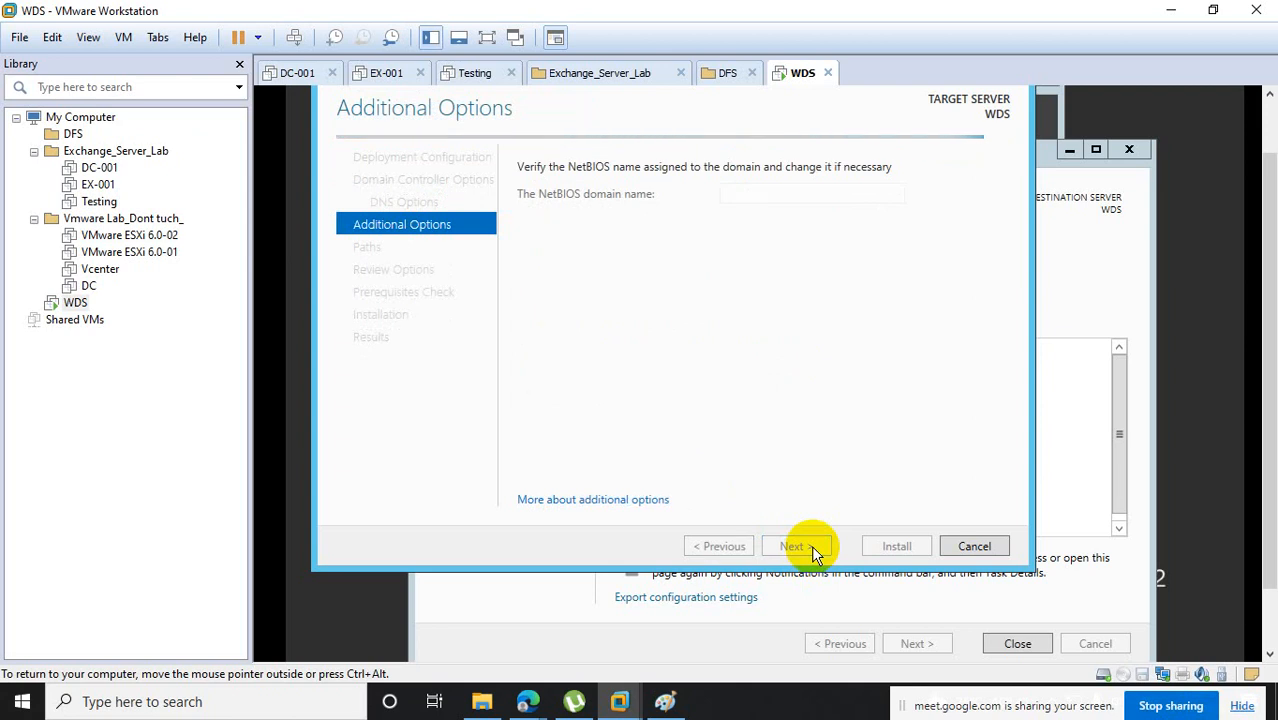
Accept the default NetBIOS name, paths and reviewed options, and run the prerequisites check.
click(813, 553)
click(813, 553)
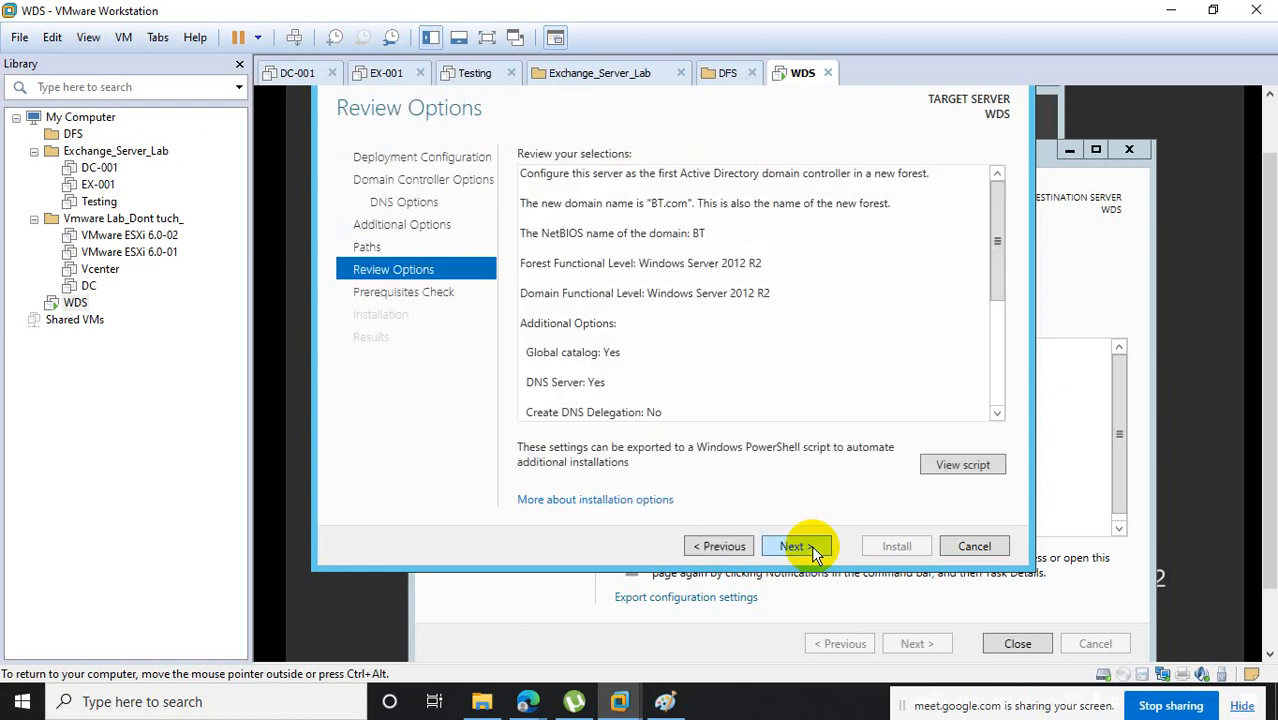
click(813, 553)
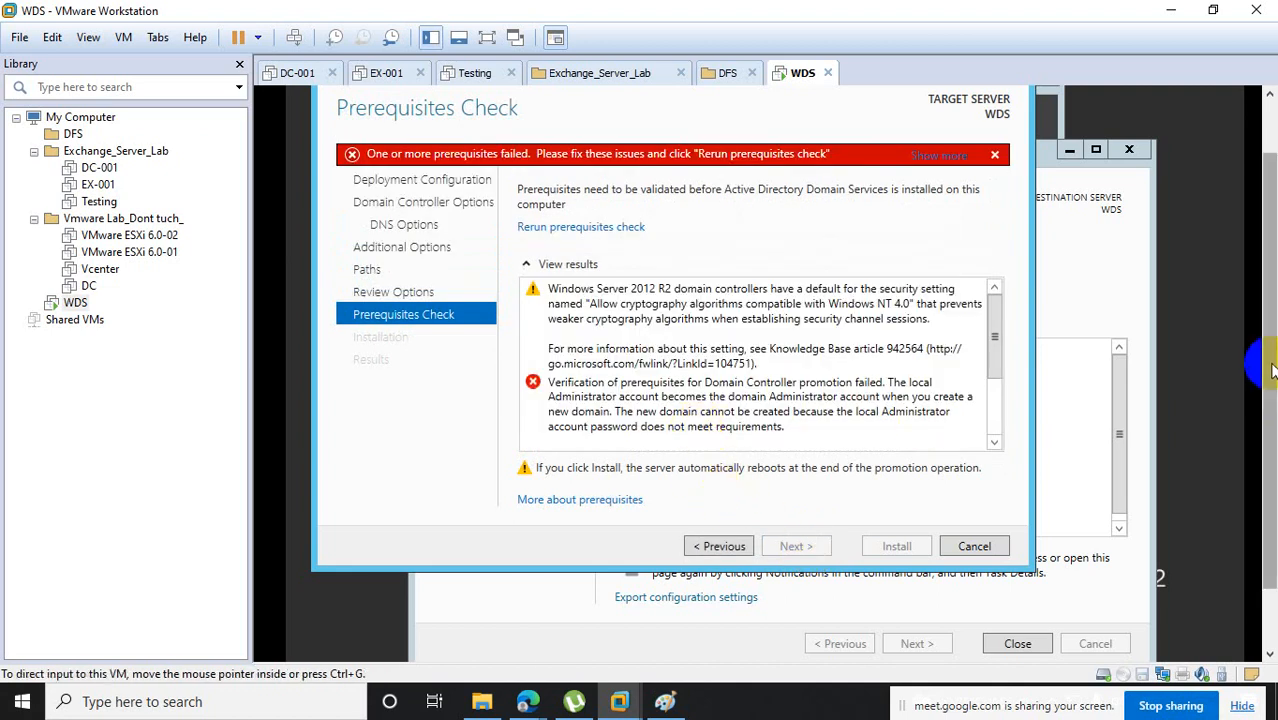
Open Computer Management with the command compmgmt.msc and list the local user accounts.
right_click(314, 643)
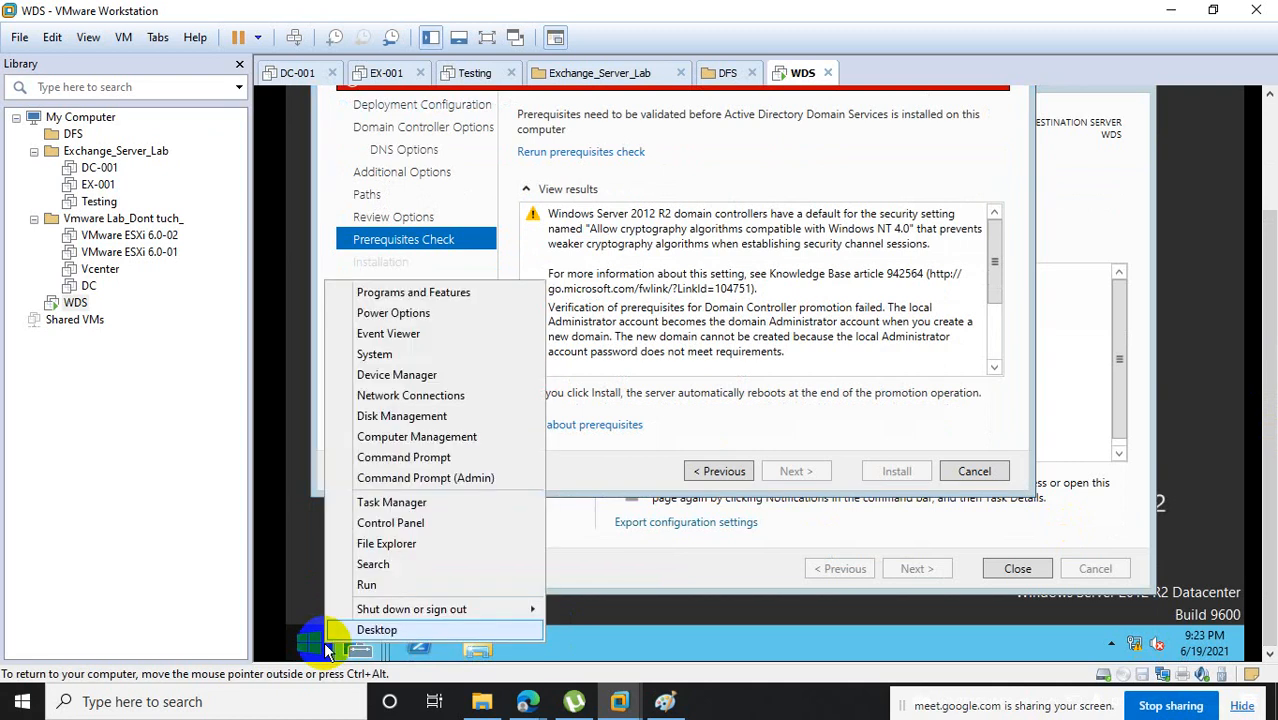
click(385, 588)
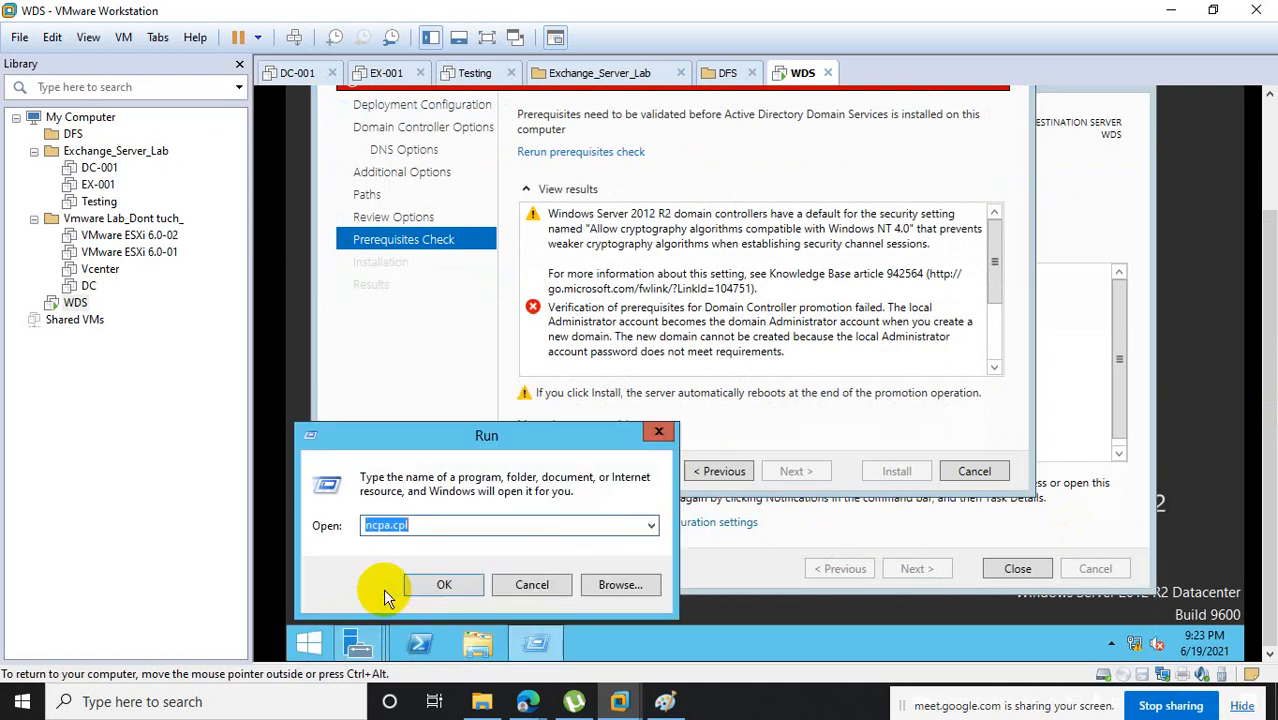
text(compmgmt.m)
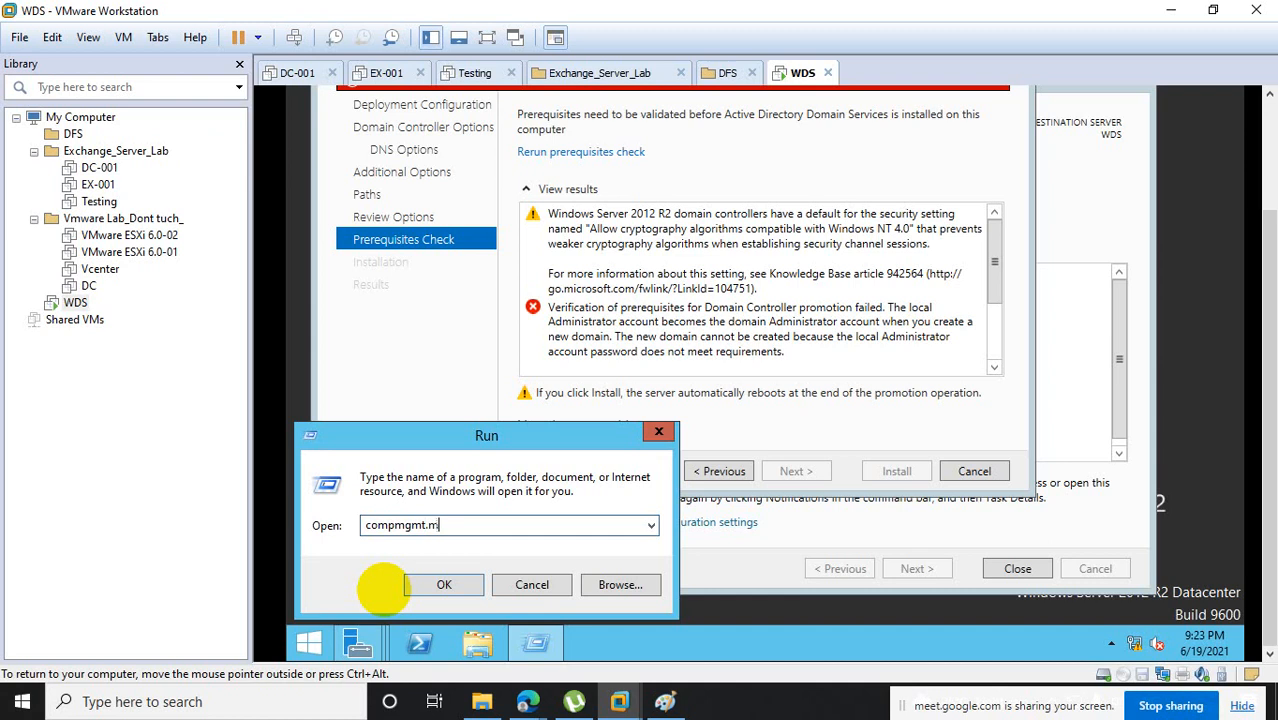
text(sc)
key(Return)
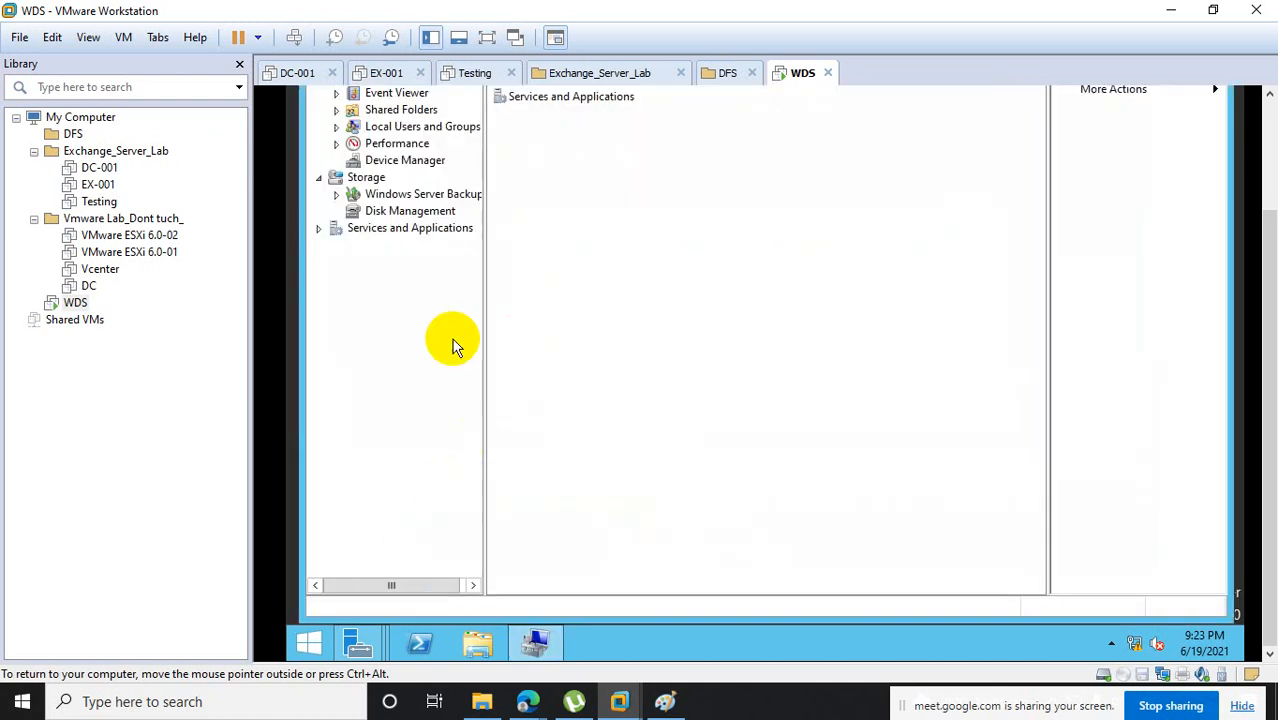
click(336, 126)
click(398, 144)
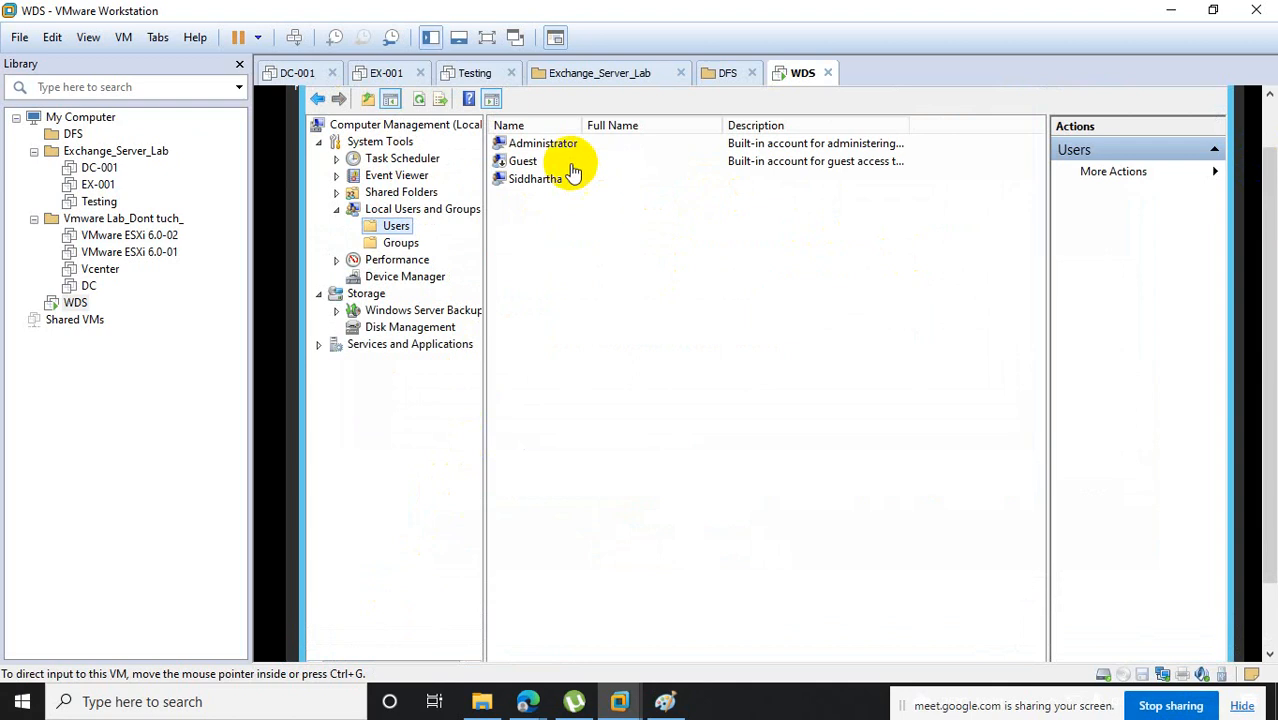
Set and confirm a new password for the local Administrator account.
click(562, 143)
right_click(562, 143)
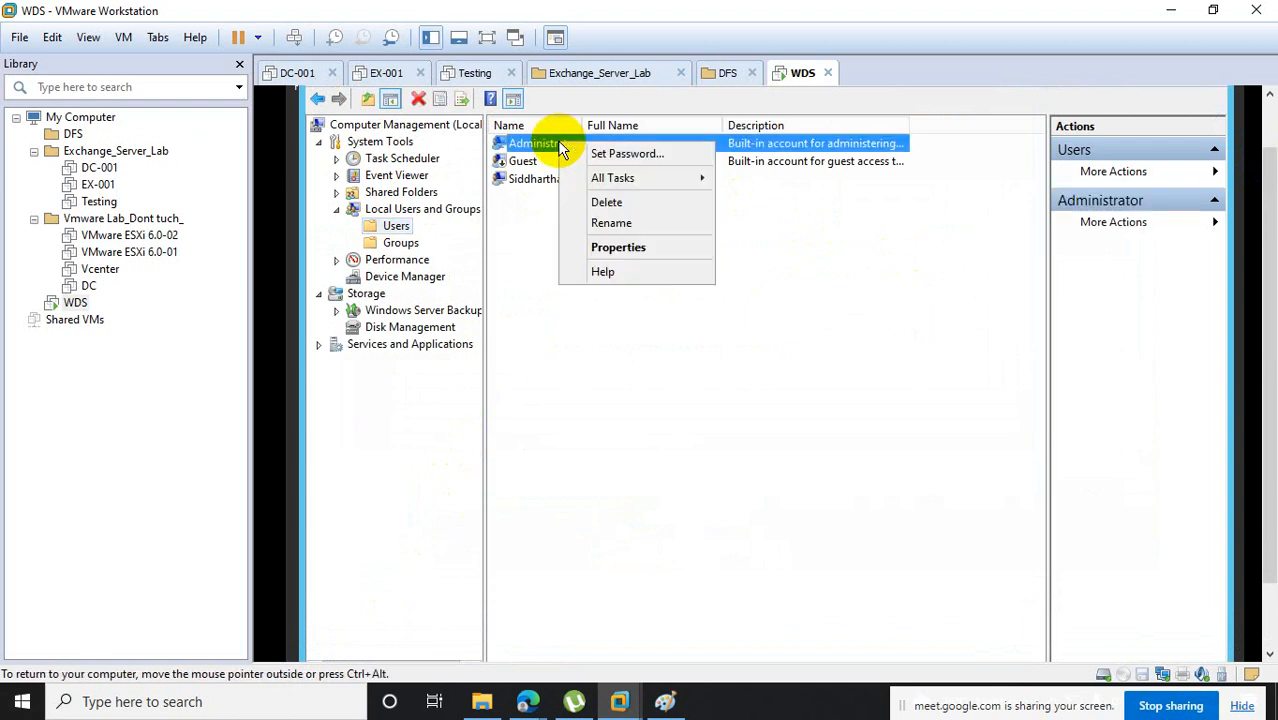
click(620, 153)
click(692, 471)
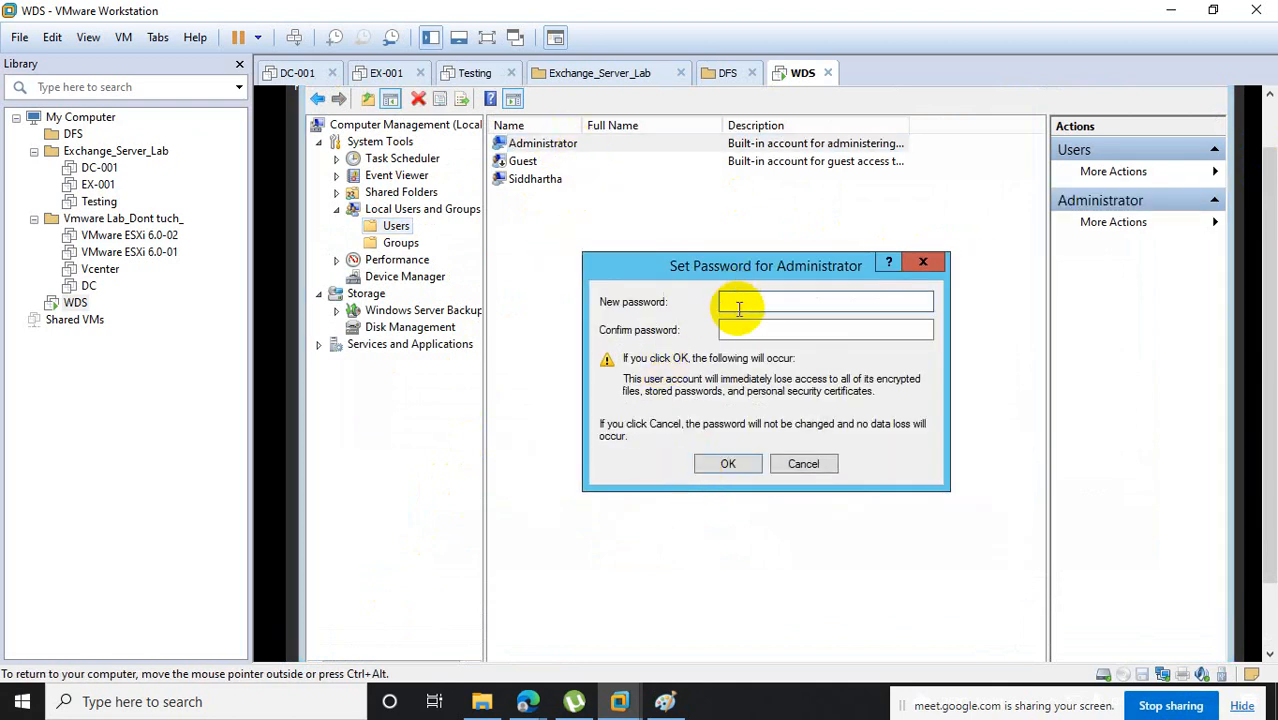
text(••••••••••••)
key(Tab)
text(•••••••••)
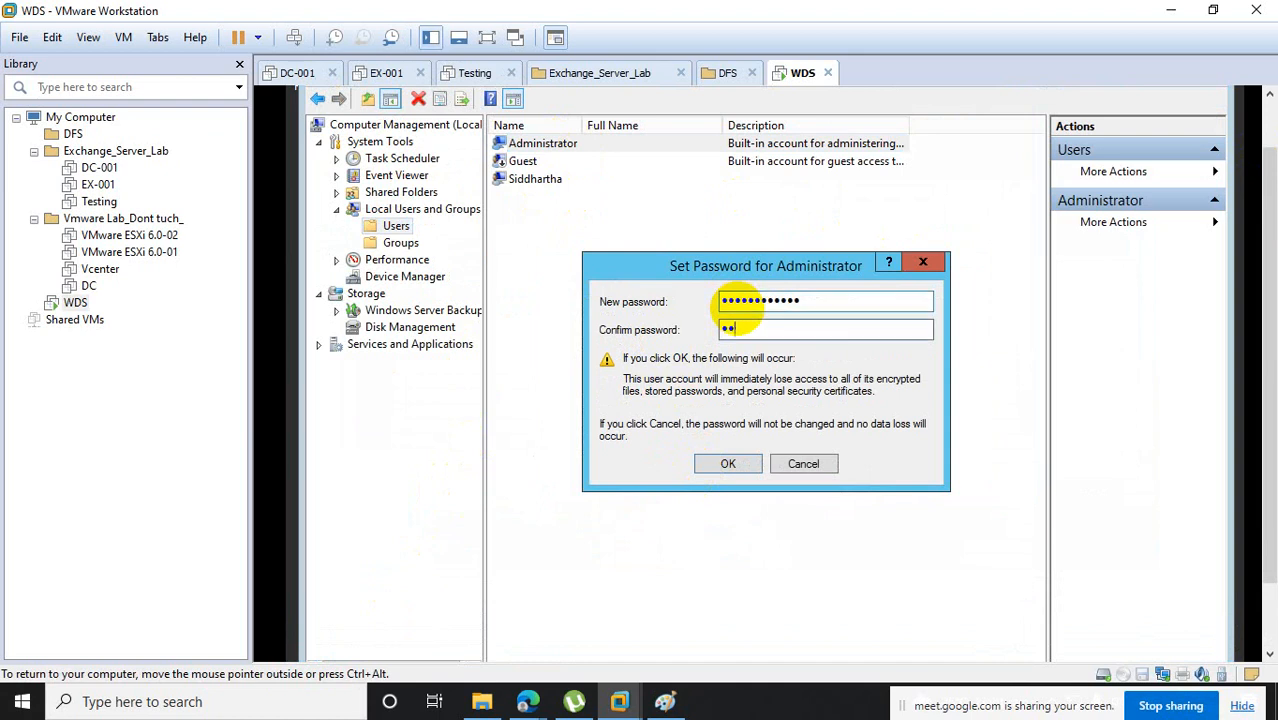
text(•••)
click(699, 464)
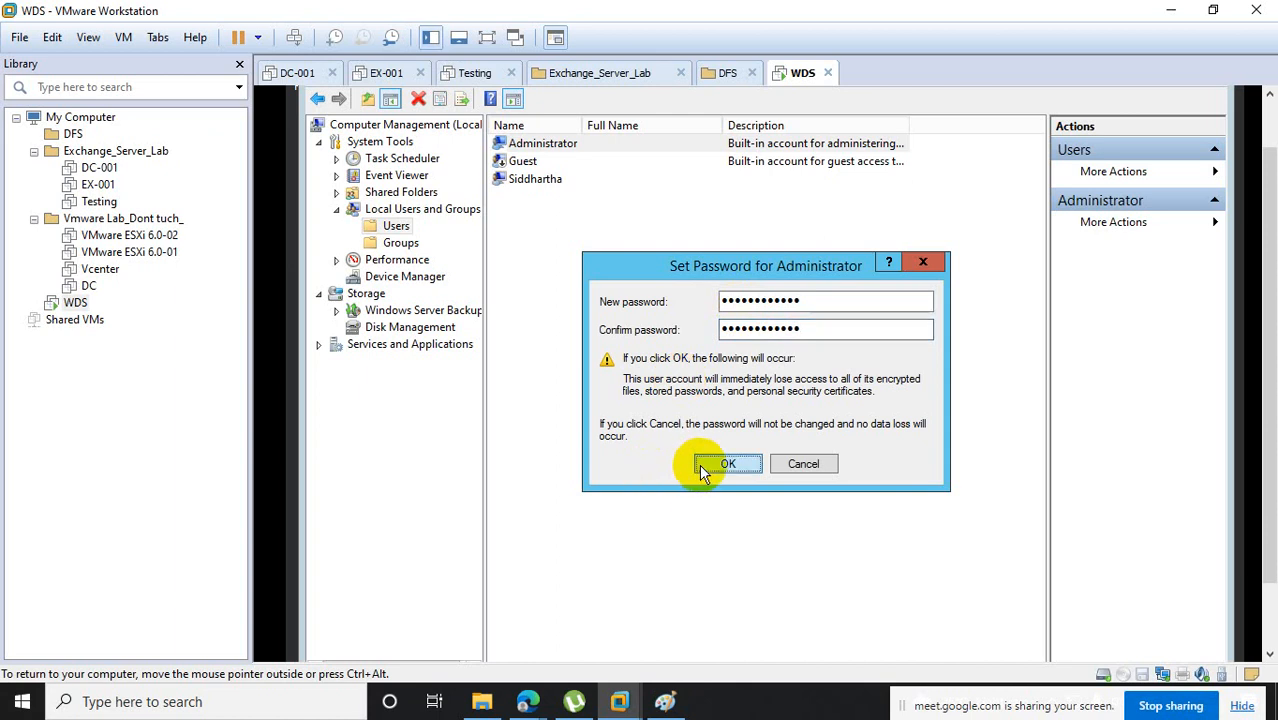
click(818, 421)
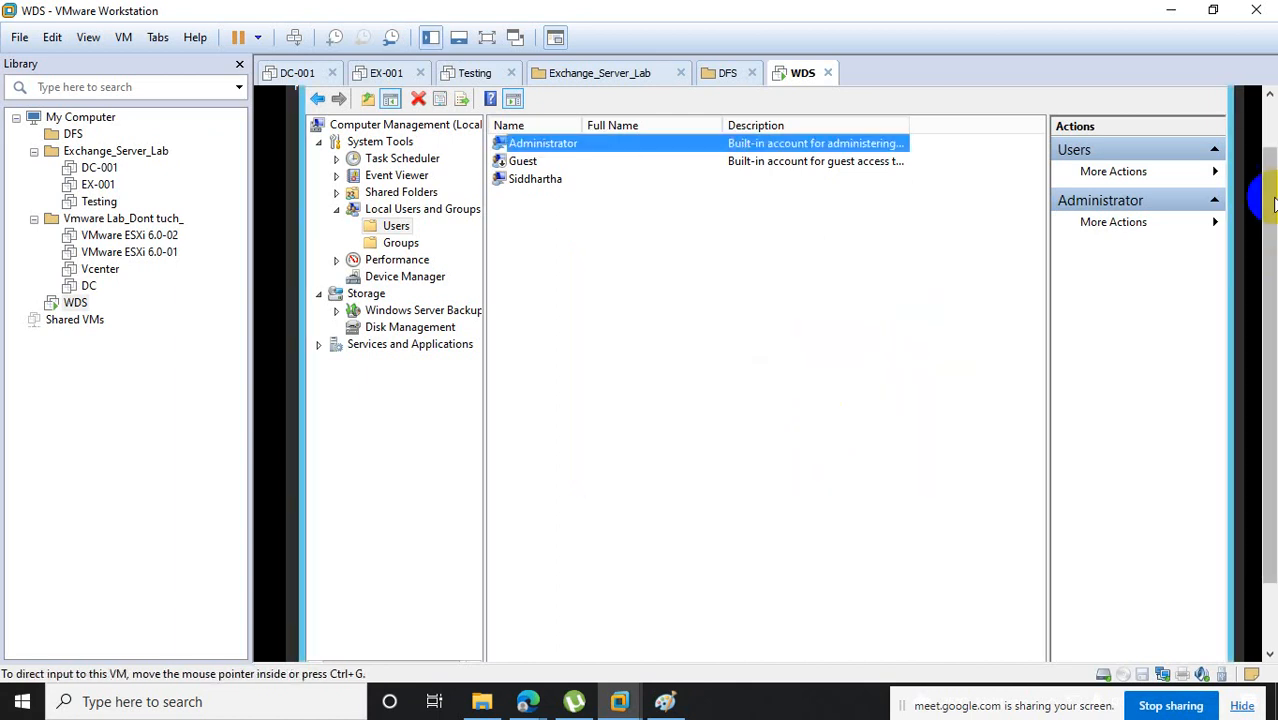
Close Computer Management, repeat the domain controller prerequisites check from the review page and install the domain controller.
click(1220, 111)
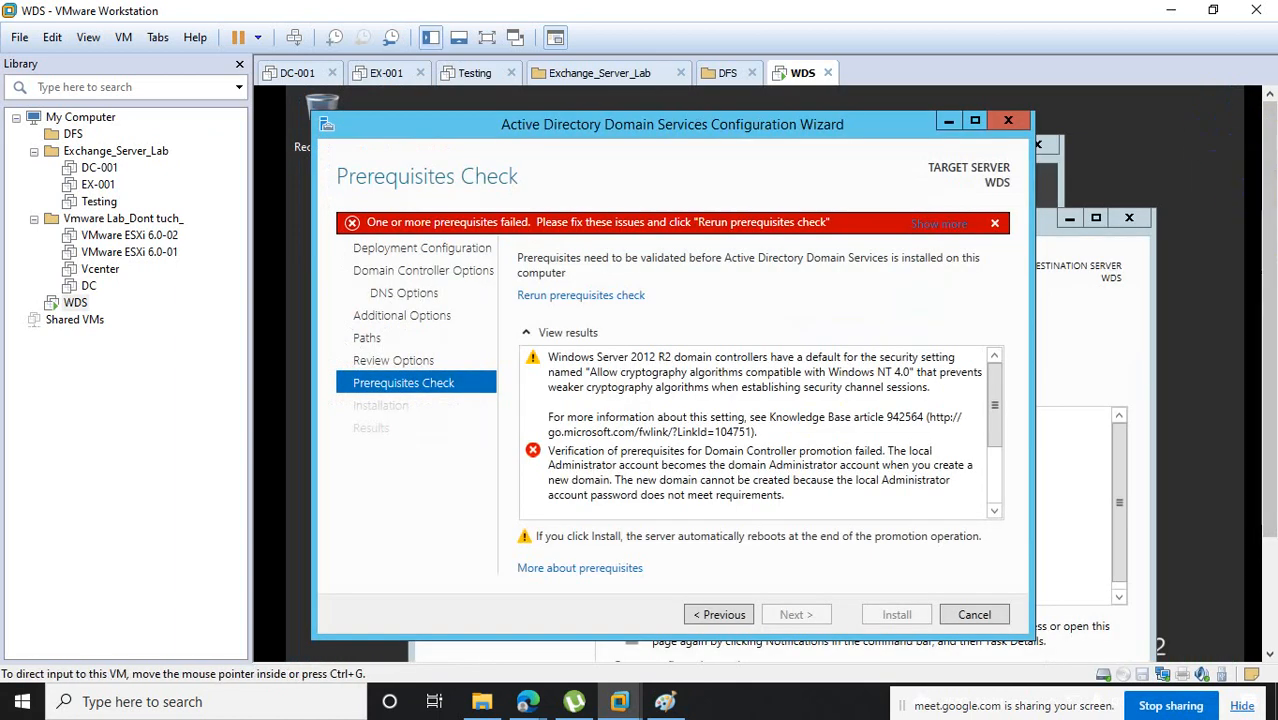
drag(1268, 240, 1266, 375)
click(740, 476)
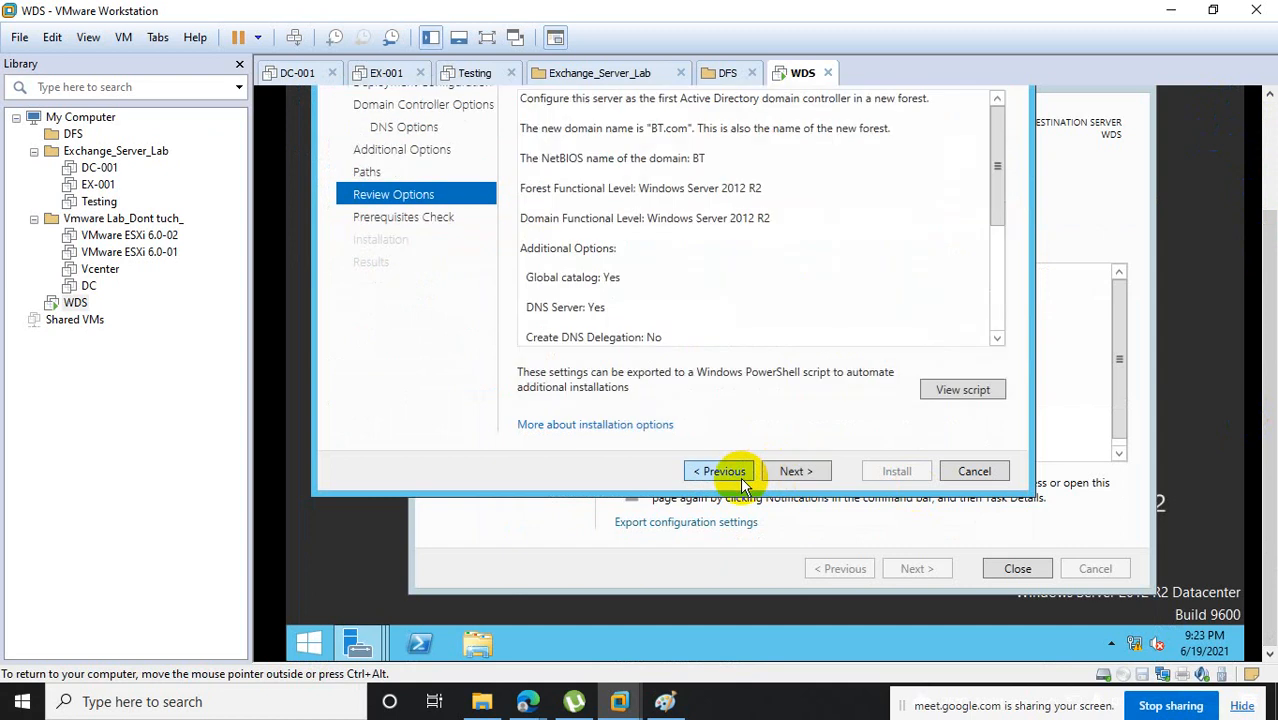
click(790, 472)
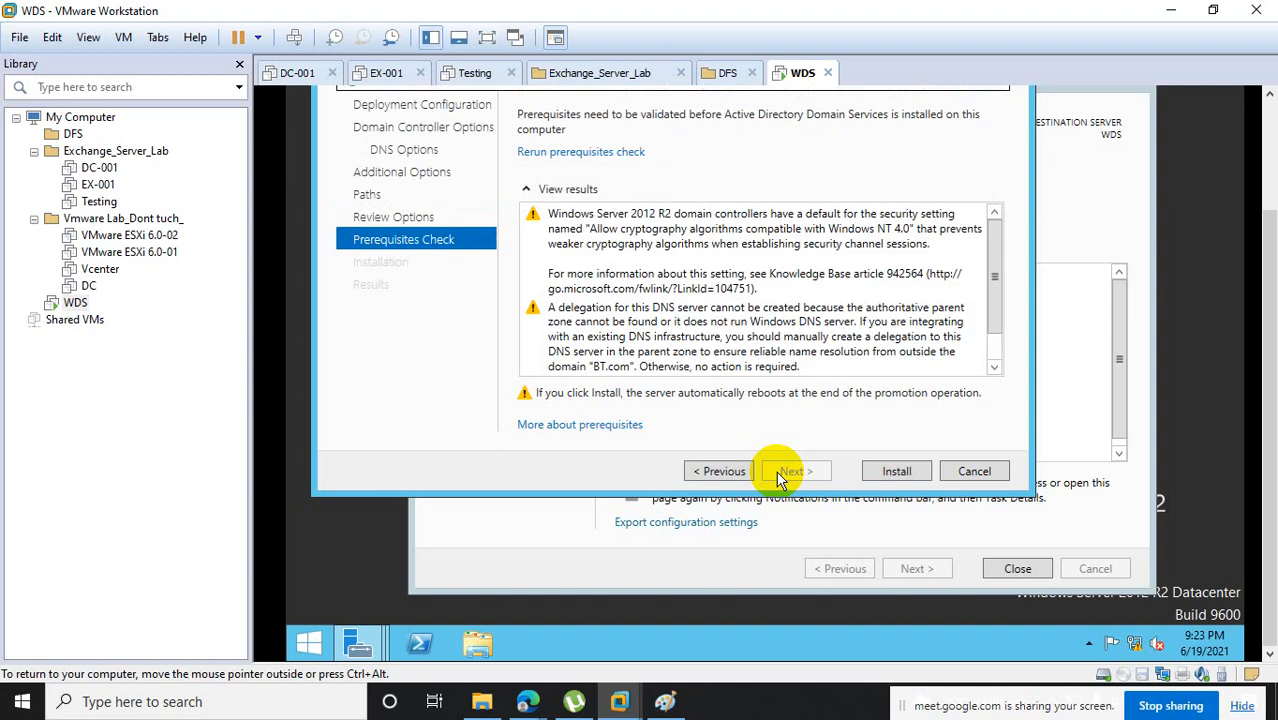
click(893, 470)
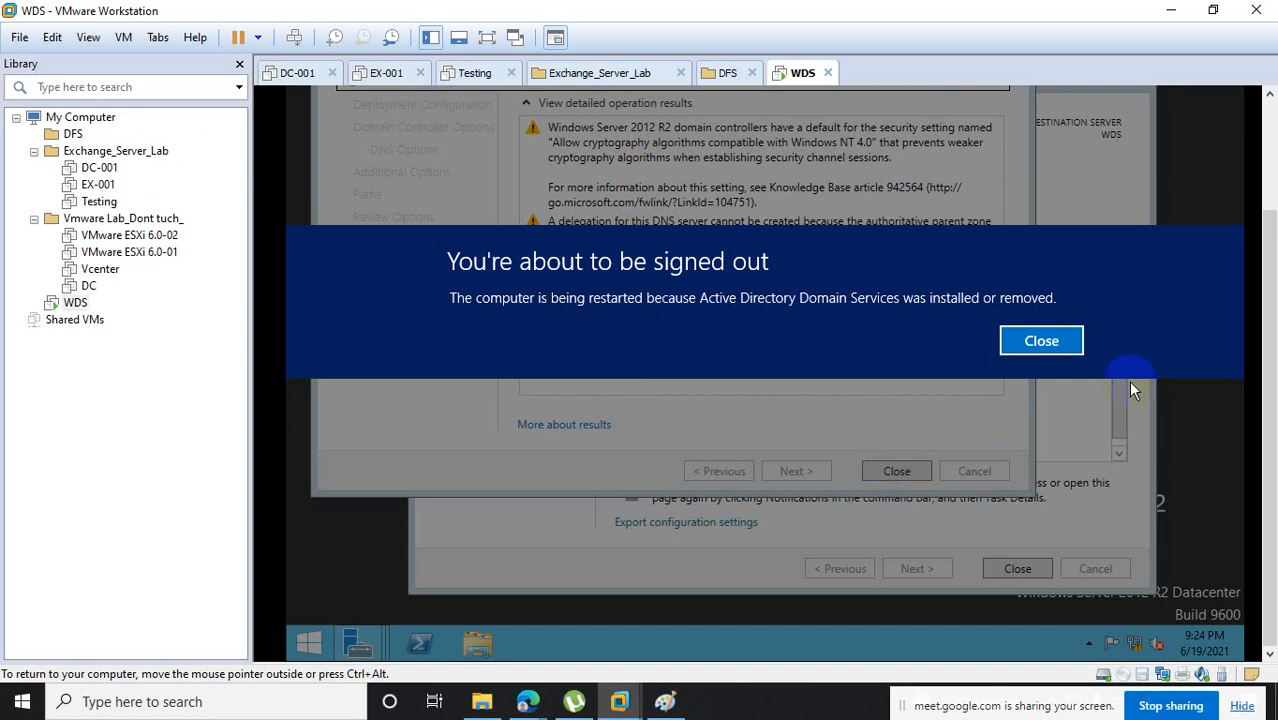
Dismiss the restart notice and the installation results, and close Server Manager once the server has restarted.
click(1044, 340)
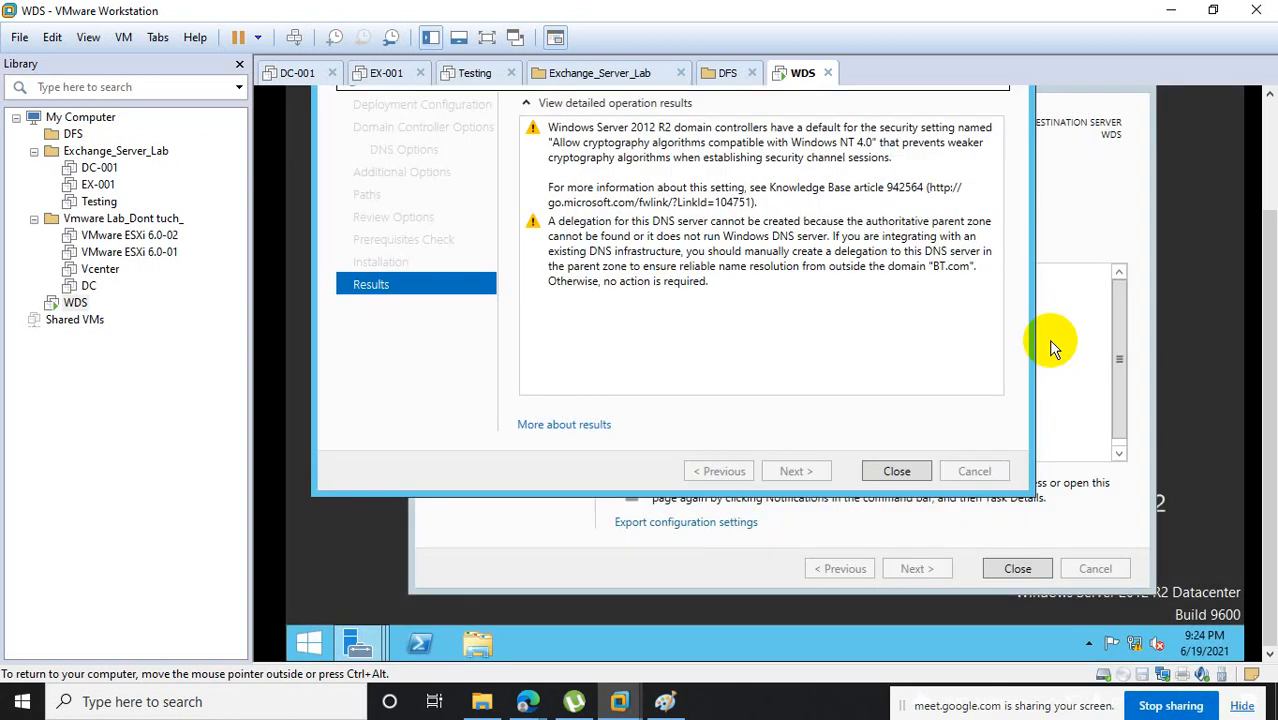
click(913, 474)
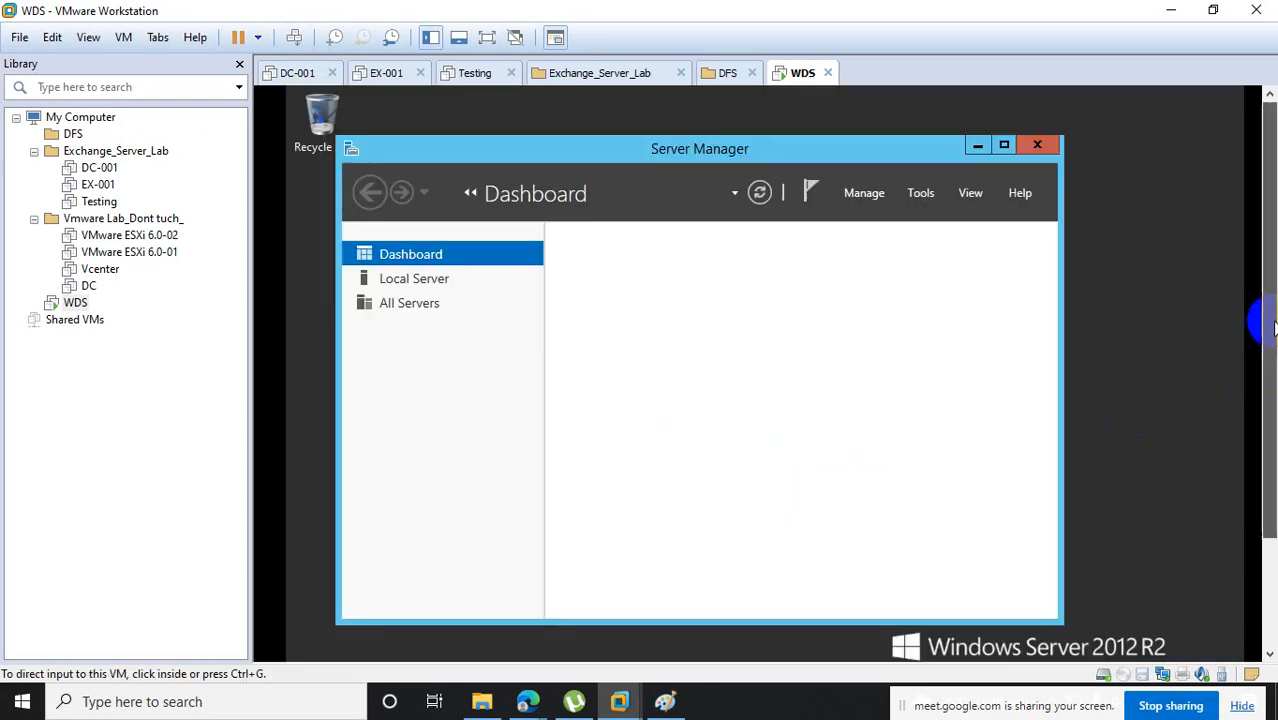
drag(1262, 345, 1262, 482)
drag(1252, 348, 1252, 200)
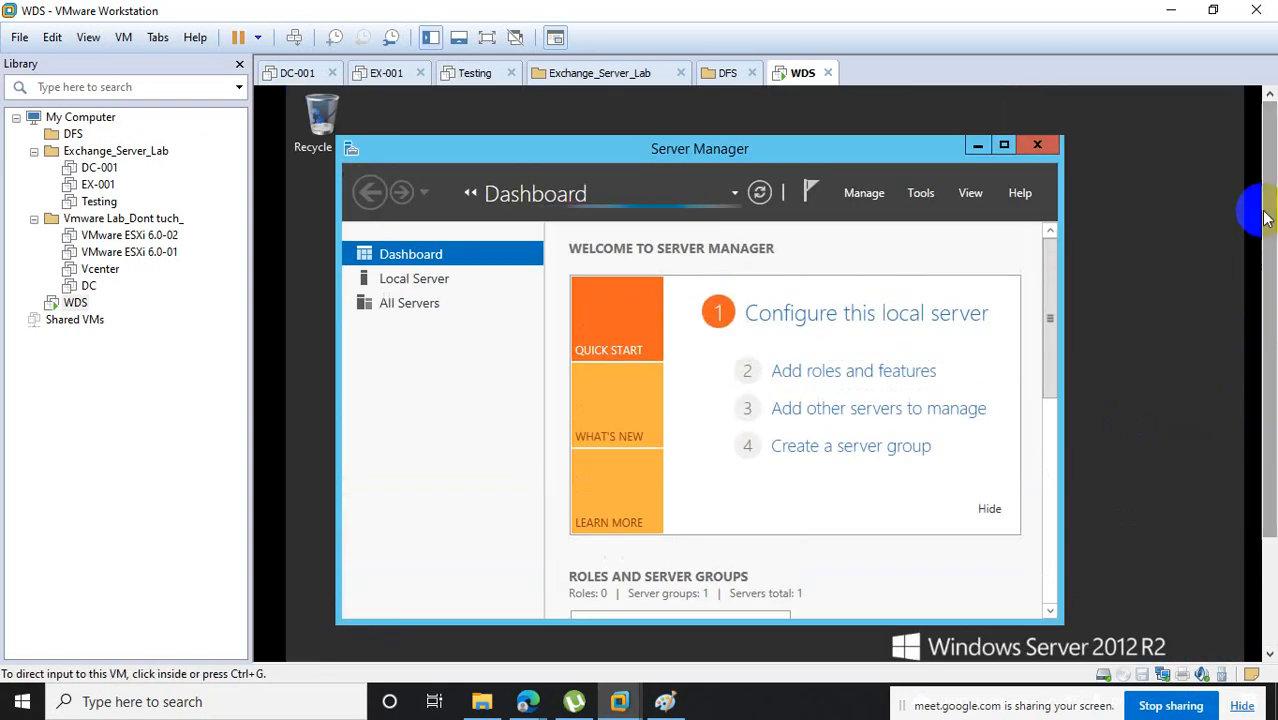
click(1037, 147)
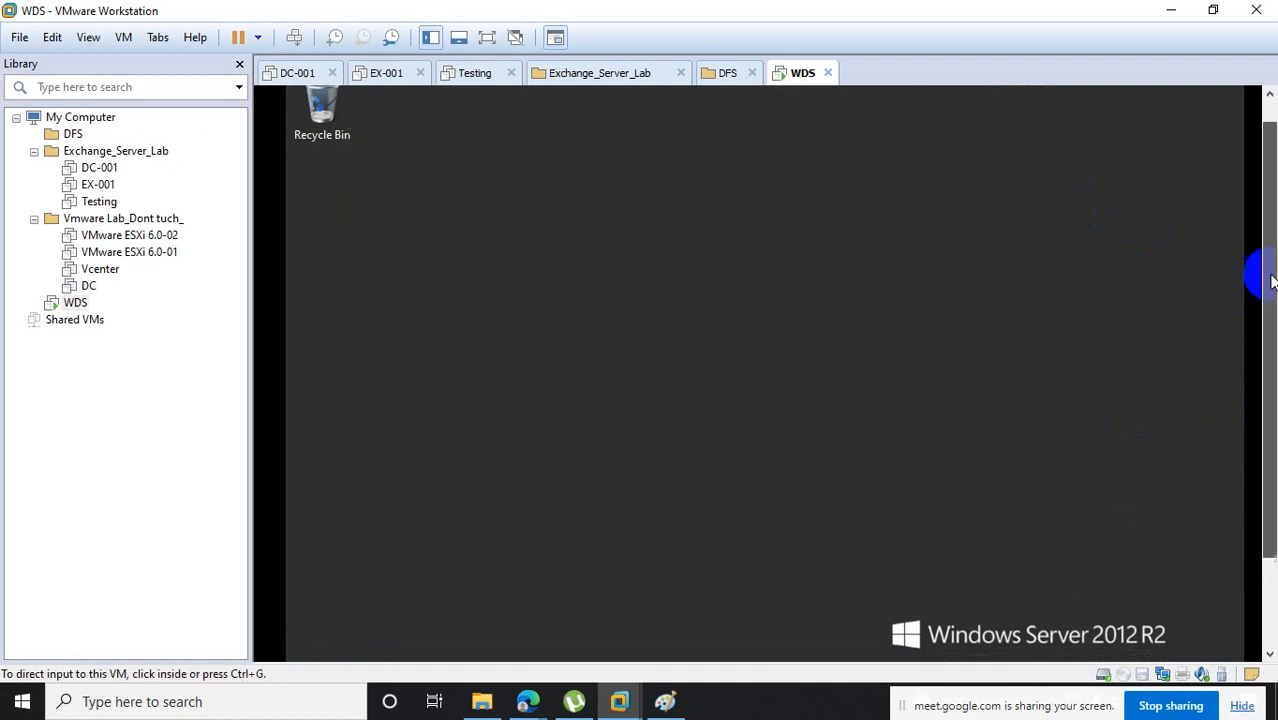
Open Active Directory Users and Computers with the command dsa.msc and show the Users container of BT.com.
drag(1258, 277, 1240, 419)
right_click(330, 652)
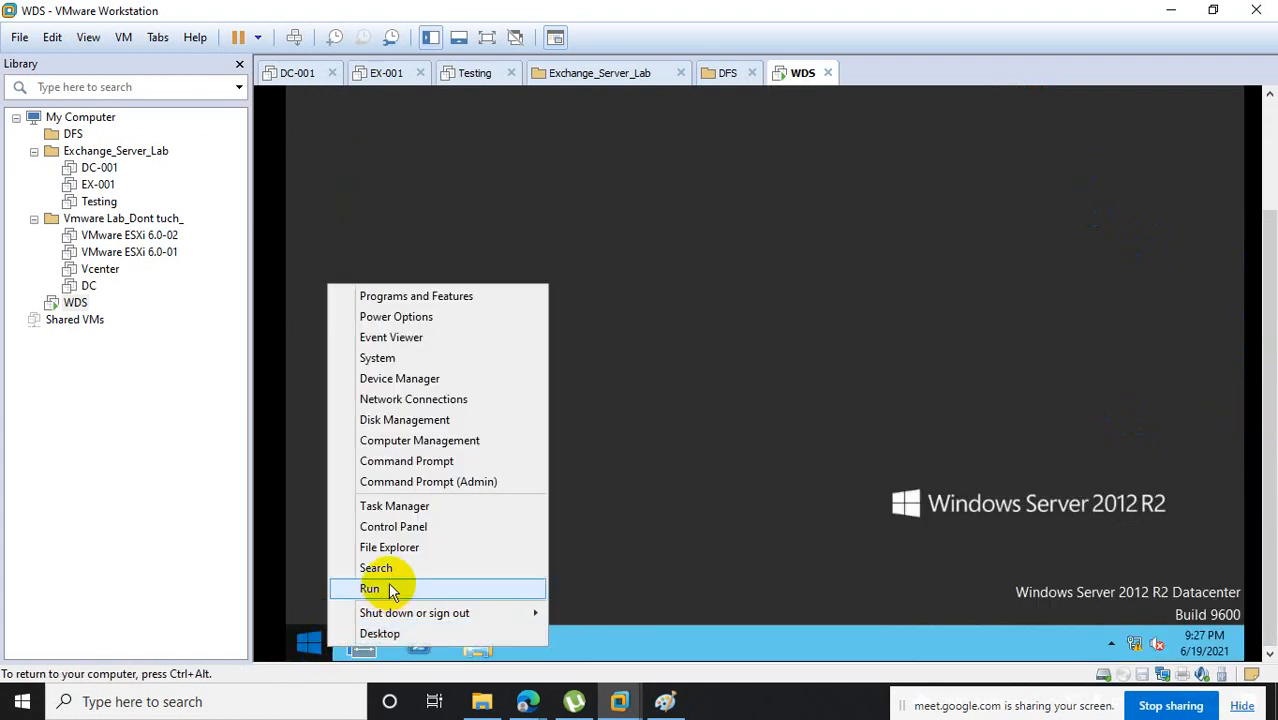
click(331, 585)
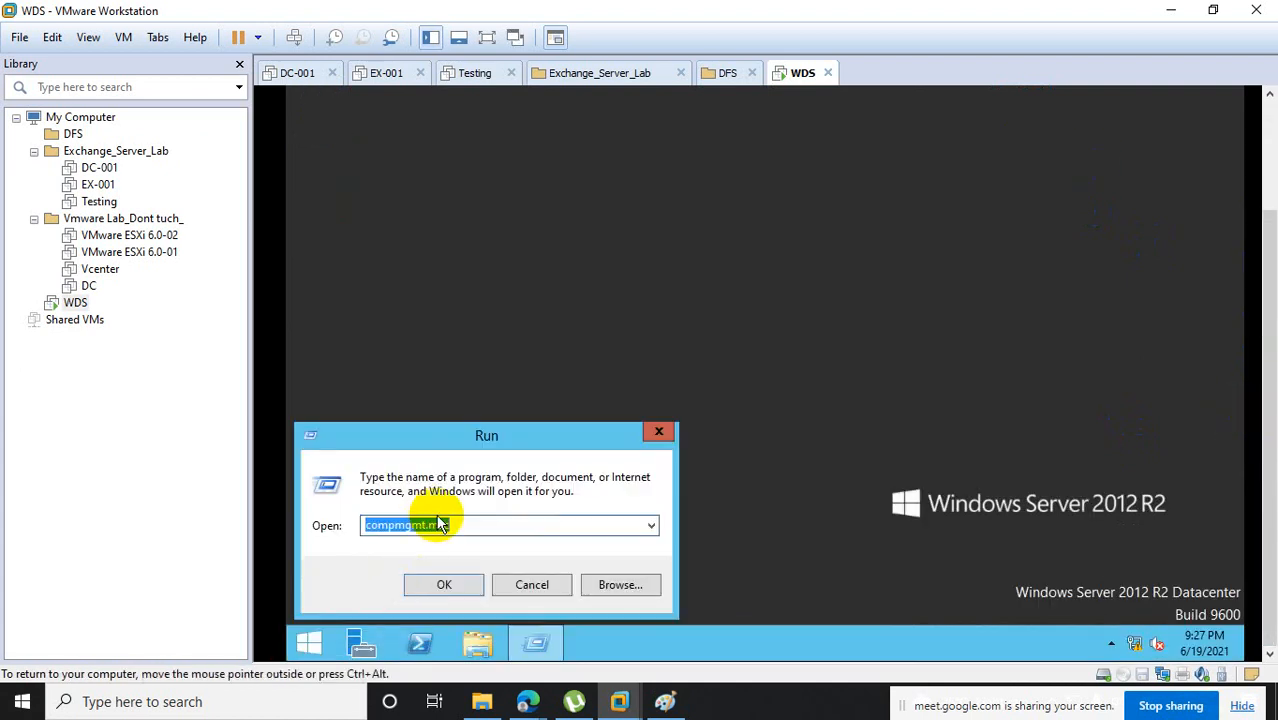
text(dsa.msc)
key(Return)
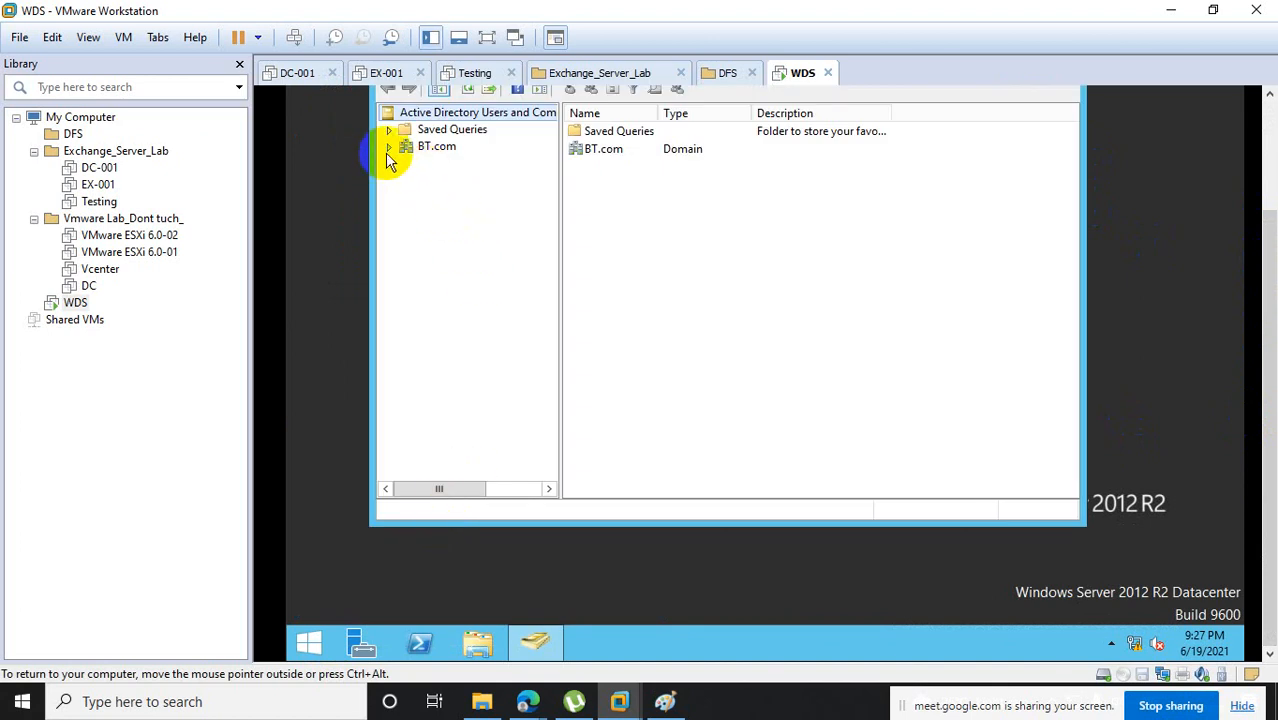
click(389, 148)
click(440, 248)
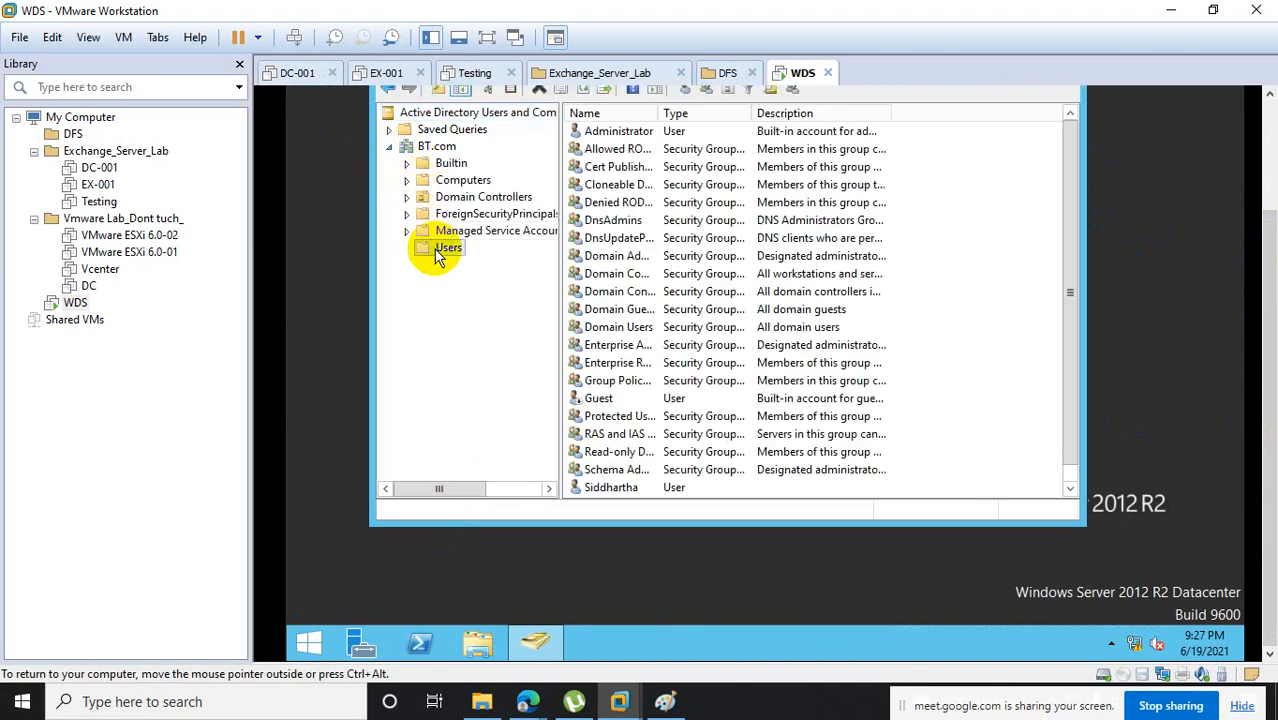
Start a new user in the Users container with first name WDS and logon name wds in BT.com.
right_click(436, 250)
mouse_move(505, 302)
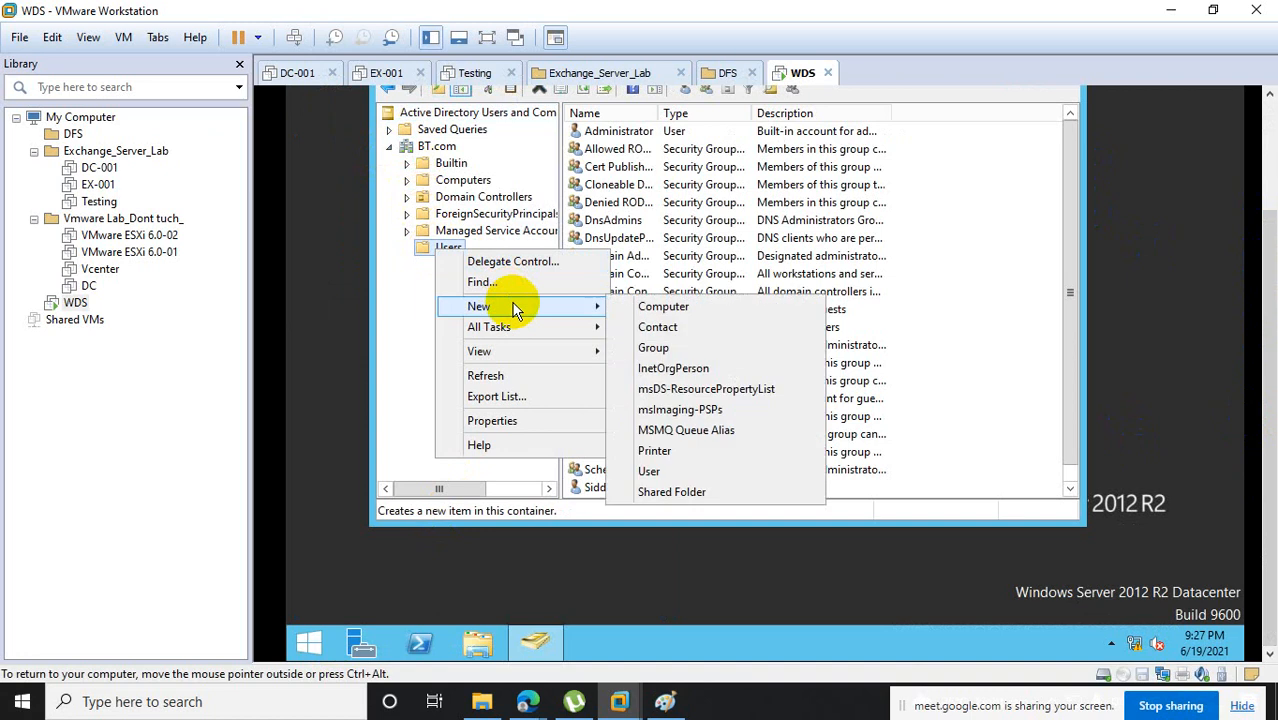
click(693, 473)
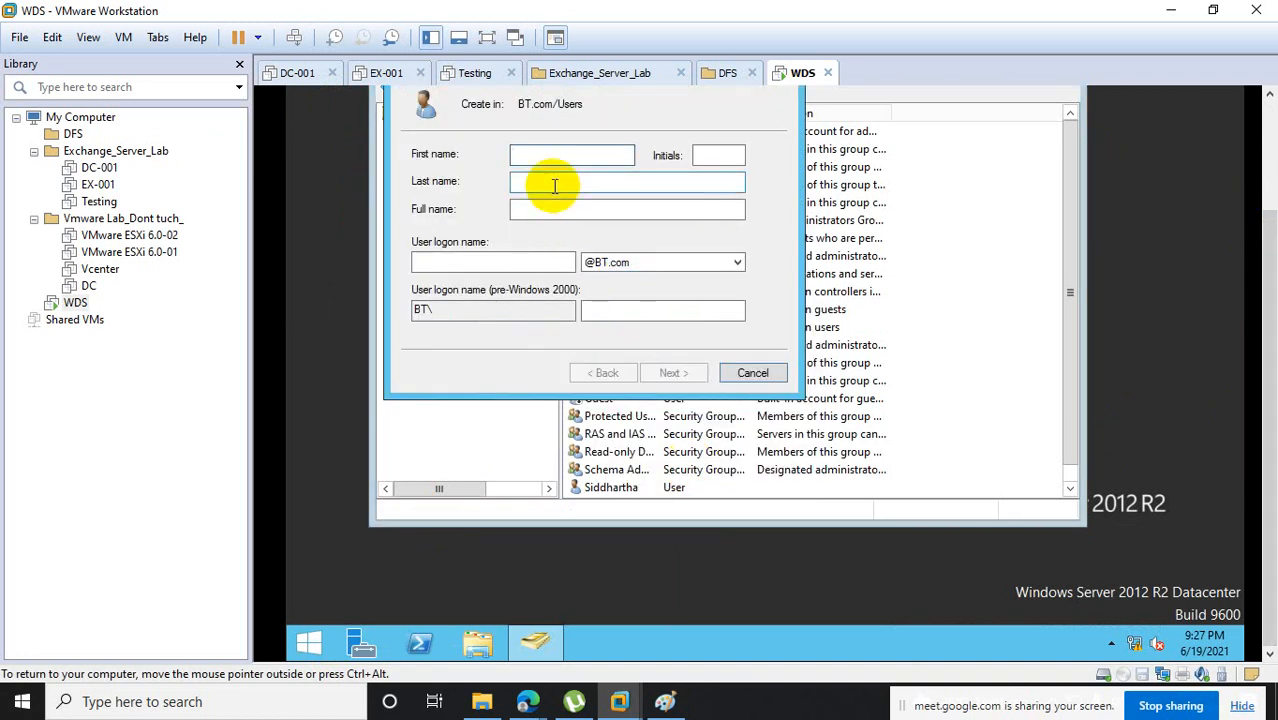
text(WDS)
key(Tab)
key(Tab)
key(Tab)
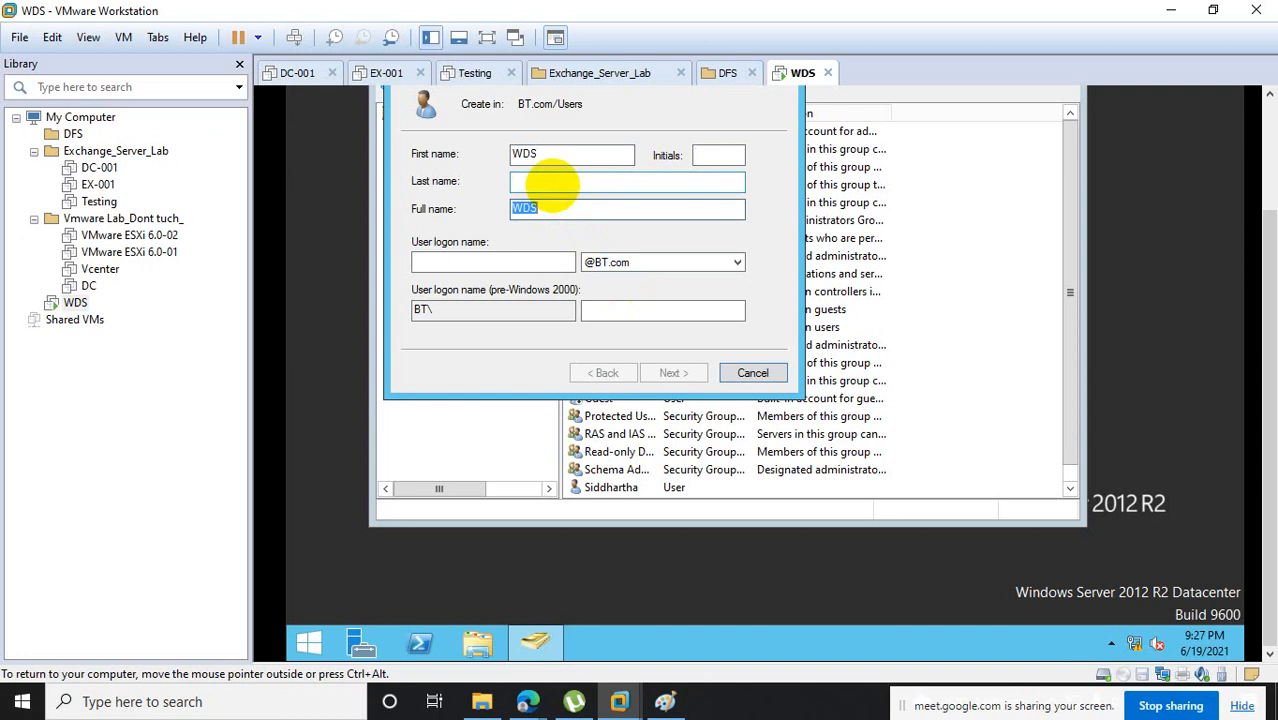
click(420, 260)
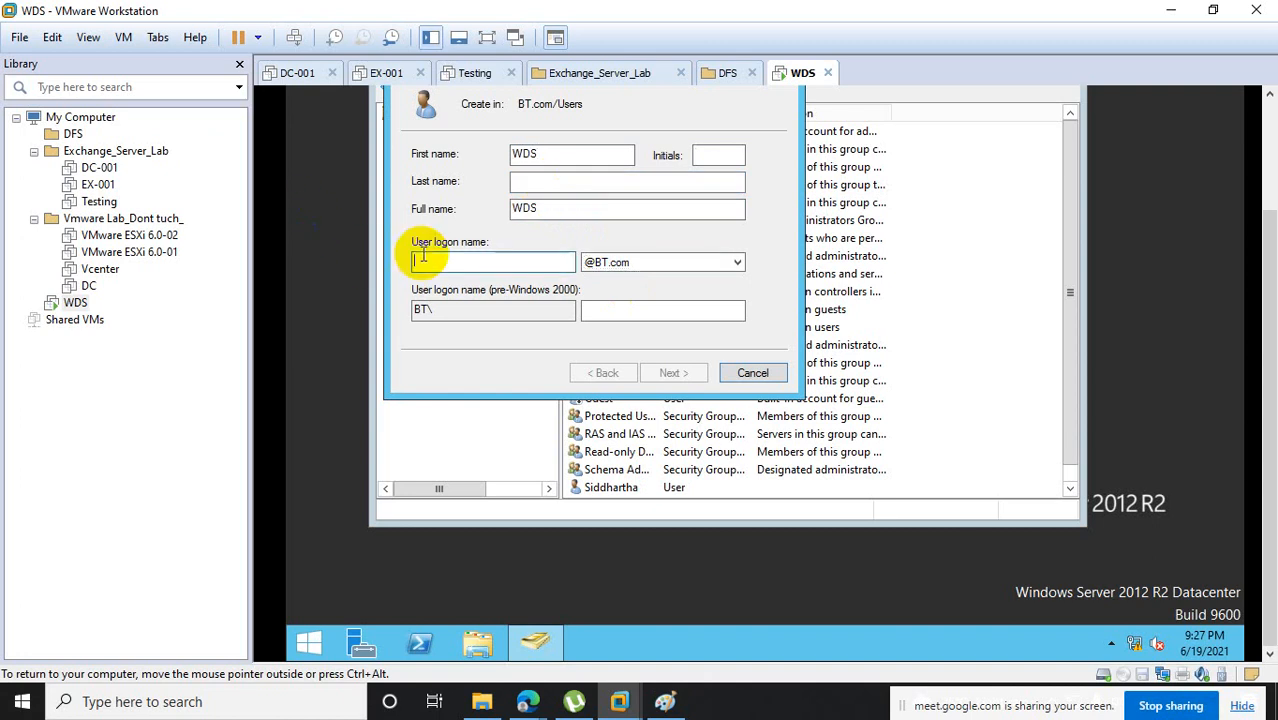
text(wds)
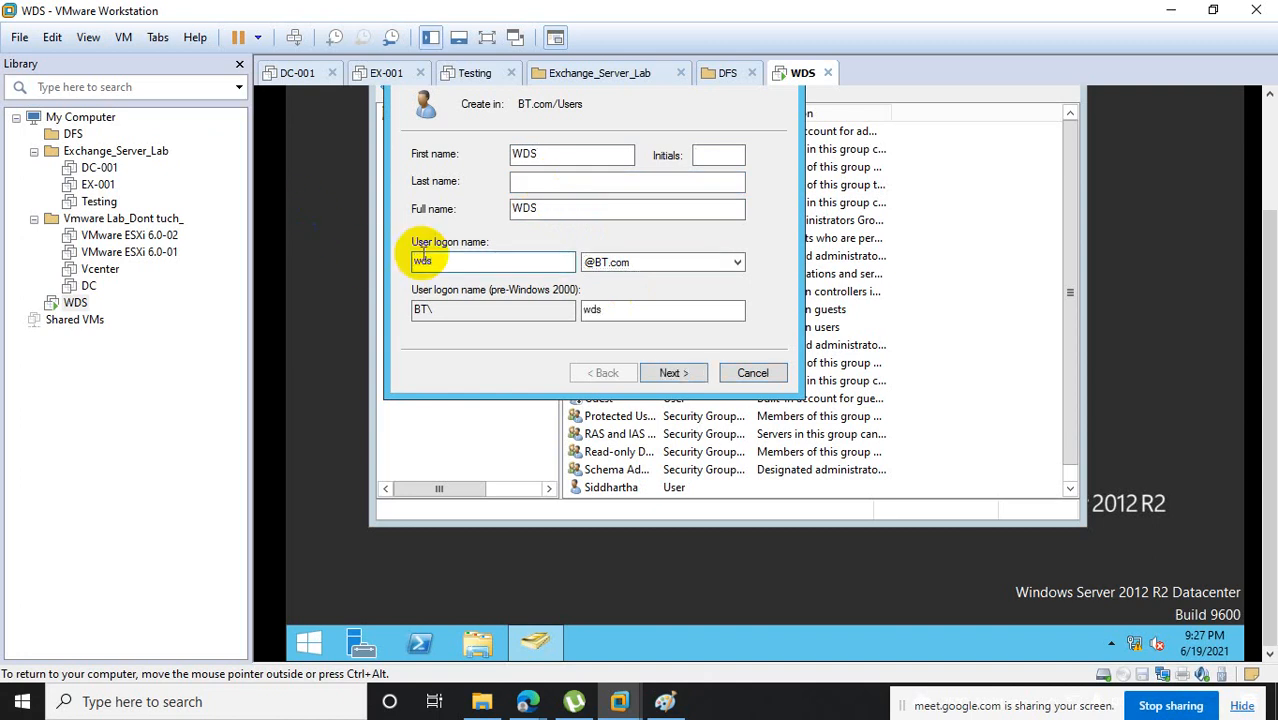
click(684, 373)
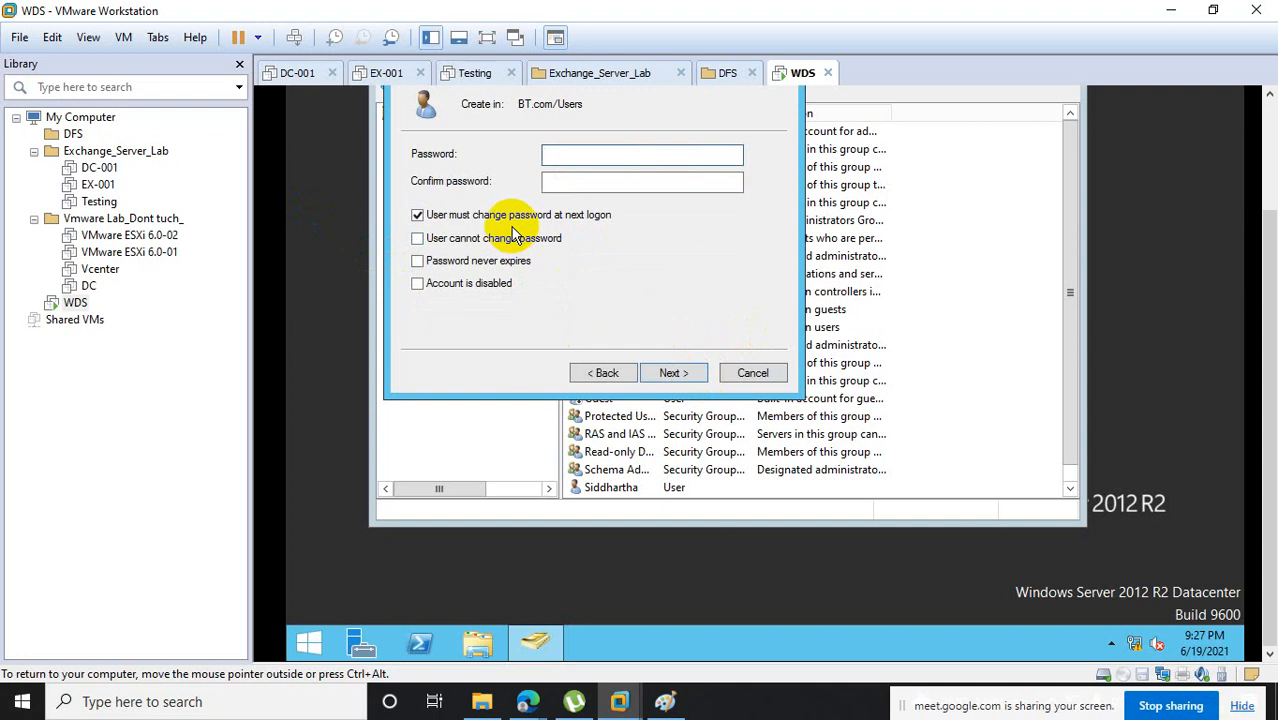
Disable the forced password change at next logon, make the password never expire, and try to enter and confirm the account password.
click(445, 214)
click(470, 260)
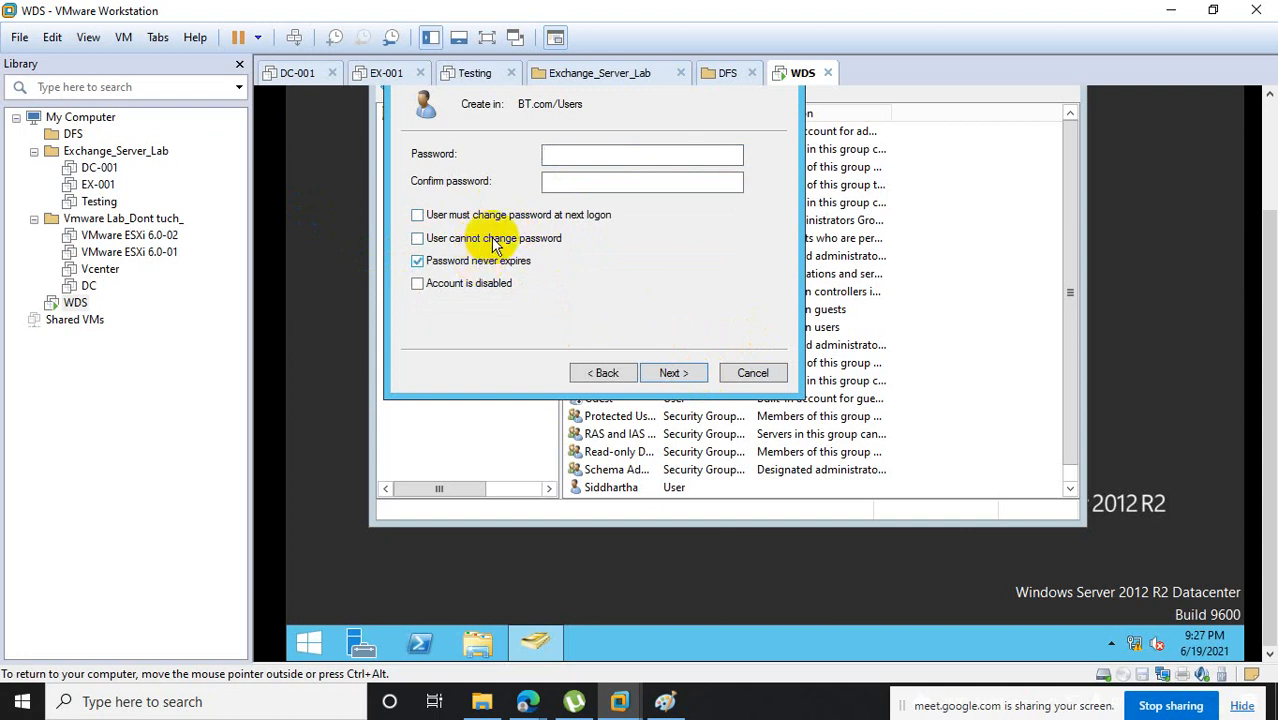
click(561, 154)
key(BackSpace)
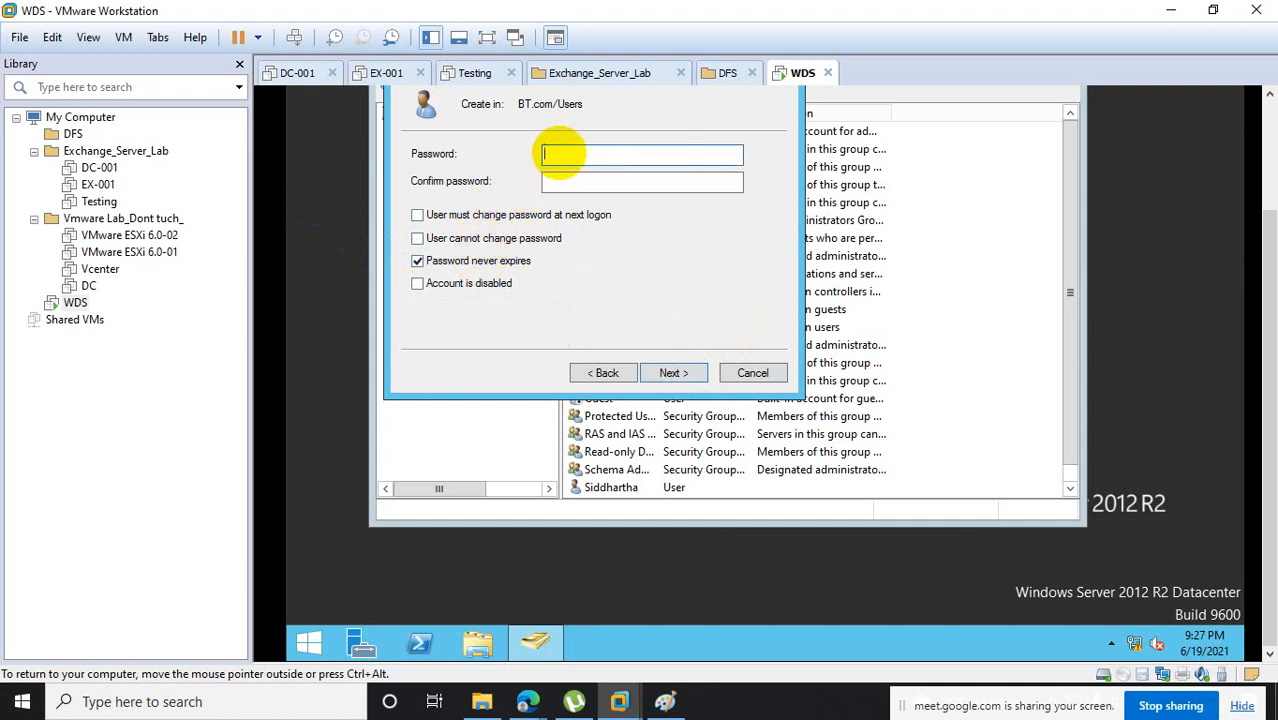
text(••••••••••••)
key(Tab)
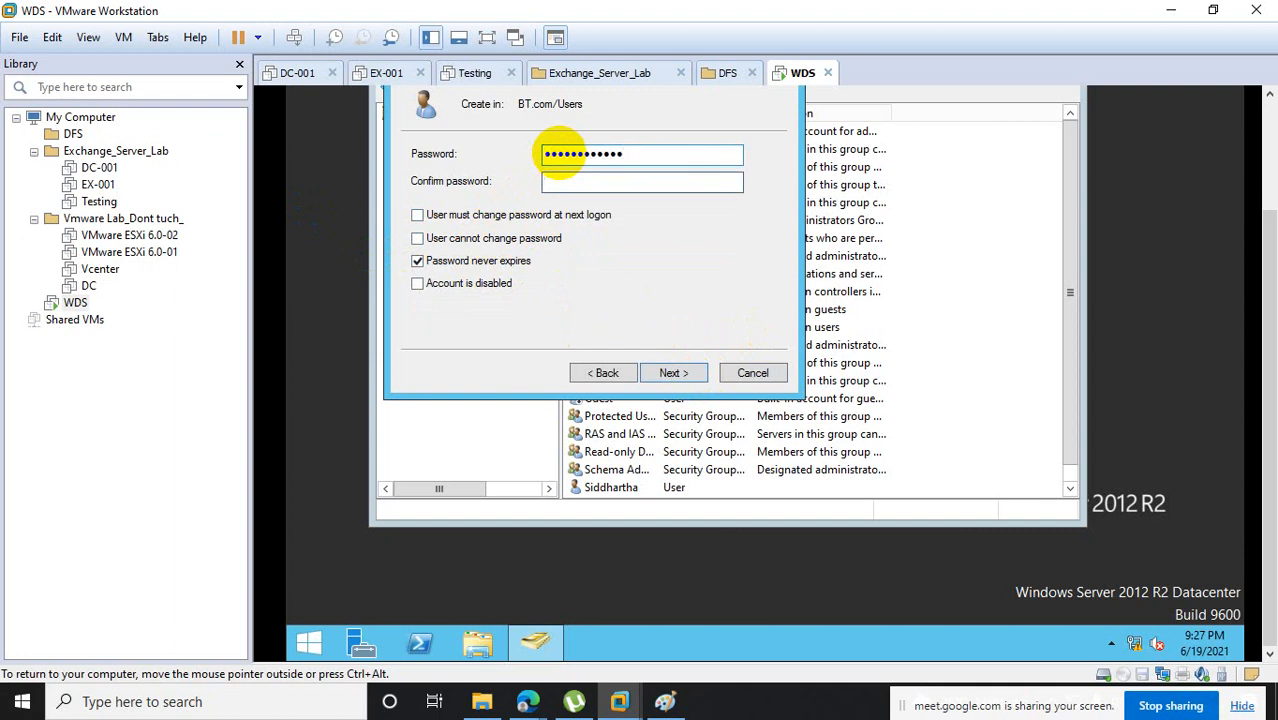
text(••••••••••••)
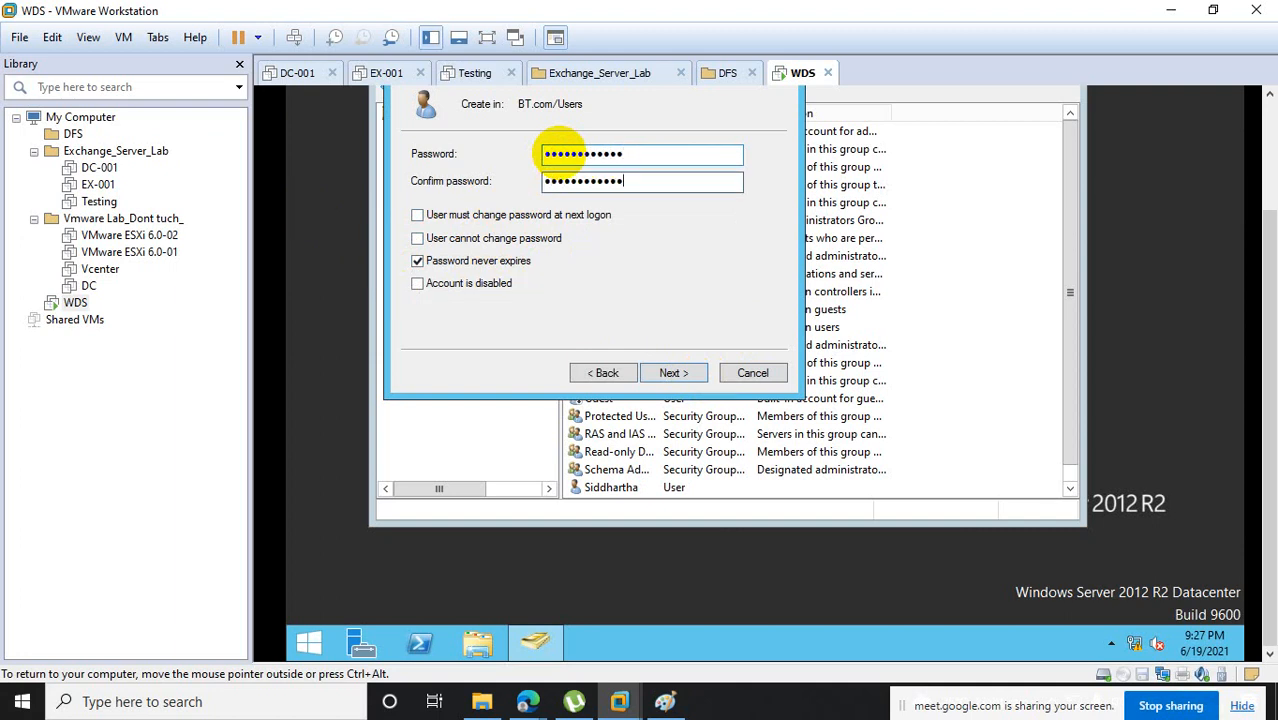
click(688, 371)
click(845, 360)
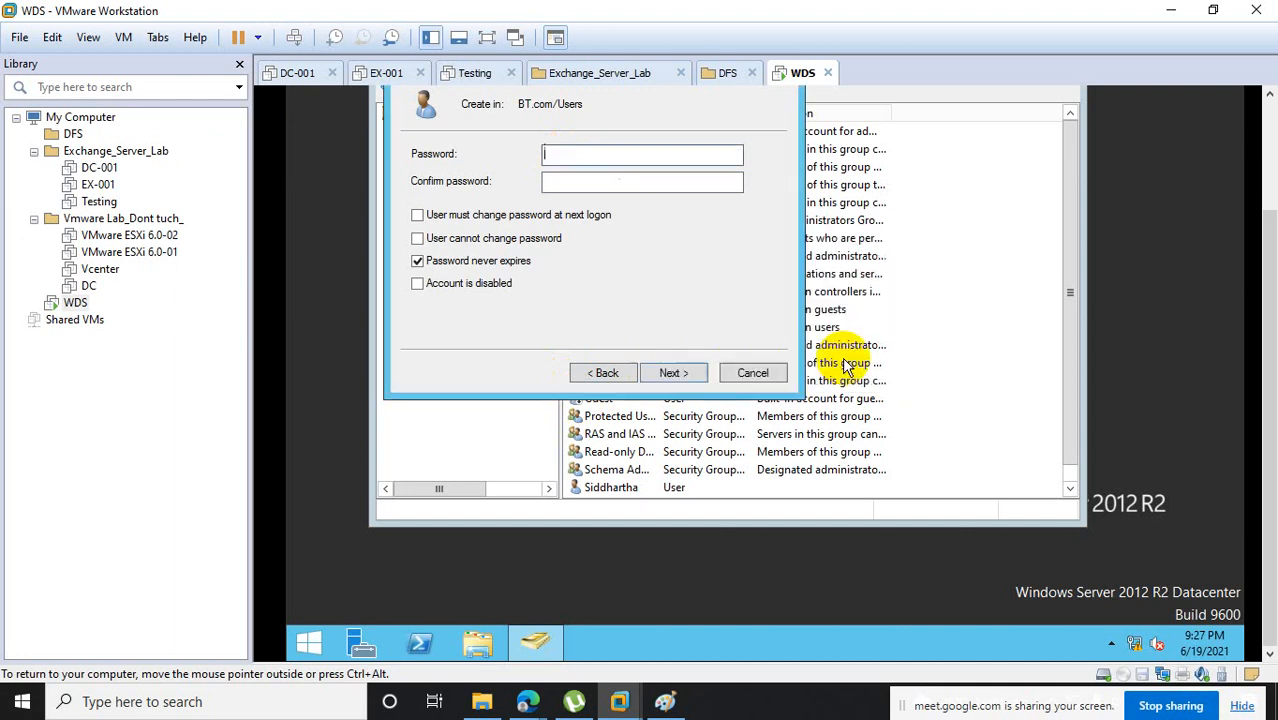
Try again to set the new user's account password and its confirmation.
text(••••••••)
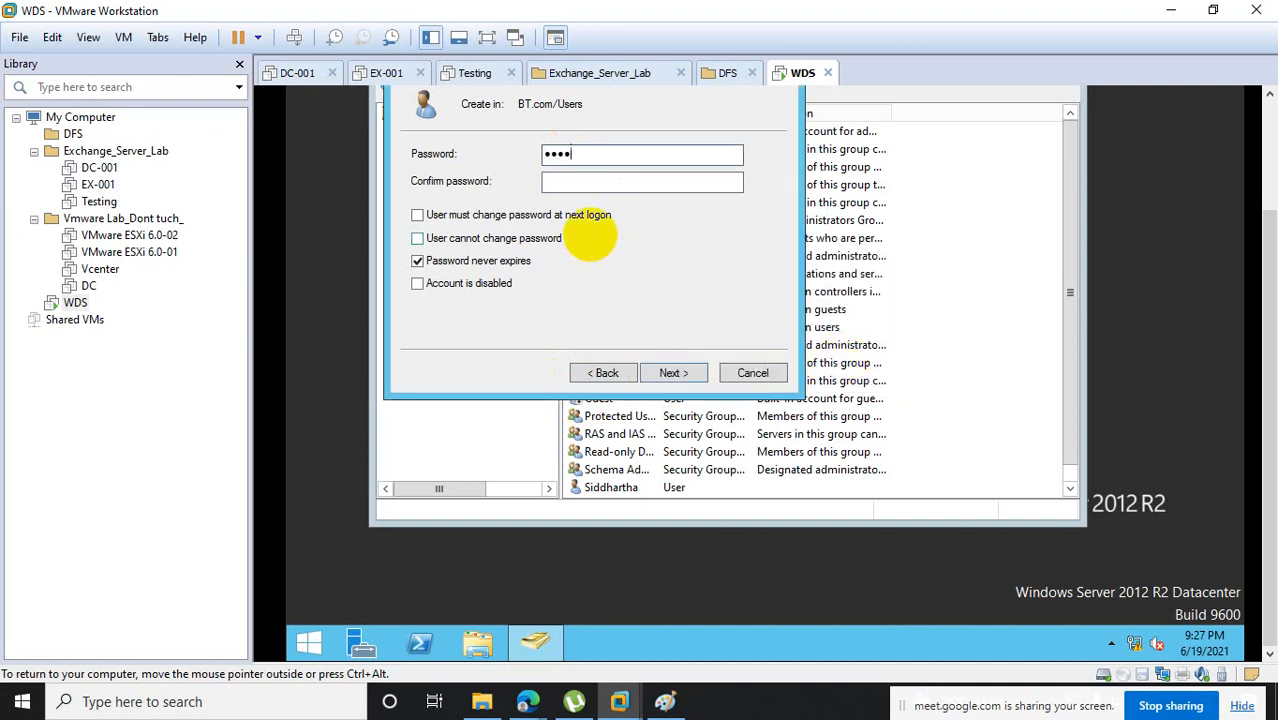
text(••••)
key(Tab)
text(•••••••••)
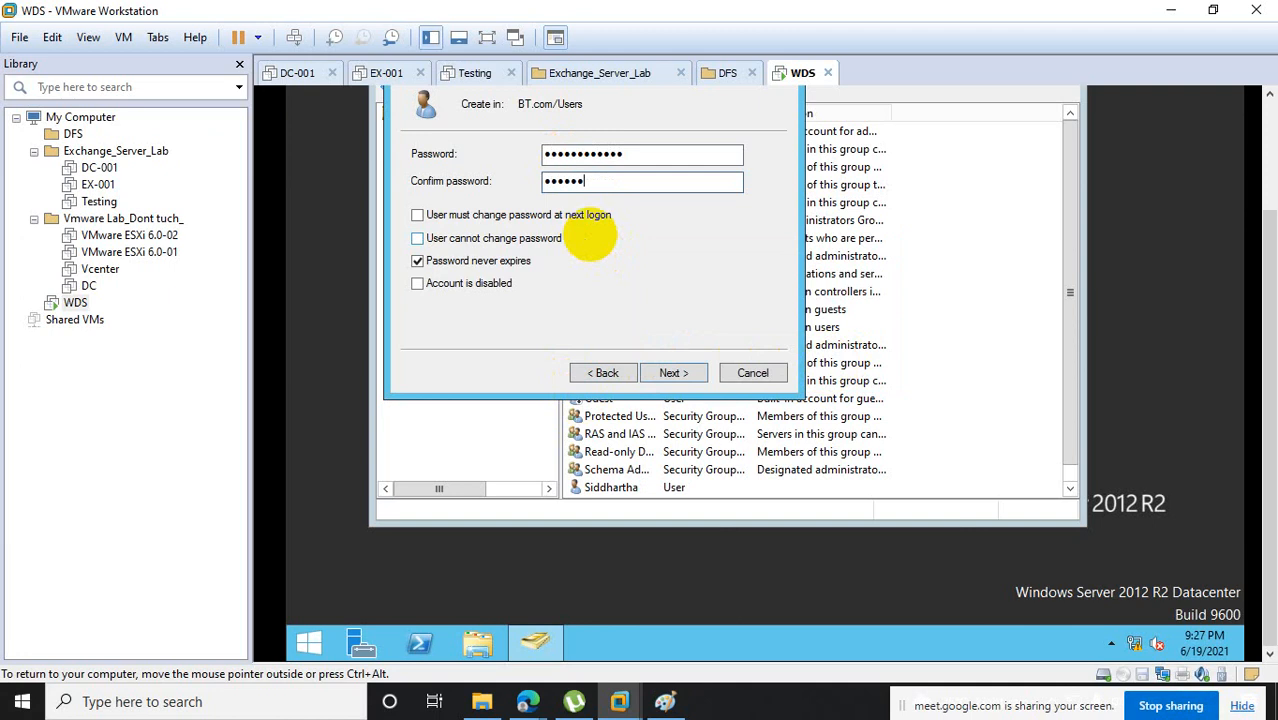
text(•••)
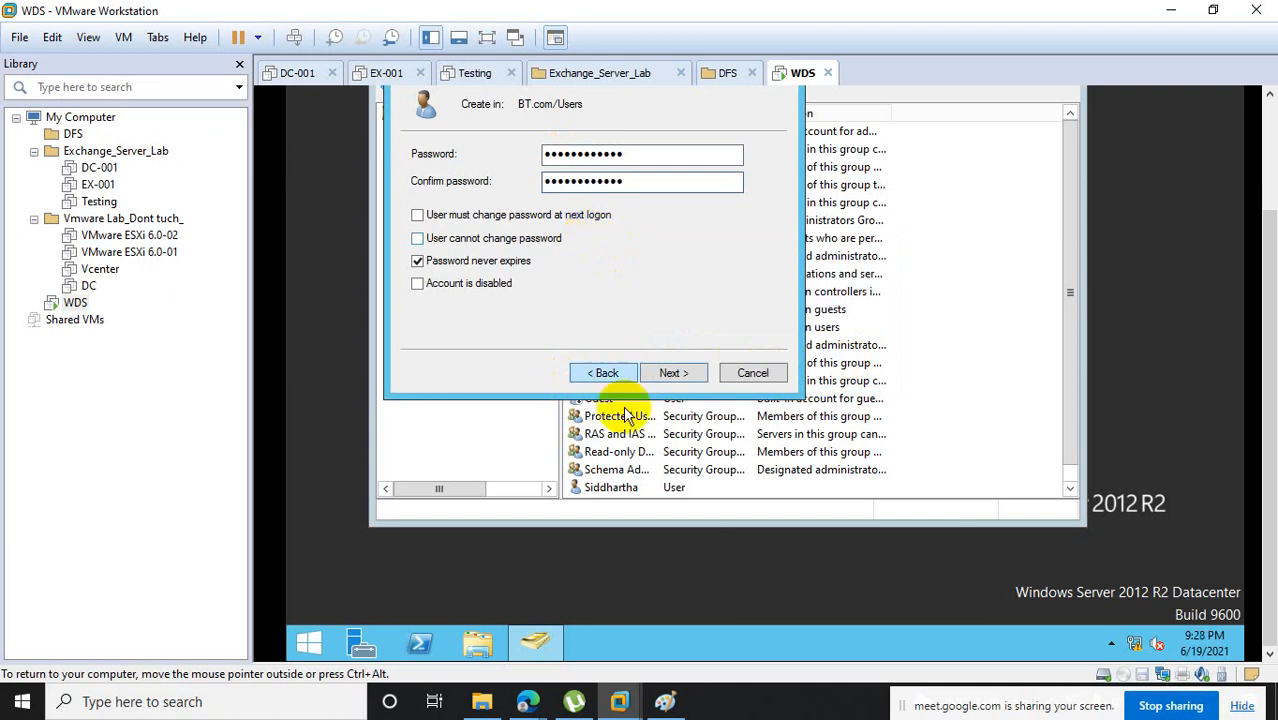
click(679, 372)
click(843, 364)
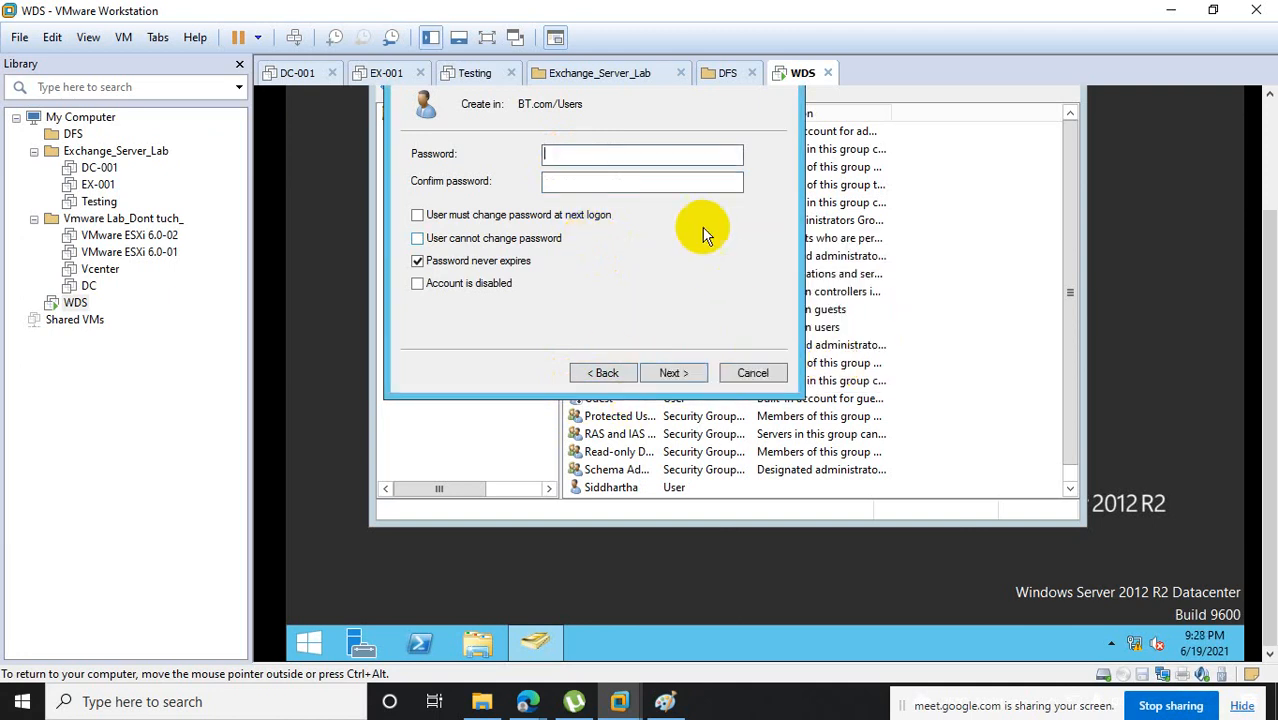
Enter and confirm the account password once more and finish creating the WDS user.
text(••••••••)
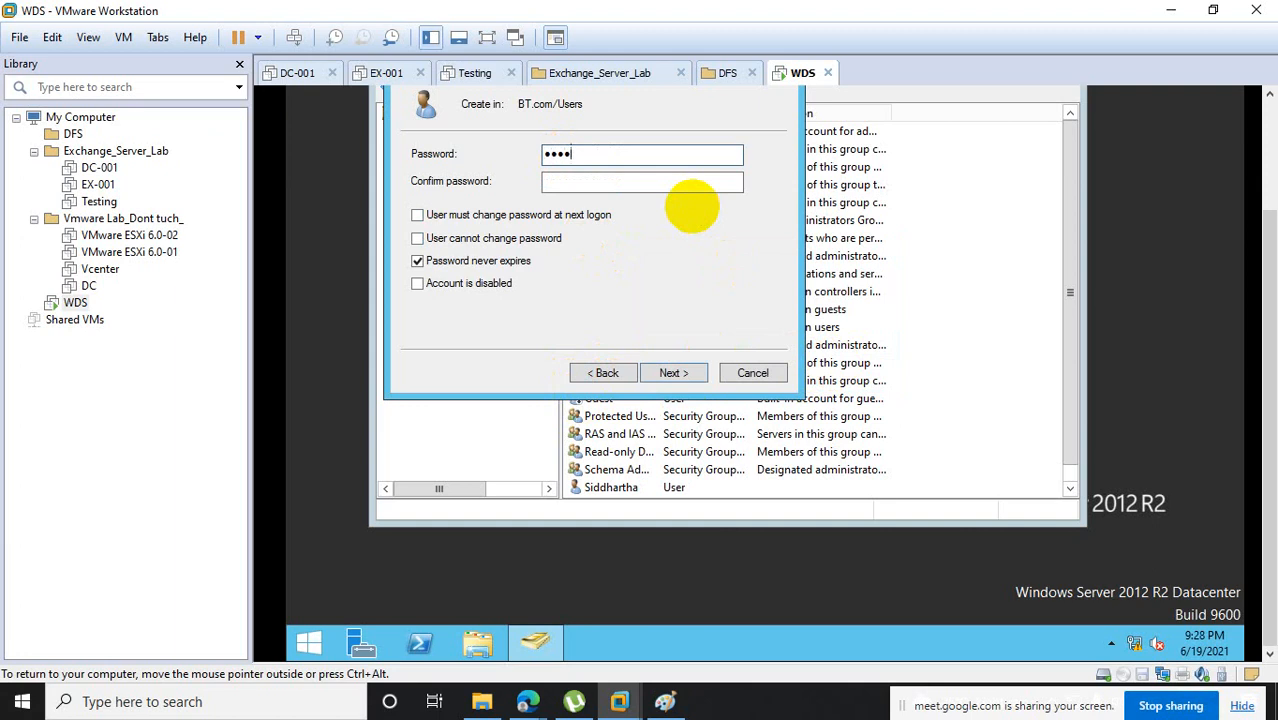
text(••••)
click(604, 186)
text(•••••••••)
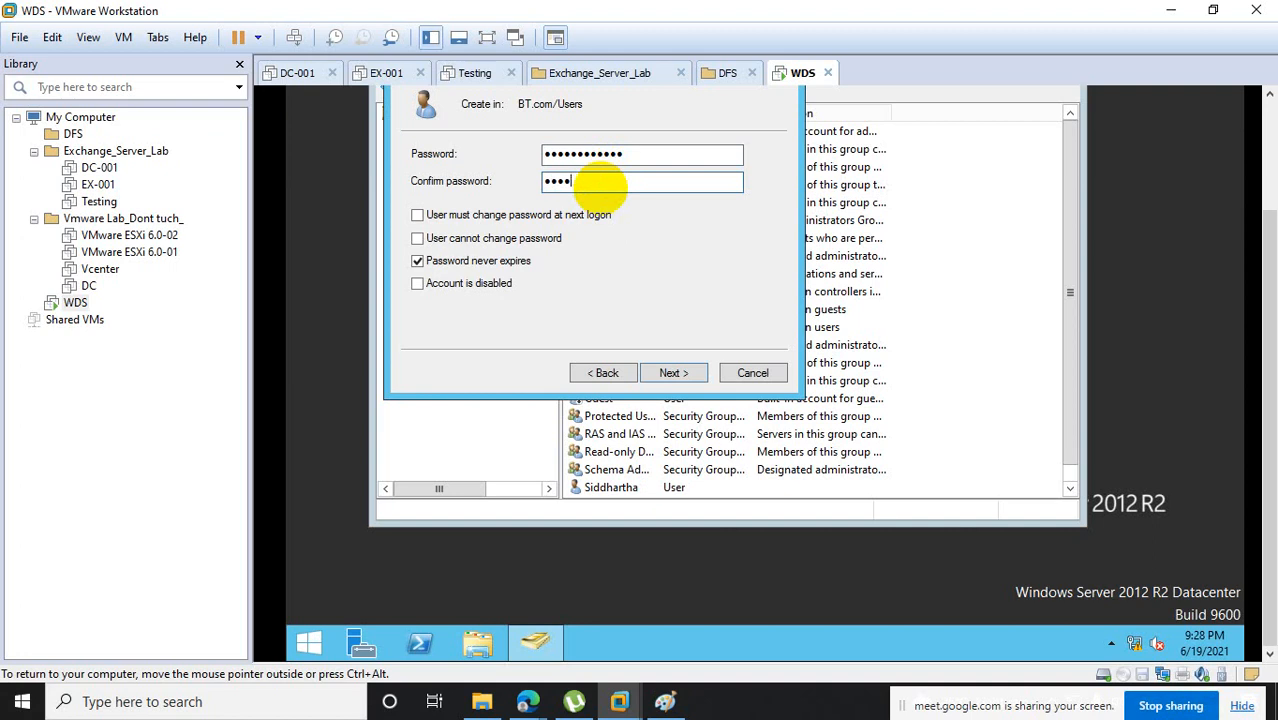
text(•••)
click(684, 376)
click(683, 378)
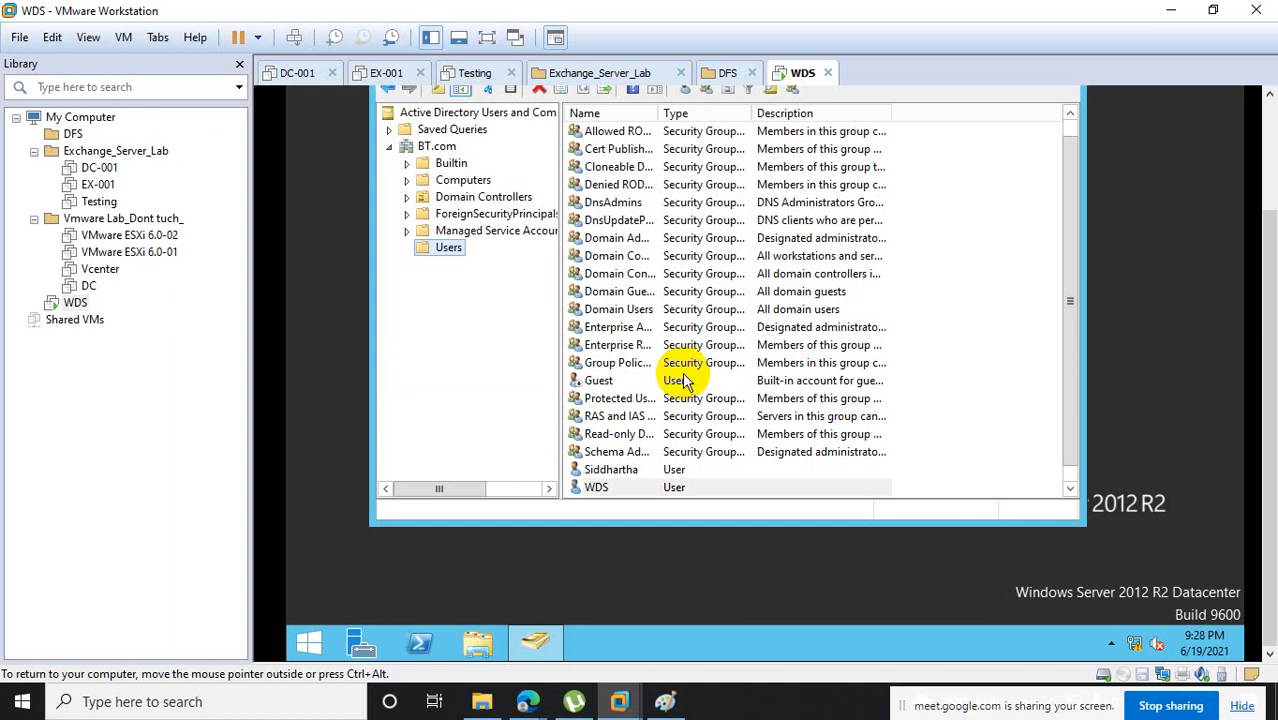
Maximize Active Directory Users and Computers and open the group memberships in the WDS user's properties.
scroll(1268, 250, up, 2)
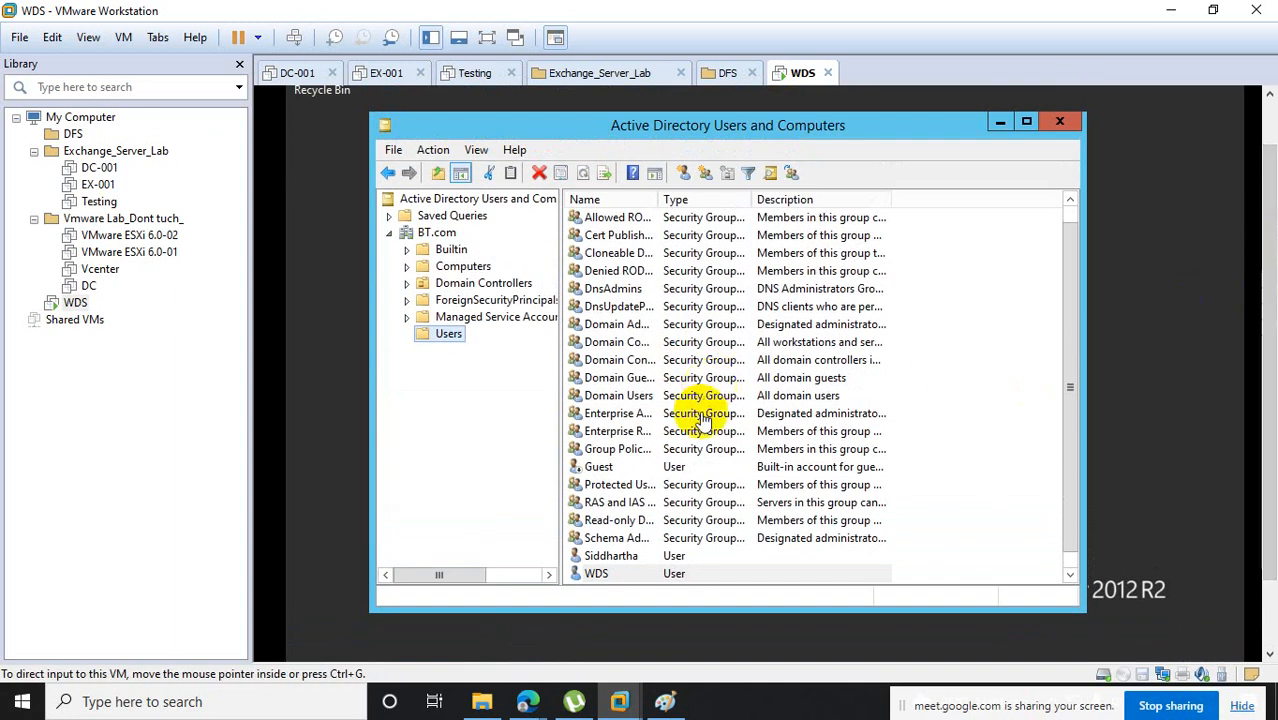
click(1027, 122)
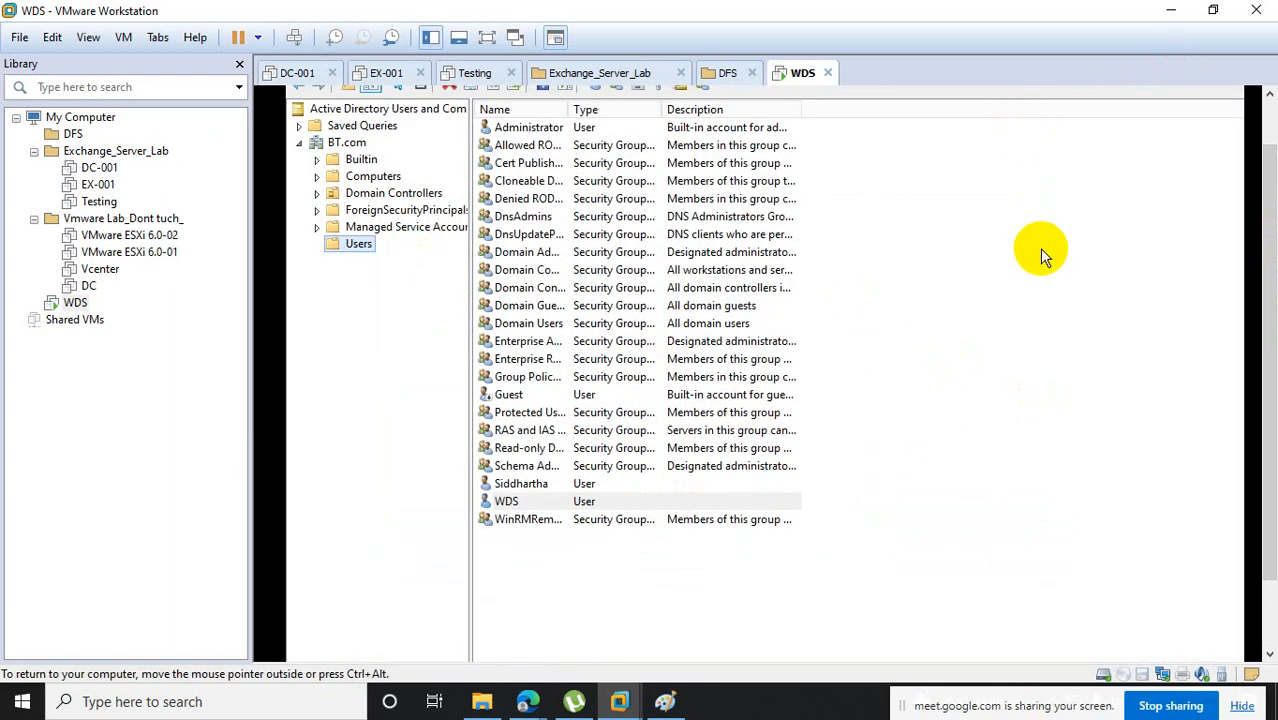
right_click(590, 500)
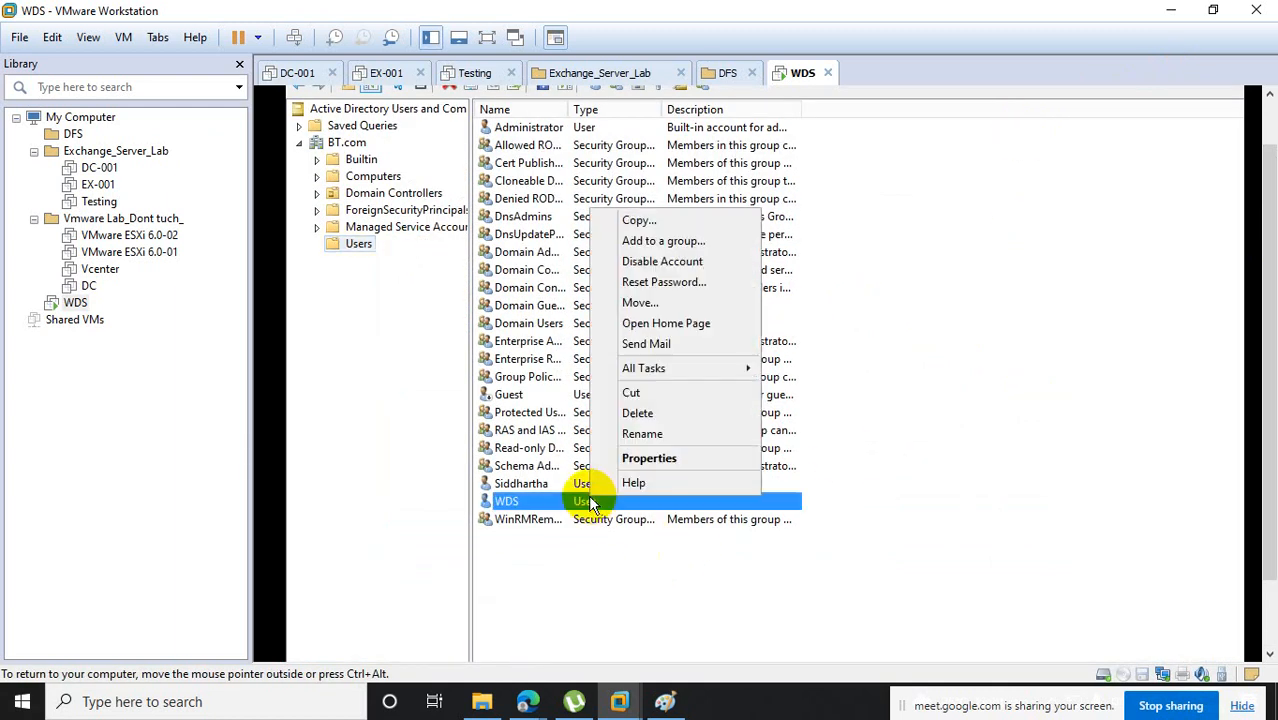
click(683, 458)
click(645, 158)
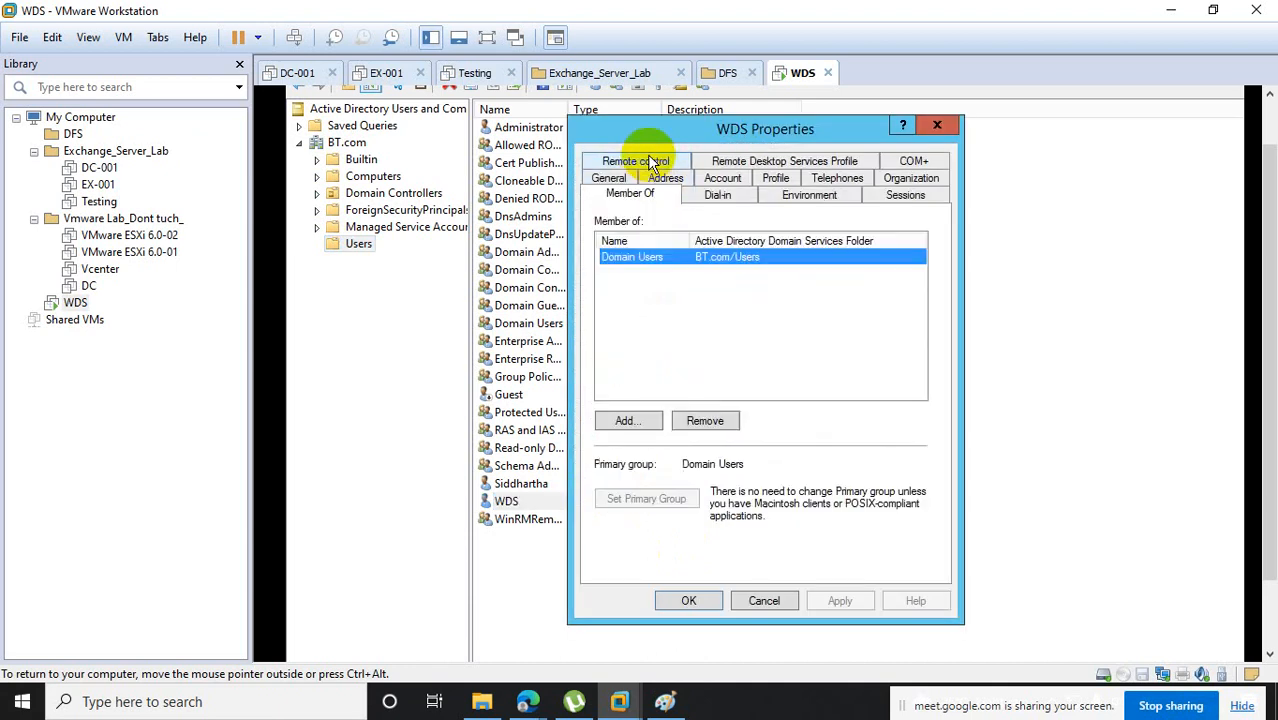
Add the WDS user to the Domain Admins group, found by checking the name "domain", and apply the membership.
click(628, 420)
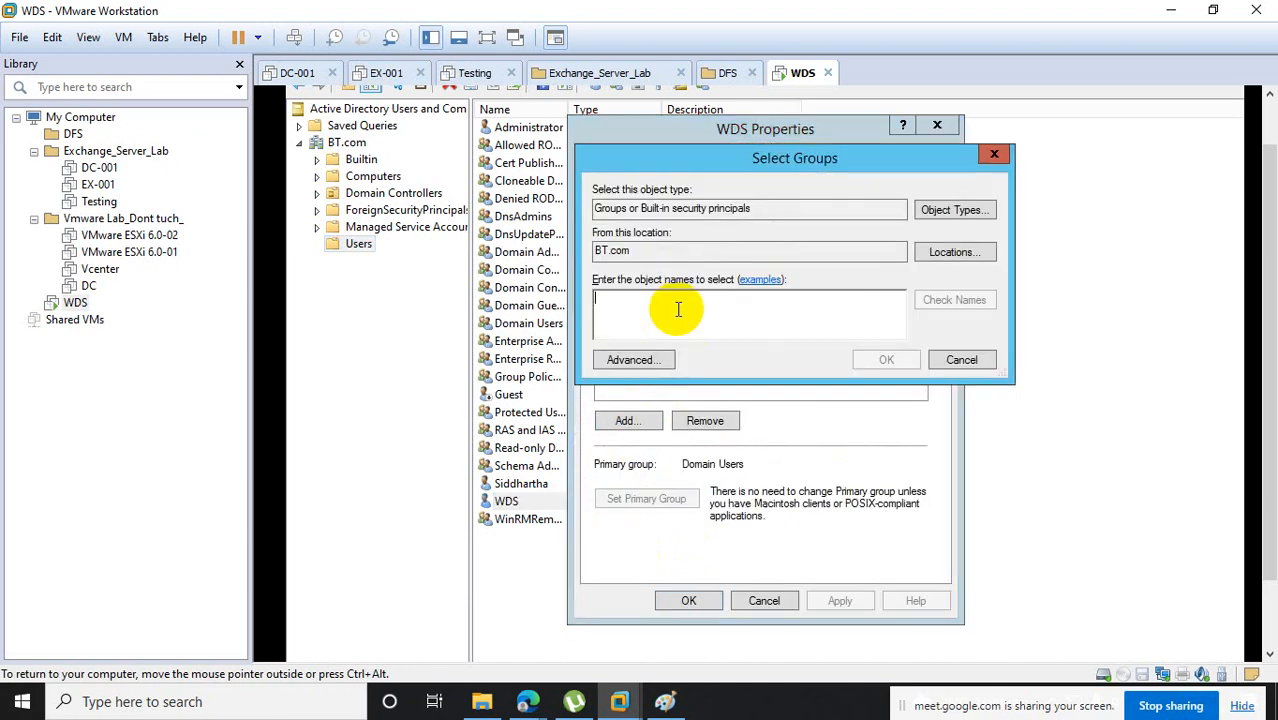
text(domain,)
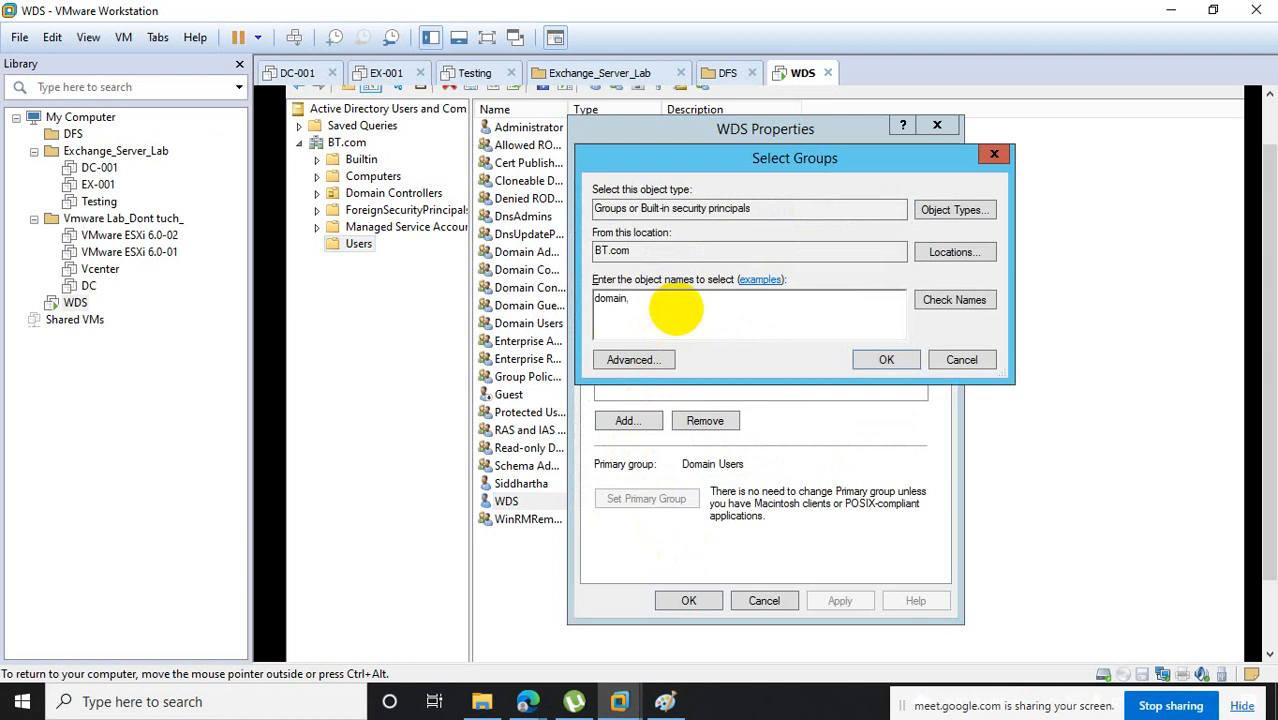
click(925, 300)
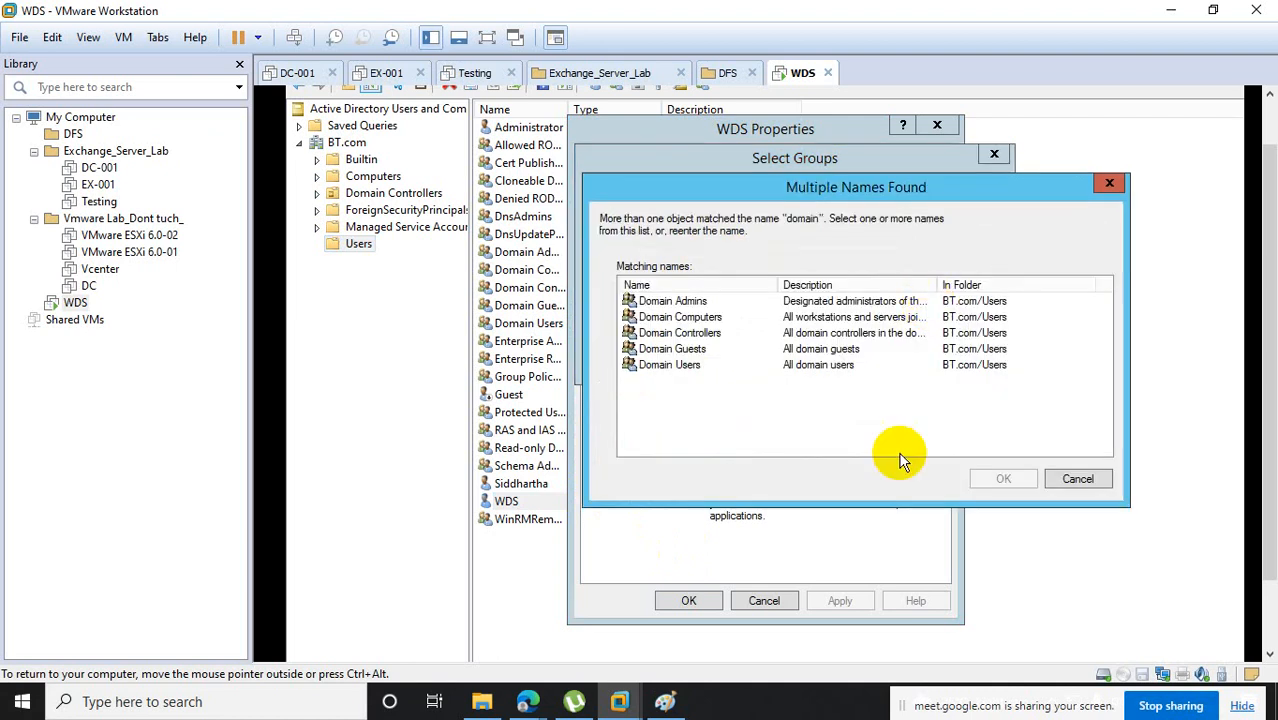
click(674, 301)
click(1003, 478)
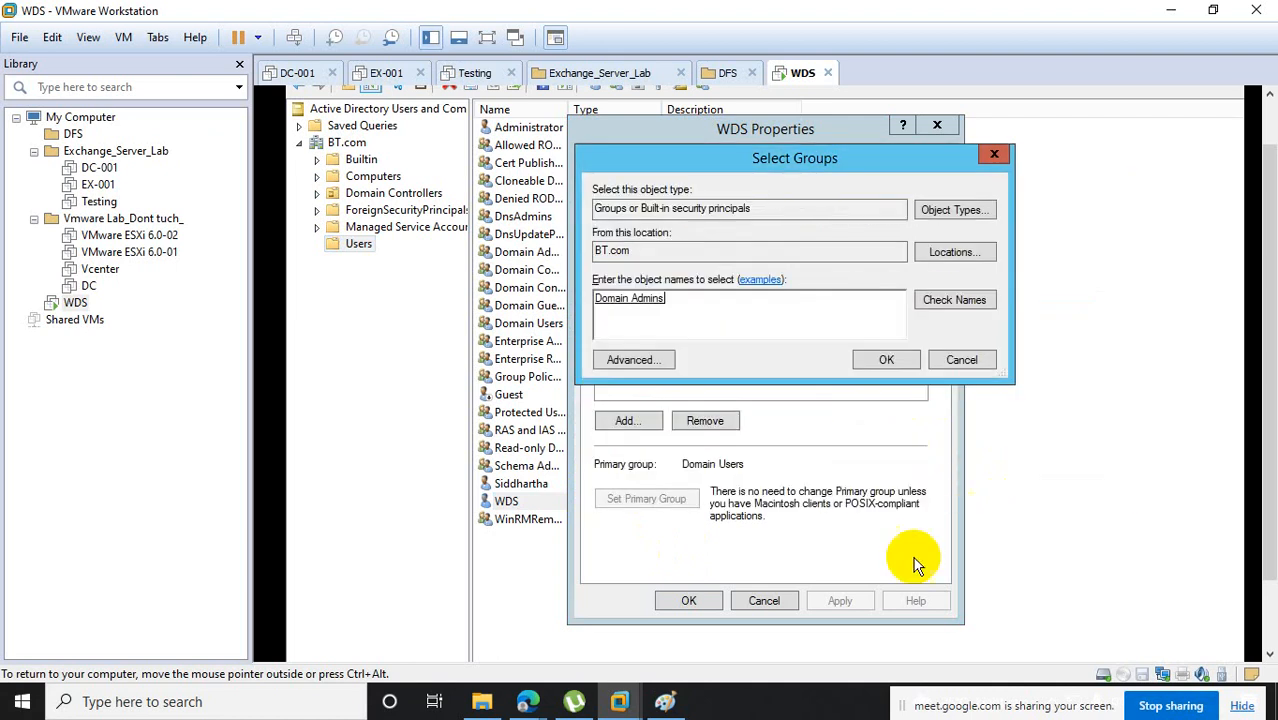
click(884, 362)
click(836, 600)
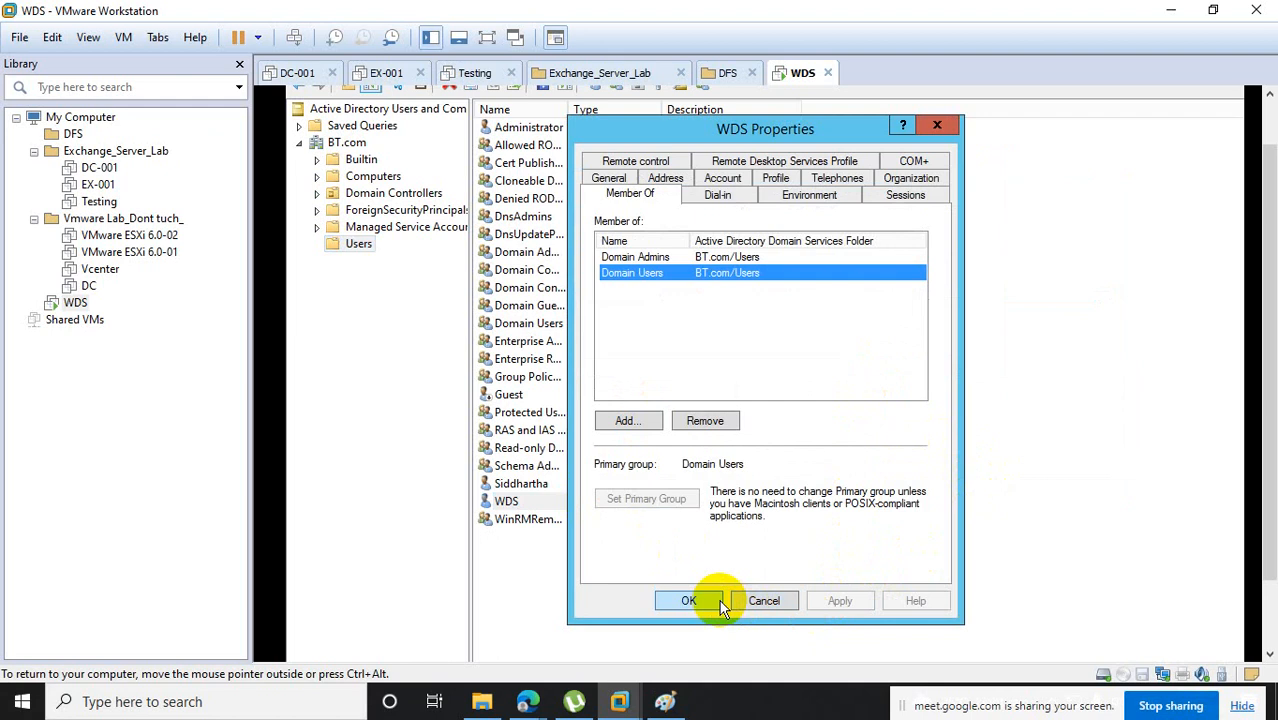
Accept the WDS user's properties, close the directory console, and sign out of the current server session.
click(716, 600)
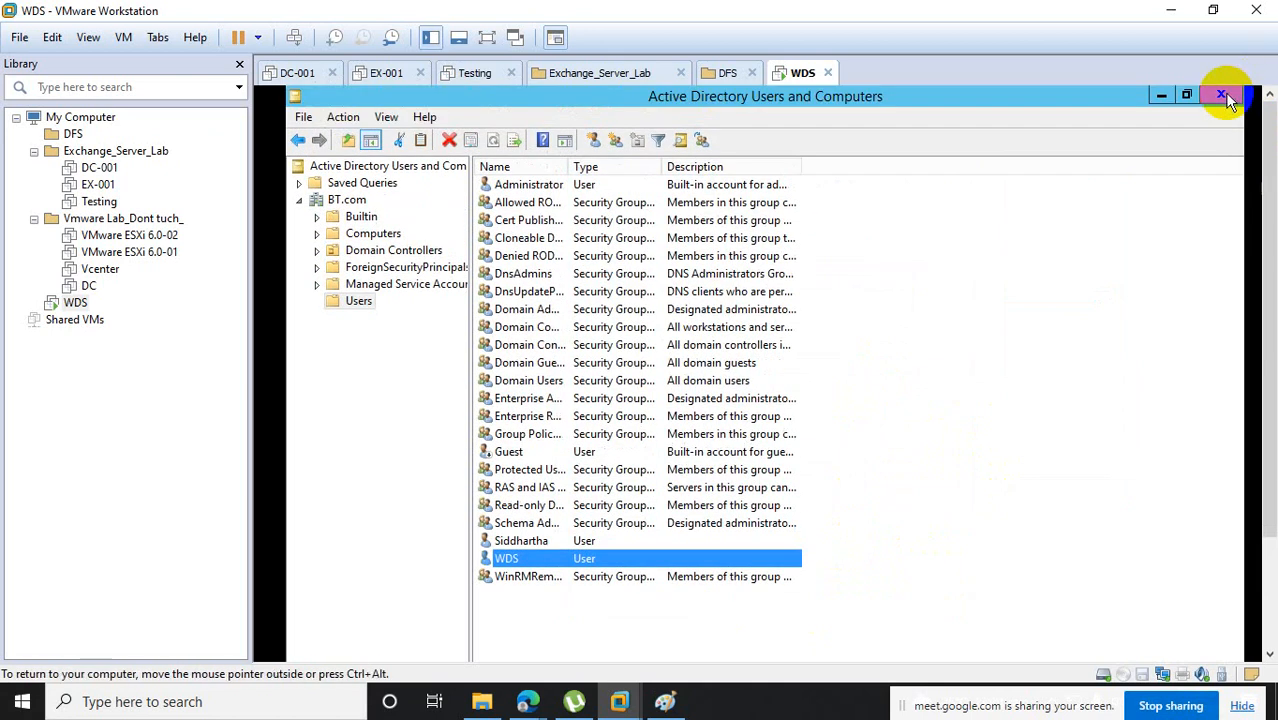
click(1224, 92)
drag(1262, 262, 1262, 434)
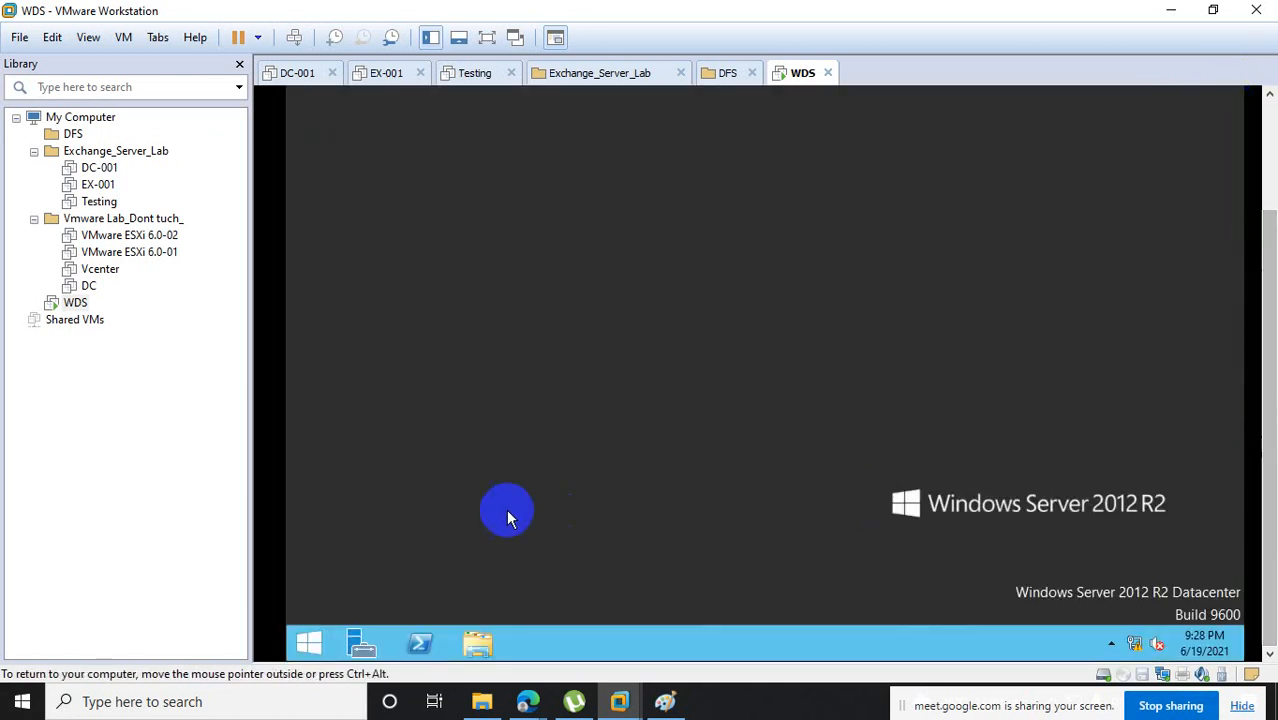
right_click(303, 644)
click(343, 587)
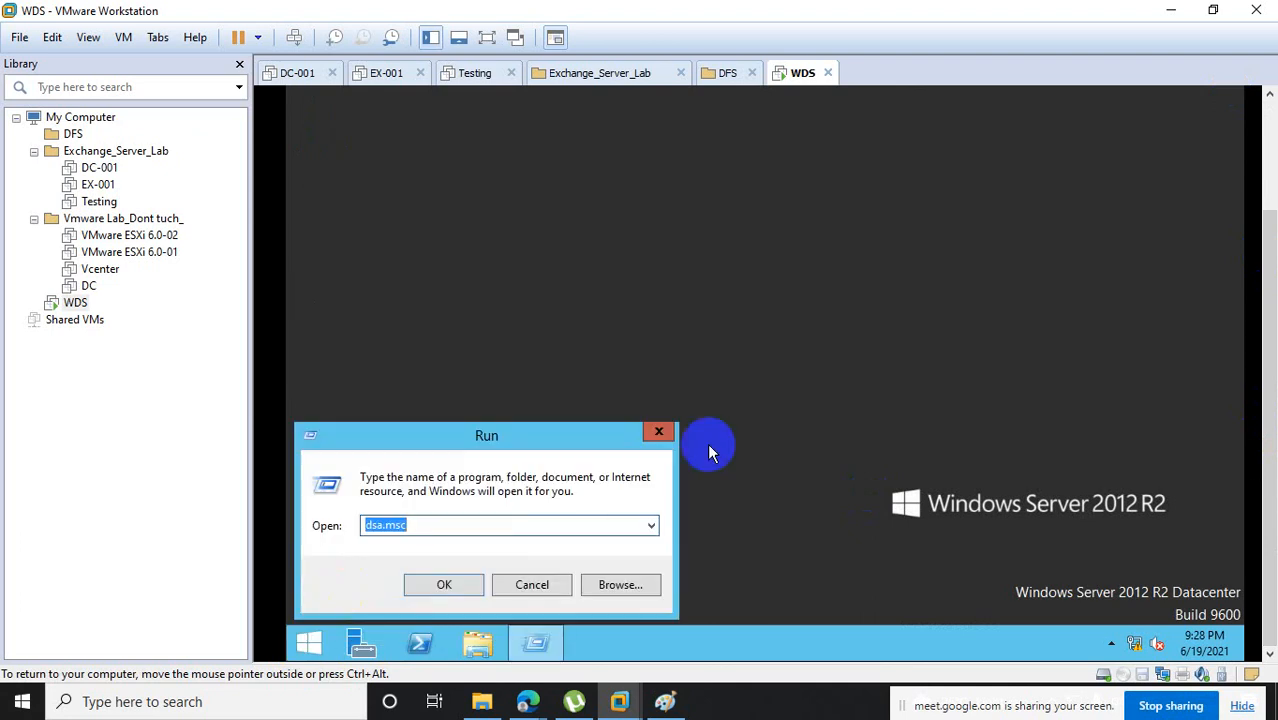
text(wds)
key(Return)
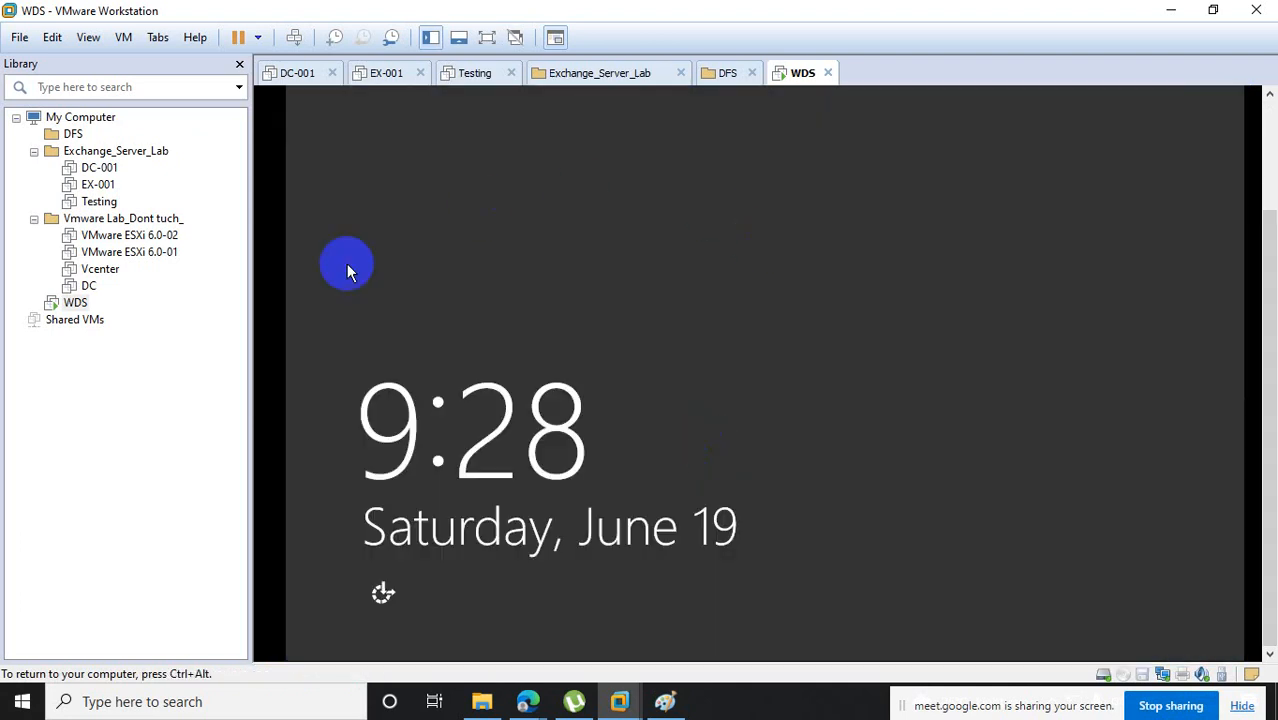
Unlock the WDS virtual machine's sign-in screen and sign in as another user, wds, with the account password.
right_click(72, 302)
click(168, 478)
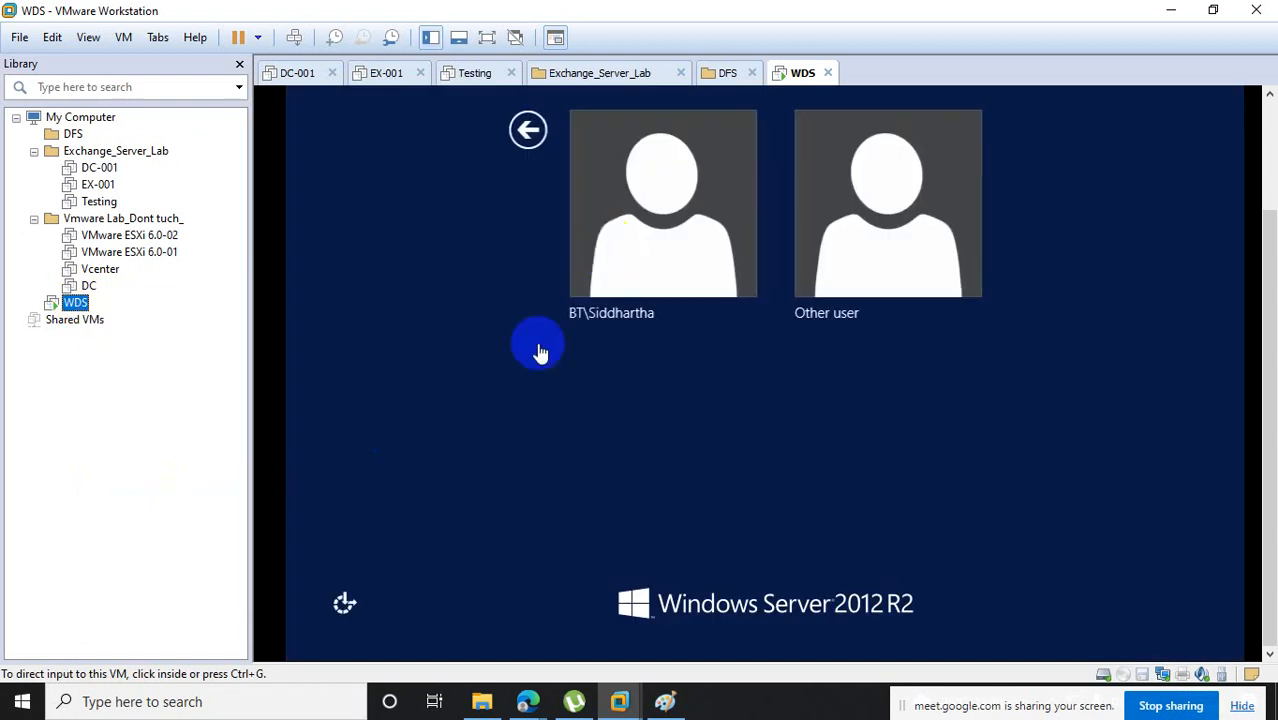
click(621, 248)
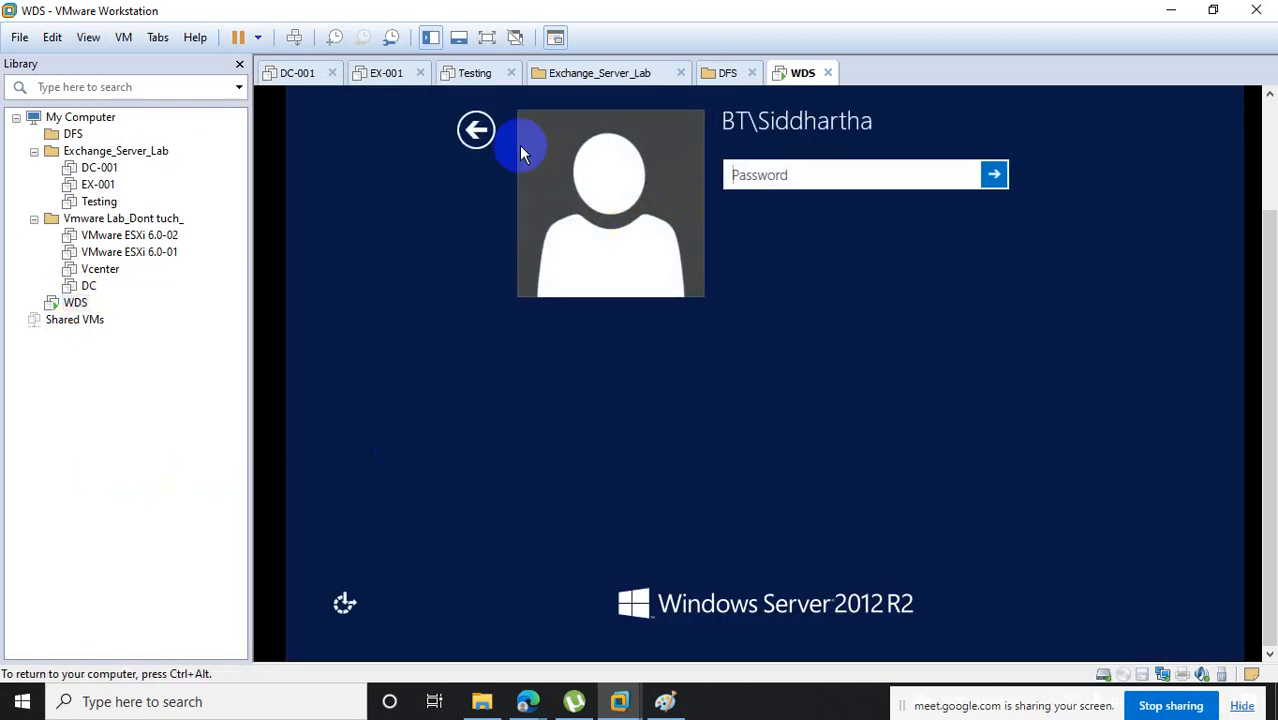
click(476, 129)
click(931, 275)
click(747, 176)
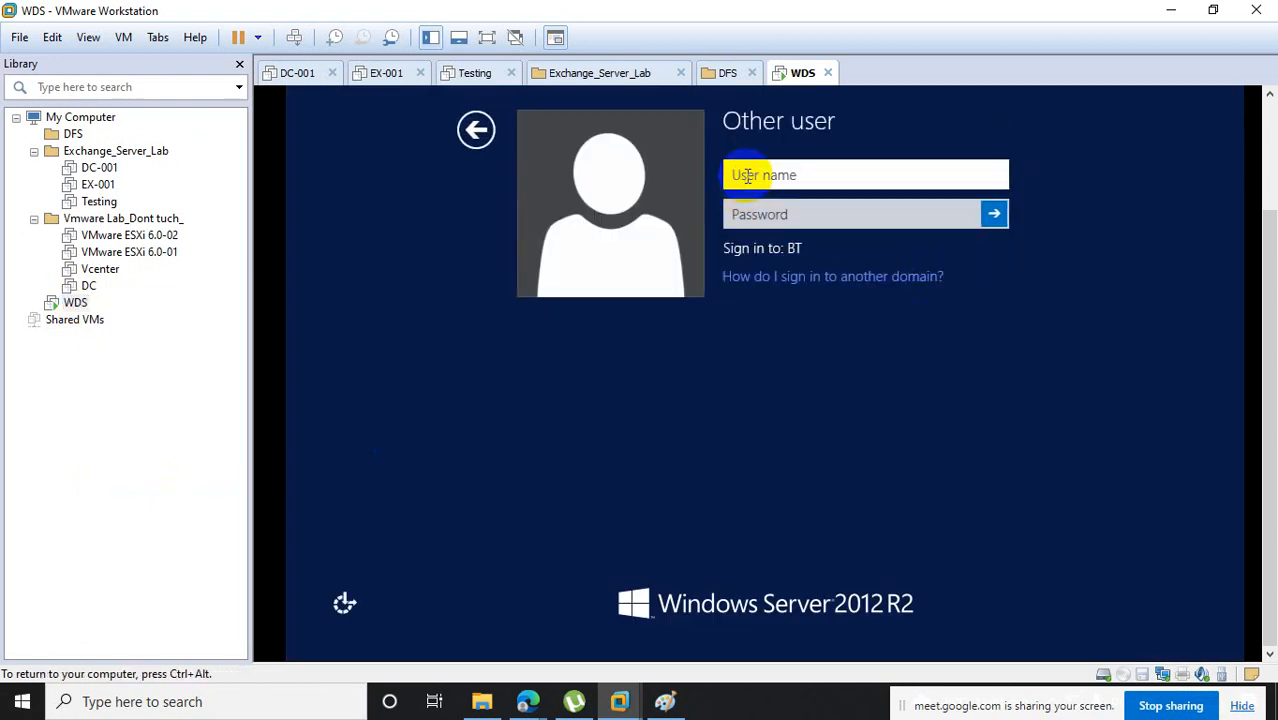
text(wds)
key(Tab)
text(•••••••••)
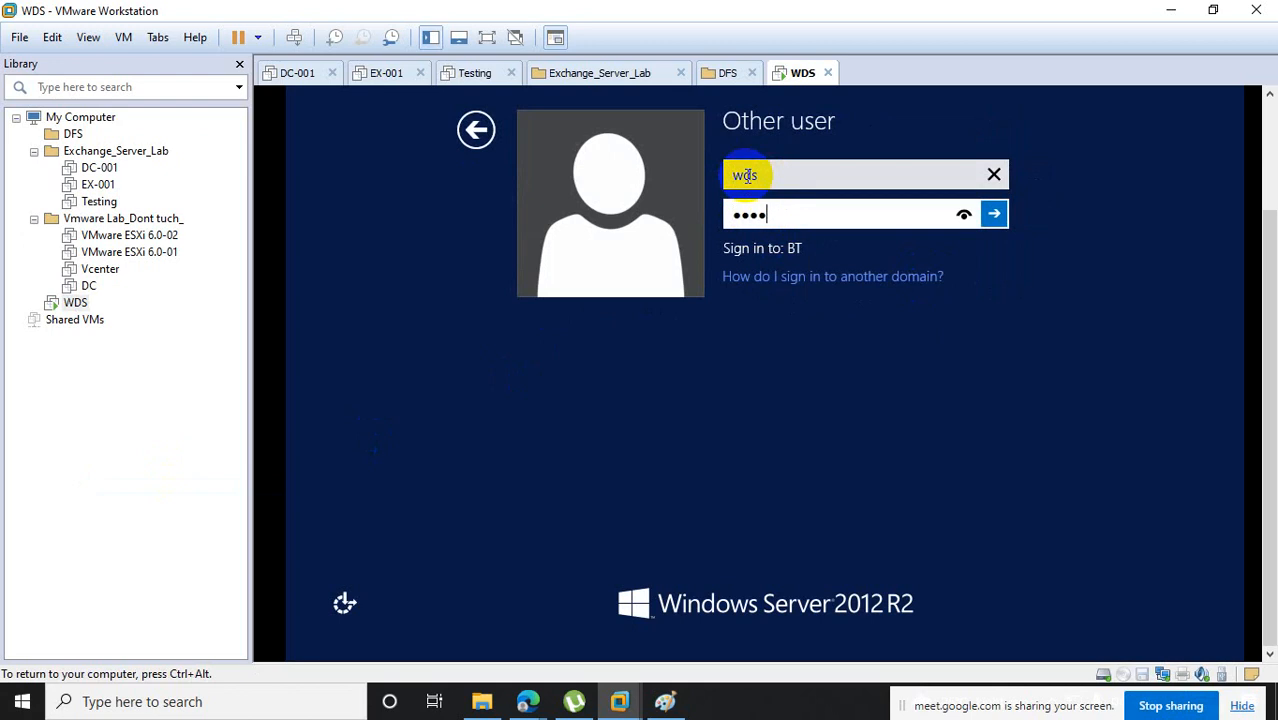
text(•••)
key(Return)
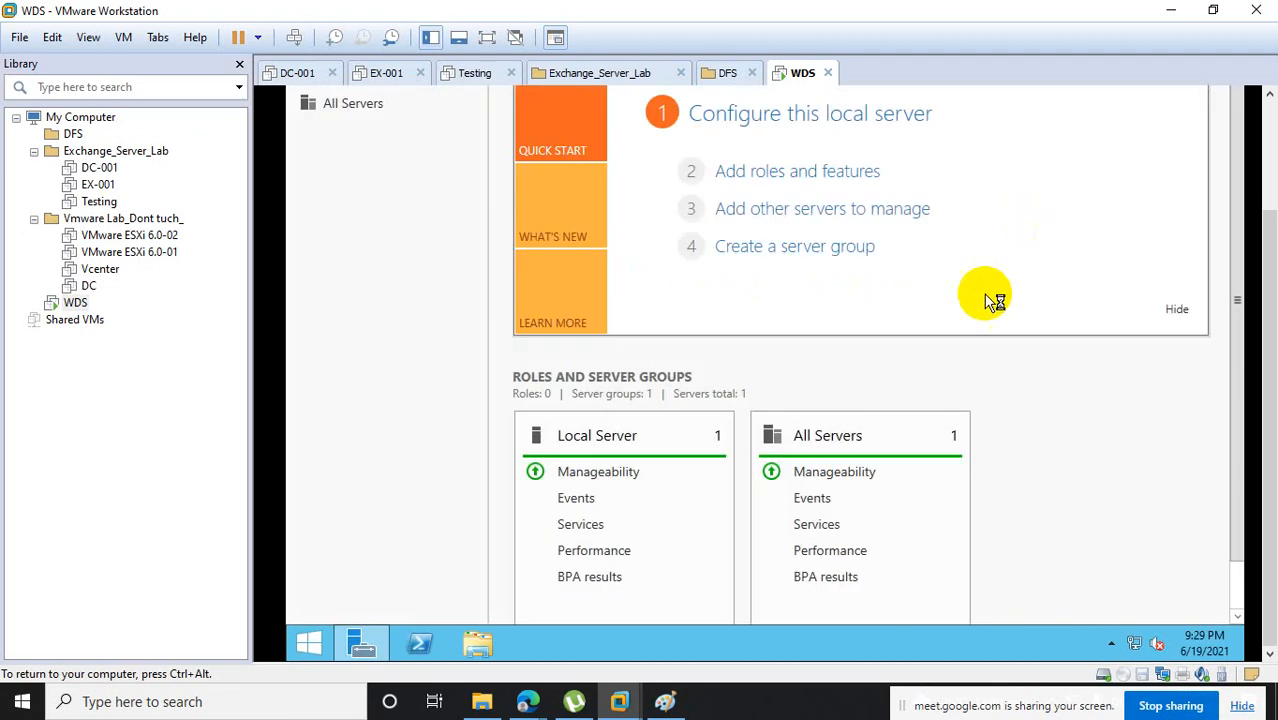
Start a role-based installation for WDS.BT.com up to the server roles, dismissing the VMware Tools log-off prompt.
click(748, 172)
click(847, 493)
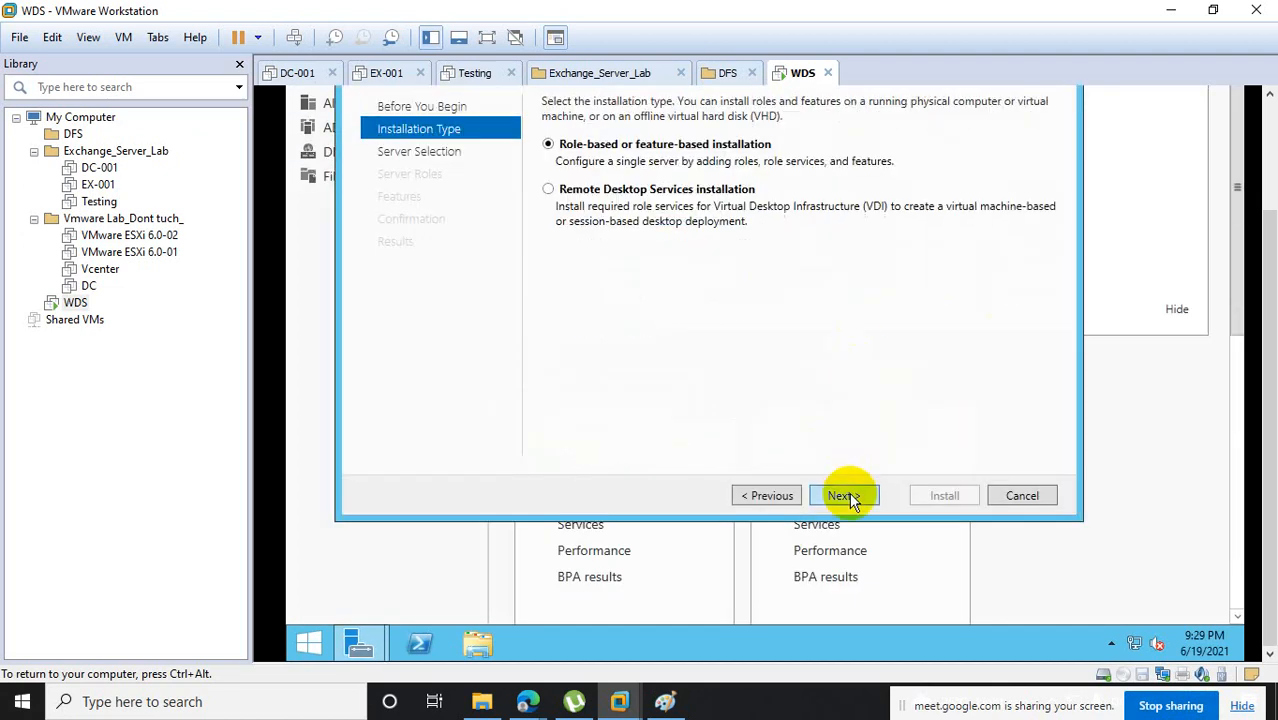
click(849, 495)
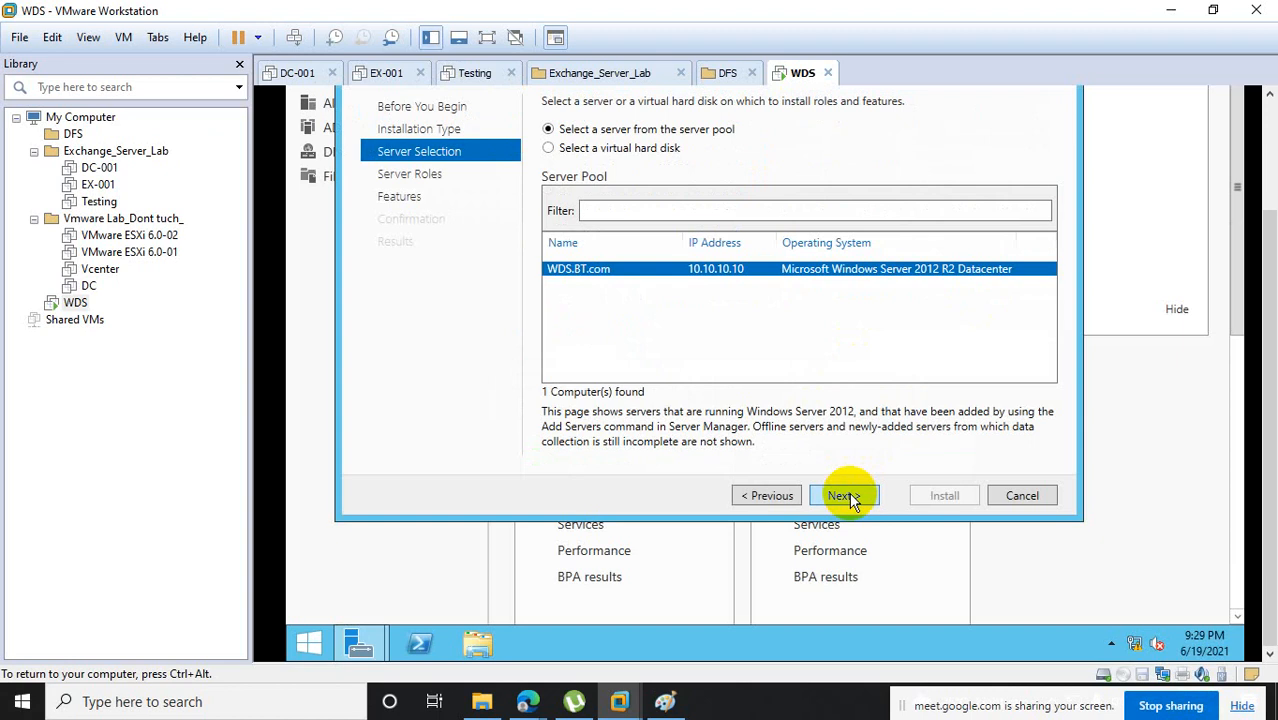
click(849, 497)
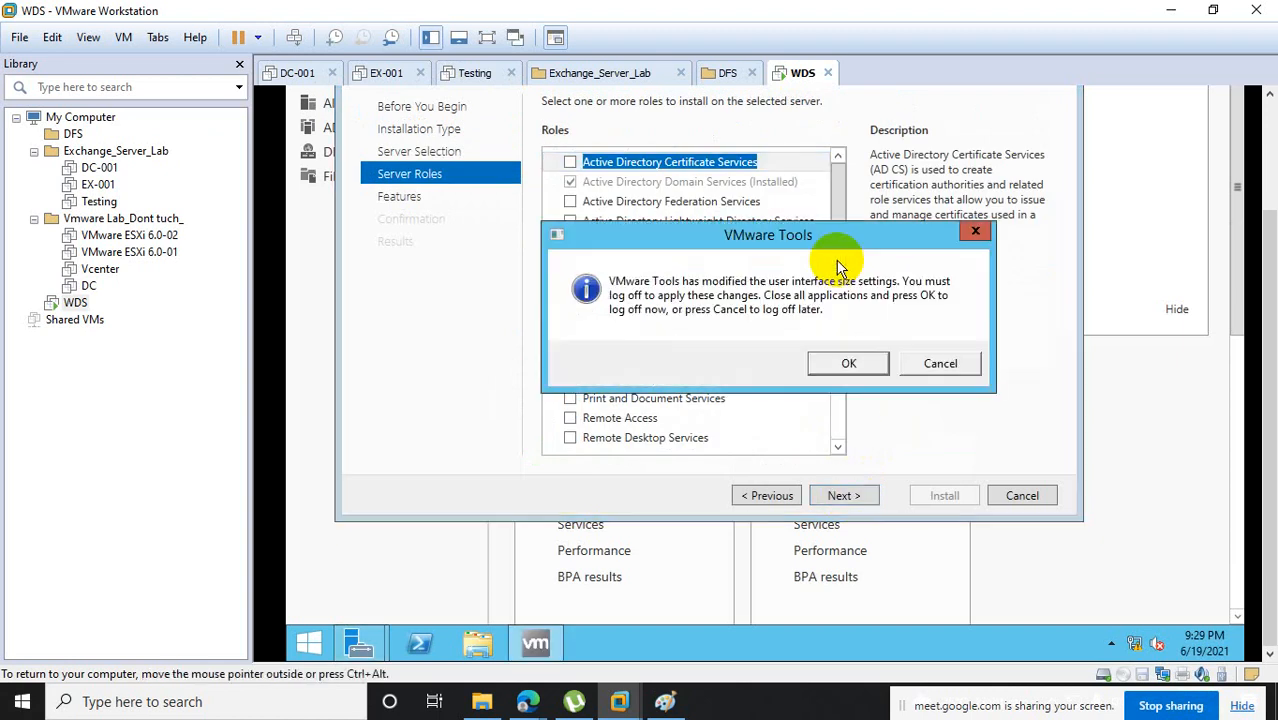
click(974, 234)
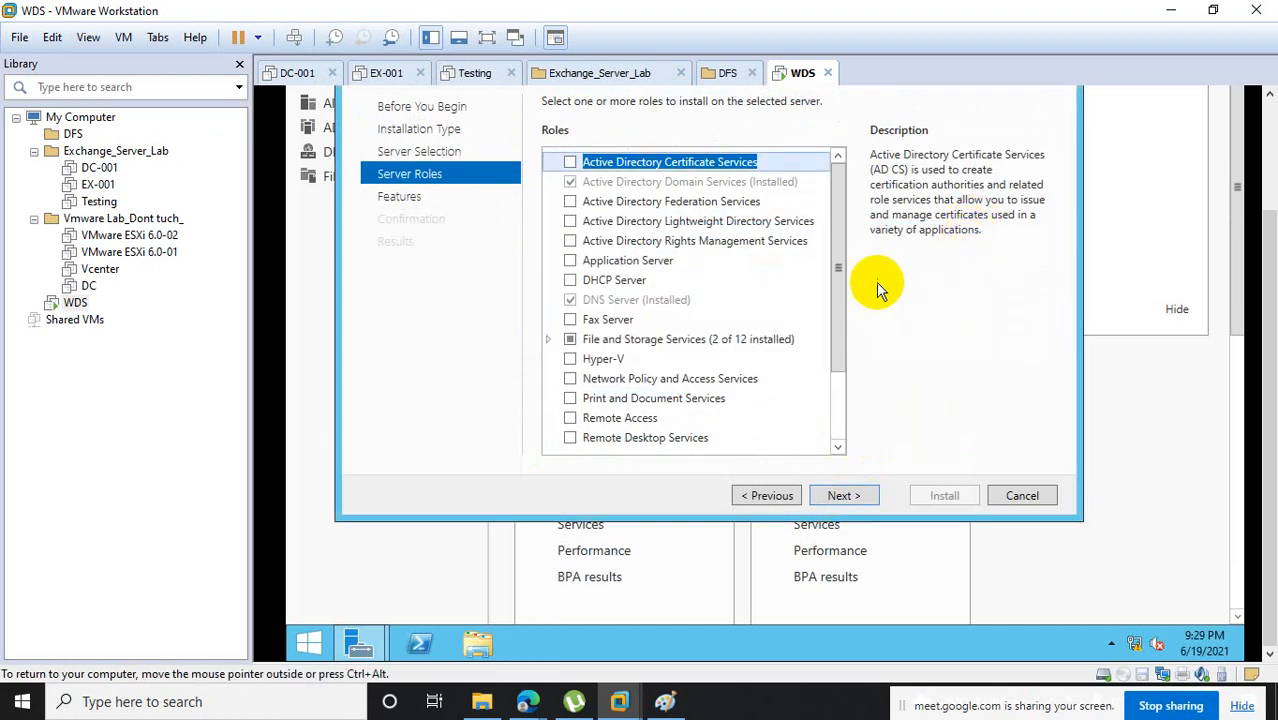
Select the DHCP Server role with its management tools, keep the default features, and install it.
mouse_move(842, 277)
mouse_down()
mouse_move(844, 362)
mouse_move(855, 270)
mouse_up()
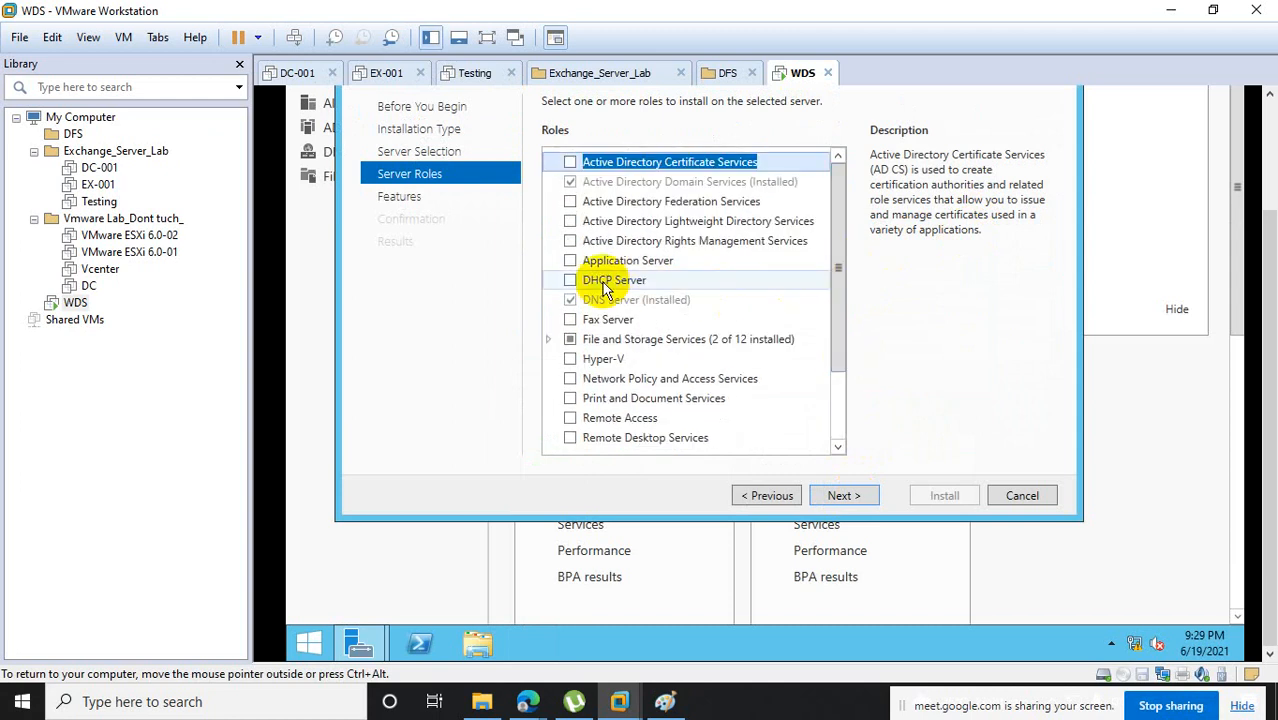
click(571, 281)
click(757, 410)
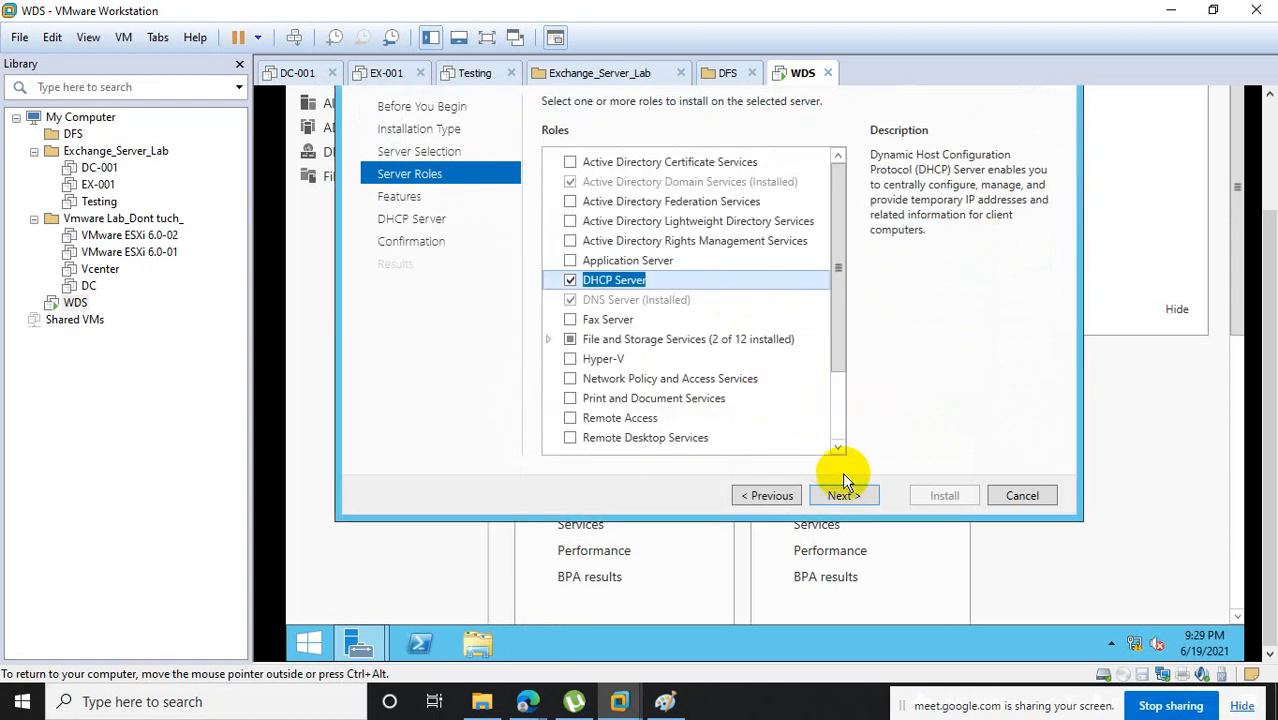
click(849, 495)
click(849, 495)
click(849, 495)
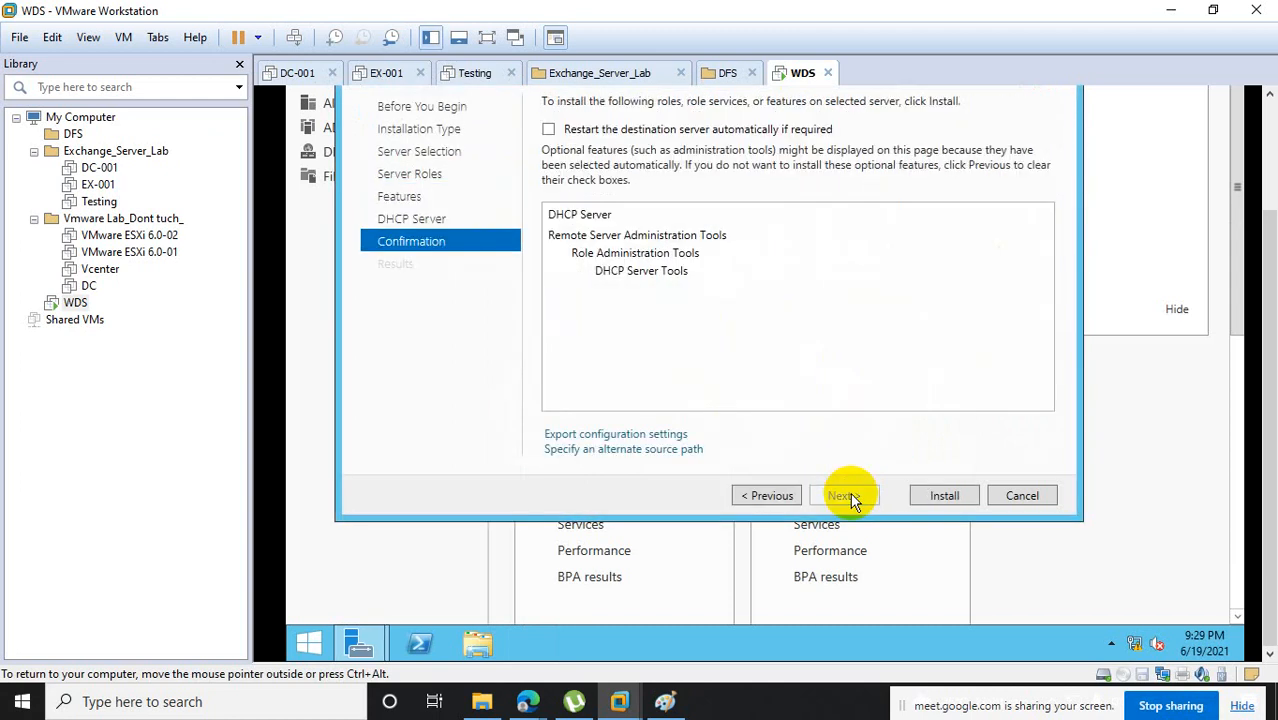
click(950, 494)
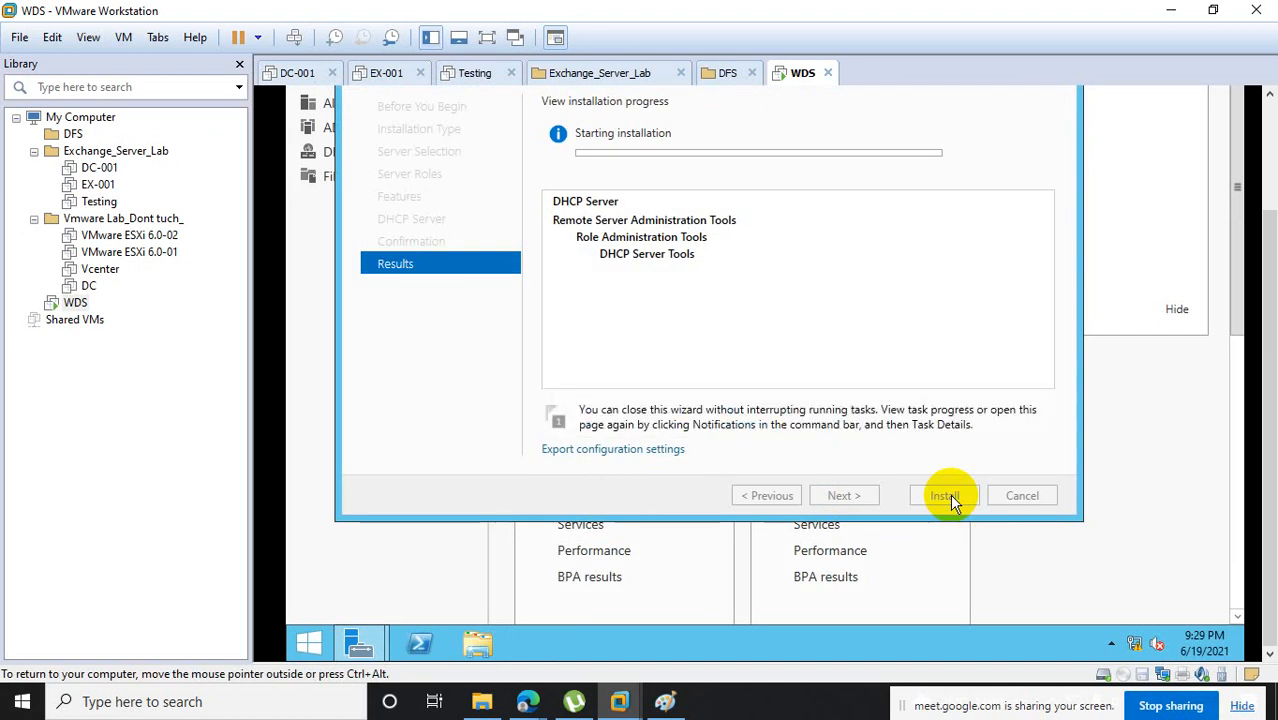
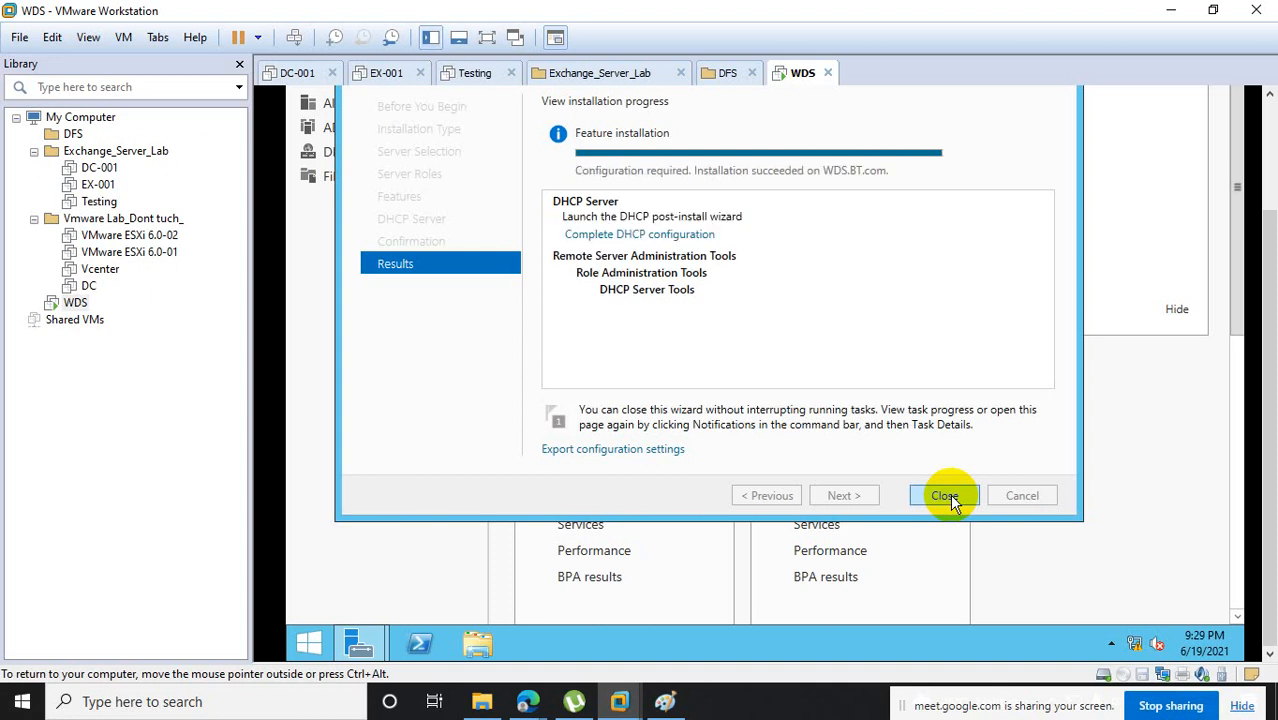
Complete the DHCP post-install configuration, authorizing the server with the BT\wds credentials, and close both wizards.
click(638, 234)
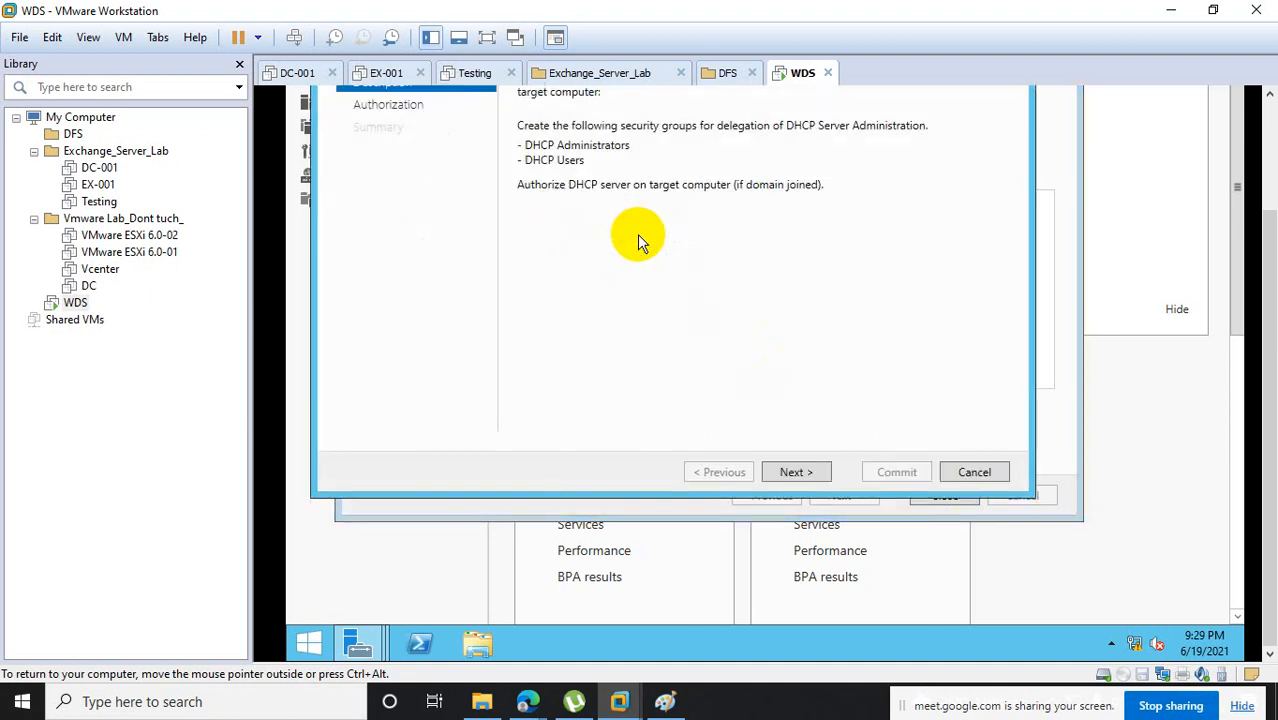
click(796, 472)
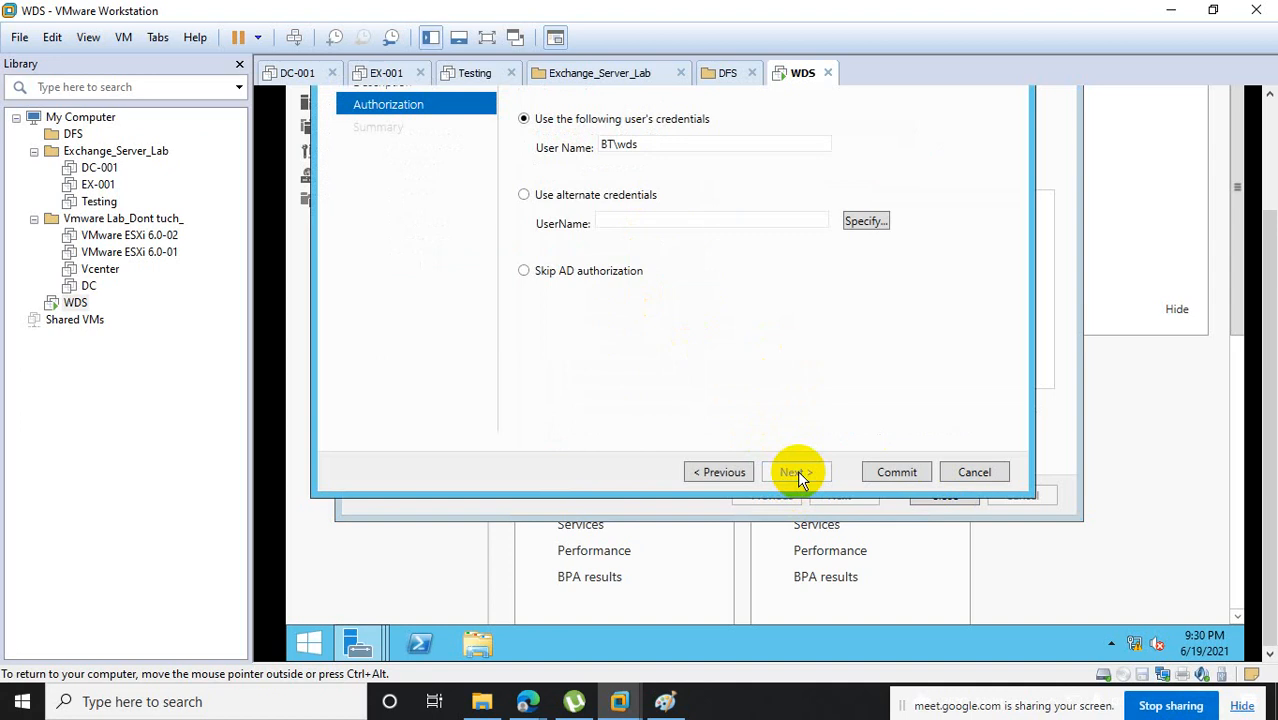
click(886, 472)
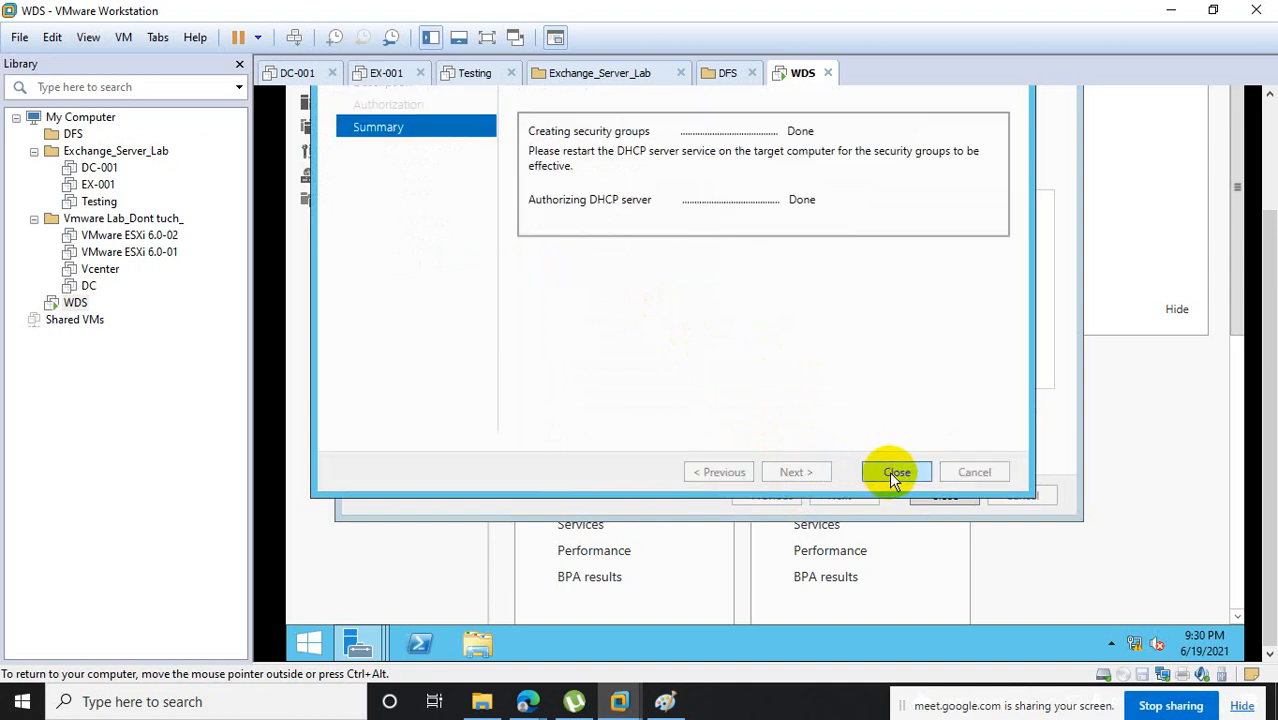
click(889, 471)
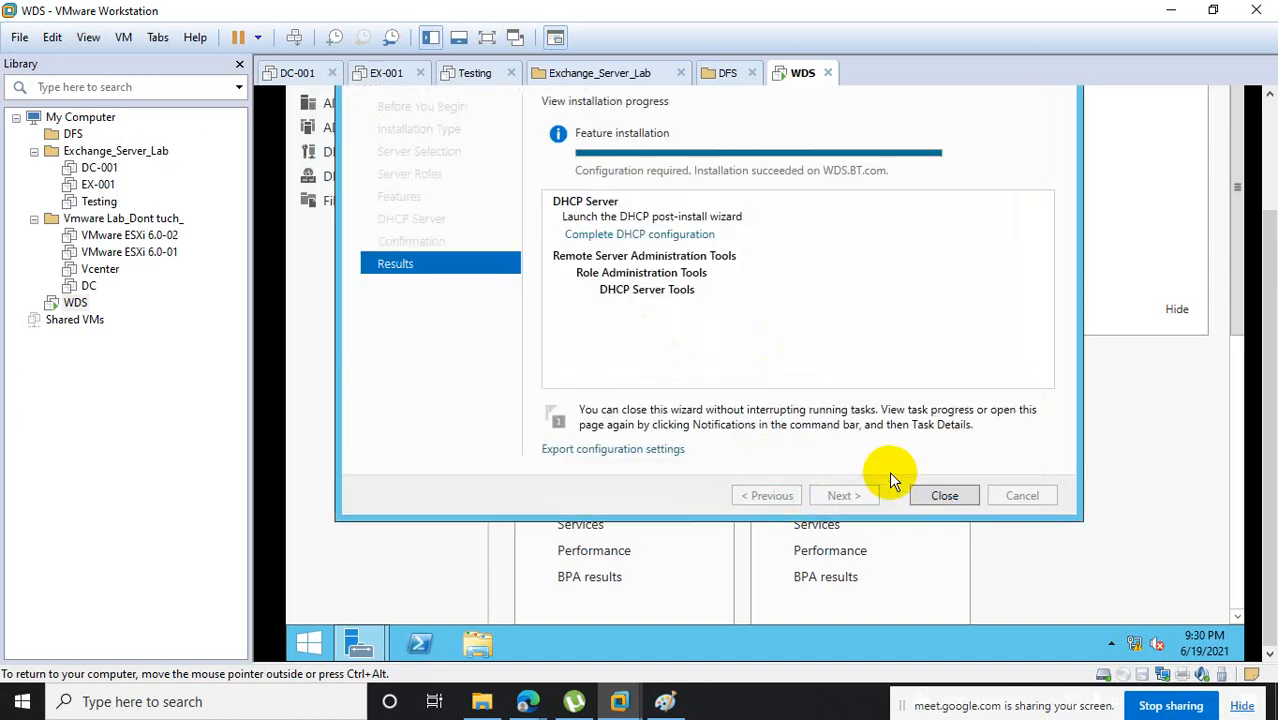
click(958, 501)
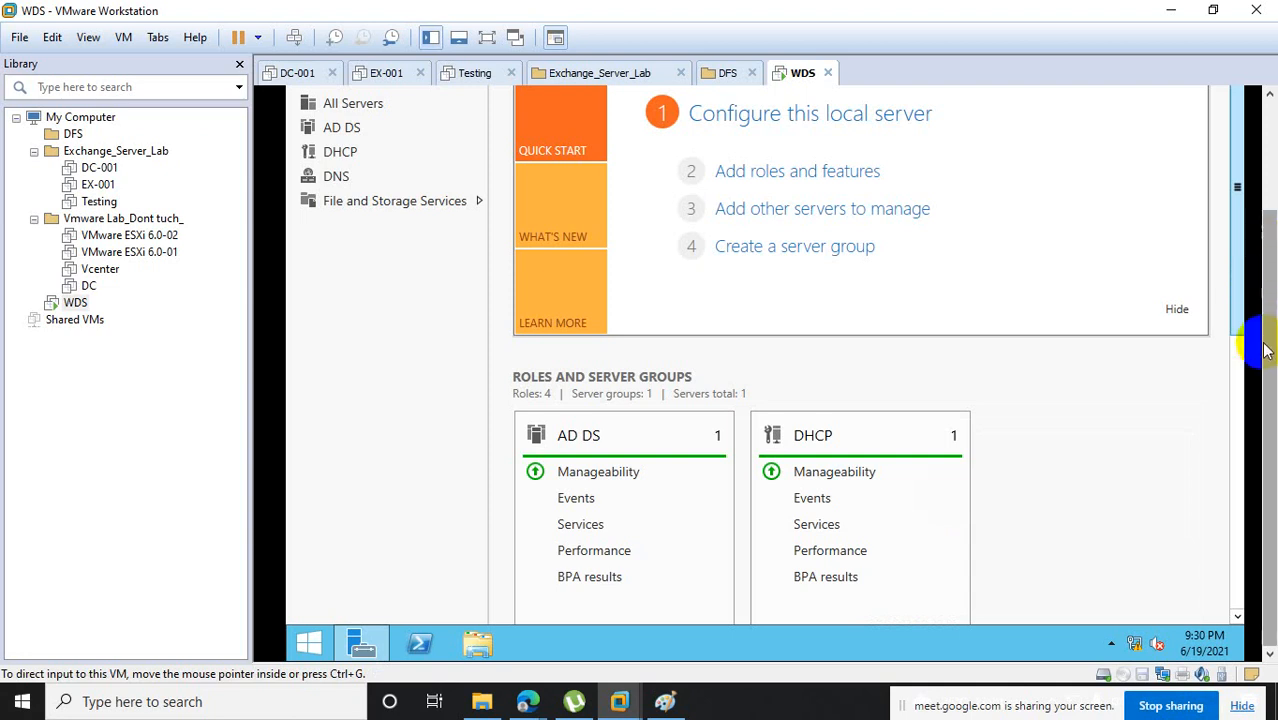
Open the DHCP management console by running dhcpmgmt.msc.
right_click(316, 650)
click(365, 586)
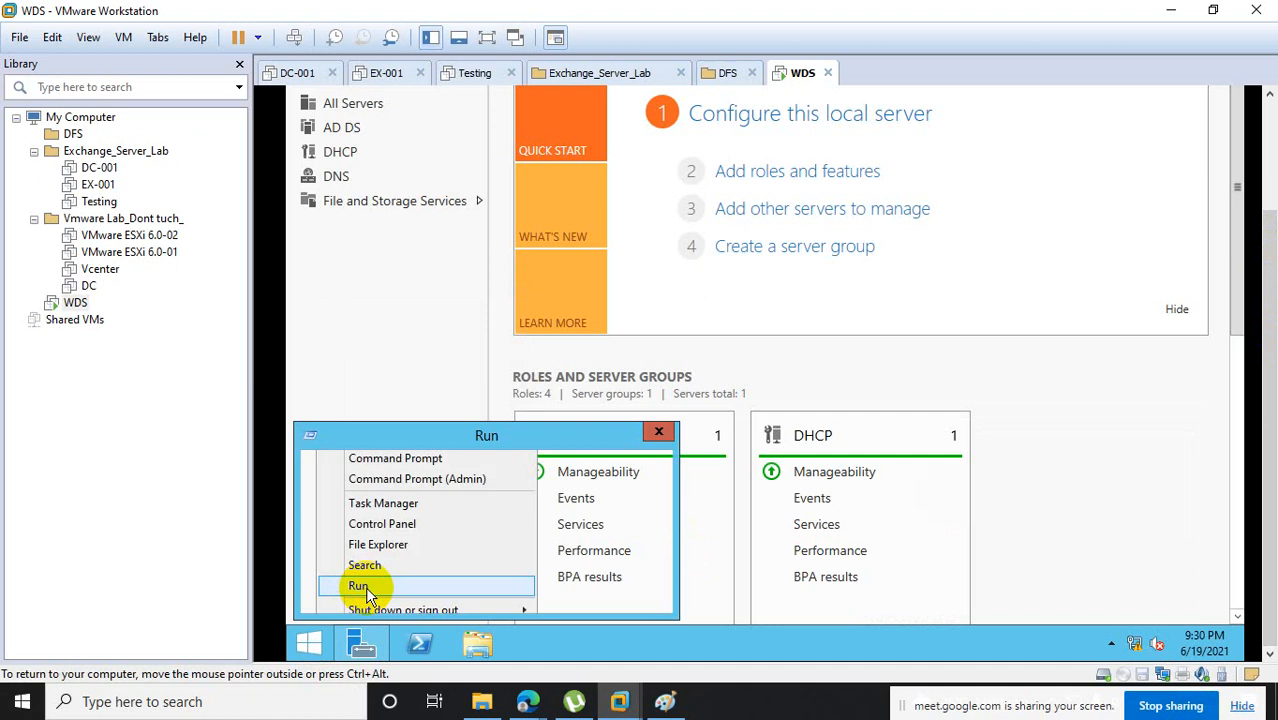
text(d)
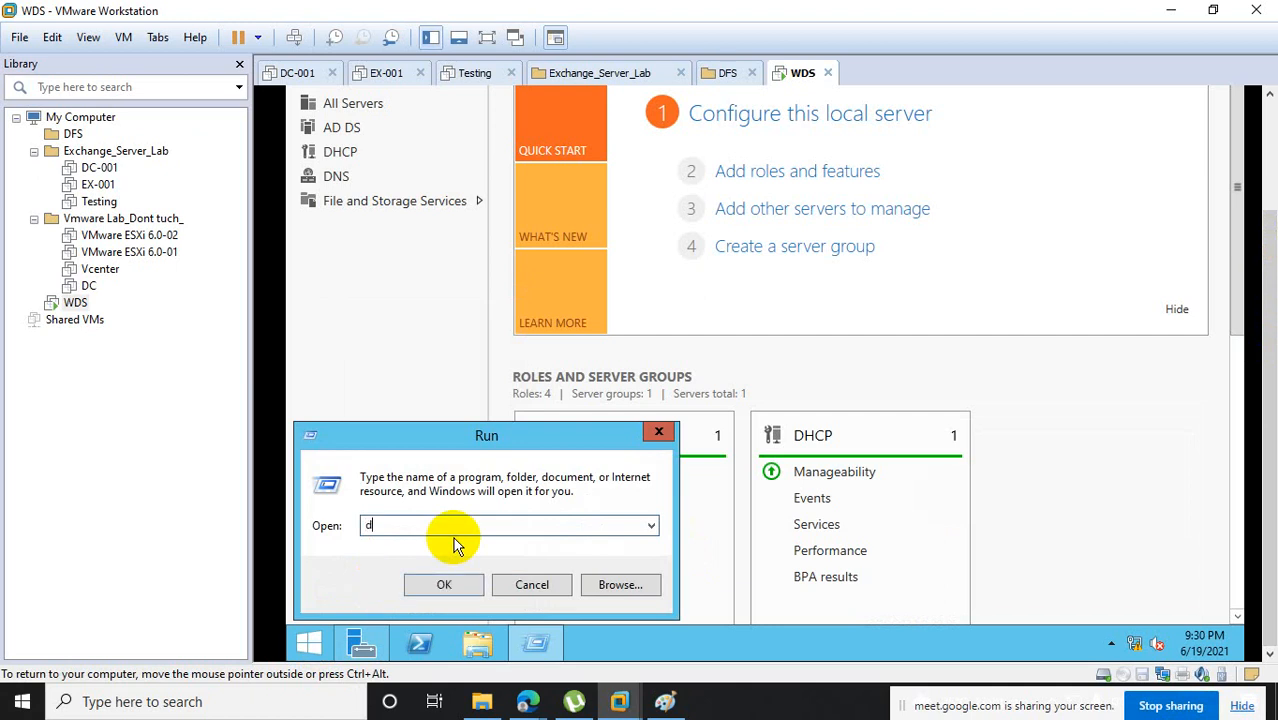
text(hcpmgmt.msc)
key(BackSpace)
key(BackSpace)
text(sc)
key(Return)
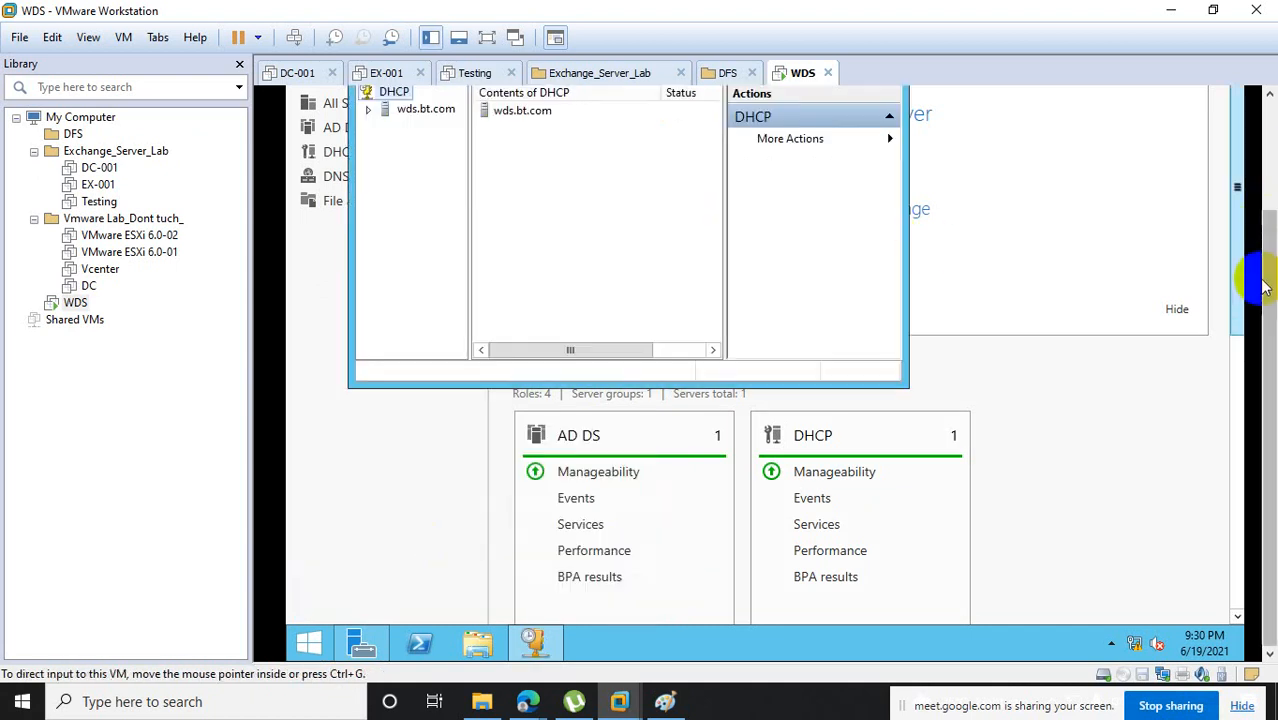
Maximize the DHCP console and expand wds.bt.com down to its IPv4 node.
drag(1265, 284, 1266, 165)
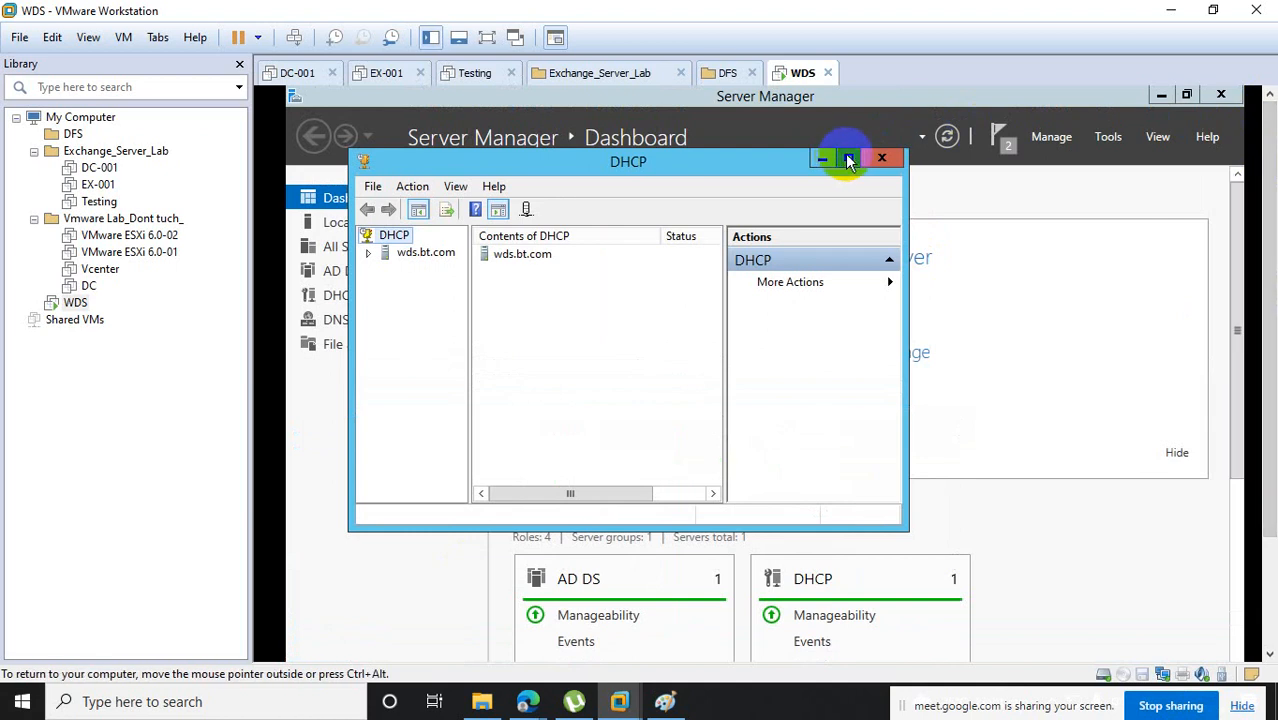
click(849, 160)
drag(399, 230, 448, 234)
click(300, 185)
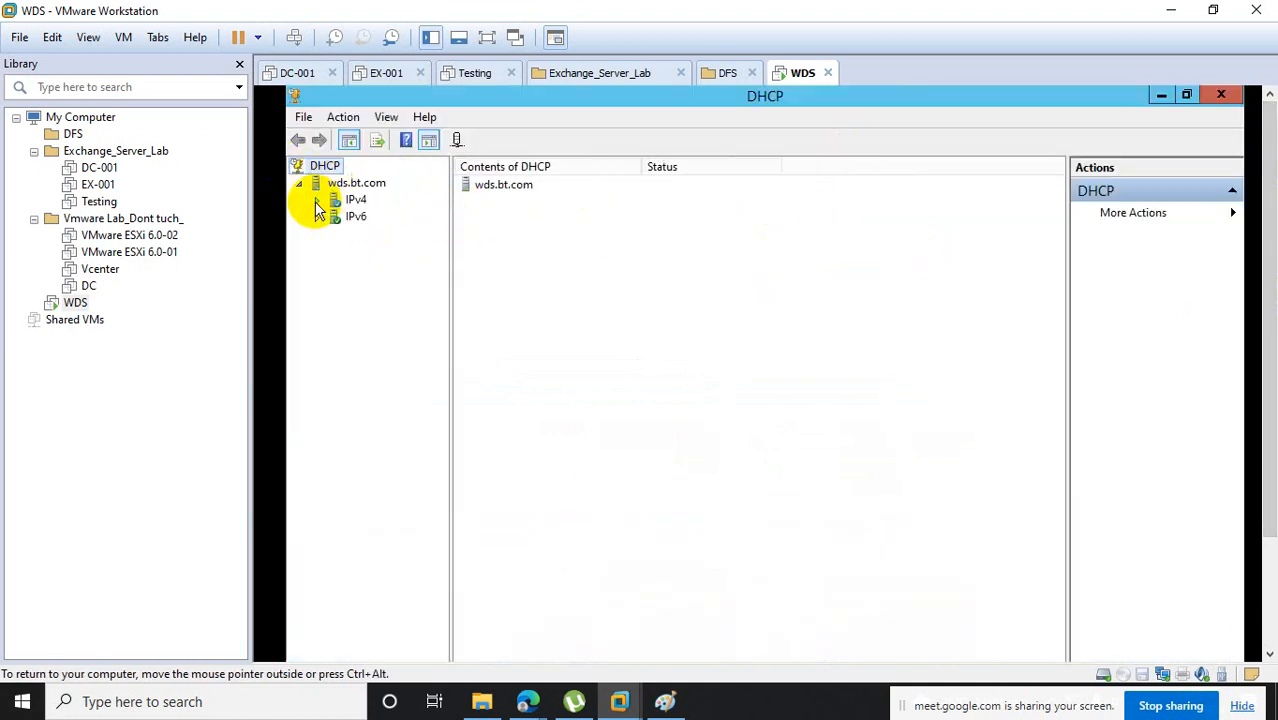
click(317, 200)
click(352, 200)
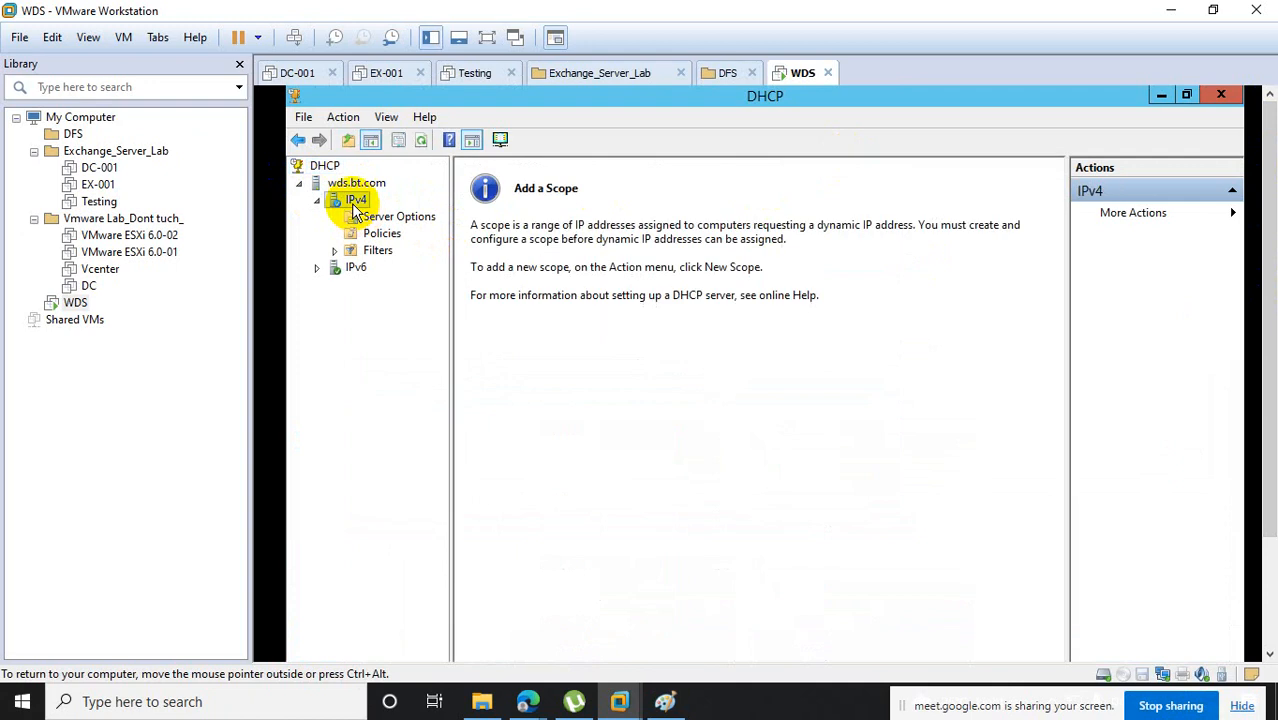
Start a new IPv4 scope named "Scope for OS Installation" and continue to its address range.
right_click(352, 201)
click(430, 240)
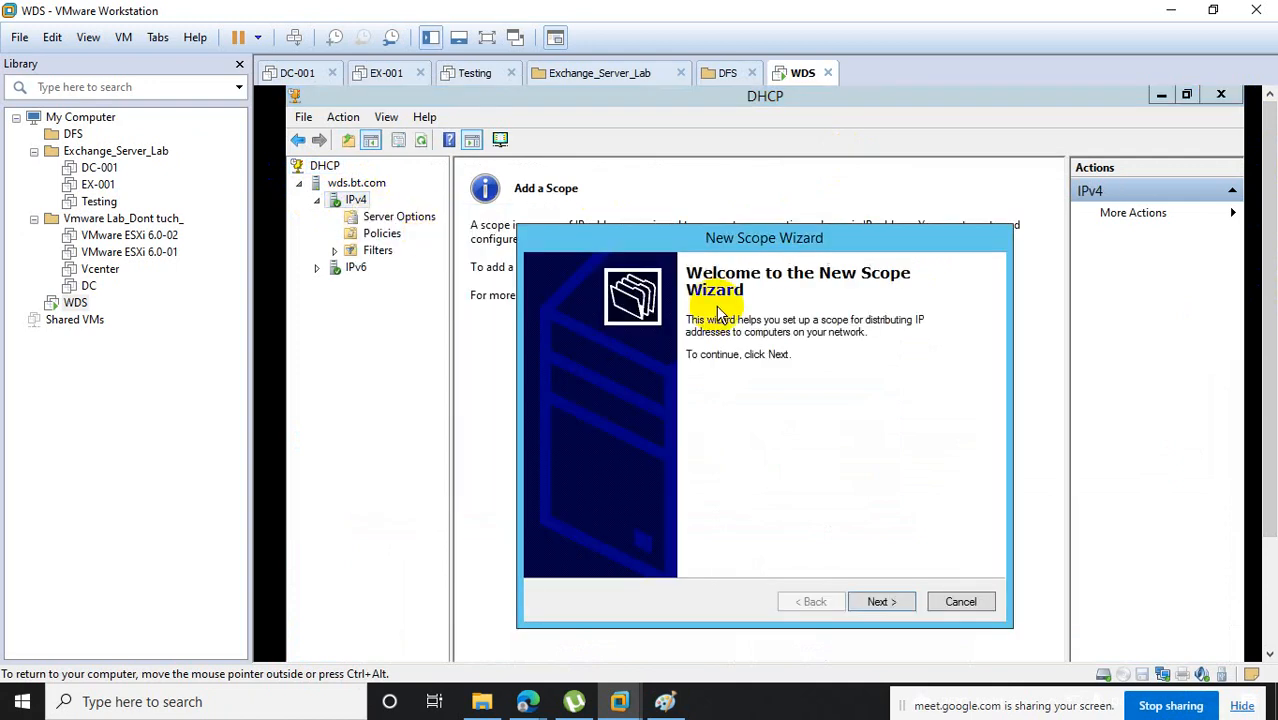
click(871, 596)
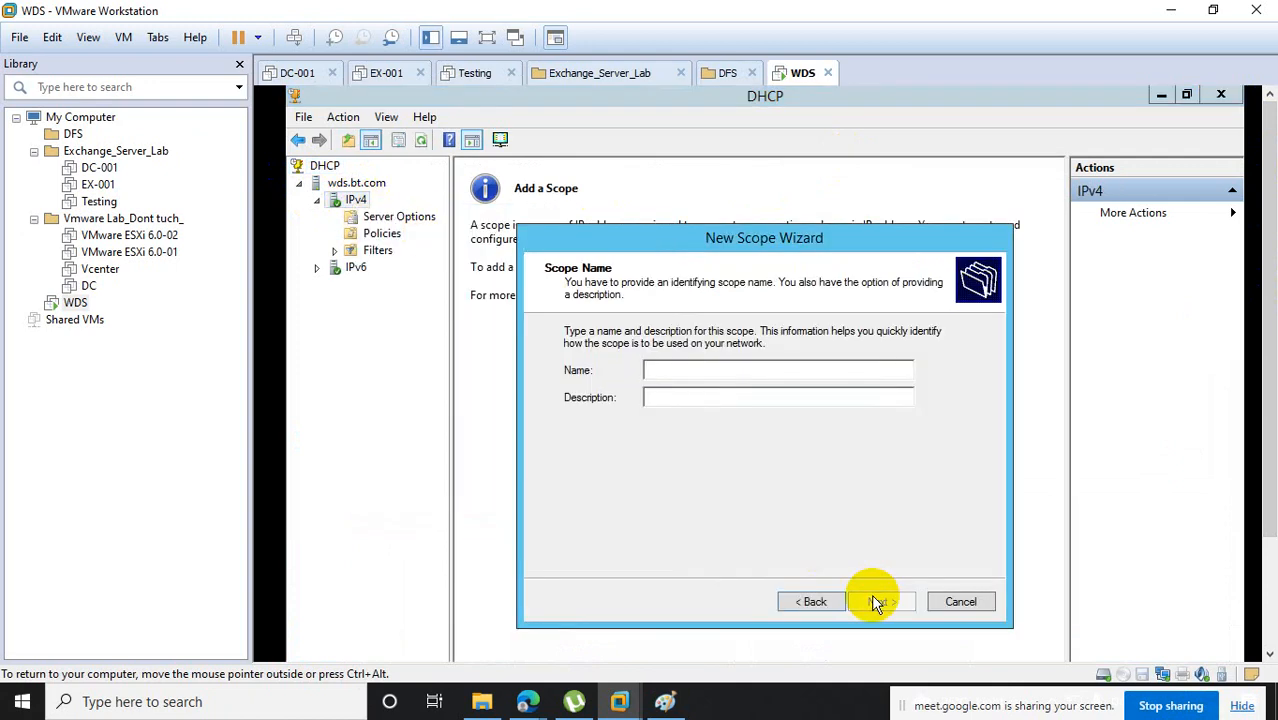
text(Scope for OS Inst)
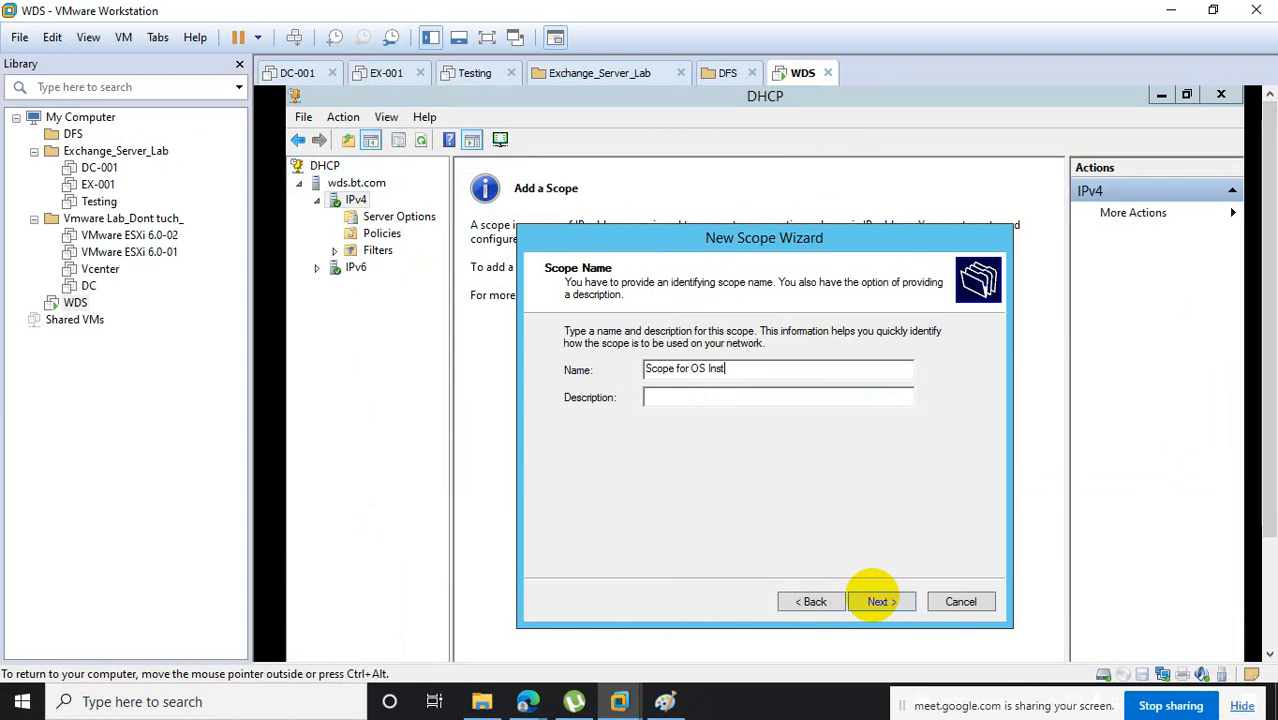
text(allation)
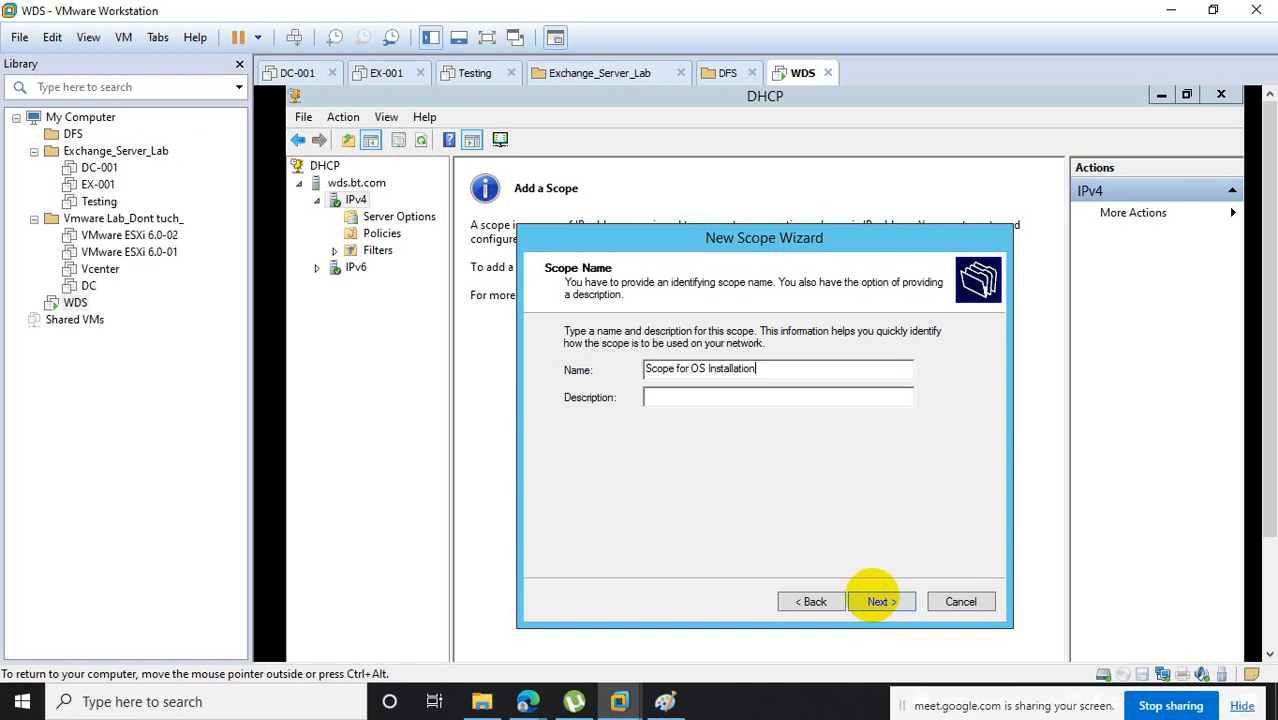
click(898, 603)
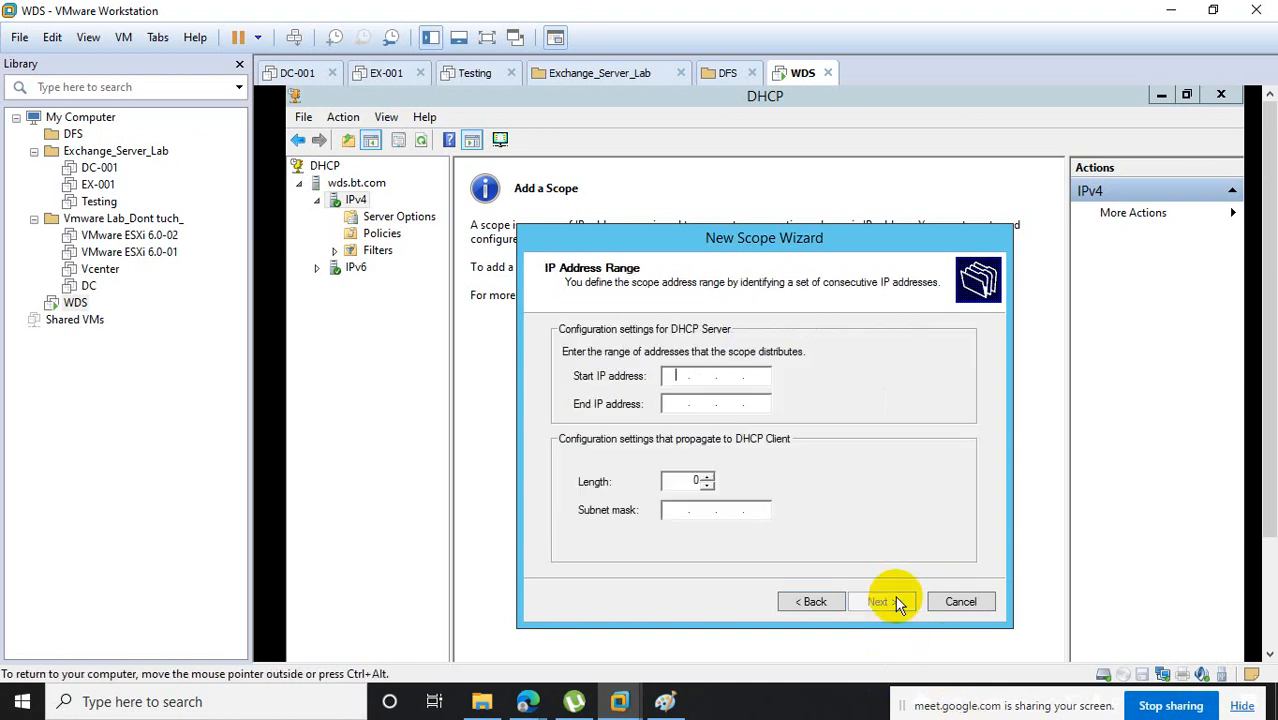
Set the scope's address range from 10.10.10.12 to 10.10.10.100 with the default subnet mask and continue to exclusions.
click(676, 377)
text(10.10.10.)
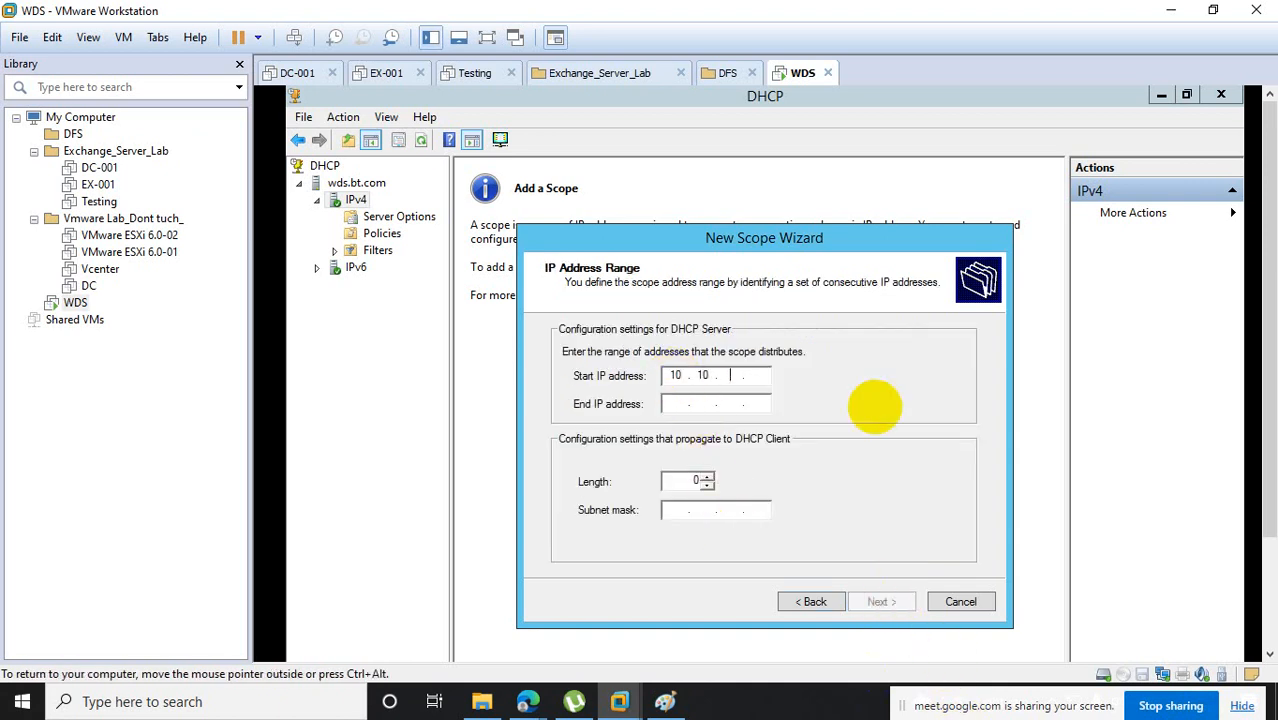
text(12)
key(Tab)
text(10.10.)
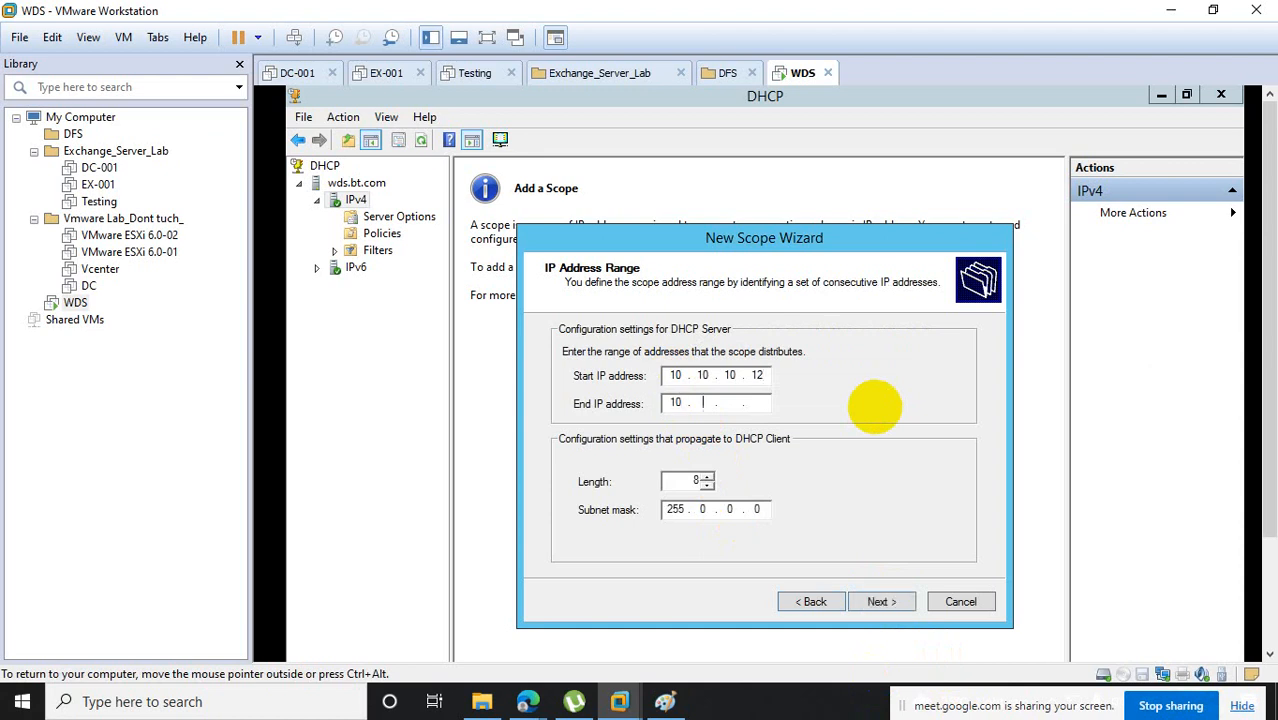
text(10.10)
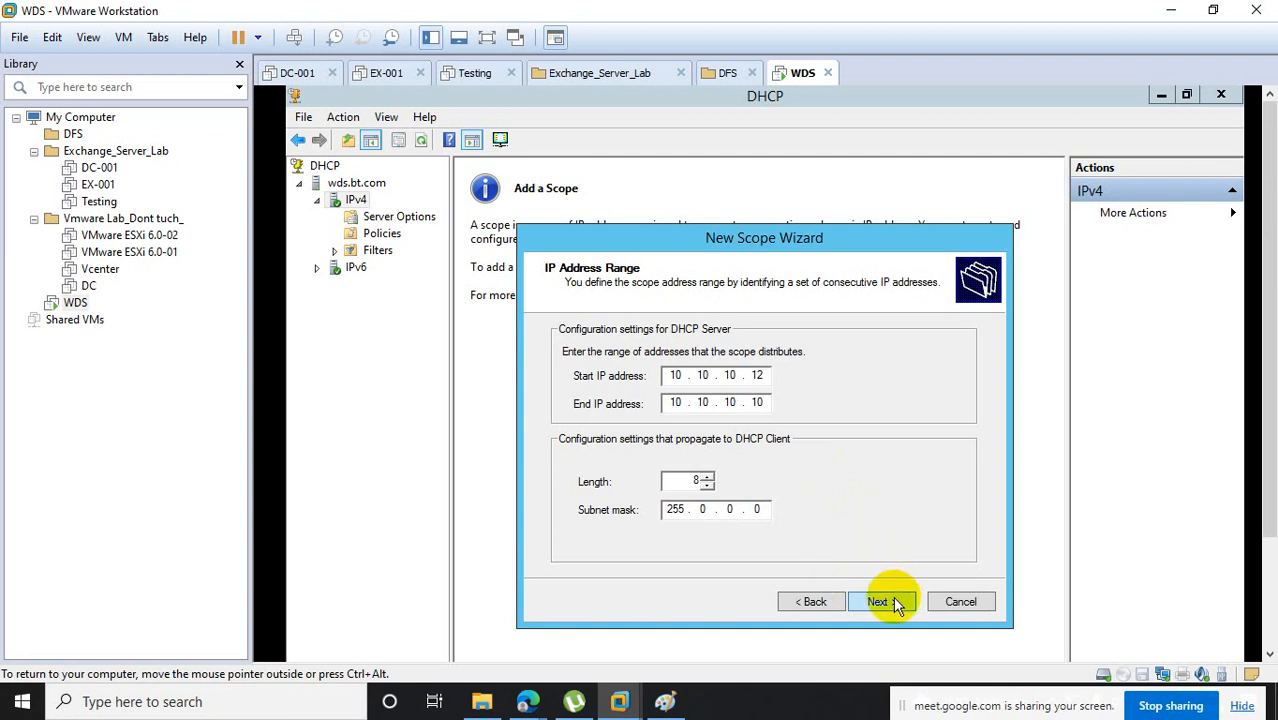
text(0)
click(879, 605)
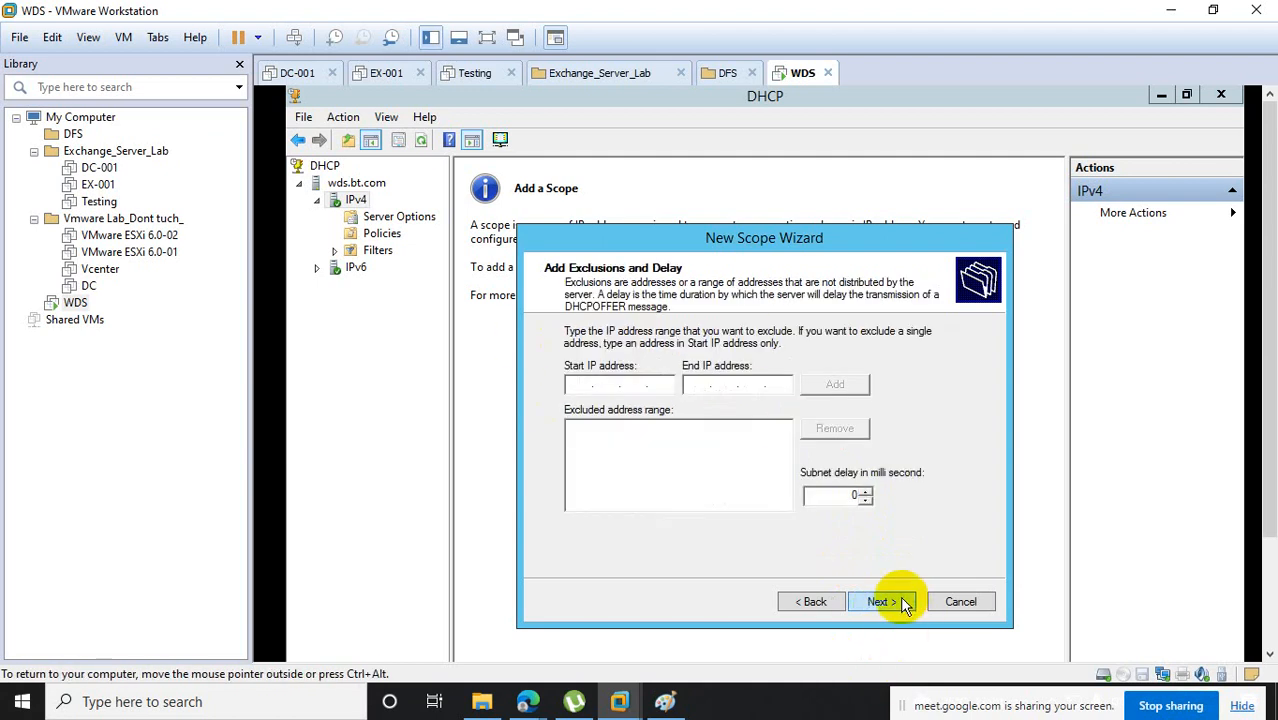
Leave exclusions empty, keep the default lease duration, and configure the DHCP options now without specifying a router.
click(900, 603)
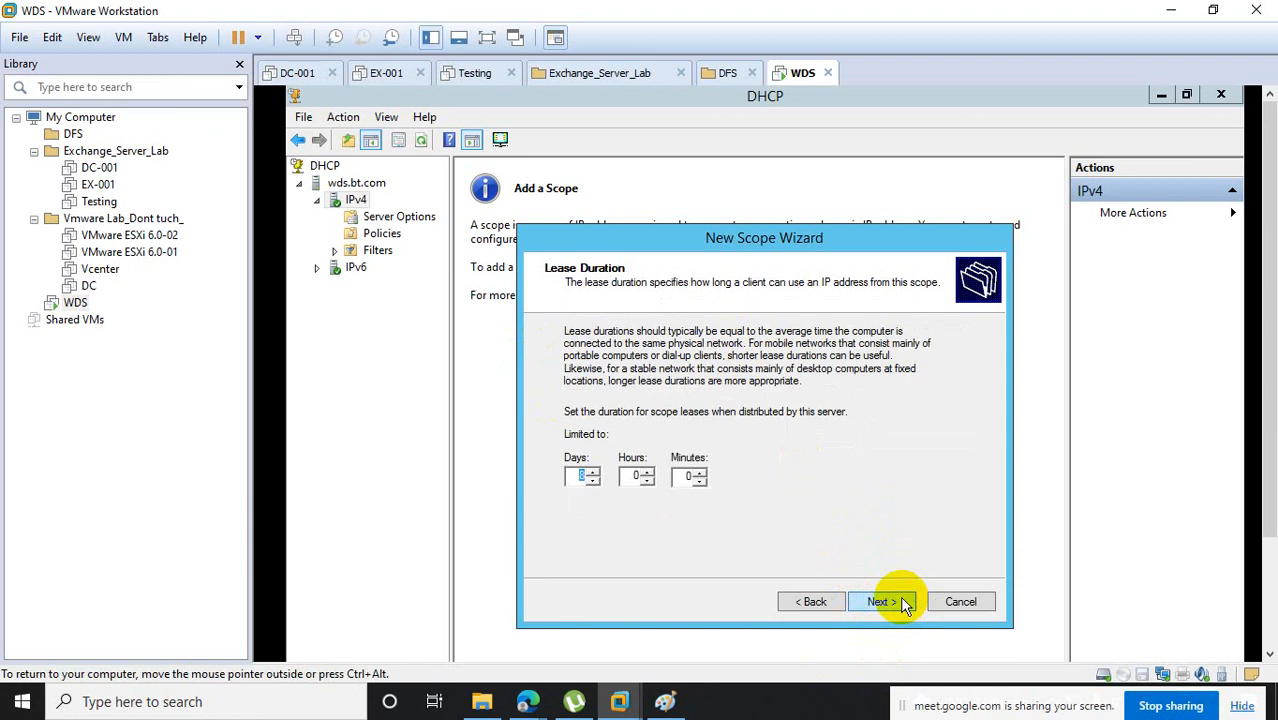
click(905, 605)
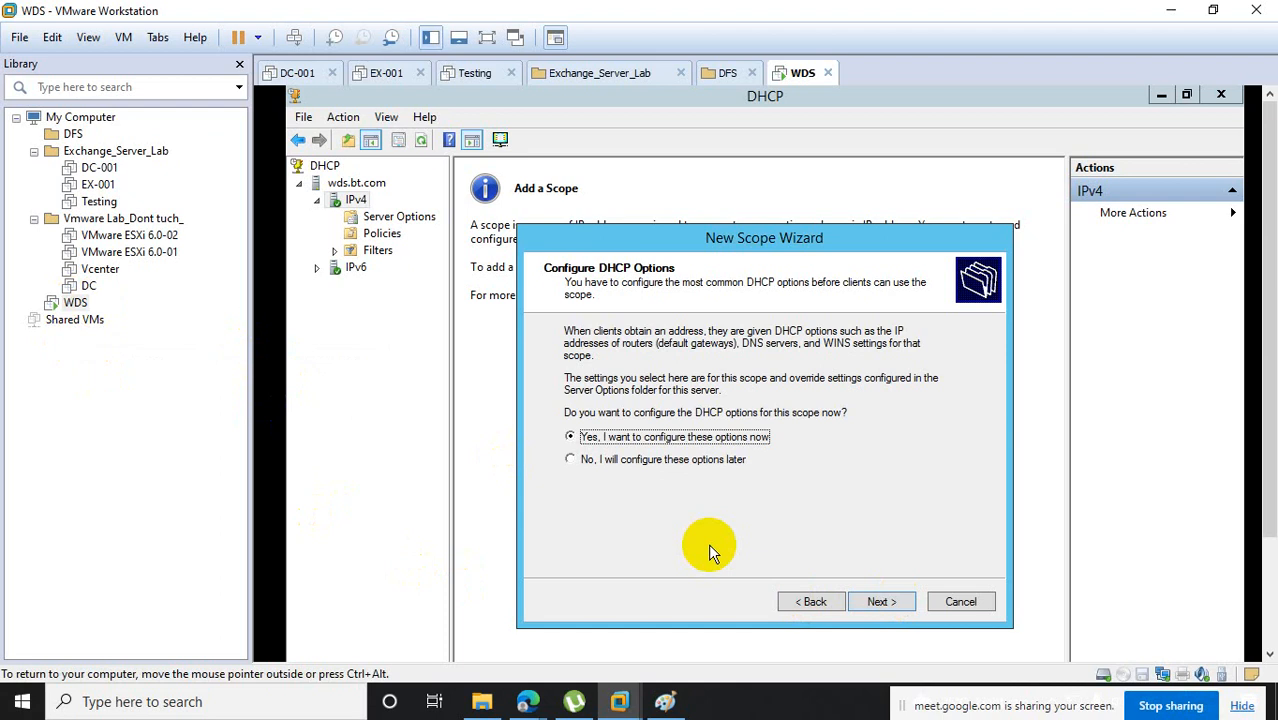
click(882, 605)
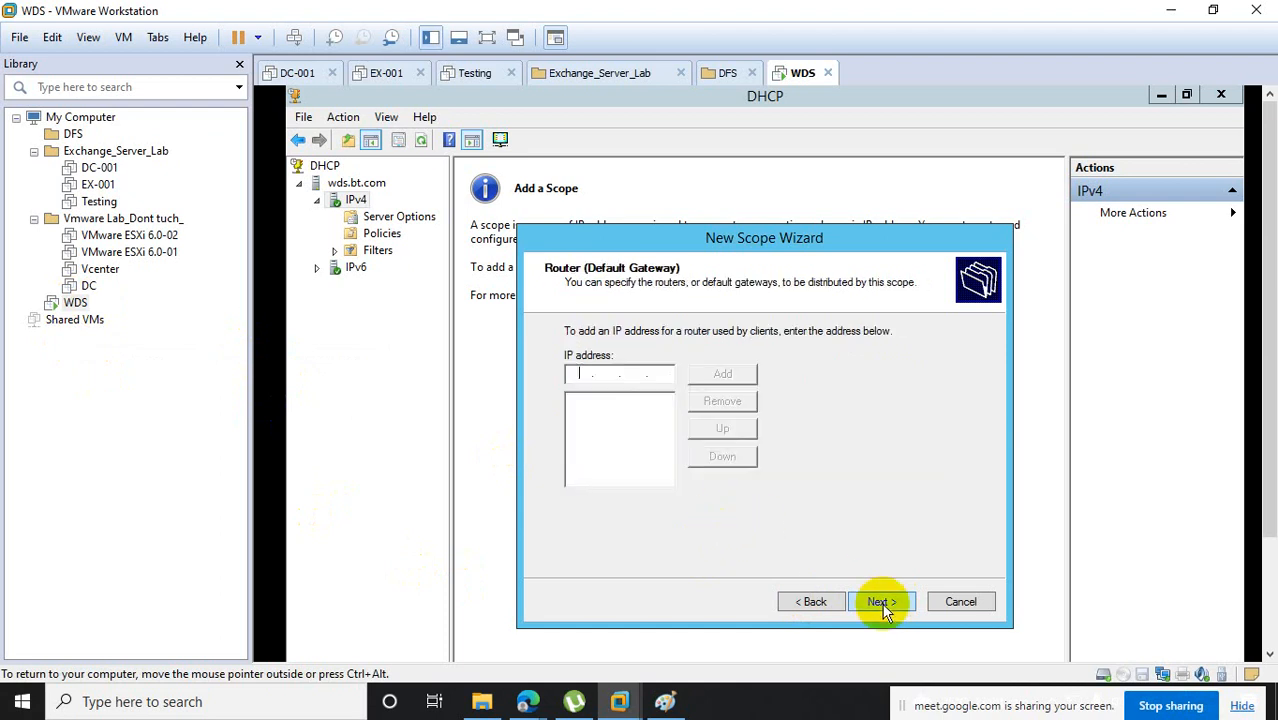
click(882, 605)
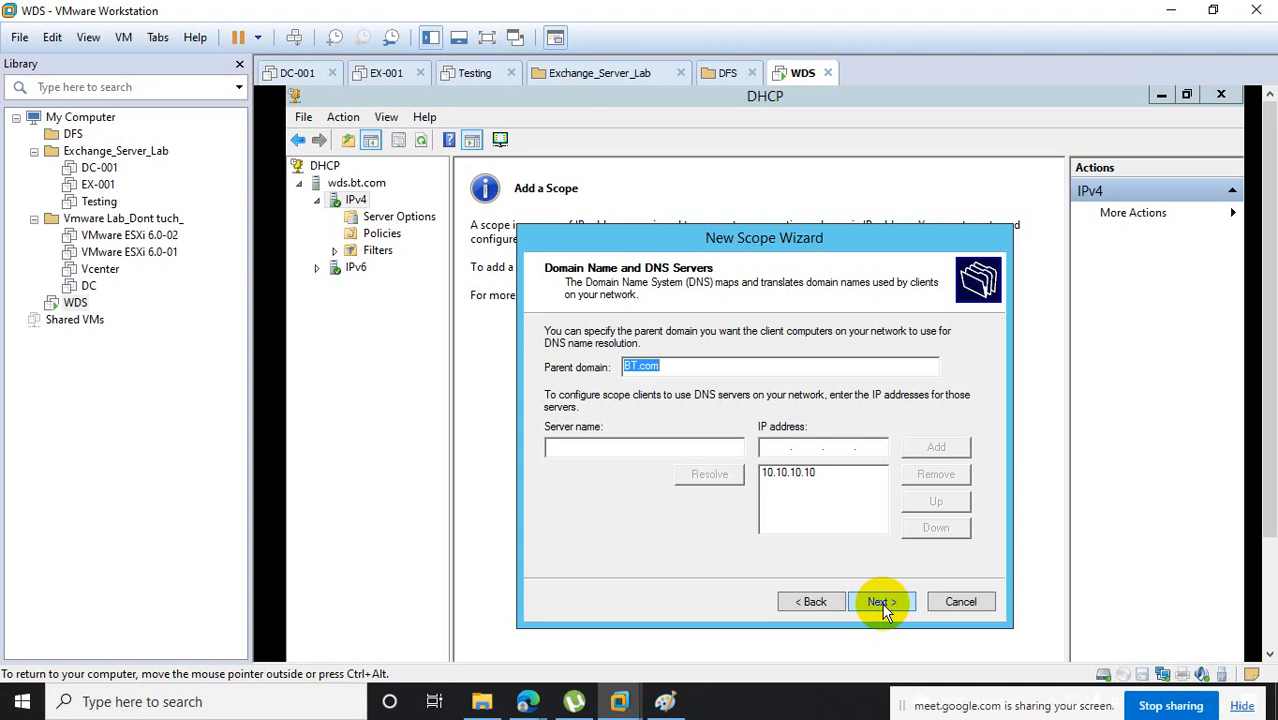
Keep parent domain BT.com with DNS server 10.10.10.10, leave WINS empty, and finish the wizard with the scope activated.
click(882, 604)
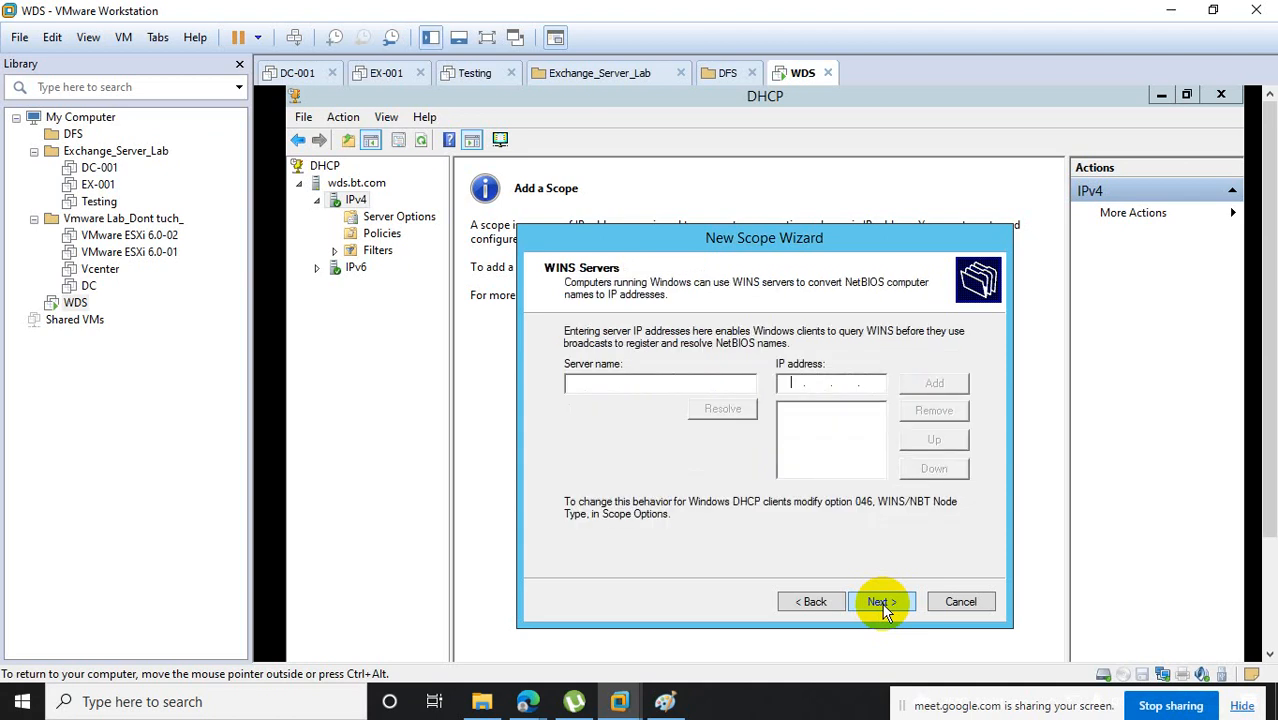
click(882, 604)
click(882, 604)
click(882, 604)
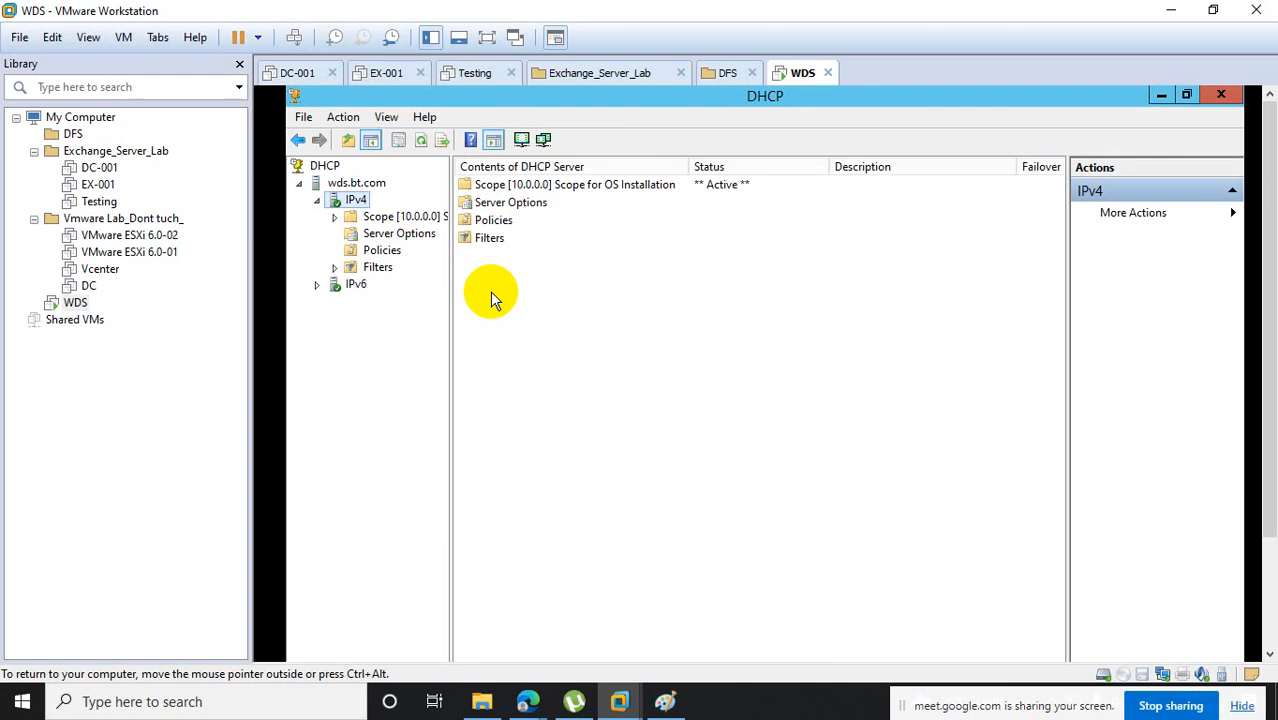
Close the DHCP console and open the Remove Roles and Features Wizard through the Add Roles and Features Wizard.
click(1221, 94)
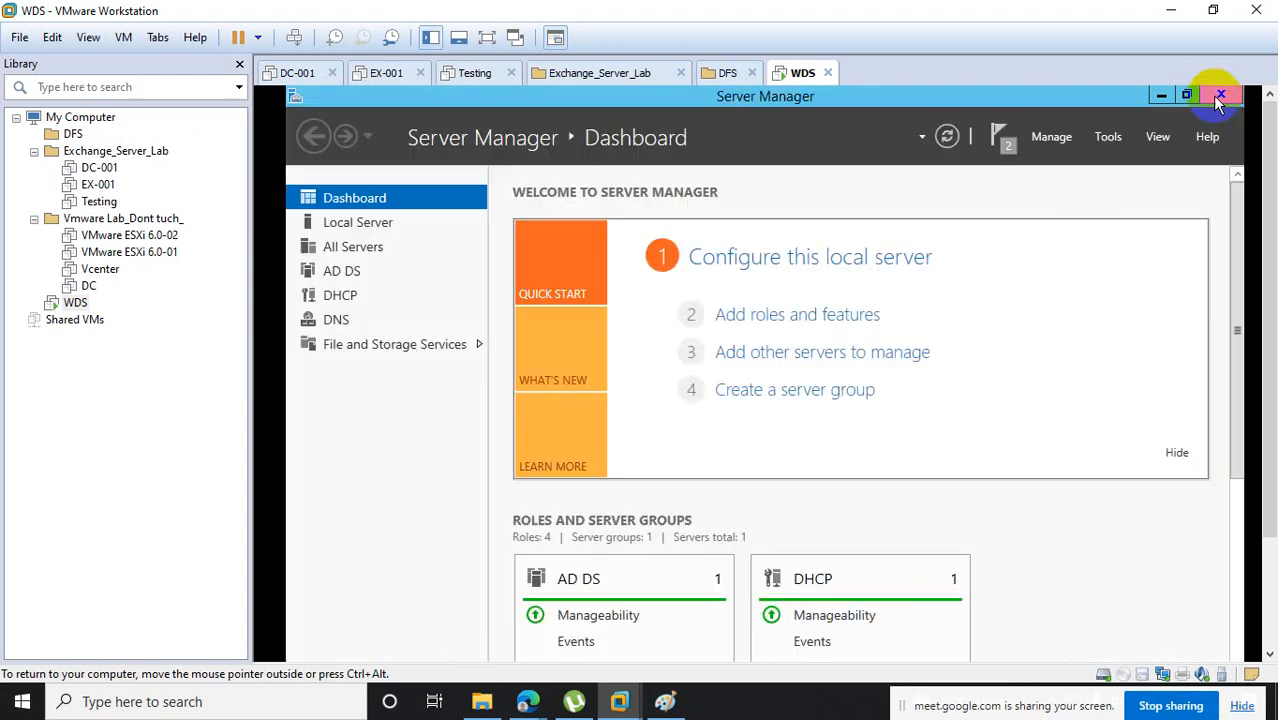
click(777, 322)
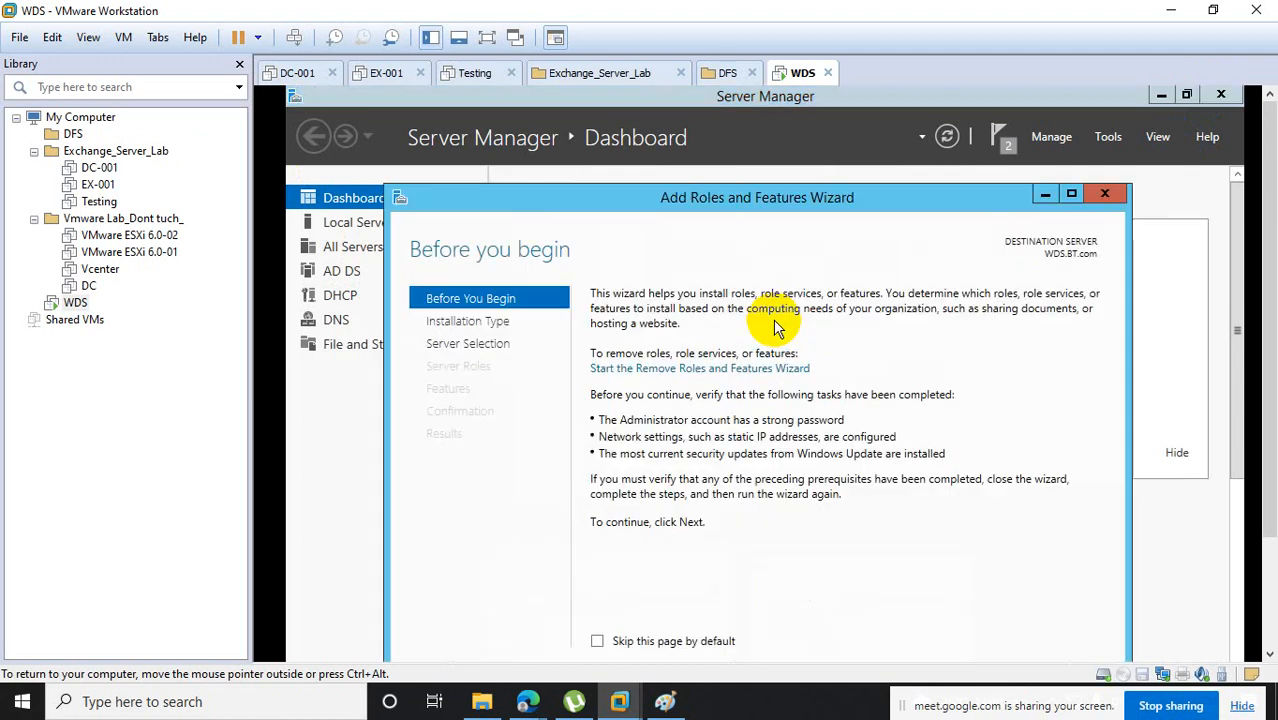
click(685, 369)
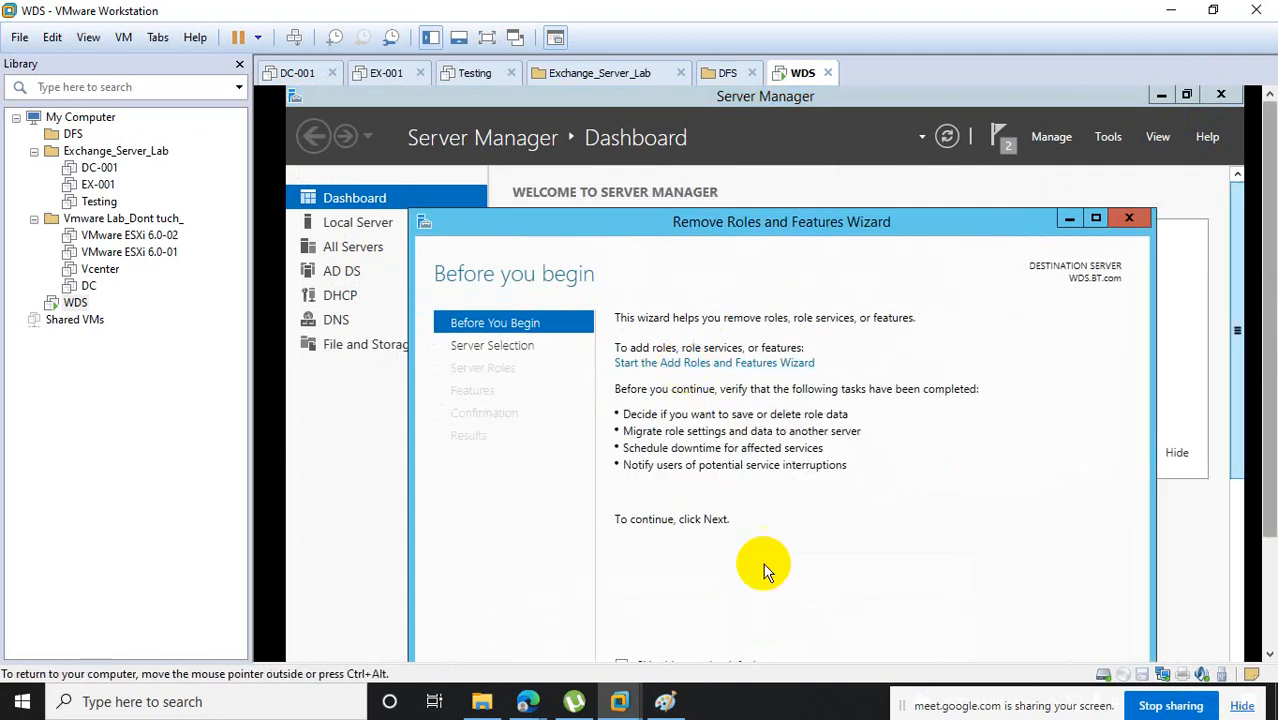
Switch to the Google Meet call, admit the waiting participant, and return to the WDS virtual machine.
click(427, 625)
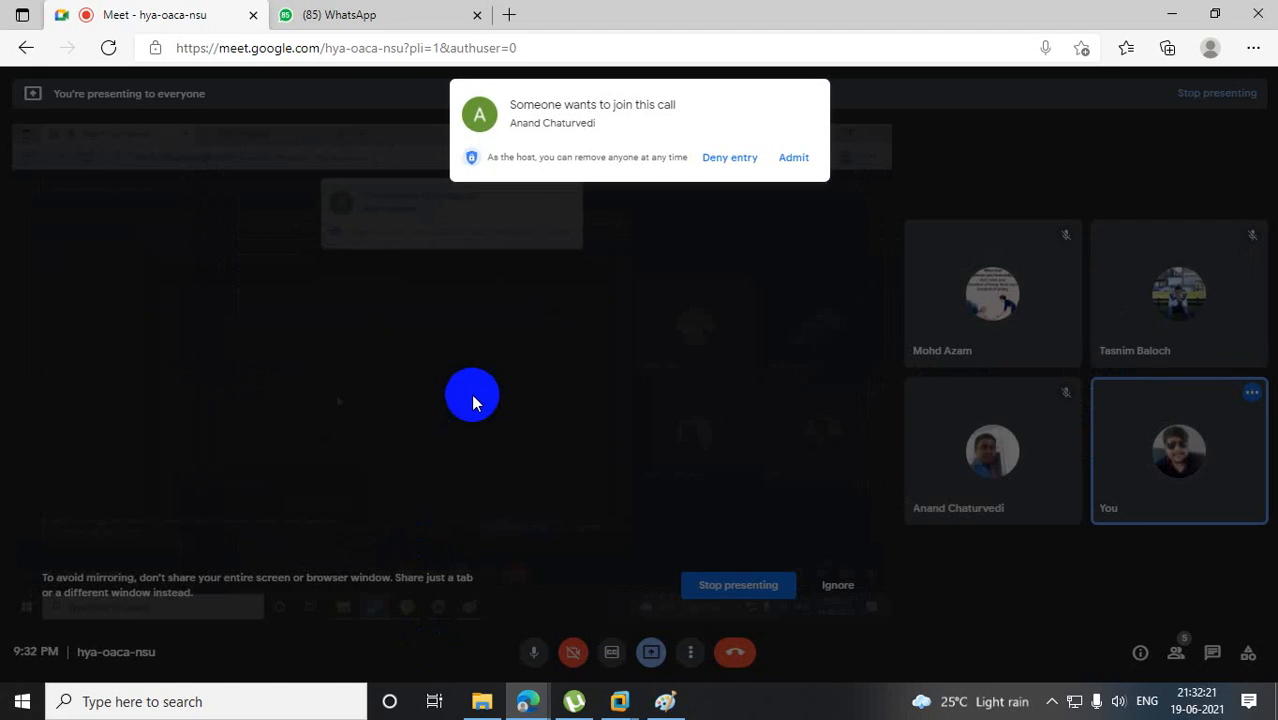
click(790, 158)
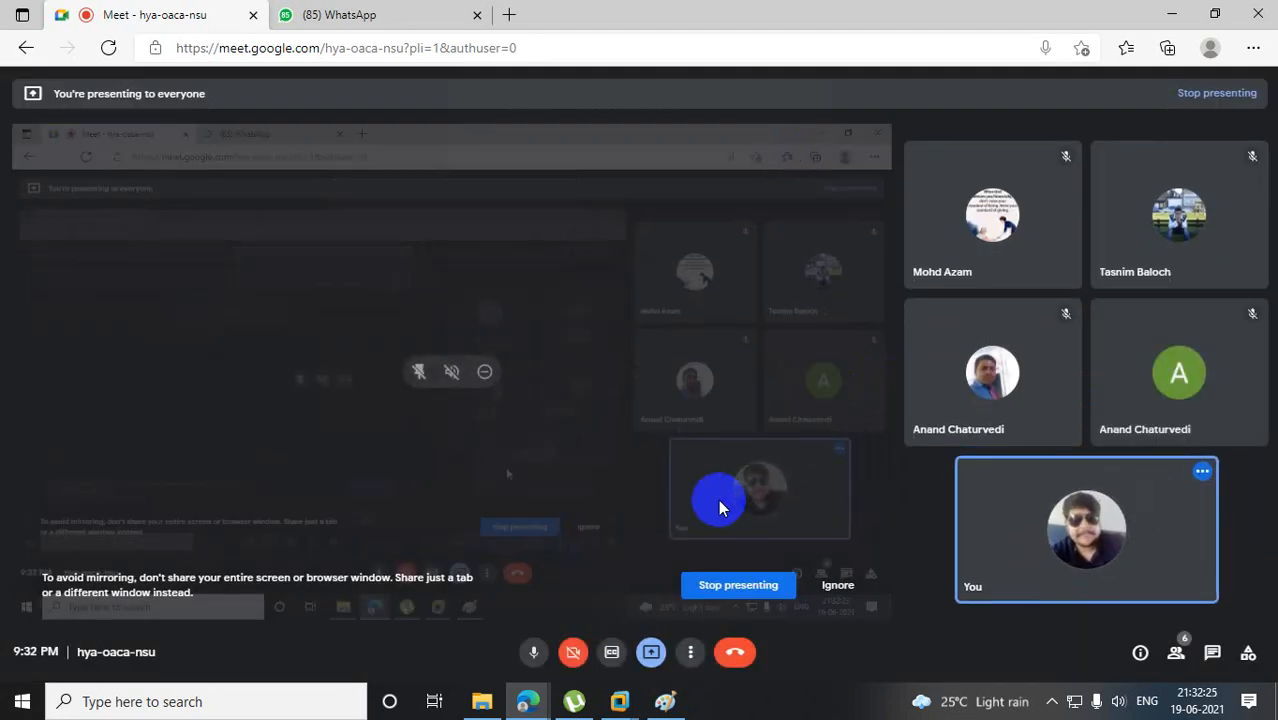
click(1168, 15)
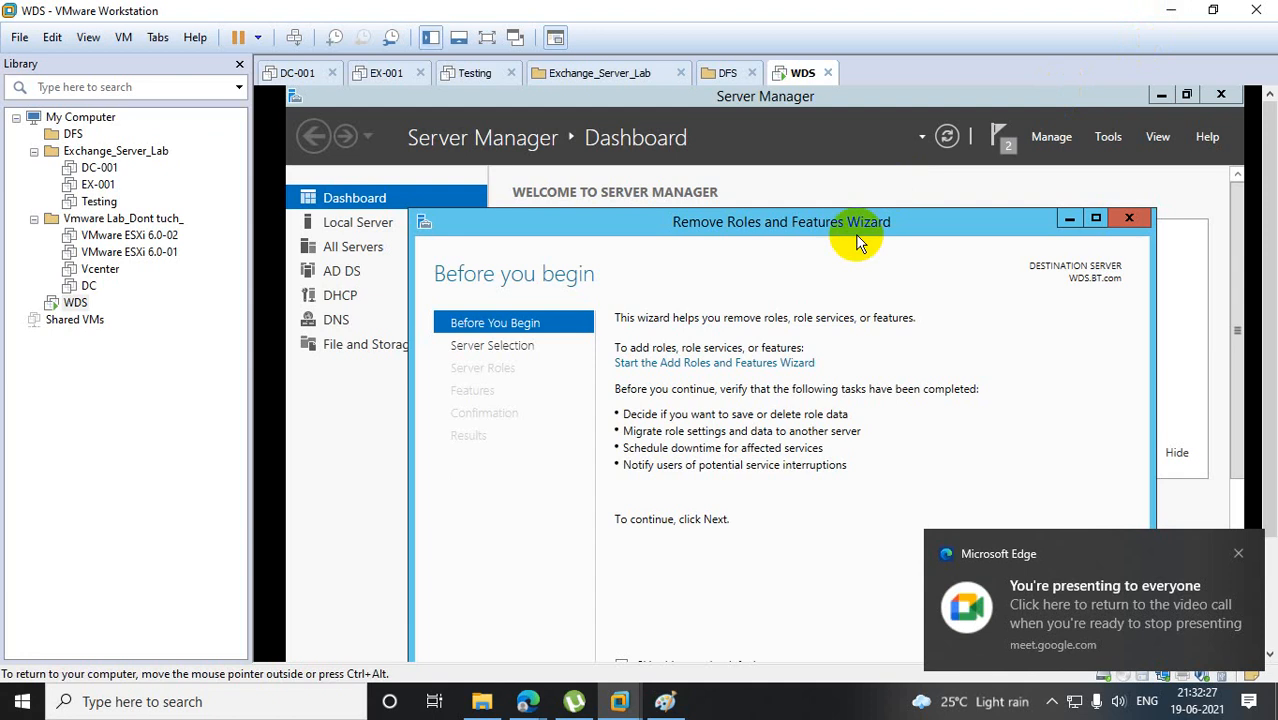
Dismiss the presenting notification and advance the removal wizard with WDS.BT.com selected to the end of the roles list.
scroll(1258, 360, down, 3)
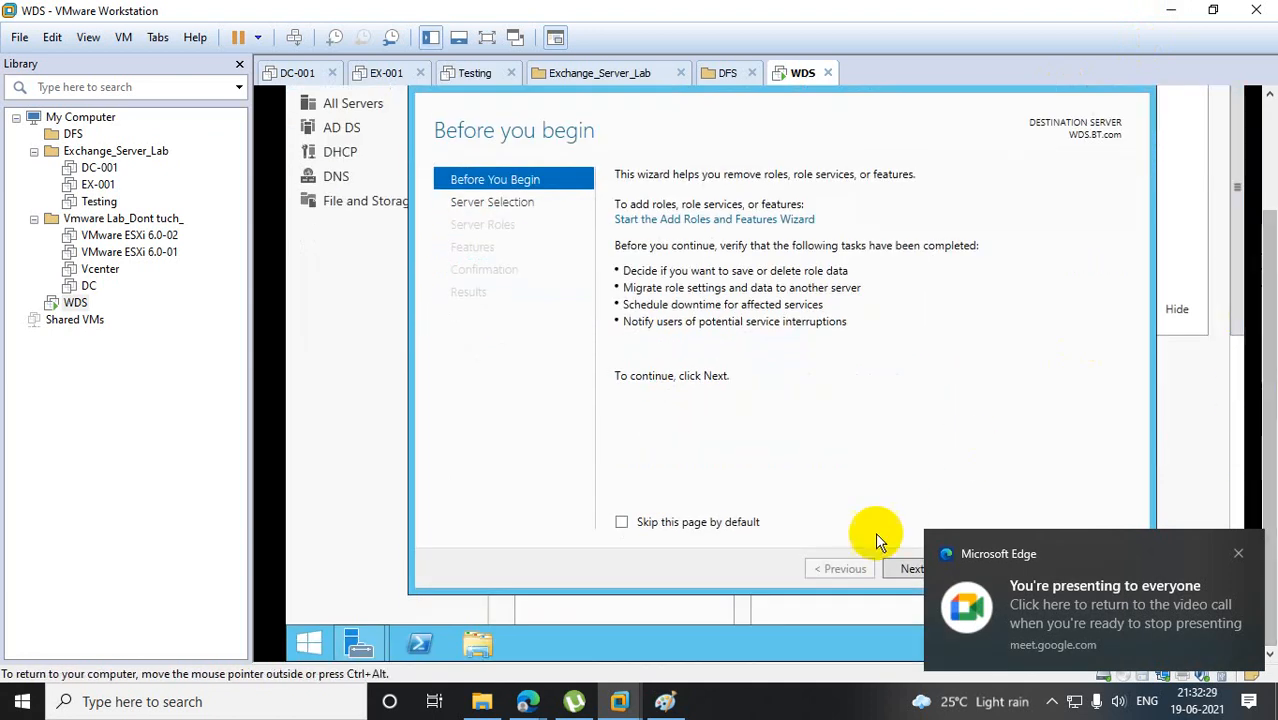
click(1237, 552)
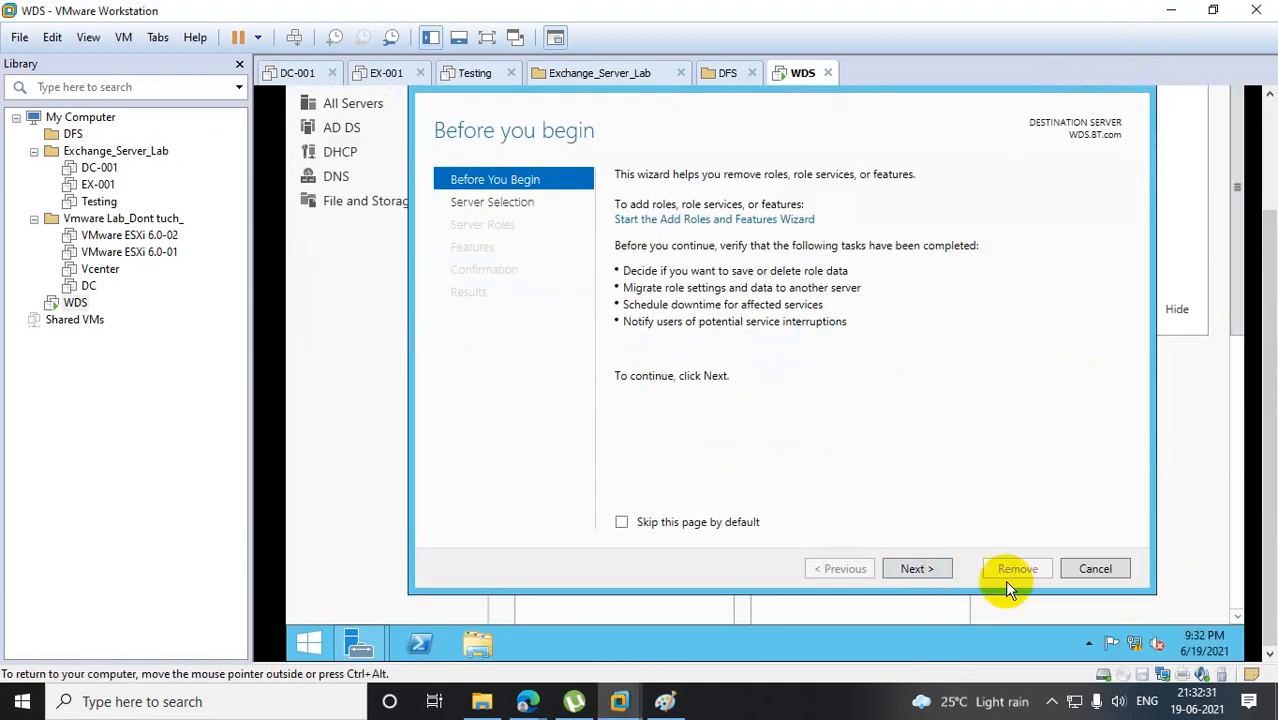
click(920, 572)
click(925, 570)
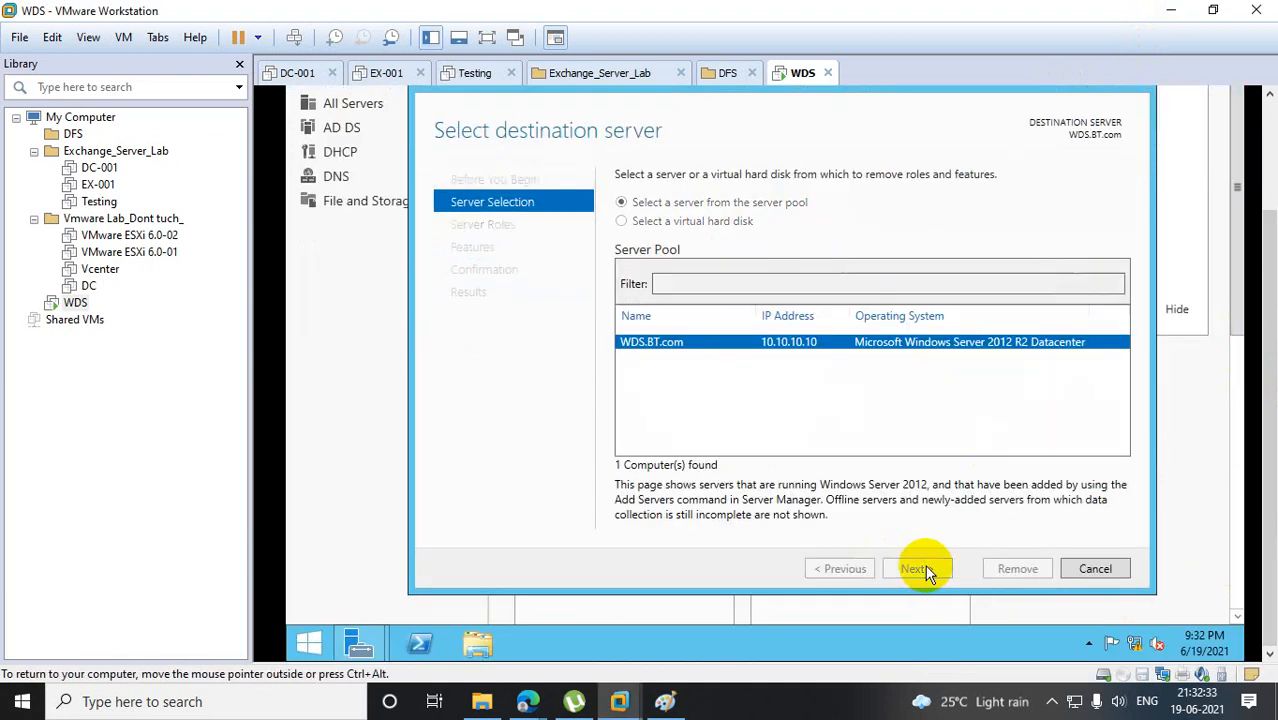
drag(918, 388, 931, 503)
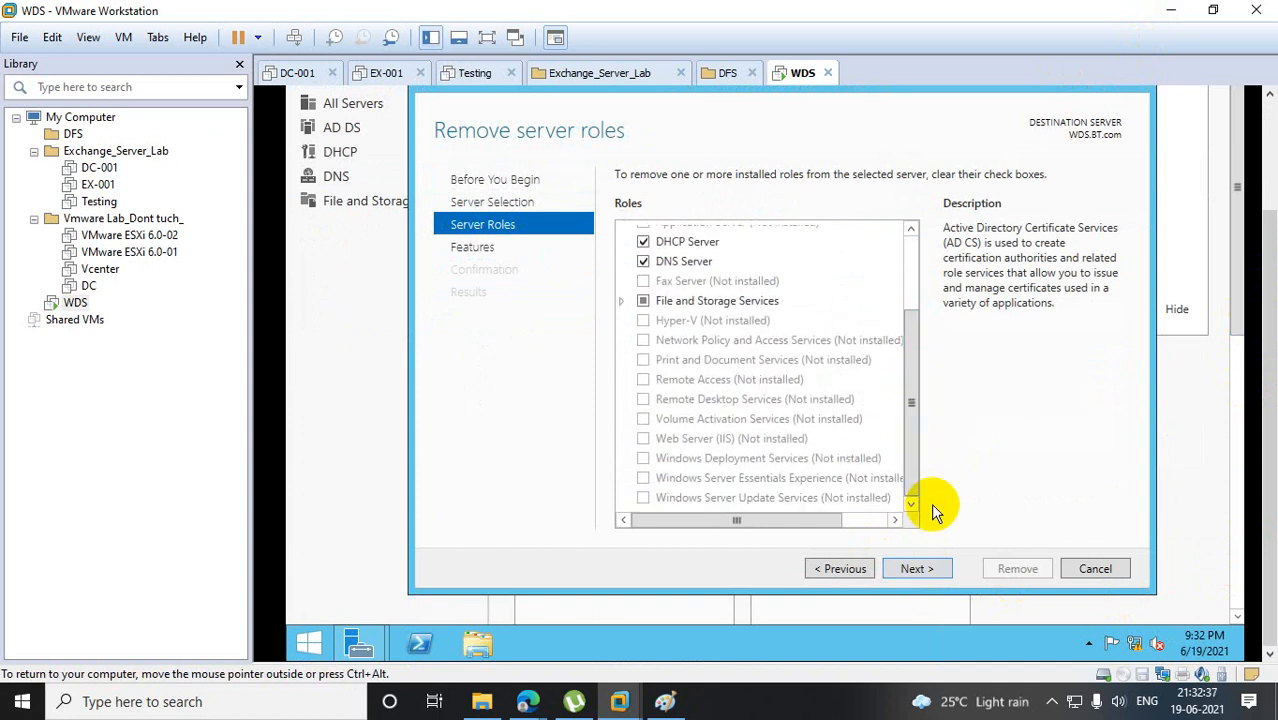
Cancel the role removal and start adding roles with a role-based installation on the WDS.BT.com server.
click(1109, 572)
click(727, 180)
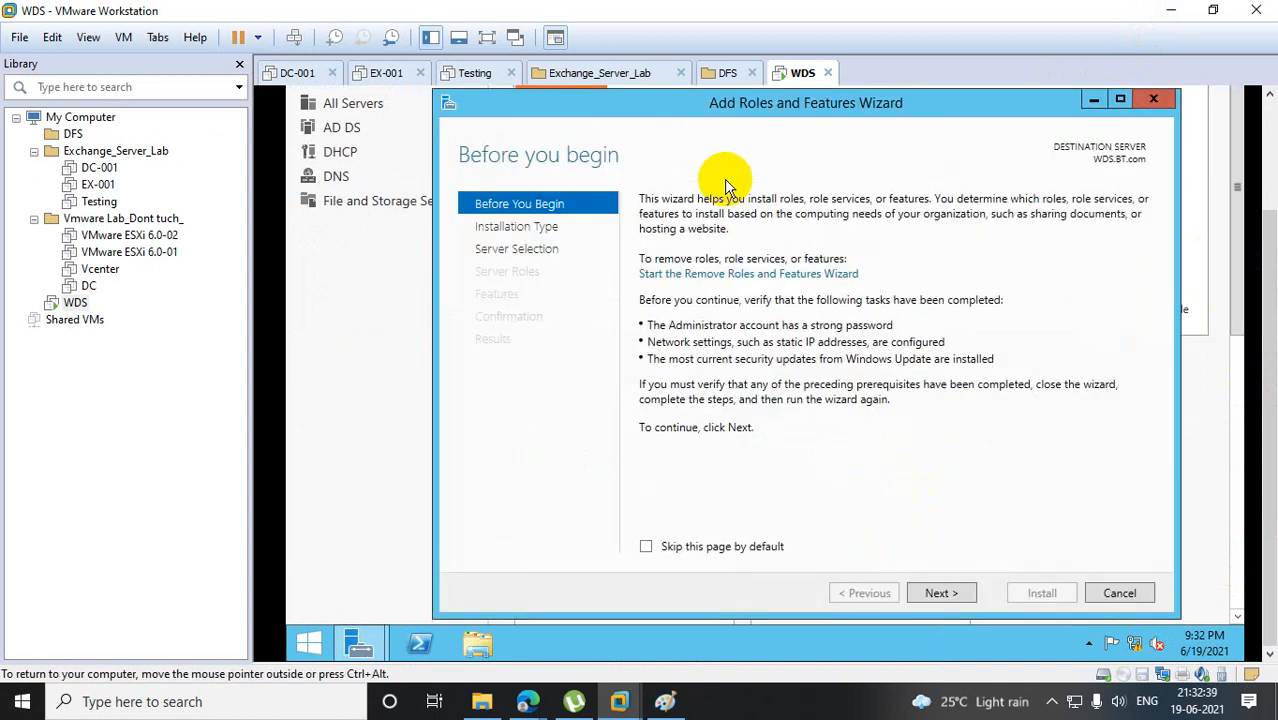
click(948, 594)
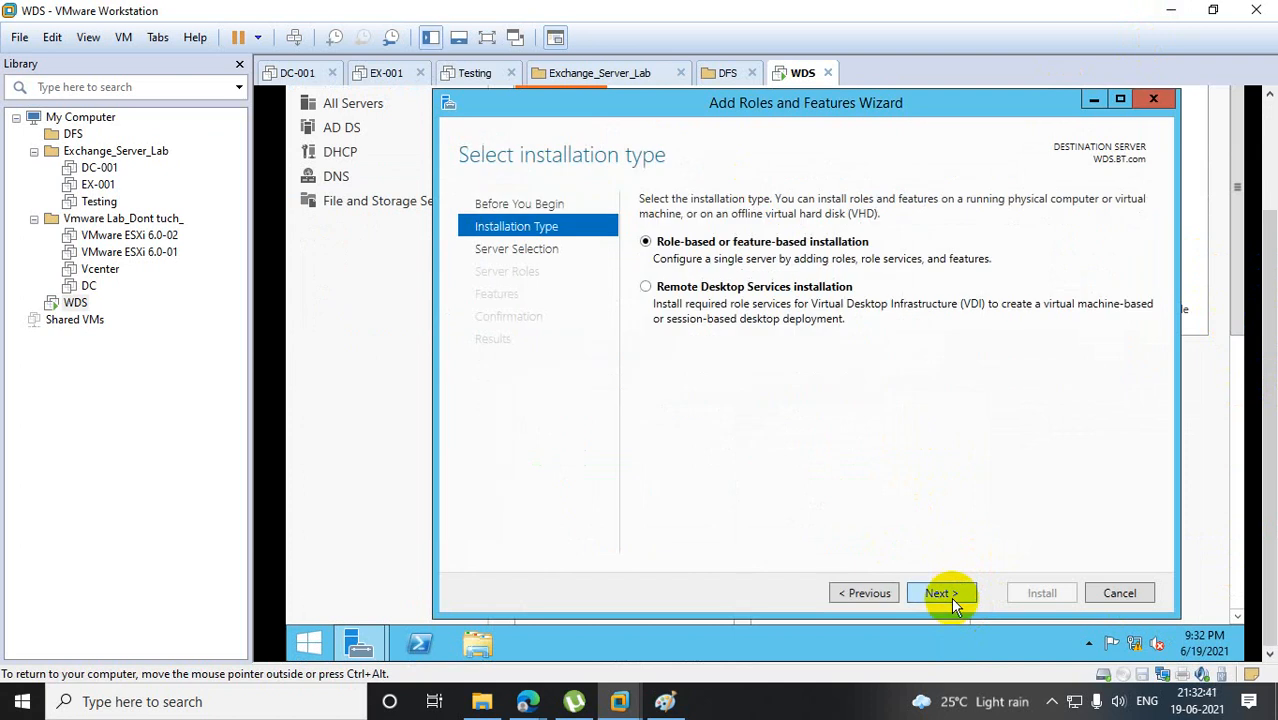
click(951, 597)
click(951, 597)
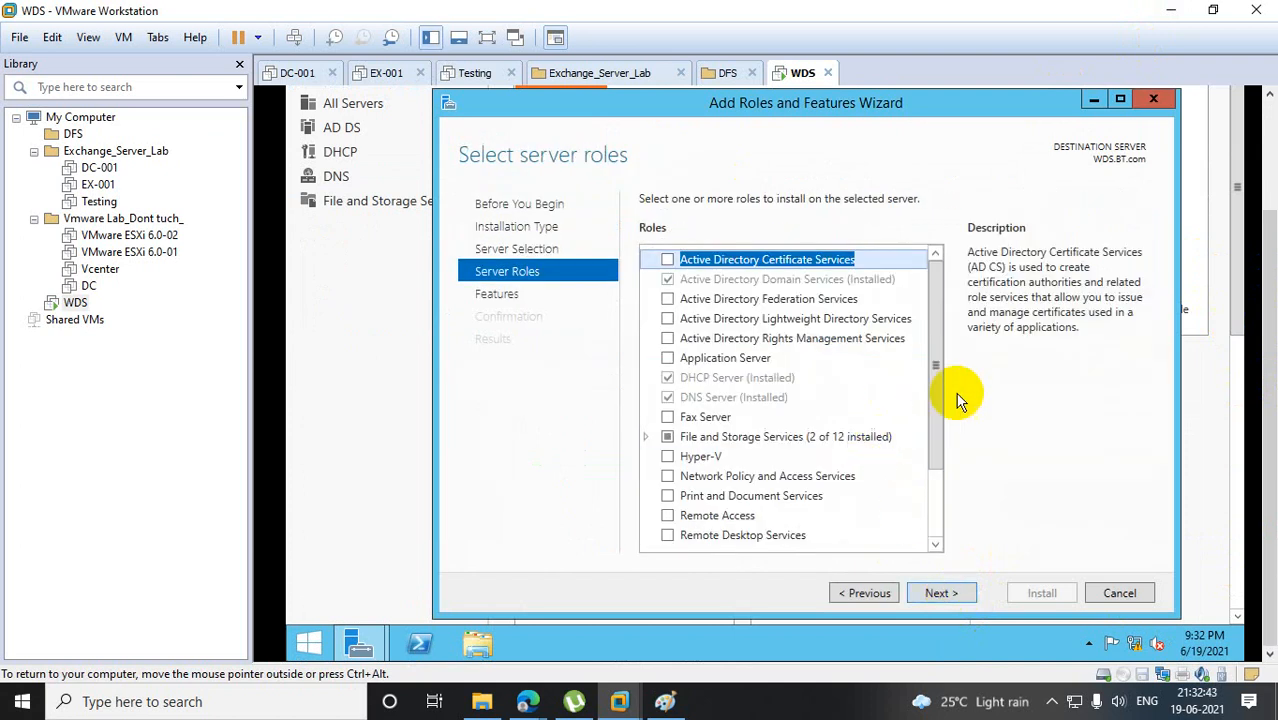
Select the Windows Deployment Services role and include its required management tools.
drag(932, 380, 963, 497)
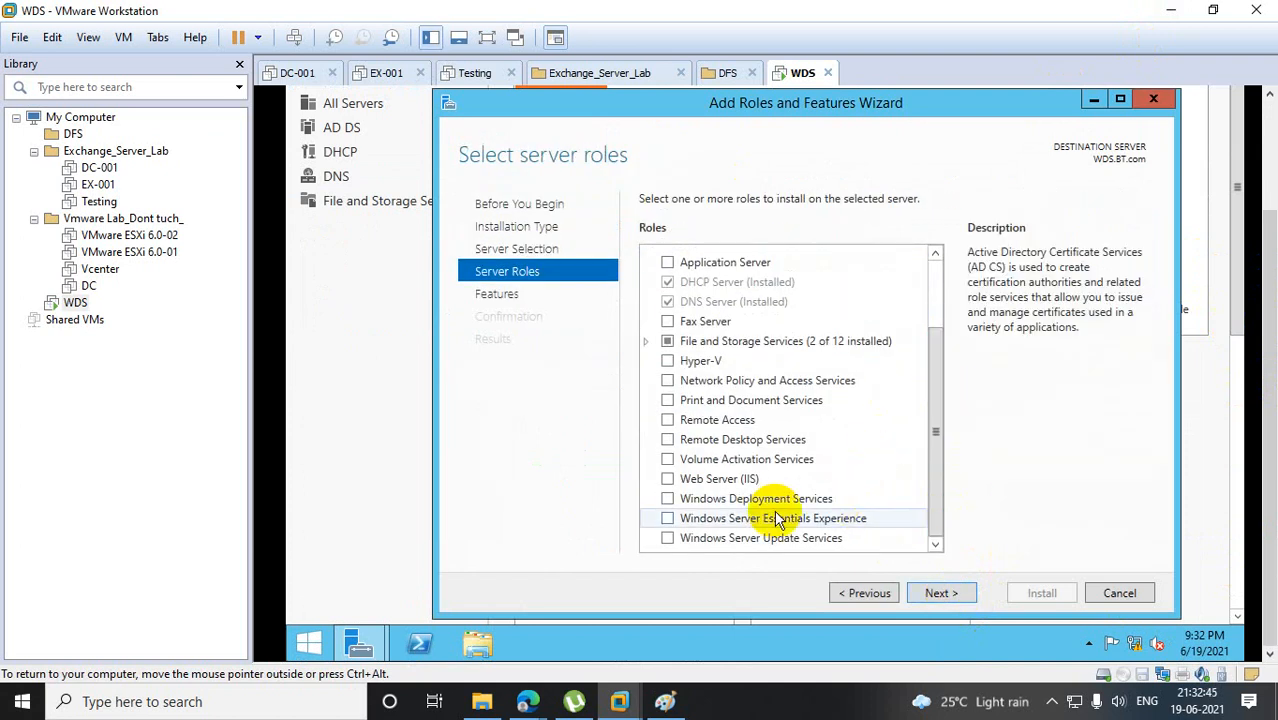
click(668, 499)
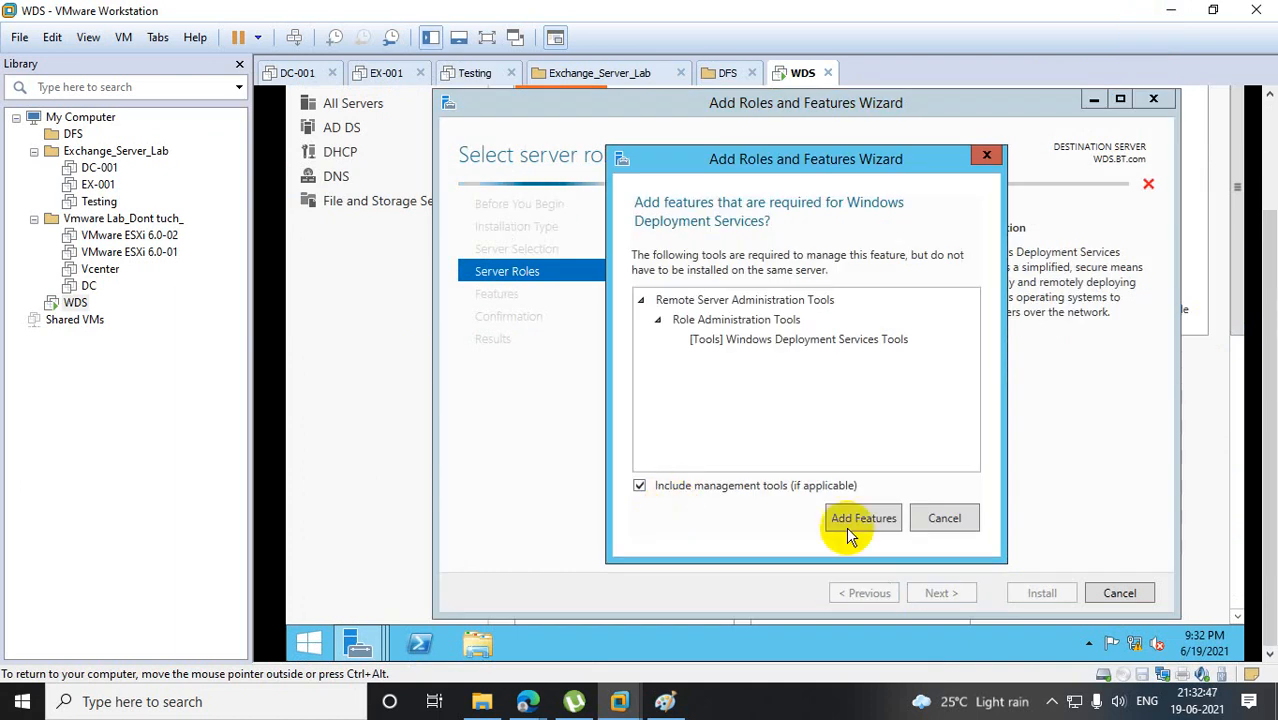
click(864, 518)
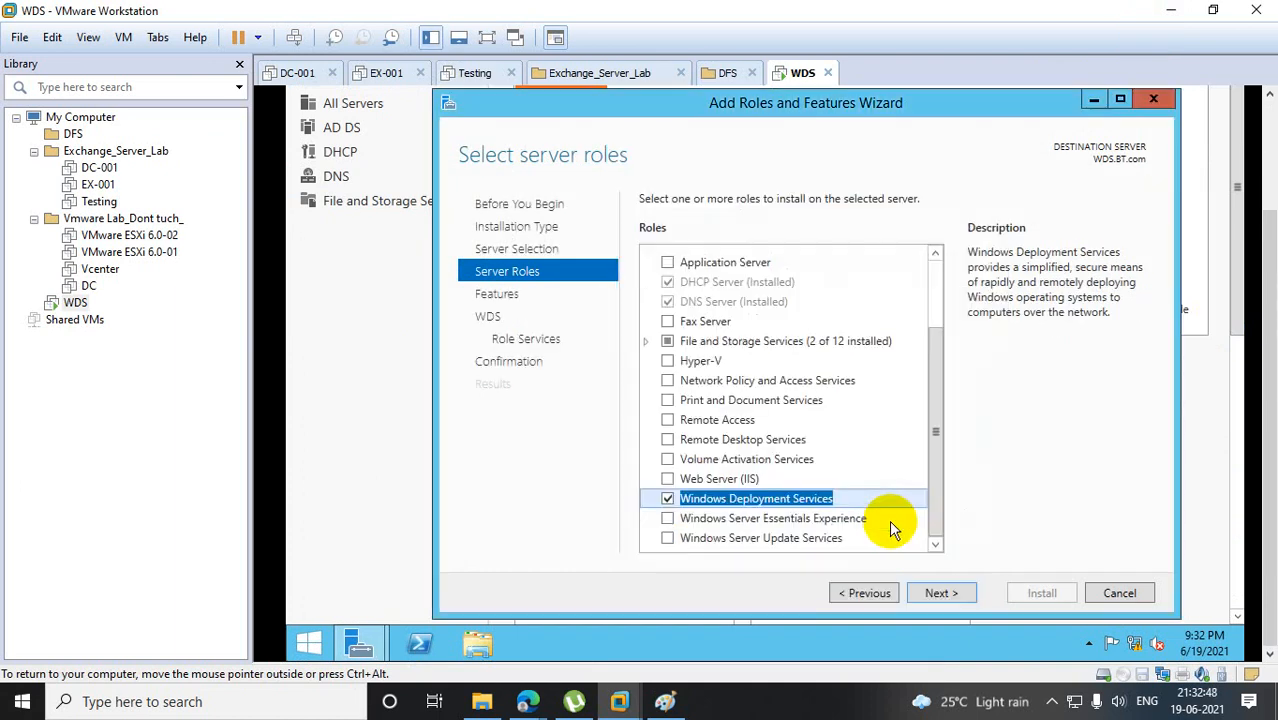
Install Windows Deployment Services with the Deployment Server and Transport Server role services, and close the wizard when the installation completes.
click(935, 592)
click(936, 592)
click(936, 592)
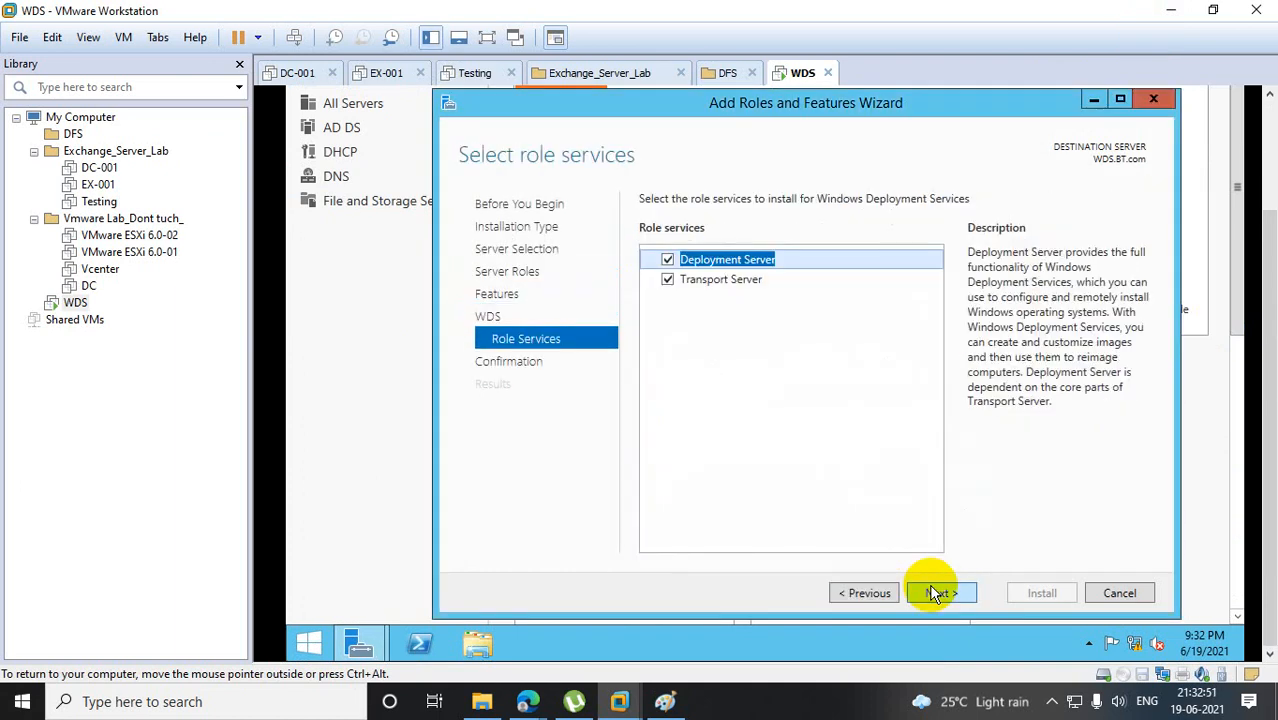
click(720, 281)
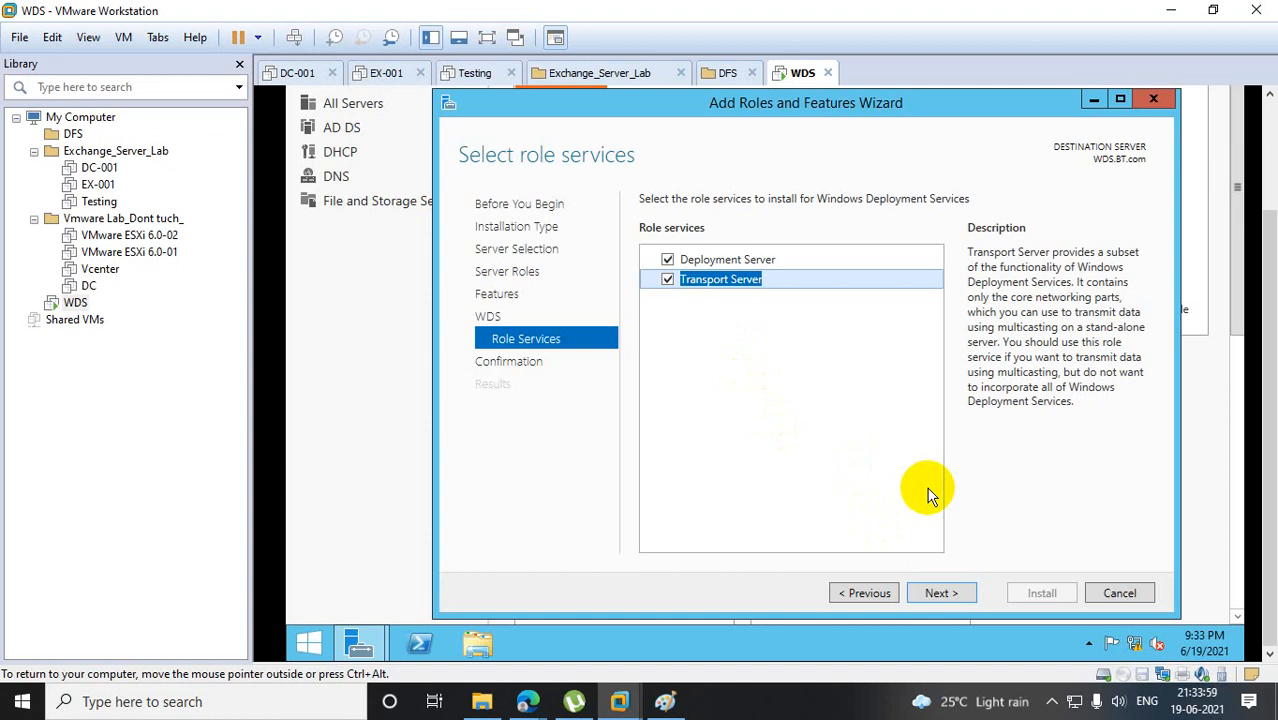
click(942, 594)
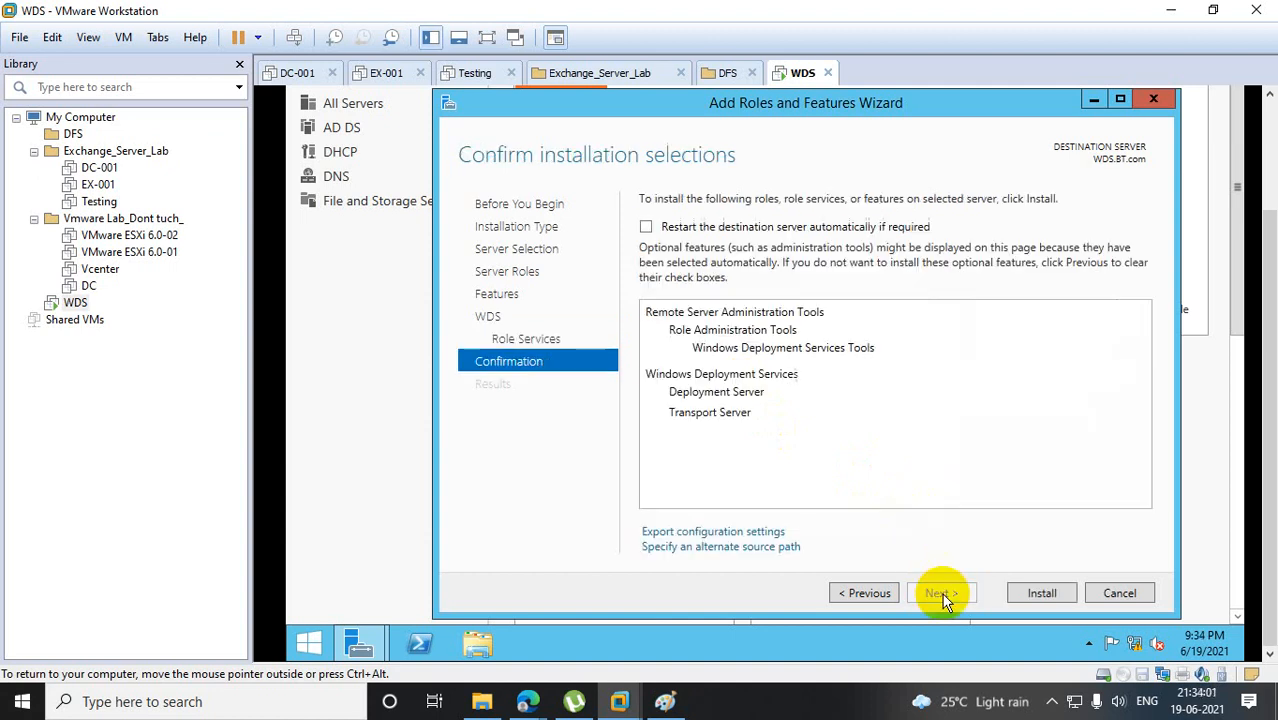
click(1044, 592)
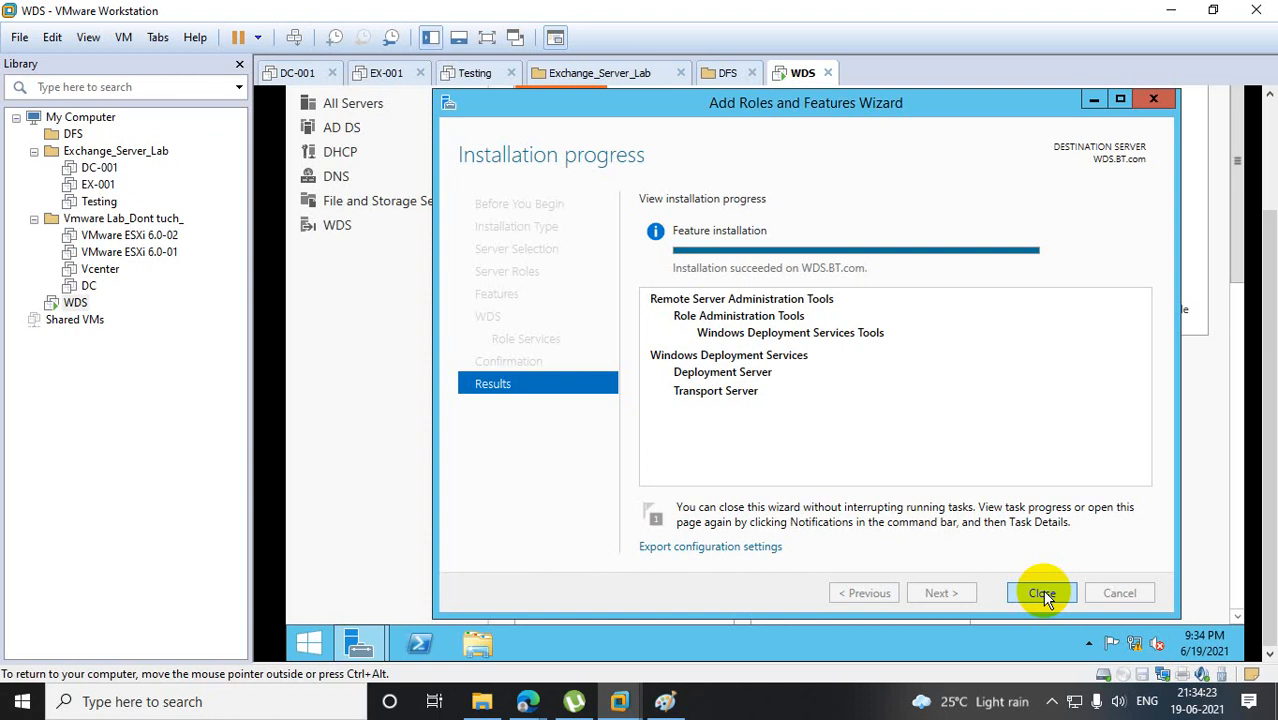
click(1045, 593)
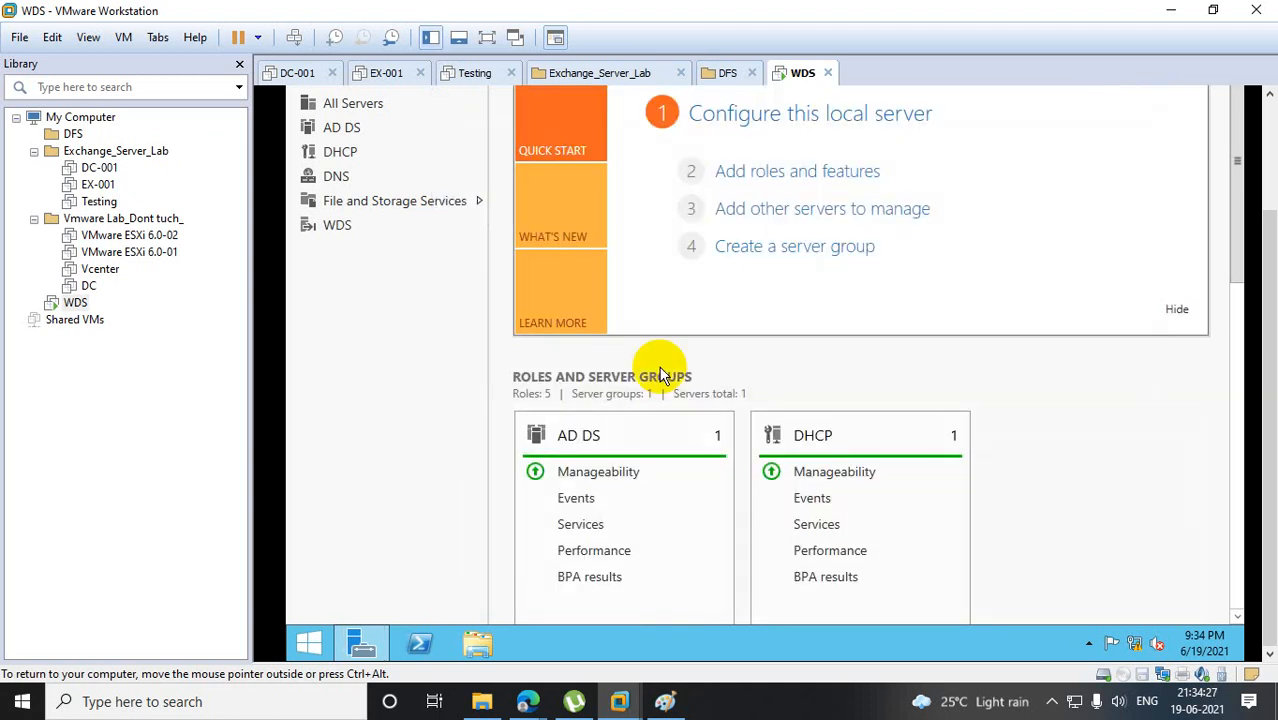
Open the Windows Deployment Services management console from Server Manager.
scroll(1272, 270, up, 3)
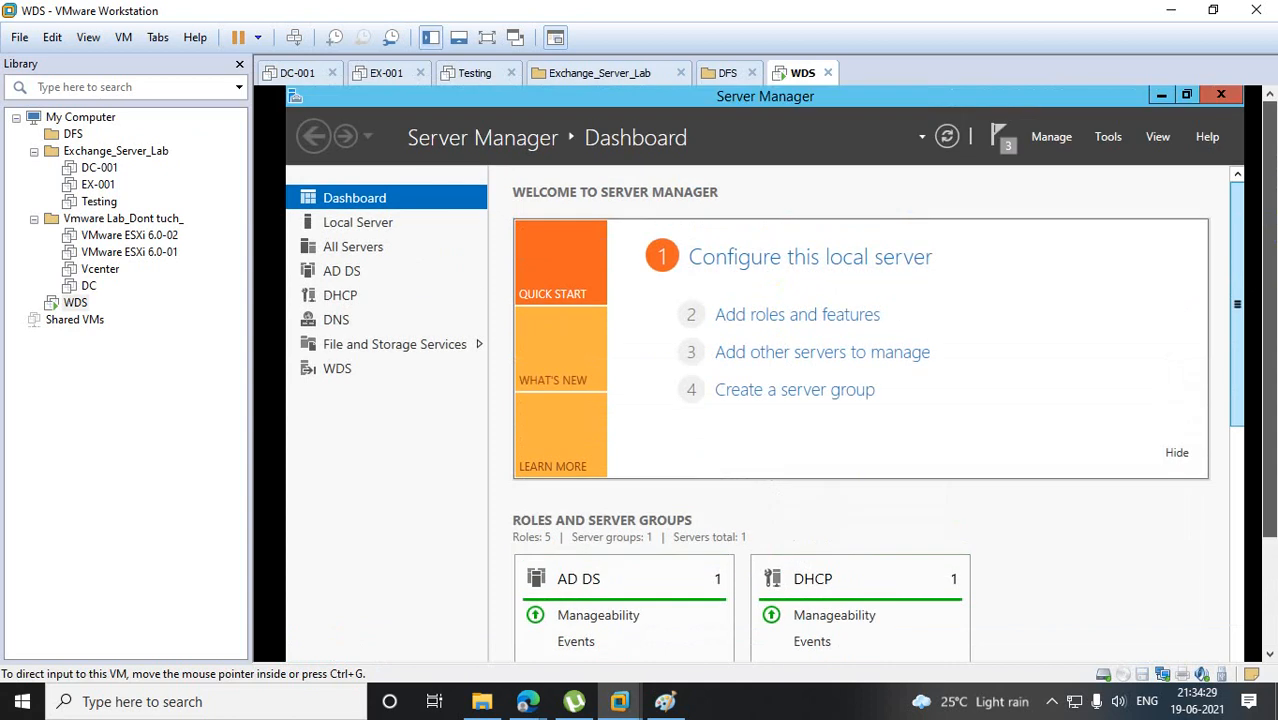
click(1118, 146)
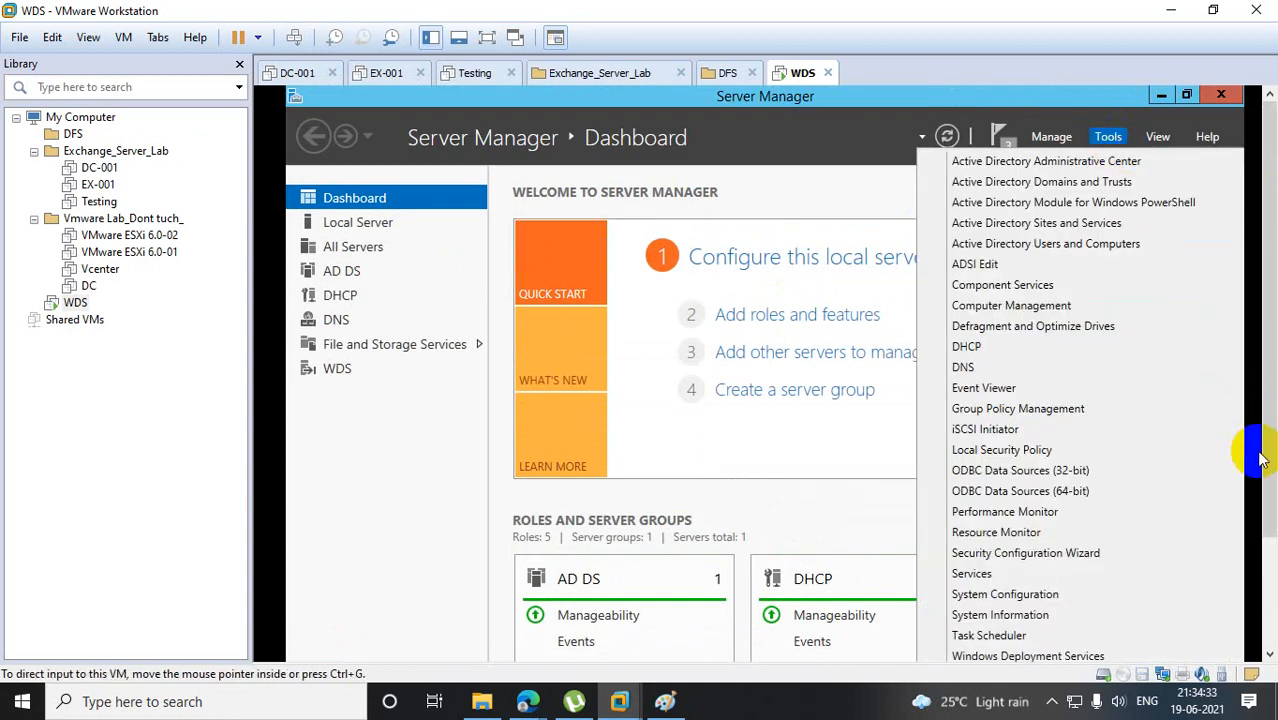
drag(1270, 430, 1273, 522)
scroll(1081, 595, down, 1)
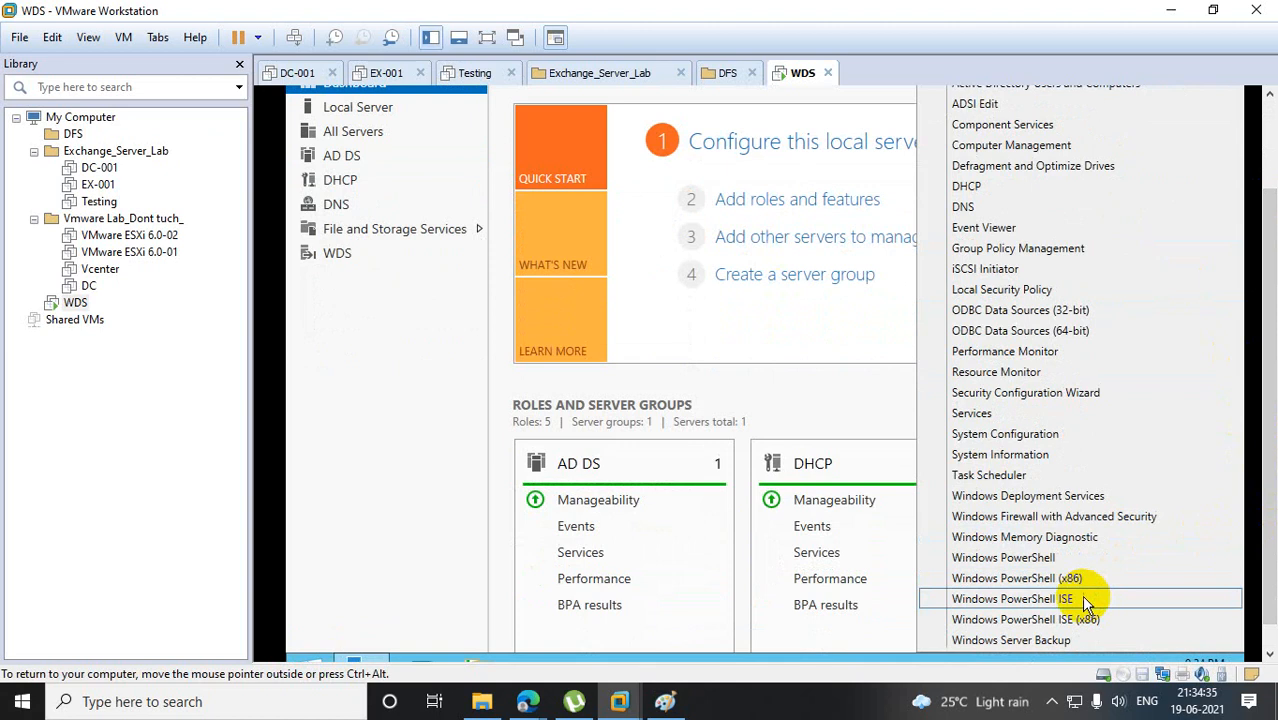
scroll(1079, 644, up, 1)
scroll(1079, 644, down, 1)
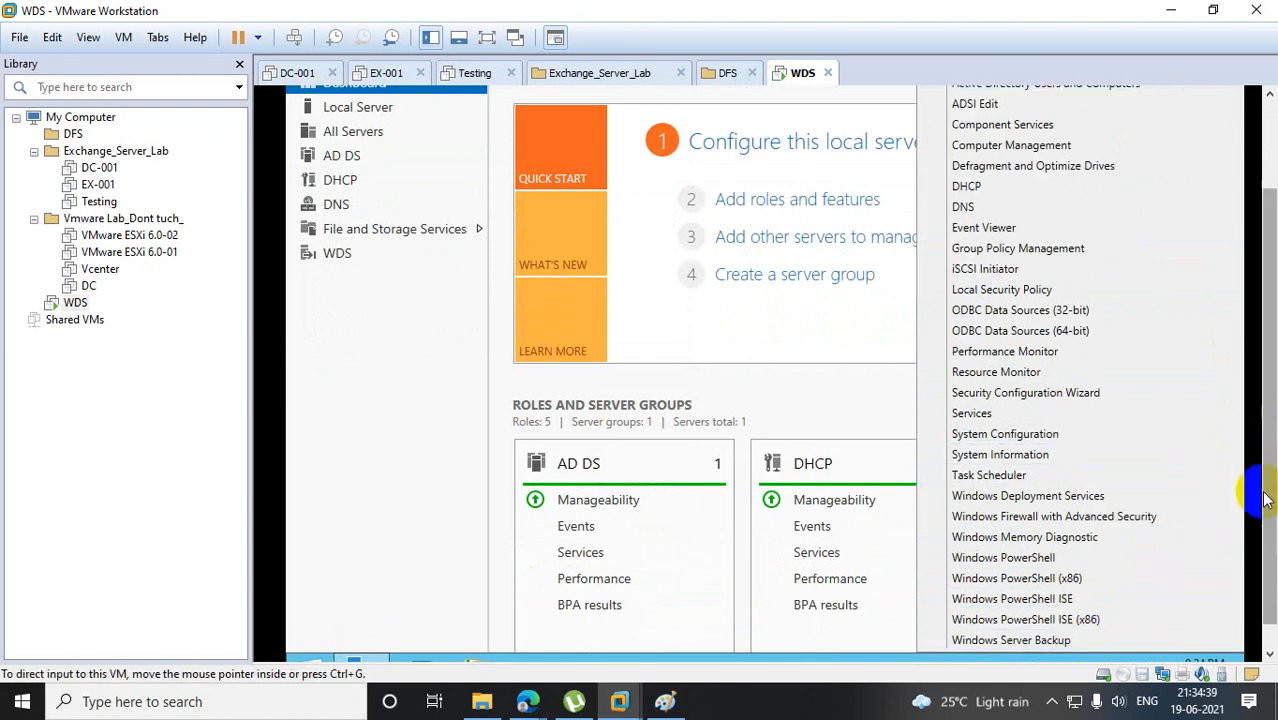
click(1088, 500)
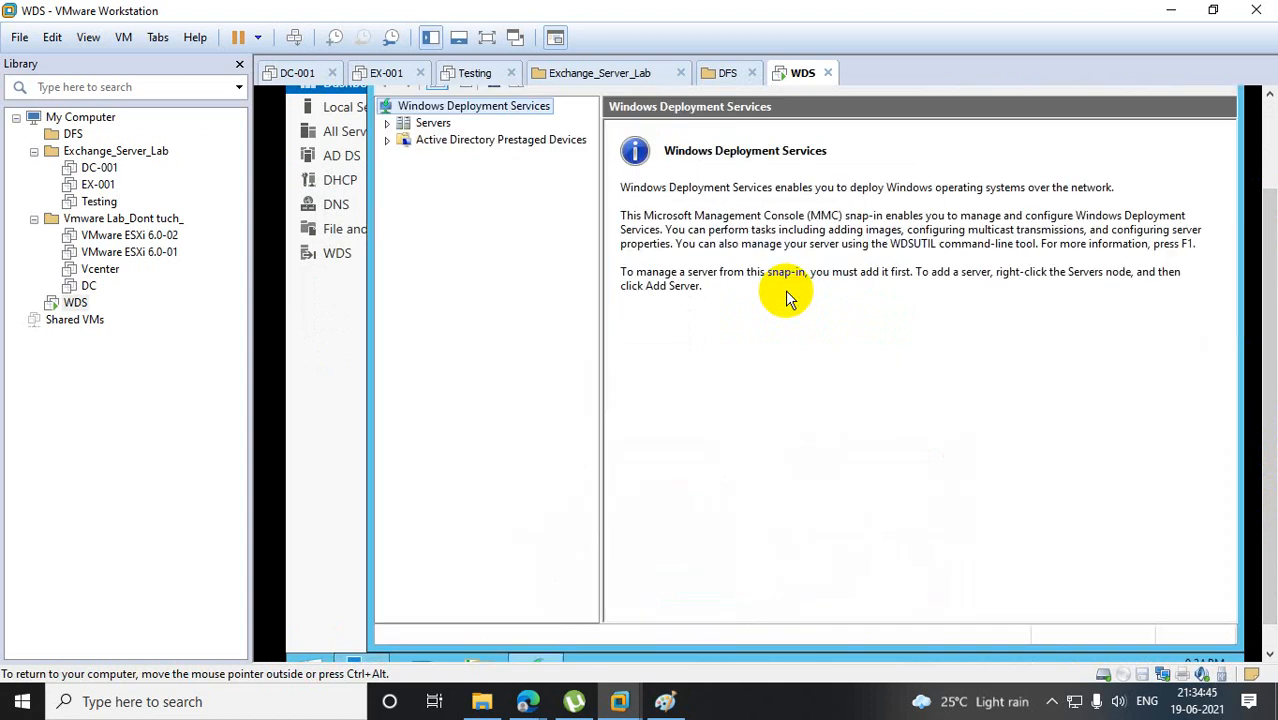
Expand the Servers node in the deployment console and select the WDS.BT.com server to check its configuration status.
click(388, 123)
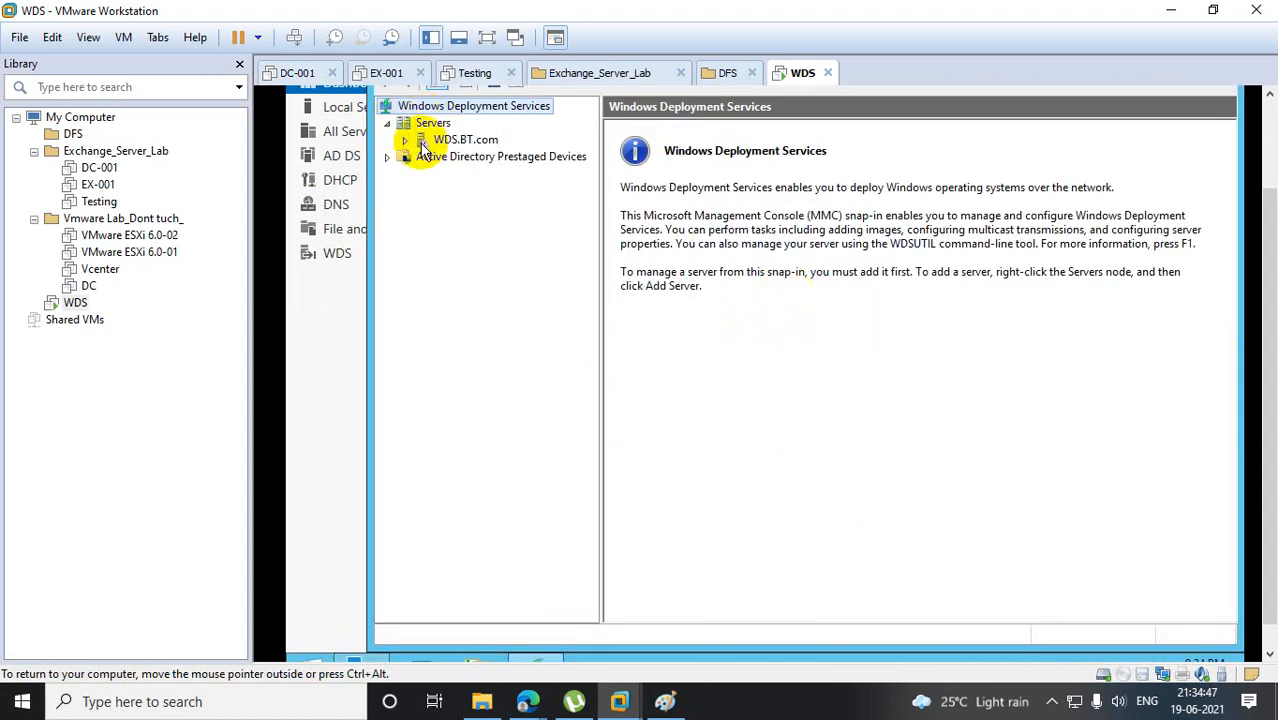
click(422, 143)
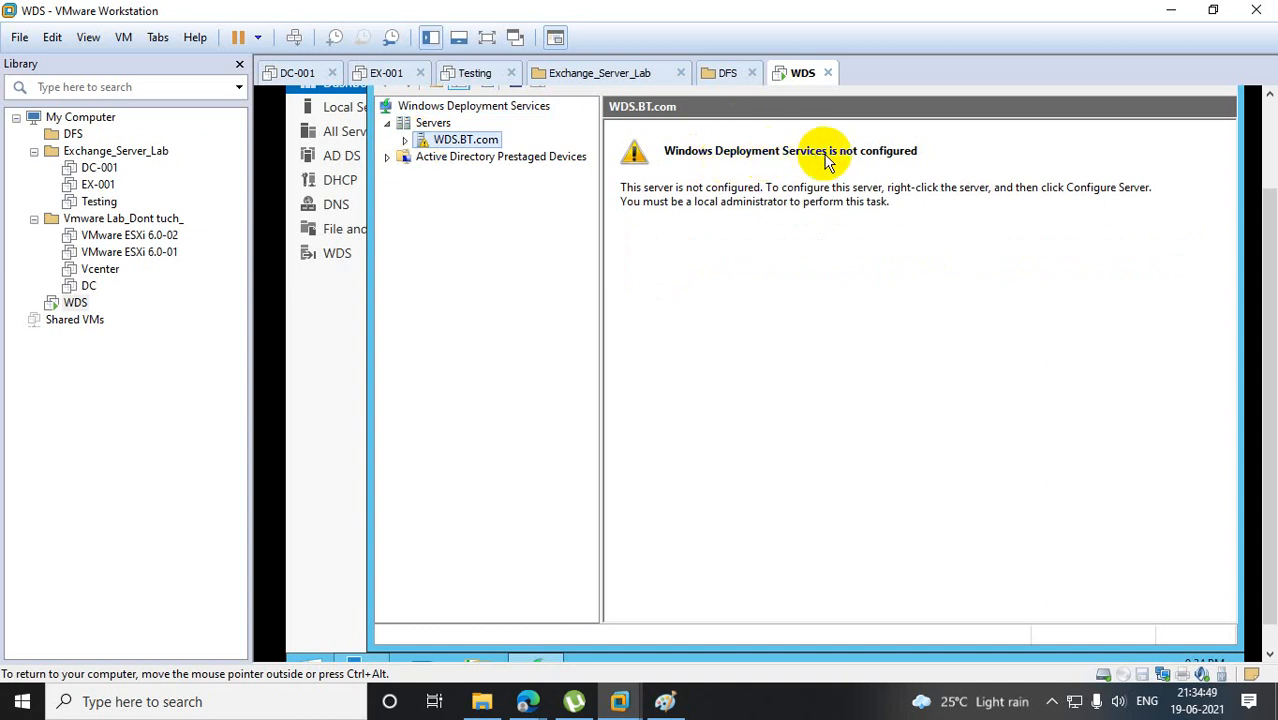
drag(1269, 244, 1267, 148)
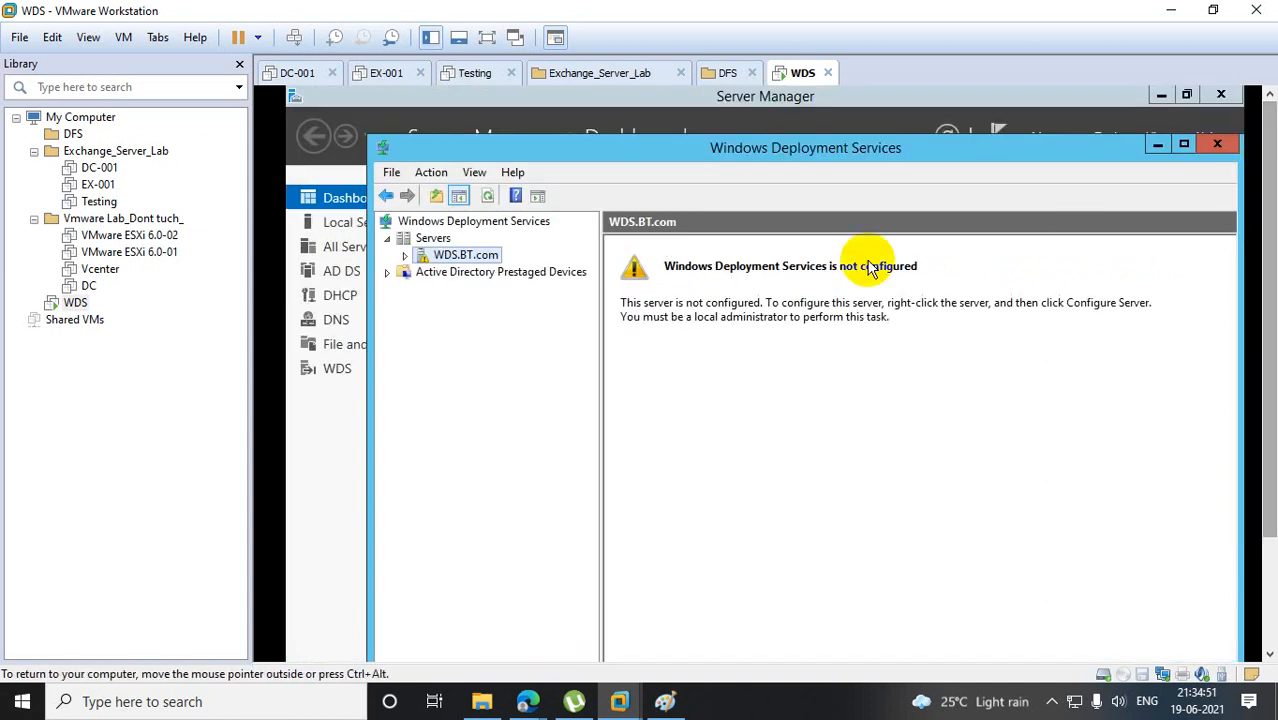
right_click(476, 259)
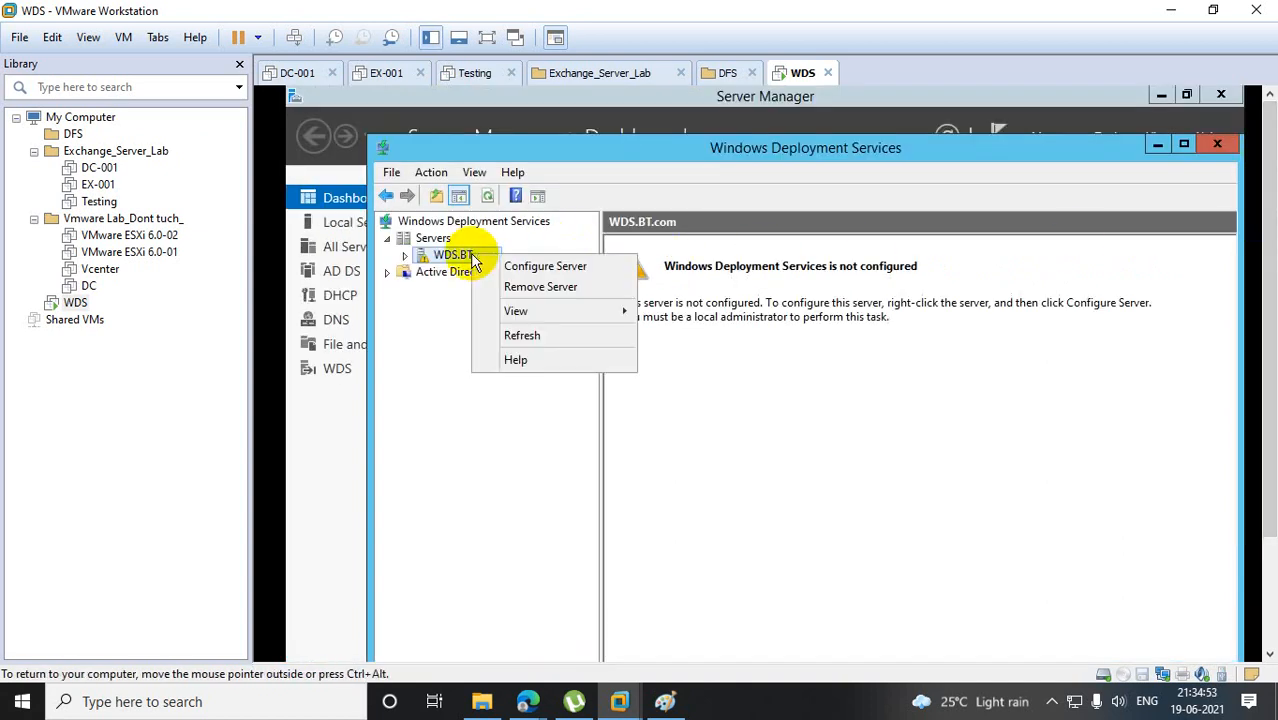
click(545, 262)
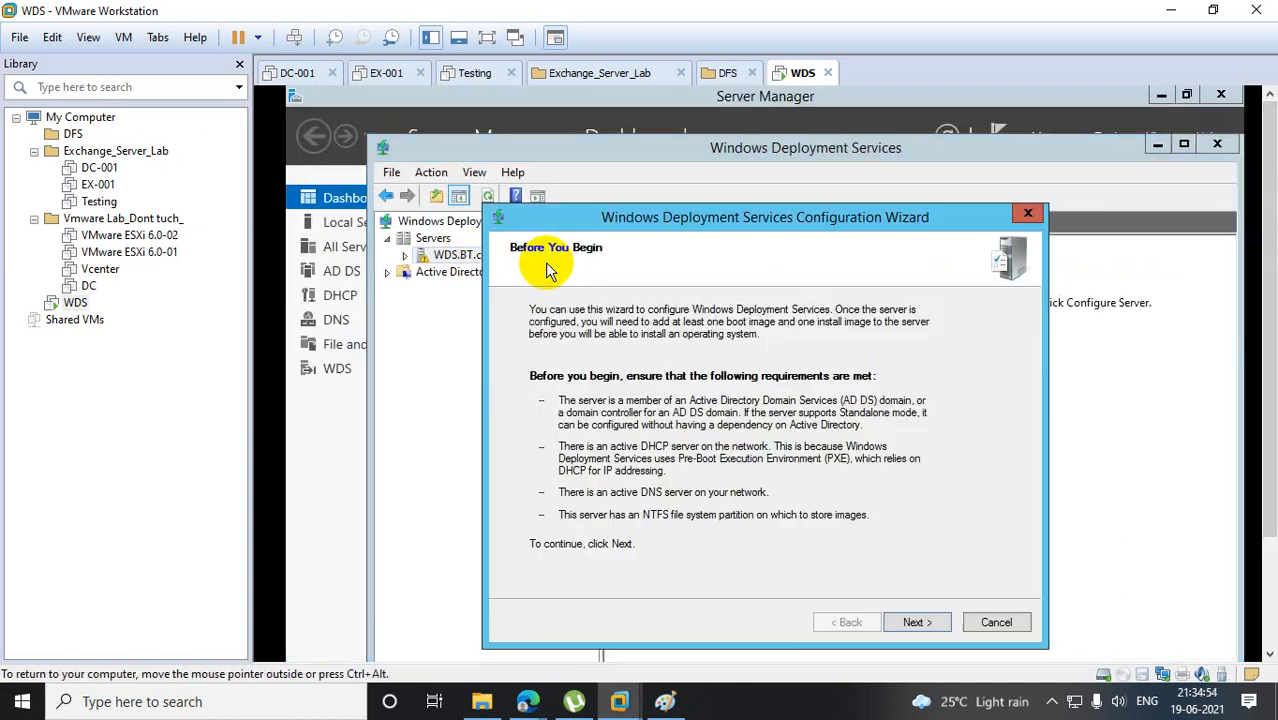
click(916, 621)
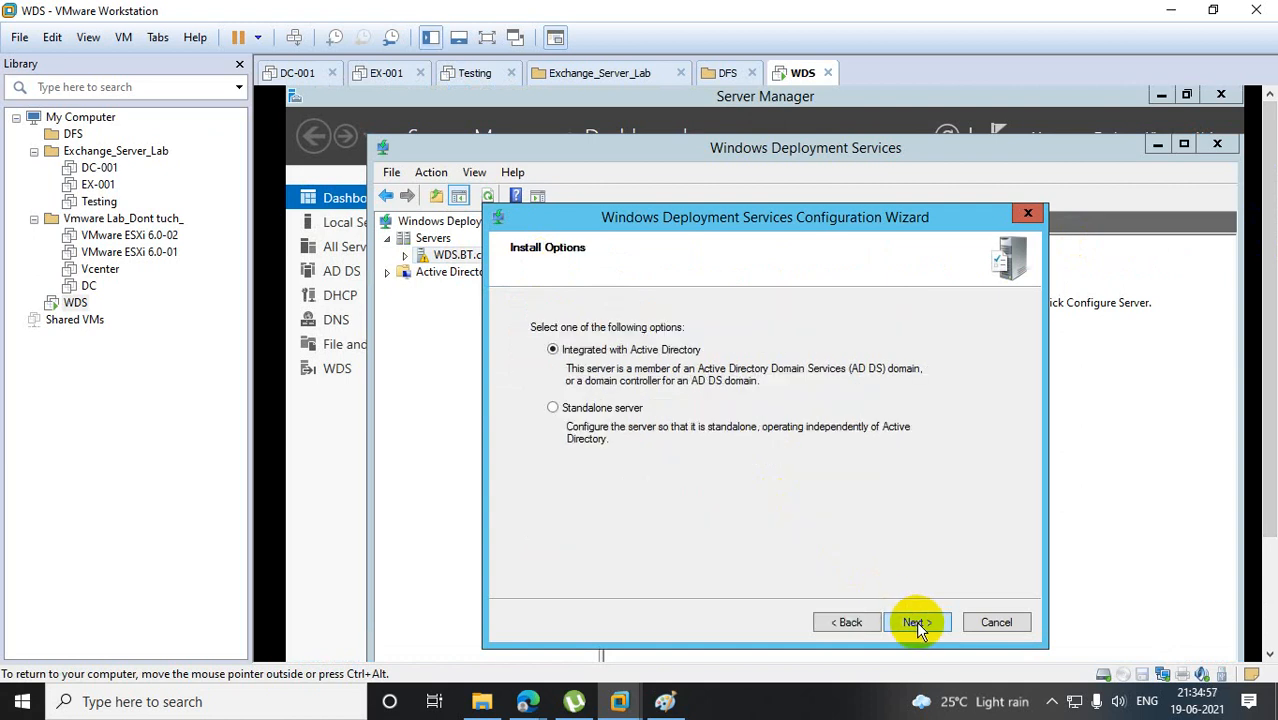
click(916, 621)
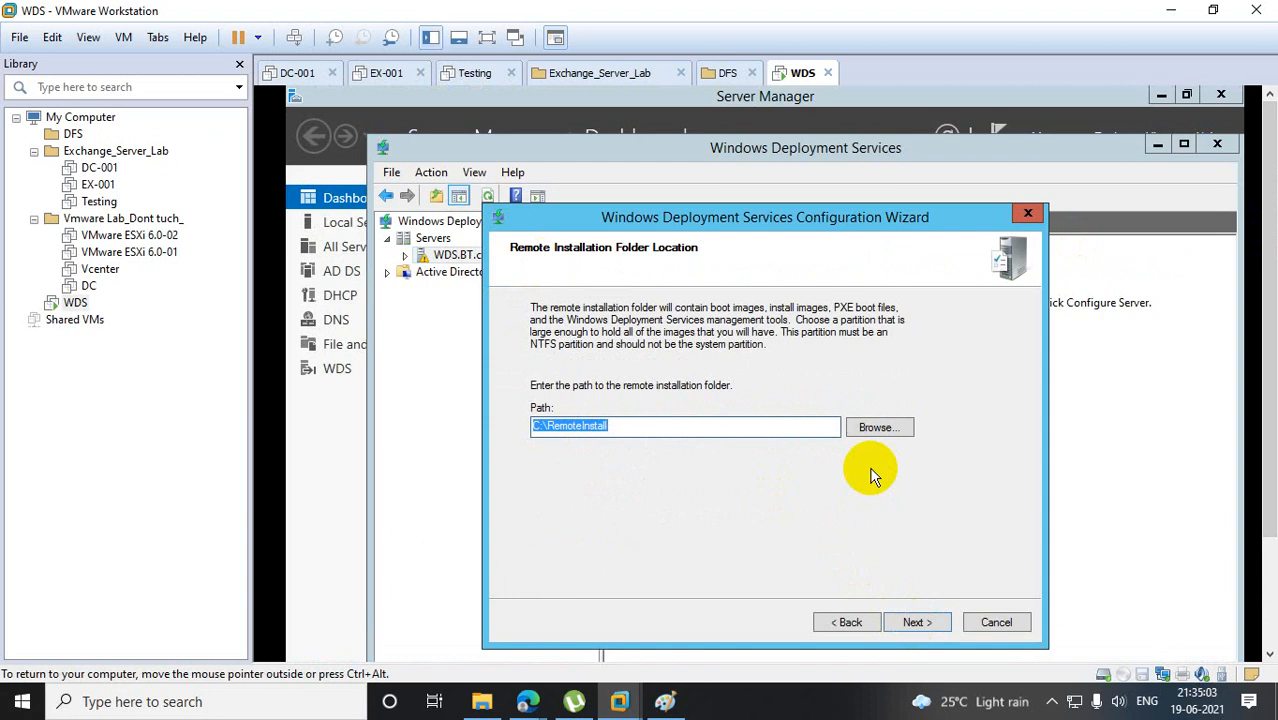
click(1026, 214)
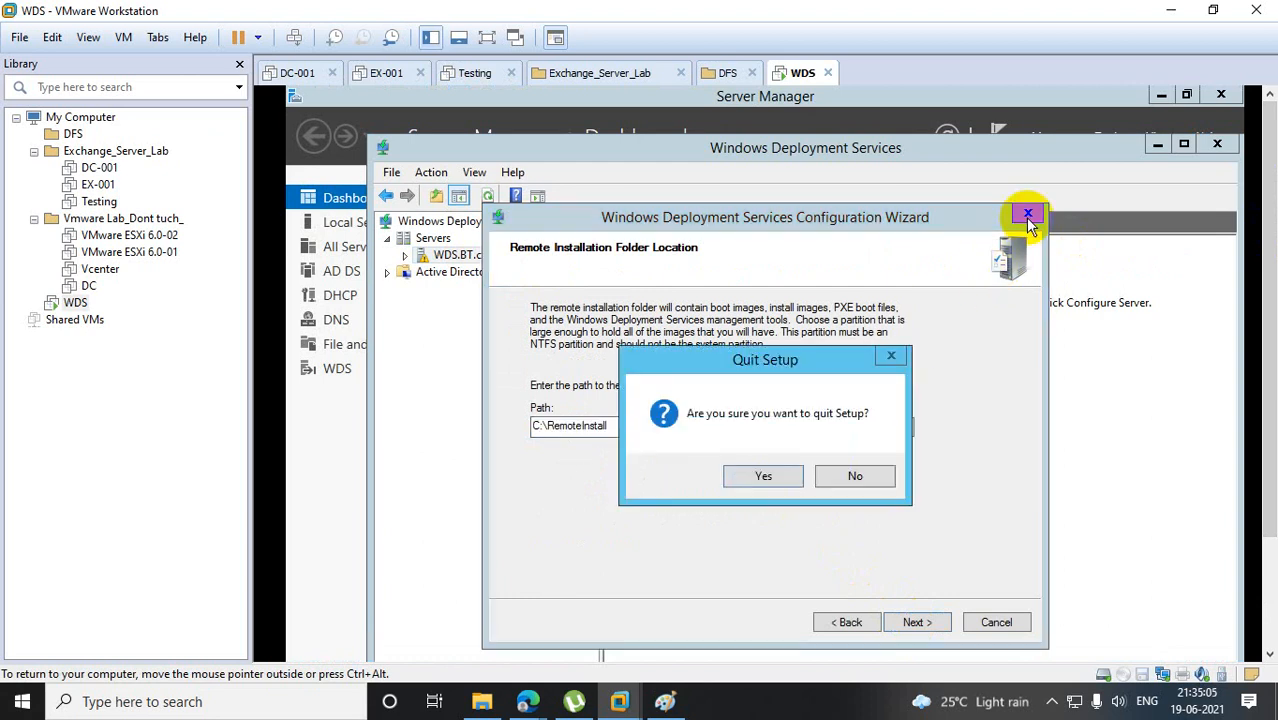
click(793, 479)
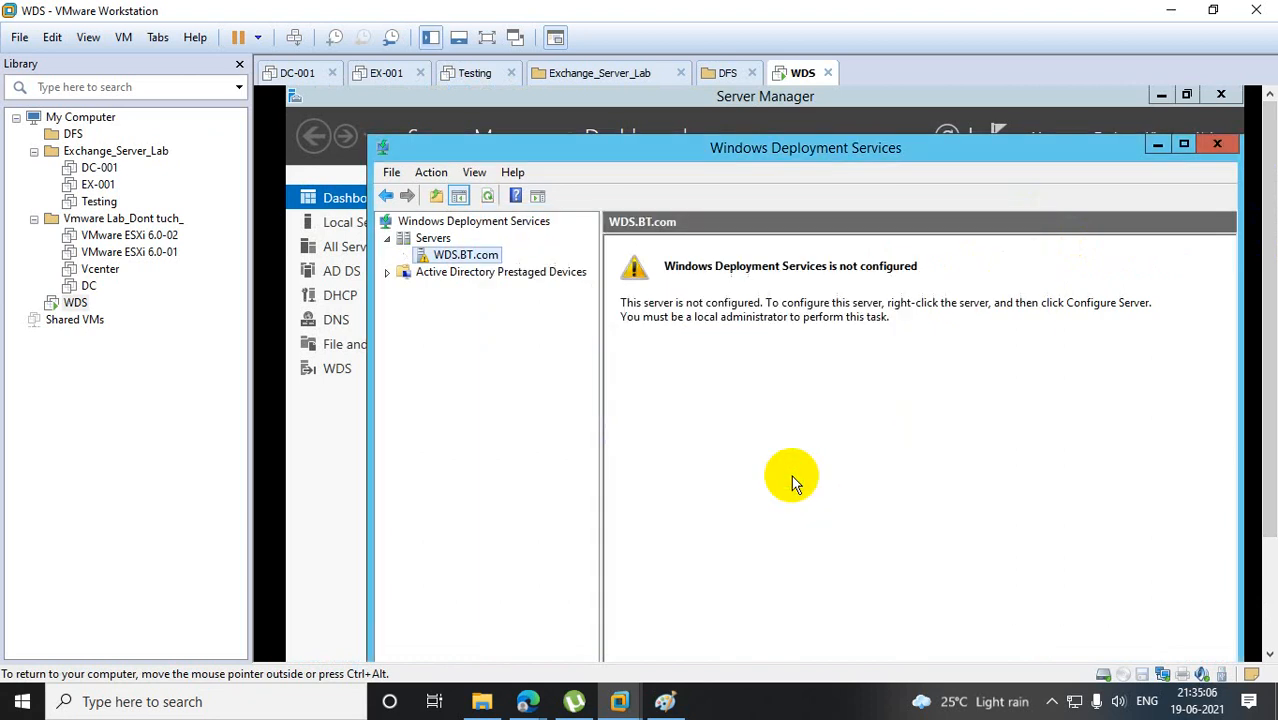
Add a new 60 GB SCSI hard disk, stored as a single file, to the WDS virtual machine and apply the settings.
right_click(78, 304)
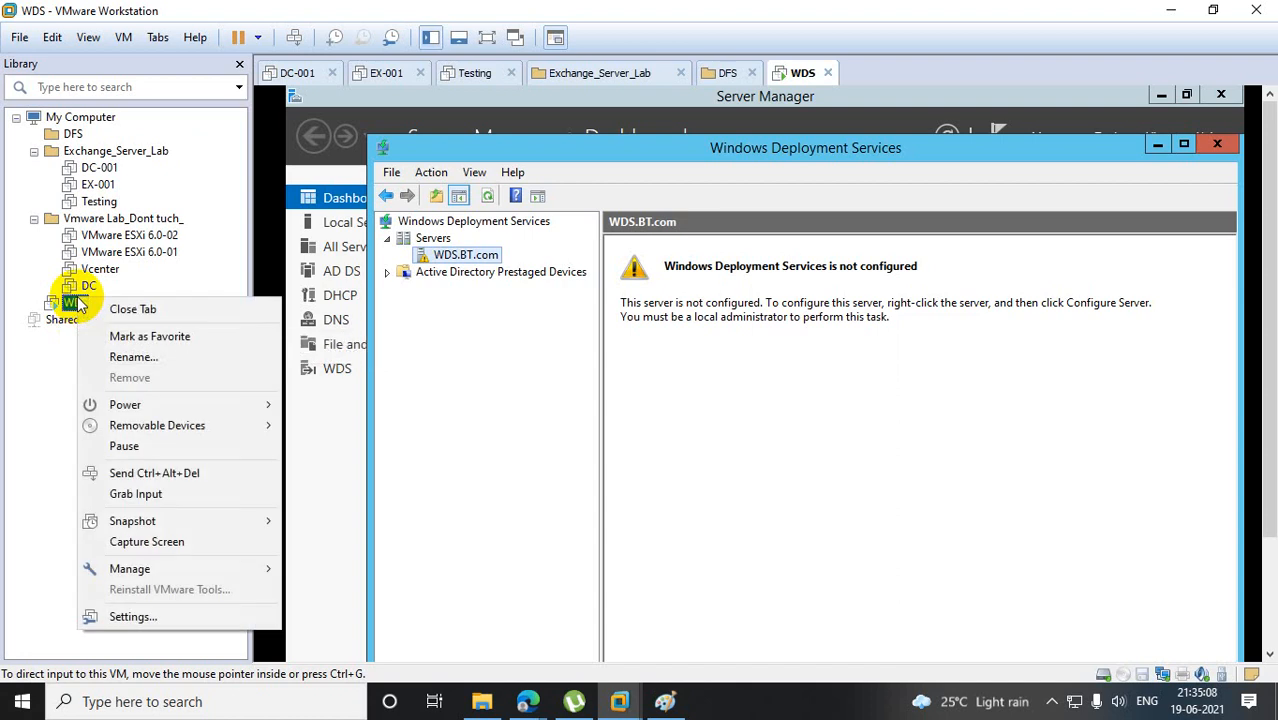
click(157, 615)
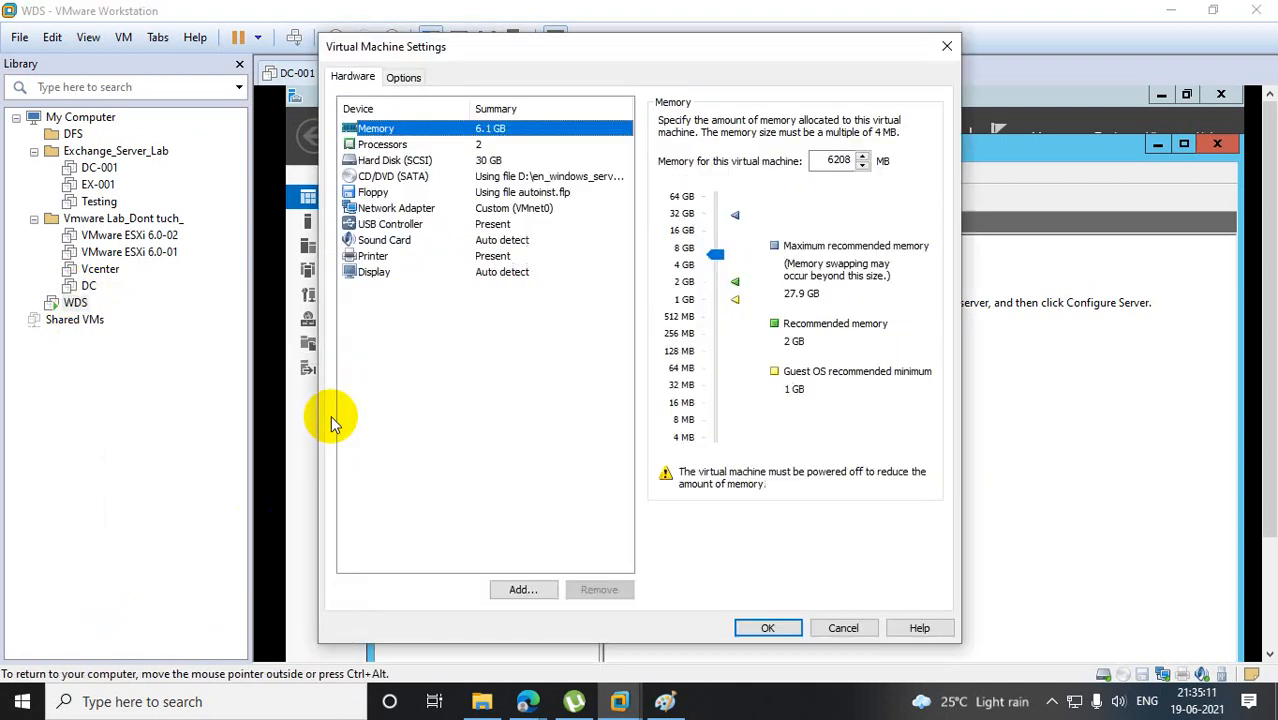
click(523, 590)
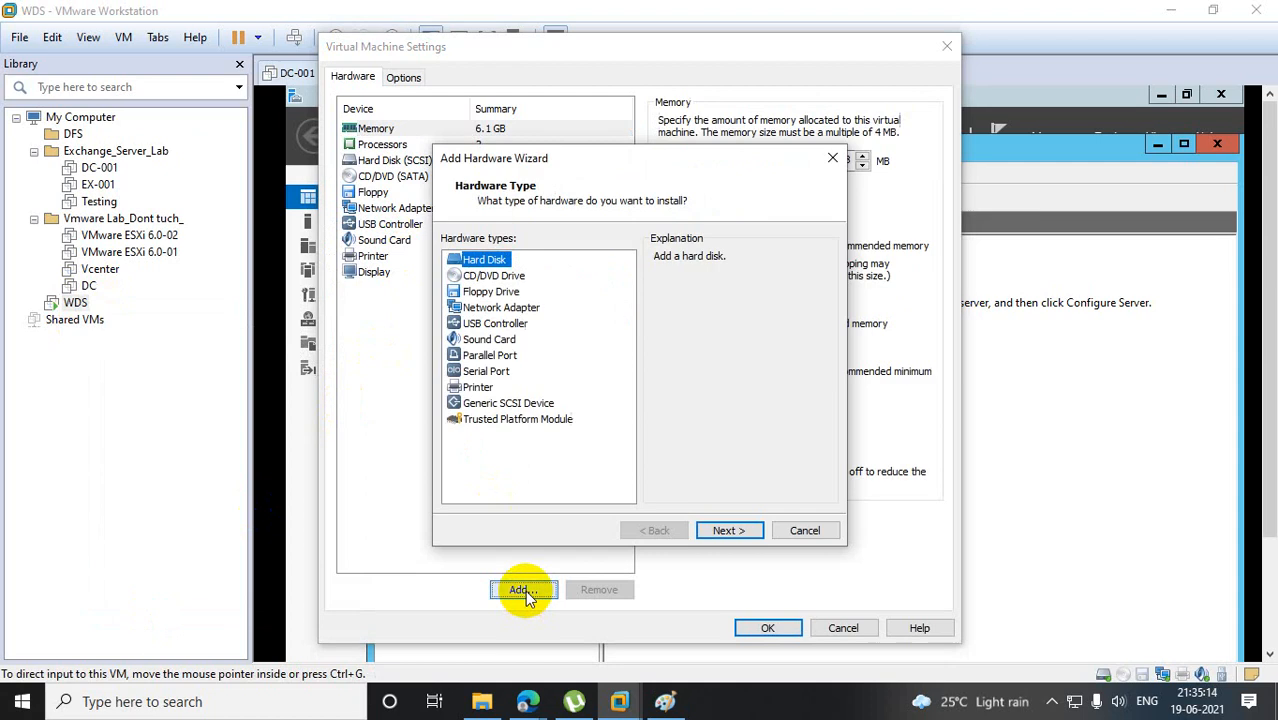
click(724, 531)
click(724, 531)
click(724, 531)
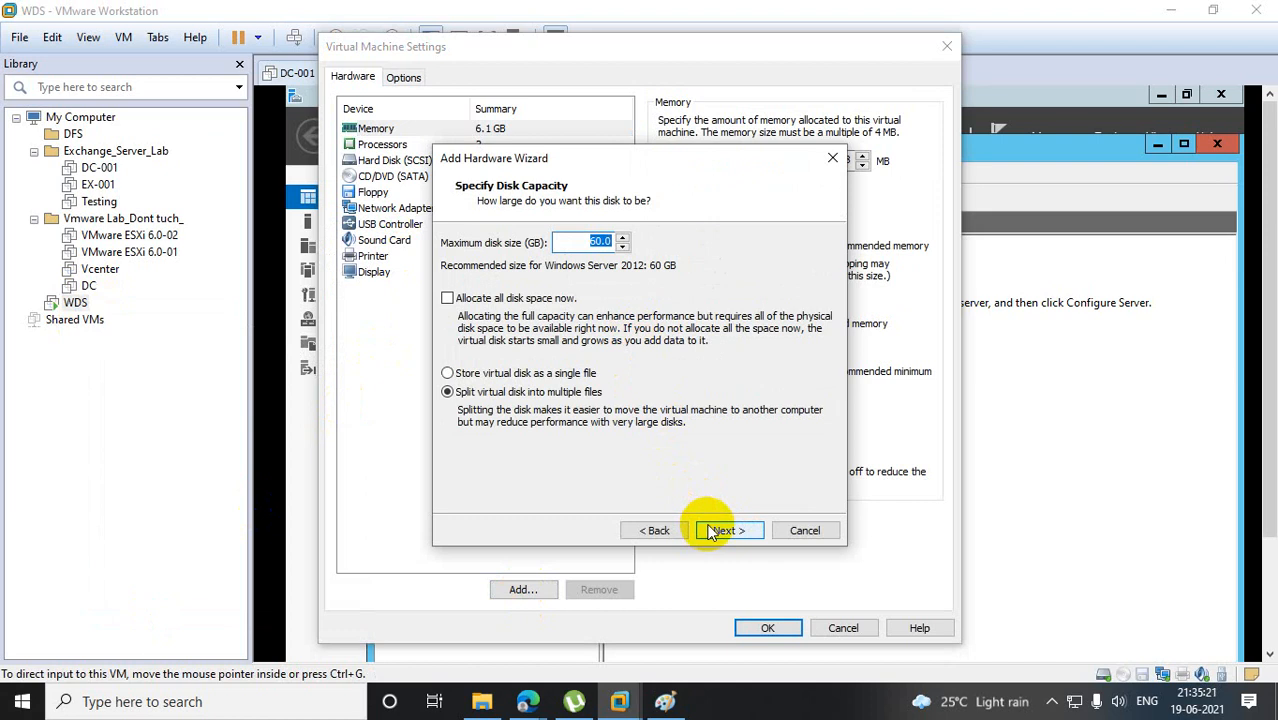
click(532, 373)
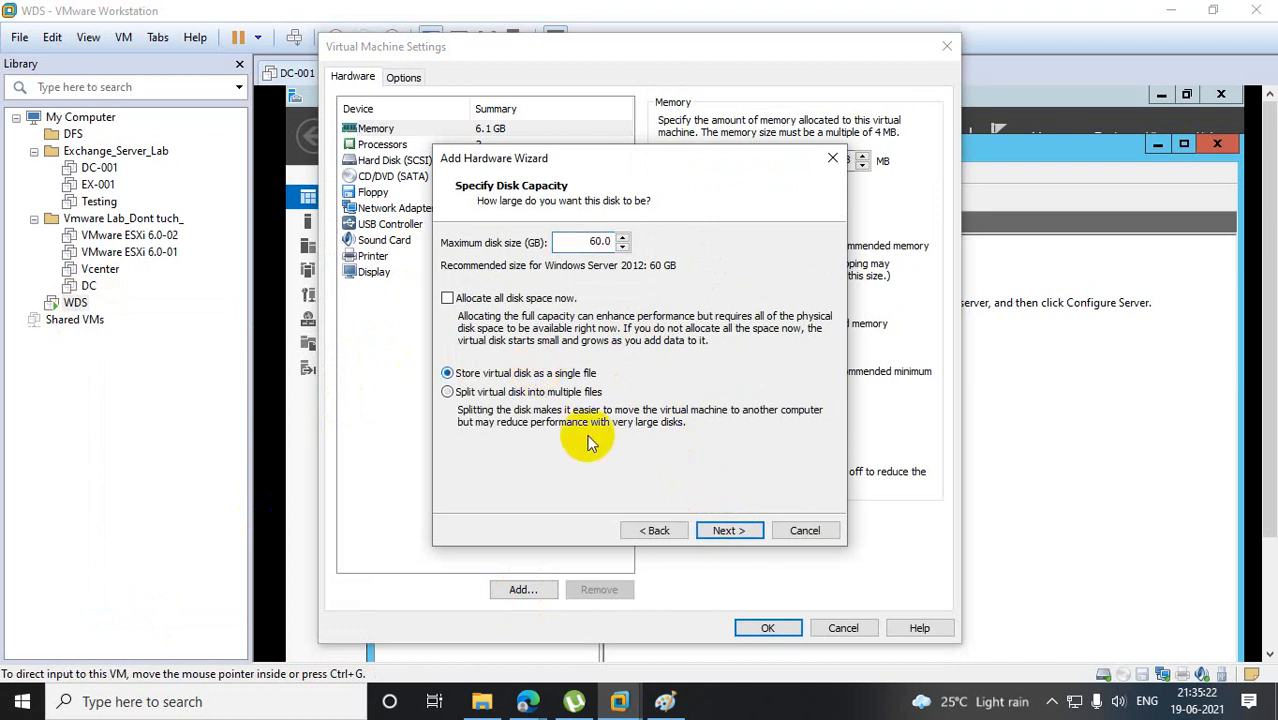
click(724, 532)
click(724, 532)
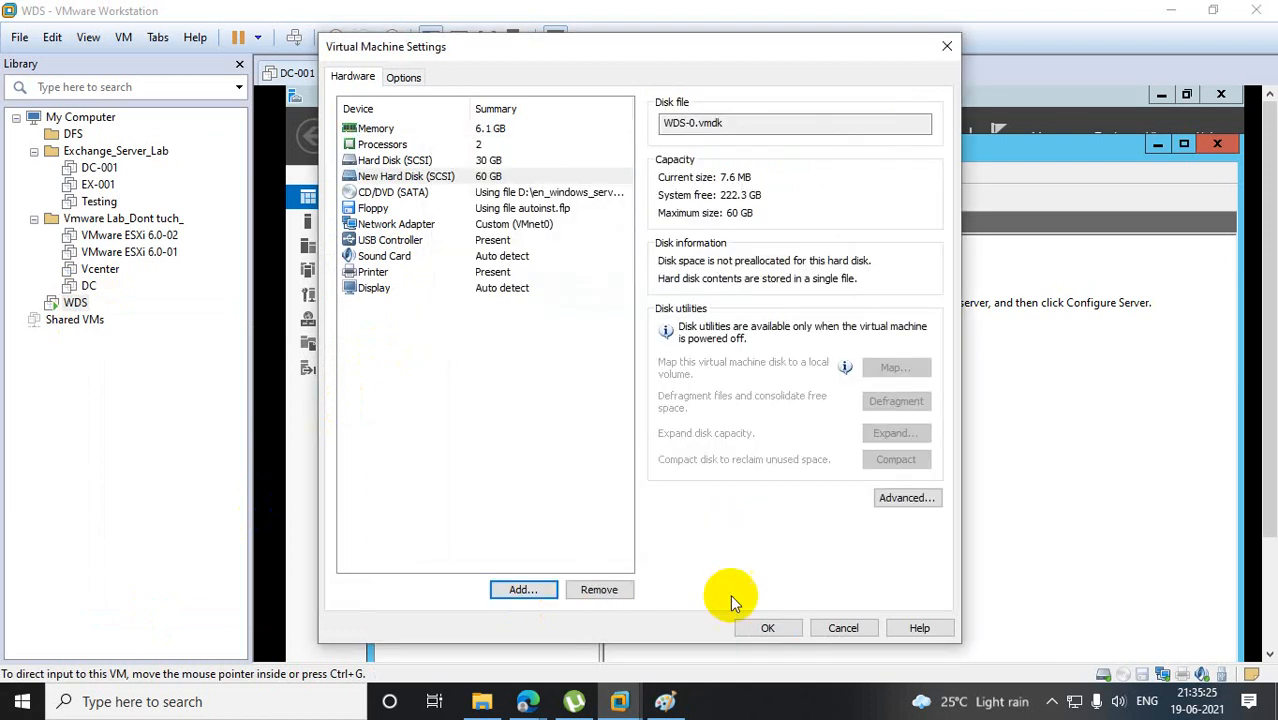
click(768, 628)
Run dhcpmgmt.msc inside the WDS virtual machine to open the DHCP management console.
scroll(1270, 540, down, 3)
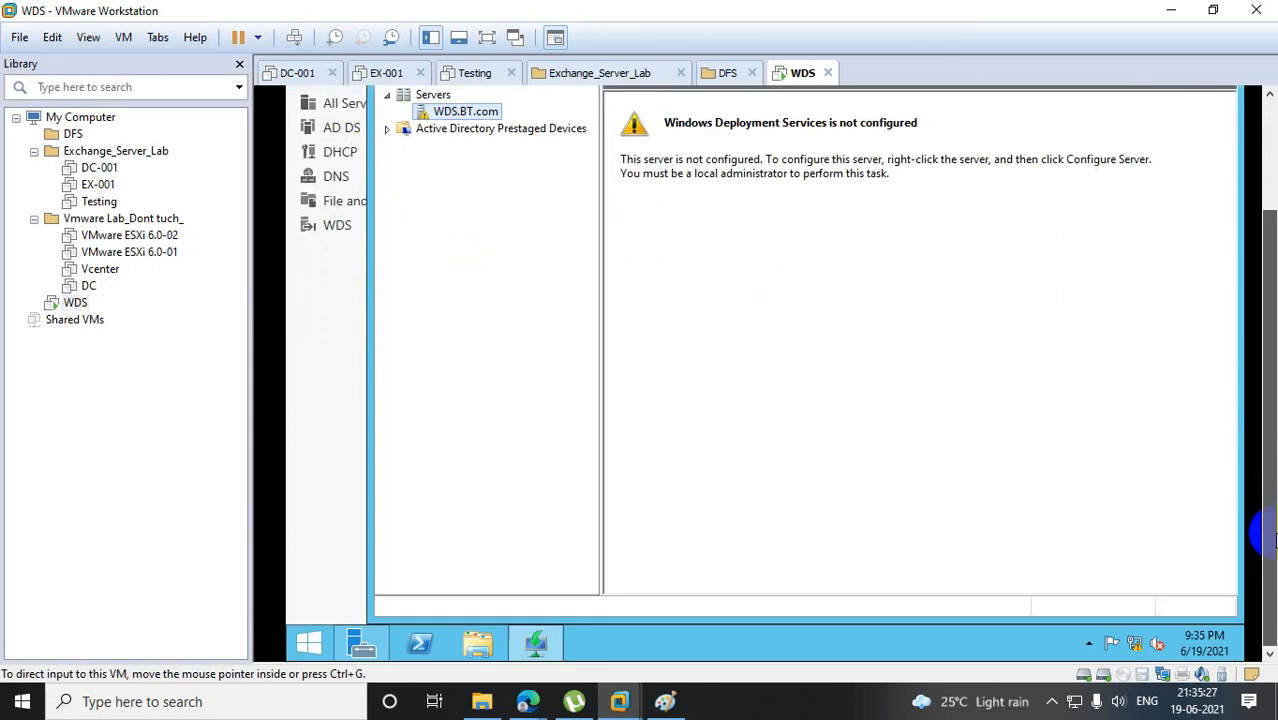
right_click(318, 638)
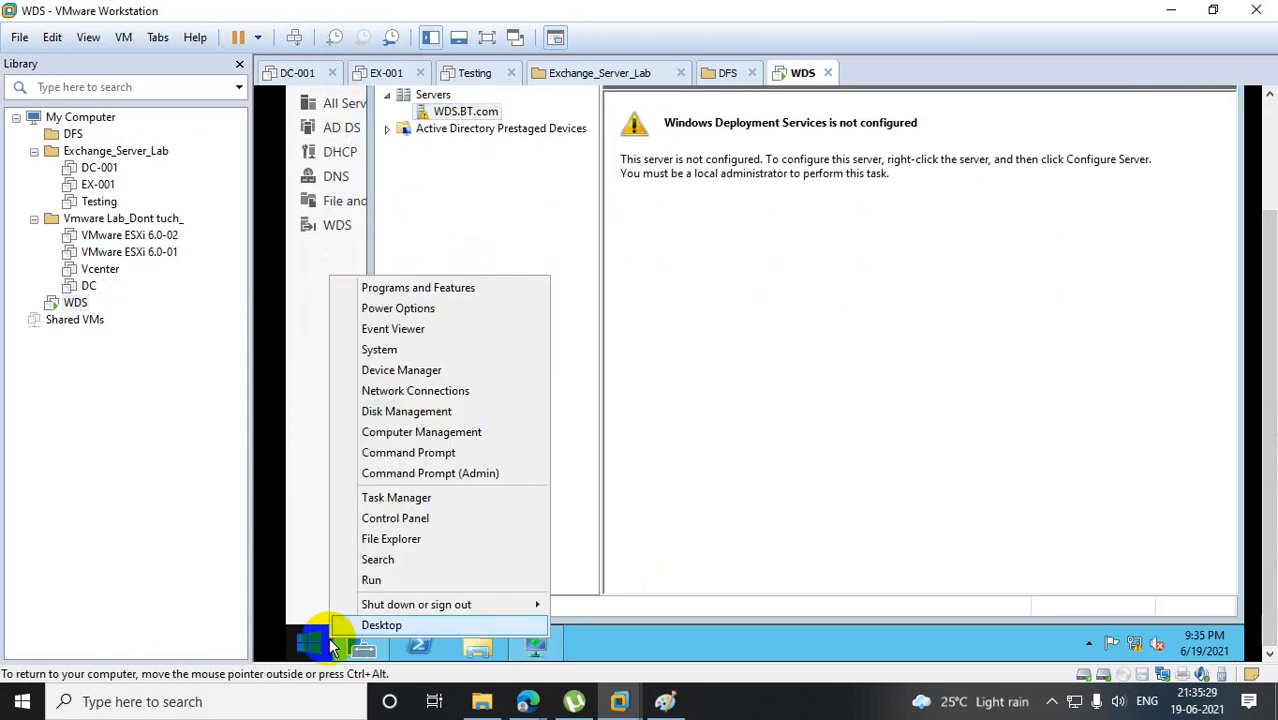
click(416, 578)
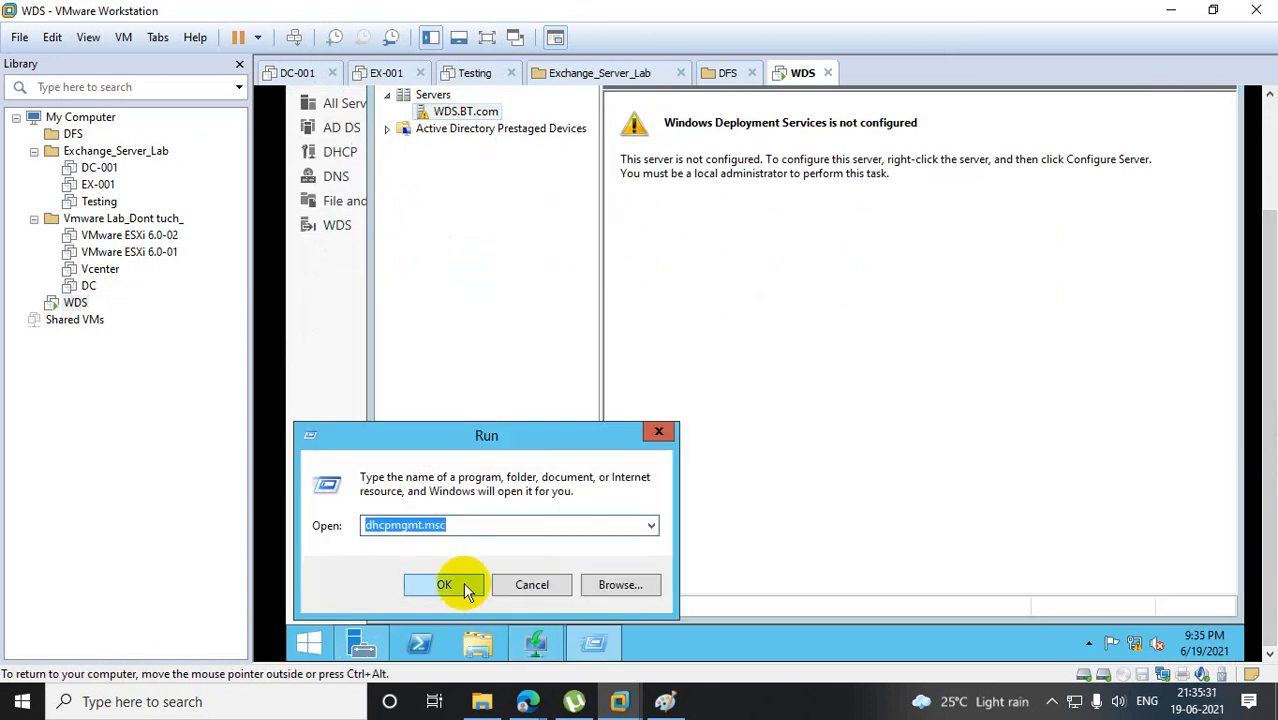
click(444, 585)
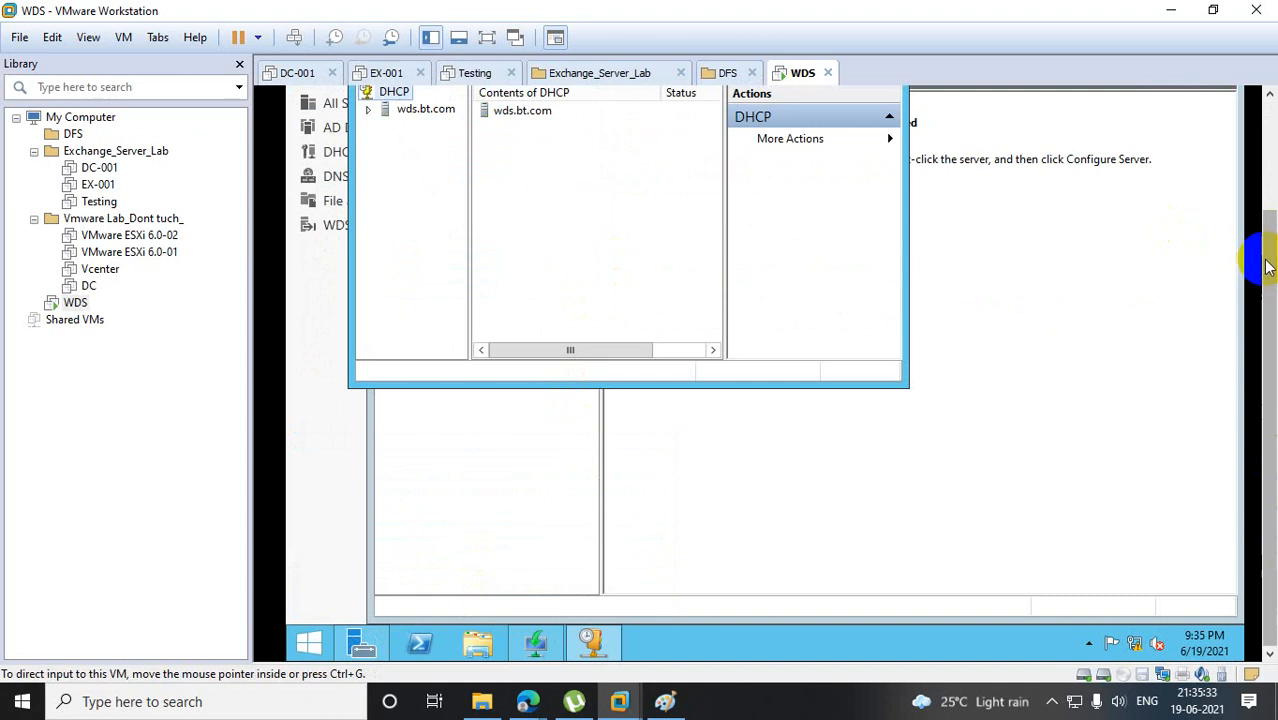
Run diskmgmt.msc inside the WDS virtual machine and maximize the Disk Management window.
click(847, 140)
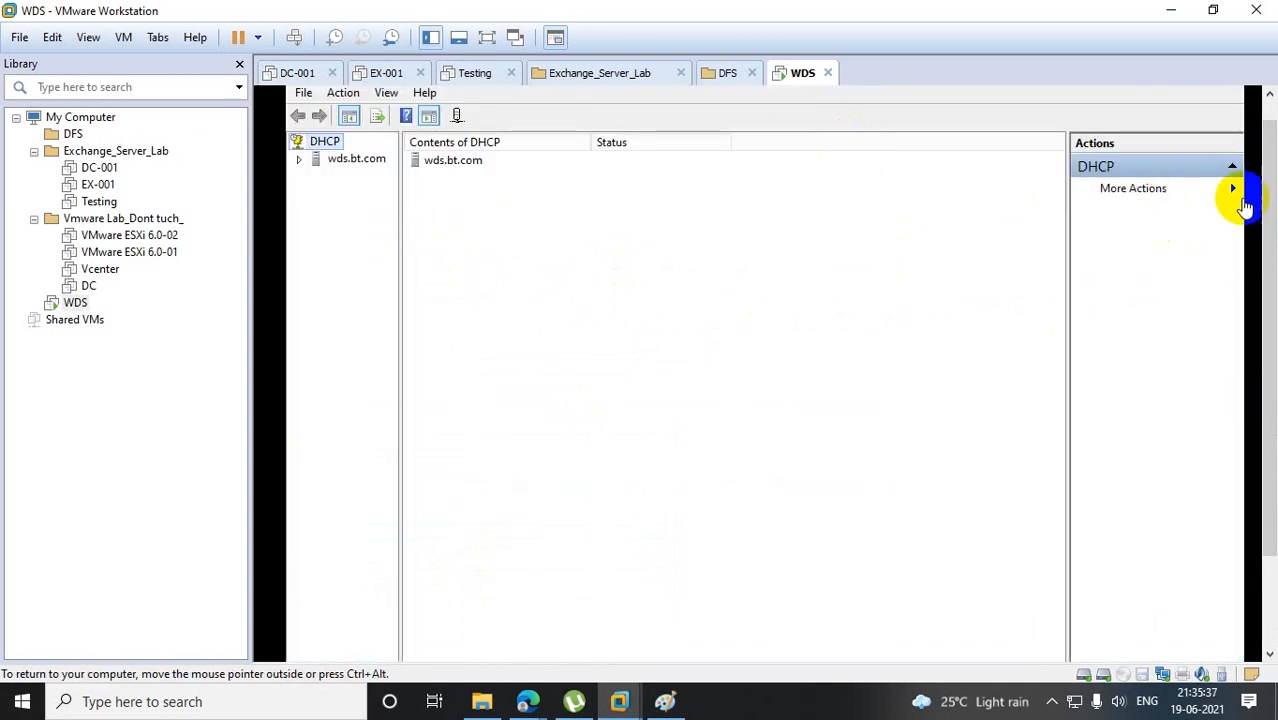
click(1162, 98)
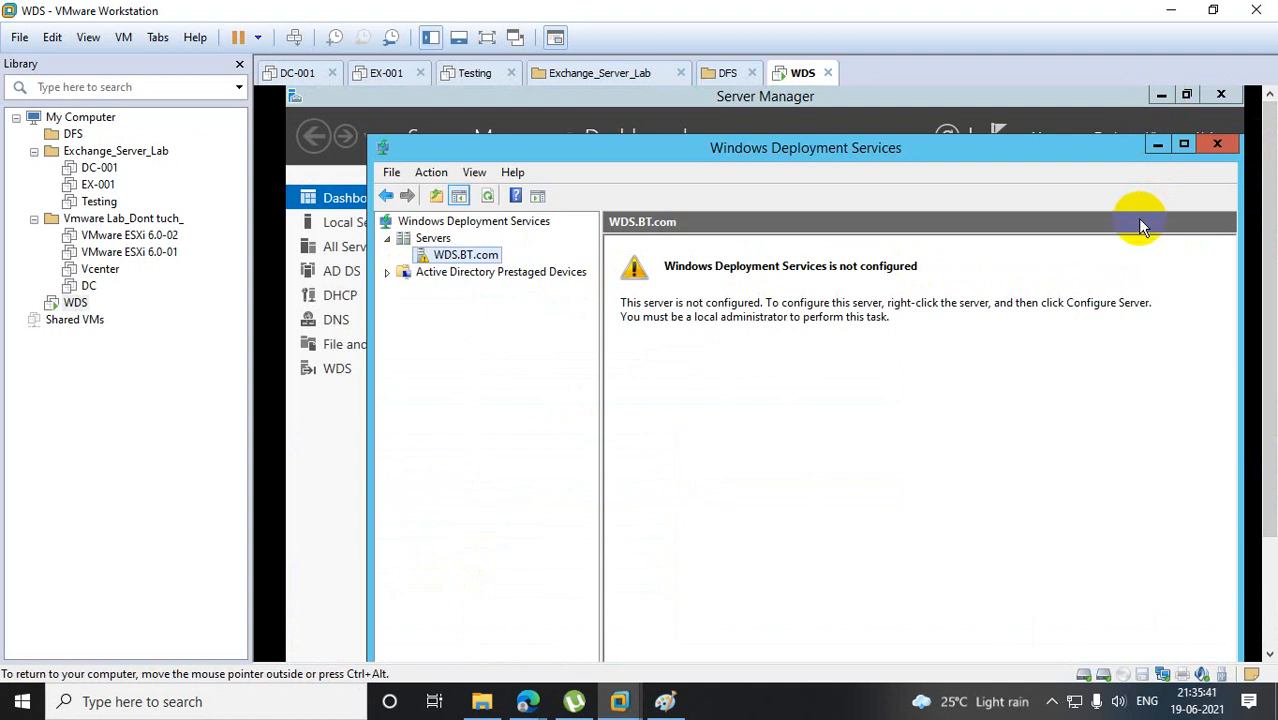
key(super+d)
drag(1269, 268, 1267, 448)
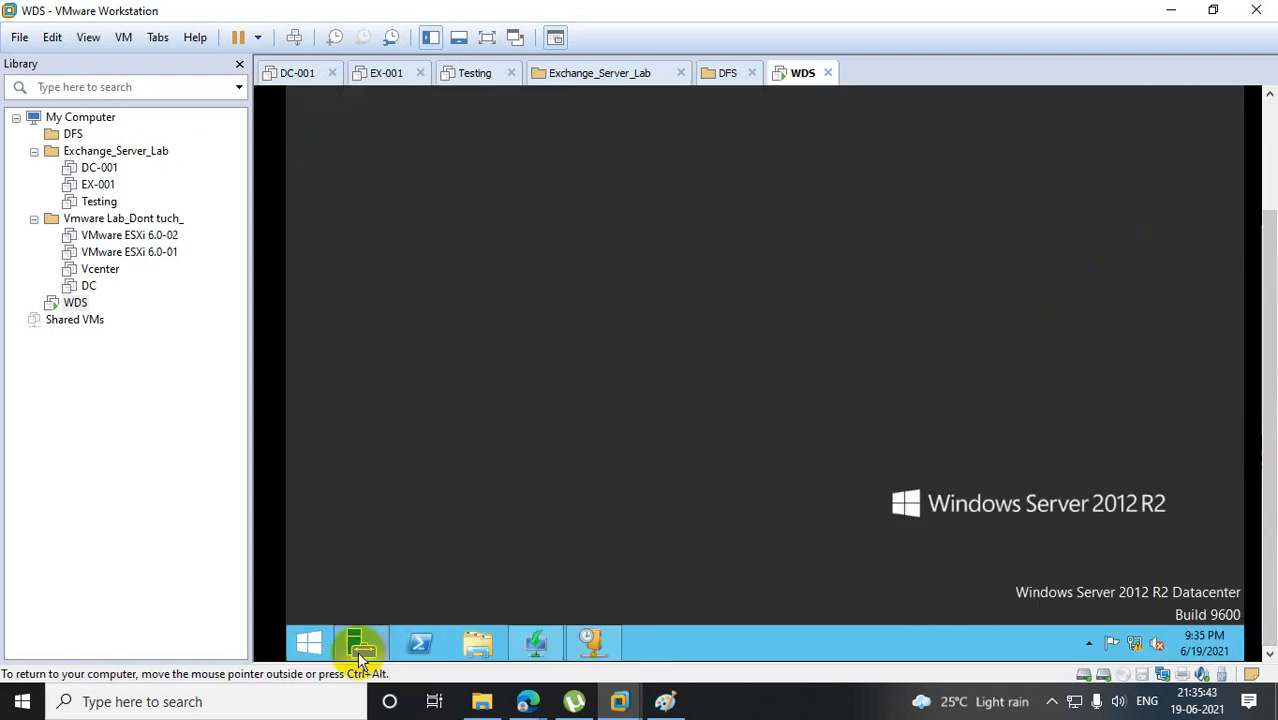
right_click(315, 640)
click(388, 580)
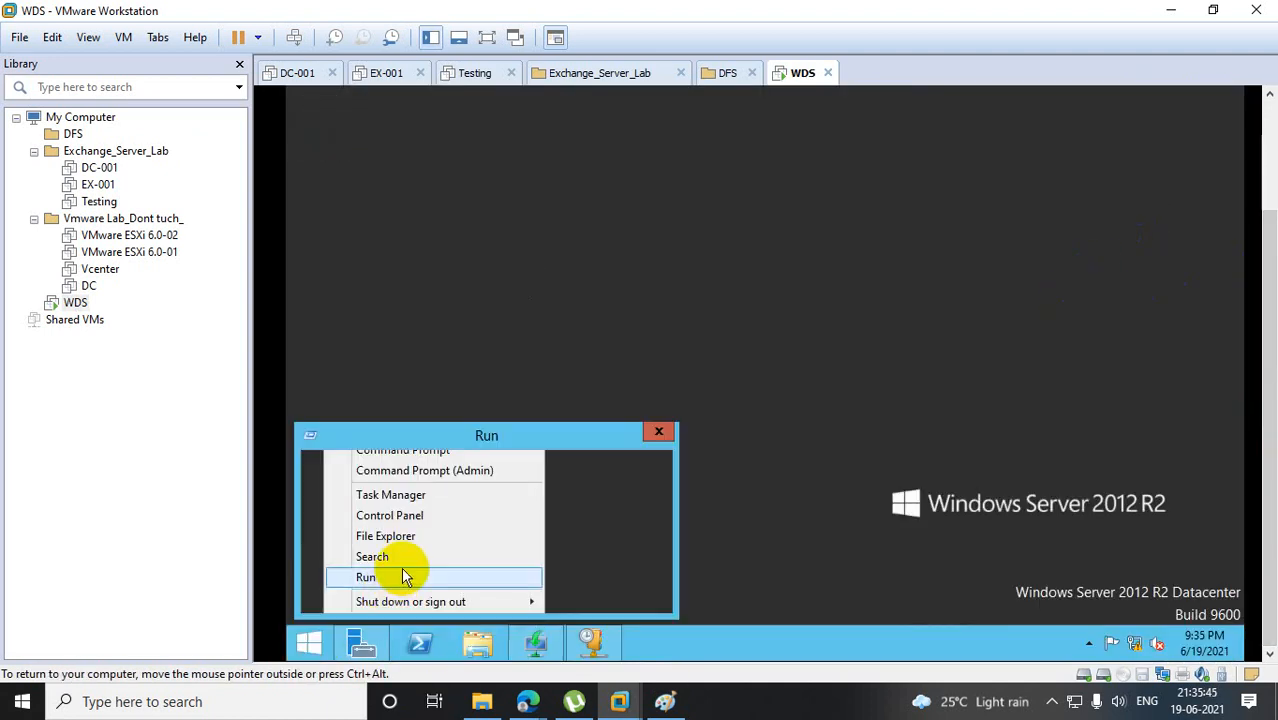
text(di)
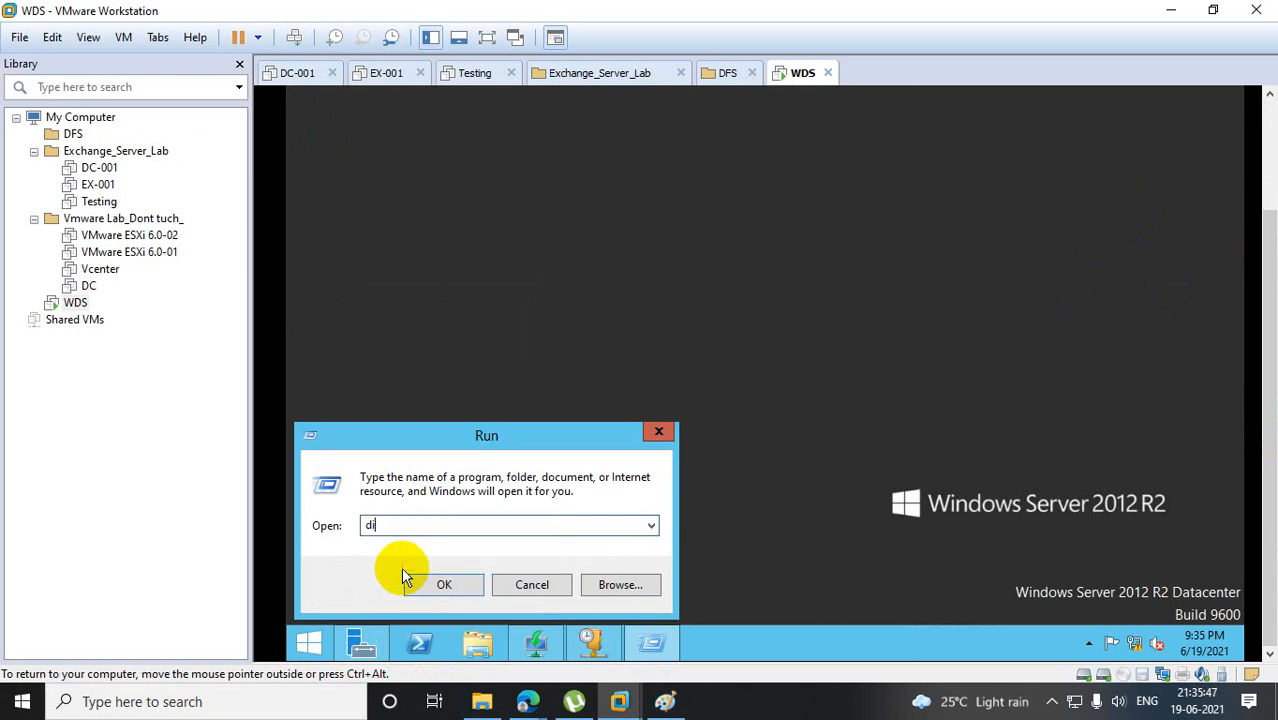
text(skmgmt.msc)
key(Return)
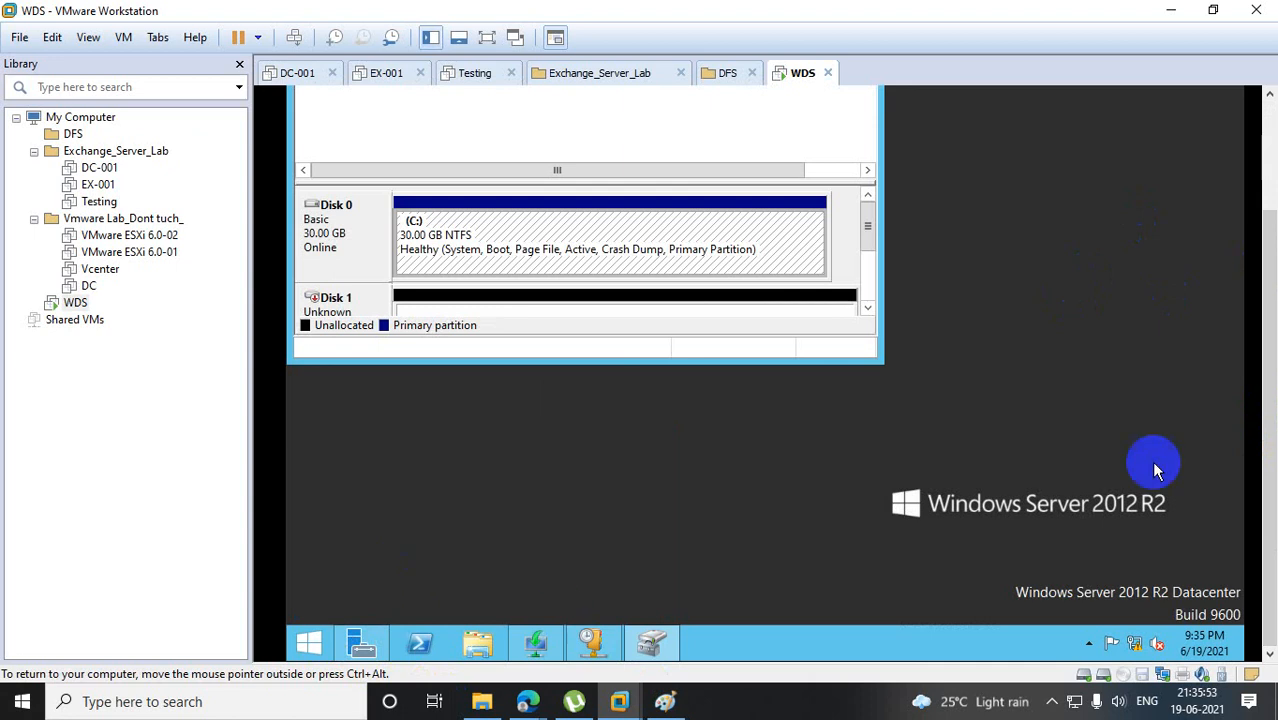
drag(1268, 345, 1262, 206)
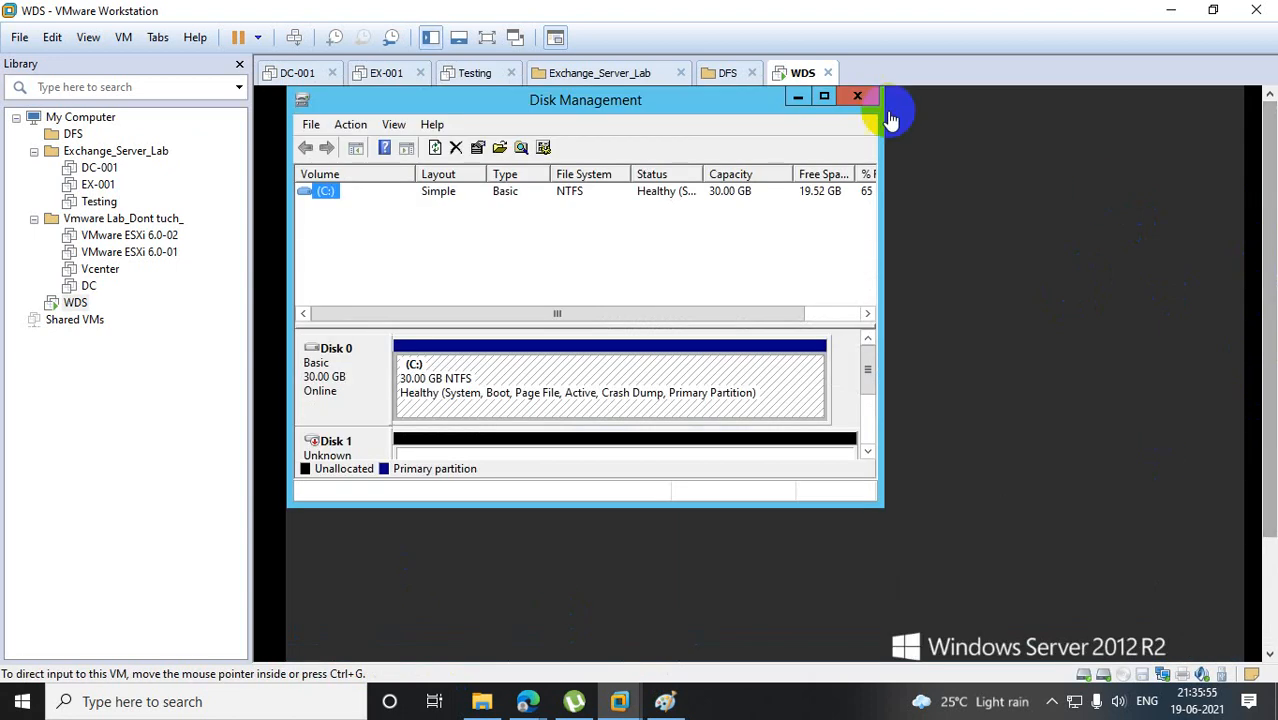
click(824, 100)
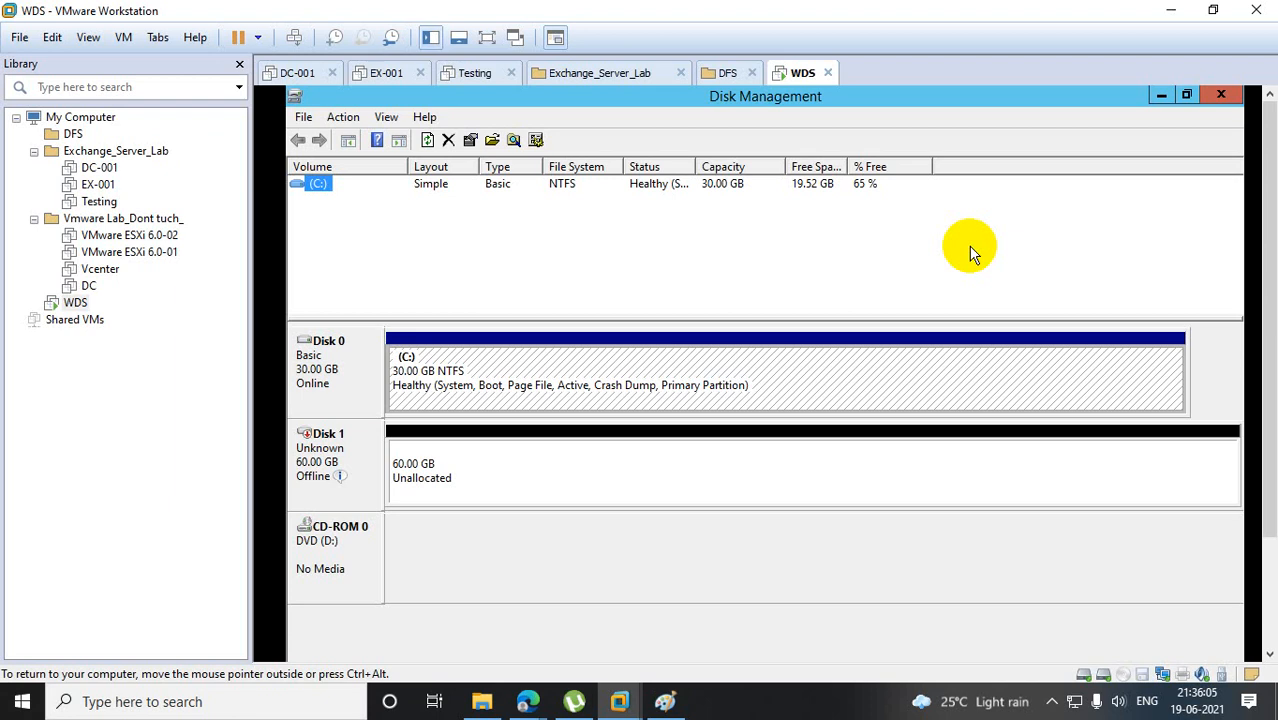
Bring the 60 GB Disk 1 online and initialize it with the GPT partition style.
right_click(353, 451)
click(405, 464)
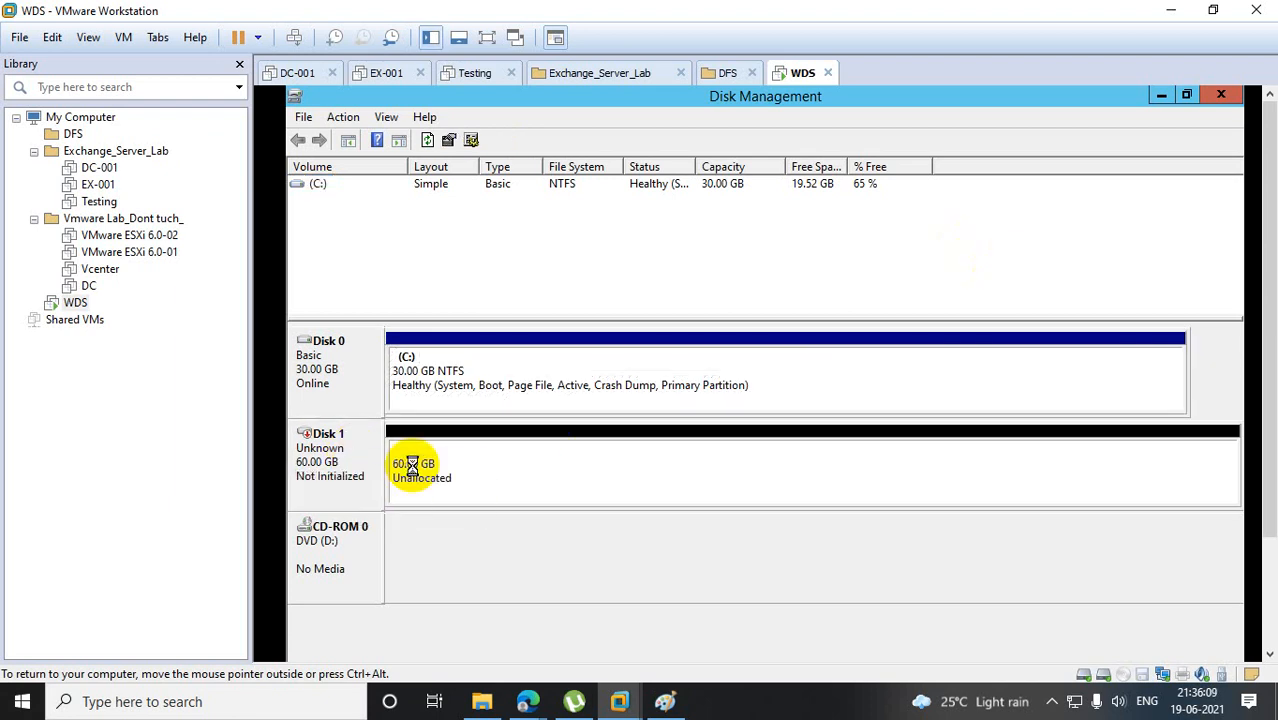
right_click(310, 445)
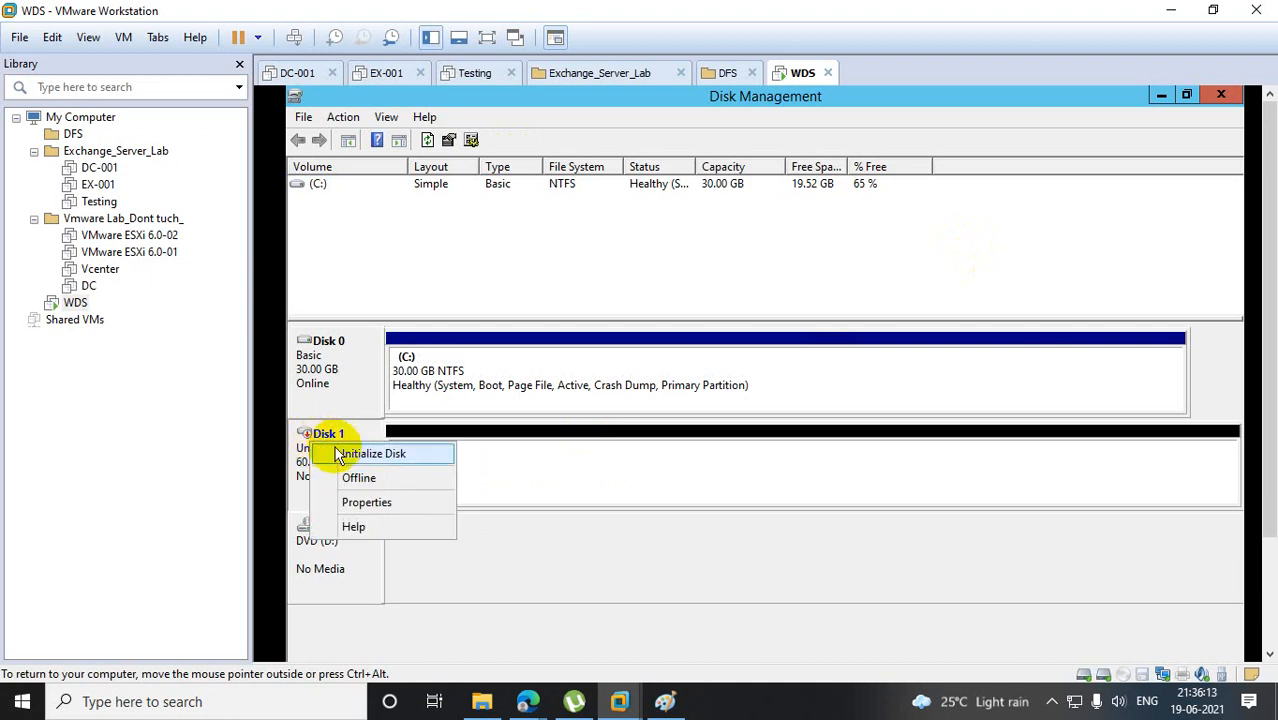
click(345, 453)
click(636, 473)
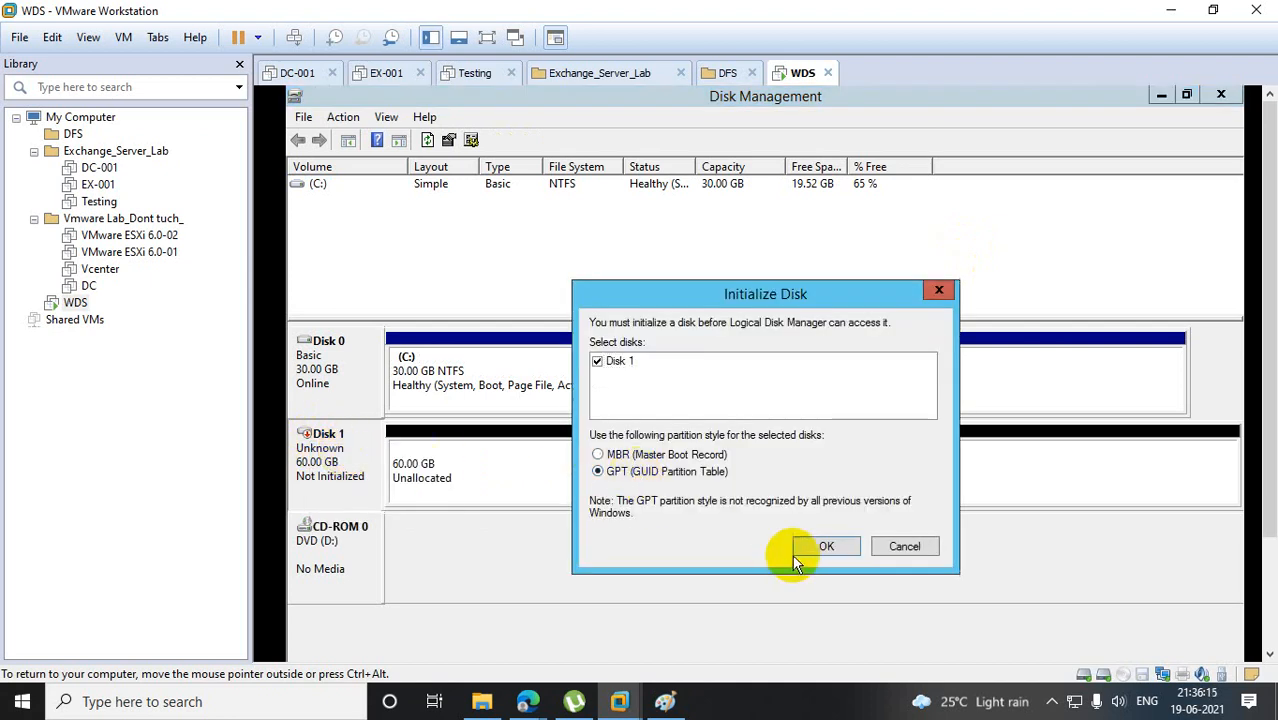
click(803, 548)
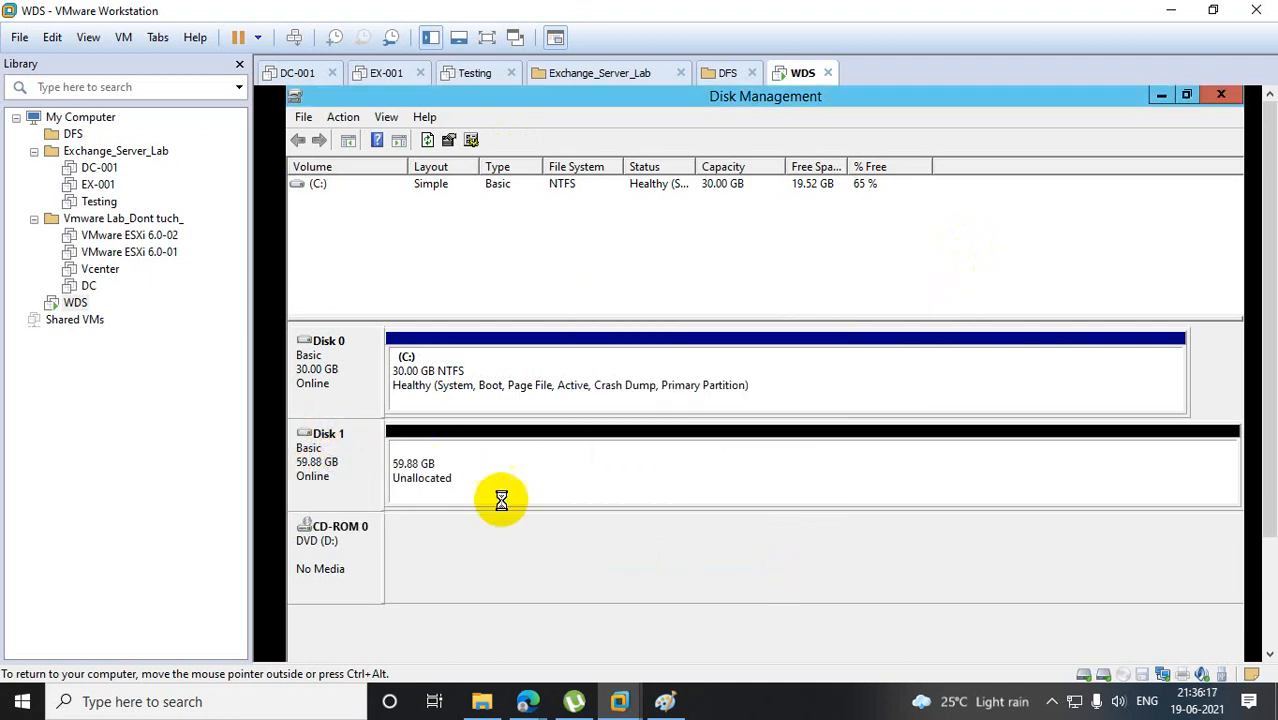
Create a 61310 MB simple volume on Disk 1 with drive letter E, quick-formatted as NTFS and labelled New Volume, and close Disk Management.
right_click(430, 440)
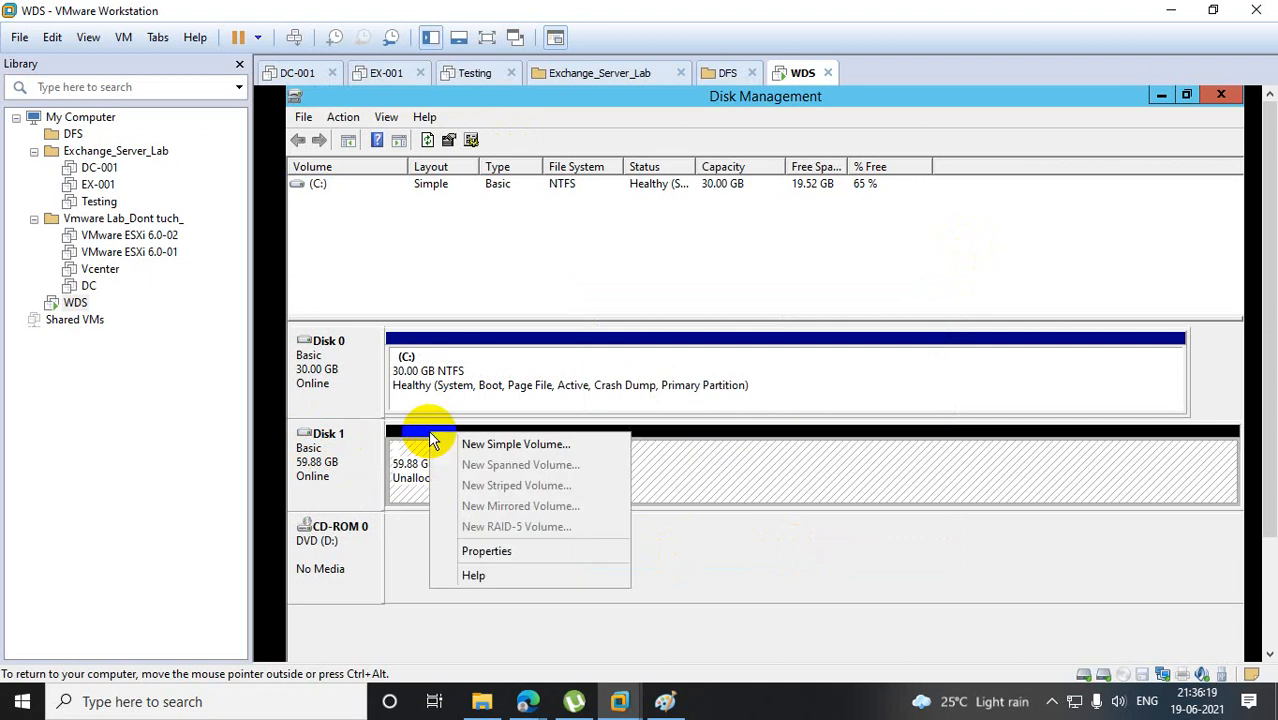
click(491, 444)
click(650, 520)
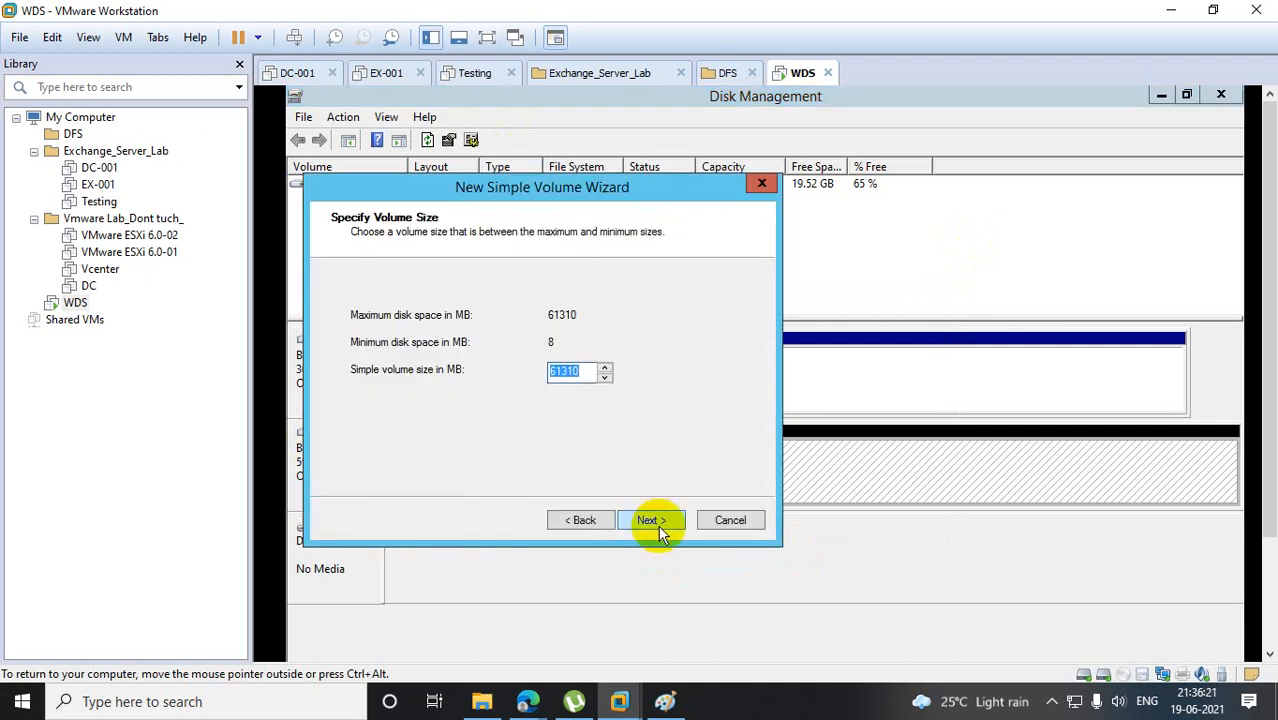
click(660, 528)
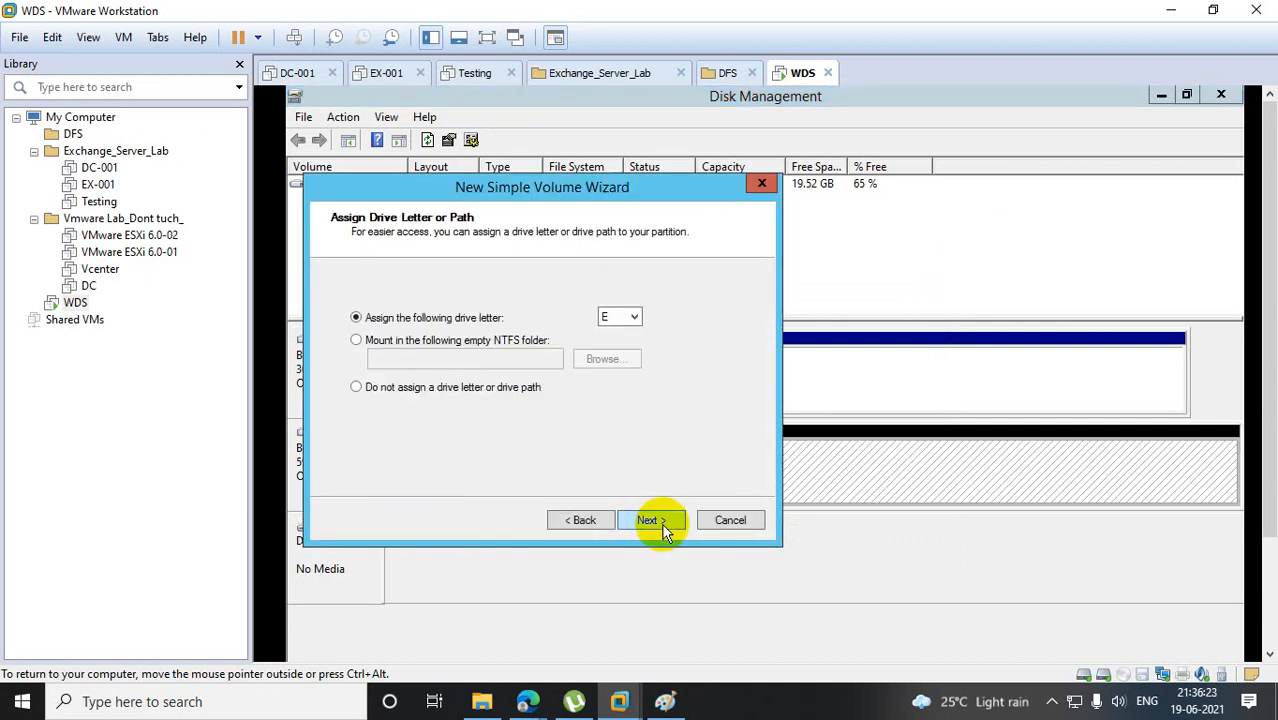
click(664, 528)
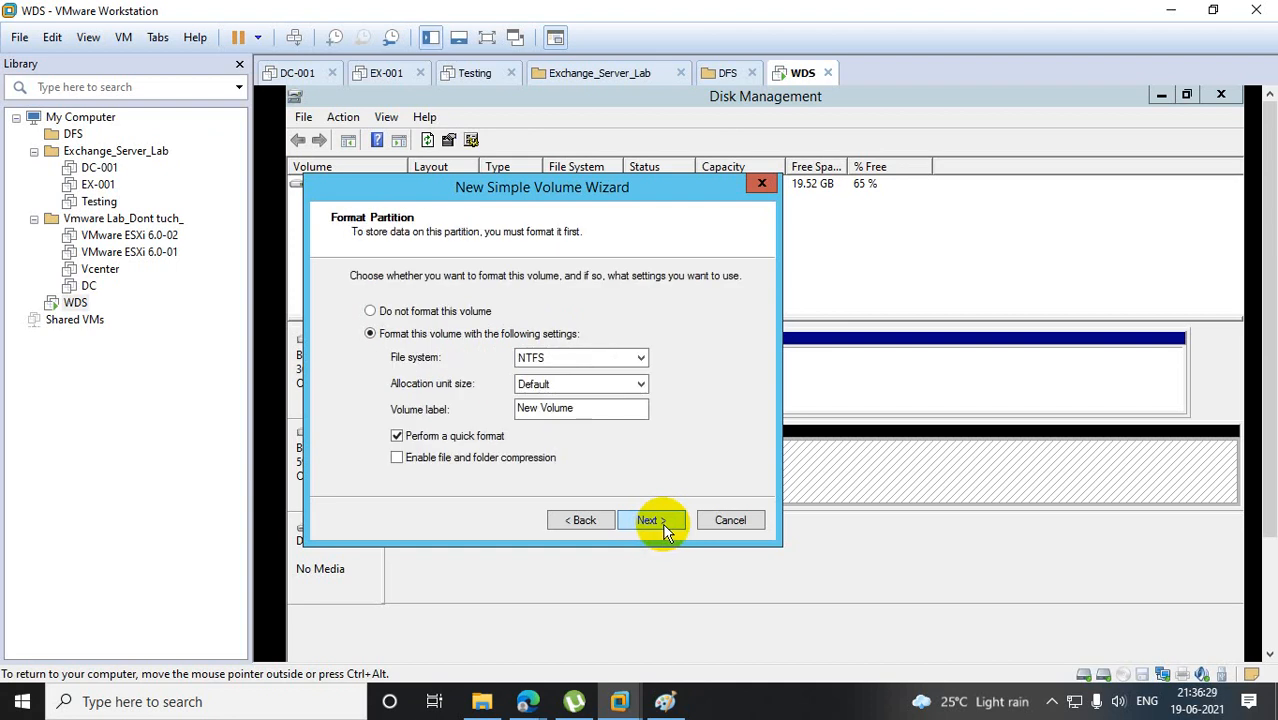
click(664, 528)
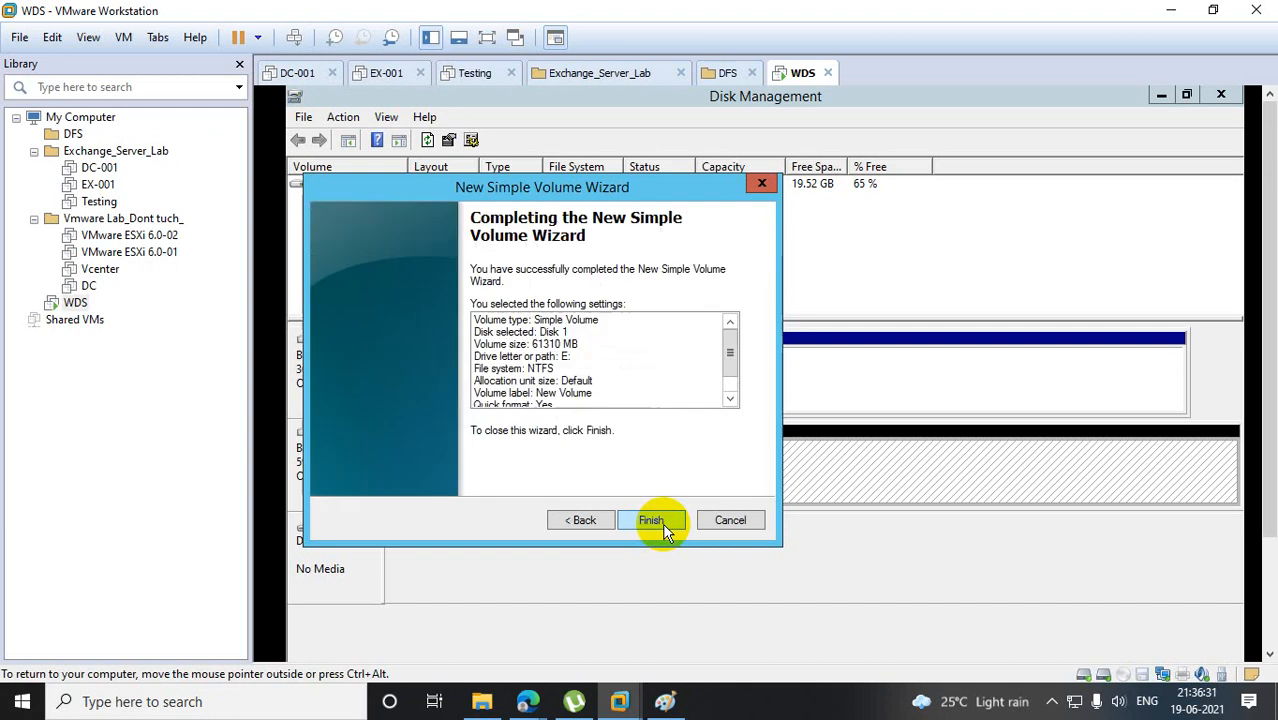
click(663, 527)
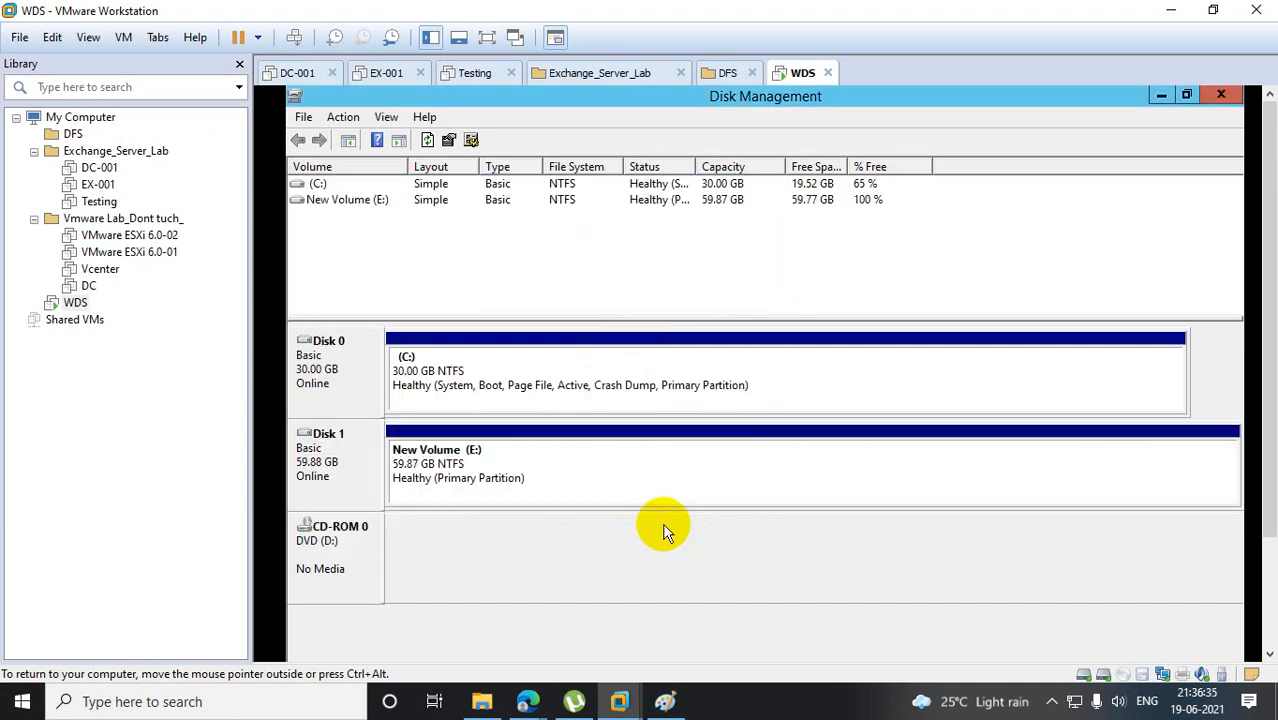
click(1221, 97)
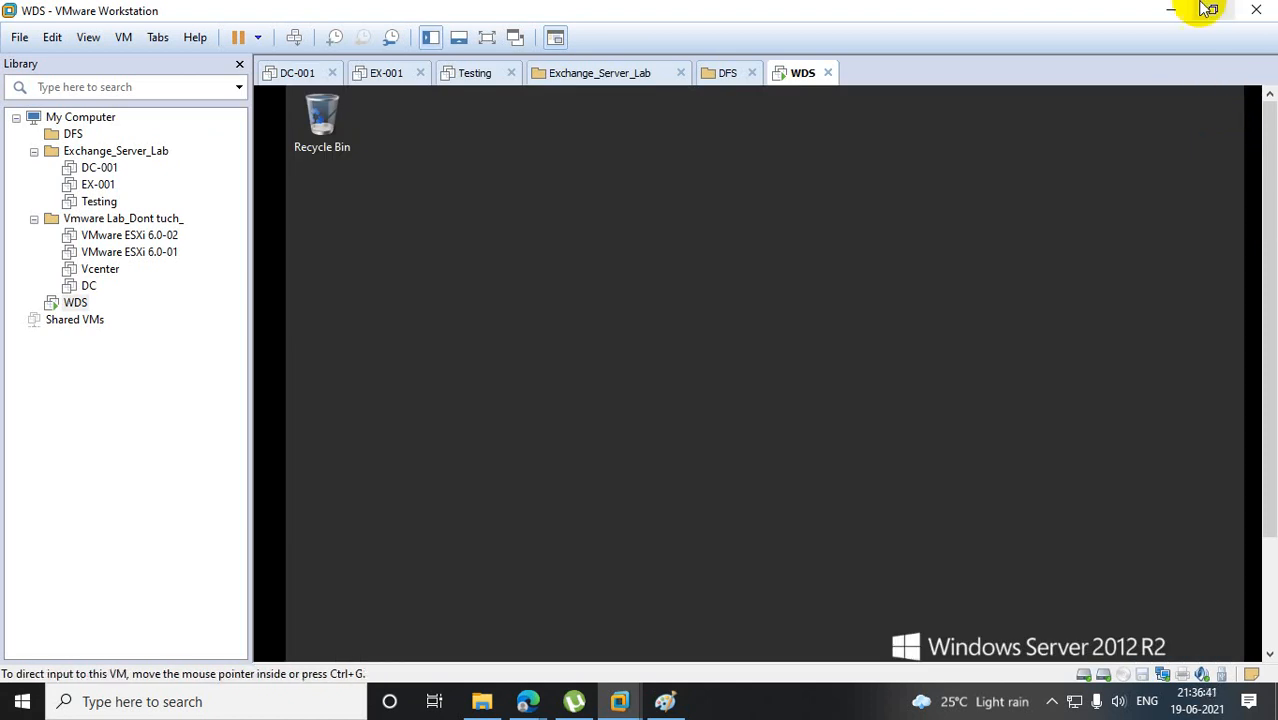
Open File Explorer in the virtual machine to check the new E: volume among the drives.
mouse_move(1274, 297)
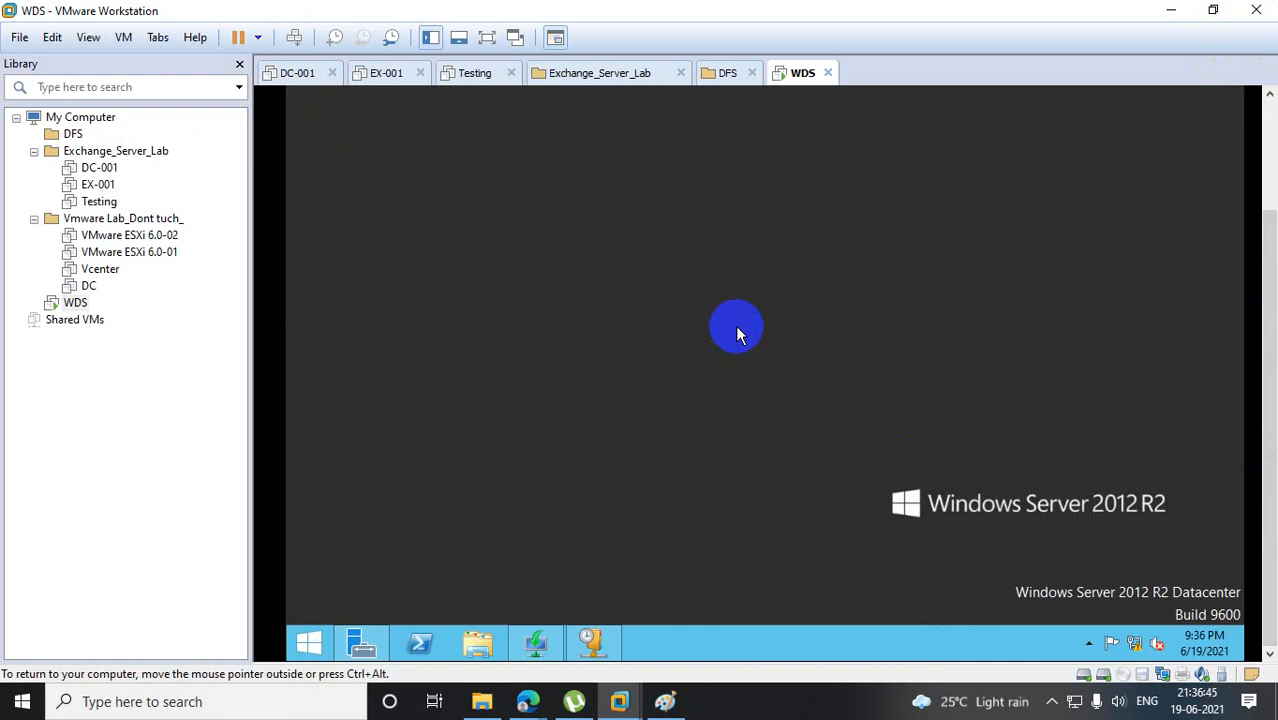
click(593, 642)
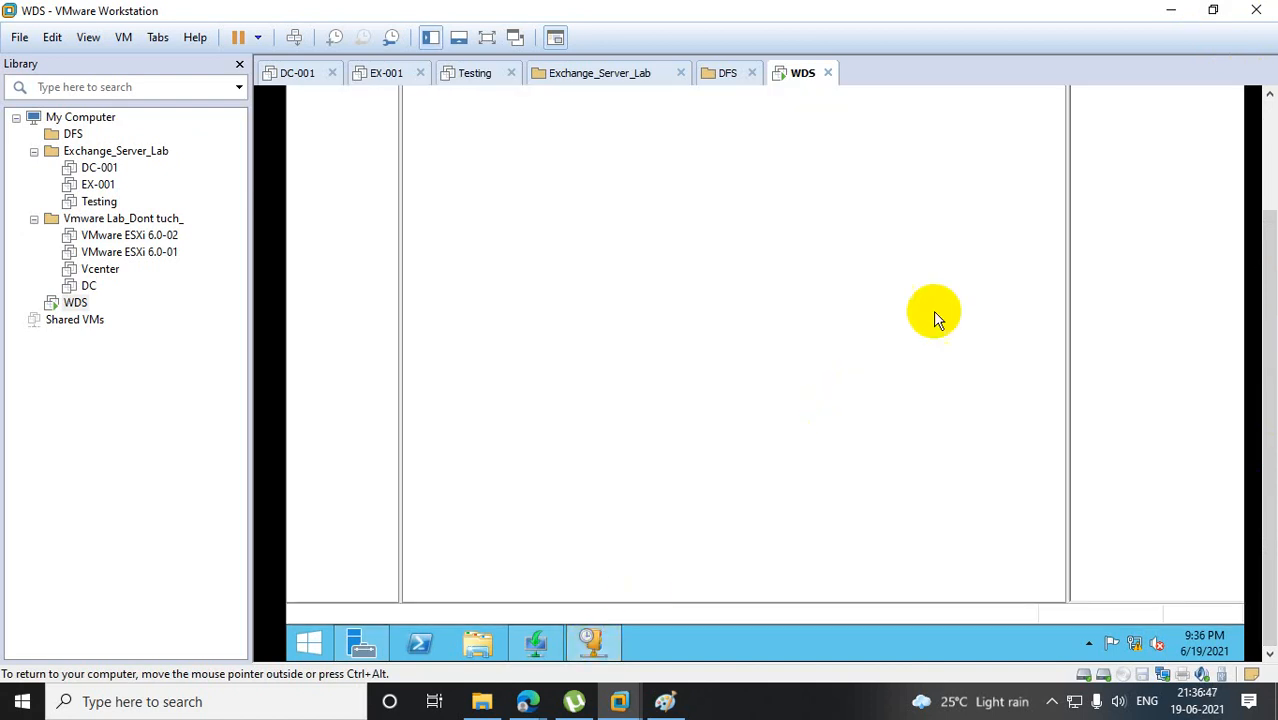
click(458, 650)
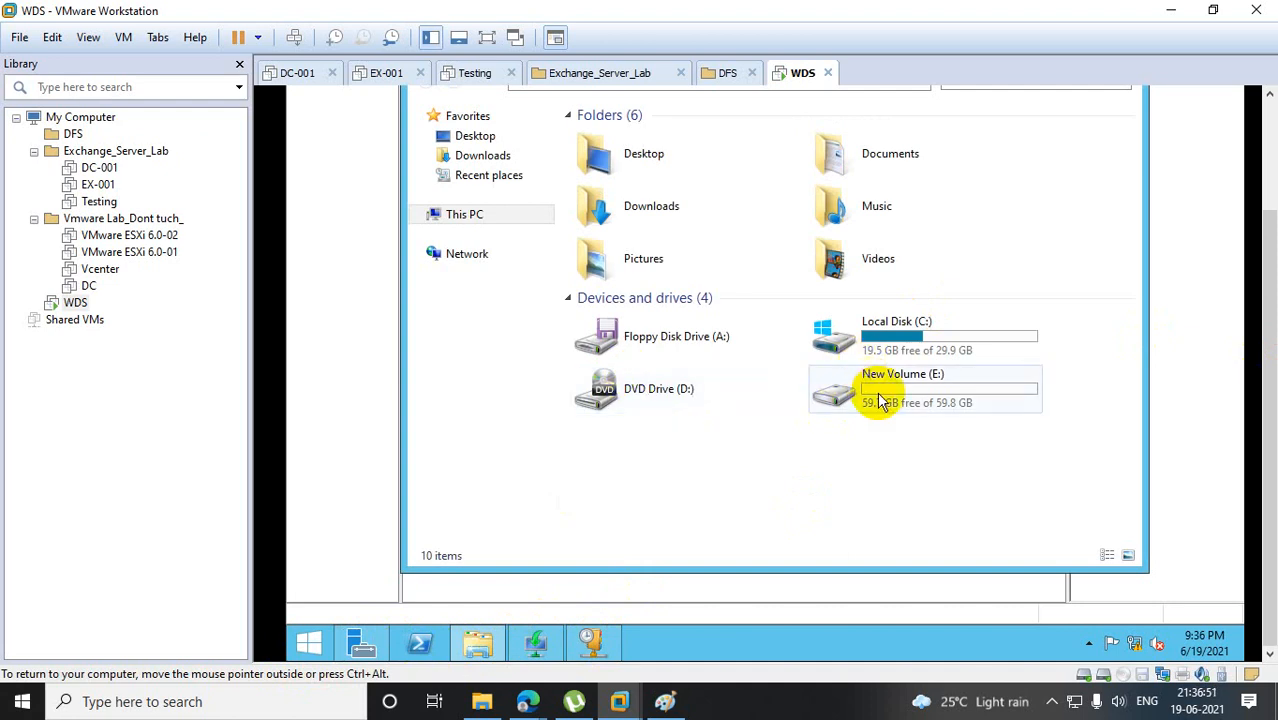
Expand the wds.bt.com server in the DHCP console to check its IPv4 and IPv6 nodes, and close the console.
click(593, 642)
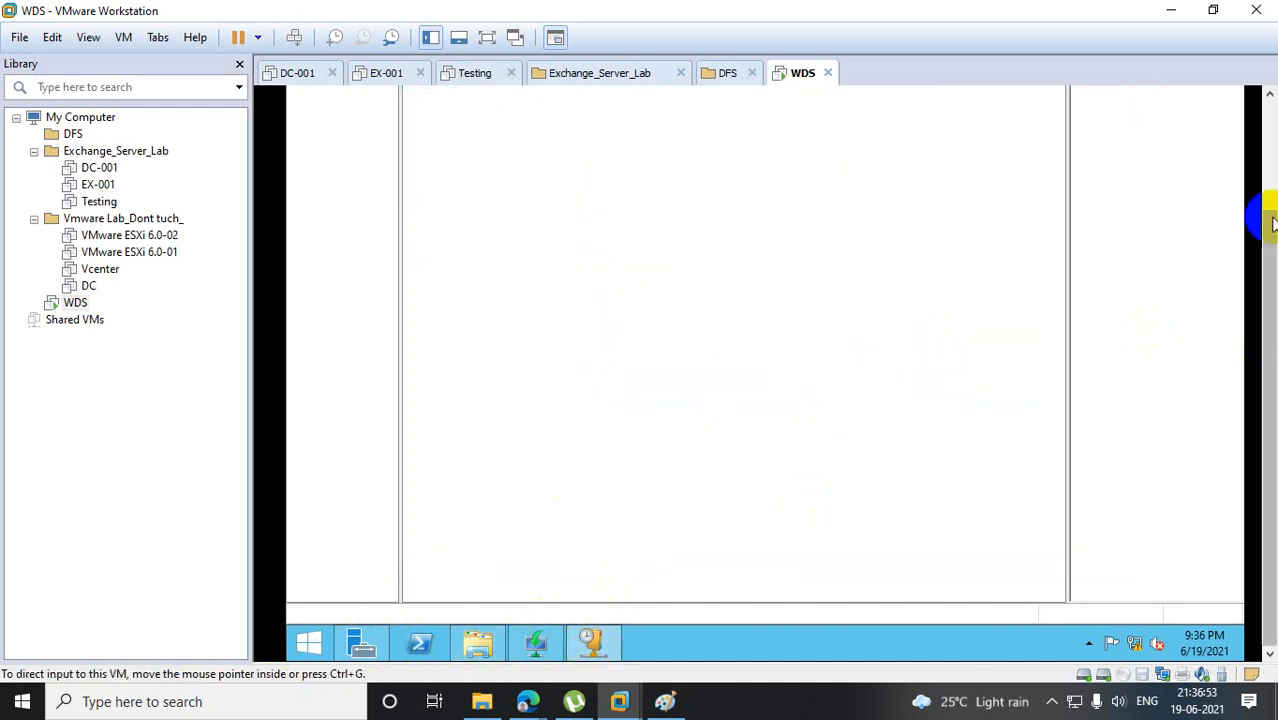
drag(1272, 218, 1268, 135)
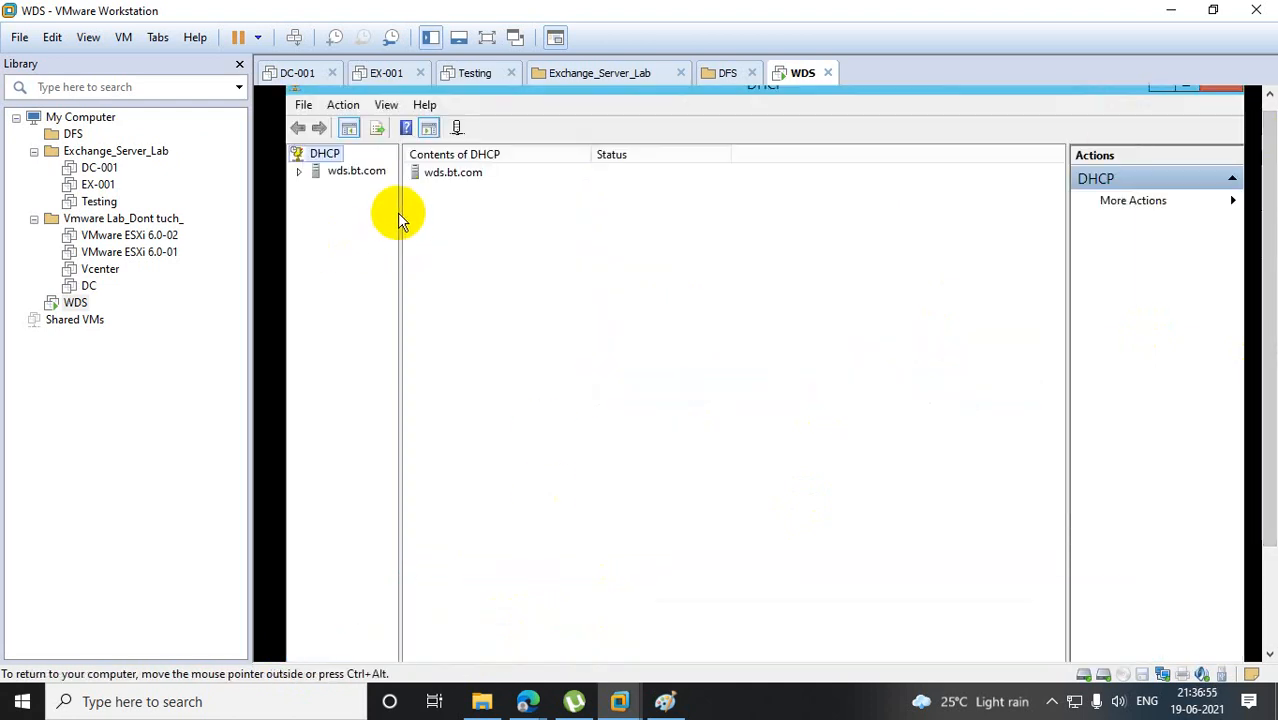
drag(400, 214, 510, 214)
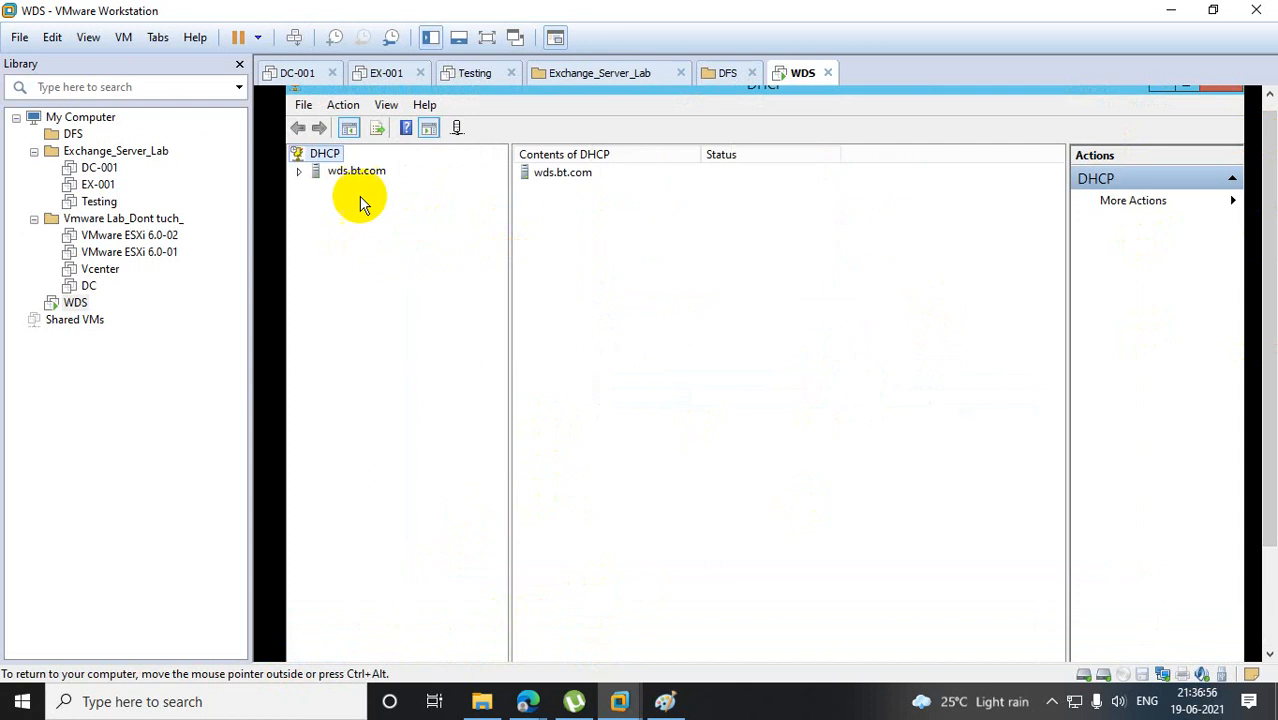
click(298, 172)
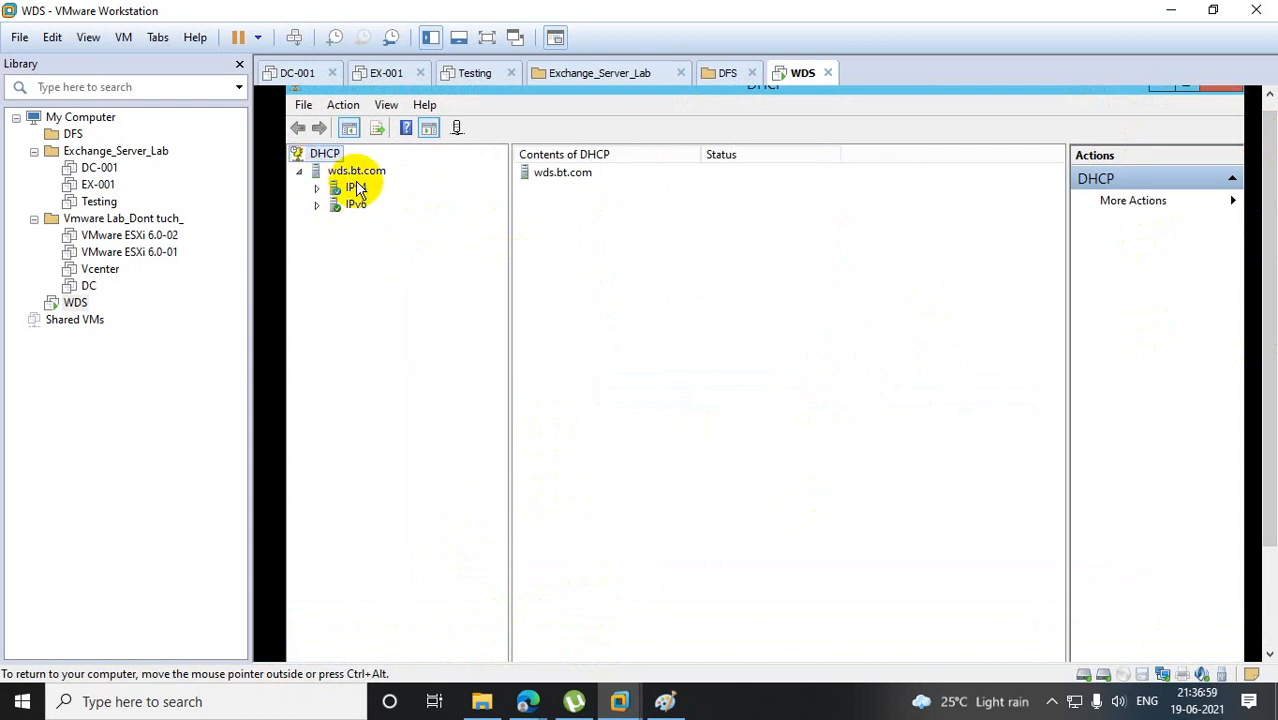
click(1226, 92)
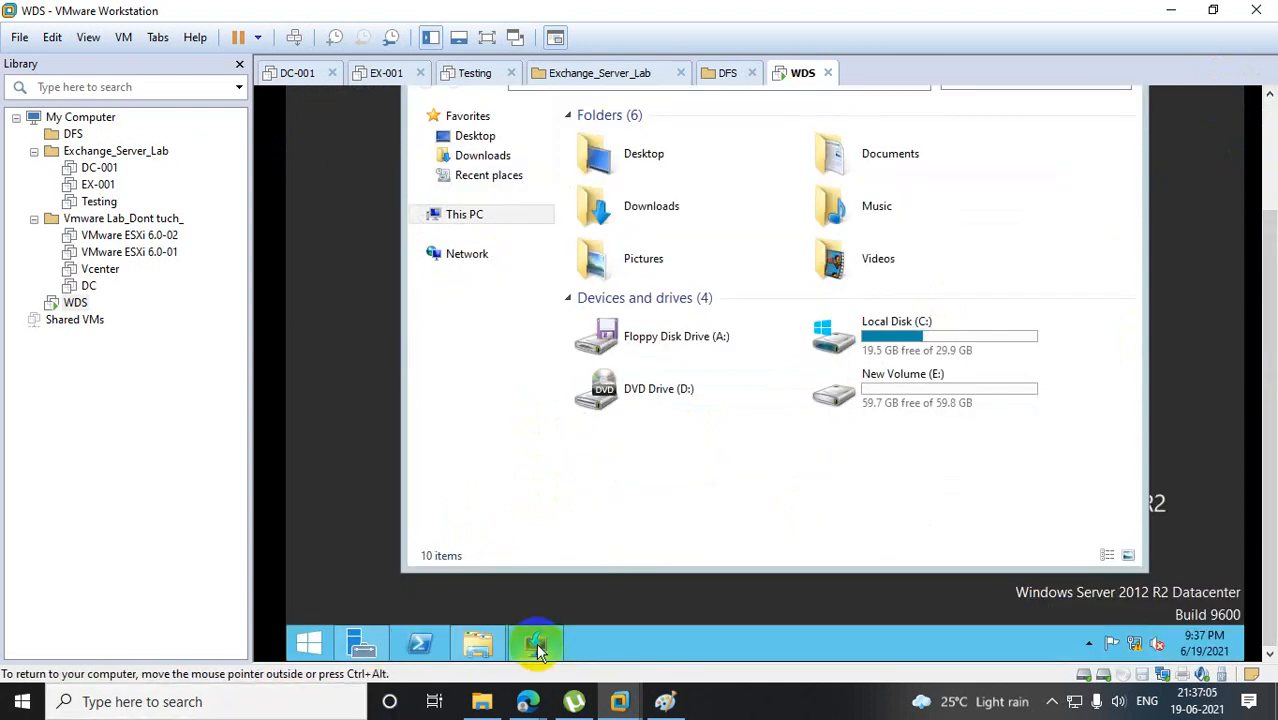
Start configuring the WDS.BT.com server in the Windows Deployment Services console and choose the Integrated with Active Directory option.
click(536, 643)
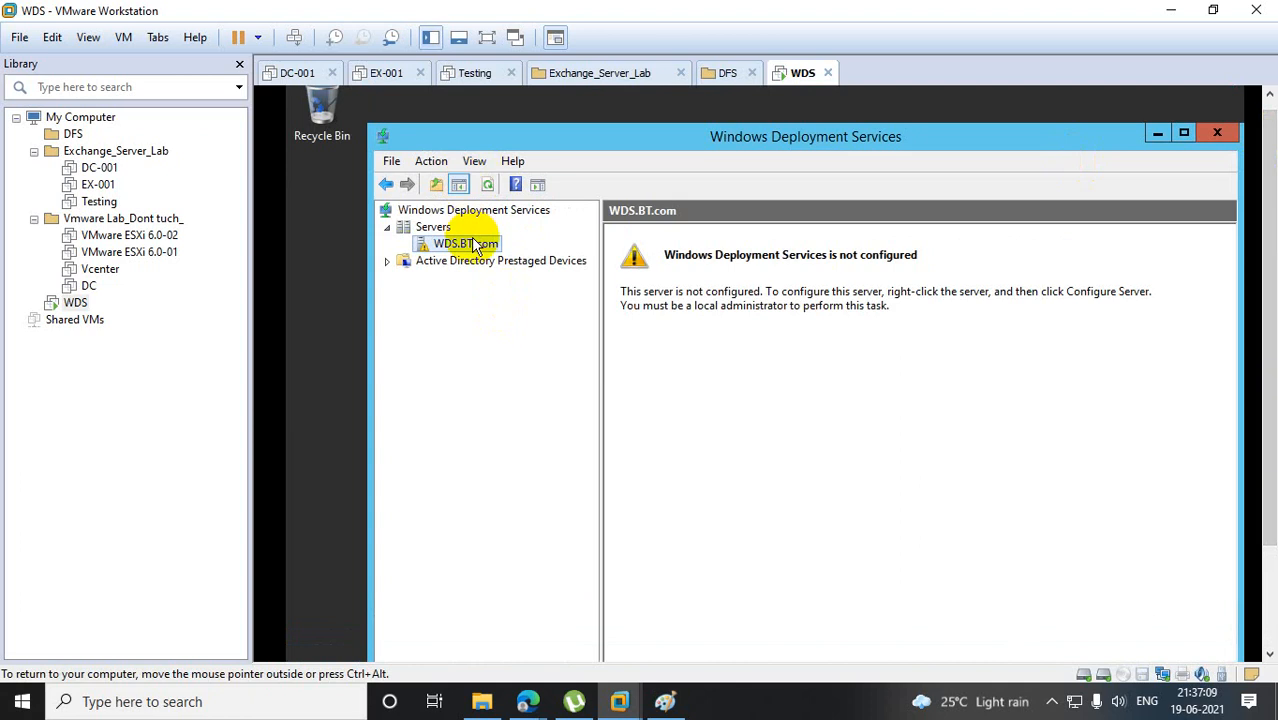
right_click(477, 246)
click(530, 250)
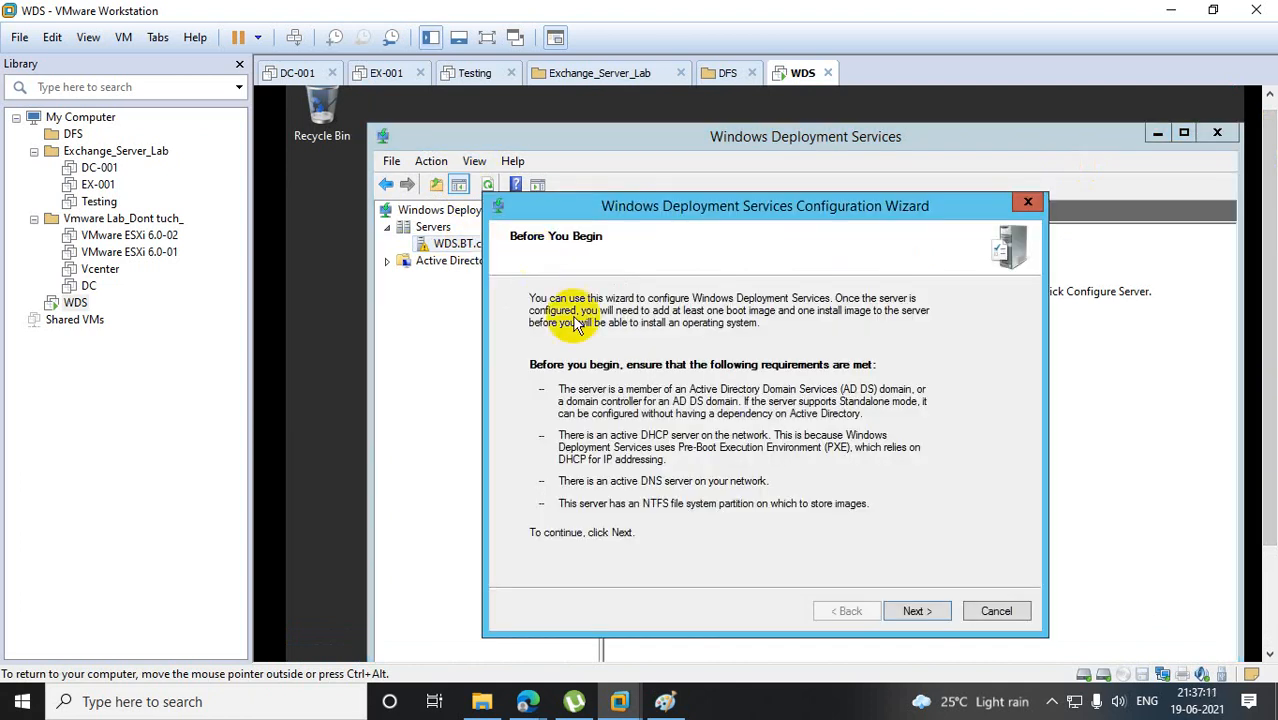
click(912, 611)
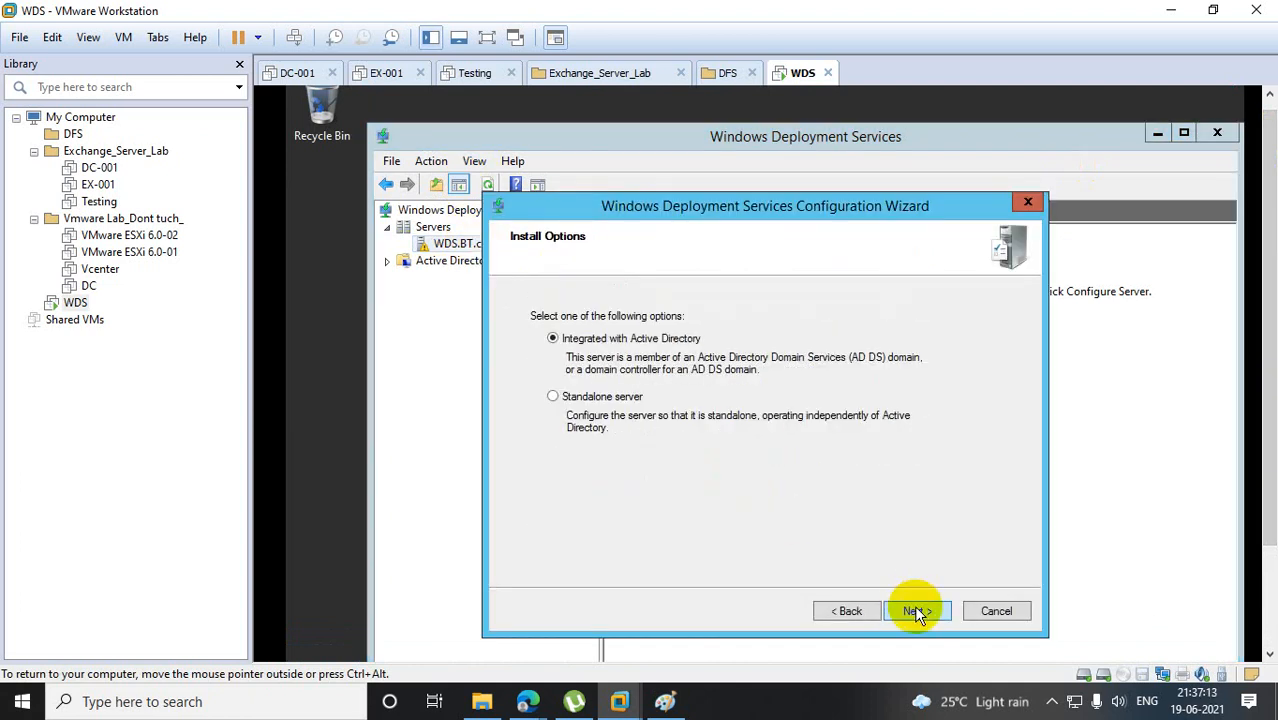
click(916, 611)
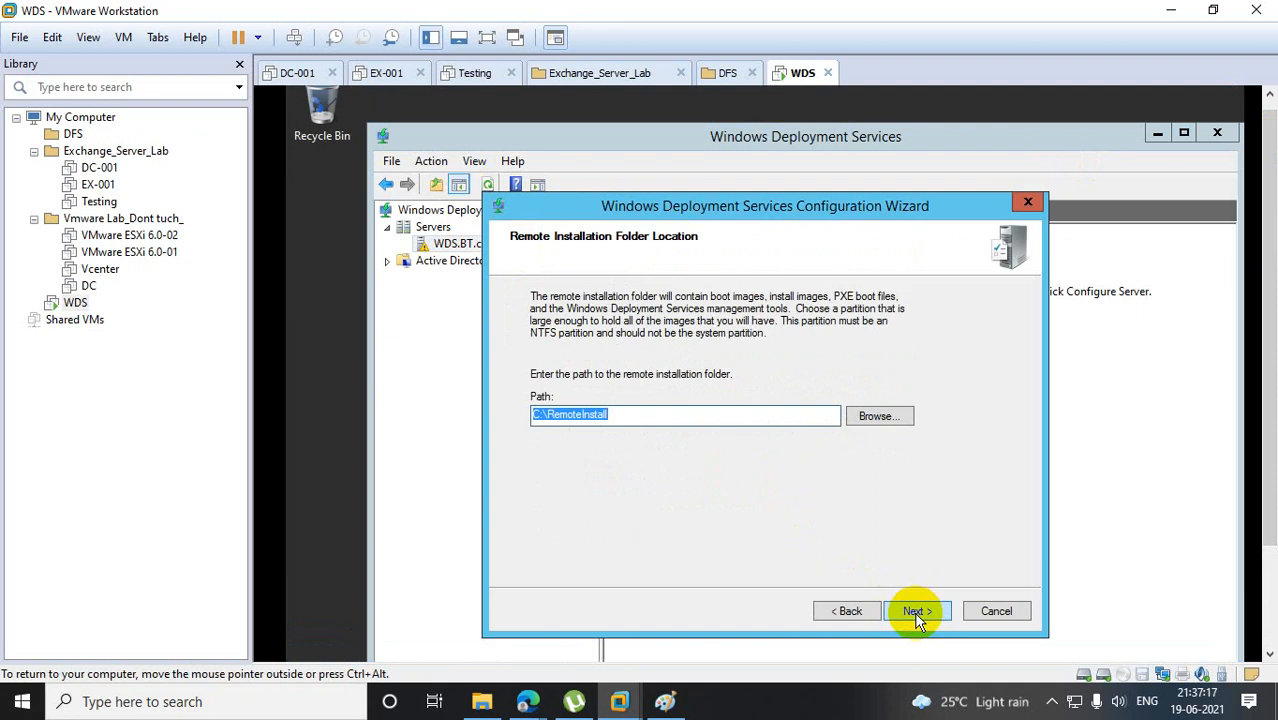
Set the remote installation folder to E:\WDS by choosing New Volume (E:) and adding the WDS folder name, and continue the wizard.
click(880, 416)
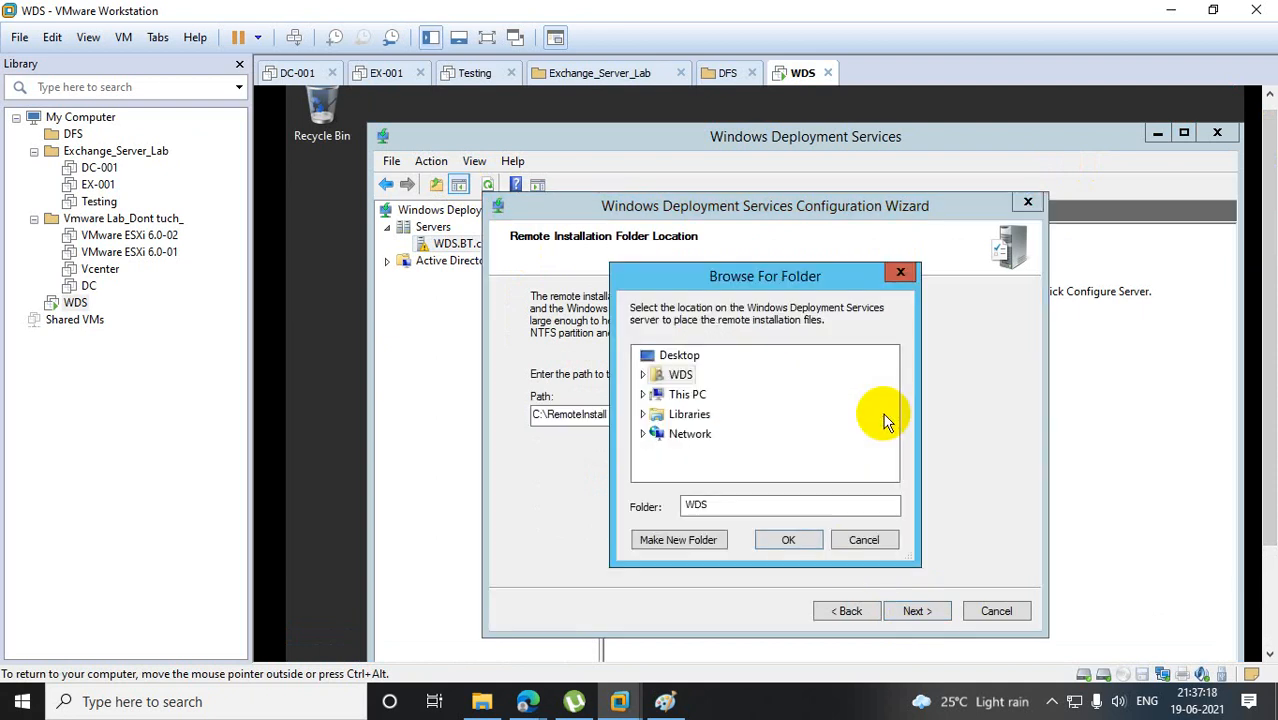
click(644, 378)
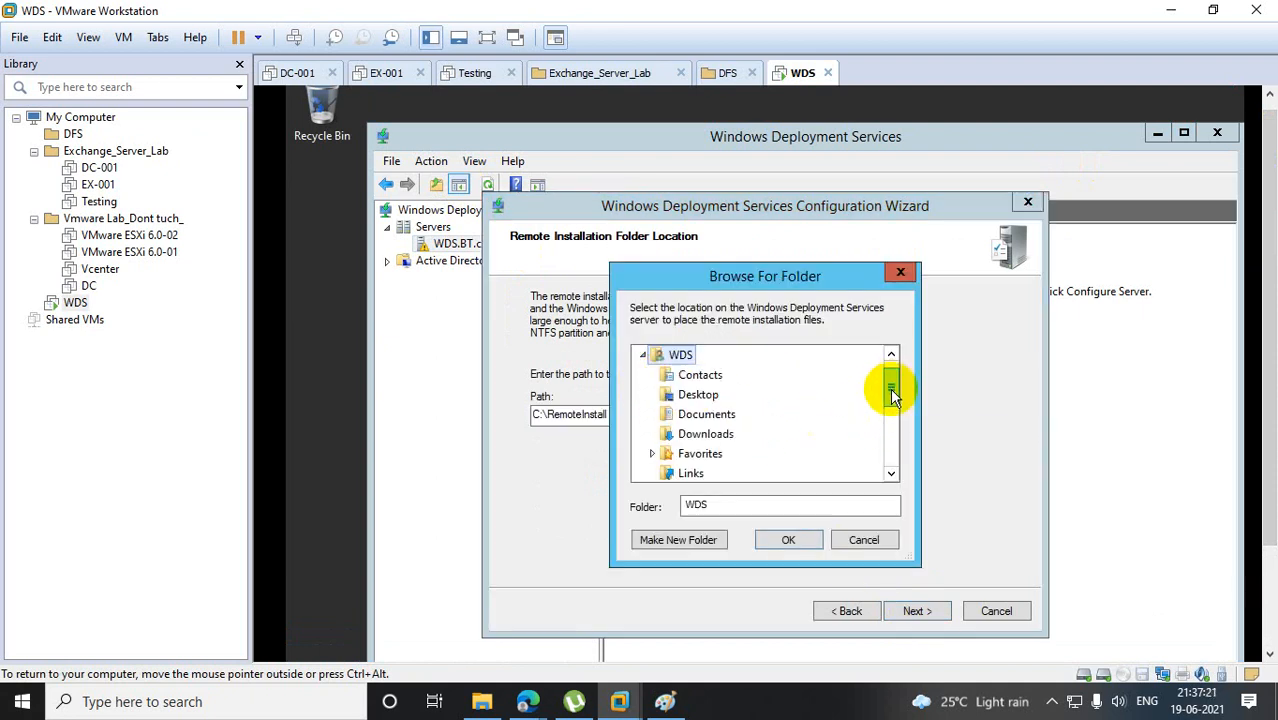
drag(892, 394, 918, 470)
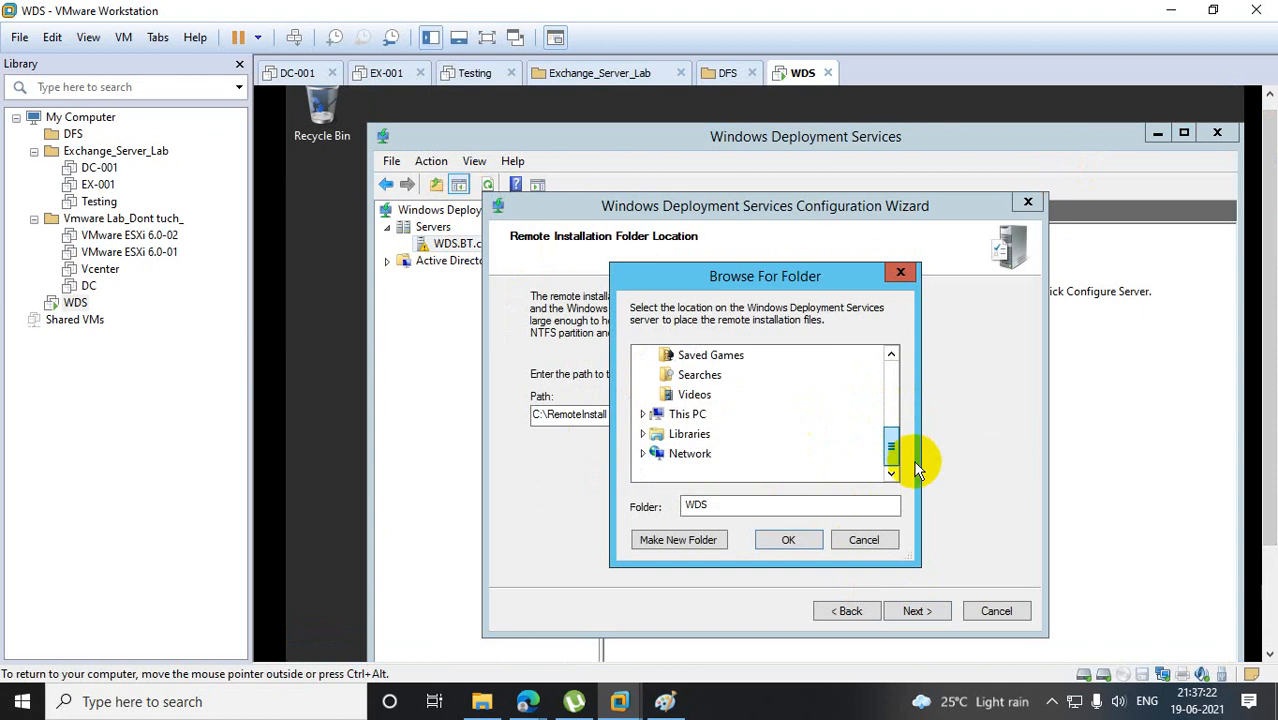
click(644, 414)
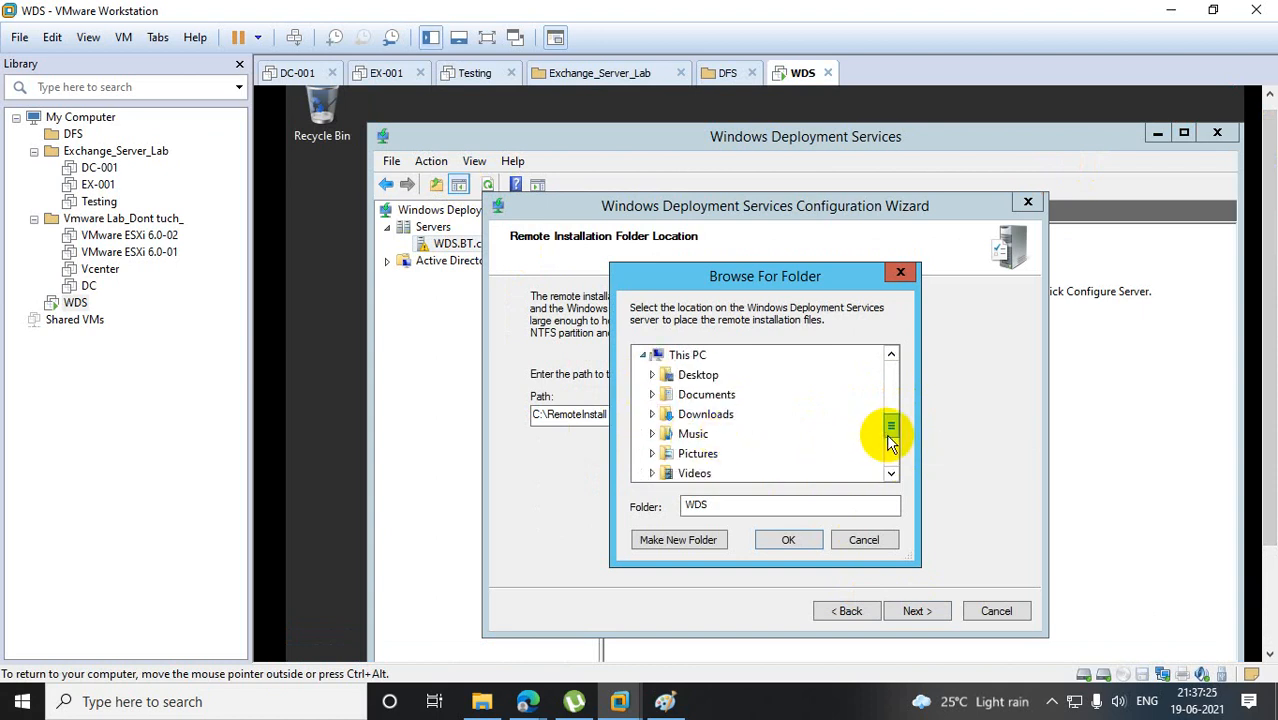
drag(890, 428, 897, 480)
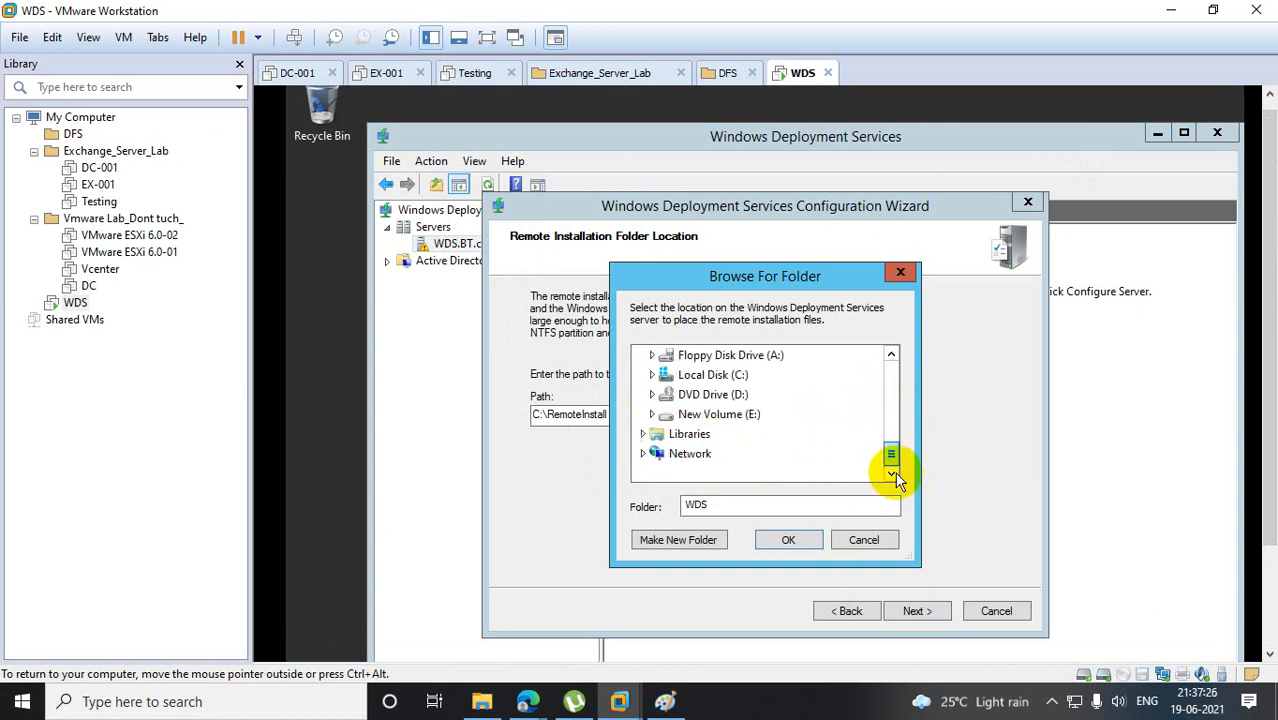
click(716, 427)
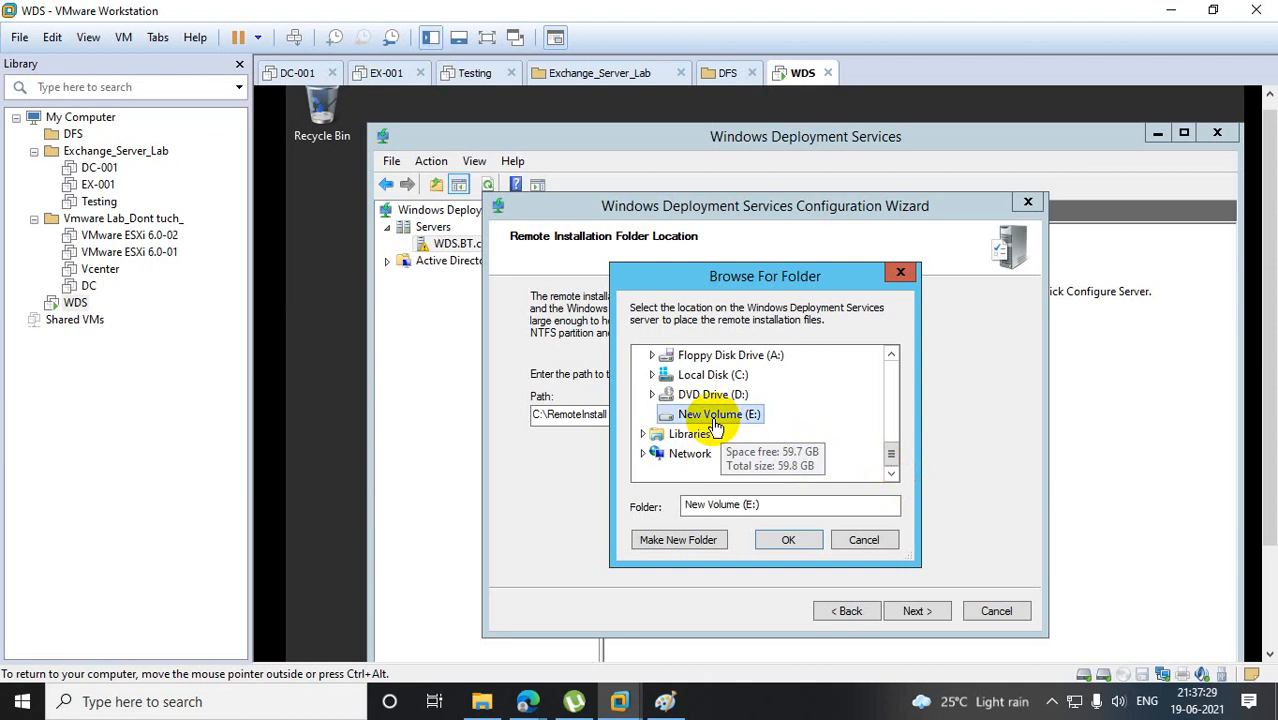
click(789, 539)
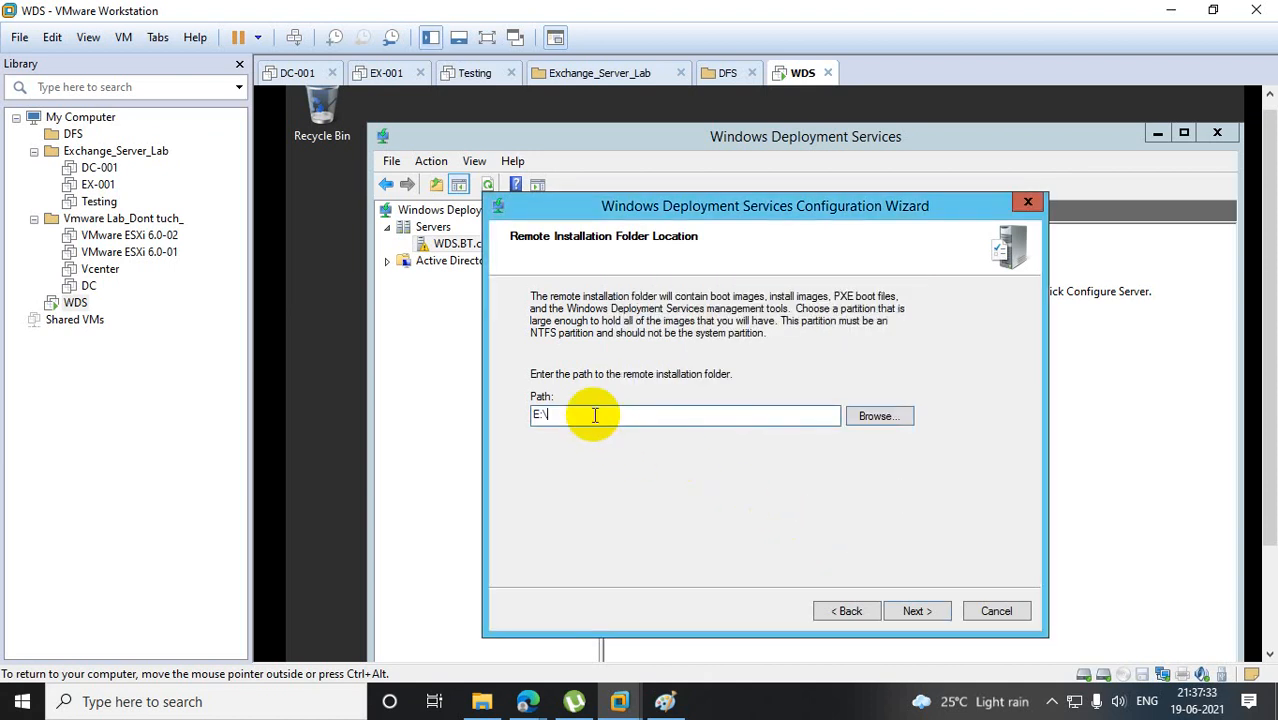
text(WDS)
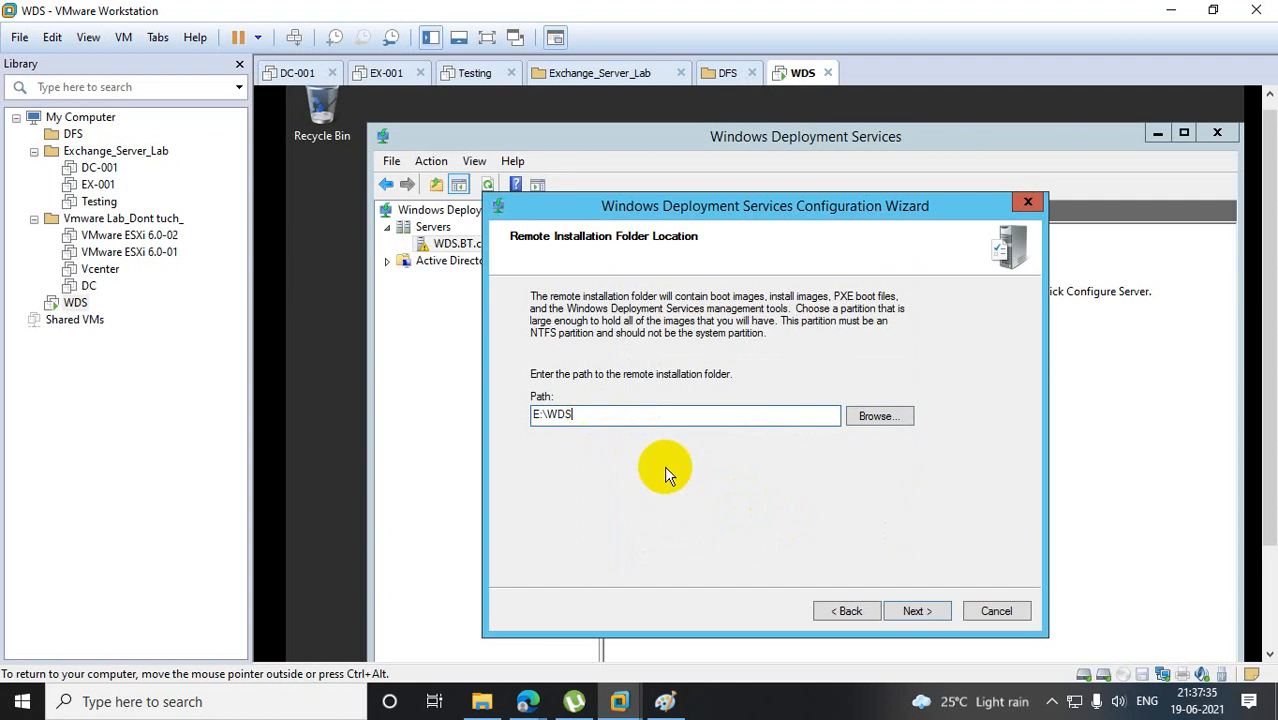
click(921, 612)
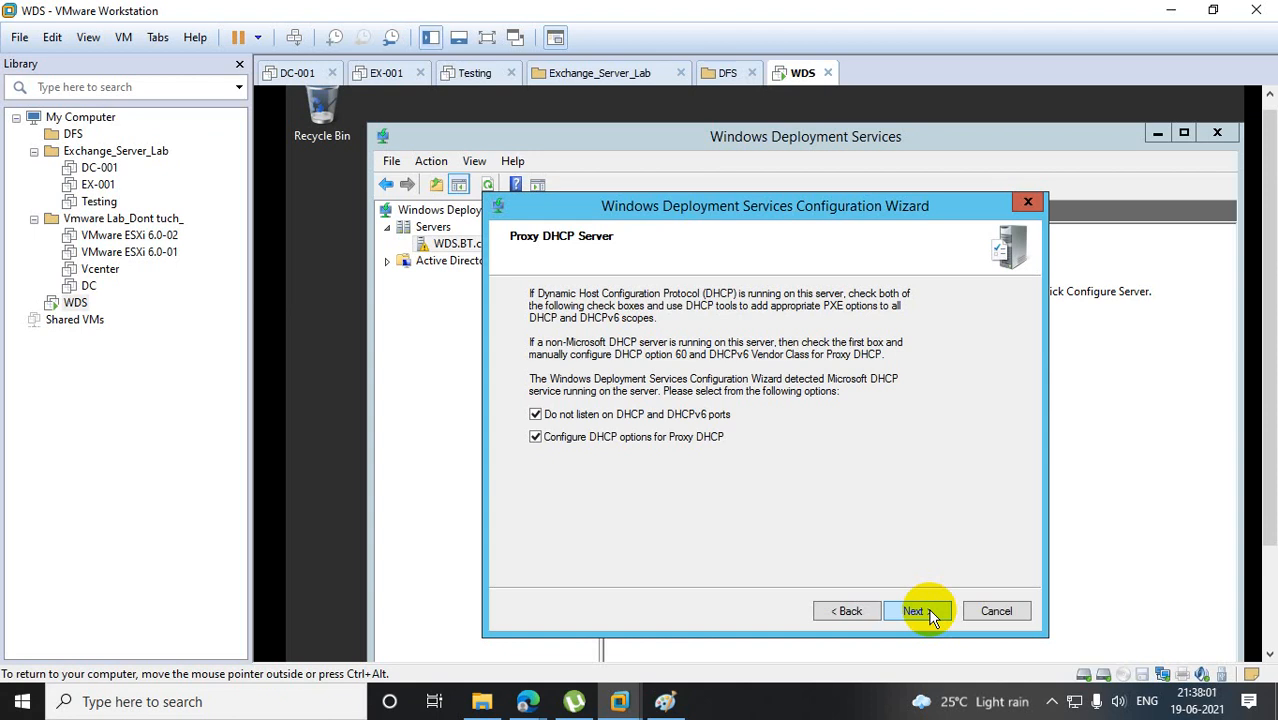
Accept both selected proxy DHCP options, set PXE to respond to all client computers (known and unknown), and finish the configuration wizard.
click(916, 611)
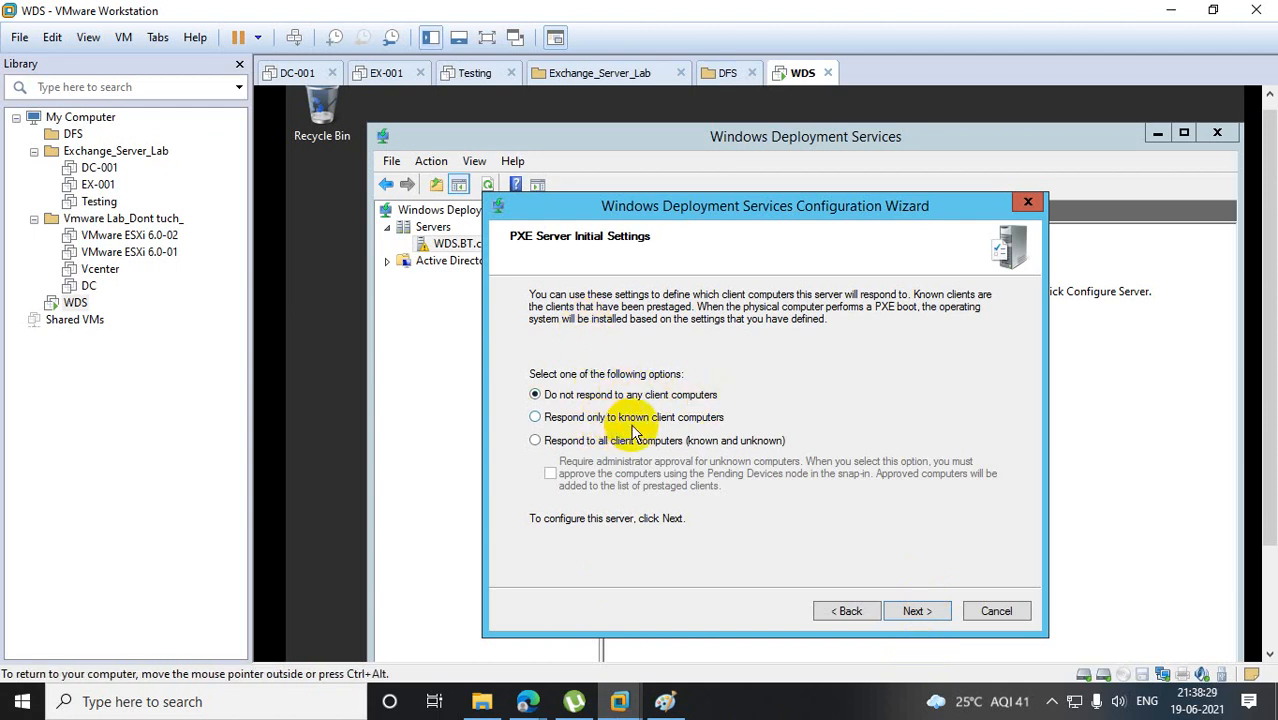
click(584, 446)
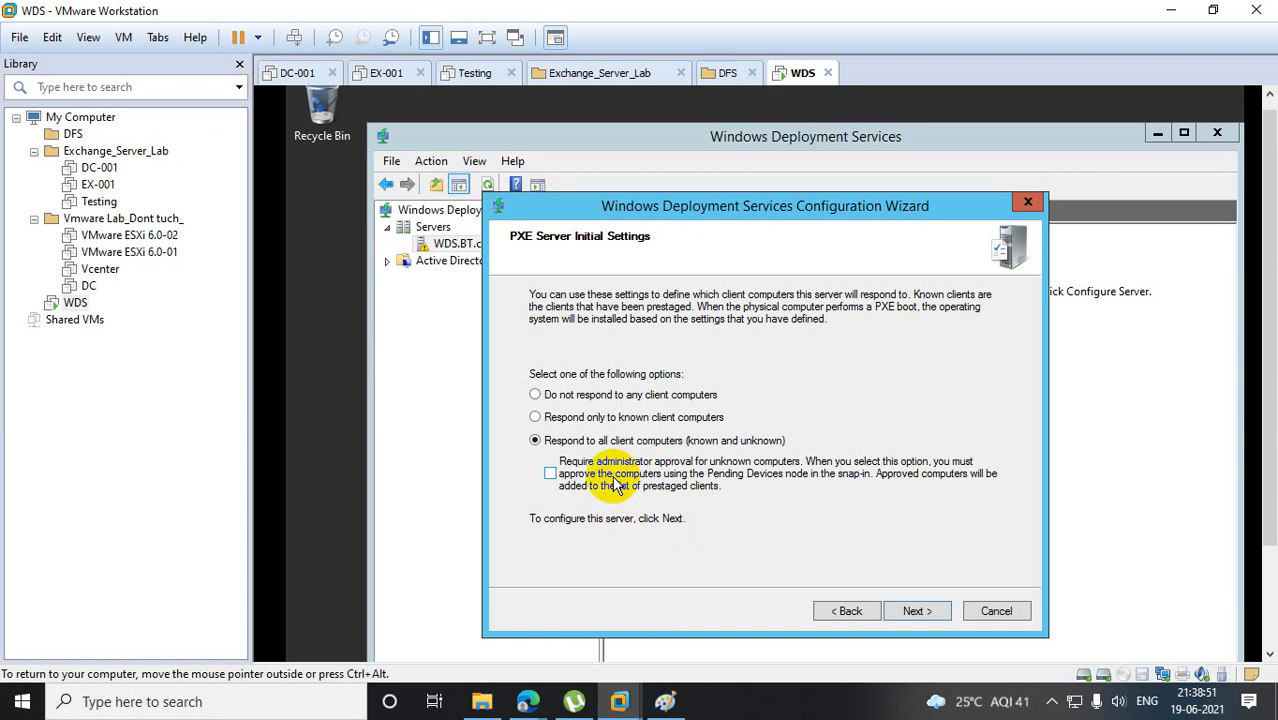
click(916, 611)
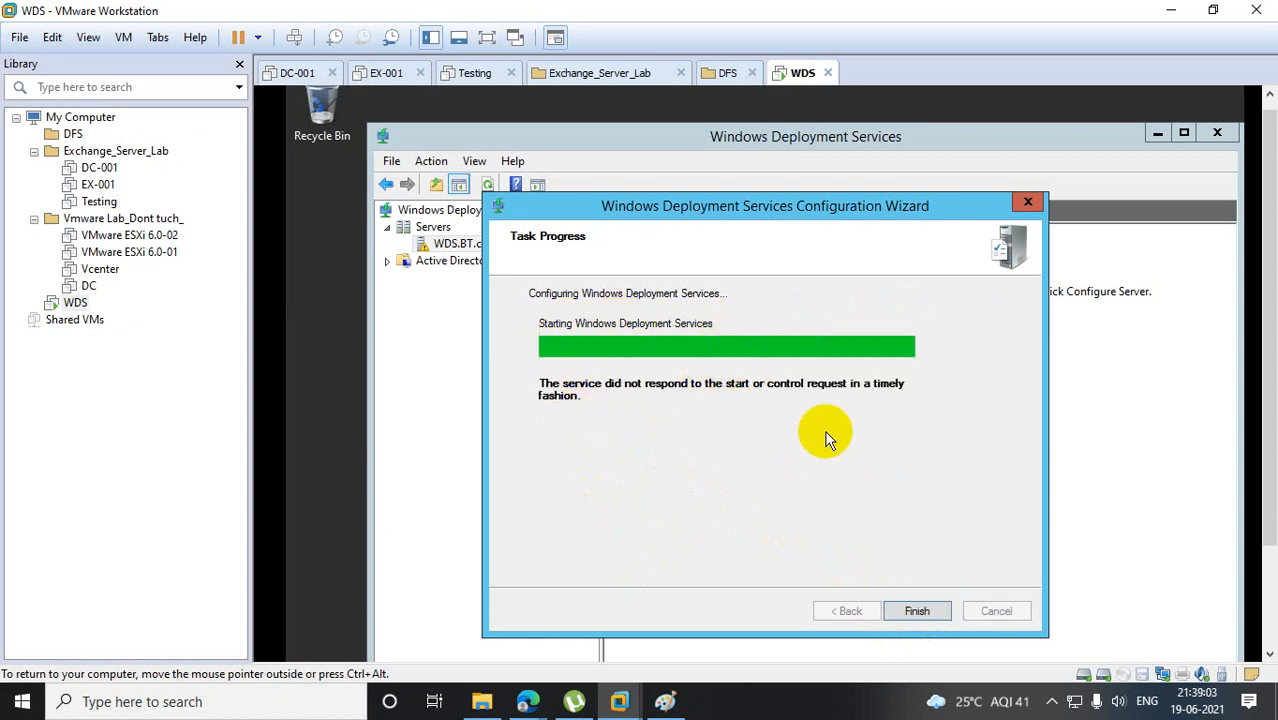
click(916, 608)
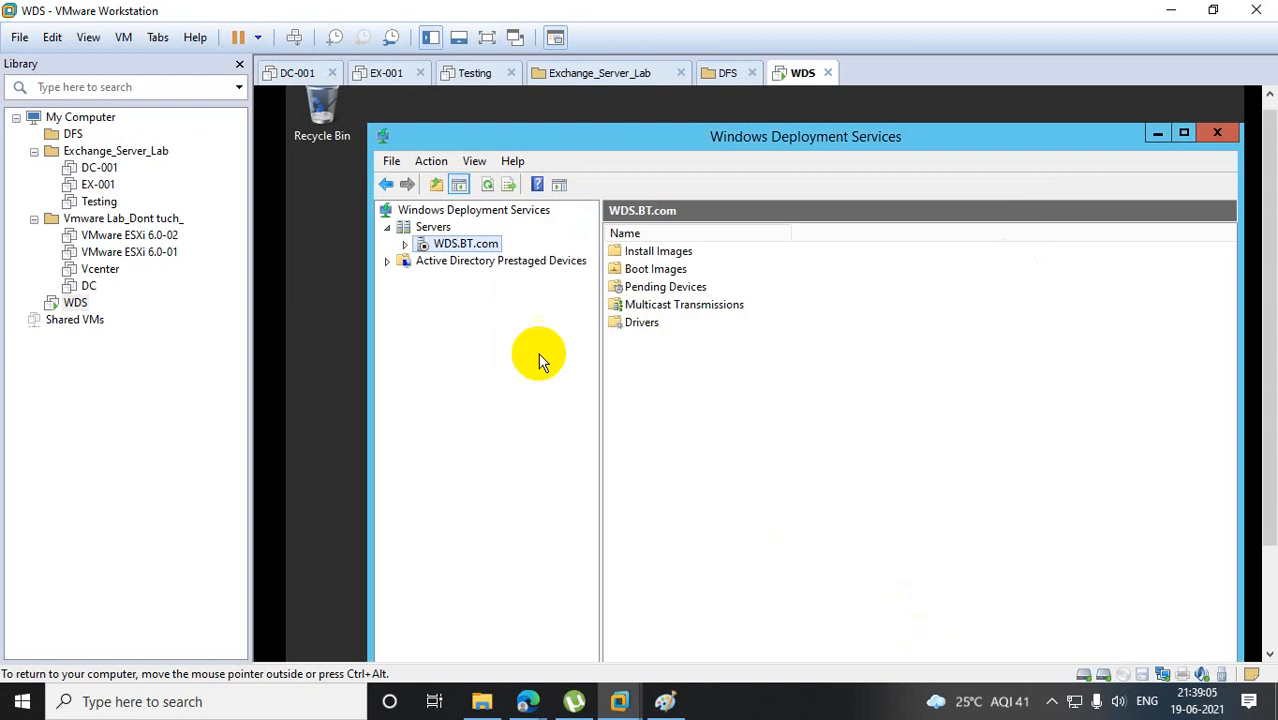
Start the Windows Deployment Services service on the WDS.BT.com server and dismiss the message.
right_click(425, 249)
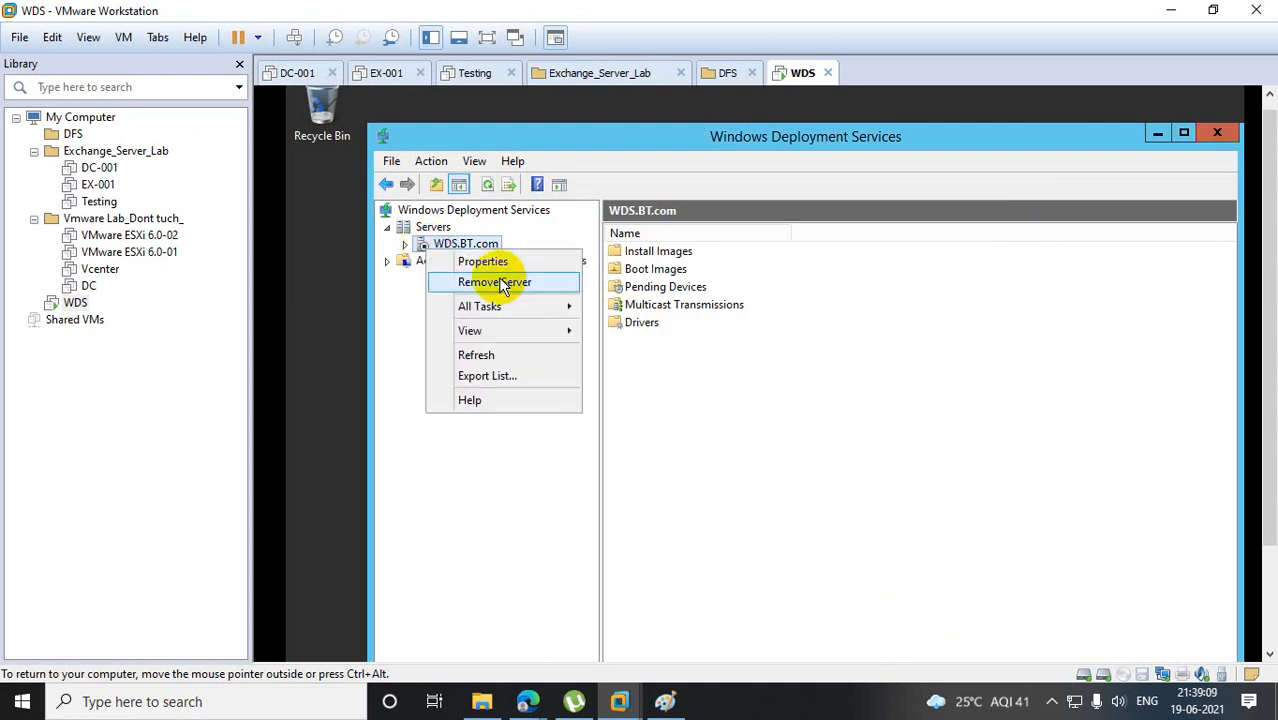
mouse_move(507, 308)
click(645, 306)
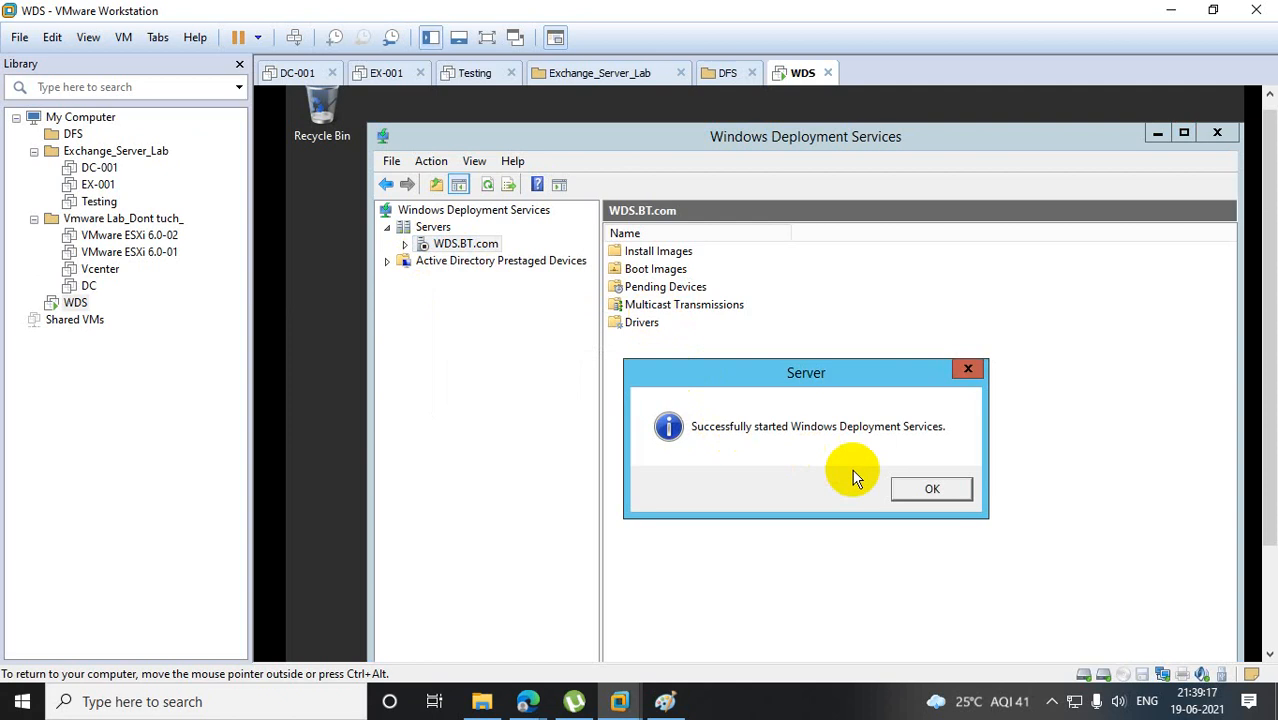
click(931, 486)
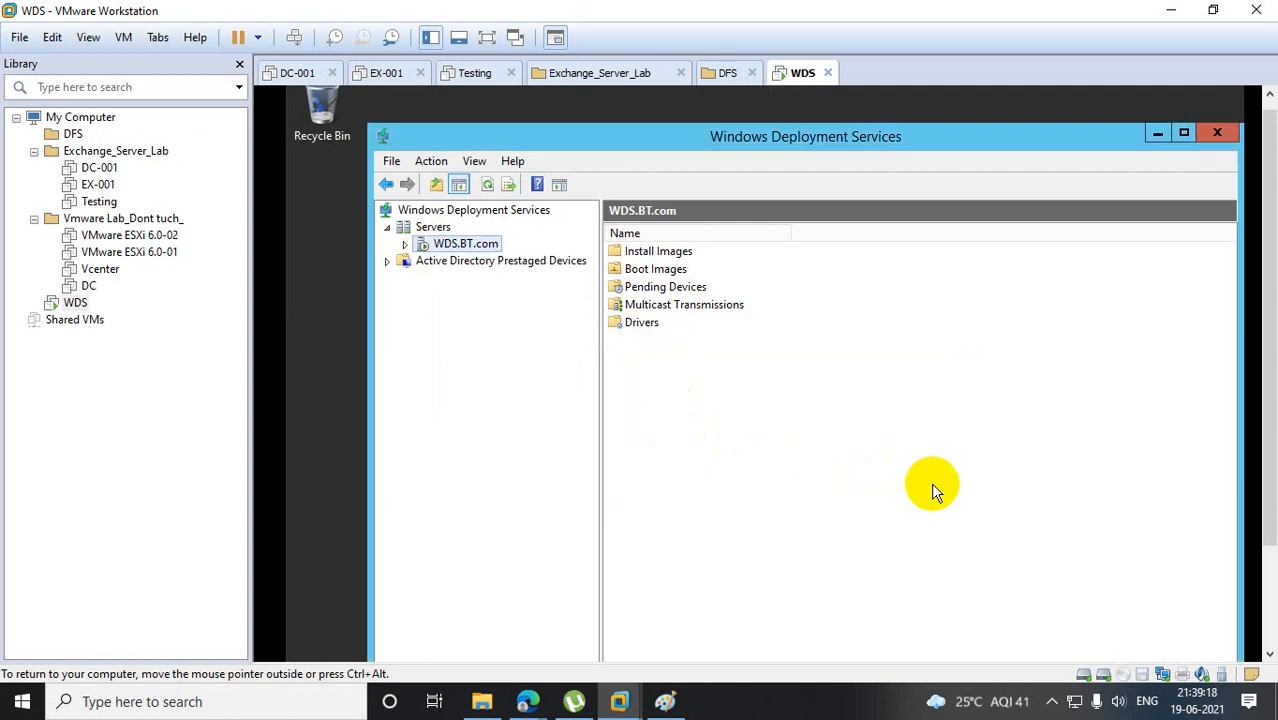
Expand the WDS.BT.com server to check its Install Images and Boot Images nodes, and review the deployment diagram in Paint.
click(401, 245)
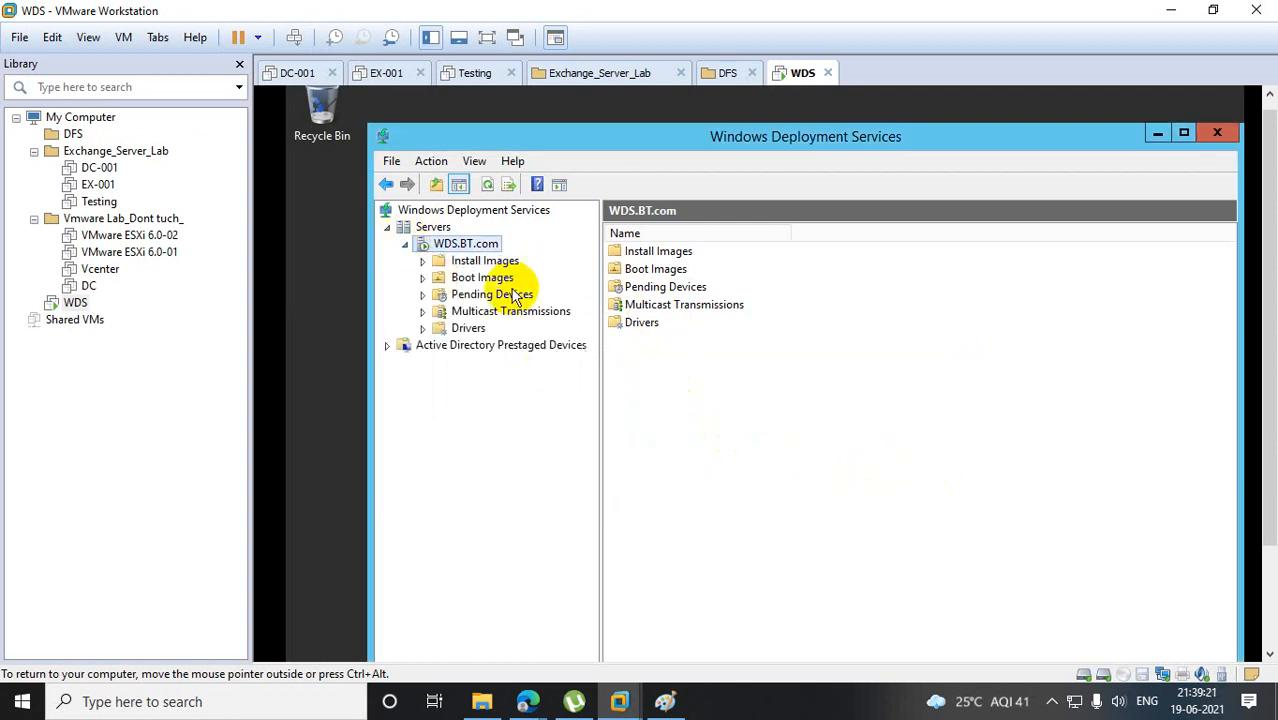
click(479, 264)
click(501, 281)
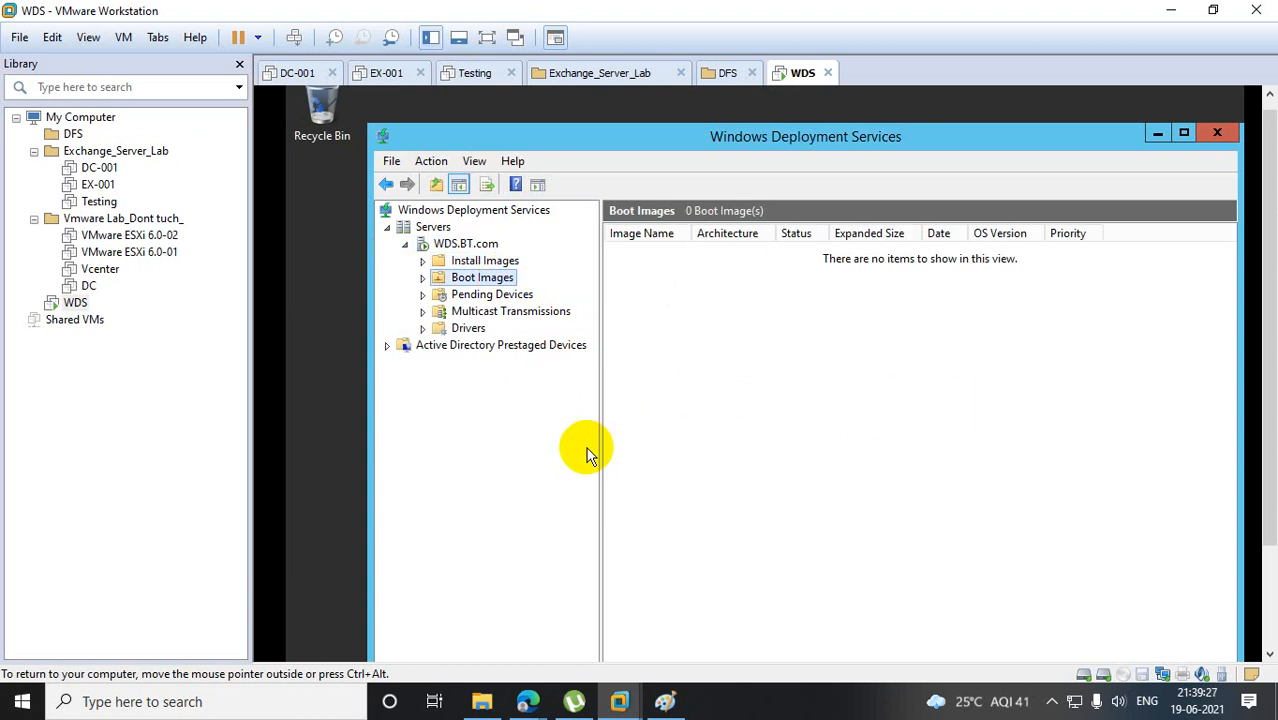
click(666, 701)
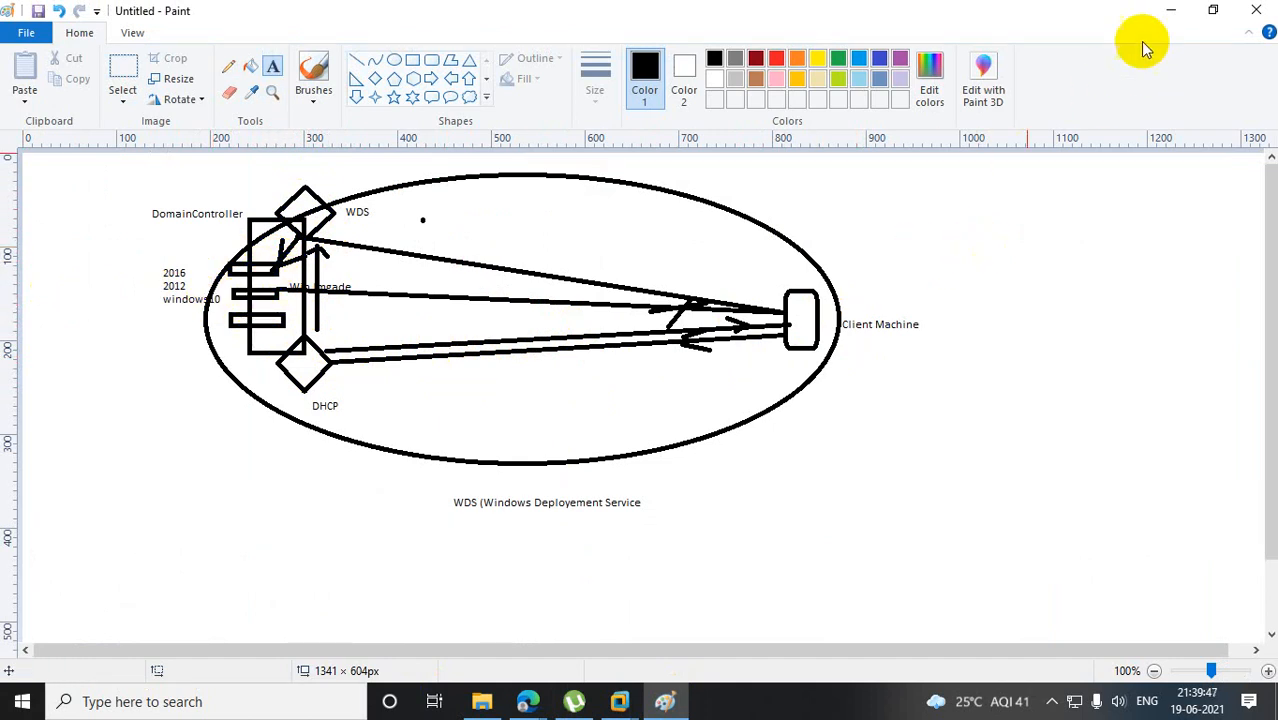
click(1171, 10)
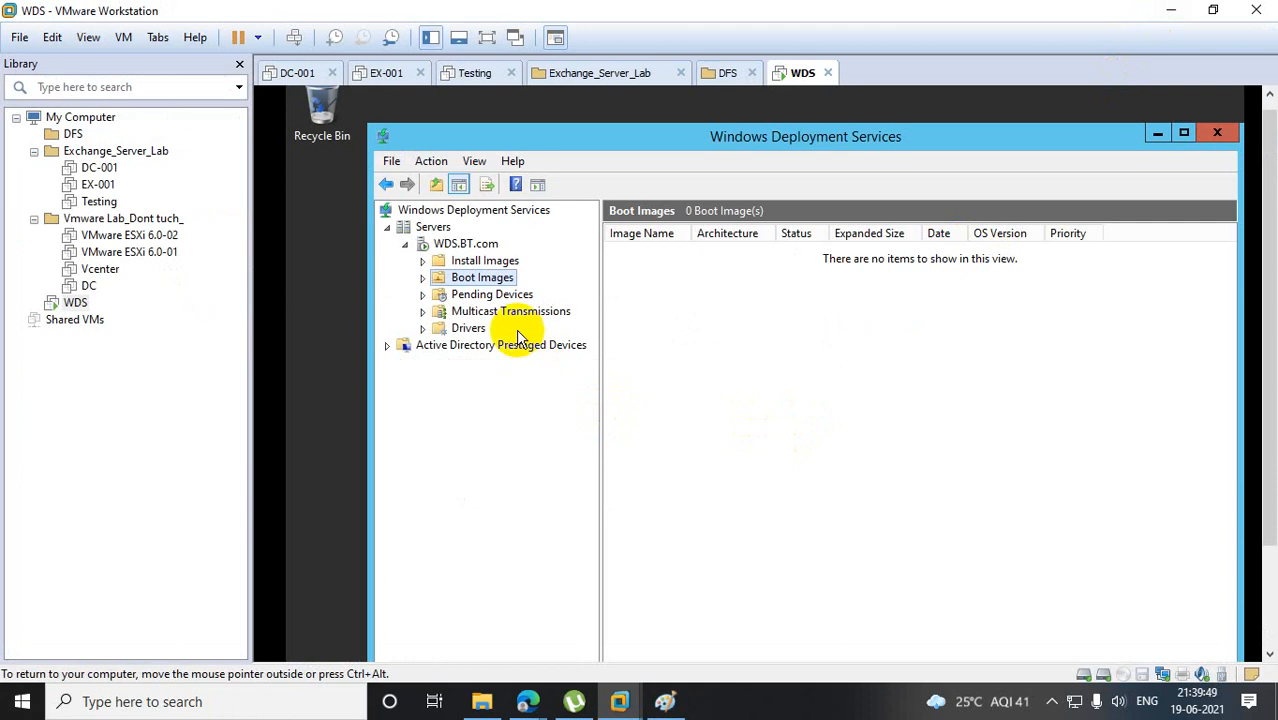
Start adding an install image under Install Images and create a new image group named 2012 for it.
click(488, 248)
click(492, 264)
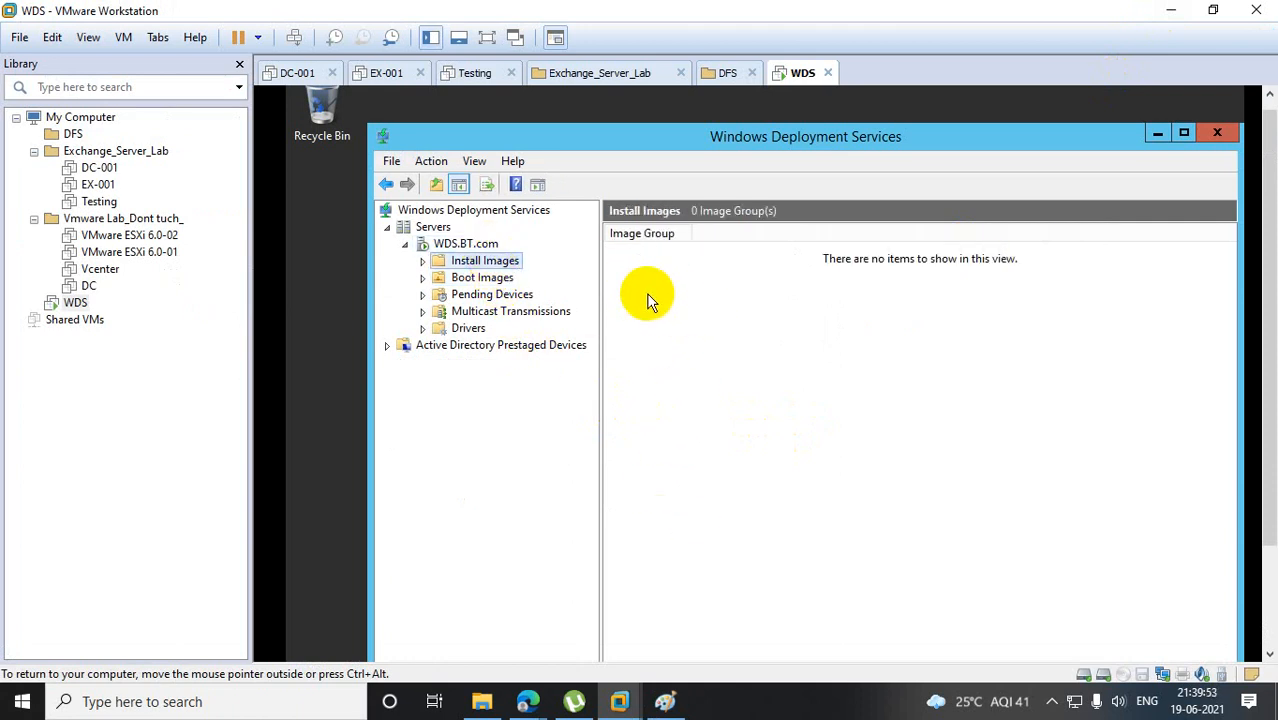
right_click(512, 266)
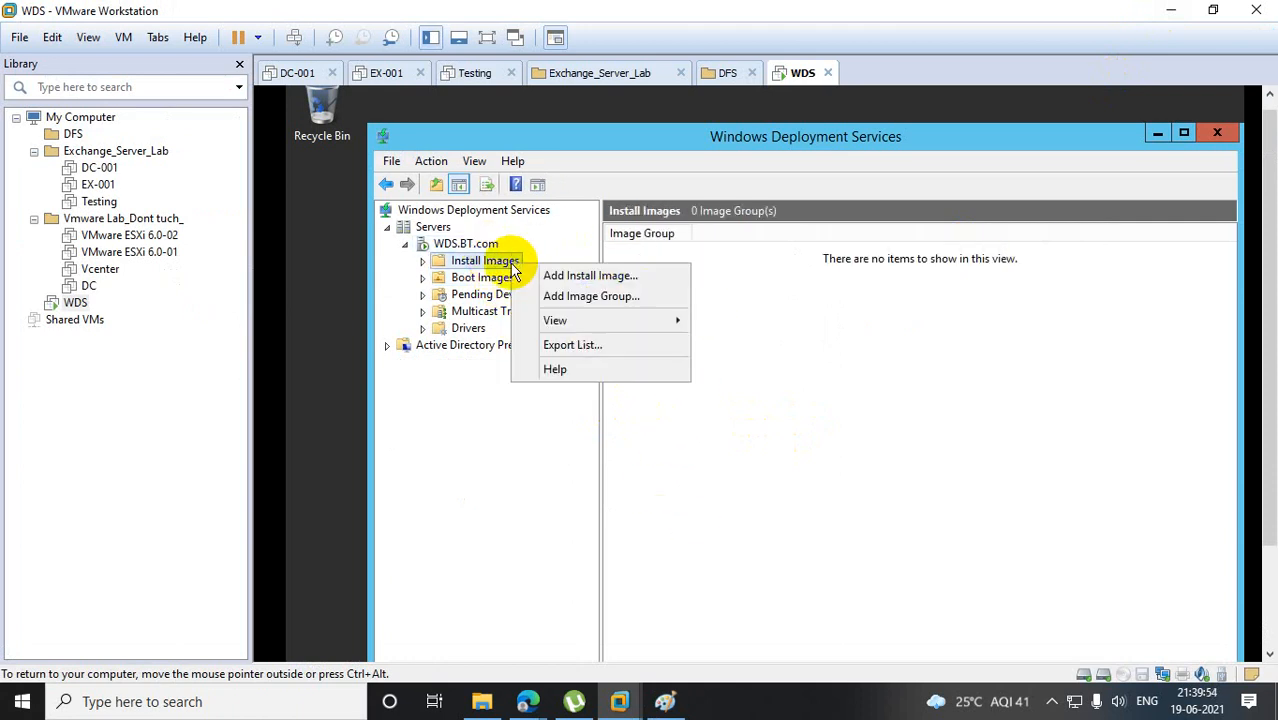
click(571, 278)
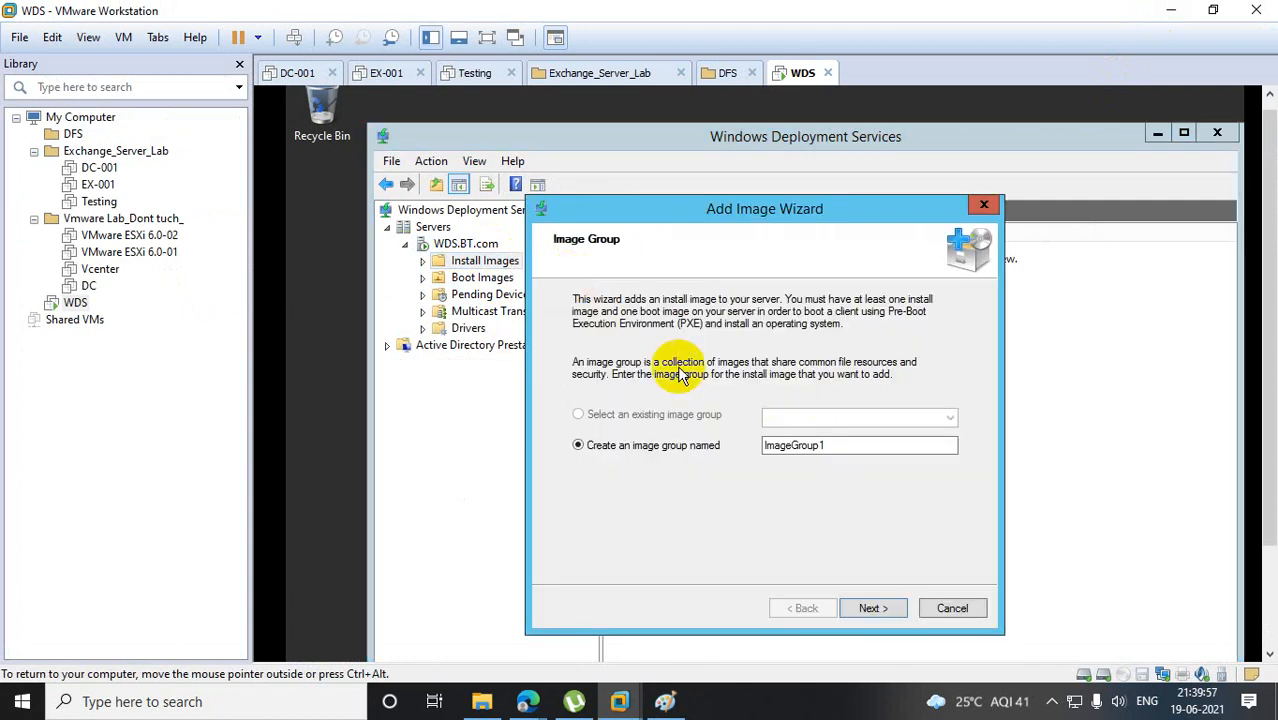
drag(853, 449, 680, 462)
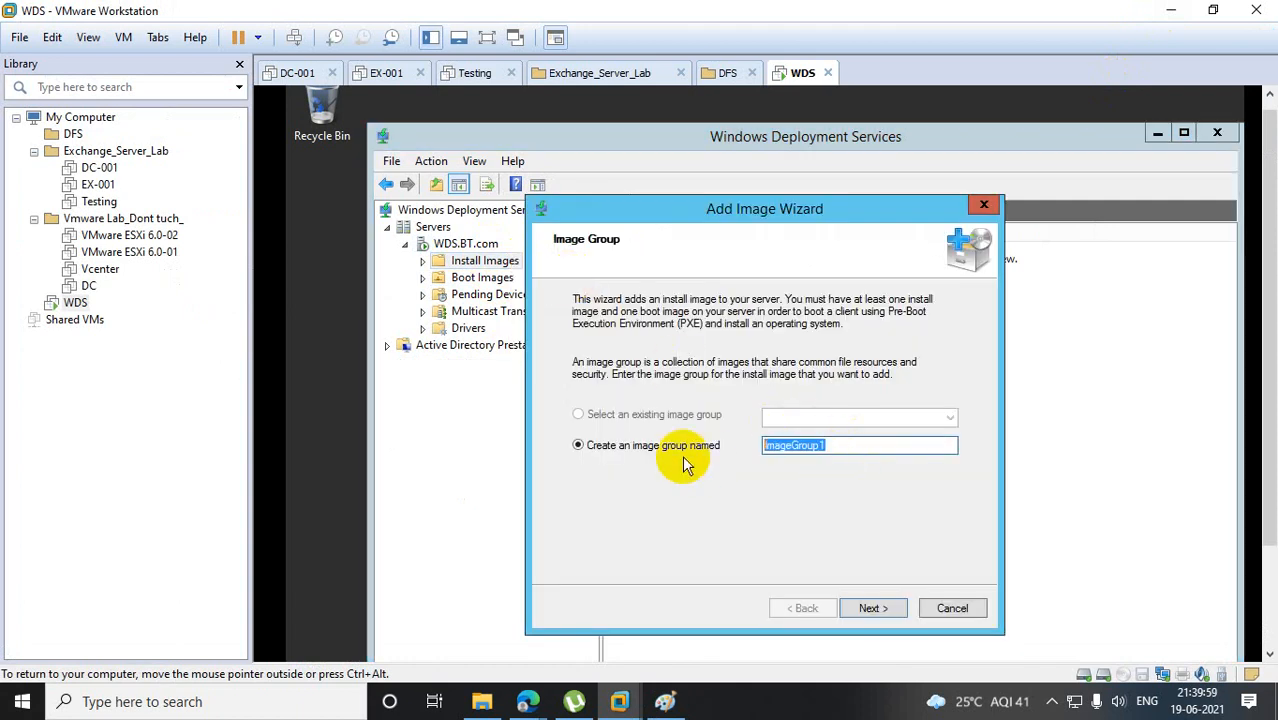
text(OS)
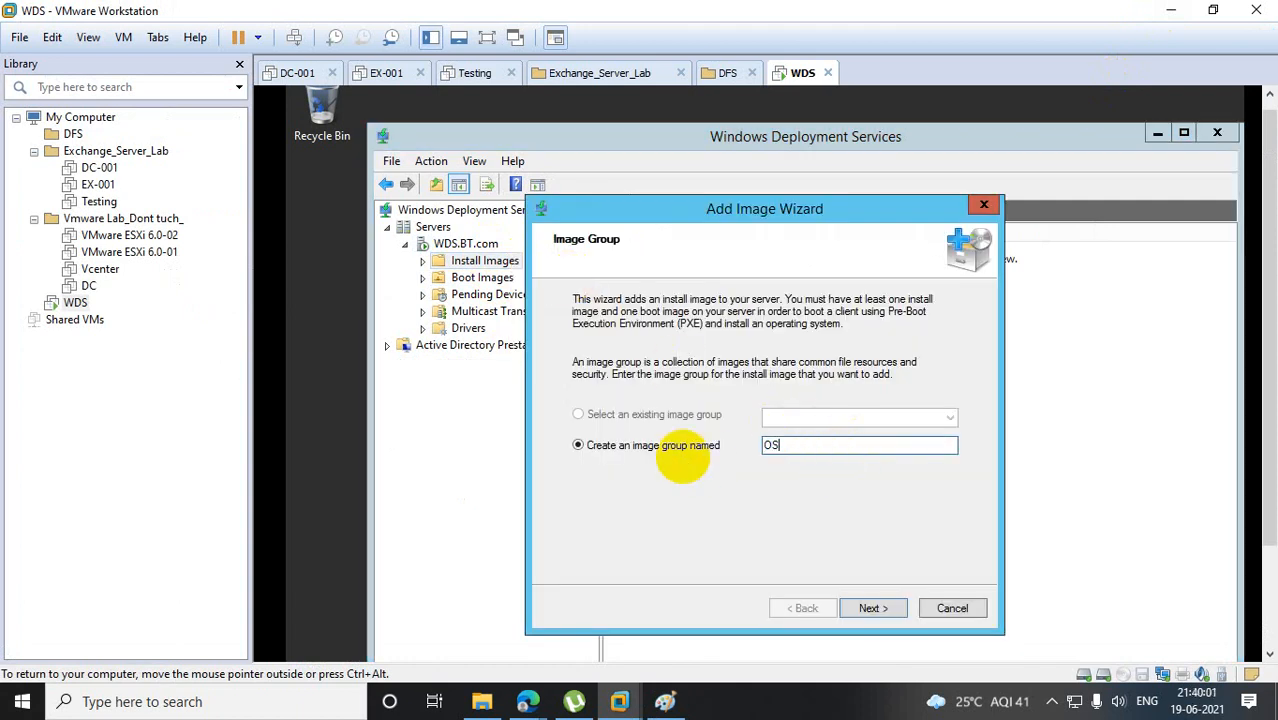
key(BackSpace)
key(BackSpace)
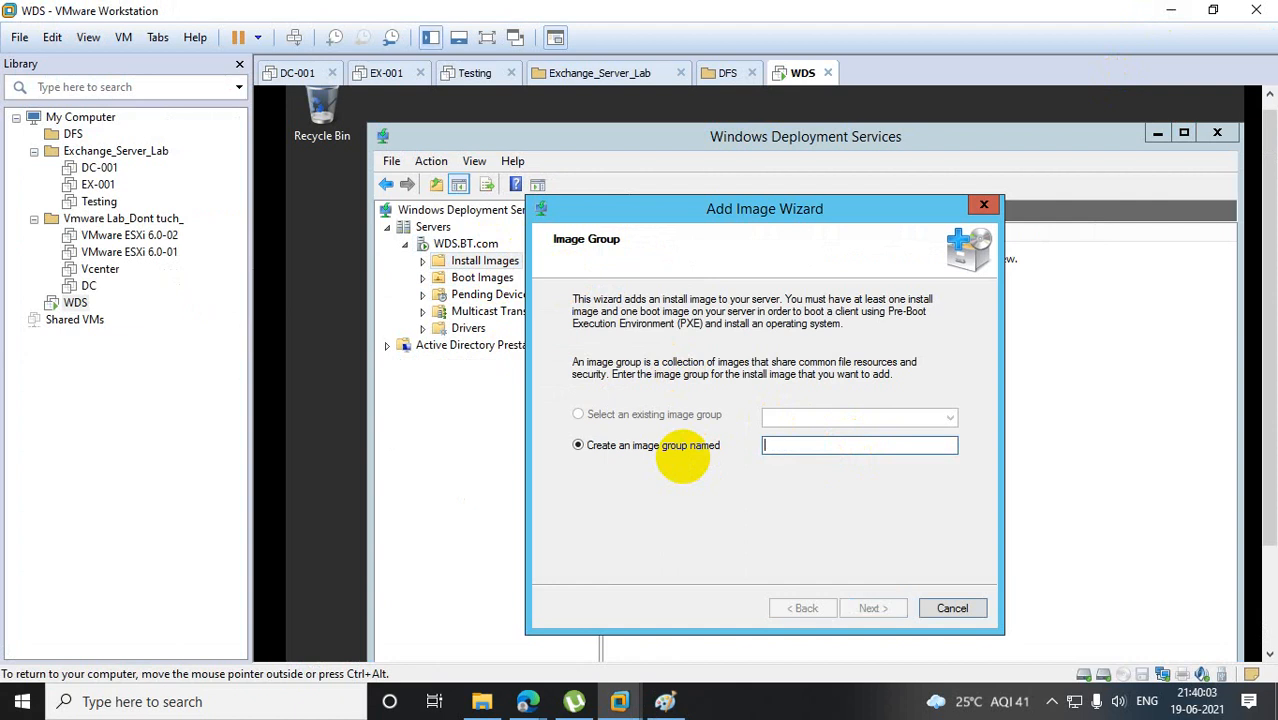
text(2012)
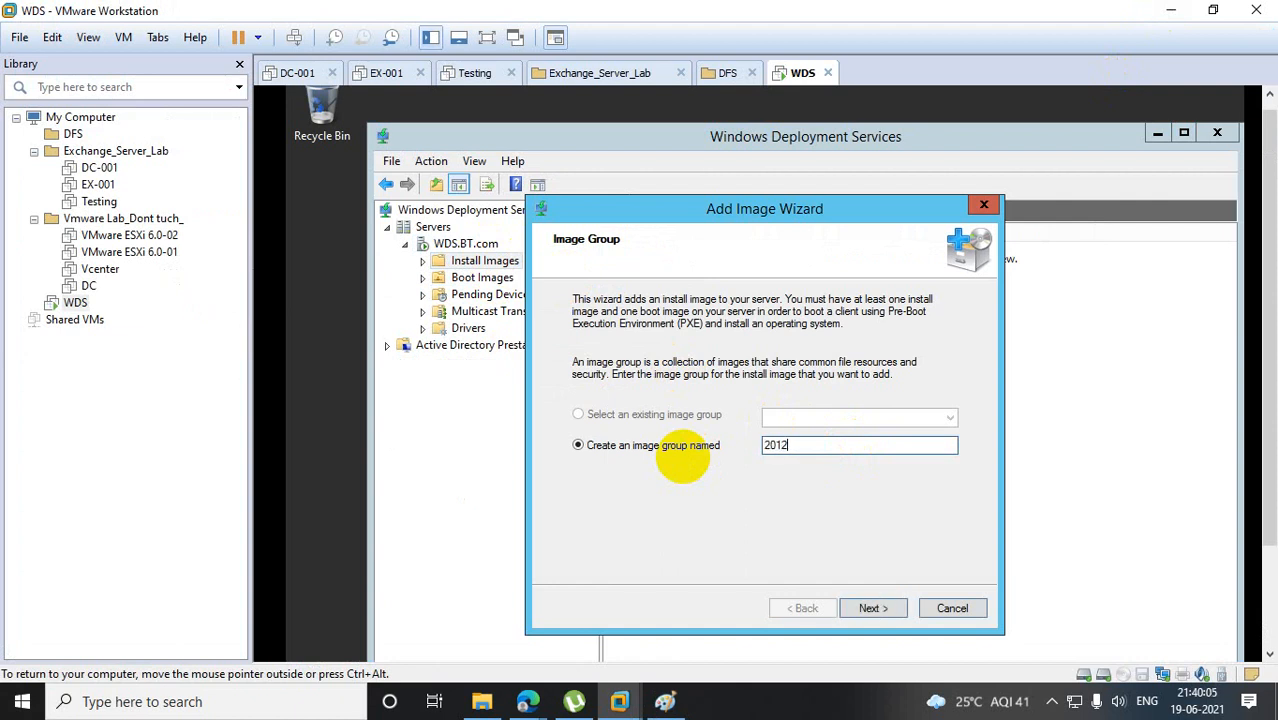
click(870, 610)
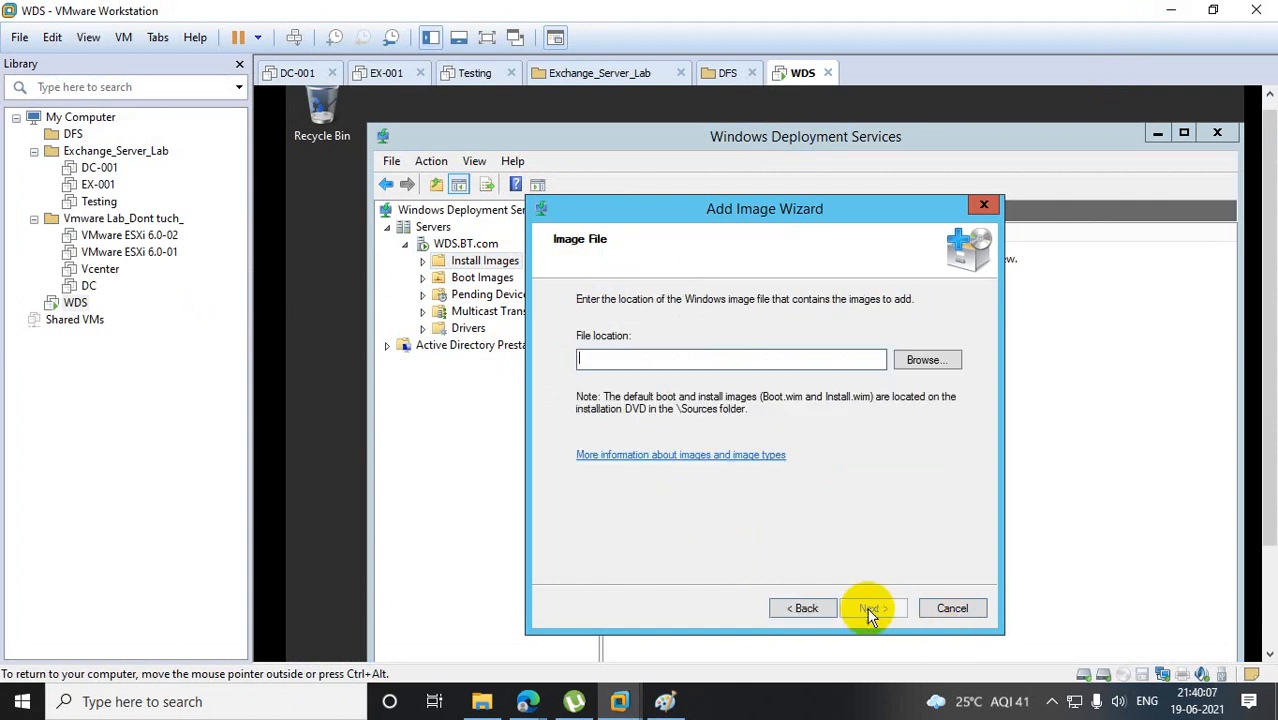
Leave the image file selection and check the ISO file assigned to the CD/DVD drive in the WDS virtual machine's settings.
click(916, 362)
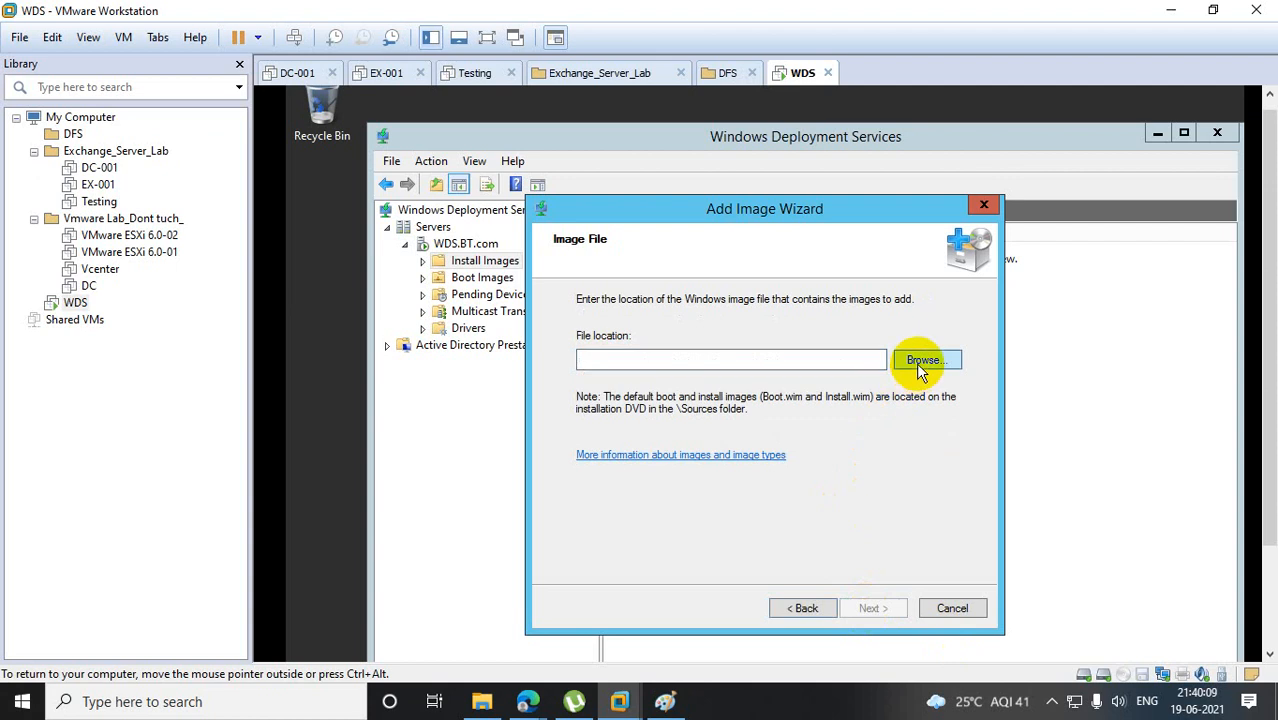
click(1016, 187)
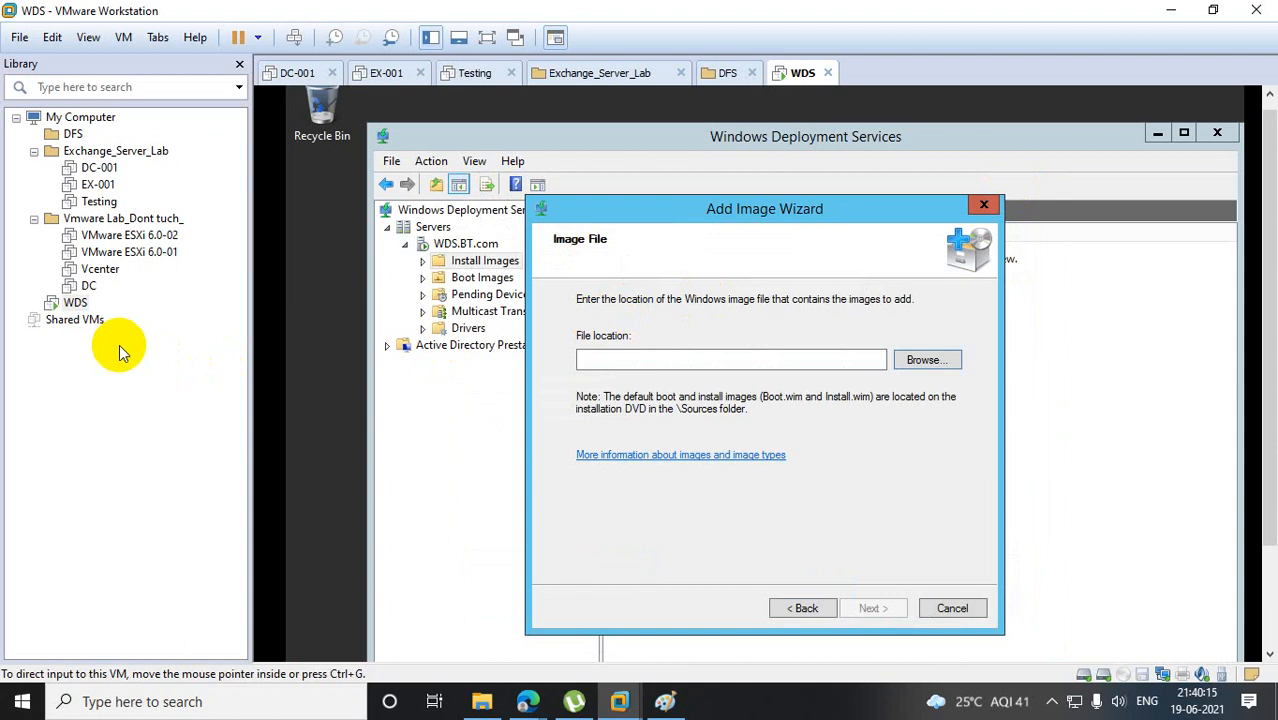
right_click(78, 302)
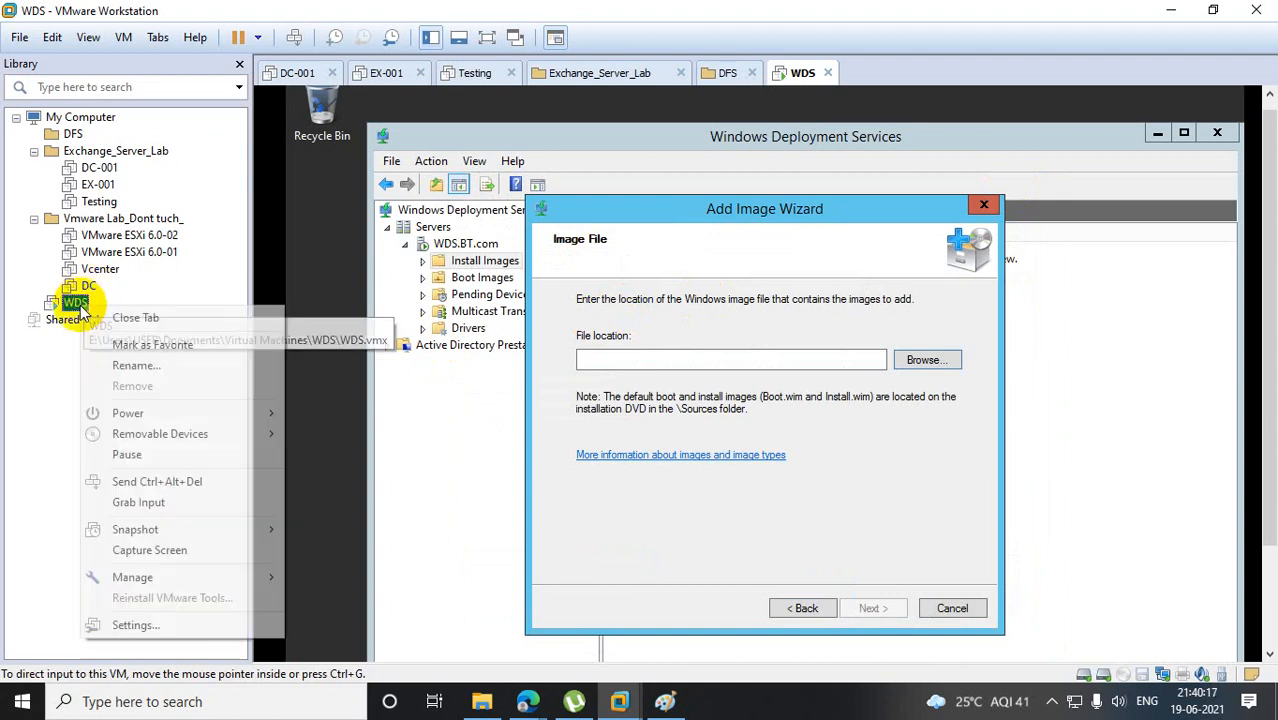
click(190, 634)
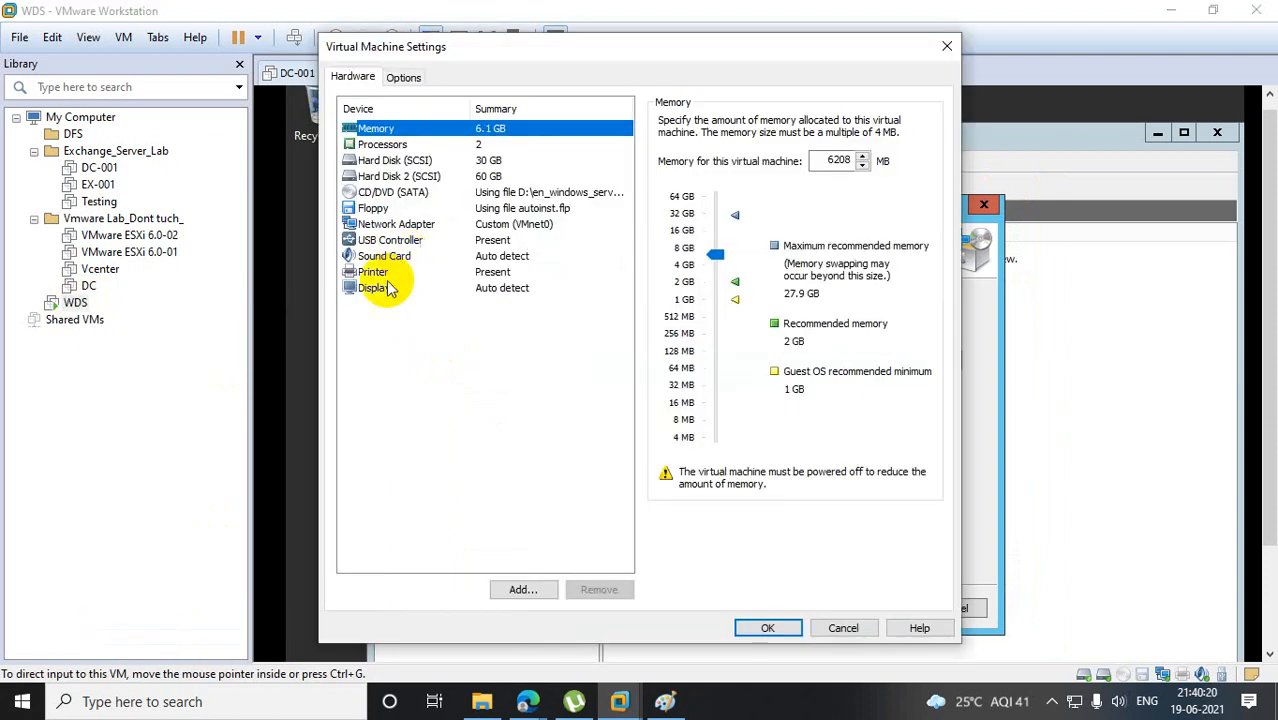
click(375, 192)
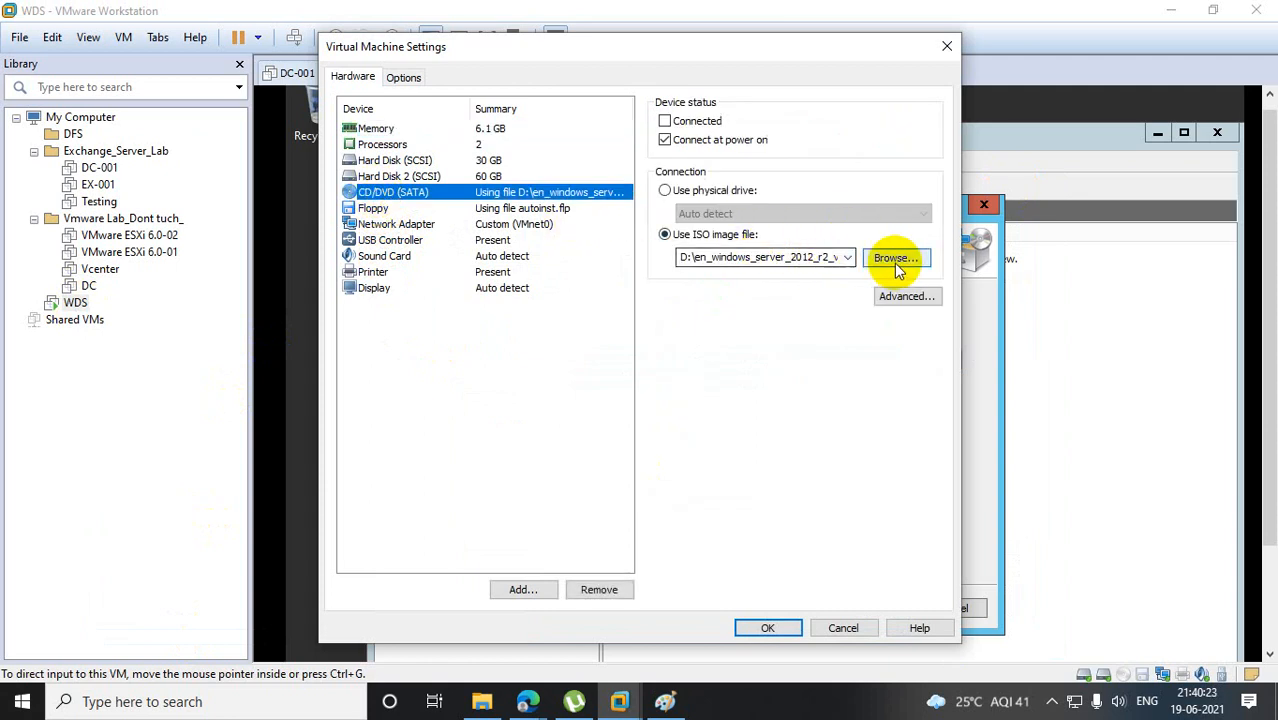
click(767, 628)
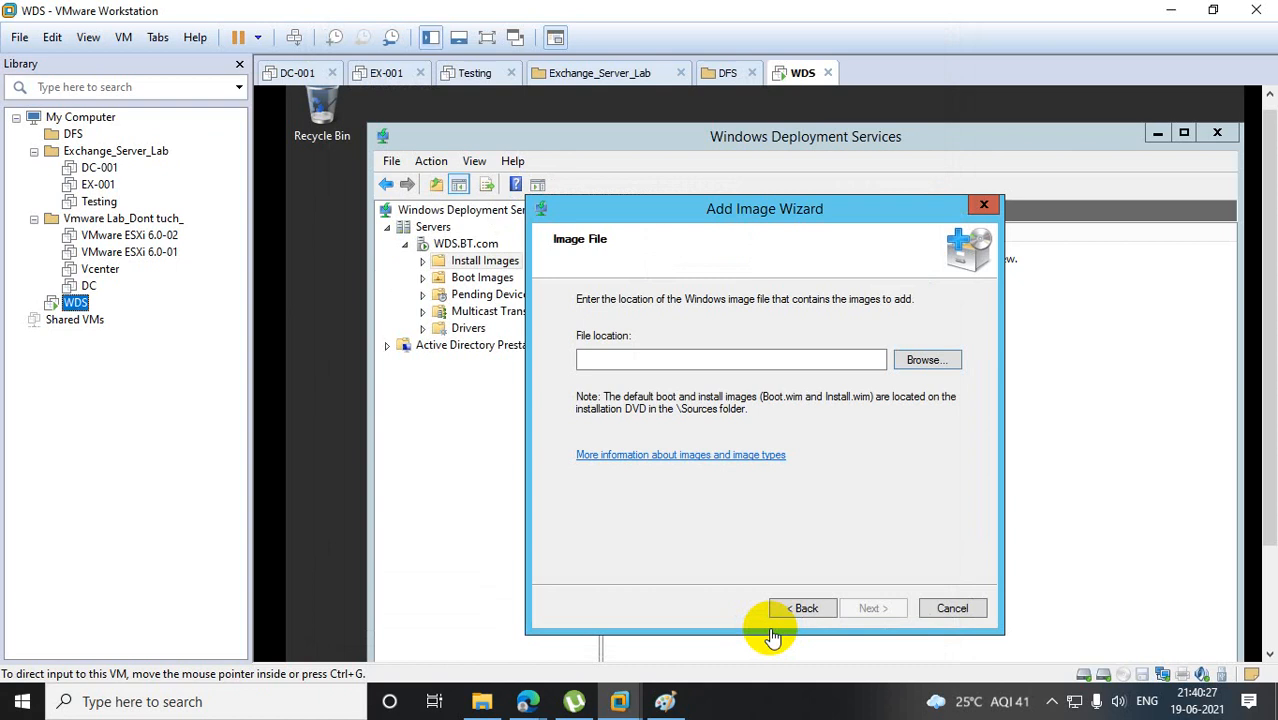
Try to browse DVD Drive (D:) for the install image file, and cancel the Add Image Wizard.
click(918, 362)
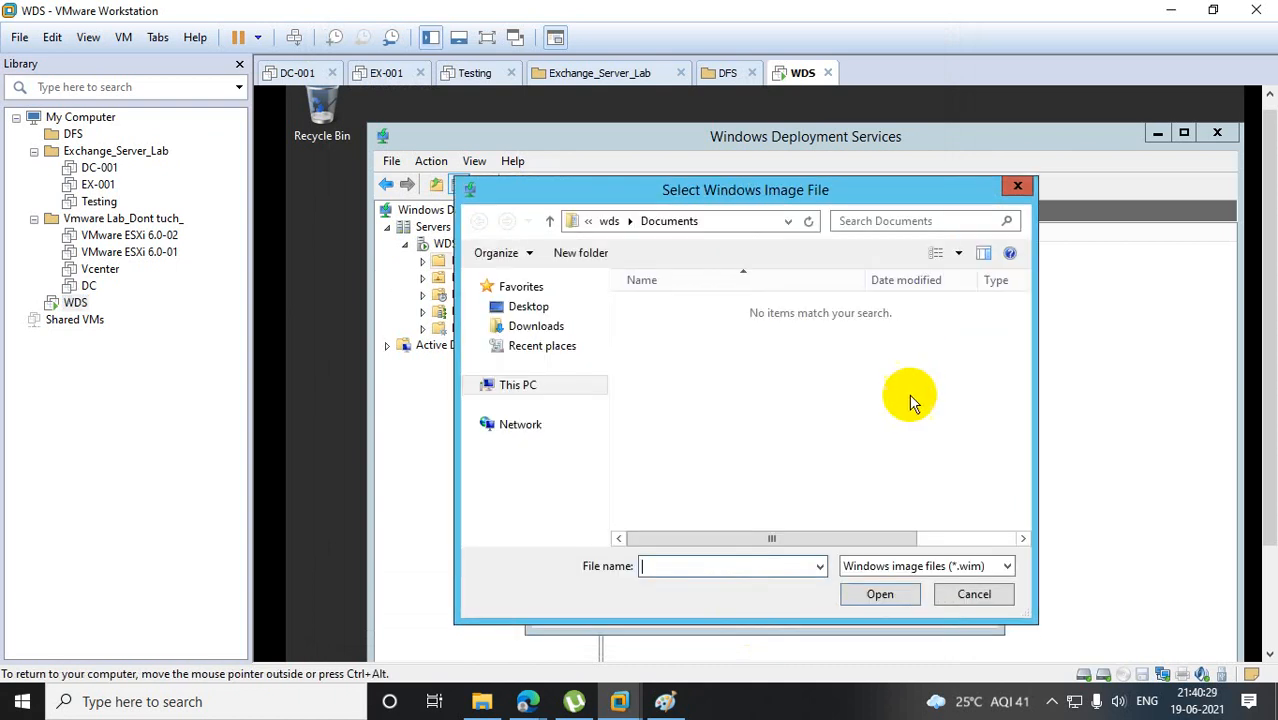
click(486, 393)
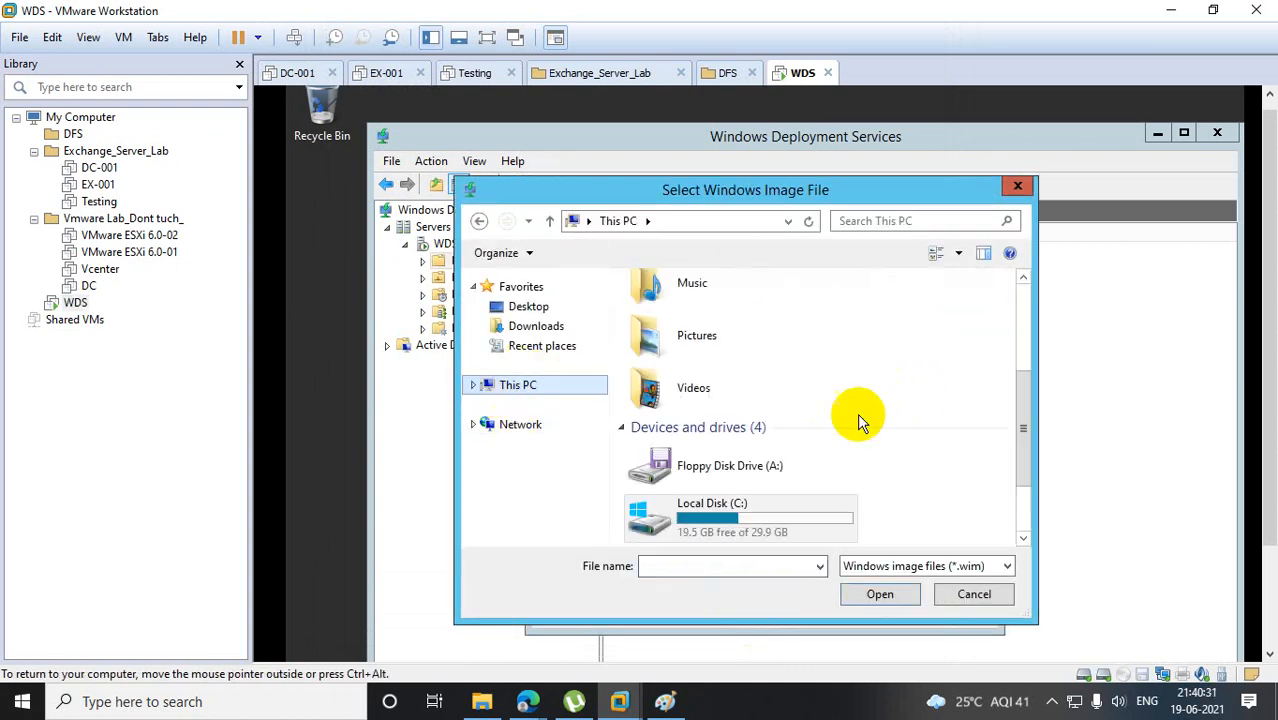
drag(1023, 400, 1023, 486)
double_click(712, 465)
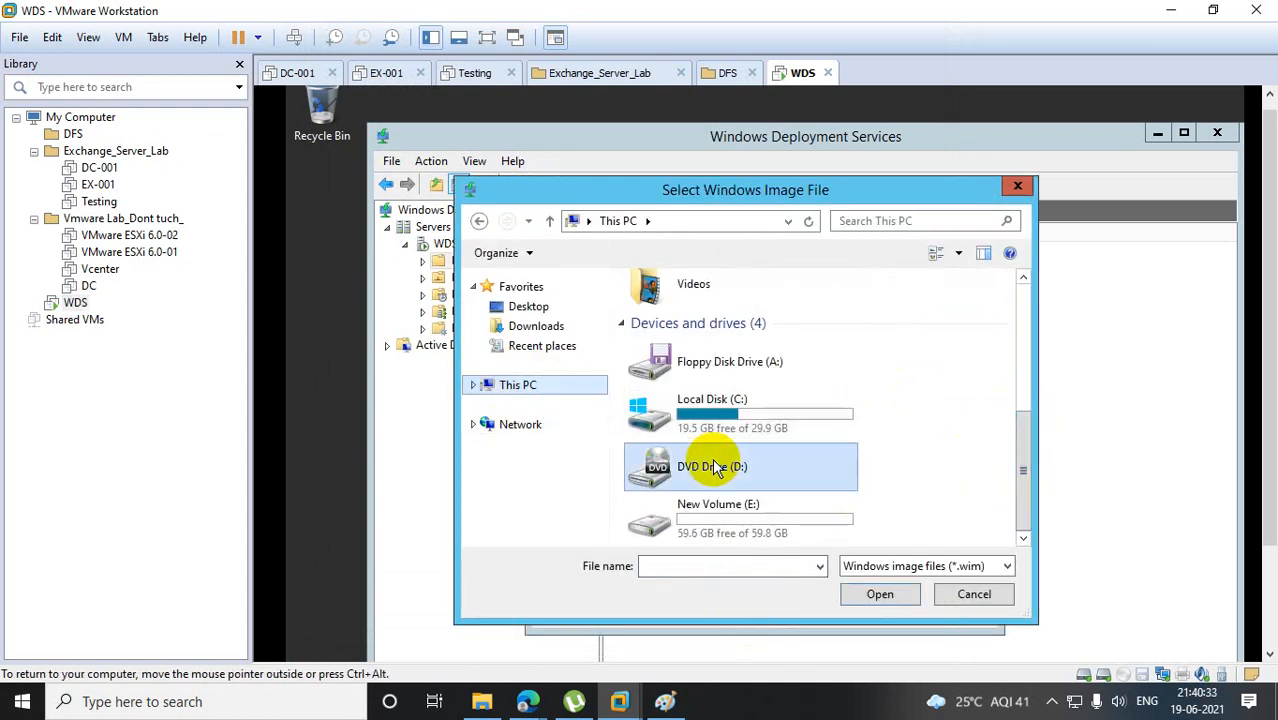
click(846, 452)
double_click(772, 477)
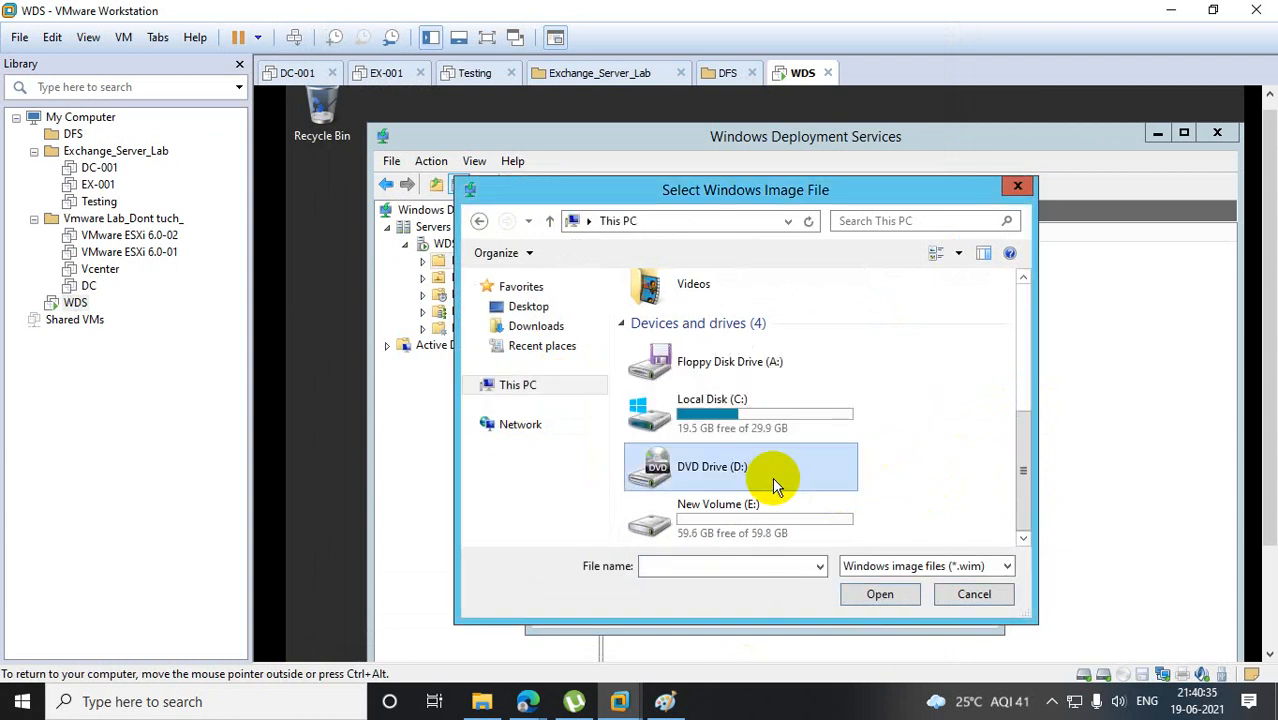
click(884, 458)
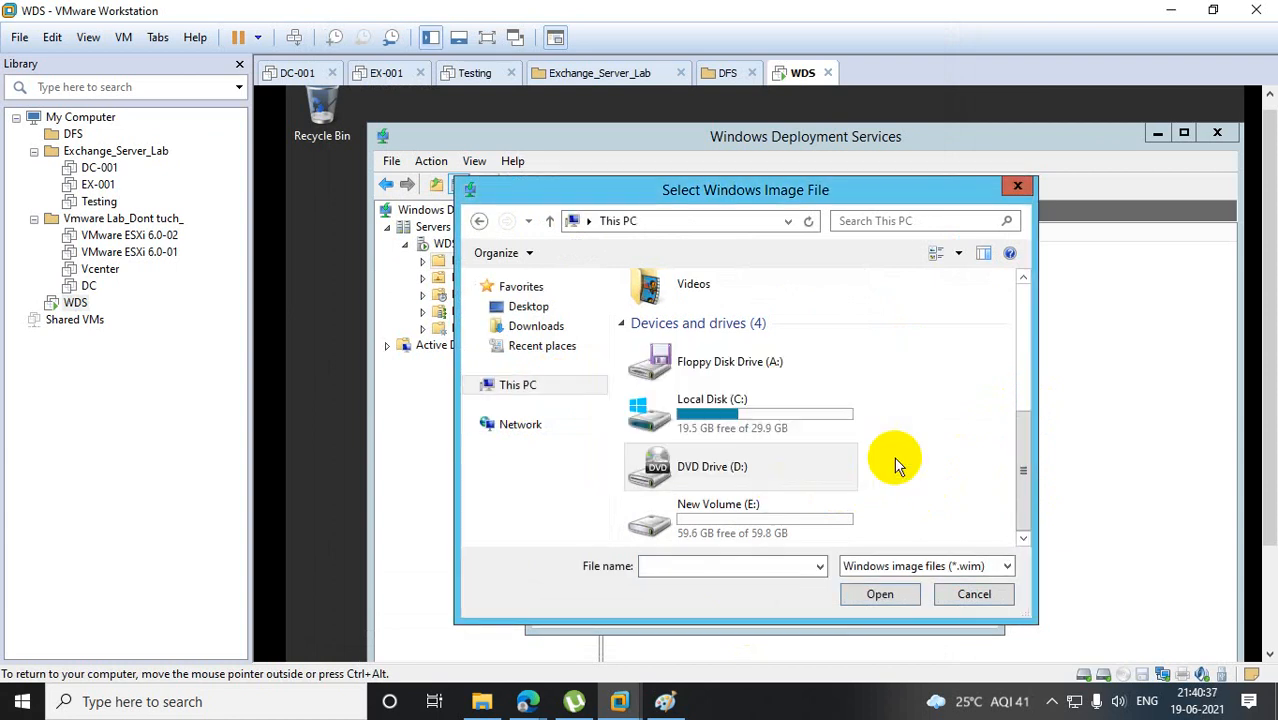
click(1017, 186)
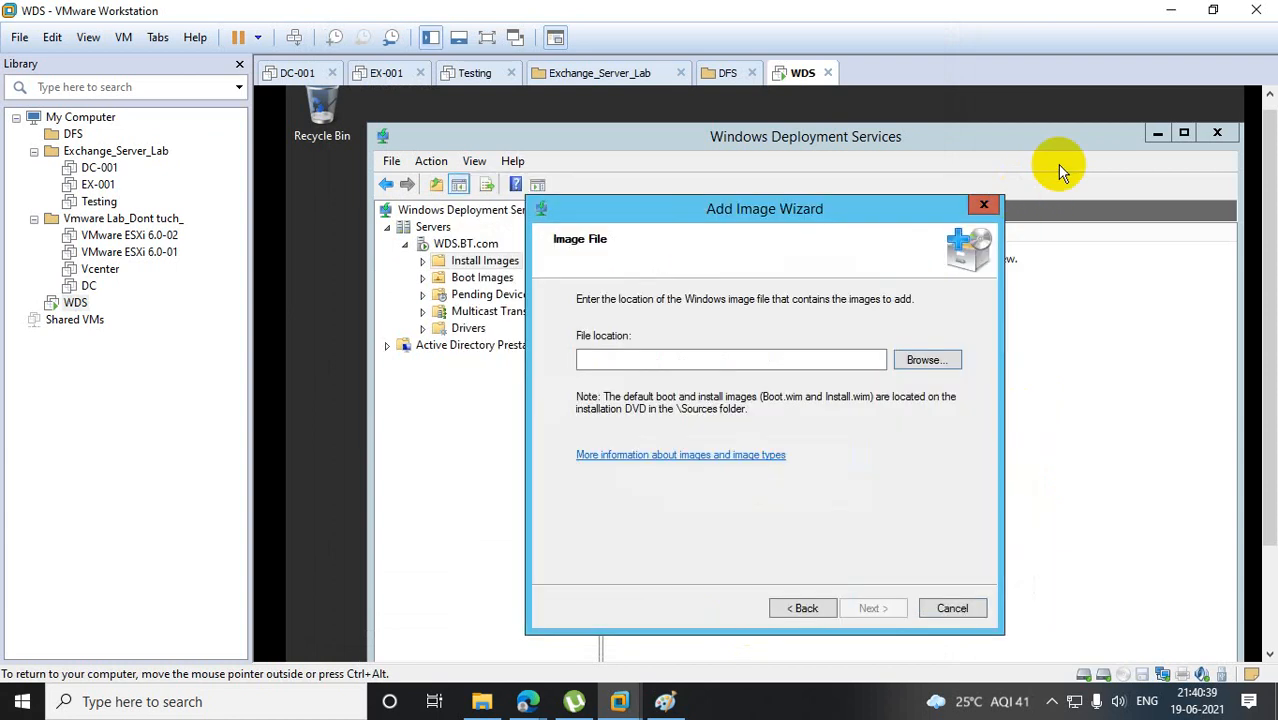
click(985, 207)
click(784, 463)
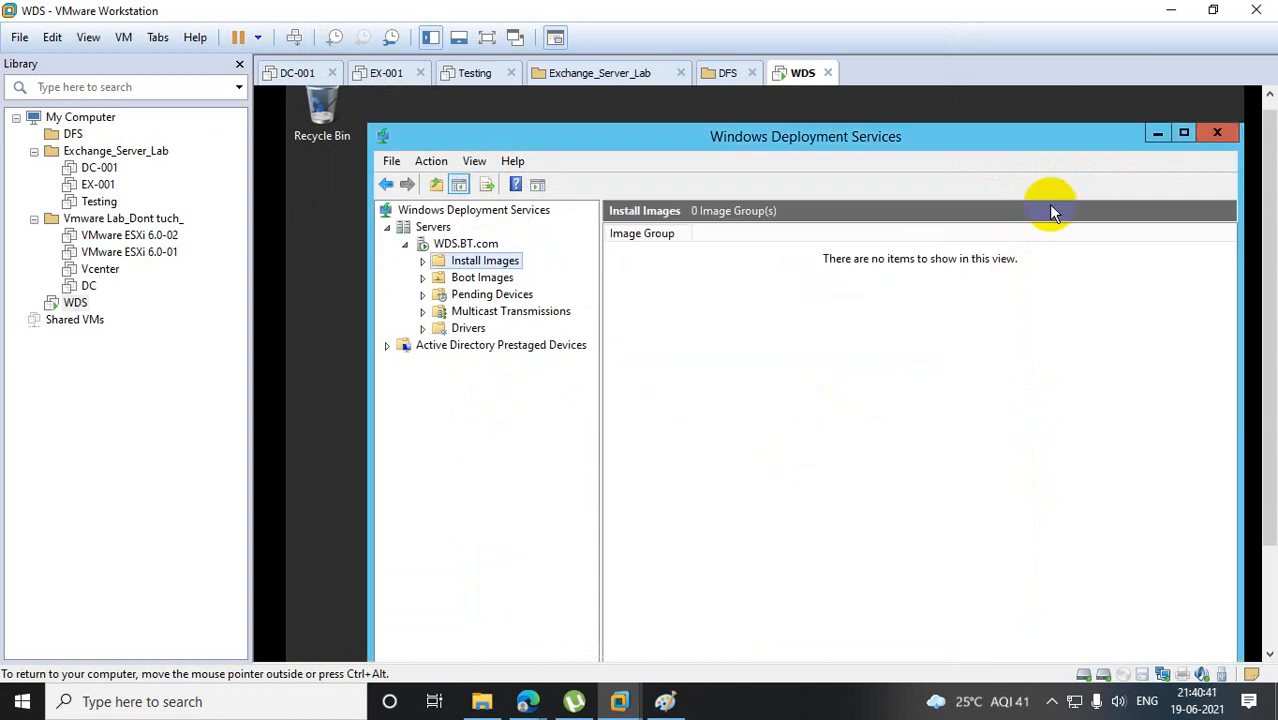
Minimize Windows Deployment Services and try to open DVD Drive (D:) from This PC.
click(1155, 133)
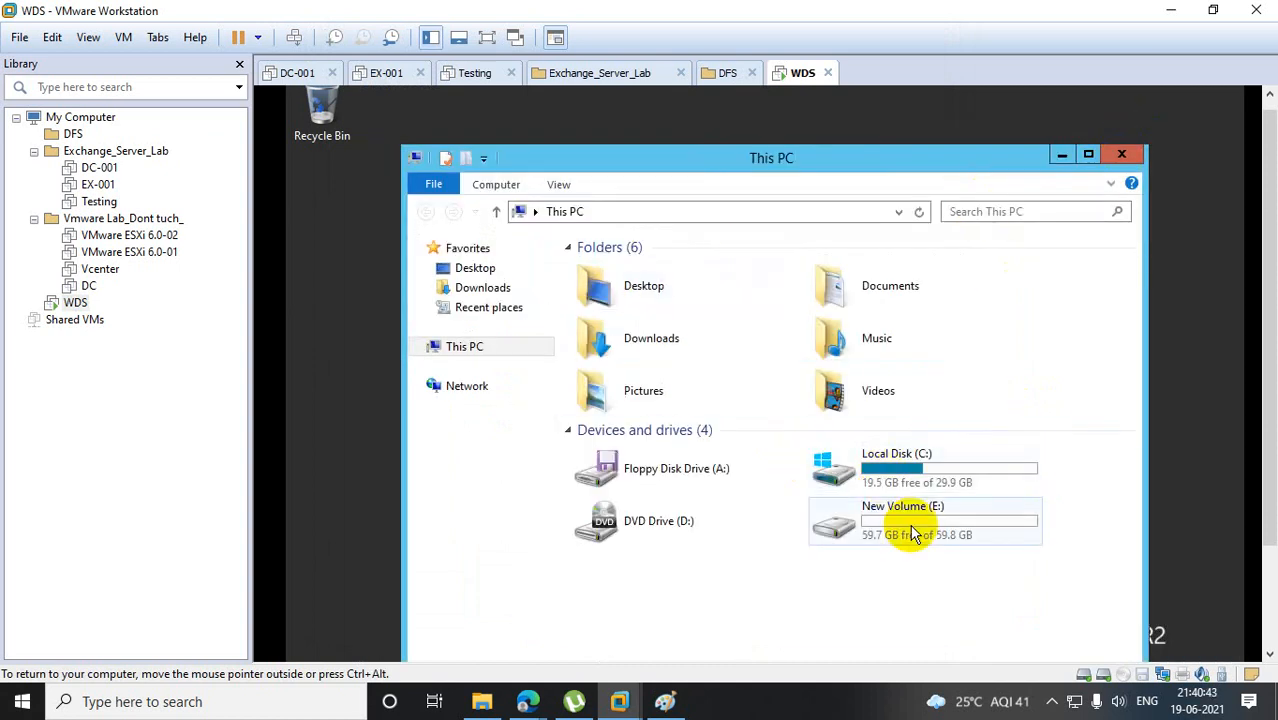
double_click(662, 522)
click(888, 456)
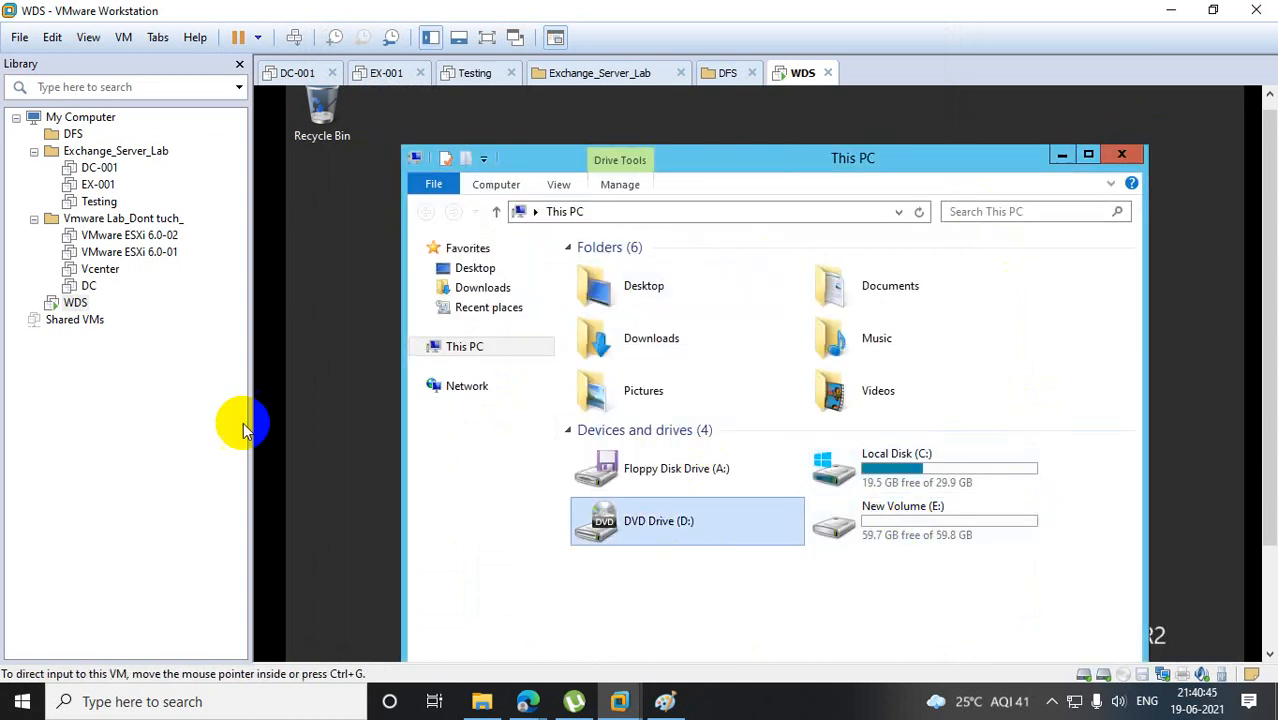
Open the WDS virtual machine's settings and start choosing a different ISO image for its CD/DVD drive.
right_click(86, 303)
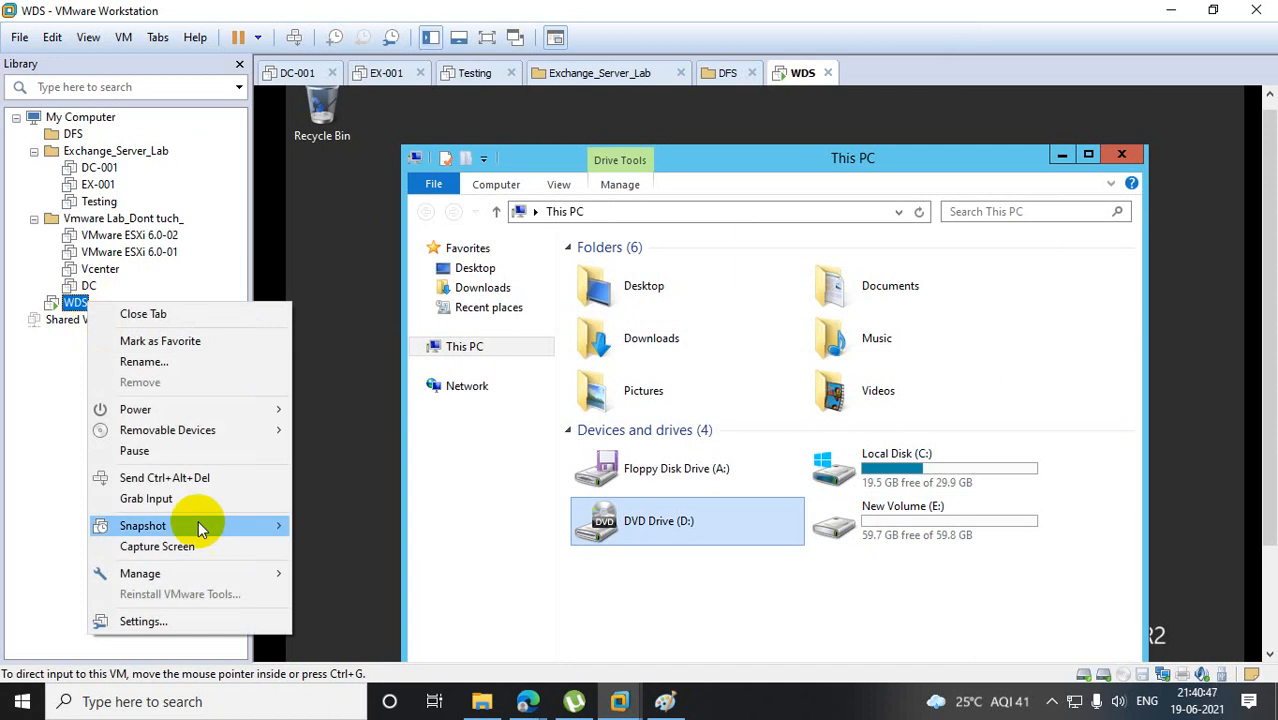
click(199, 621)
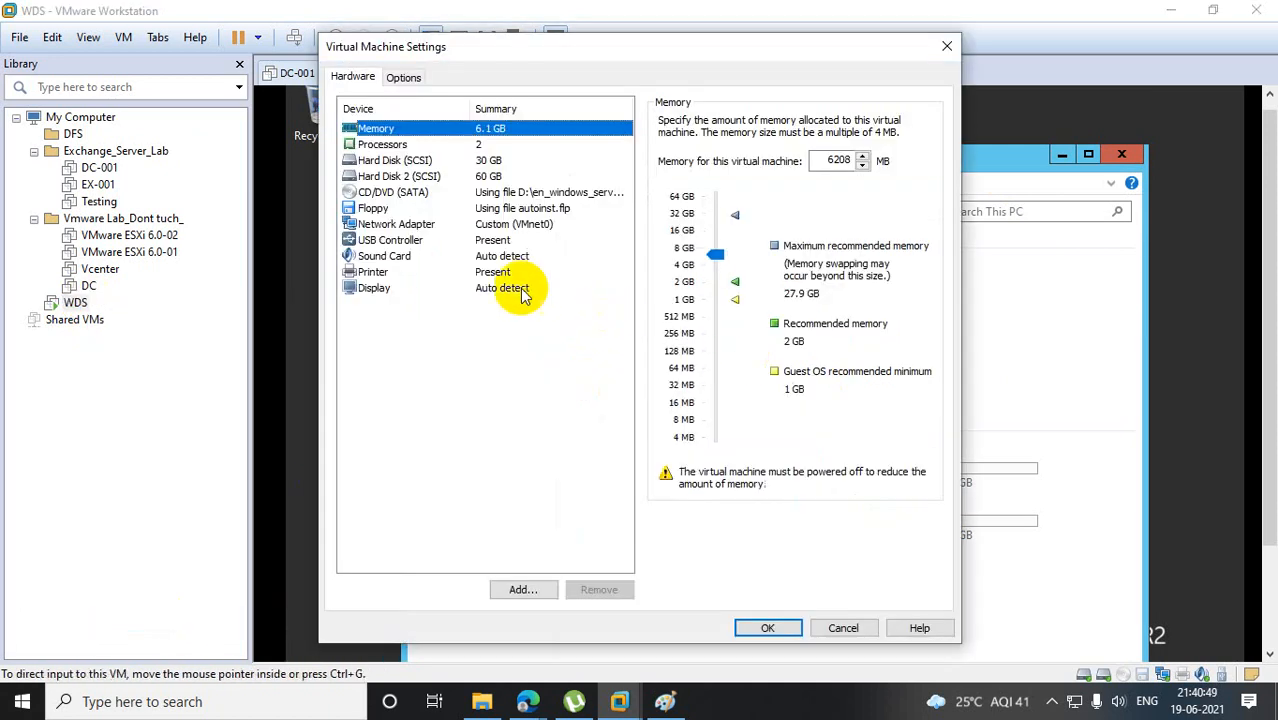
click(378, 225)
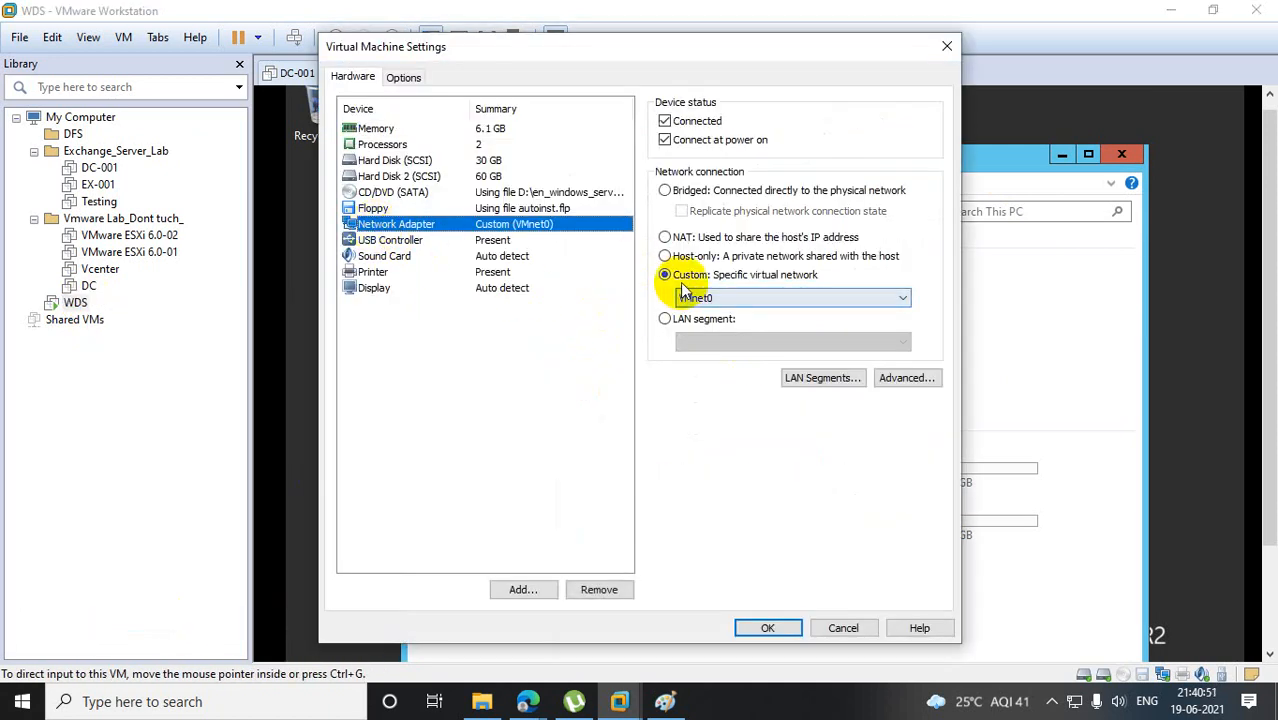
click(388, 192)
click(890, 258)
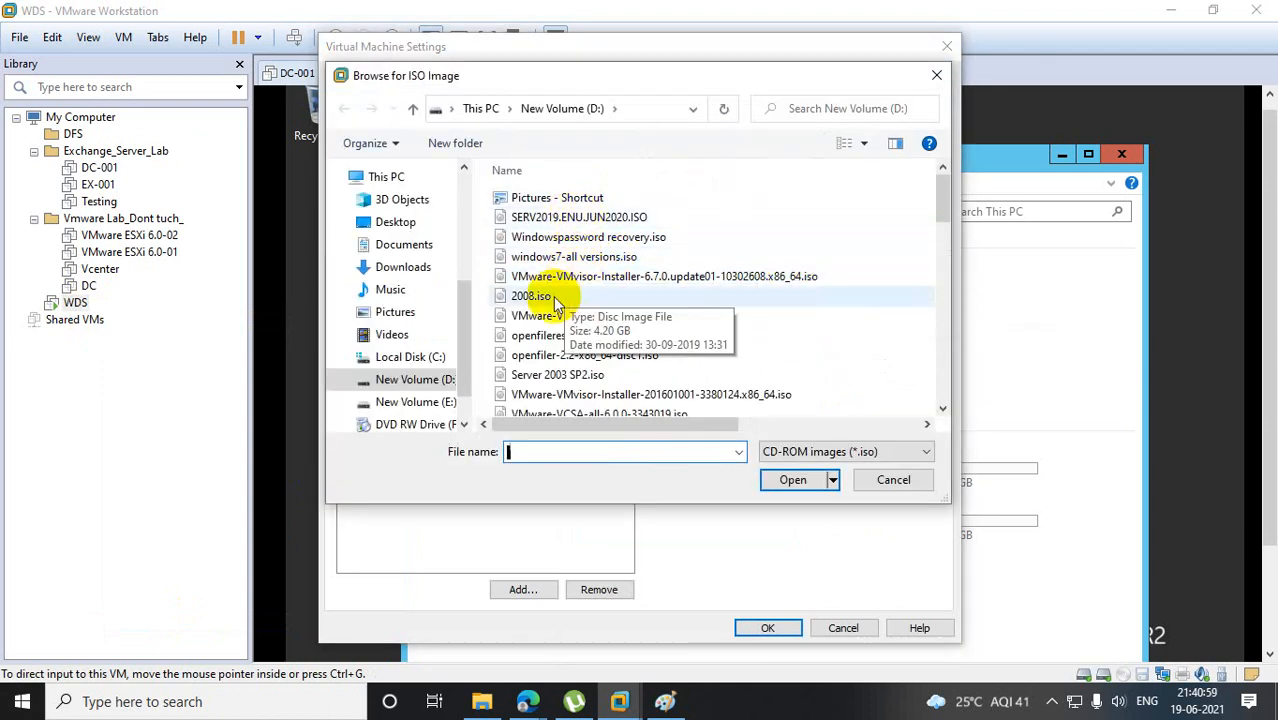
Assign en_windows_server_2012_r2_vl_with_update_x64_dvd_4065221.iso from D:\win2k12 to the CD/DVD drive and apply the settings.
click(580, 218)
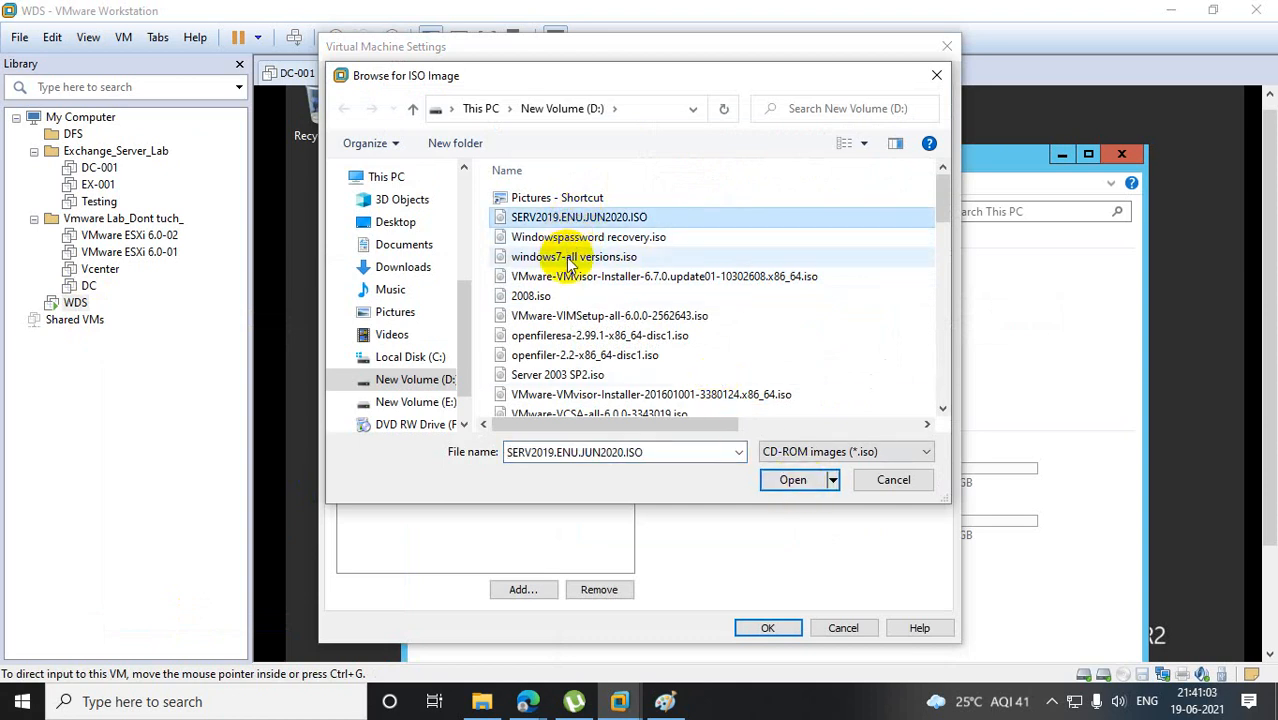
click(943, 409)
click(943, 409)
click(943, 409)
click(943, 409)
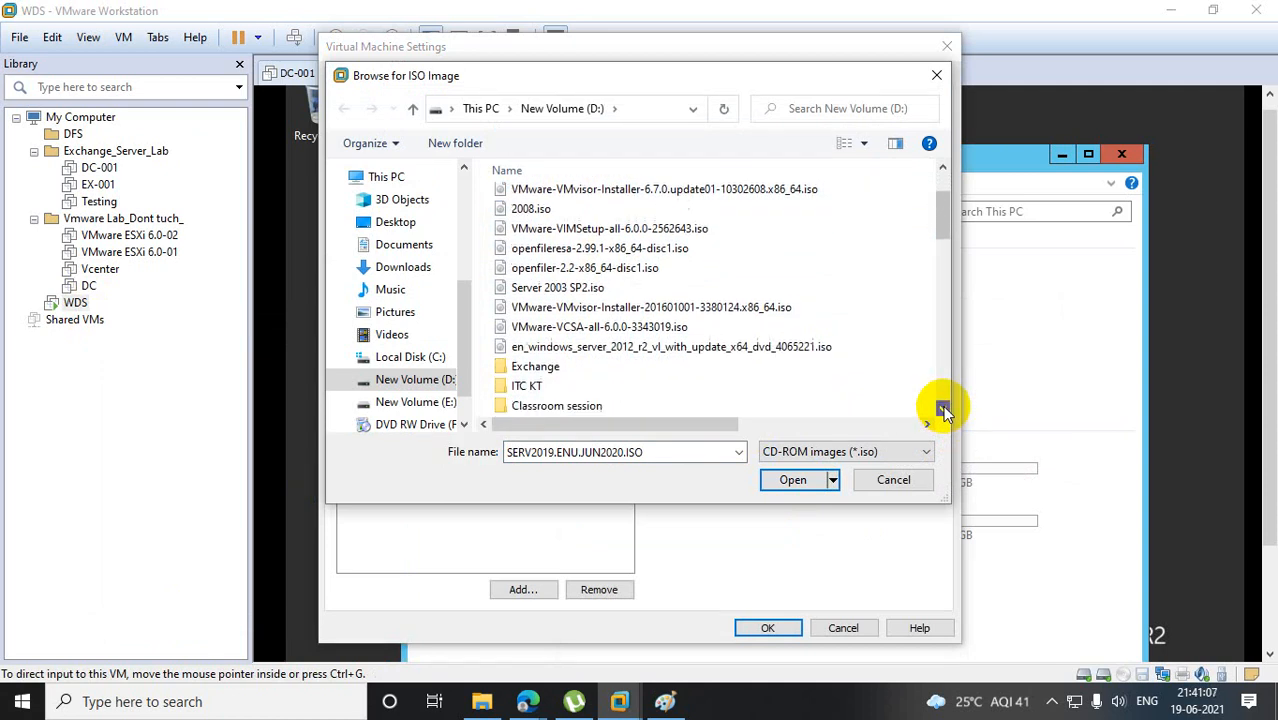
click(943, 409)
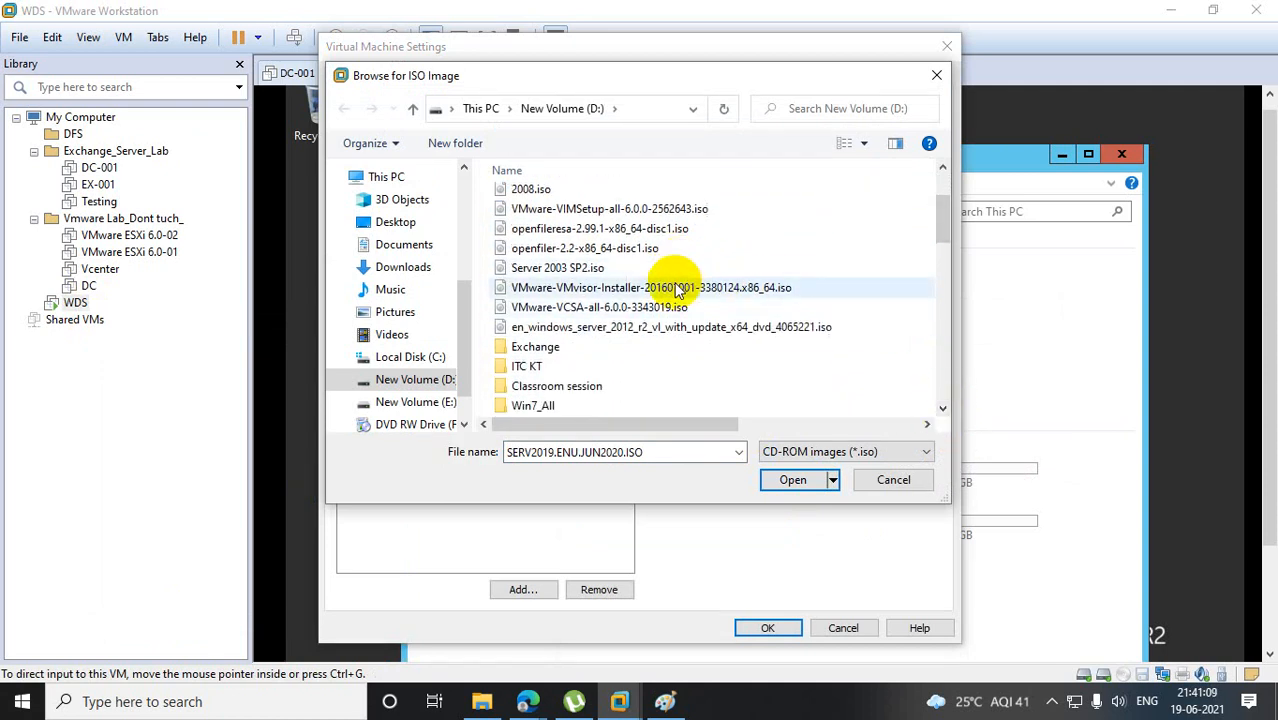
drag(950, 228, 948, 185)
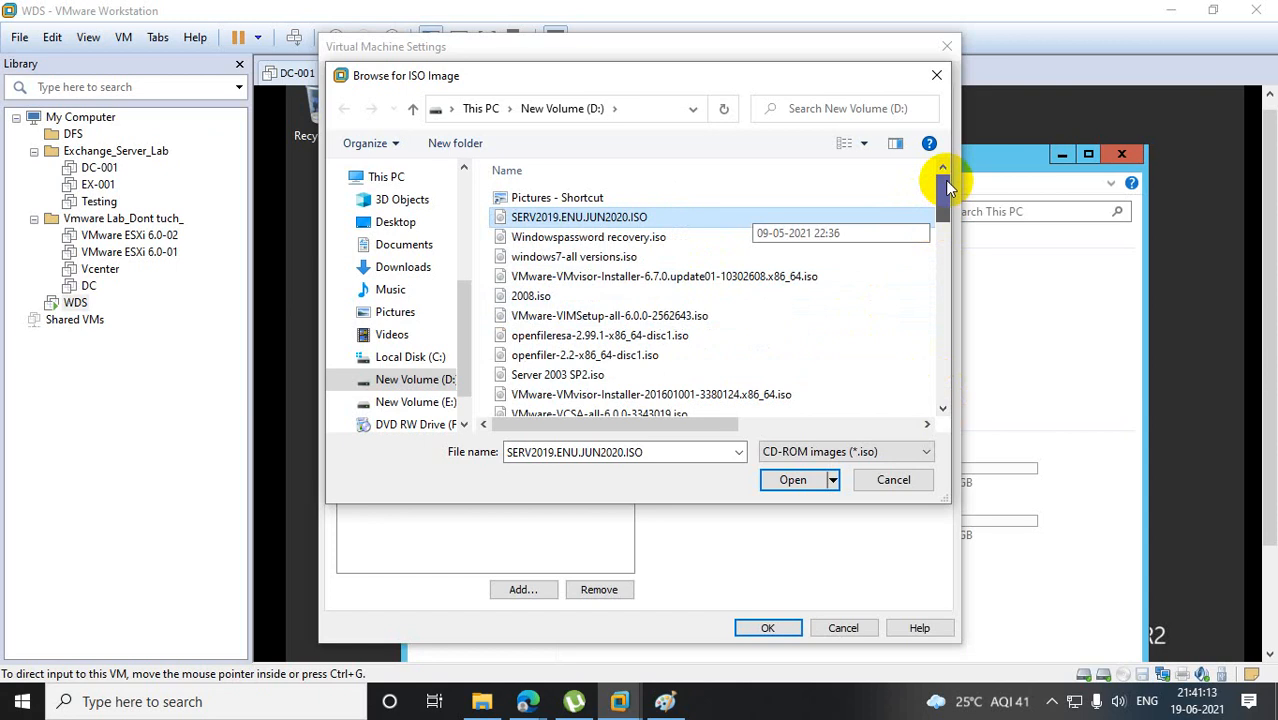
drag(948, 187, 966, 373)
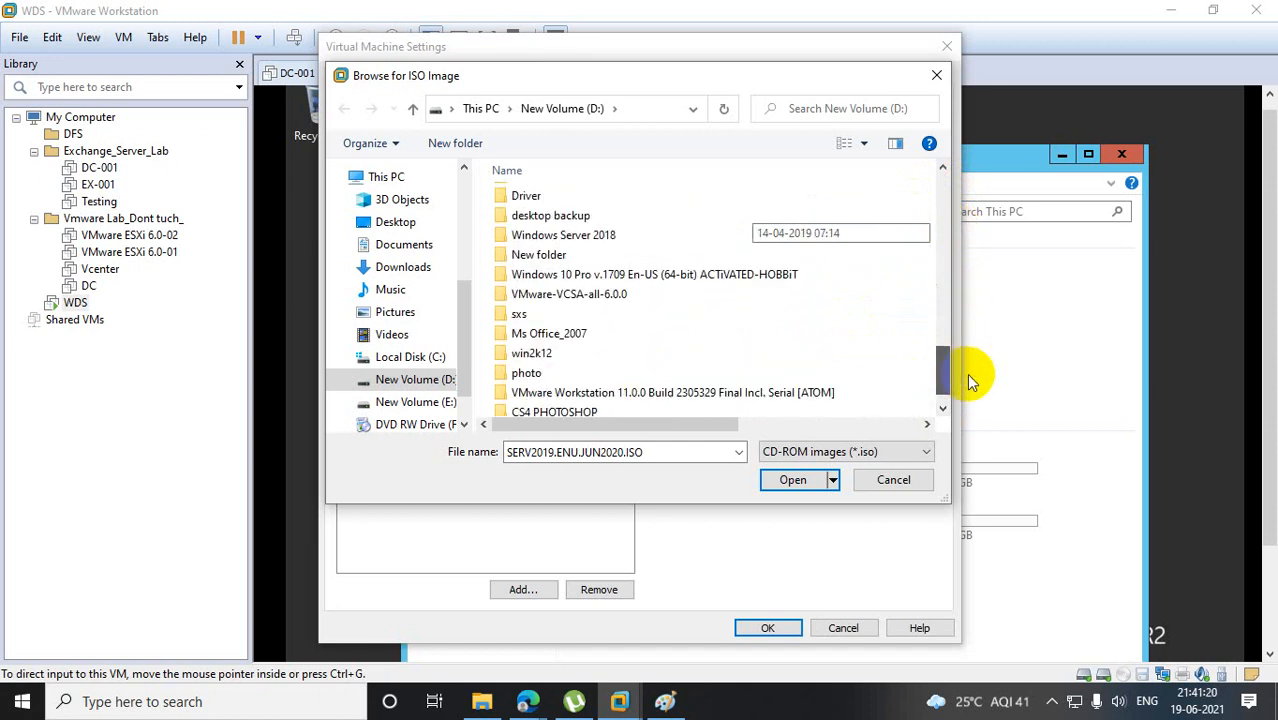
double_click(572, 353)
click(565, 257)
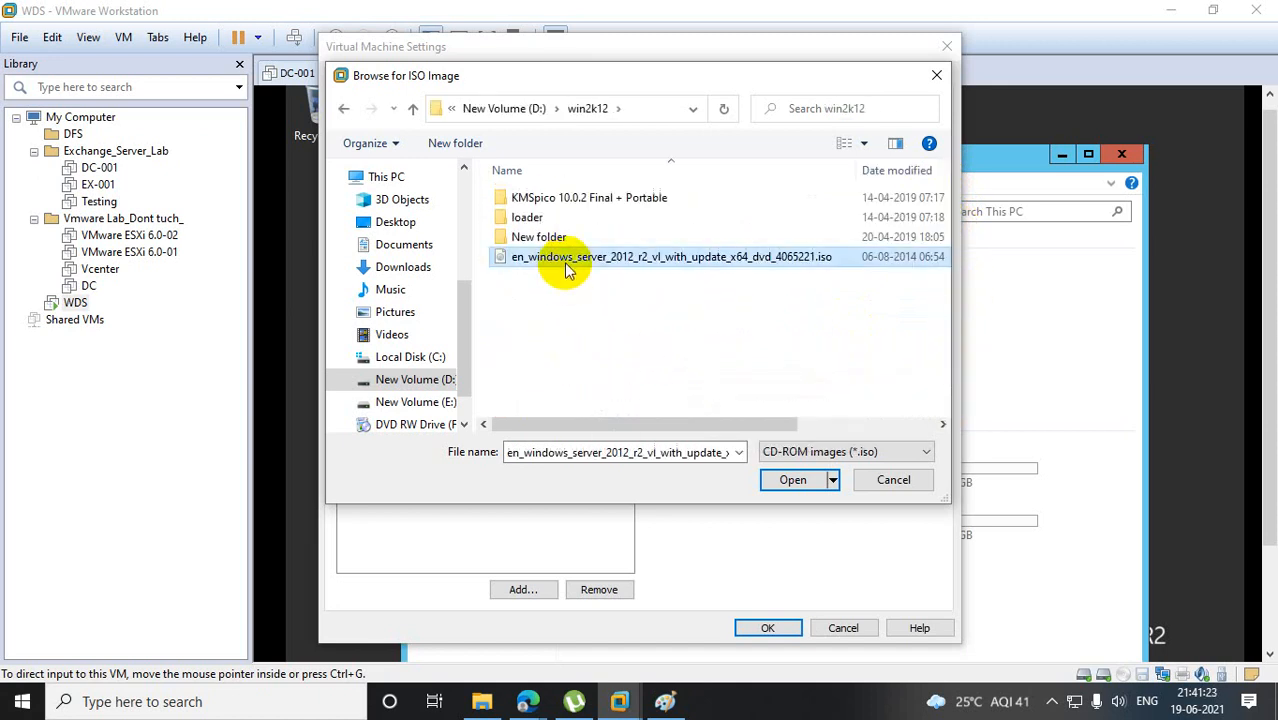
click(792, 480)
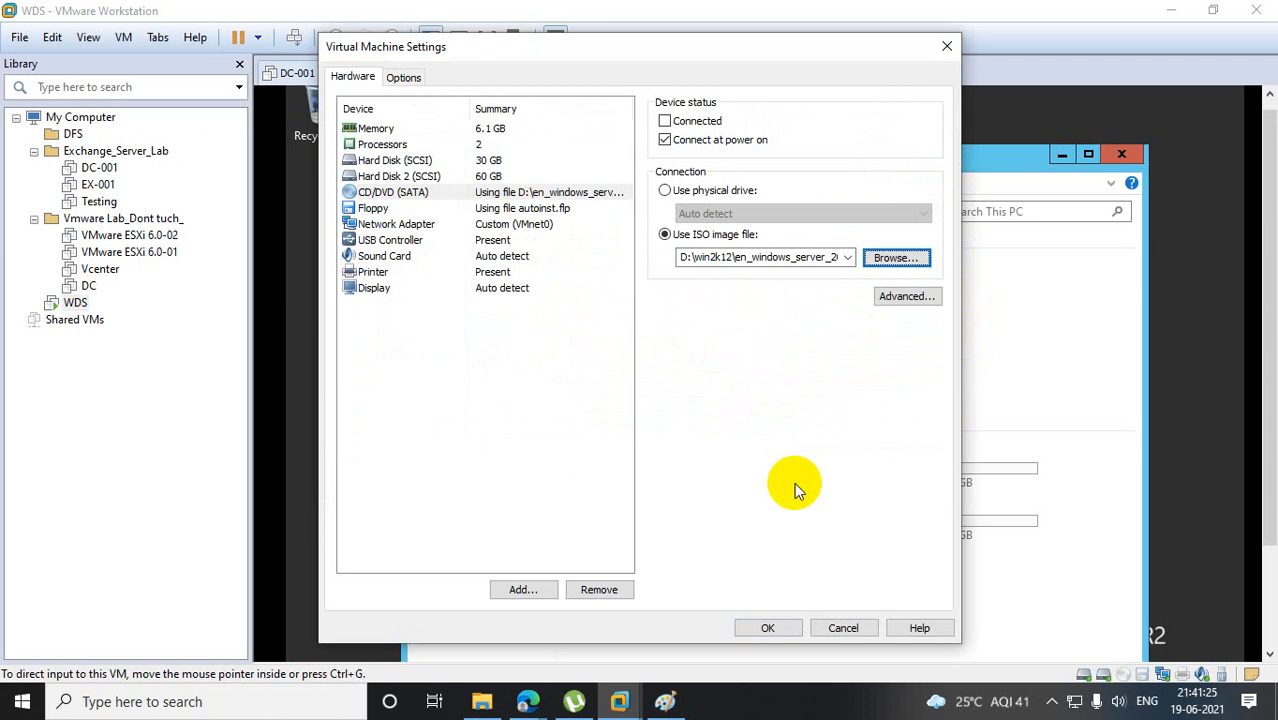
click(768, 627)
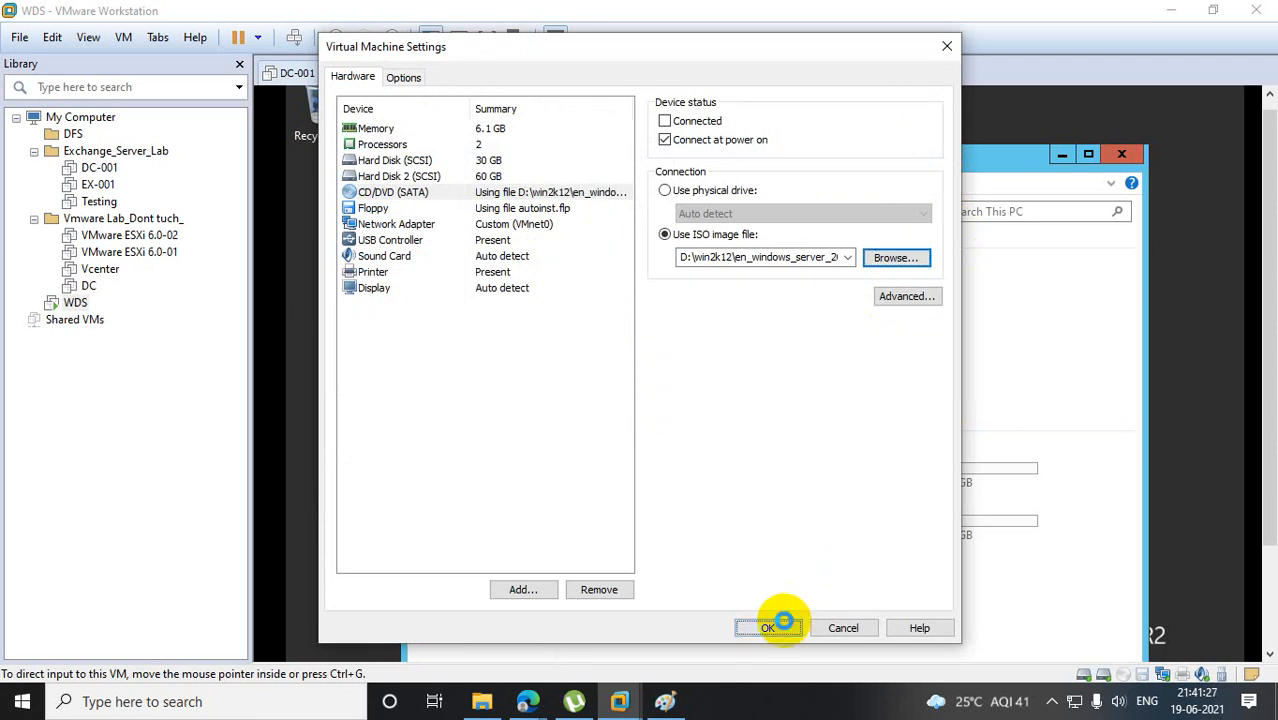
click(770, 603)
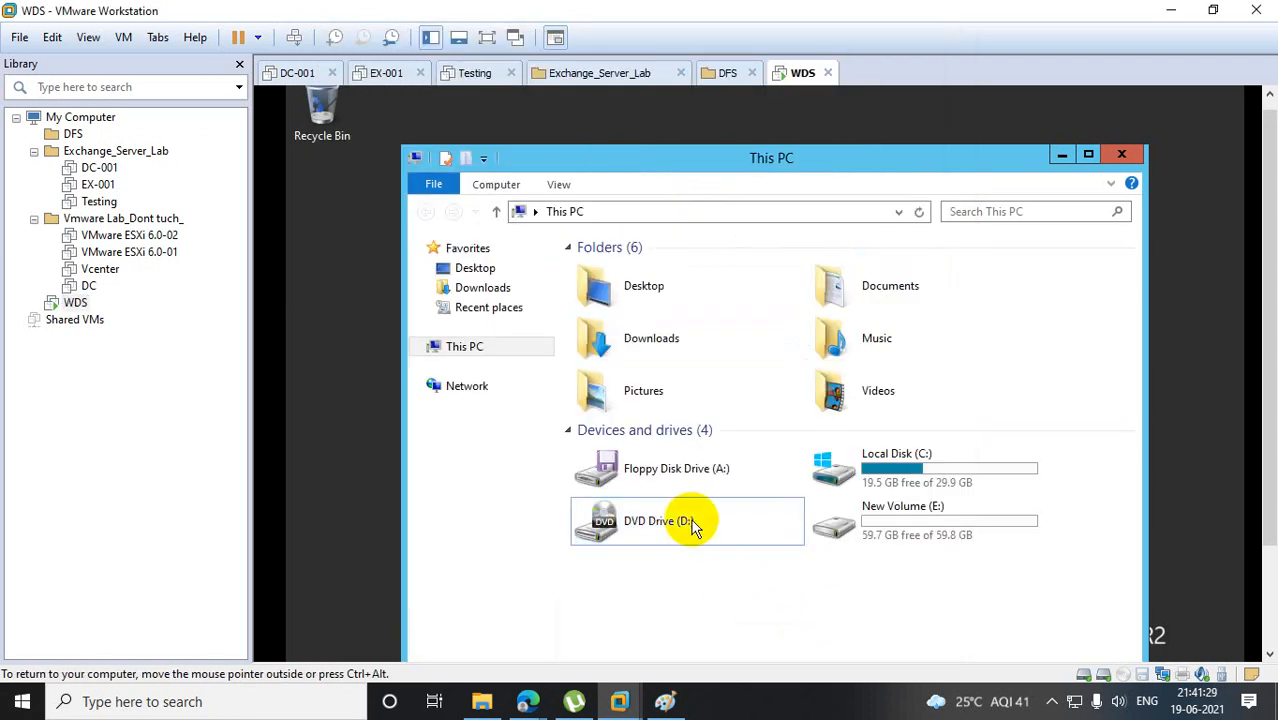
Refresh This PC in the WDS virtual machine and select DVD Drive (D:) to check for the disc.
right_click(688, 562)
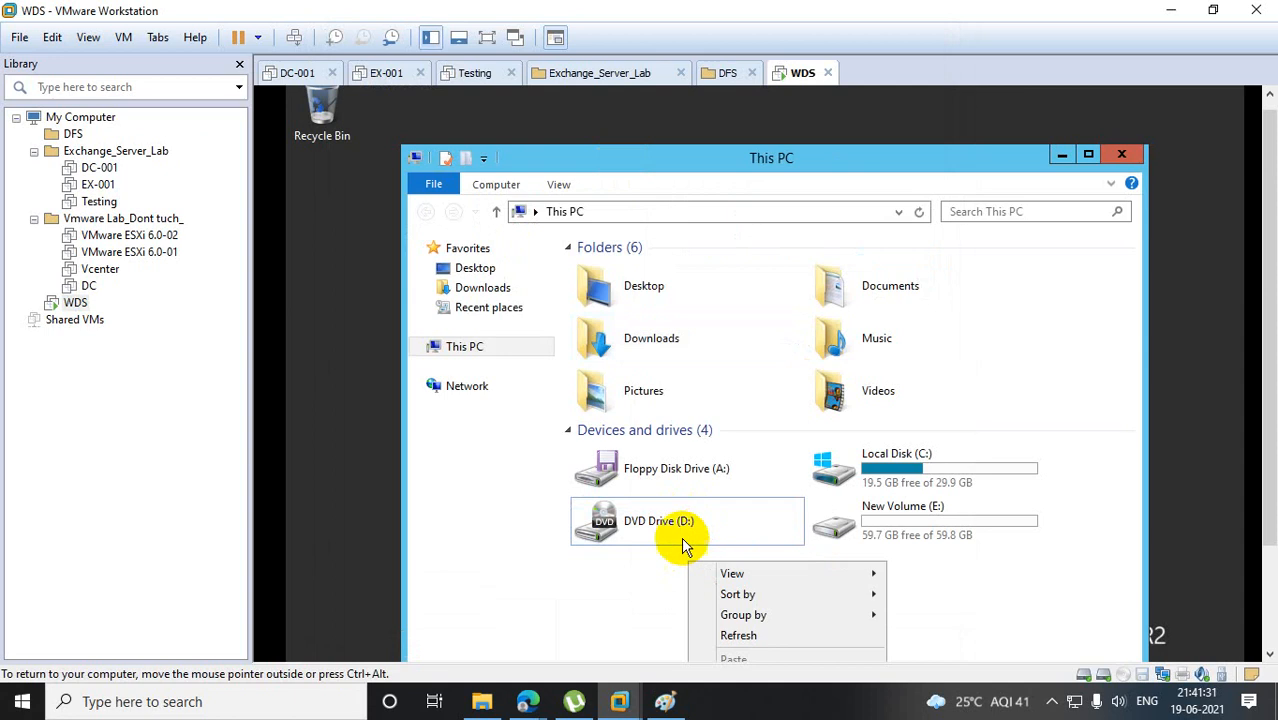
click(738, 633)
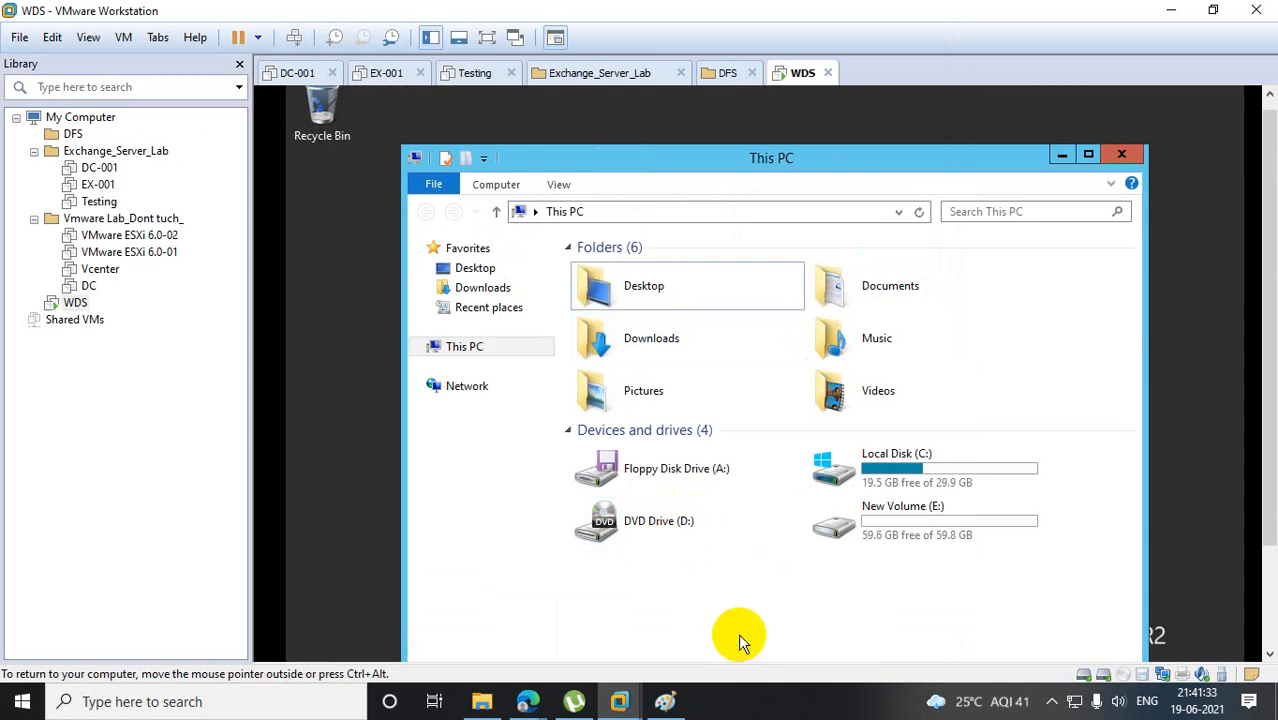
click(720, 535)
Set the WDS virtual machine's shared folders to Always enabled and start adding a shared folder.
right_click(72, 303)
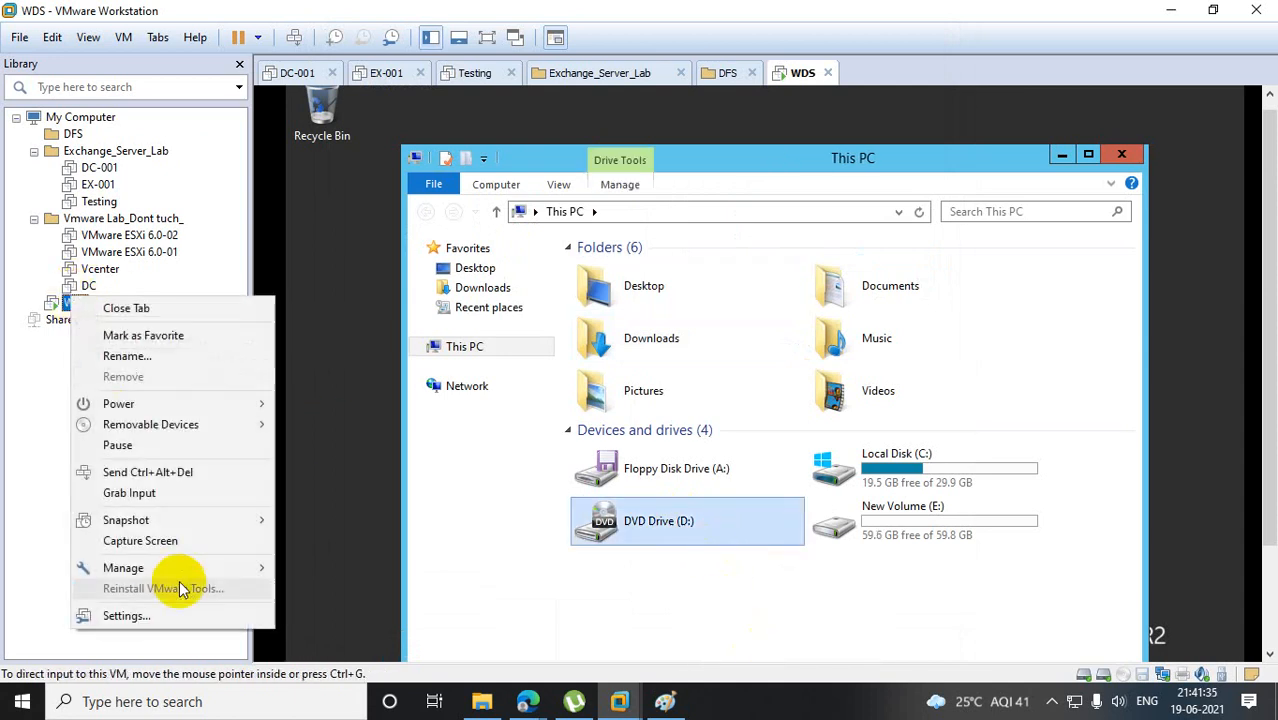
click(127, 615)
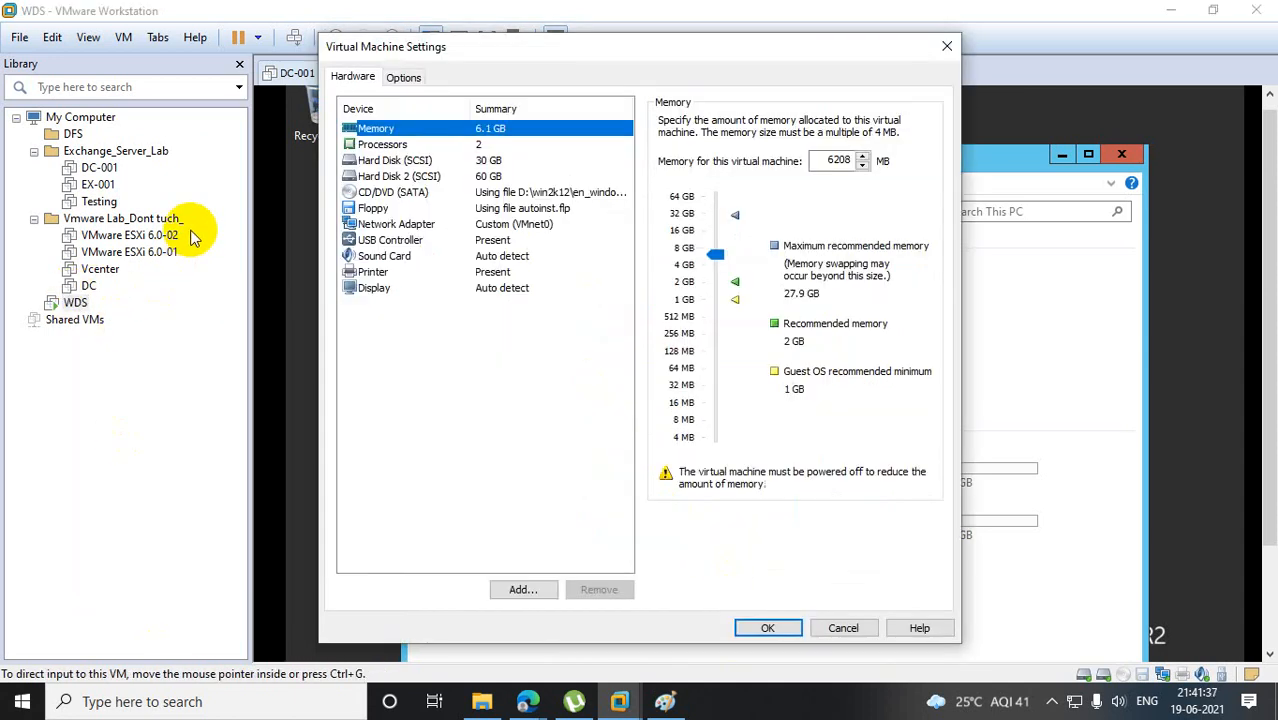
click(403, 78)
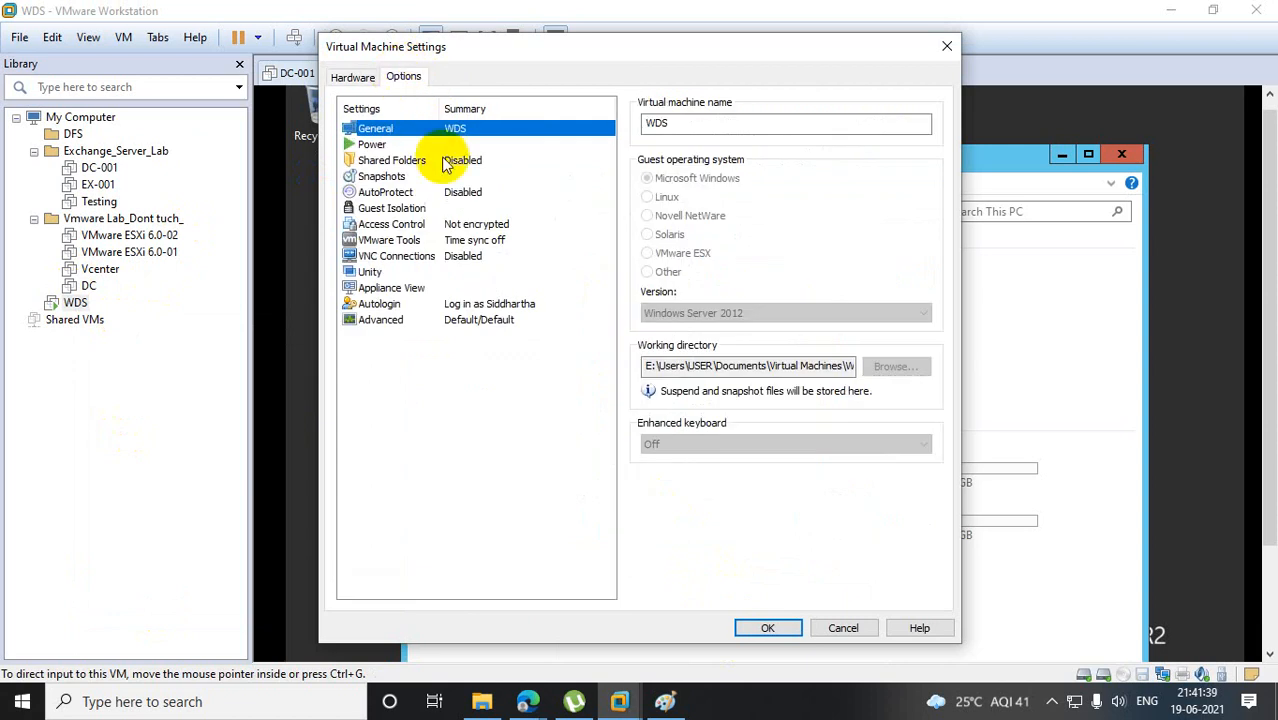
click(400, 166)
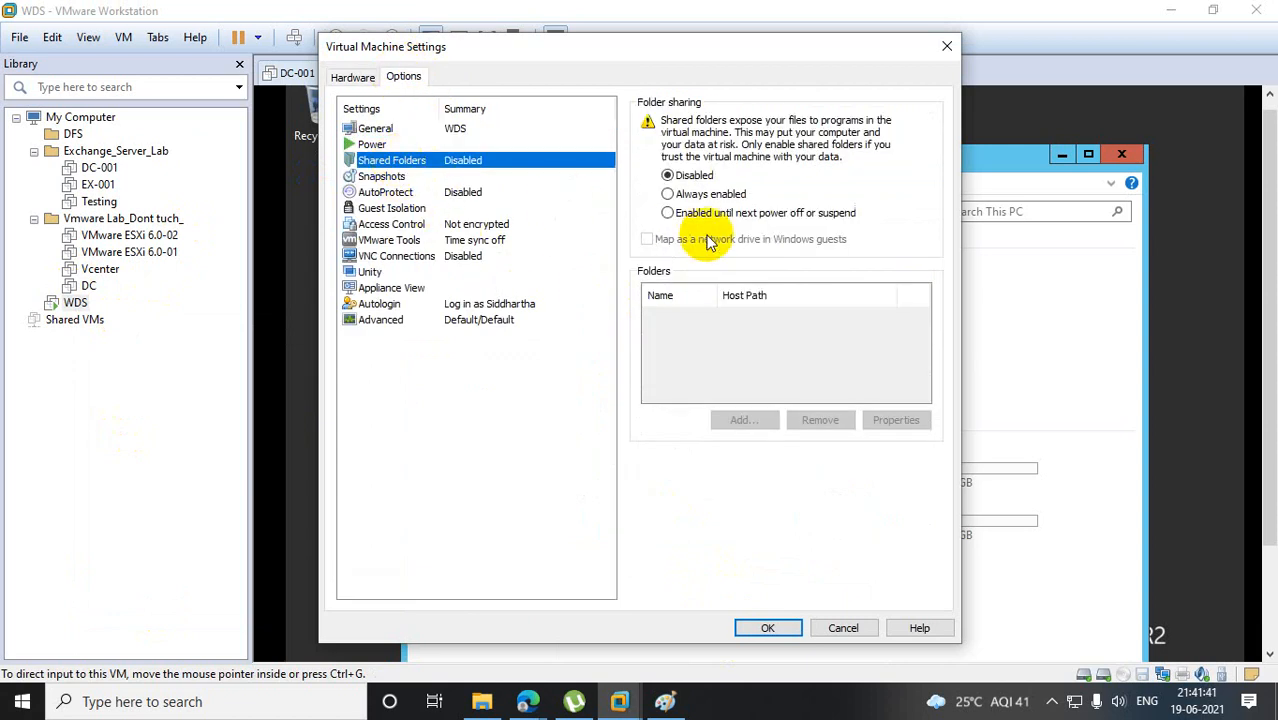
click(669, 195)
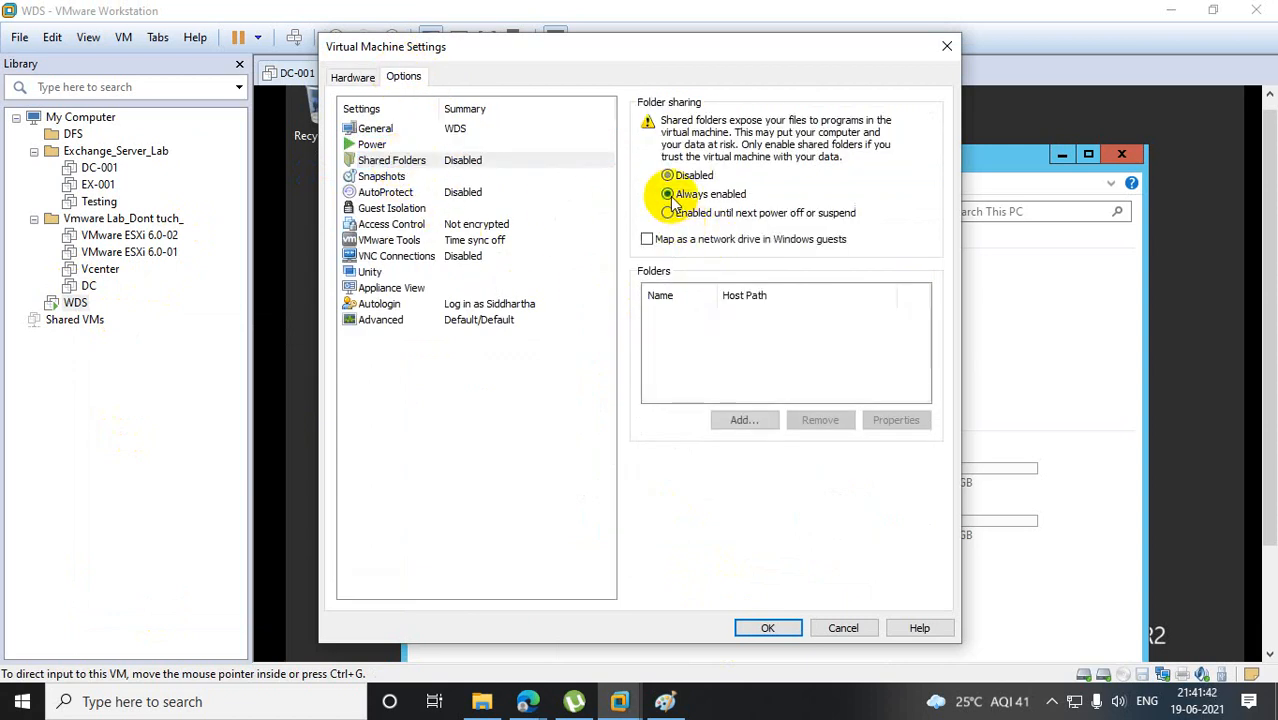
click(740, 419)
click(738, 499)
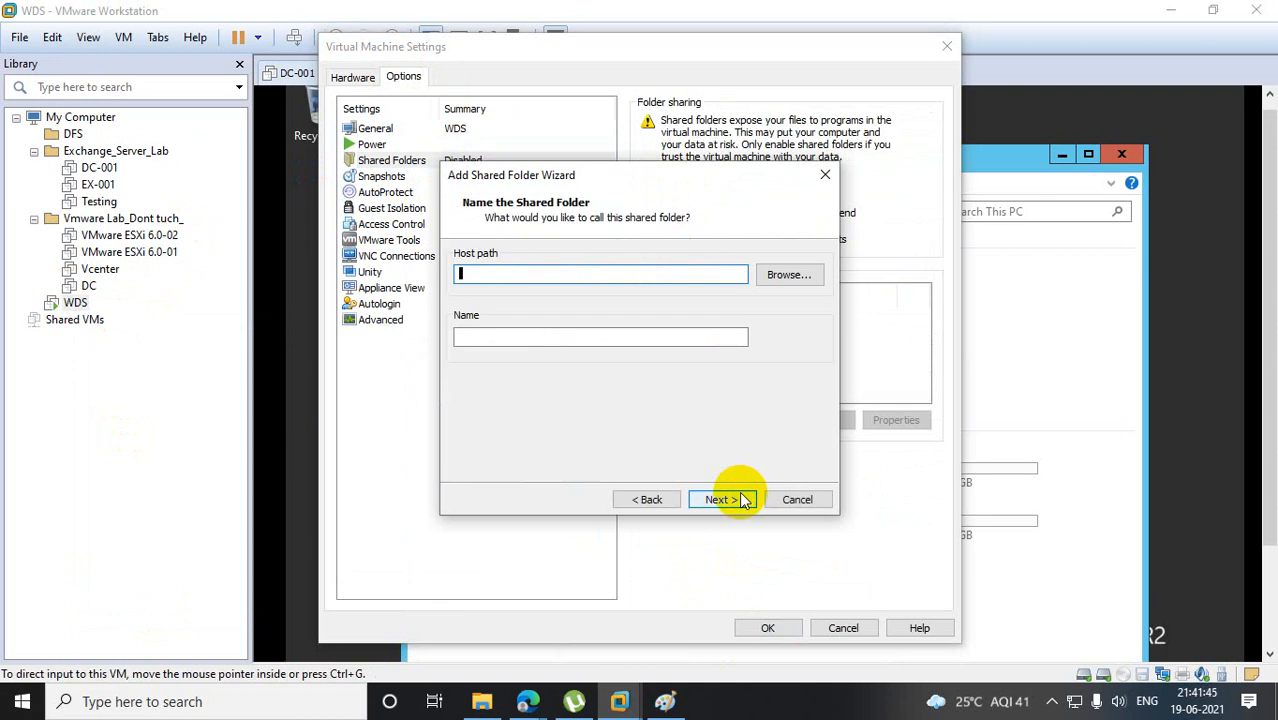
Choose the win2k12 folder on New Volume (D:) as the host path of the new shared folder.
click(786, 275)
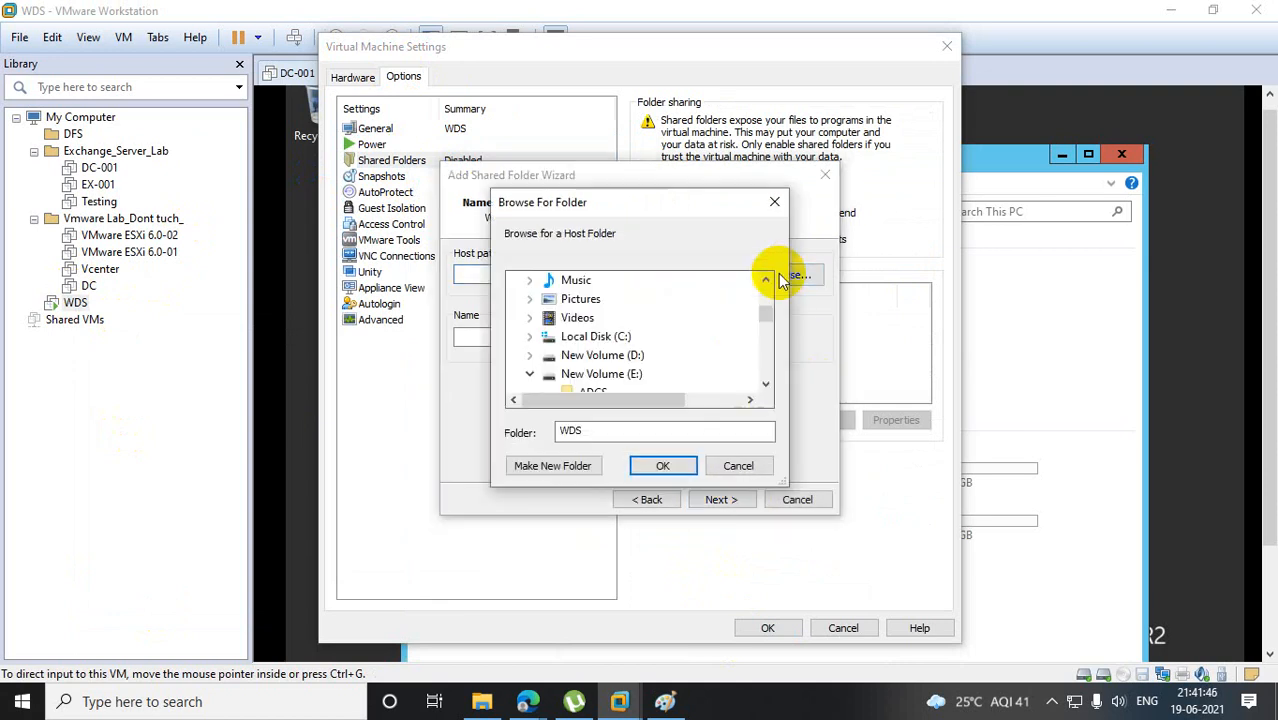
double_click(634, 355)
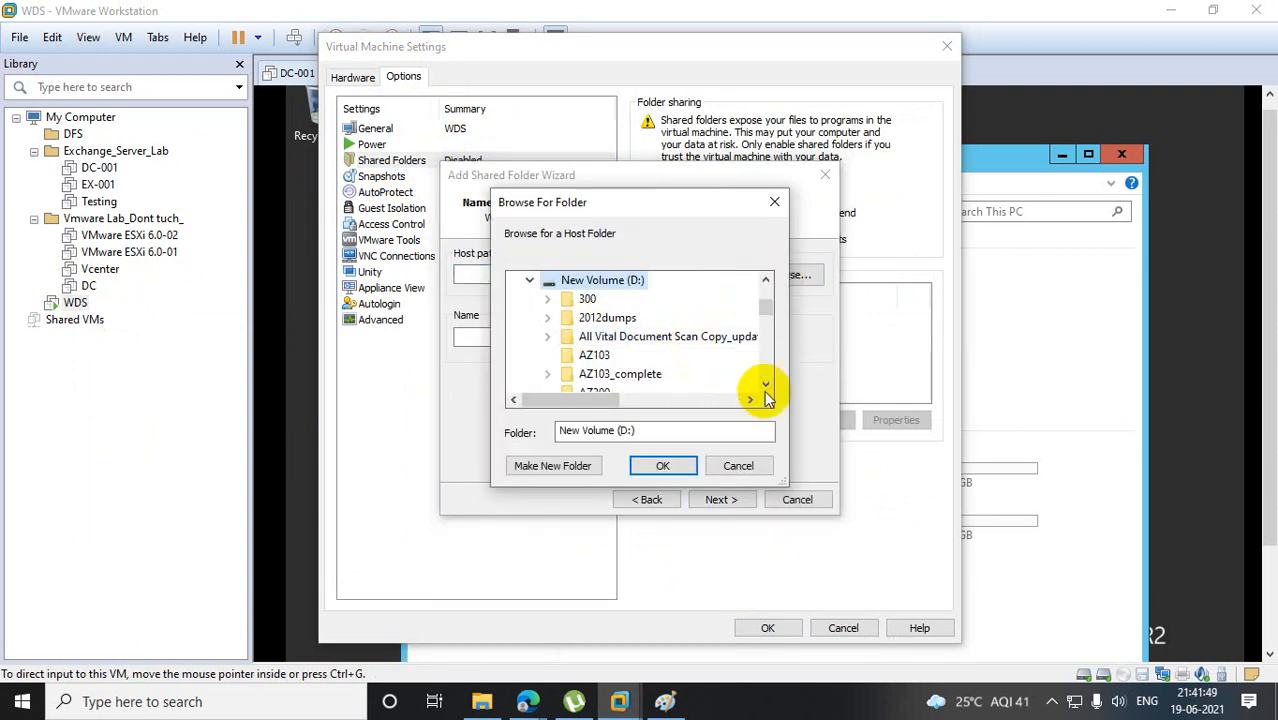
double_click(603, 318)
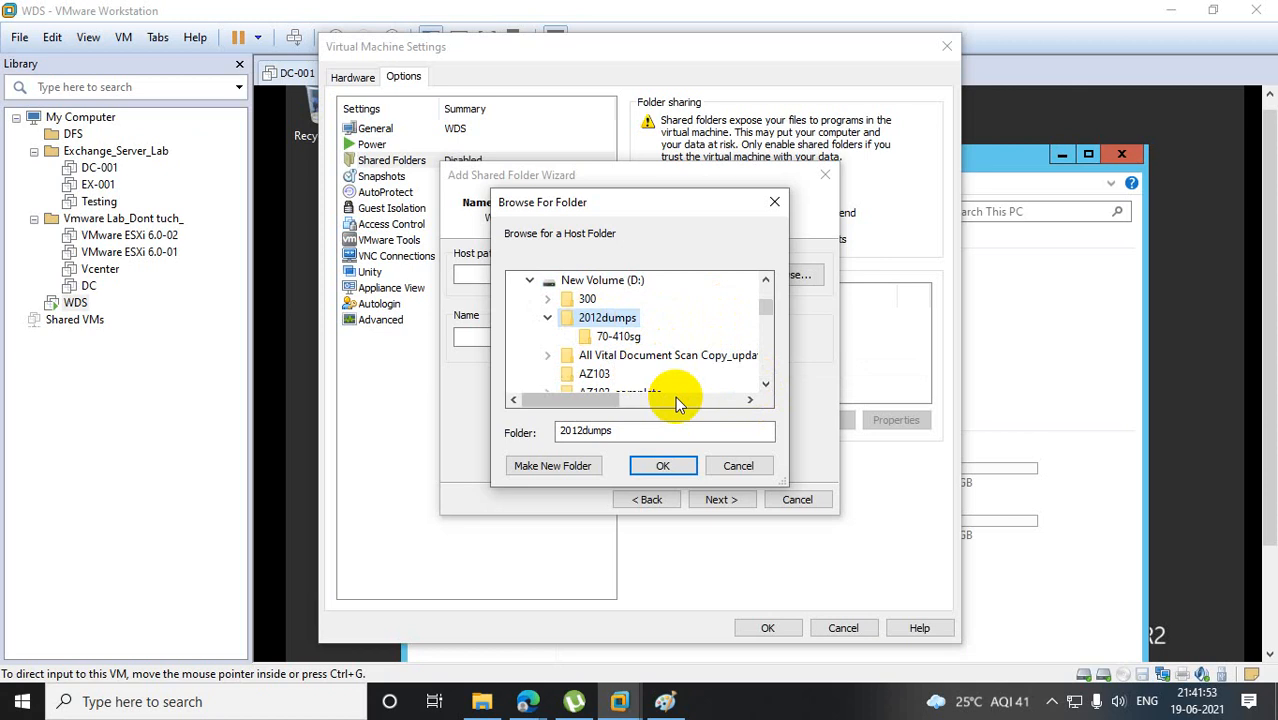
click(765, 384)
click(765, 387)
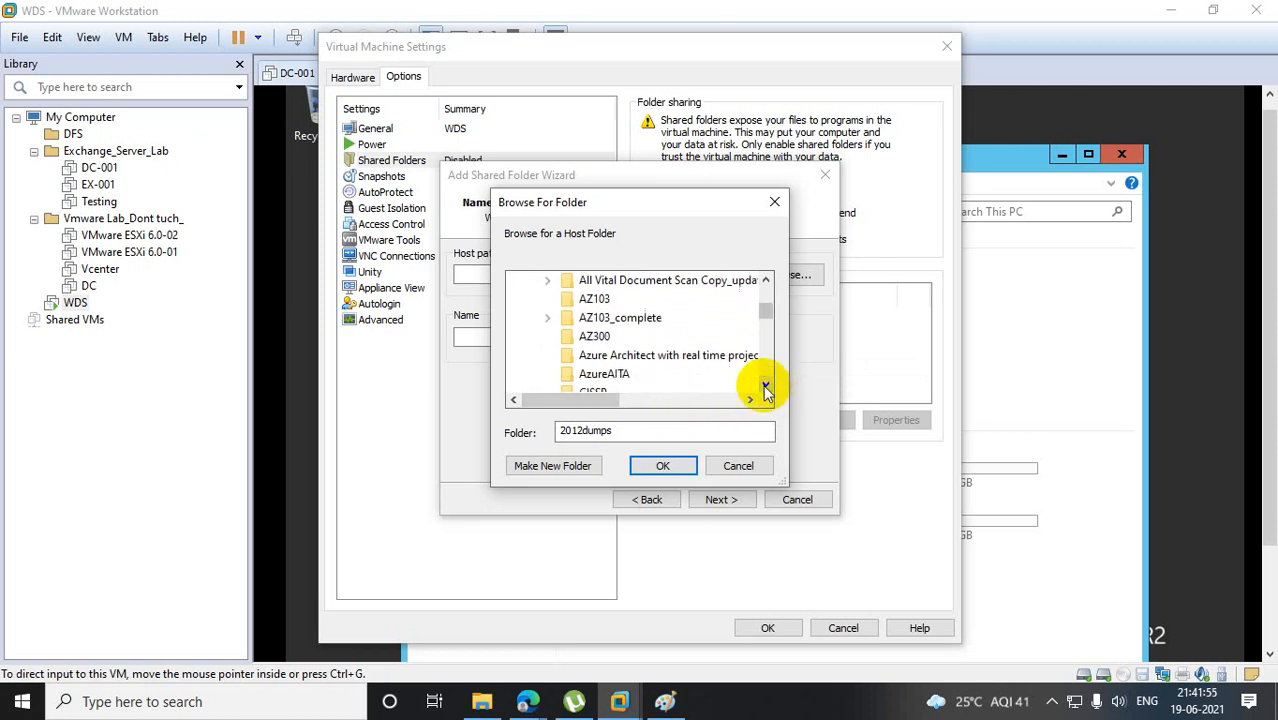
click(765, 387)
click(765, 387)
click(765, 387)
click(765, 387)
click(765, 387)
click(765, 387)
click(765, 387)
click(765, 387)
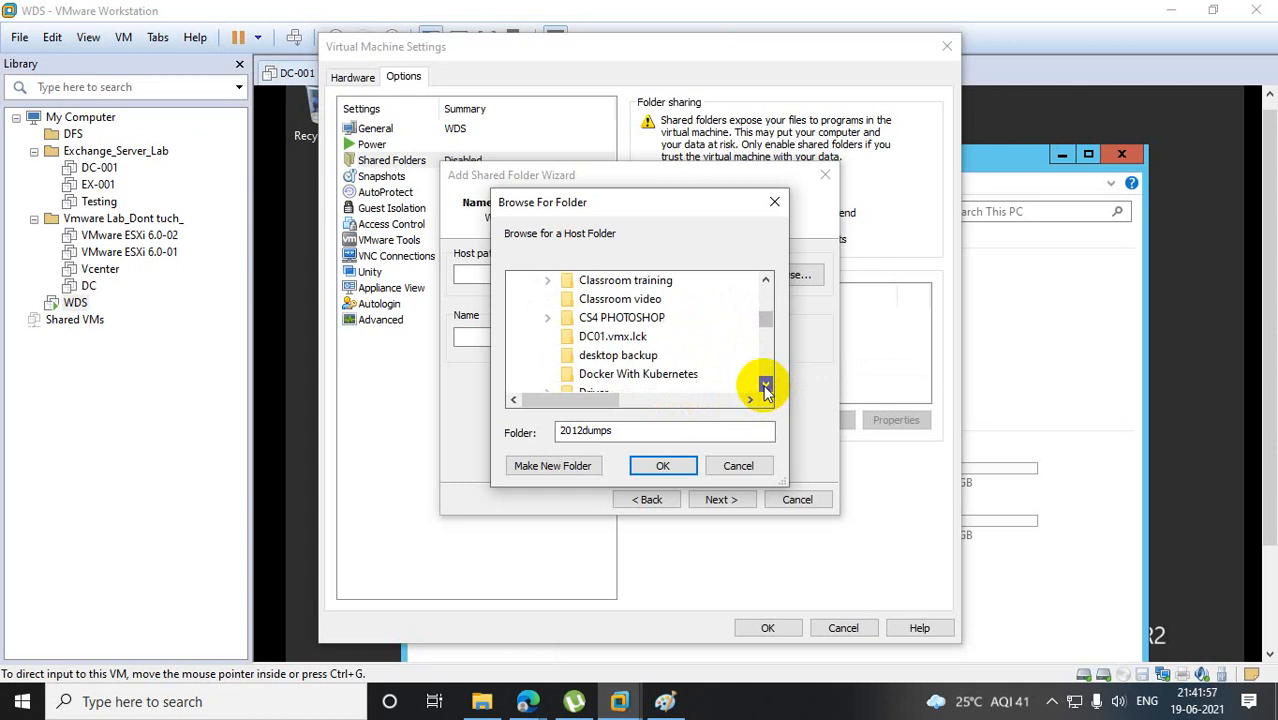
click(765, 387)
click(765, 387)
click(765, 387)
click(765, 387)
click(765, 387)
click(765, 387)
click(765, 387)
click(765, 387)
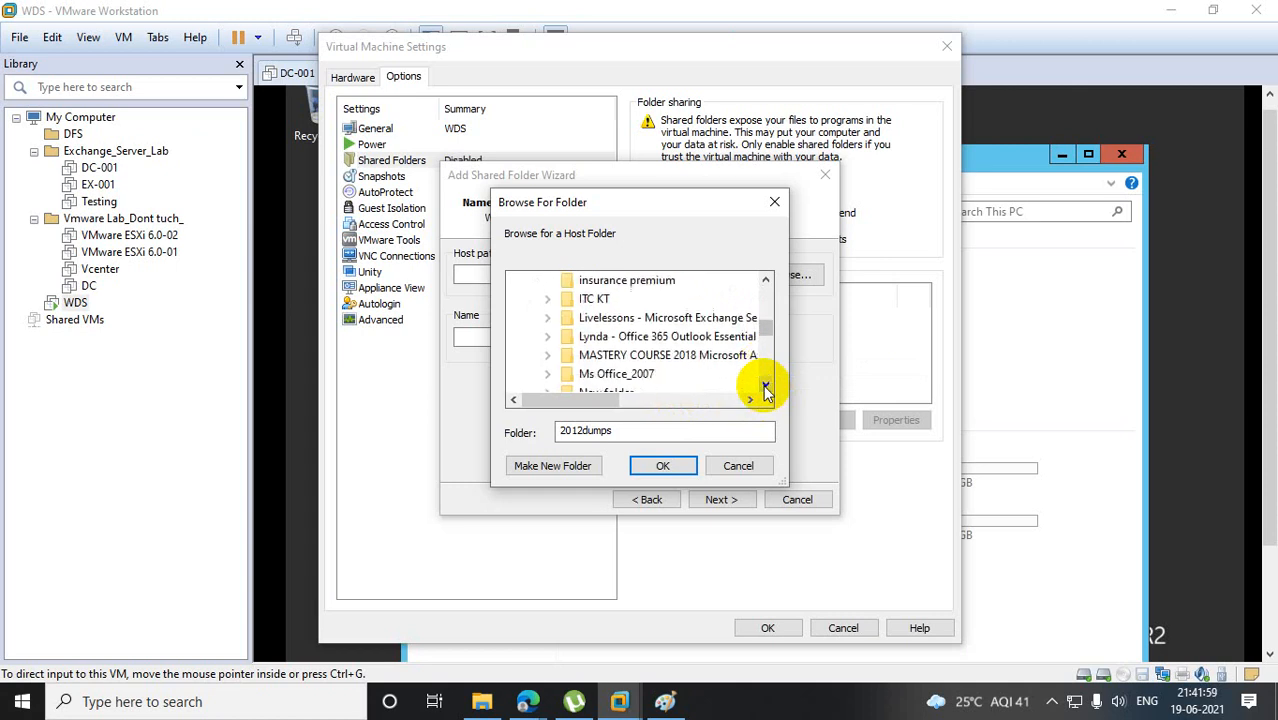
click(765, 387)
click(765, 387)
click(765, 387)
click(765, 387)
click(765, 387)
click(765, 387)
click(765, 387)
click(765, 387)
click(765, 387)
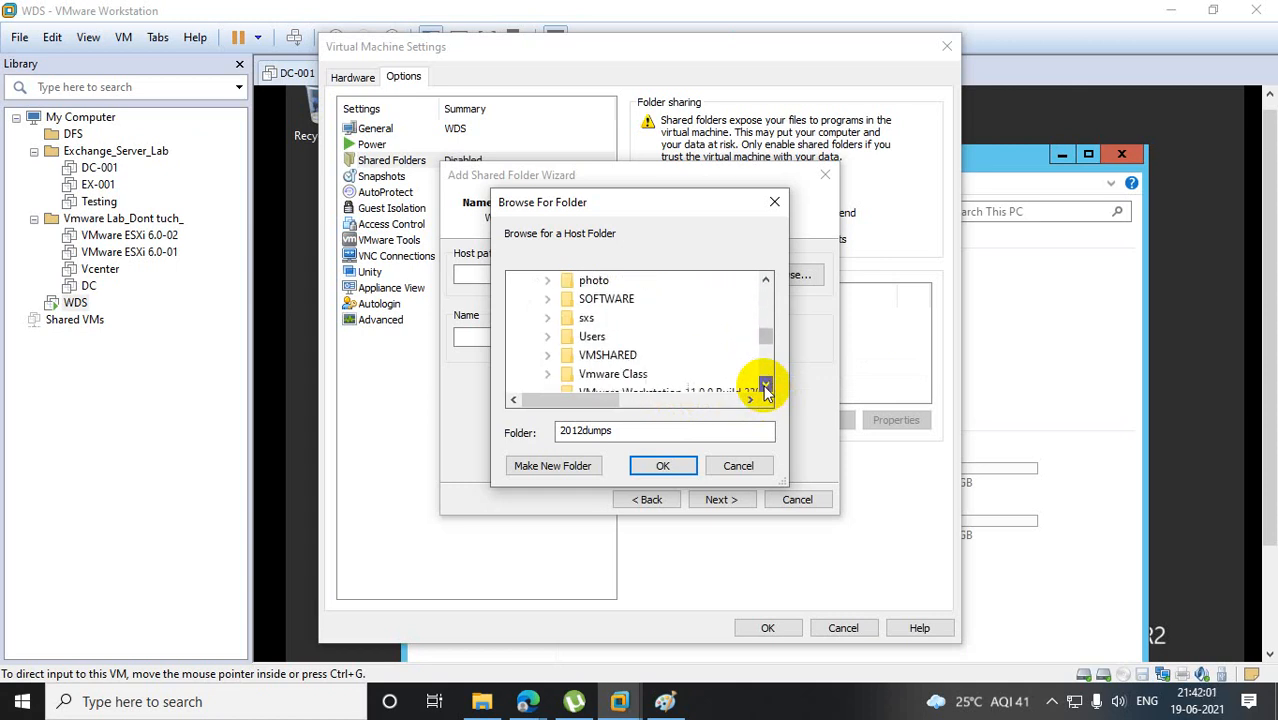
click(765, 387)
click(765, 387)
click(765, 387)
click(765, 387)
click(765, 387)
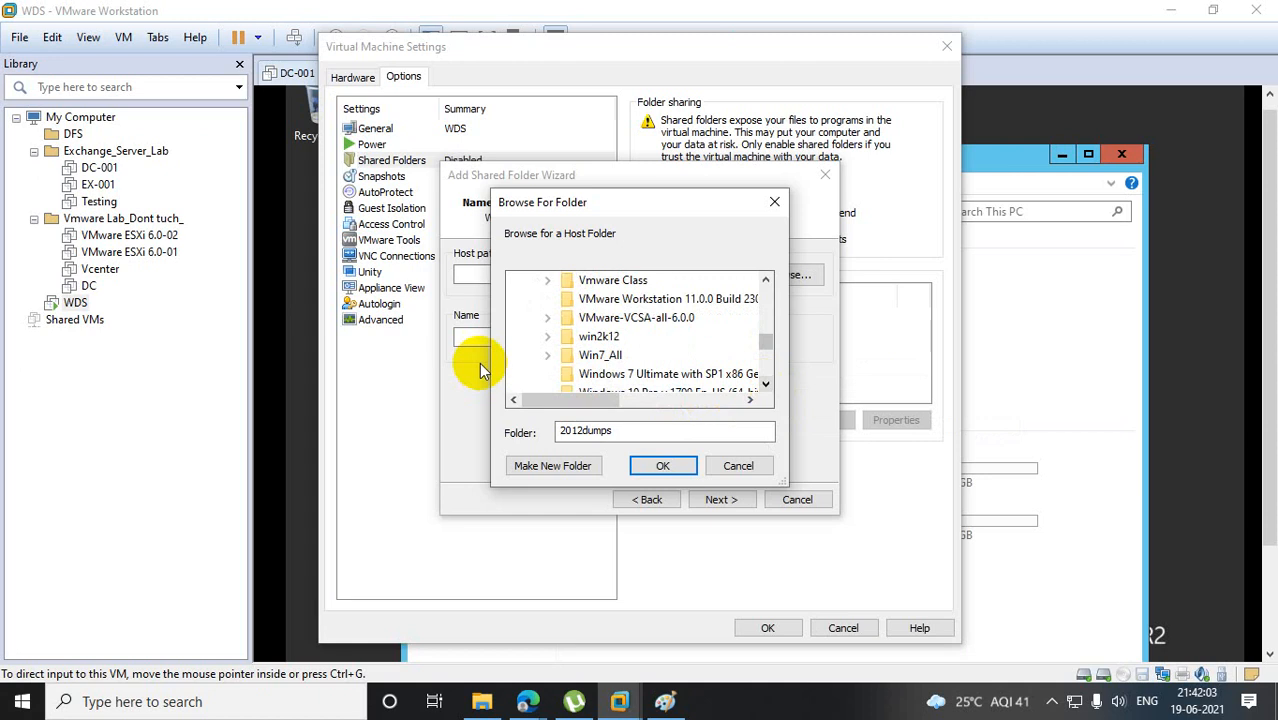
click(548, 337)
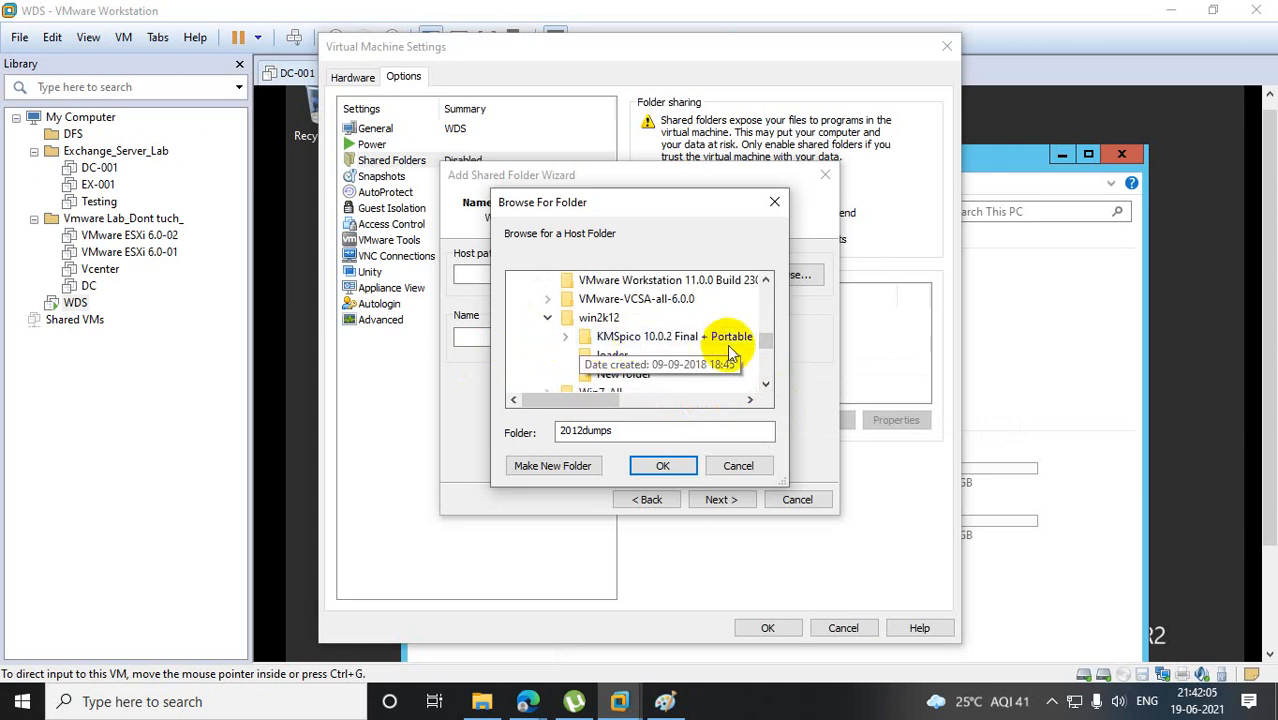
click(598, 318)
scroll(637, 392, up, 10)
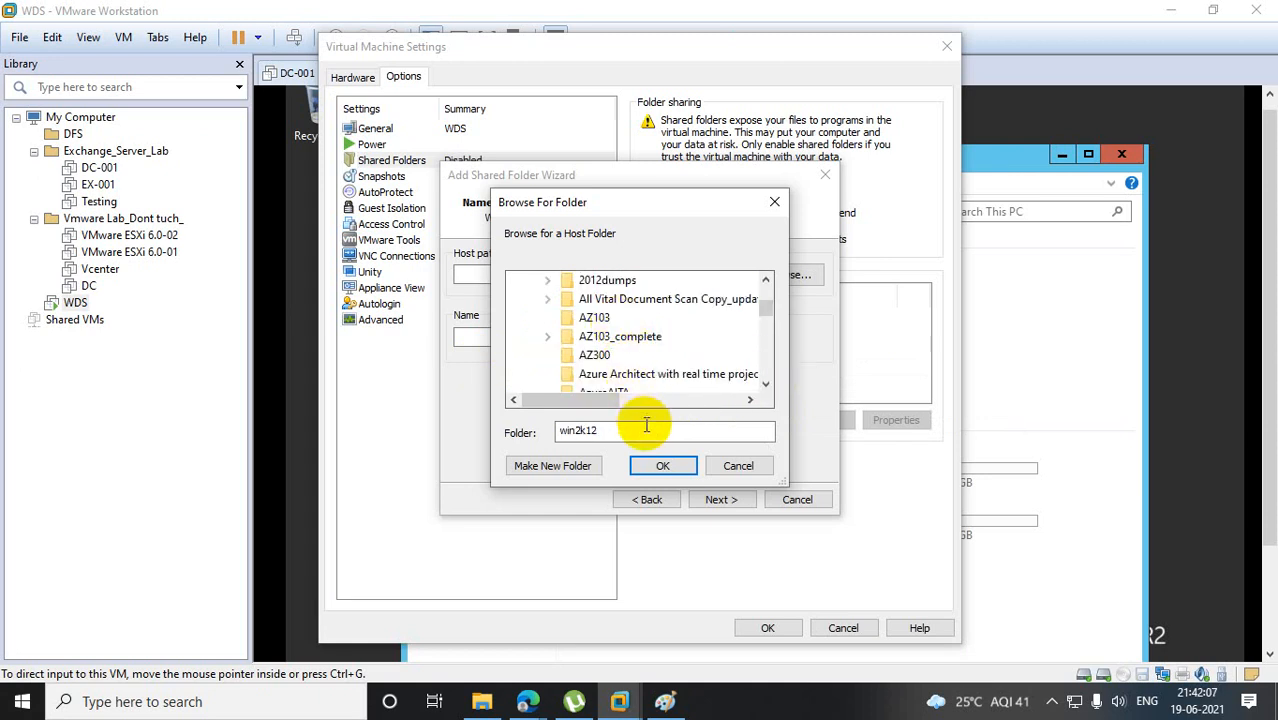
click(681, 464)
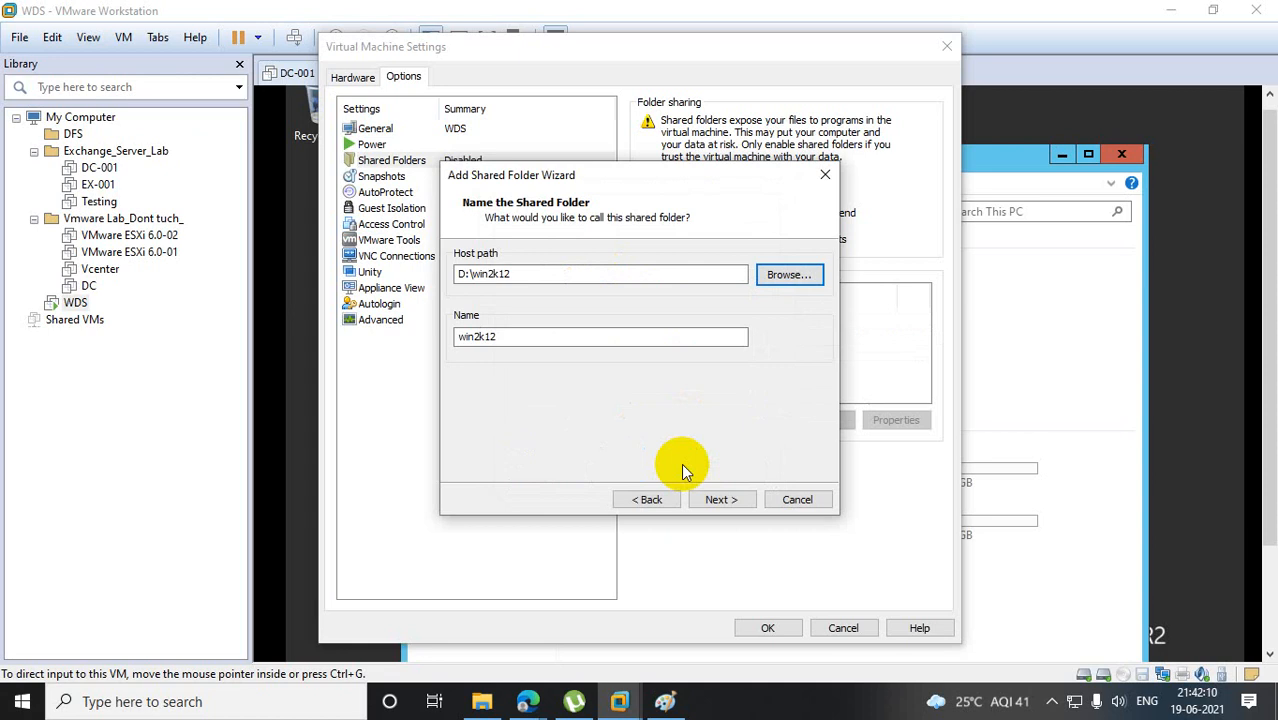
Finish adding the win2k12 shared folder, map it as a network drive in Windows guests and save the settings.
click(723, 500)
click(723, 500)
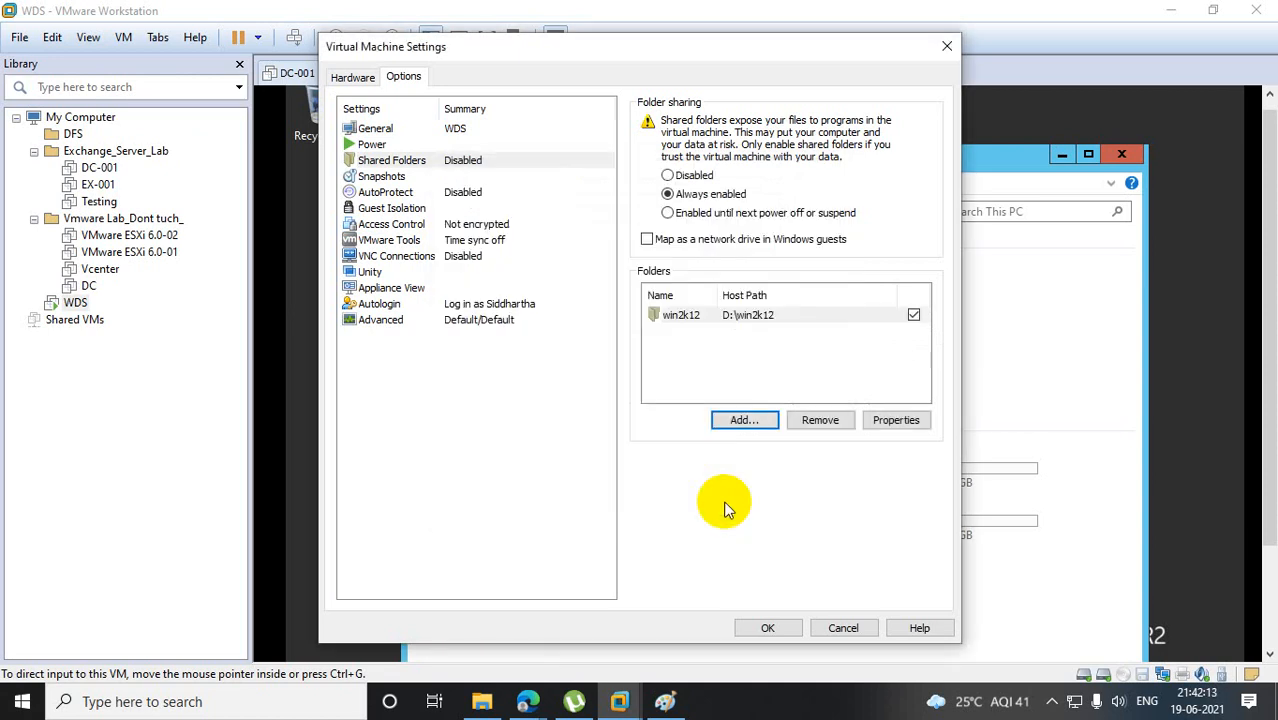
click(646, 239)
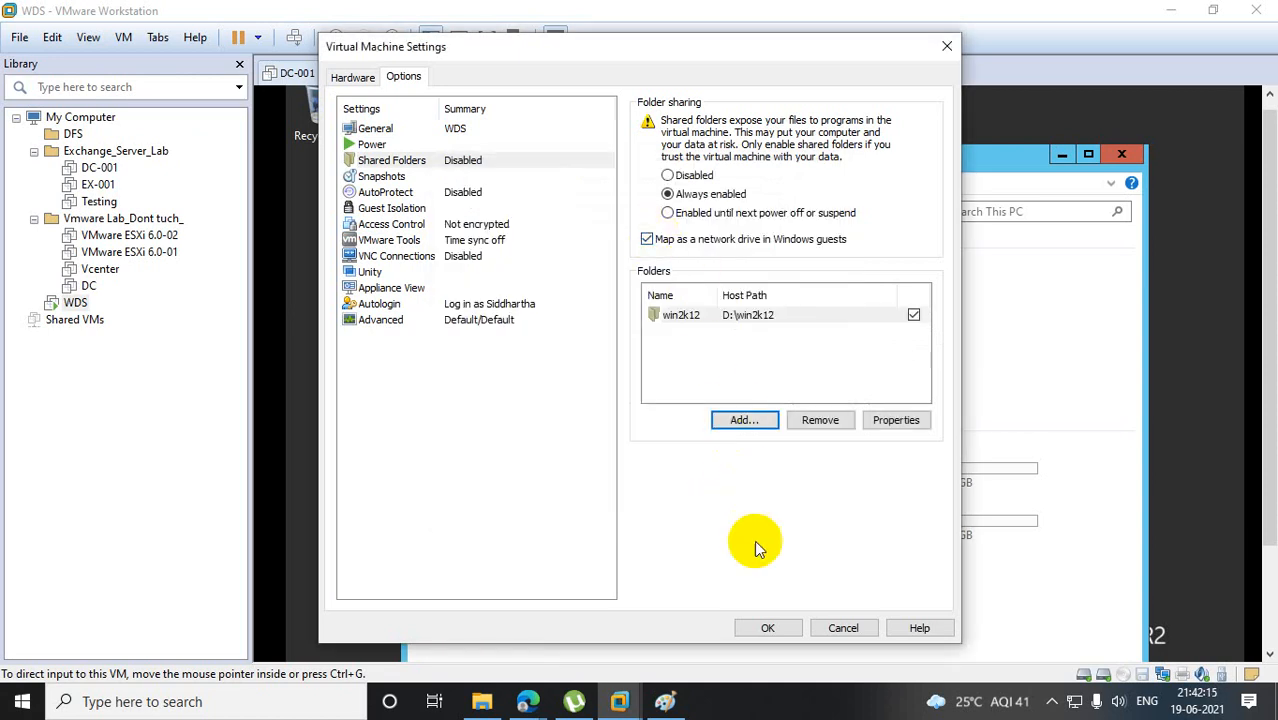
click(767, 628)
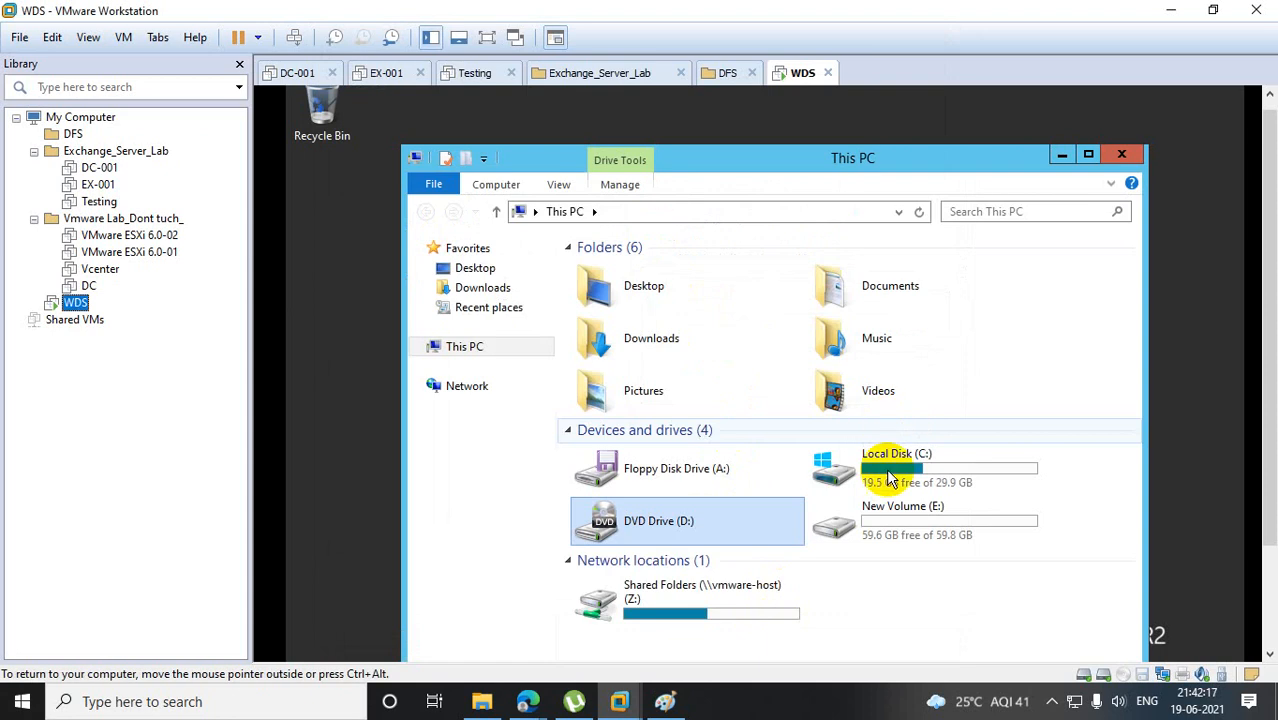
Open win2k12 on the Shared Folders (Z:) drive and try to mount the Windows Server 2012 R2 disc image directly from there.
double_click(699, 615)
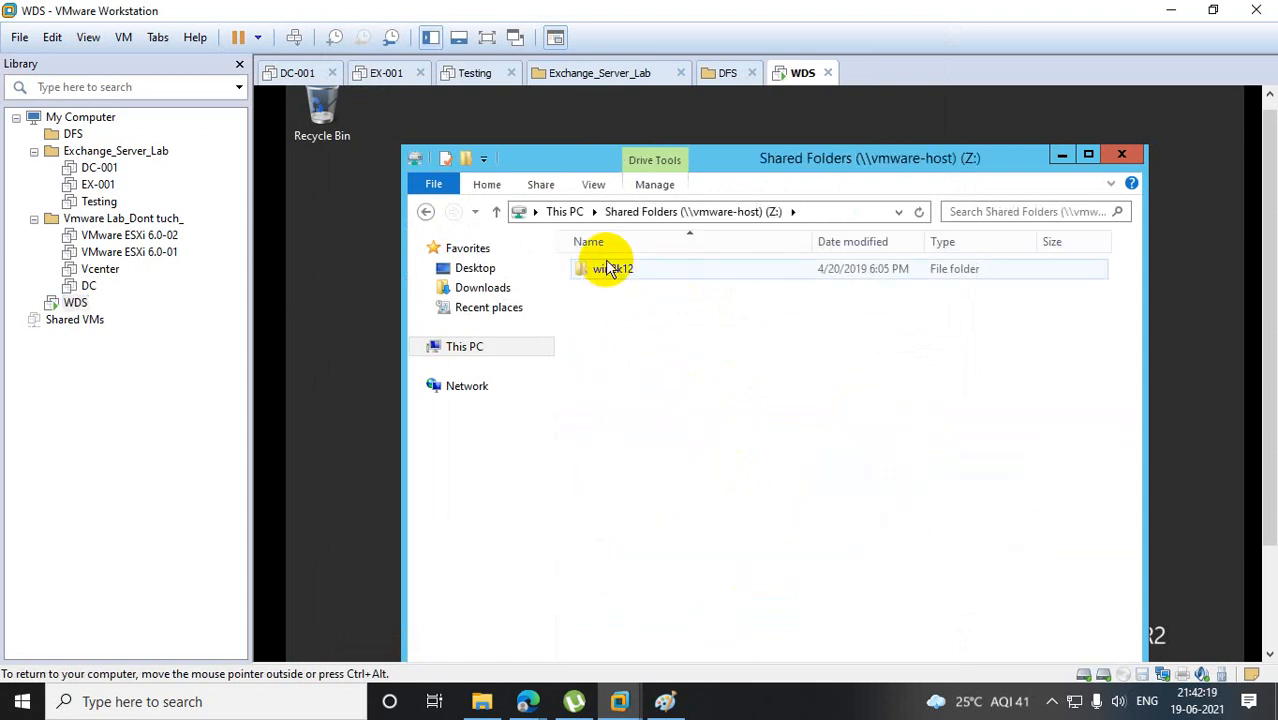
double_click(609, 268)
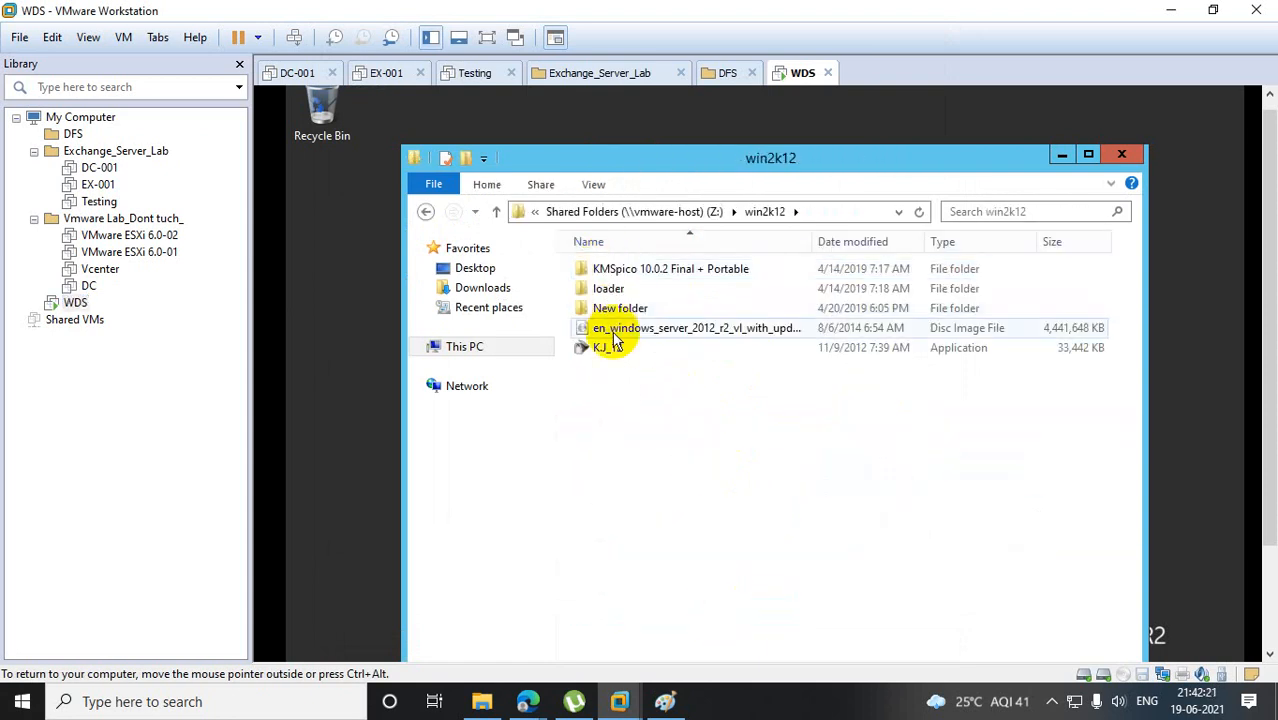
right_click(615, 335)
click(680, 351)
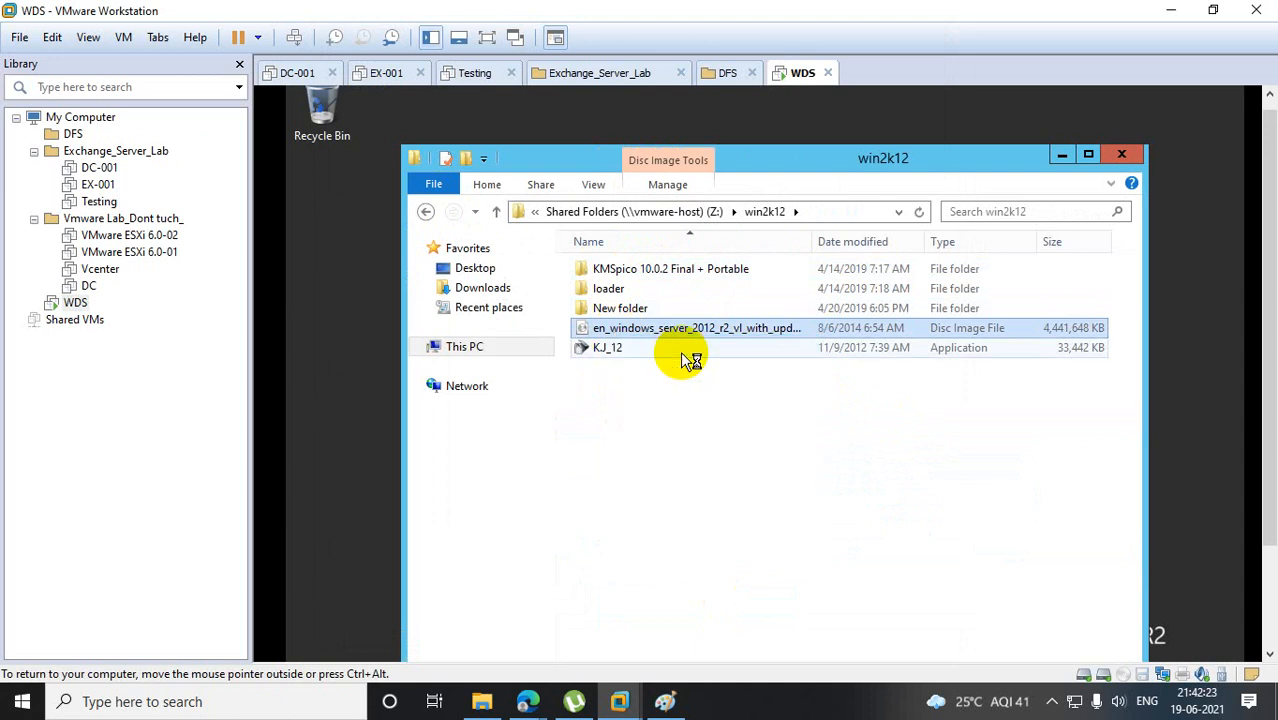
click(882, 421)
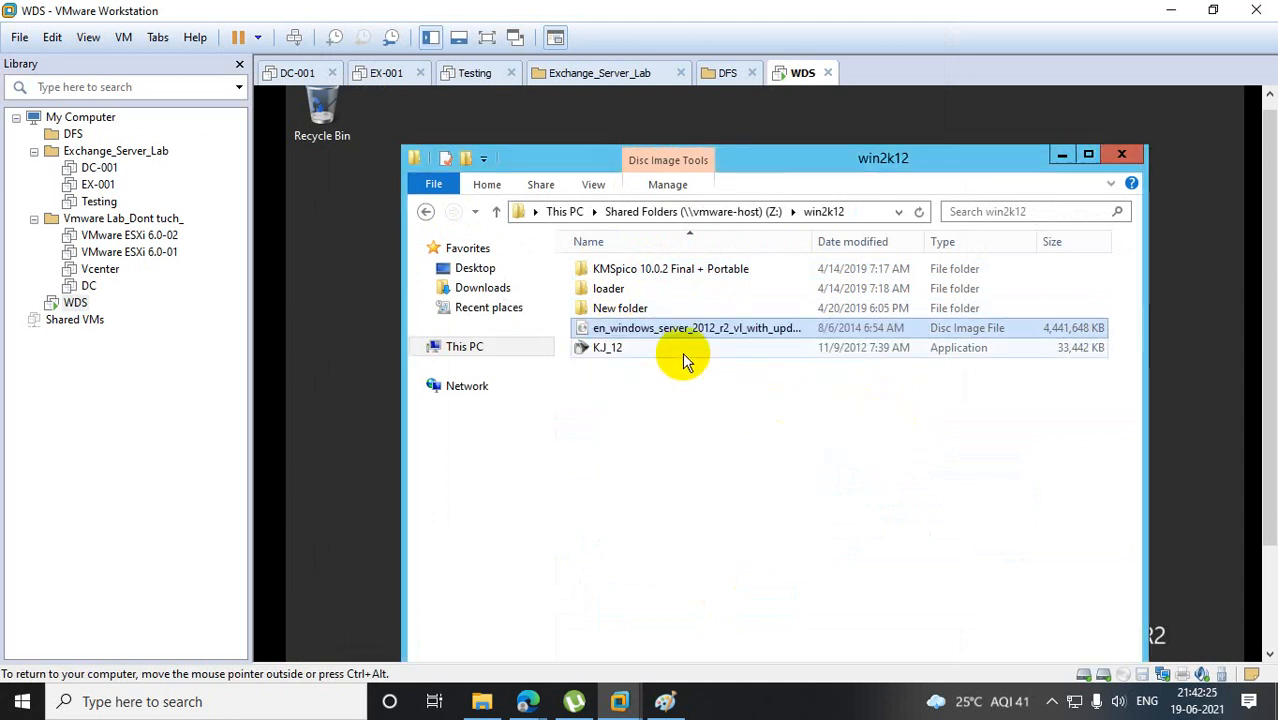
Copy the Windows Server 2012 R2 disc image from win2k12 to the virtual machine's desktop and close the folder window.
right_click(671, 327)
click(657, 328)
right_click(655, 327)
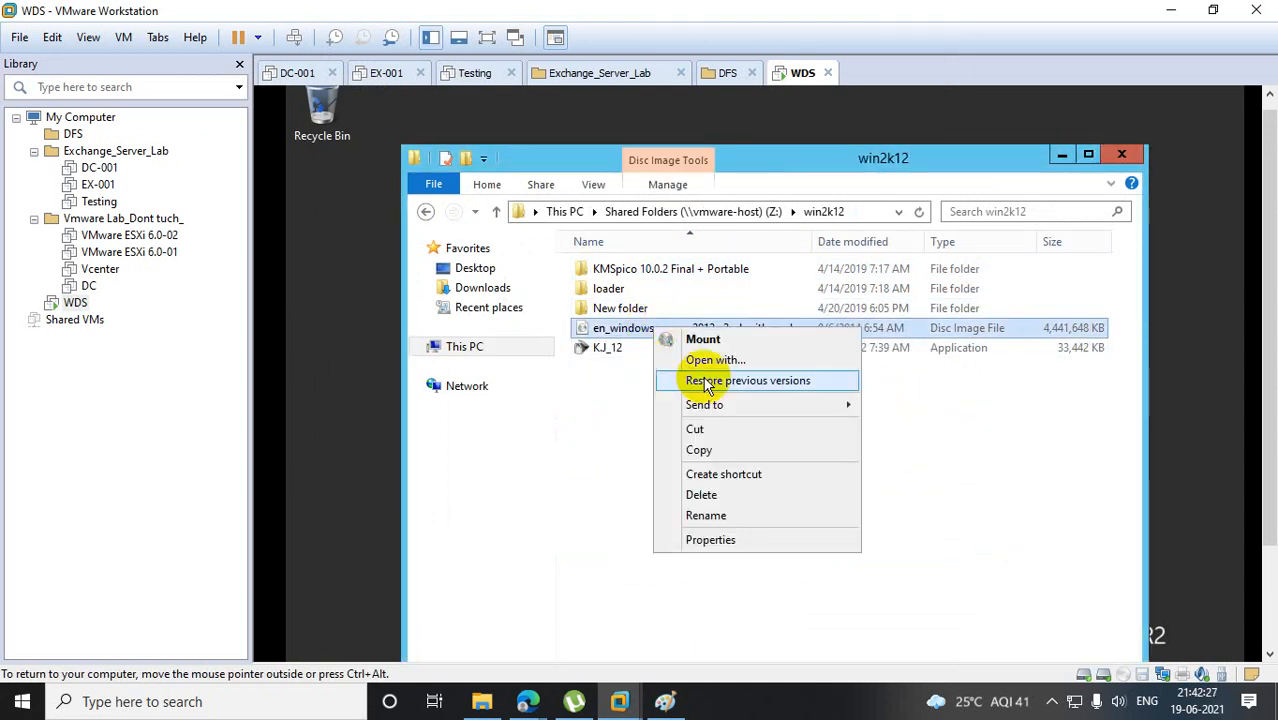
click(699, 450)
right_click(355, 296)
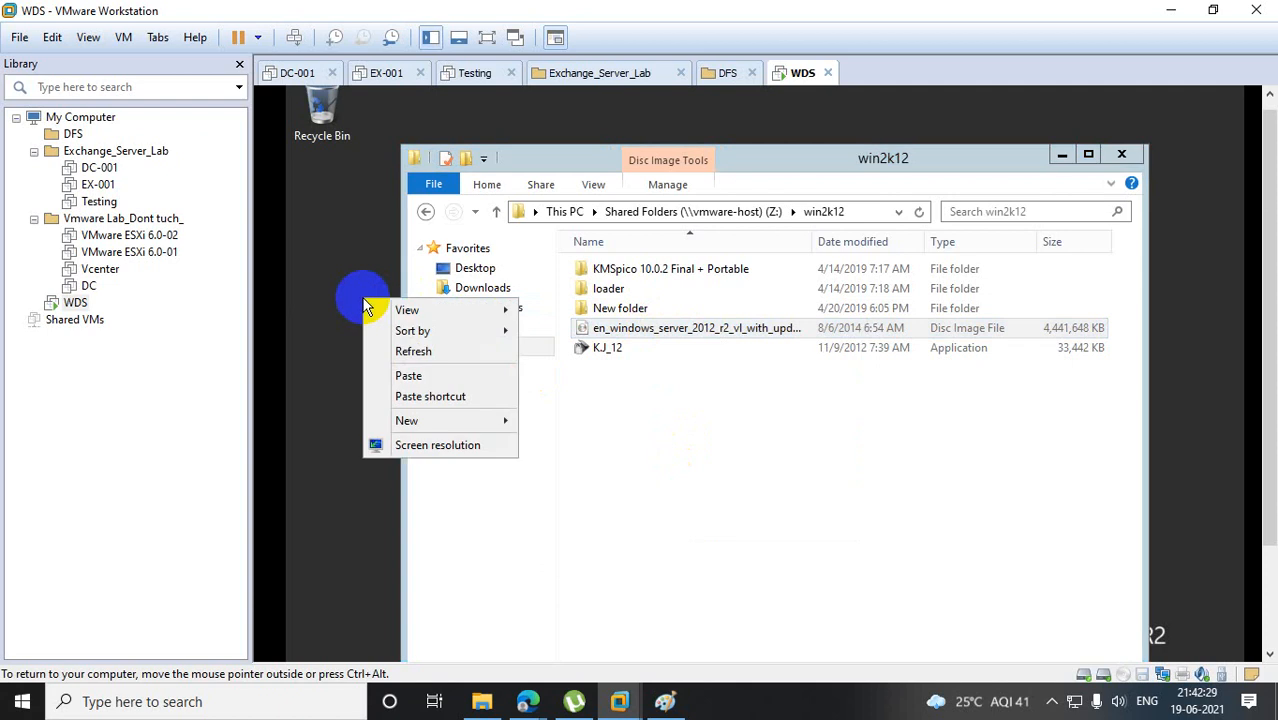
click(398, 371)
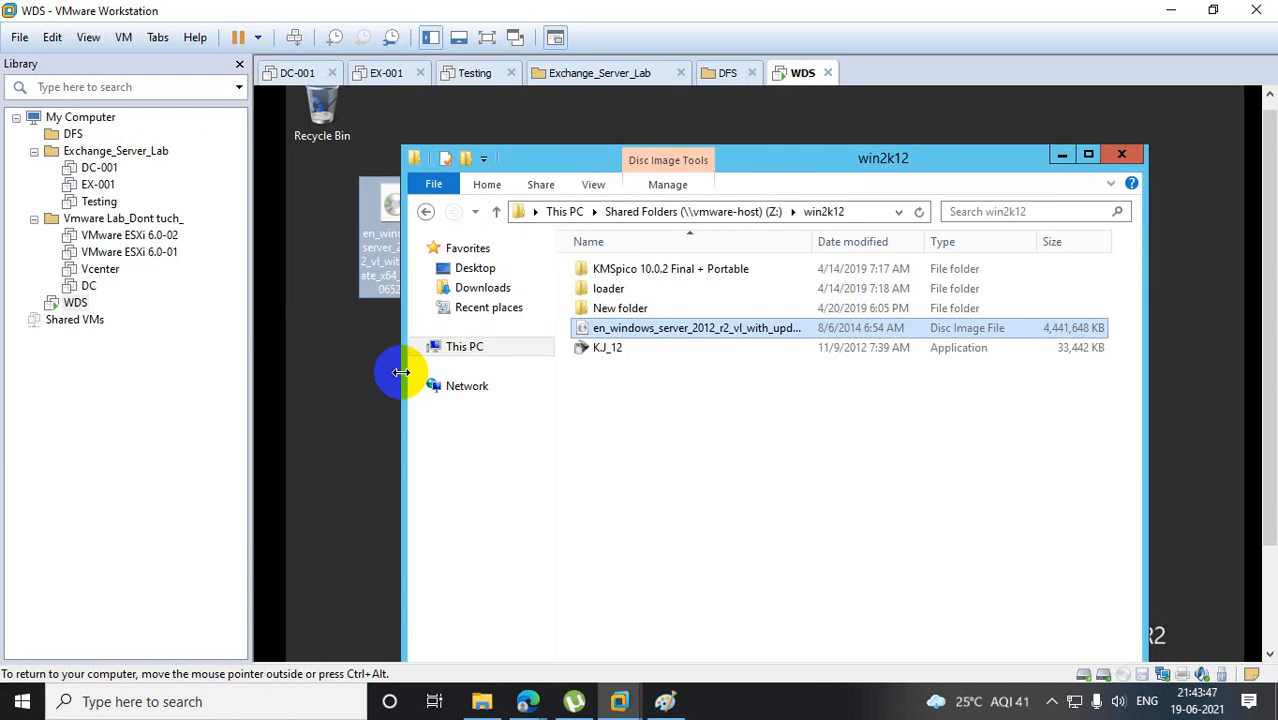
click(748, 466)
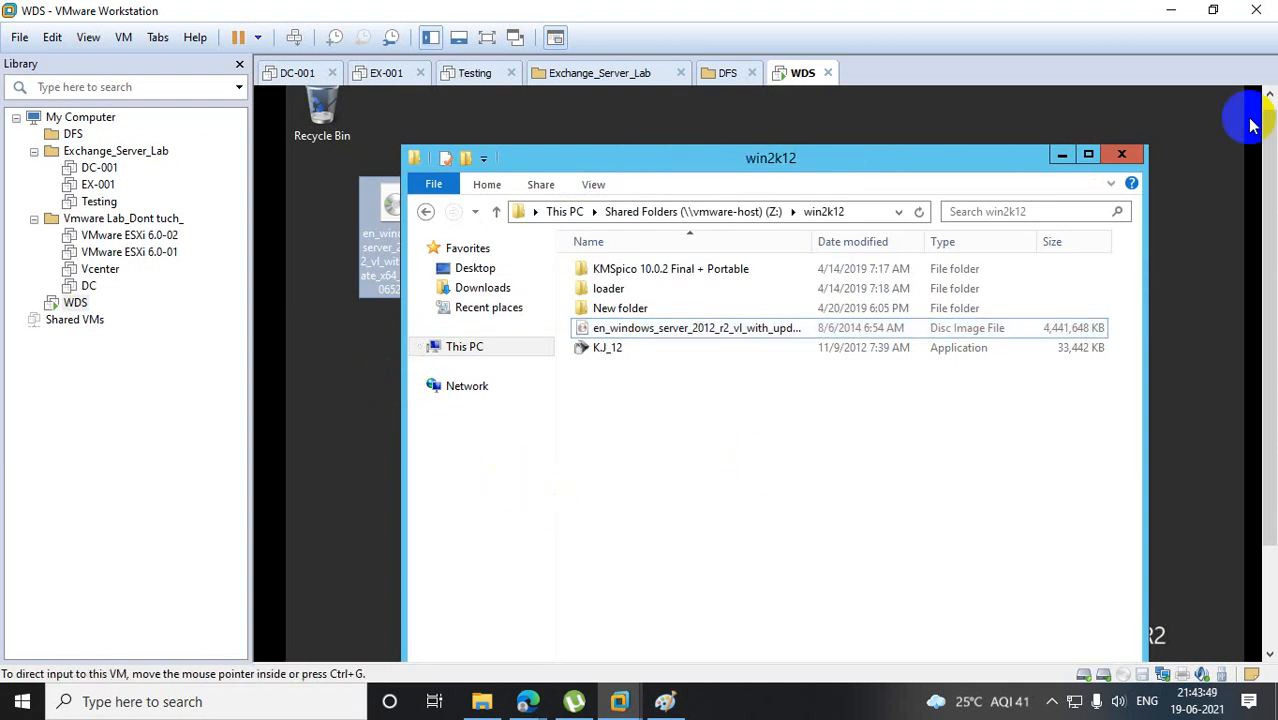
click(1122, 155)
Mount the disc image copied to the desktop and close the DVD drive window.
right_click(393, 212)
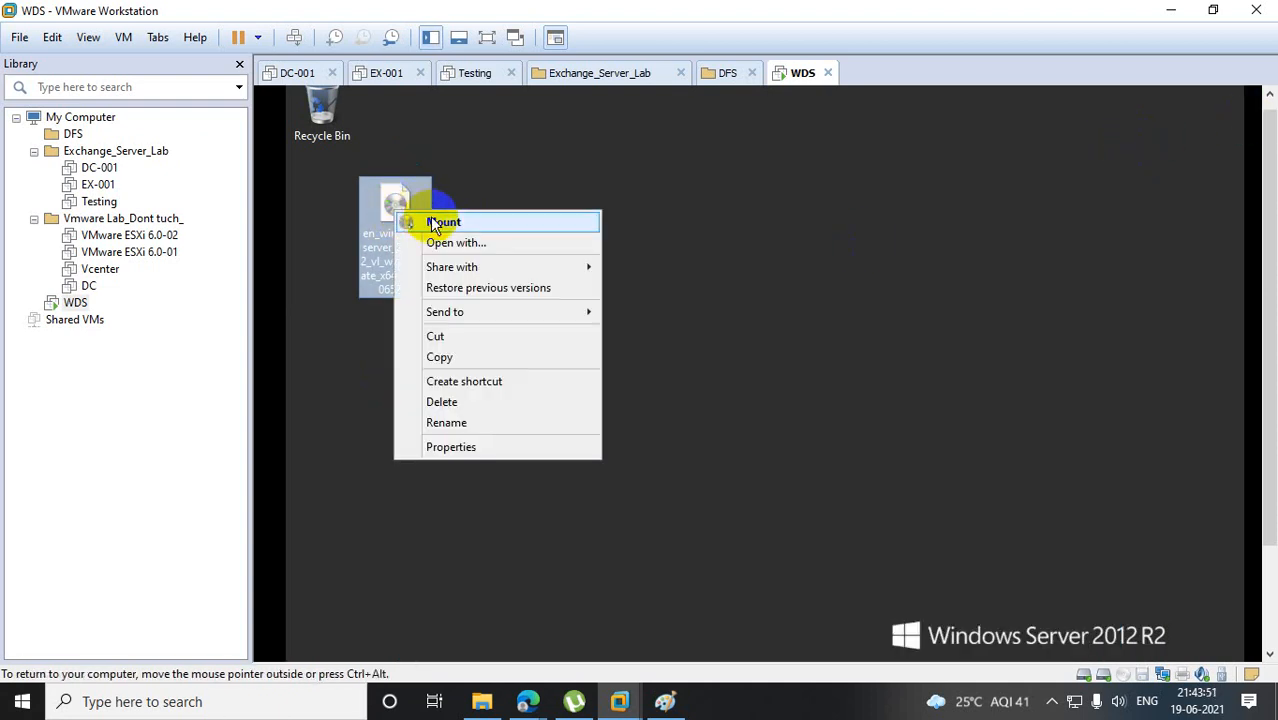
click(440, 222)
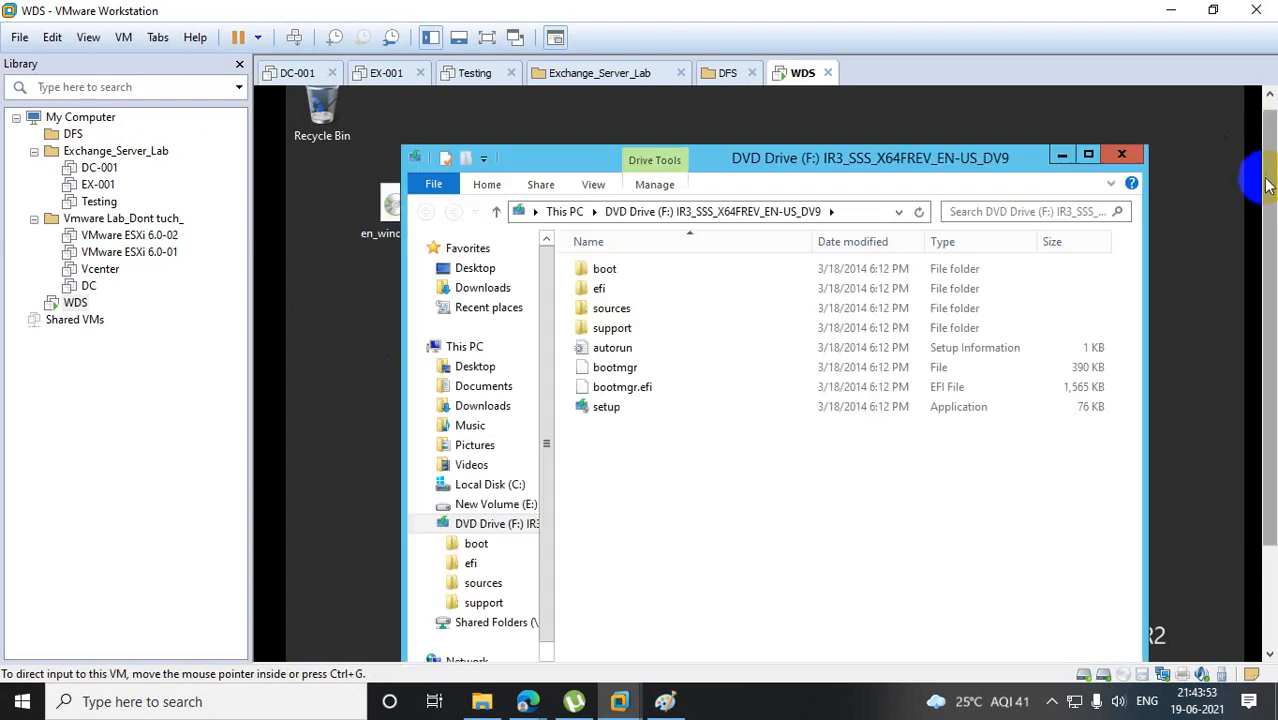
click(1122, 155)
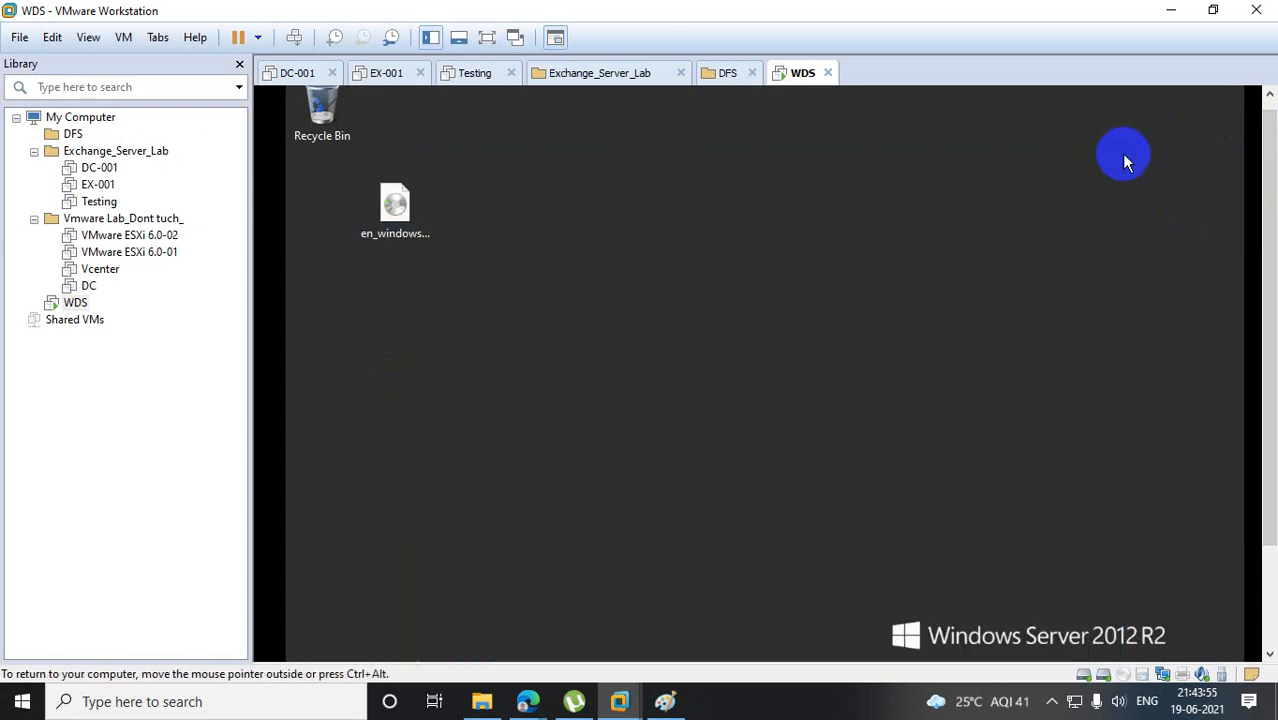
In Windows Deployment Services, start adding an install image under WDS.BT.com and create an image group named 2012 for it.
scroll(1260, 194, down, 3)
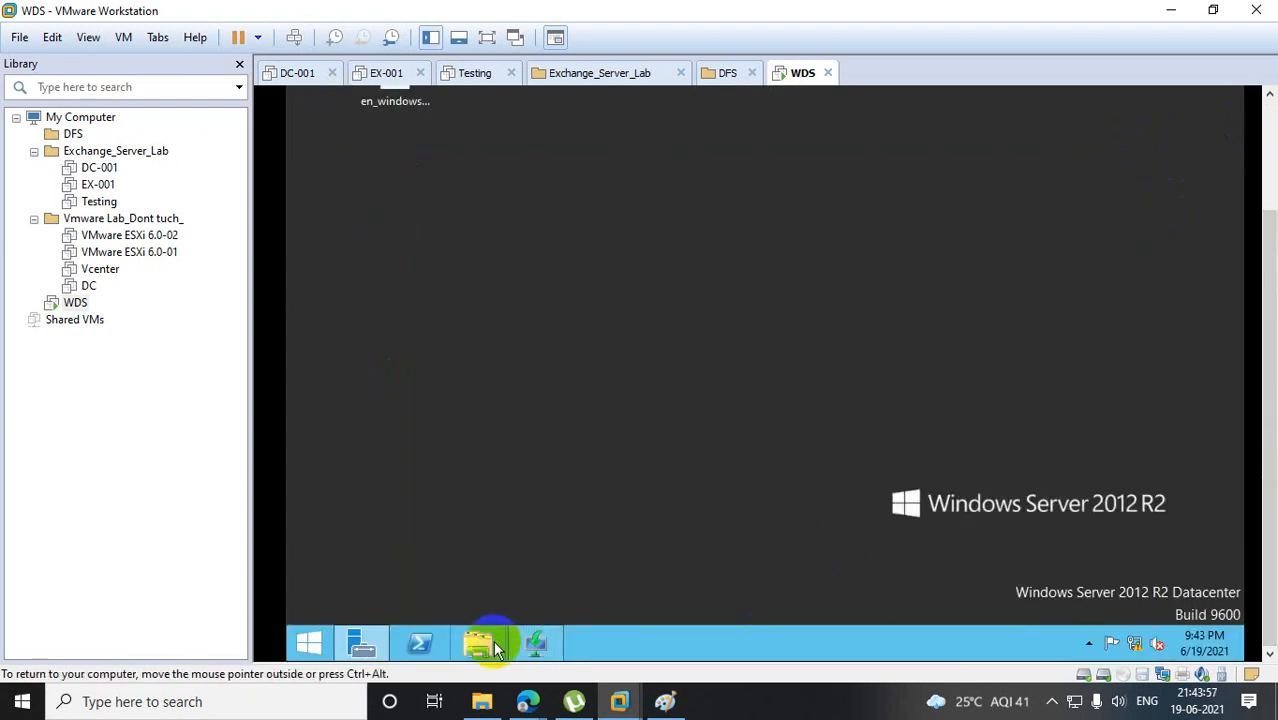
click(547, 651)
right_click(502, 130)
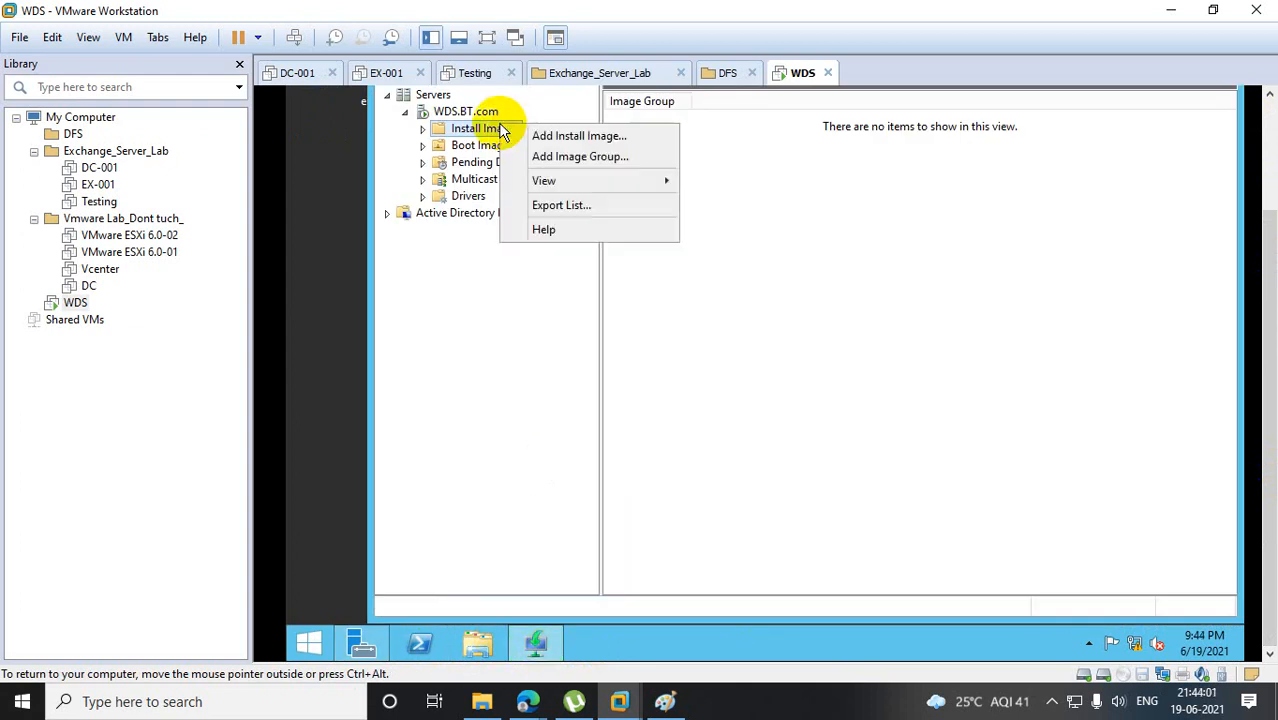
click(547, 136)
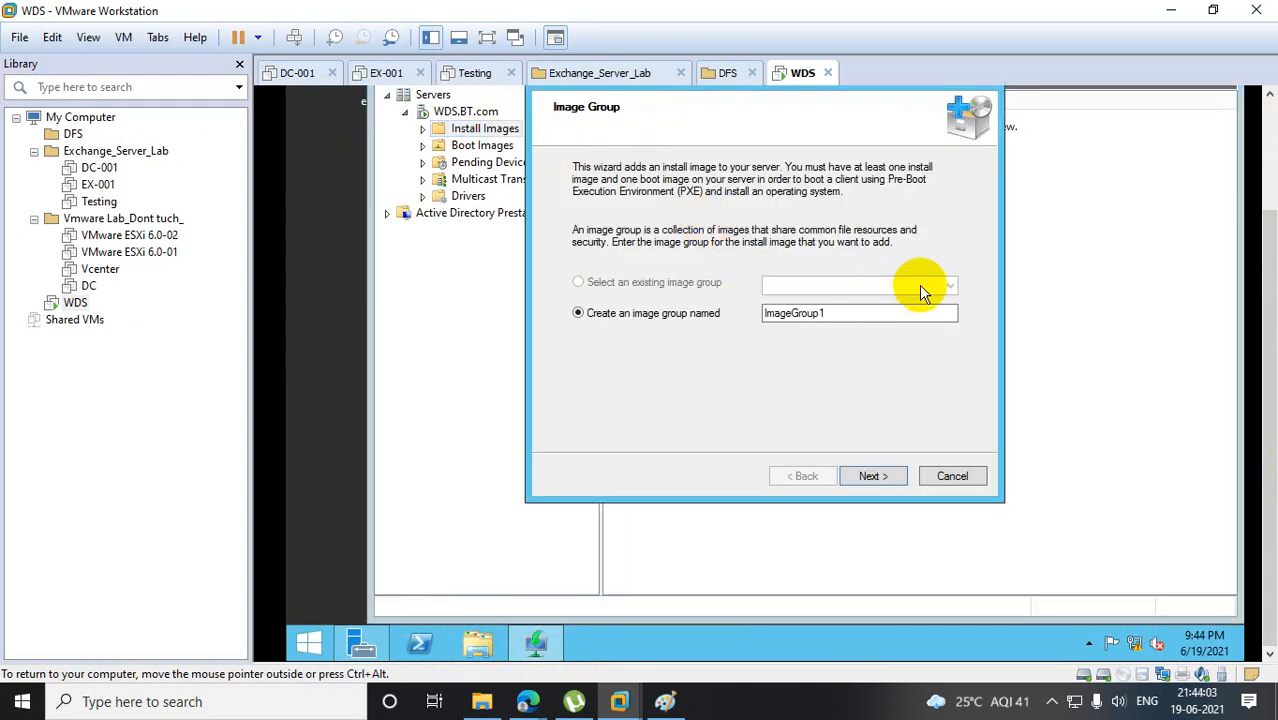
drag(845, 313, 669, 295)
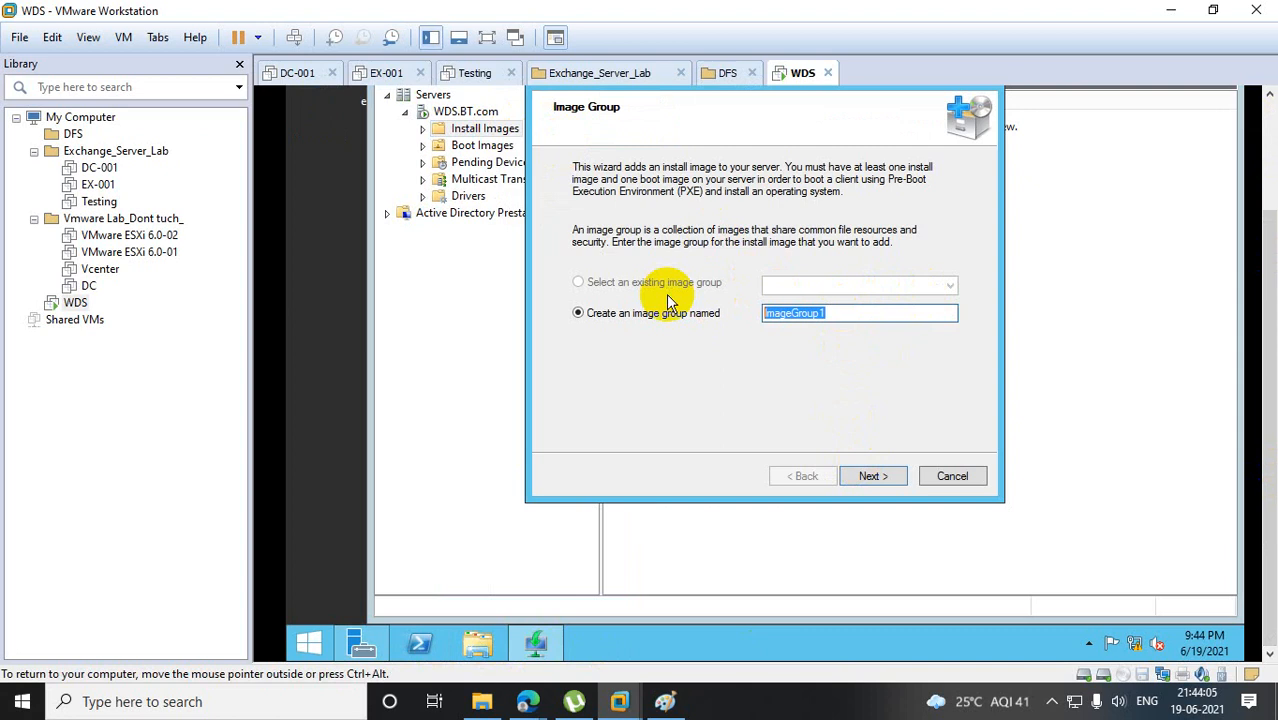
text(2012)
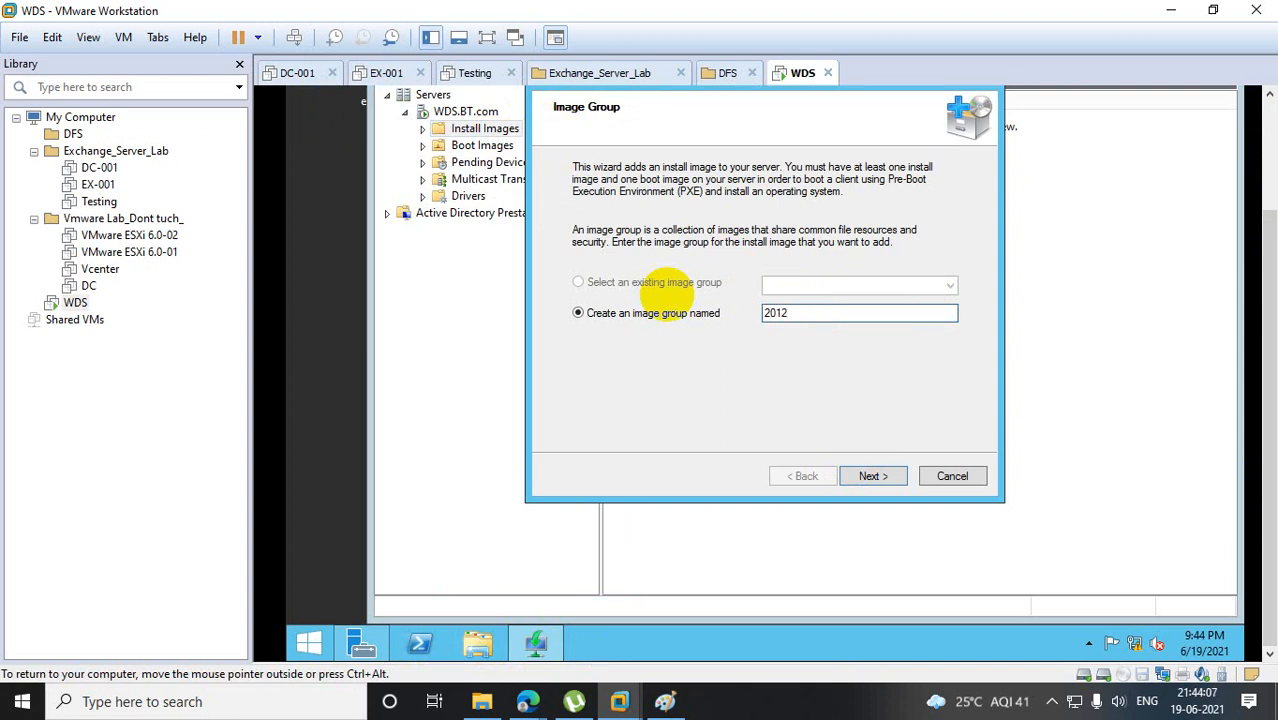
click(873, 476)
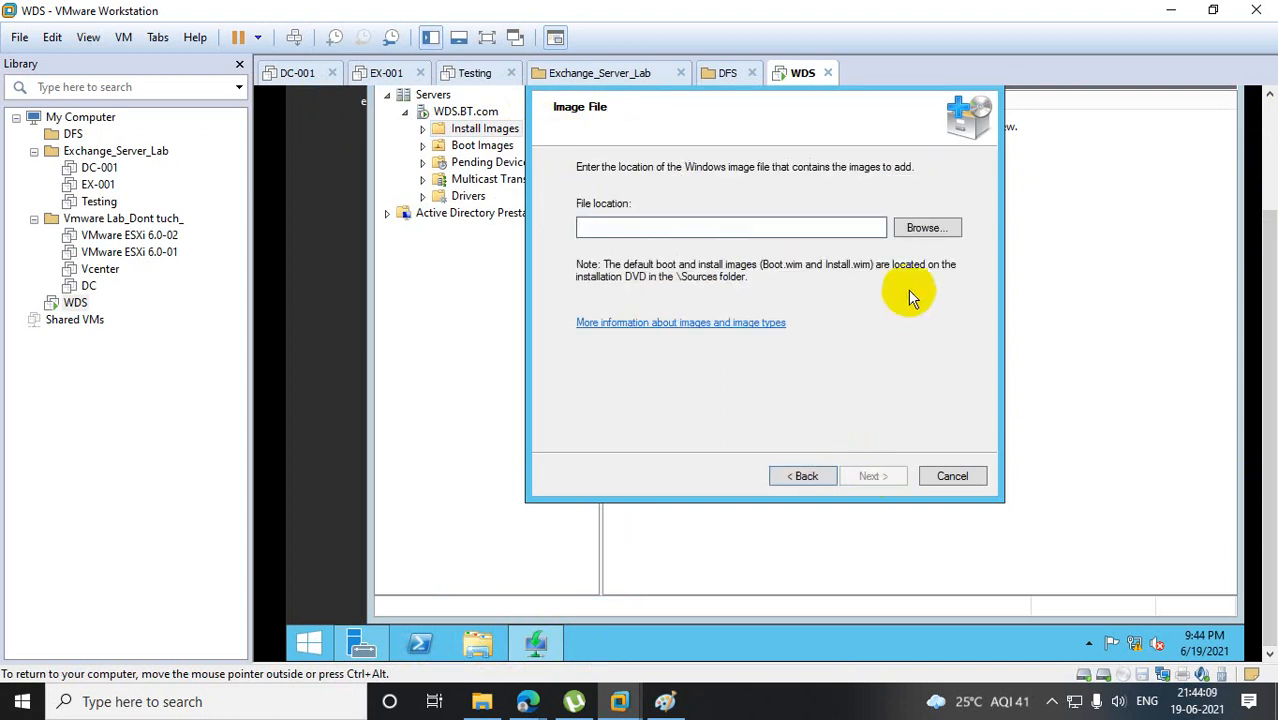
Use install.wim from the sources folder on DVD Drive (F:) as the install image file.
click(918, 226)
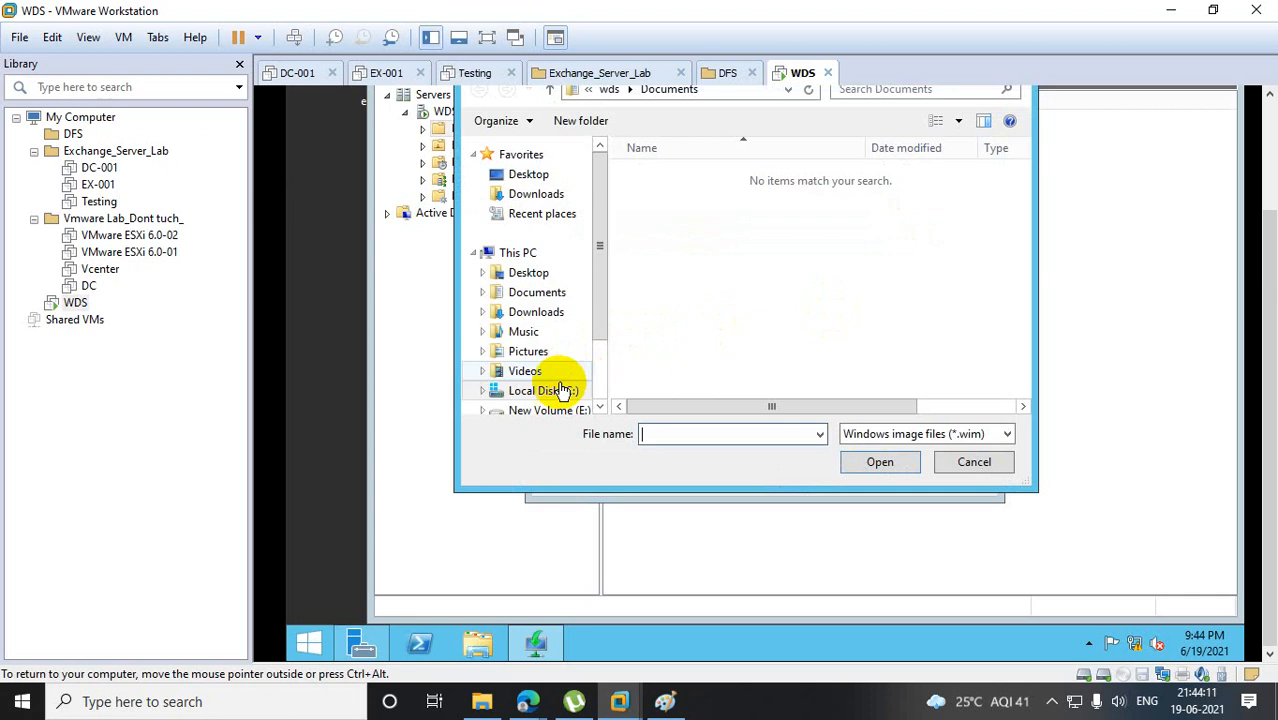
drag(601, 319, 600, 370)
click(545, 343)
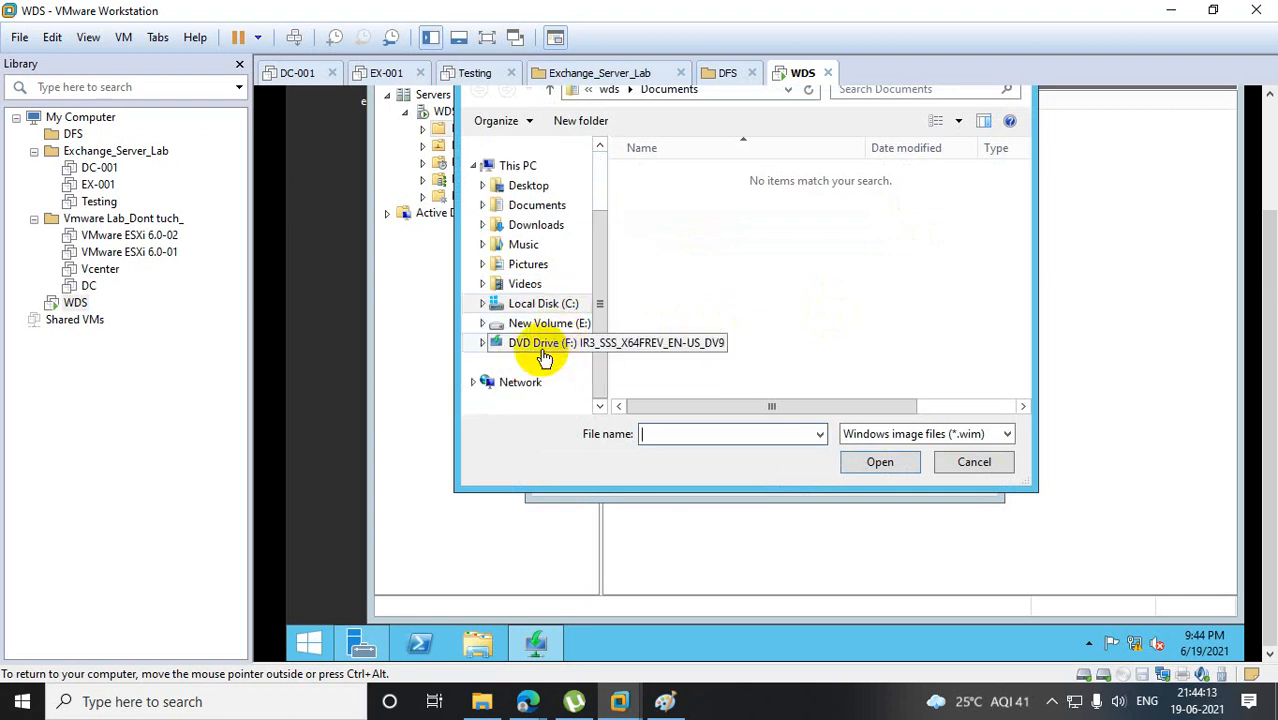
double_click(665, 215)
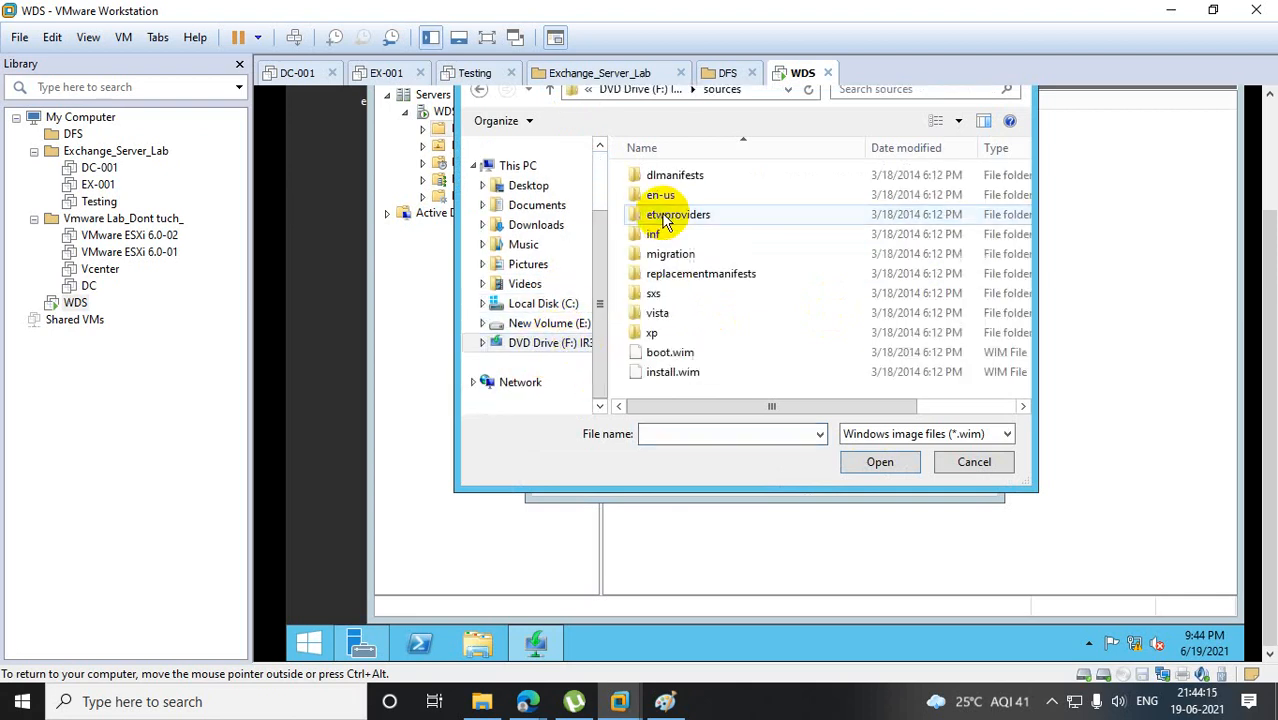
click(676, 374)
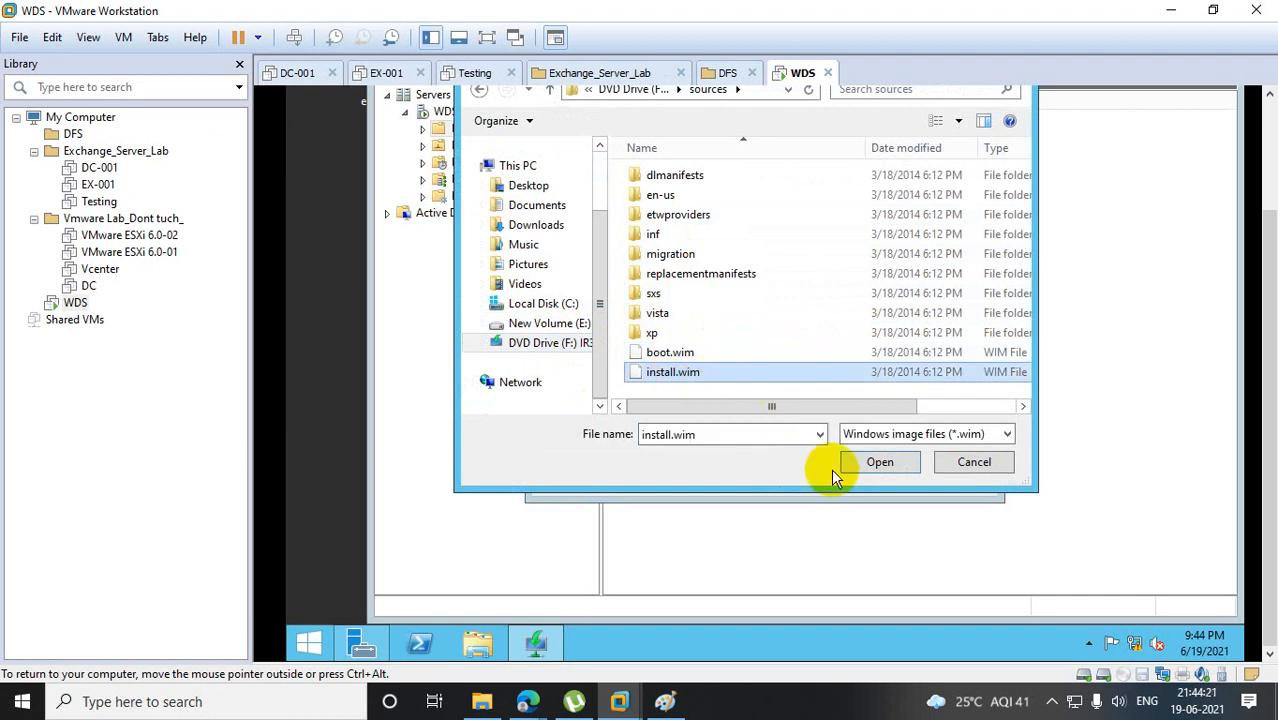
click(880, 466)
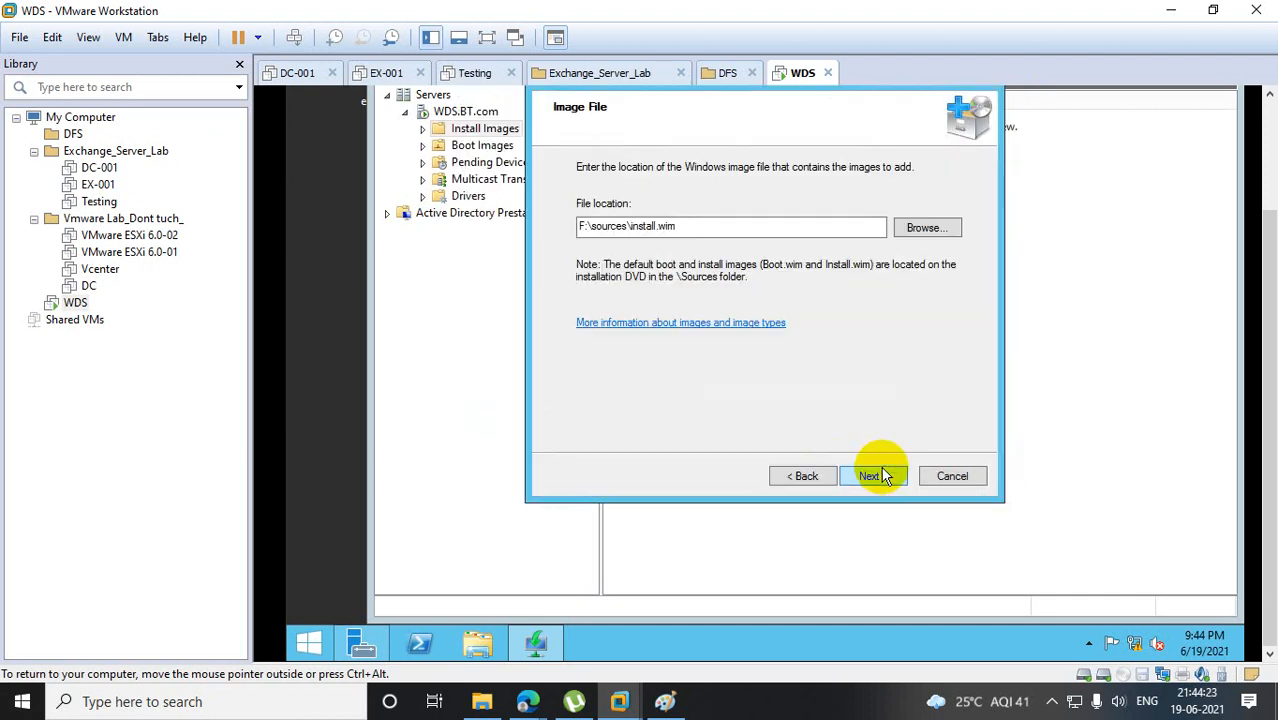
click(875, 478)
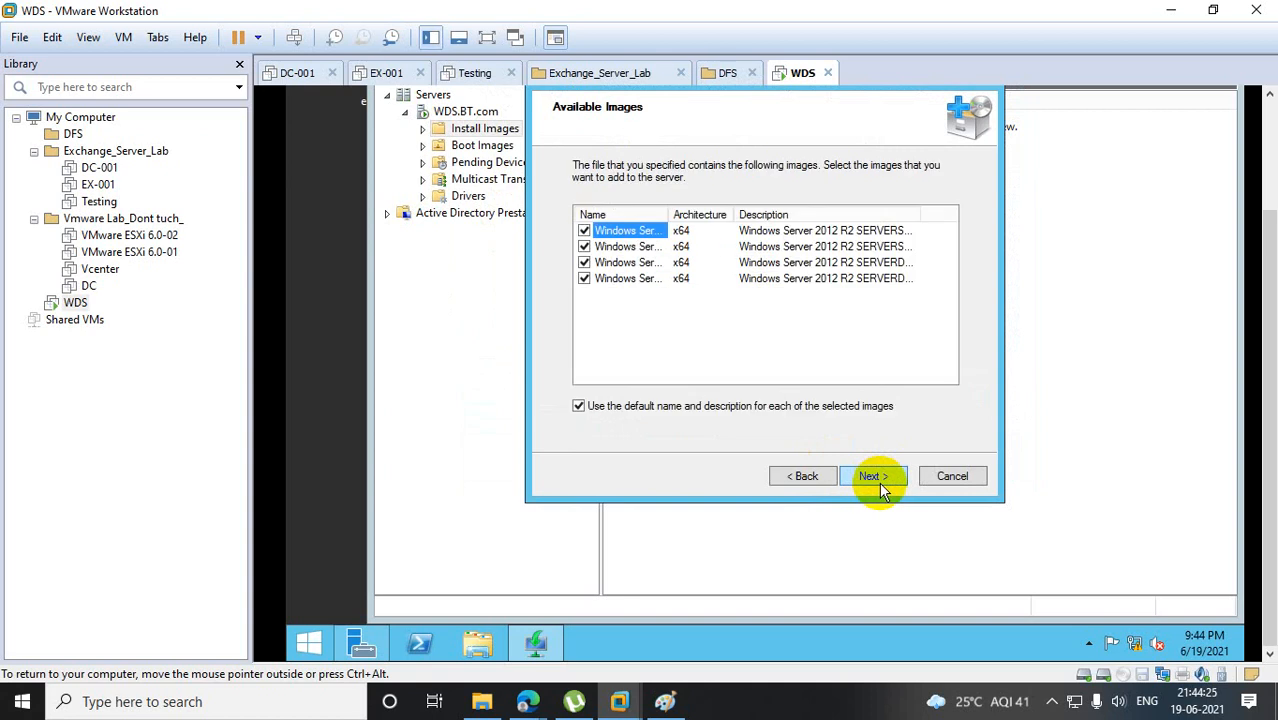
Exclude the two core editions and start adding the Windows Server 2012 R2 SERVERSTANDARD and SERVERDATACENTER images to the server.
drag(668, 214, 705, 213)
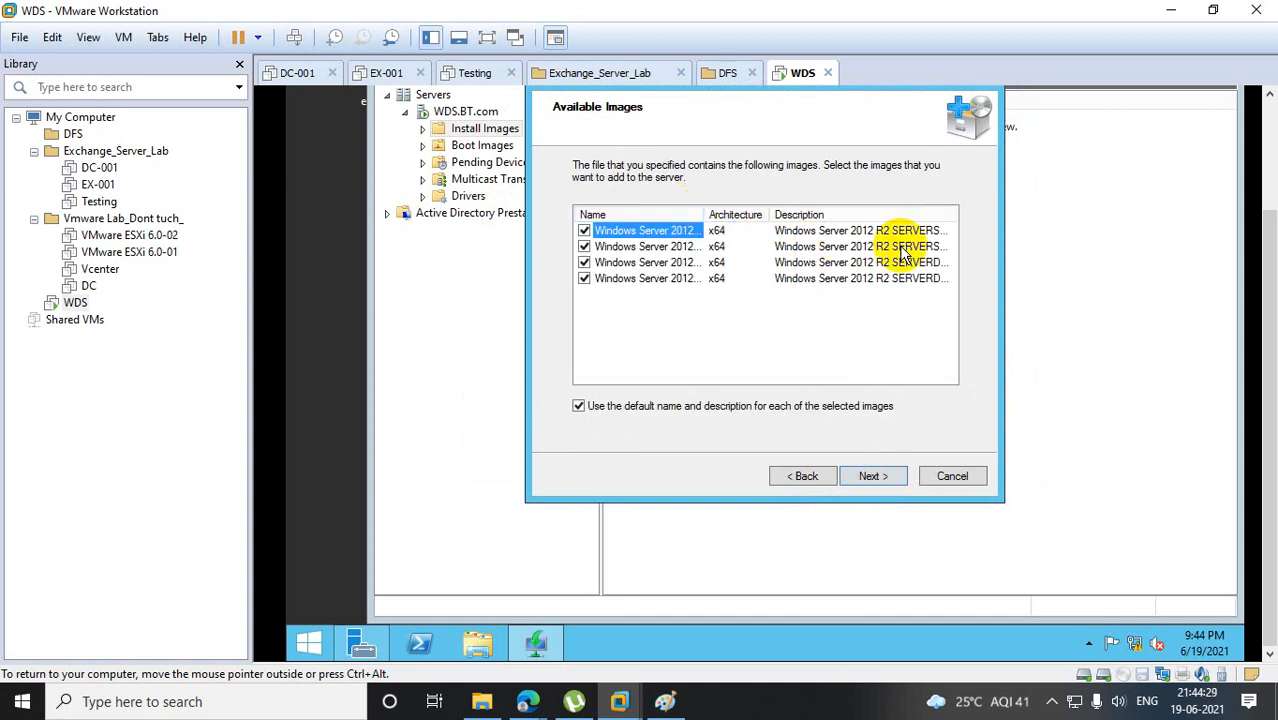
drag(765, 215, 705, 214)
drag(965, 216, 974, 217)
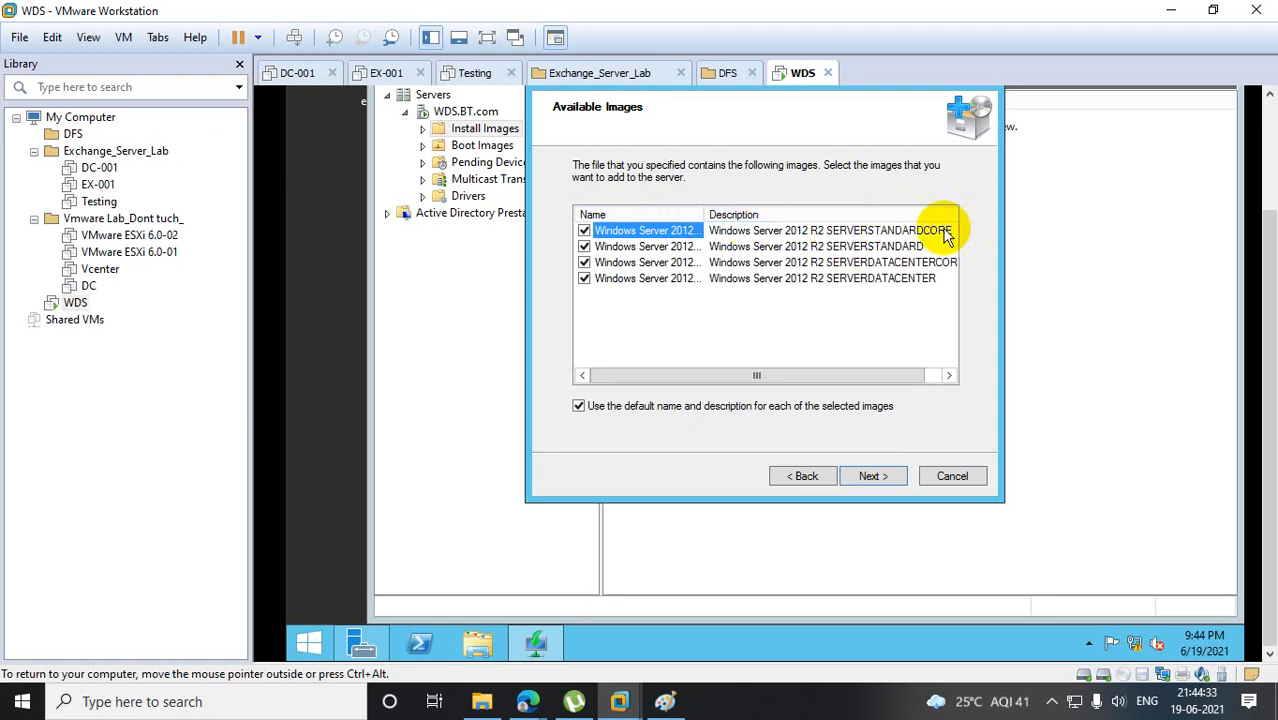
click(584, 231)
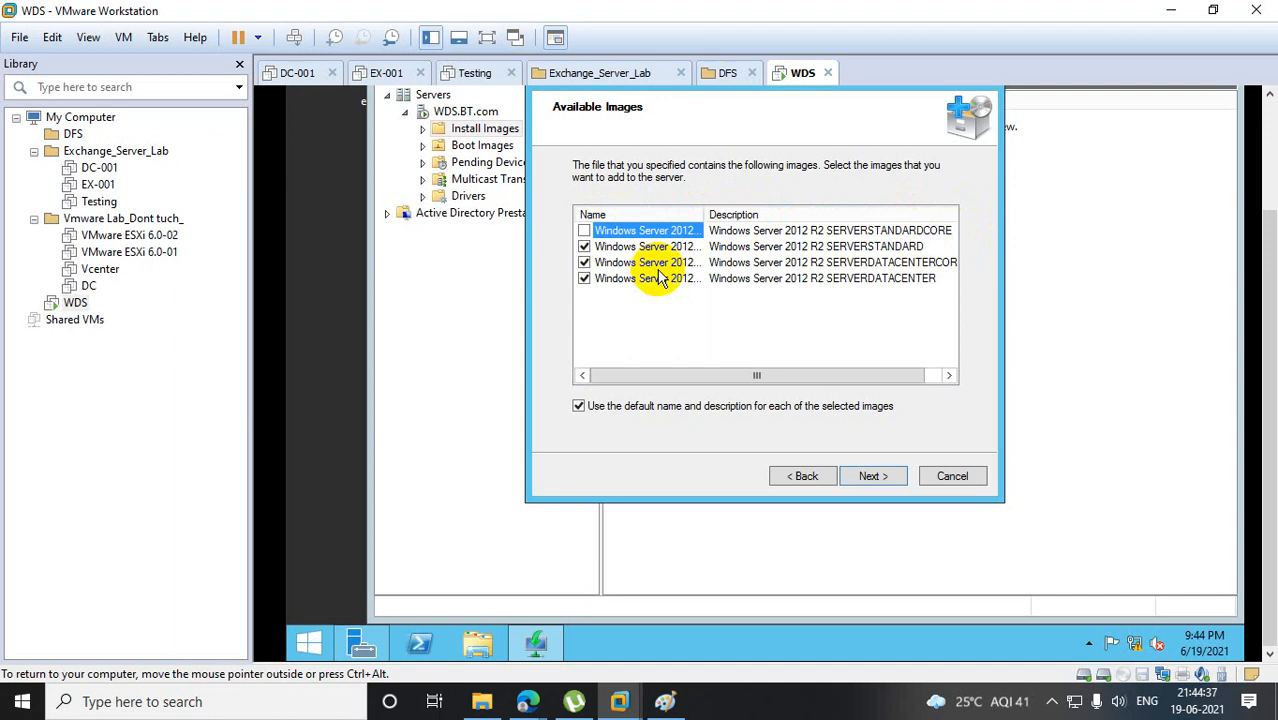
click(584, 262)
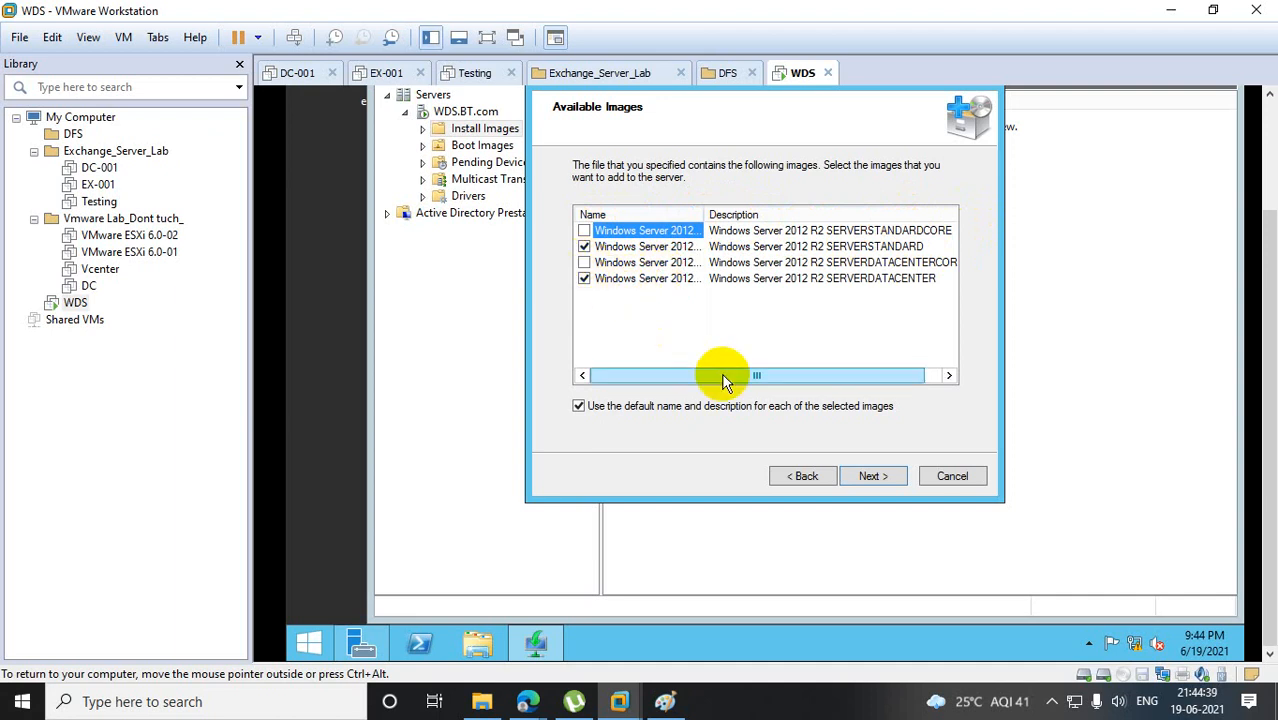
drag(725, 380, 676, 384)
click(891, 483)
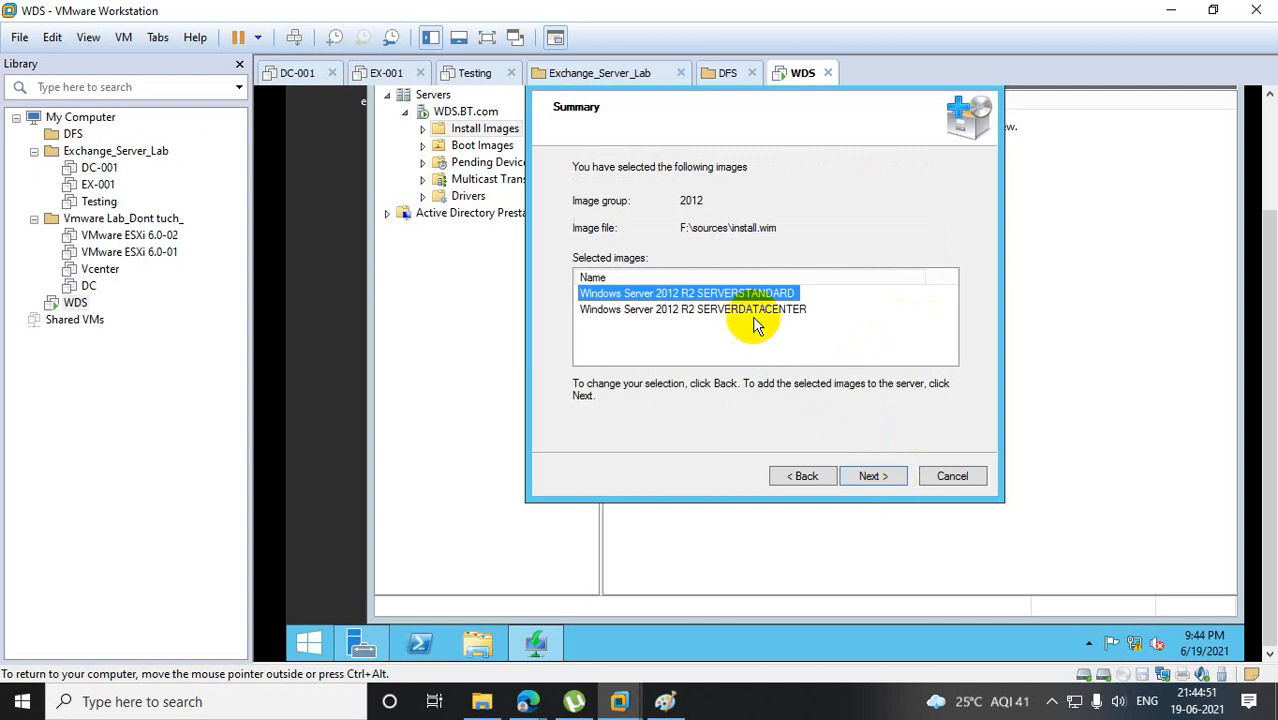
shift+click(740, 310)
click(885, 482)
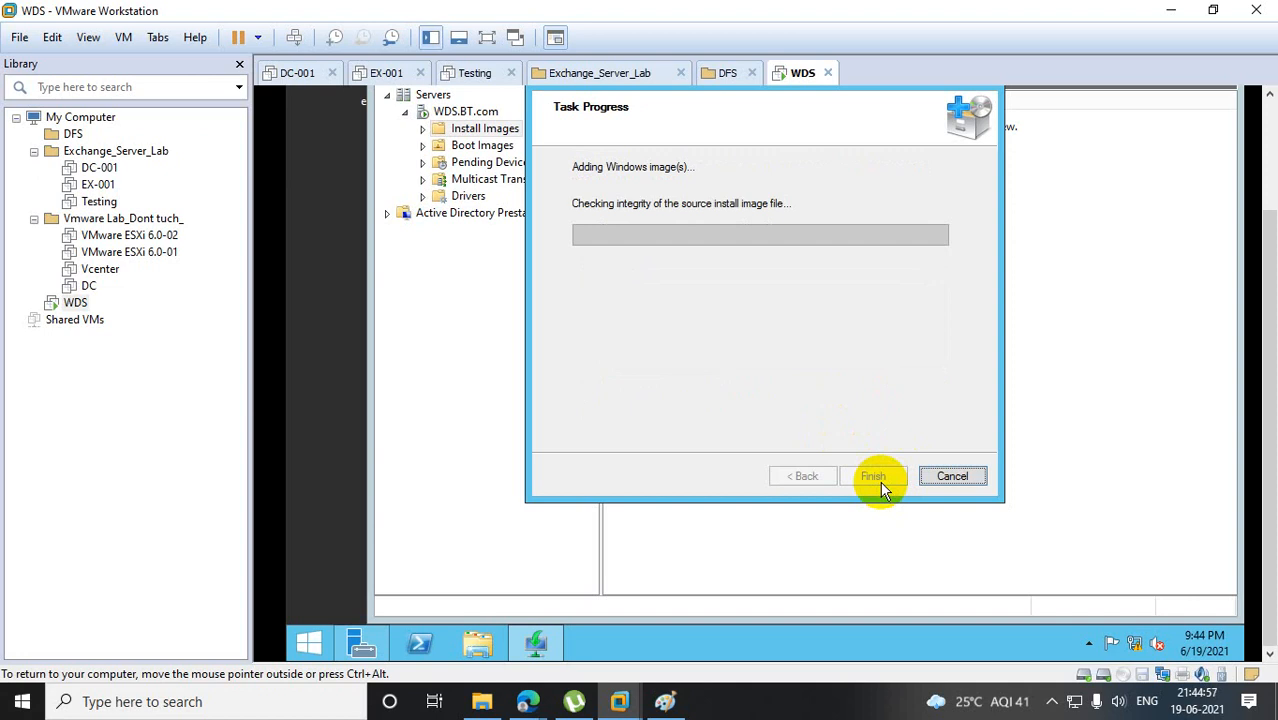
Inspect the 2012 folder under WDS\Images on New Volume (E:), then return to the Add Image Wizard and finish it.
click(476, 640)
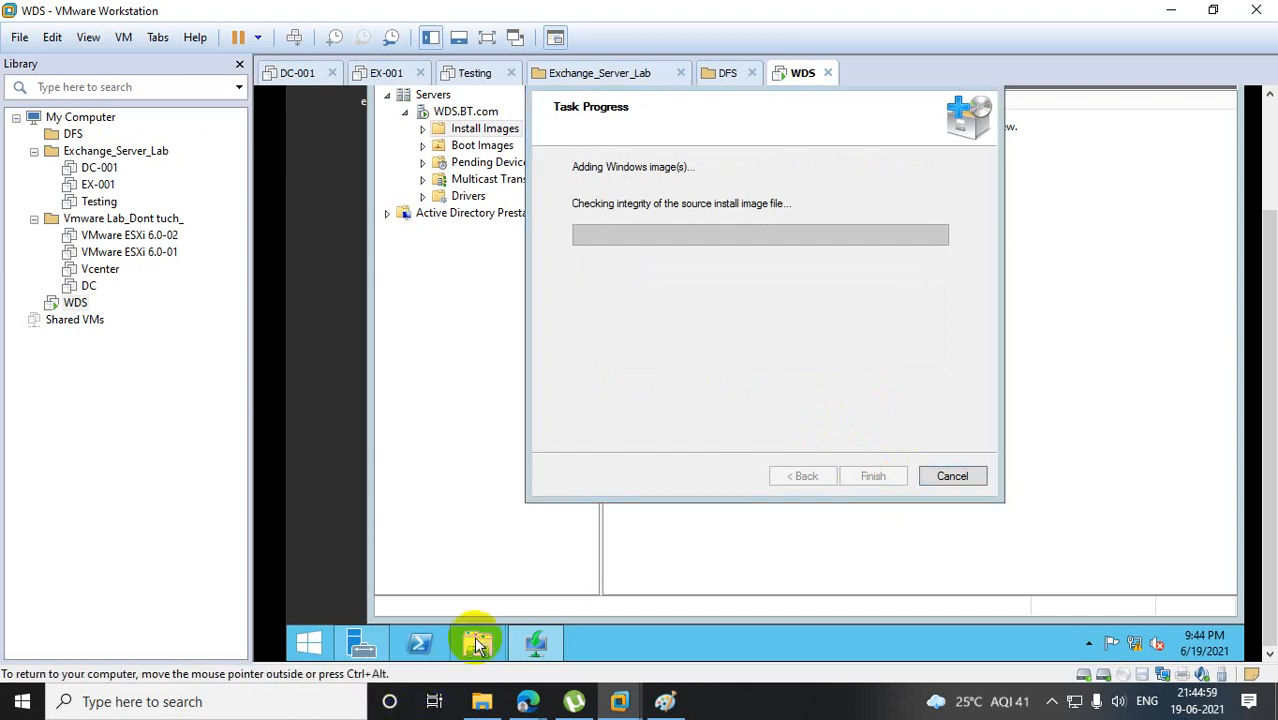
double_click(890, 398)
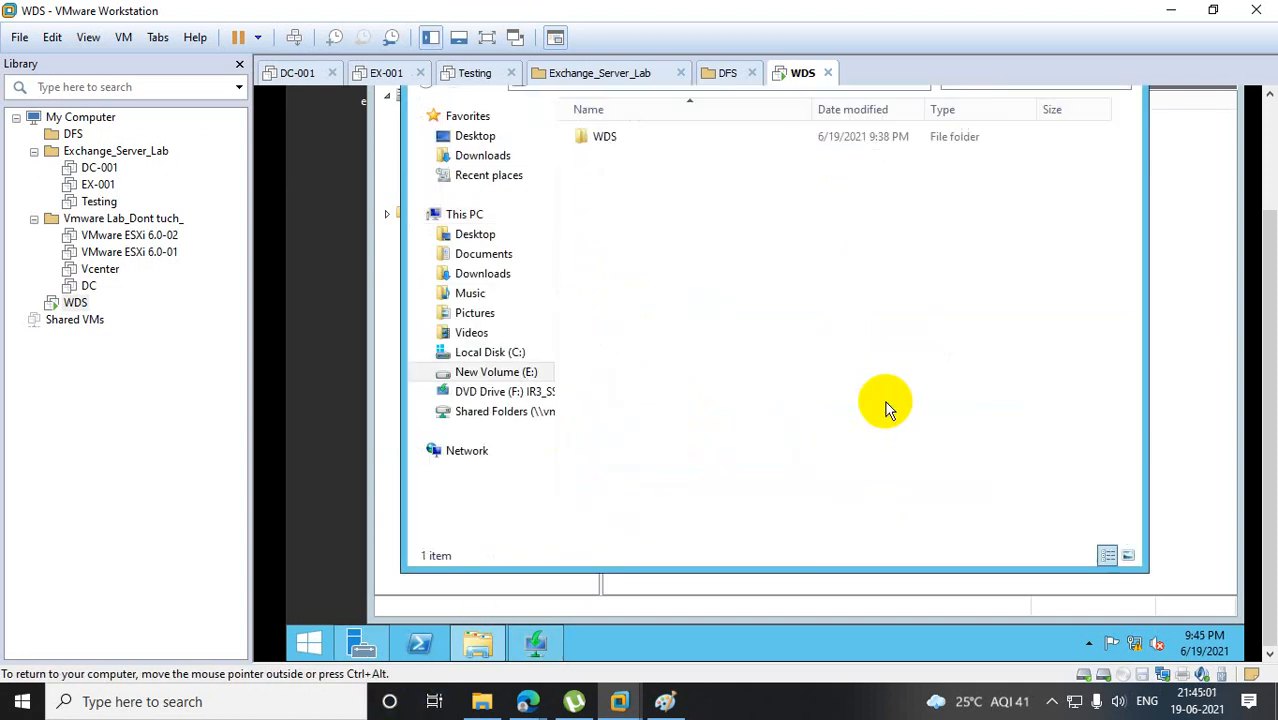
double_click(619, 150)
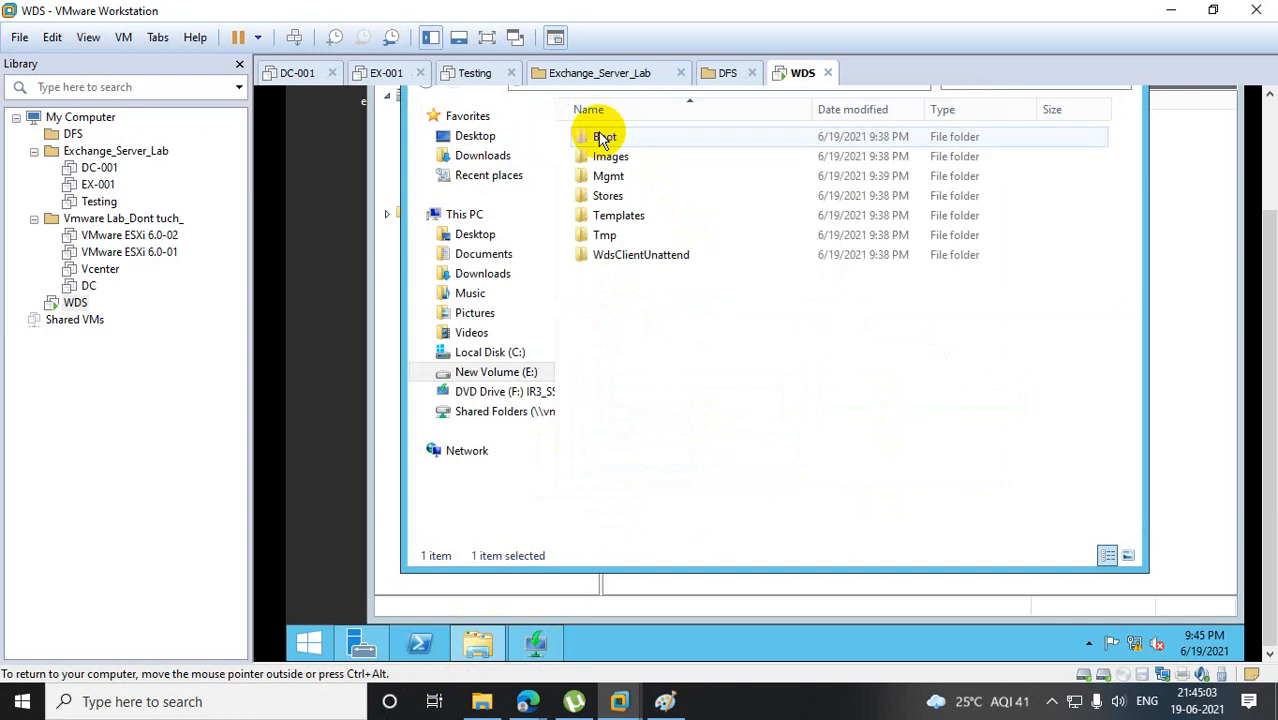
double_click(615, 155)
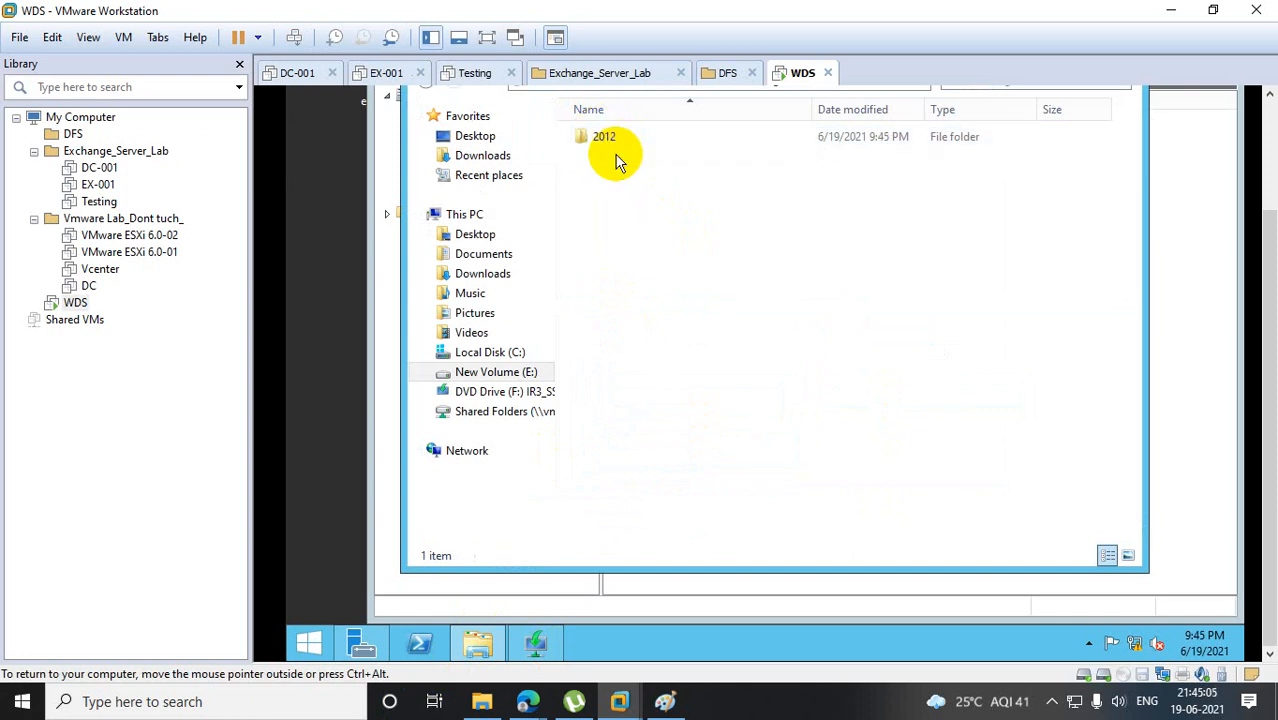
double_click(600, 142)
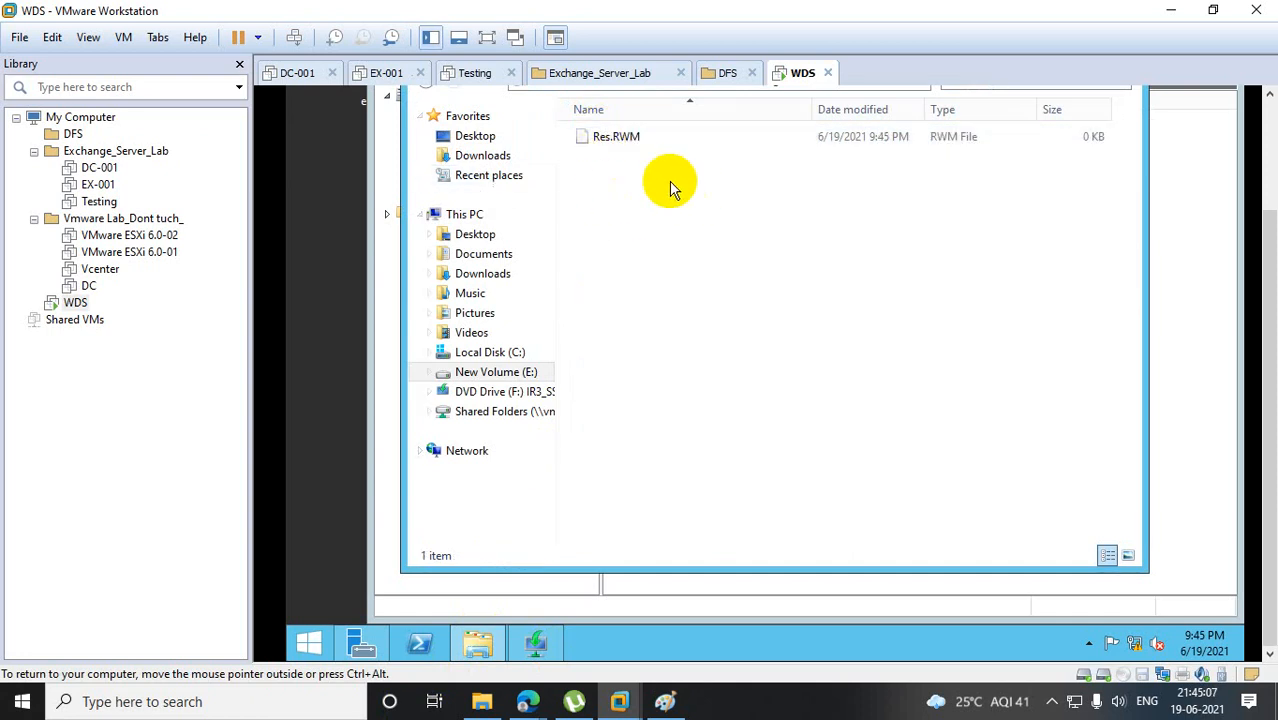
click(517, 586)
click(892, 476)
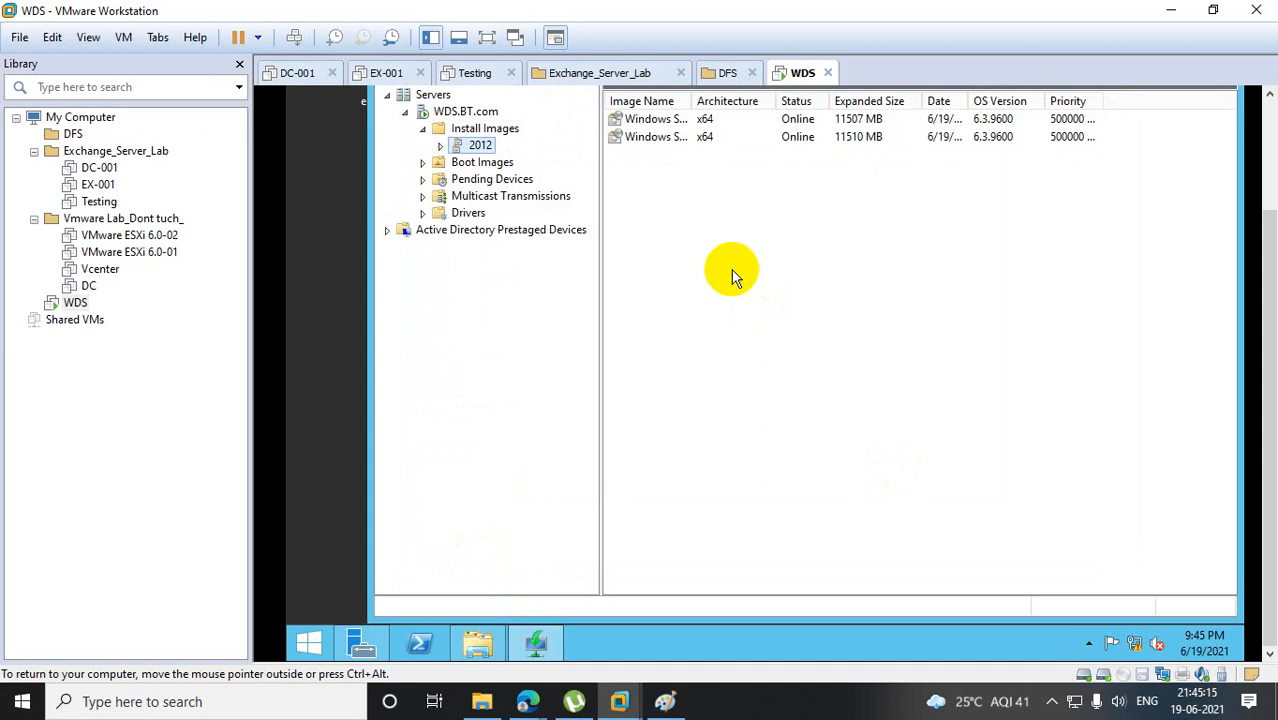
Add boot.wim from the sources folder on DVD Drive (F:) as a boot image, keeping the default name and description.
click(465, 166)
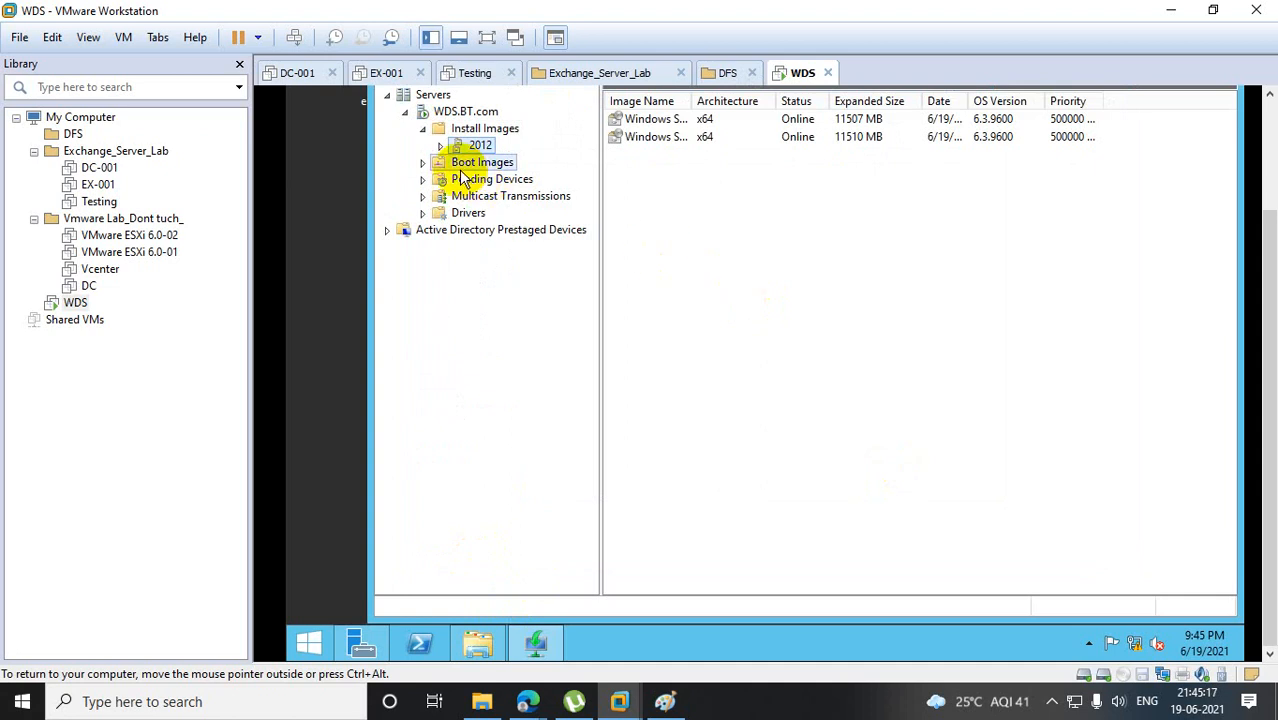
right_click(466, 165)
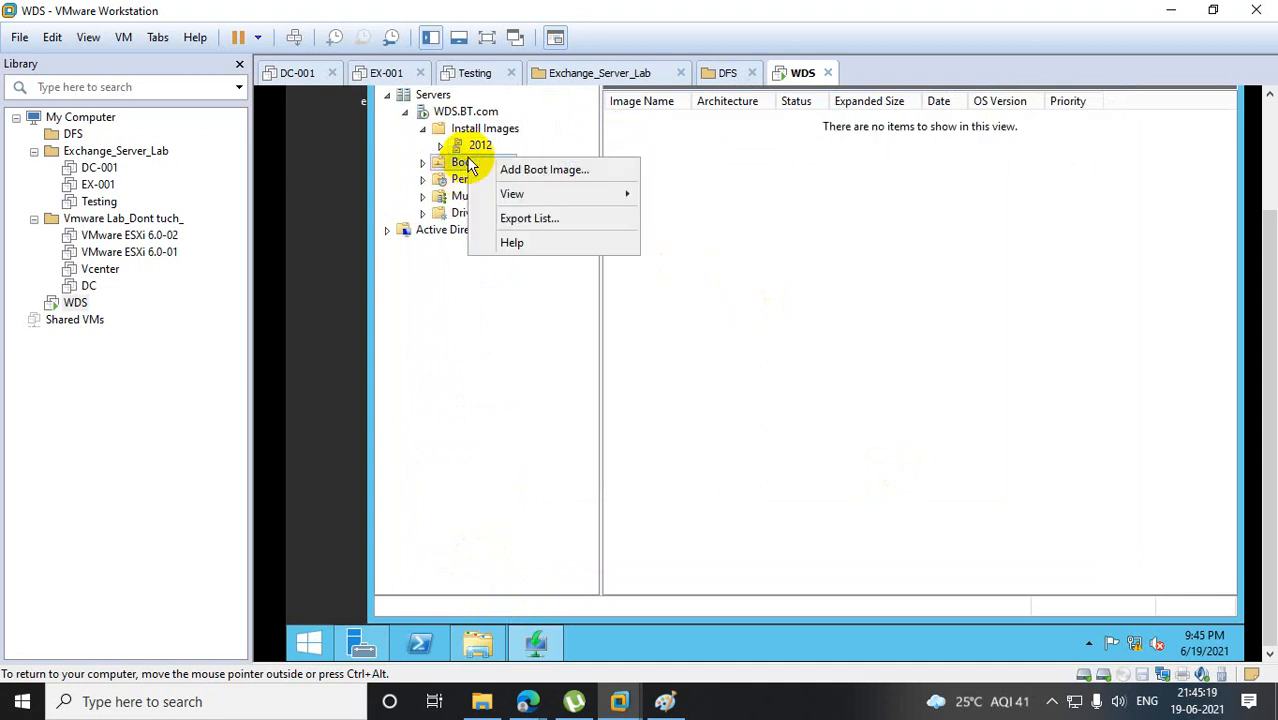
click(514, 169)
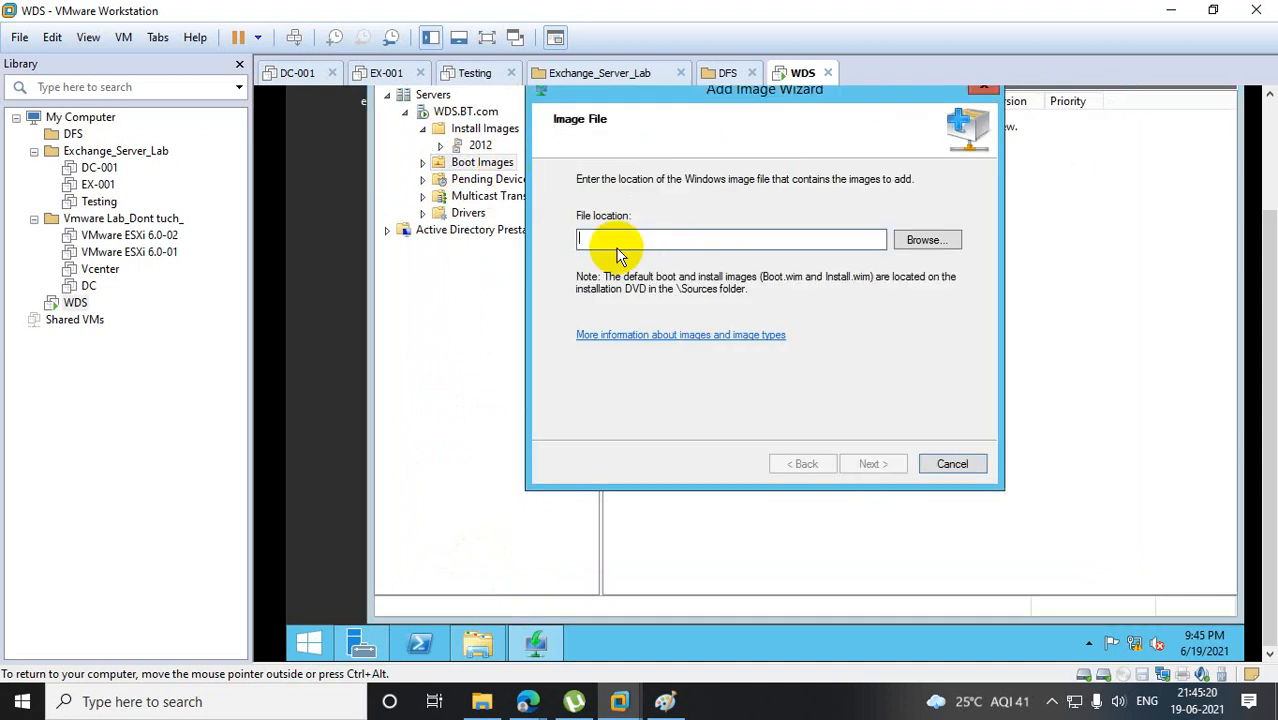
click(926, 244)
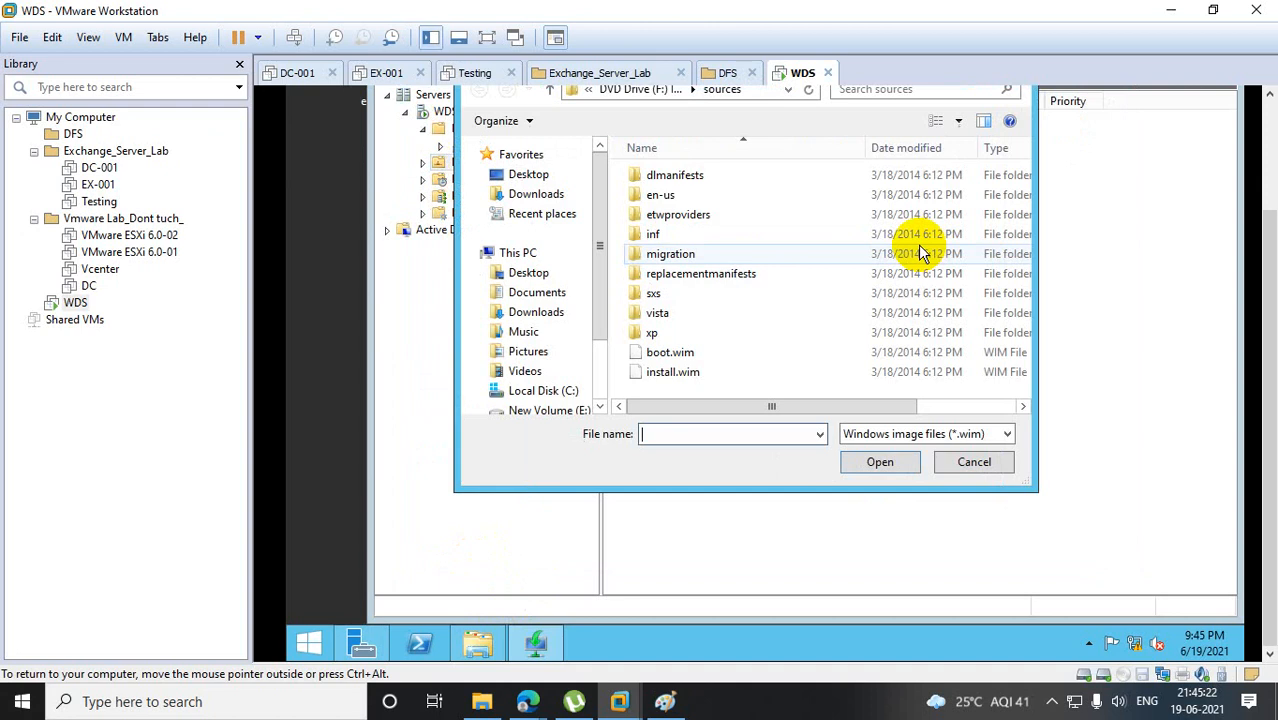
click(695, 352)
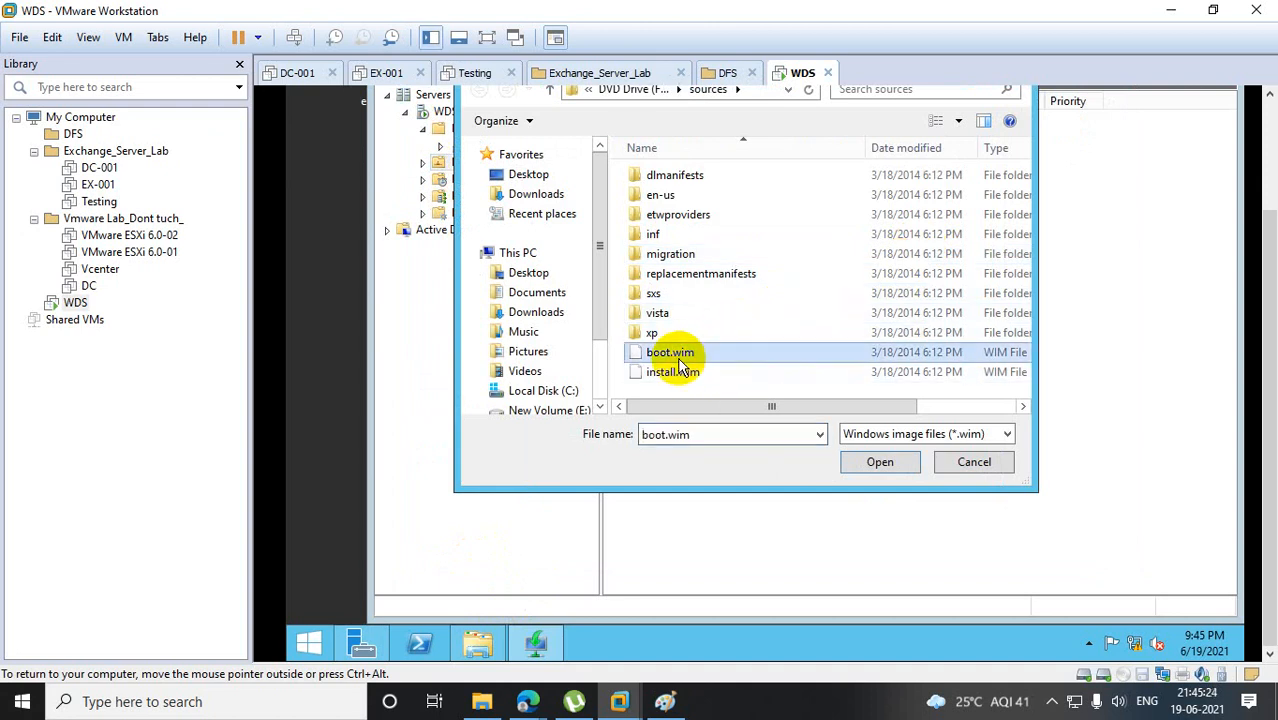
click(886, 464)
click(890, 466)
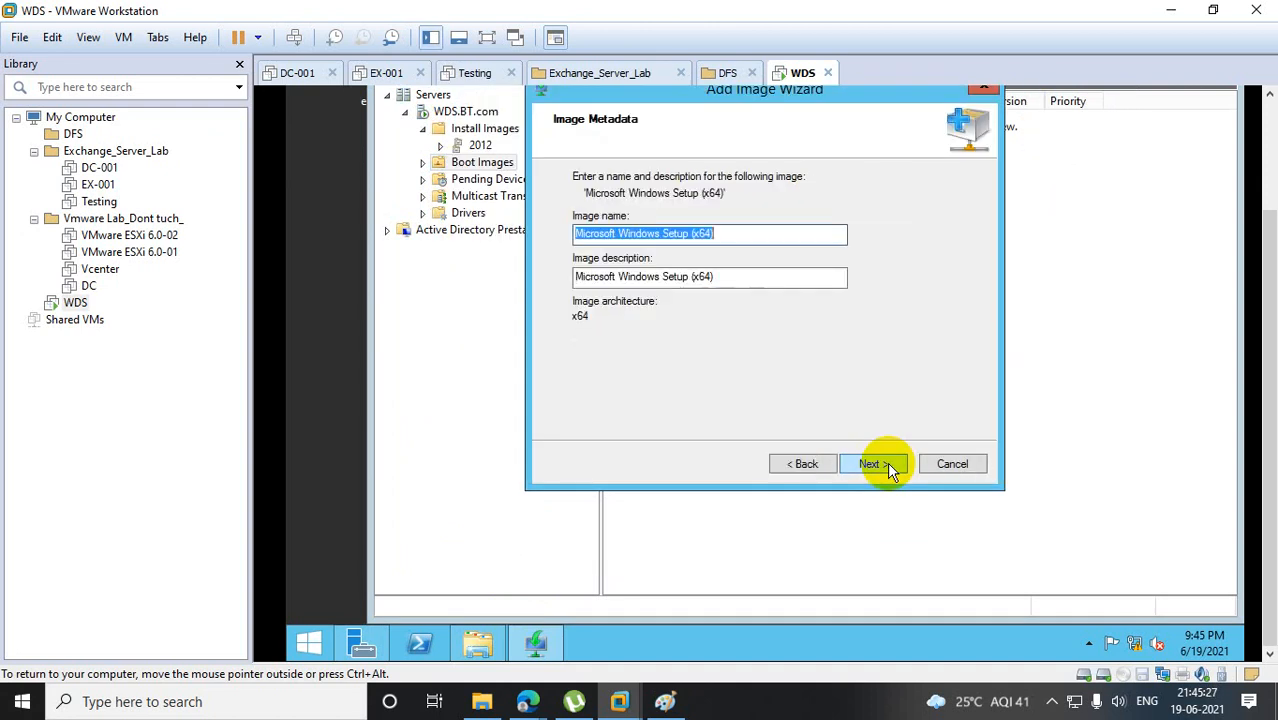
click(870, 464)
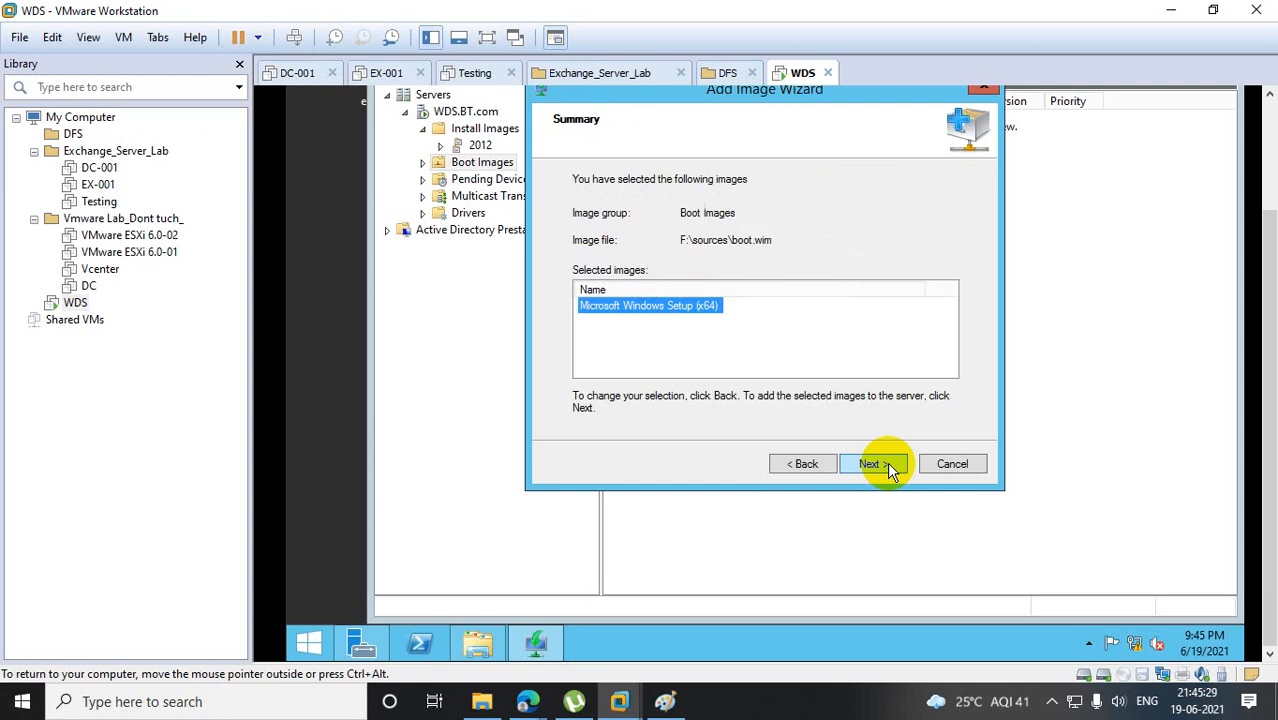
click(892, 468)
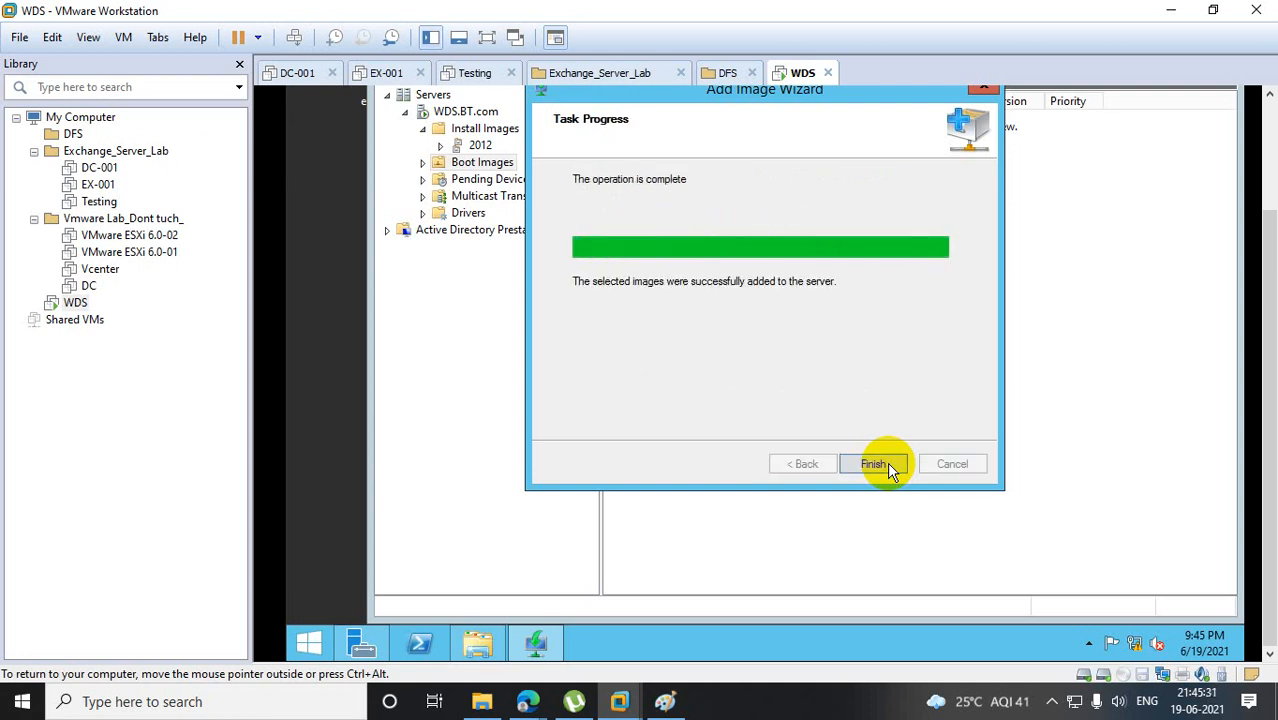
click(874, 464)
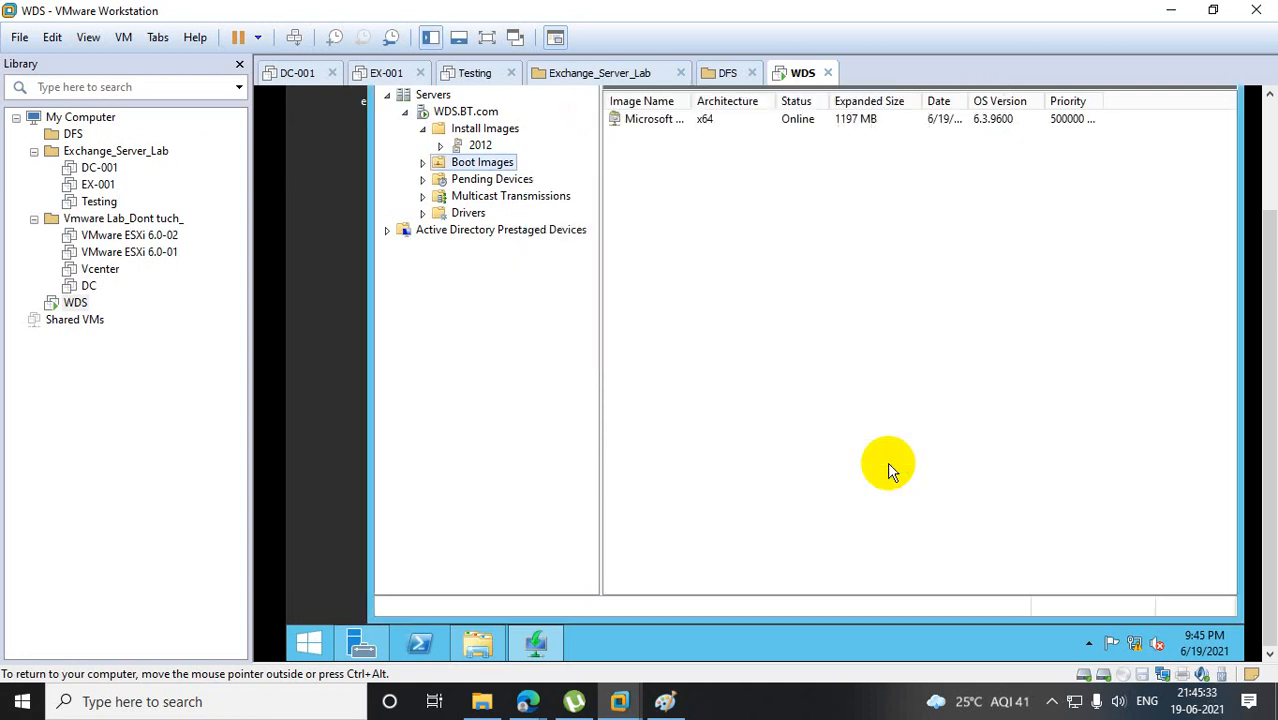
Close the Windows Deployment Services console and the open folder window.
drag(1270, 352, 1270, 252)
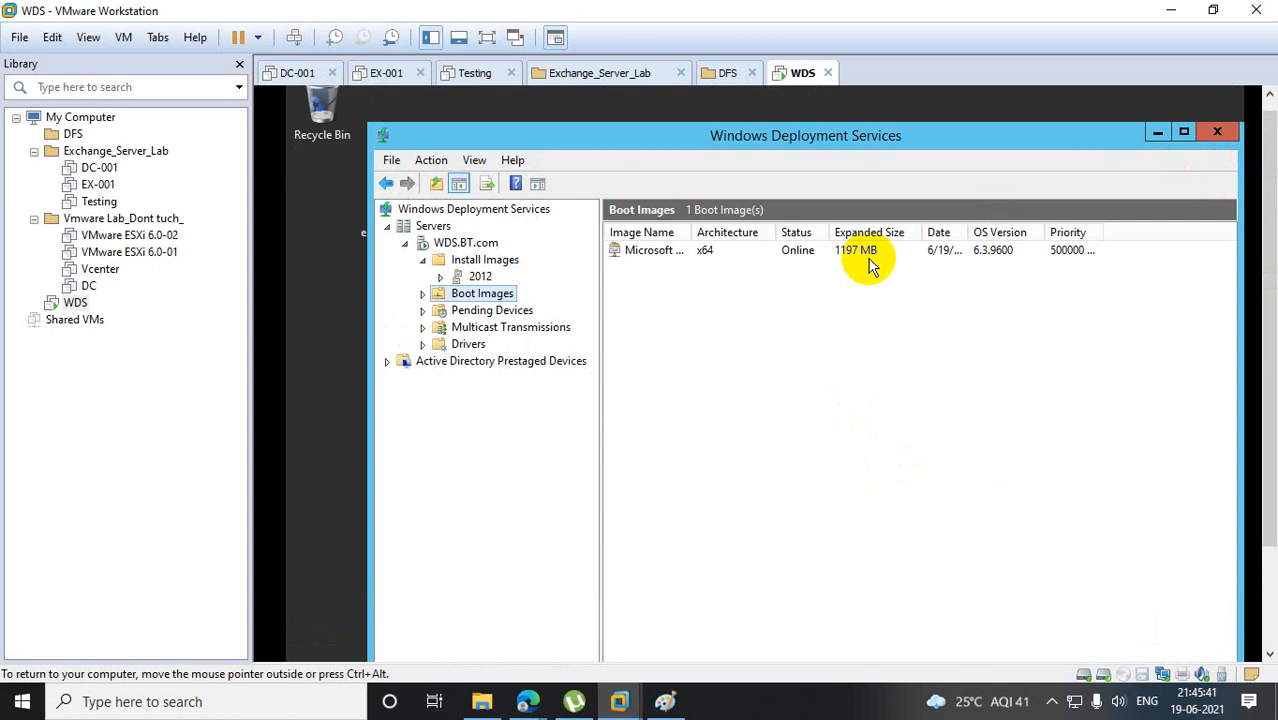
click(1212, 131)
click(1121, 154)
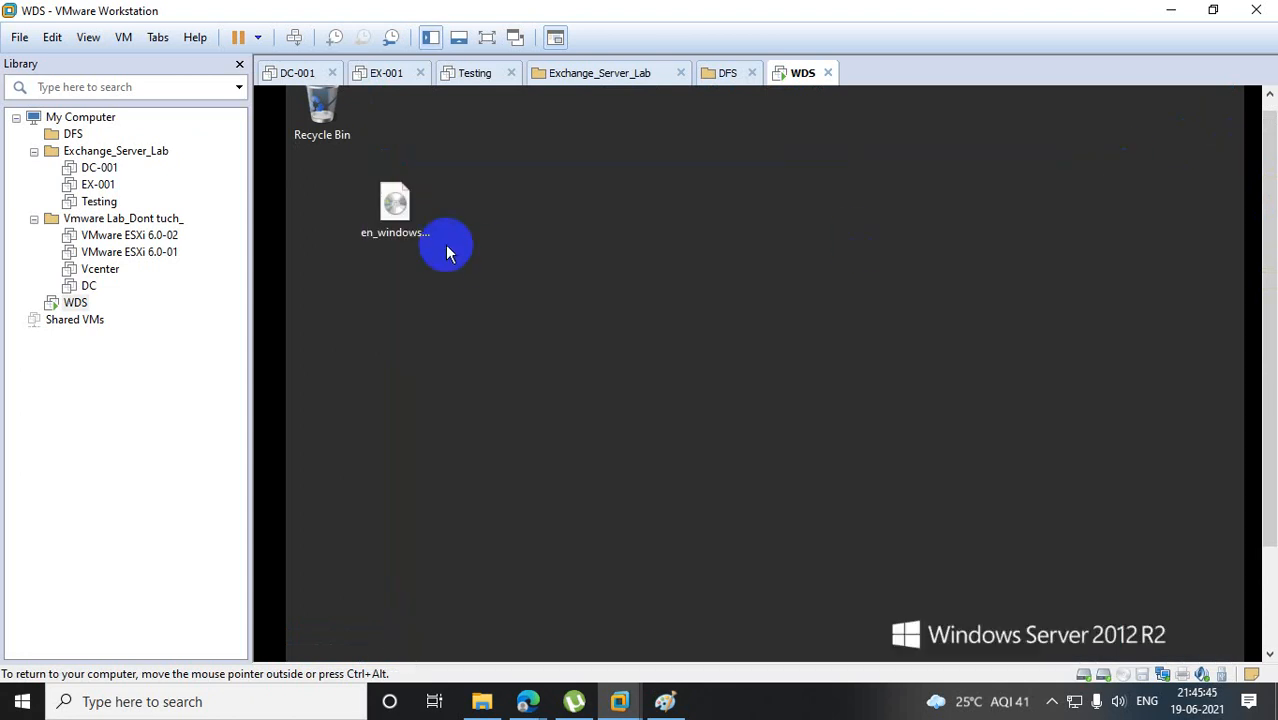
Try to delete the Windows Server 2012 R2 disc image from the virtual machine's desktop.
right_click(407, 222)
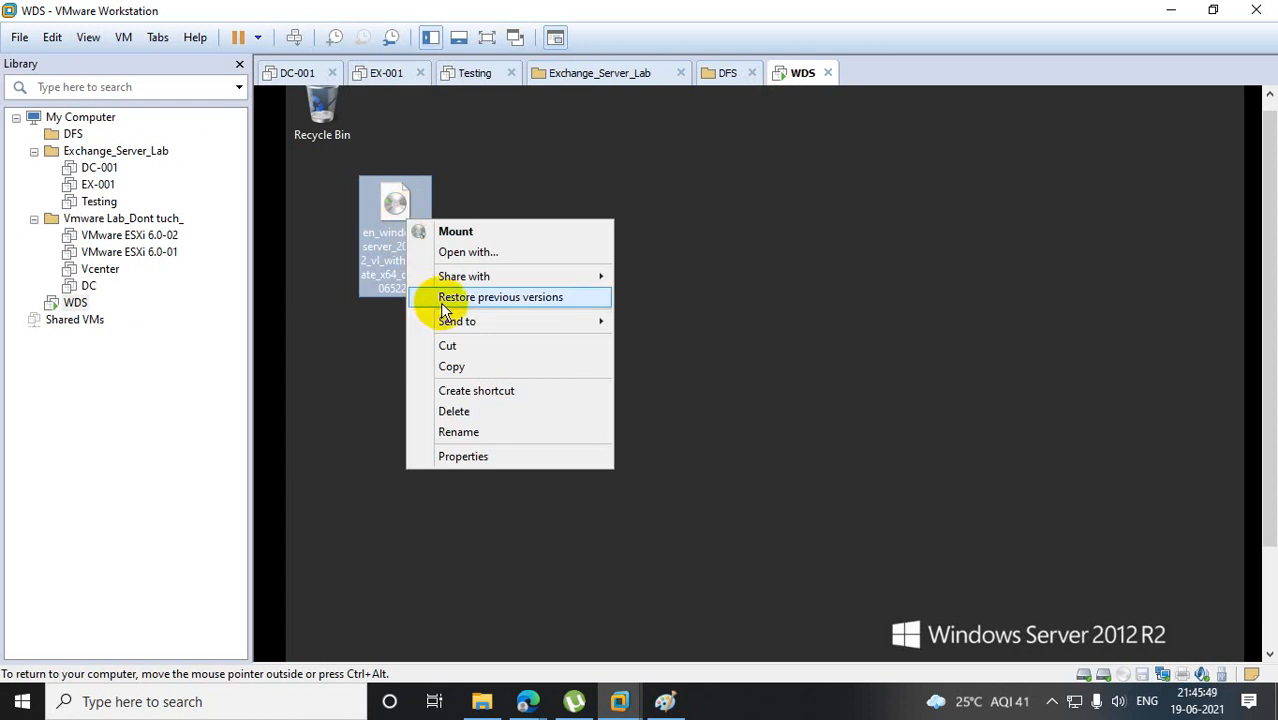
click(470, 410)
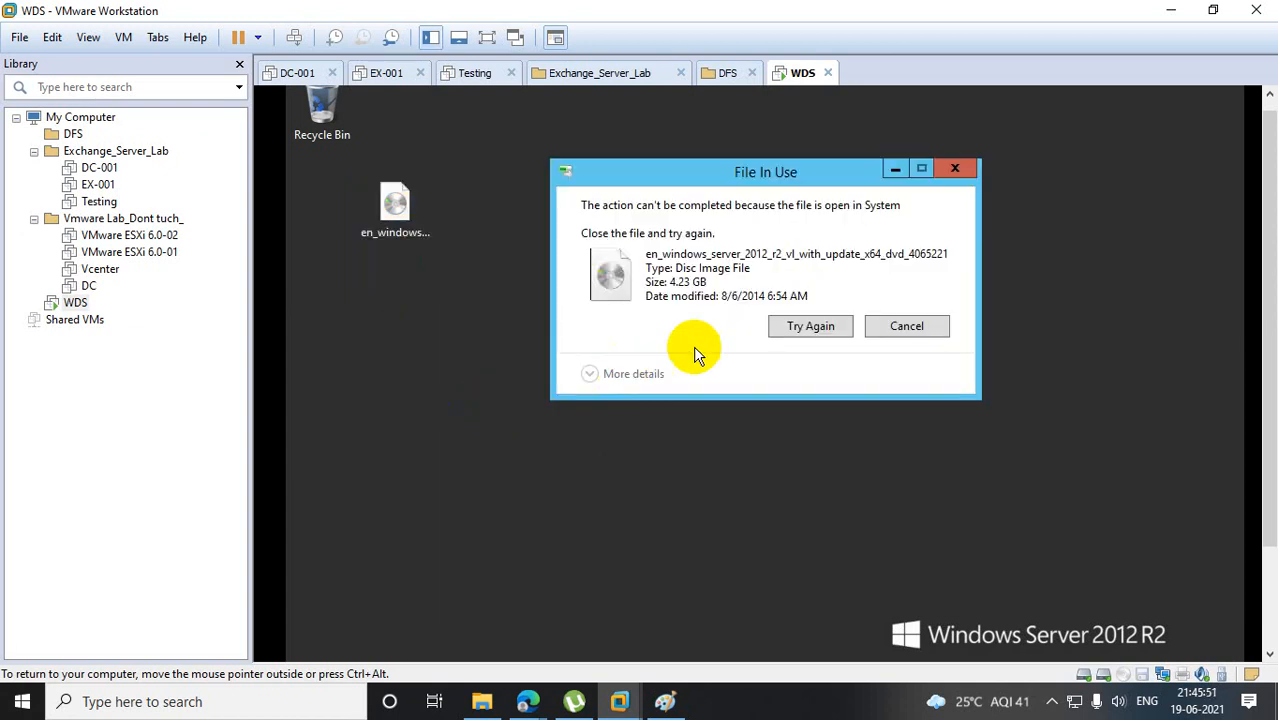
click(955, 168)
Disconnect the Shared Folders (Z:) network drive in This PC.
drag(1270, 254, 1270, 365)
click(389, 644)
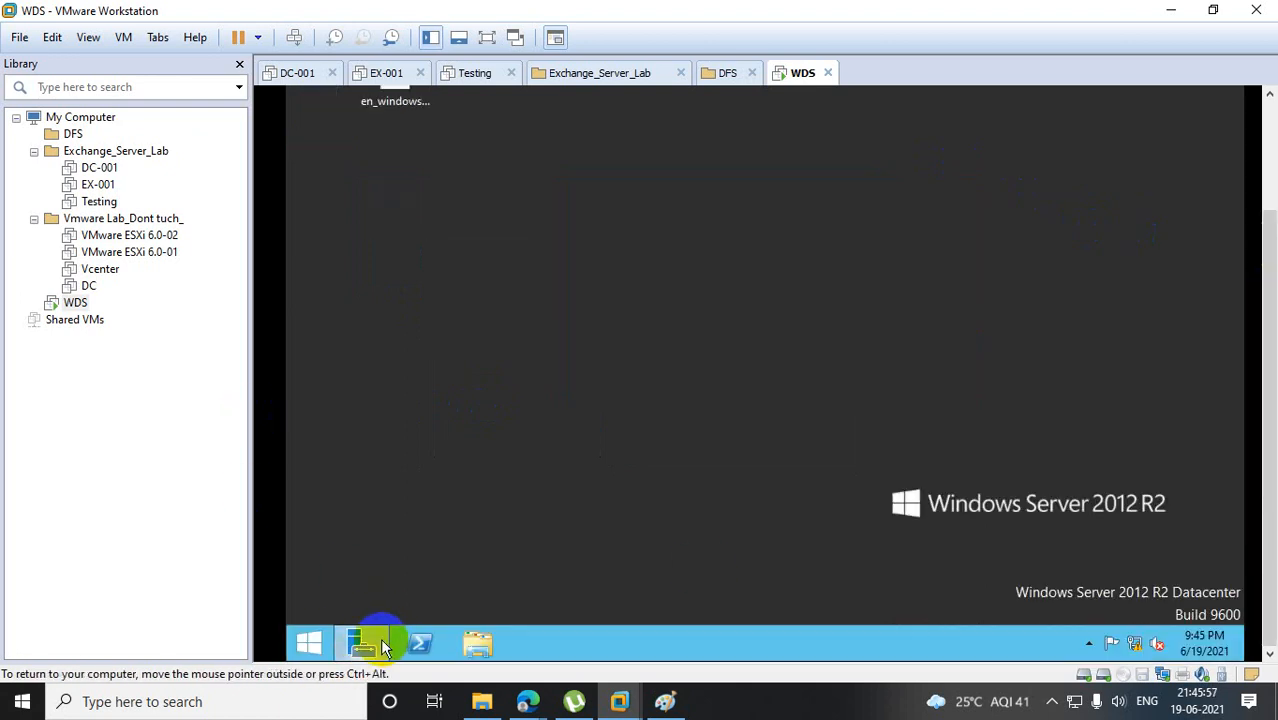
click(477, 648)
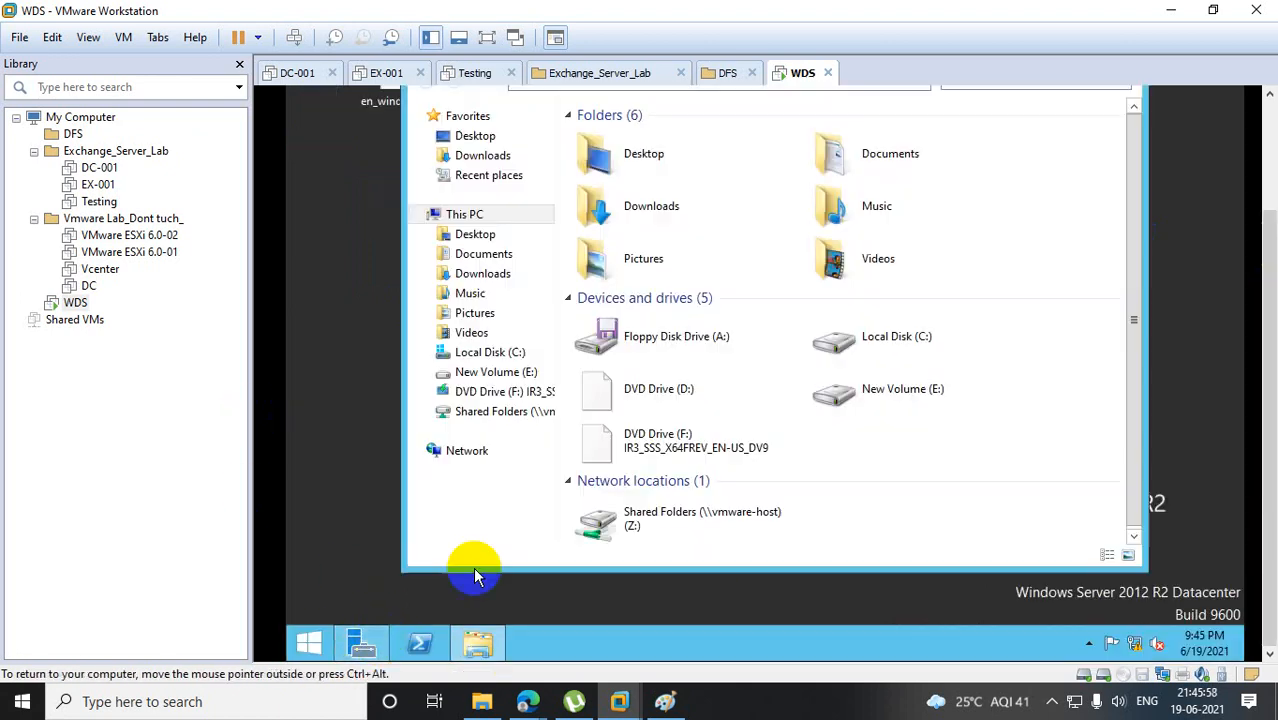
right_click(650, 530)
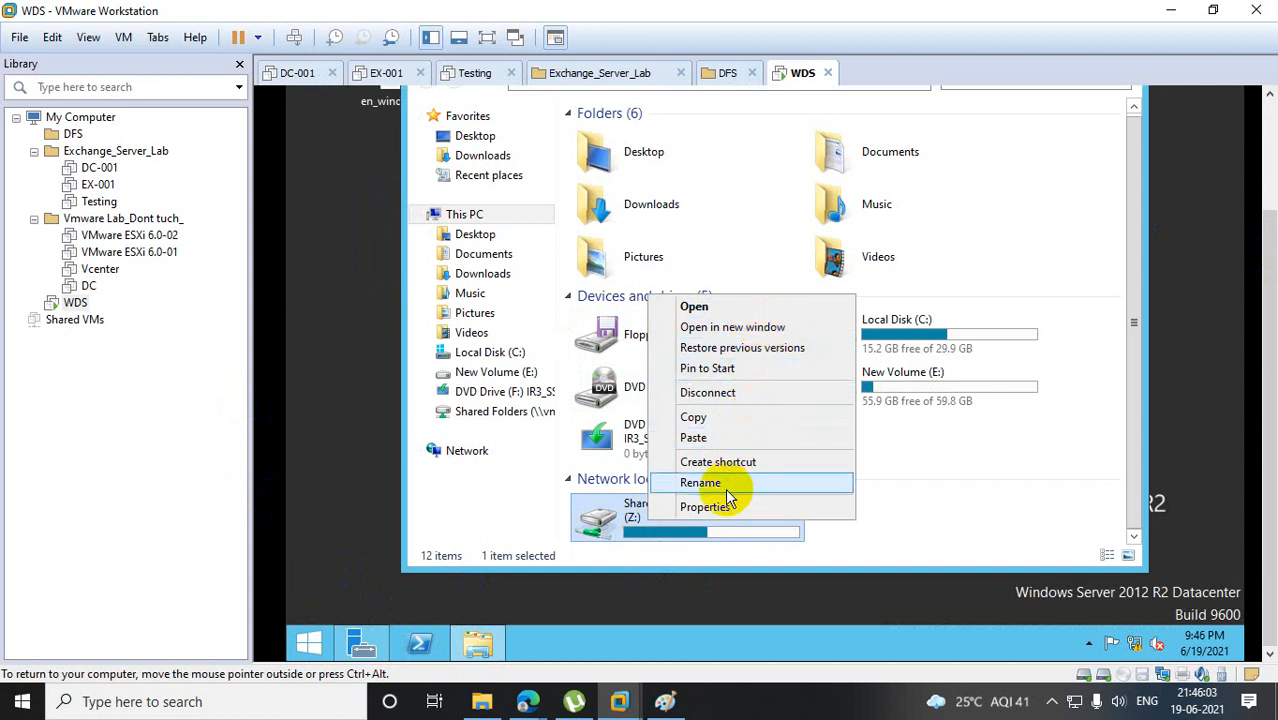
click(731, 394)
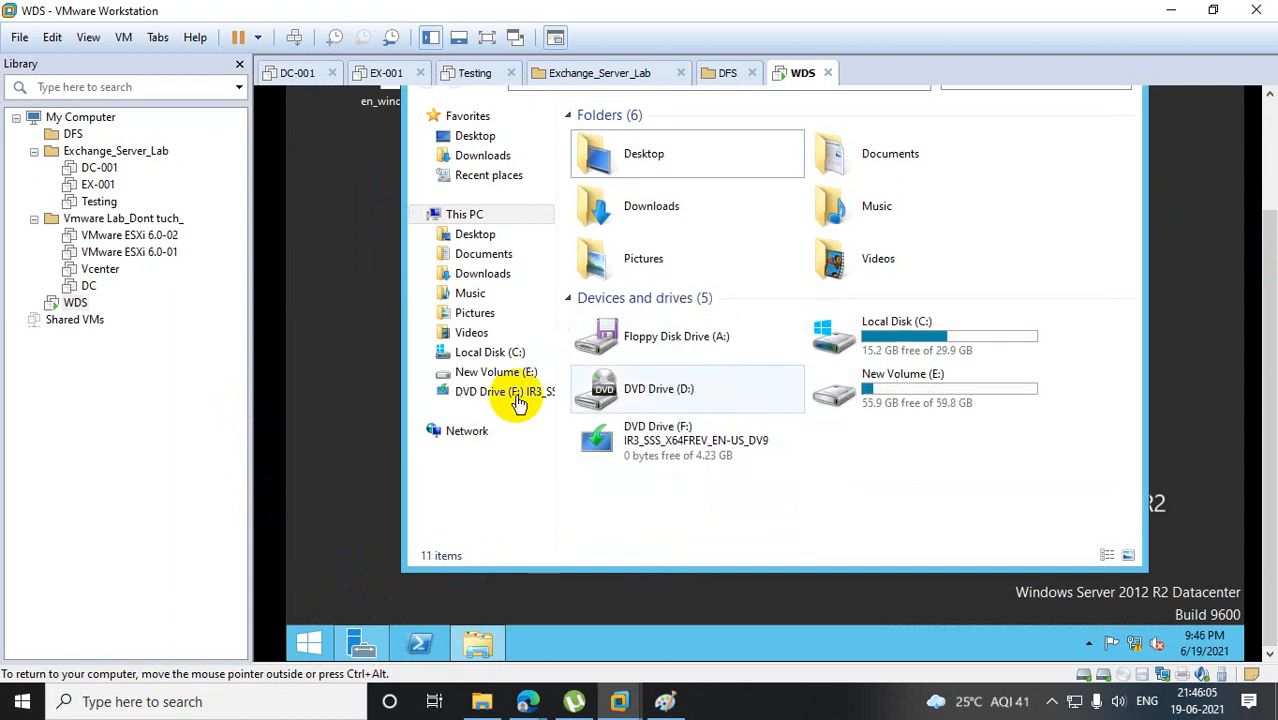
Close the This PC window and retry deleting the Windows Server 2012 R2 disc image from the desktop.
click(348, 312)
drag(1269, 279, 1266, 167)
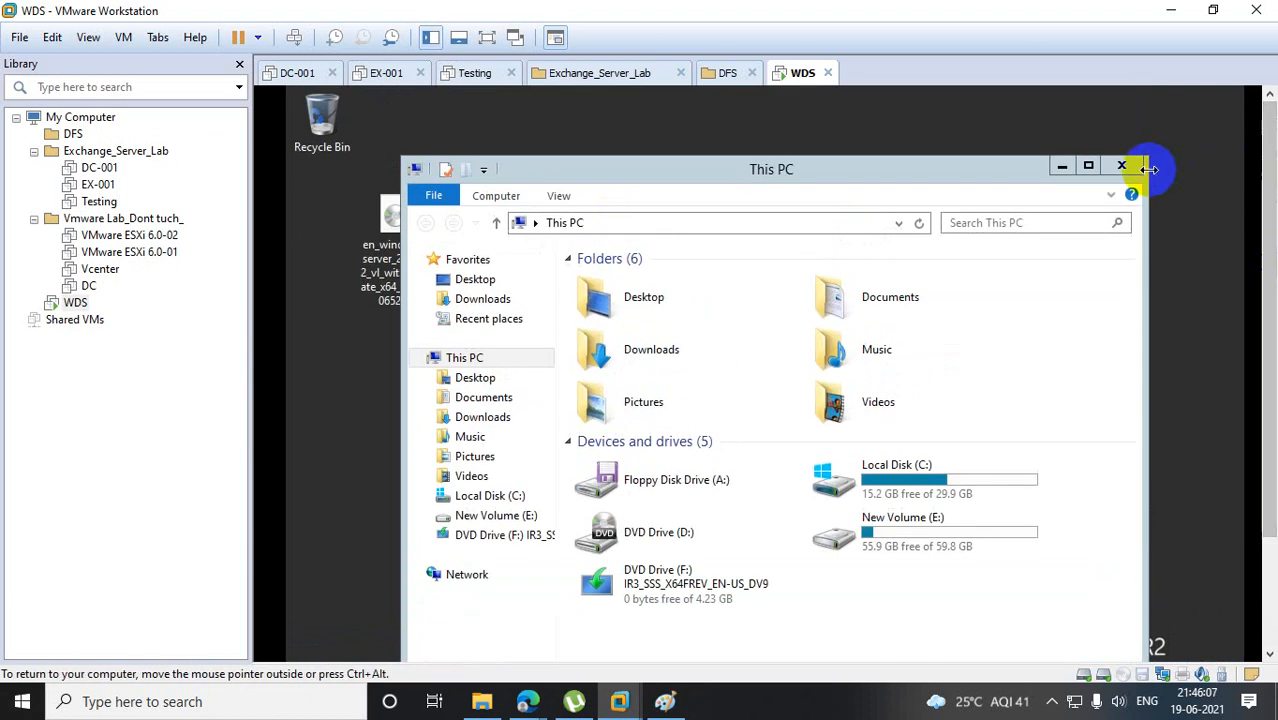
click(1122, 166)
right_click(408, 215)
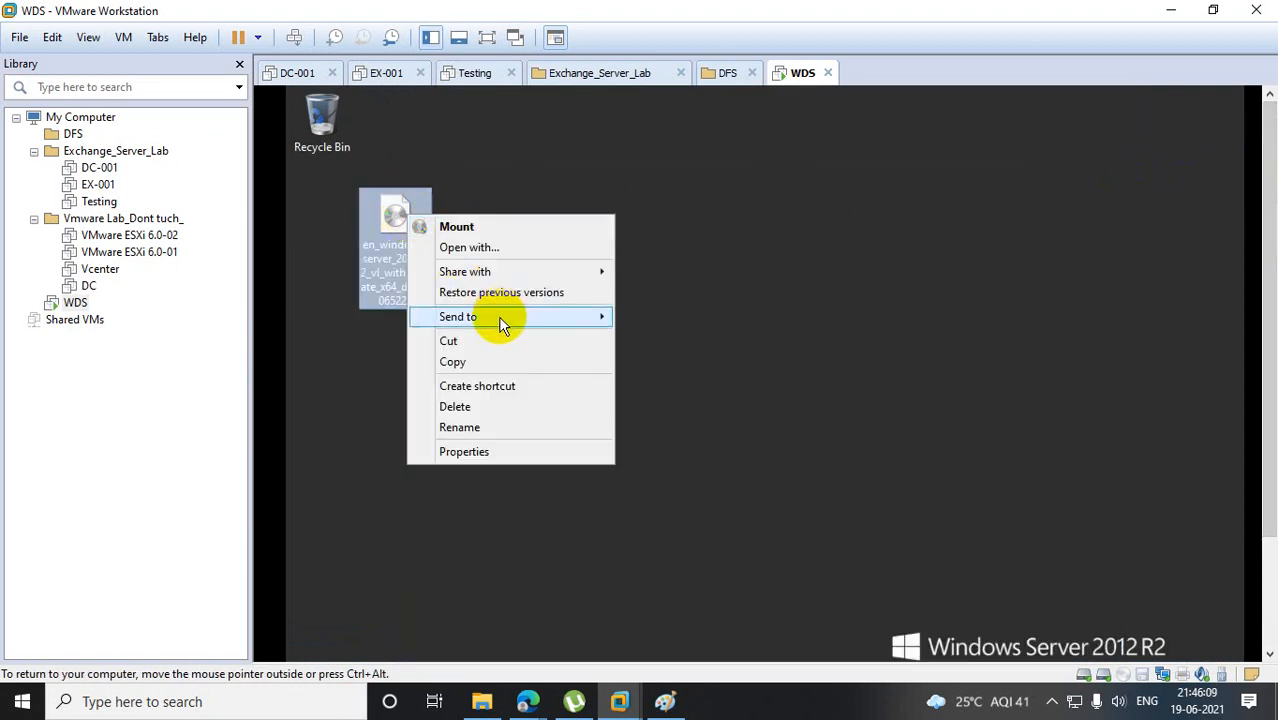
click(488, 406)
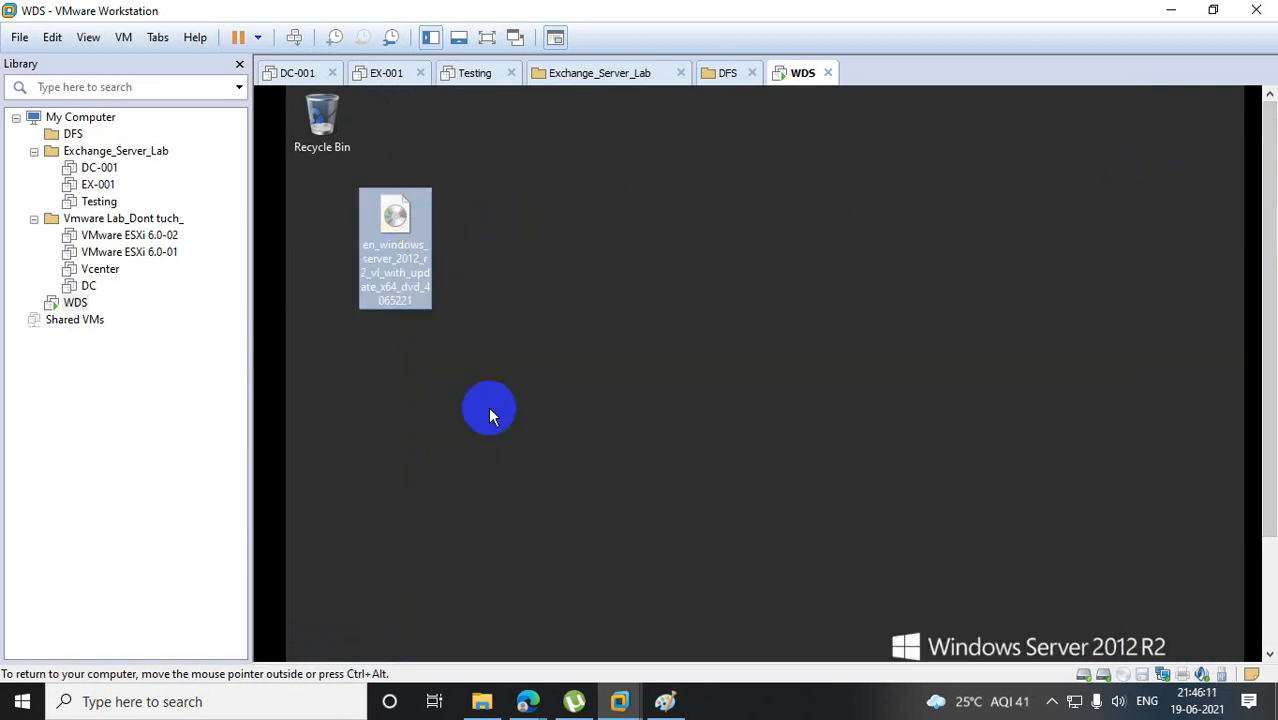
click(818, 338)
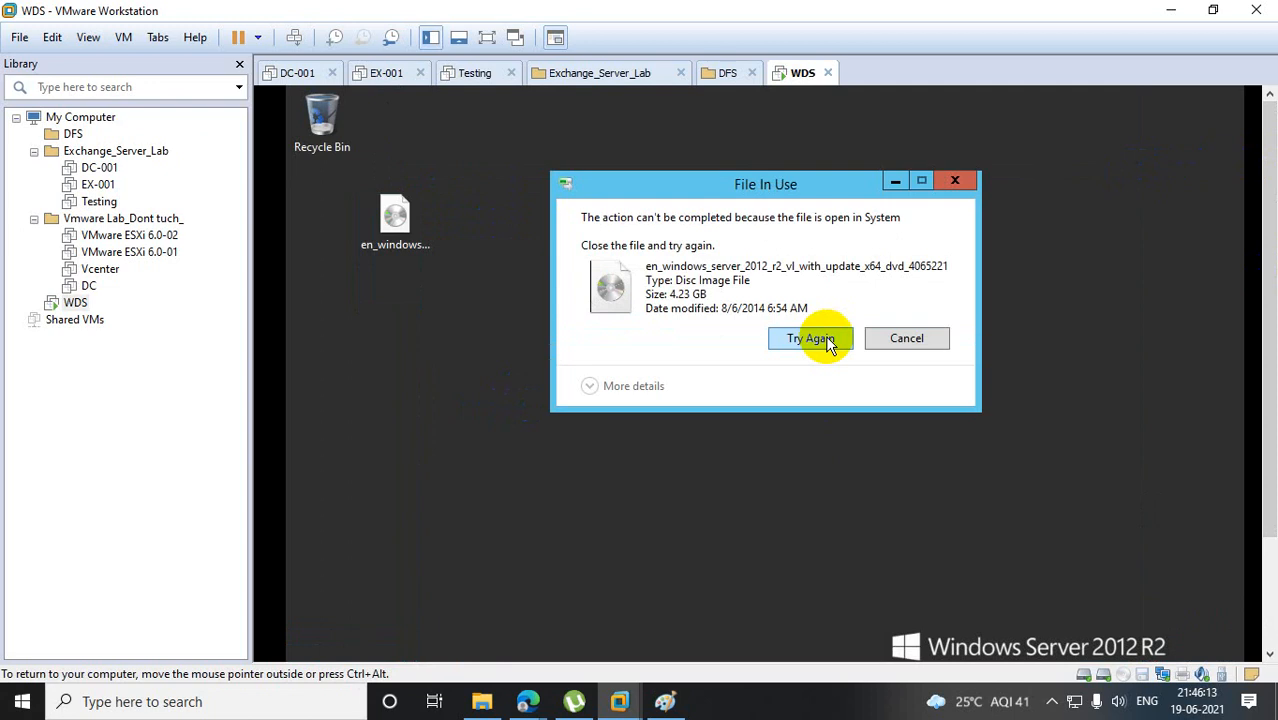
click(910, 338)
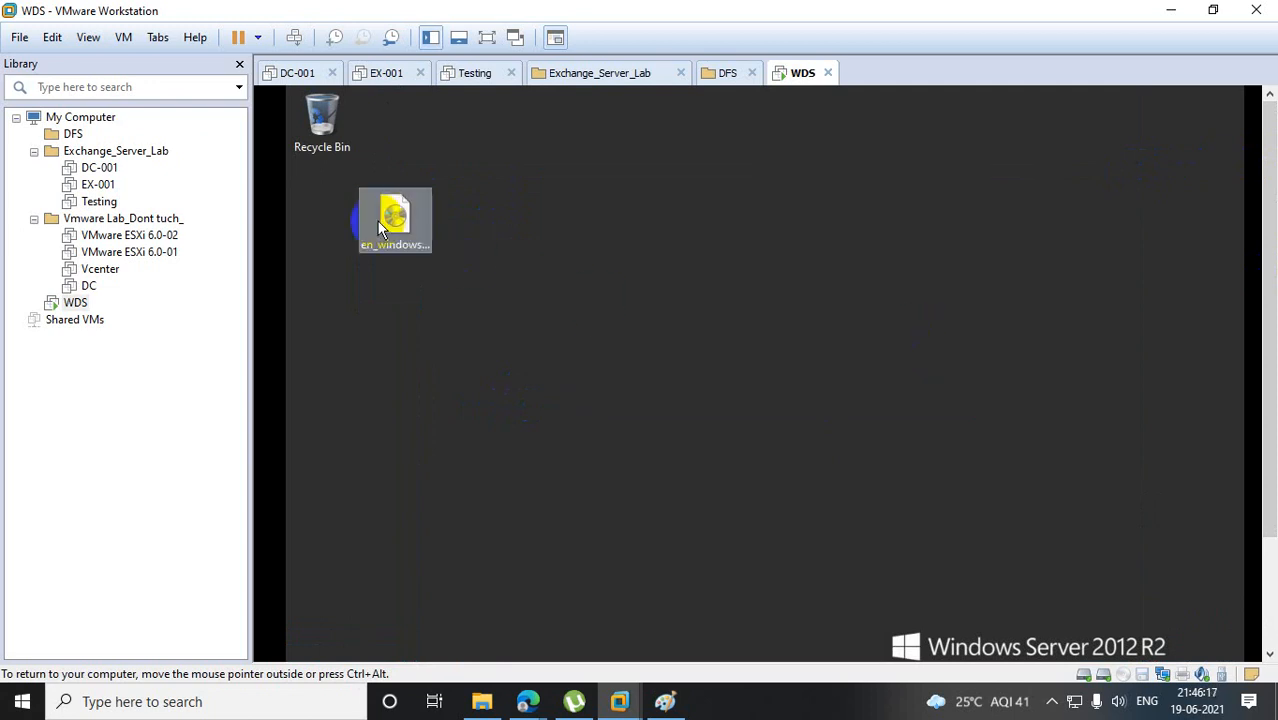
Try to move the Windows Server 2012 R2 disc image from the desktop to New Volume (E:).
right_click(393, 218)
click(437, 345)
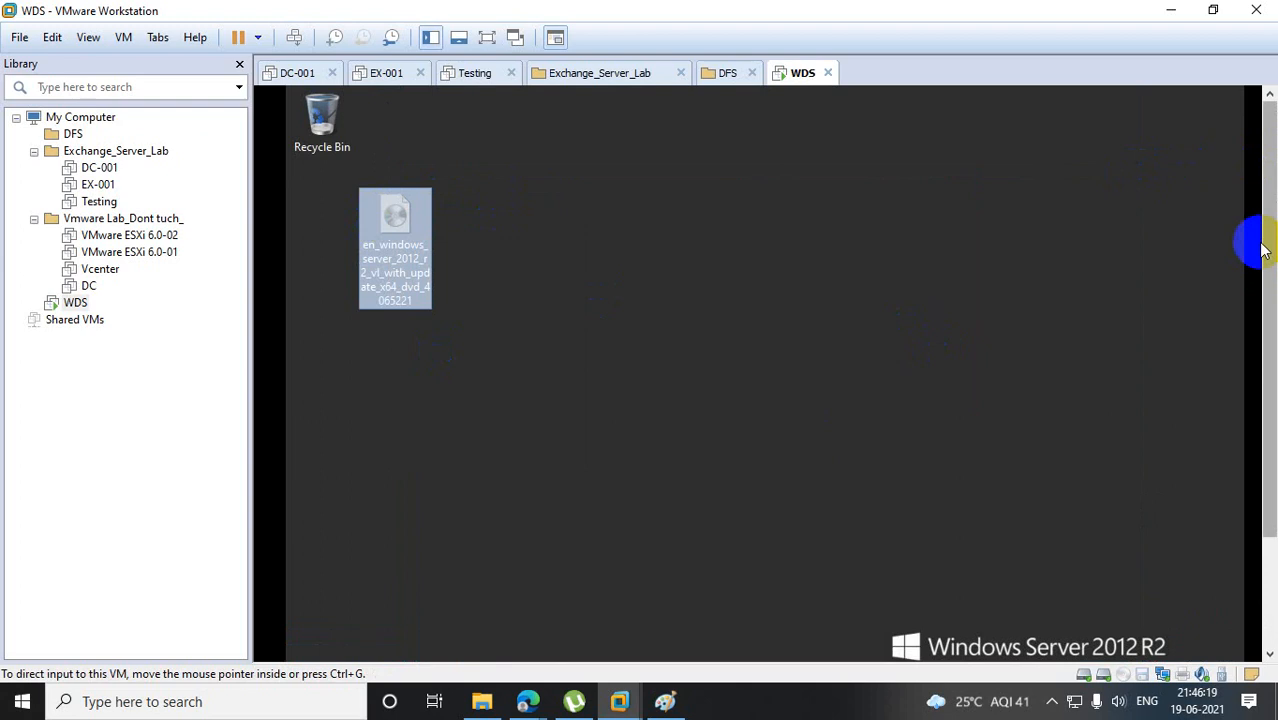
drag(1269, 246, 1269, 380)
click(490, 645)
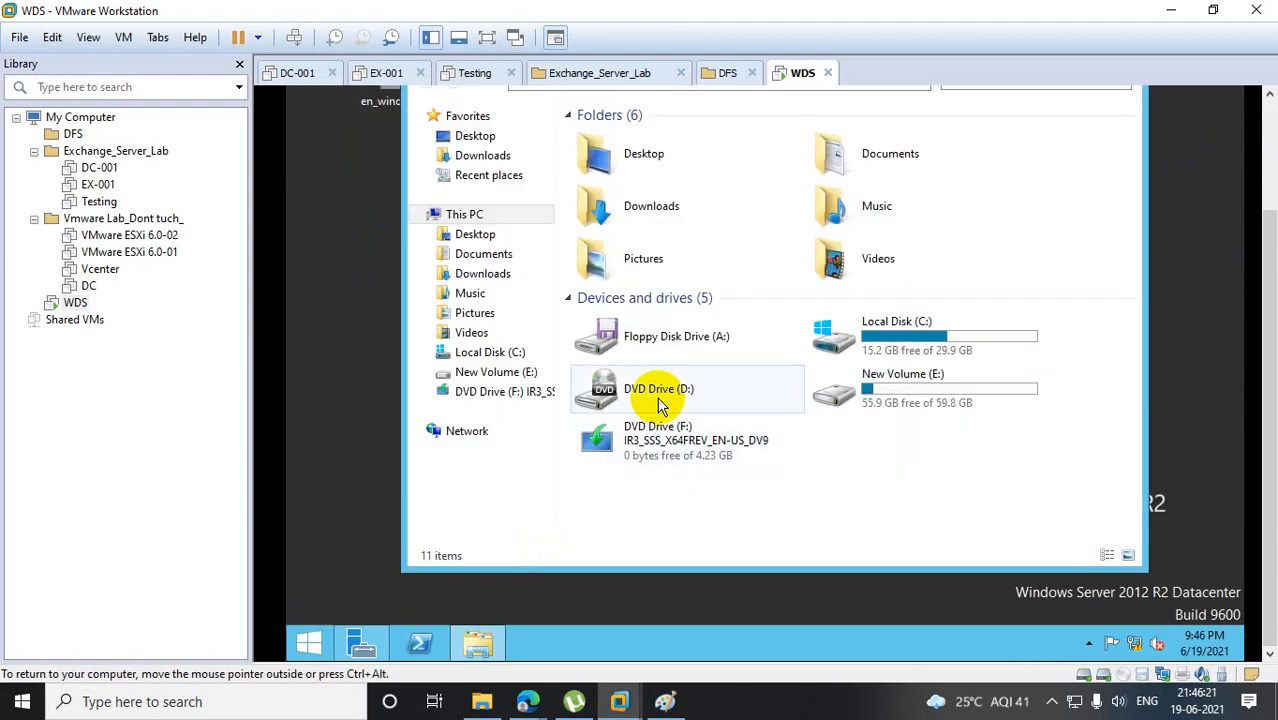
double_click(900, 392)
right_click(679, 305)
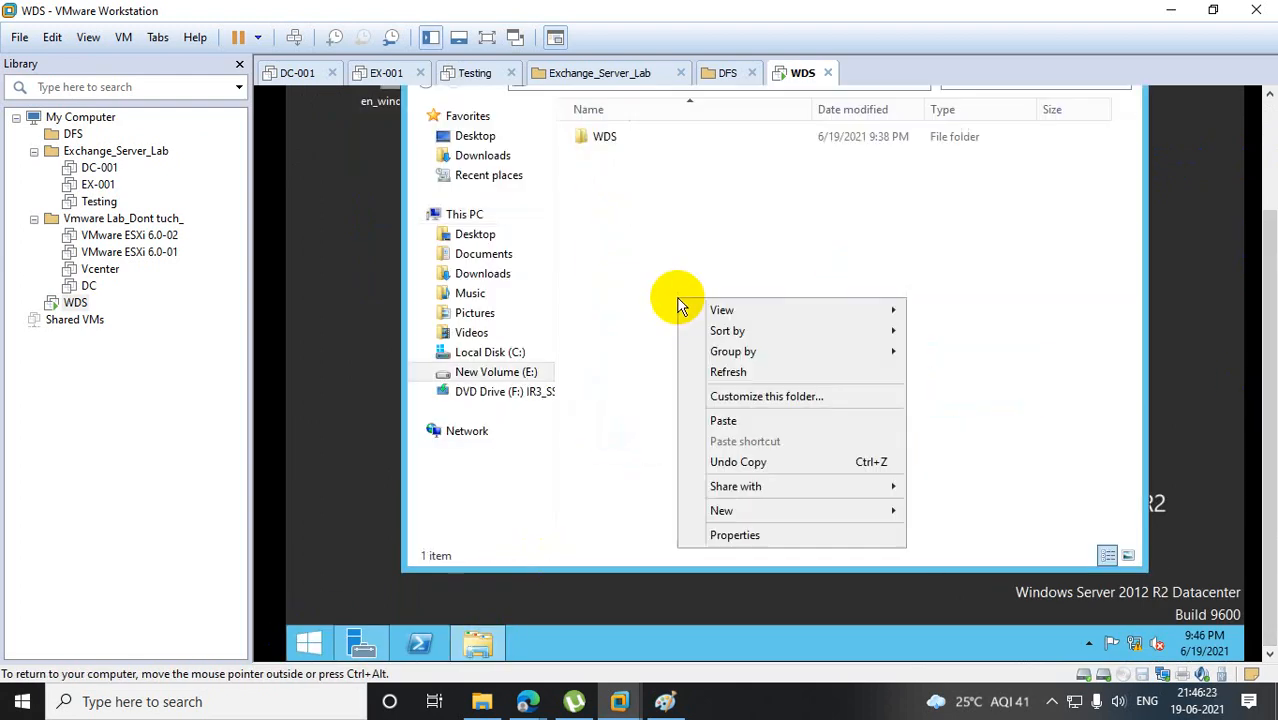
click(781, 421)
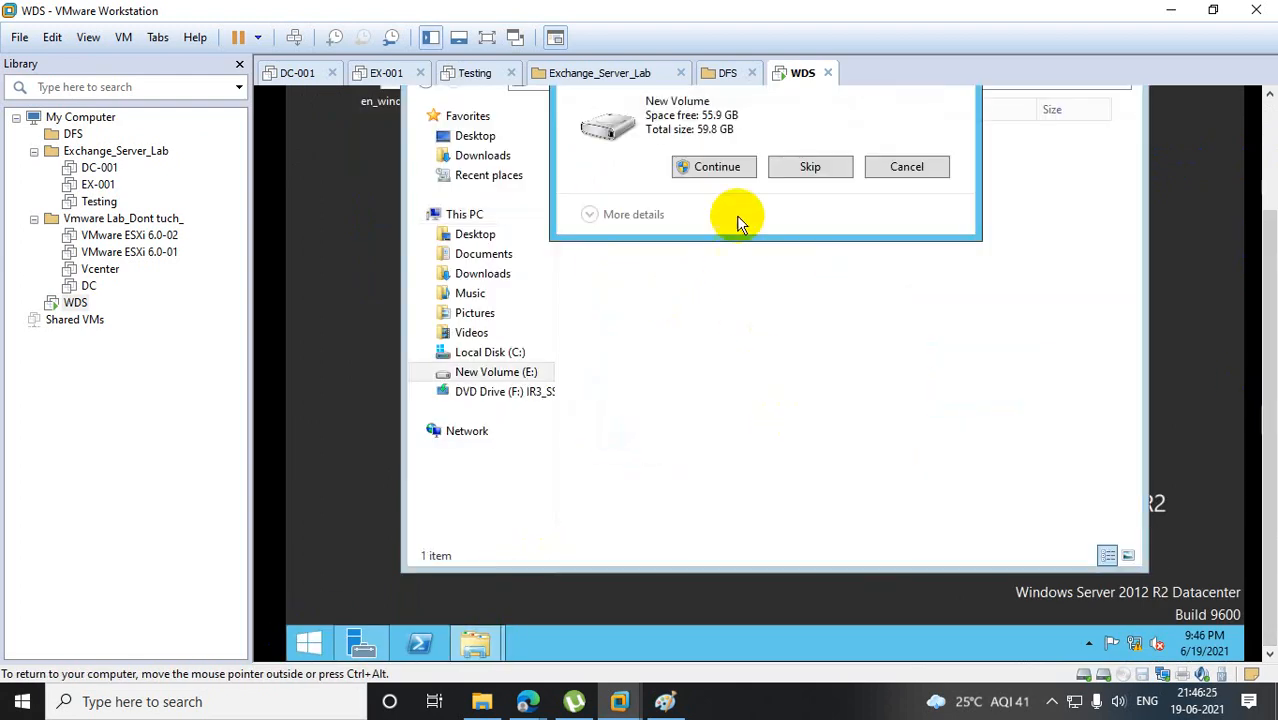
click(716, 166)
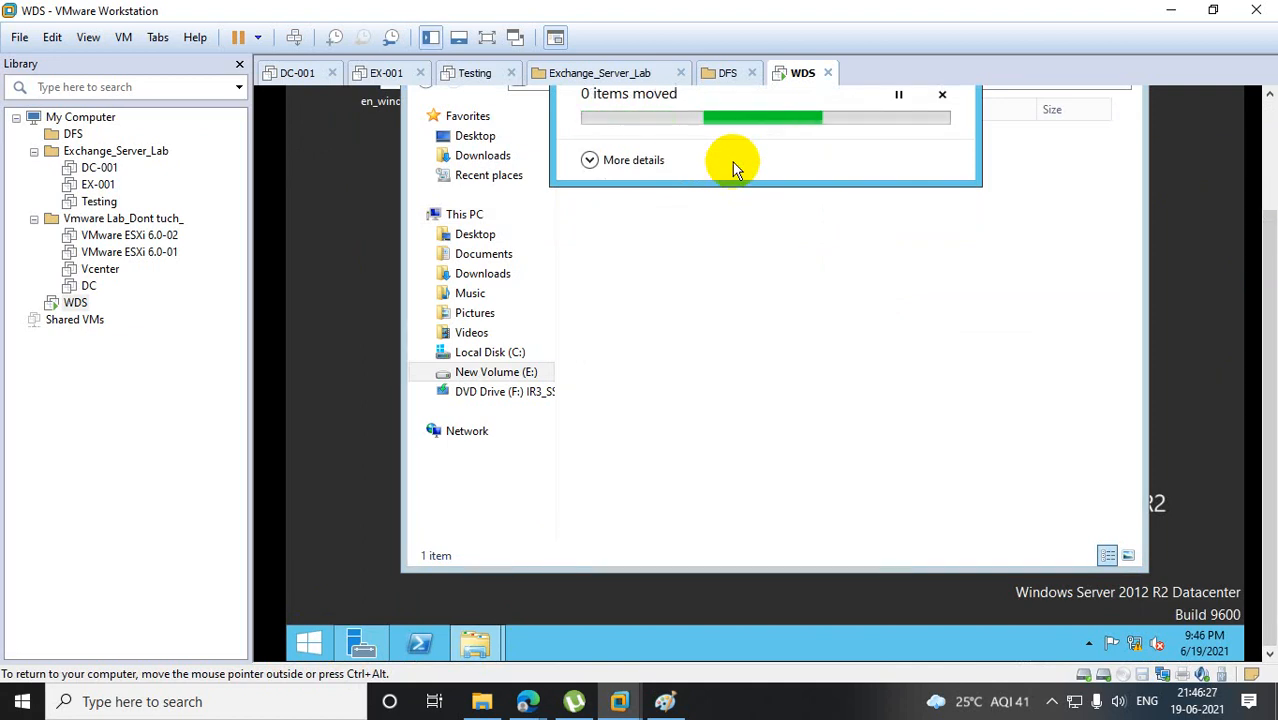
Check the drives and Network in the file window, close it, and cancel the disc image move.
drag(1270, 311, 1264, 192)
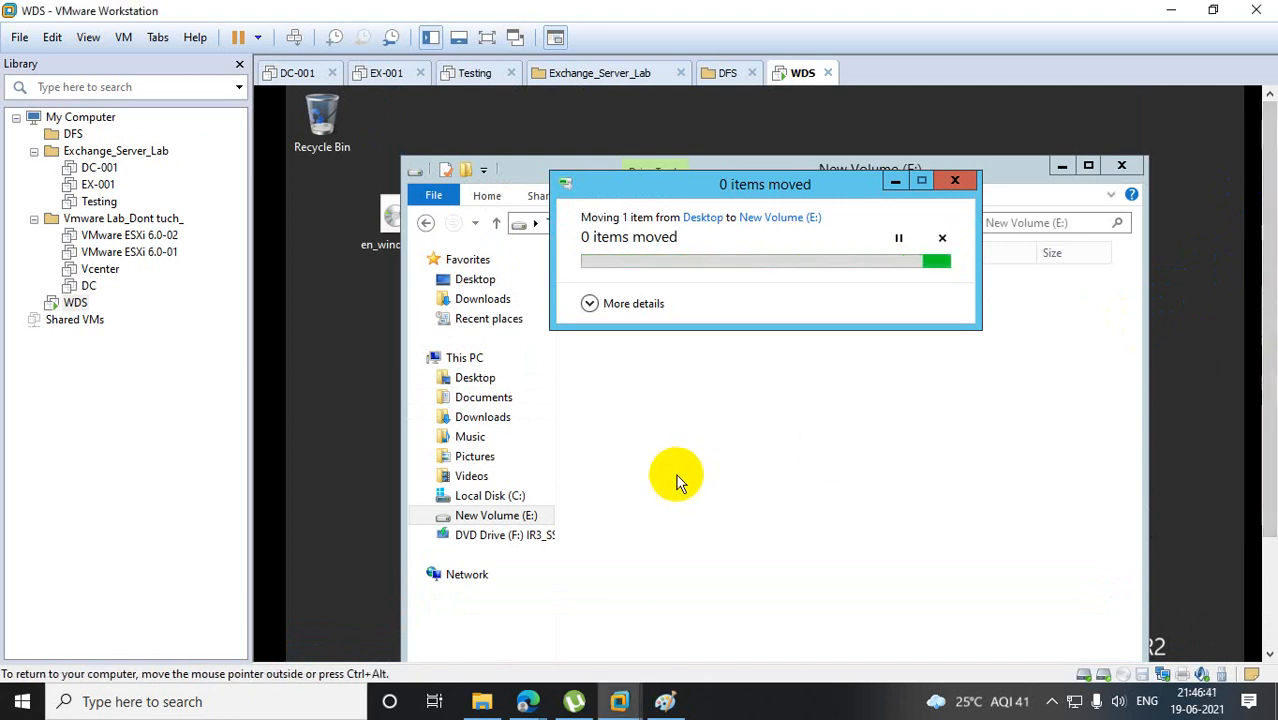
click(468, 358)
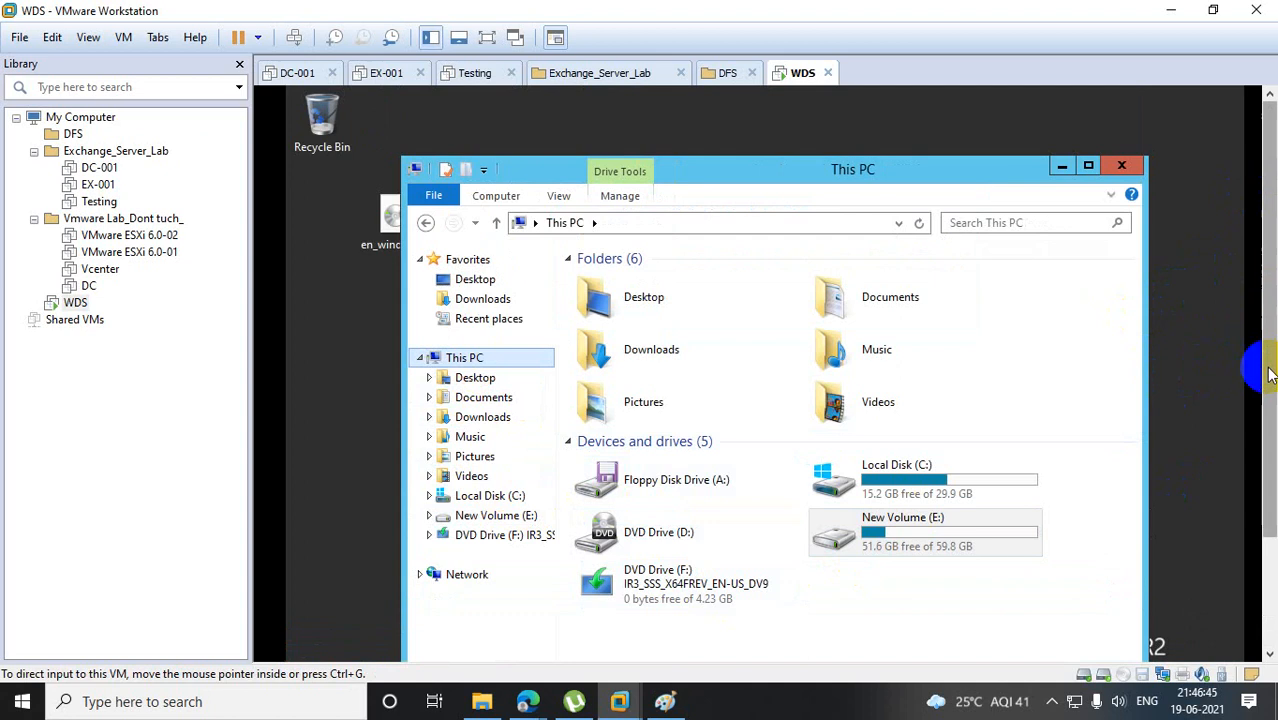
drag(1268, 373, 1248, 497)
click(700, 455)
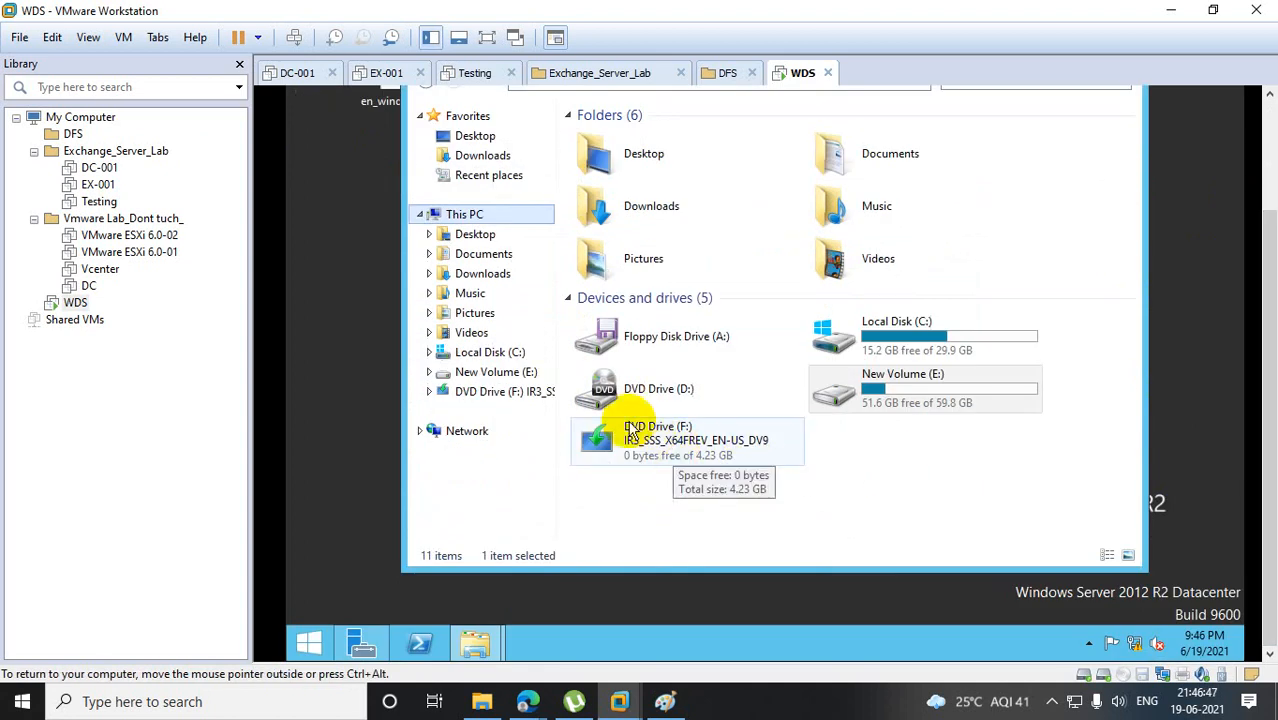
click(466, 431)
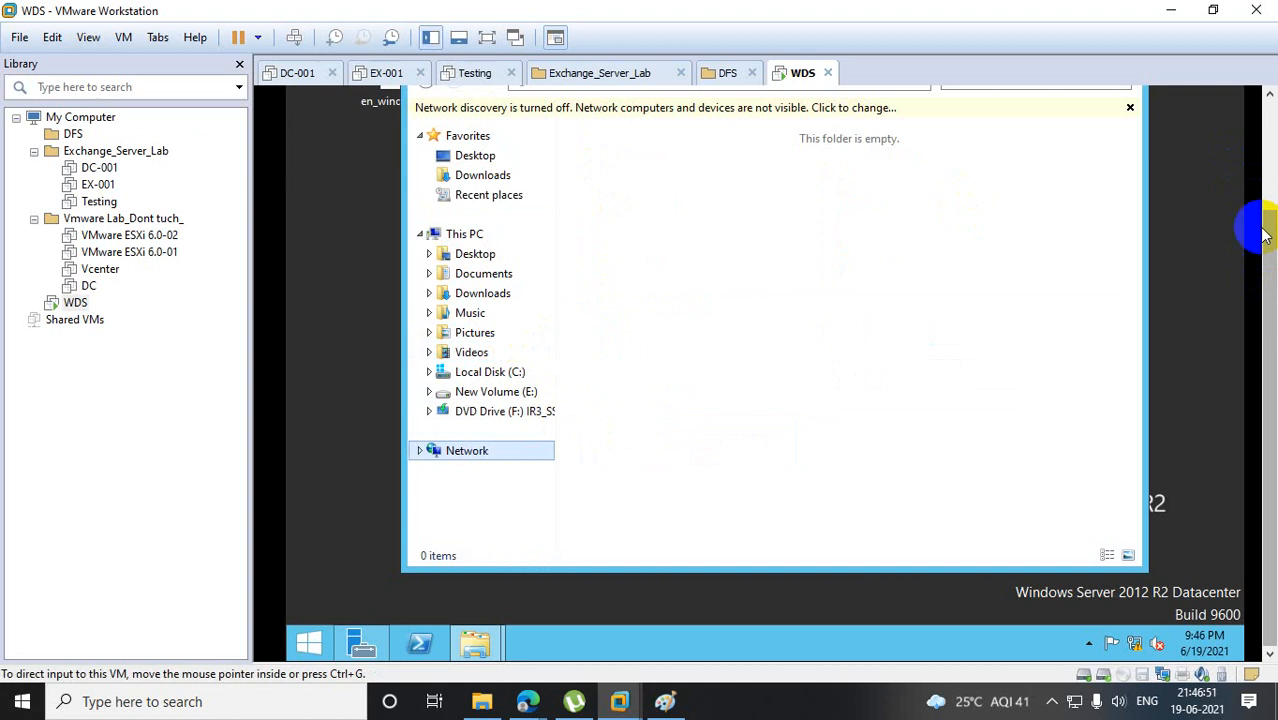
drag(1265, 233, 1256, 150)
click(1130, 150)
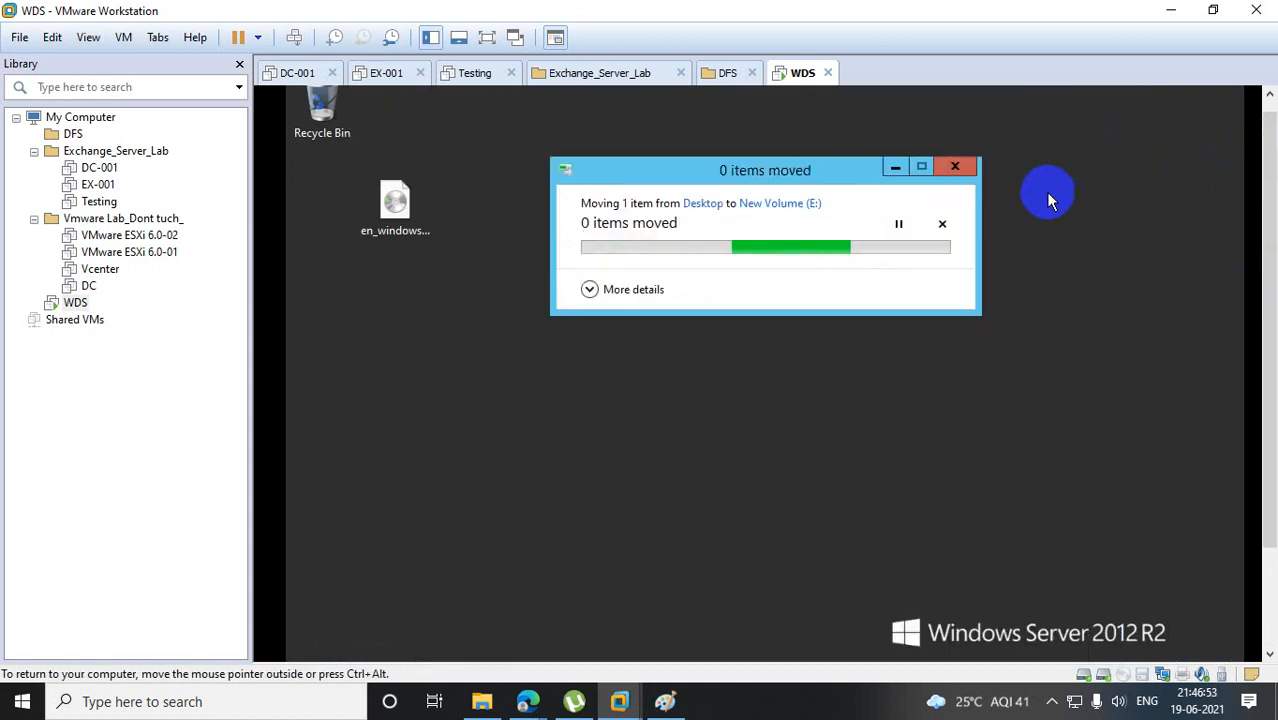
click(955, 167)
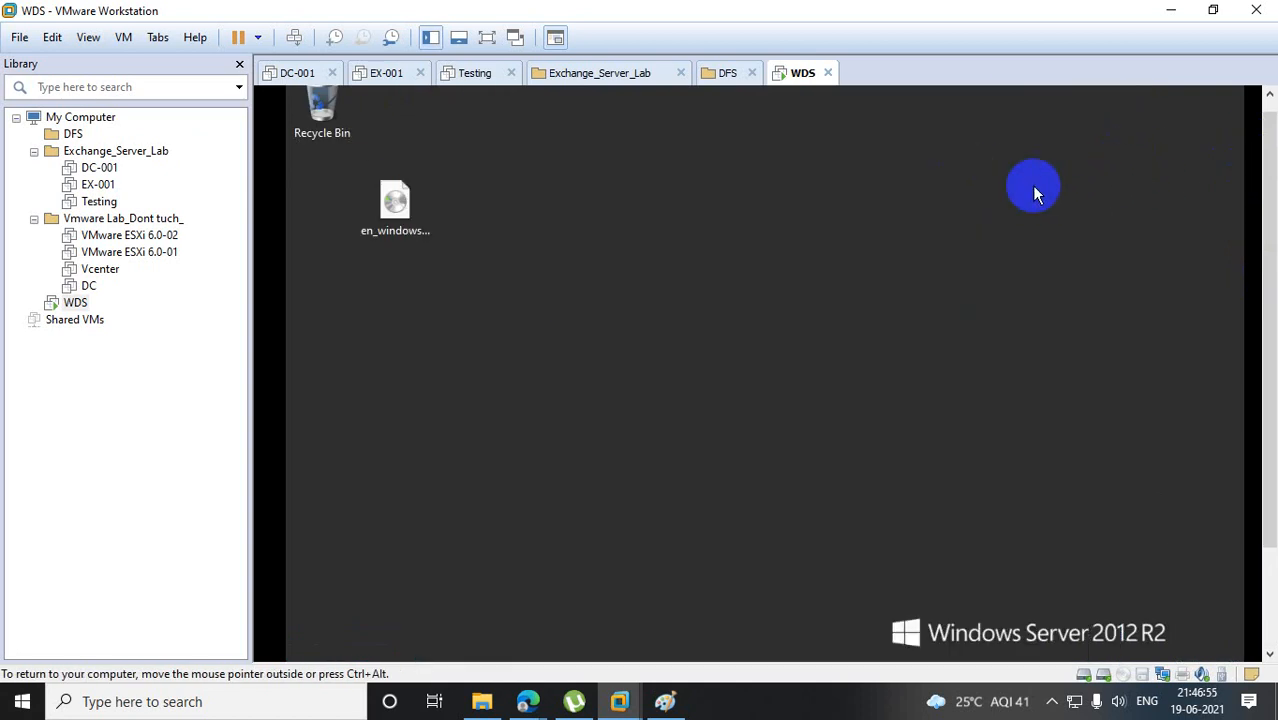
Reopen This PC and display the Shared Folders options of the WDS virtual machine, selecting the win2k12 share.
drag(1257, 200, 1257, 423)
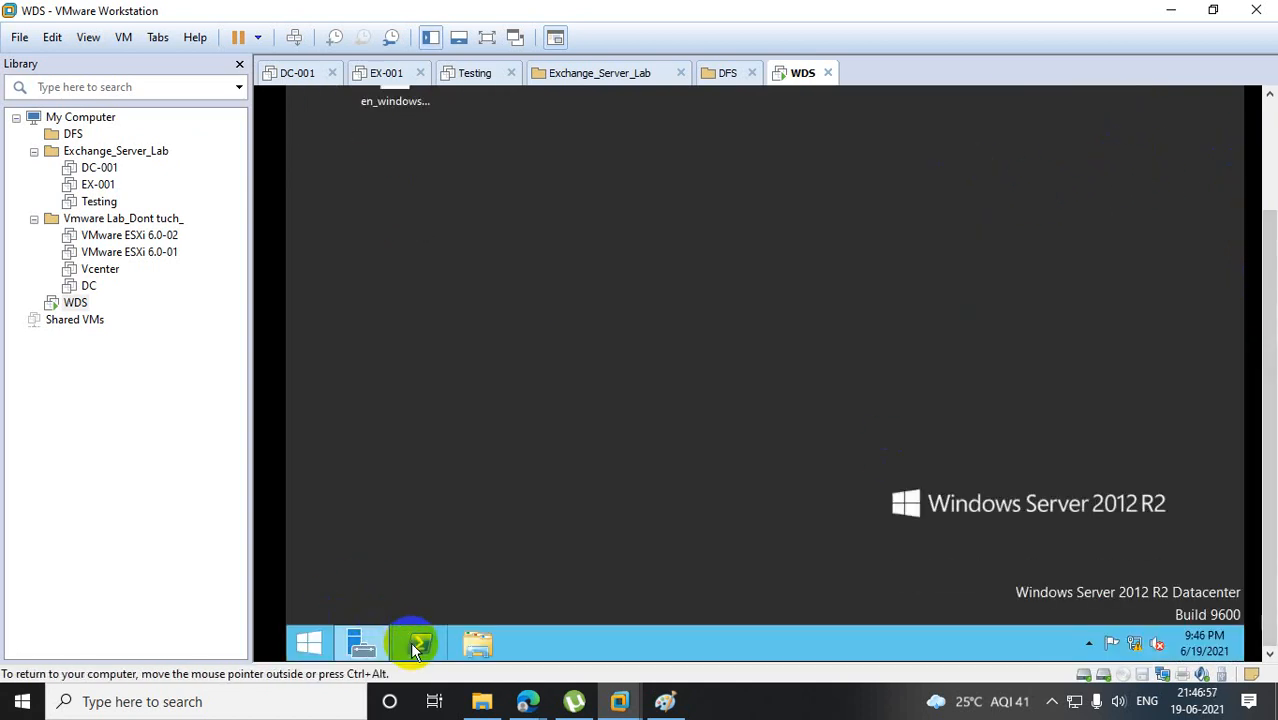
click(462, 638)
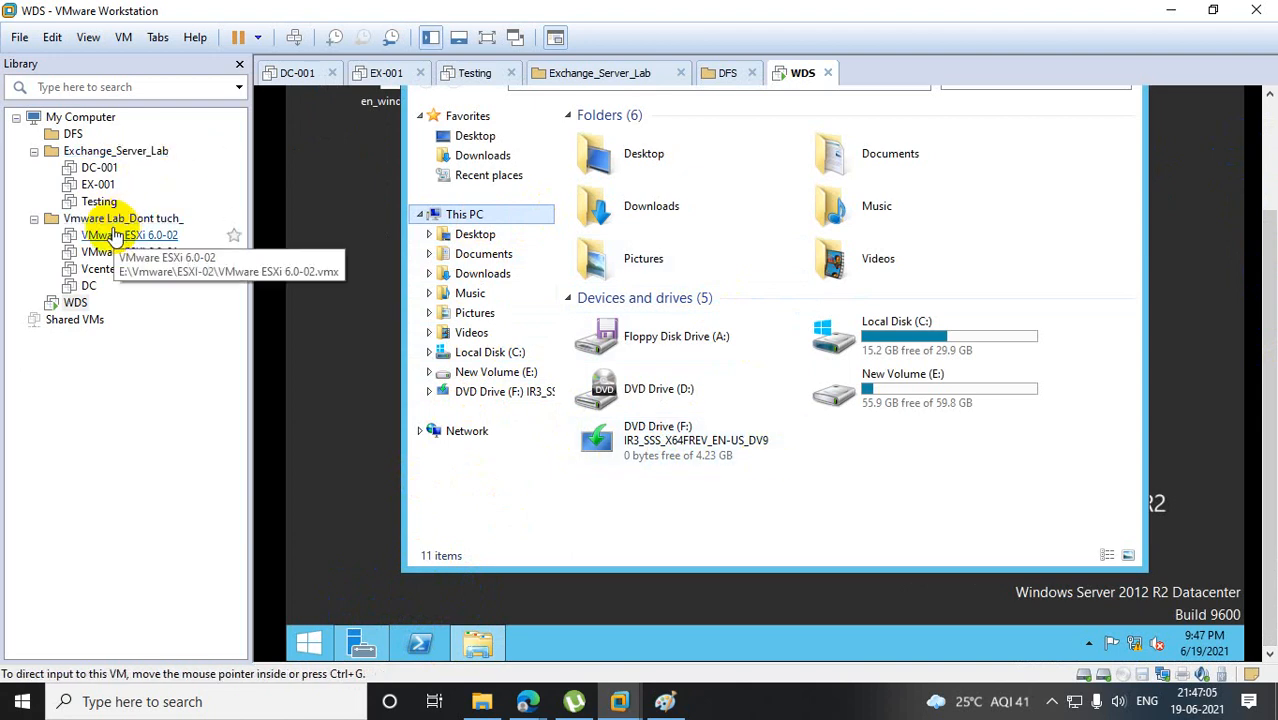
right_click(72, 300)
click(170, 627)
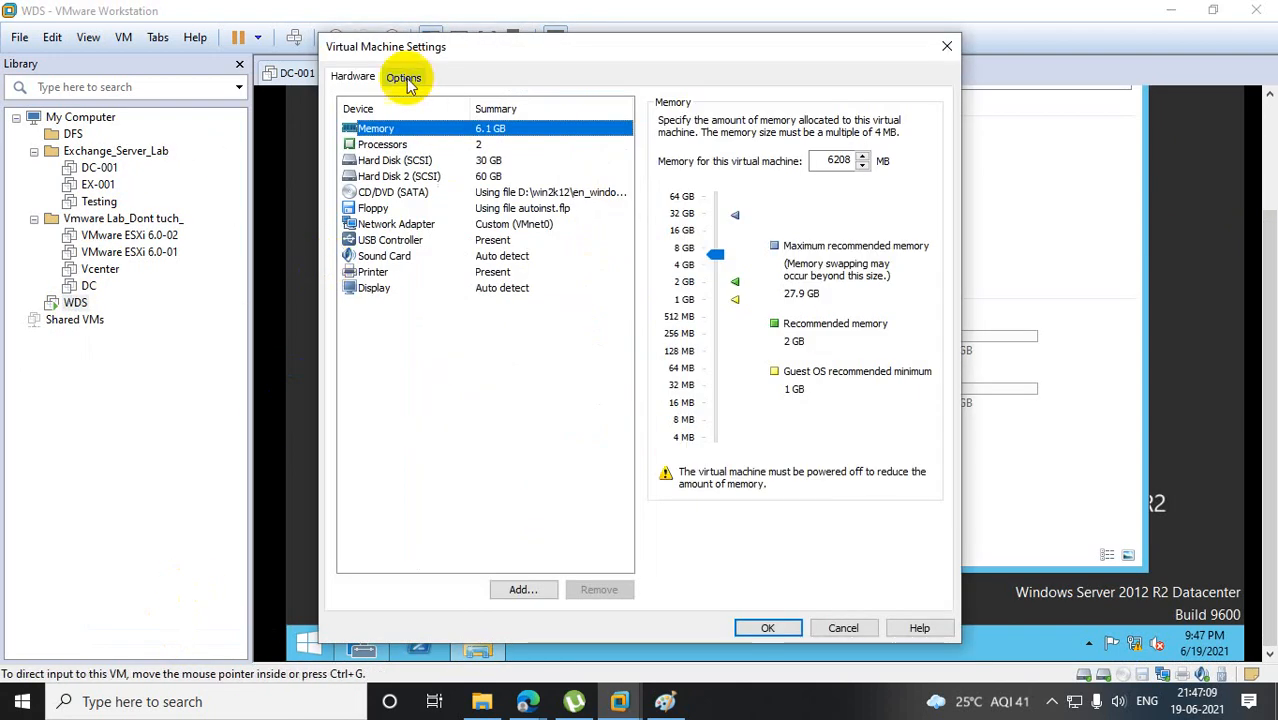
click(404, 78)
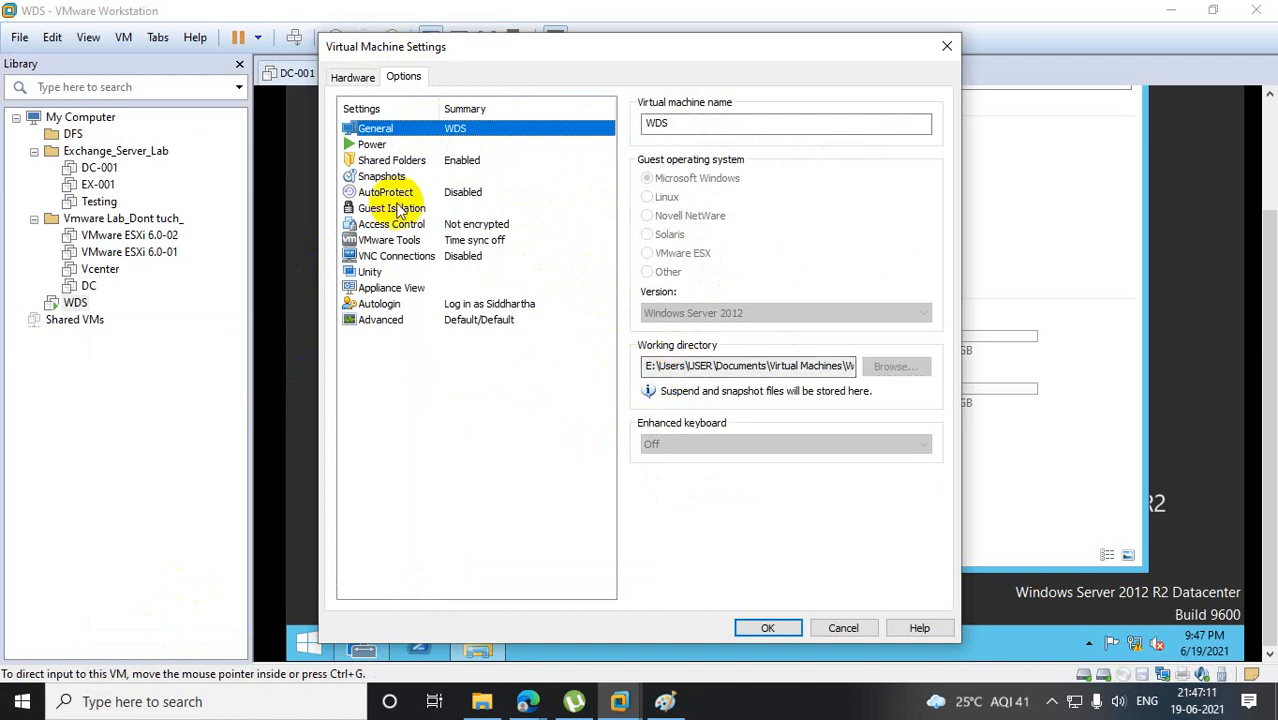
click(368, 161)
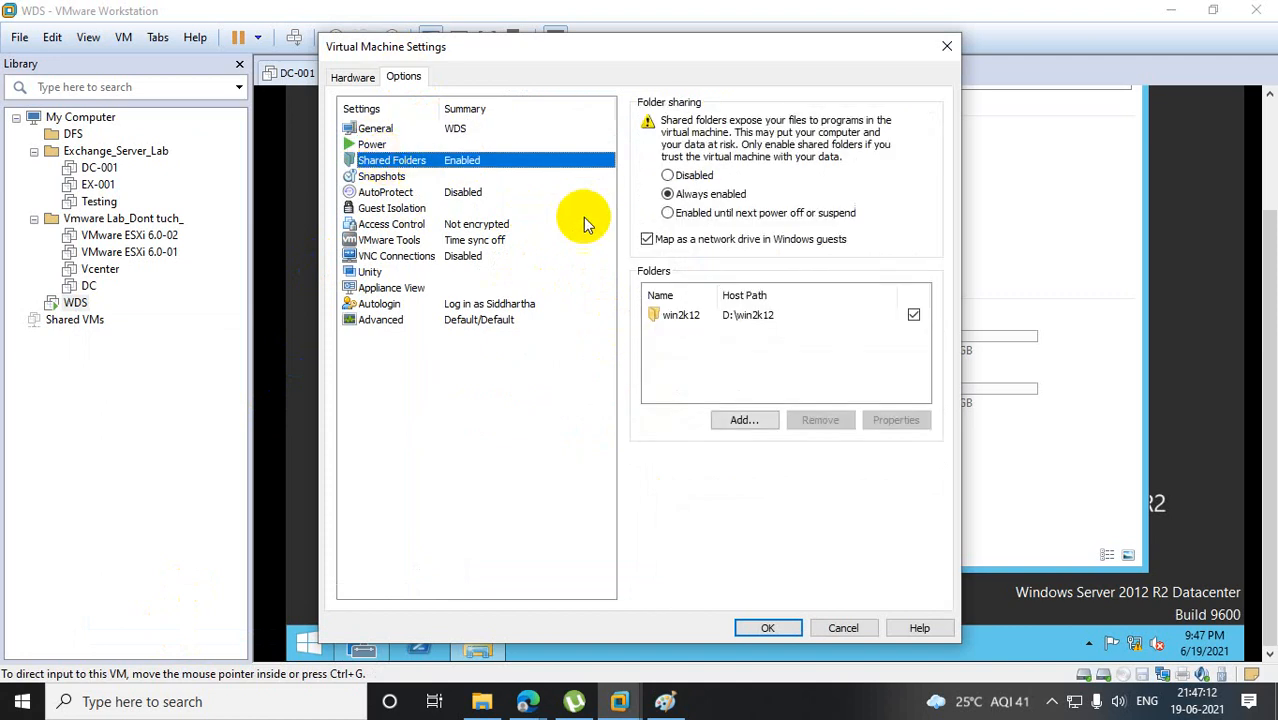
click(690, 318)
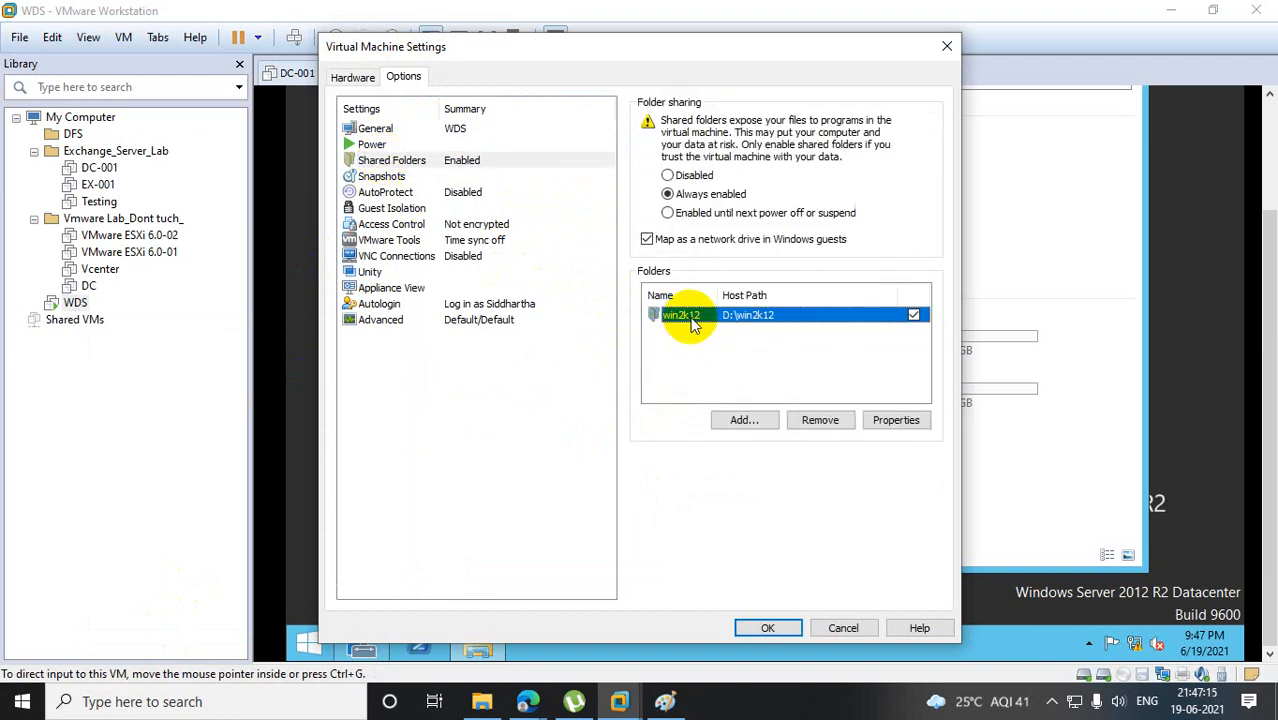
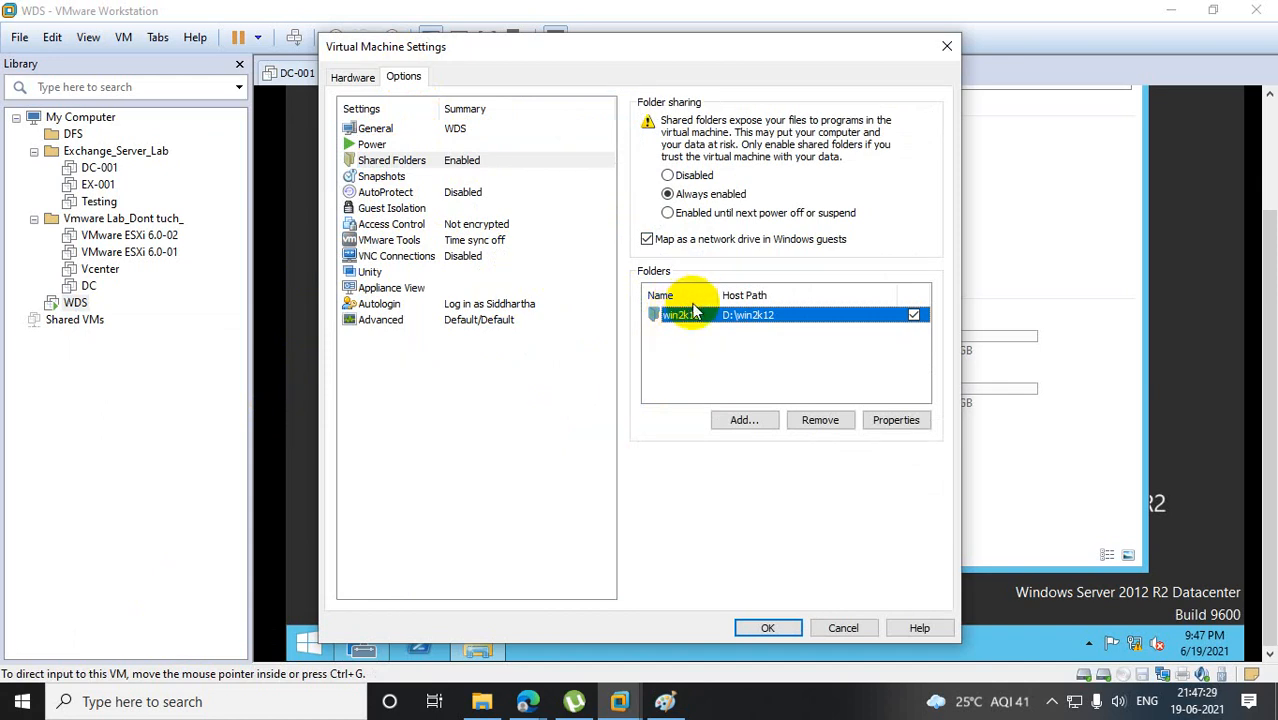
Add the host path D:\ as a shared folder named D and apply the virtual machine settings.
click(744, 420)
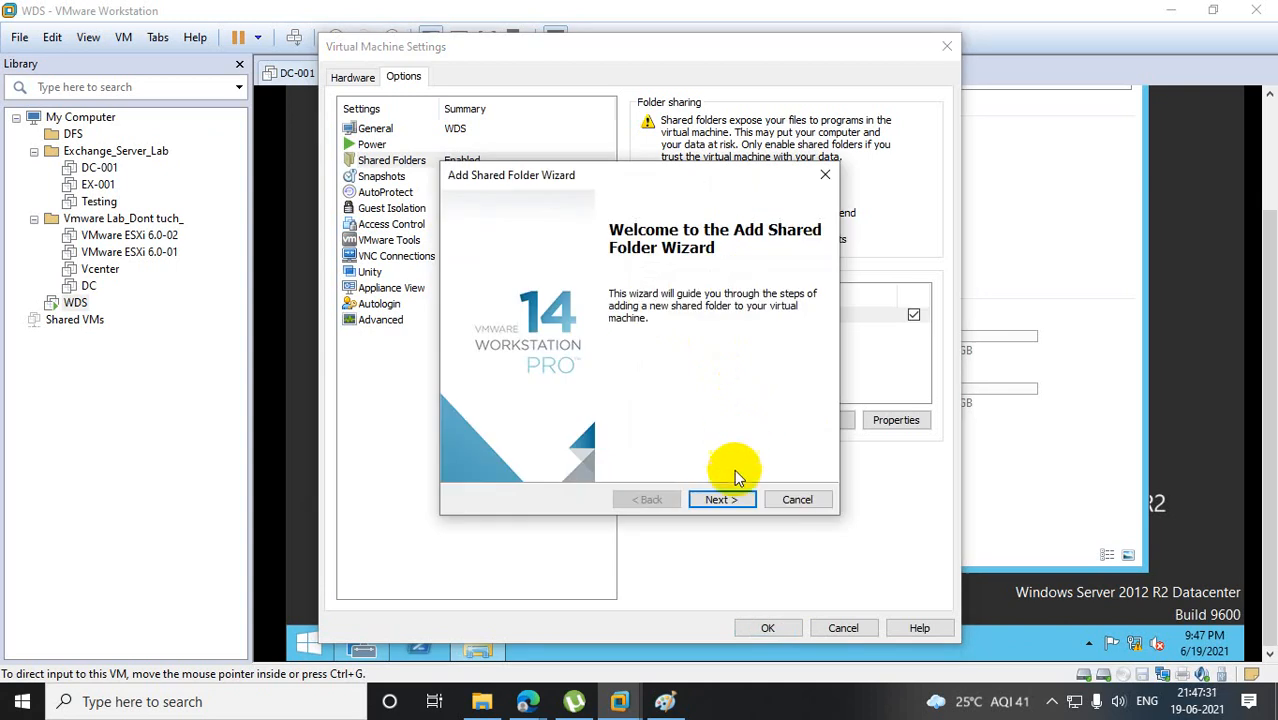
click(722, 499)
click(789, 274)
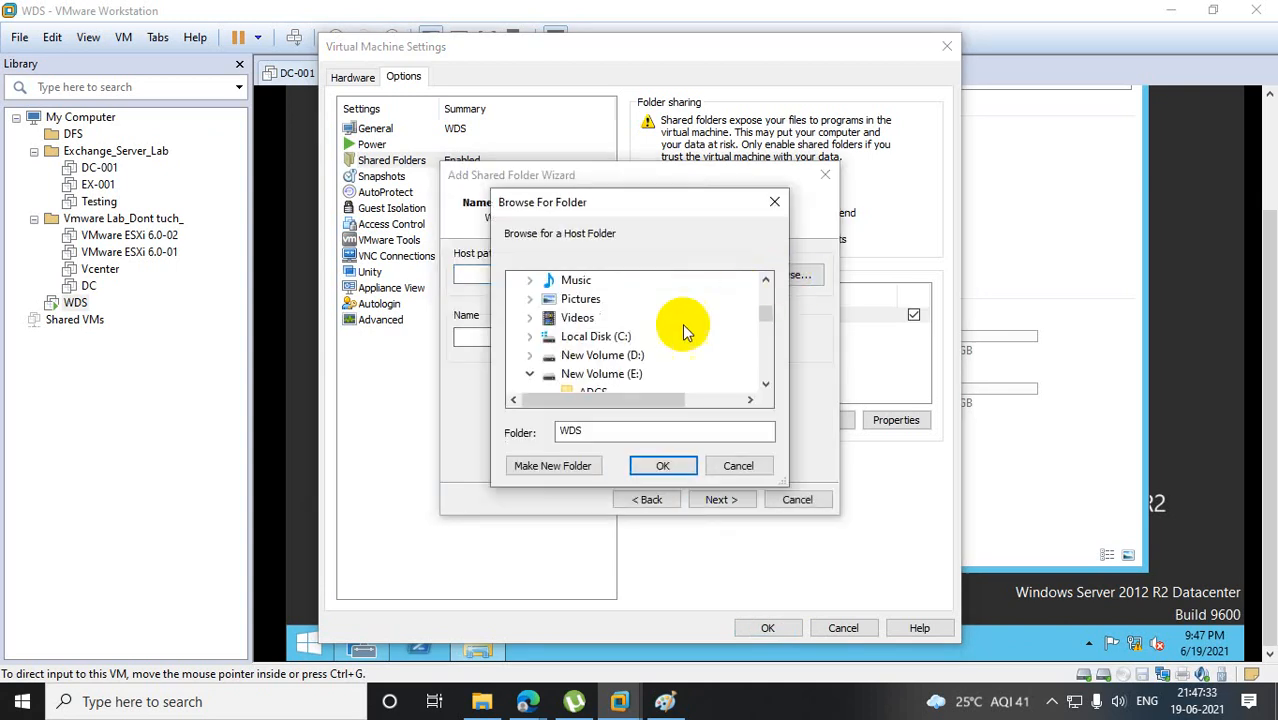
click(562, 354)
click(651, 469)
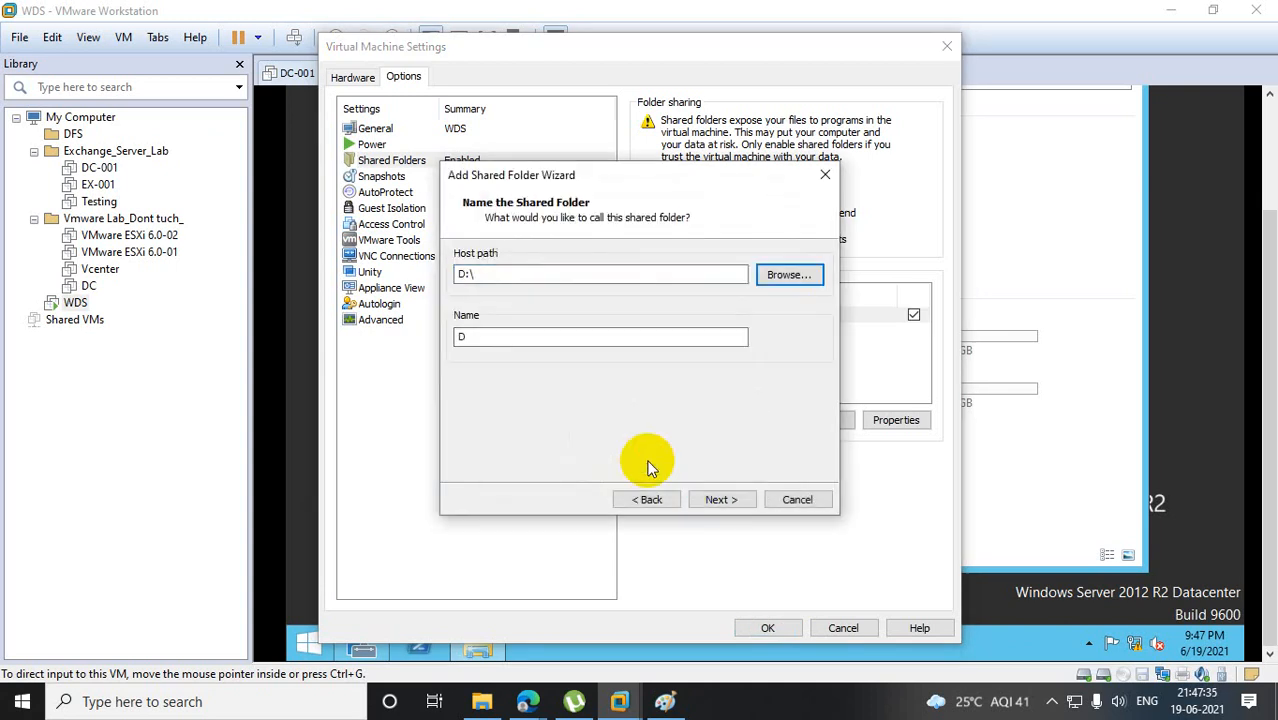
click(748, 500)
click(740, 508)
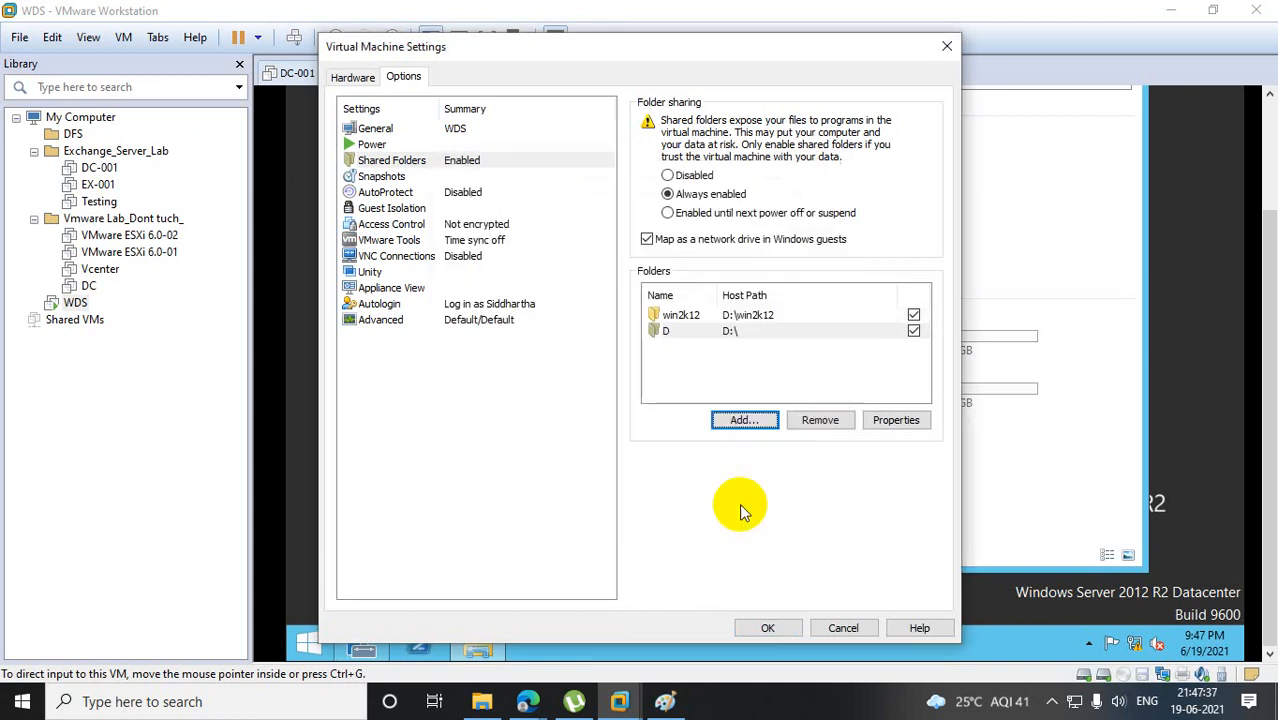
click(768, 627)
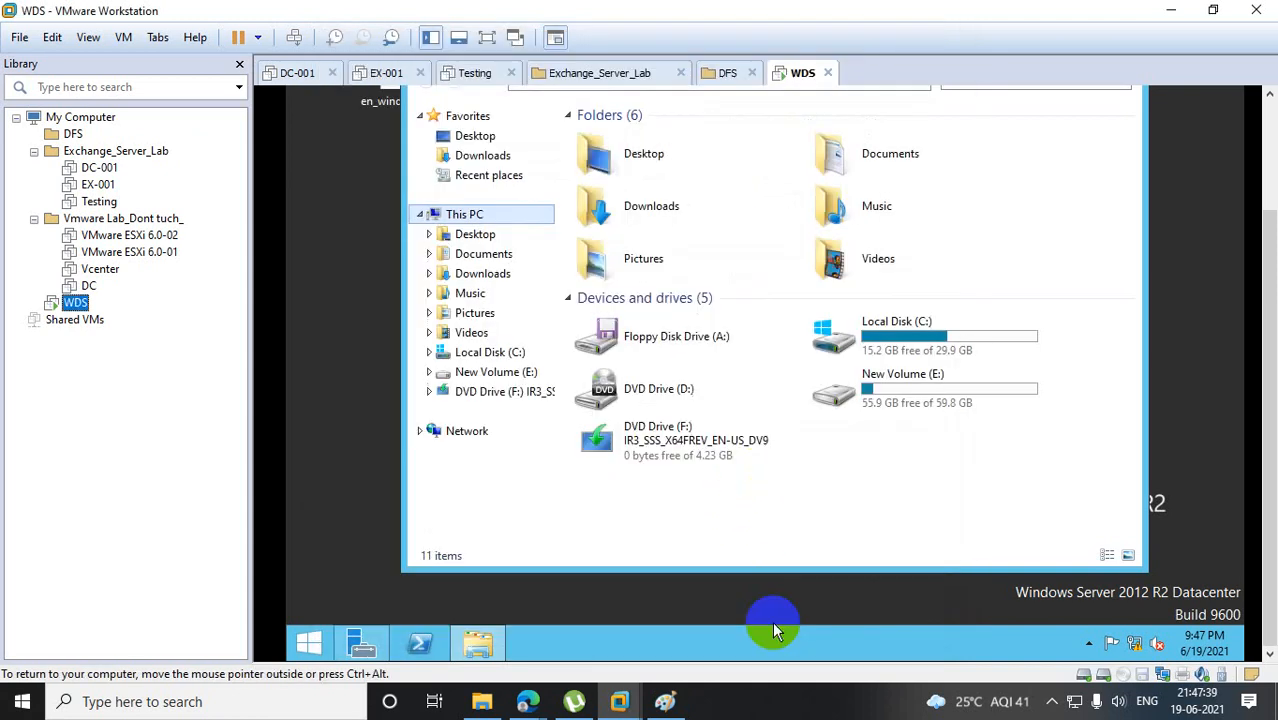
Refresh This PC in the virtual machine and eject the mounted disc image on DVD Drive (F:).
right_click(820, 468)
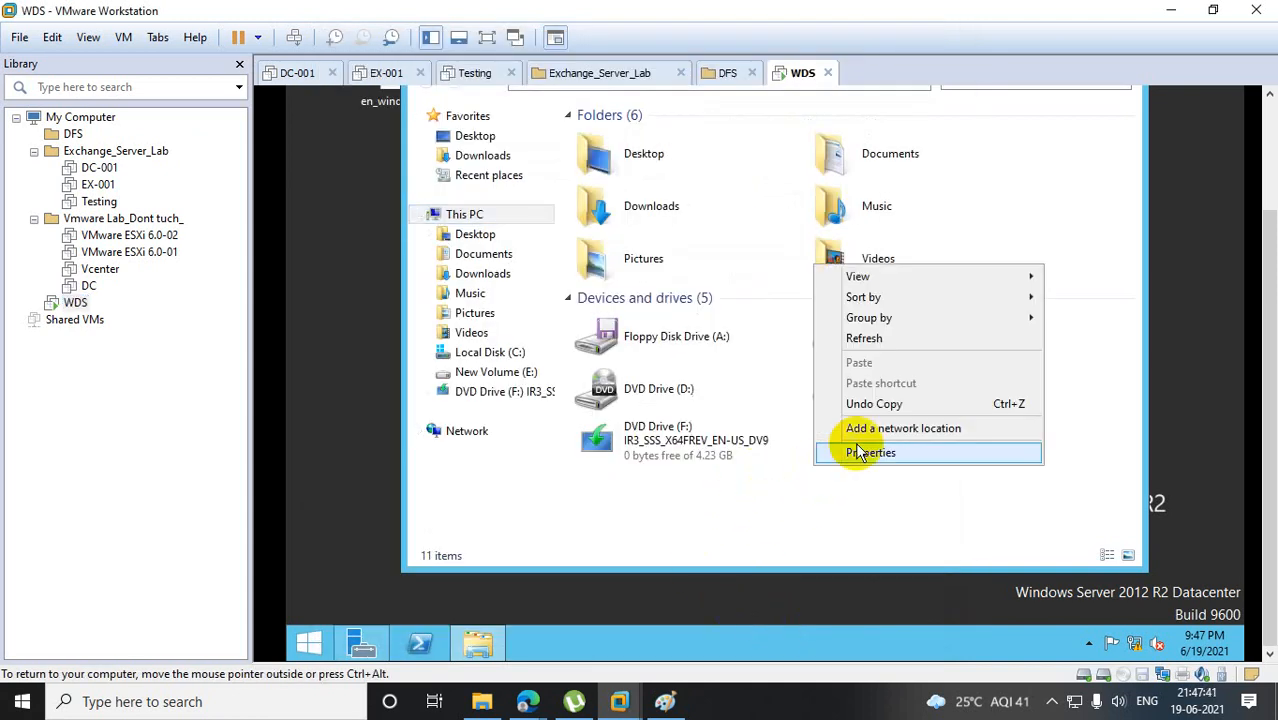
click(864, 338)
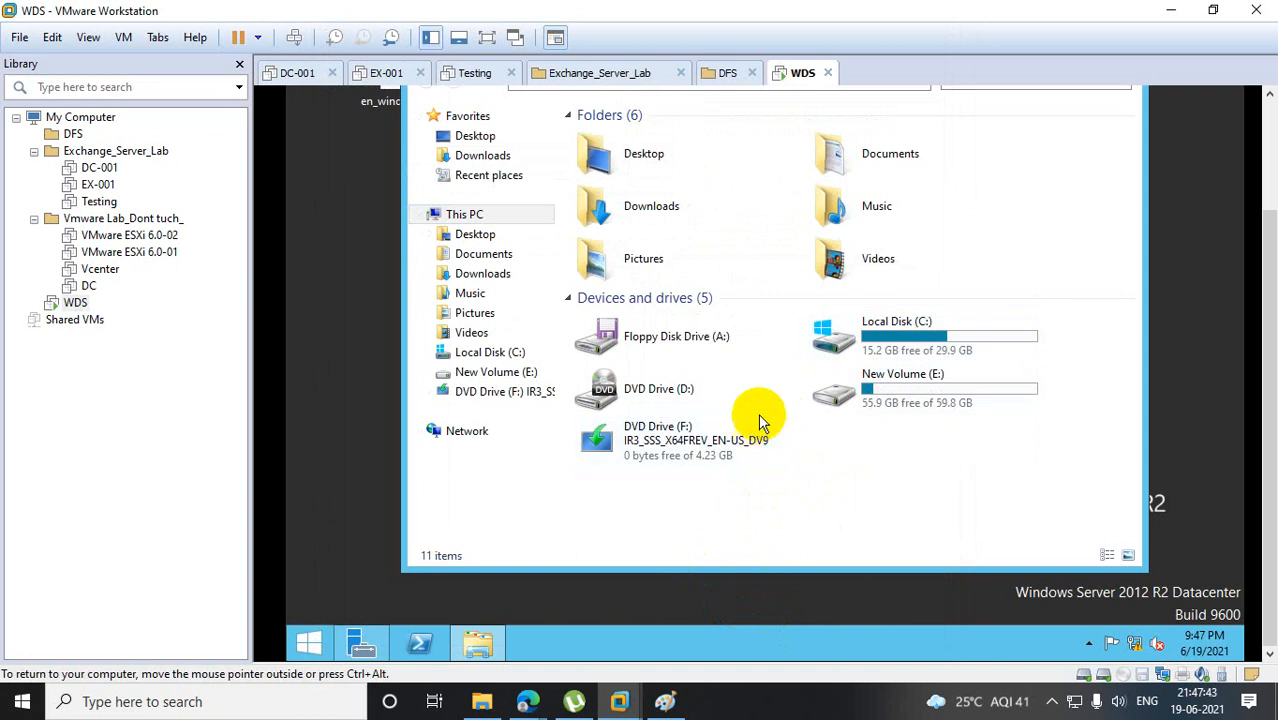
right_click(668, 442)
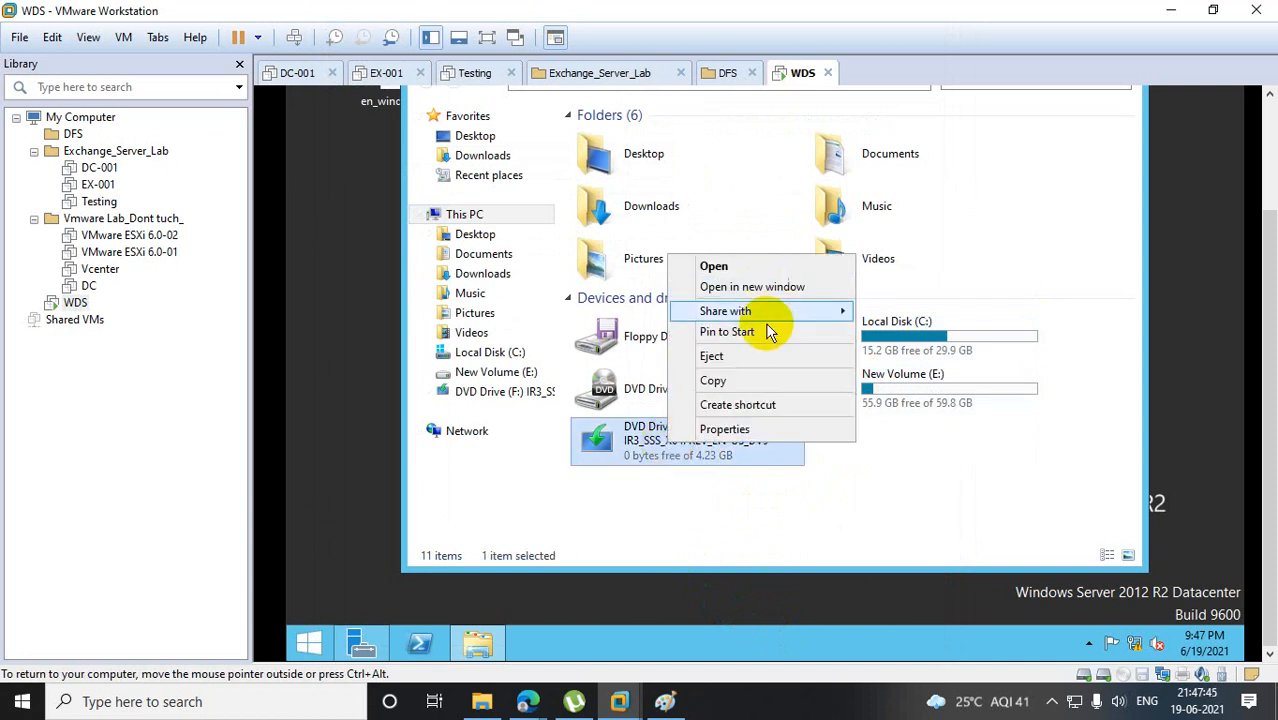
click(748, 359)
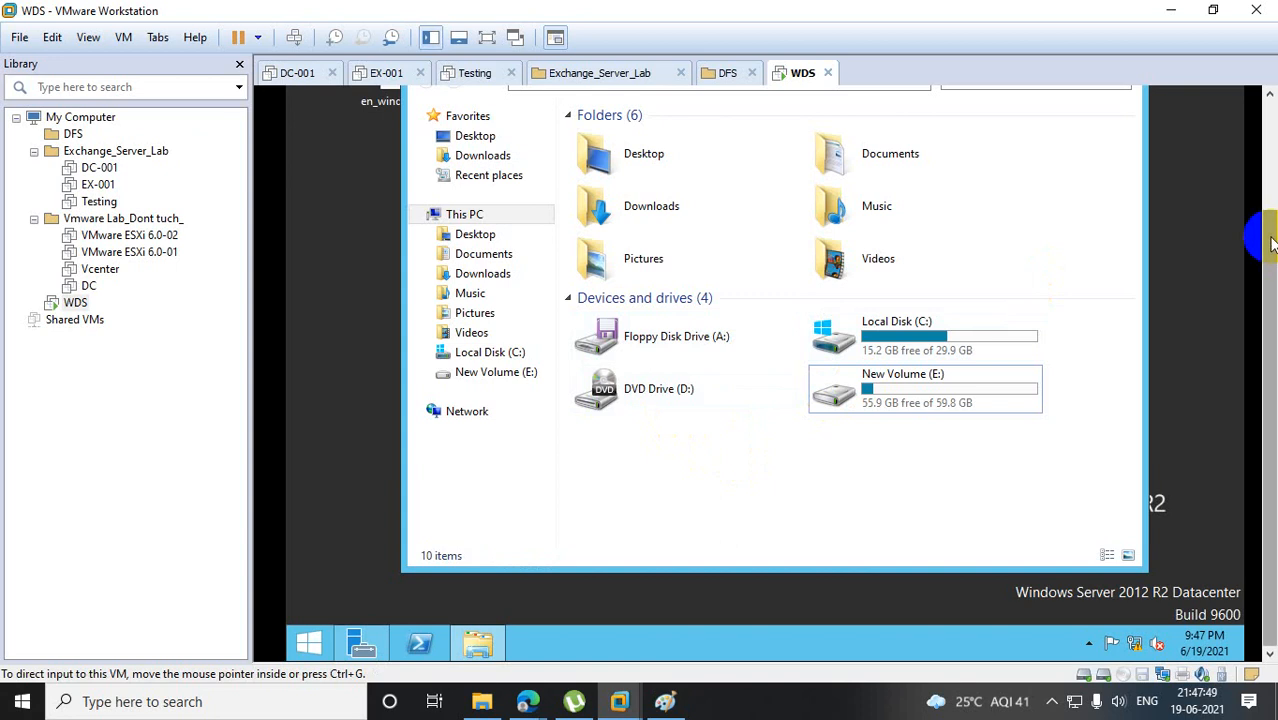
Turn off mapping shared folders as a network drive in Windows guests for the WDS virtual machine and apply the settings.
click(1079, 91)
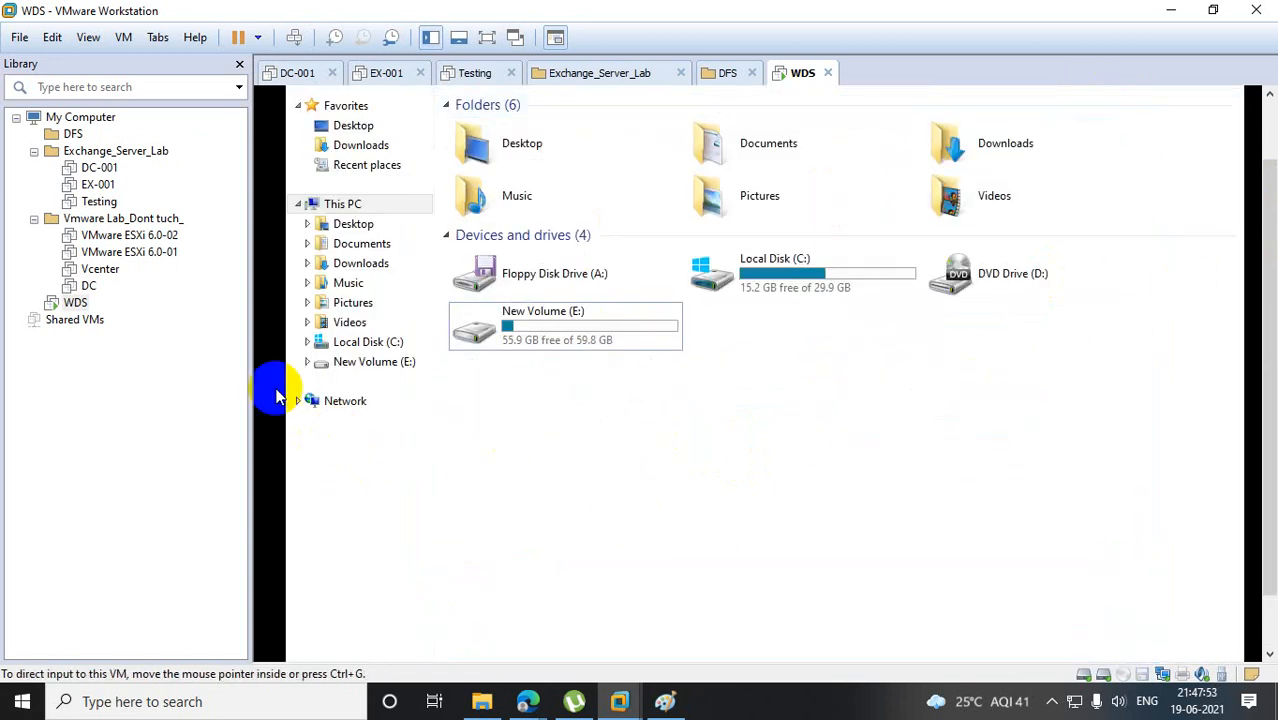
right_click(77, 302)
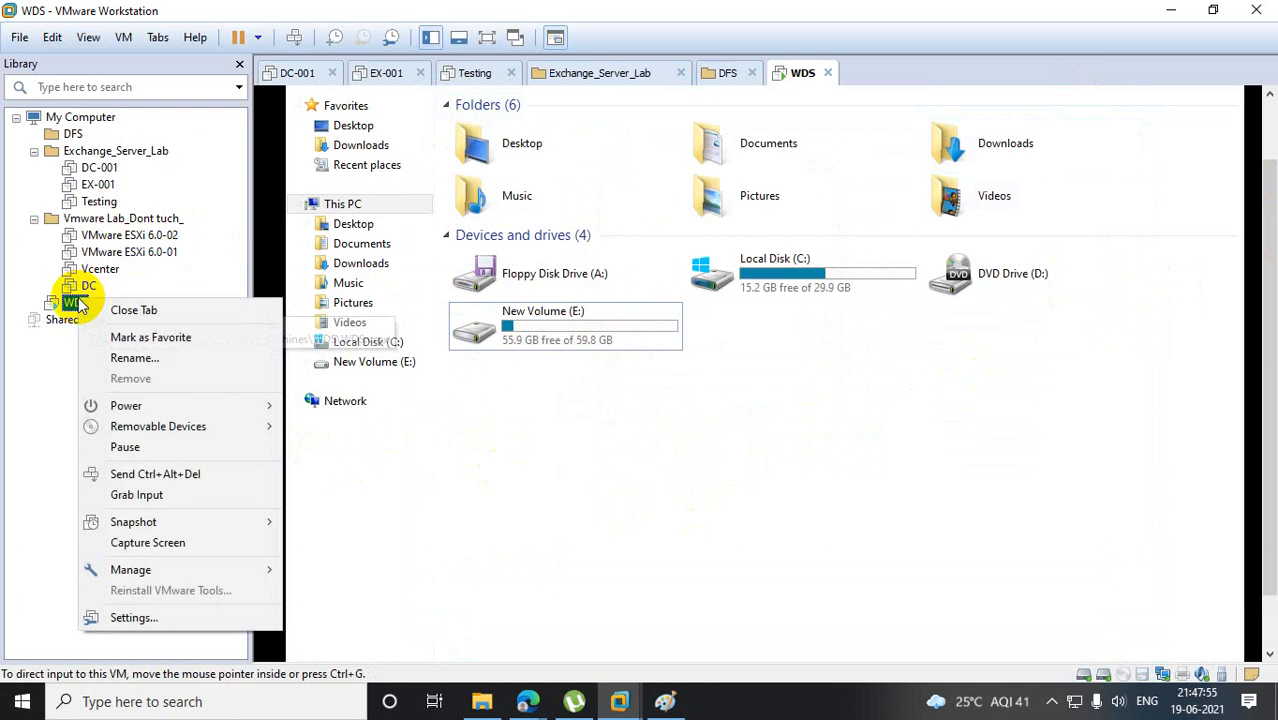
click(118, 617)
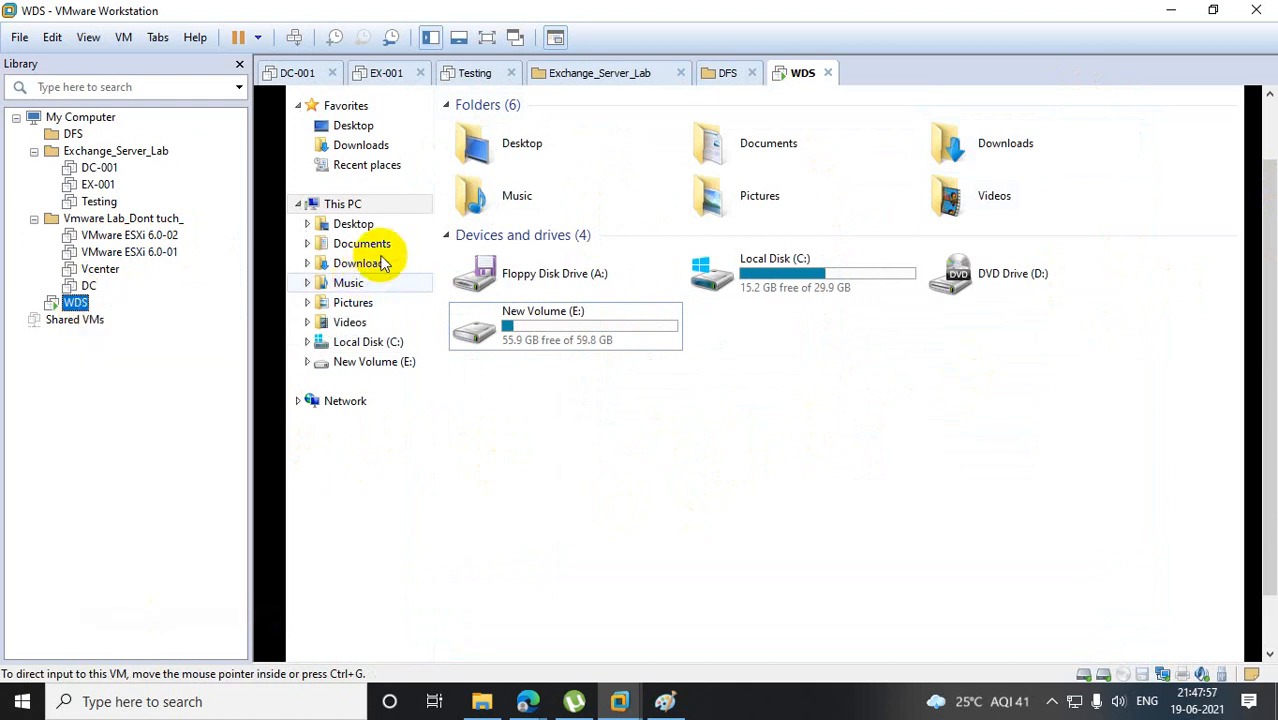
click(400, 78)
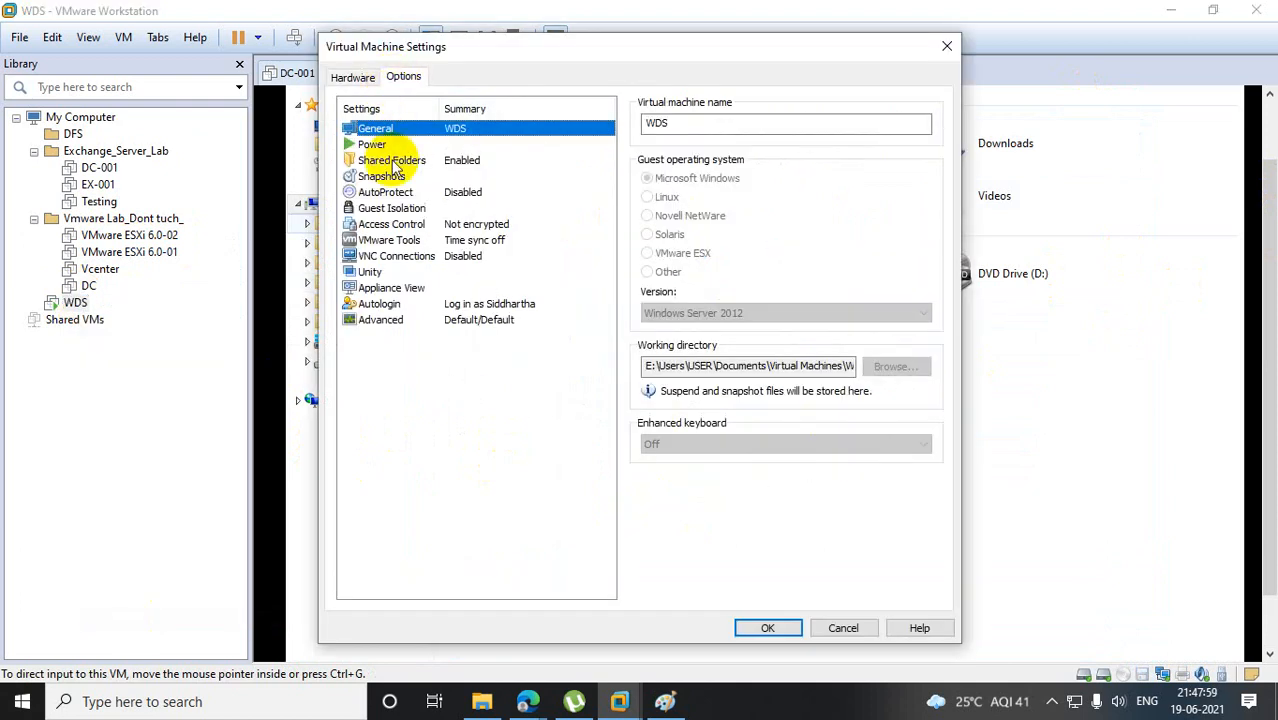
click(385, 161)
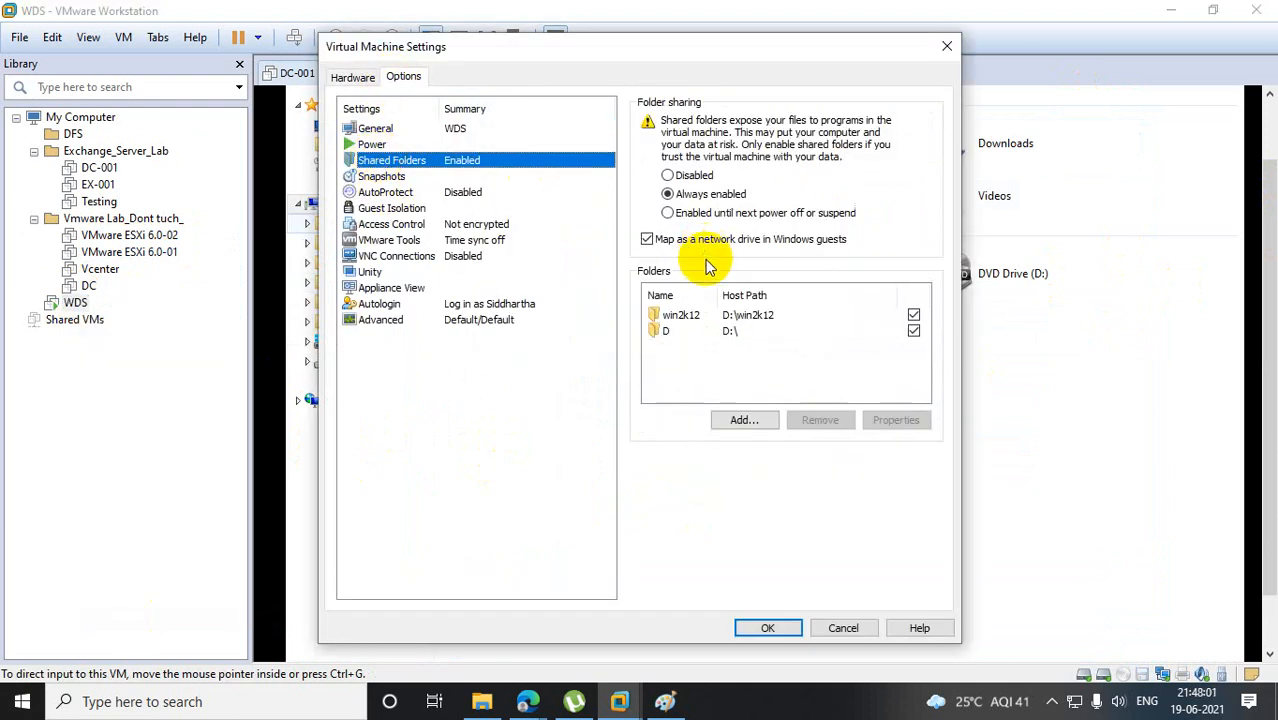
click(652, 243)
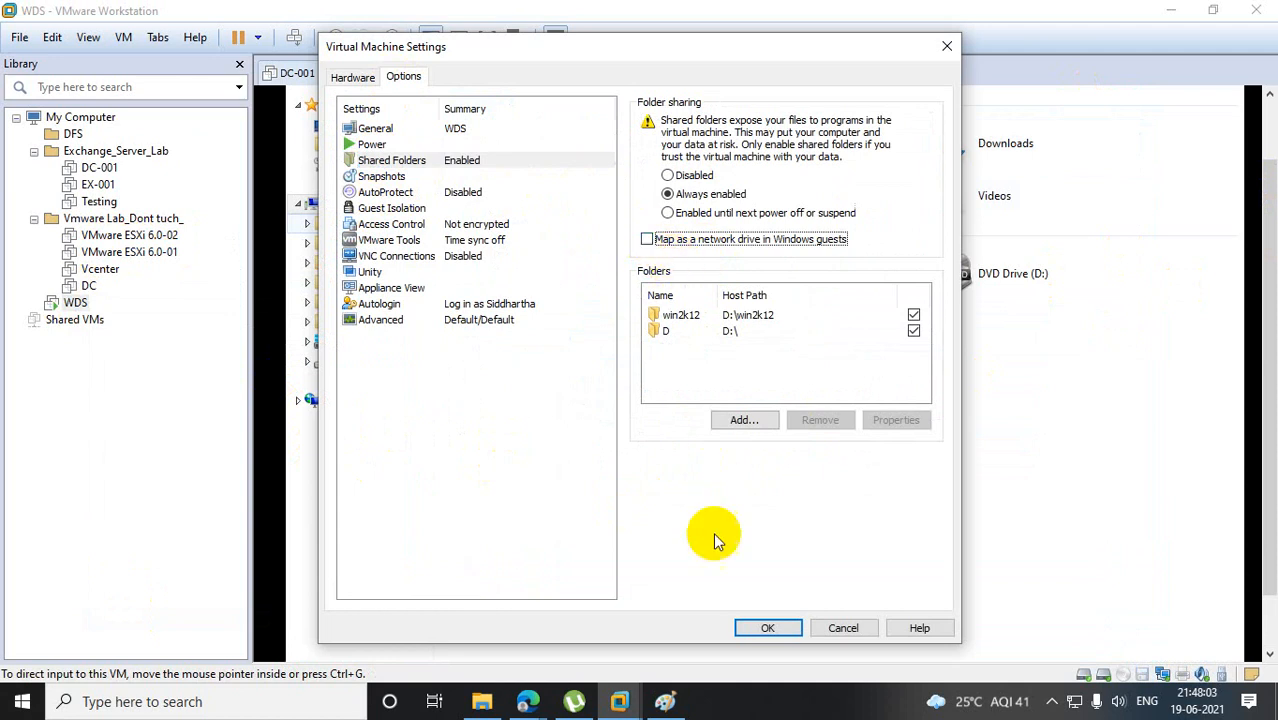
click(767, 627)
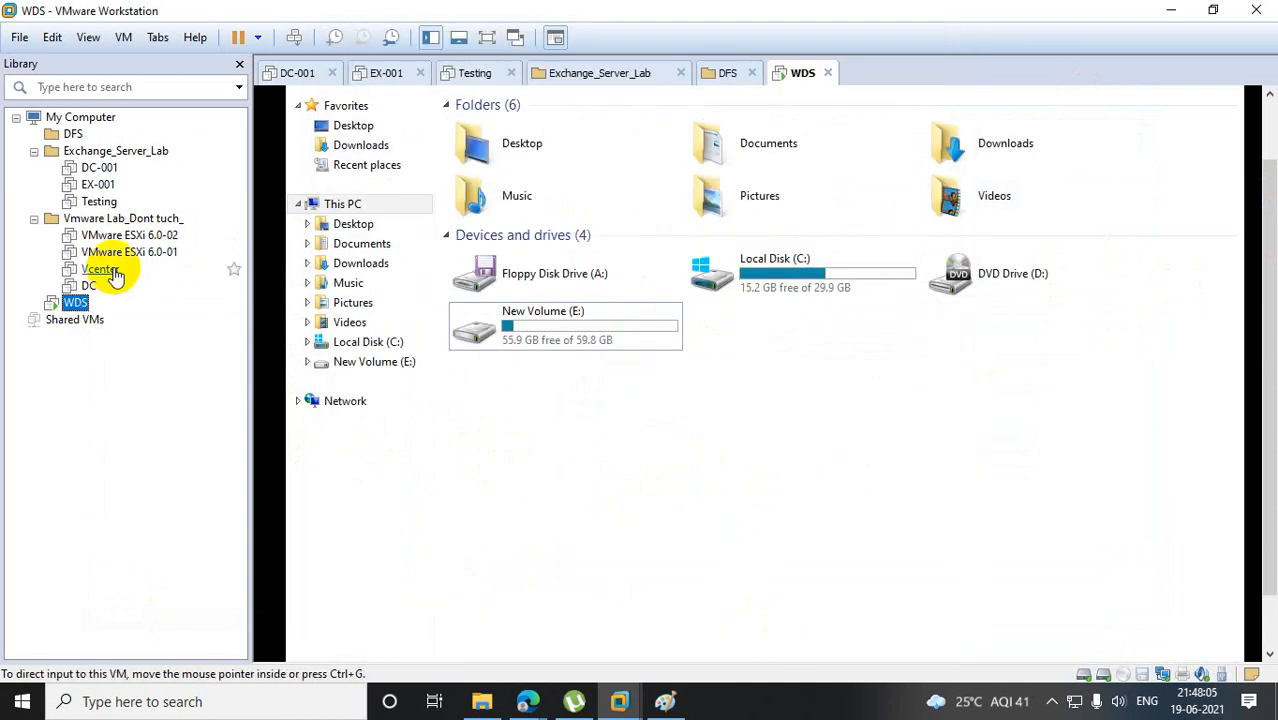
Turn mapping shared folders as a network drive in Windows guests back on for the WDS virtual machine and apply it.
right_click(74, 303)
click(147, 626)
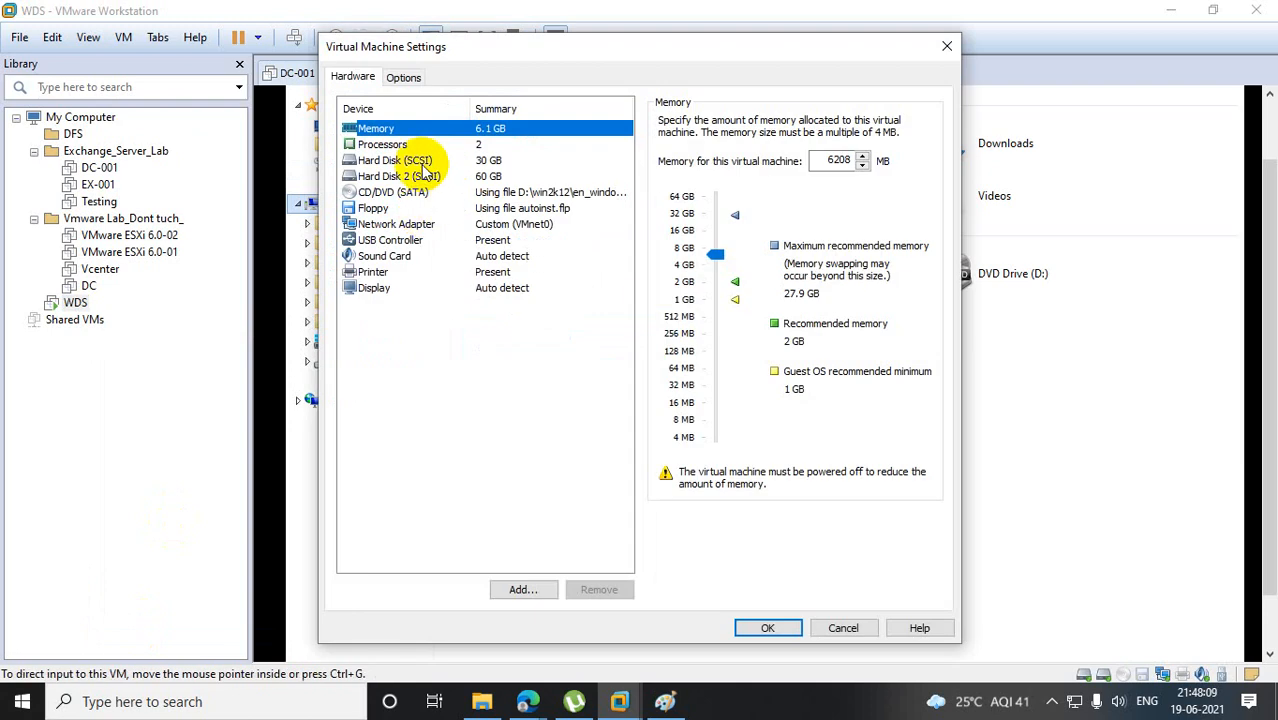
click(405, 77)
click(390, 160)
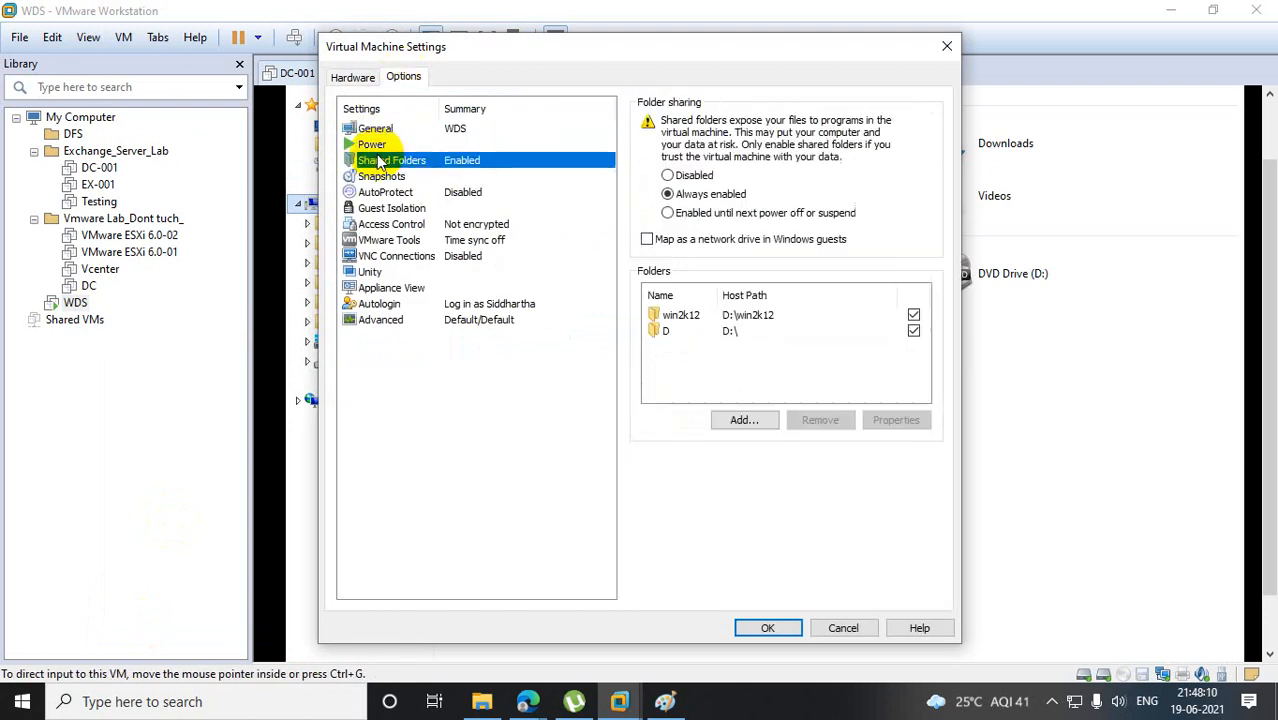
click(647, 239)
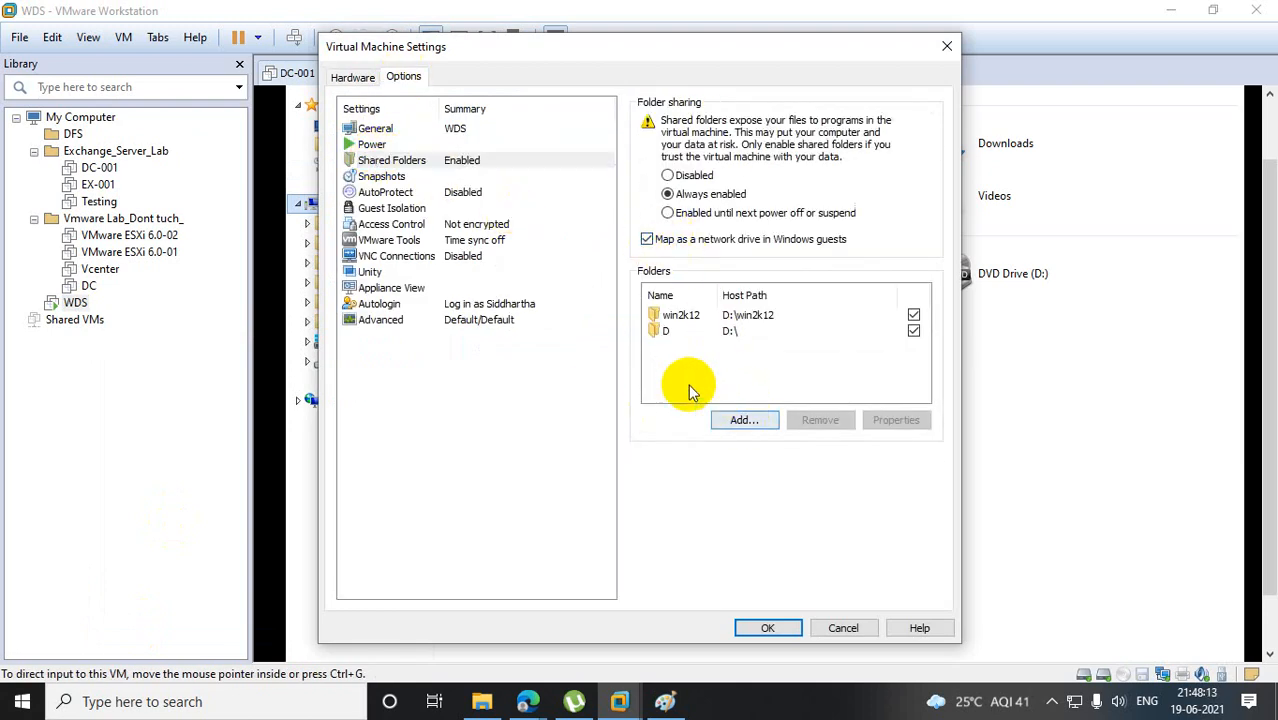
click(663, 333)
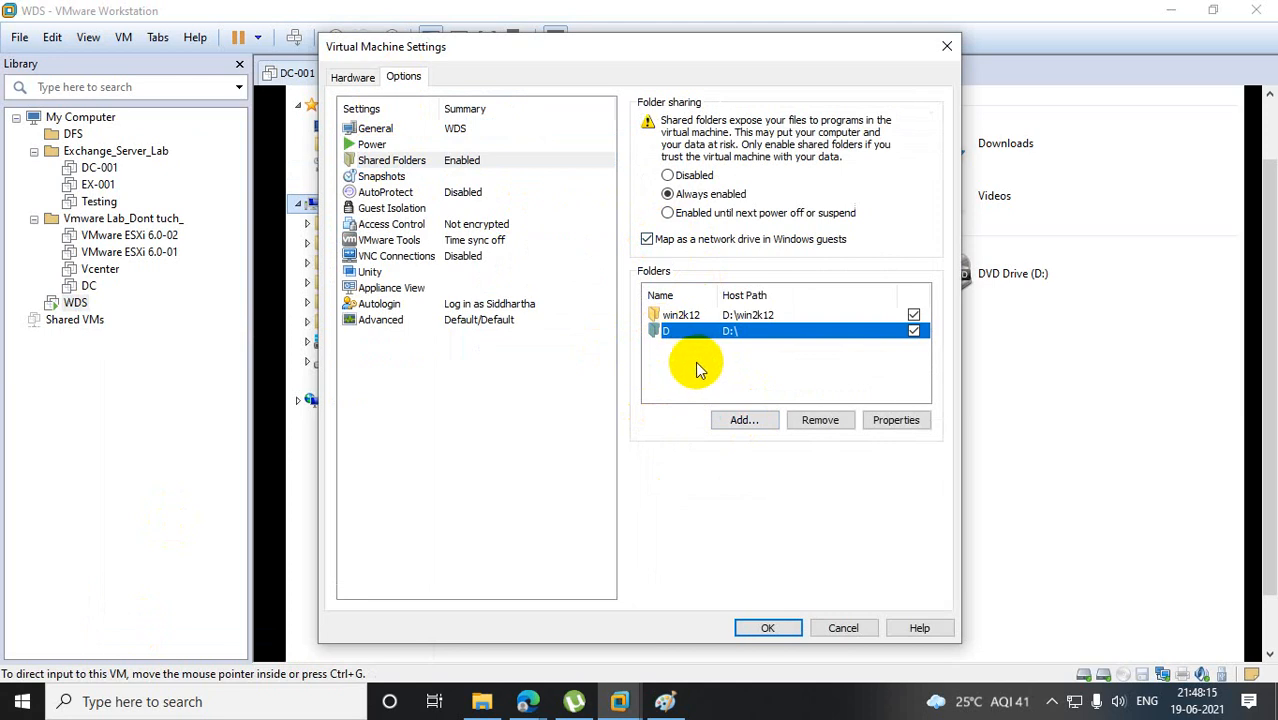
click(766, 627)
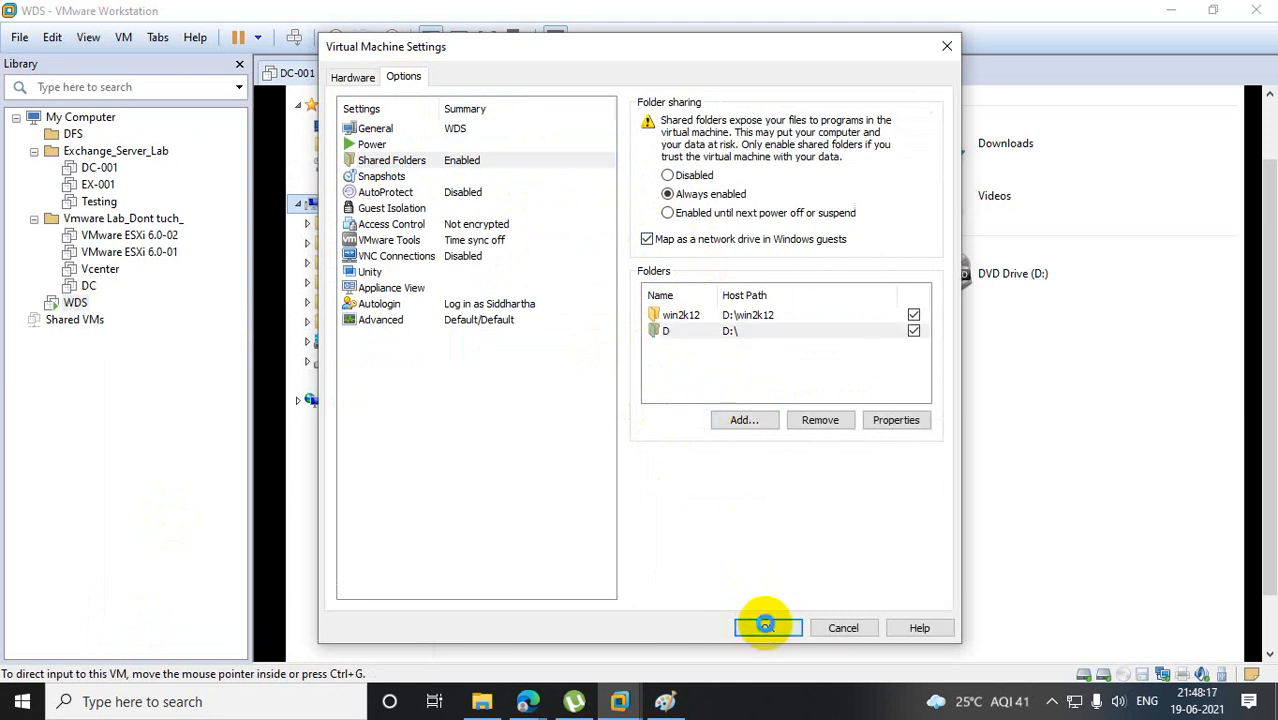
Open the mapped Shared Folders drive in the virtual machine and browse its D folder to the SERV2019.ENU.JUN2020 disc image.
double_click(566, 412)
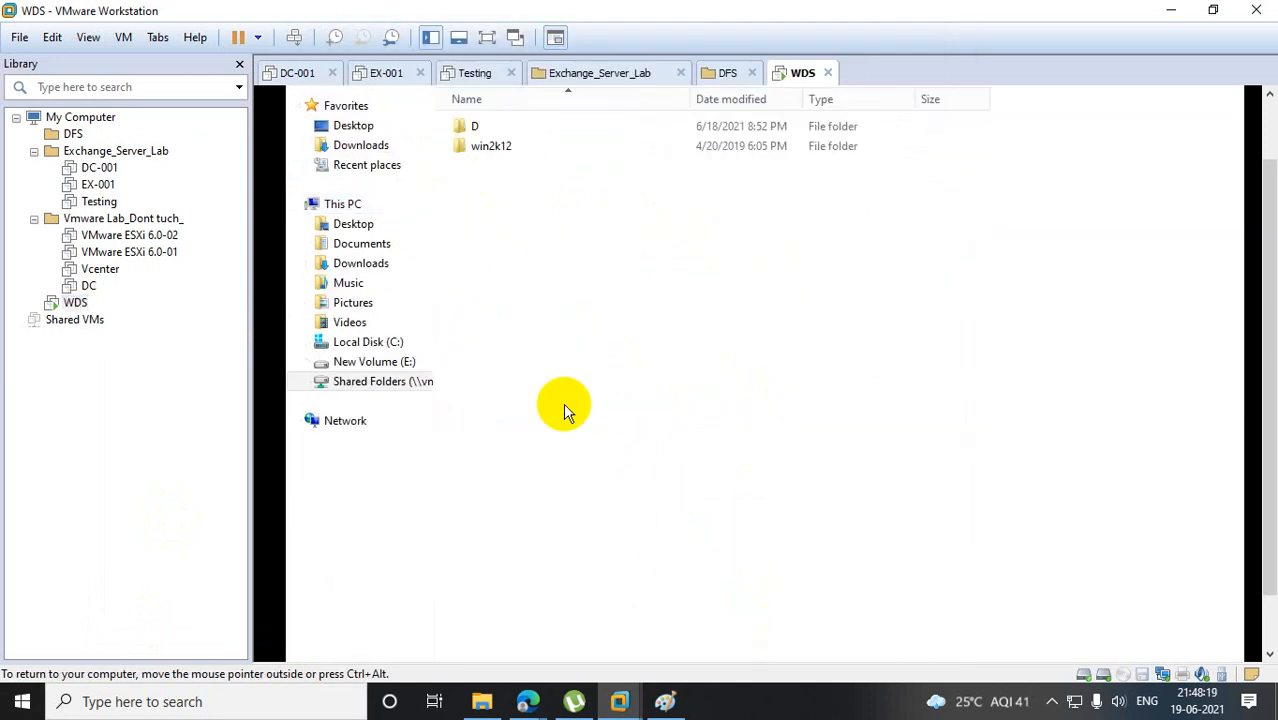
double_click(484, 135)
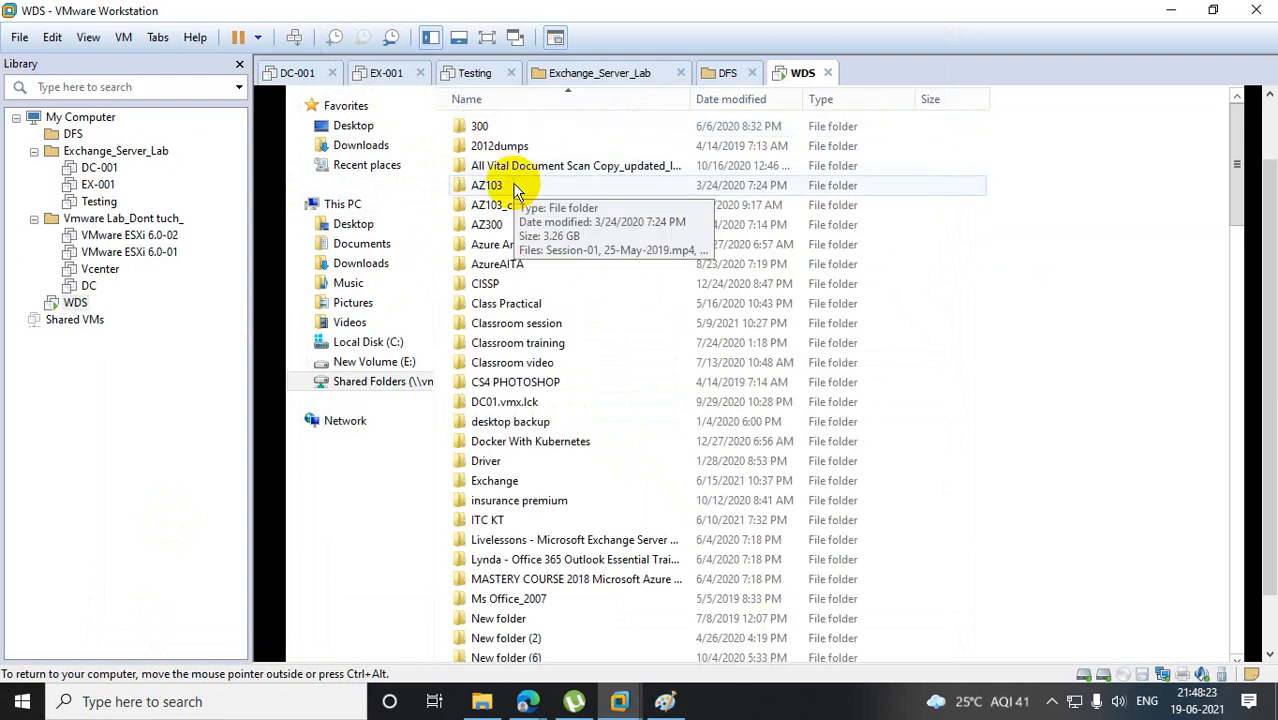
drag(1236, 196, 1240, 585)
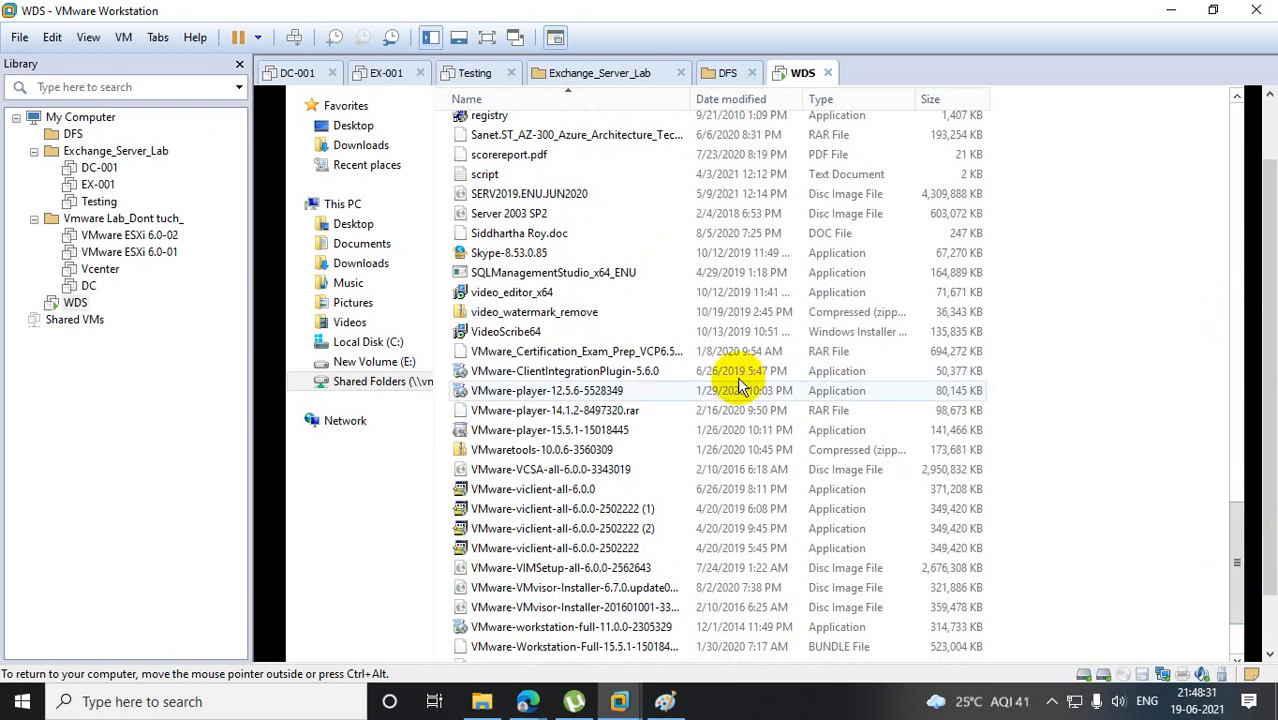
Try to mount the SERV2019.ENU.JUN2020 and Server 2003 SP2 disc images directly from the shared D folder.
click(545, 193)
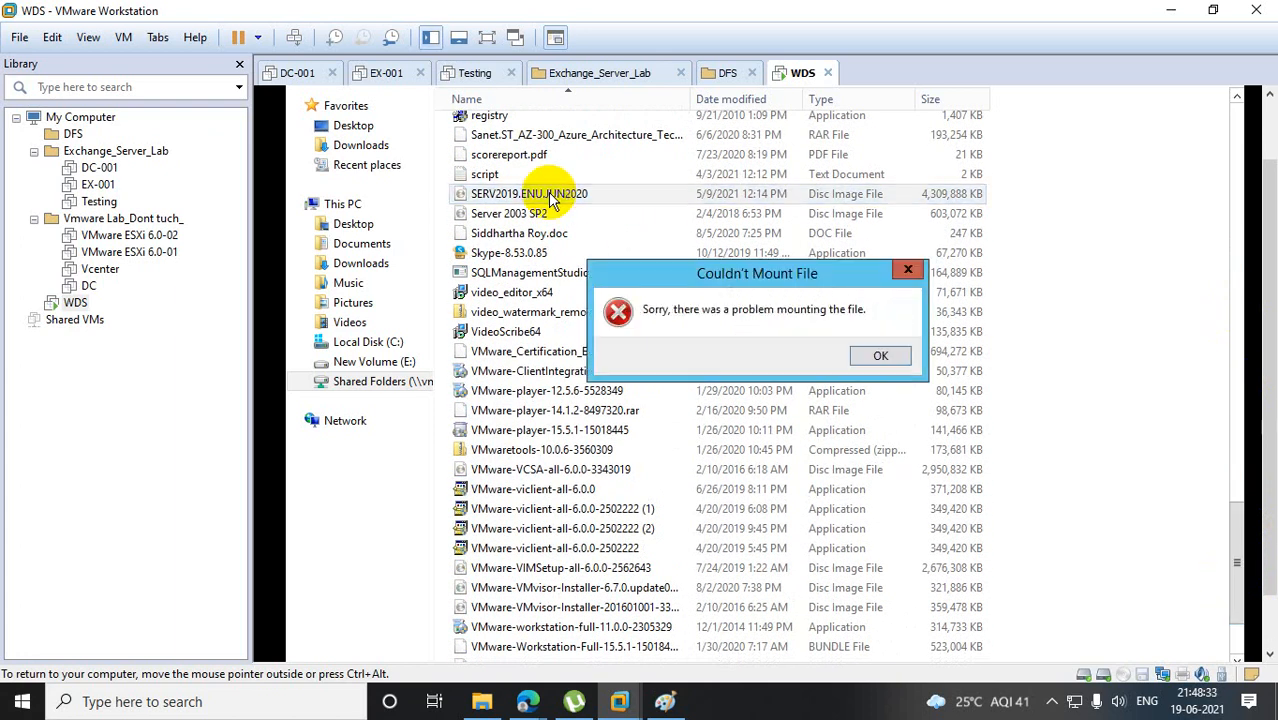
click(886, 356)
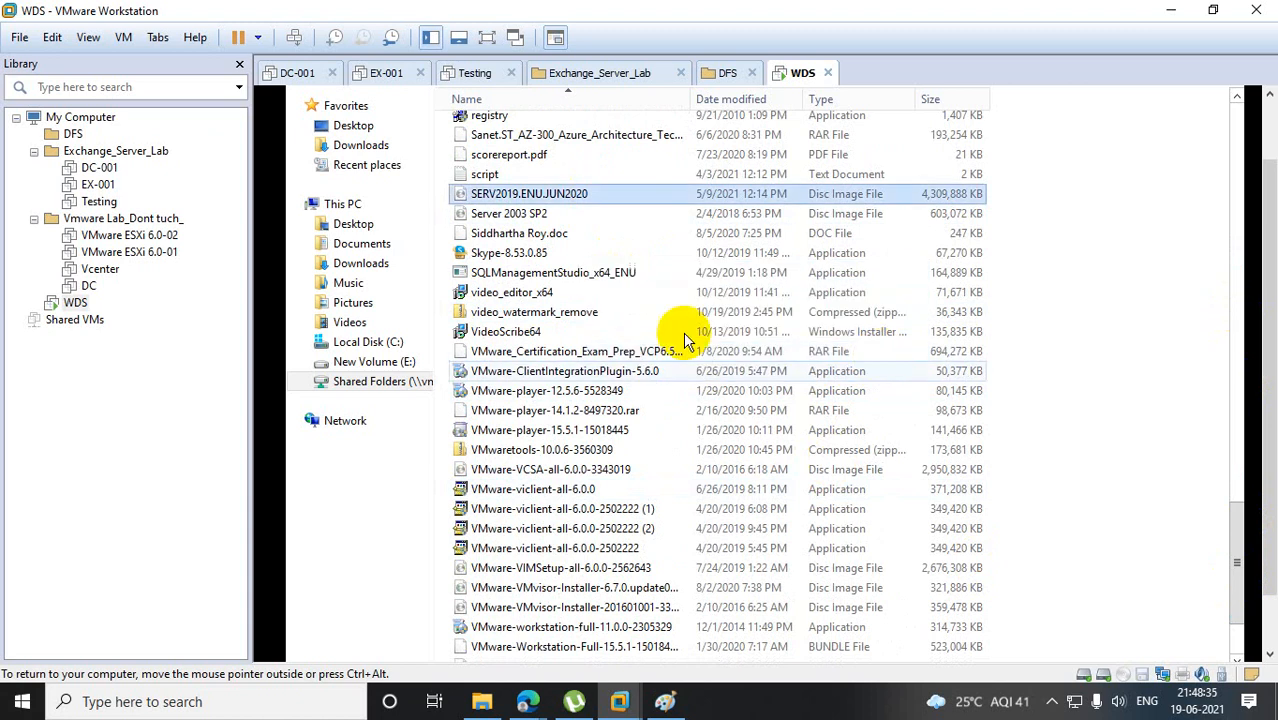
right_click(543, 195)
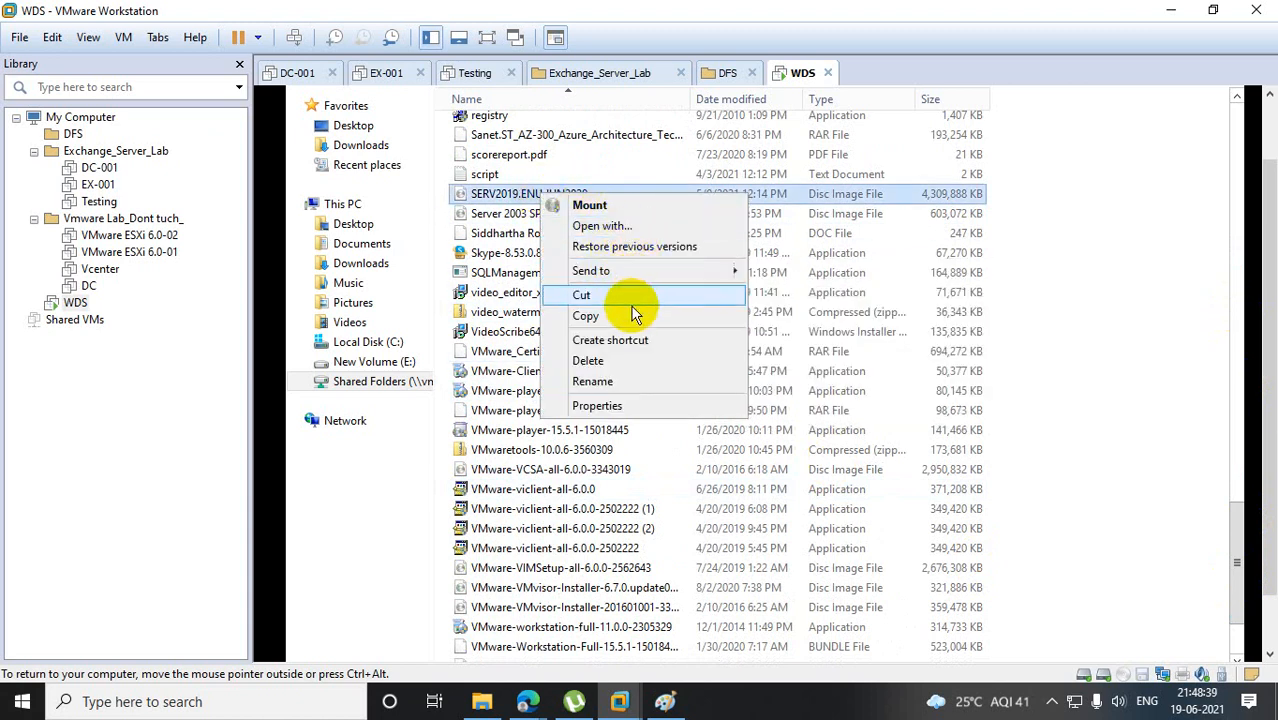
click(480, 213)
double_click(480, 213)
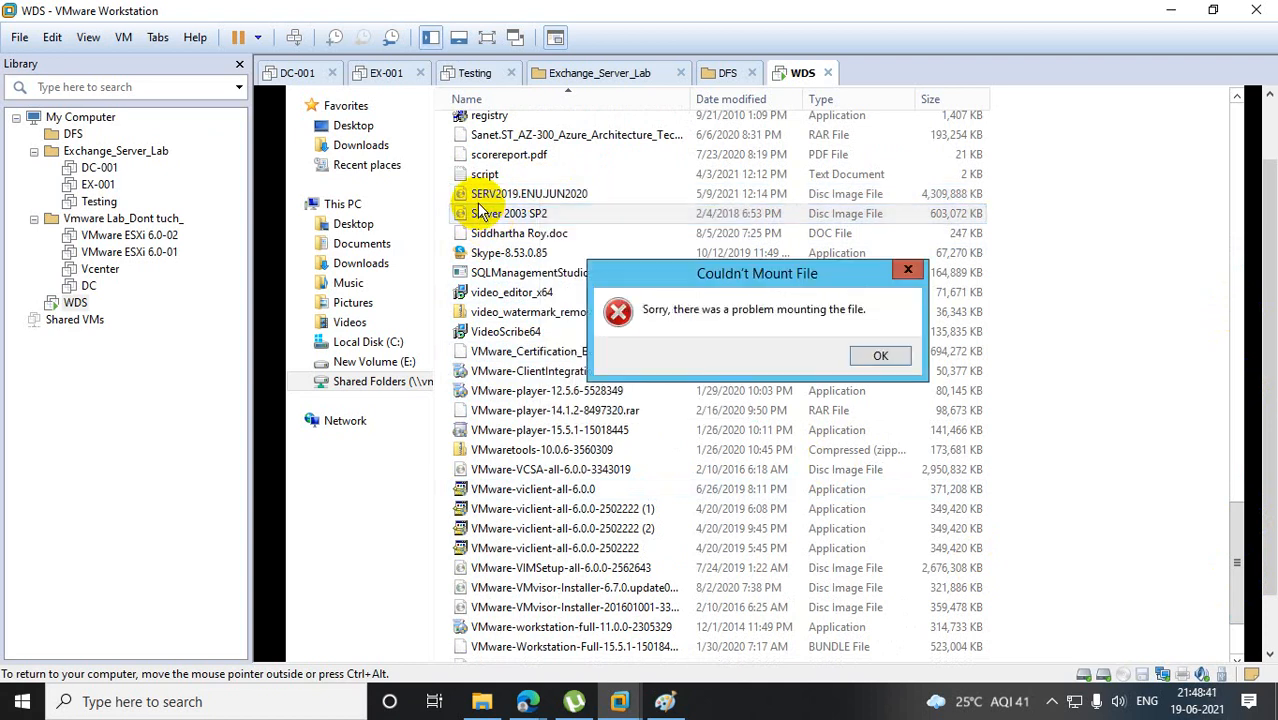
click(902, 271)
Copy the SERV2019.ENU.JUN2020 disc image from the shared D folder to the virtual machine's desktop.
click(634, 189)
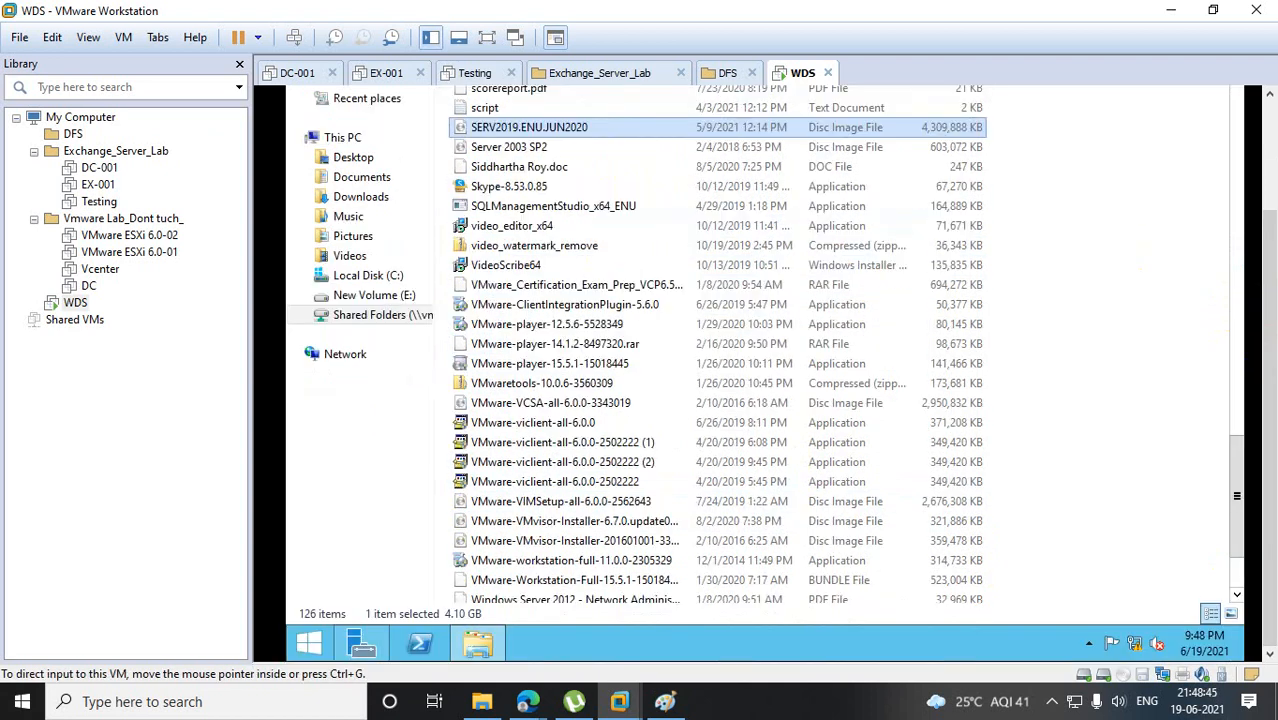
right_click(558, 128)
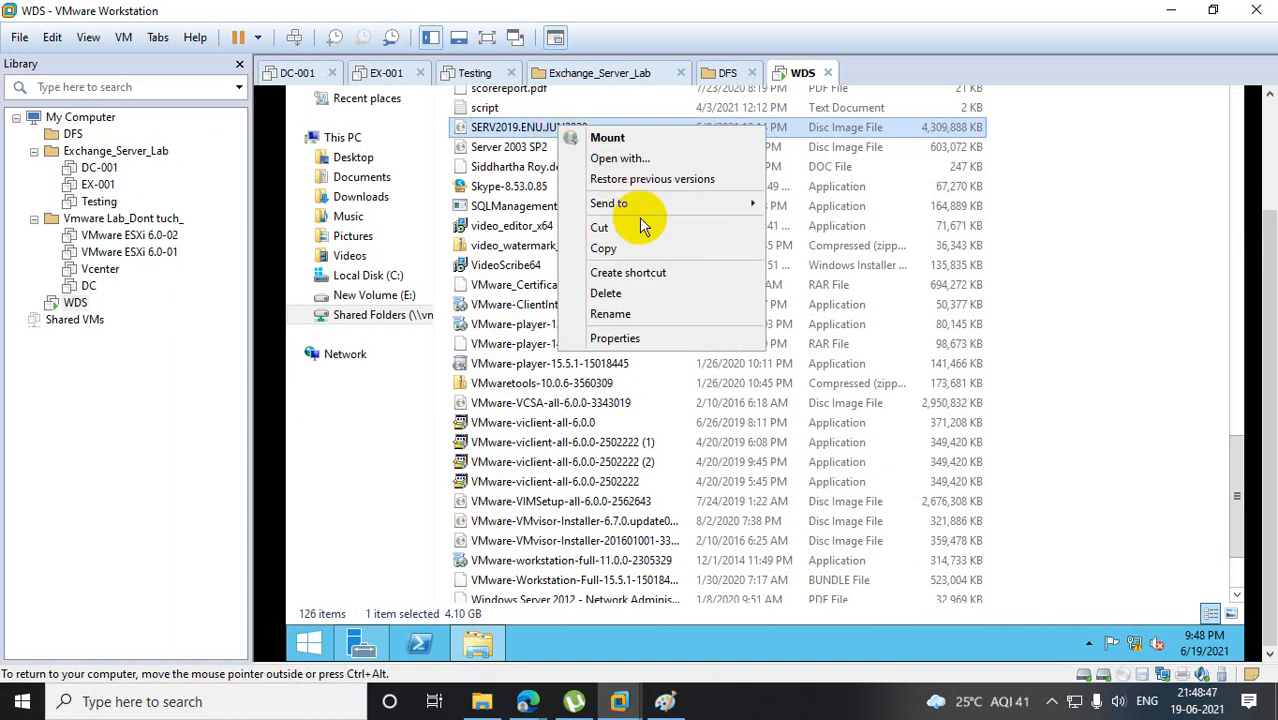
click(606, 249)
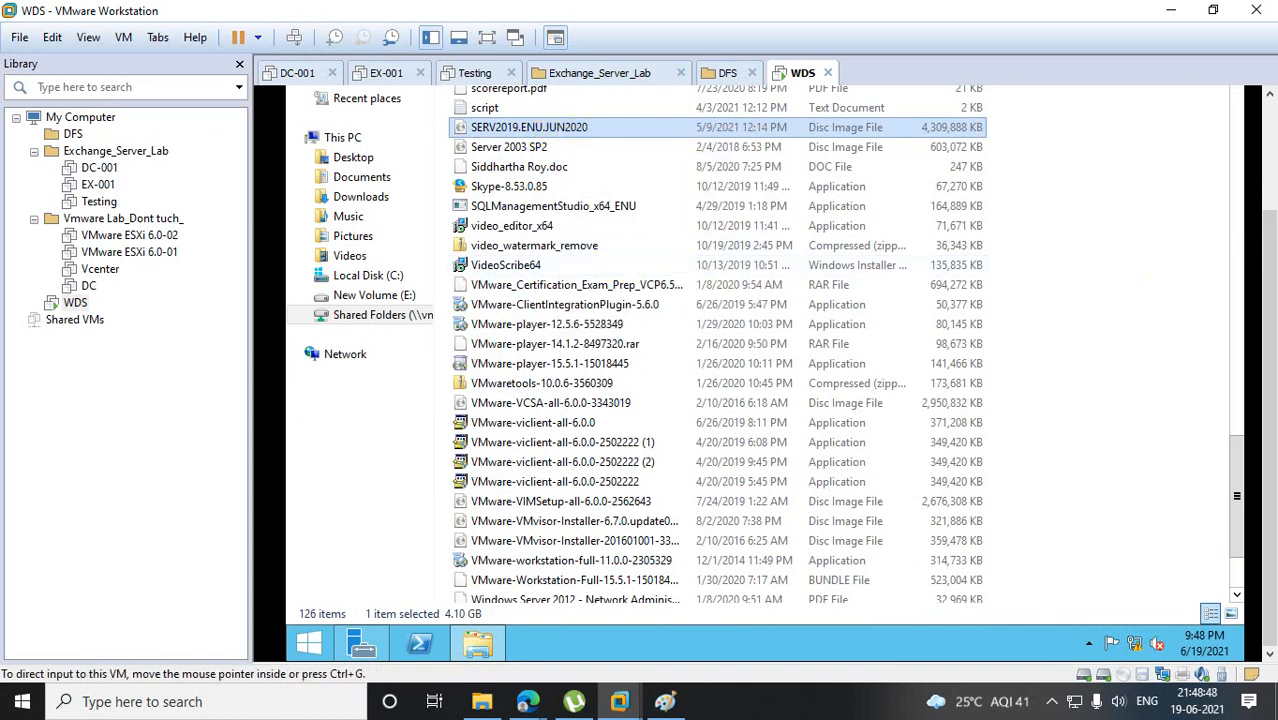
click(463, 639)
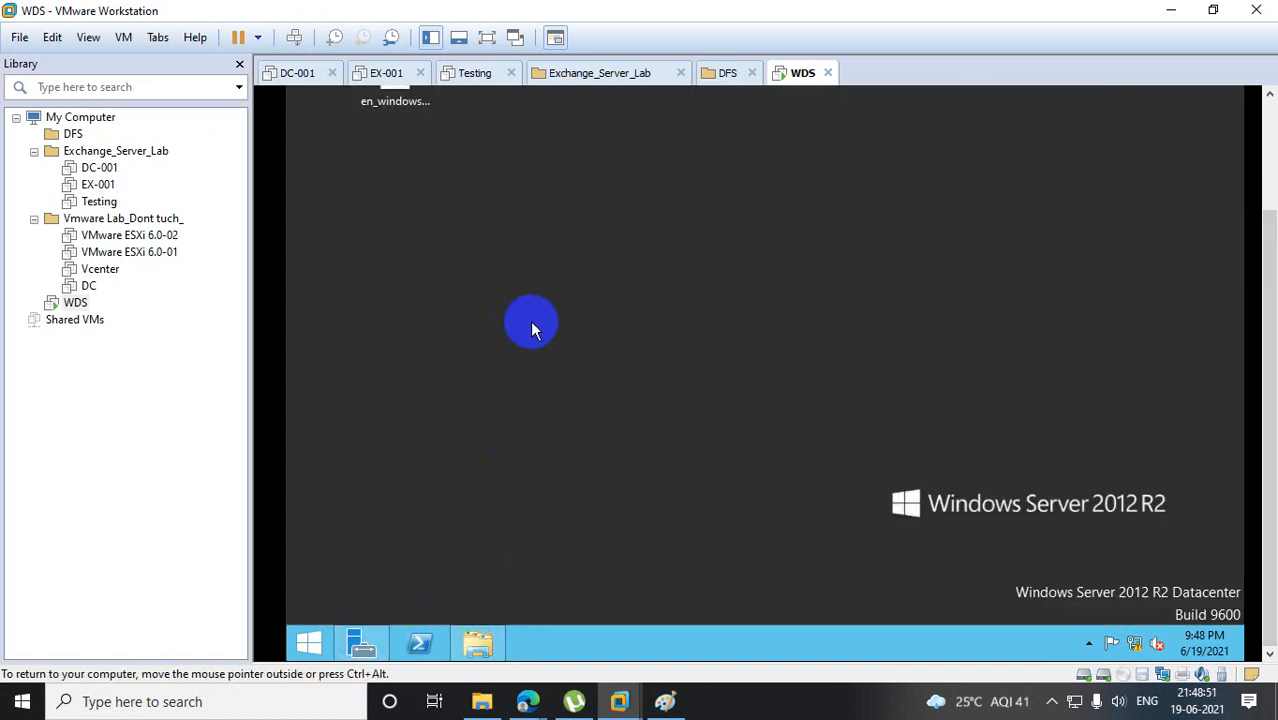
right_click(461, 330)
click(520, 406)
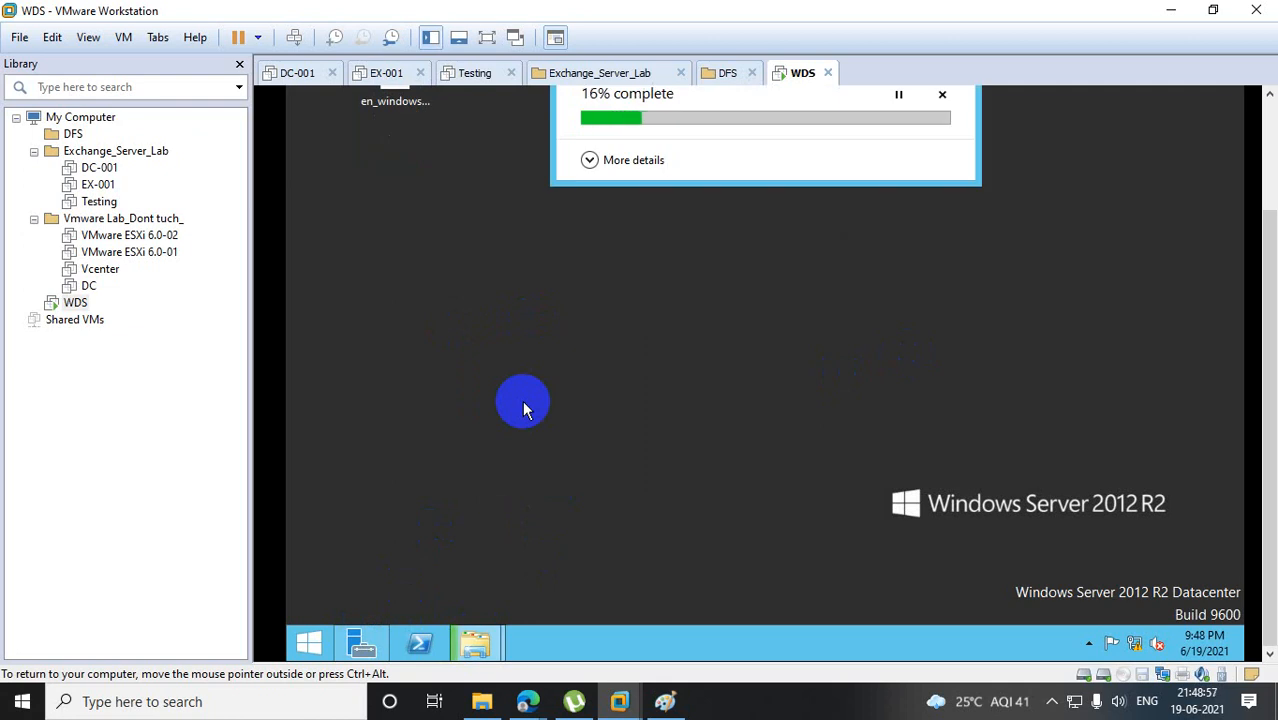
Switch to Paint to review the operating system list in the WDS diagram, then return to the virtual machine.
click(665, 701)
mouse_move(201, 300)
mouse_down()
mouse_move(222, 270)
mouse_move(216, 308)
mouse_up()
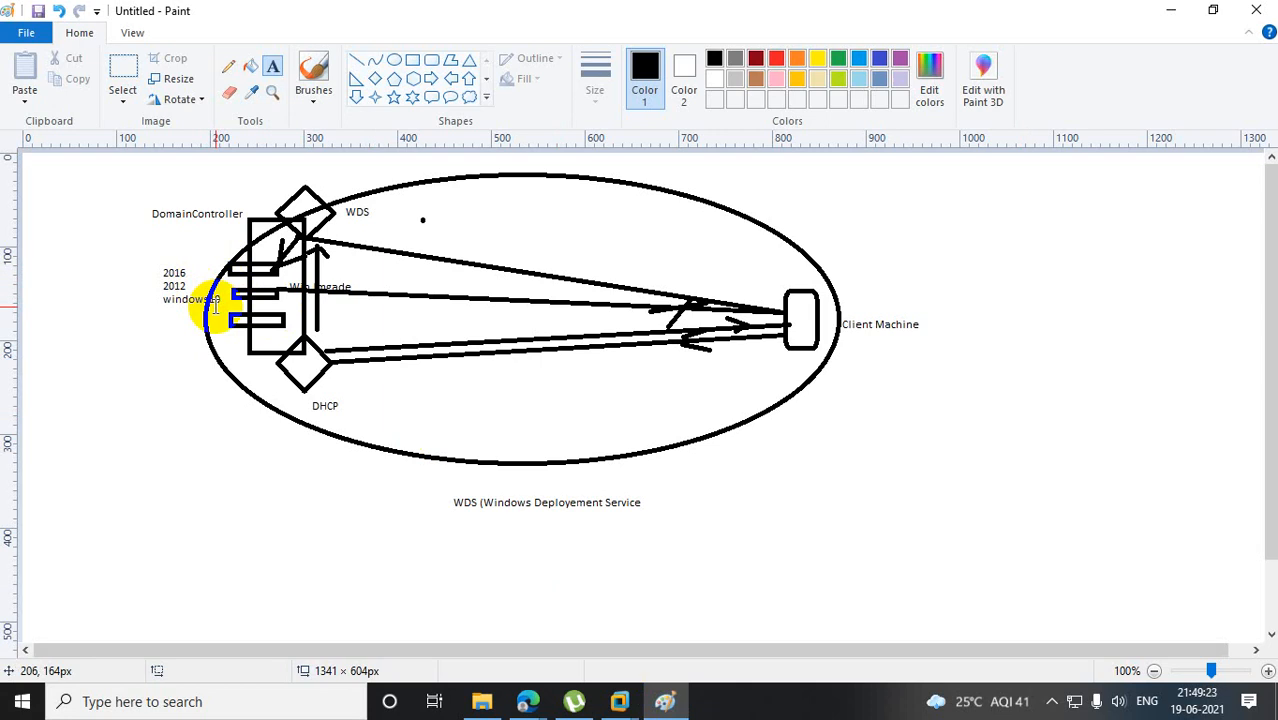
click(1171, 12)
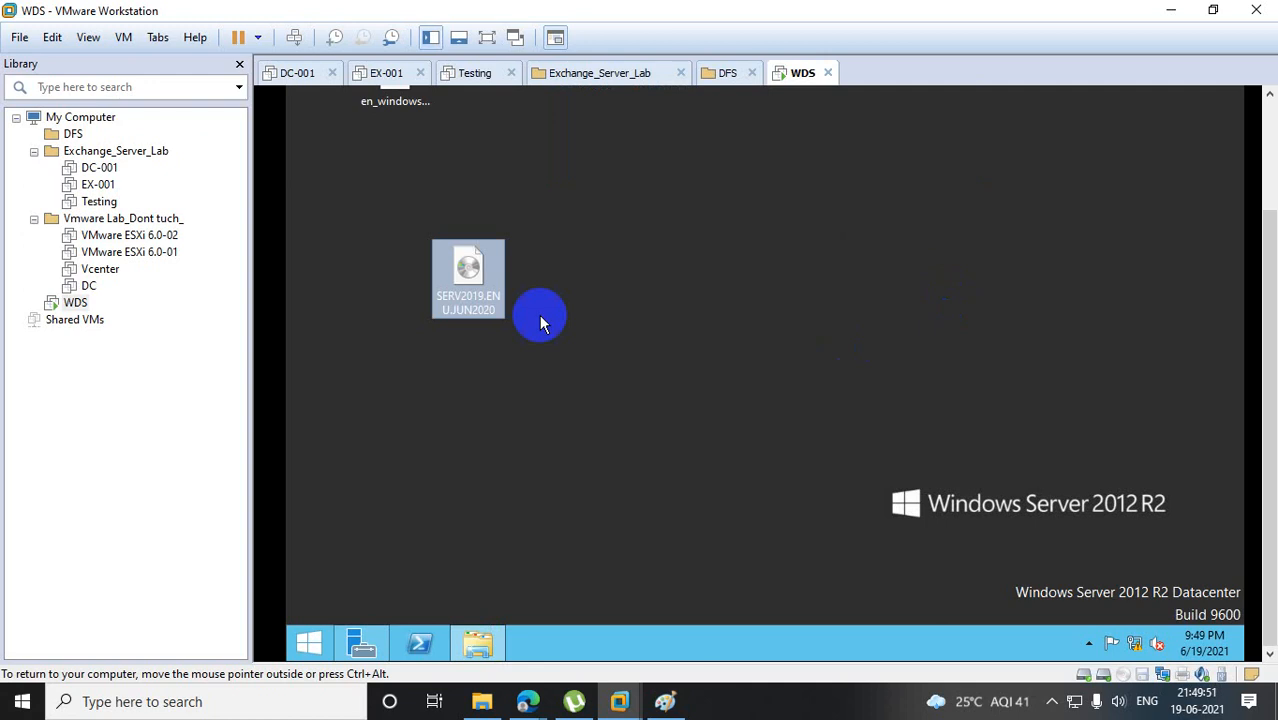
Move the SERV2019.ENU.JUN2020 disc image from the desktop to New Volume (E:), granting the required permission.
right_click(471, 275)
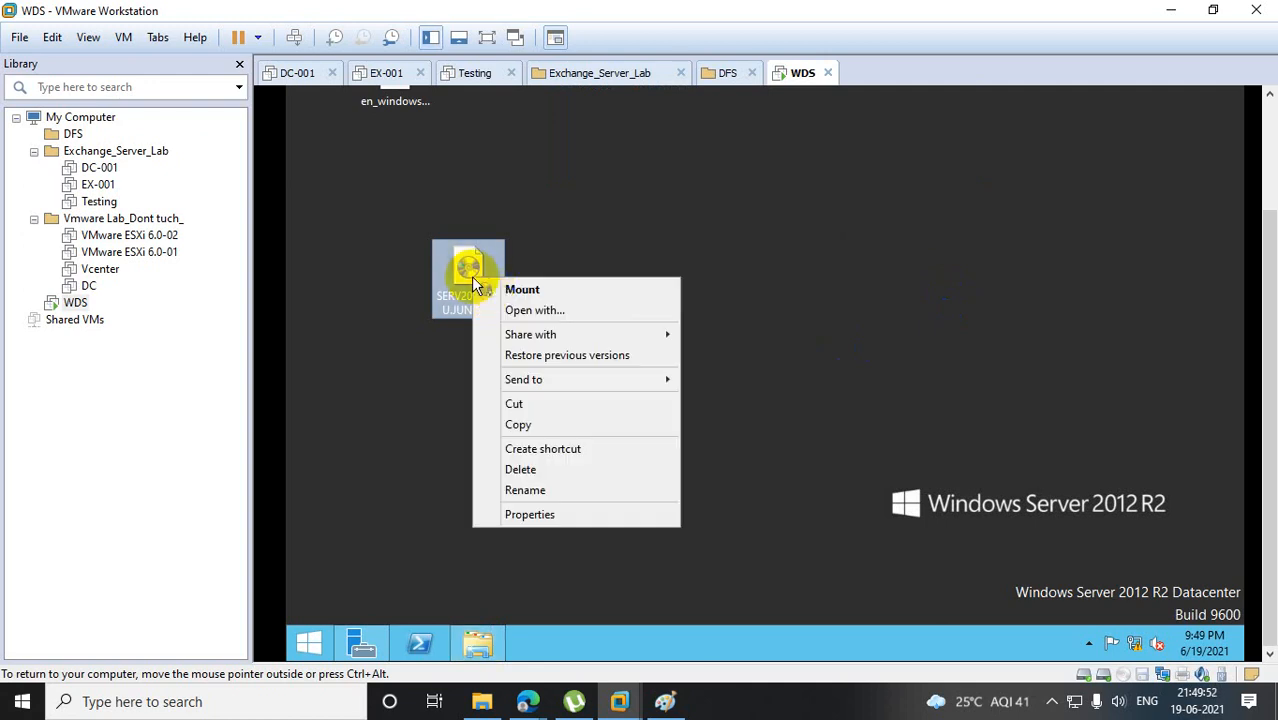
click(530, 406)
click(474, 638)
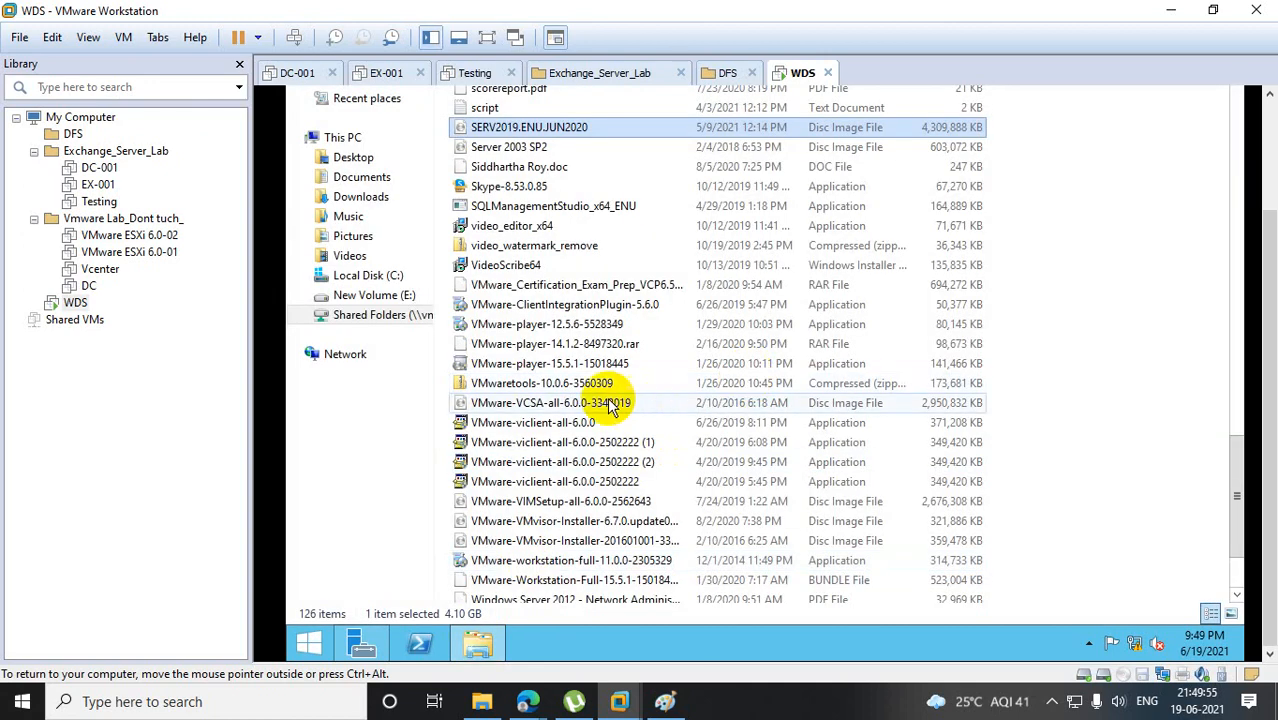
click(372, 295)
drag(1272, 283, 1272, 187)
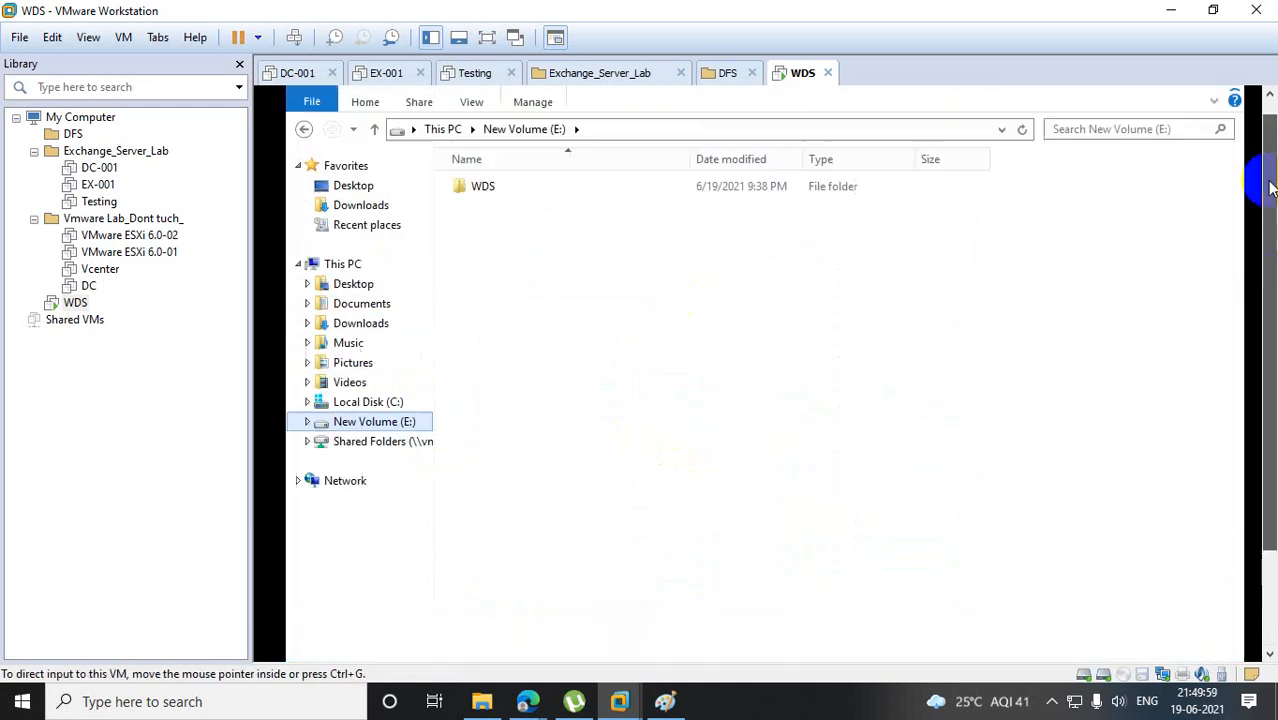
click(502, 190)
right_click(516, 266)
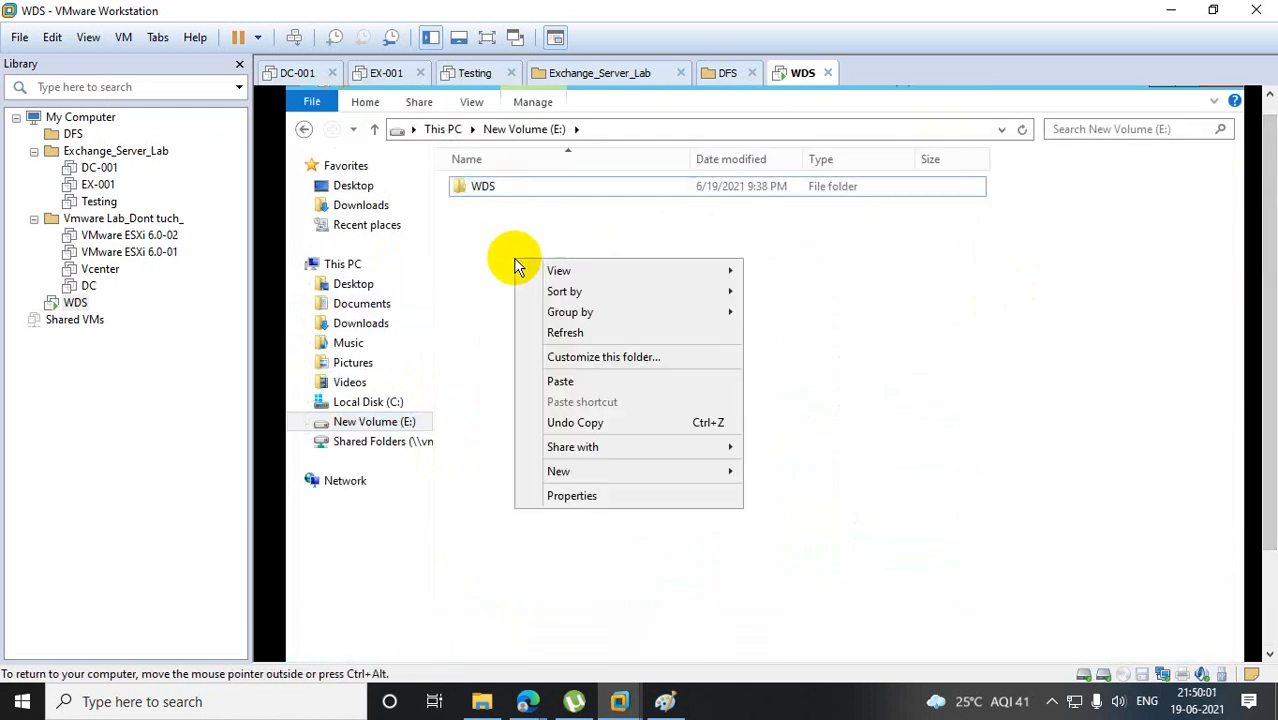
click(610, 384)
click(722, 301)
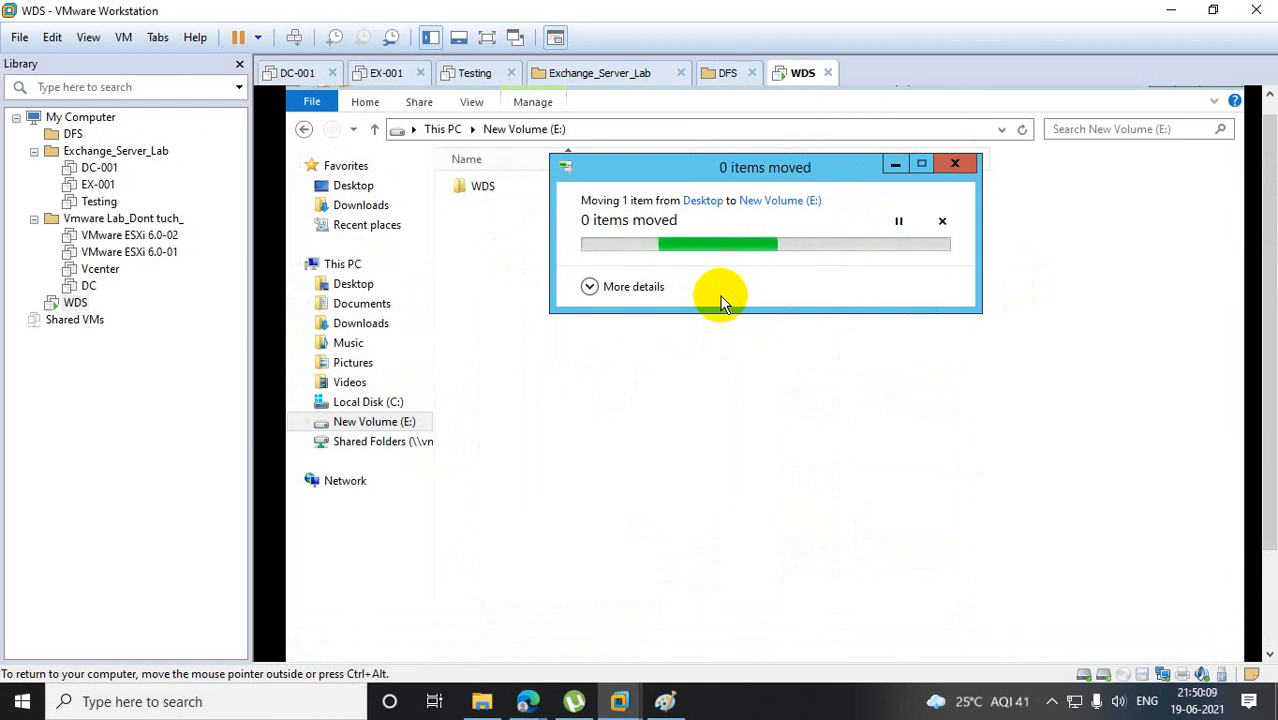
click(679, 316)
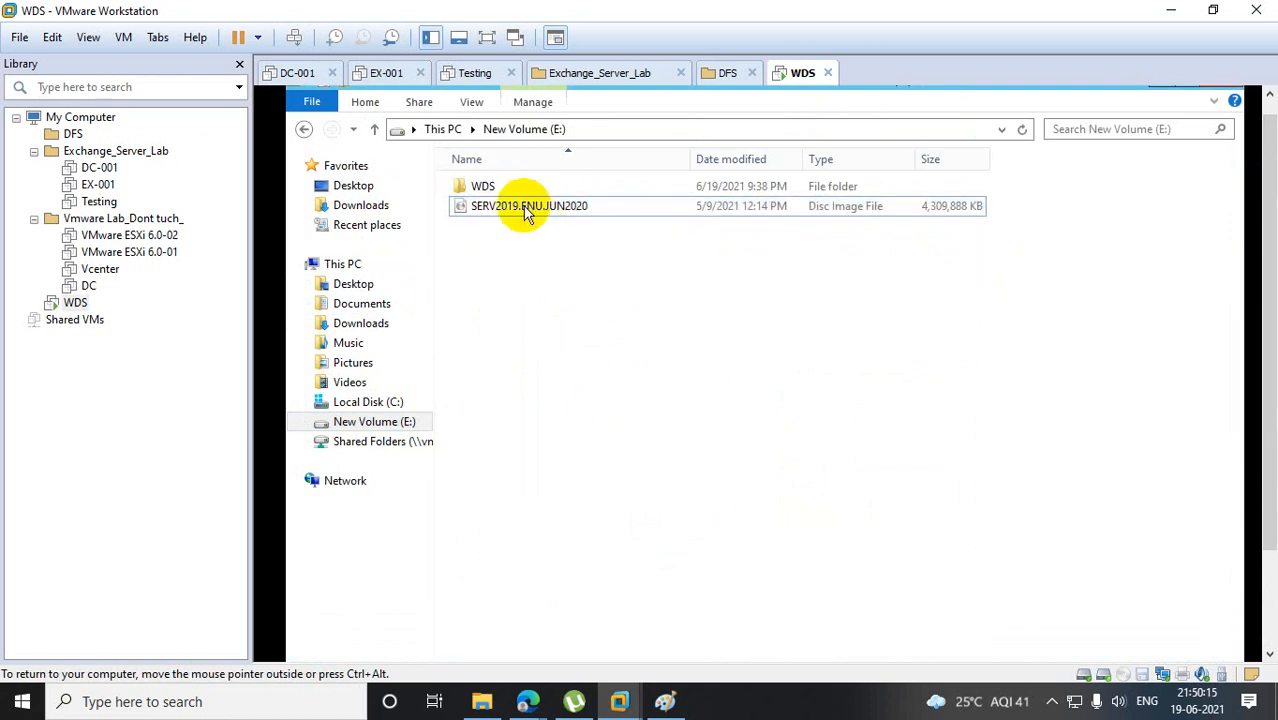
Mount the SERV2019.ENU.JUN2020 disc image stored on New Volume (E:) and display the file's context options.
click(525, 214)
right_click(525, 214)
click(550, 216)
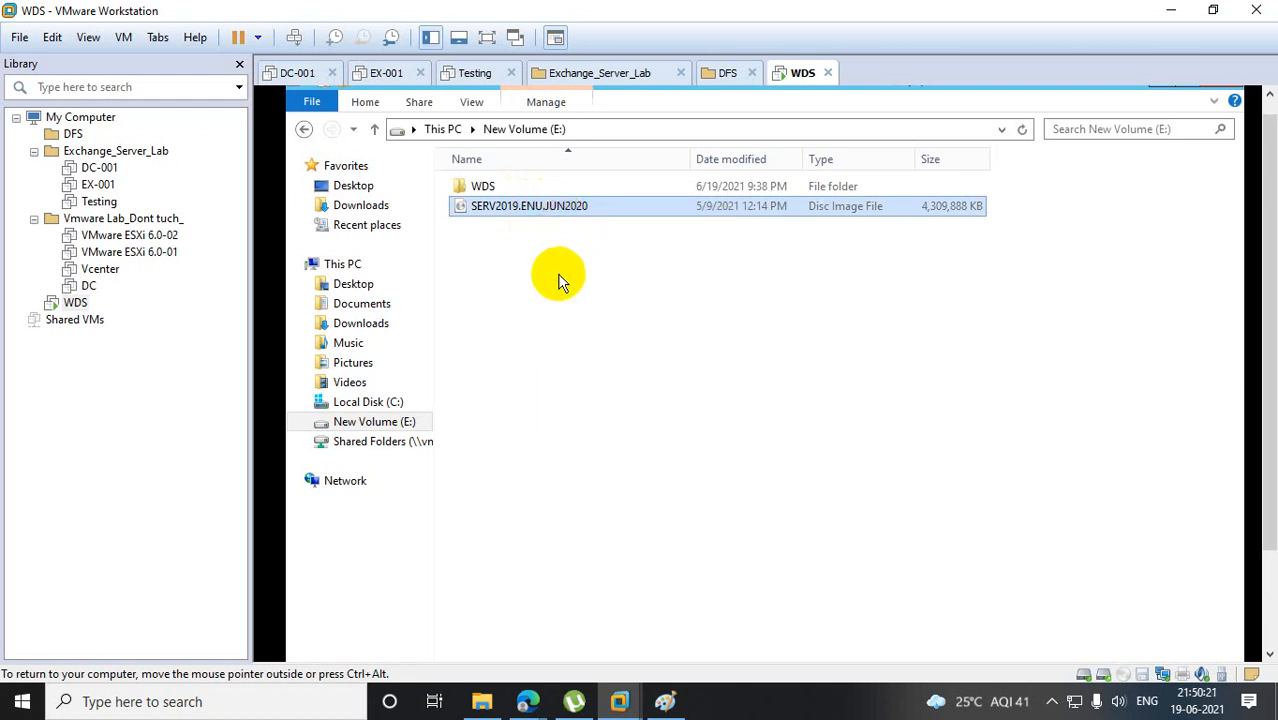
double_click(521, 210)
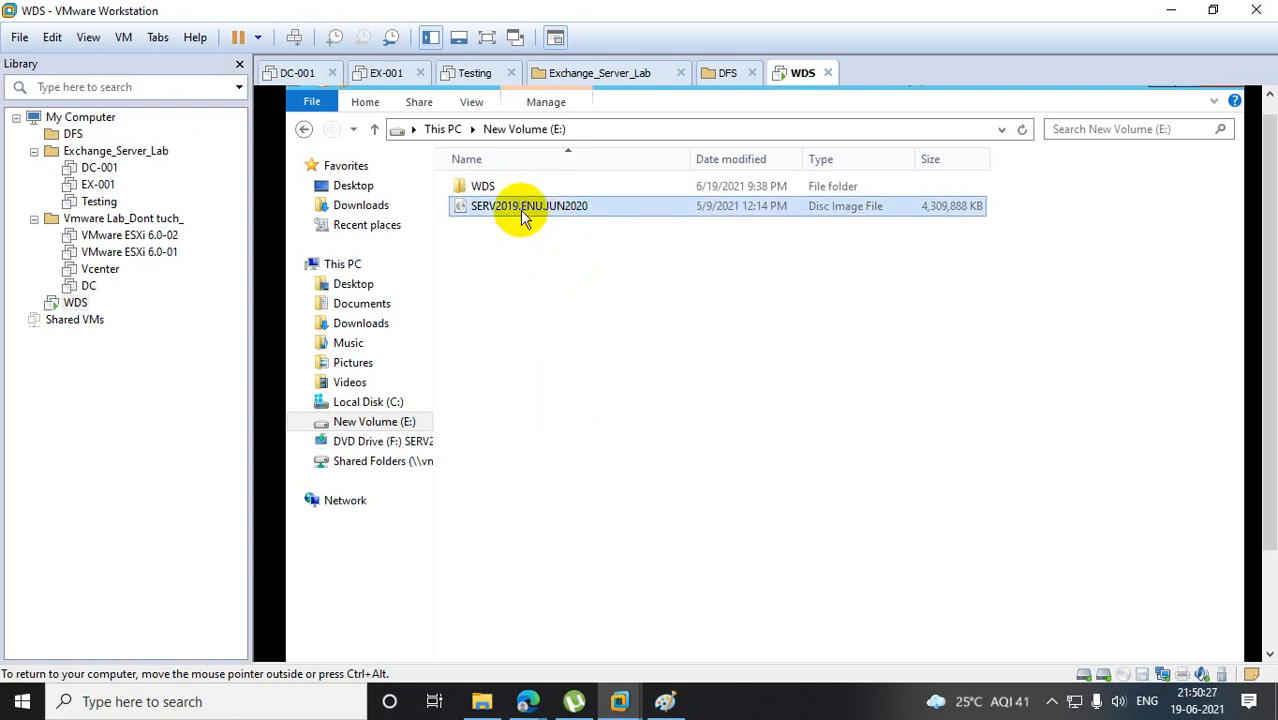
right_click(523, 217)
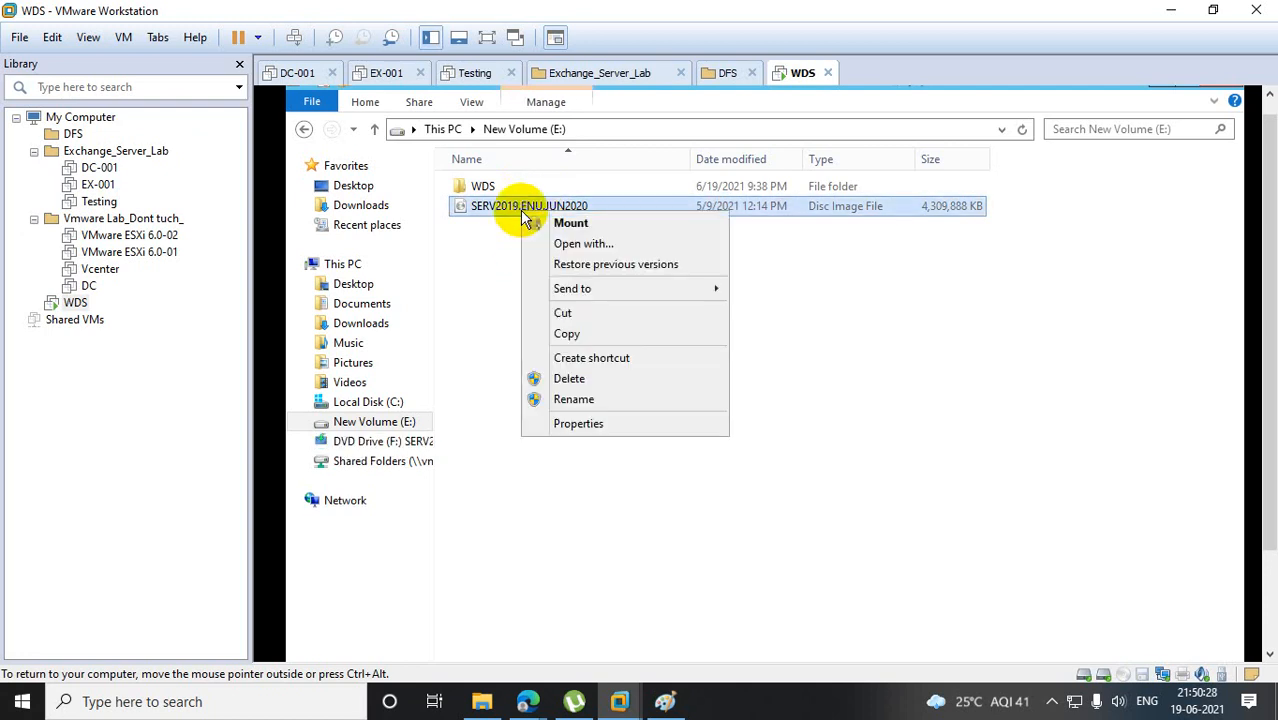
Open the mounted SERV2019.ENU.JUN2020 disc image and go to its sources folder.
click(583, 244)
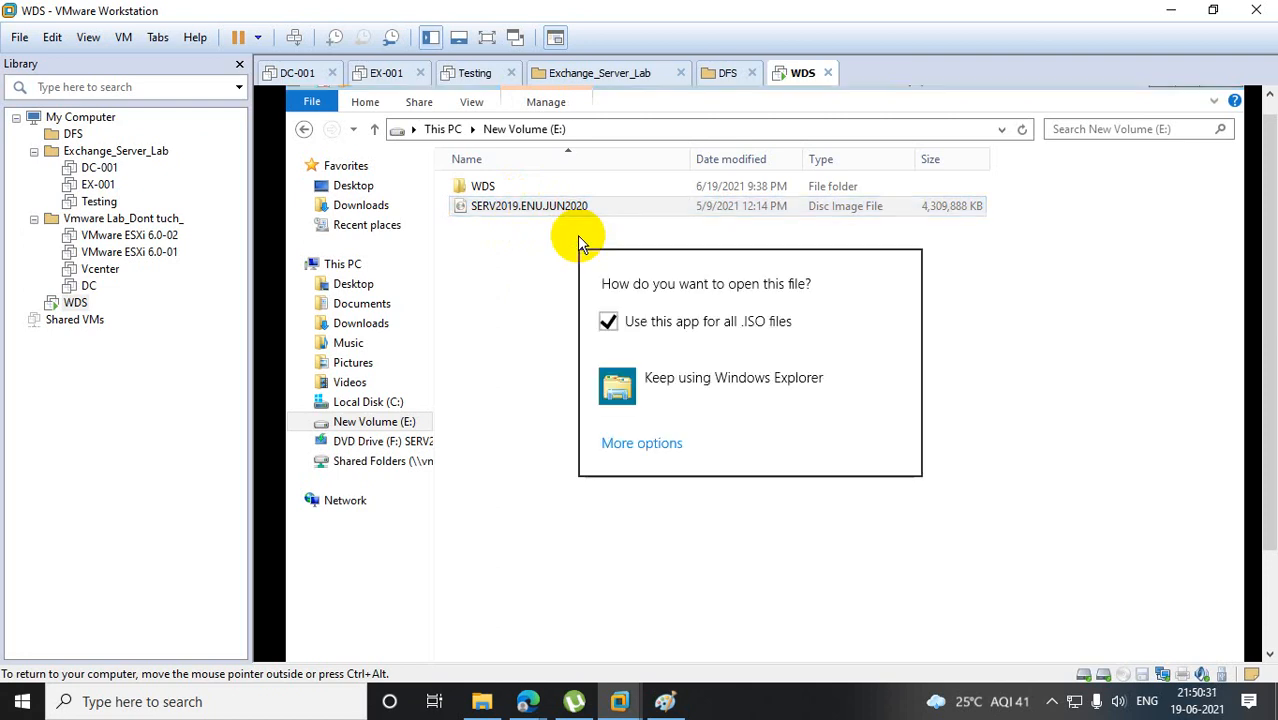
click(961, 366)
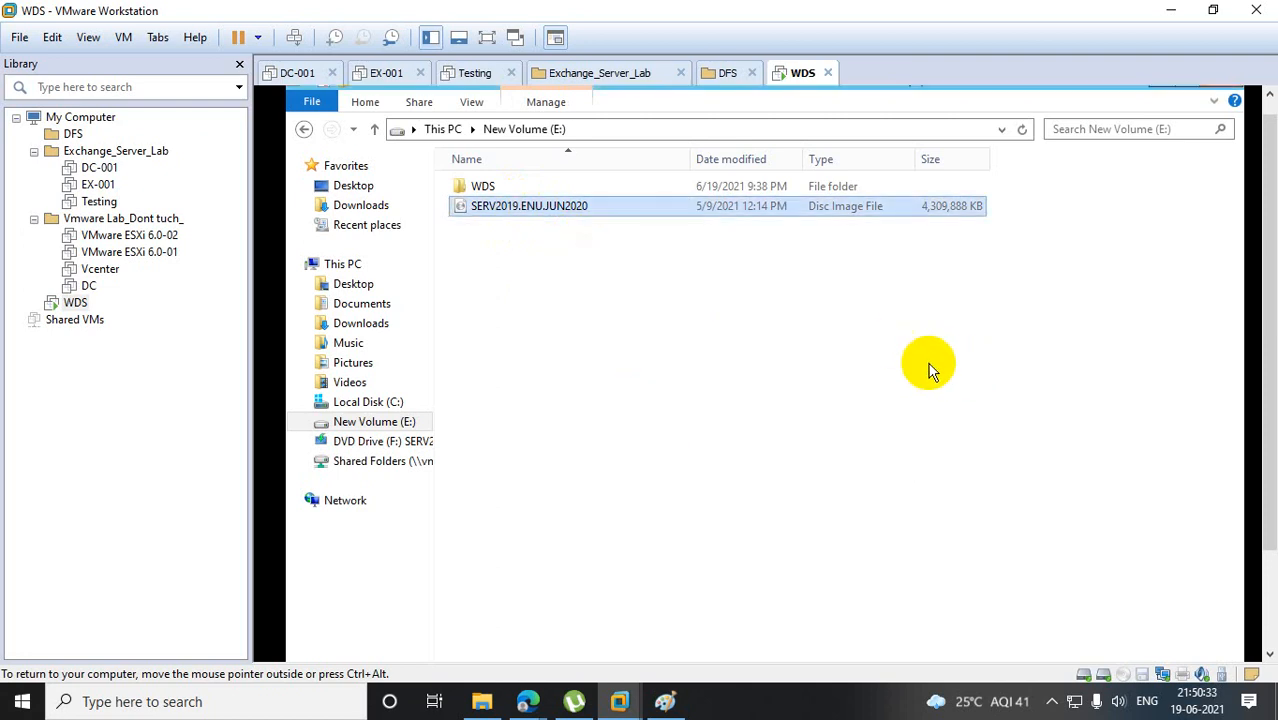
double_click(505, 210)
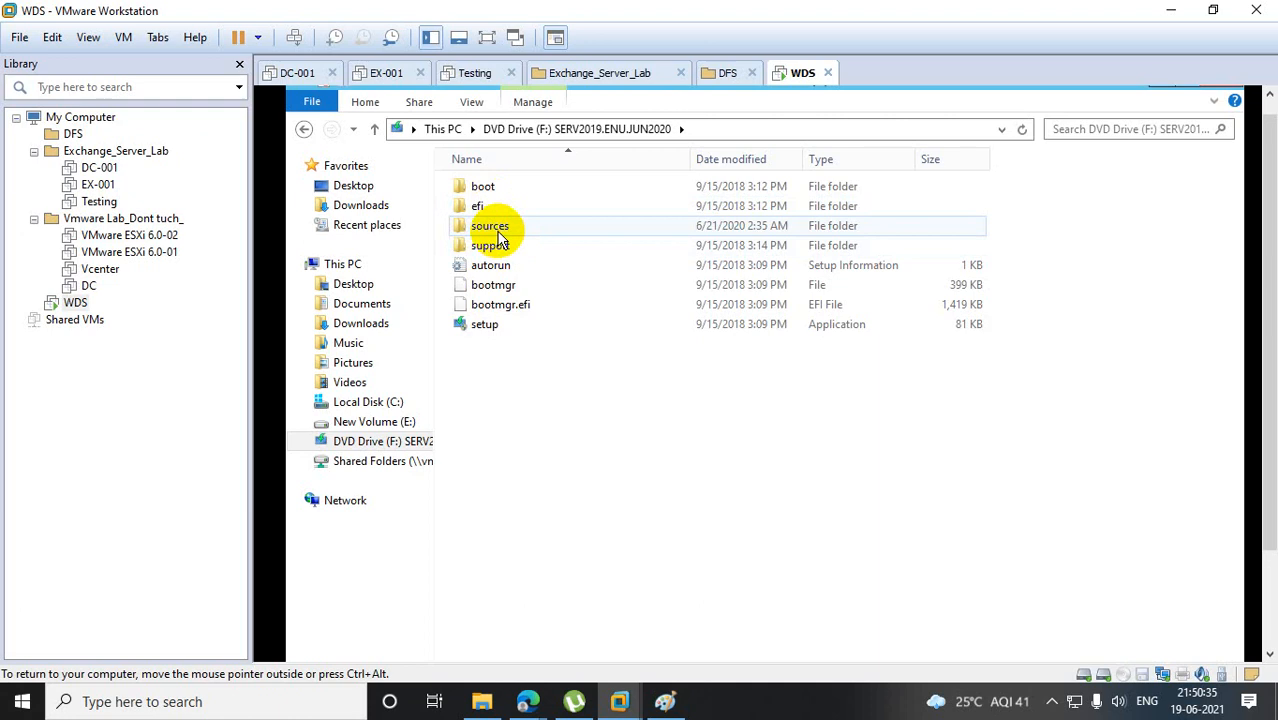
double_click(499, 227)
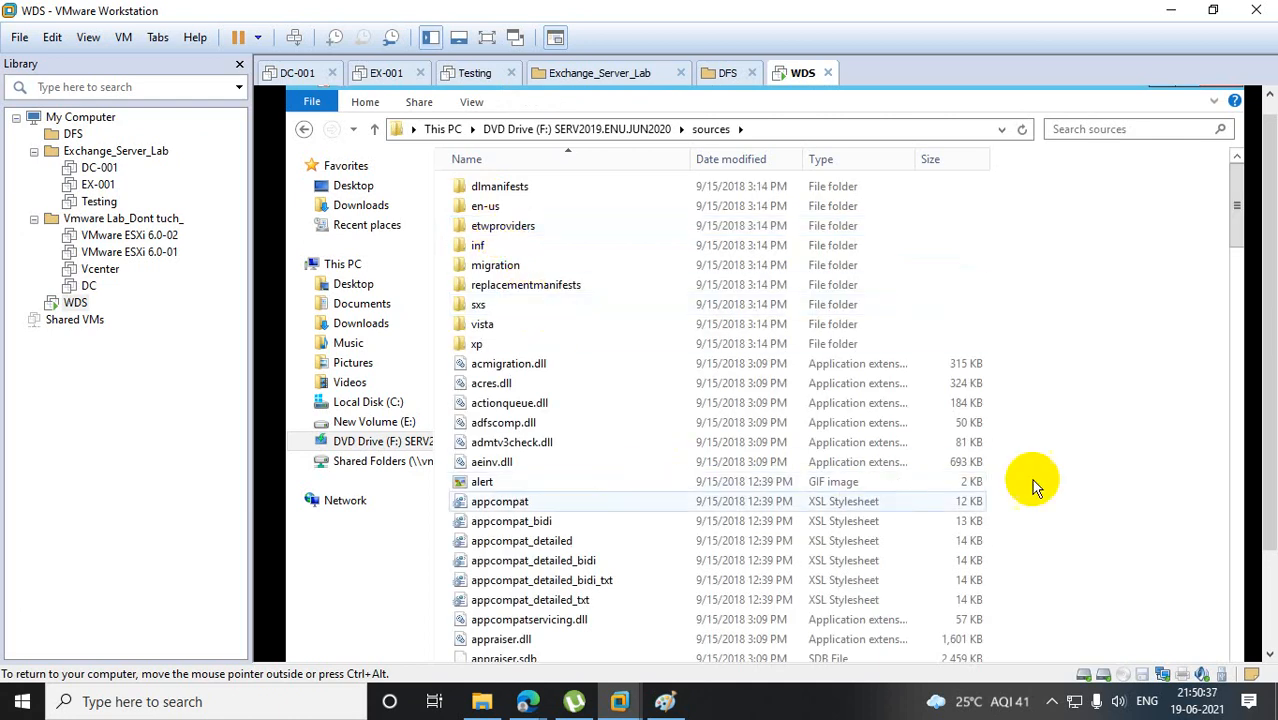
Examine the files near the end of the sources folder for a Windows install image.
drag(1239, 230, 1246, 714)
click(480, 388)
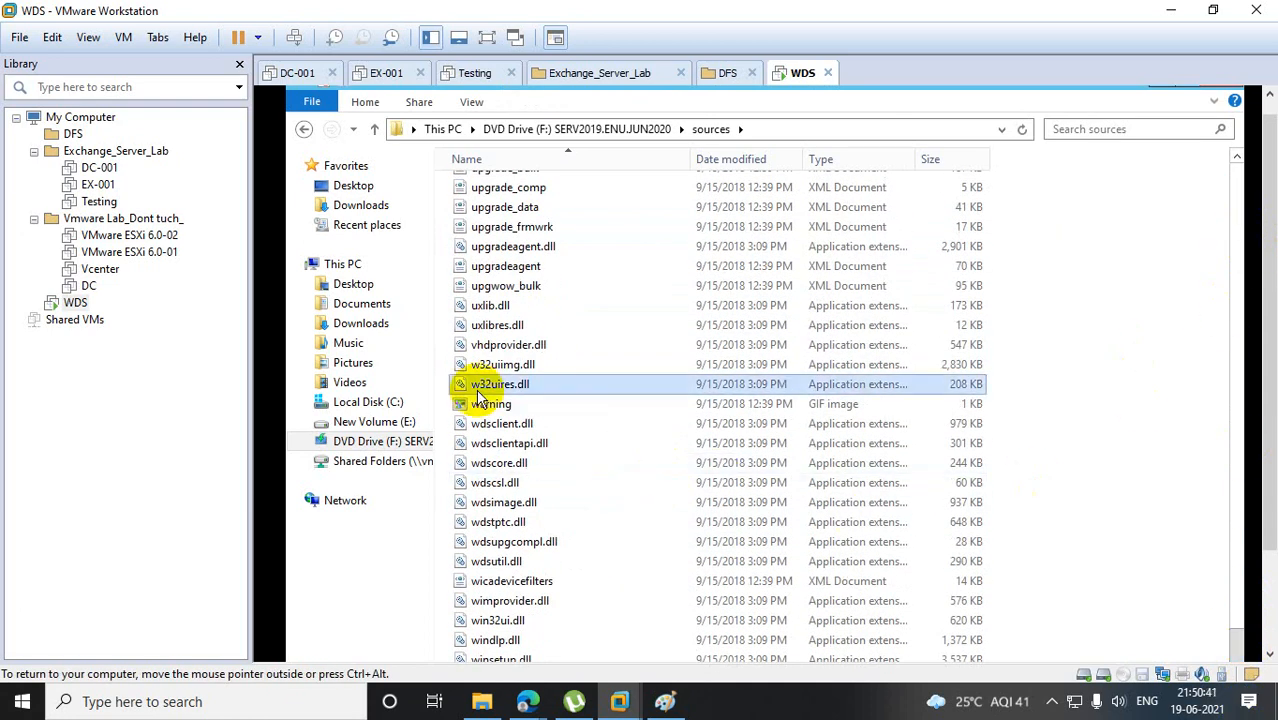
key(Down)
key(Down)
key(Down)
key(Down)
key(Down)
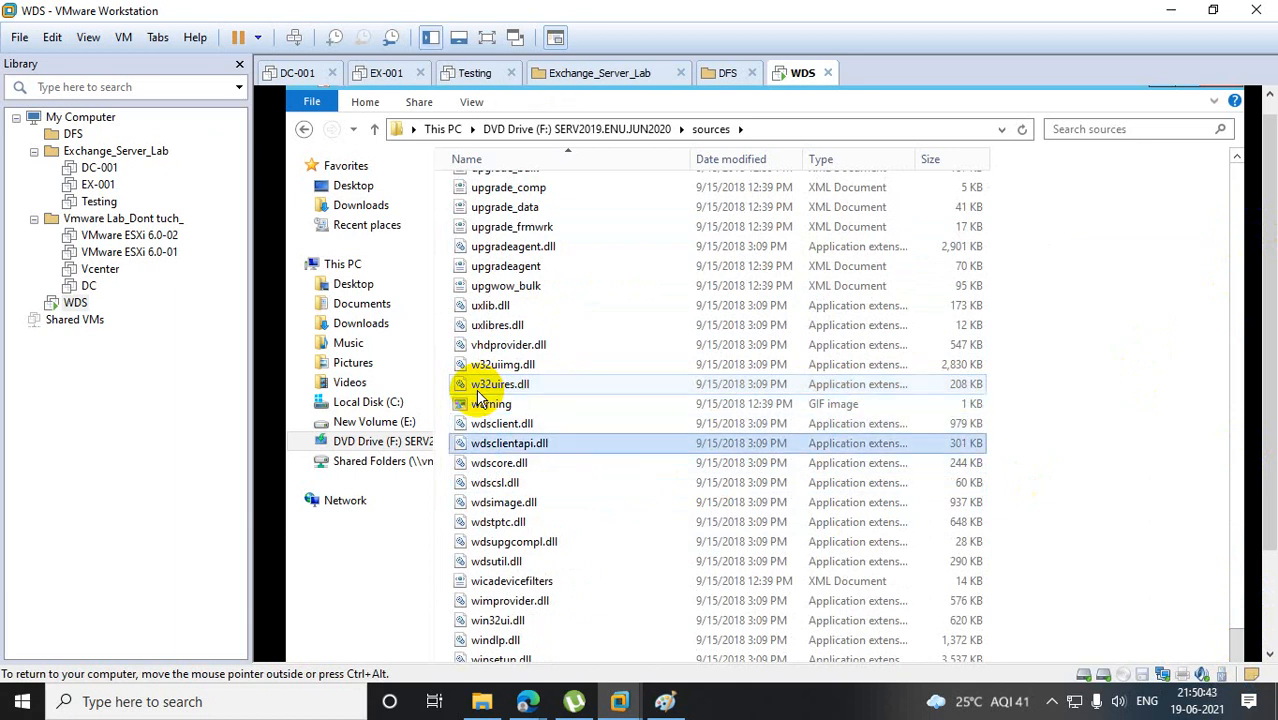
key(Down)
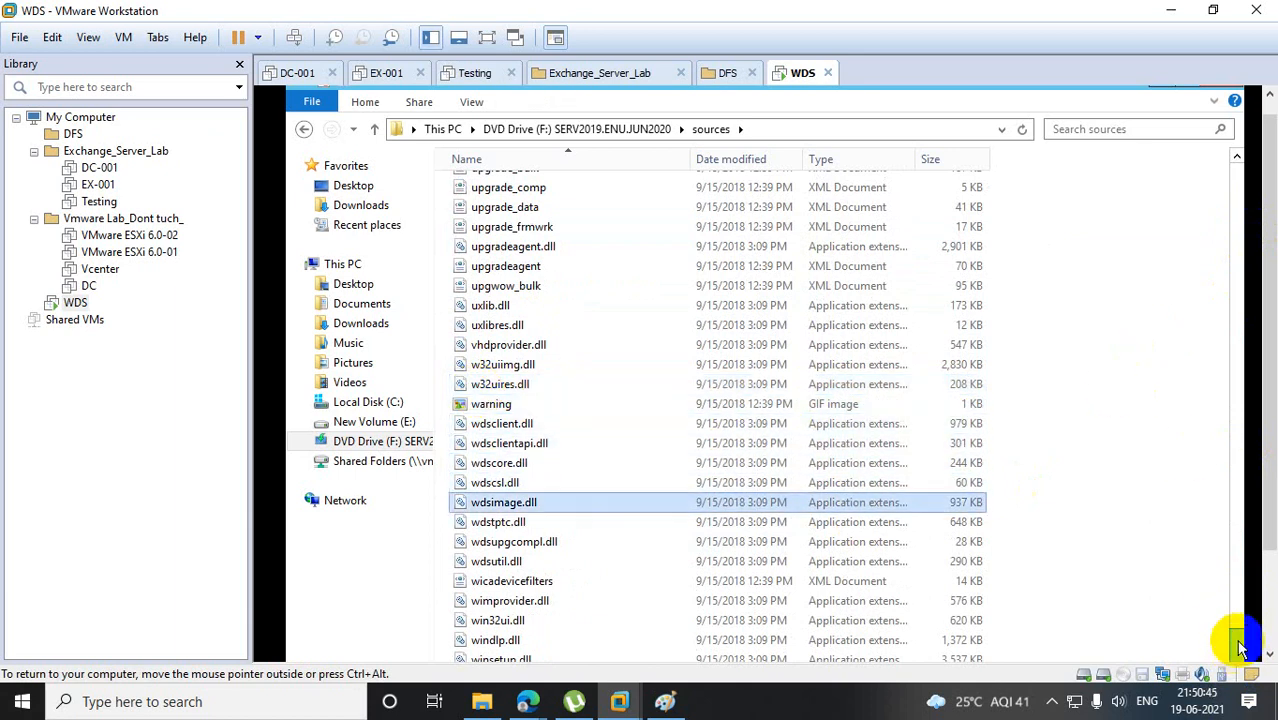
Search the sources folder for .wim and for .boot, and close the search results window.
drag(1236, 645, 1190, 162)
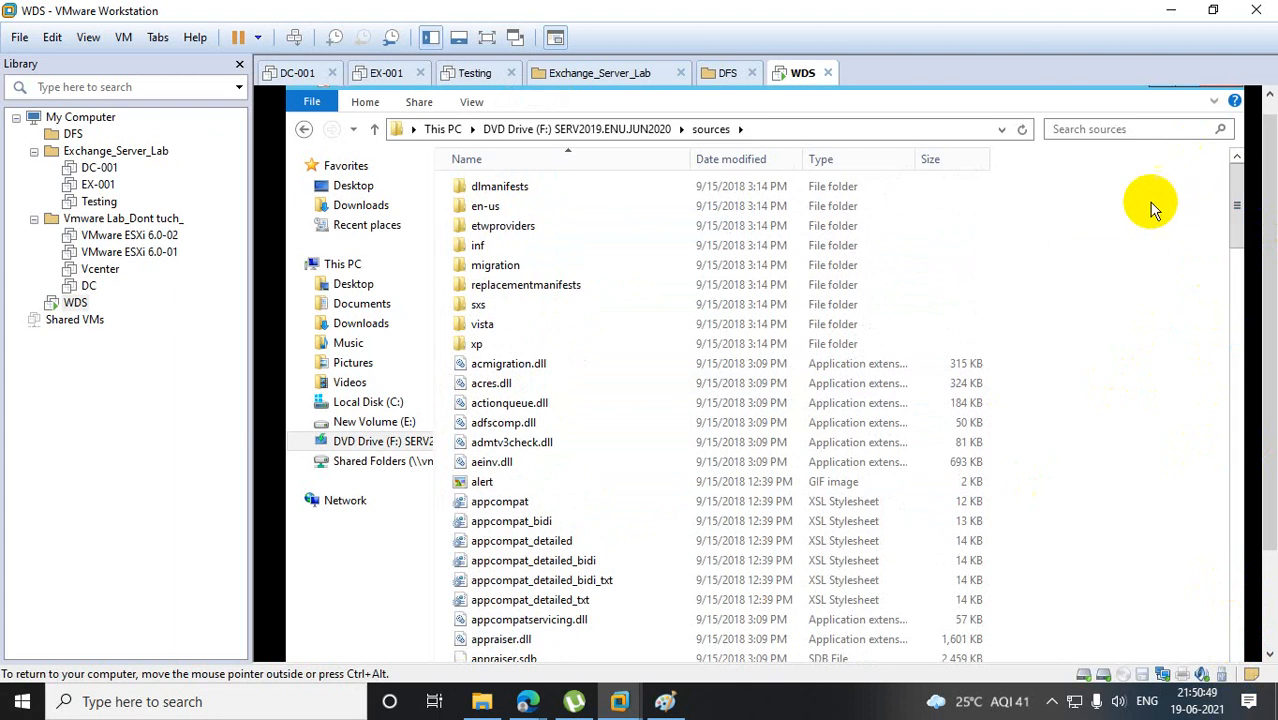
click(1082, 127)
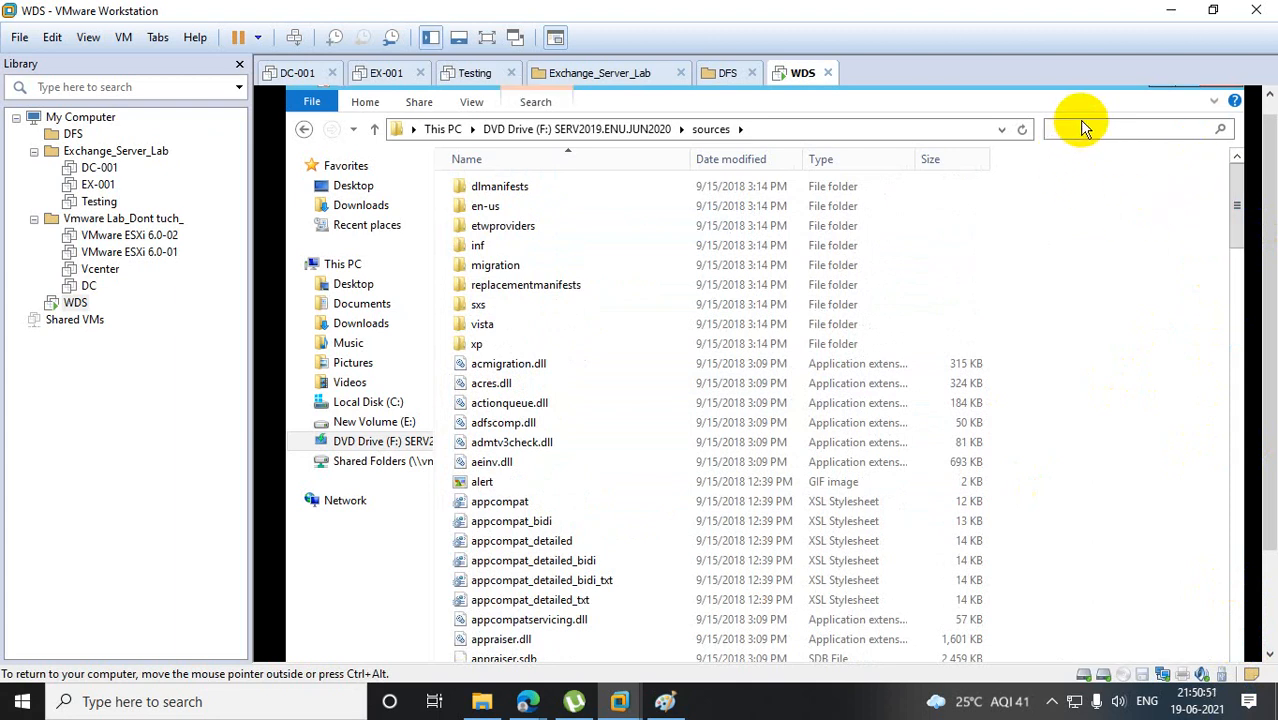
text(m)
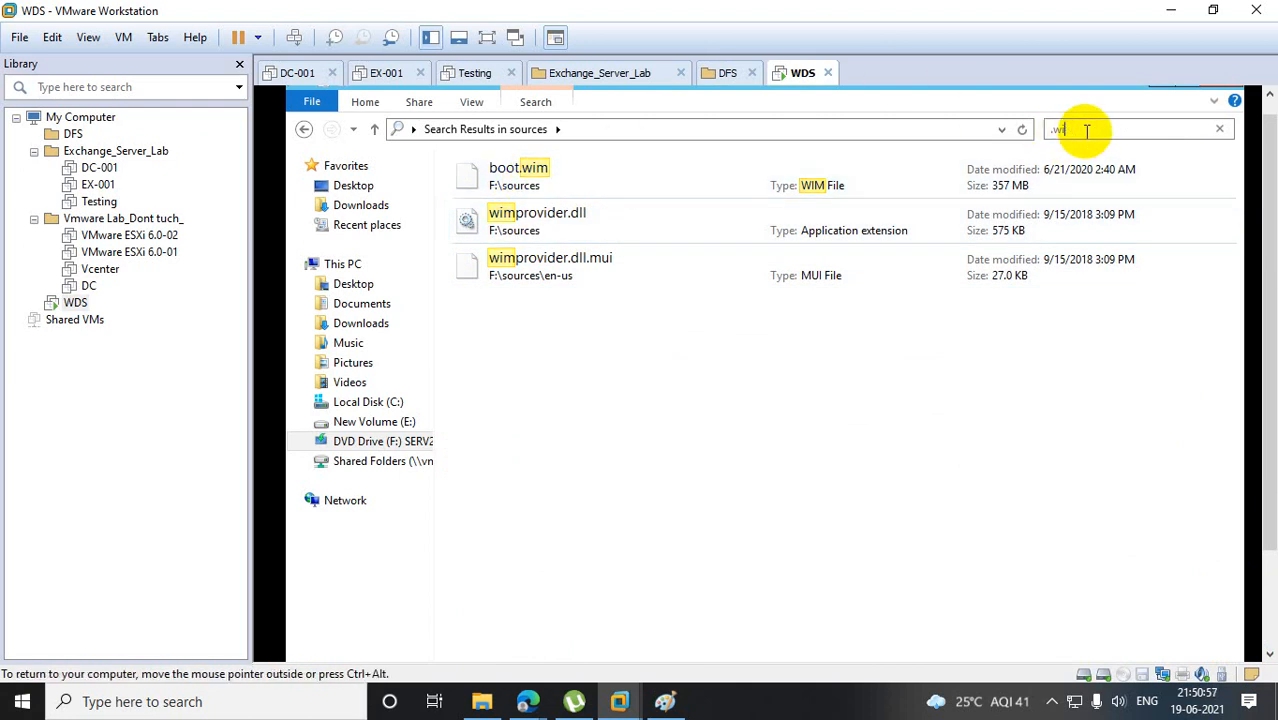
key(BackSpace)
key(BackSpace)
key(BackSpace)
text(.b)
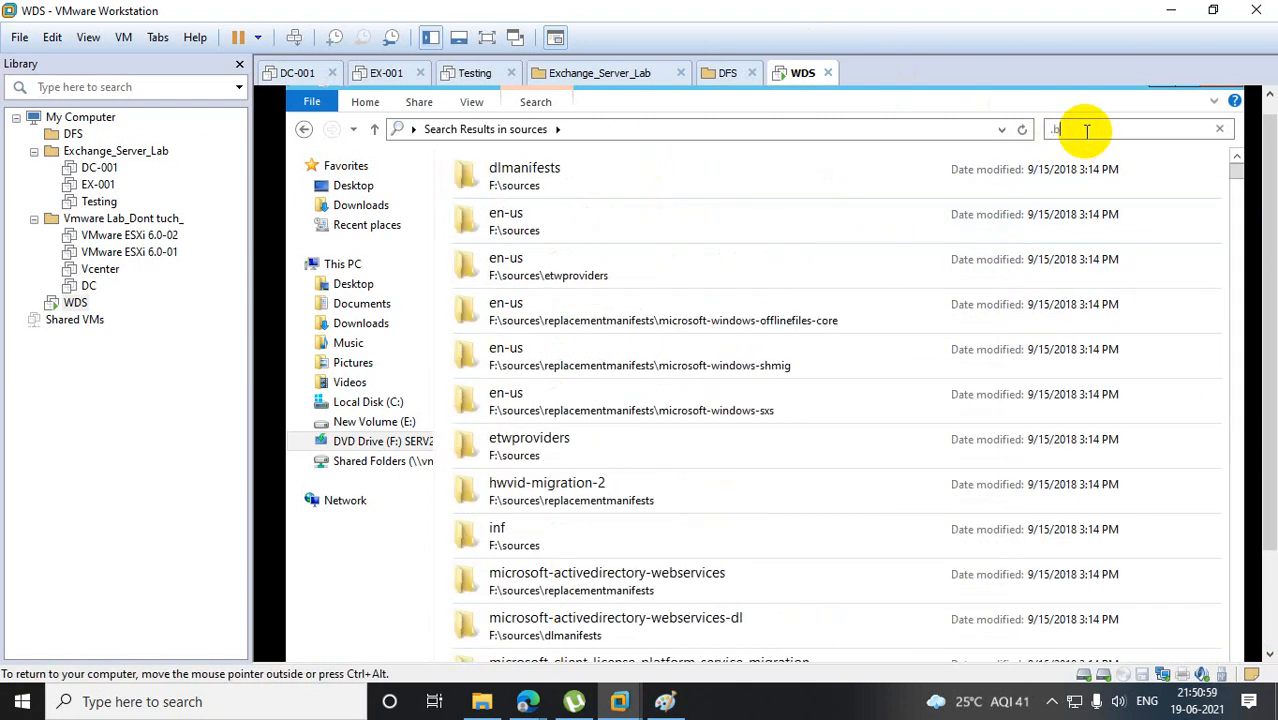
text(oot)
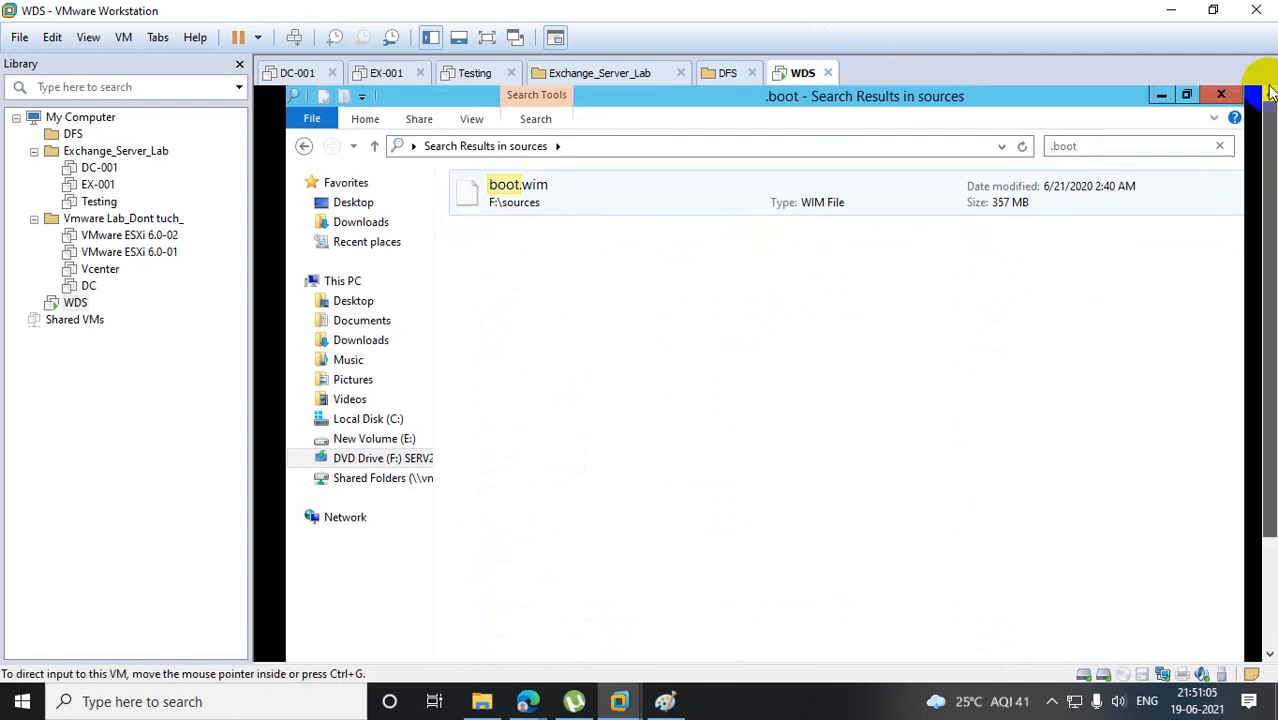
click(1221, 96)
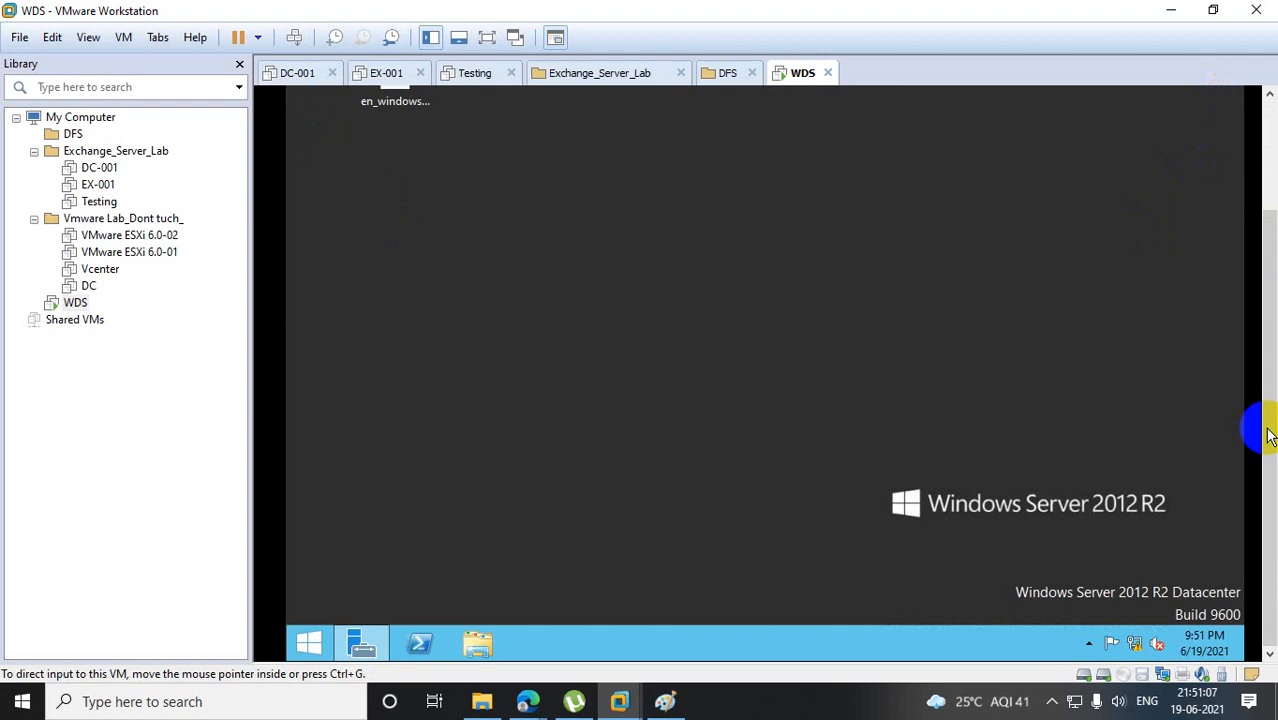
Open Windows Deployment Services from the virtual machine's Administrative Tools.
click(305, 640)
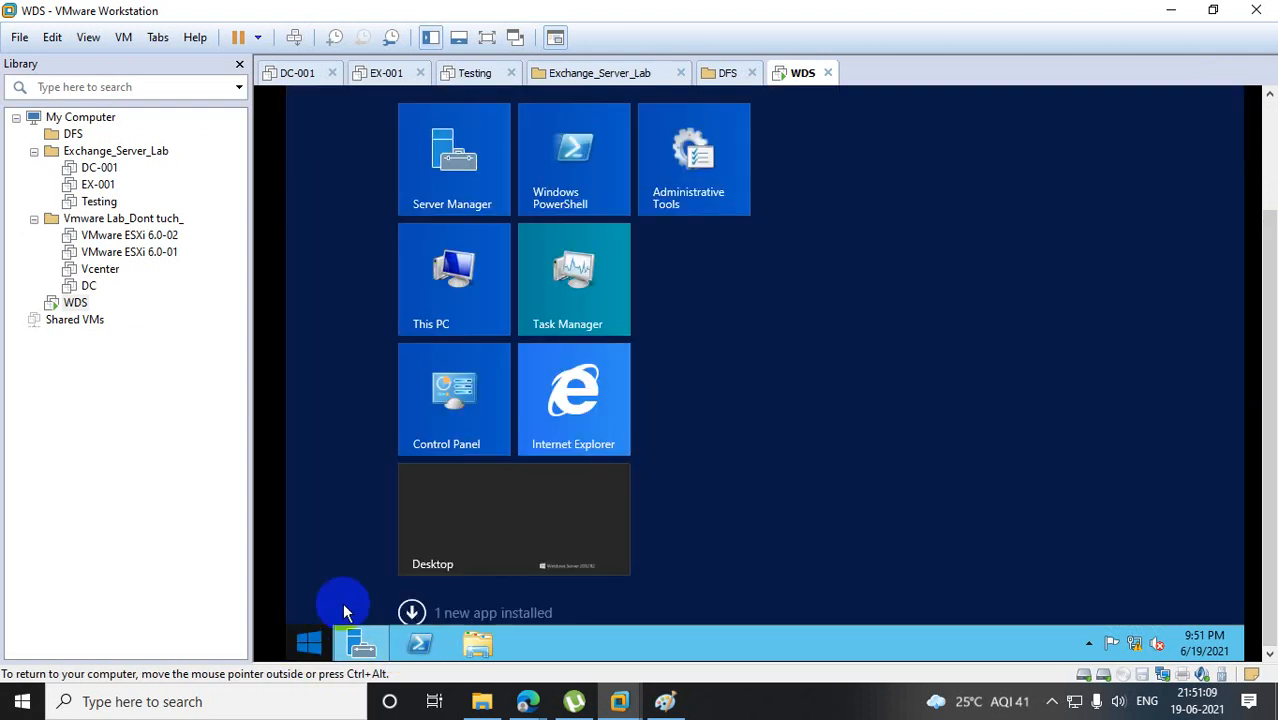
click(685, 190)
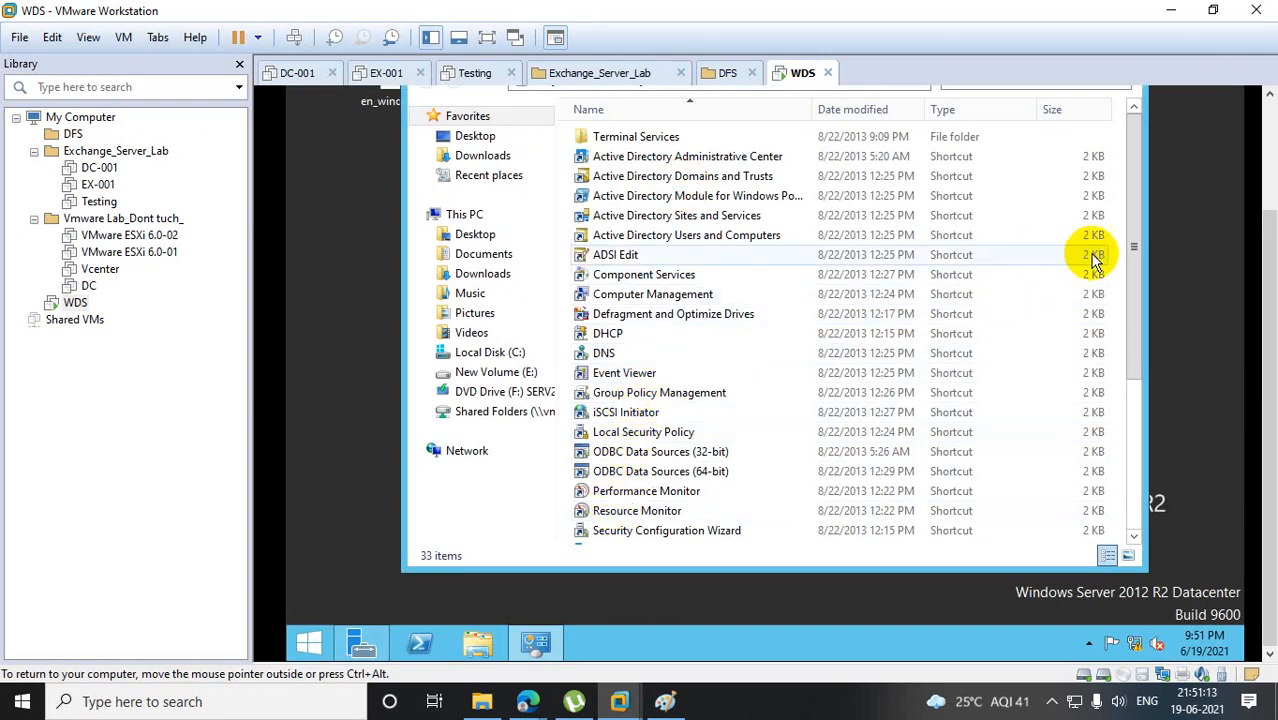
drag(1135, 277, 1148, 530)
click(660, 417)
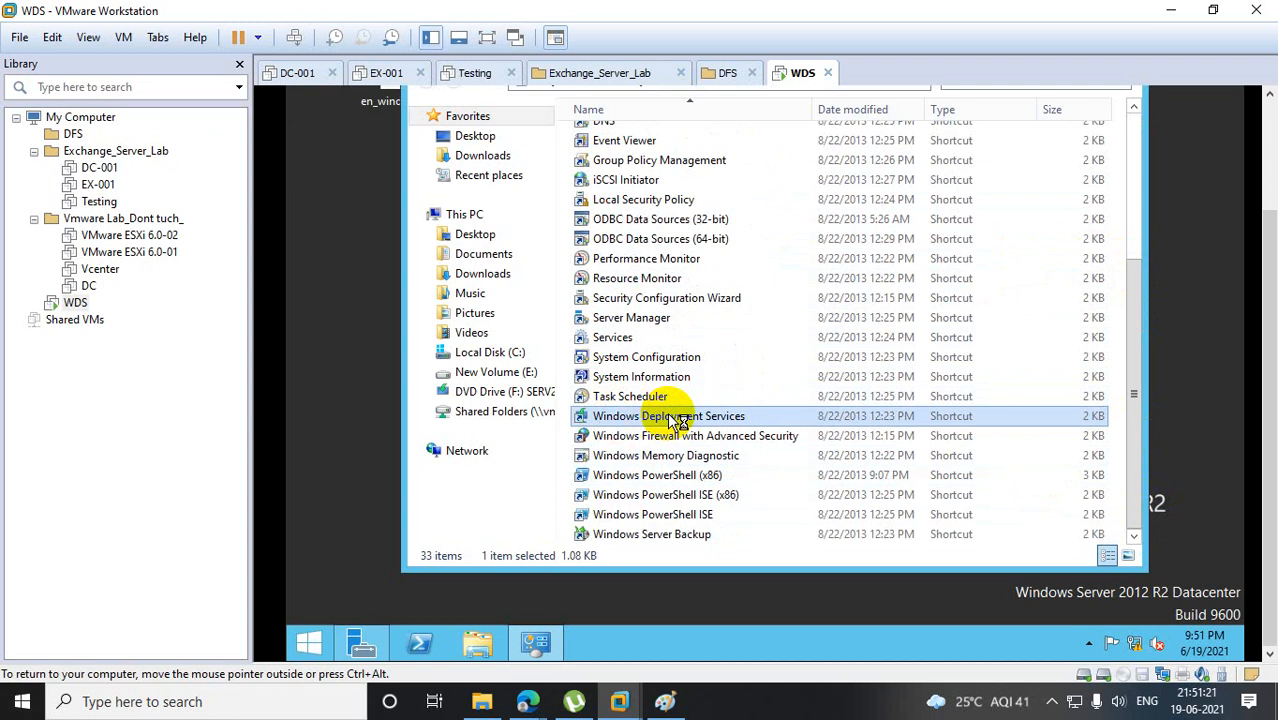
double_click(667, 417)
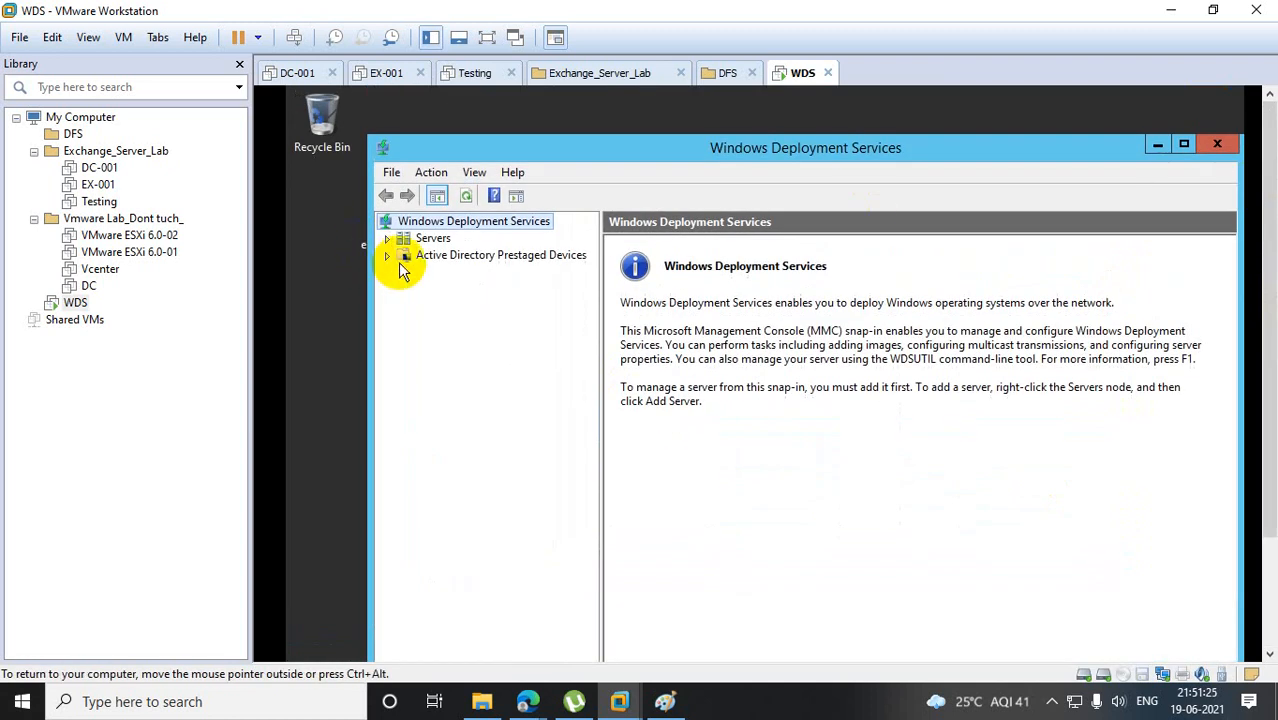
Expand Servers and WDS.BT.com in Windows Deployment Services and display the Install Images groups.
click(398, 241)
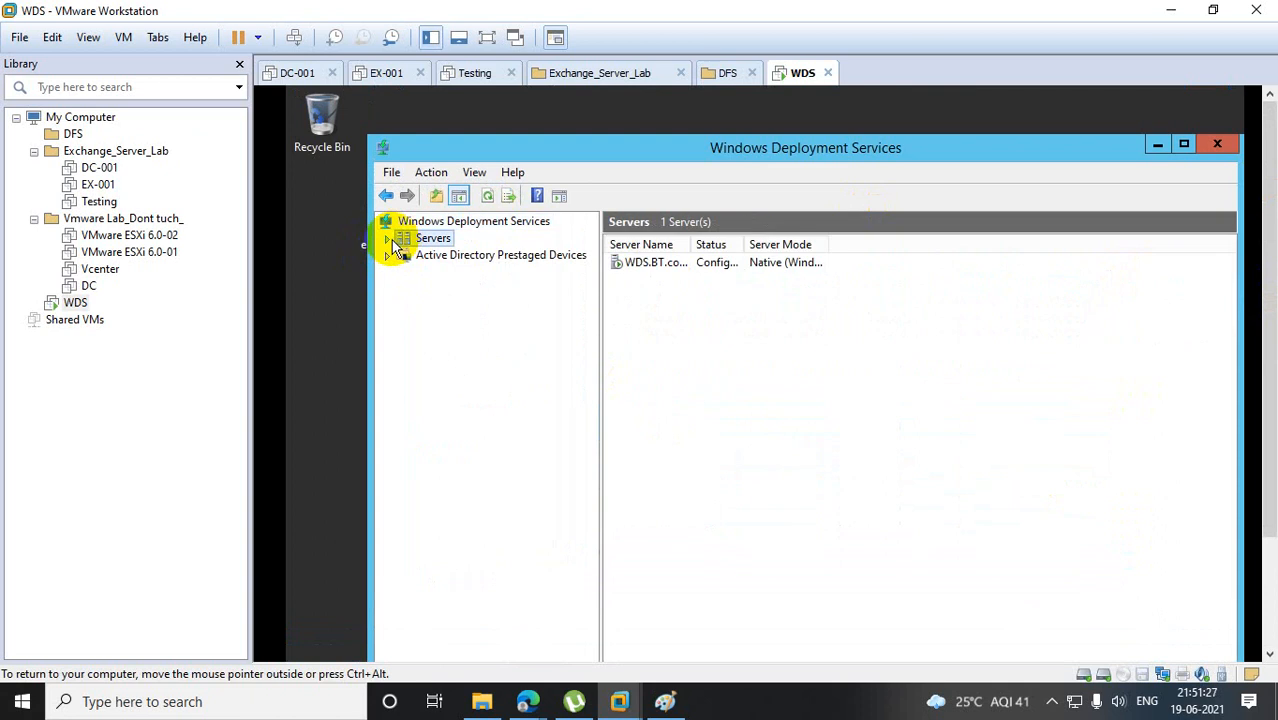
click(389, 239)
click(405, 255)
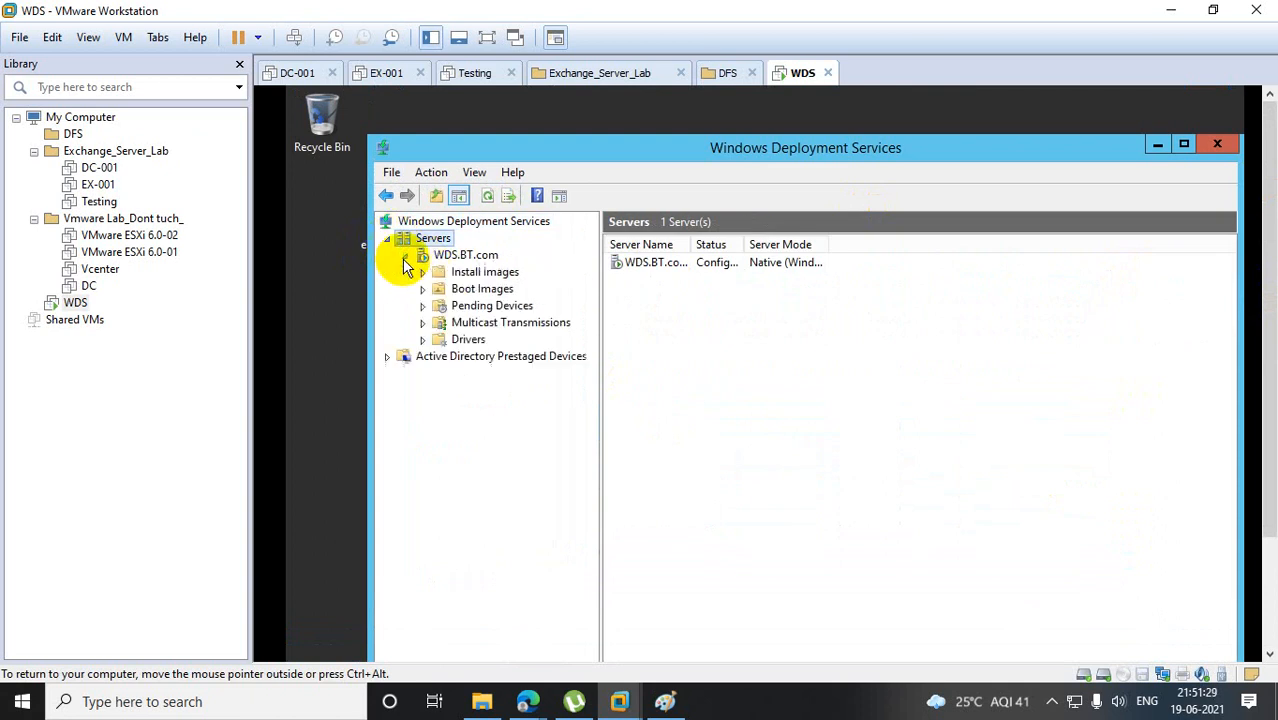
click(478, 272)
Begin adding an install image, specifying a new image group named 2019.
right_click(486, 278)
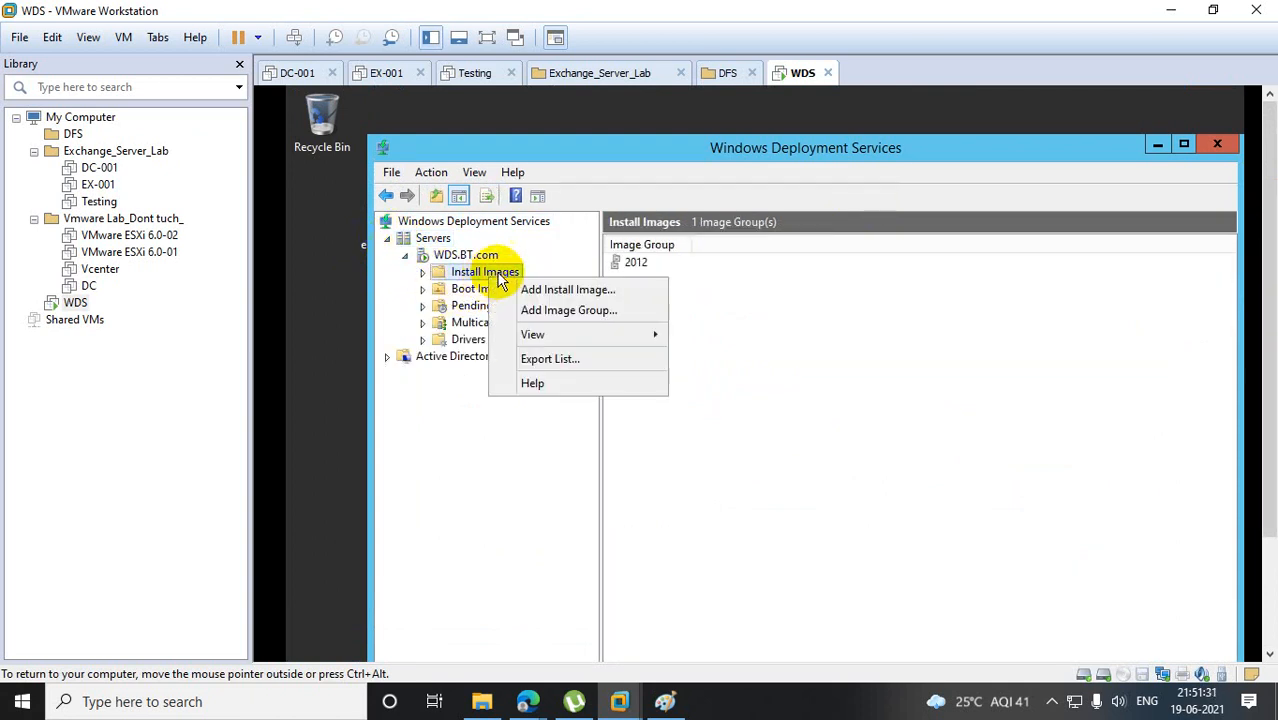
click(551, 293)
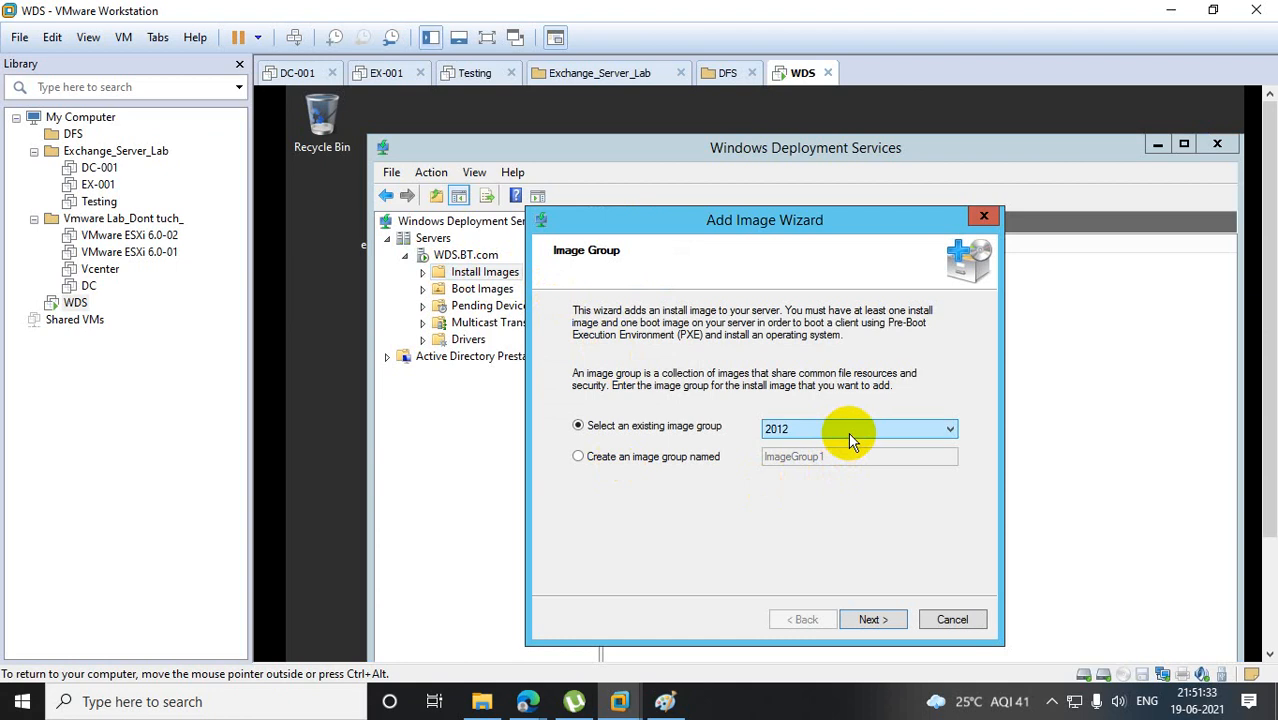
click(645, 461)
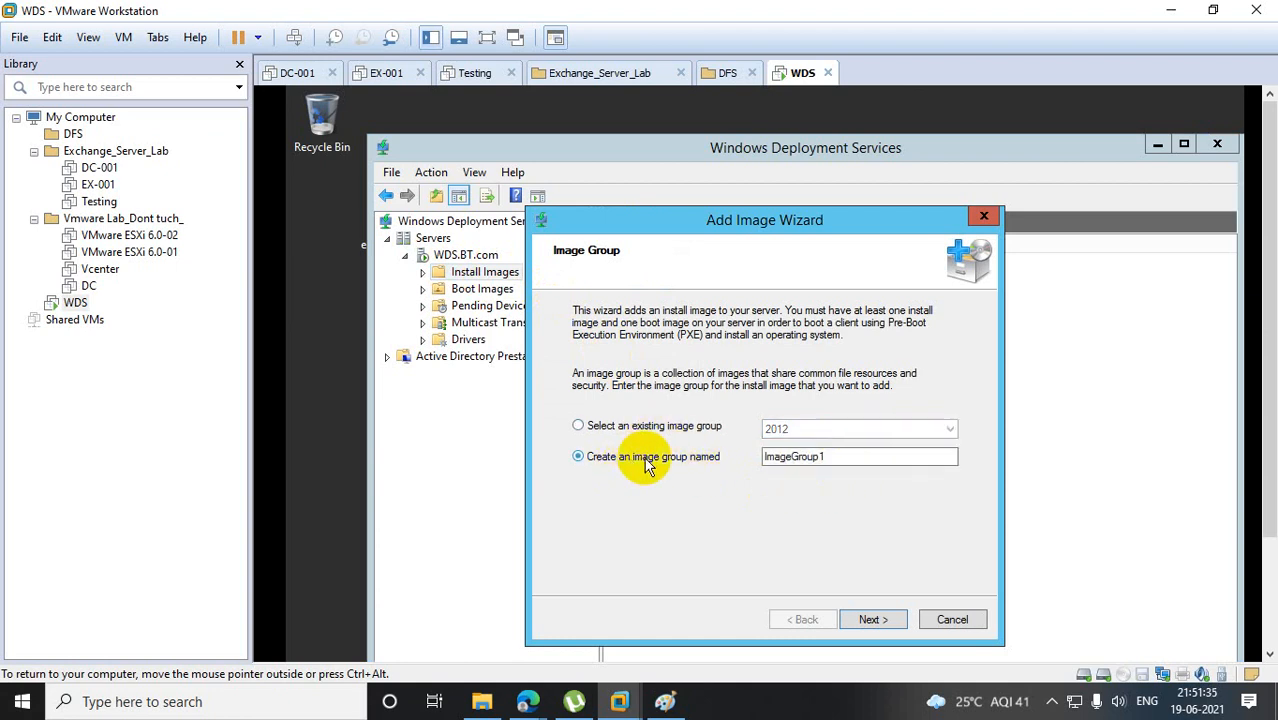
drag(840, 457, 695, 460)
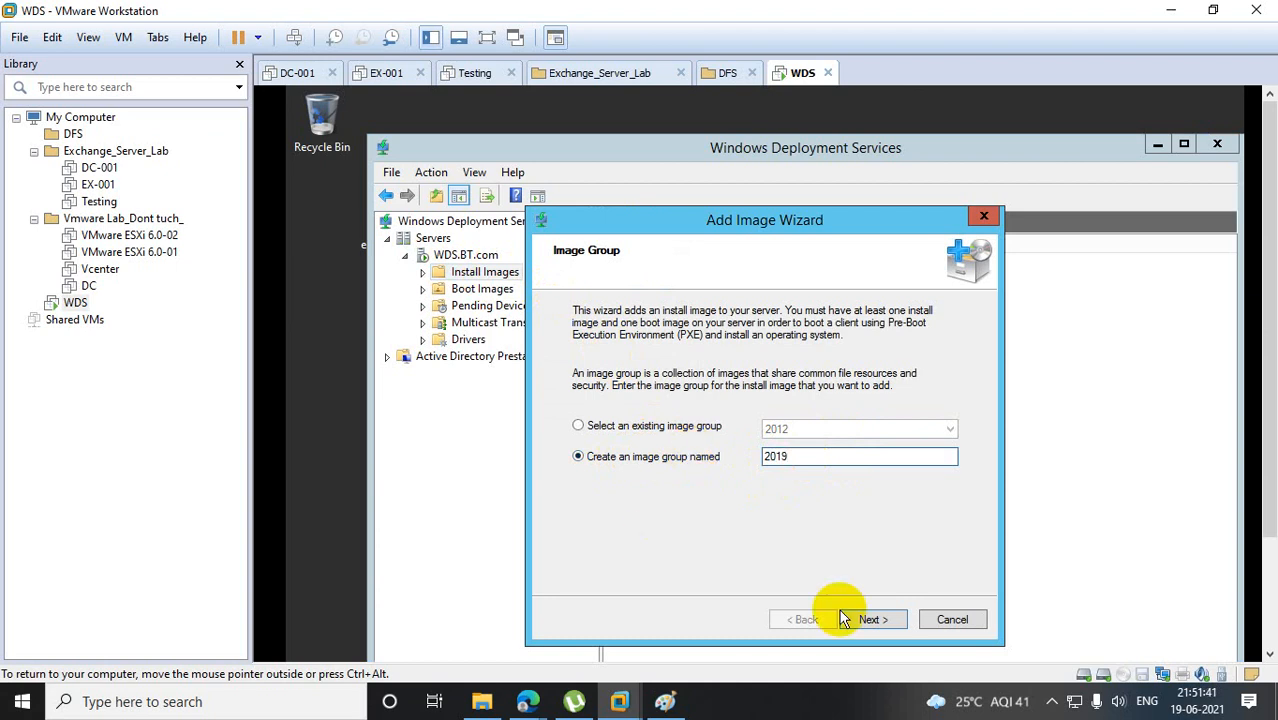
click(866, 622)
Try to choose an image file from the sources folder on DVD Drive (F:), and cancel adding the install image.
click(924, 372)
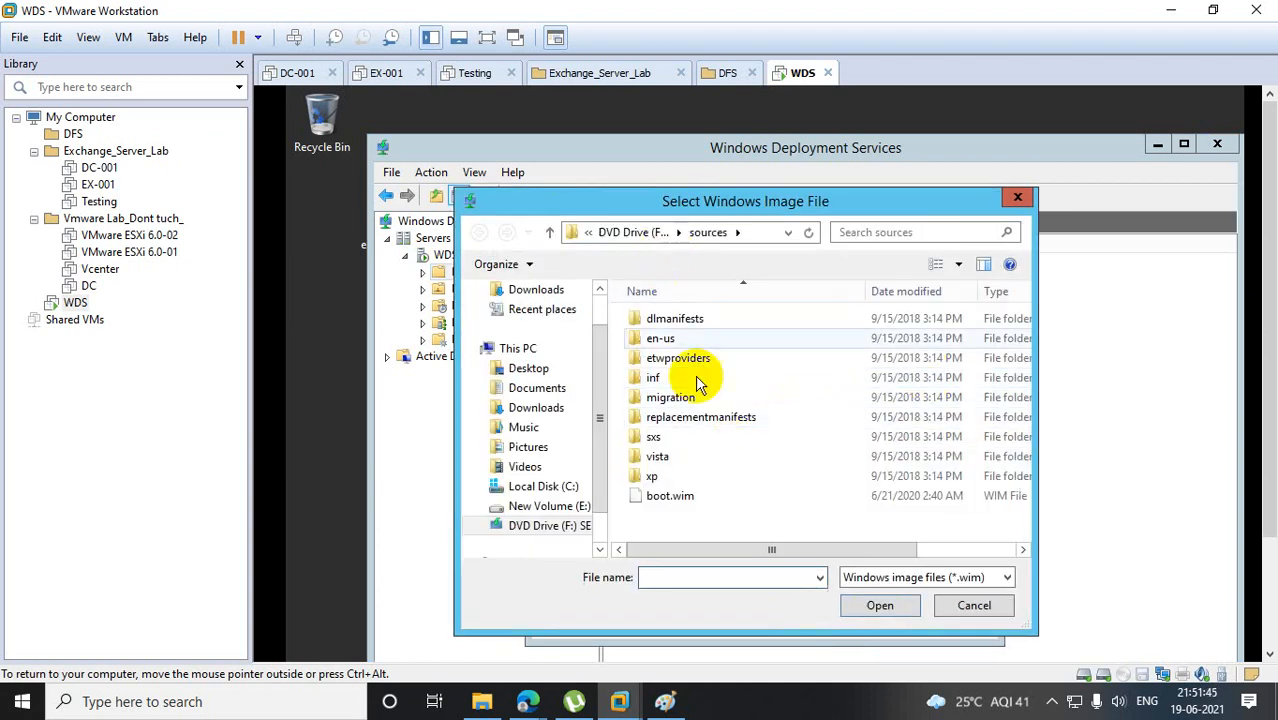
click(558, 530)
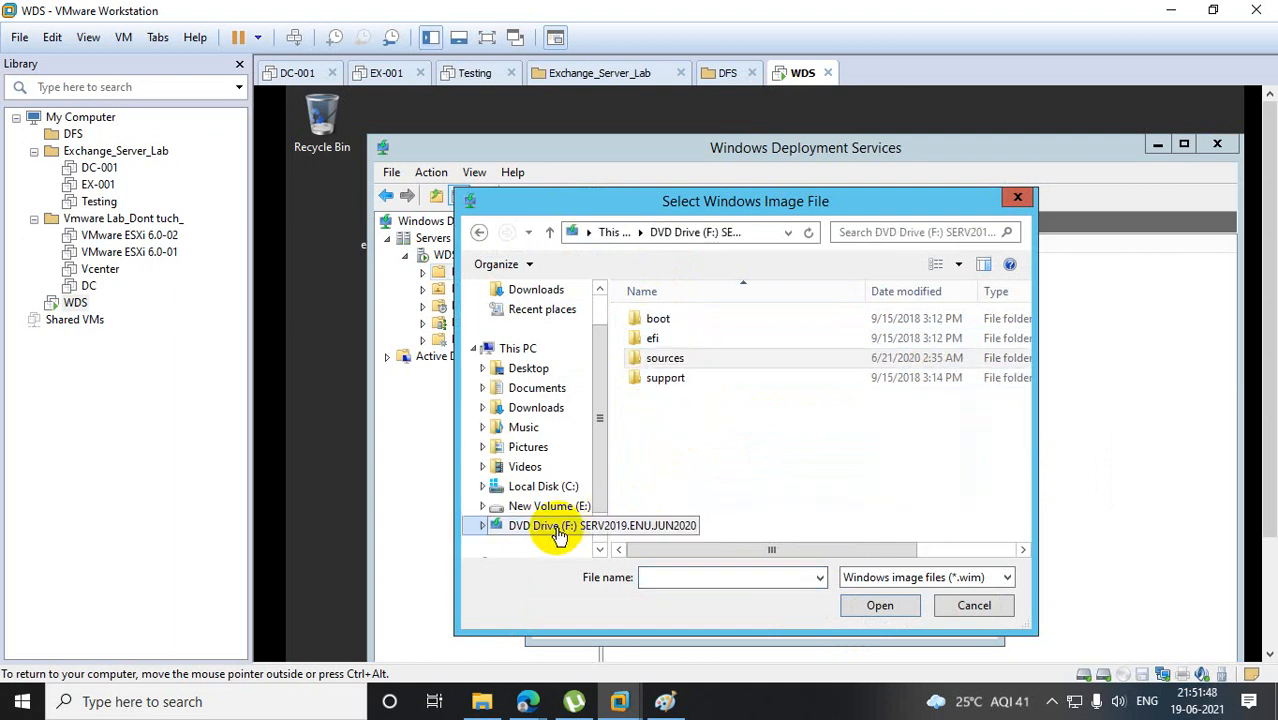
double_click(665, 357)
click(684, 495)
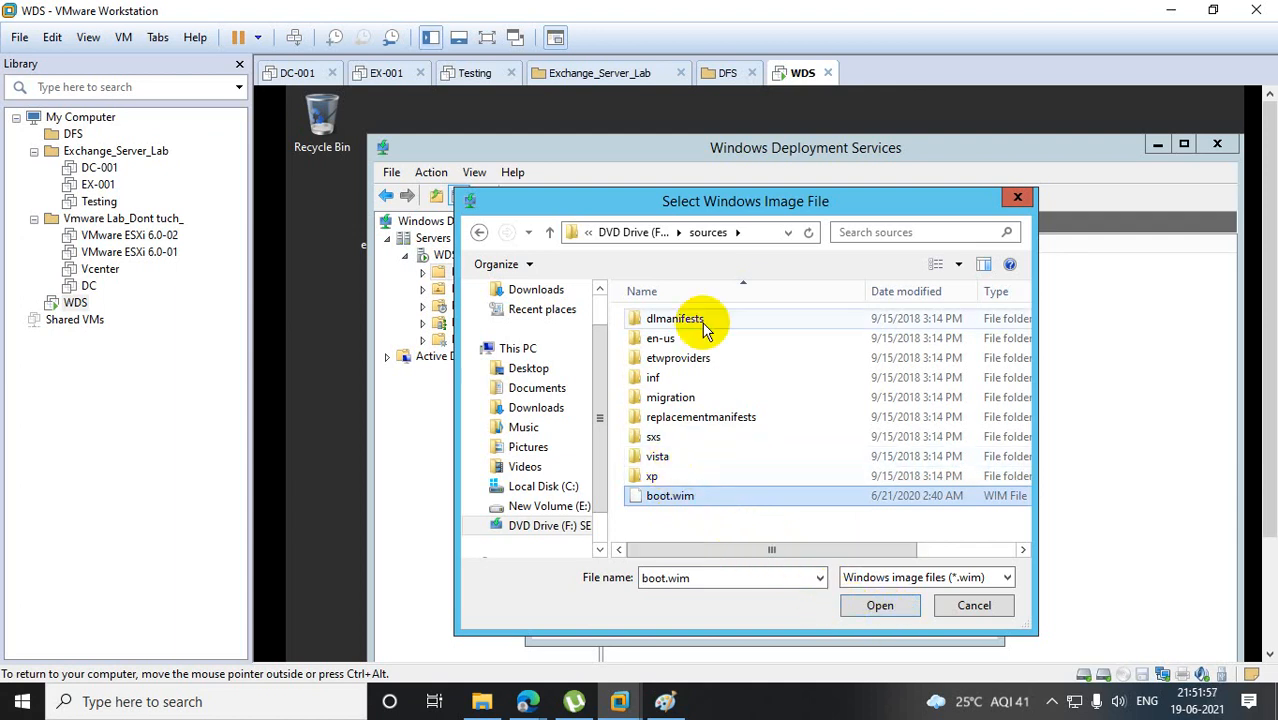
click(1014, 196)
click(985, 216)
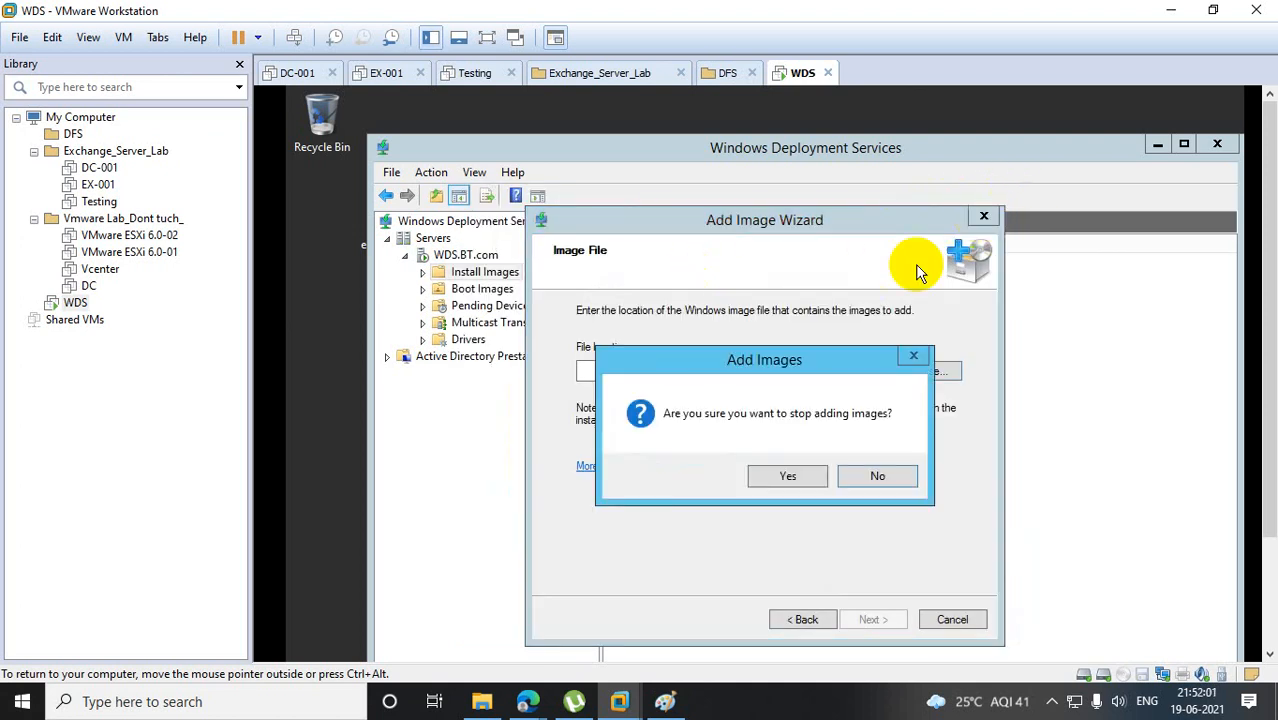
click(810, 480)
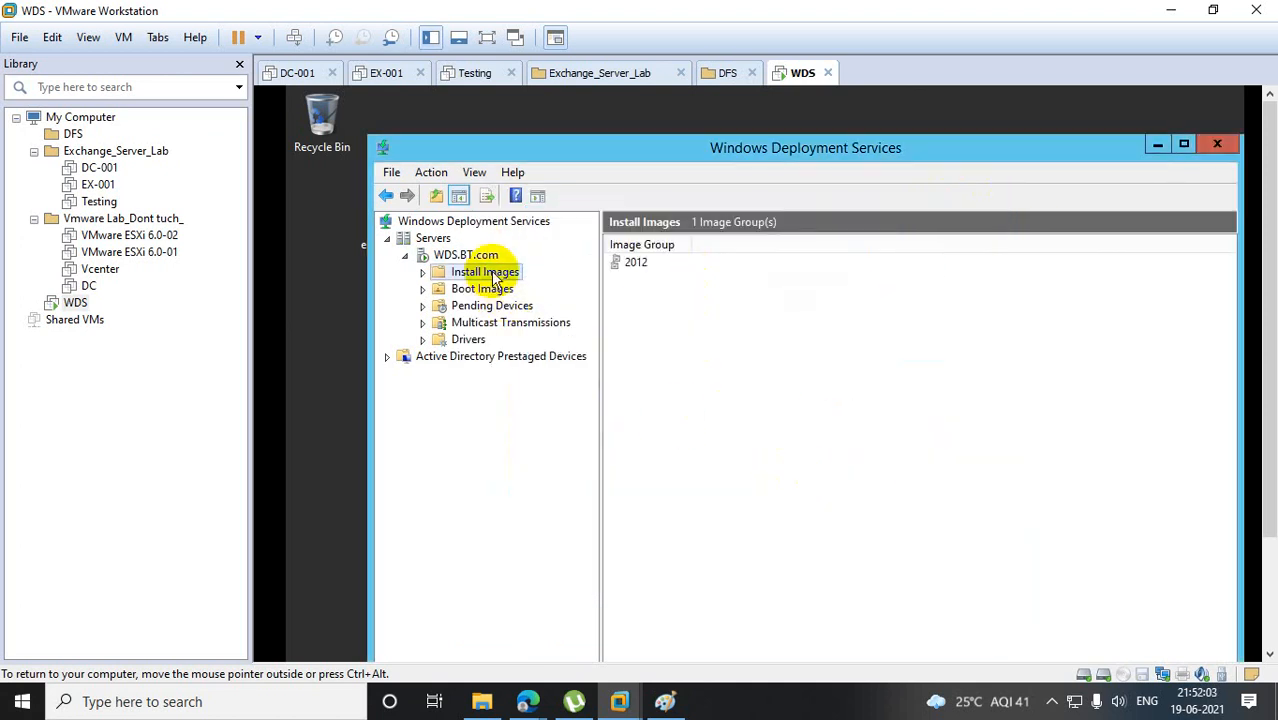
Examine the images in the 2012 install group with a wider Image Name column, and display the Install Images context options.
double_click(491, 277)
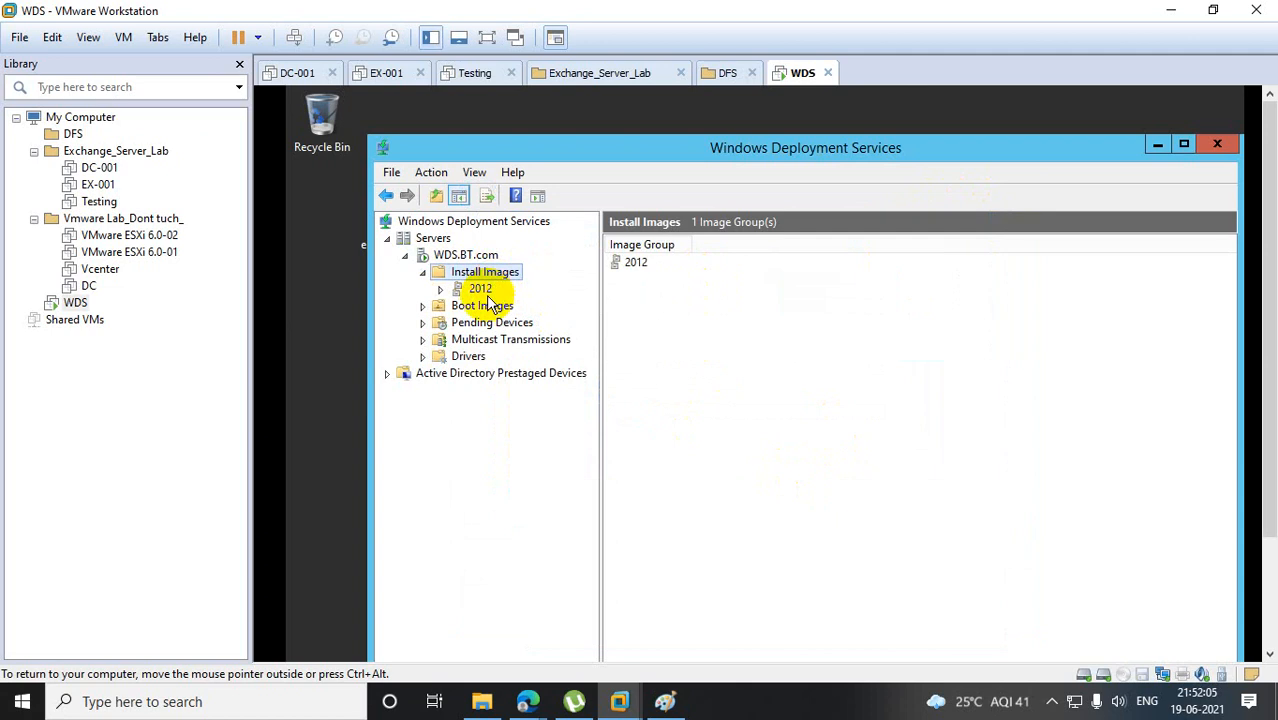
click(480, 289)
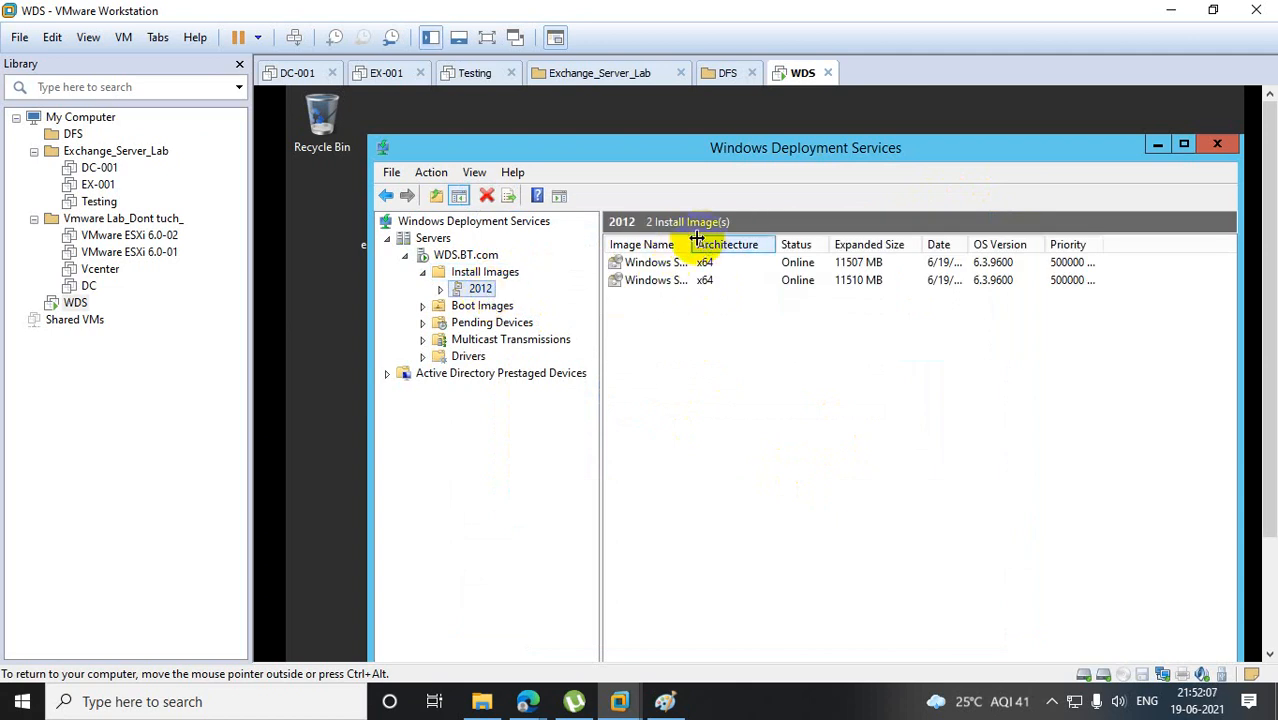
drag(695, 245, 853, 250)
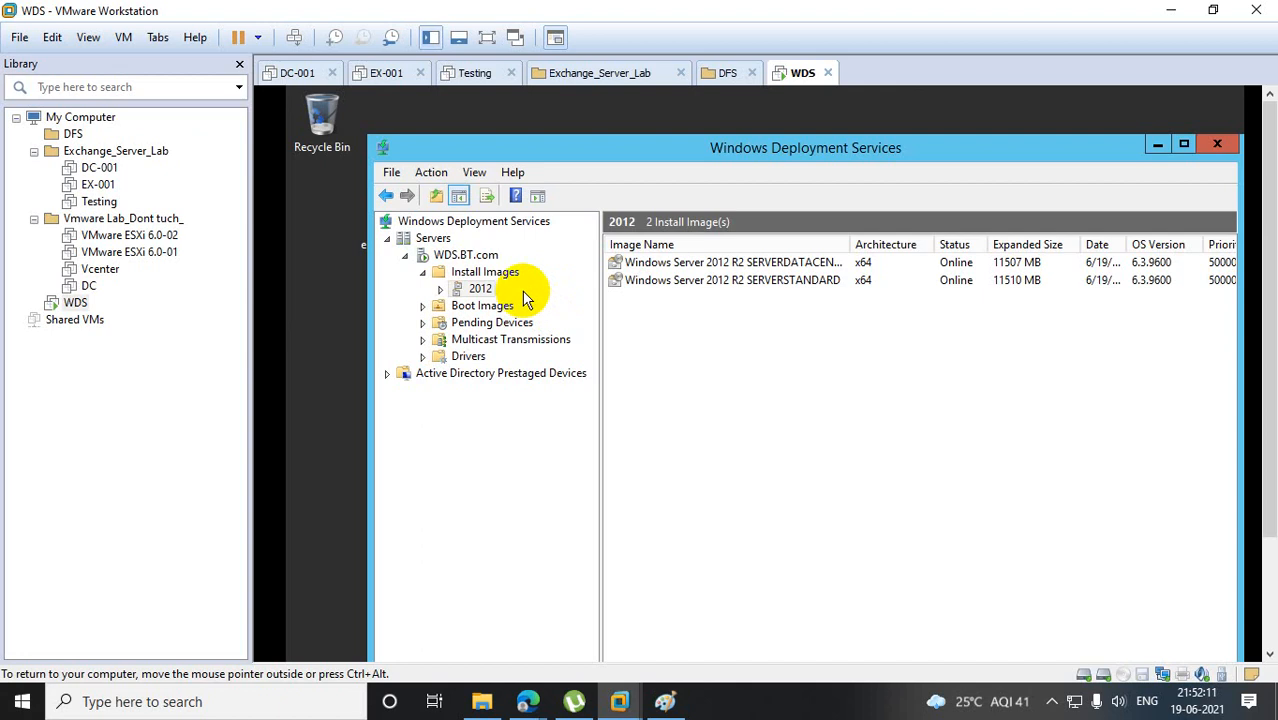
right_click(480, 292)
right_click(508, 274)
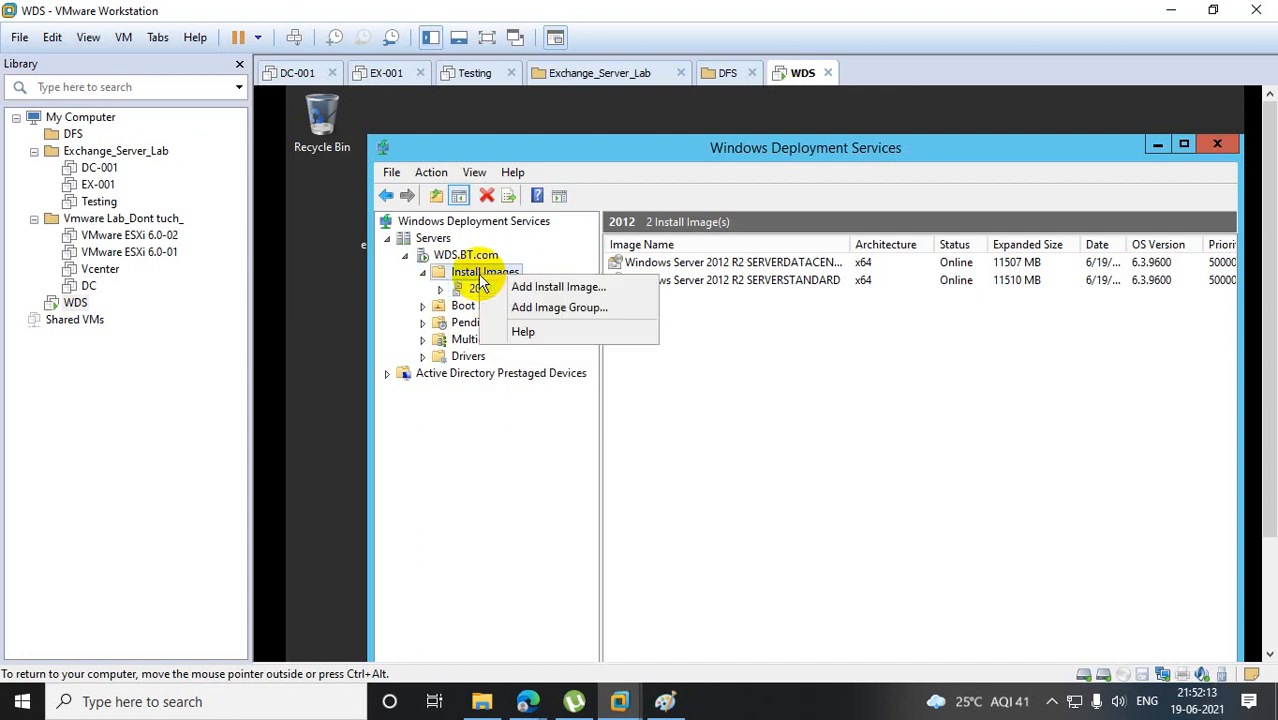
Start adding an install image in a new image group named 2016 and browse for its Windows image file.
click(543, 285)
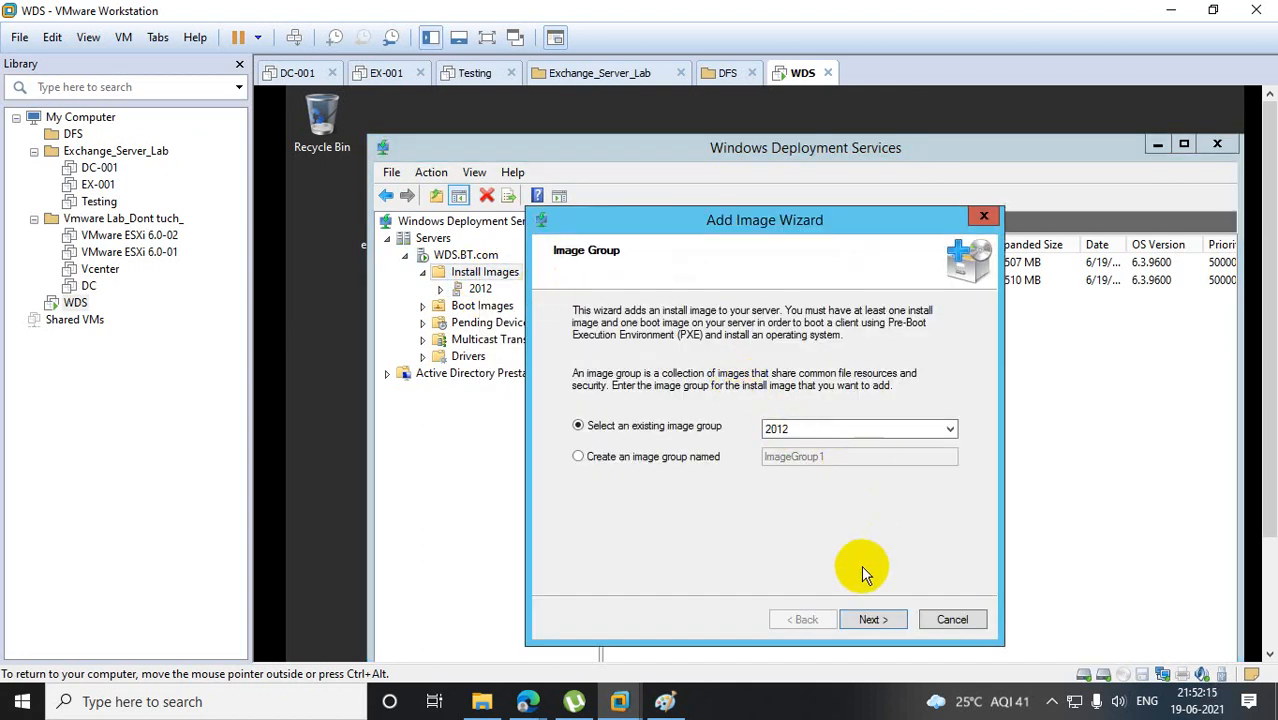
click(627, 467)
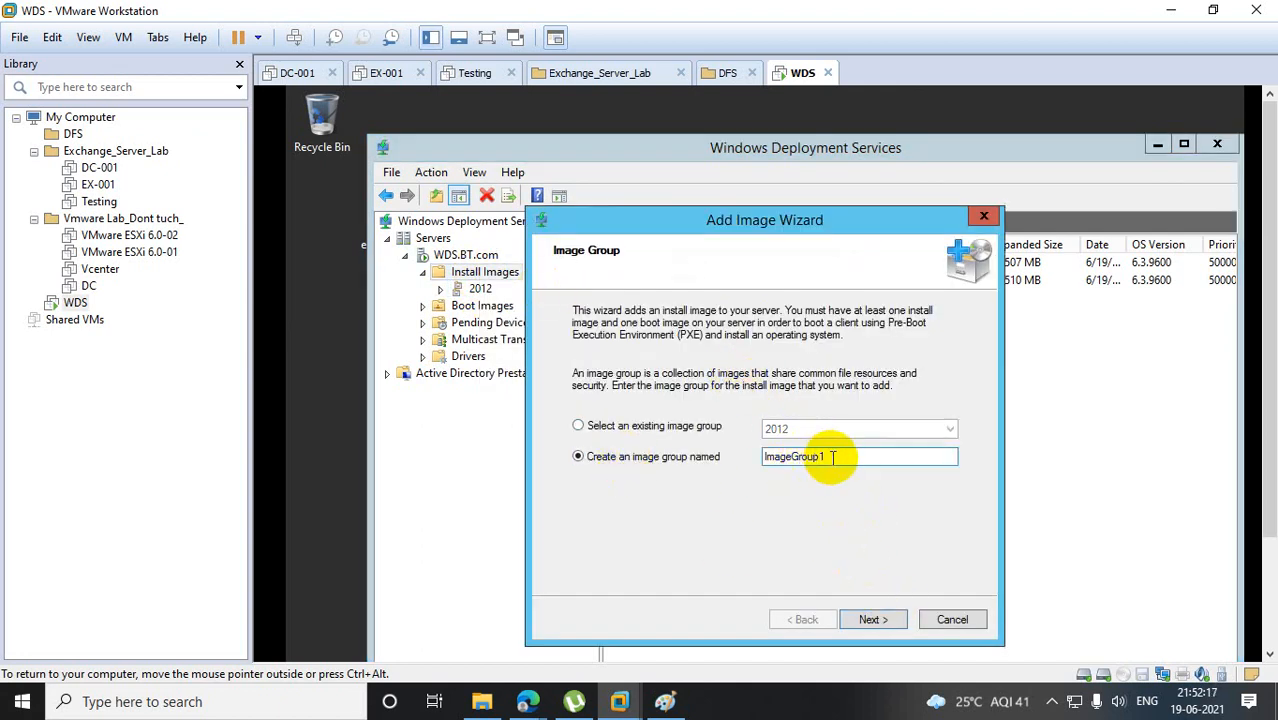
click(578, 450)
text(2016)
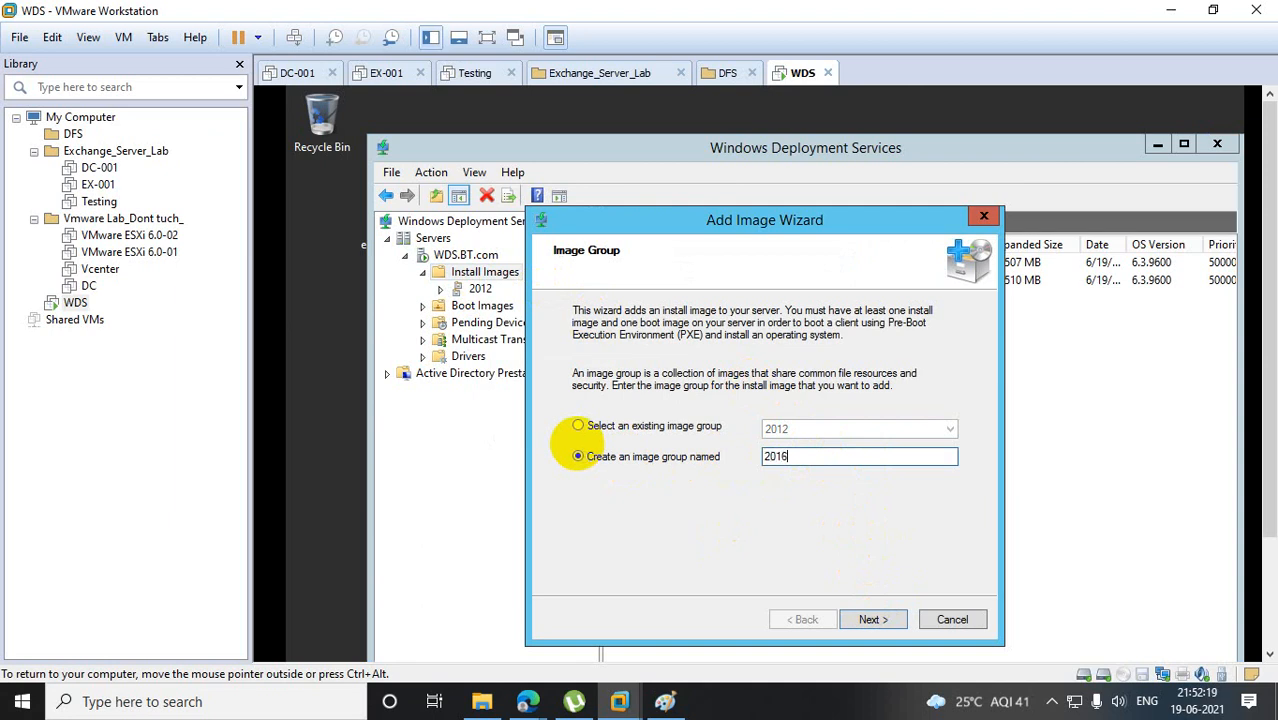
click(870, 619)
click(910, 371)
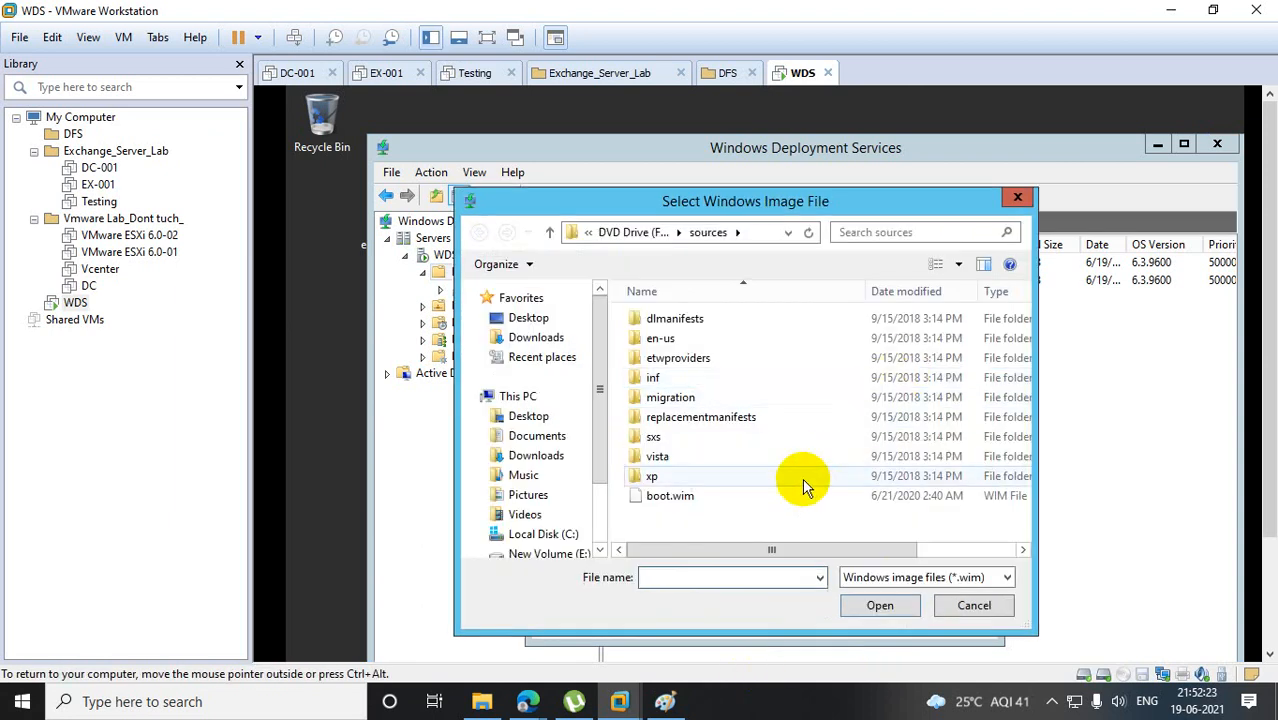
click(866, 229)
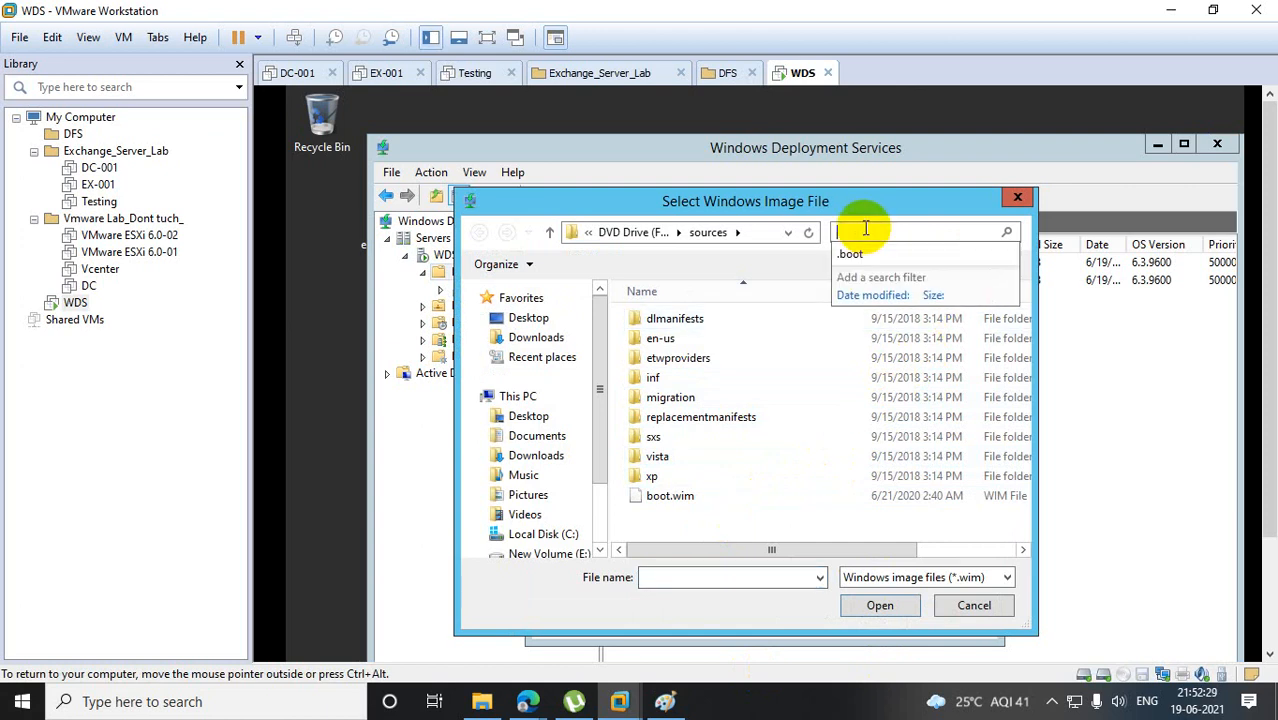
click(866, 229)
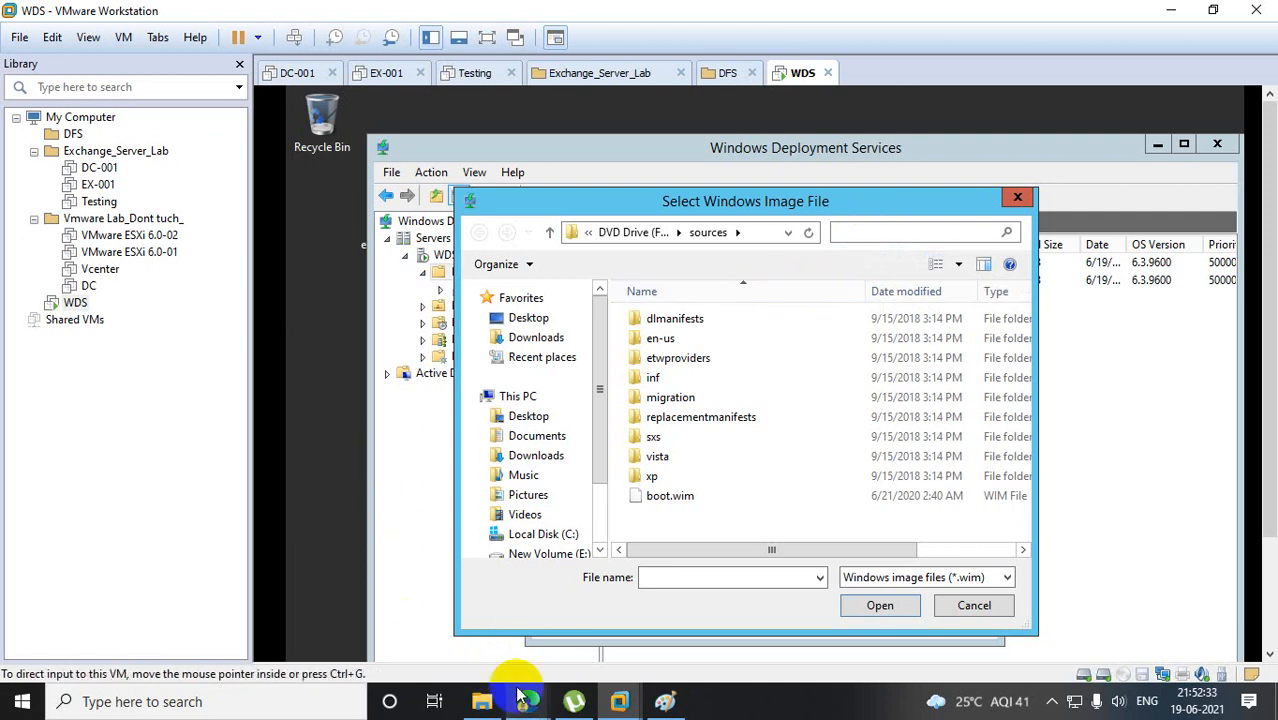
In the host's File Explorer, mount the Windows Server 2012 R2 ISO from the win2k12 folder on drive D and open its sources folder.
click(490, 703)
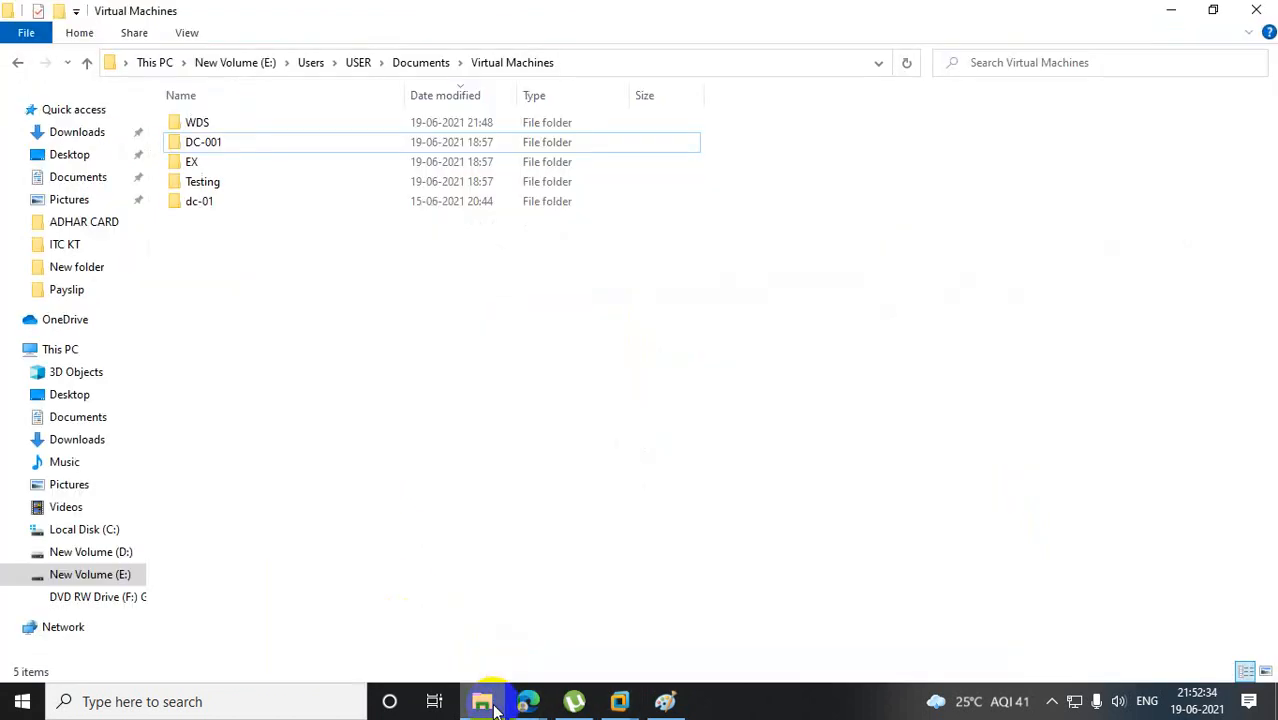
click(110, 551)
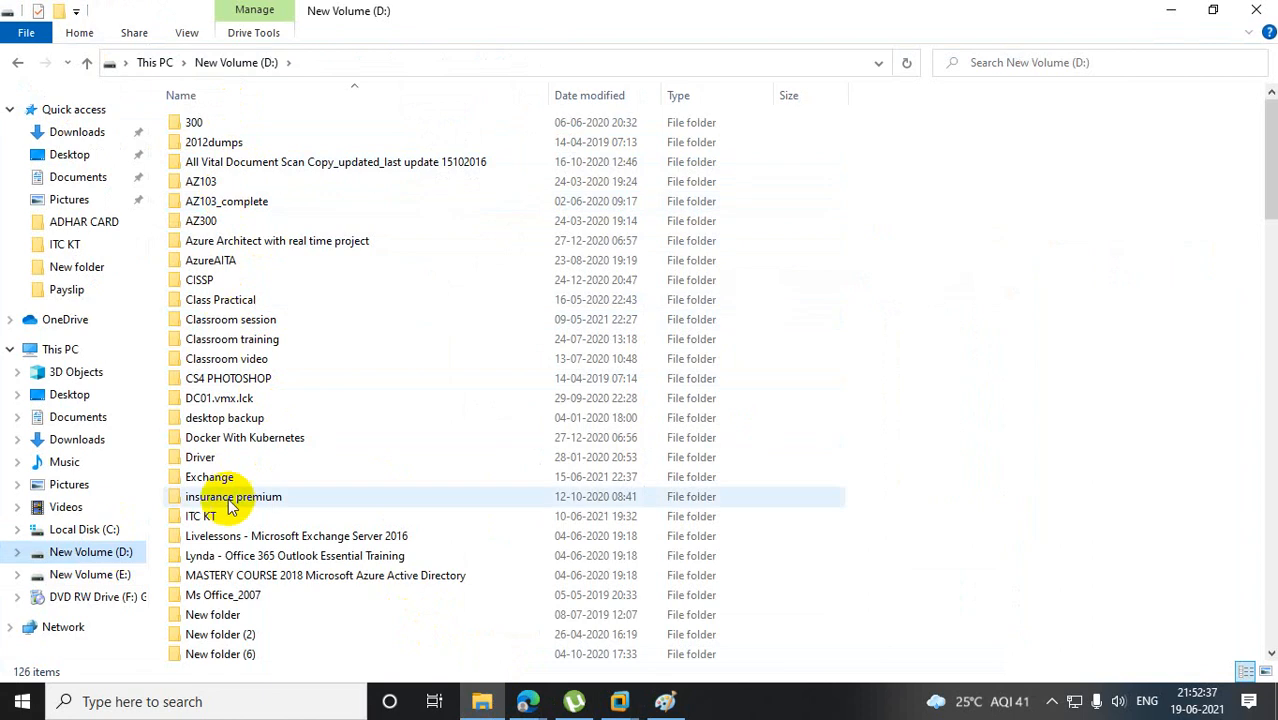
click(222, 341)
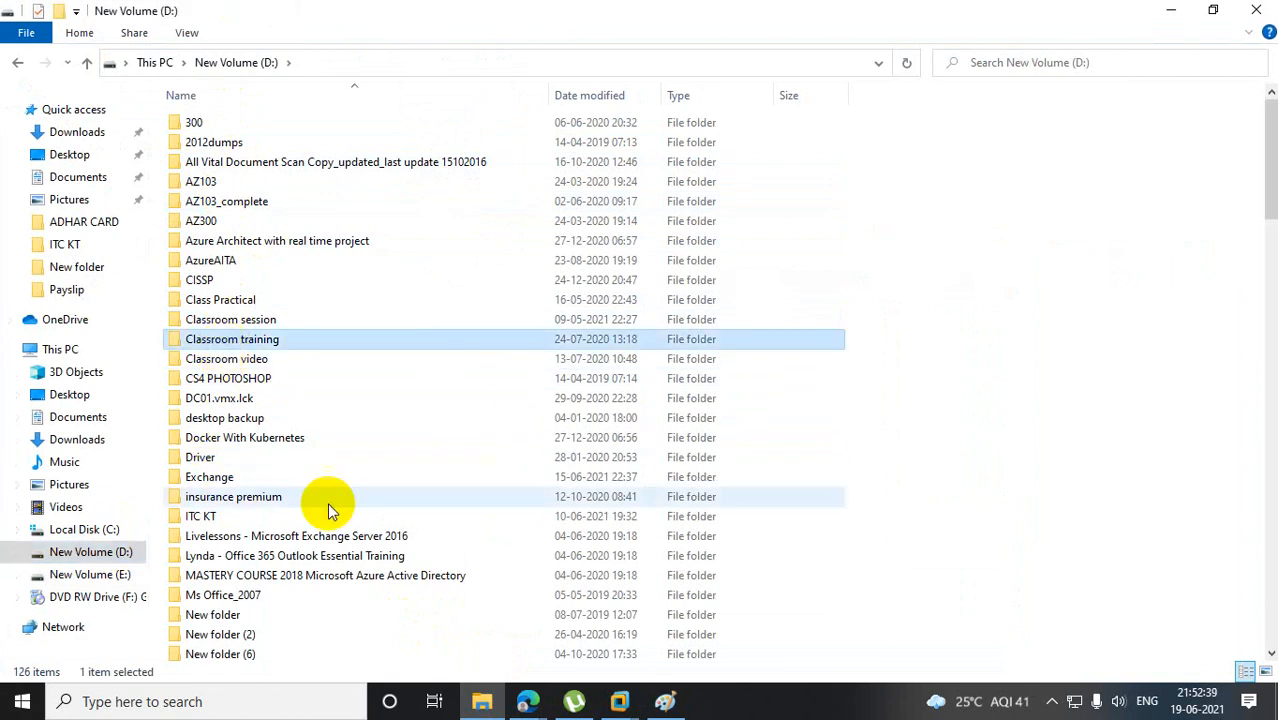
scroll(1271, 105, down, 20)
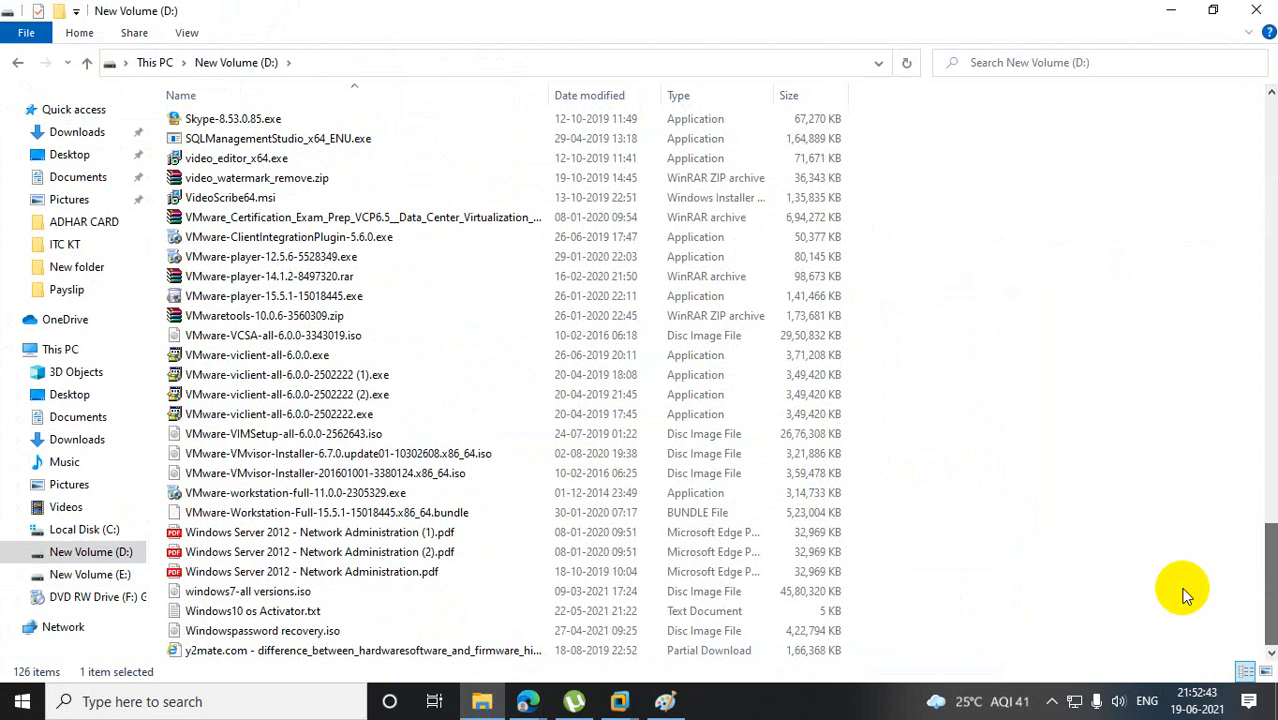
drag(1265, 552, 1260, 238)
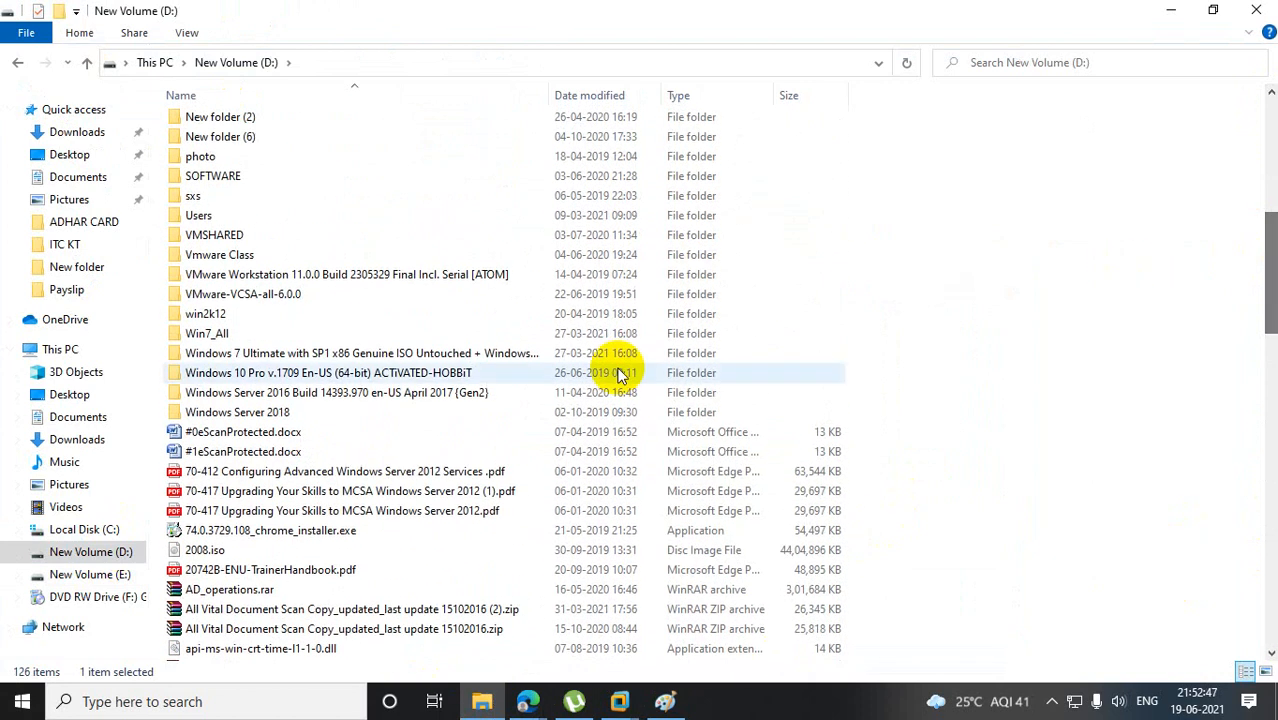
double_click(203, 310)
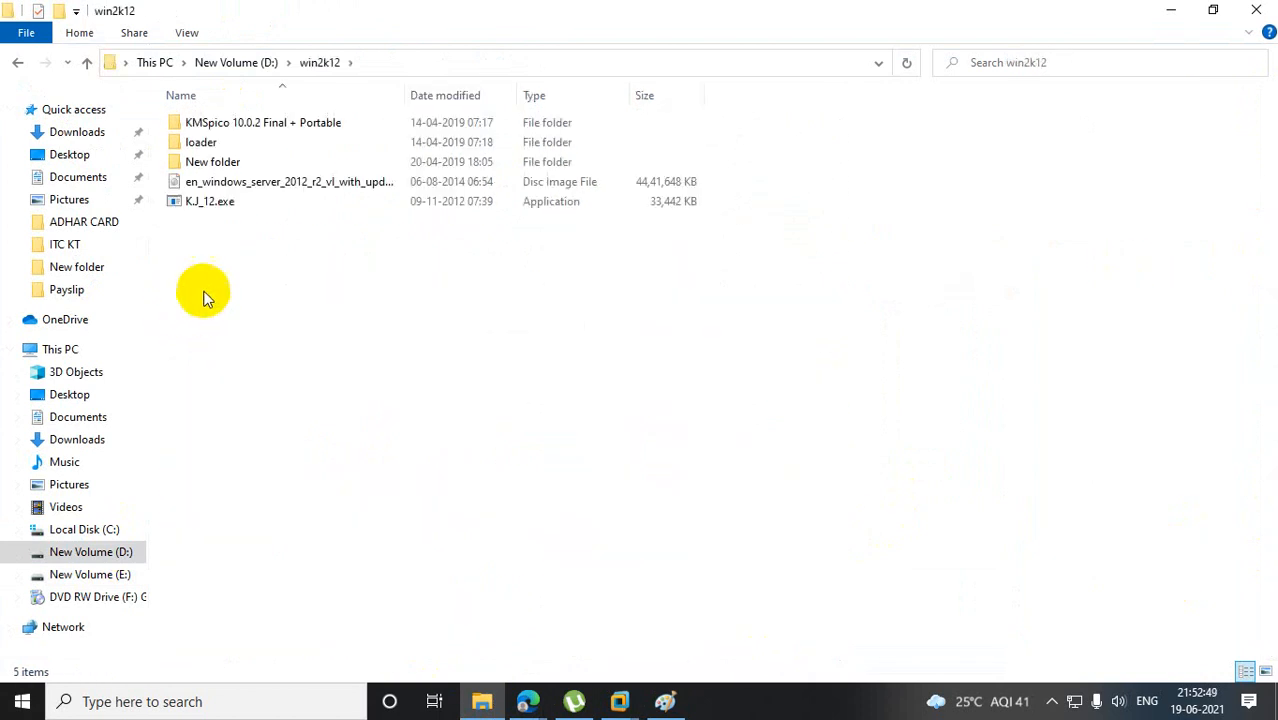
double_click(228, 181)
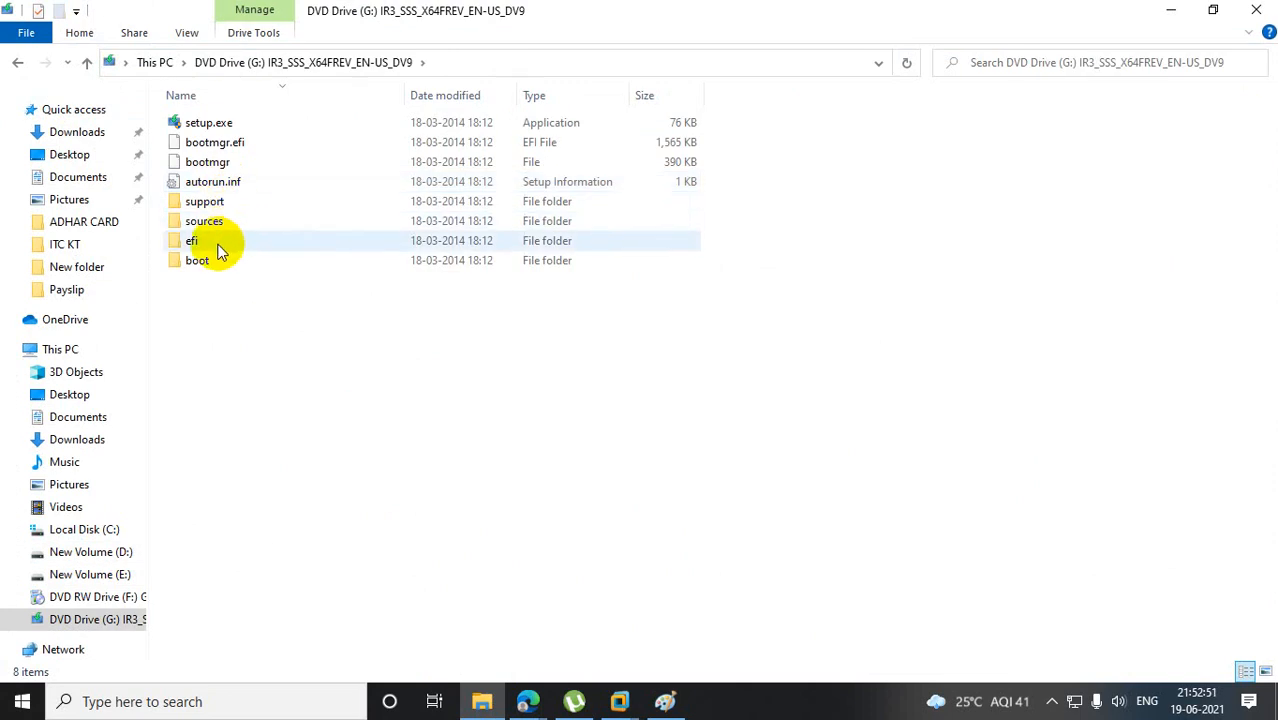
double_click(208, 229)
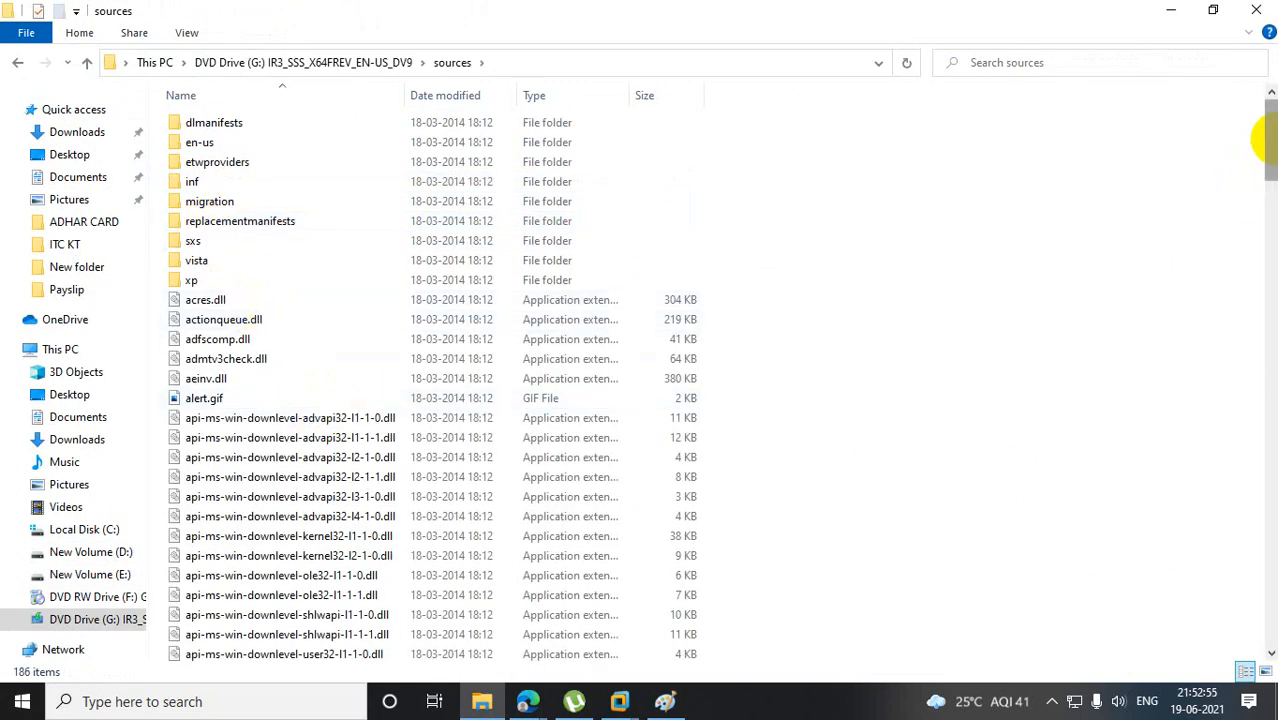
Search the ISO's sources folder for .wim files.
drag(1268, 130, 1192, 71)
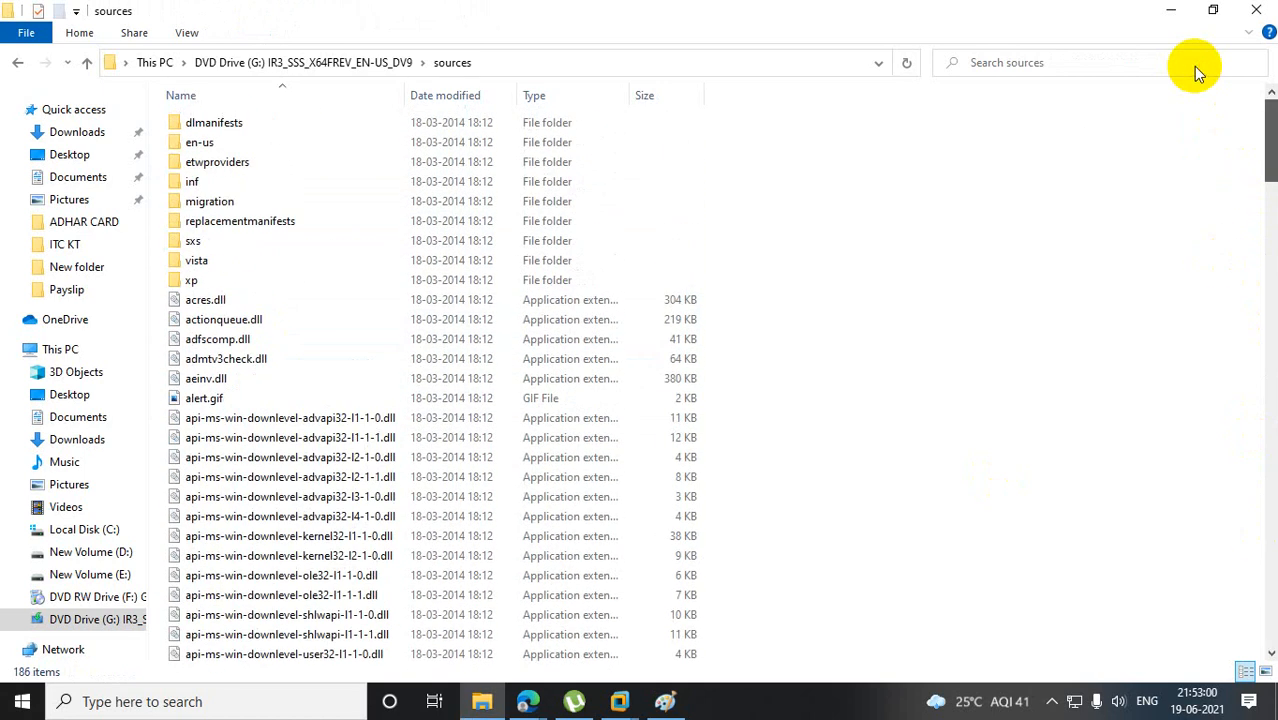
click(998, 64)
text(.wim)
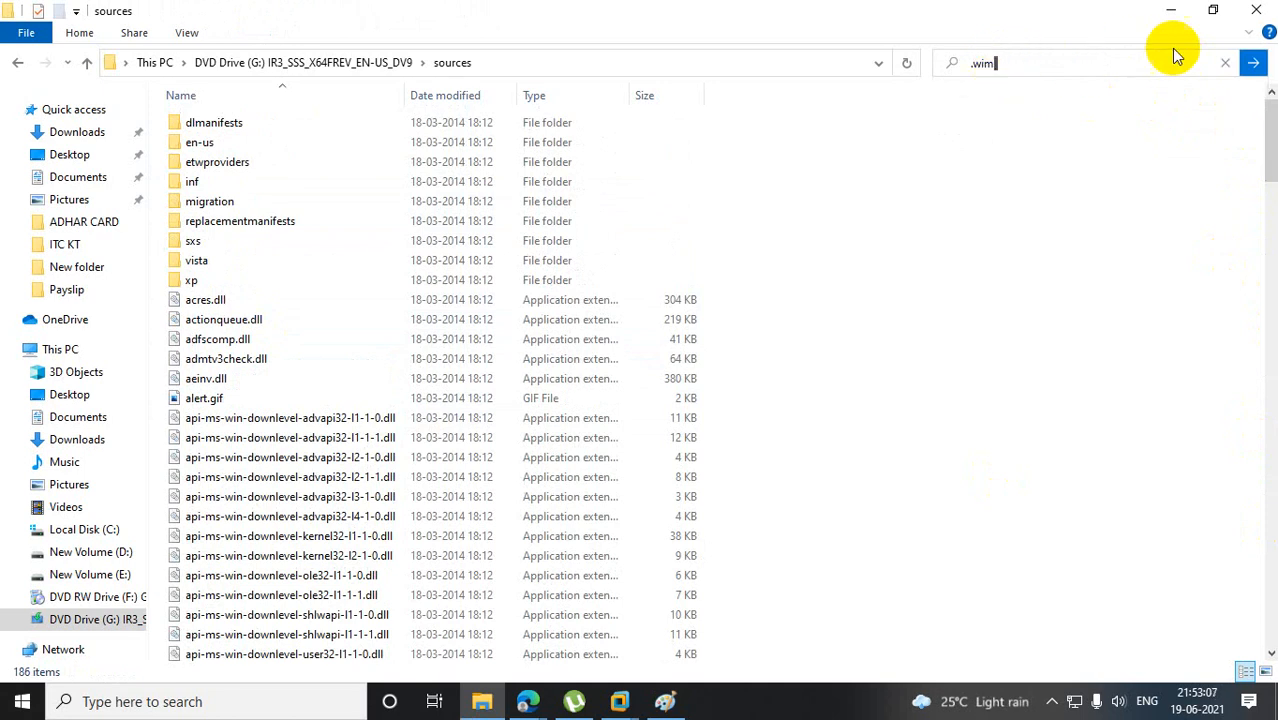
click(1253, 64)
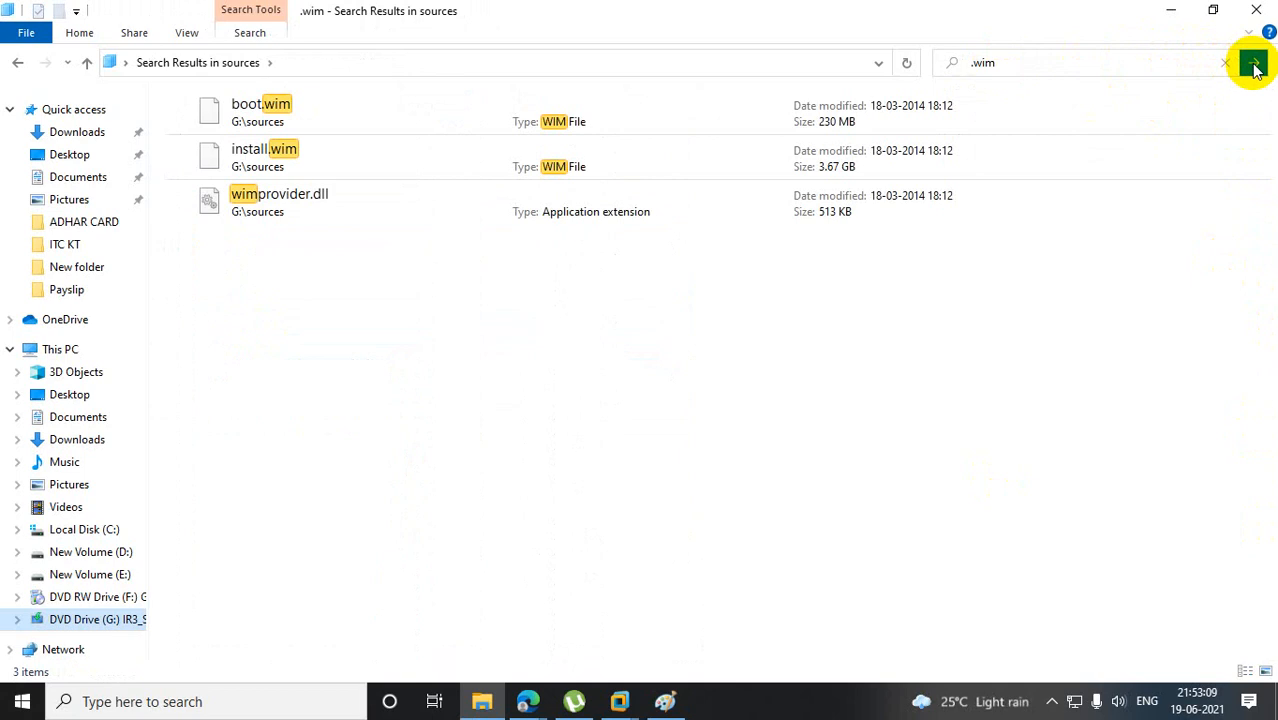
Search the sources folder for .boot instead, and close the host's File Explorer window.
click(1056, 57)
drag(1004, 62, 885, 68)
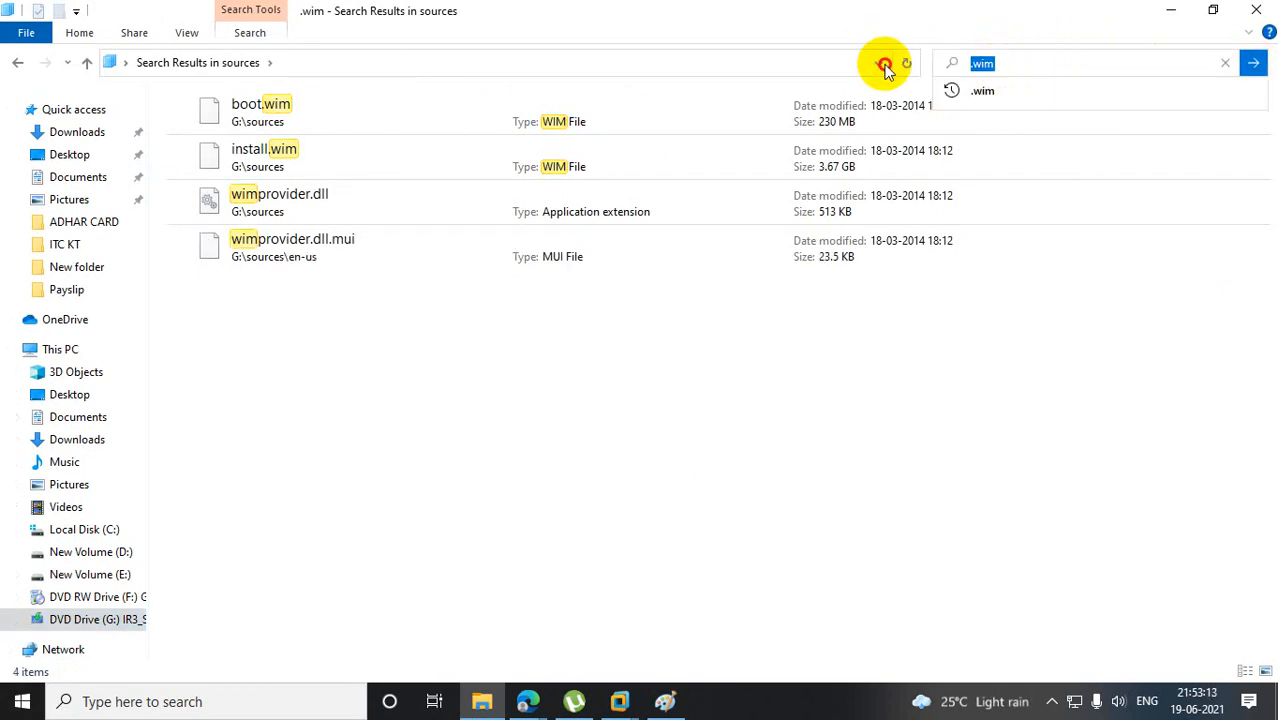
text(.boot)
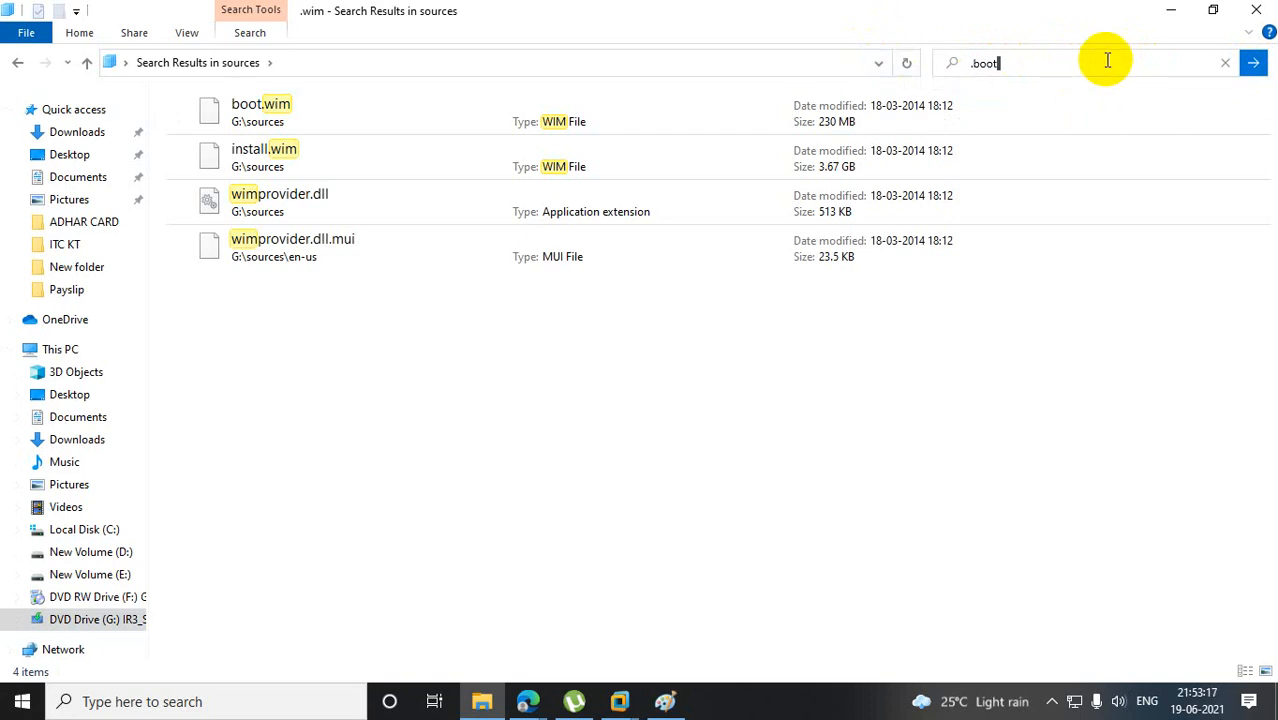
click(1266, 64)
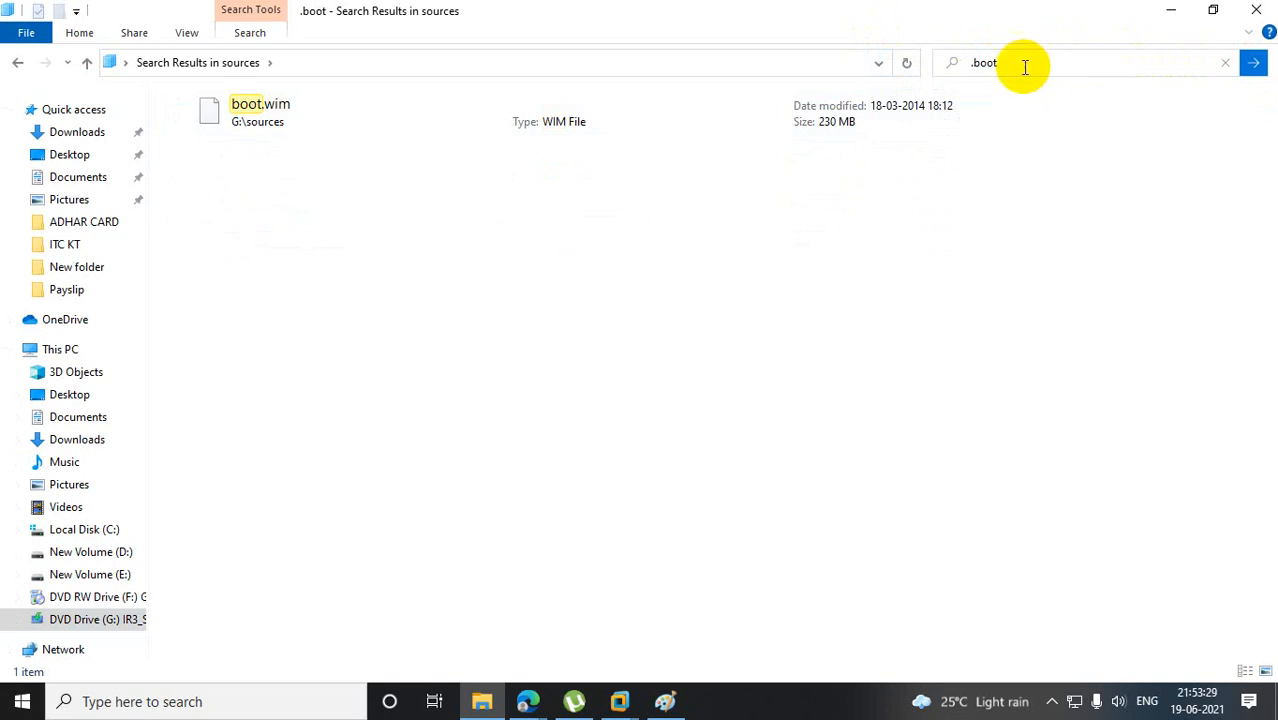
click(975, 63)
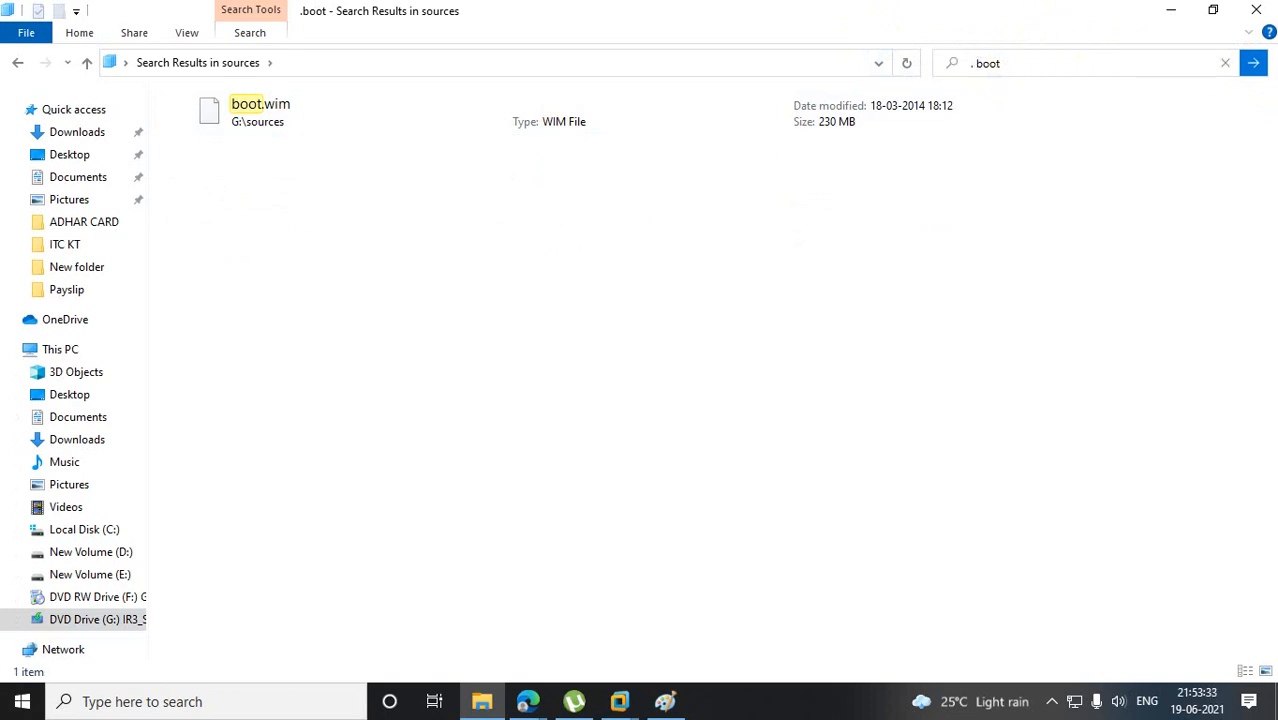
click(1252, 12)
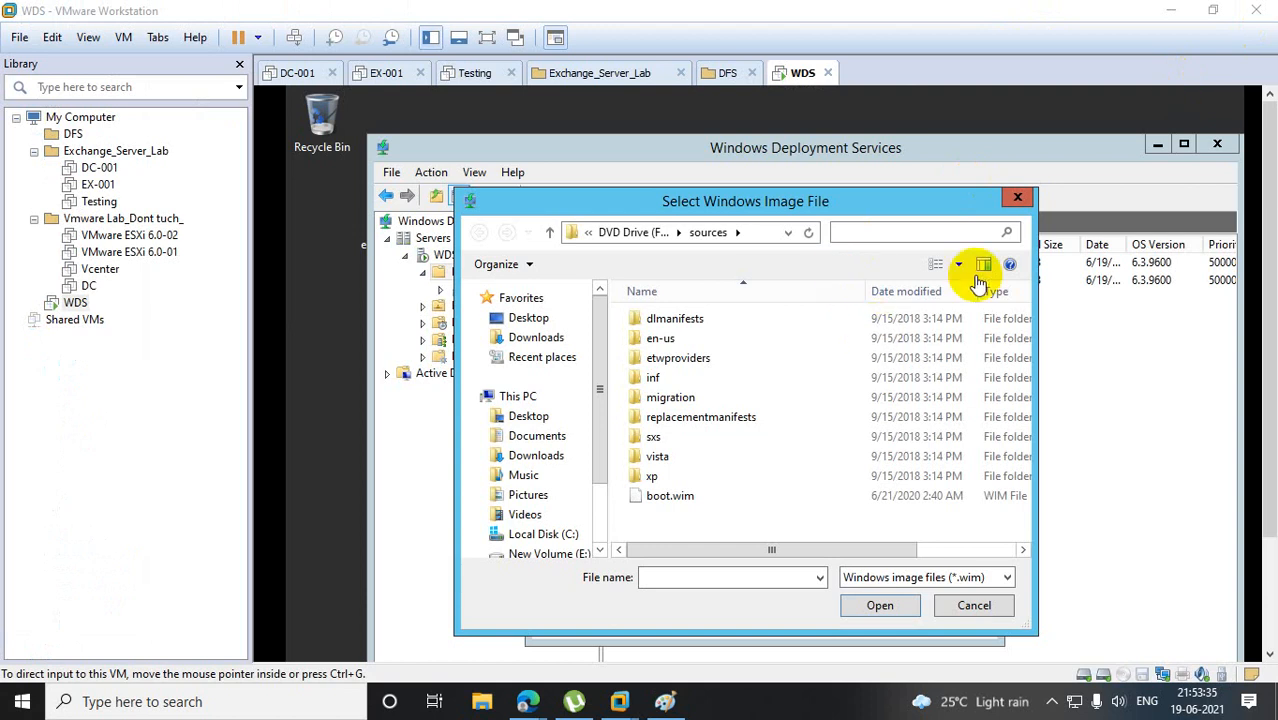
Cancel the image file selection and close the Add Image Wizard.
click(1017, 197)
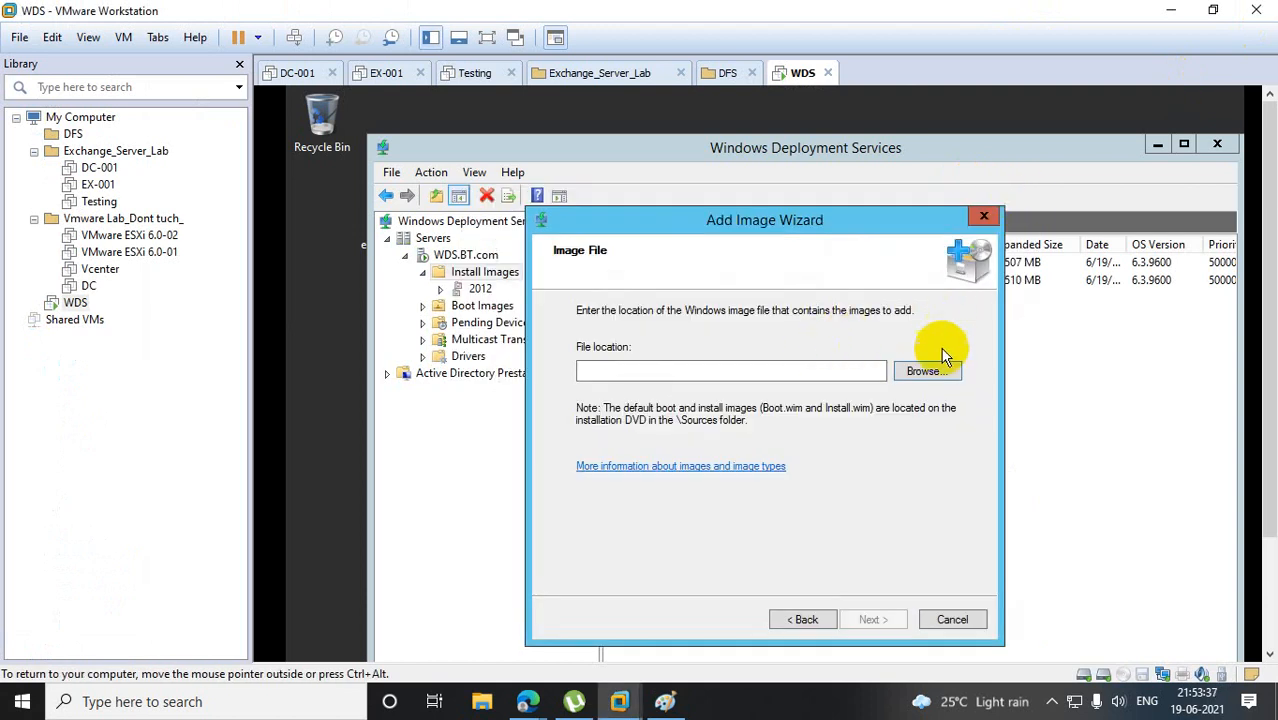
click(984, 216)
click(788, 476)
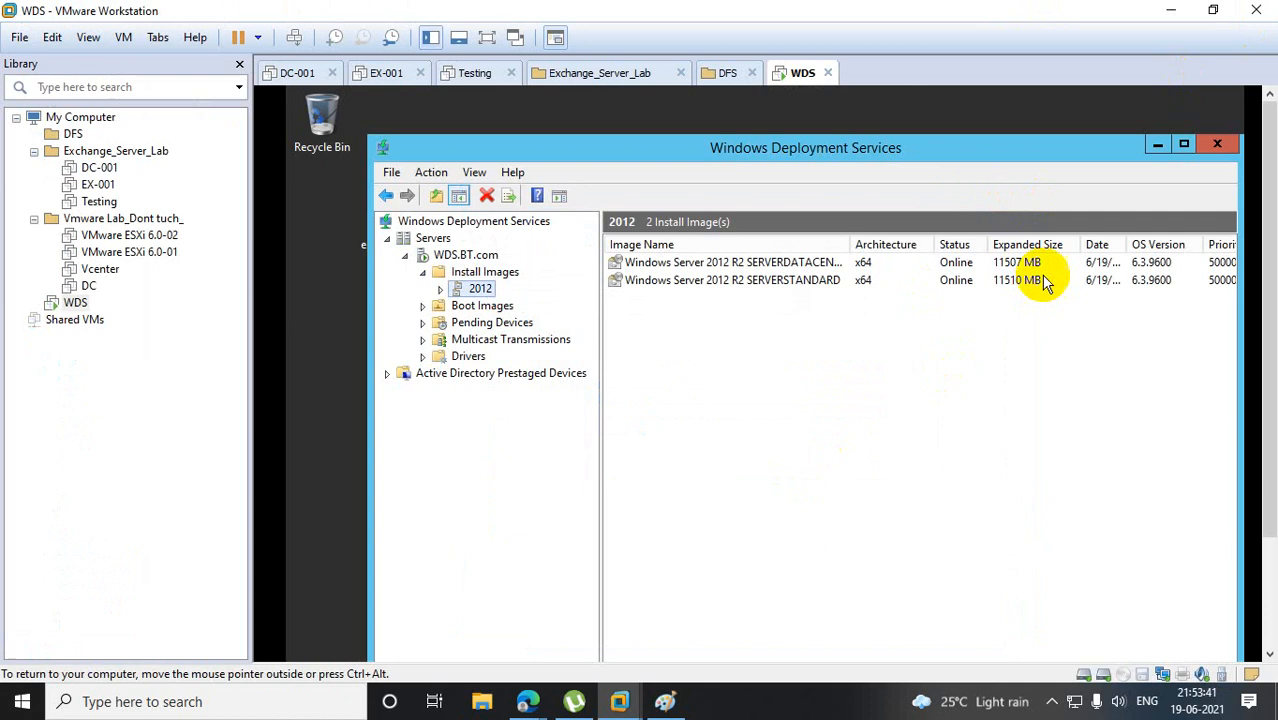
Minimize the deployment console, look through the sources folder of the ISO on the server's desktop, and close the folder window.
click(1157, 146)
click(1121, 166)
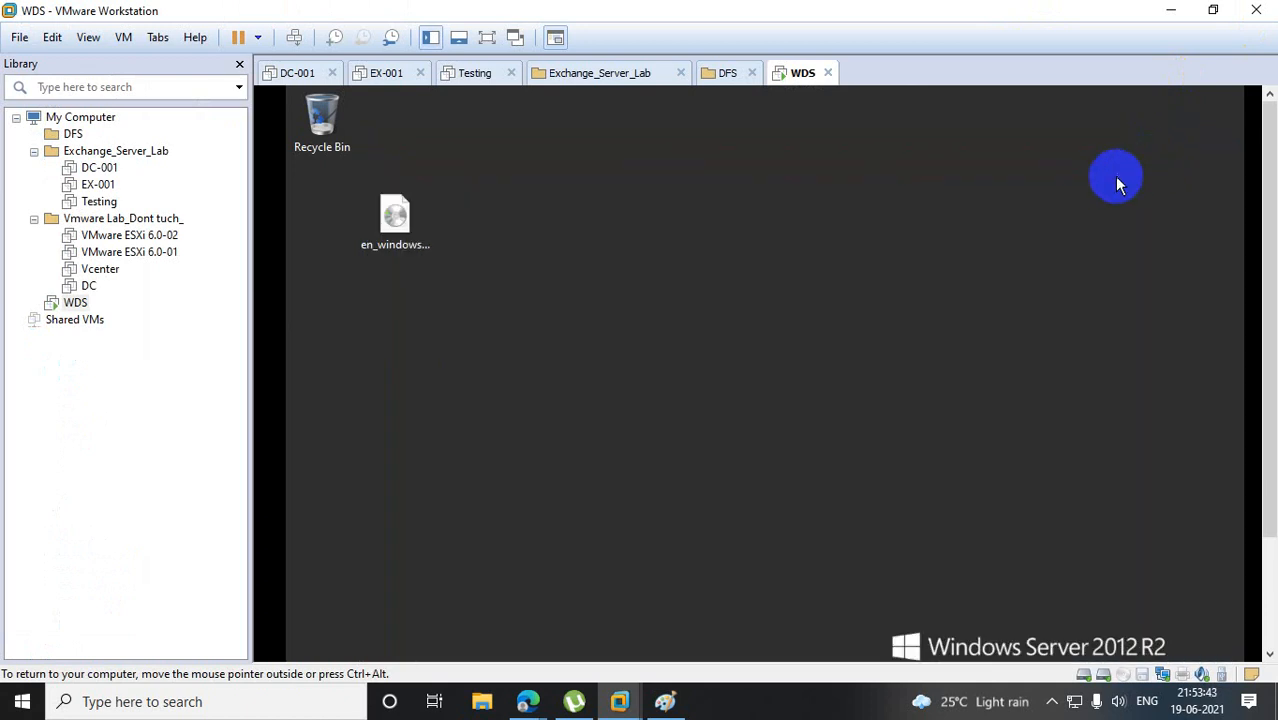
double_click(430, 226)
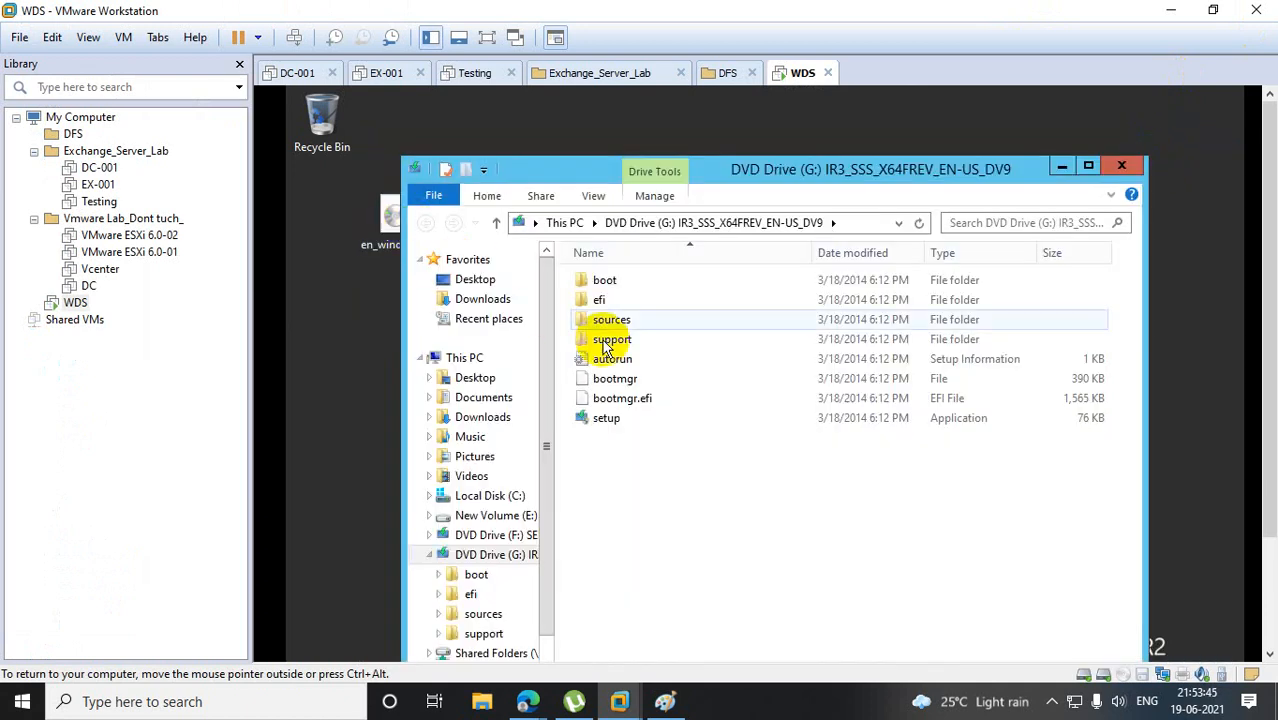
double_click(611, 320)
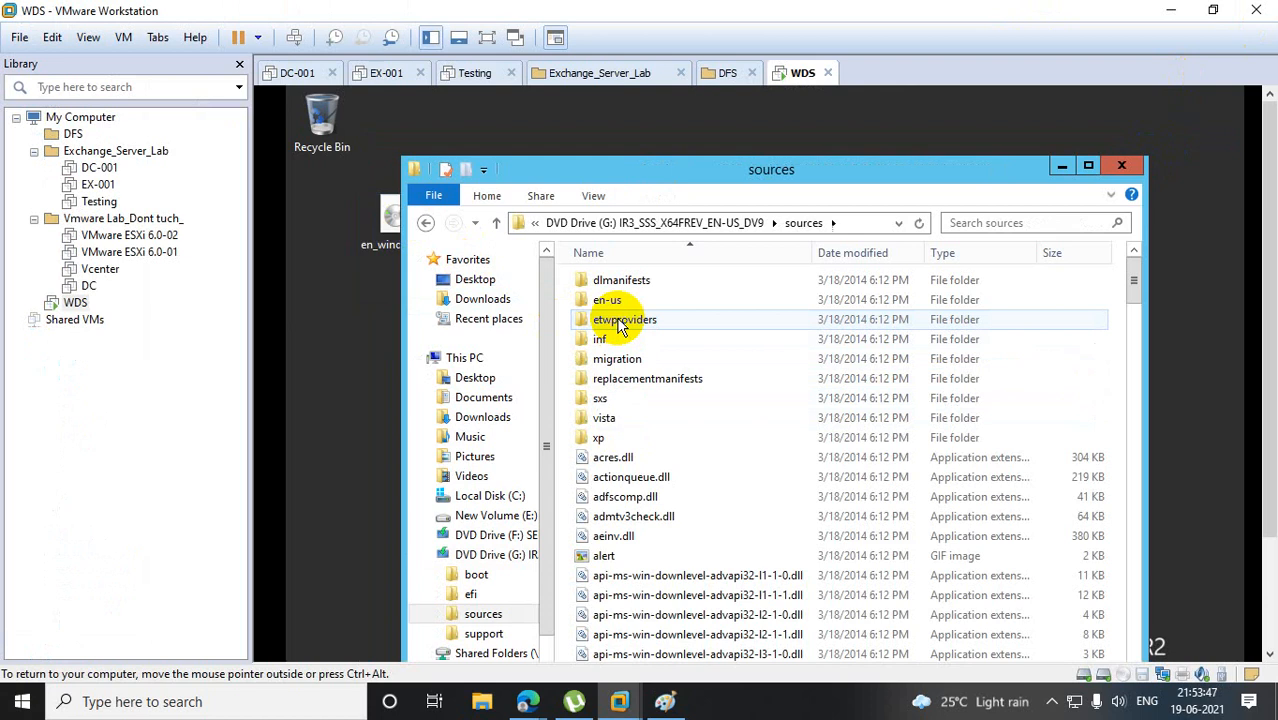
drag(1133, 285, 1168, 690)
drag(1134, 640, 1134, 262)
click(1121, 166)
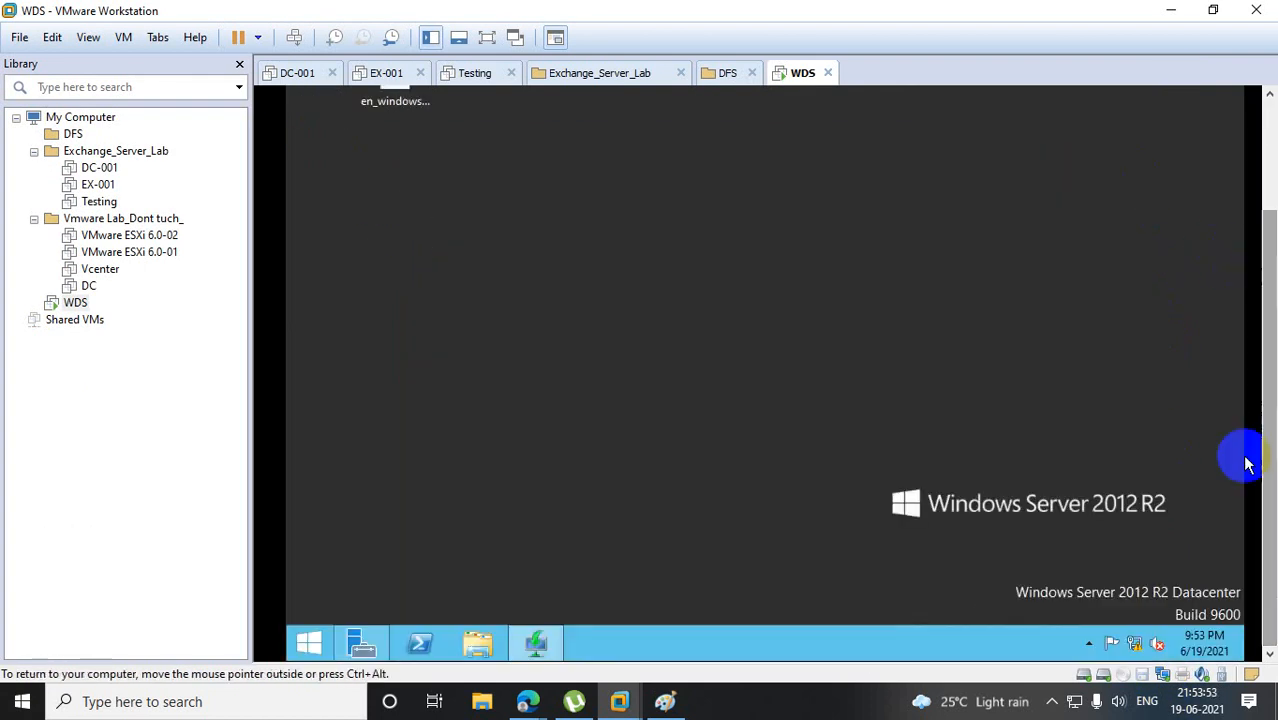
Open the server's Administrative Tools and launch Windows Deployment Services from there.
click(520, 640)
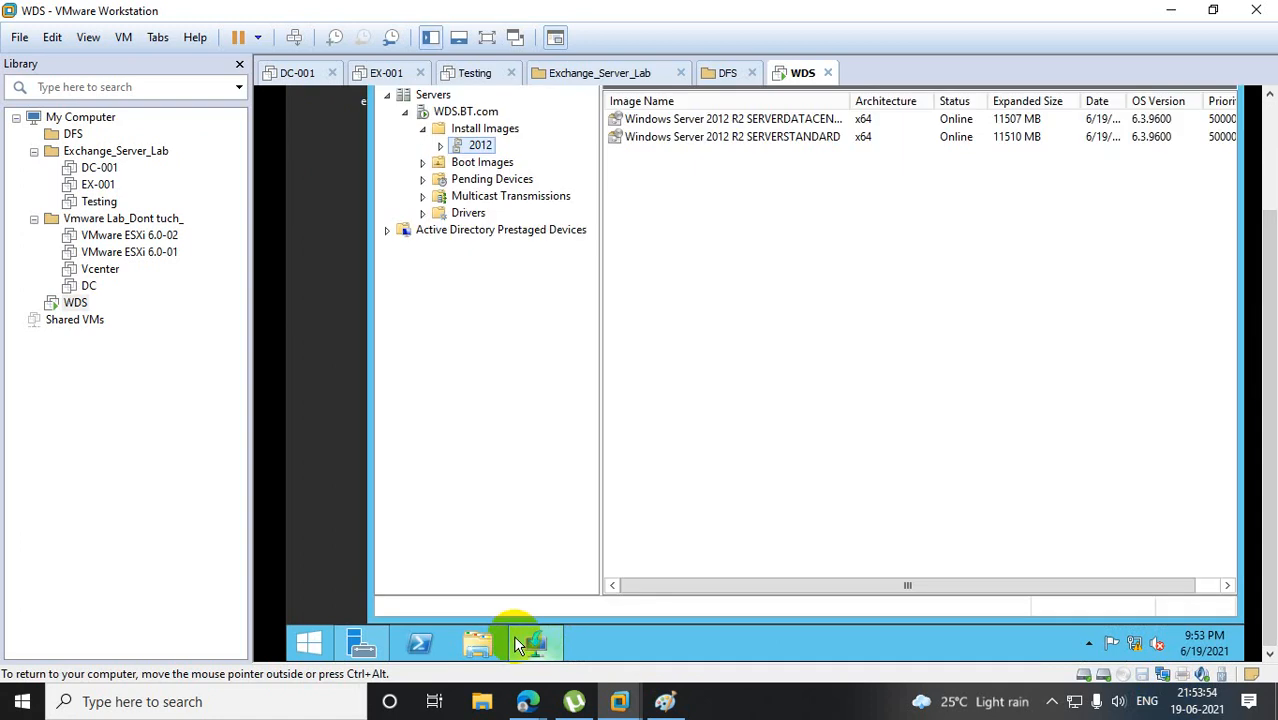
click(306, 642)
click(659, 193)
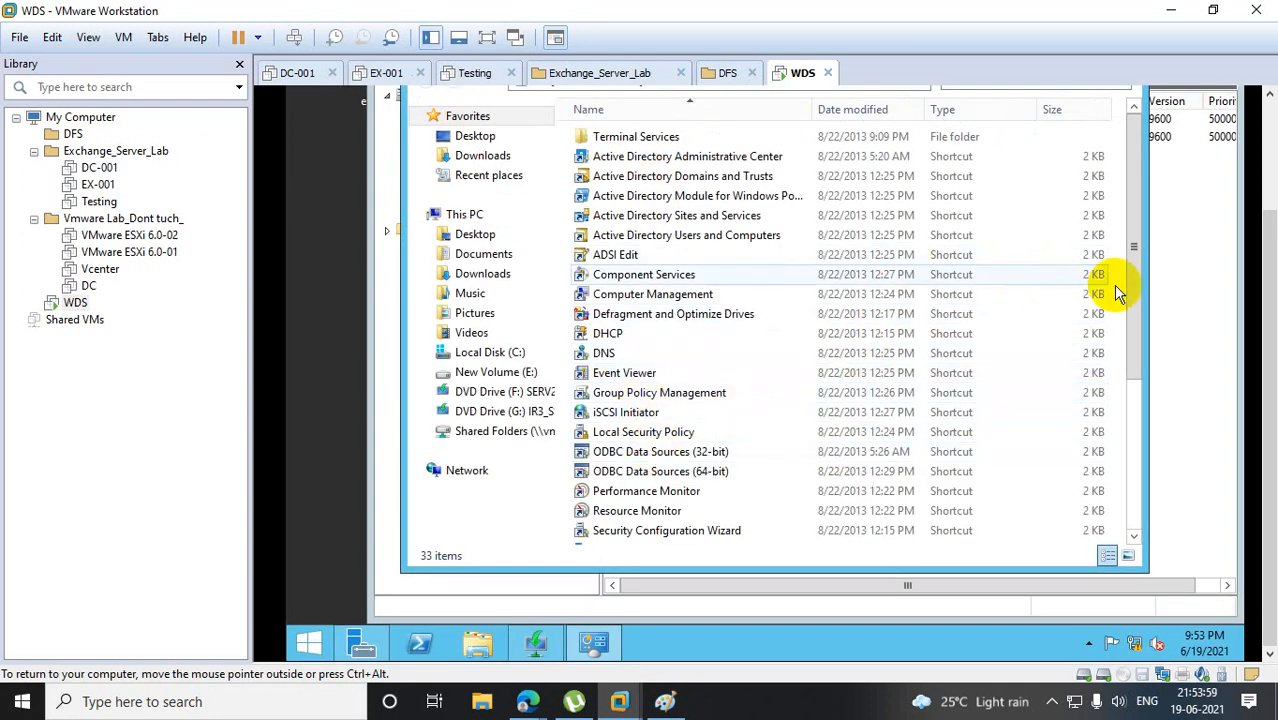
drag(1133, 290, 1133, 449)
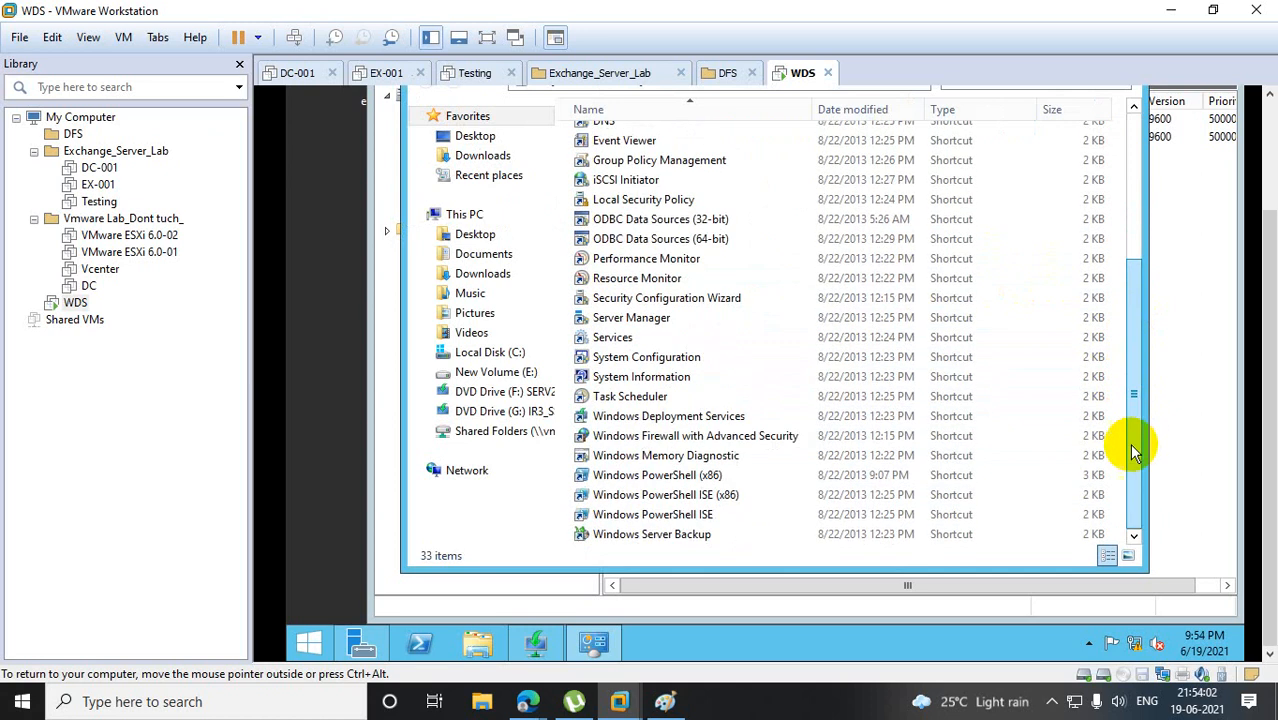
click(688, 418)
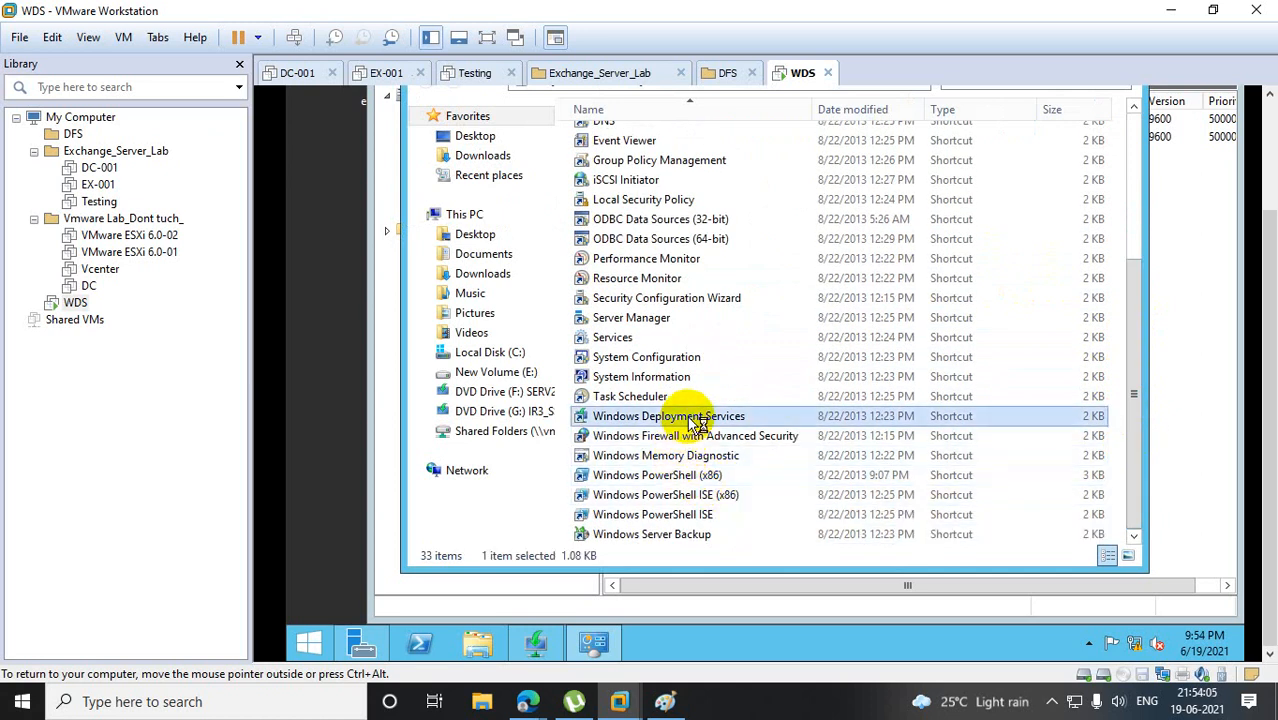
double_click(704, 414)
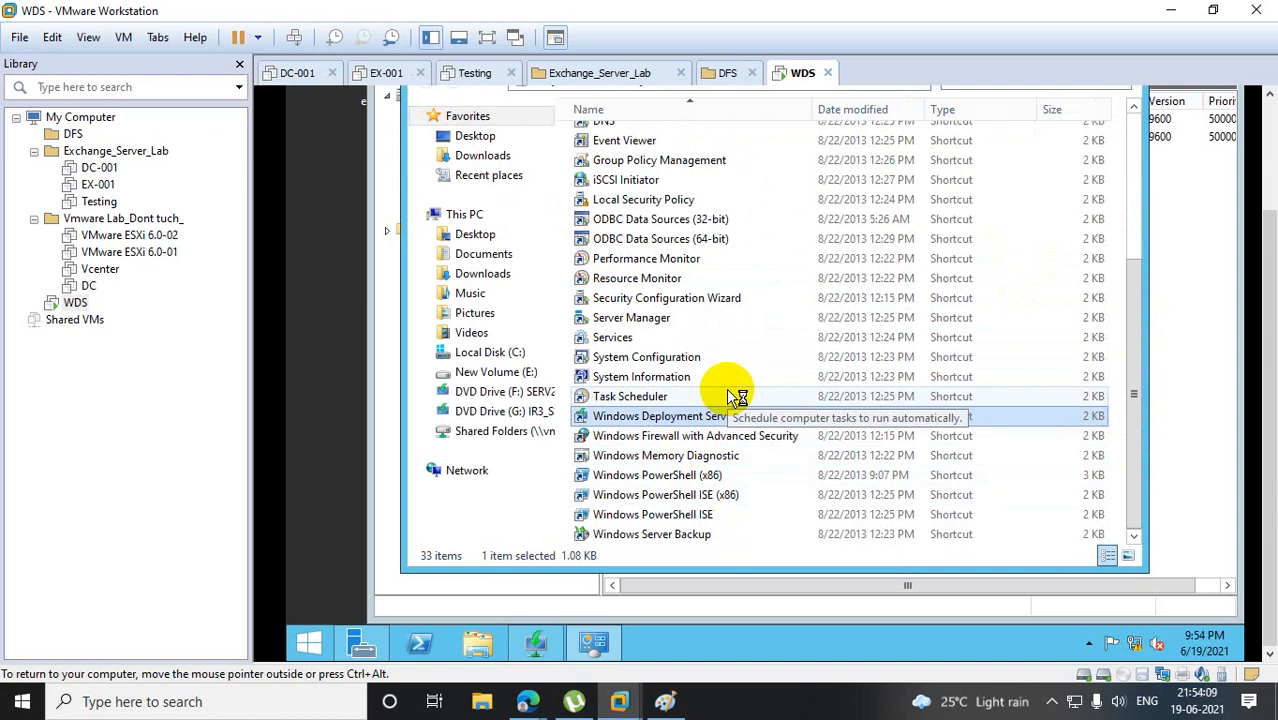
Refresh the Servers list in the deployment console and expand the WDS.BT.com server.
drag(1264, 256, 1263, 160)
click(388, 227)
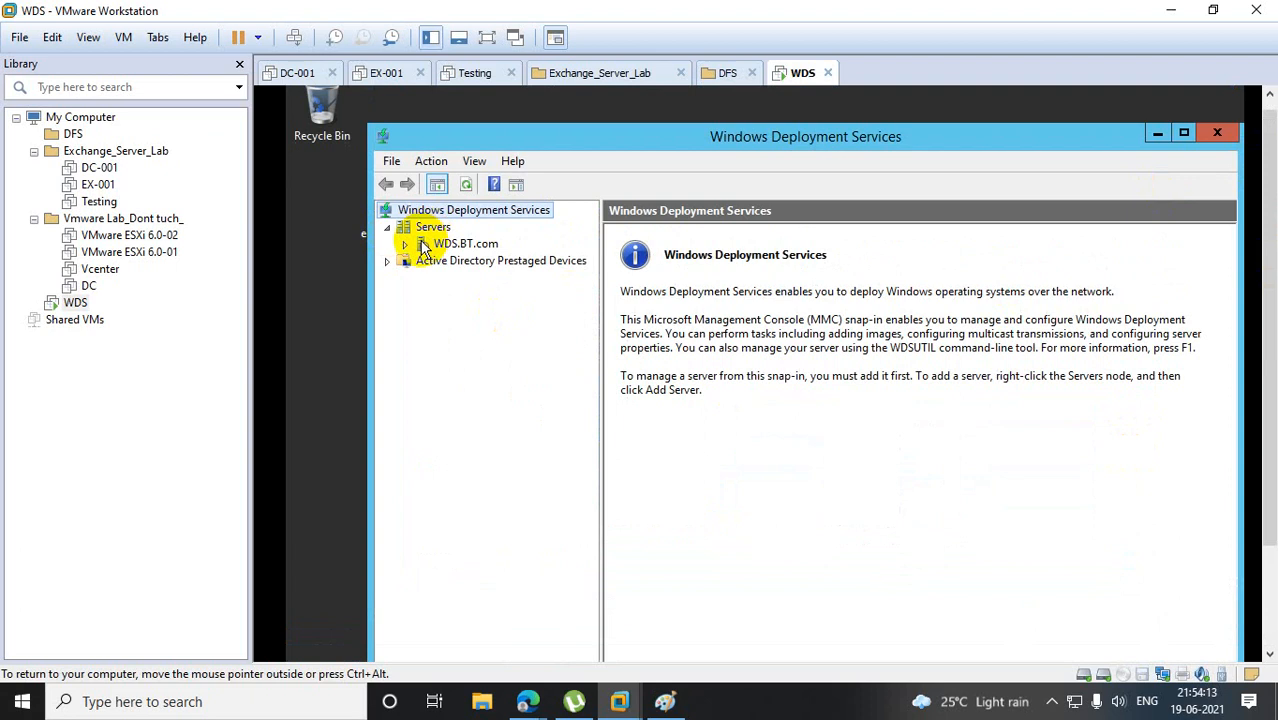
right_click(431, 229)
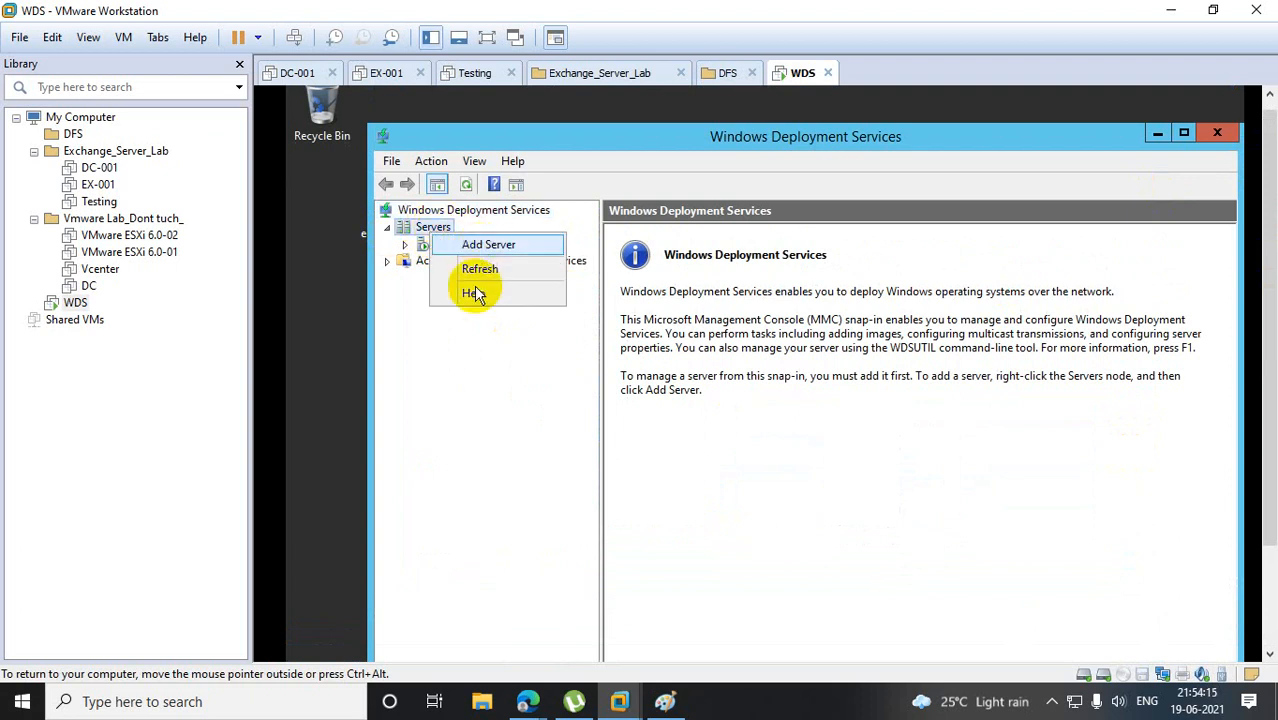
click(480, 268)
click(405, 244)
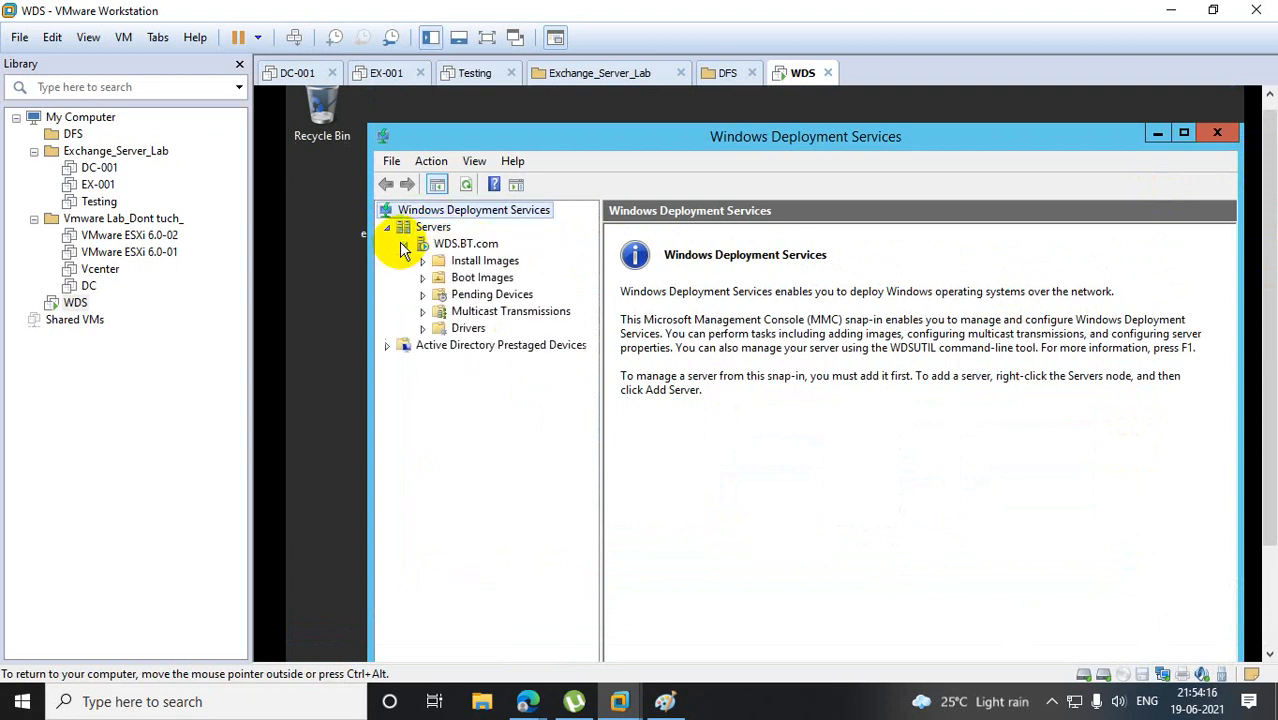
Start adding an install image to WDS.BT.com, look through the DVD drive's sources folder for image files, and leave the file selection.
click(495, 263)
right_click(497, 270)
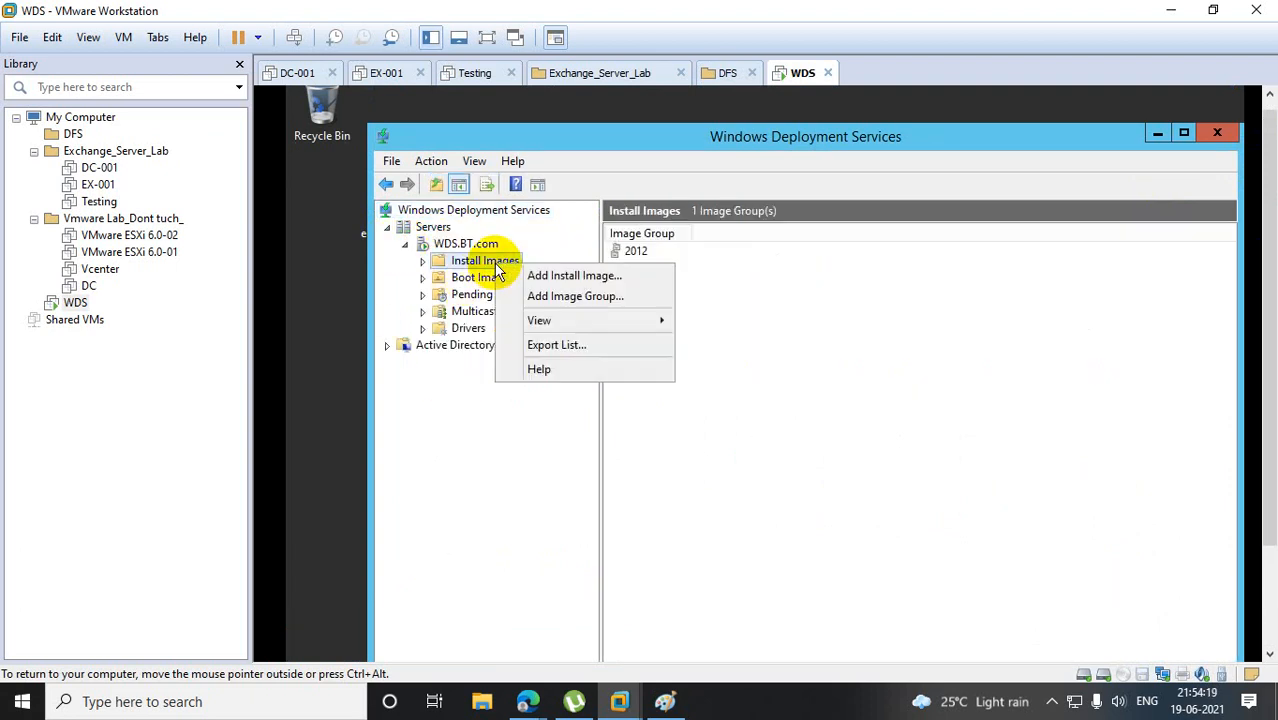
click(575, 275)
click(880, 606)
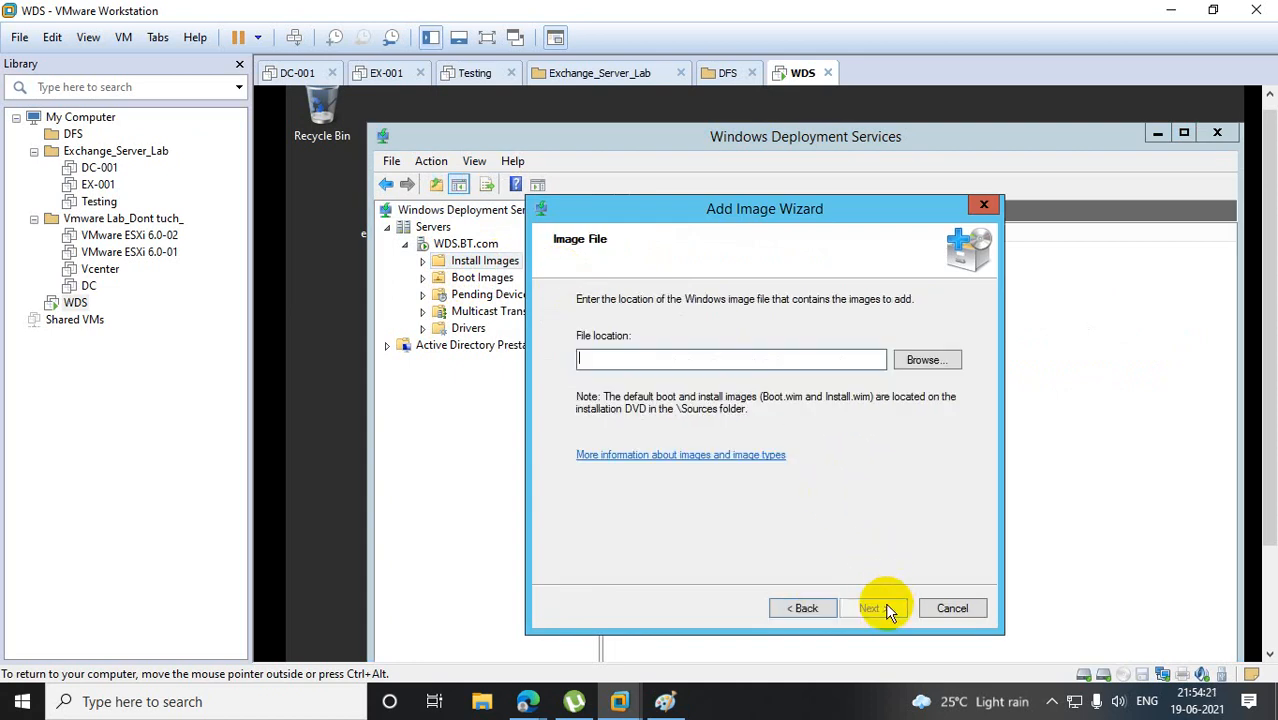
click(920, 361)
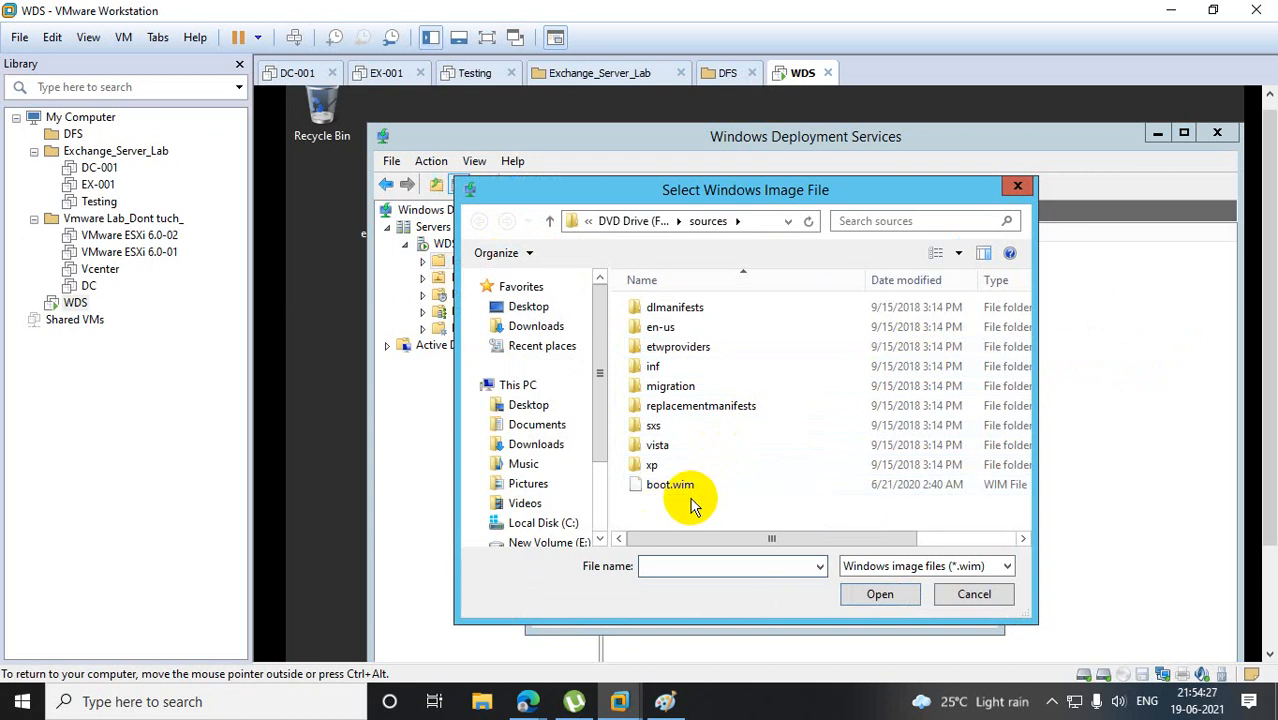
click(1016, 187)
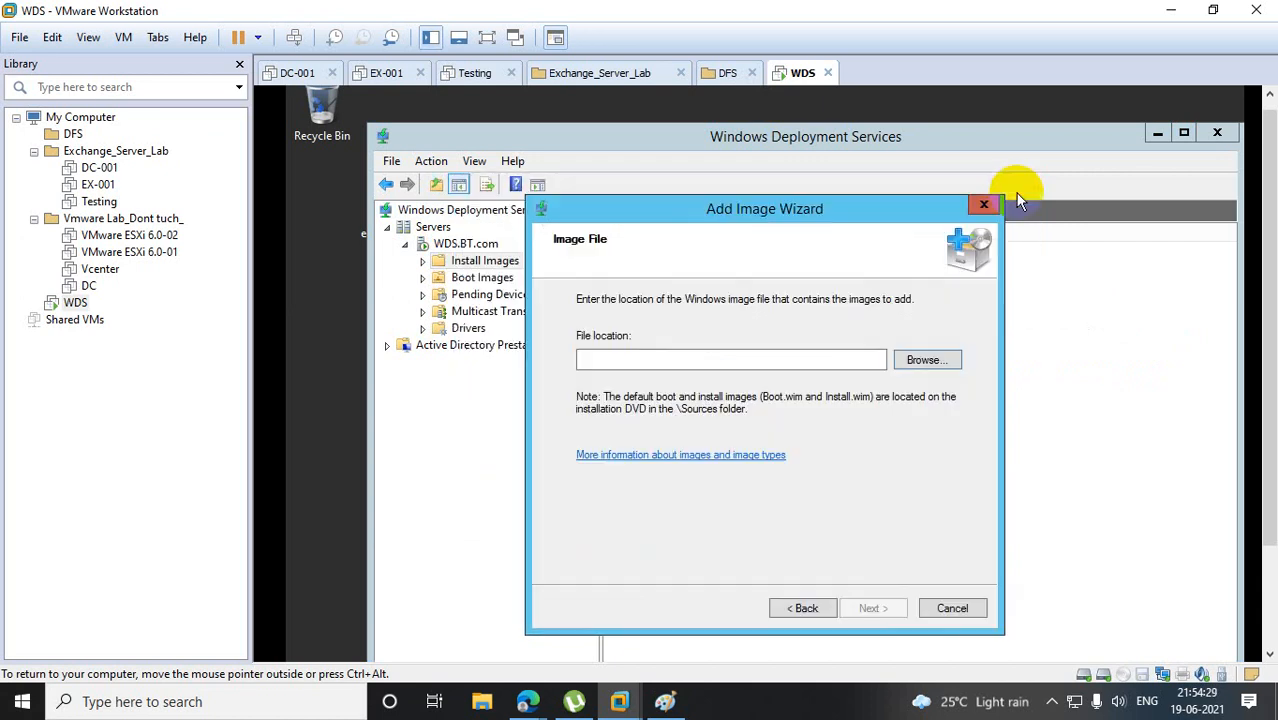
click(928, 360)
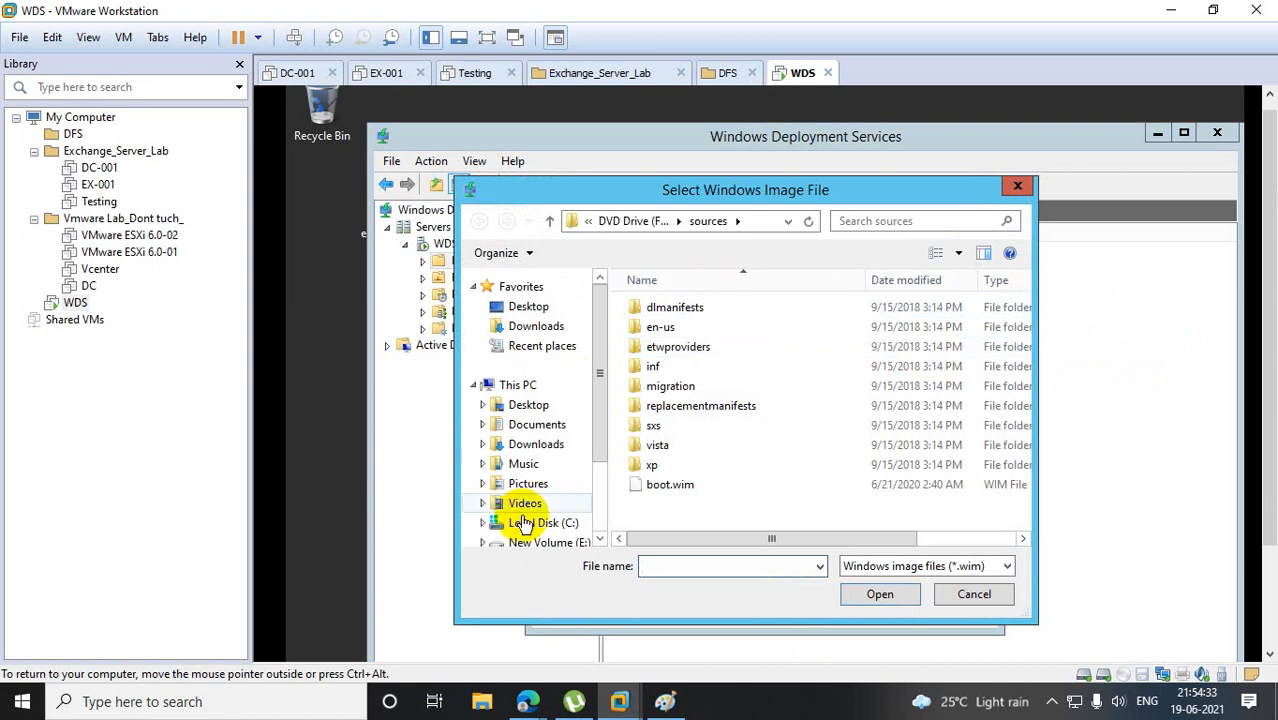
click(1017, 185)
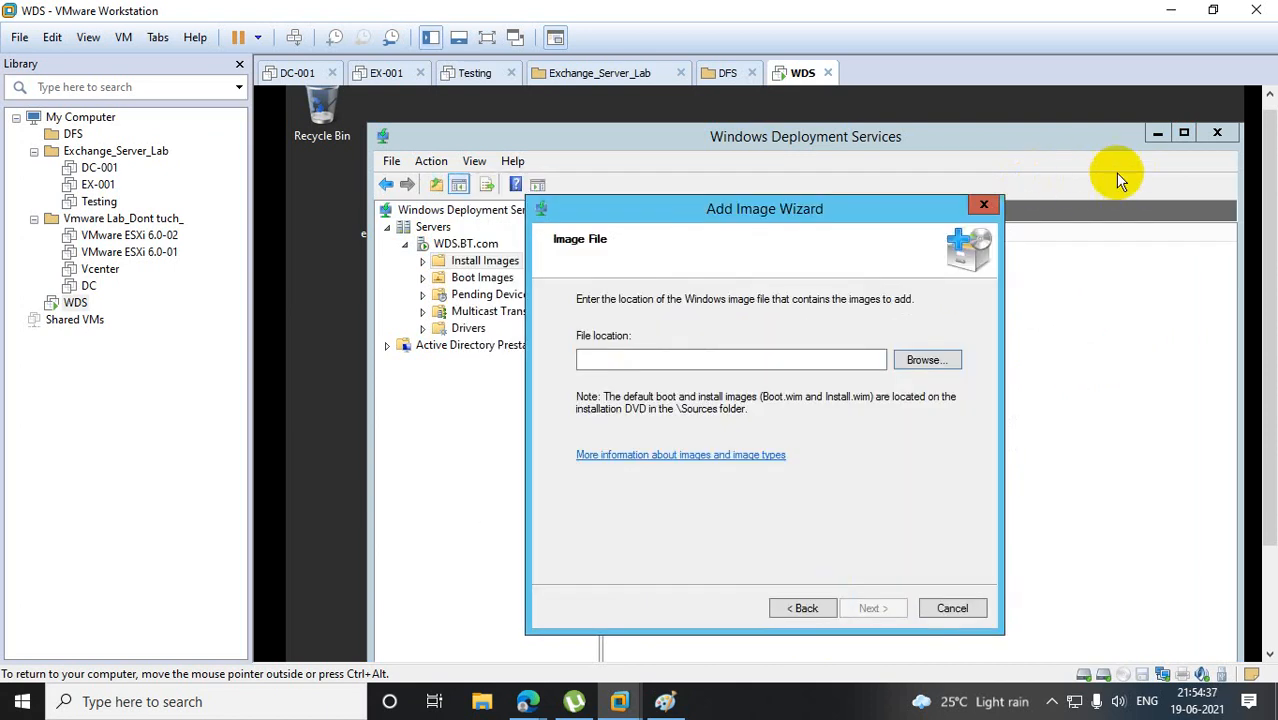
Minimize the deployment console and mount the Windows Server ISO stored on the server's desktop.
click(984, 206)
right_click(410, 205)
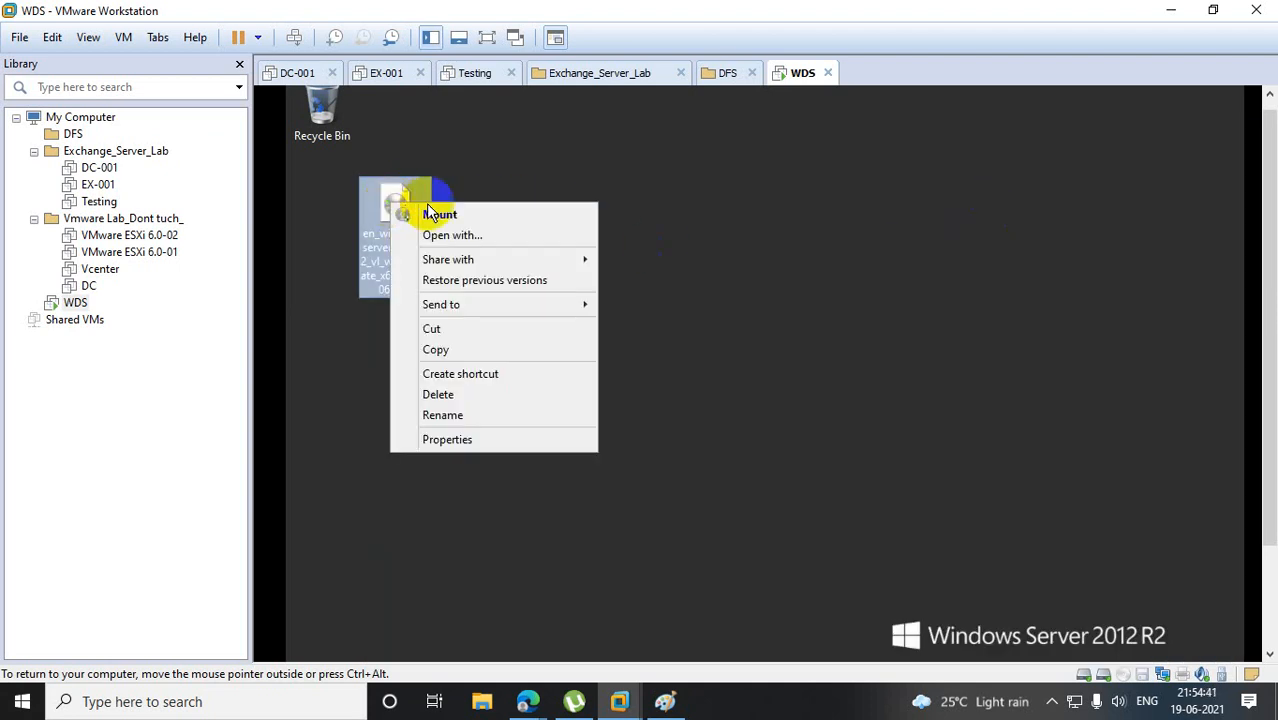
click(438, 208)
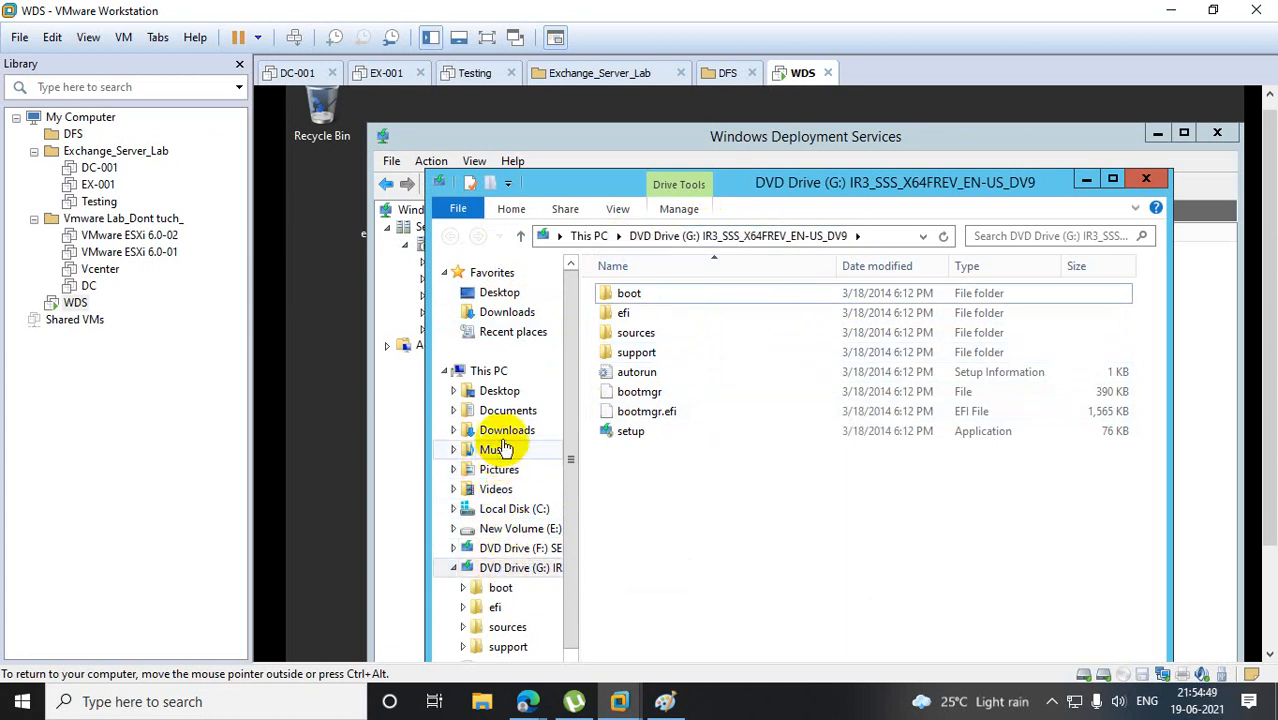
Eject the mounted DVD drives SERV2019.ENU.JUN2020 (F:) and IR3_SSS_X64FREV_EN-US_DV9 (G:), and close the folder window.
click(489, 371)
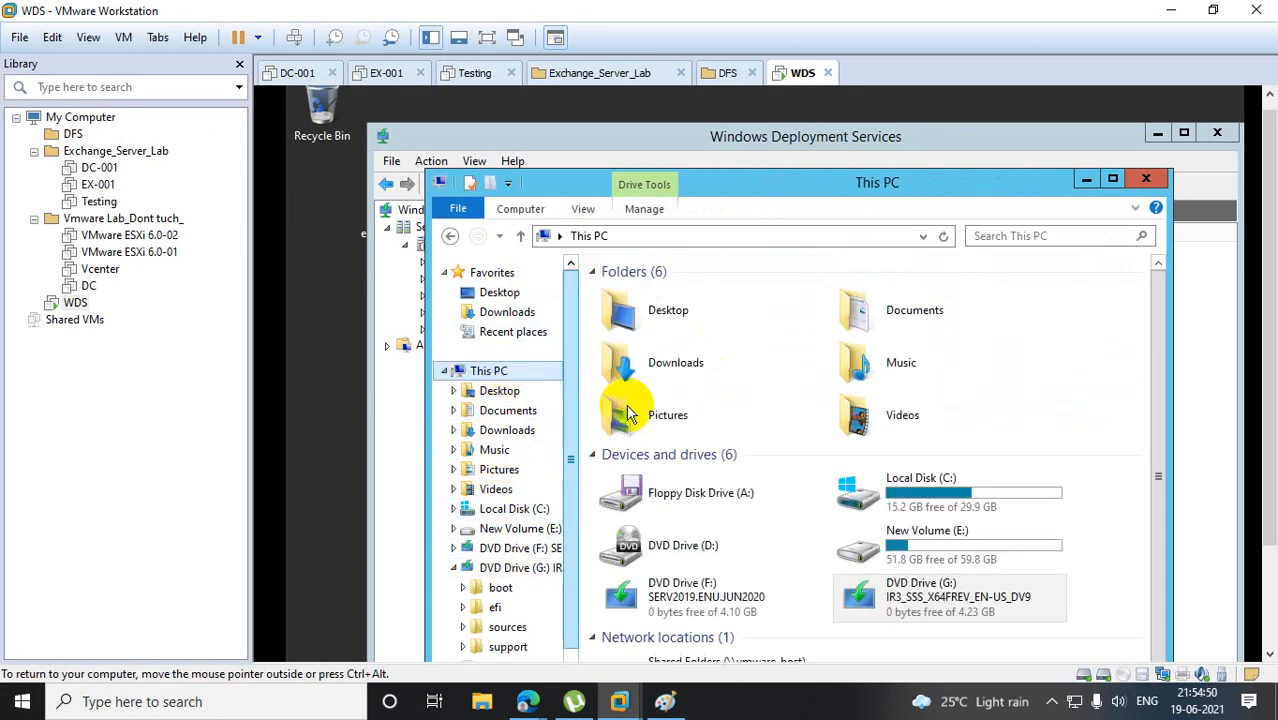
right_click(706, 597)
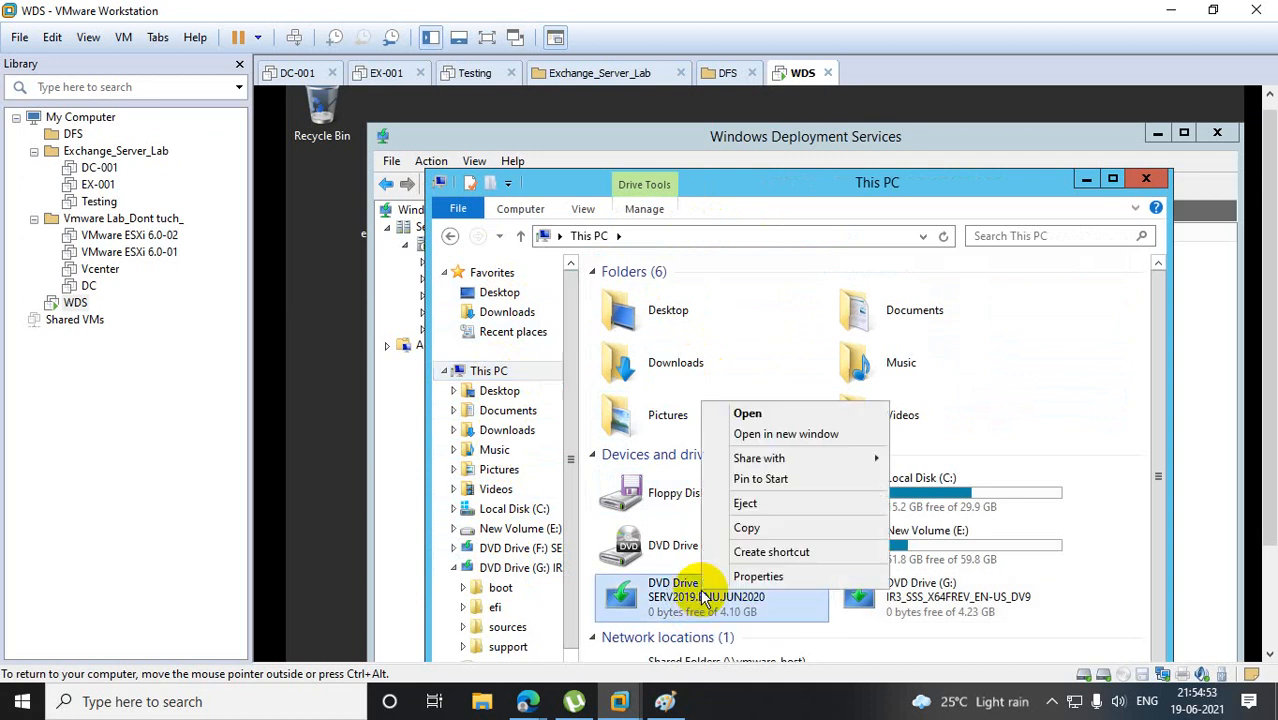
click(772, 503)
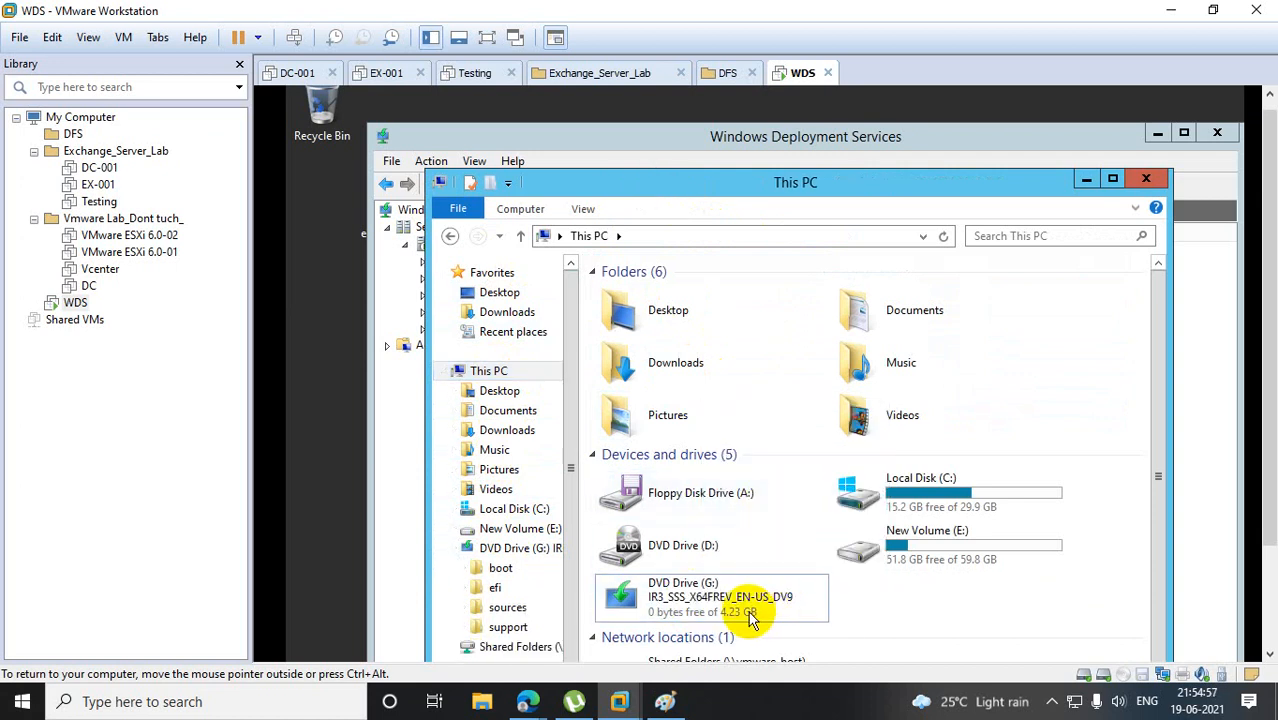
right_click(738, 598)
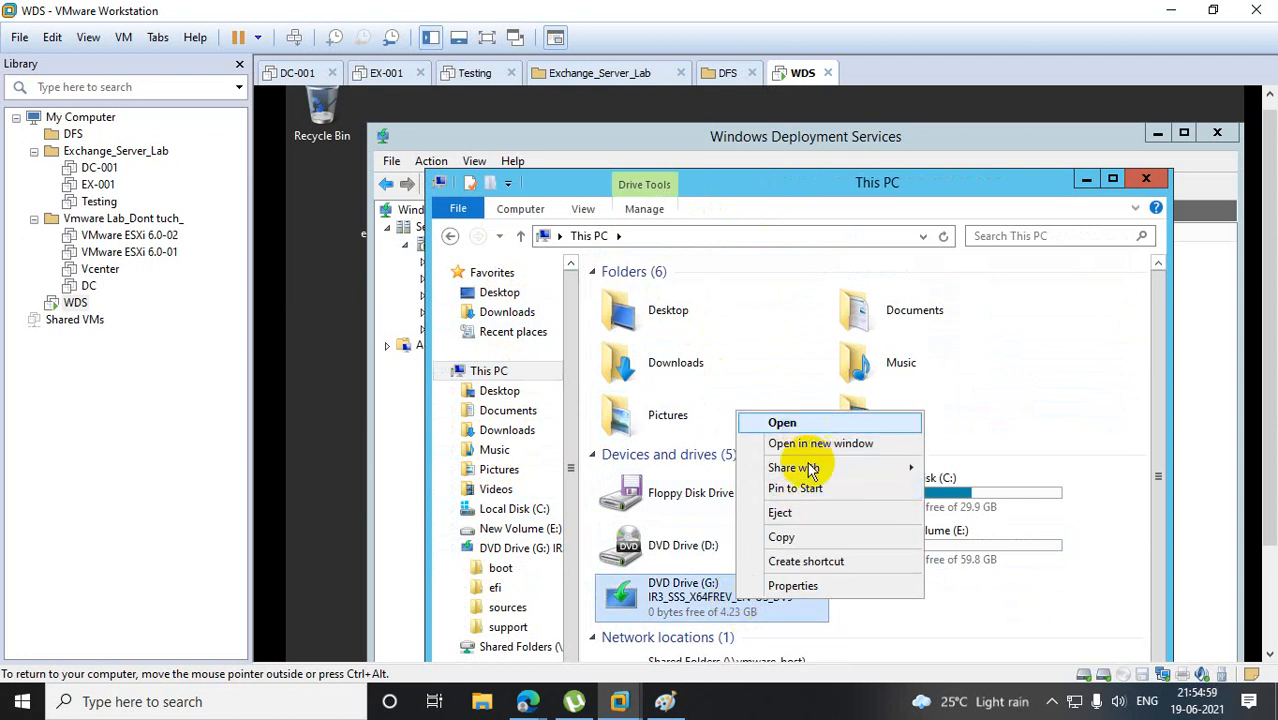
click(812, 514)
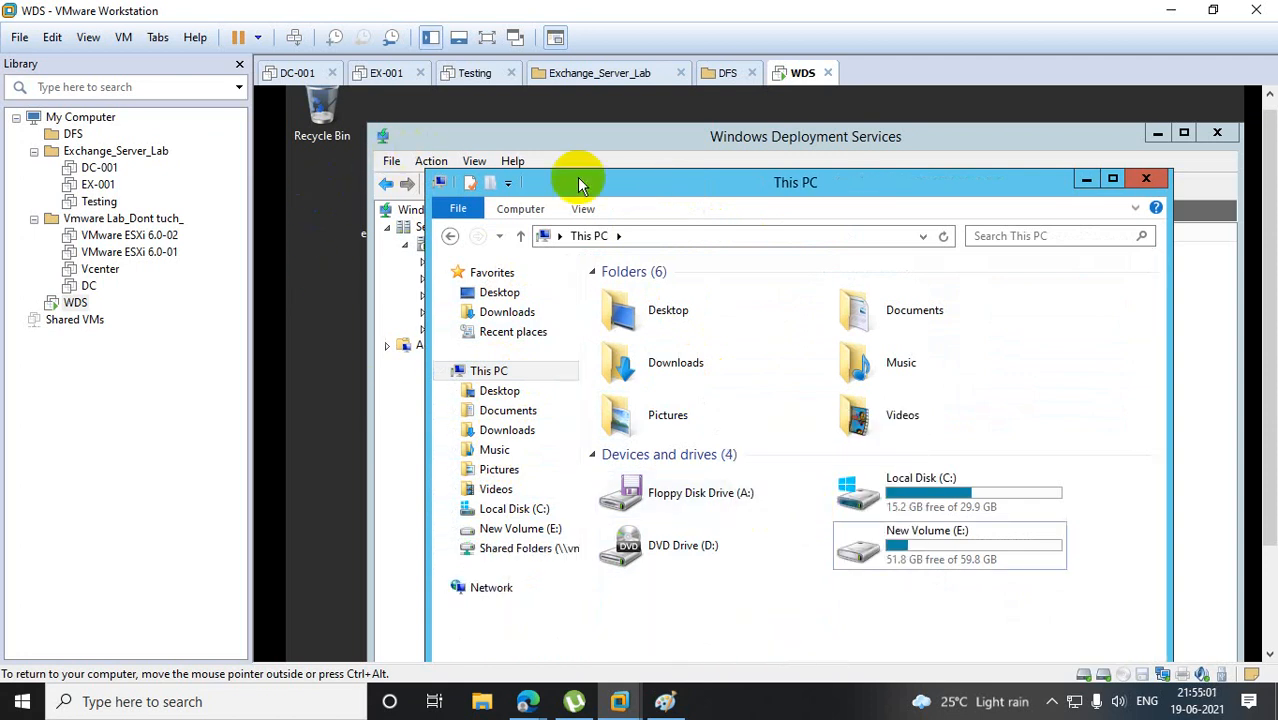
click(1145, 180)
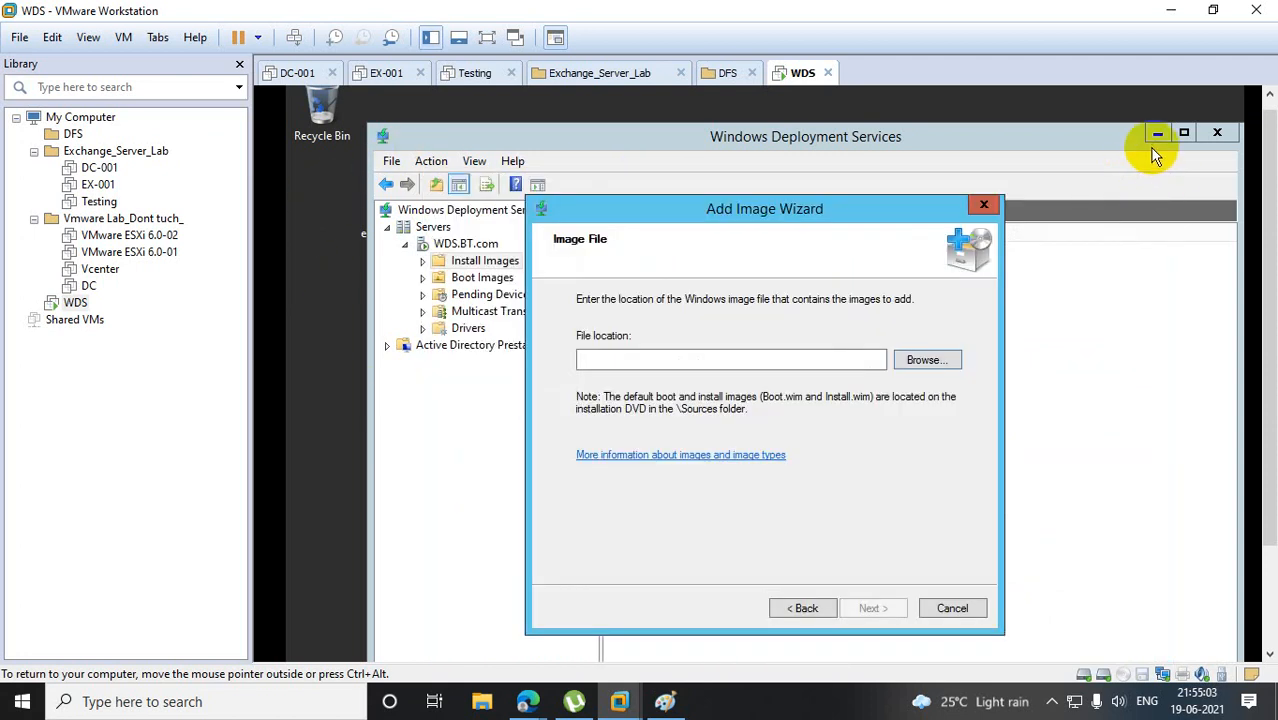
Minimize the deployment console and mount the desktop's Windows Server ISO again.
click(1157, 134)
right_click(394, 193)
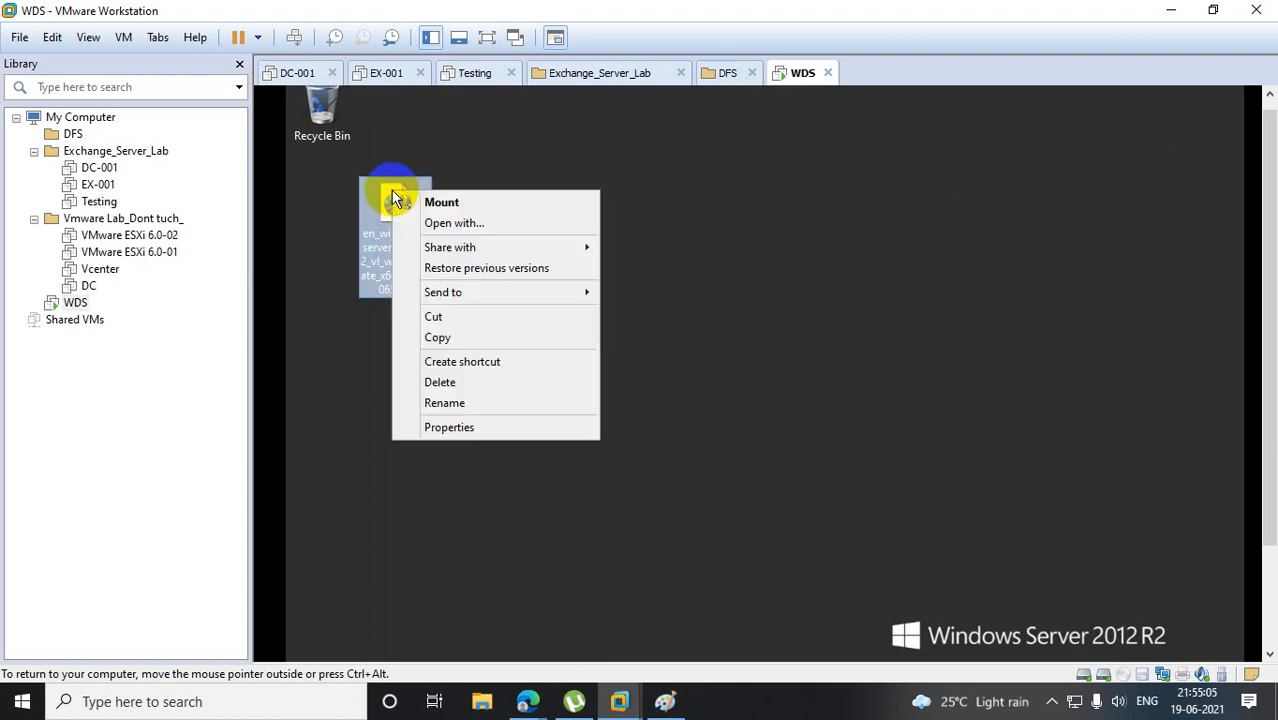
click(432, 203)
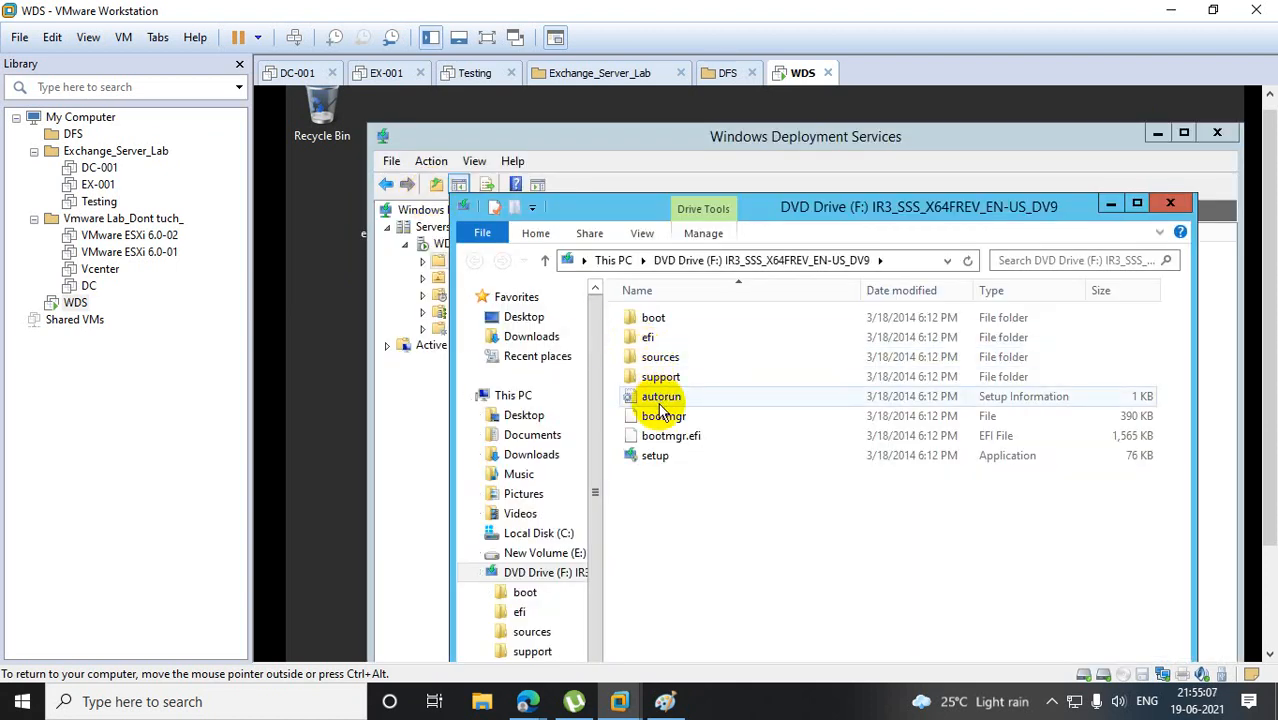
Return to the Add Image Wizard, check the newly mounted drive's sources folder for image files, and stop adding images.
click(425, 440)
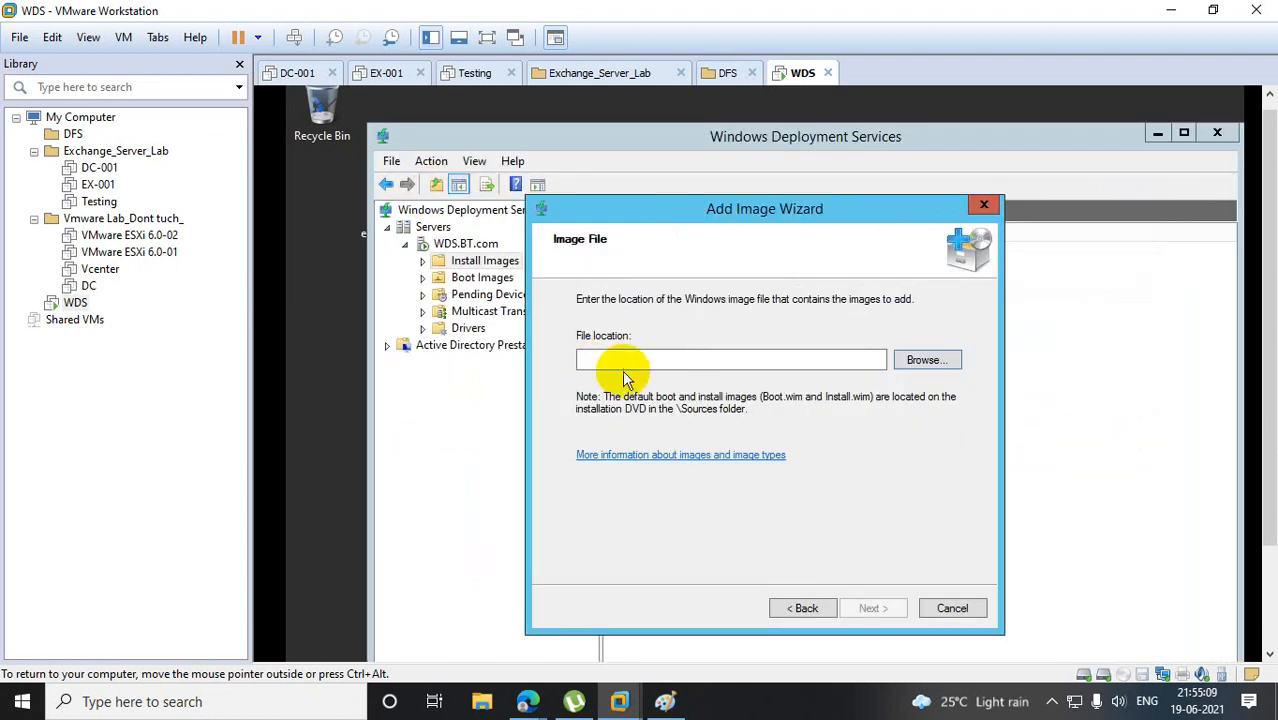
click(925, 363)
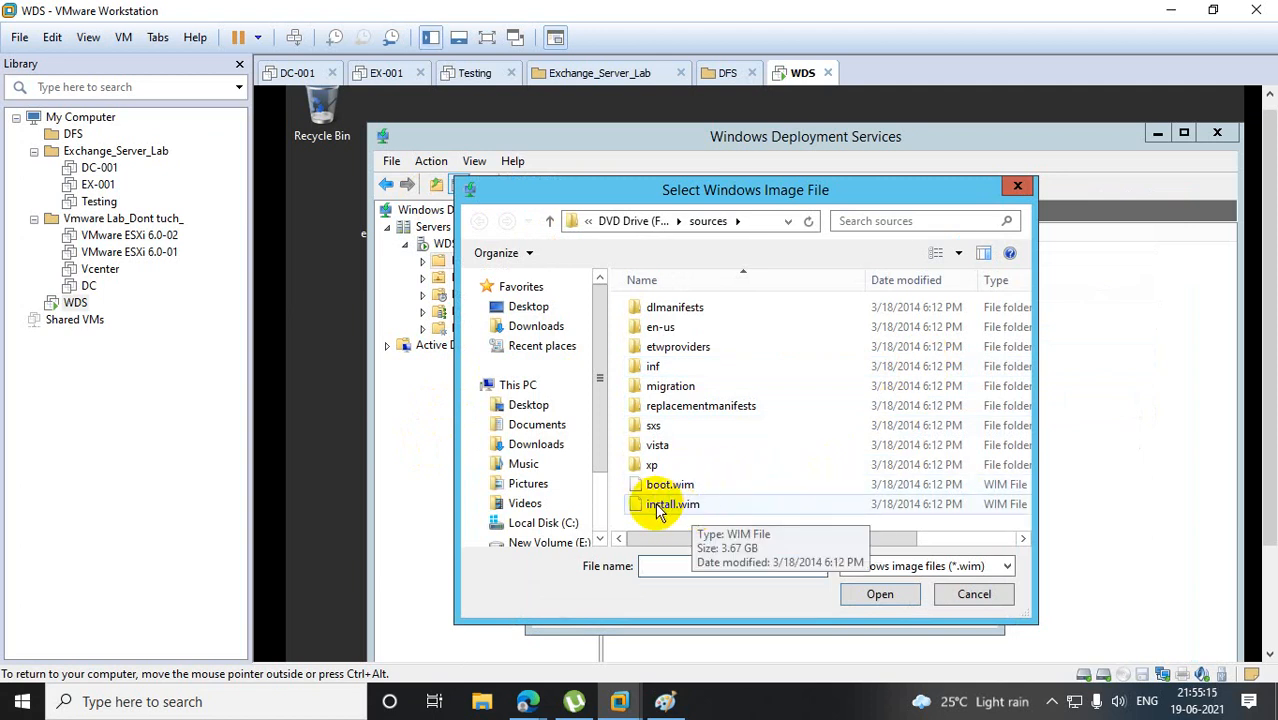
click(1017, 187)
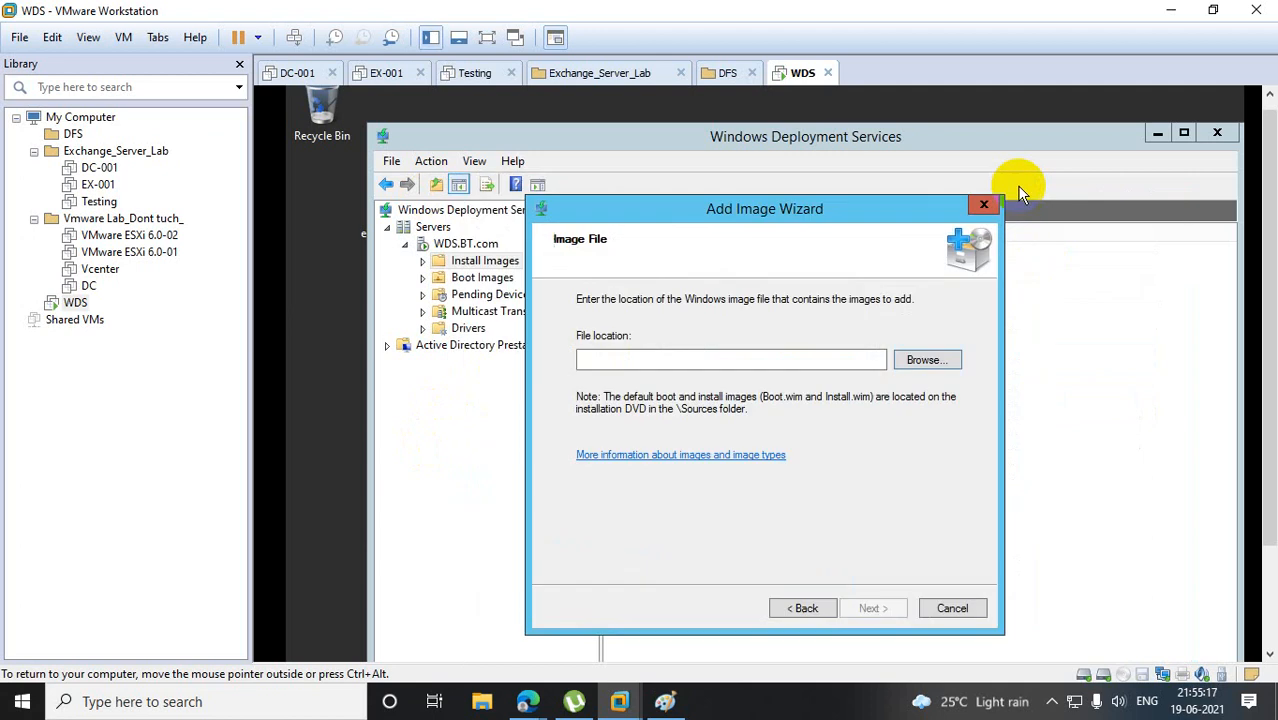
click(987, 210)
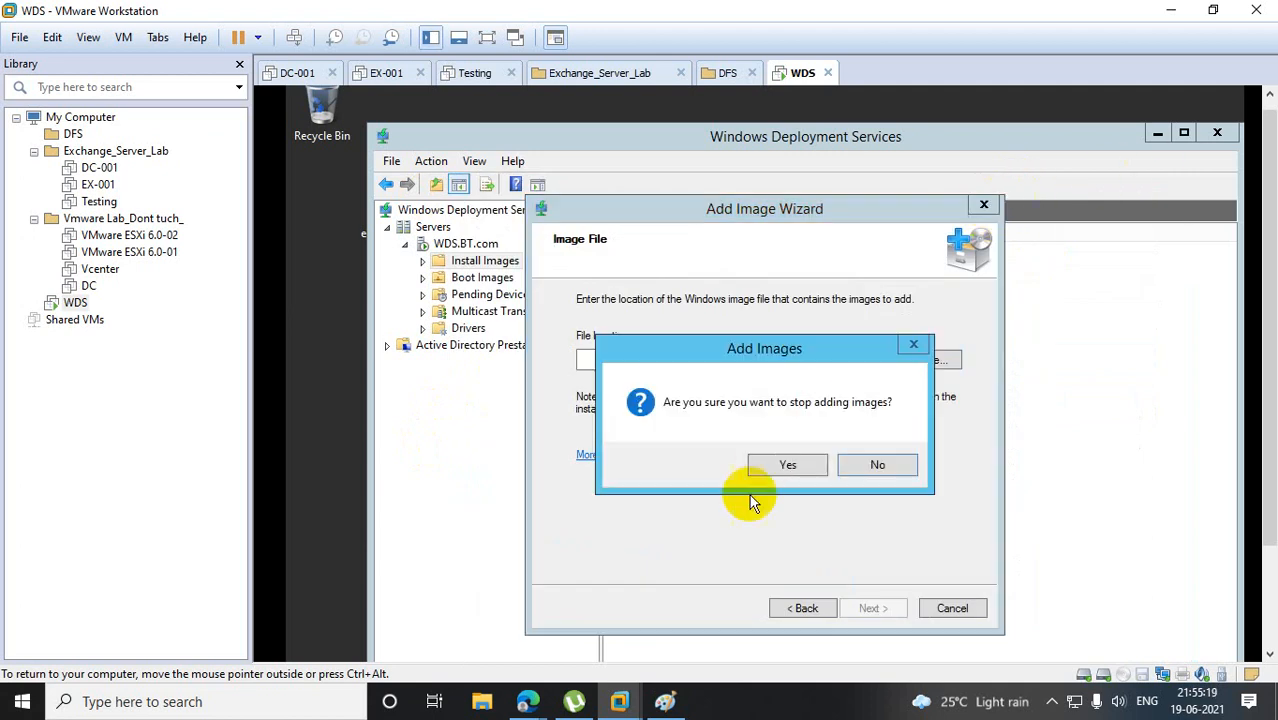
click(788, 466)
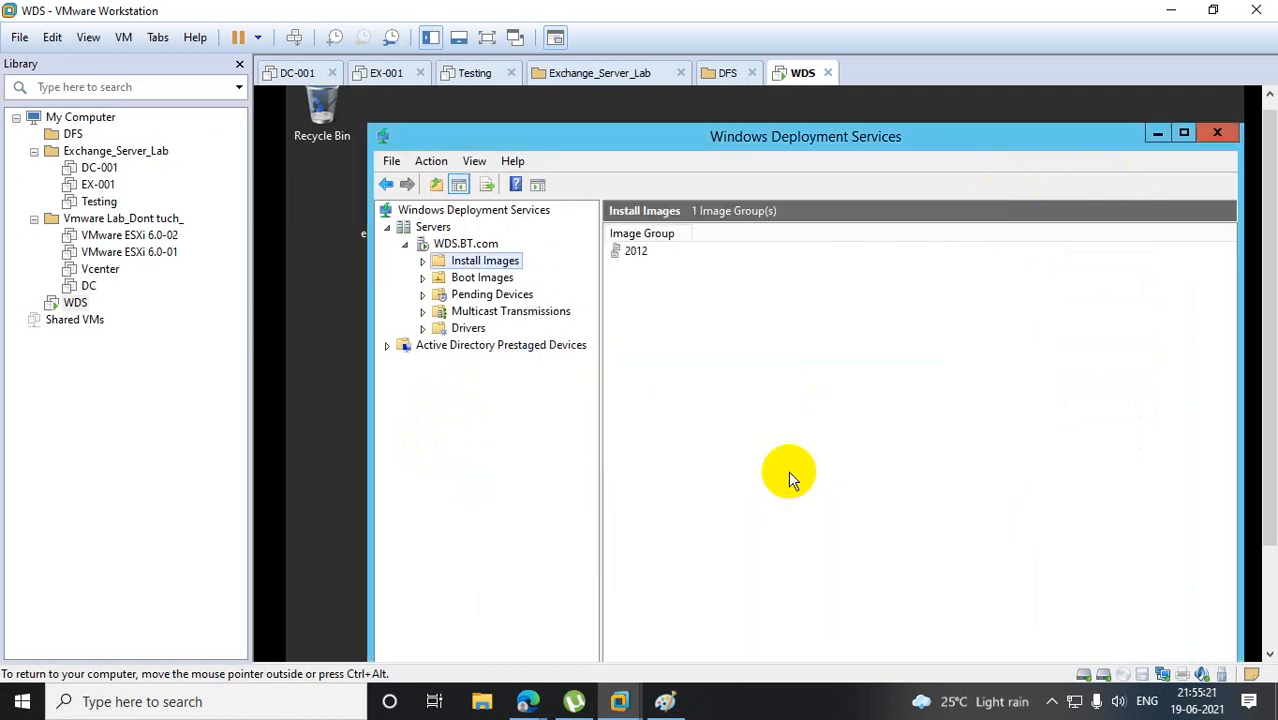
Minimize the console, mount the SERV2019.ENU.JUN2020 disc image from New Volume (E:), and open its sources folder.
click(1158, 136)
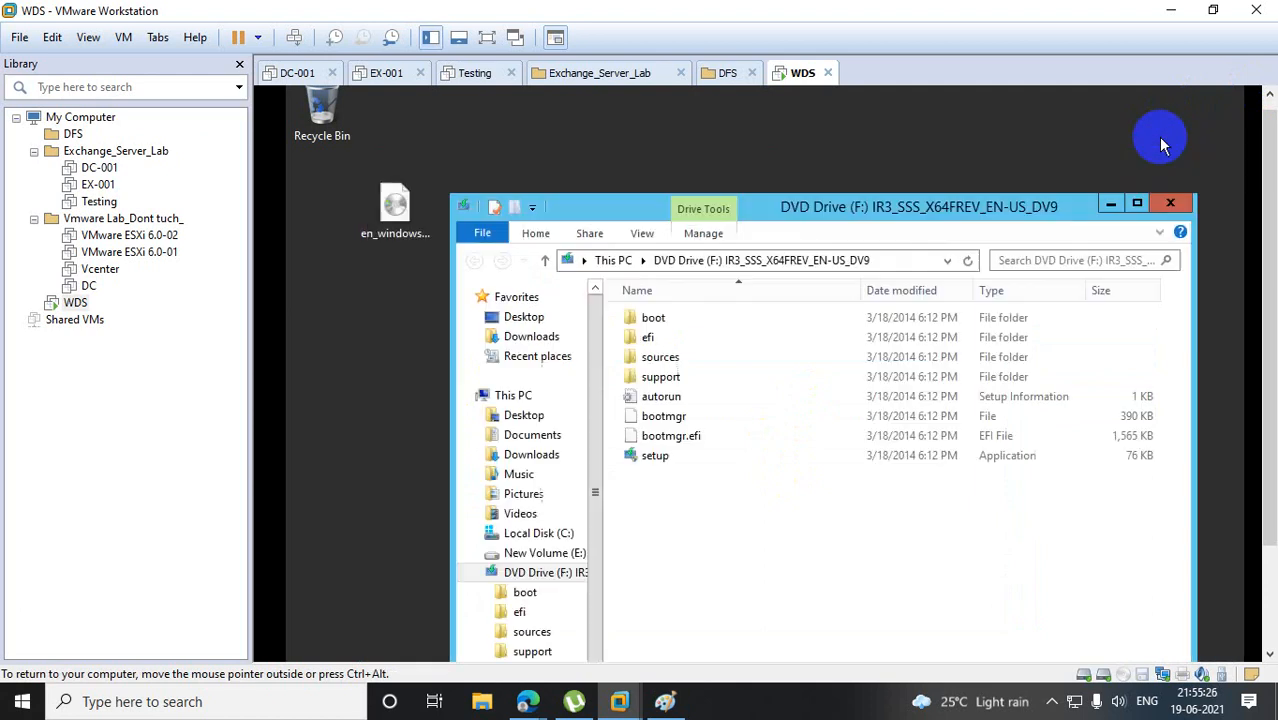
click(563, 553)
click(668, 342)
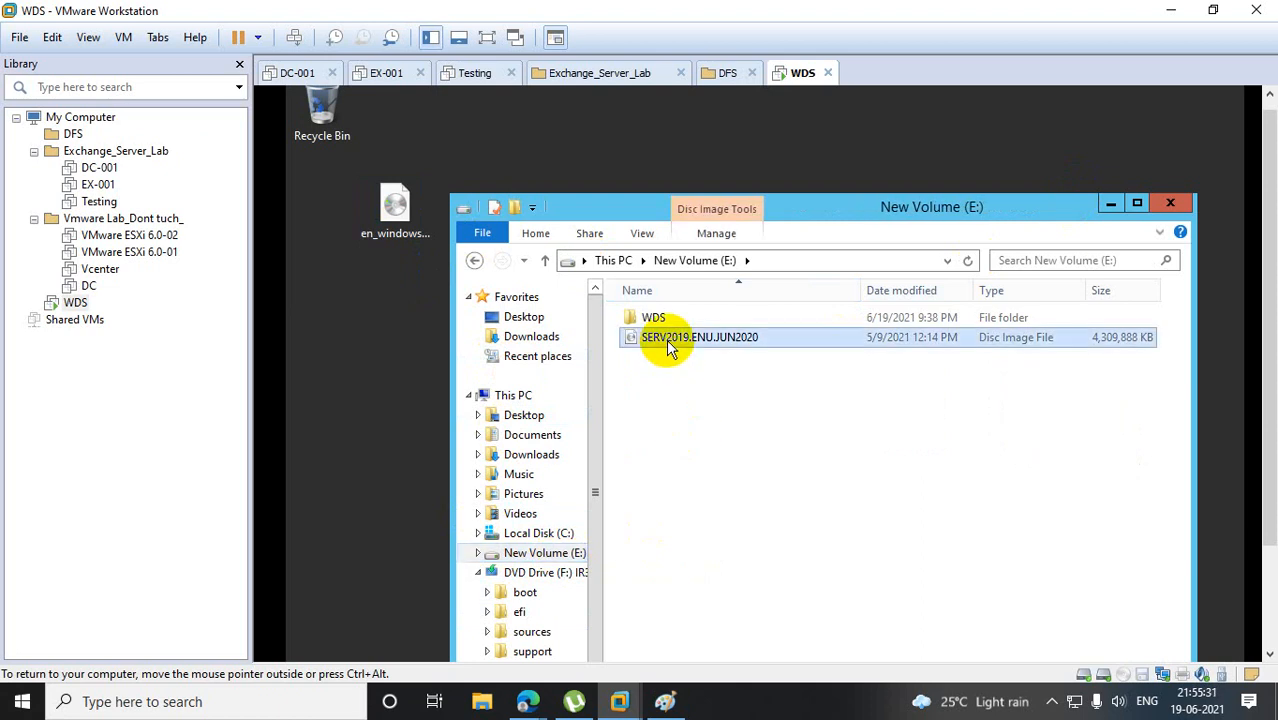
double_click(668, 340)
double_click(656, 362)
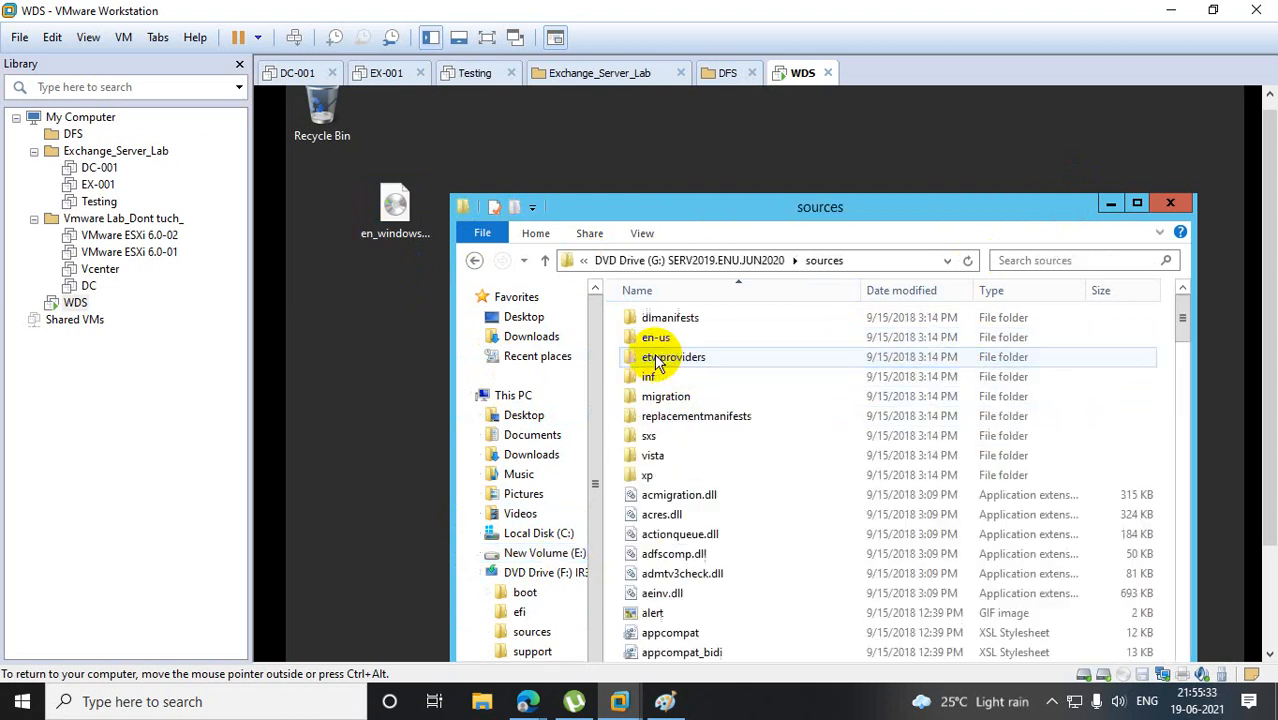
Search the sources folder for install and for install.wim, and close the folder window.
click(1087, 256)
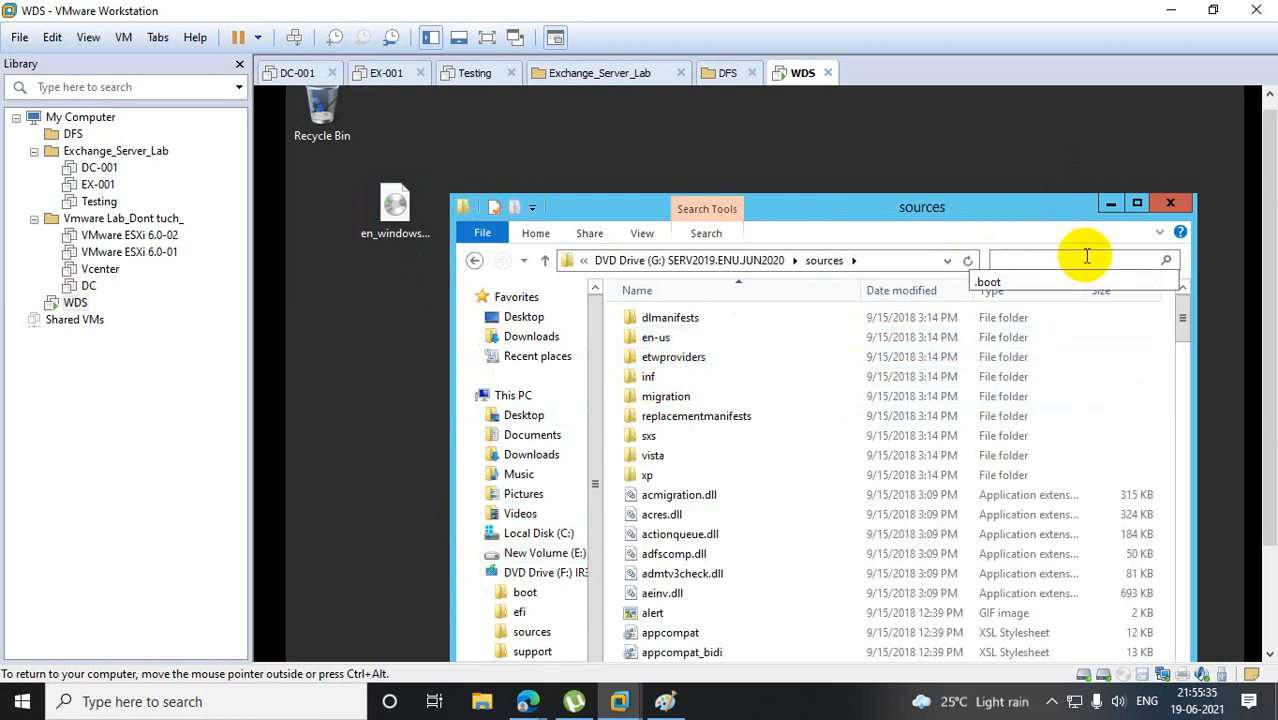
text(install)
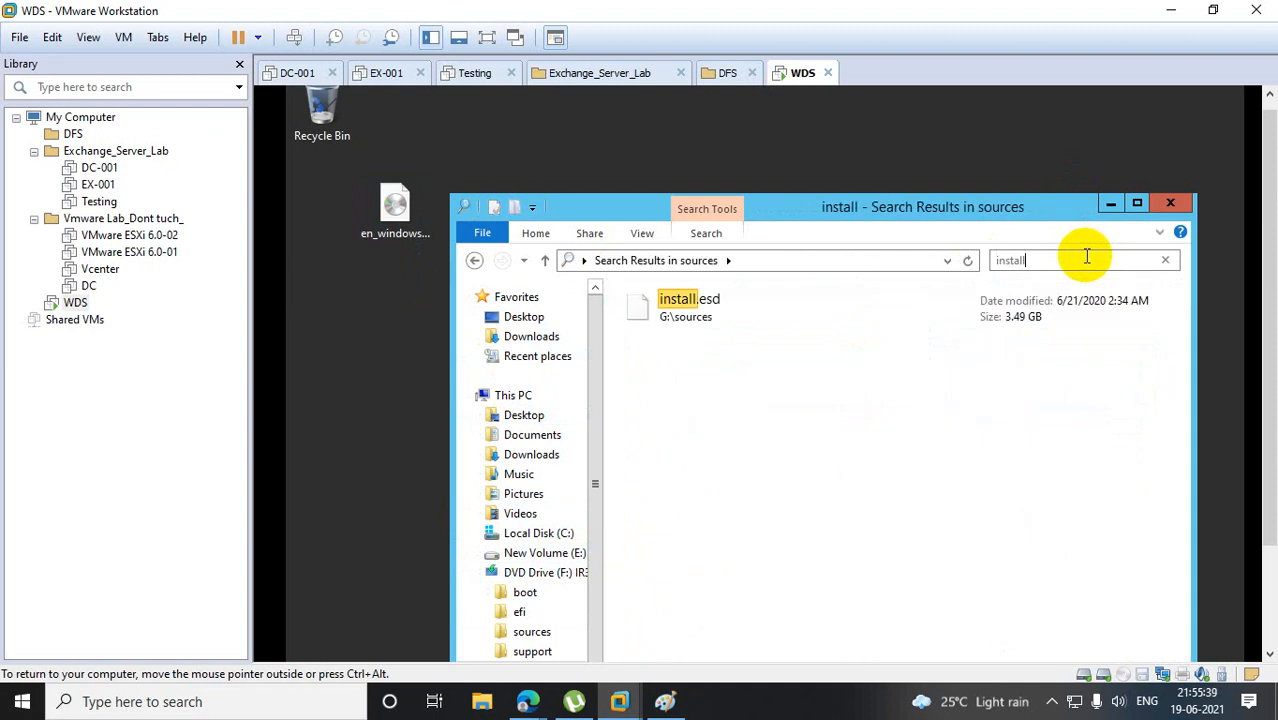
text(.)
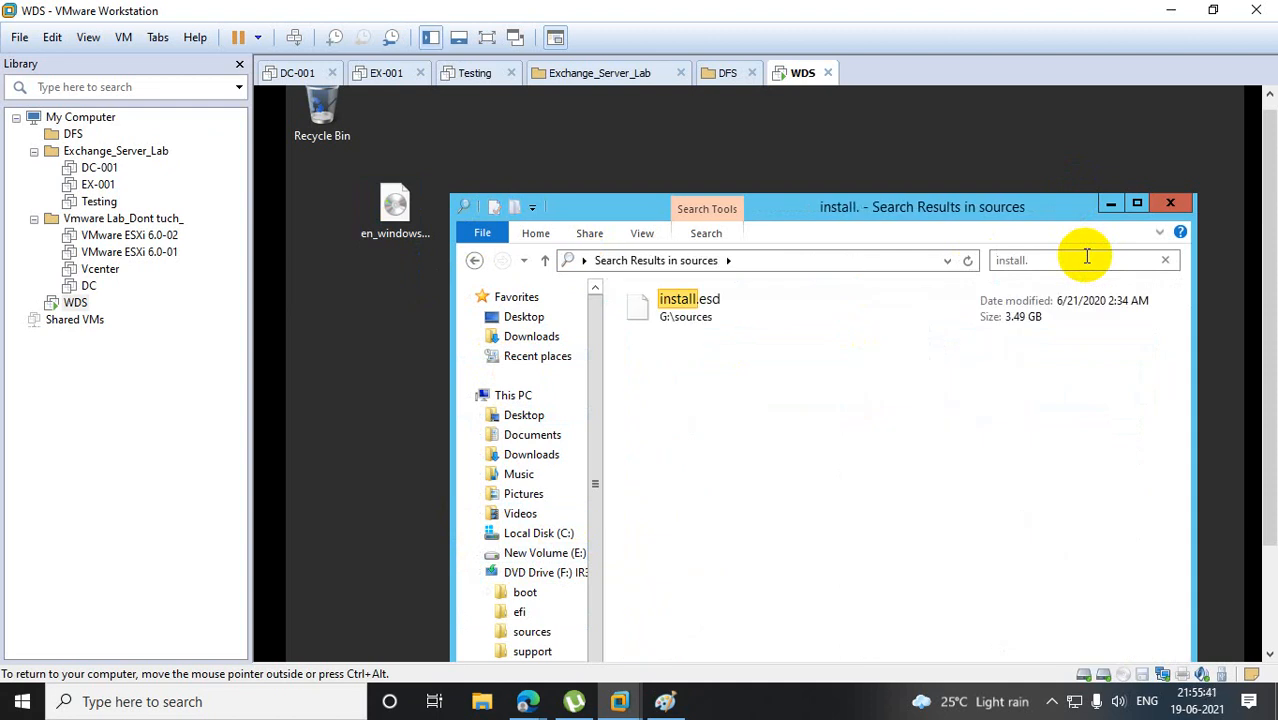
text(wim)
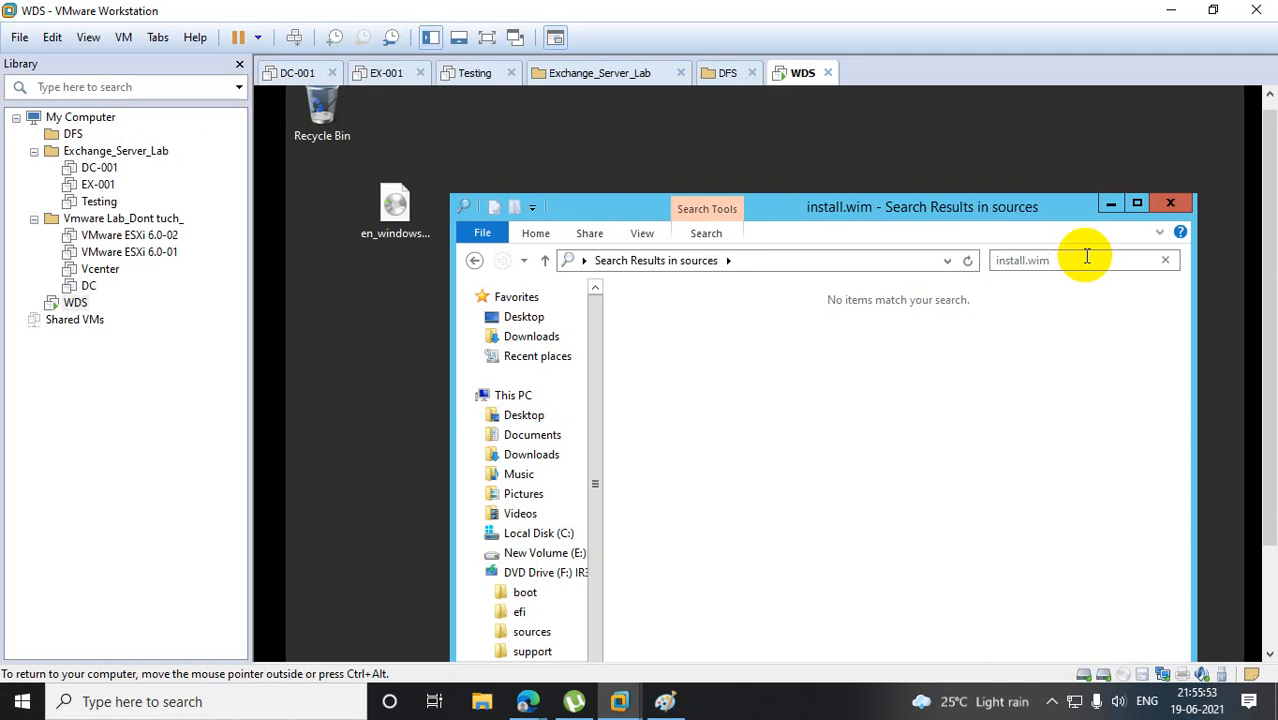
click(1168, 203)
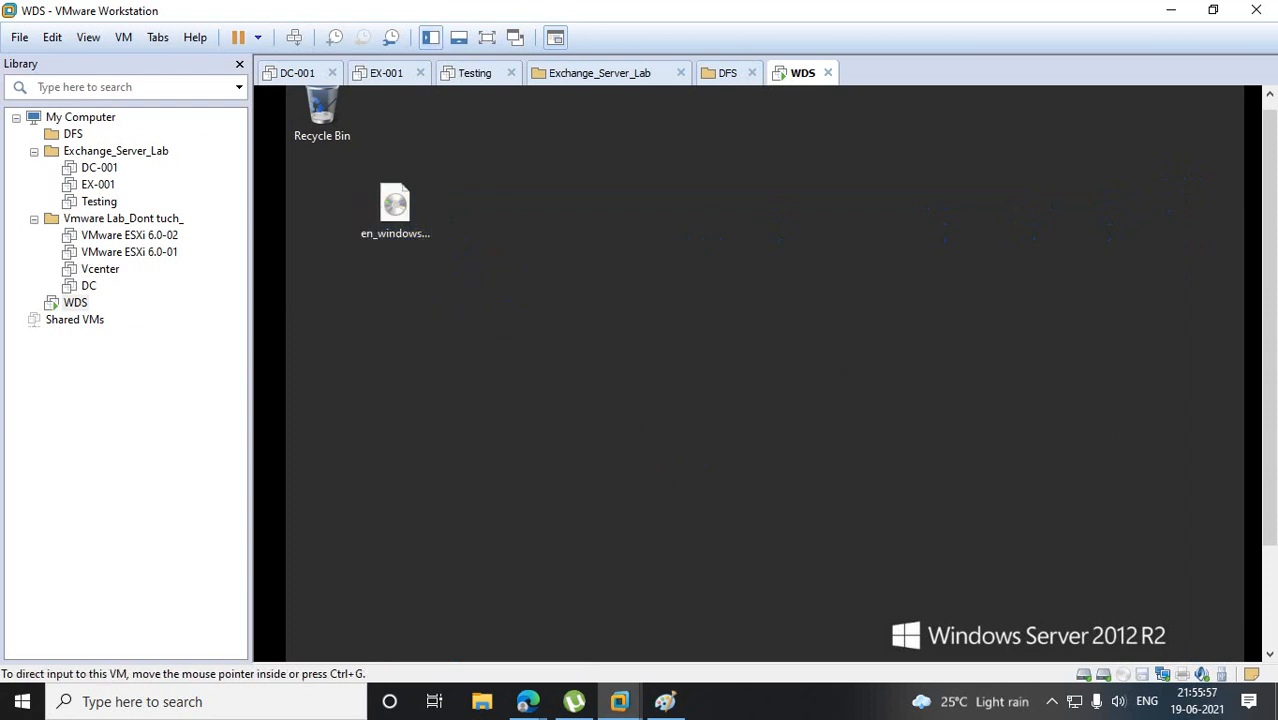
Open File Explorer in the virtual machine and eject the IR3_SSS_X64FREV_EN-US_DV9 disc from DVD Drive (F:).
drag(1269, 342, 1270, 503)
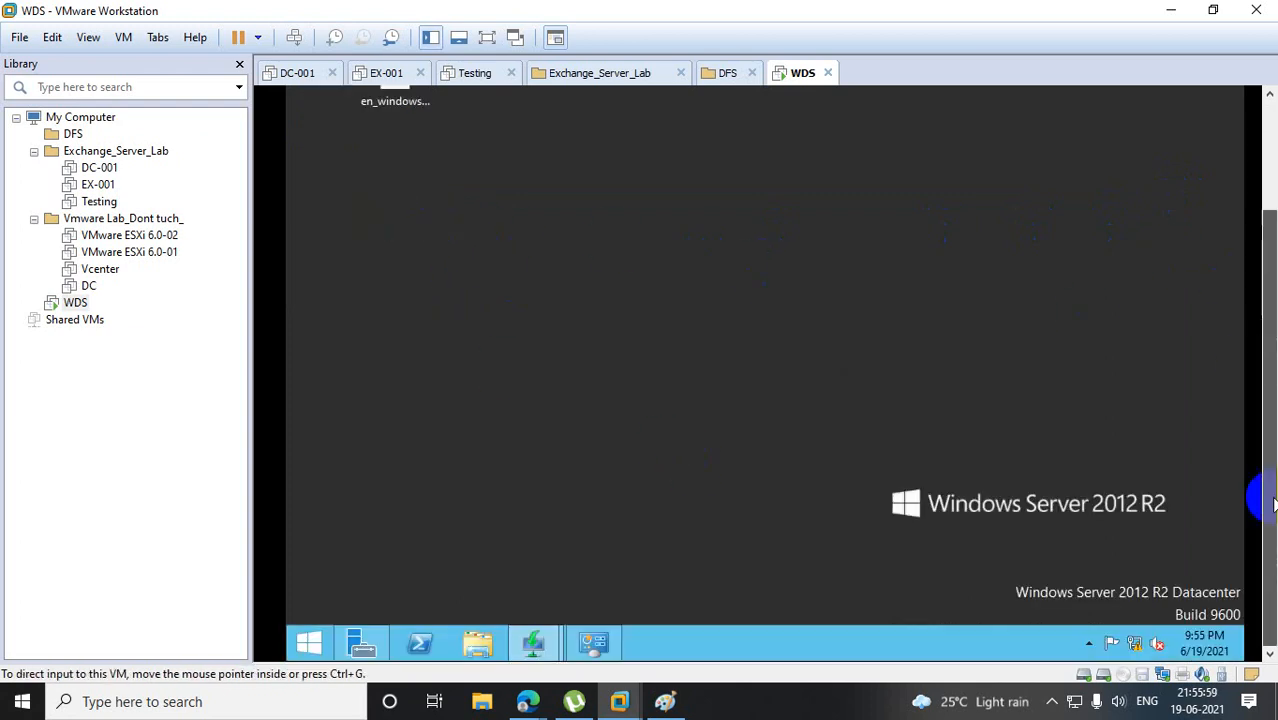
click(480, 643)
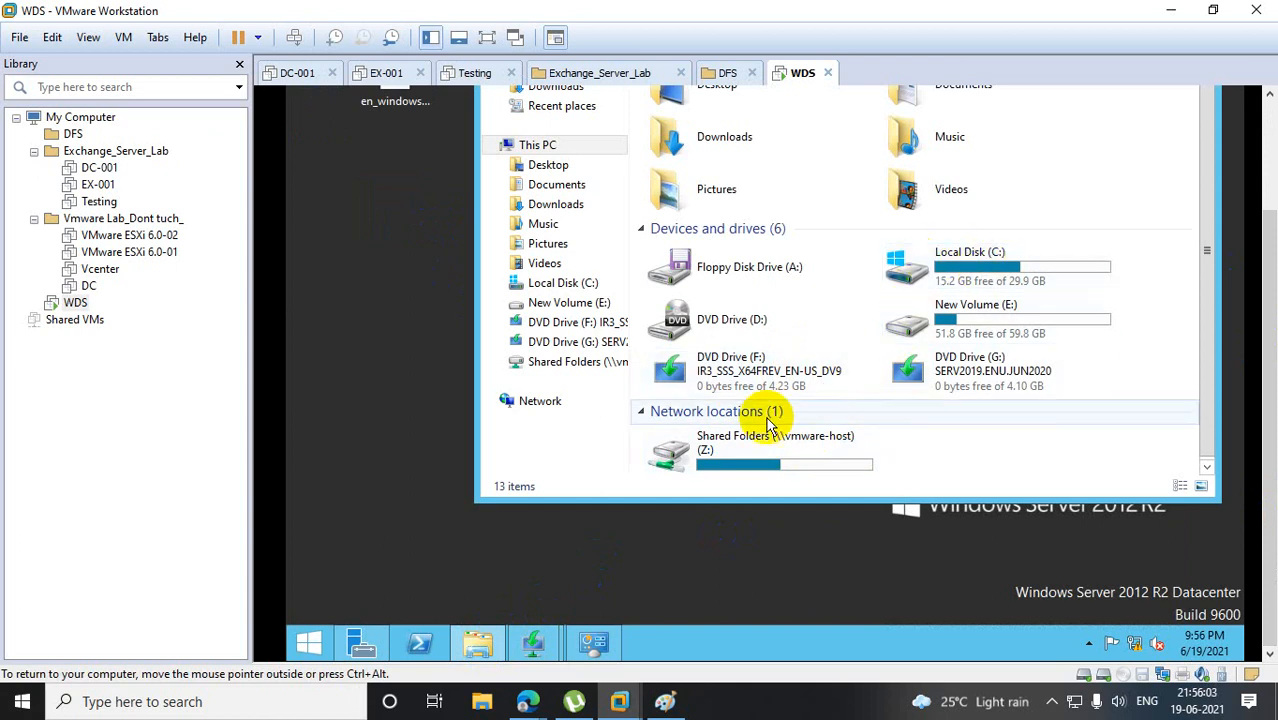
right_click(743, 460)
click(723, 457)
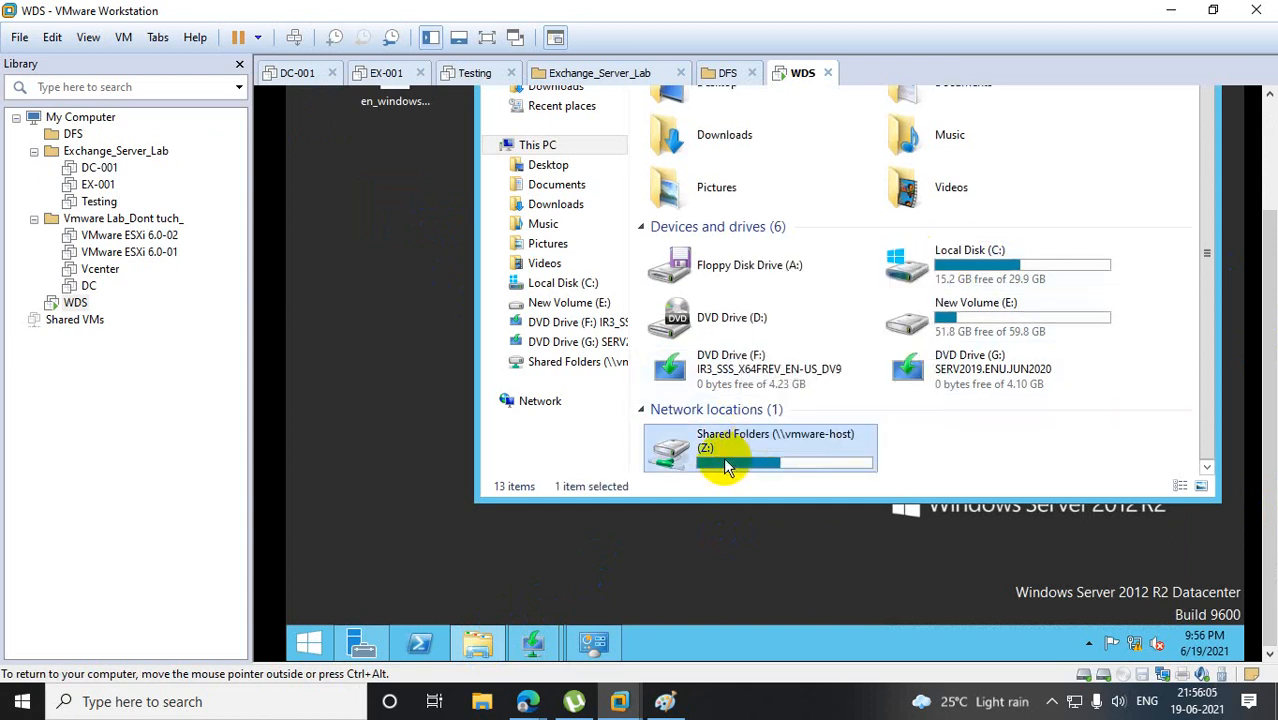
right_click(740, 374)
click(822, 472)
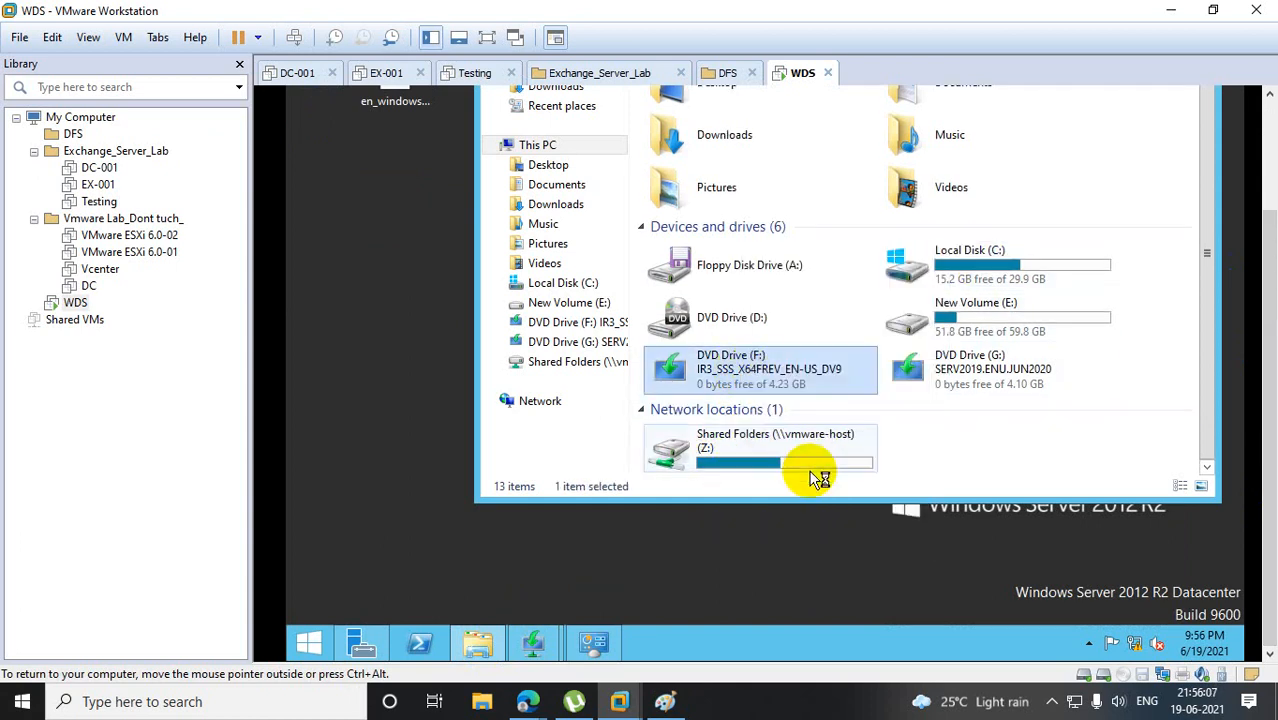
Search the D folder on Shared Folders (Z:) for 2008 and copy the 2008 disc image file.
double_click(754, 448)
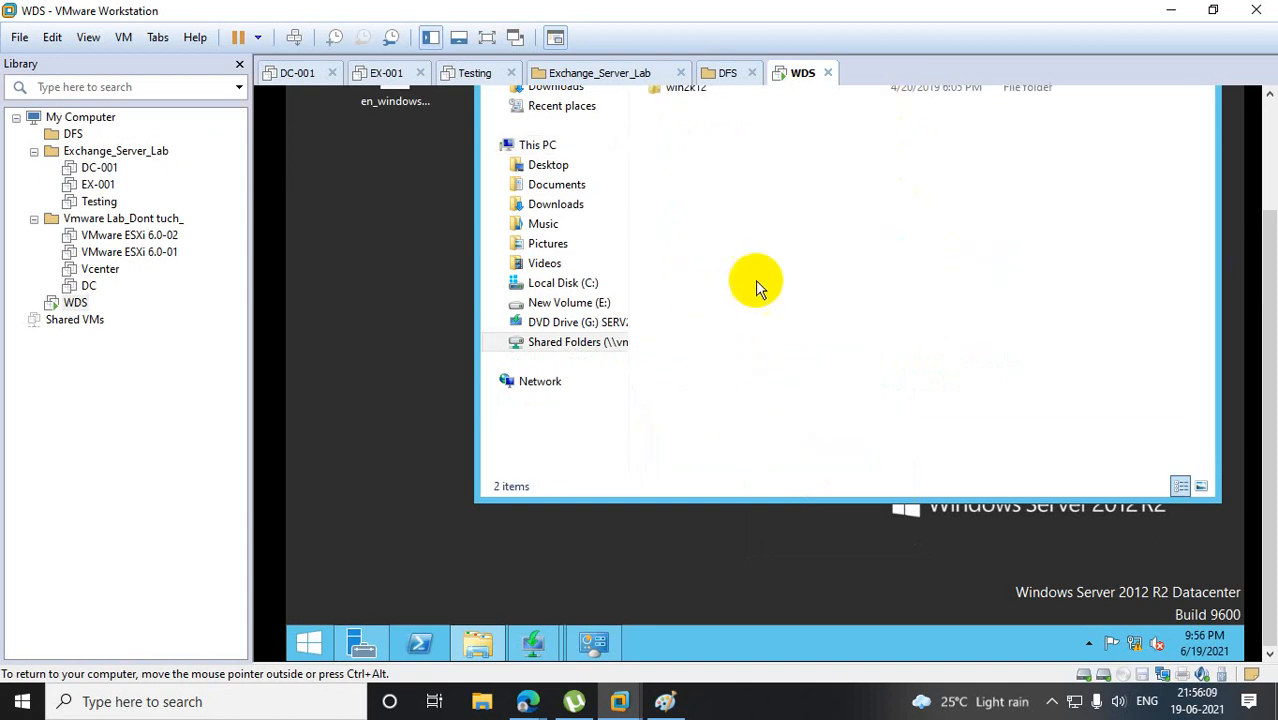
drag(1266, 266, 1268, 175)
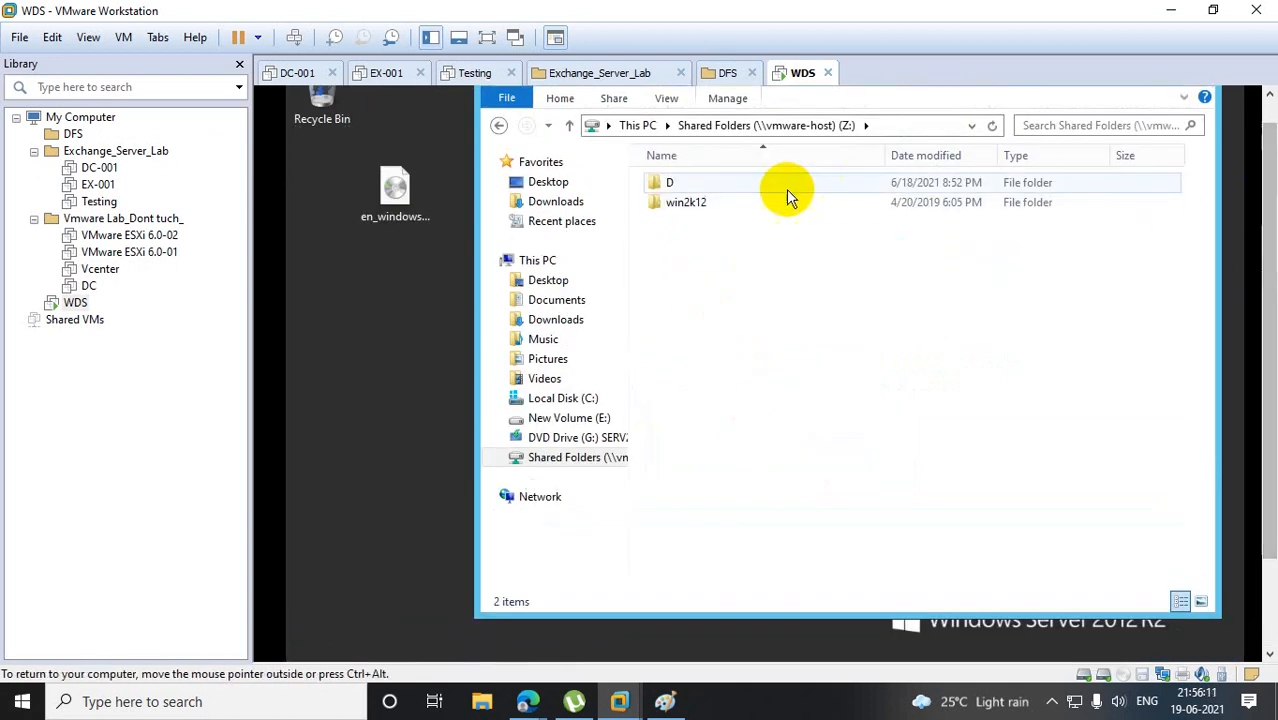
double_click(733, 186)
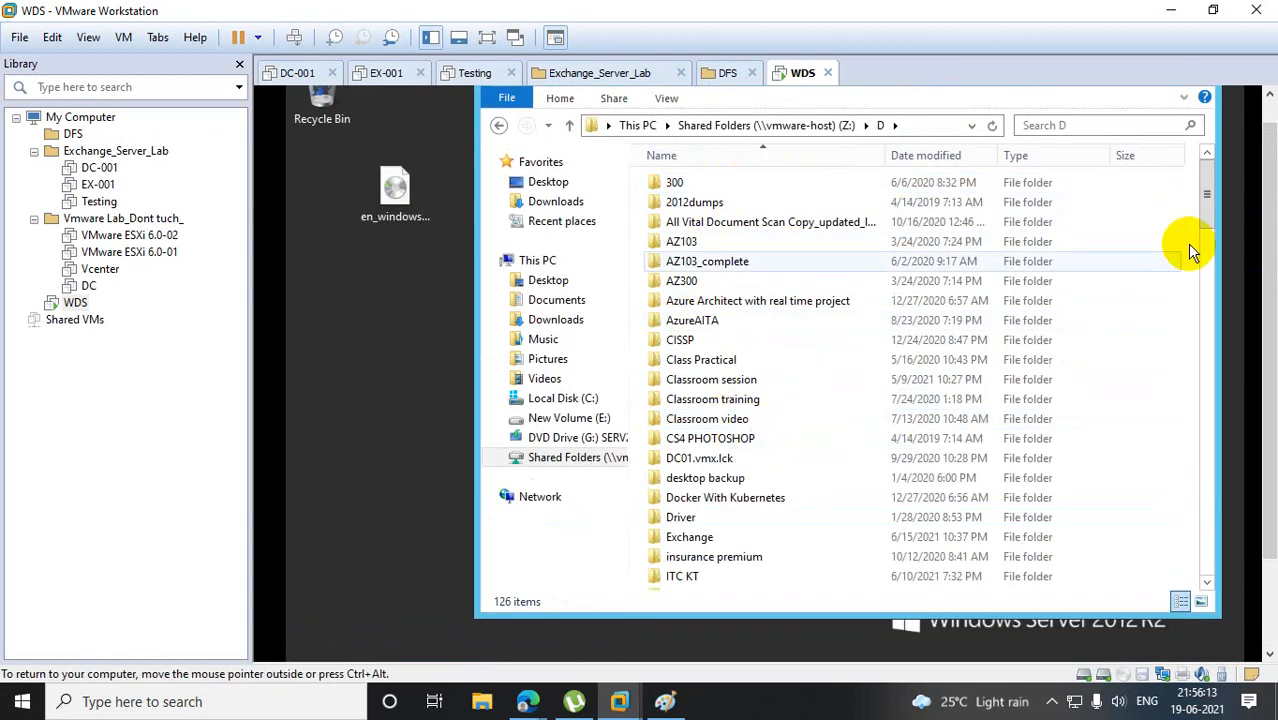
click(1096, 124)
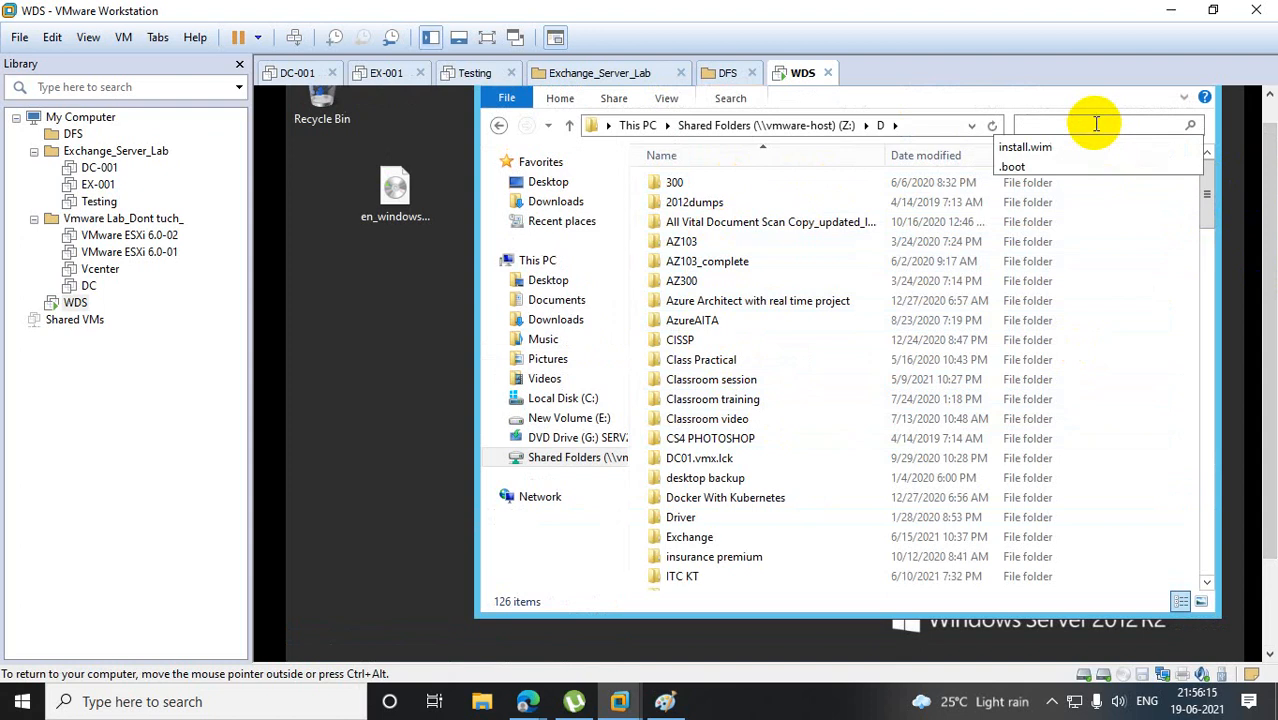
text(2008)
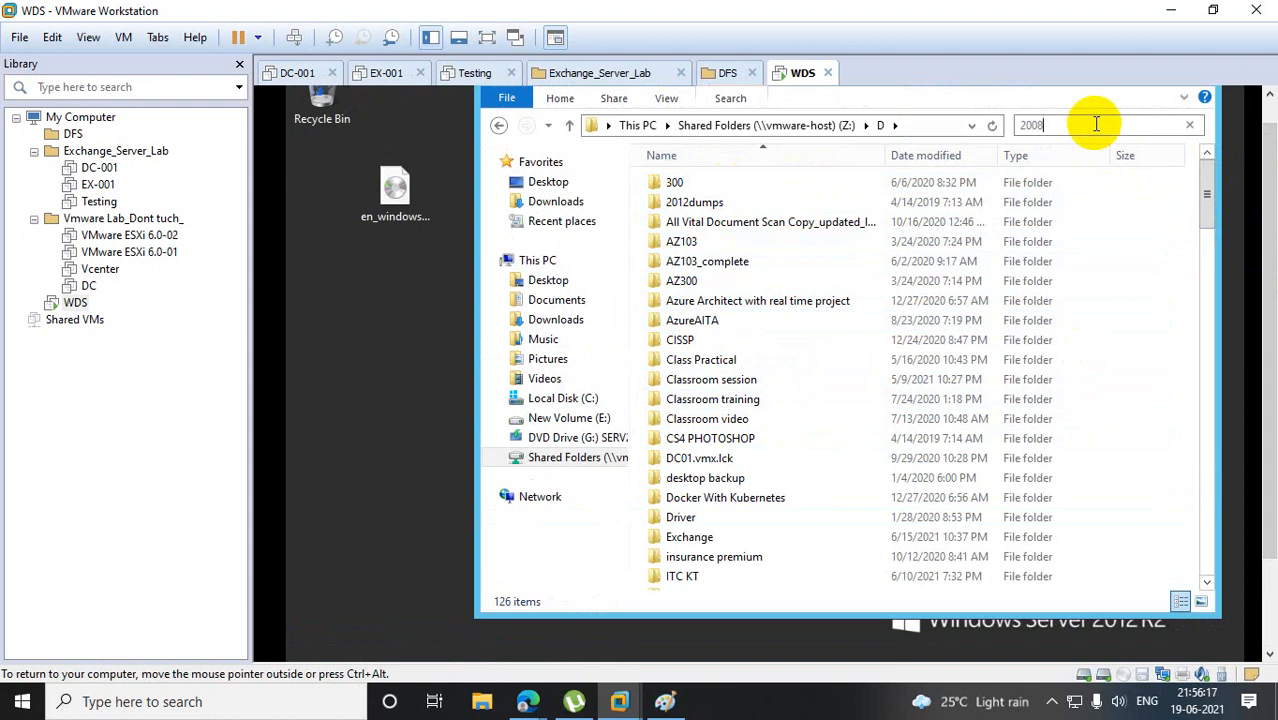
right_click(698, 174)
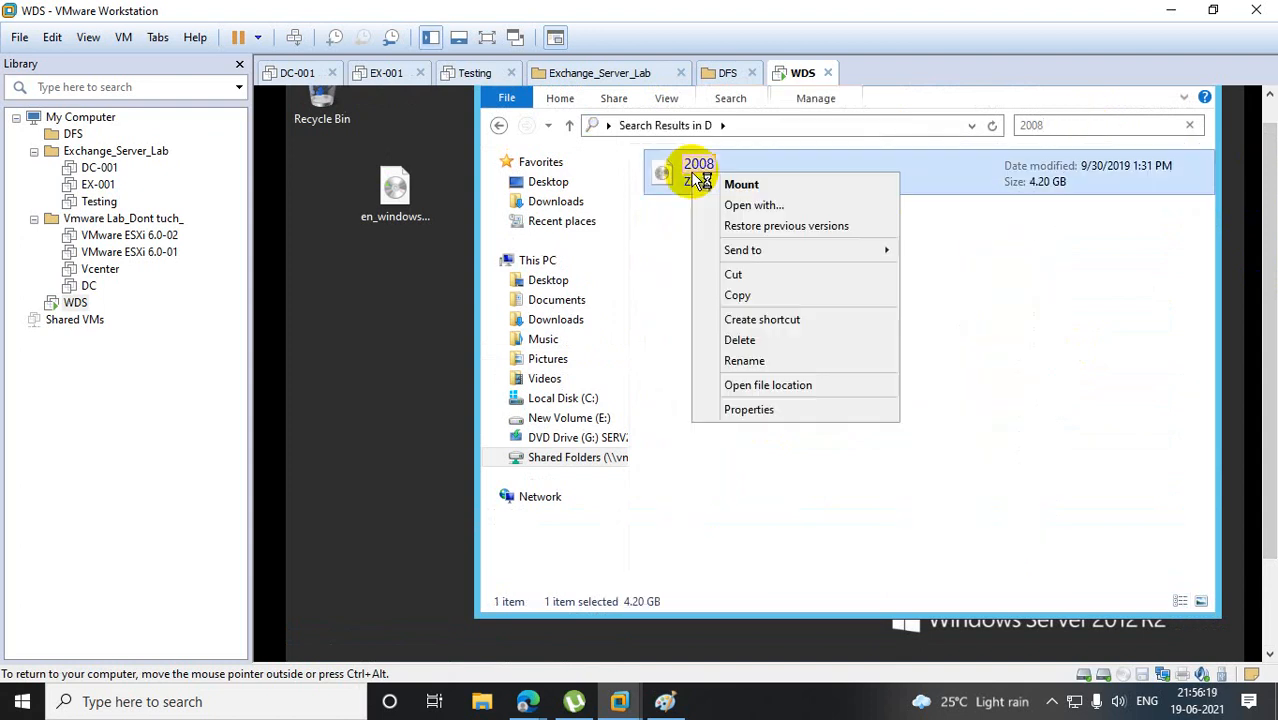
click(760, 296)
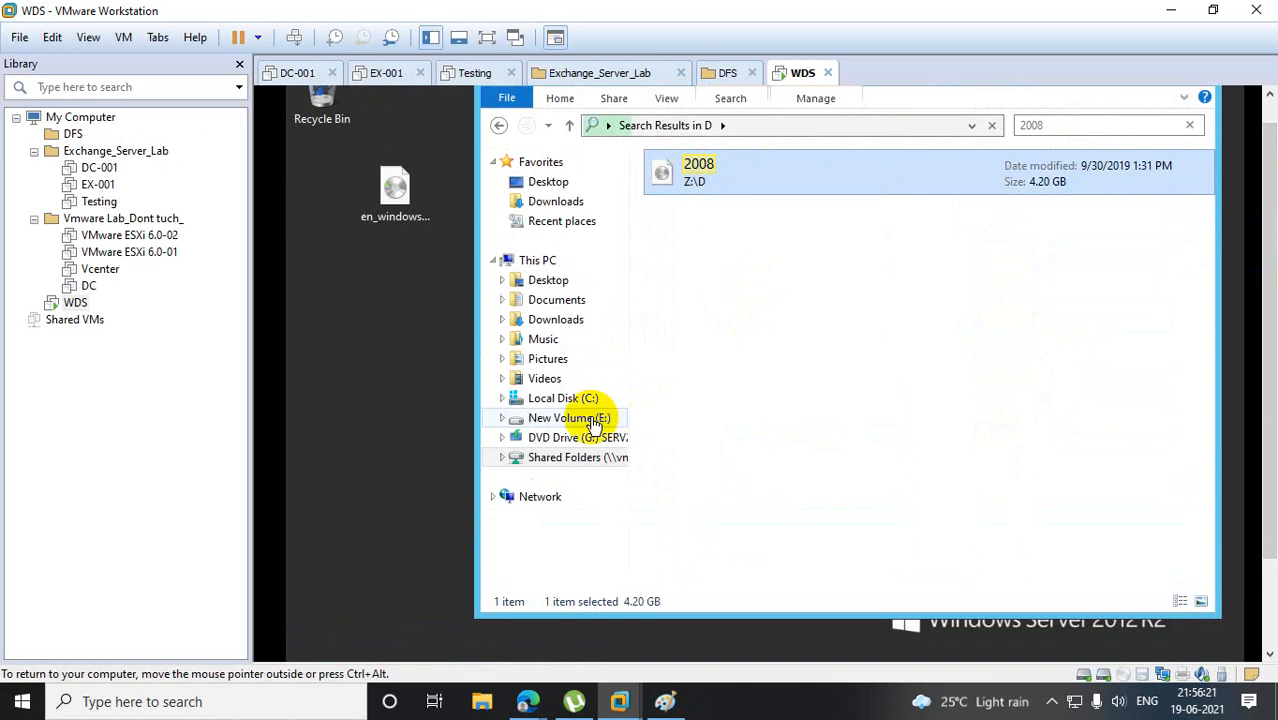
Try to paste the copied 2008 disc image into New Volume (E:).
click(590, 437)
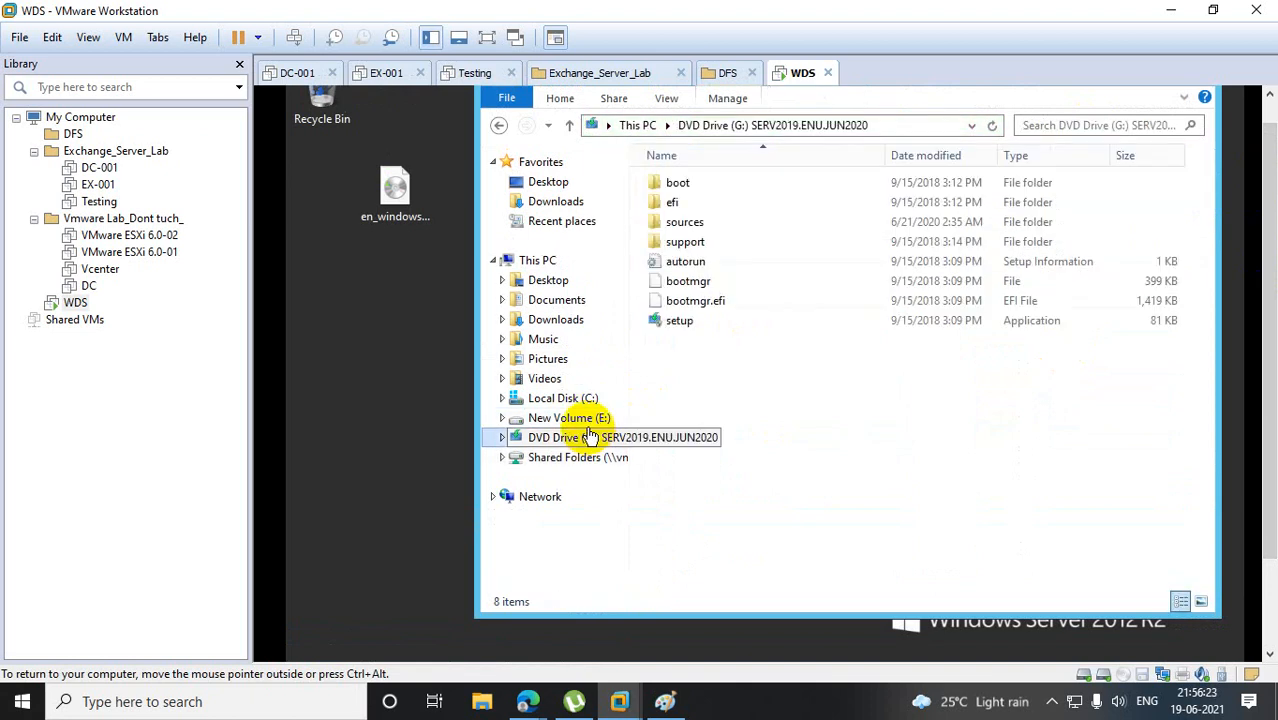
click(580, 418)
right_click(685, 339)
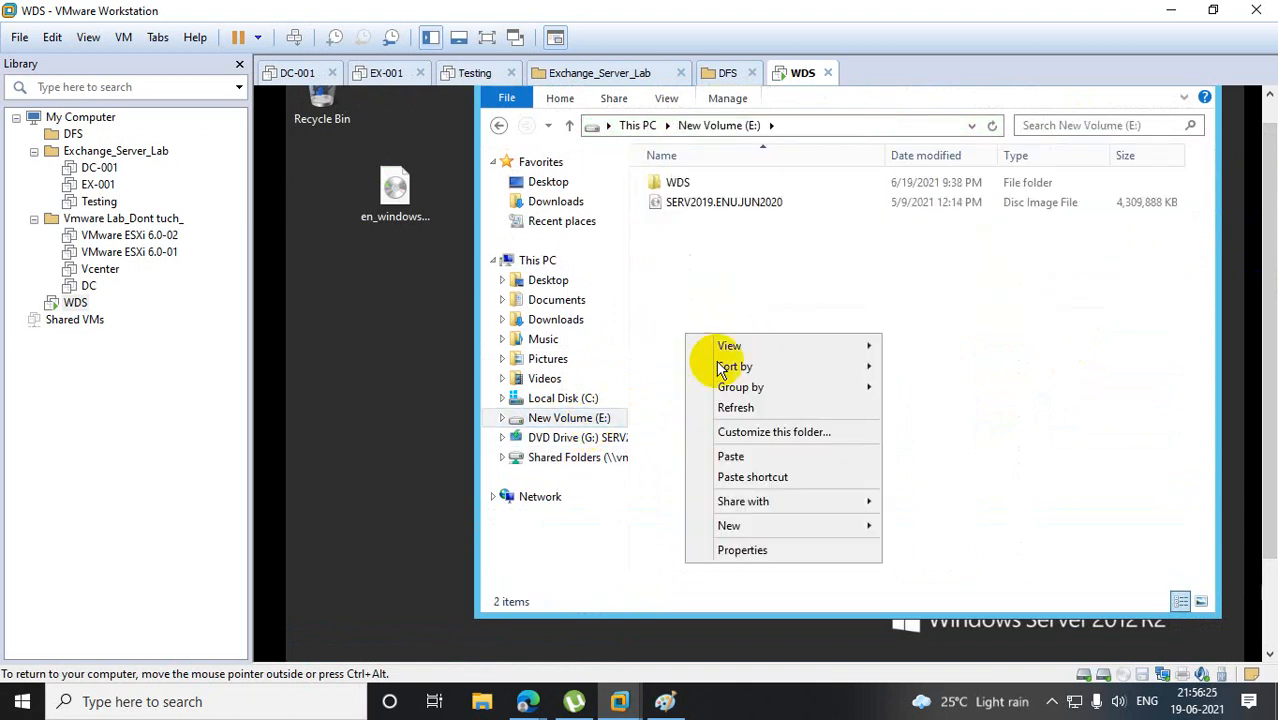
click(750, 458)
click(714, 285)
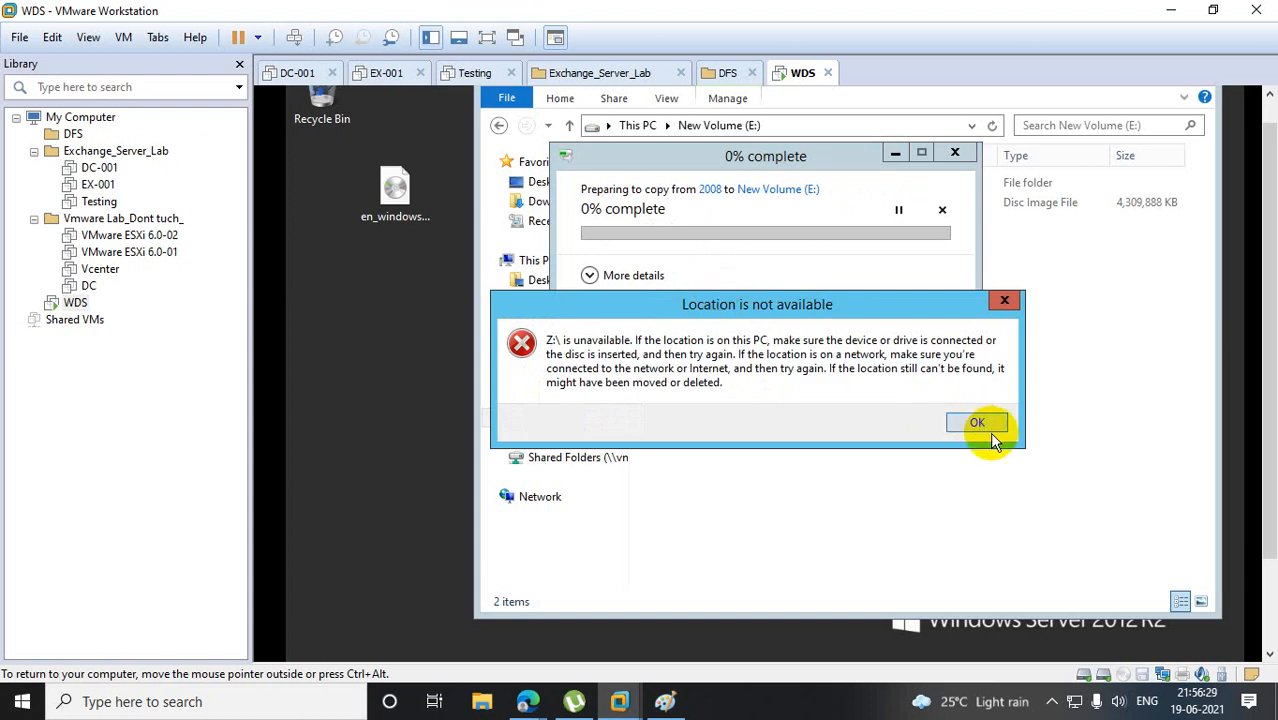
click(977, 423)
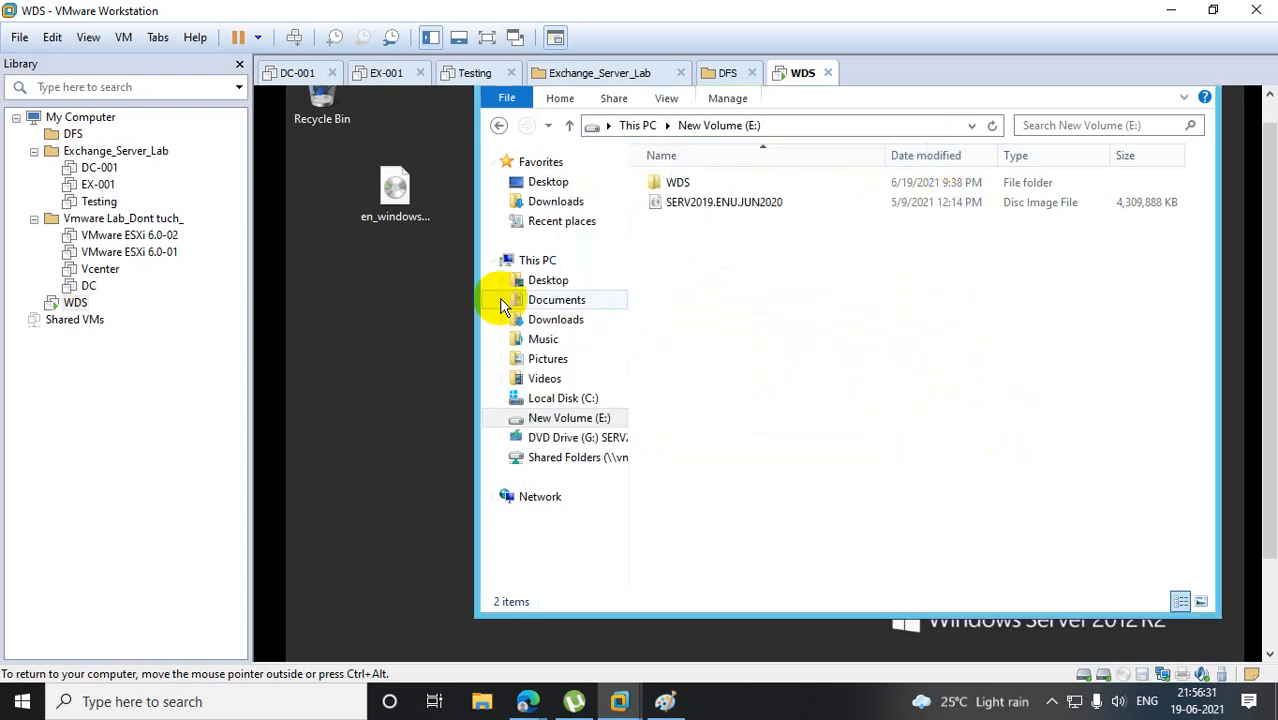
Paste the 2008 disc image onto the virtual machine's desktop and close the New Volume (E:) window.
right_click(394, 302)
click(448, 374)
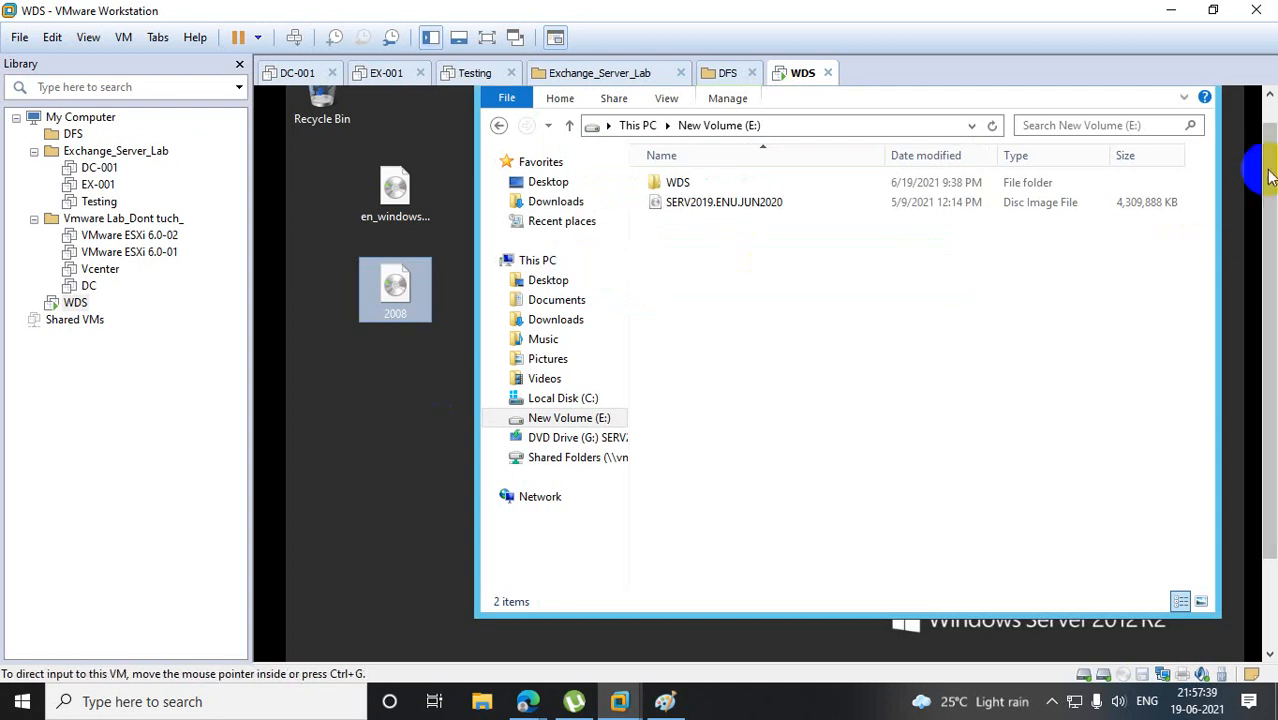
drag(1269, 176, 1259, 138)
click(1194, 96)
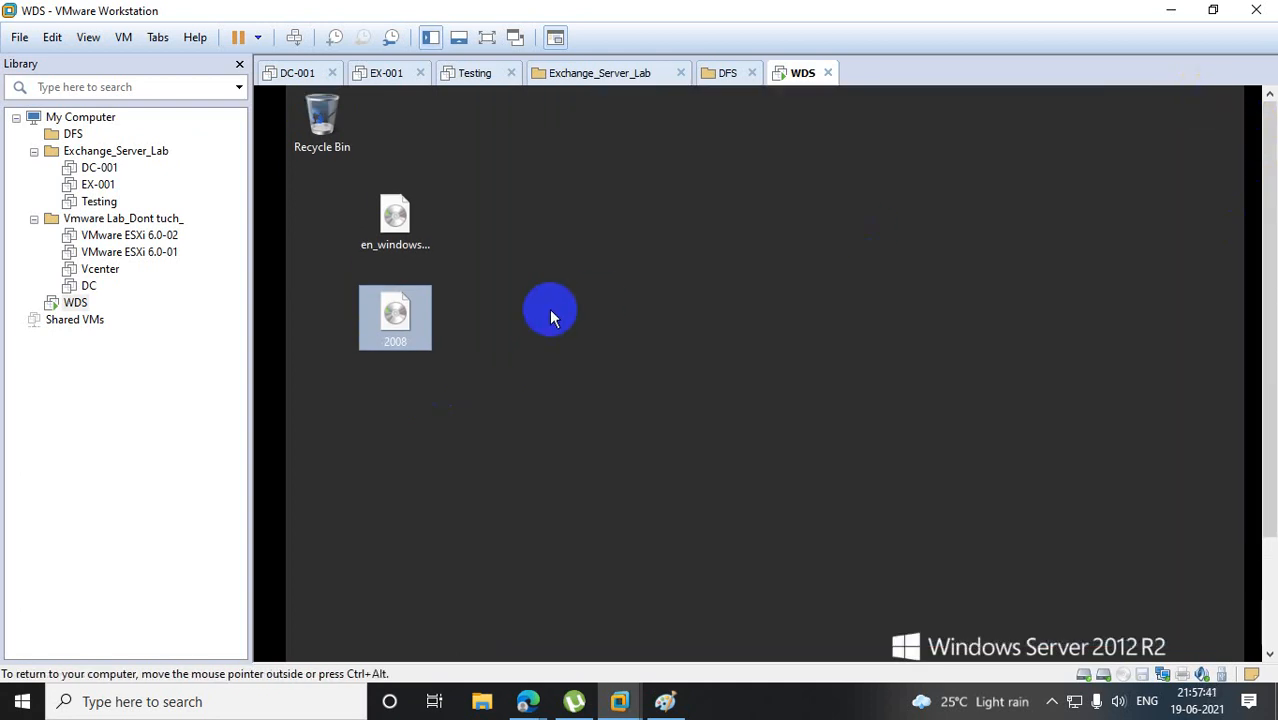
Mount the desktop's 2008 disc image, look into its sources folder, and close the folder window.
click(476, 328)
right_click(384, 325)
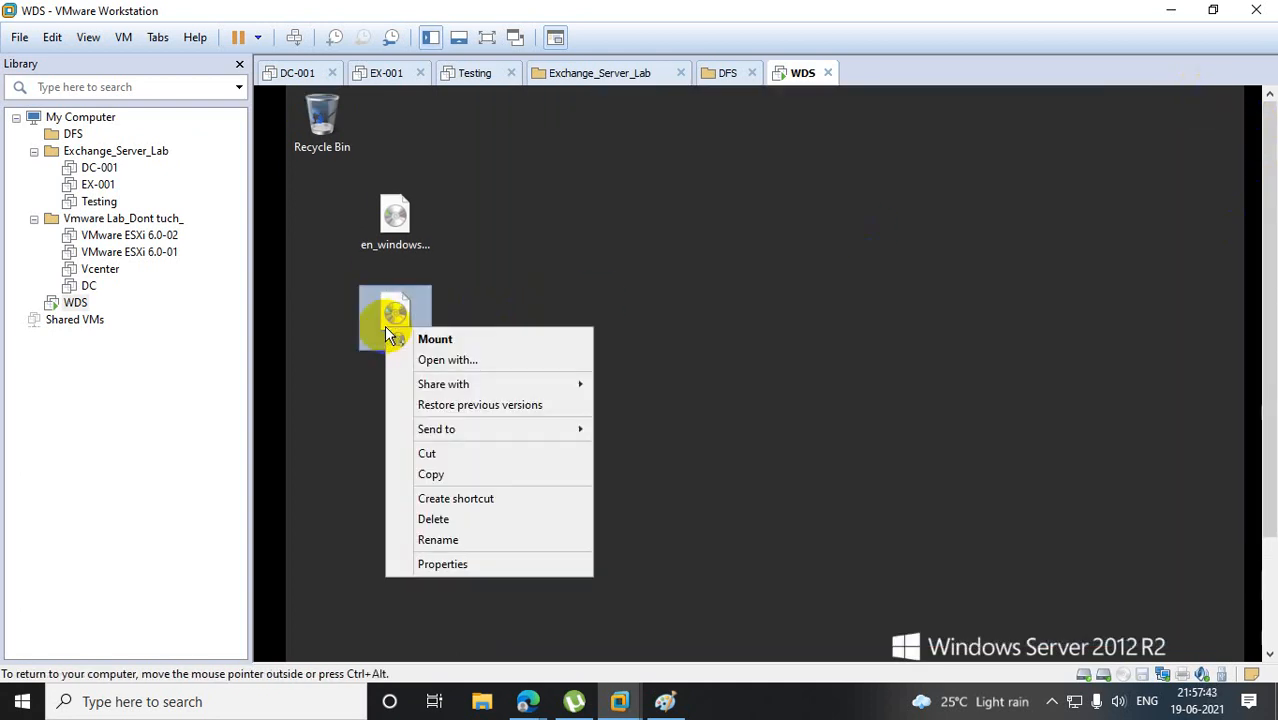
click(442, 337)
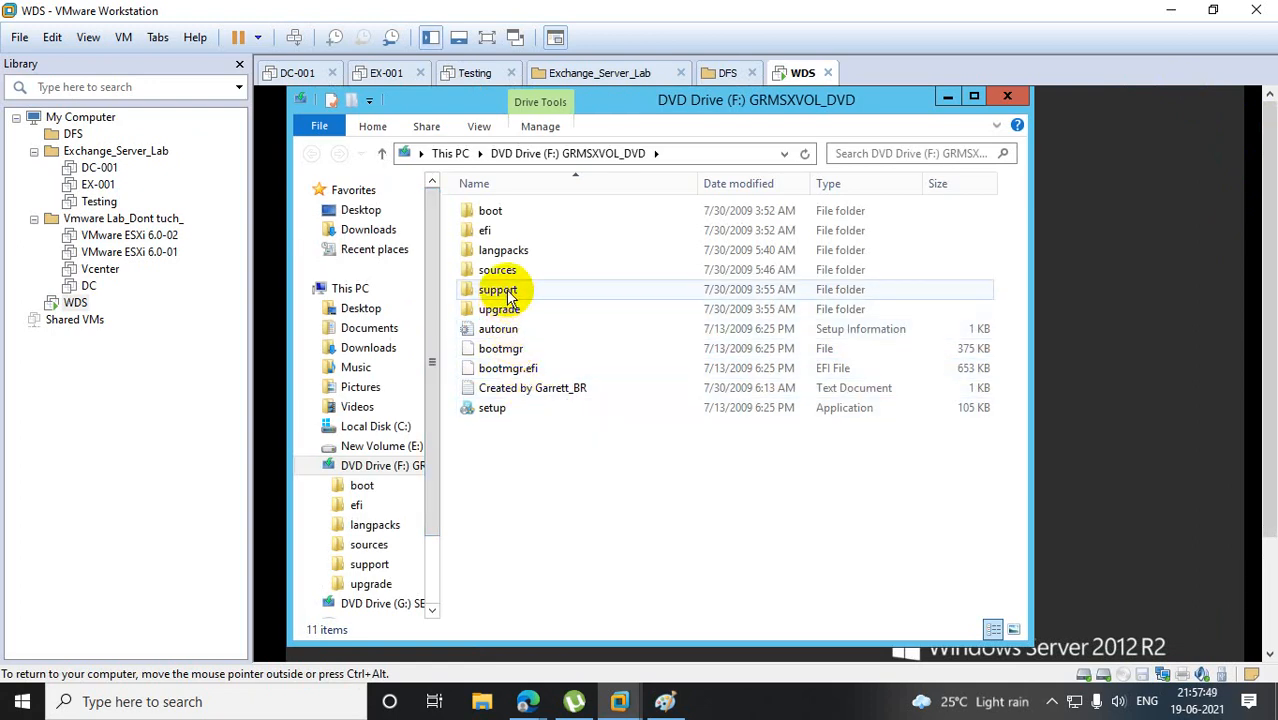
double_click(510, 272)
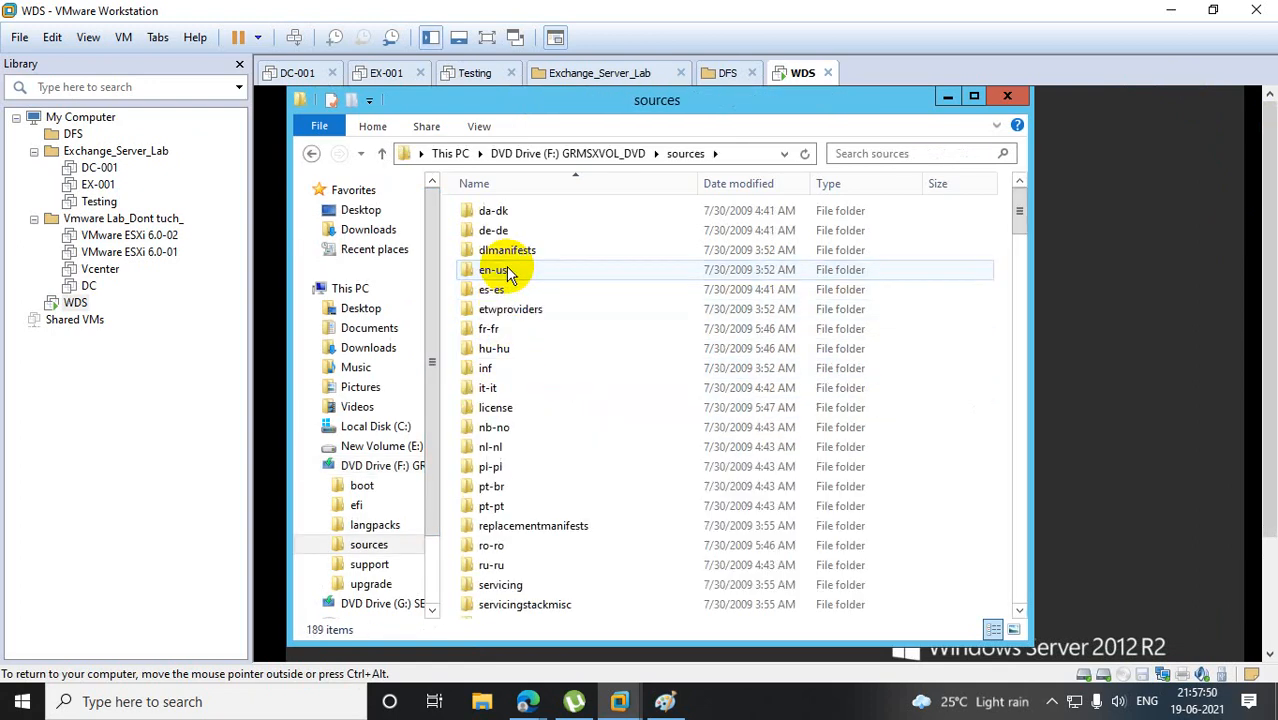
click(1006, 97)
Restore the deployment console and start adding an install image to a new image group named 2008.
drag(1270, 180, 1270, 315)
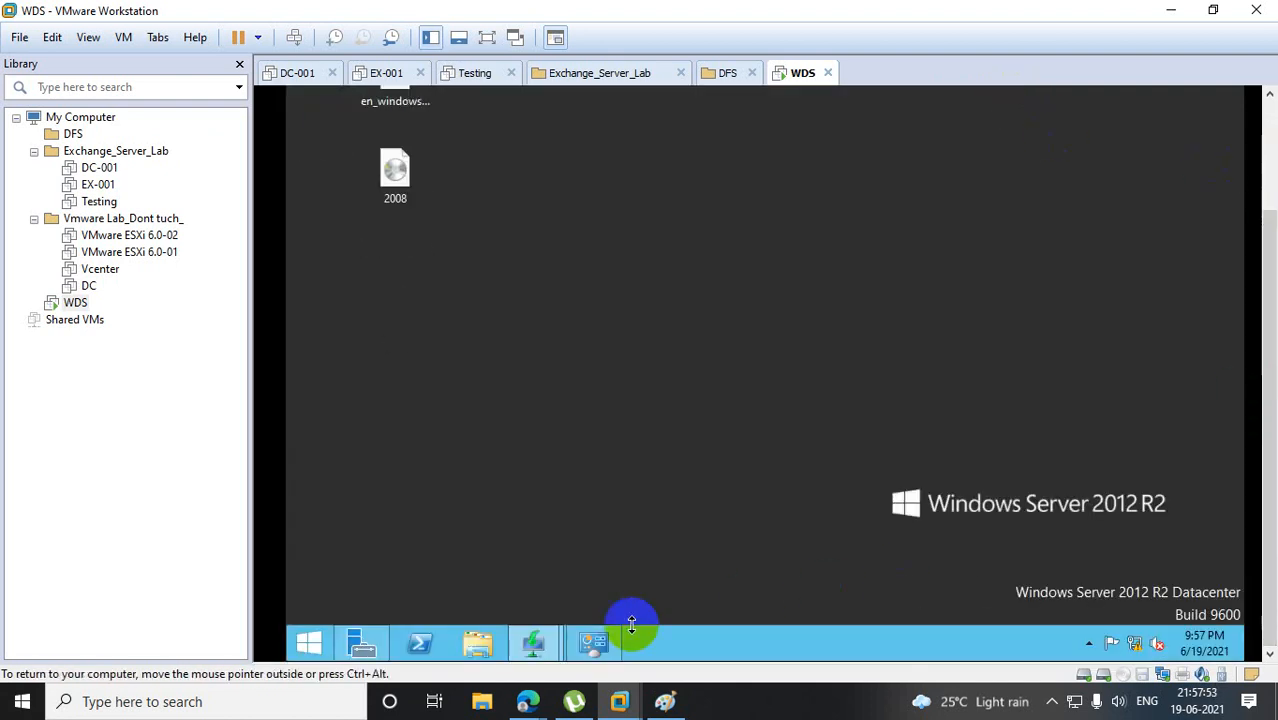
mouse_move(560, 658)
click(599, 562)
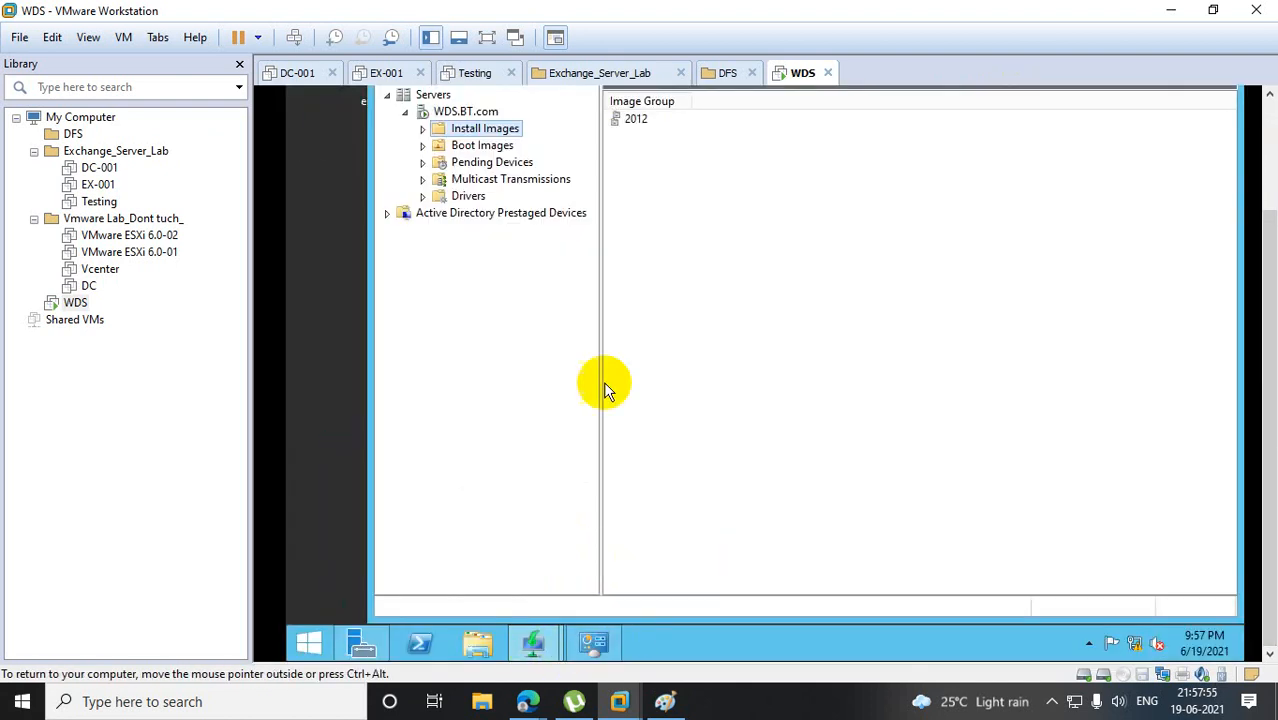
right_click(474, 132)
click(545, 135)
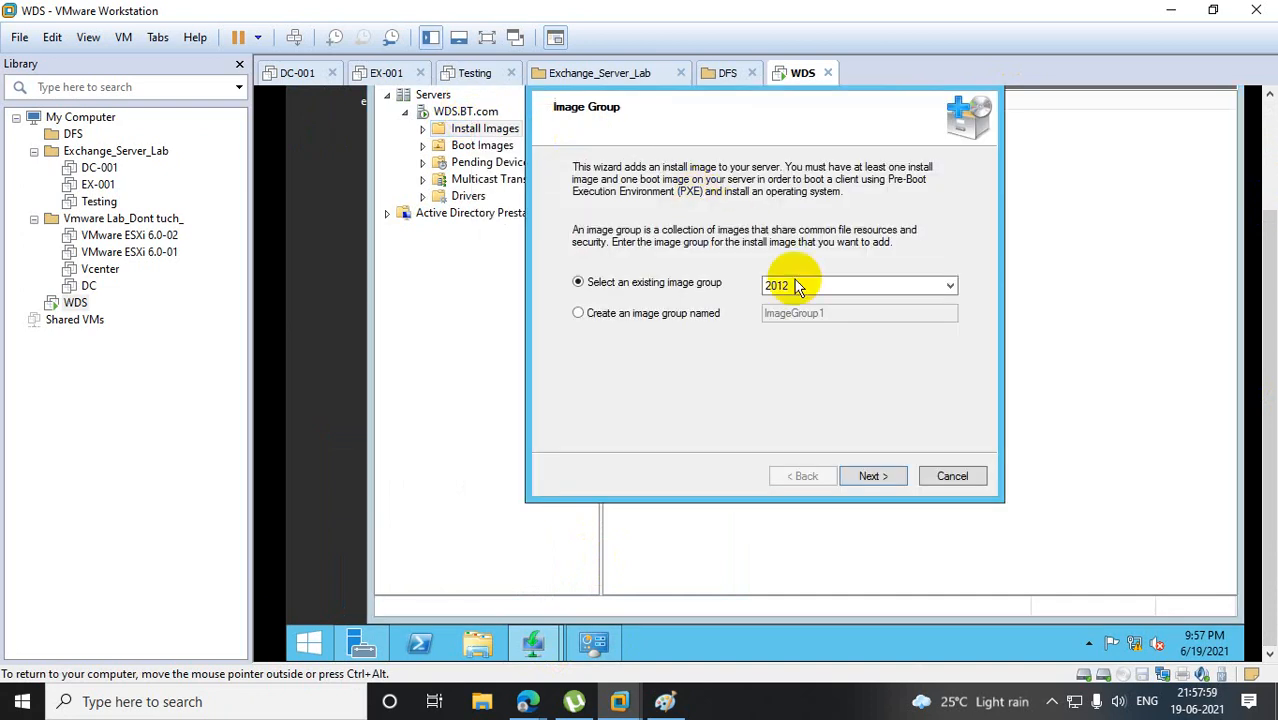
click(579, 313)
drag(768, 313, 845, 314)
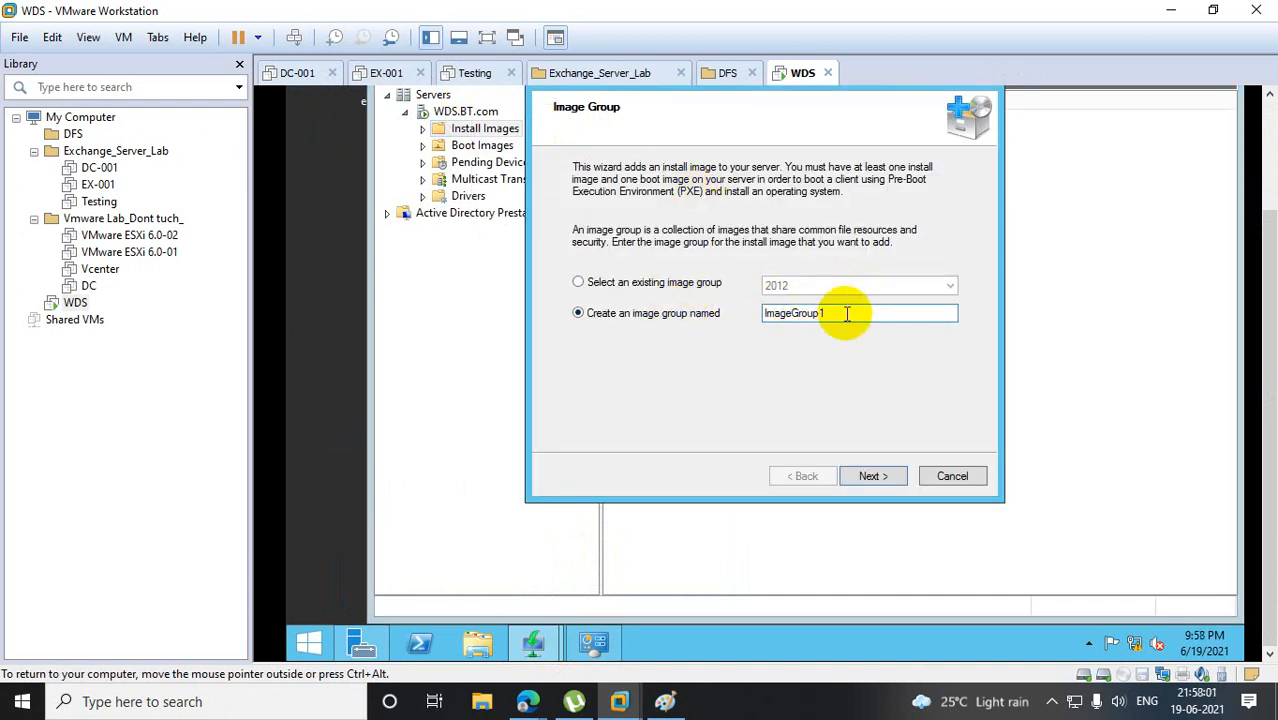
text(2008)
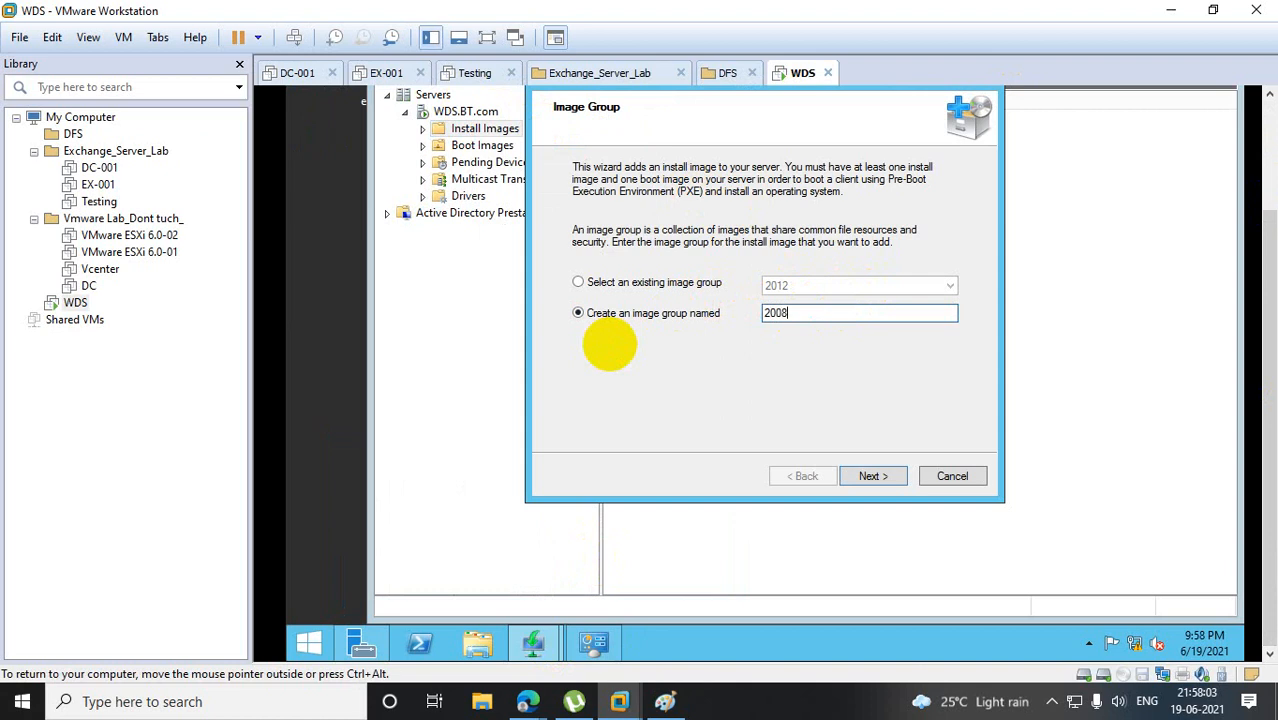
click(858, 478)
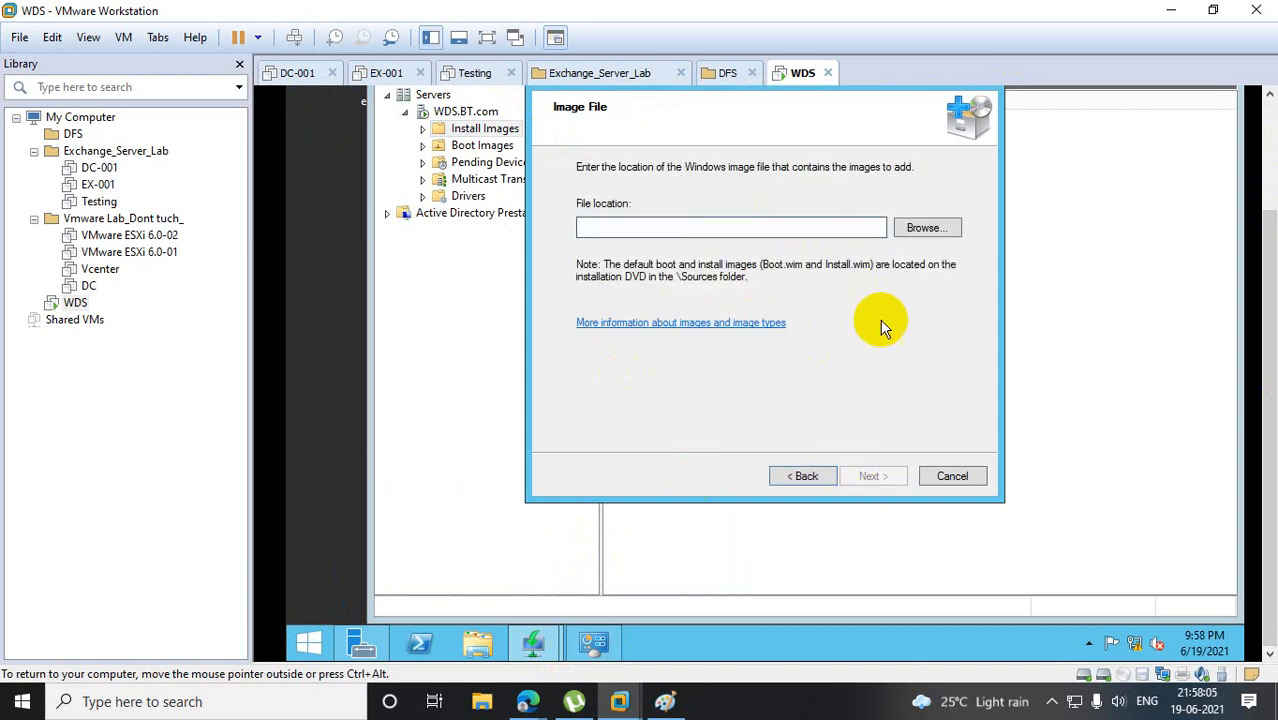
Choose install.wim from the sources folder of DVD Drive (F:) as the Windows image file.
click(926, 228)
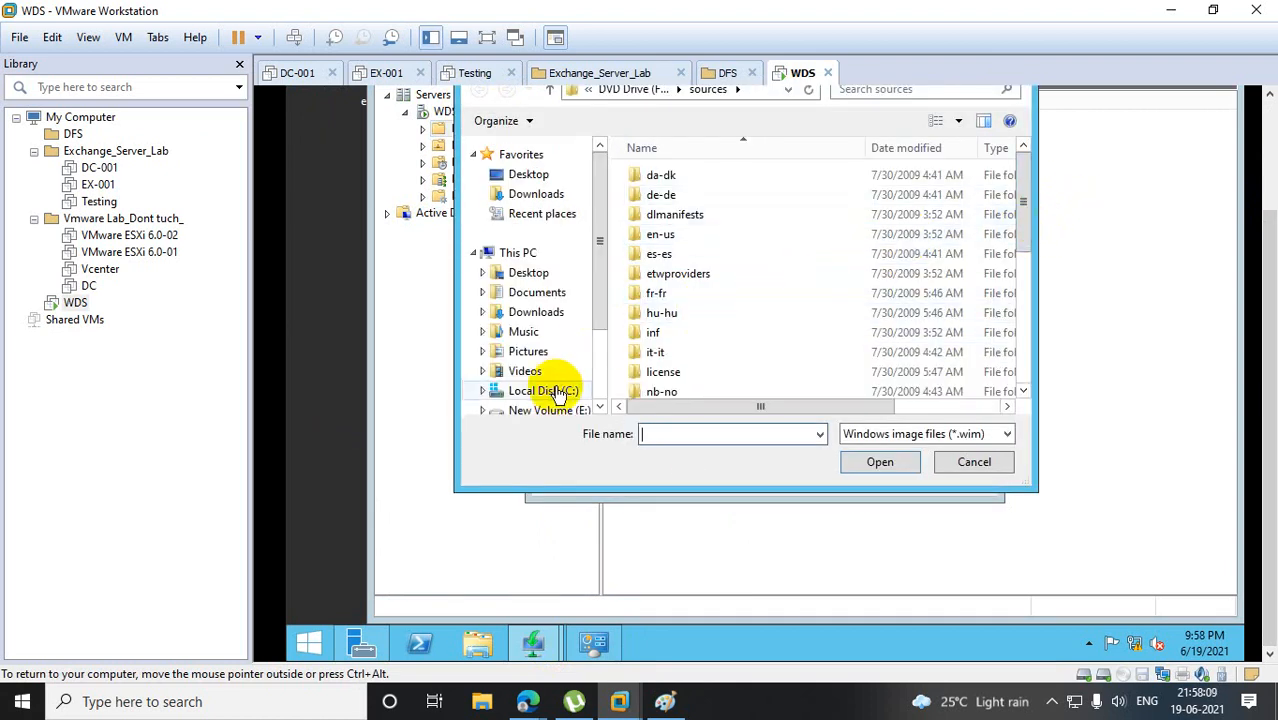
drag(594, 296, 605, 369)
right_click(720, 303)
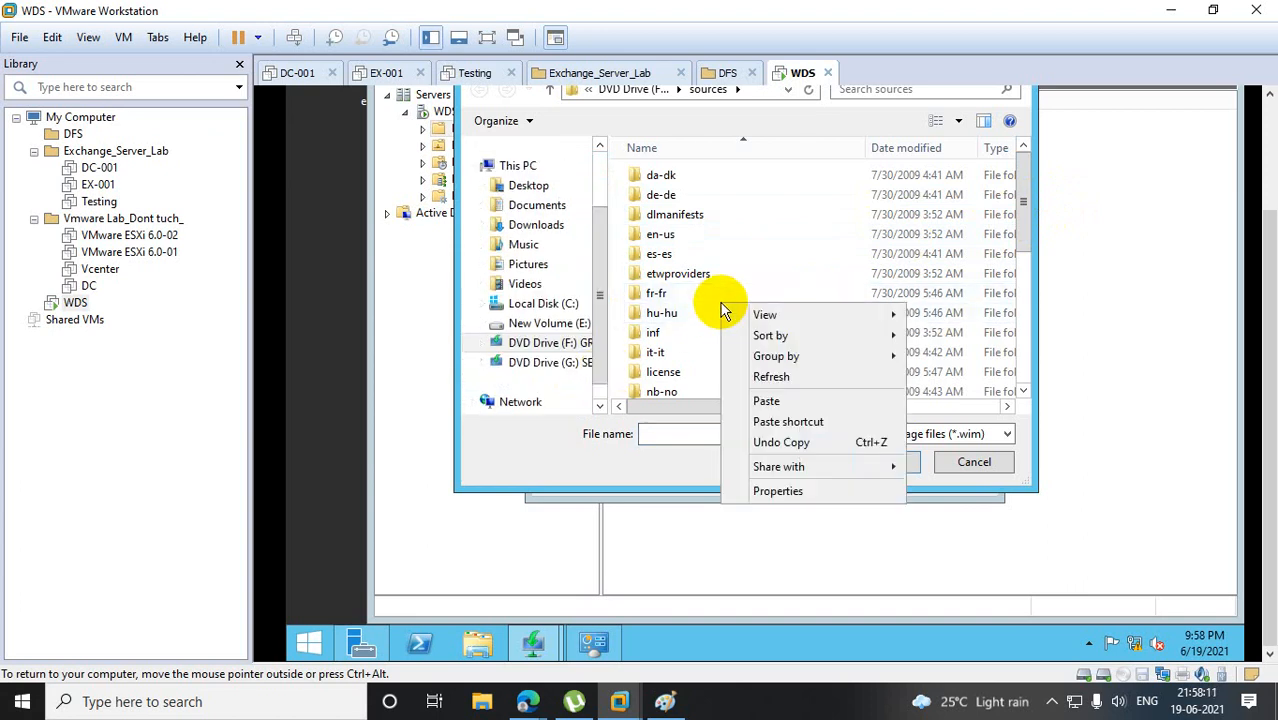
click(796, 382)
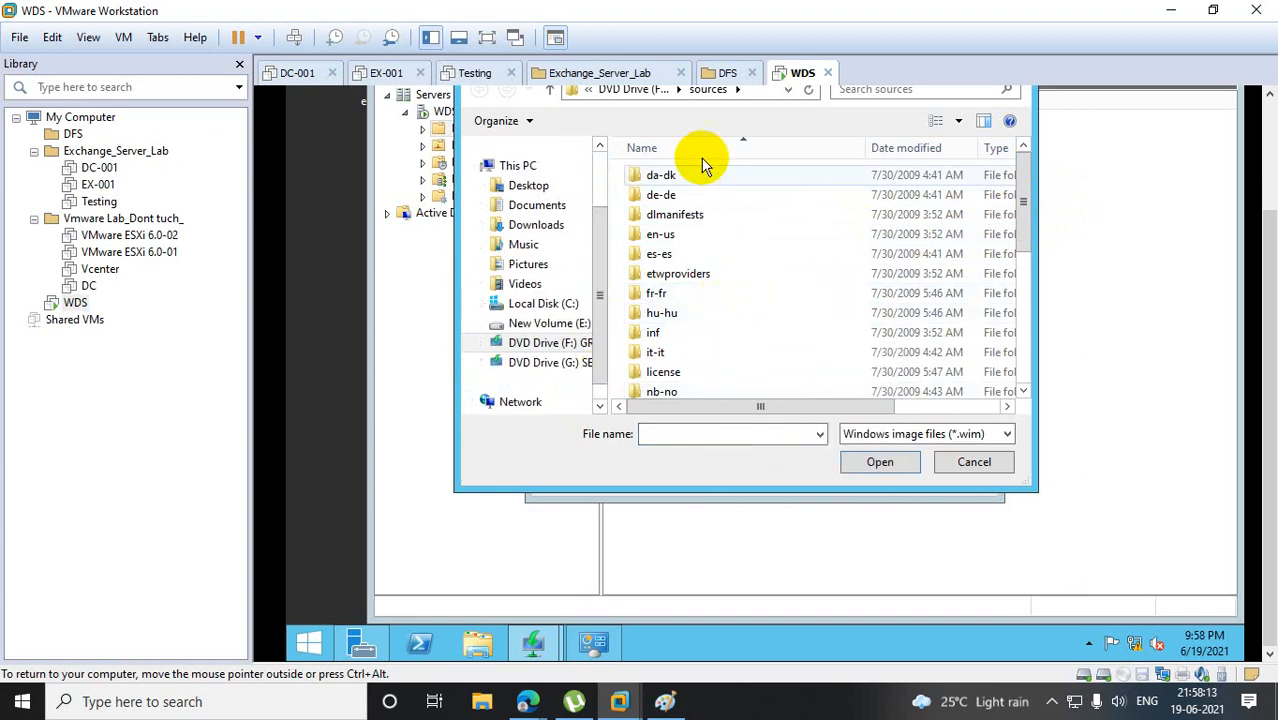
click(641, 92)
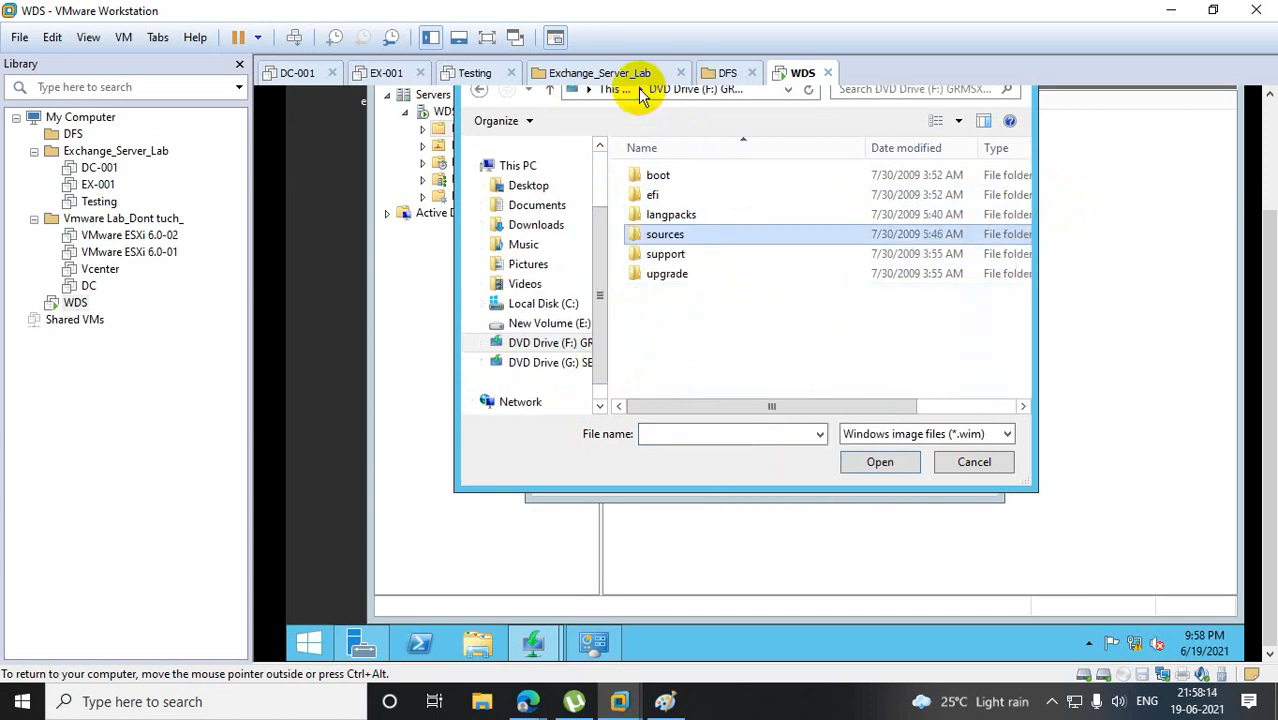
double_click(690, 234)
drag(1021, 168, 1046, 373)
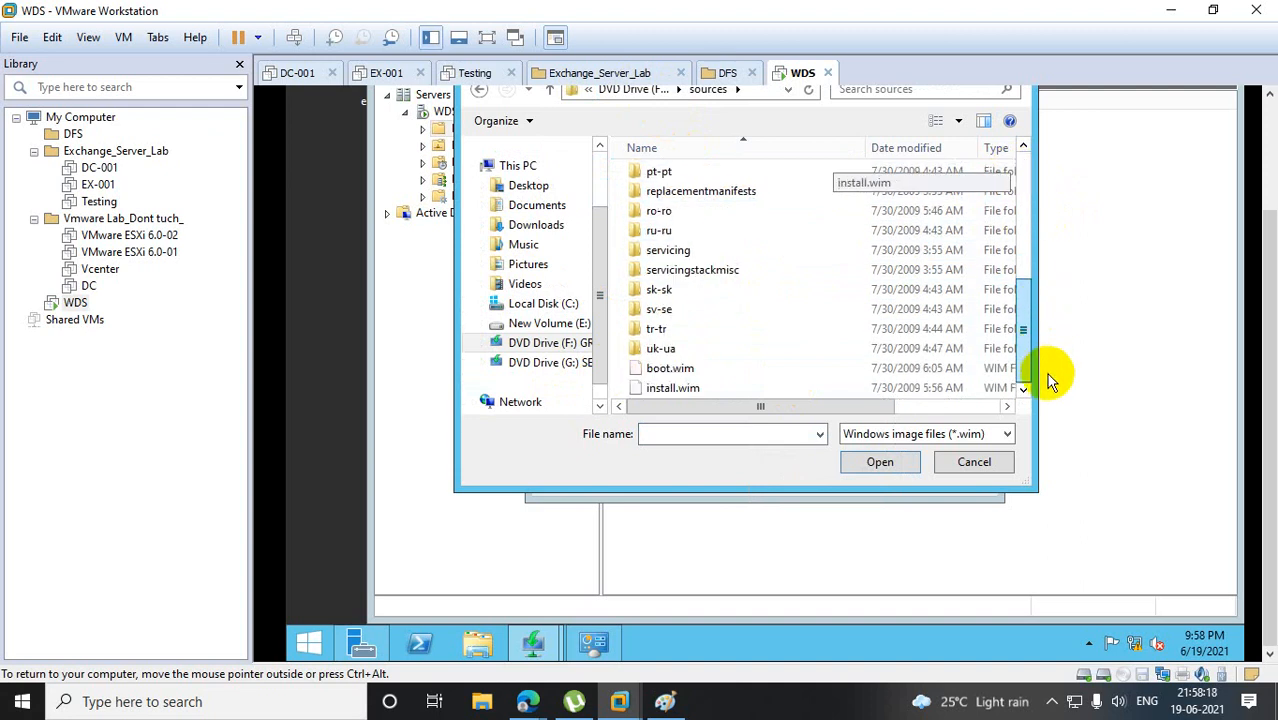
click(672, 388)
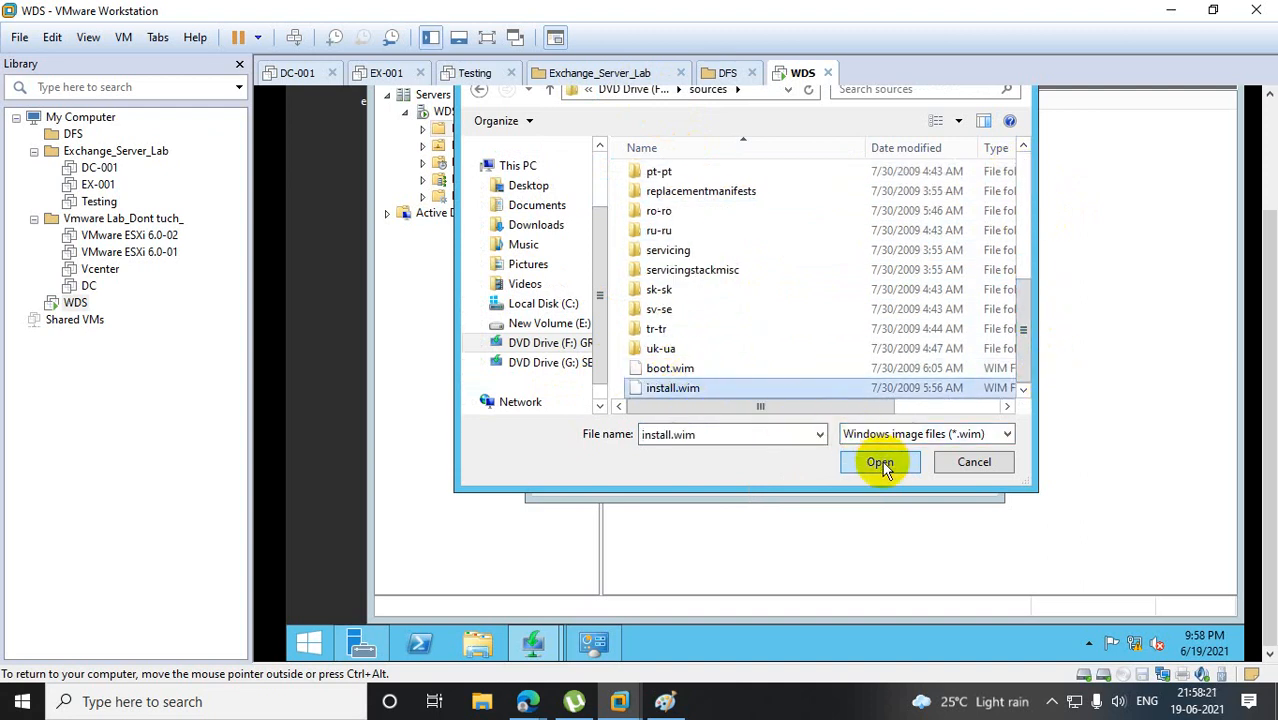
click(879, 462)
Continue to the list of available images and widen its Name column to read the image names.
click(873, 475)
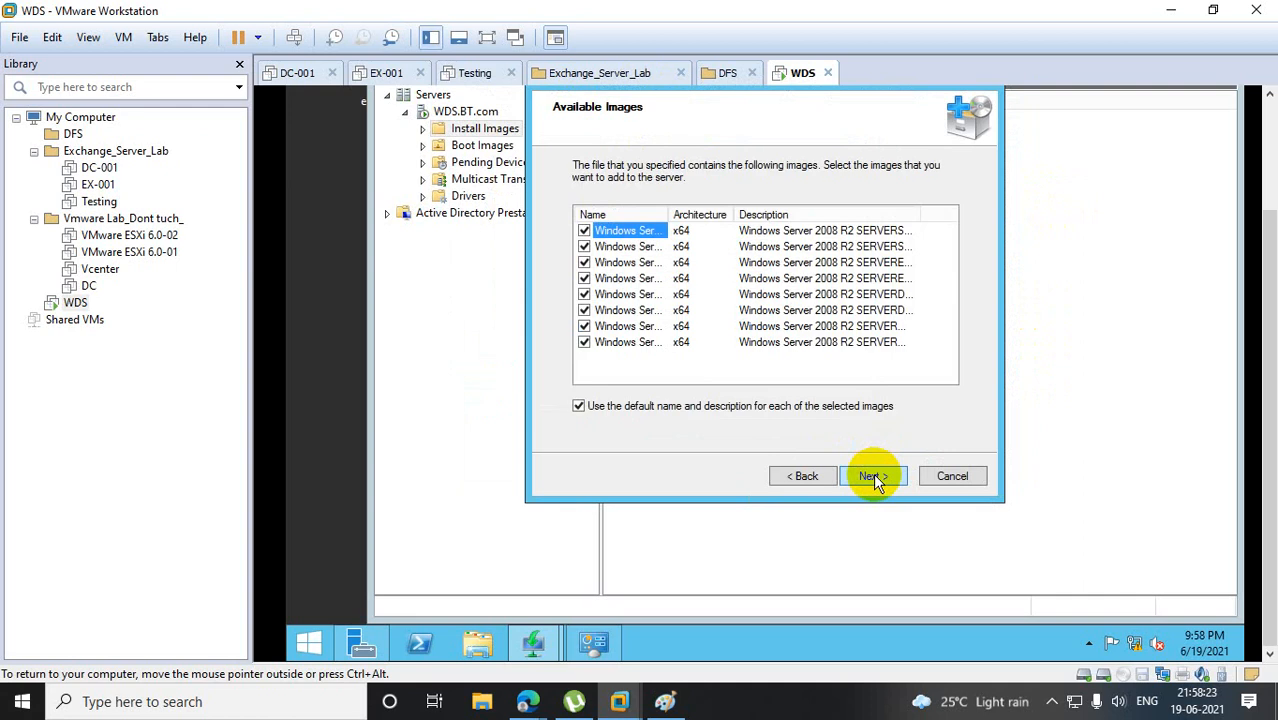
drag(669, 209, 697, 207)
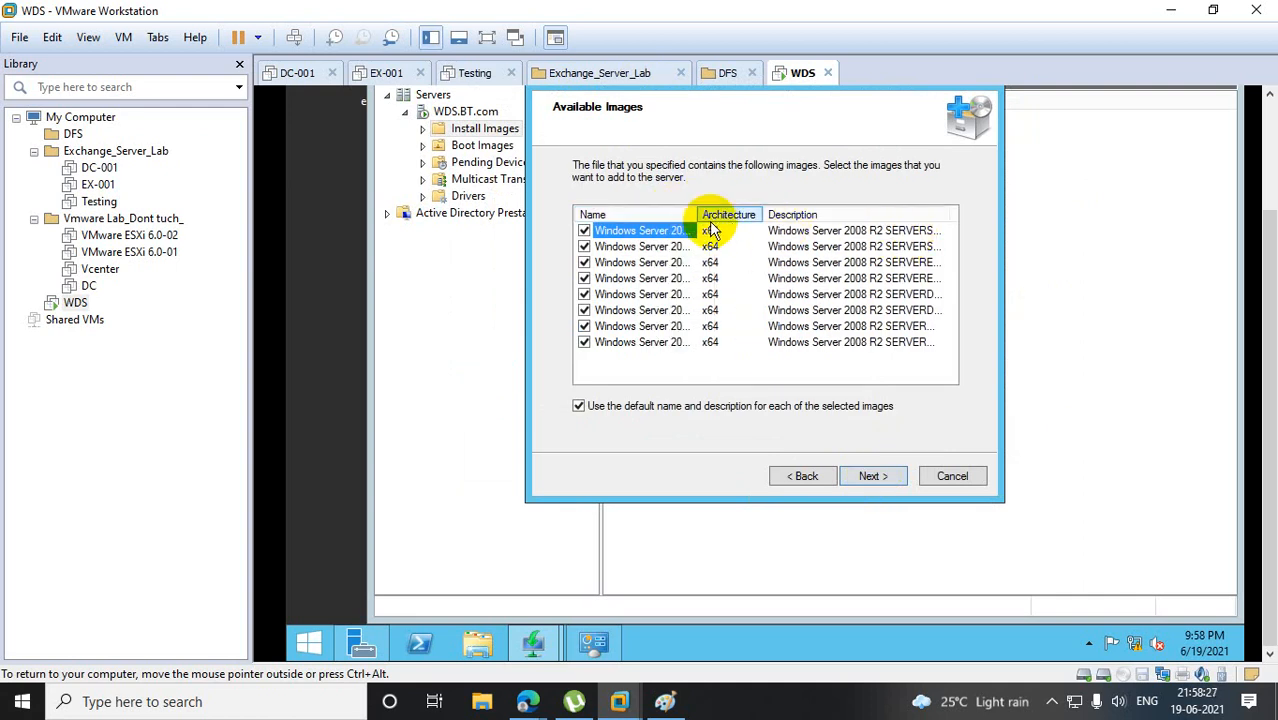
drag(719, 207, 766, 214)
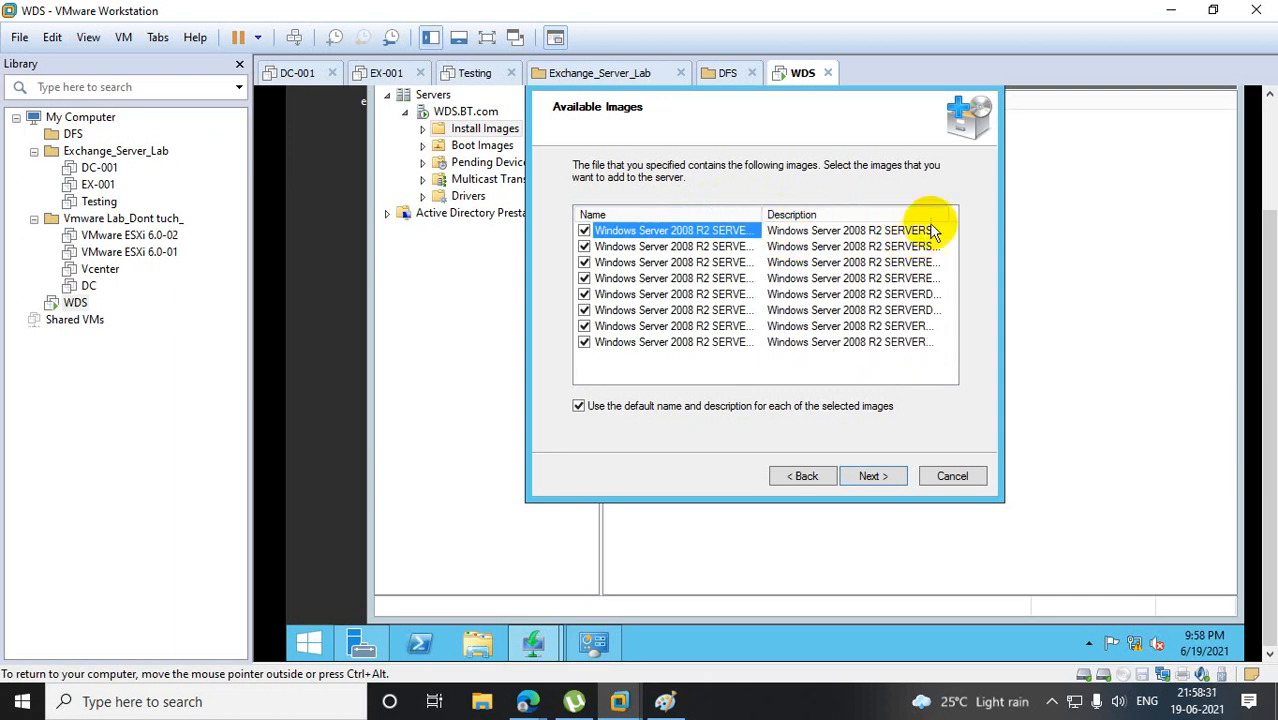
Read the full image descriptions, then add all the listed Windows Server 2008 R2 images to image group 2008 and finish the wizard.
drag(941, 218, 996, 230)
drag(879, 372, 974, 372)
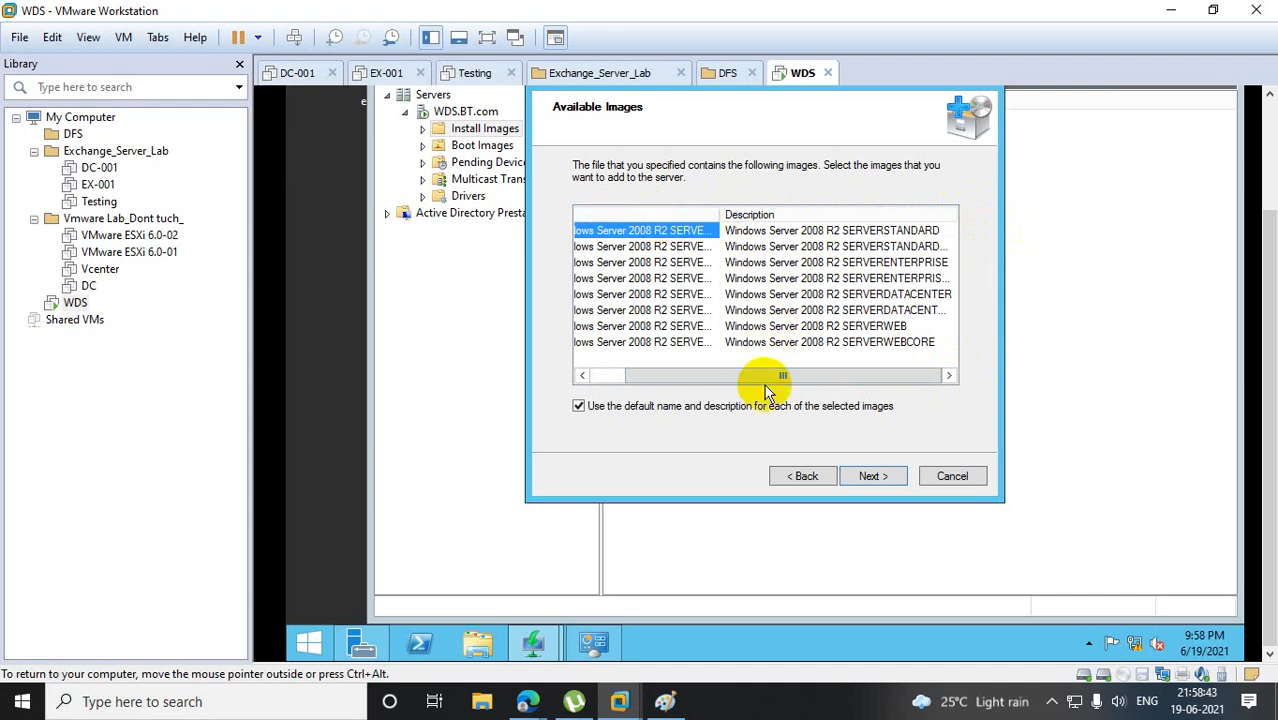
click(870, 482)
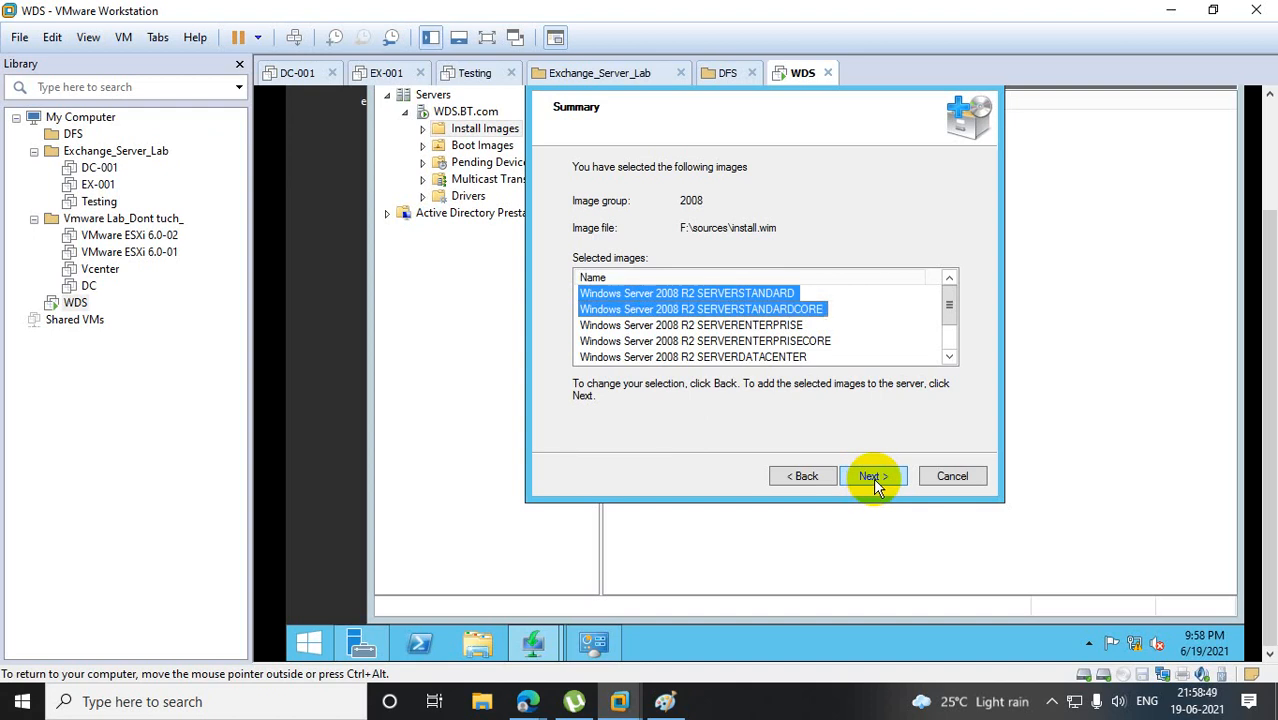
click(873, 480)
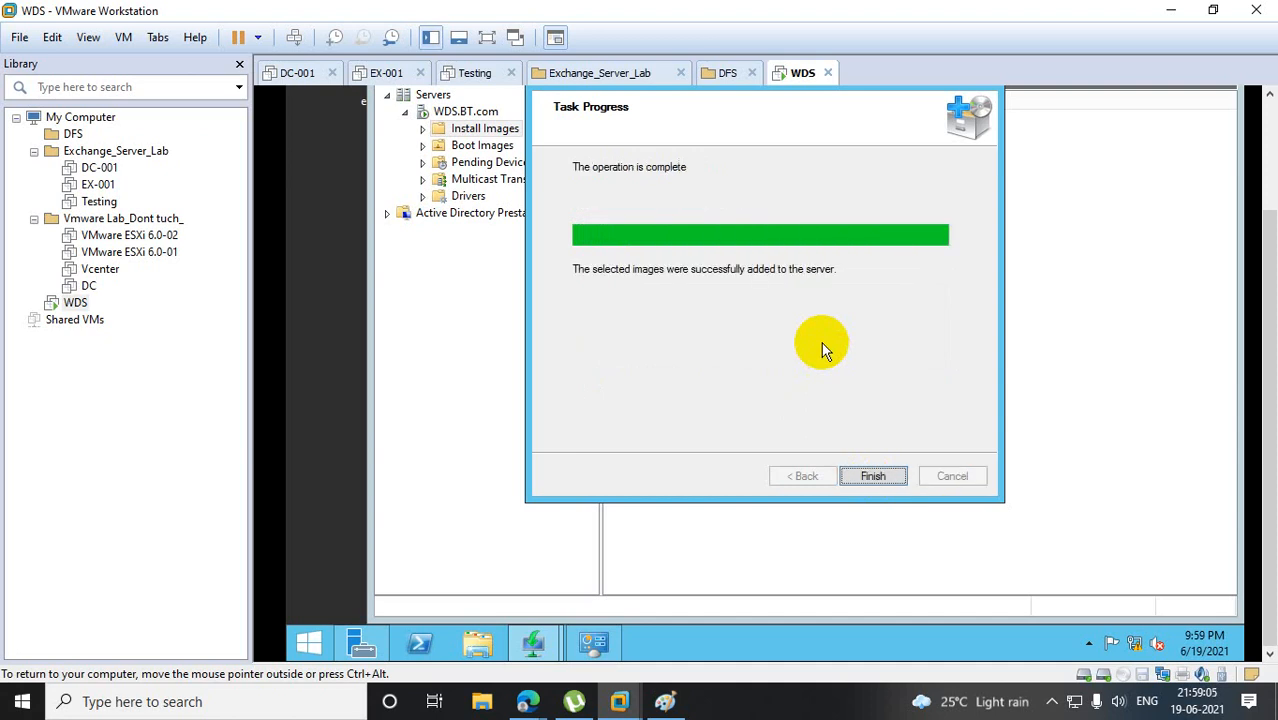
click(874, 472)
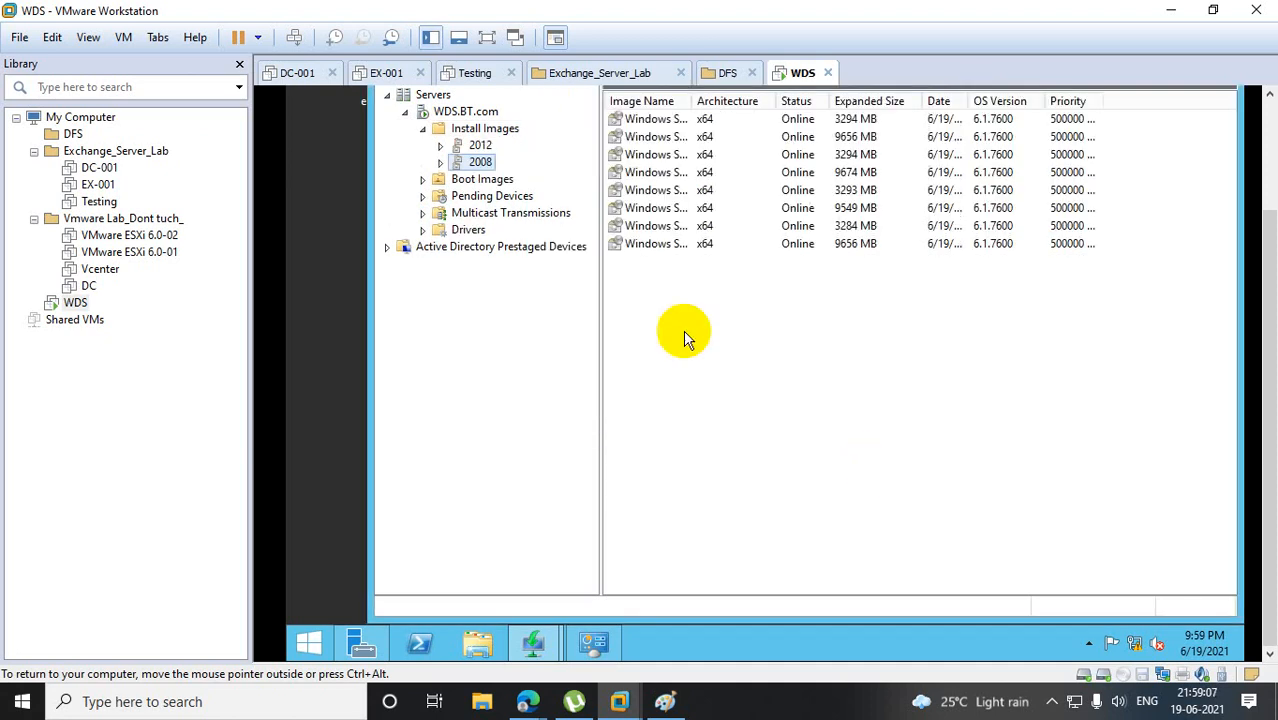
Start adding a boot image and select boot.wim from the sources folder of the F: DVD drive.
right_click(490, 182)
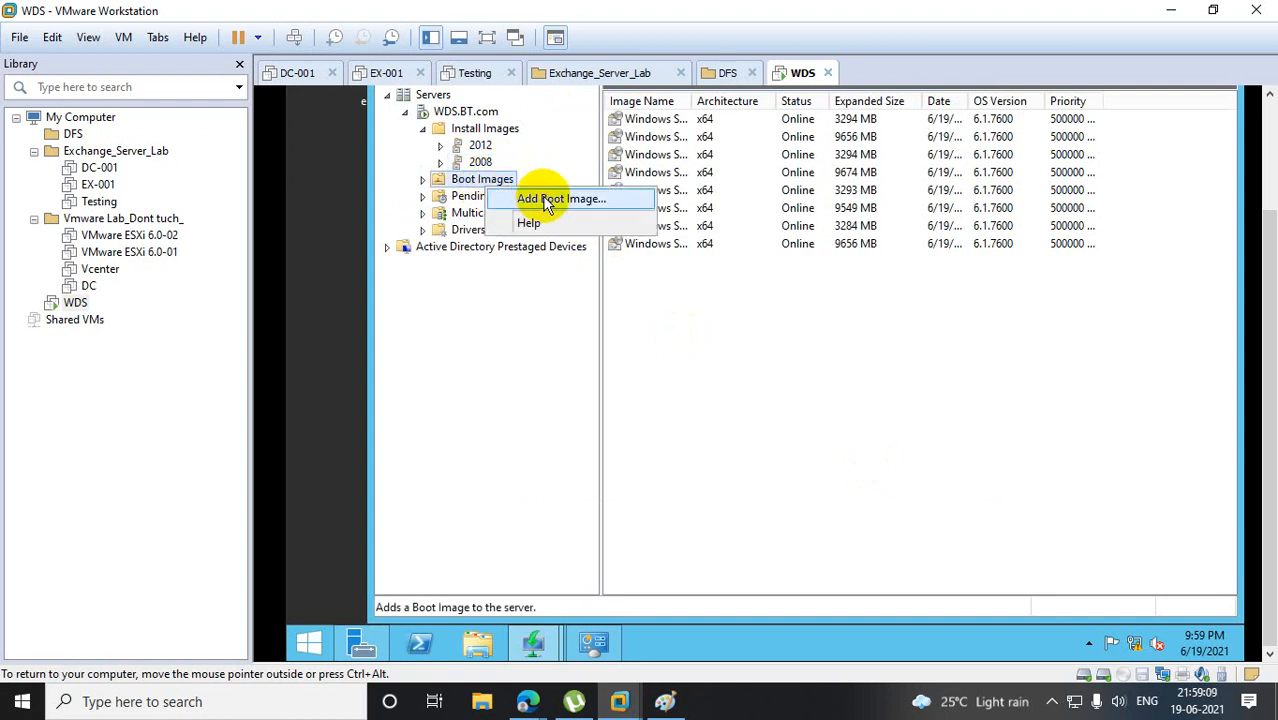
click(548, 201)
click(912, 243)
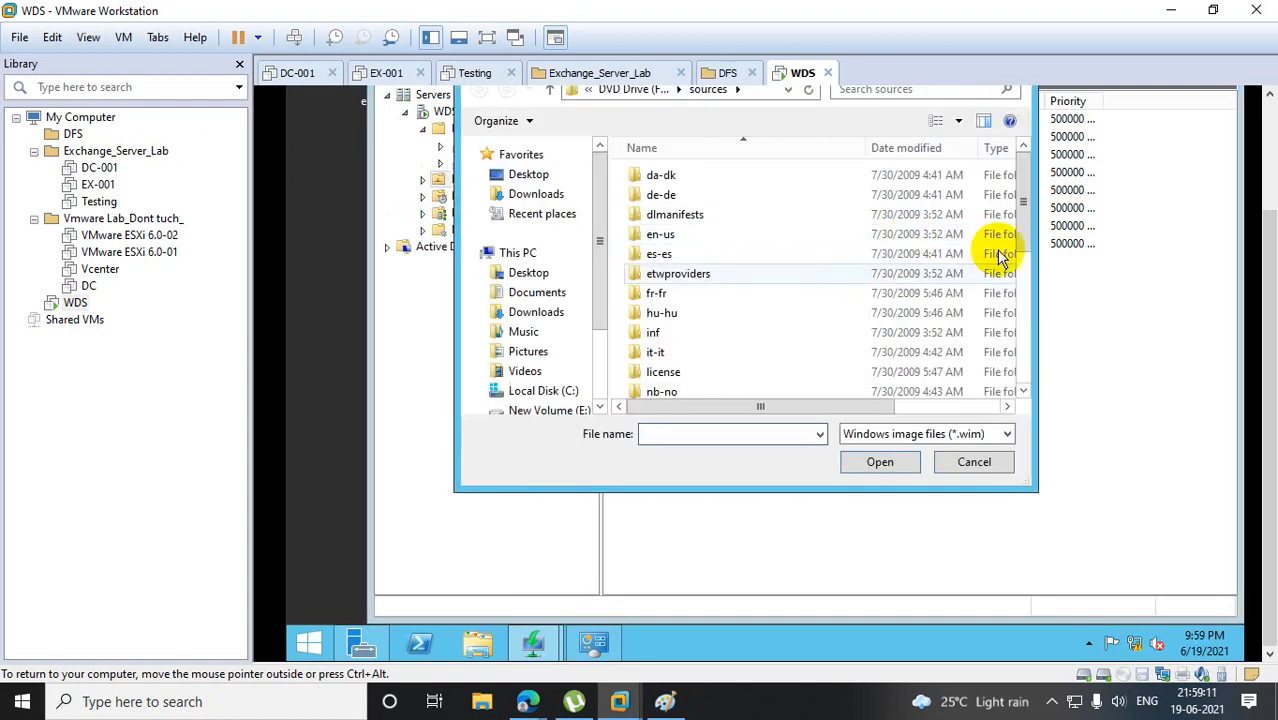
drag(1023, 212, 1064, 448)
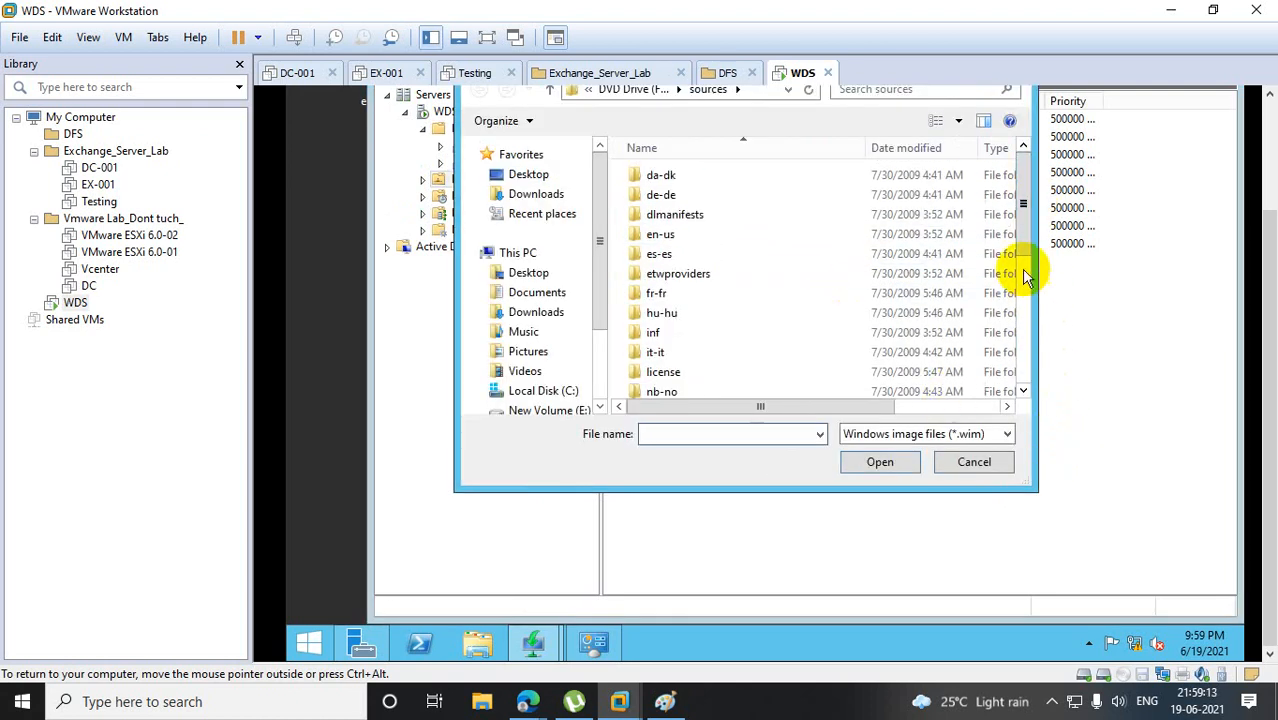
drag(1027, 277, 1056, 391)
click(712, 372)
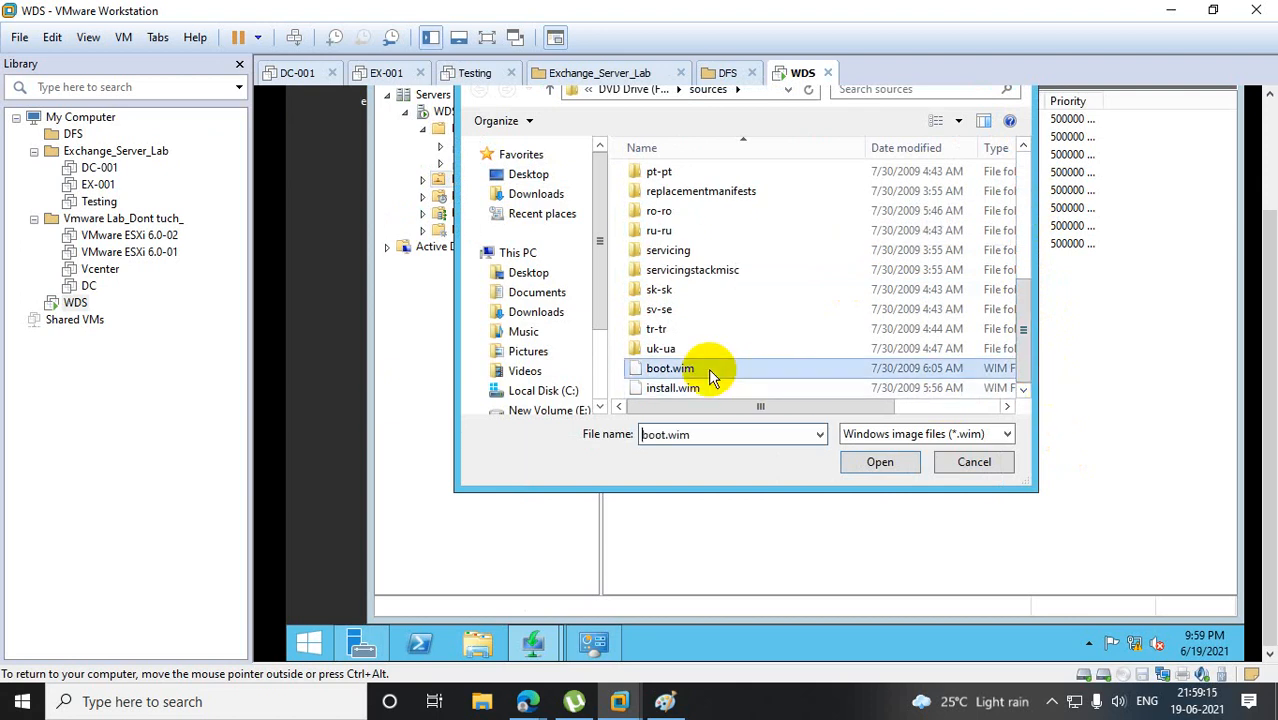
click(877, 462)
Add the boot image with its default name and description, Microsoft Windows Setup (x64), and finish the wizard.
click(877, 462)
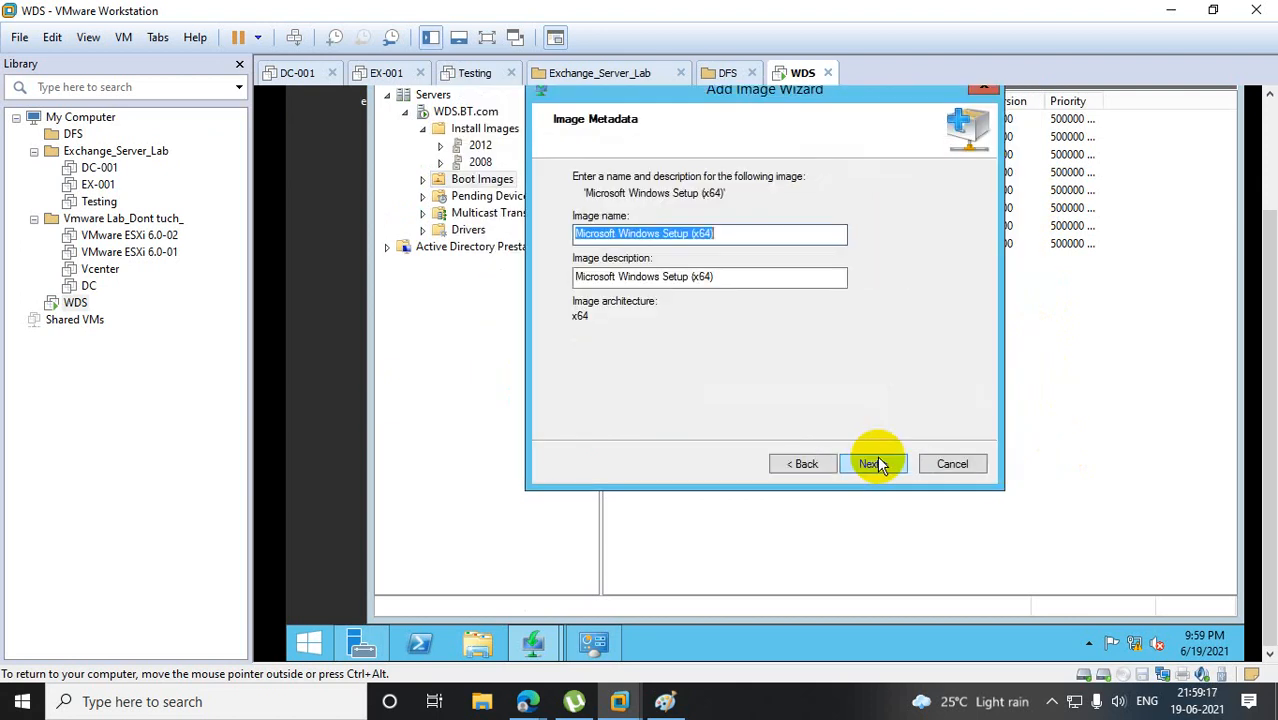
click(877, 463)
click(877, 463)
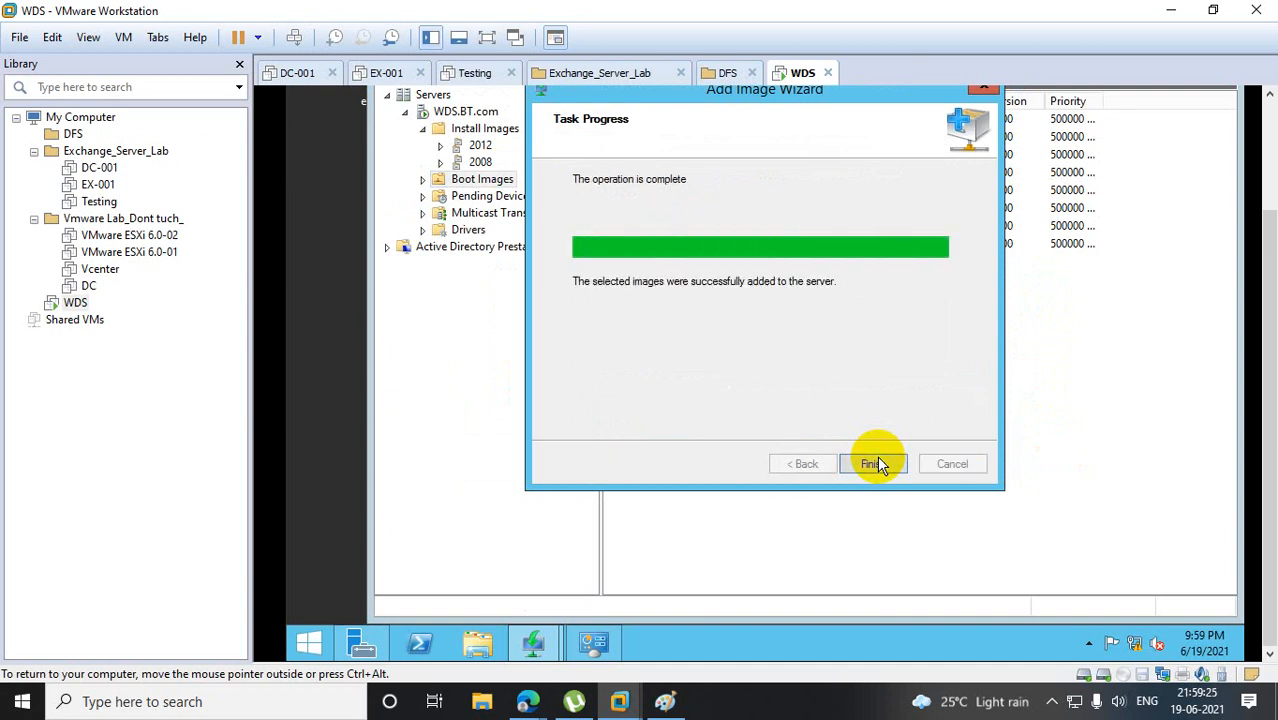
click(873, 463)
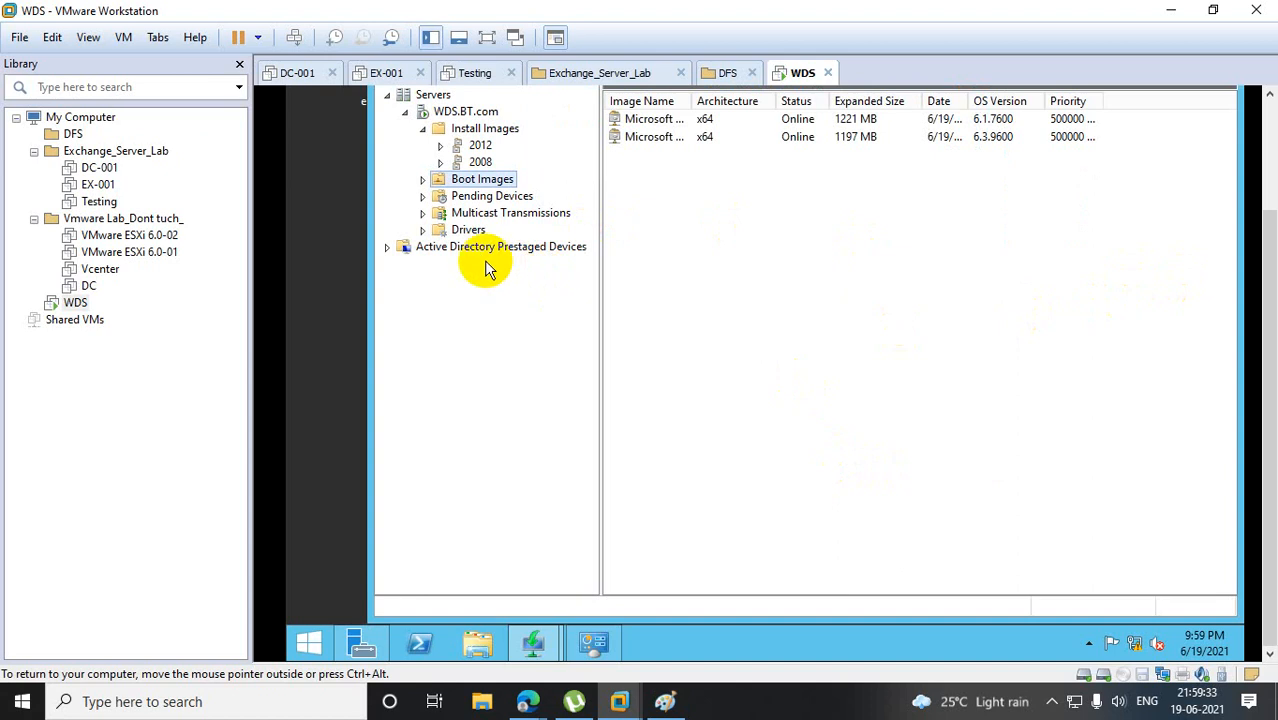
Open the properties of the WDS.BT.com server.
click(468, 111)
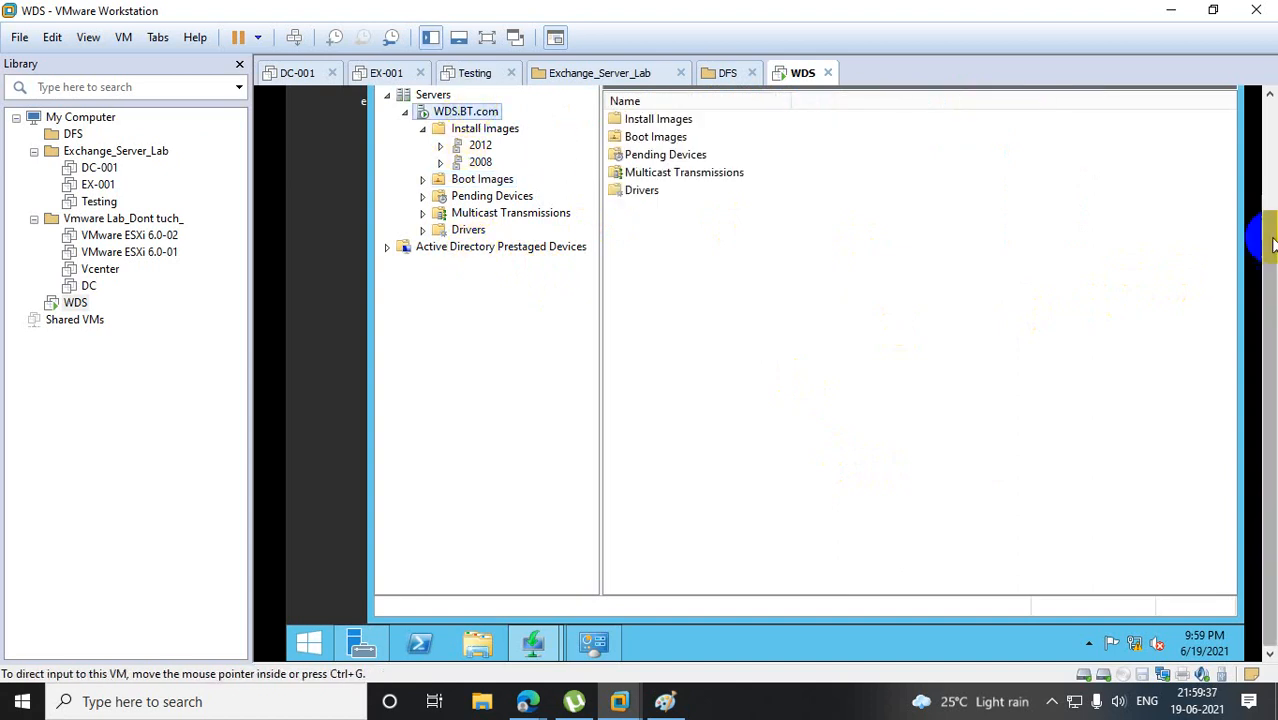
drag(1268, 257, 1268, 145)
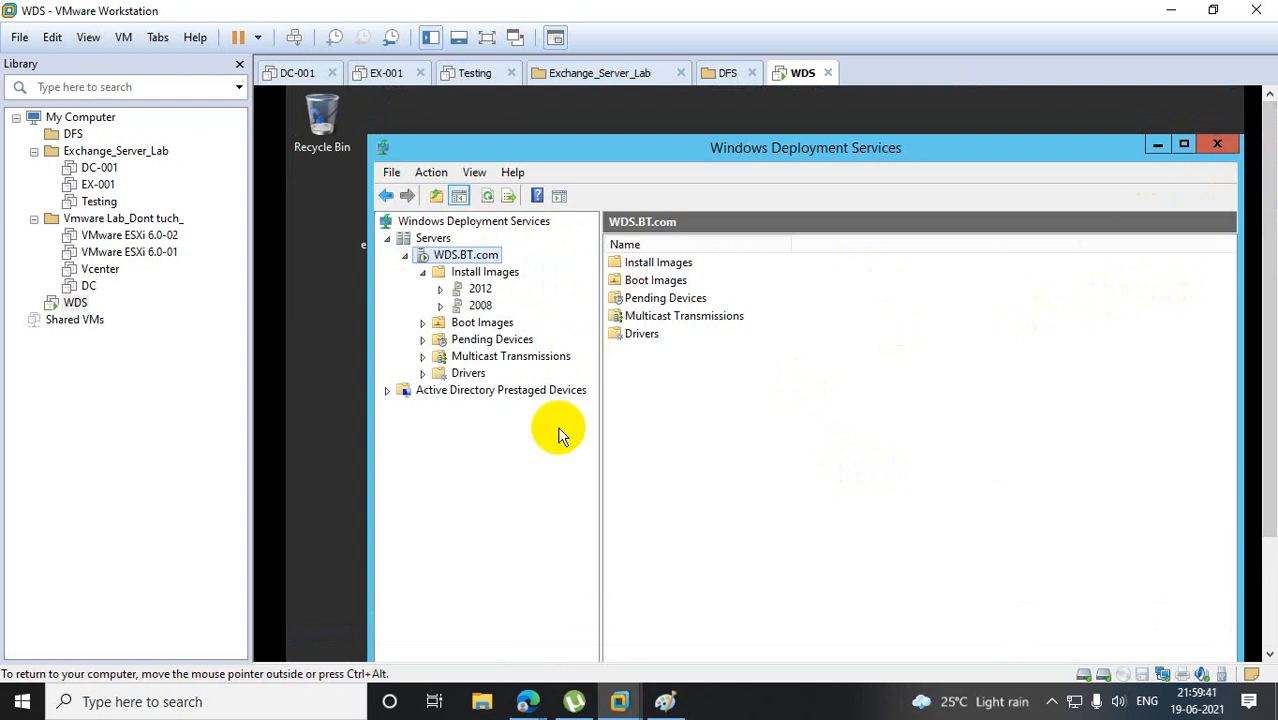
right_click(474, 264)
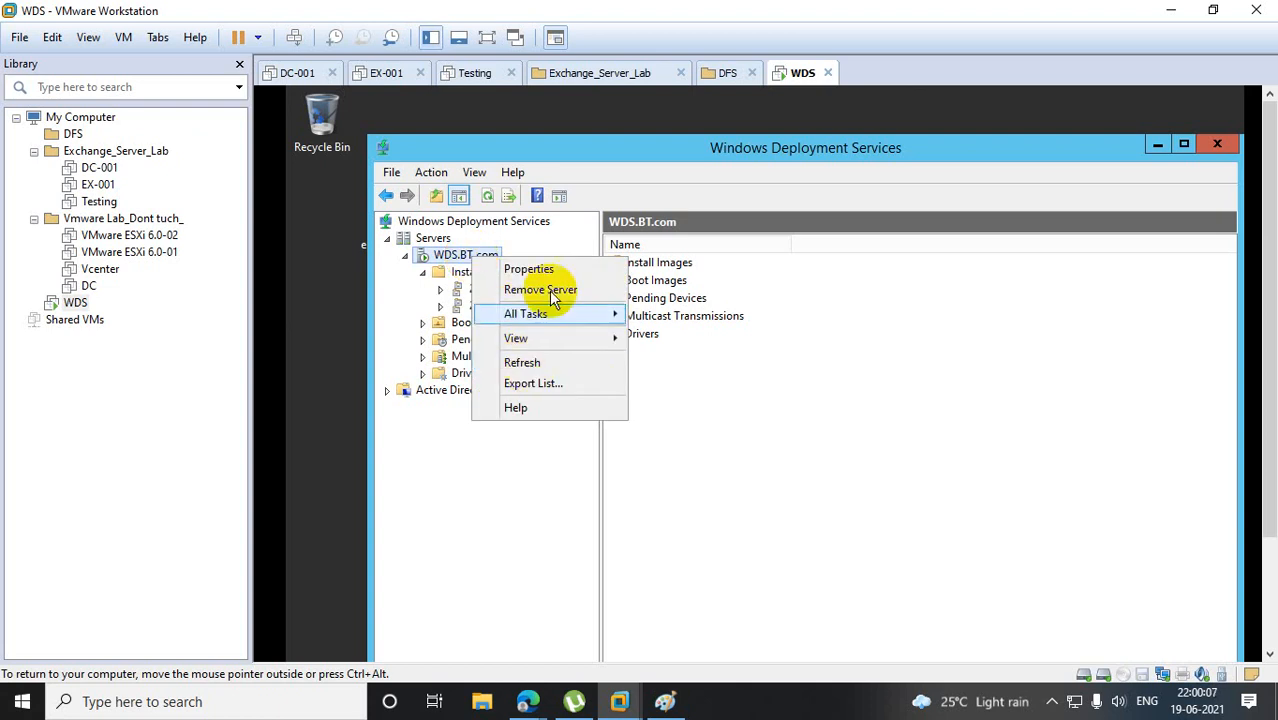
click(540, 269)
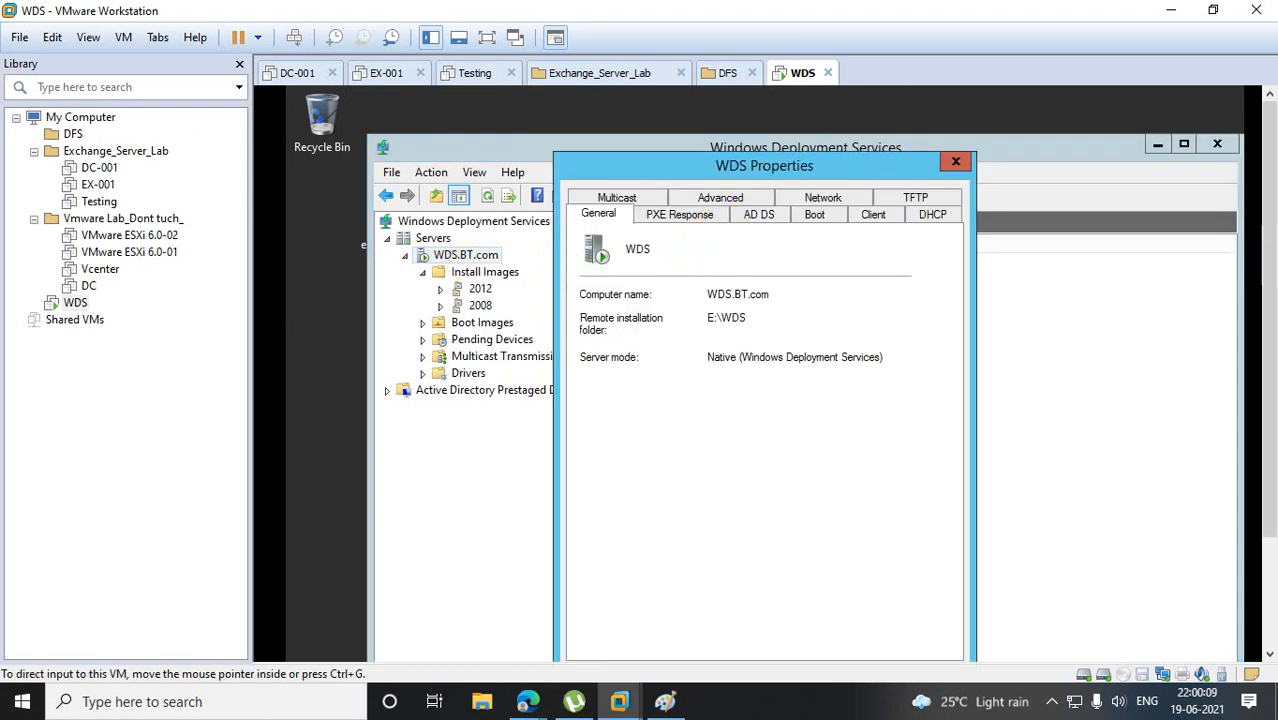
scroll(1268, 360, down, 1)
drag(1269, 364, 1269, 360)
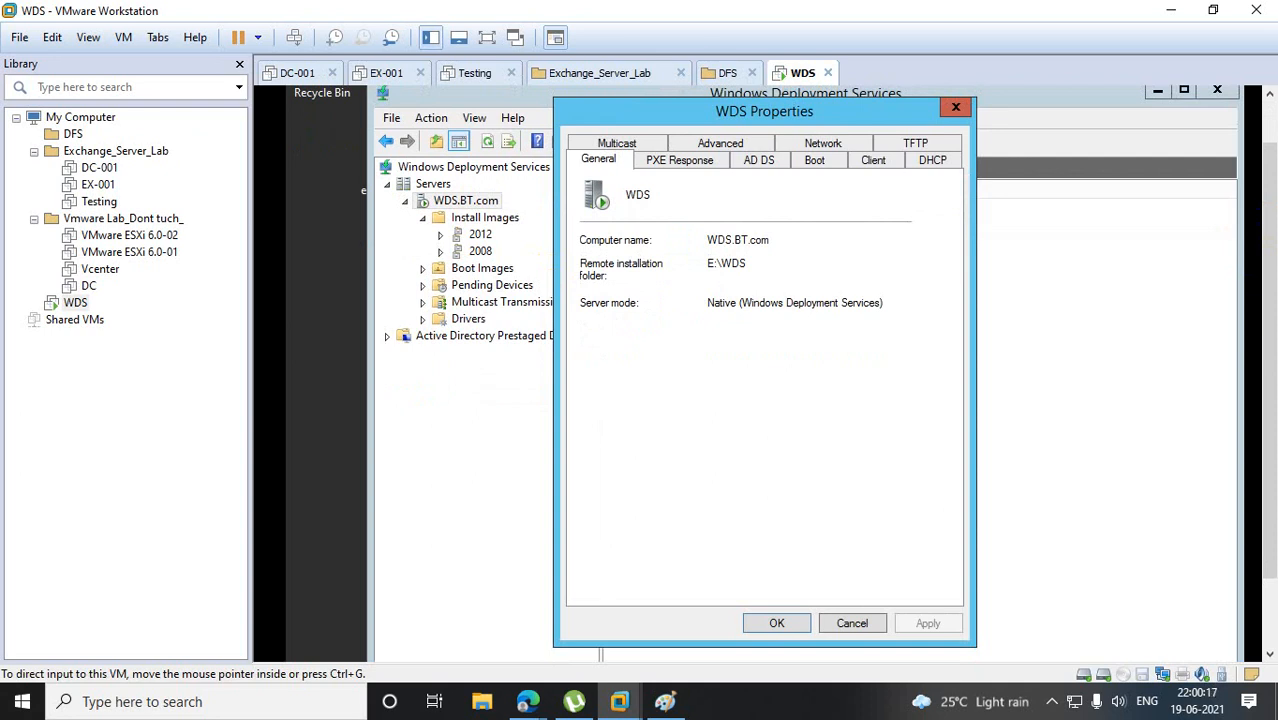
Review the server's PXE response, AD DS, boot, client, DHCP, TFTP and network settings.
click(679, 162)
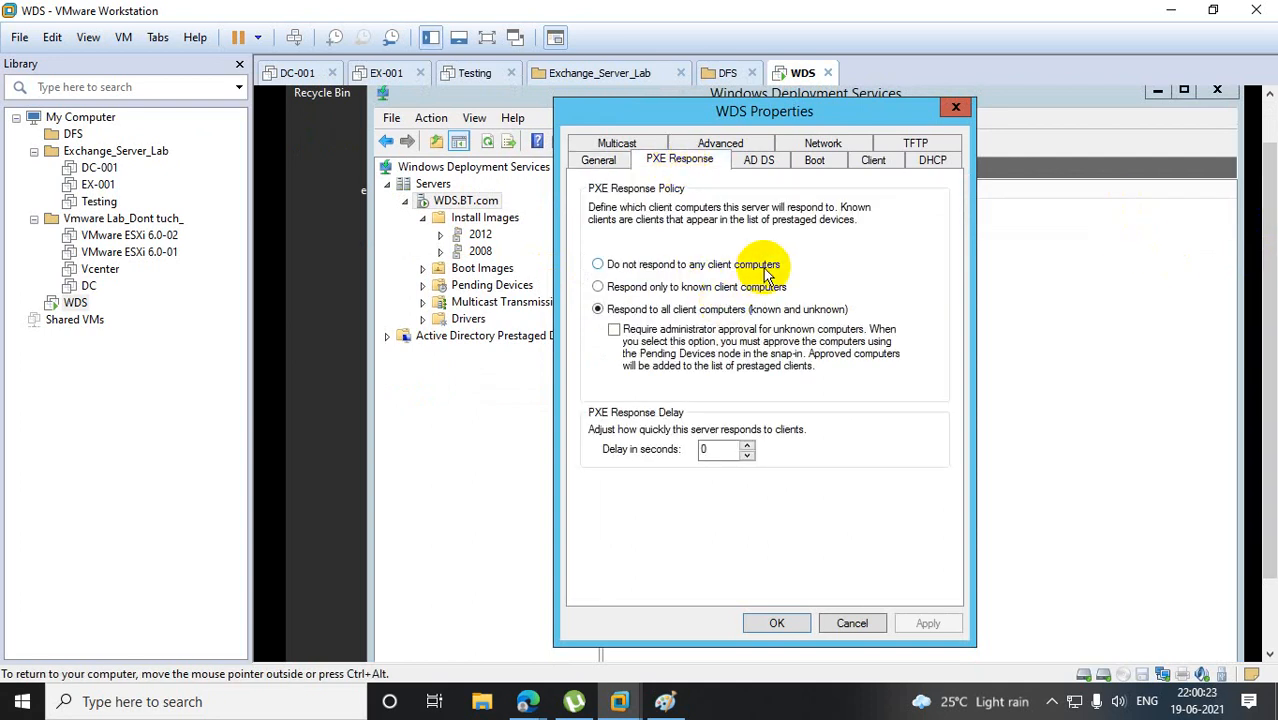
click(758, 162)
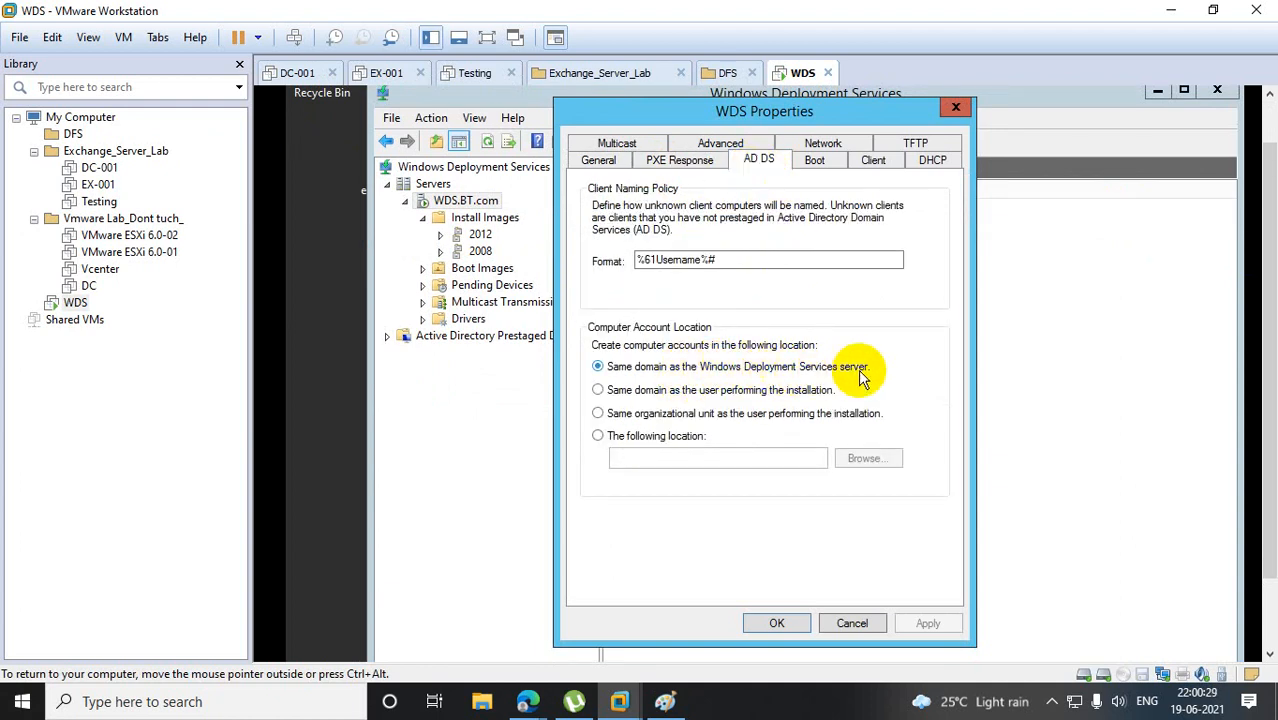
click(813, 168)
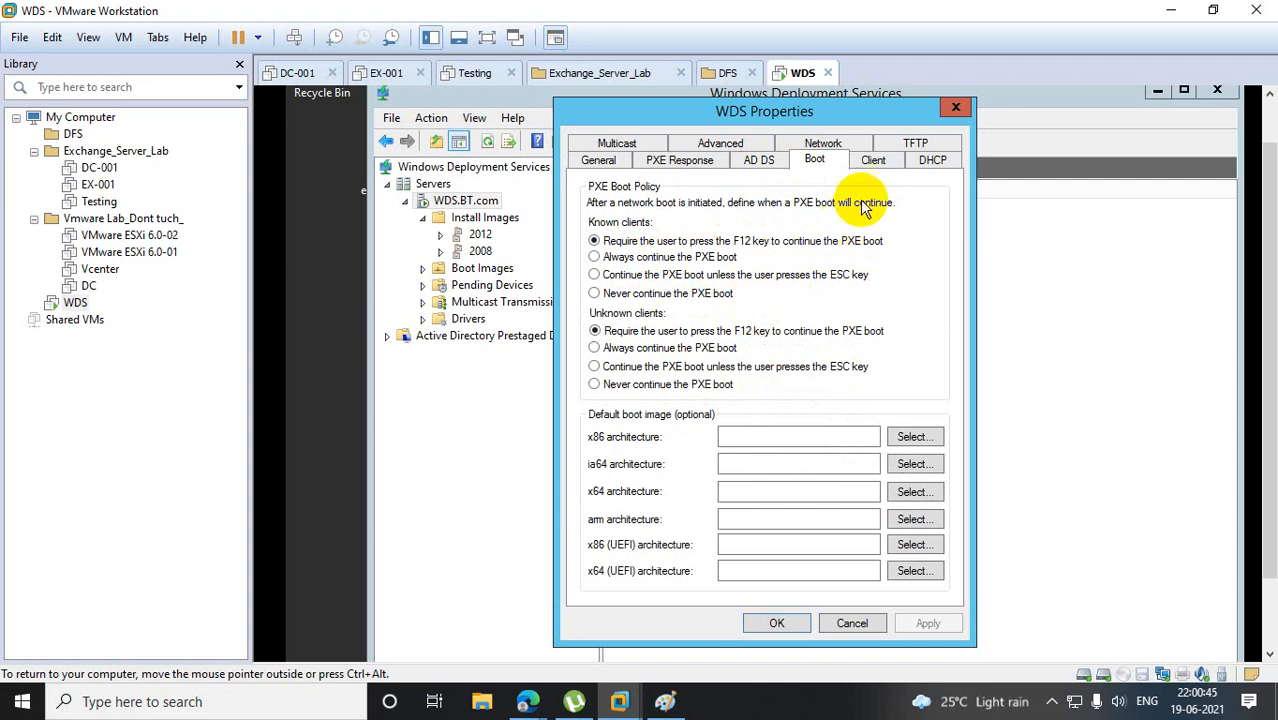
click(876, 163)
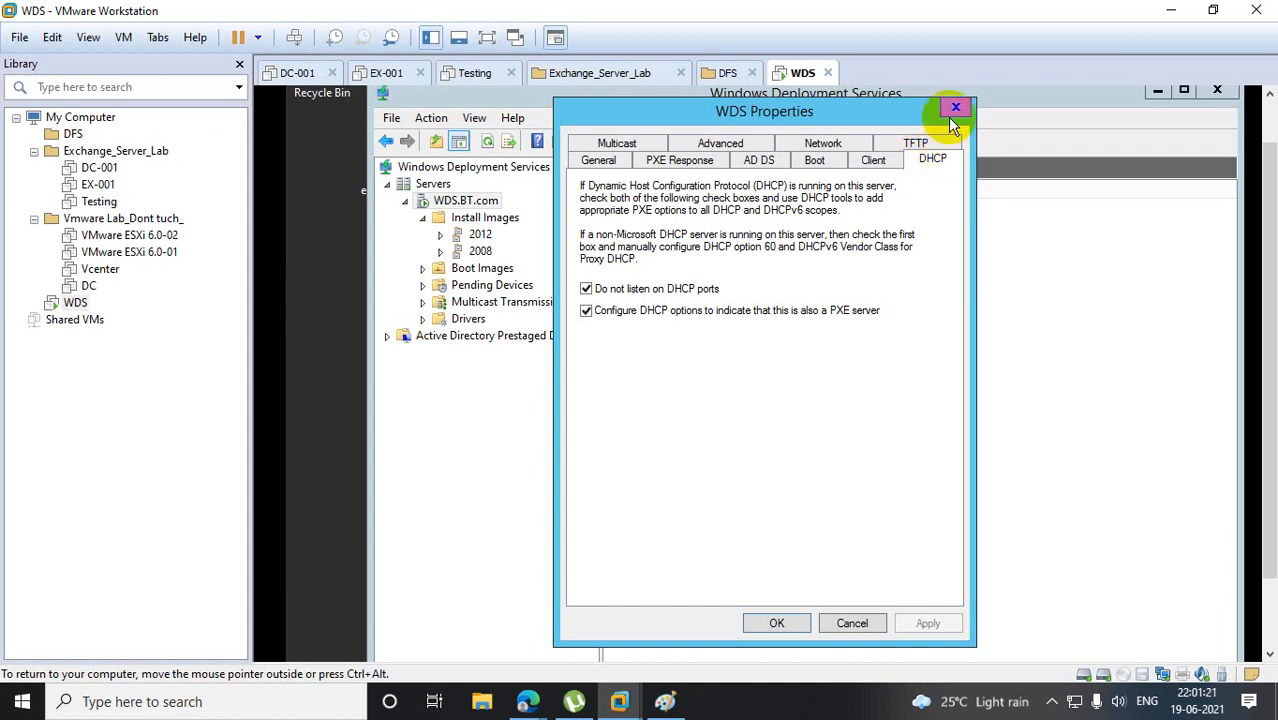
click(918, 144)
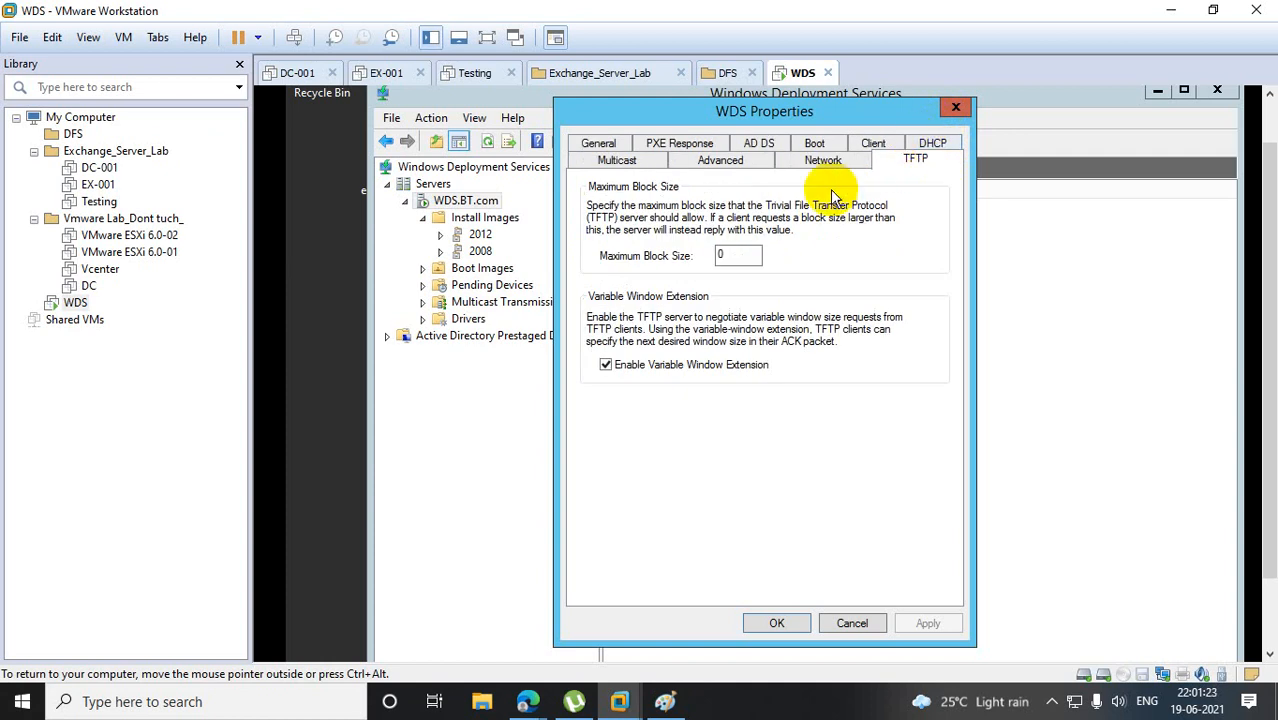
click(878, 148)
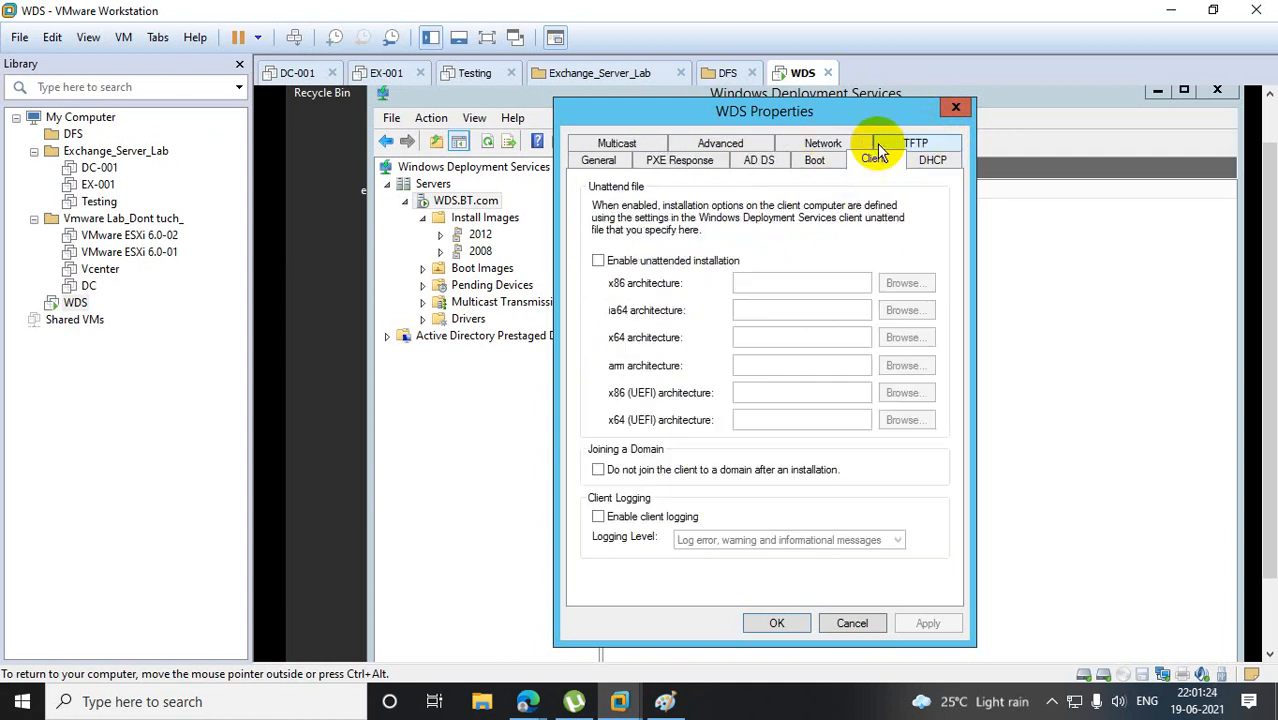
click(822, 145)
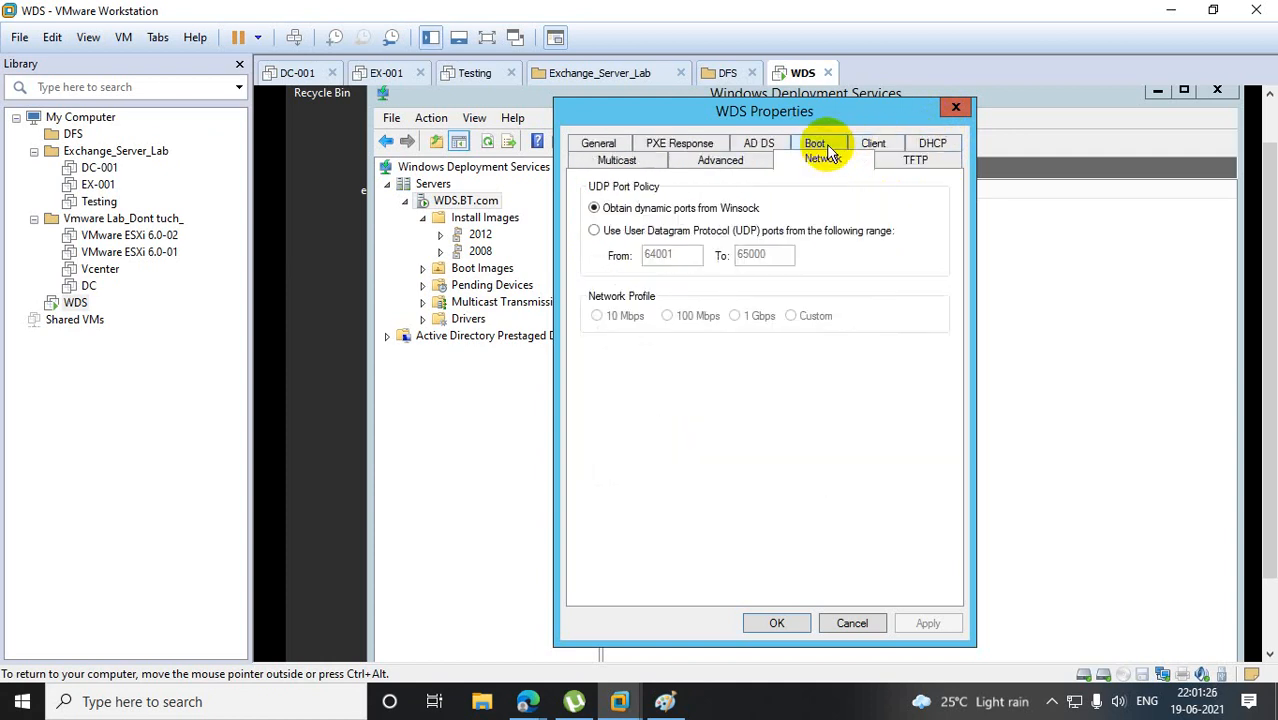
click(756, 144)
click(680, 162)
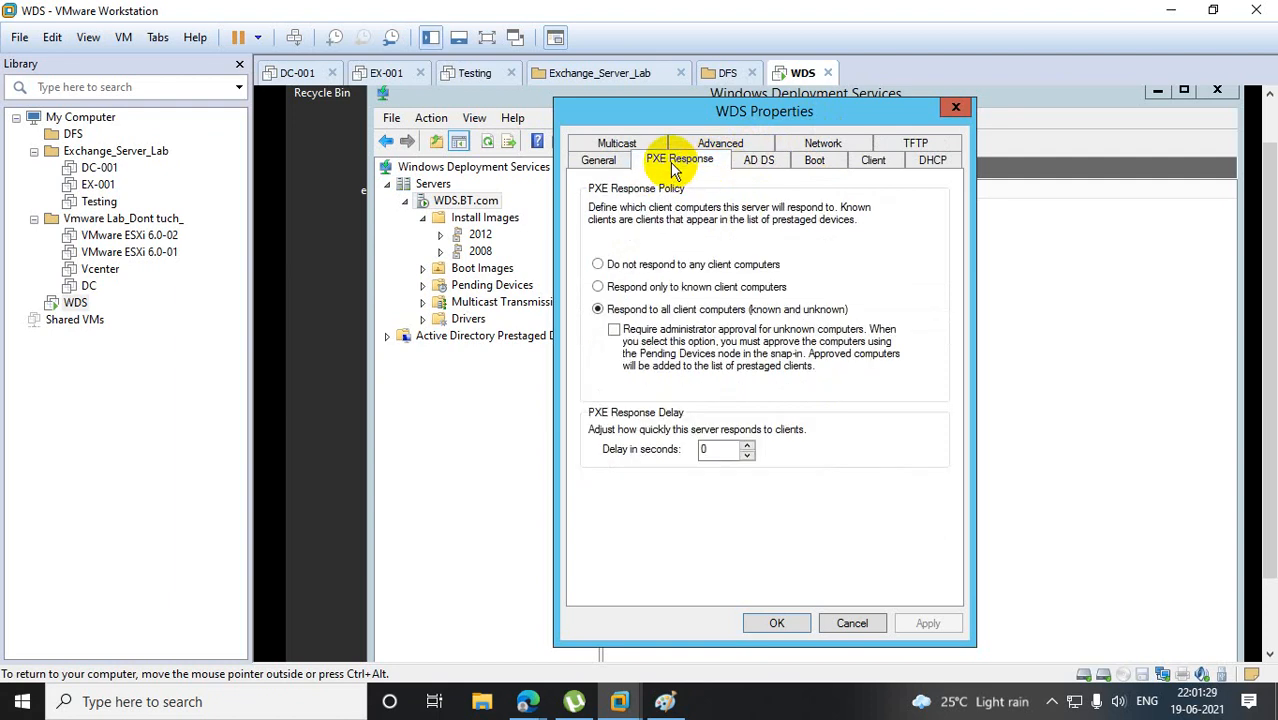
Set the server's multicast IP address to be obtained from DHCP, apply the change and close the properties.
click(616, 145)
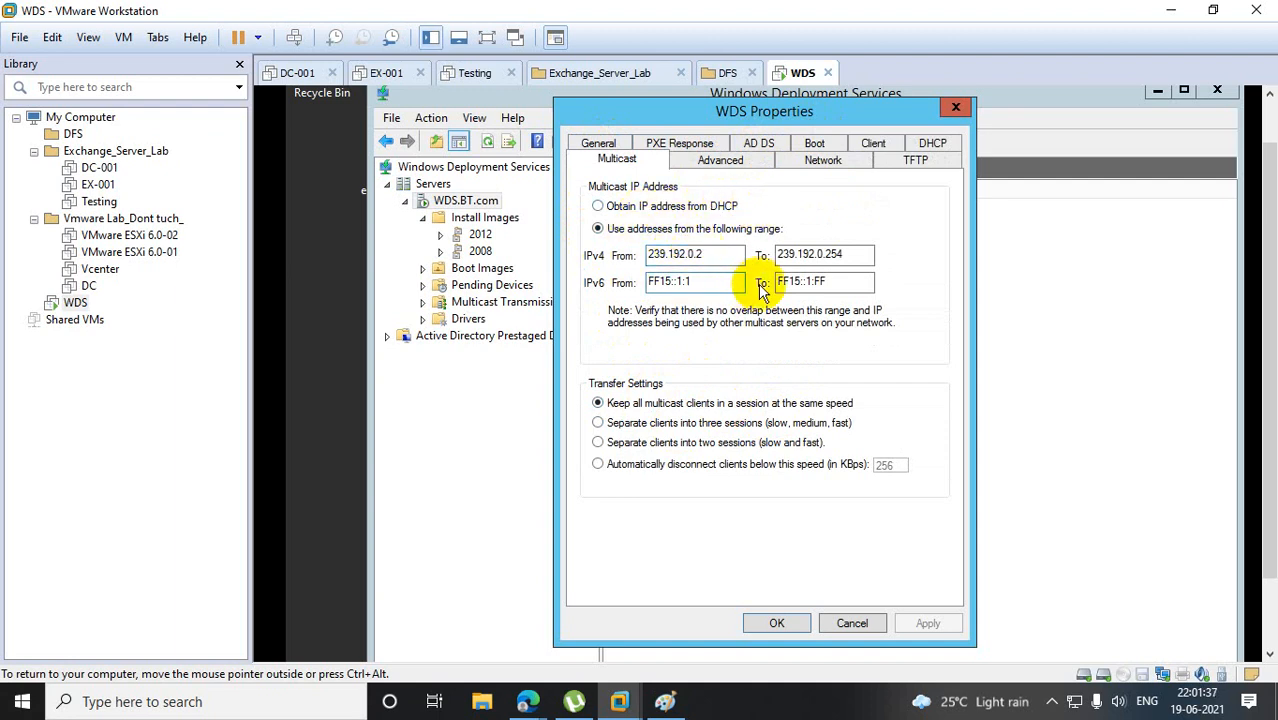
click(599, 207)
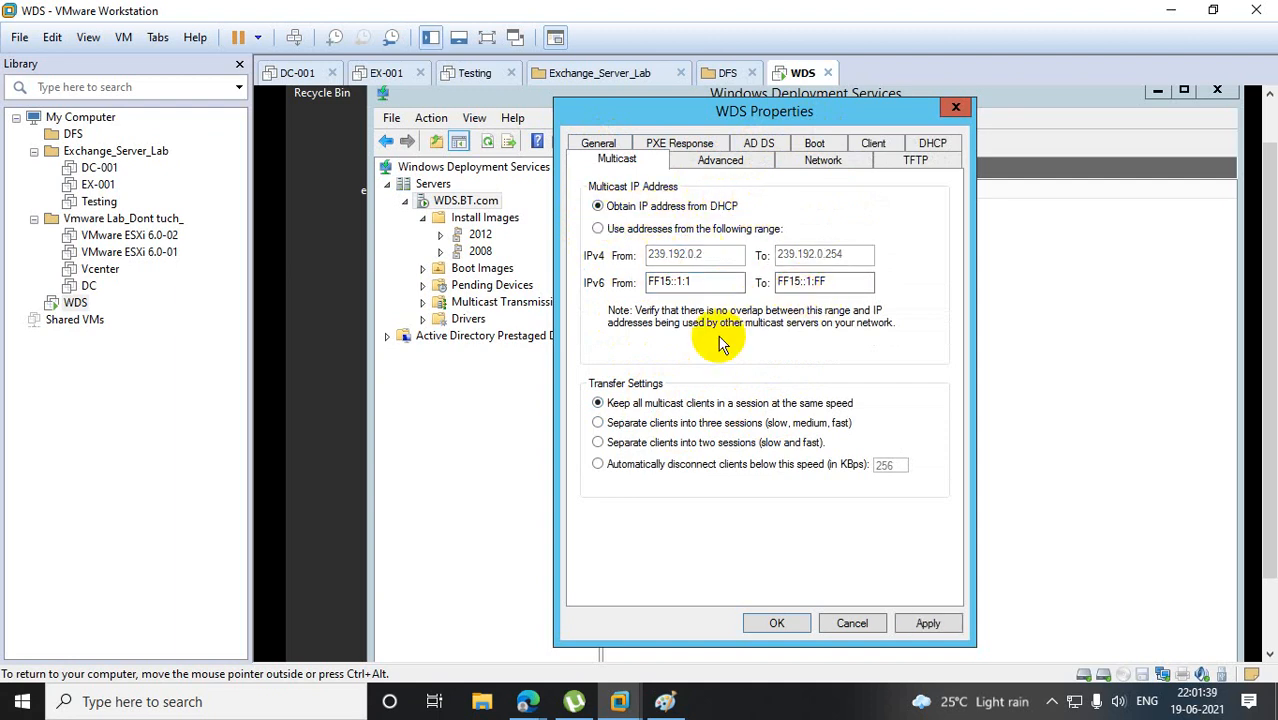
click(929, 622)
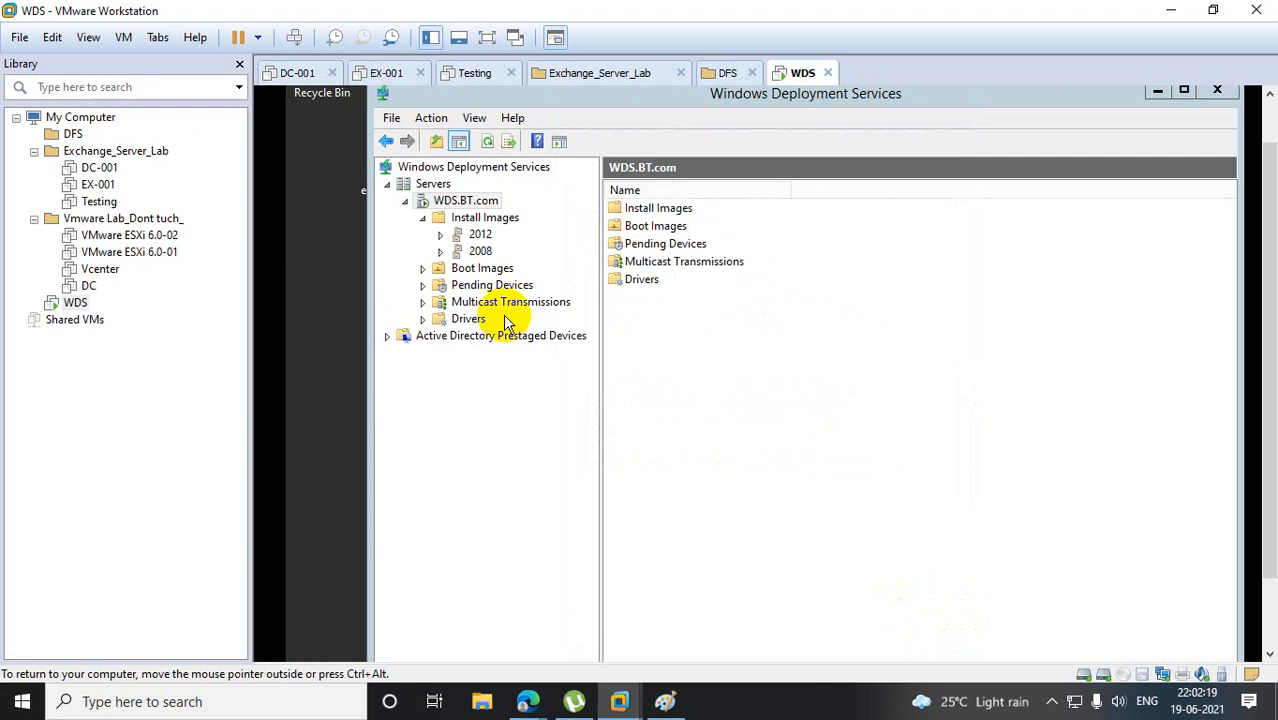
Start creating a new virtual machine in VMware Workstation with the Custom (advanced) configuration and the default hardware compatibility.
drag(1270, 382, 1271, 456)
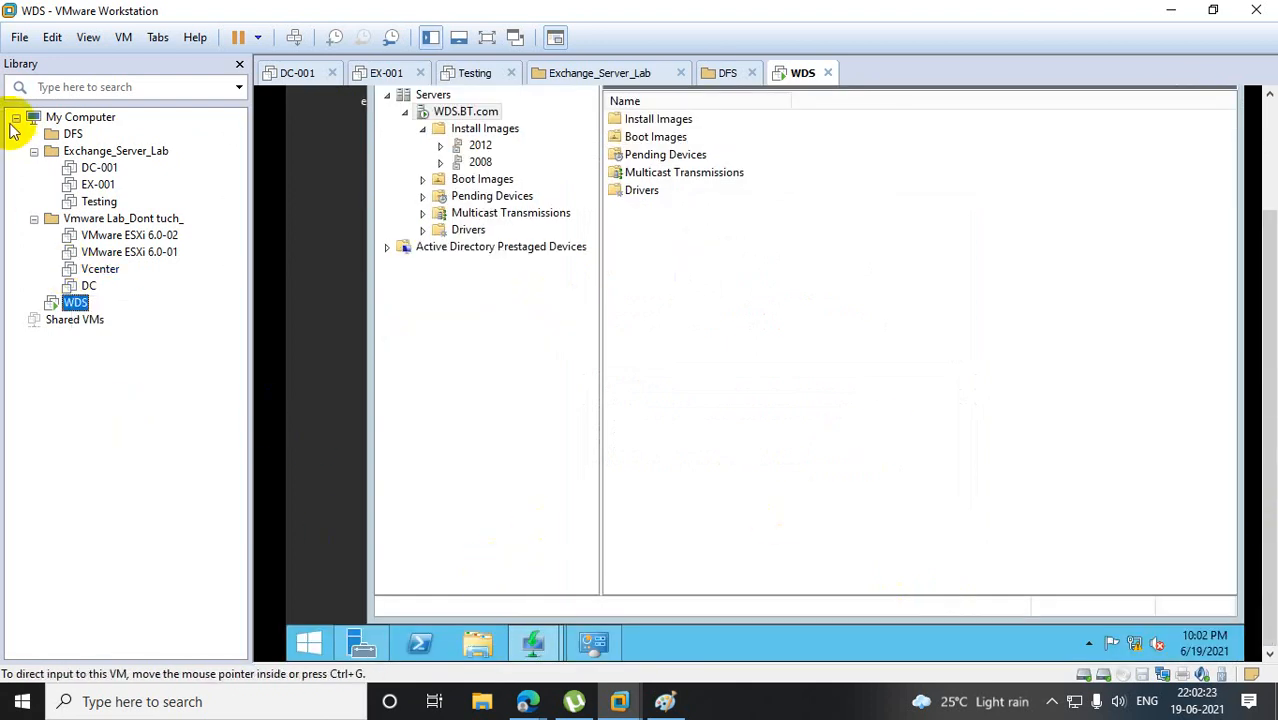
click(1238, 548)
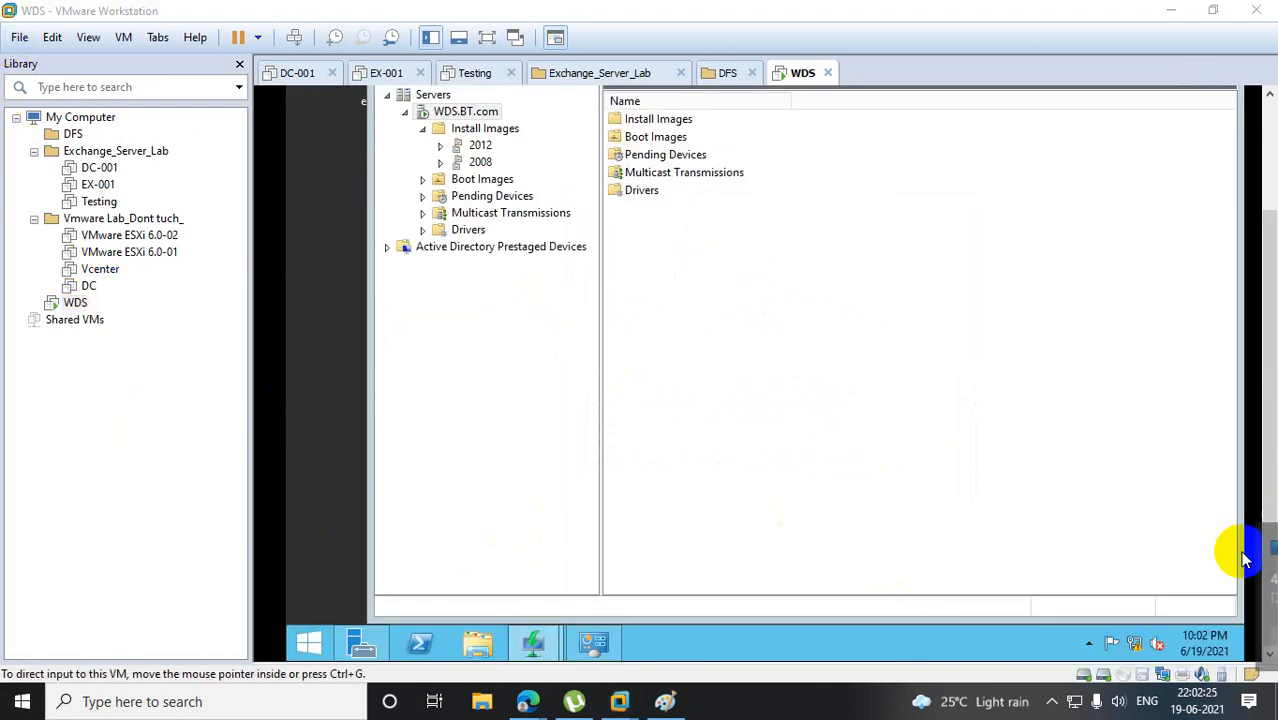
click(18, 38)
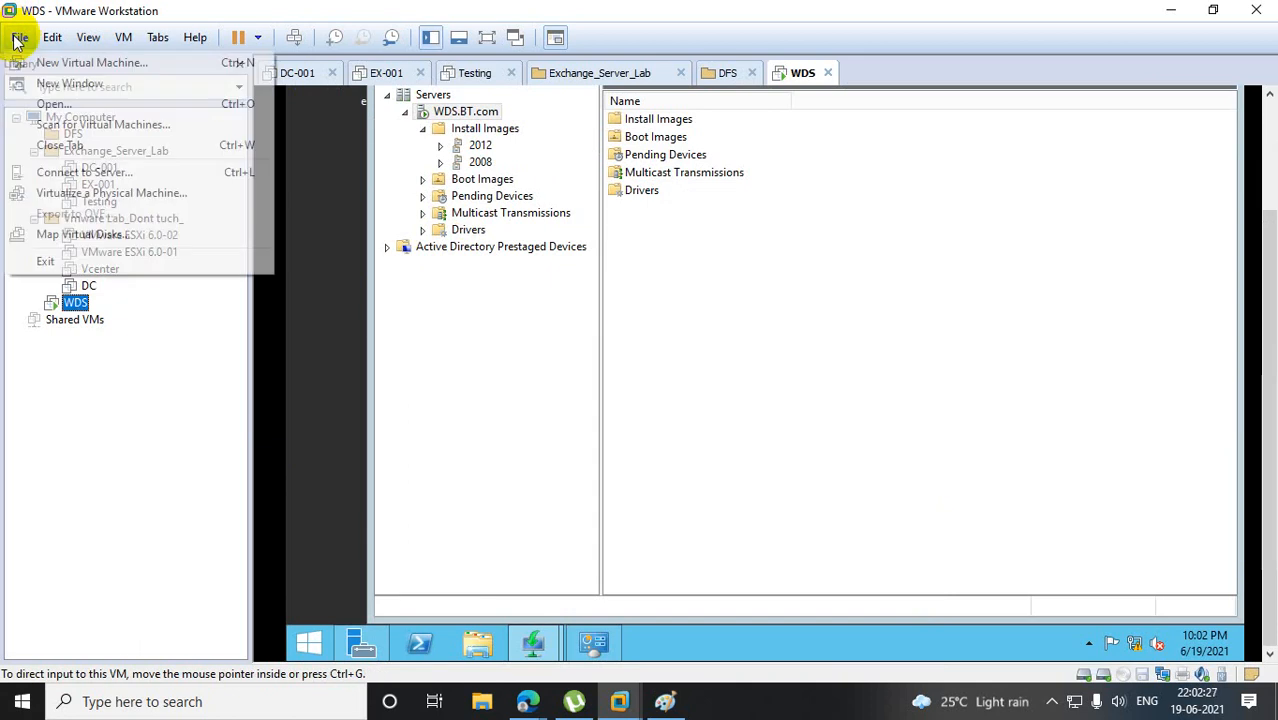
click(60, 62)
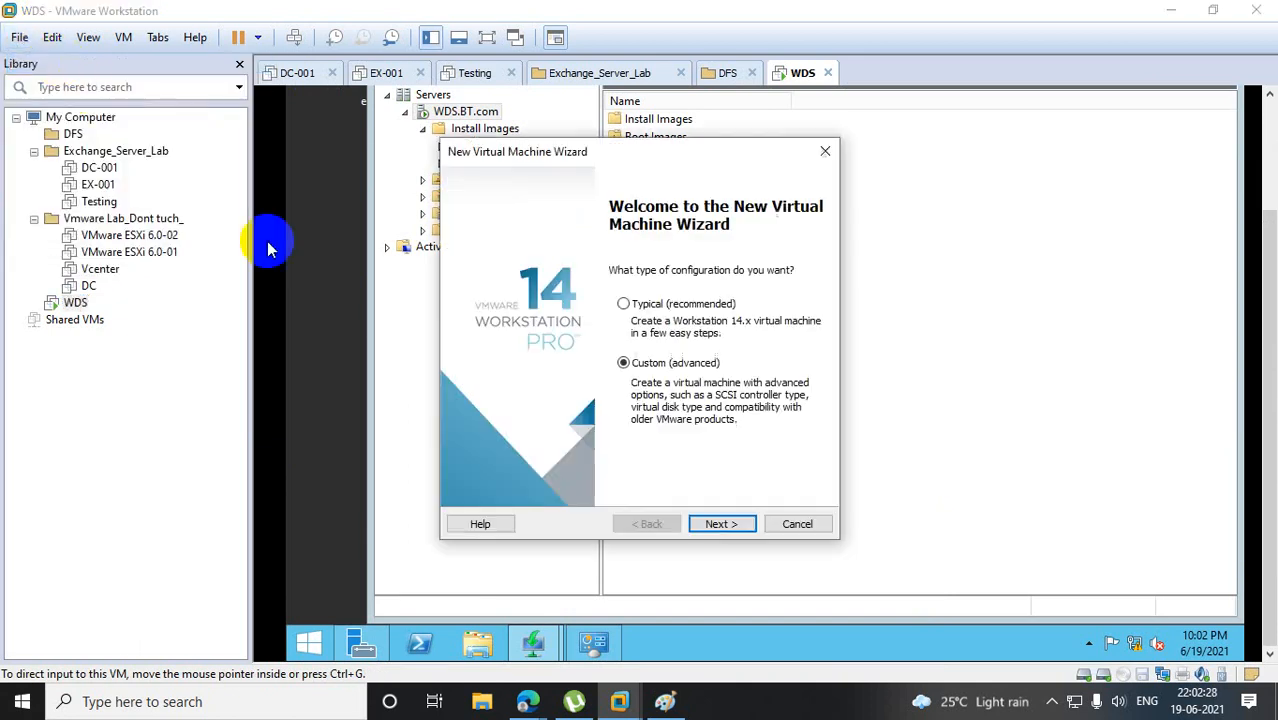
click(722, 524)
click(724, 525)
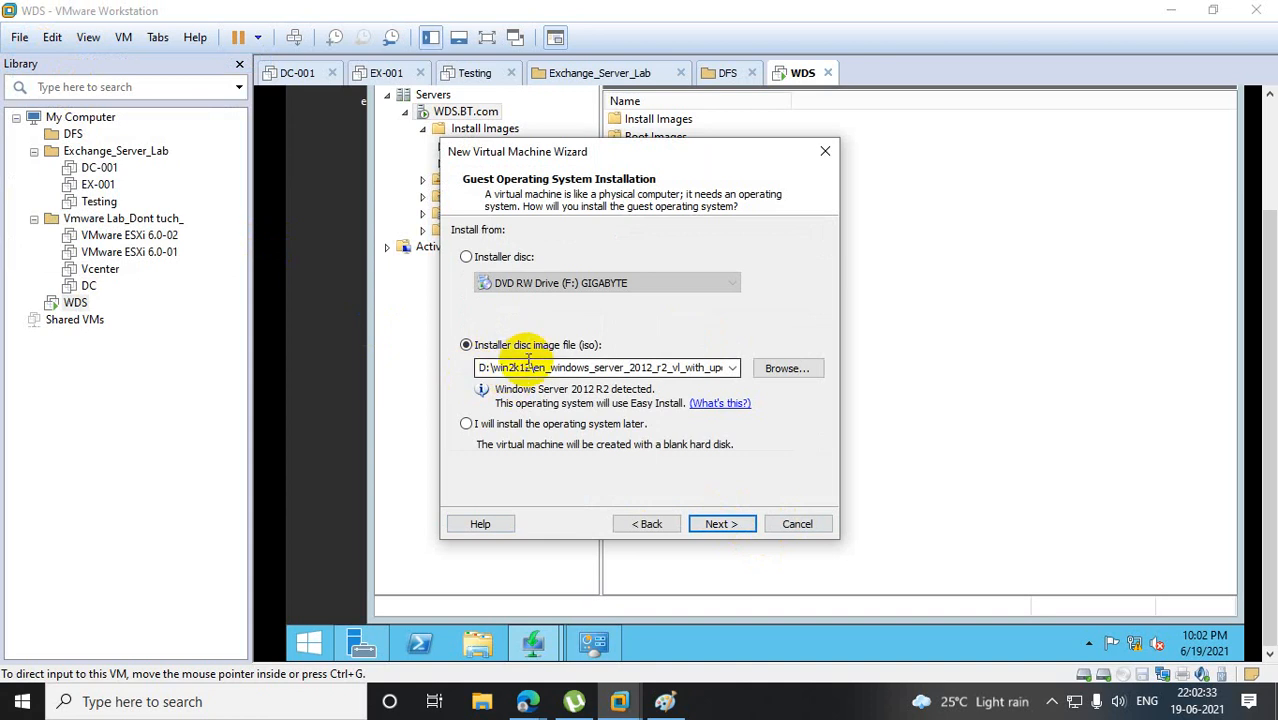
Choose a blank hard disk without an installer source and accept Microsoft Windows, version Windows Server 2012, as the guest operating system.
click(466, 424)
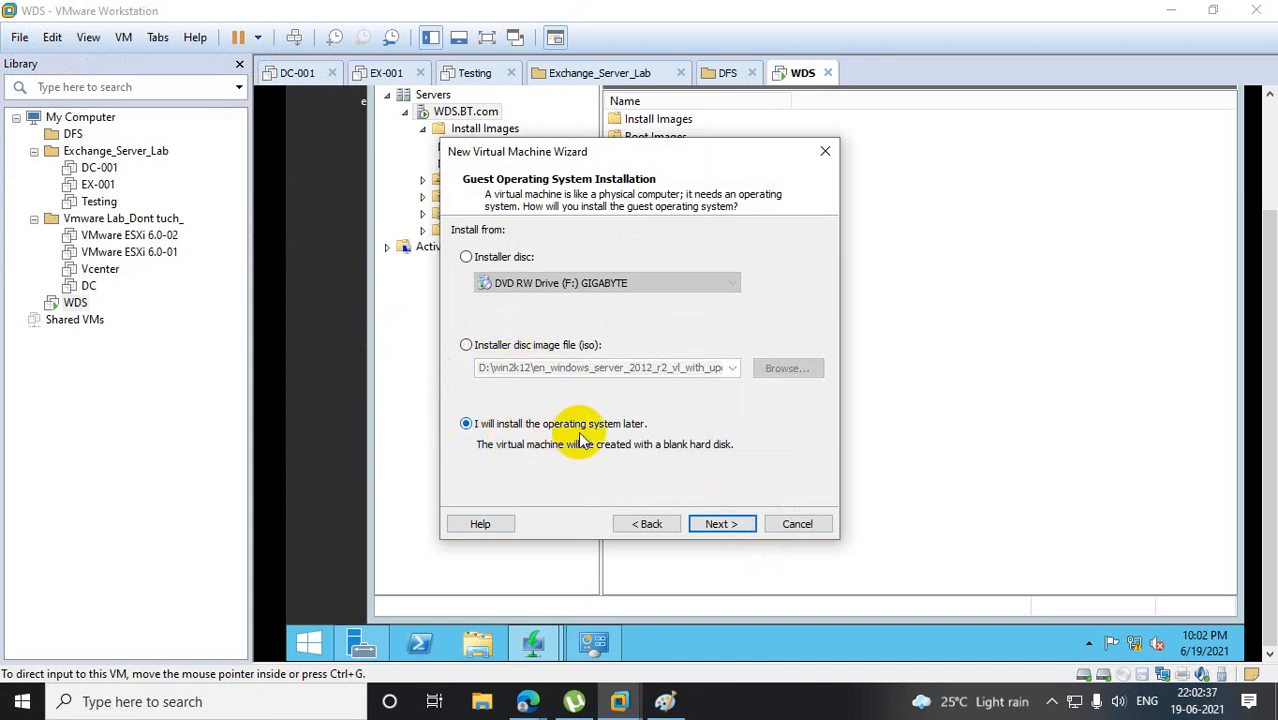
click(731, 526)
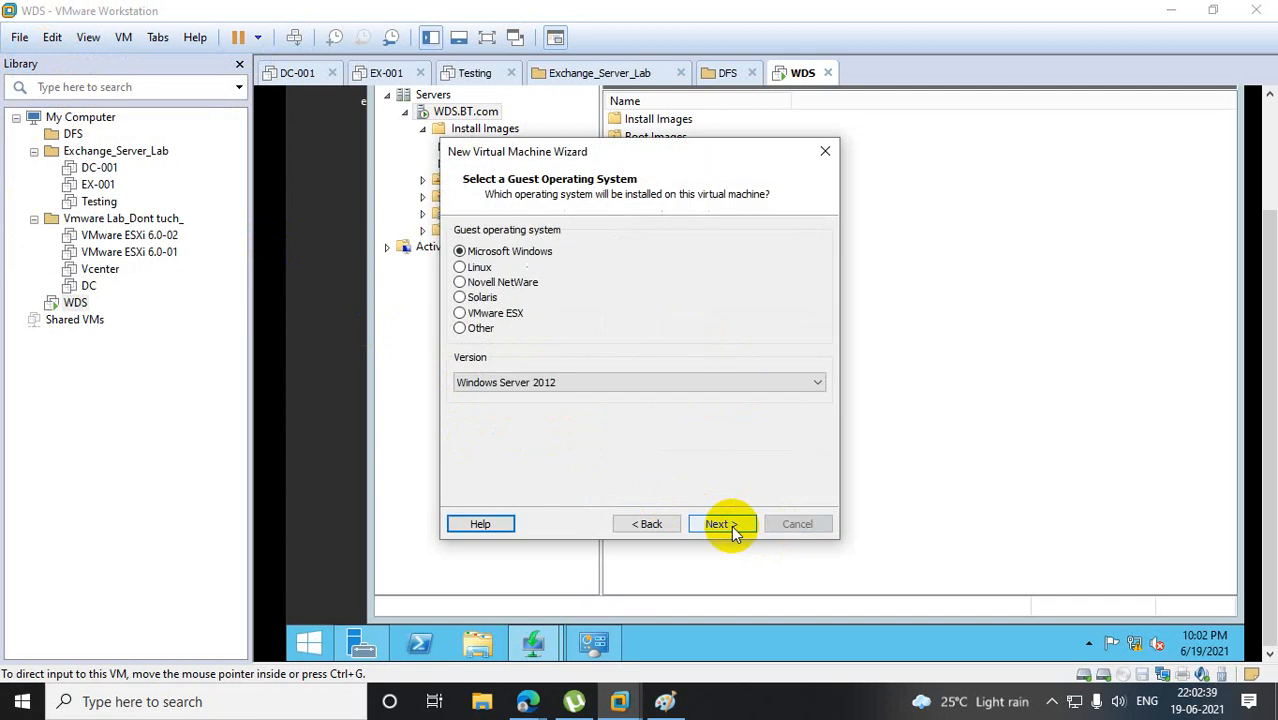
click(719, 524)
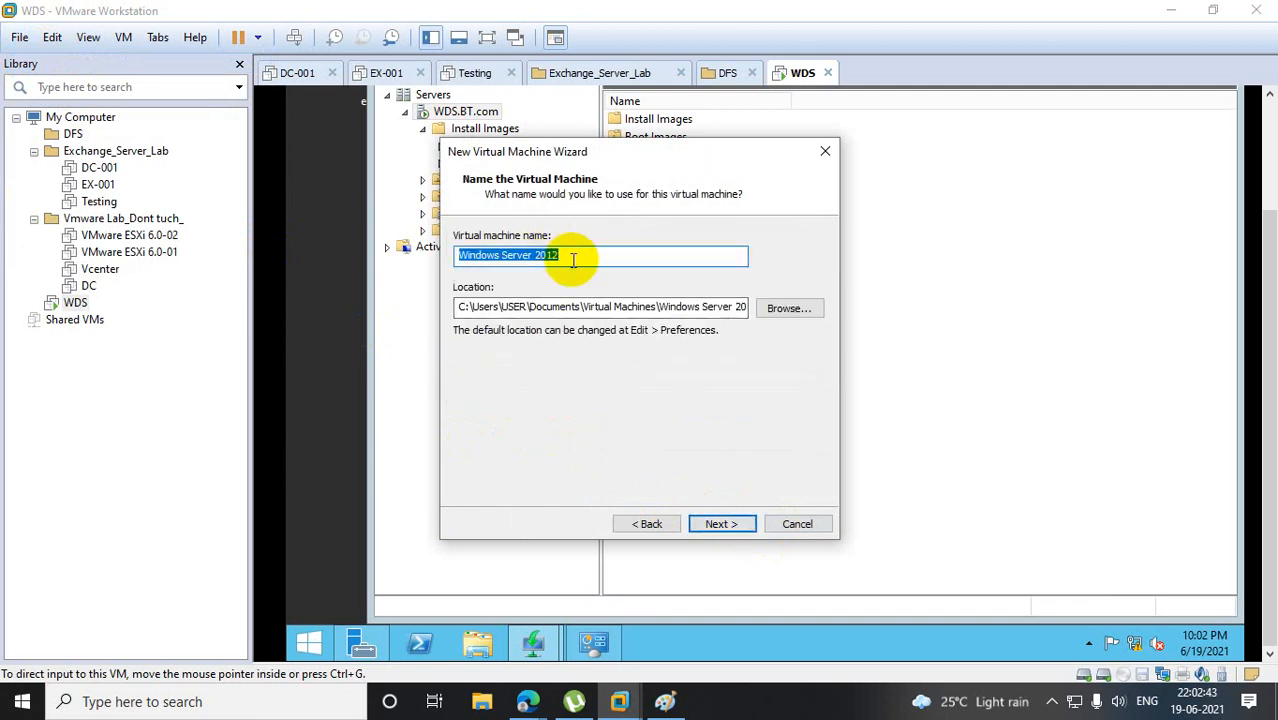
Name the virtual machine test1 and set its location to e:\Users\USER\Documents\Virtual Machines\test1.
click(465, 308)
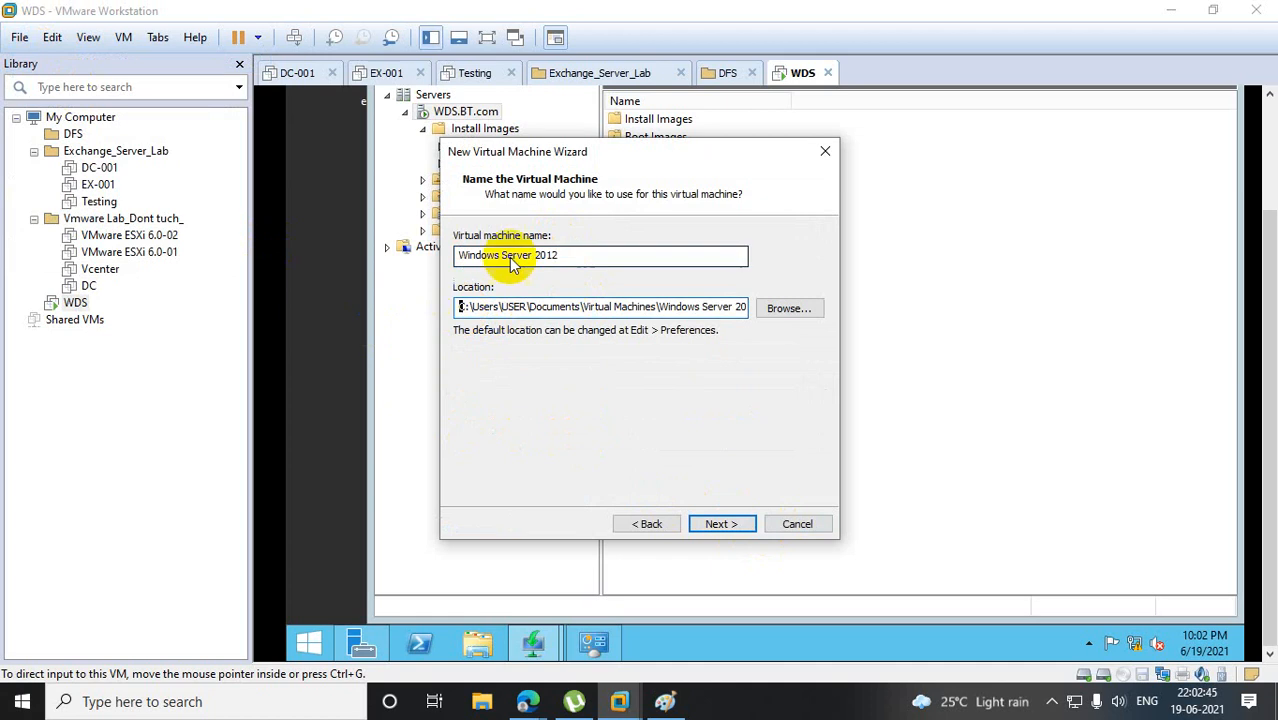
key(BackSpace)
text(e)
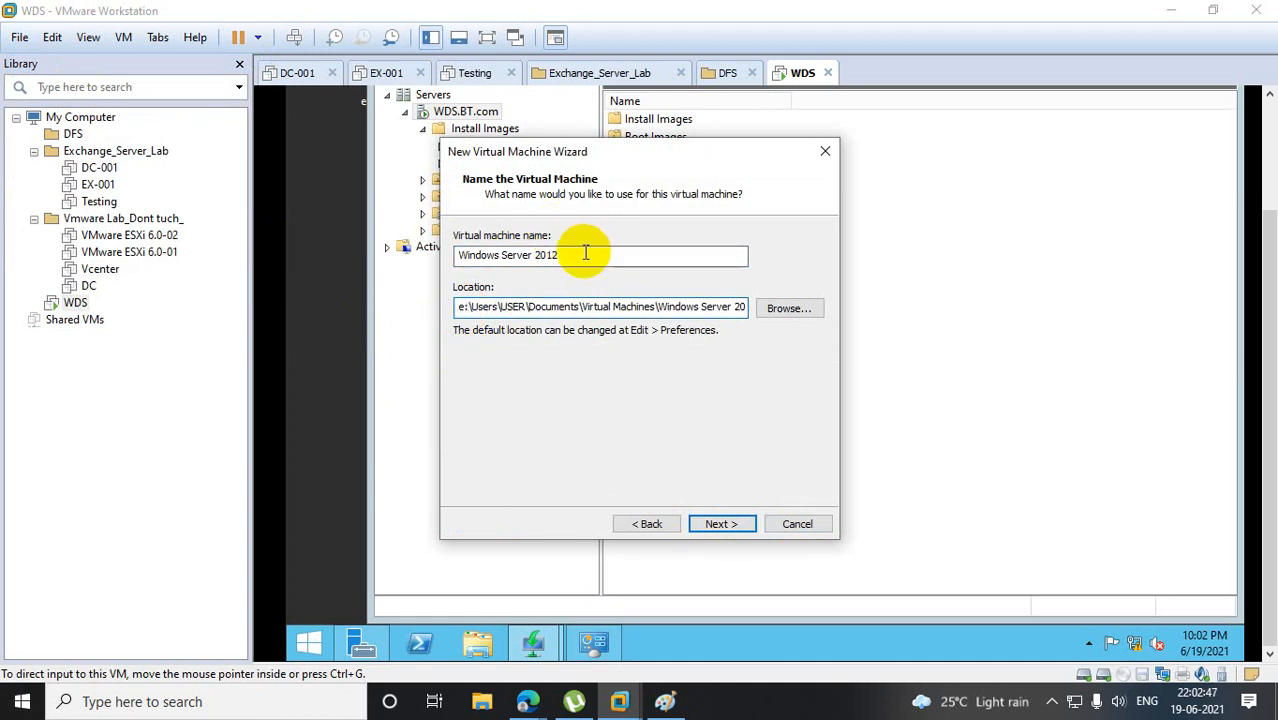
drag(585, 254, 299, 266)
text(test1)
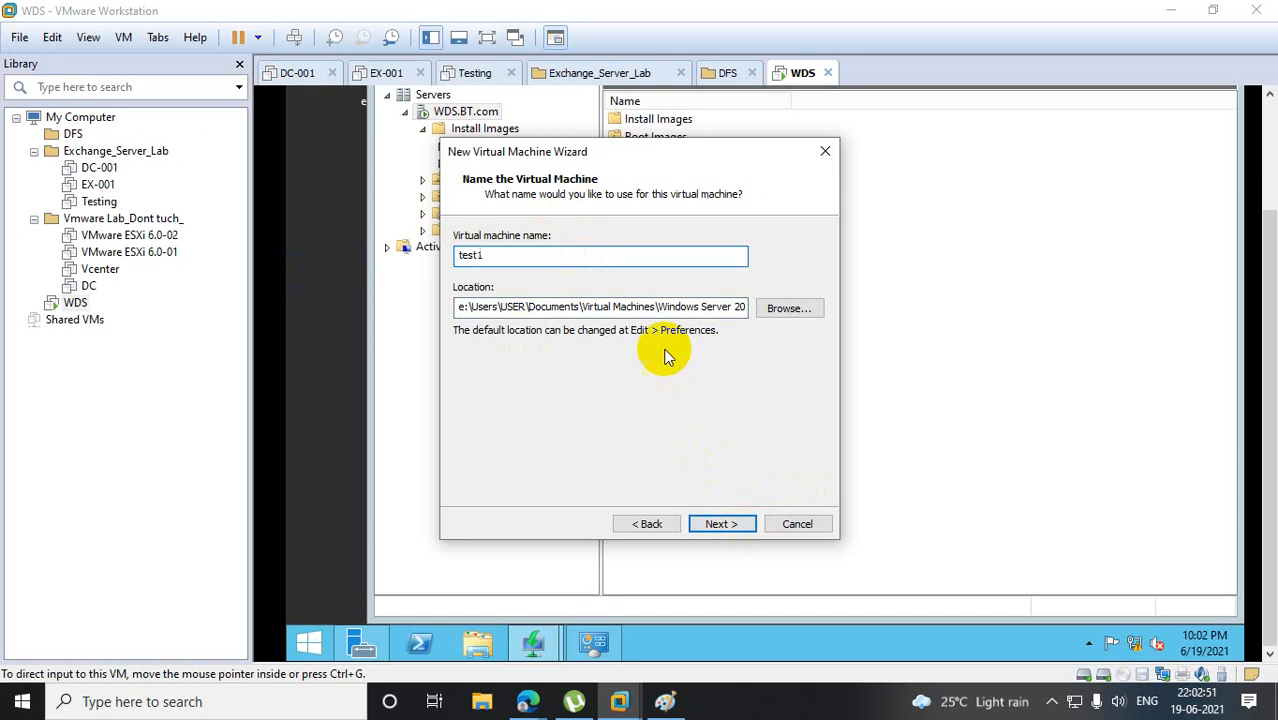
drag(657, 307, 840, 312)
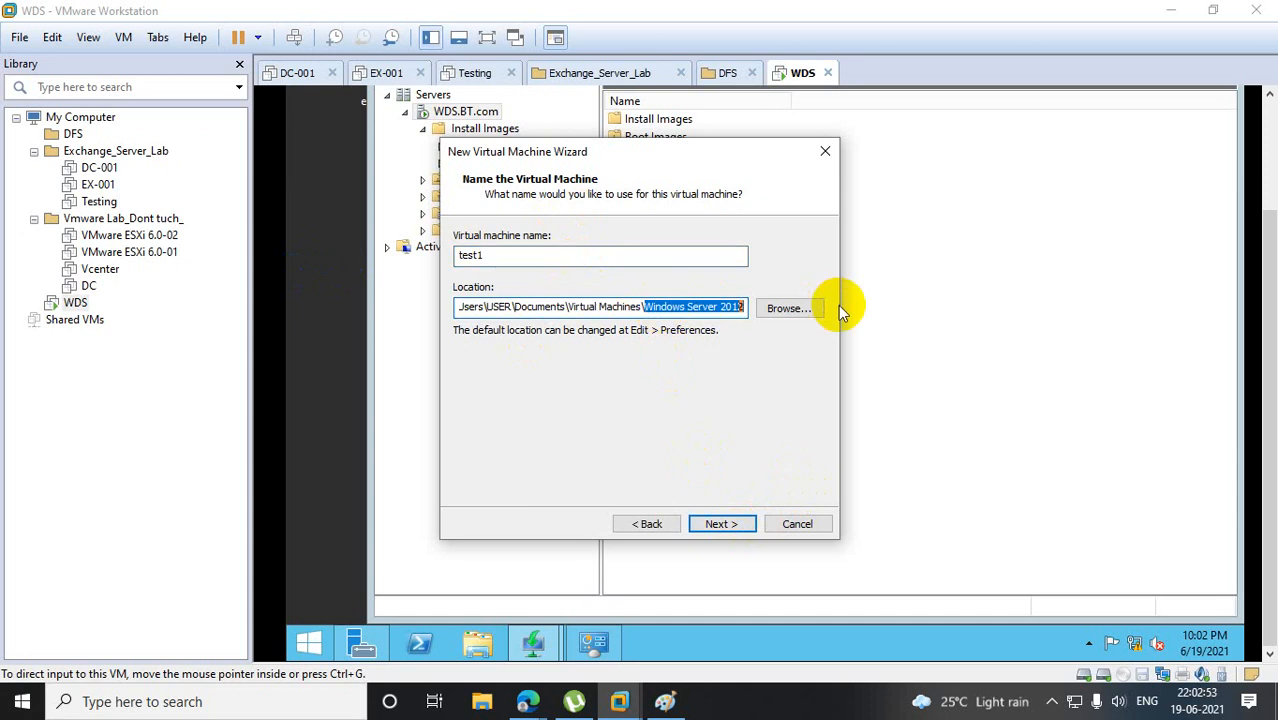
text(test1)
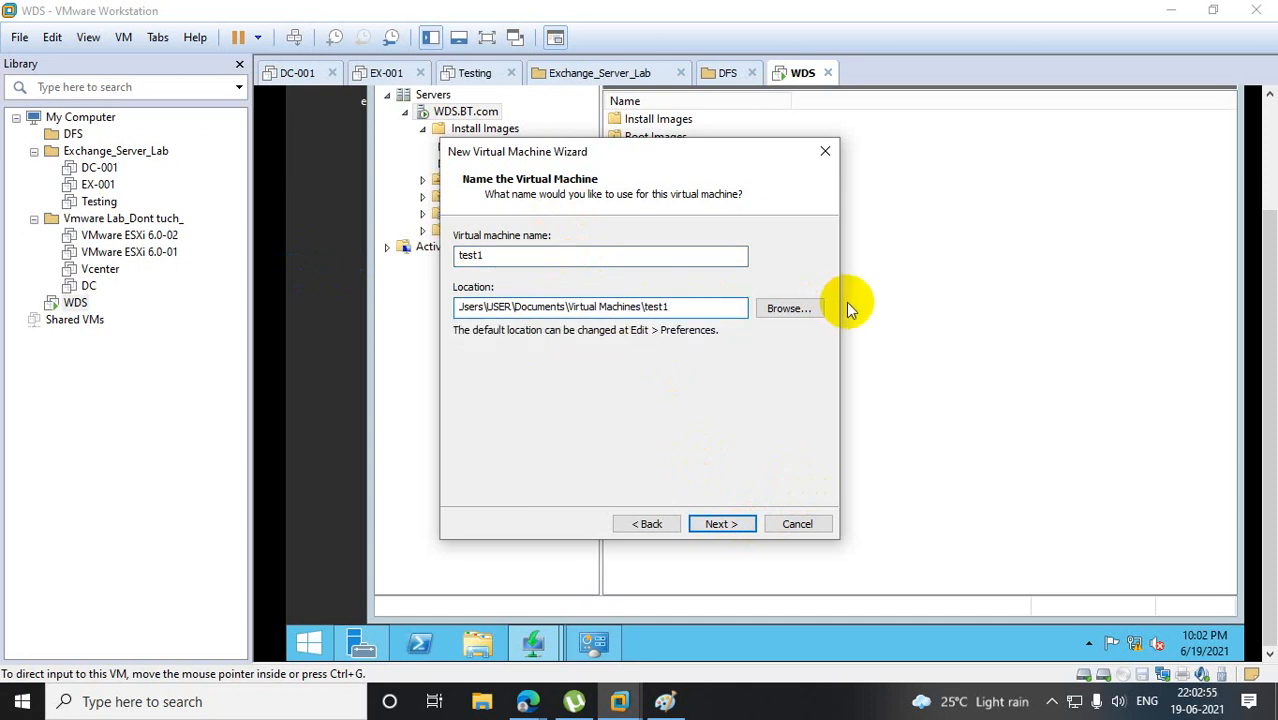
click(749, 531)
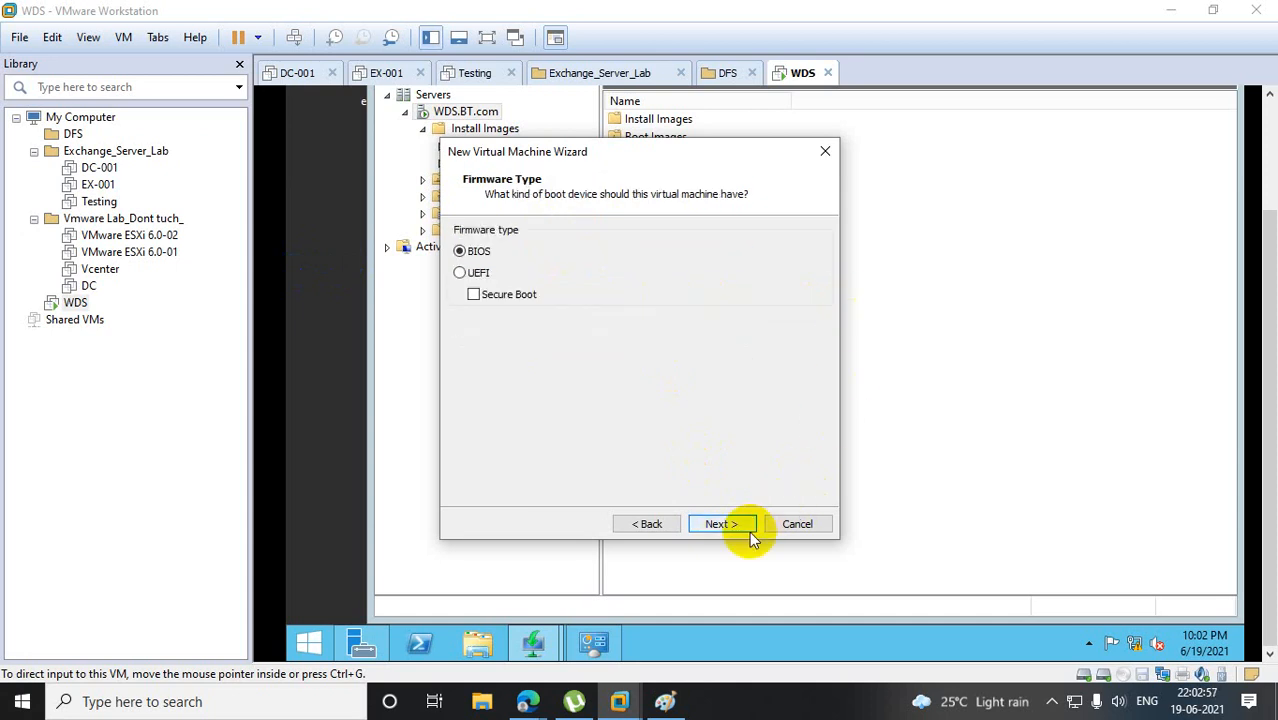
Keep BIOS firmware and give the virtual machine 2 cores per processor and 3820 MB of memory.
click(749, 531)
click(689, 268)
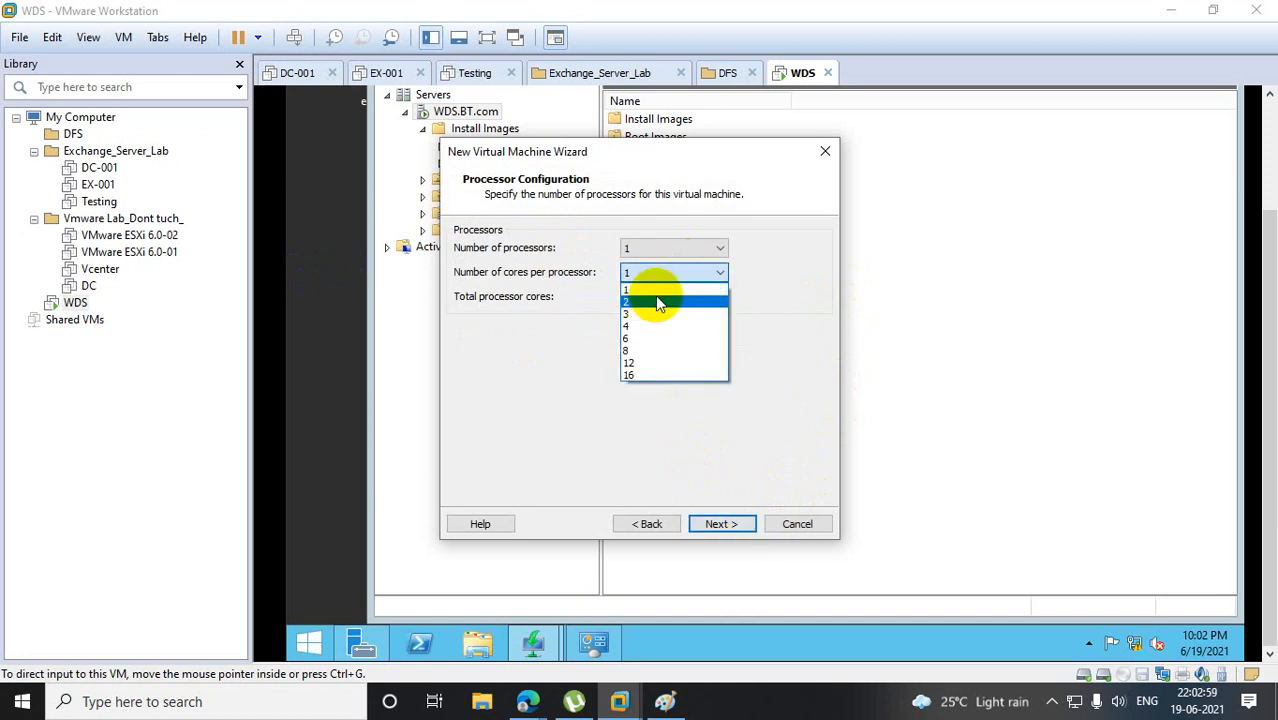
click(655, 296)
click(721, 523)
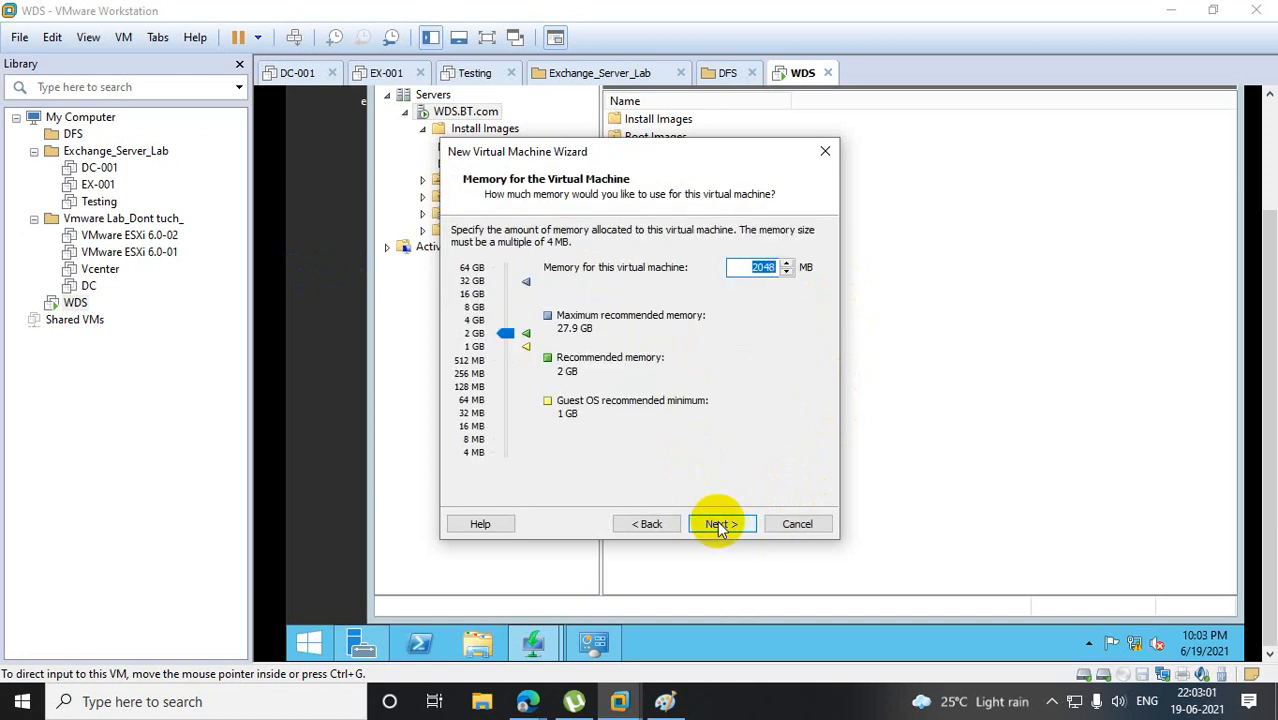
drag(507, 334, 497, 320)
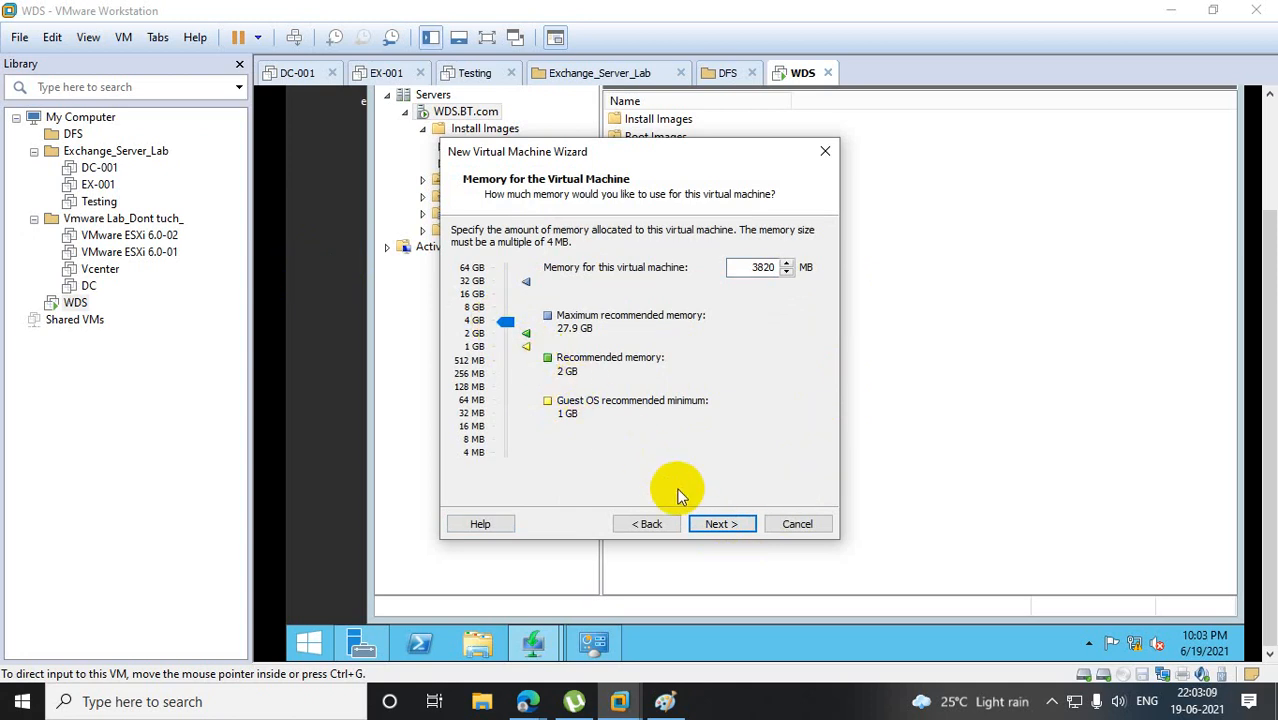
click(716, 524)
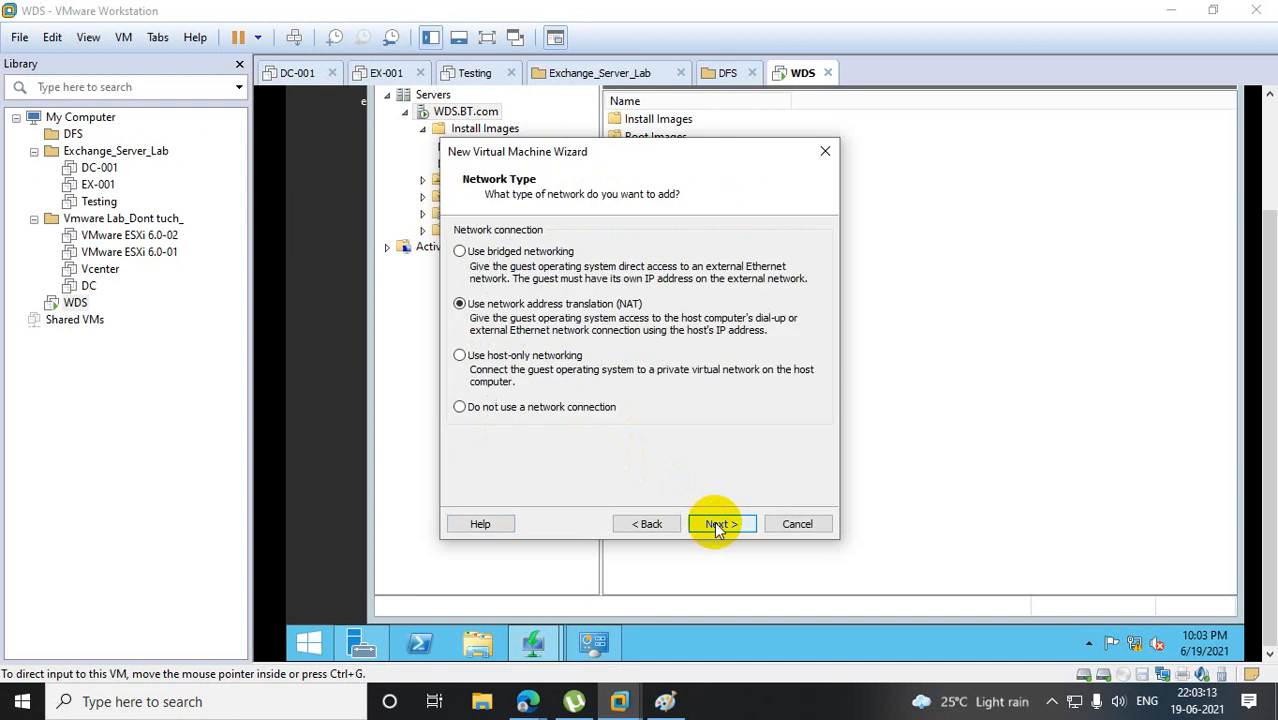
Accept NAT networking and the recommended SCSI disk type, keeping the defaults up to the disk capacity settings.
click(716, 524)
click(716, 524)
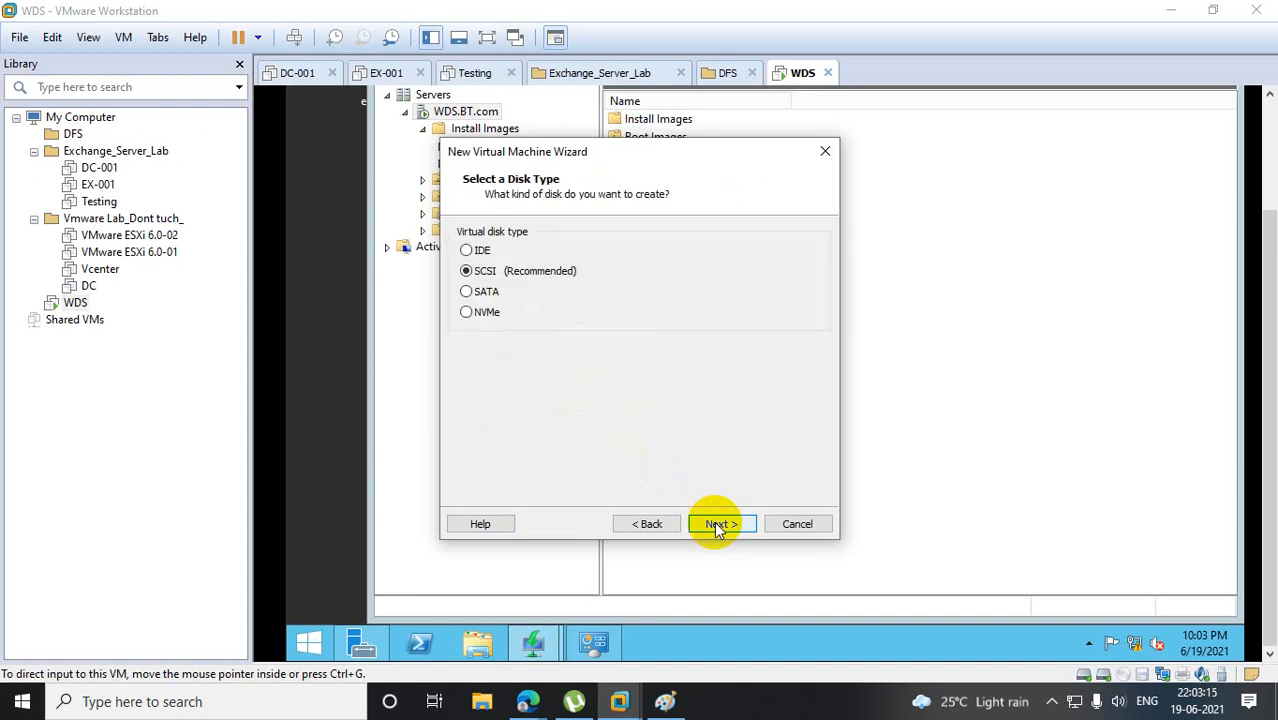
click(716, 524)
click(716, 524)
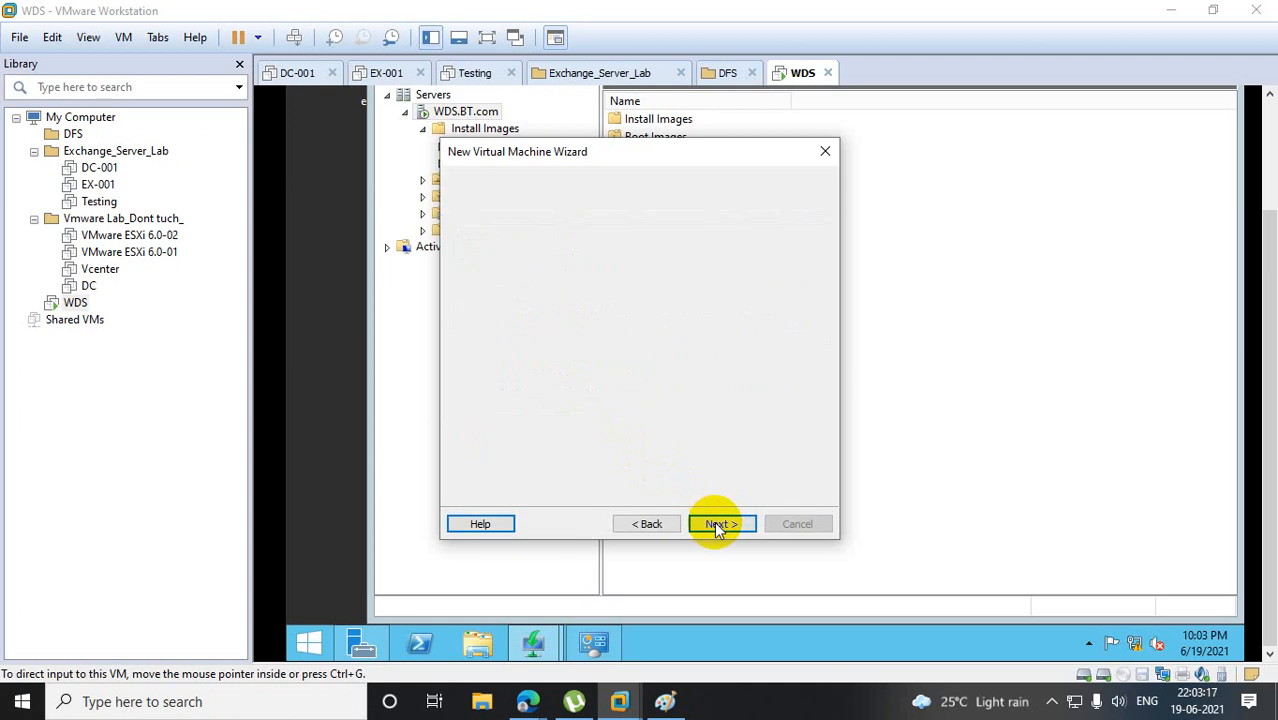
Set the maximum disk size to 30 GB, stored as a single file, and finish creating the virtual machine.
text(30)
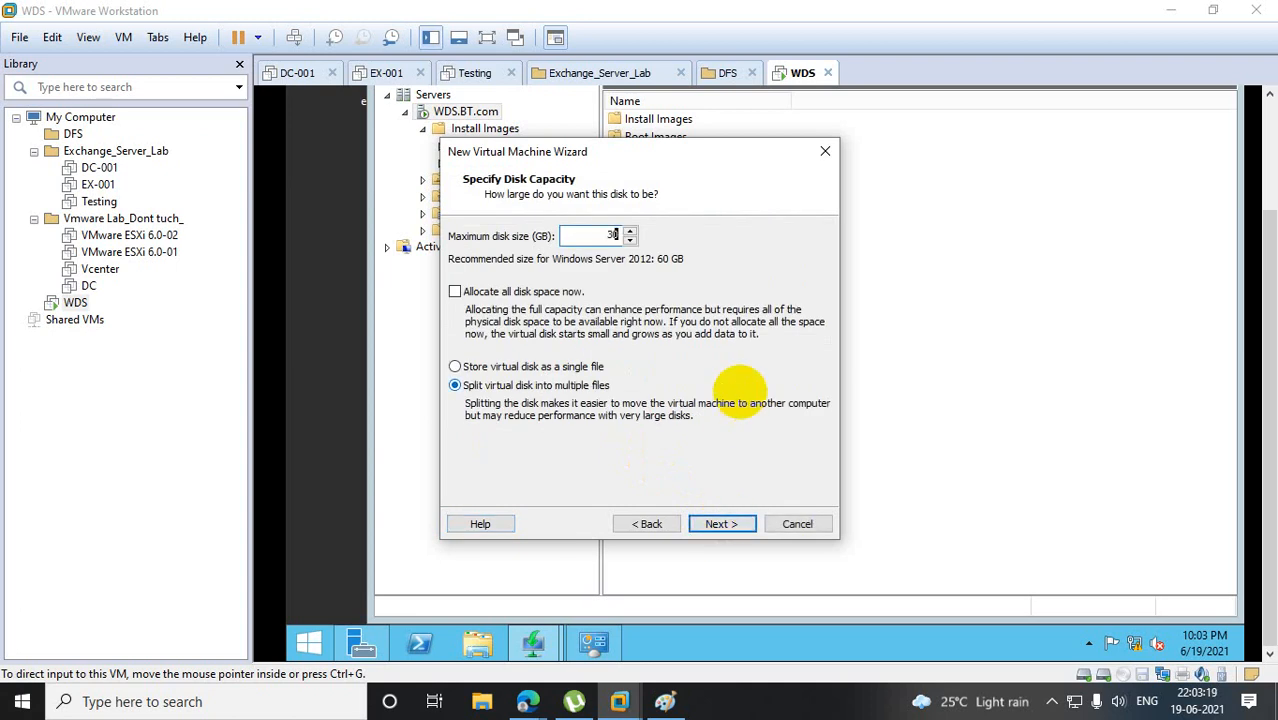
click(530, 366)
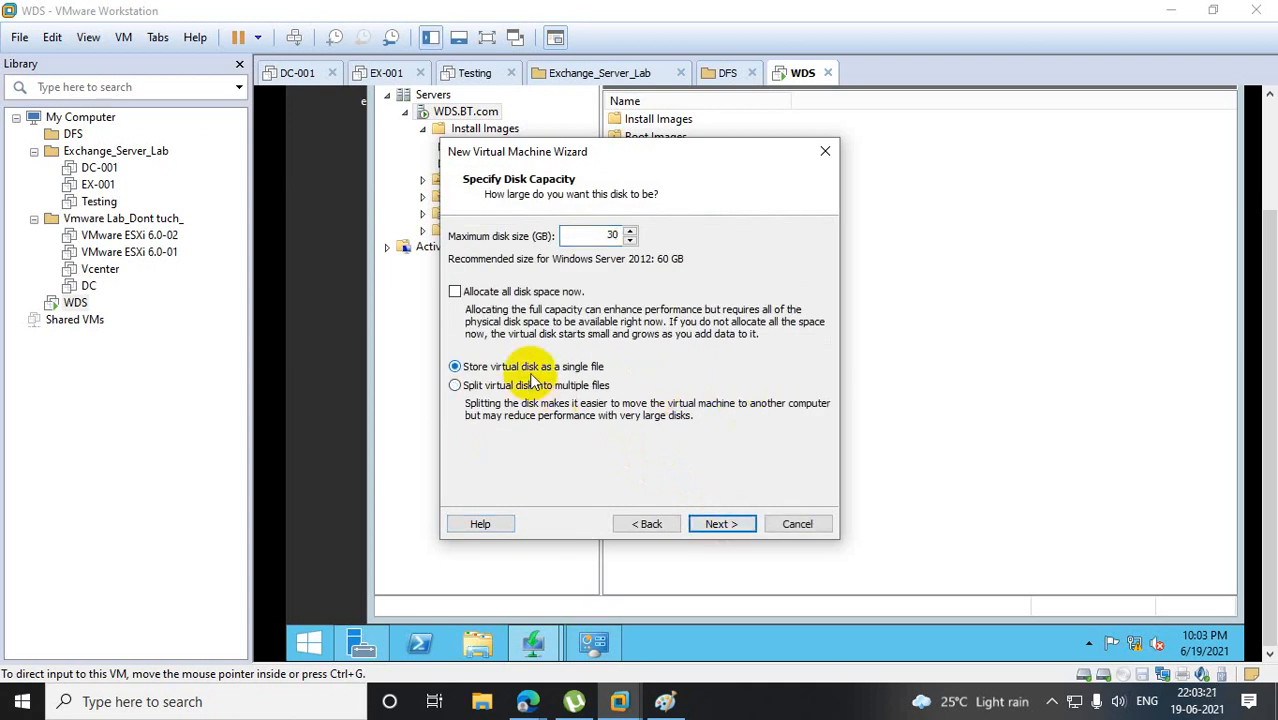
click(721, 526)
click(721, 526)
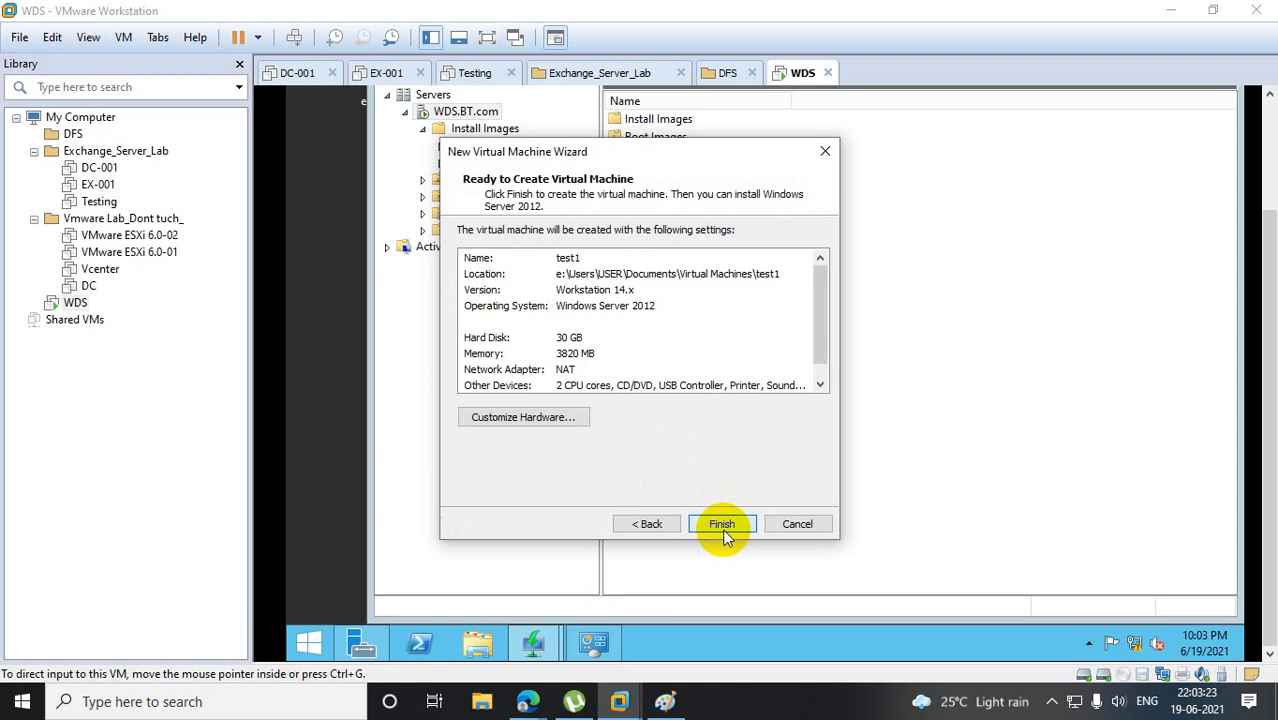
click(722, 526)
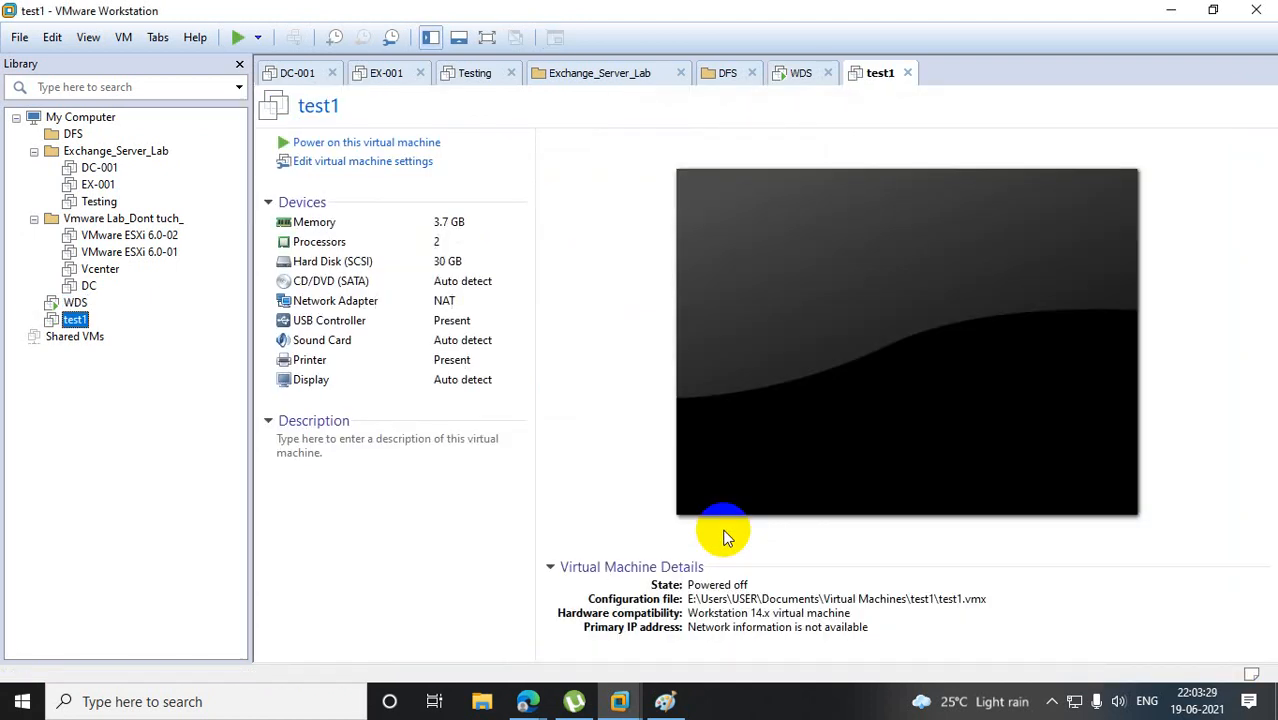
Change the network adapter of test1 to the custom virtual network VMnet0 and save the settings.
right_click(62, 320)
click(128, 641)
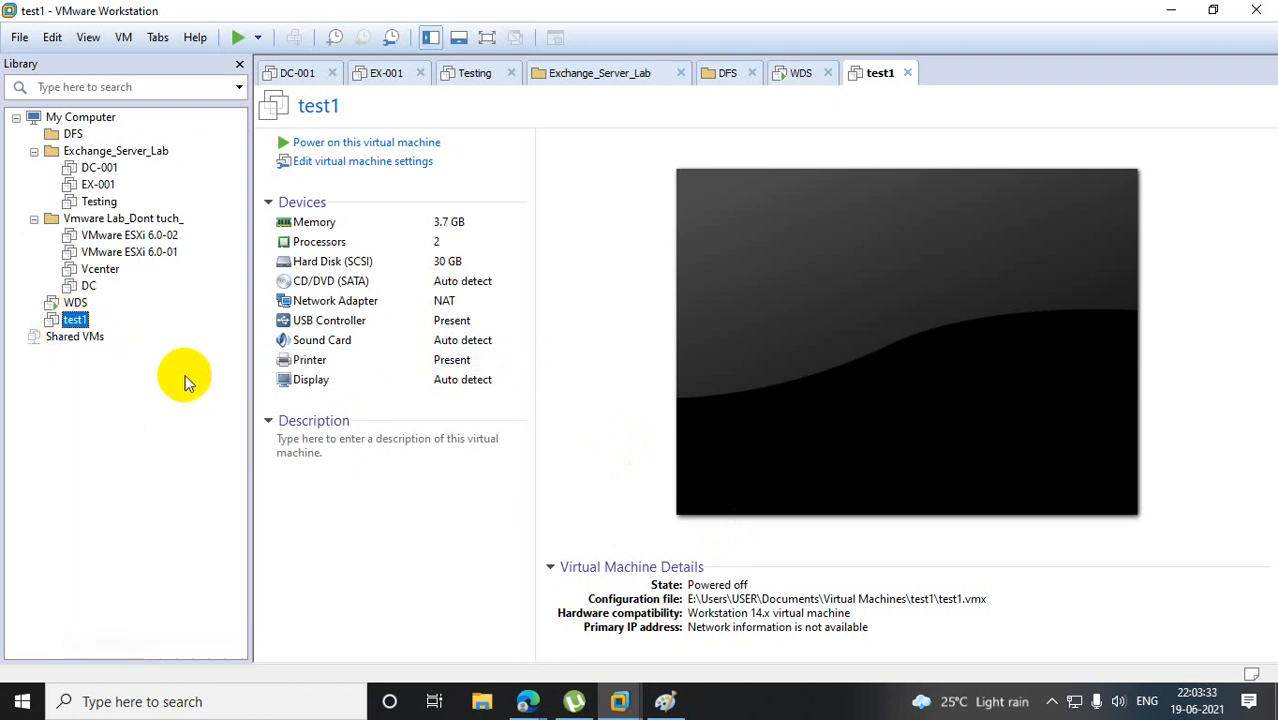
click(400, 193)
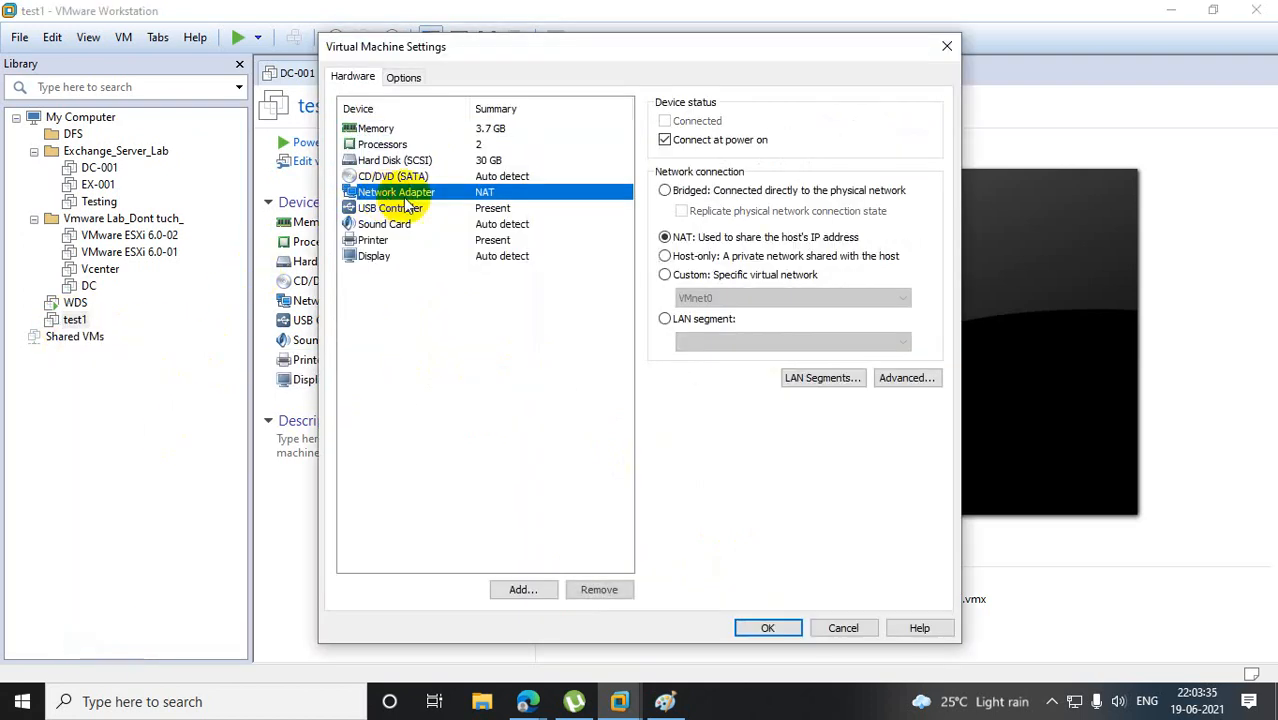
click(665, 274)
click(768, 628)
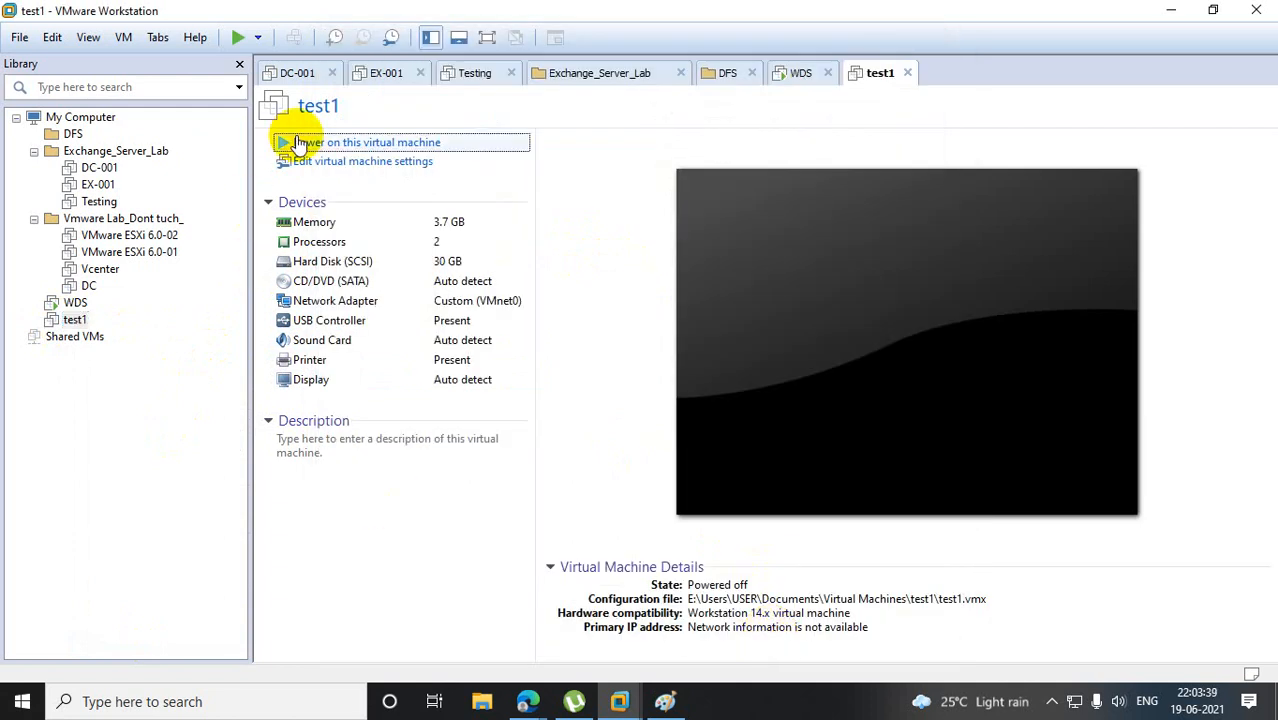
Power on test1 to start its network boot and dismiss the installation hint below the console.
click(296, 139)
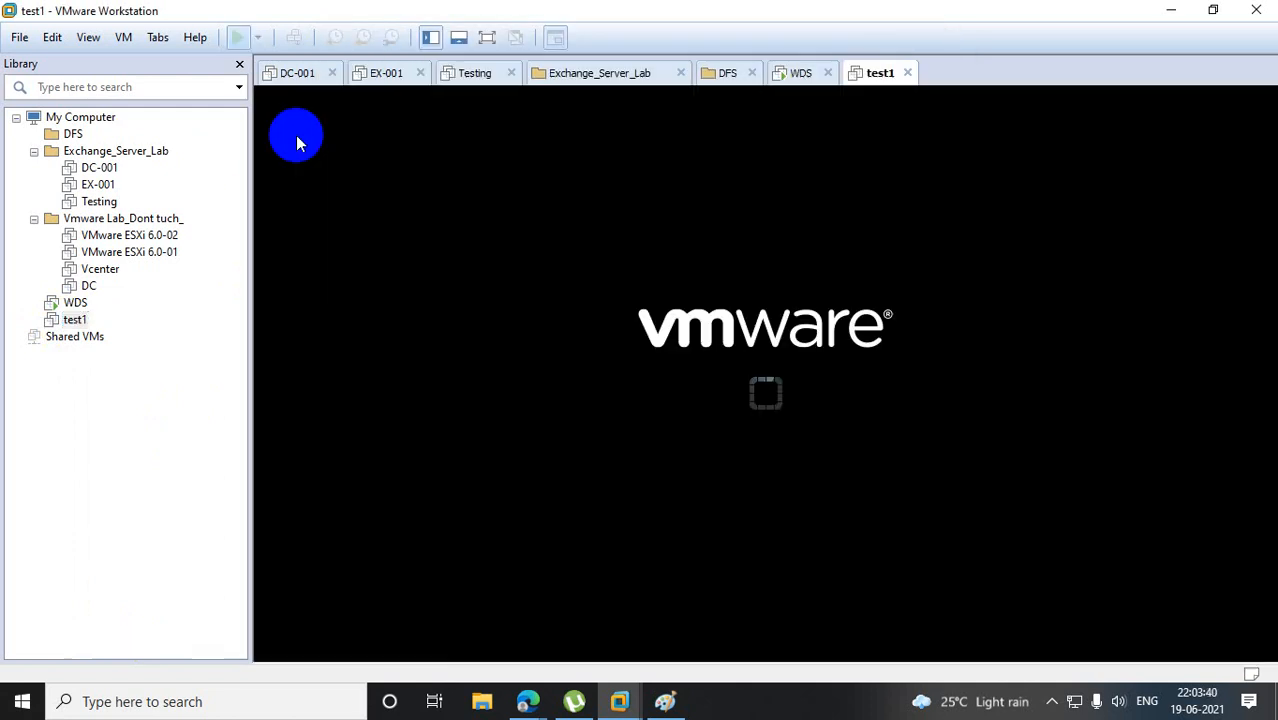
click(732, 286)
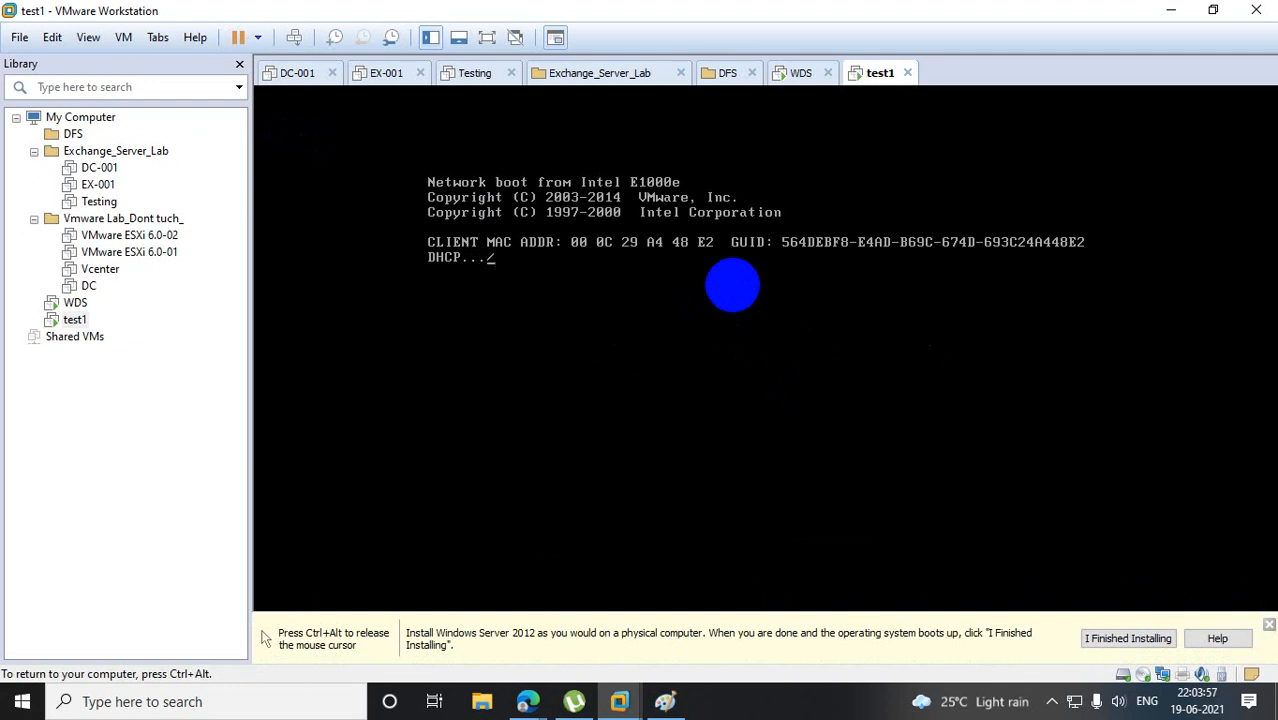
key(ctrl+alt)
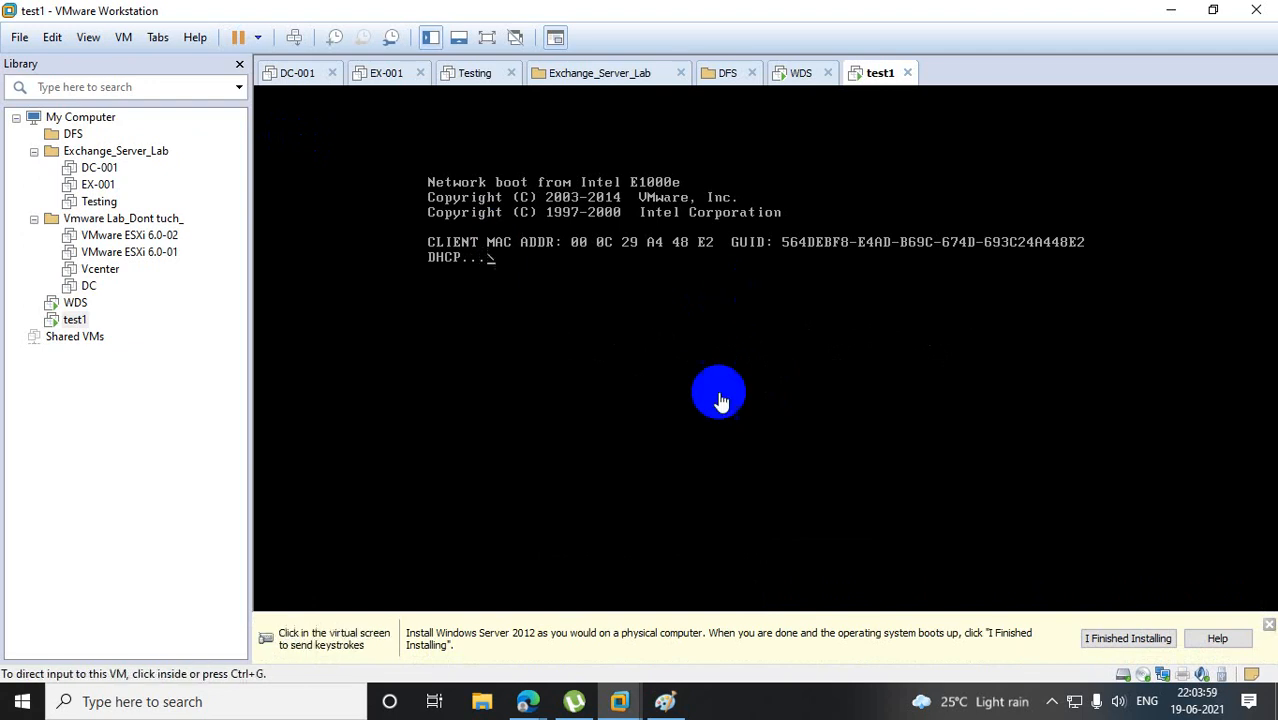
click(1269, 624)
click(777, 372)
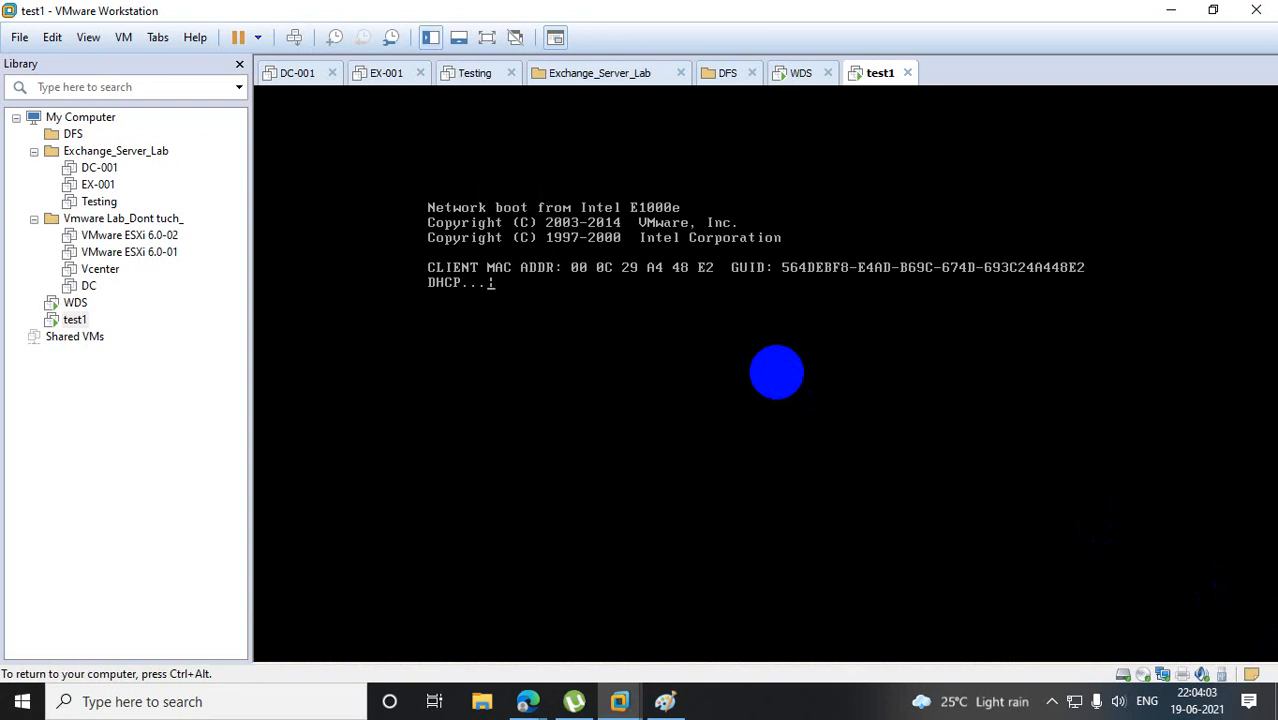
key(ctrl+alt)
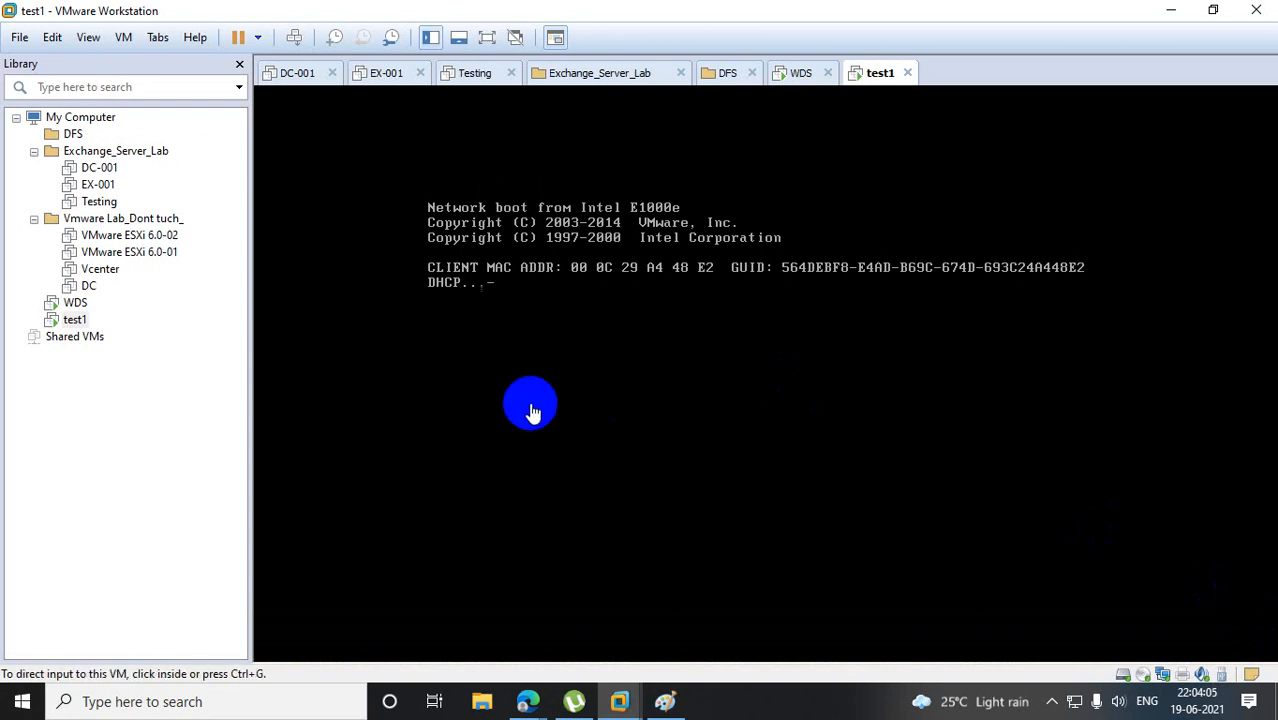
Reset the test1 virtual machine to restart its network boot.
right_click(66, 318)
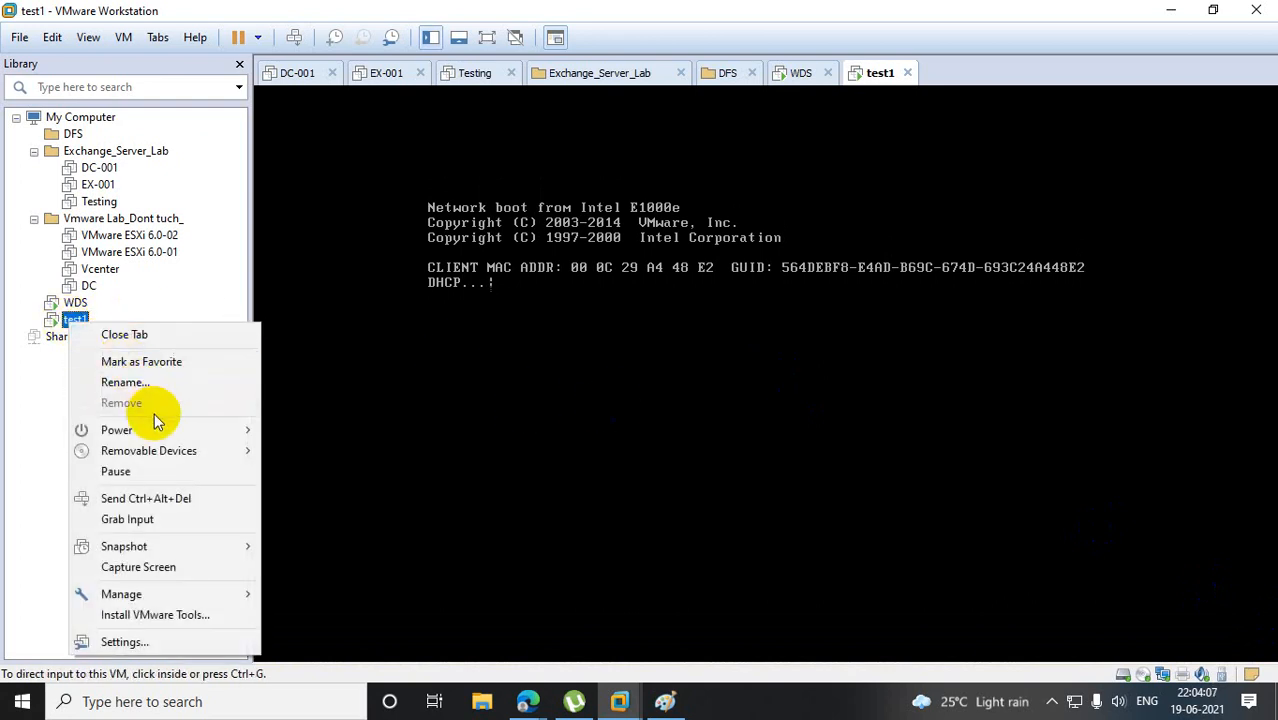
mouse_move(242, 429)
click(343, 581)
click(605, 408)
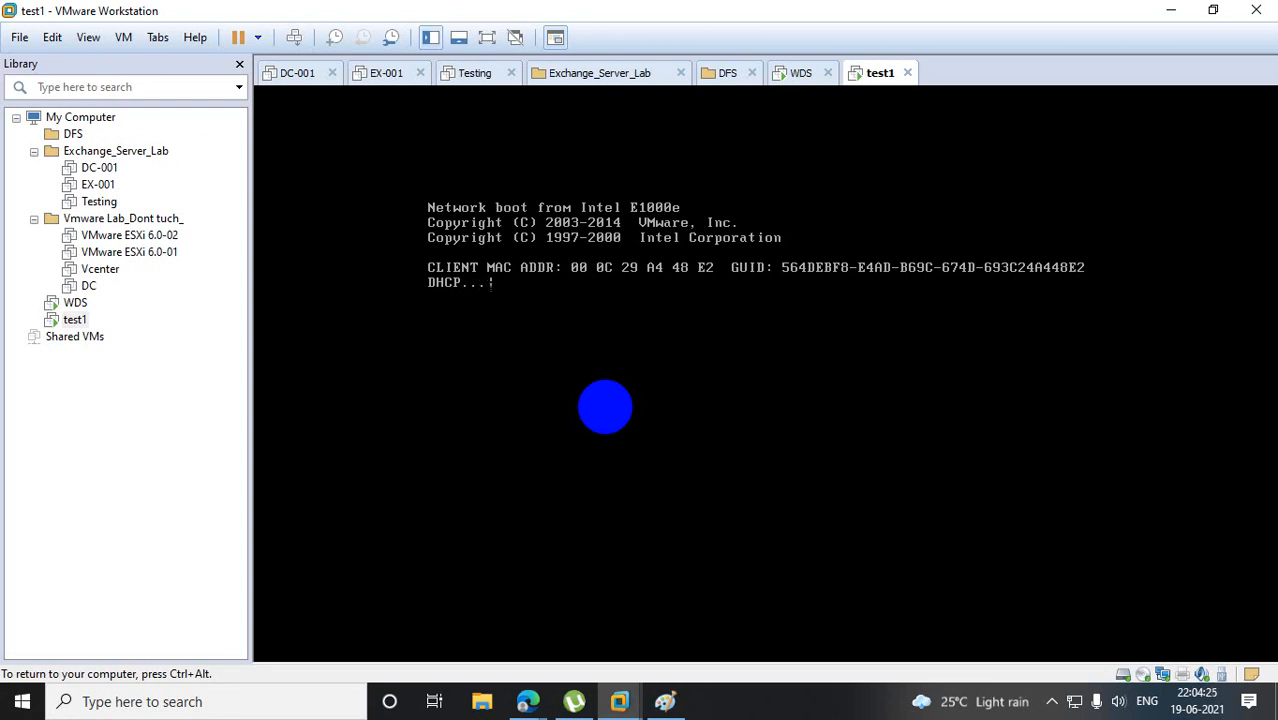
key(ctrl+alt)
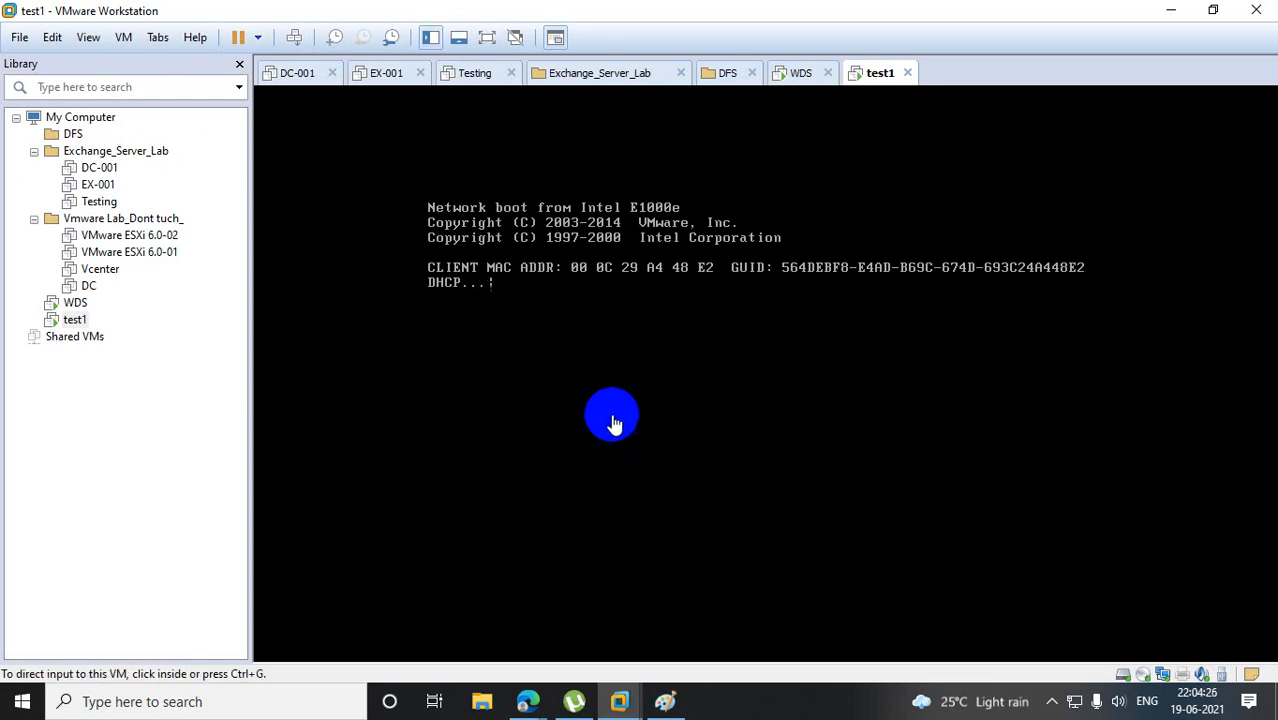
Check the multicast settings in the WDS.BT.com server properties on the WDS virtual machine, leaving them as they are.
click(72, 303)
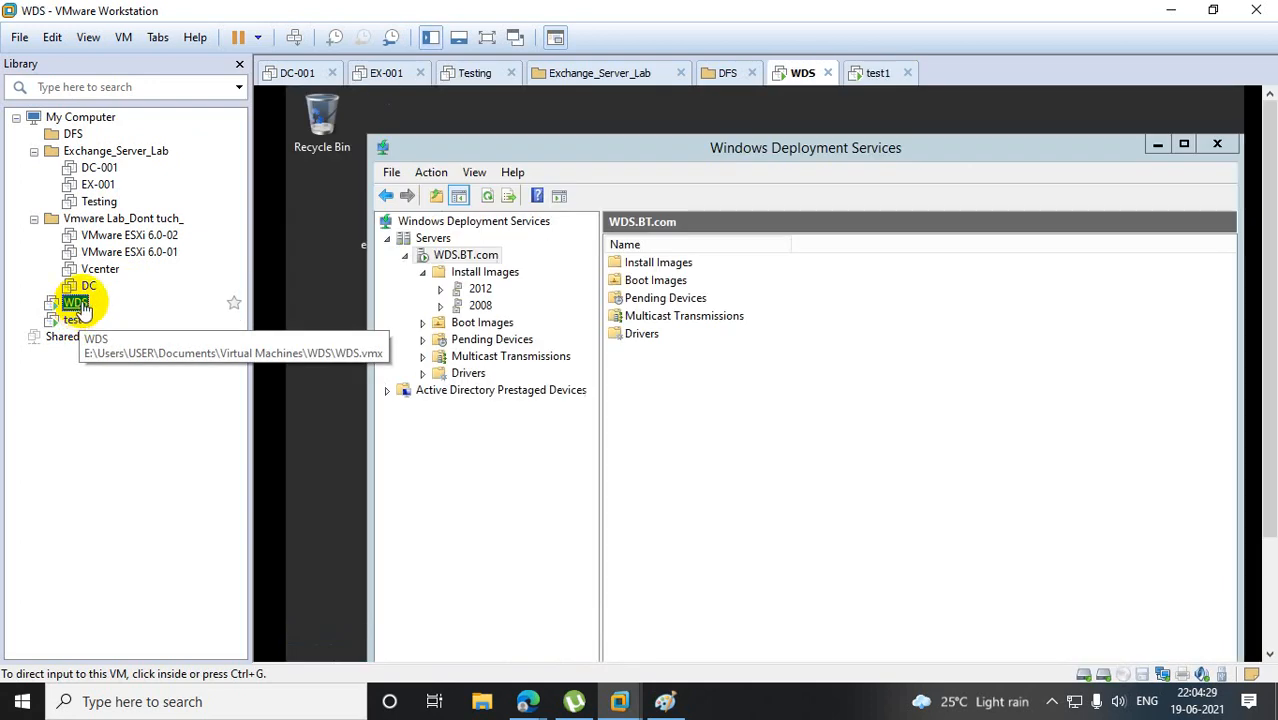
click(485, 254)
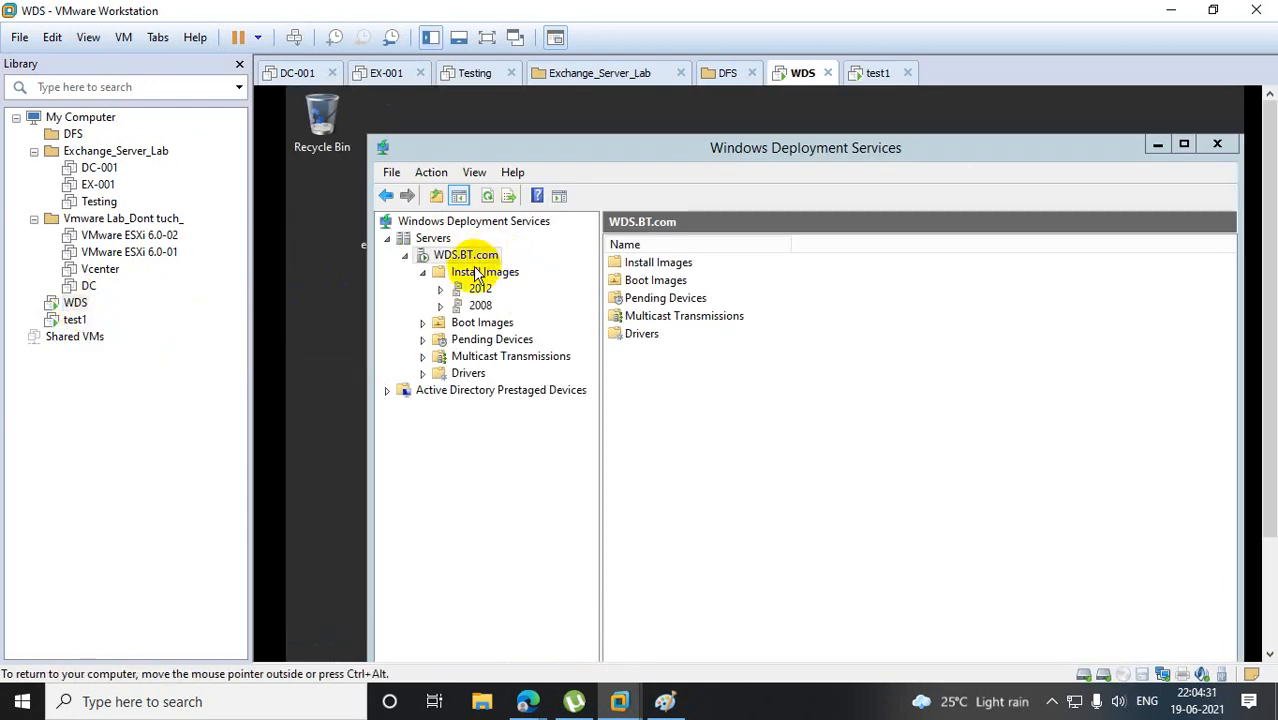
right_click(473, 257)
click(504, 471)
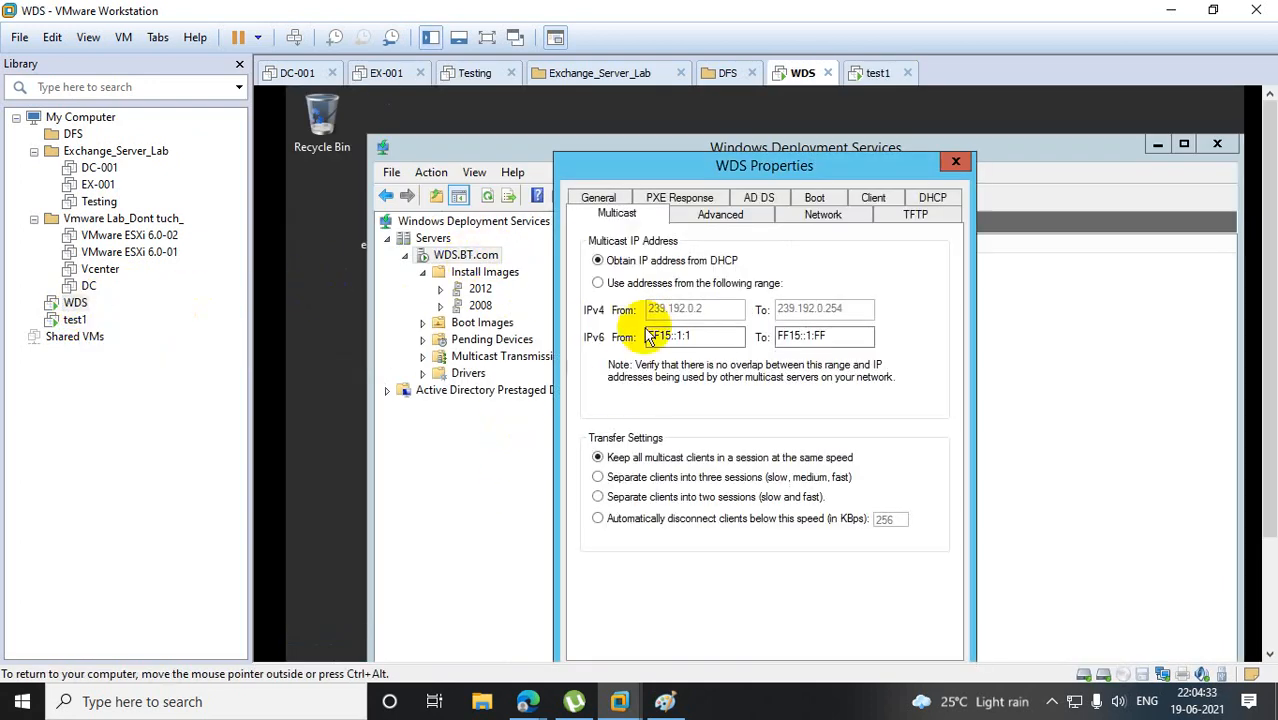
drag(1269, 396, 1268, 470)
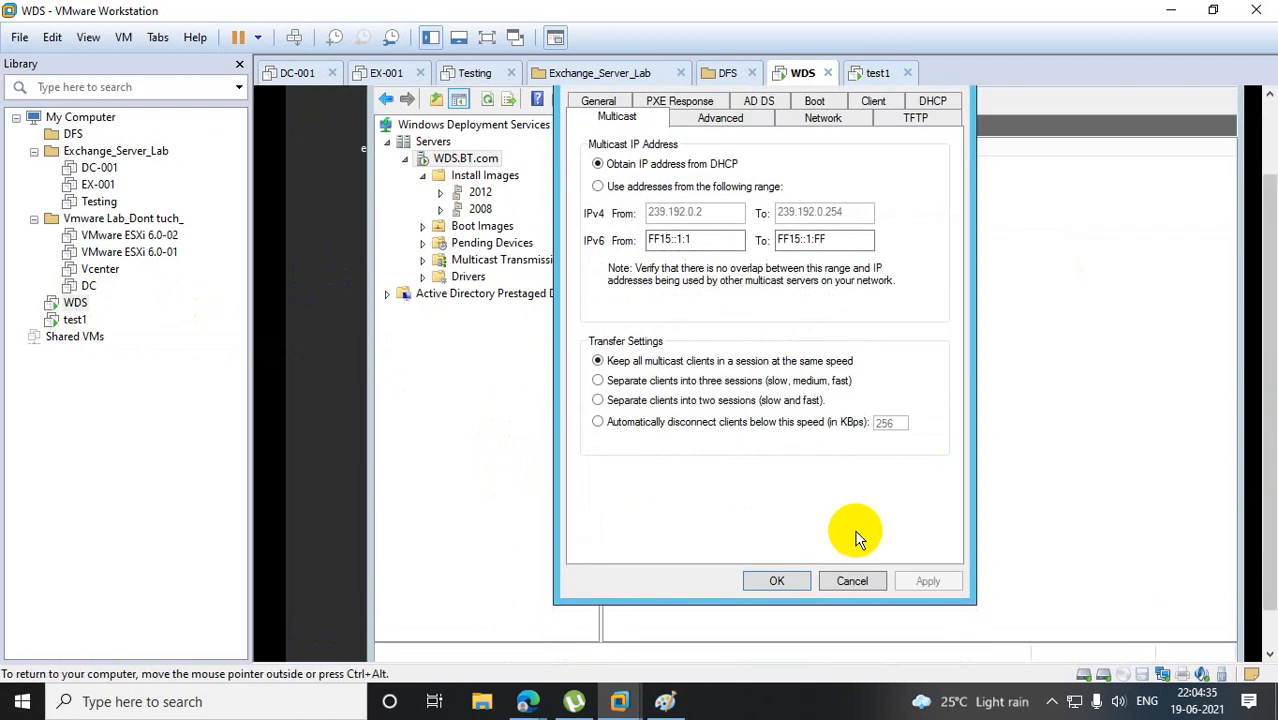
click(779, 580)
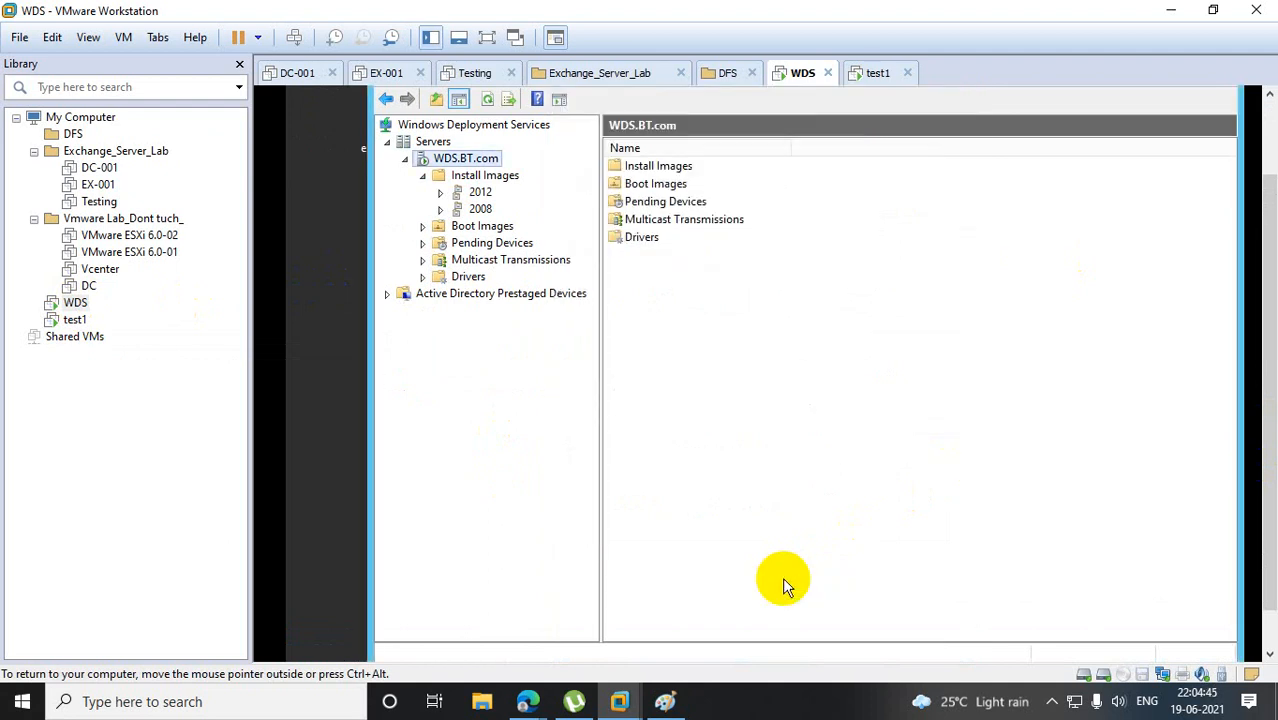
Return to the test1 virtual machine and reset it to retry the network boot from the WDS server.
click(74, 321)
right_click(74, 321)
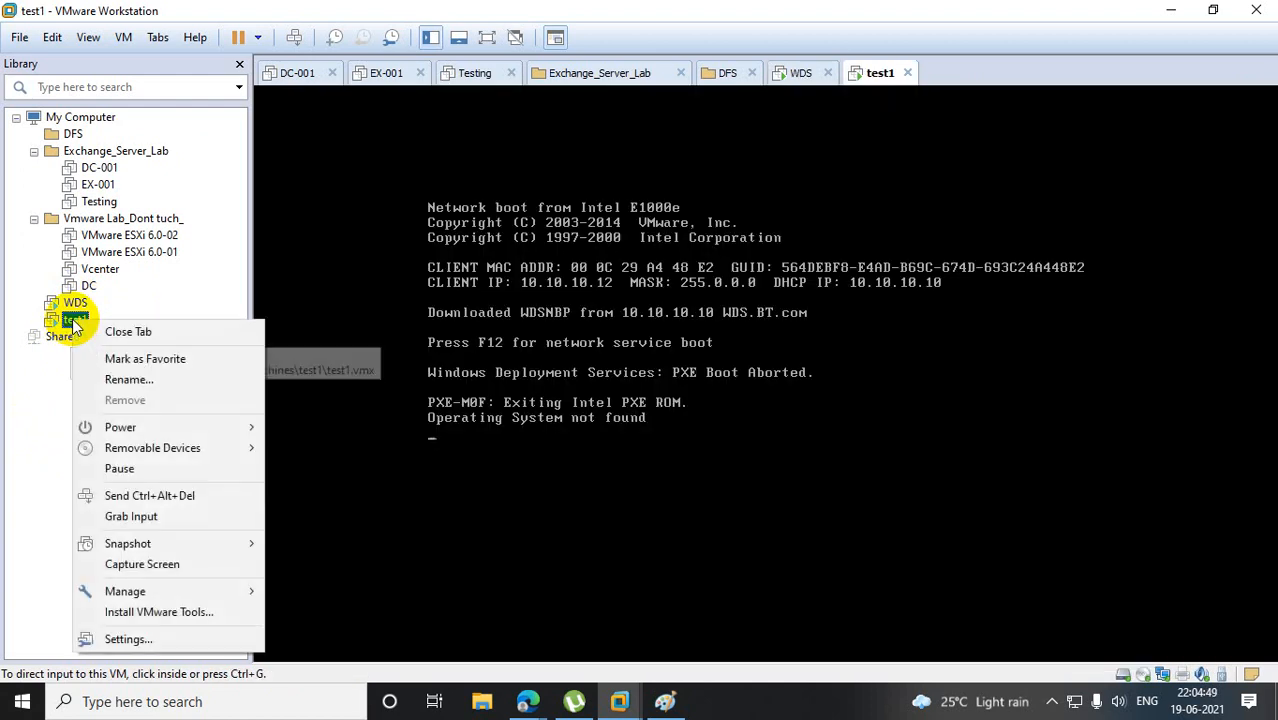
click(596, 459)
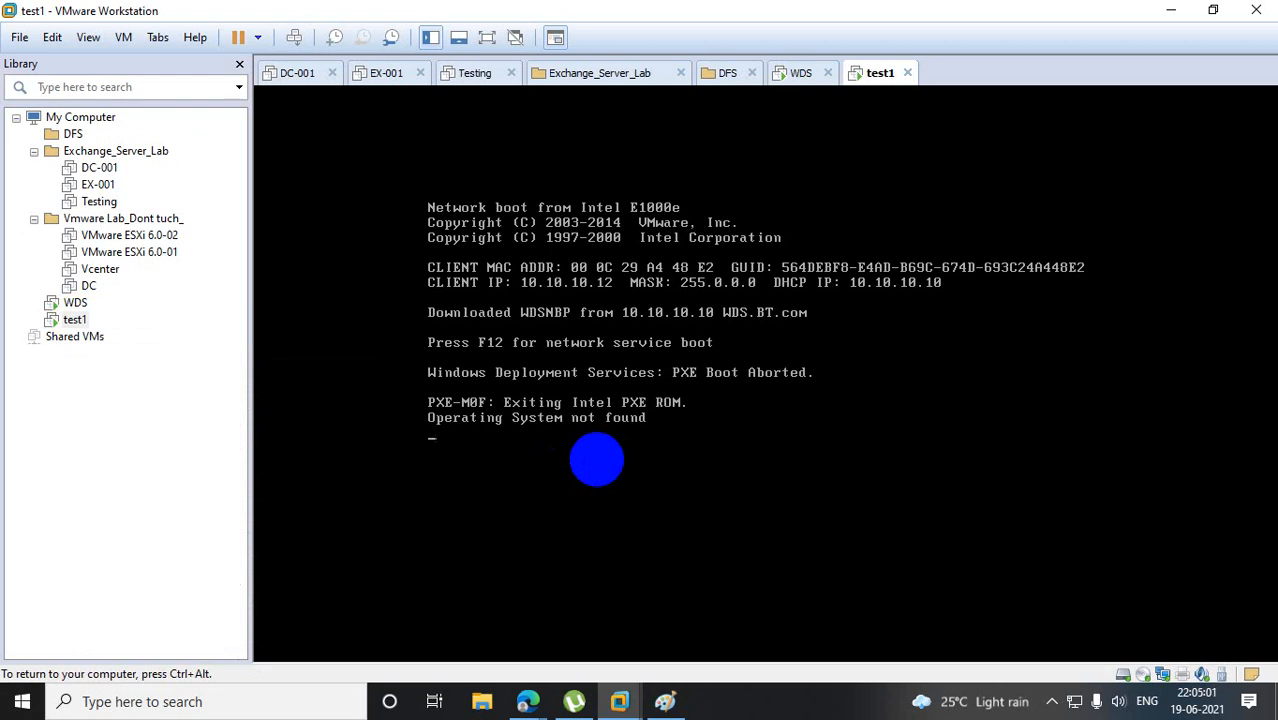
key(ctrl+alt)
right_click(77, 320)
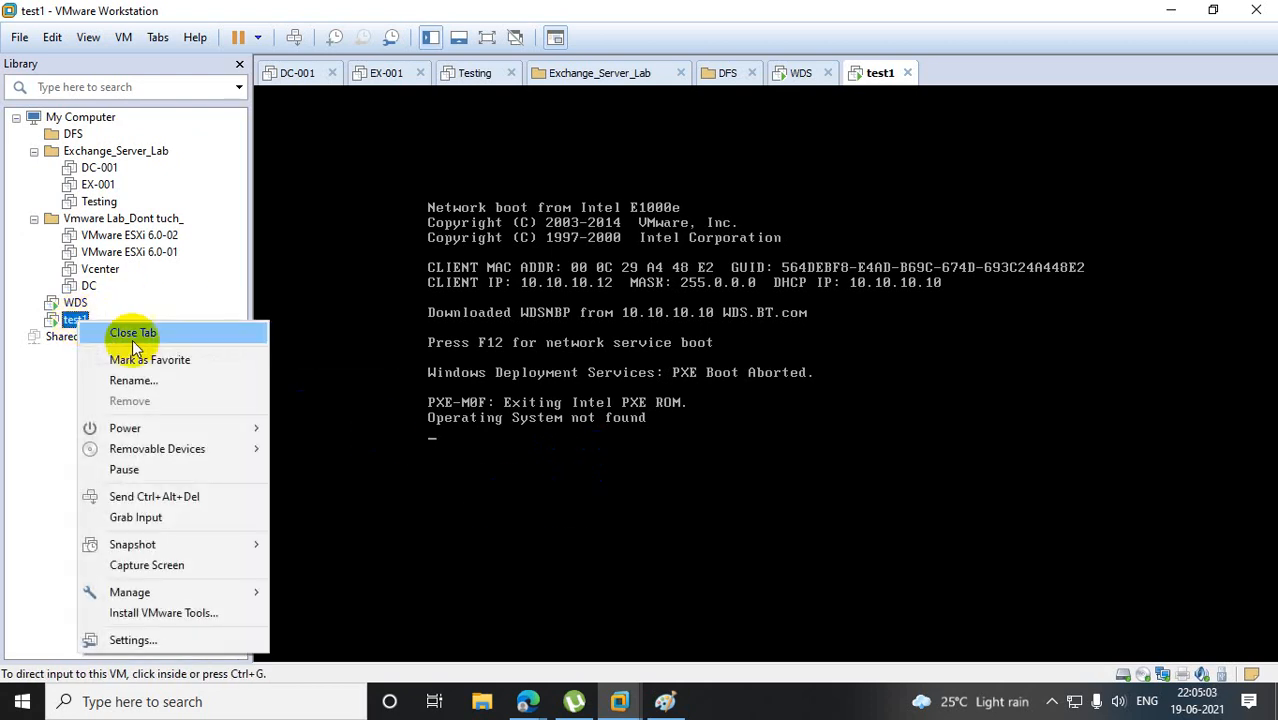
mouse_move(188, 428)
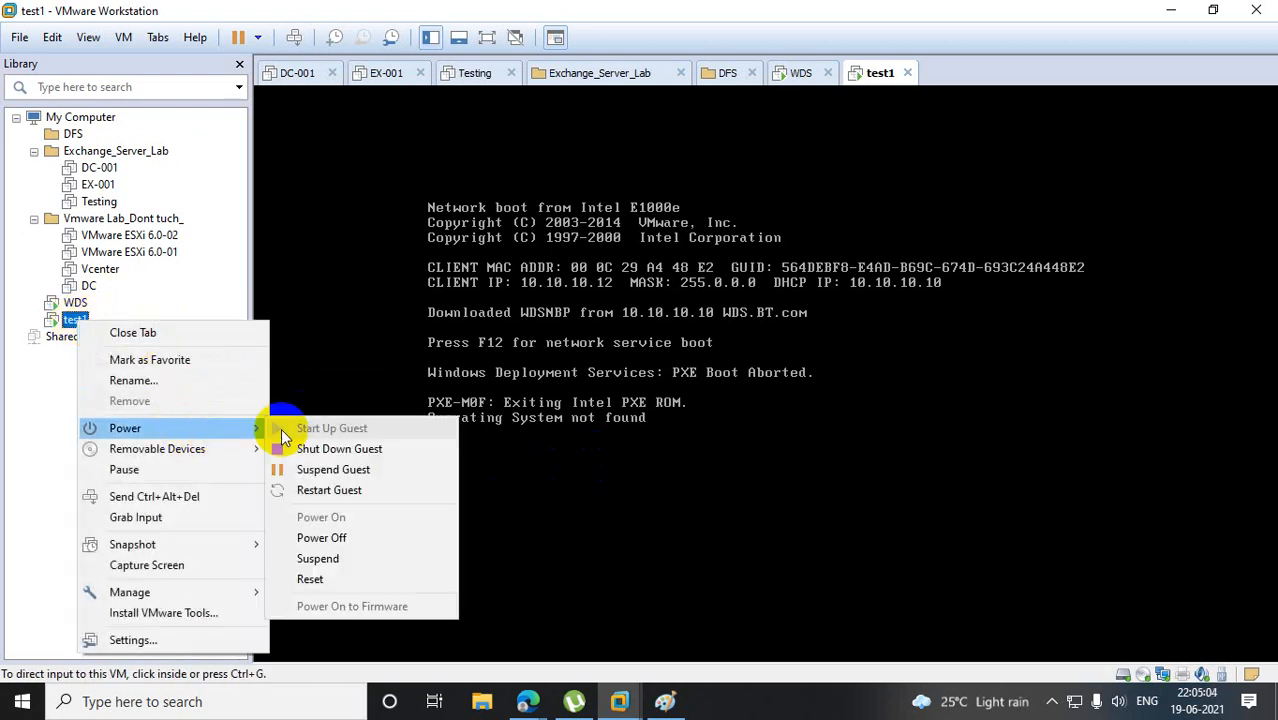
click(362, 579)
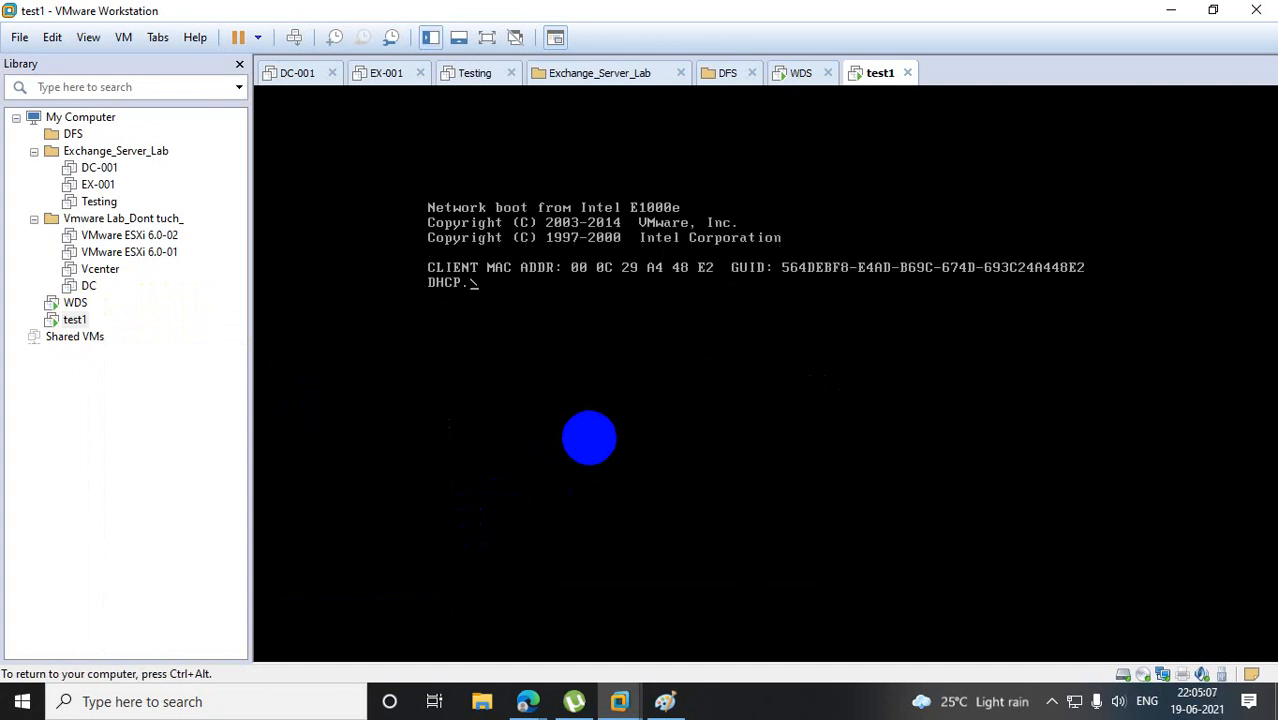
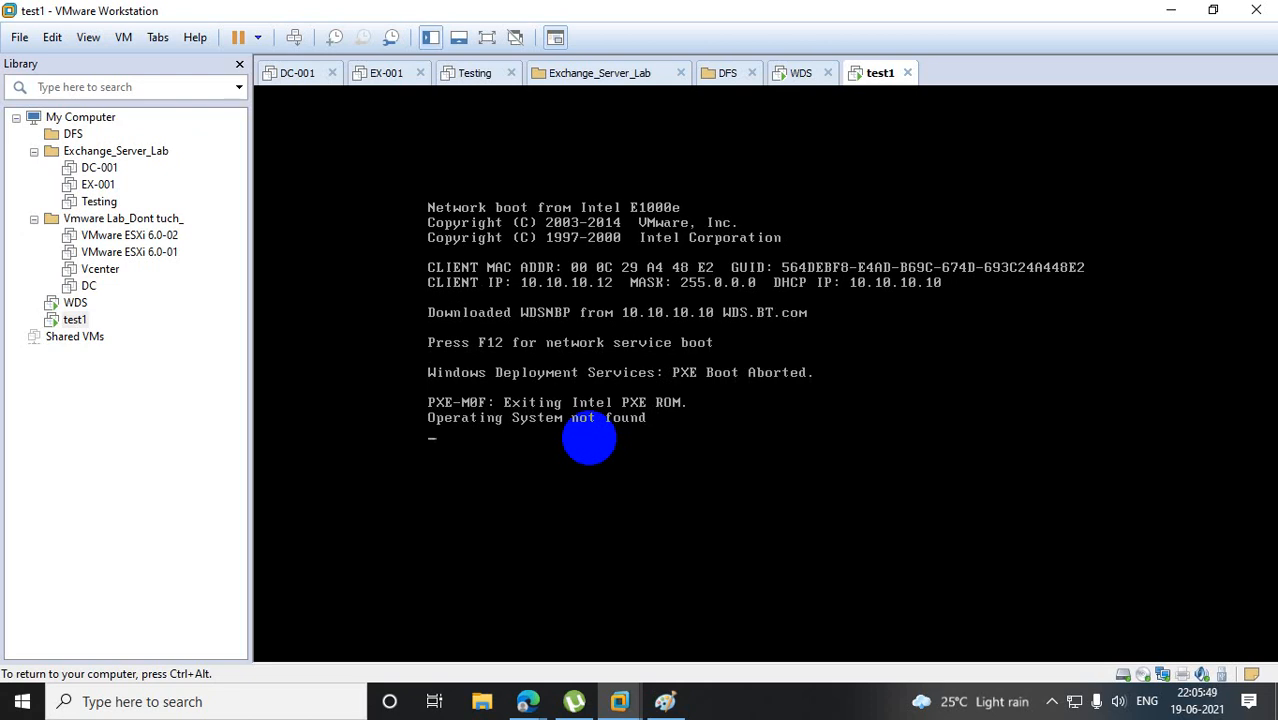
On the WDS virtual machine, review the boot, client, AD DS and PXE response settings in the WDS.BT.com server properties.
key(ctrl+alt)
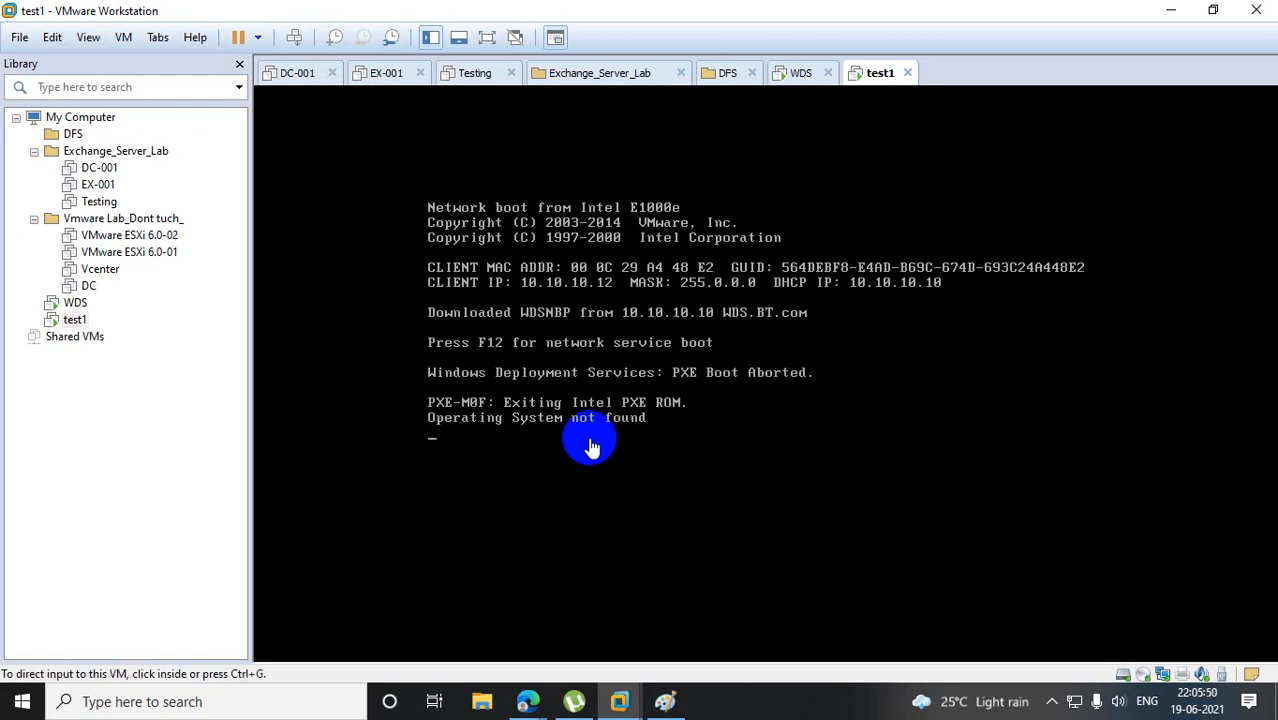
right_click(77, 312)
click(456, 479)
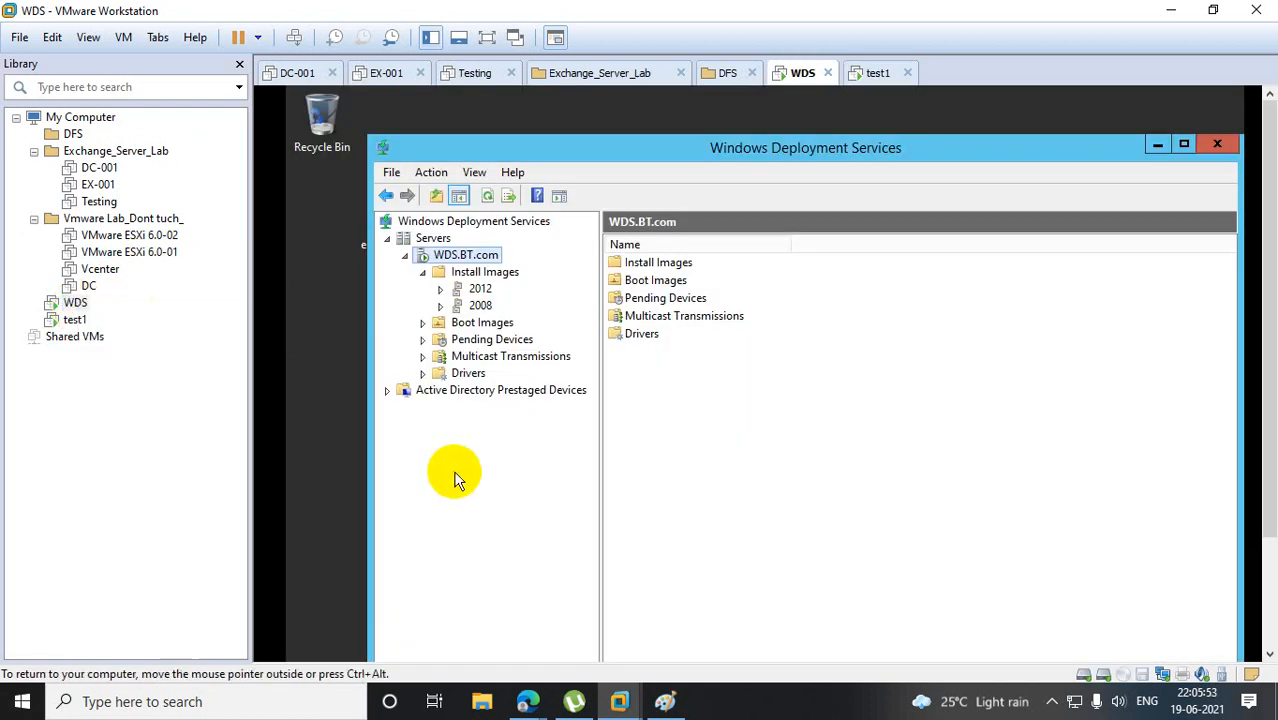
right_click(444, 256)
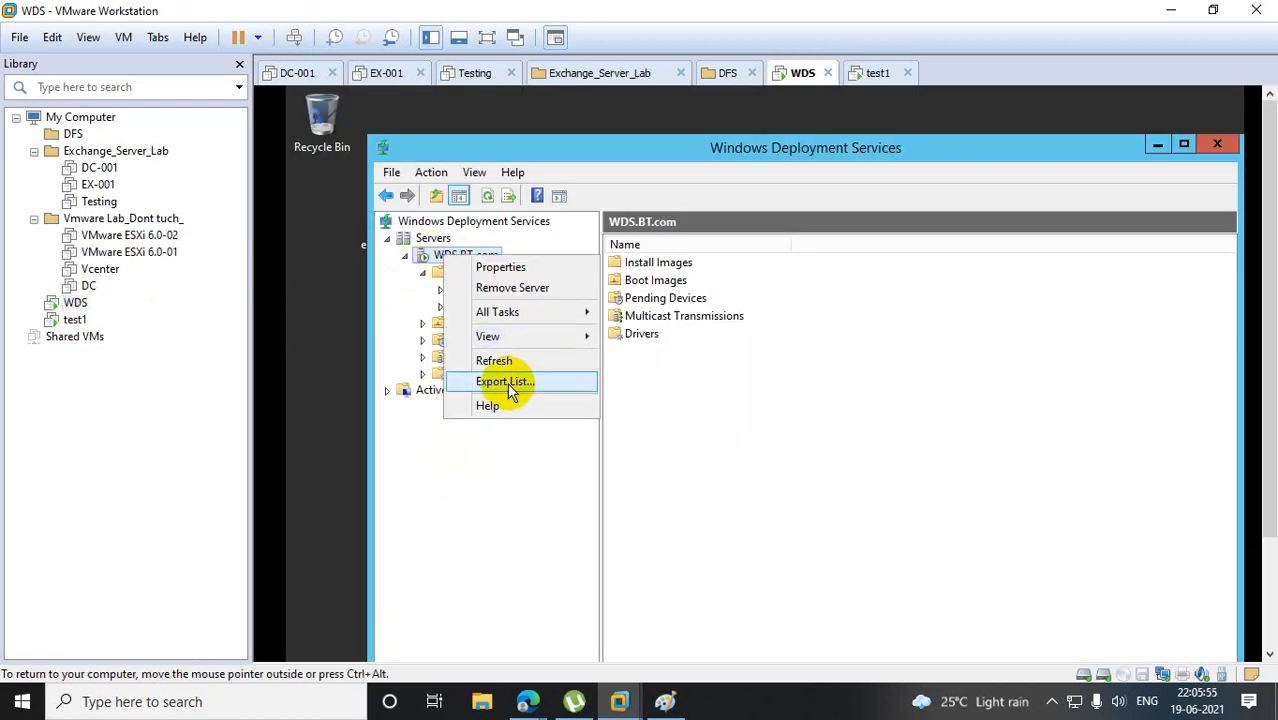
click(500, 267)
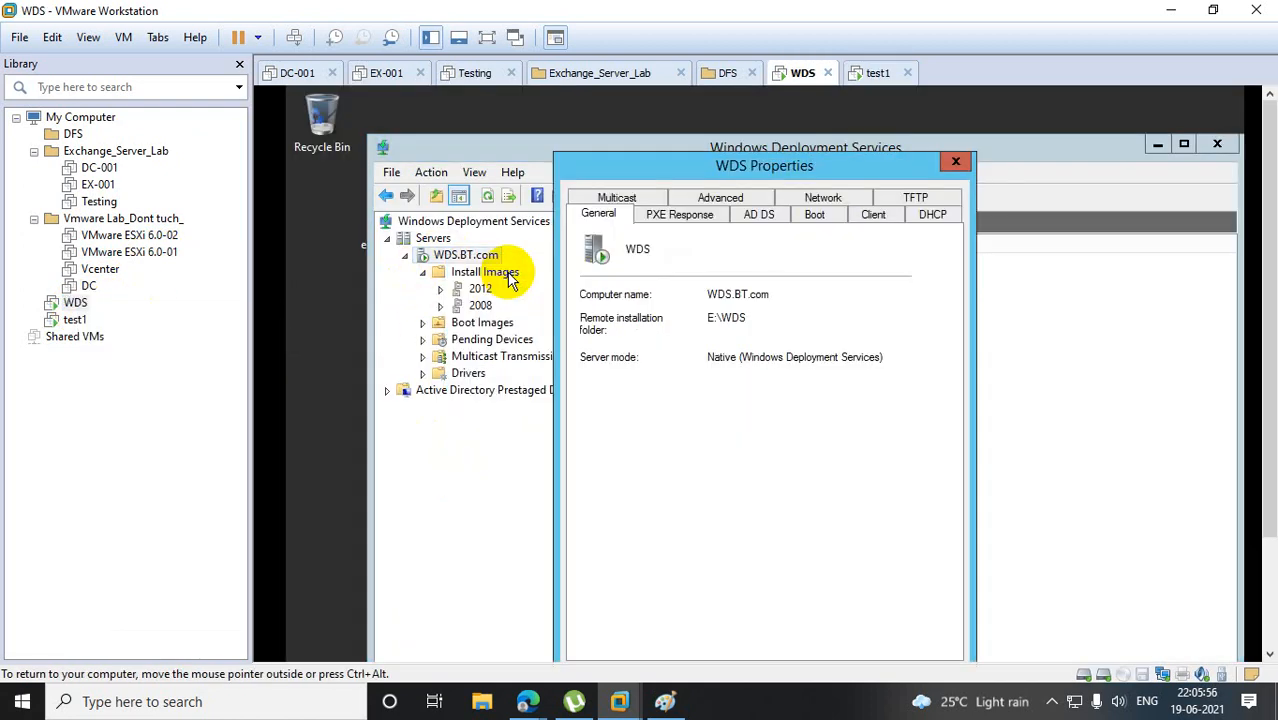
click(690, 216)
click(824, 218)
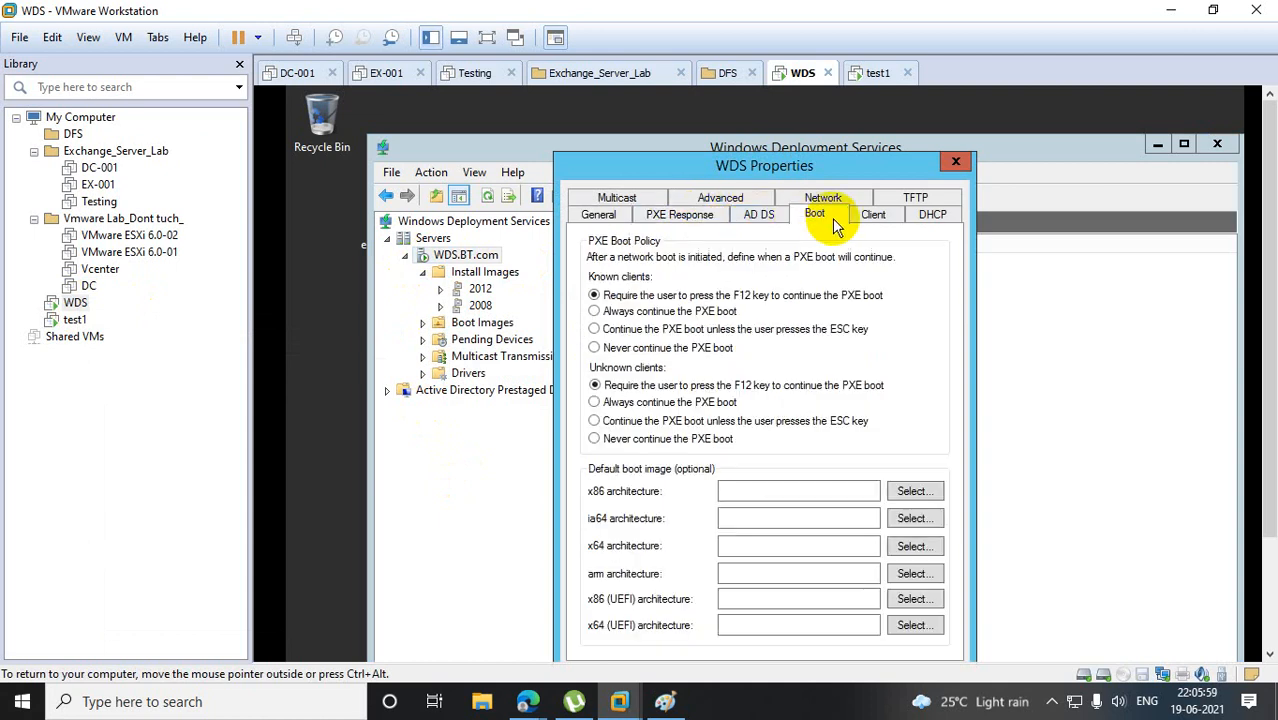
click(885, 218)
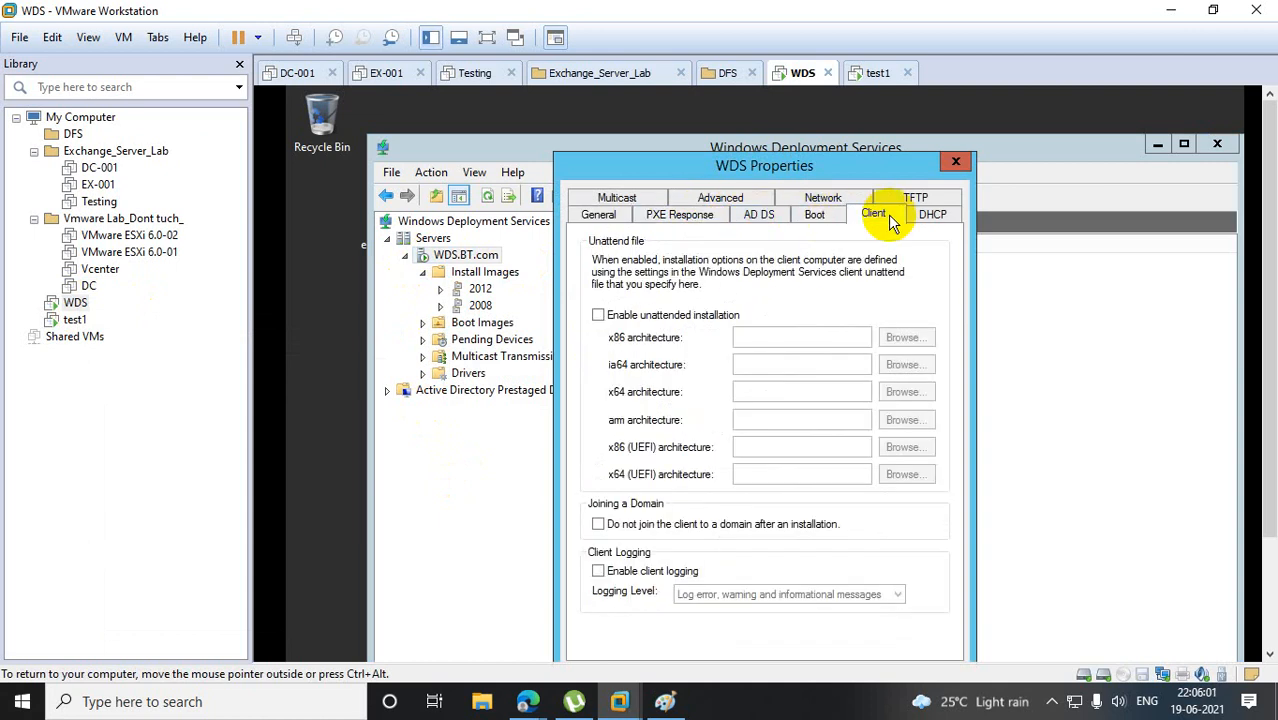
click(810, 216)
click(756, 218)
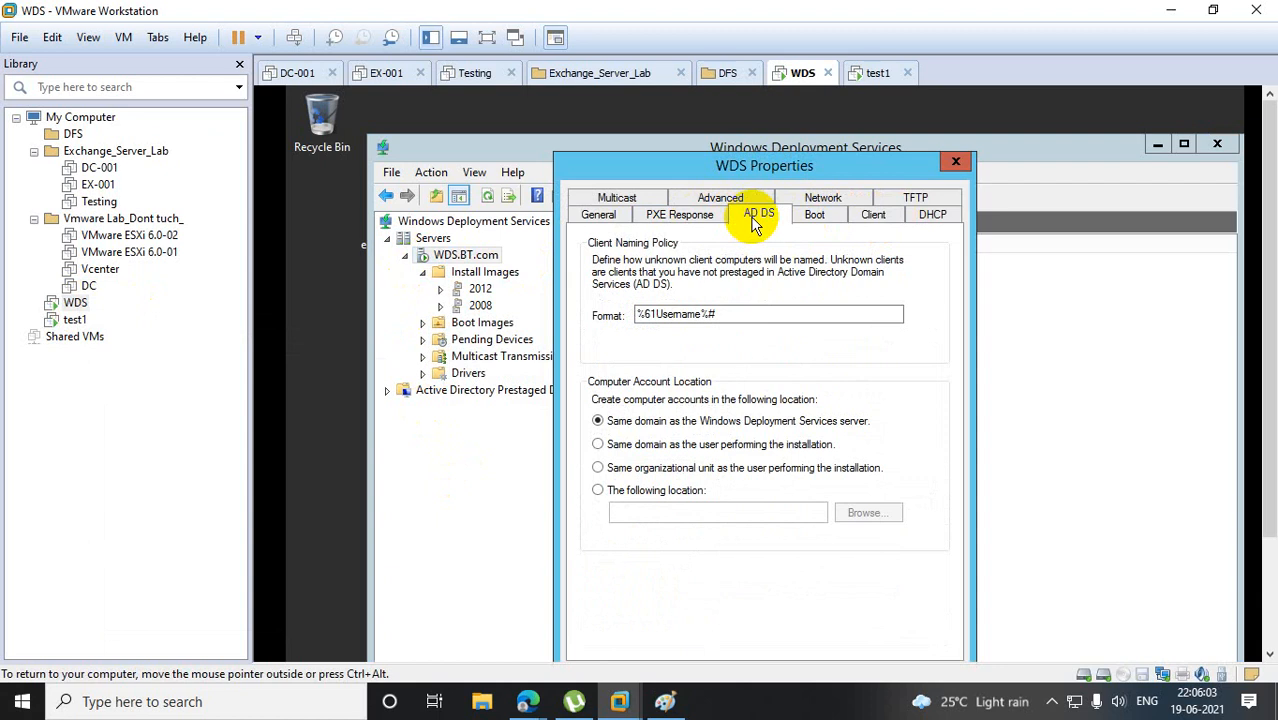
click(659, 218)
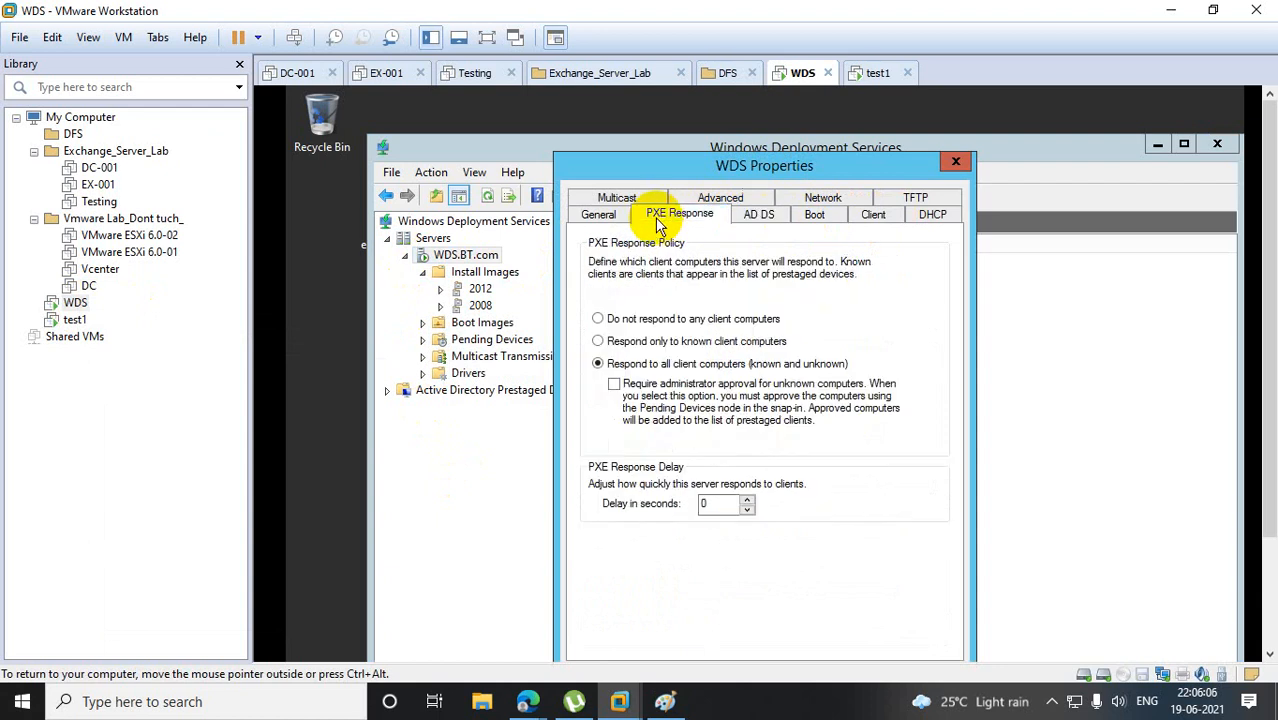
Make Windows Deployment Services use specified servers and select the WDS computer from BT.com as the domain controller.
click(726, 199)
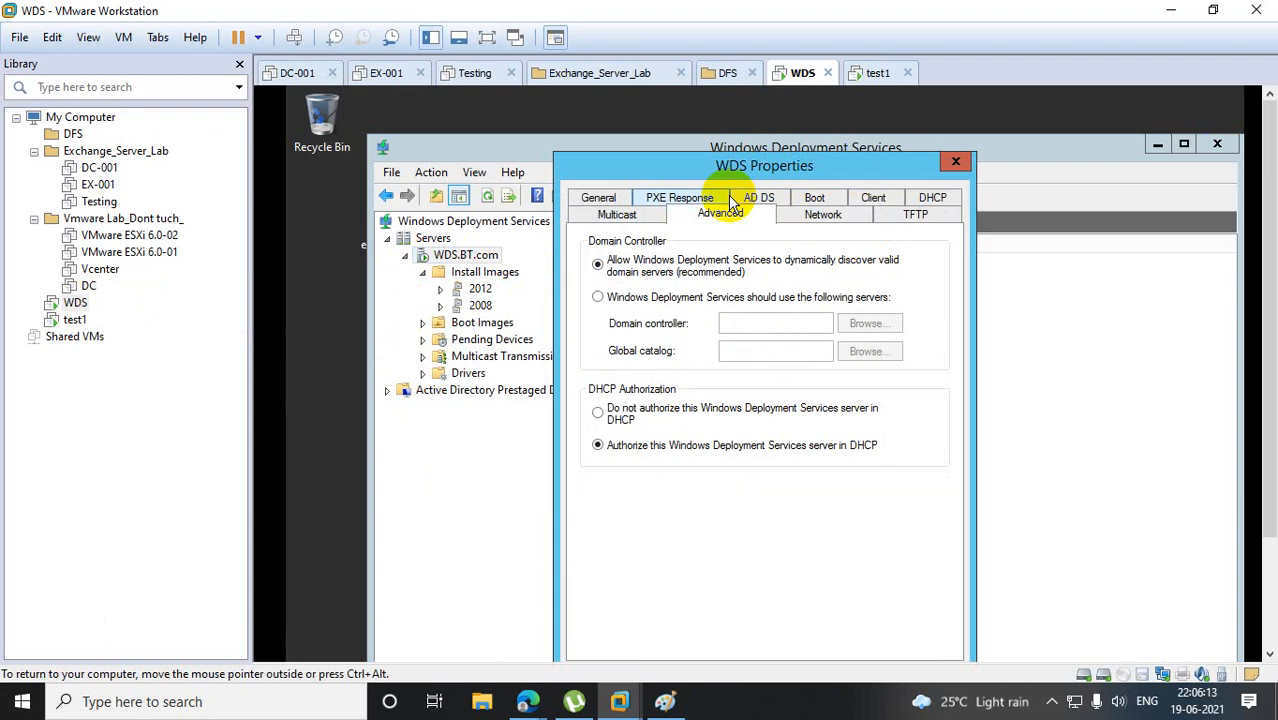
click(597, 297)
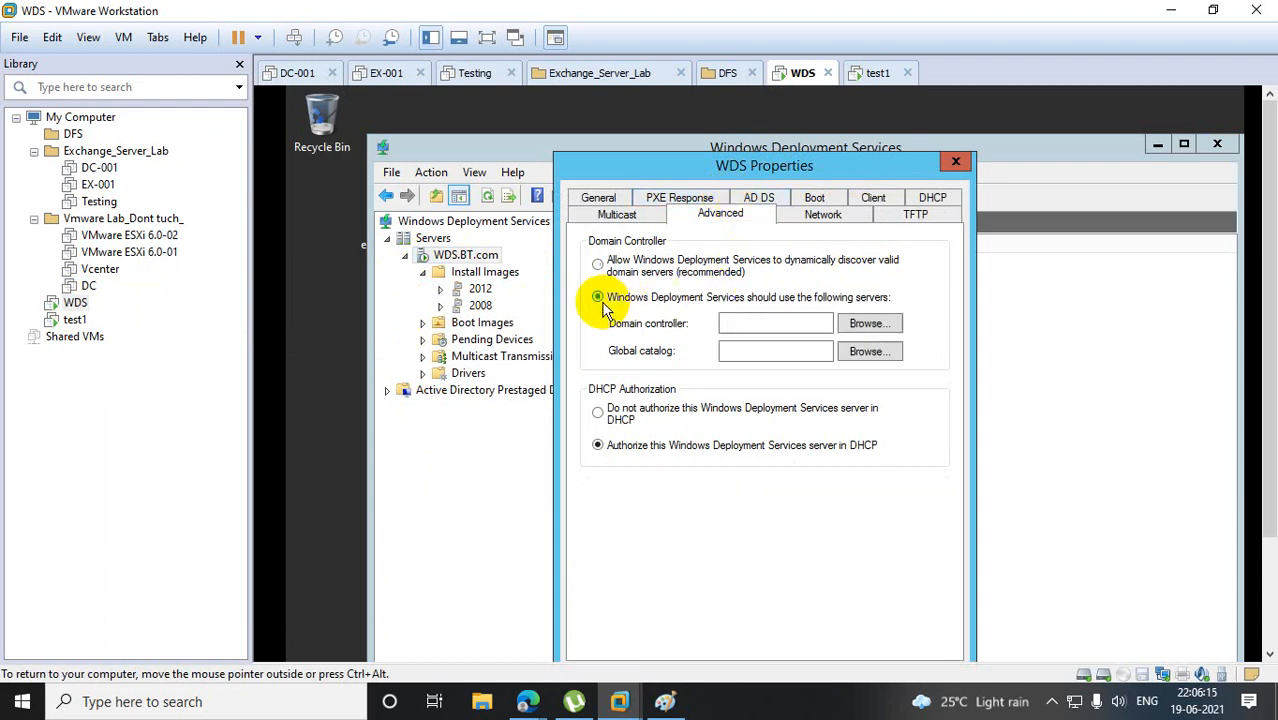
click(878, 324)
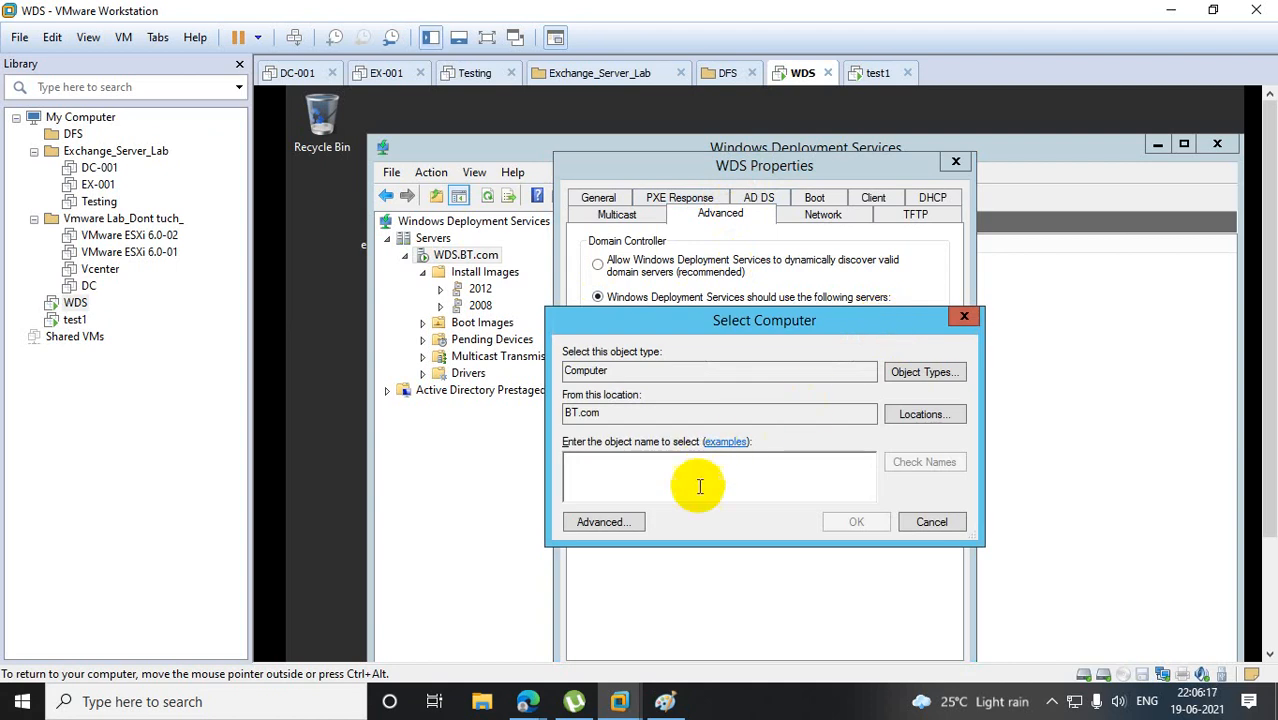
click(603, 521)
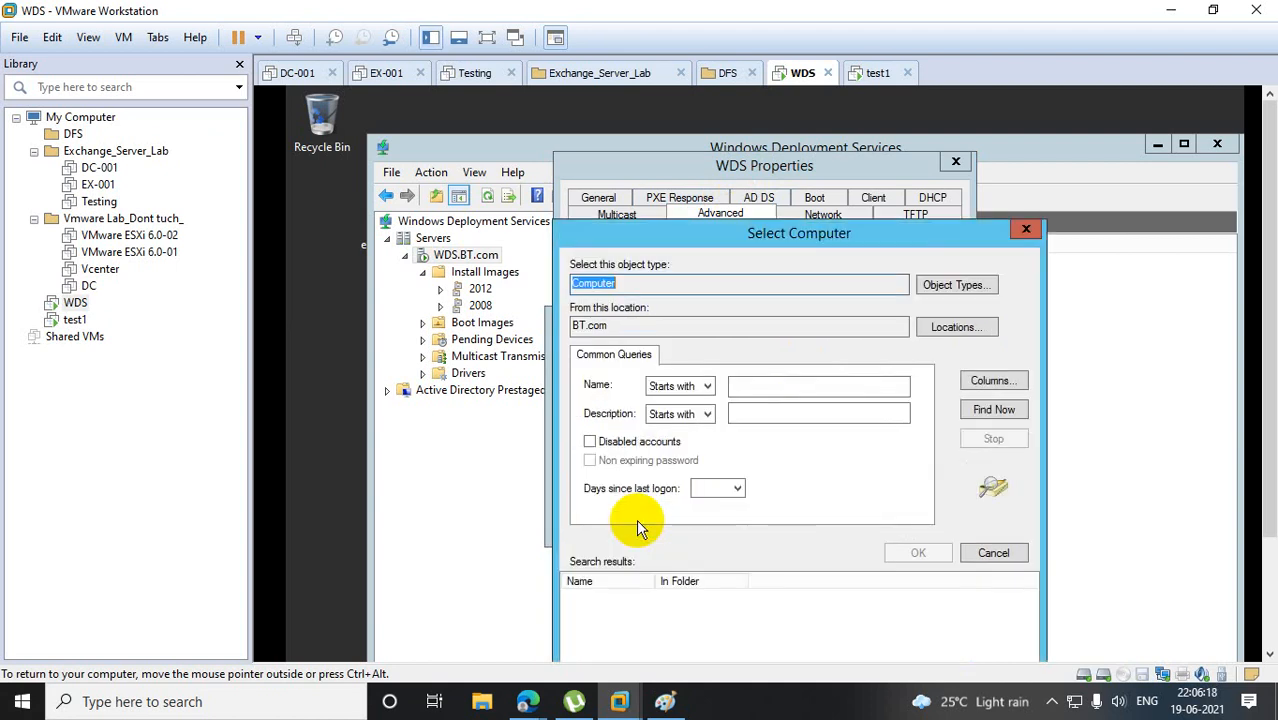
click(999, 410)
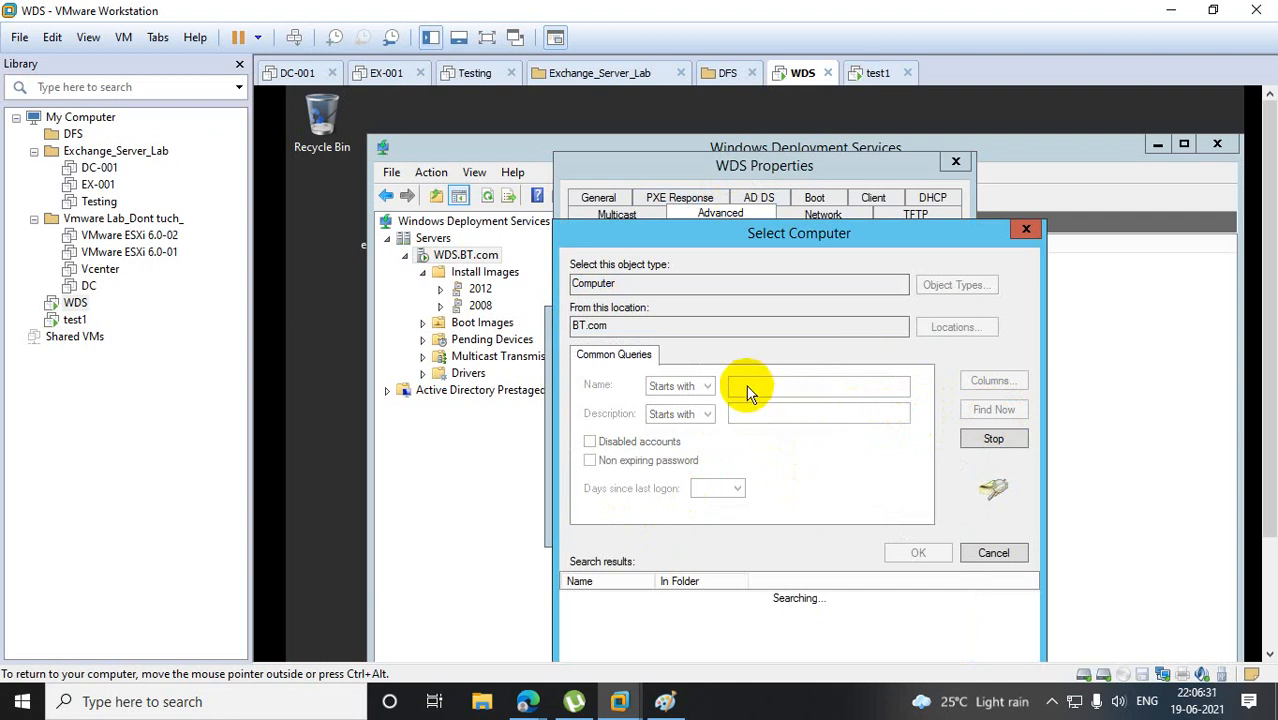
drag(777, 238, 857, 175)
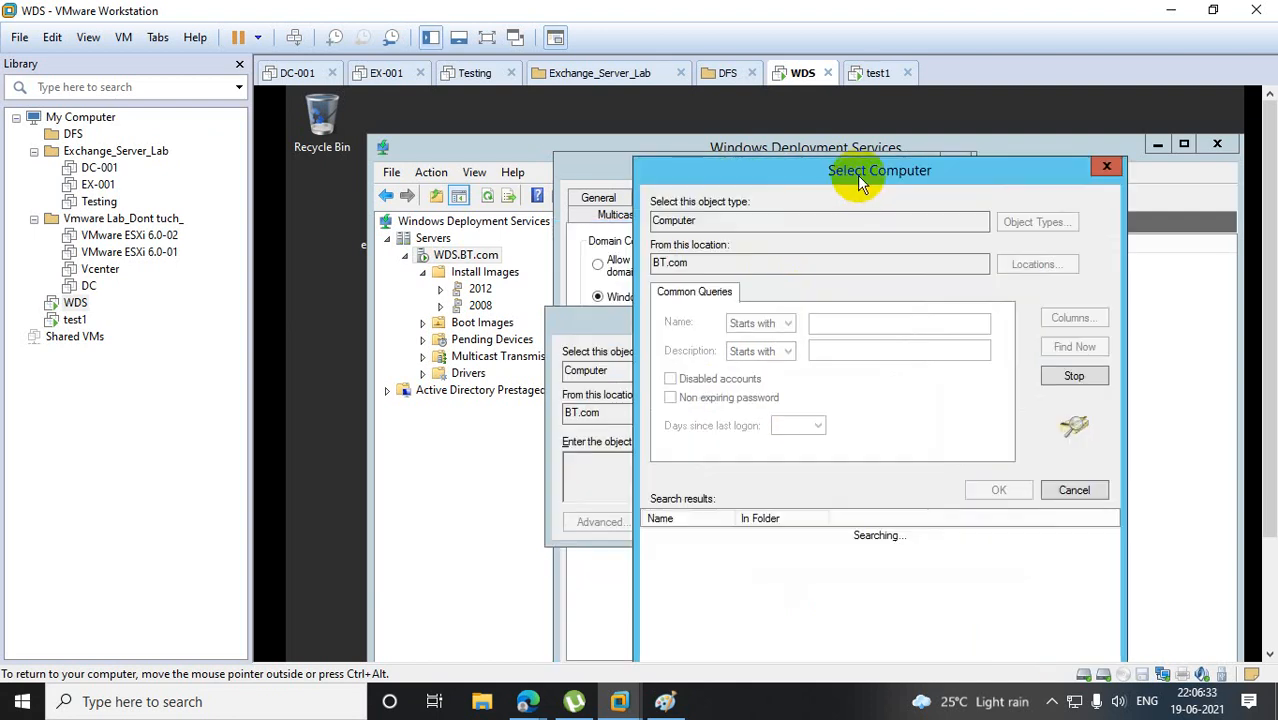
click(998, 489)
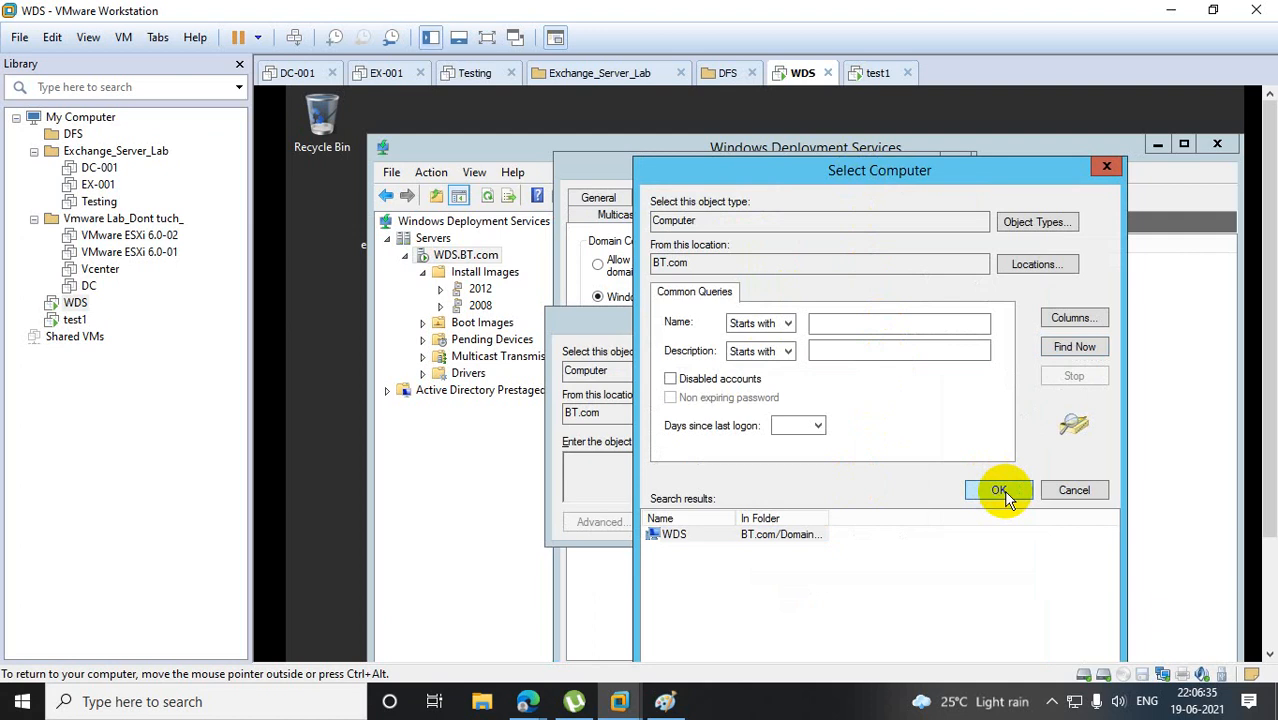
click(856, 521)
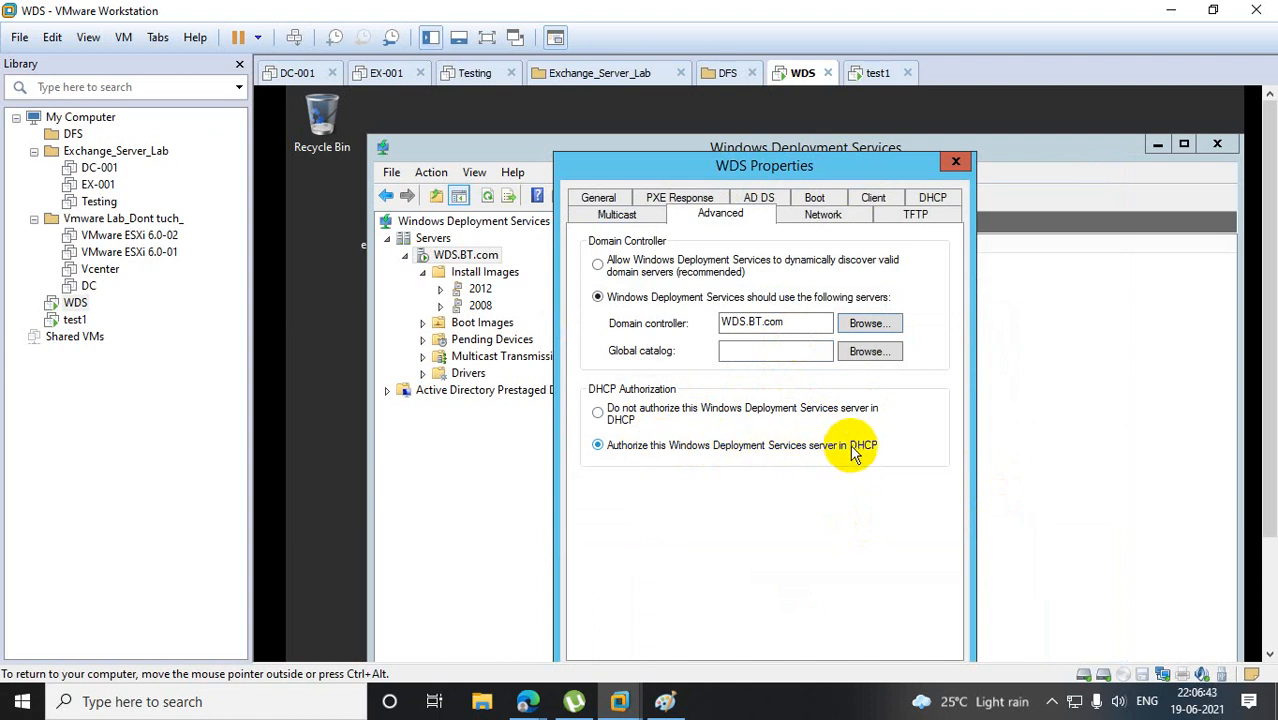
Set the PXE boot policy to always continue the PXE boot for known and unknown clients, and save the server properties.
click(938, 197)
click(876, 214)
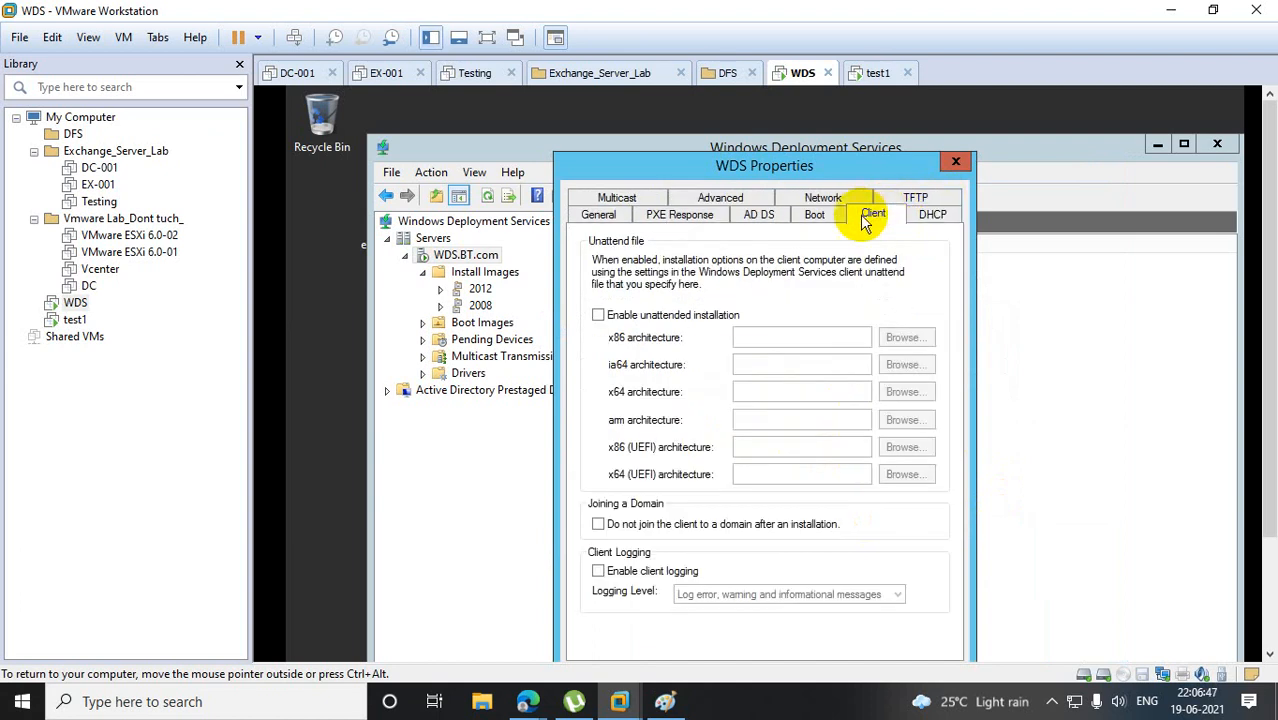
click(816, 216)
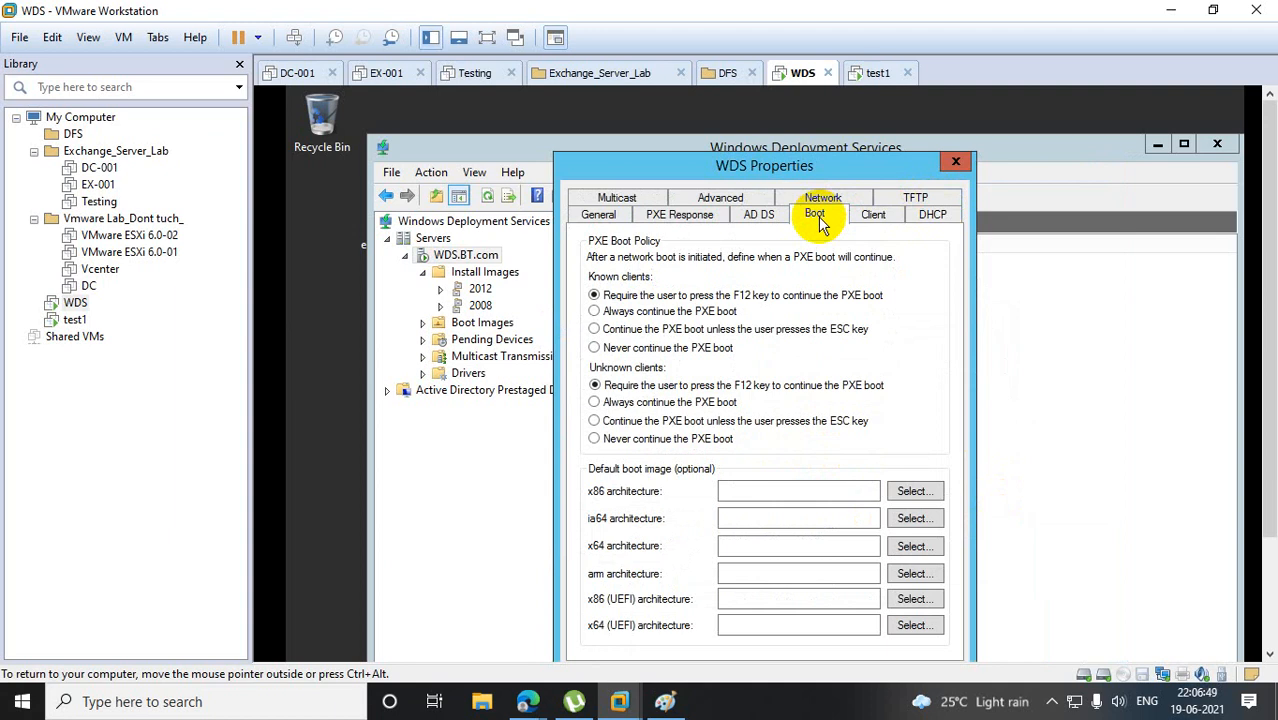
click(595, 313)
click(595, 403)
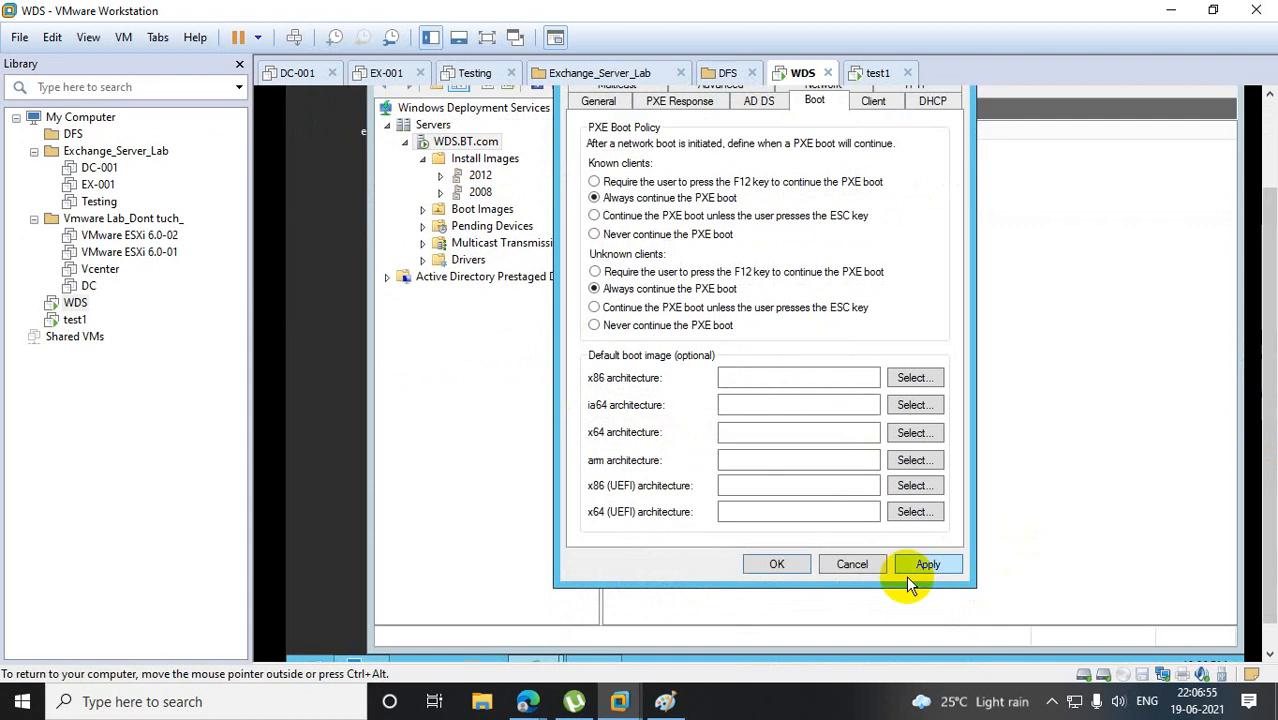
click(787, 565)
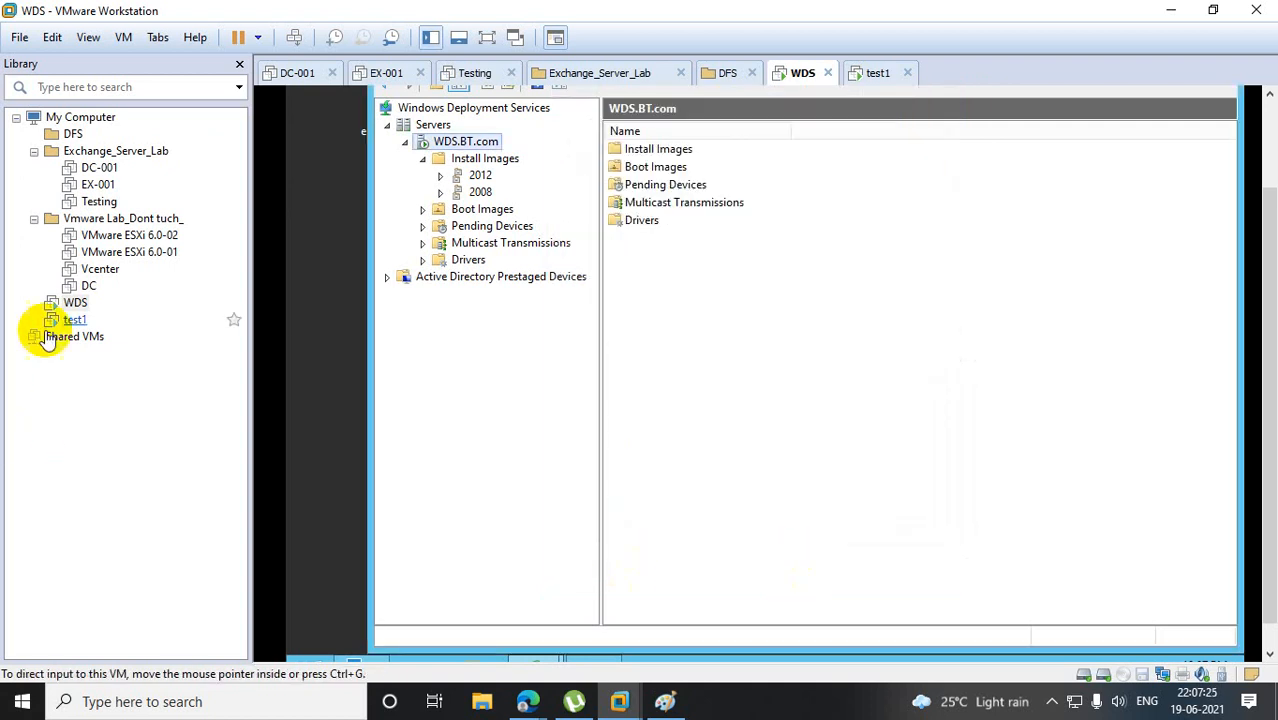
Reset test1 to network-boot it with the changed PXE boot policy, and direct input to its console.
right_click(75, 322)
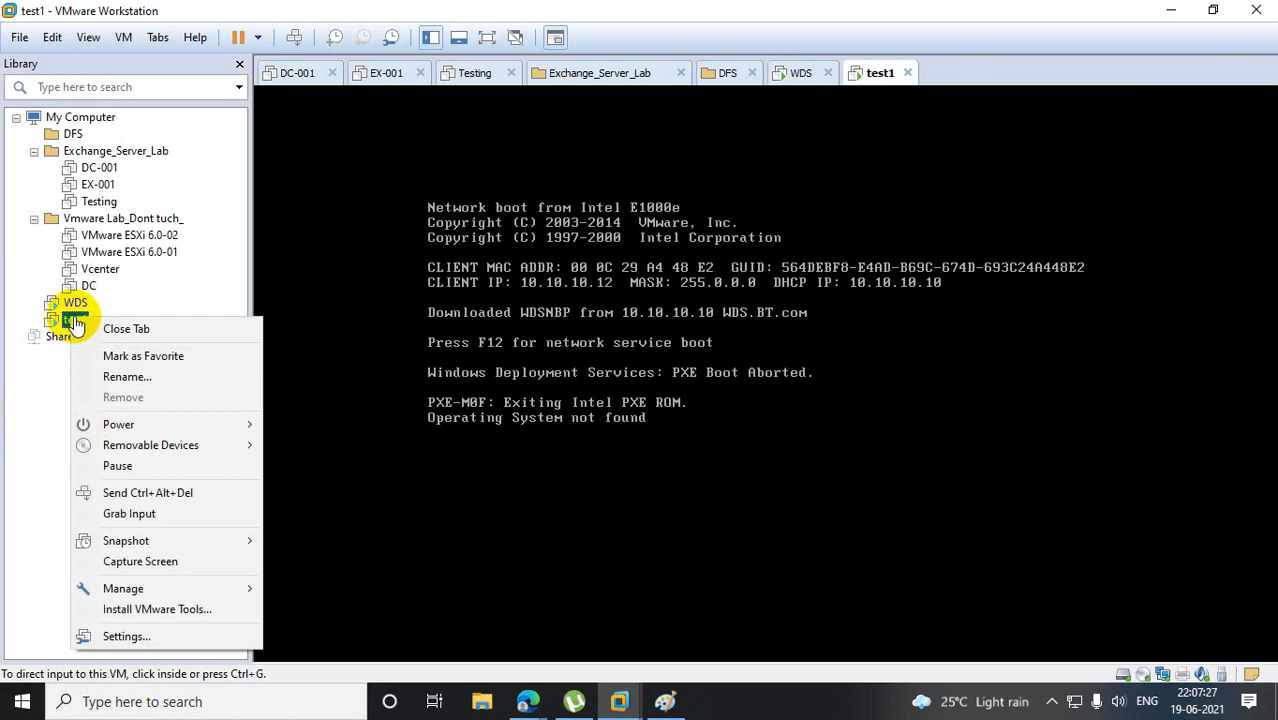
mouse_move(195, 425)
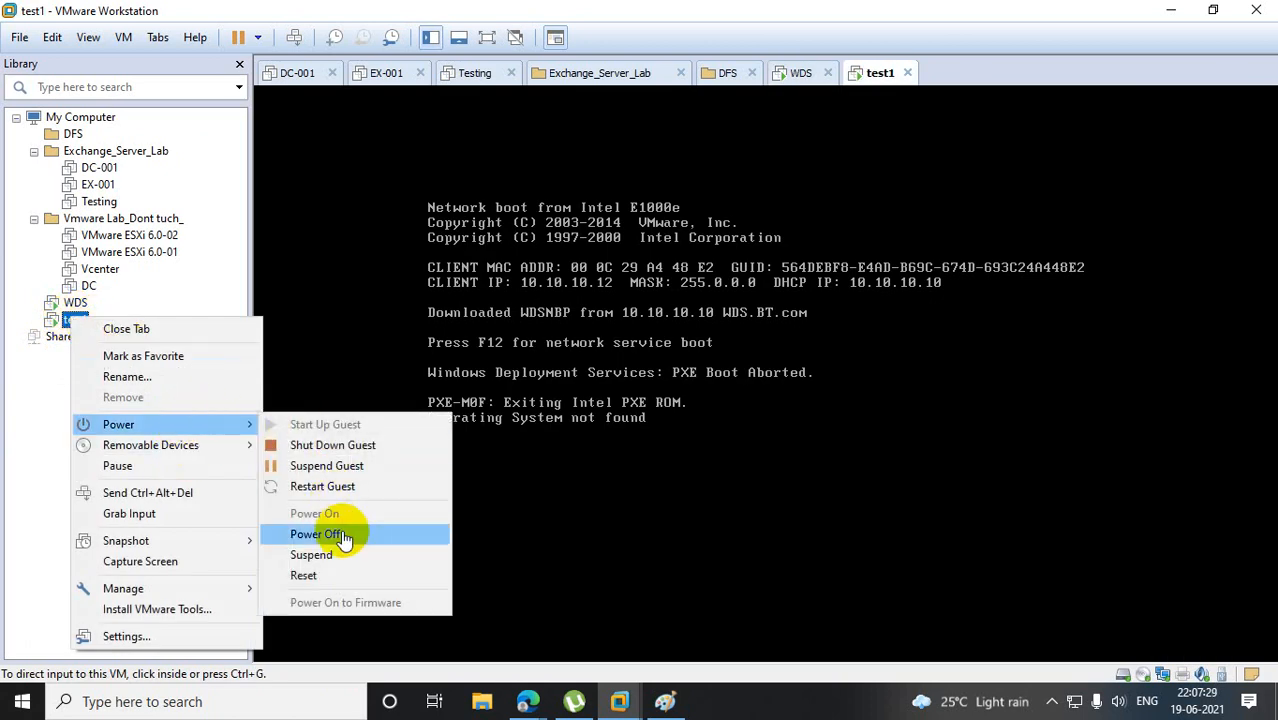
click(348, 578)
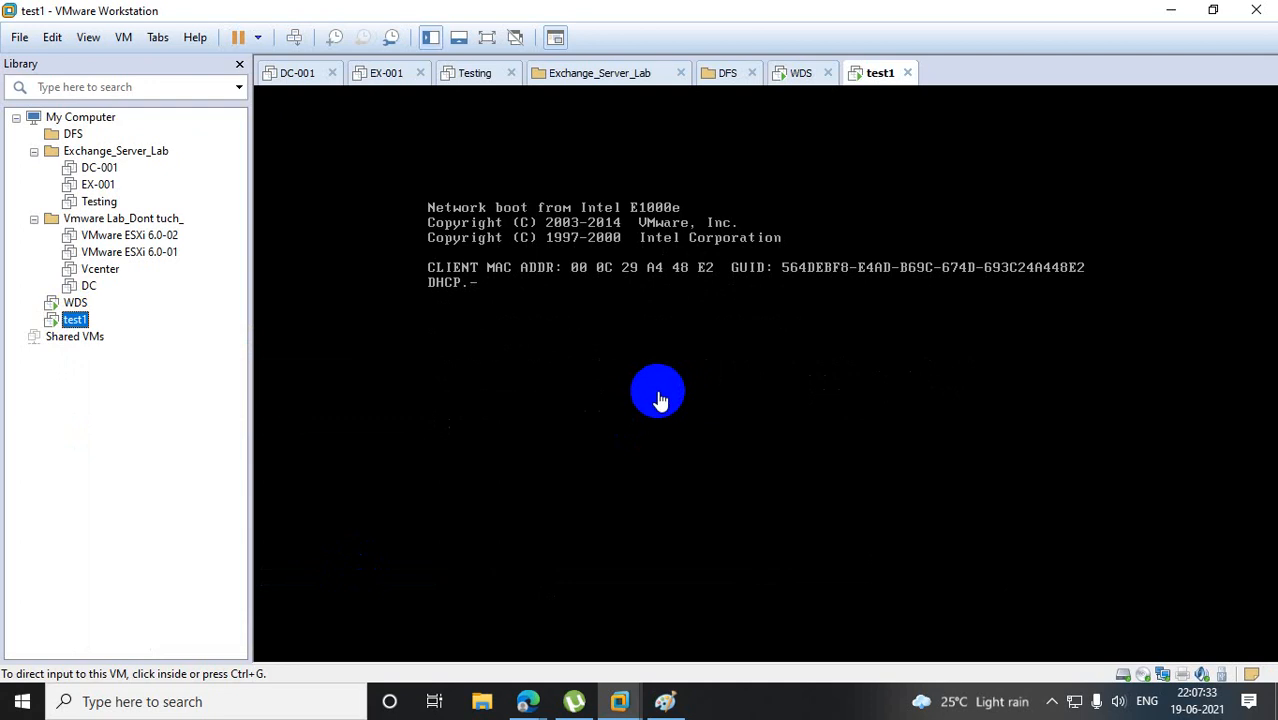
click(659, 401)
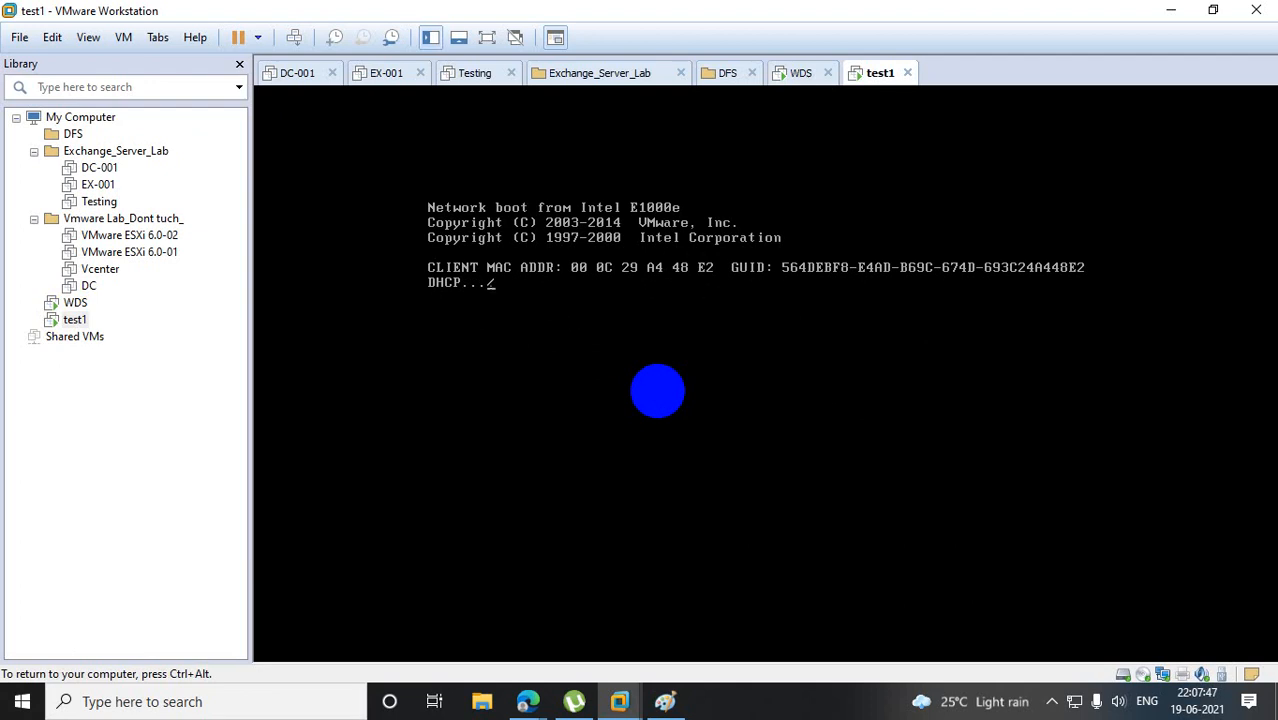
Switch to the WDS virtual machine and run firewall.cpl to open its Windows Firewall settings.
key(ctrl+alt)
click(84, 308)
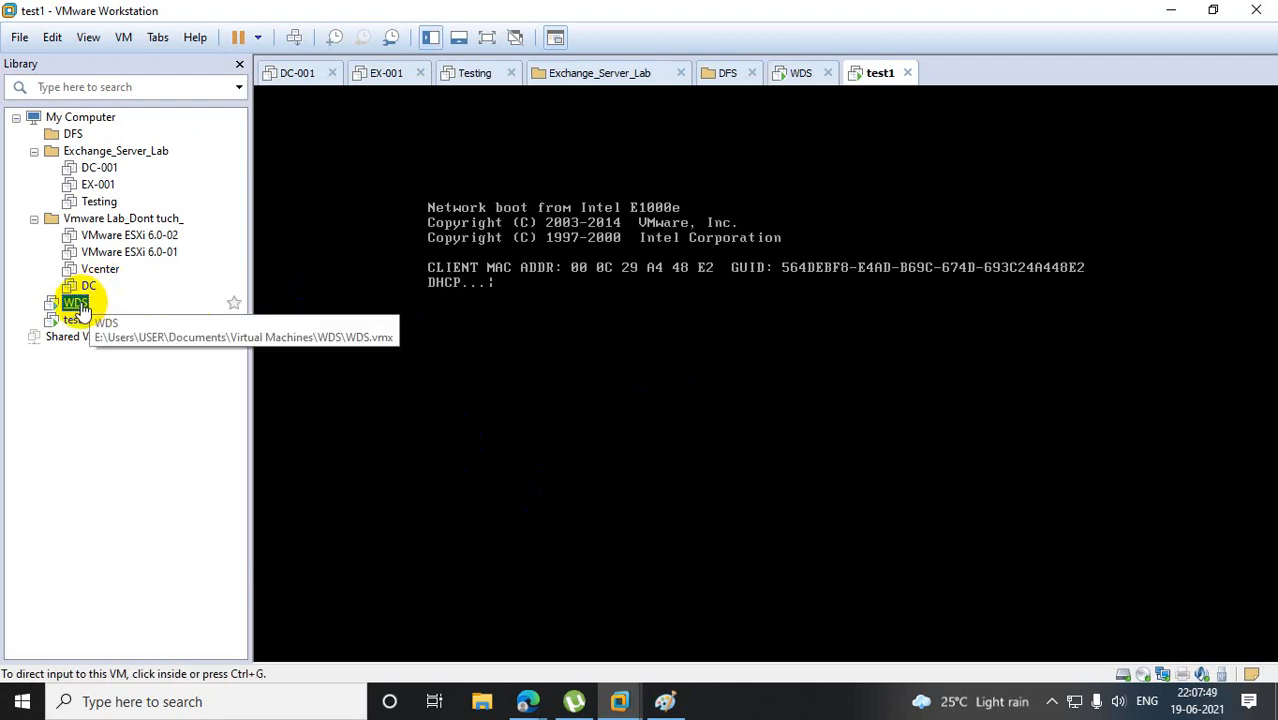
scroll(1270, 428, down, 2)
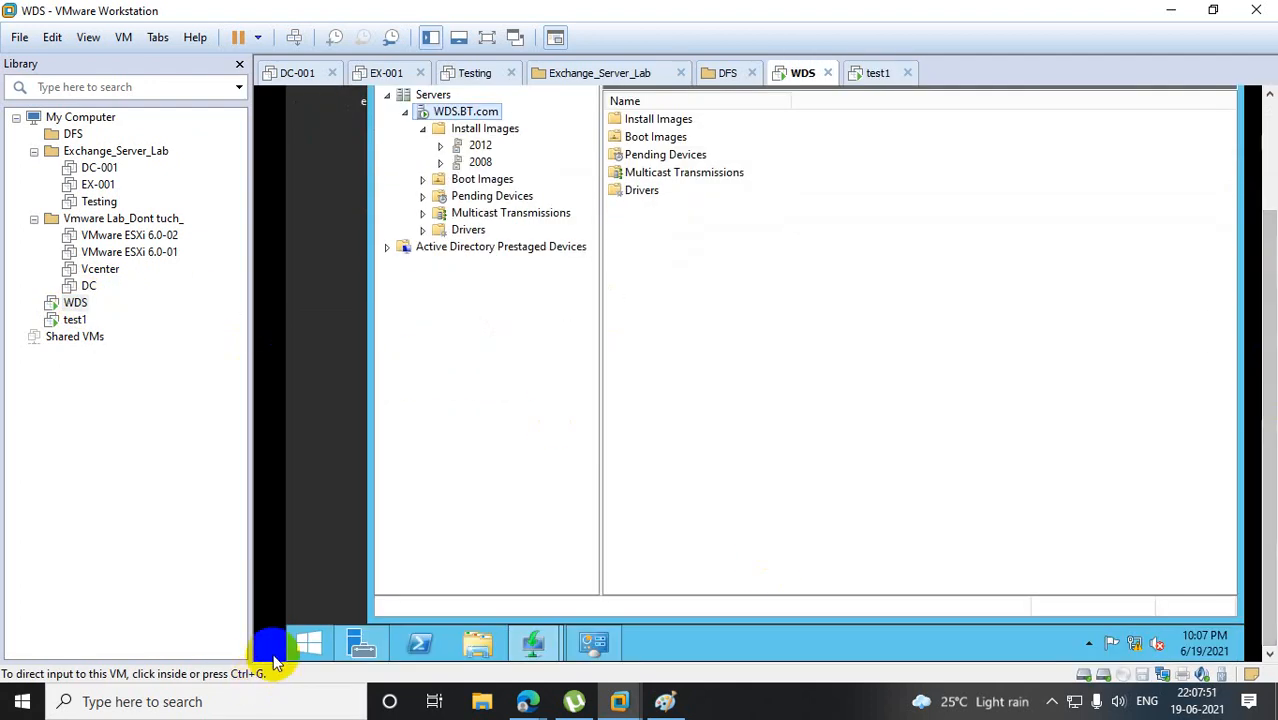
right_click(308, 640)
click(357, 578)
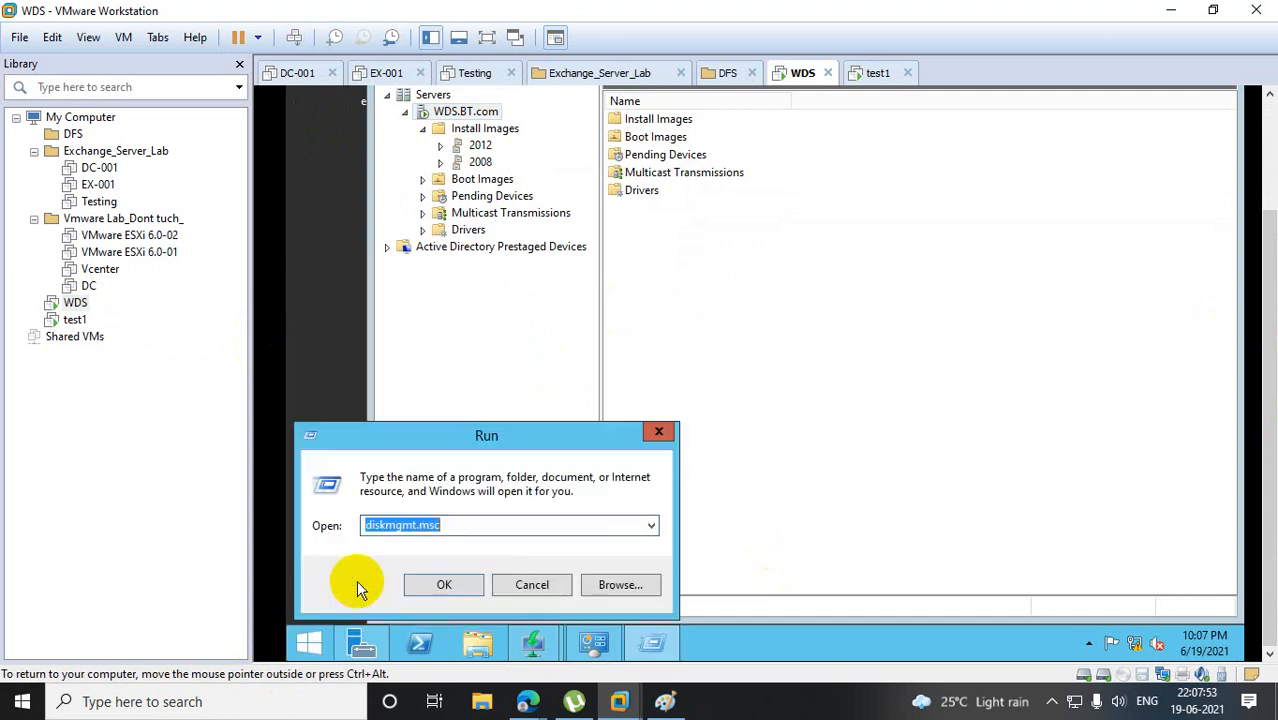
text(firew)
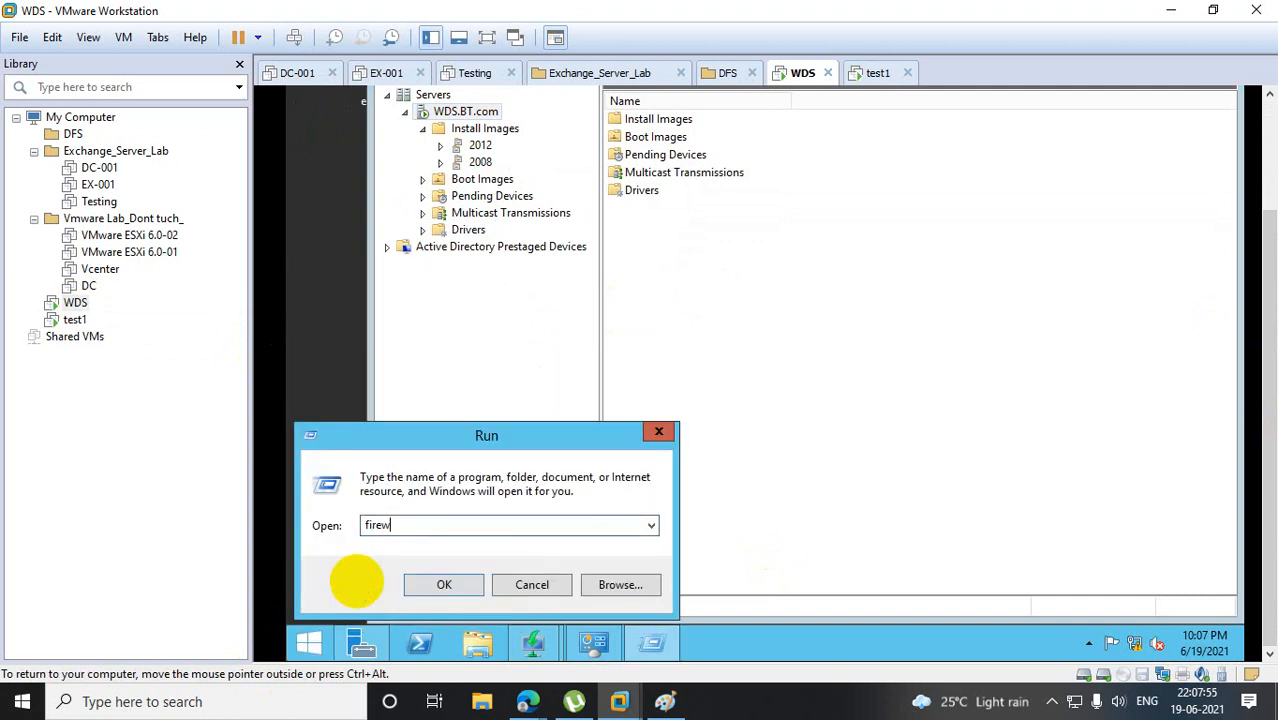
text(all.cpl)
key(Return)
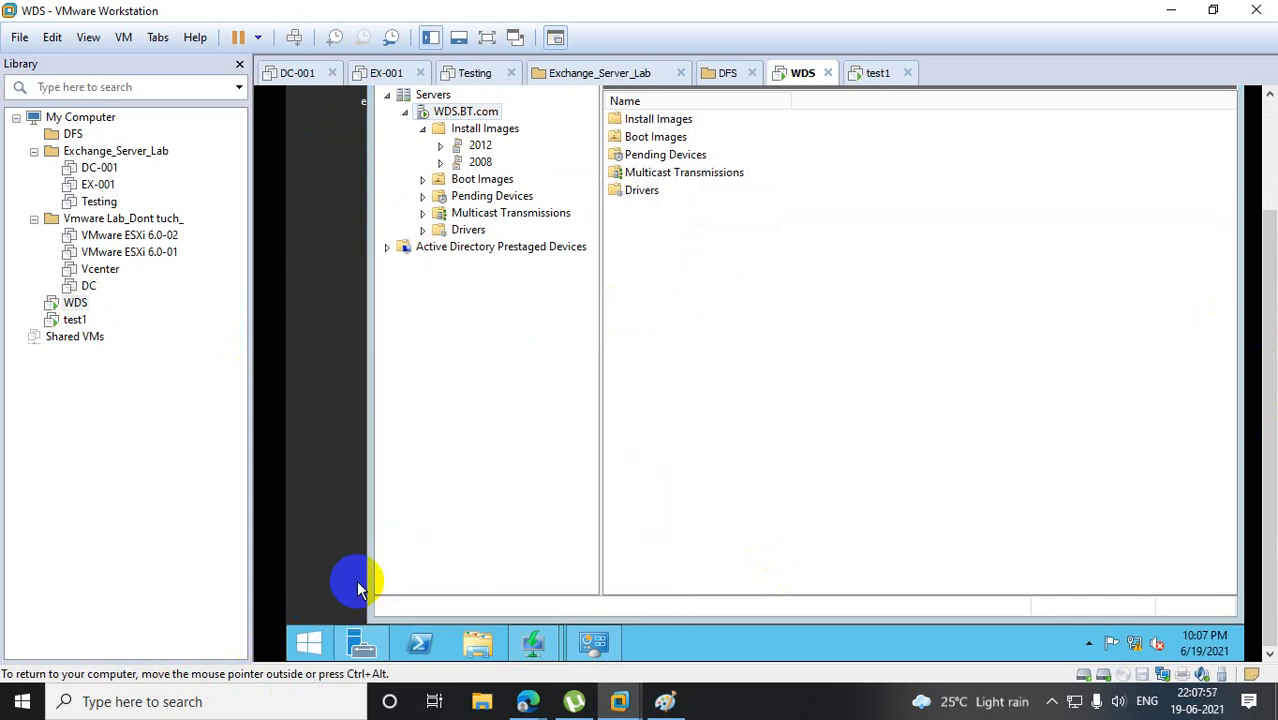
Turn off Windows Firewall for the domain, private and public networks and apply the change.
click(528, 214)
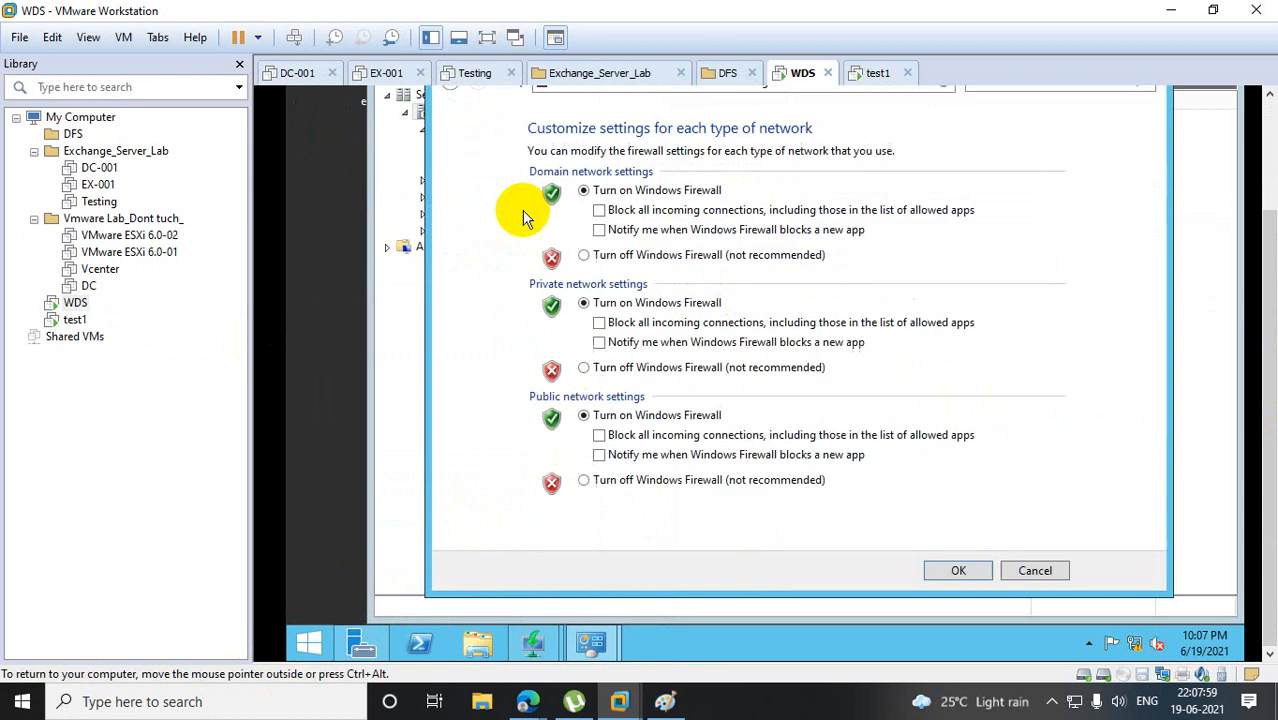
click(584, 256)
click(584, 367)
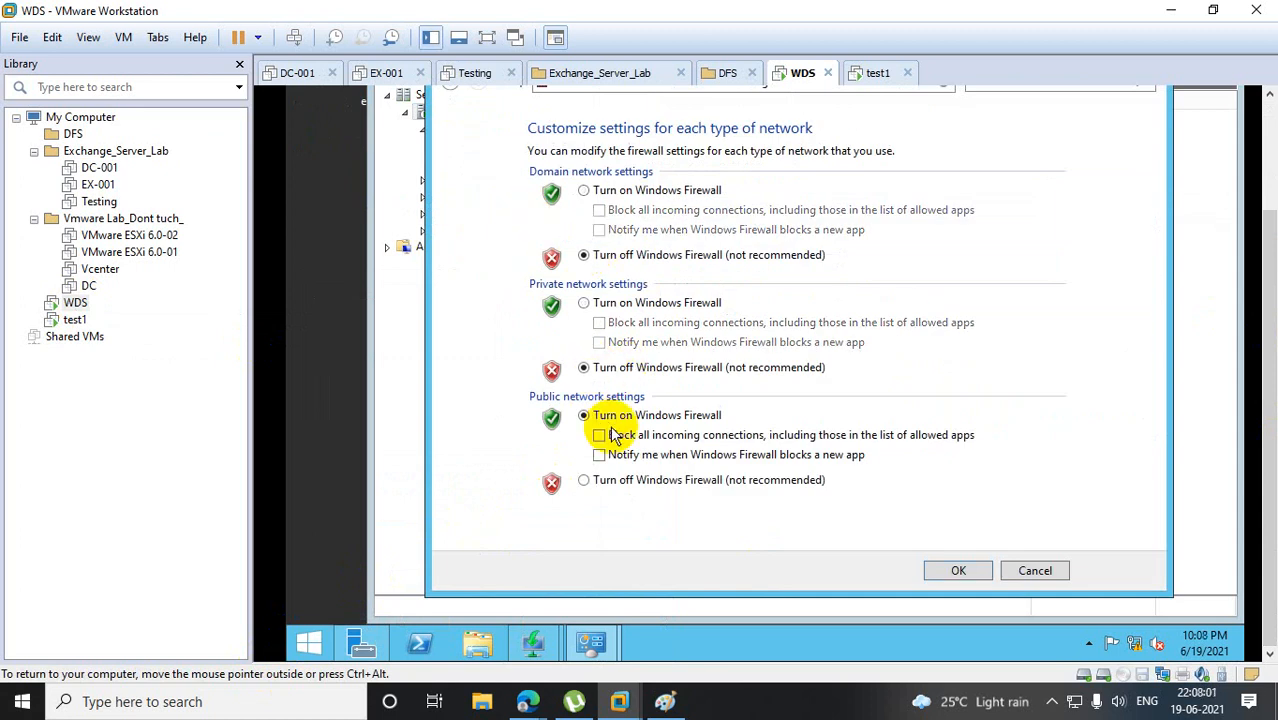
click(590, 486)
click(966, 570)
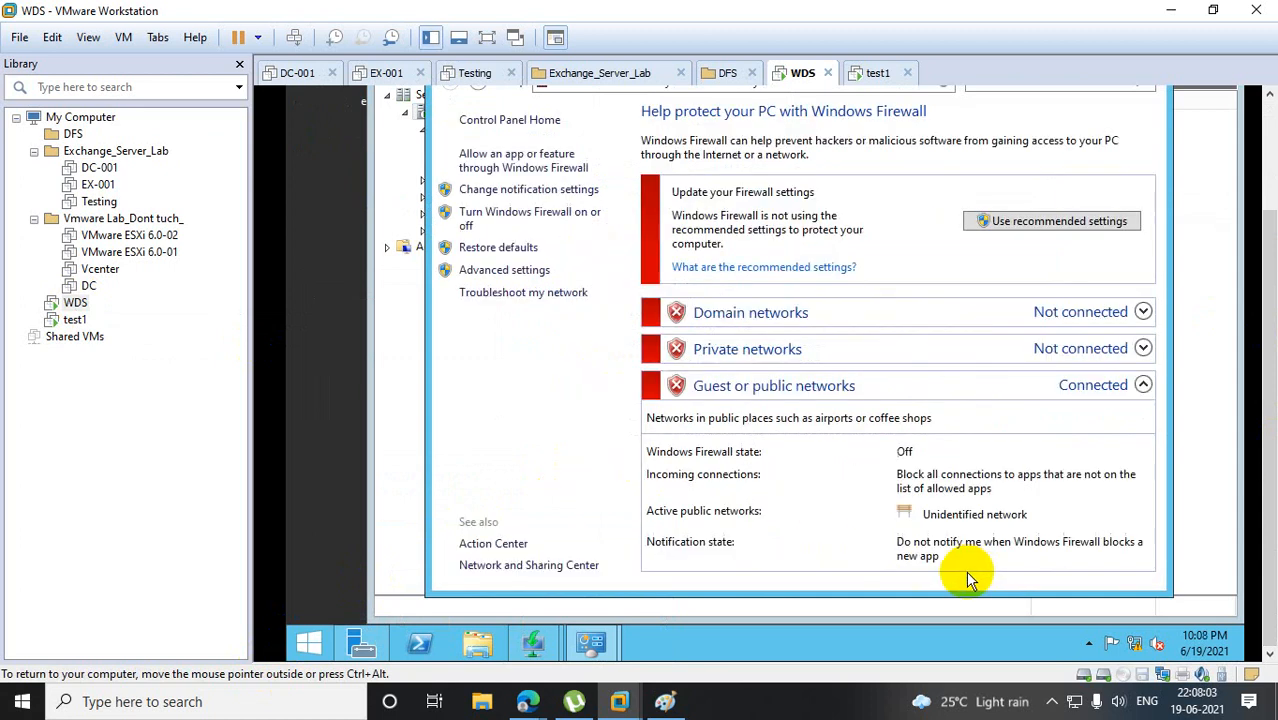
Switch to the test1 VM, reset it to network-boot again, and direct input to its console.
click(75, 319)
click(596, 234)
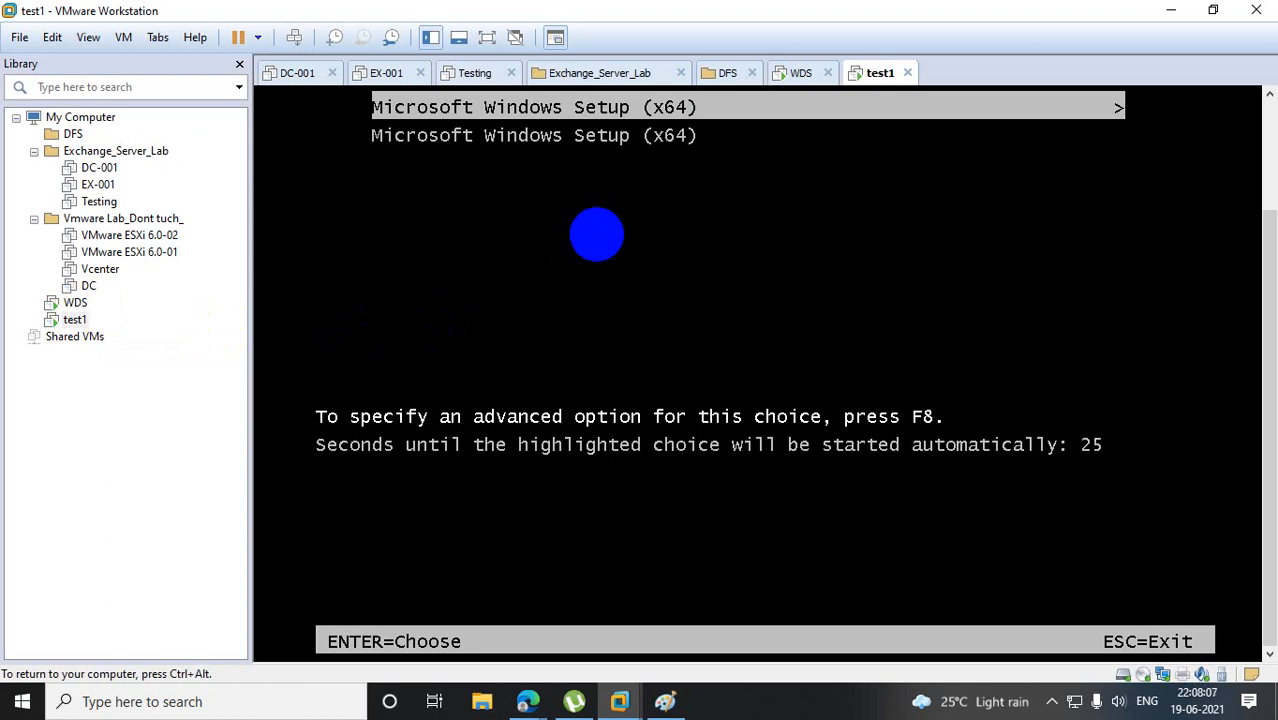
key(ctrl+alt)
drag(1270, 222, 1271, 98)
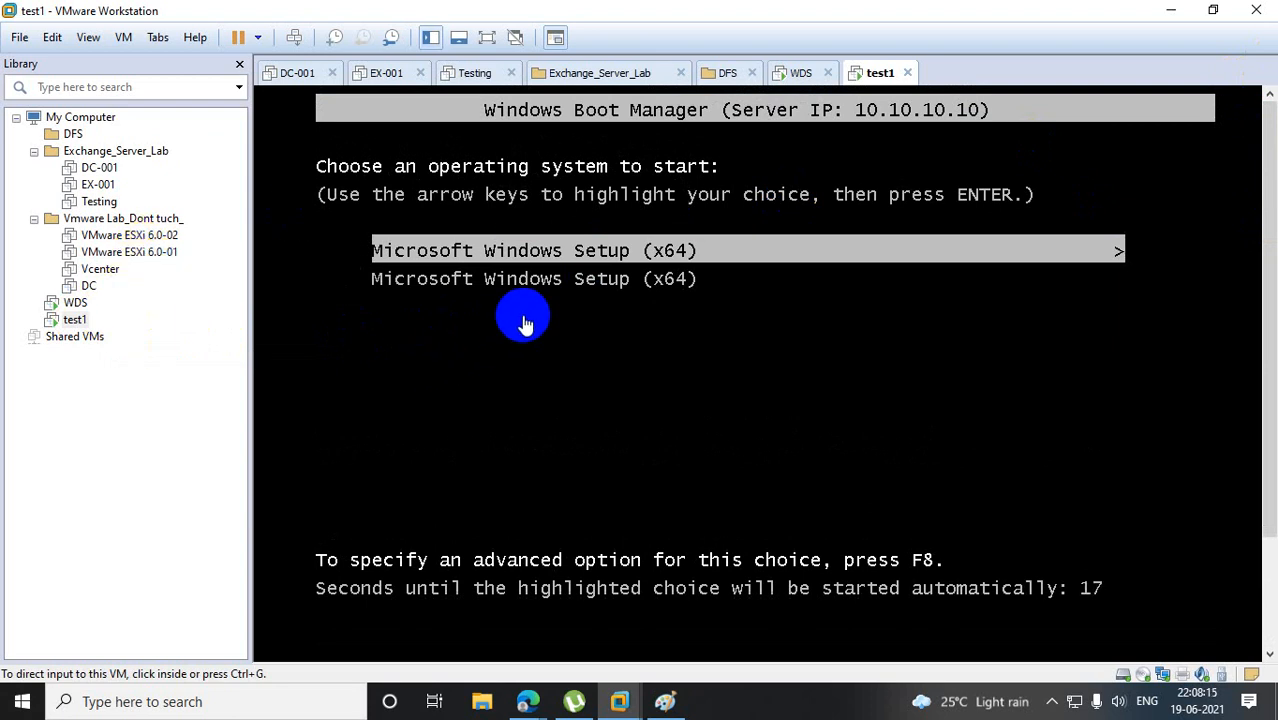
right_click(84, 320)
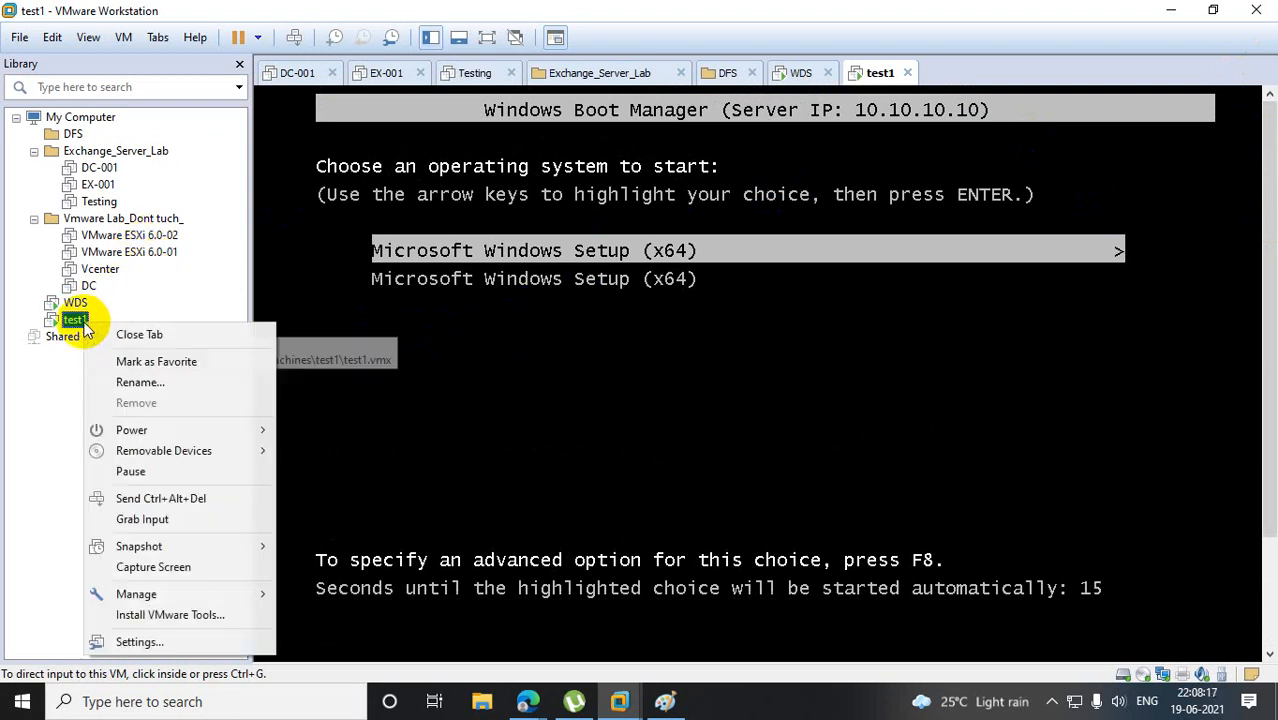
mouse_move(183, 430)
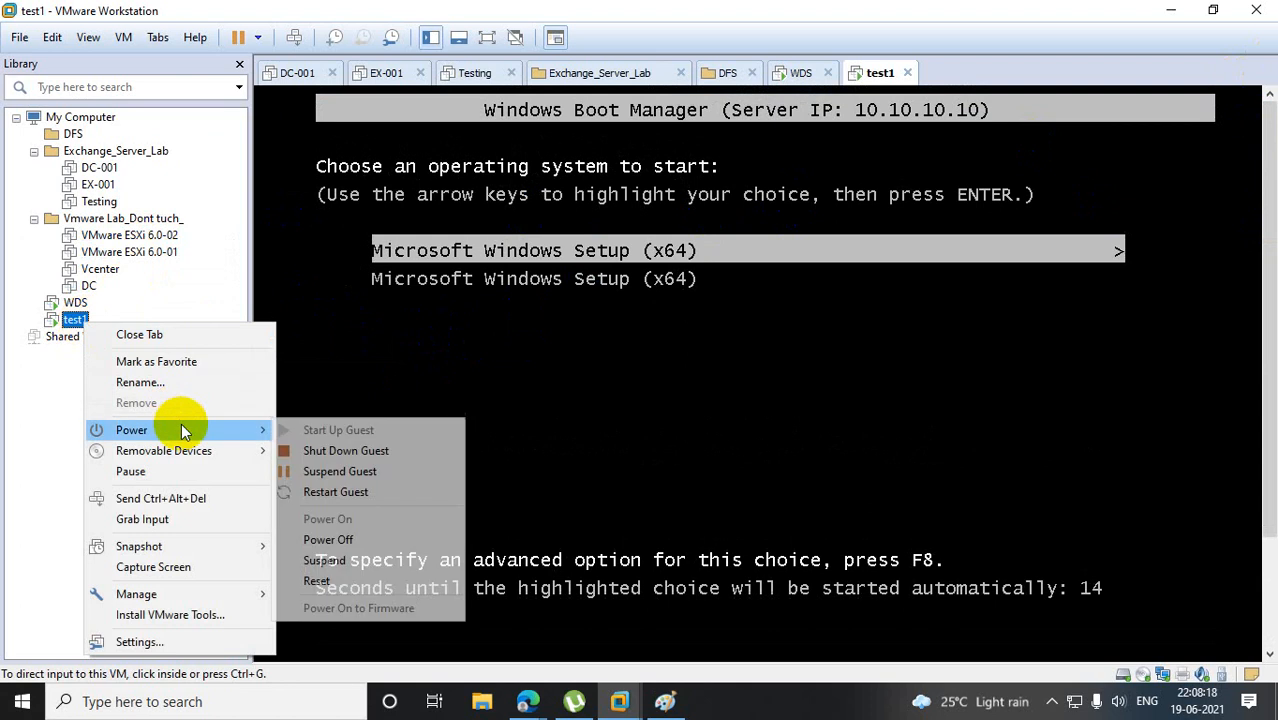
click(330, 581)
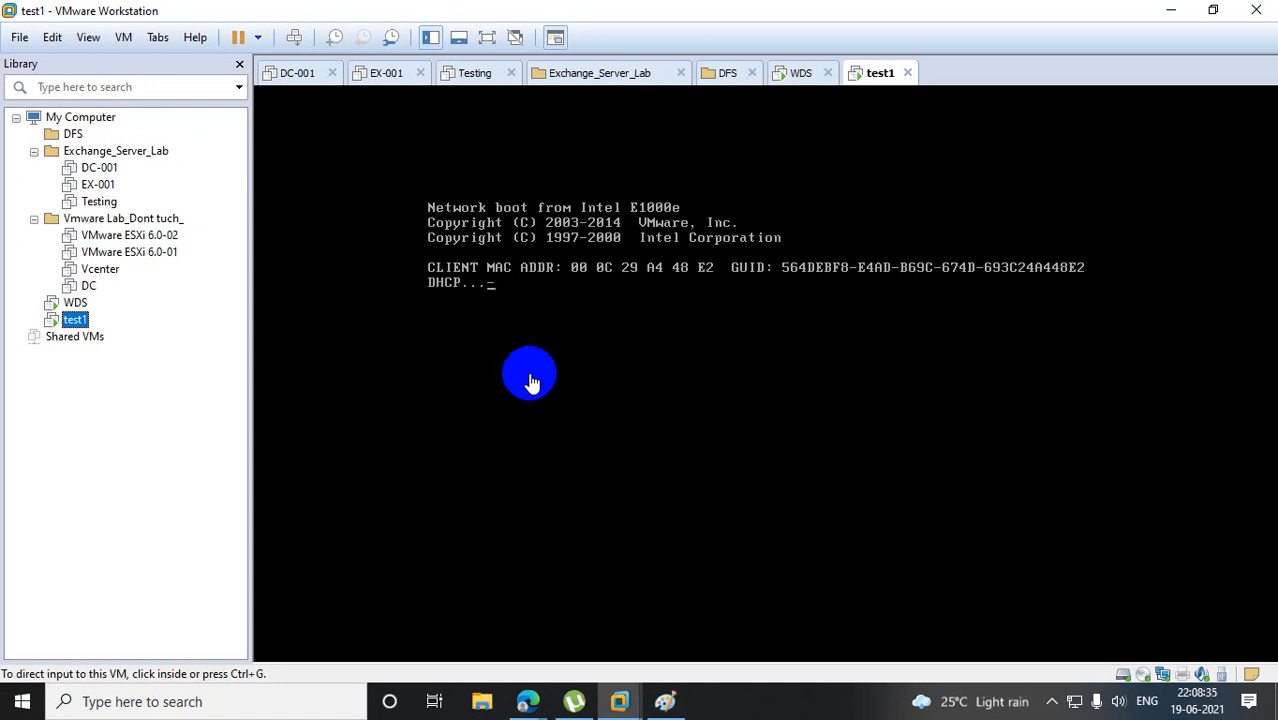
click(532, 383)
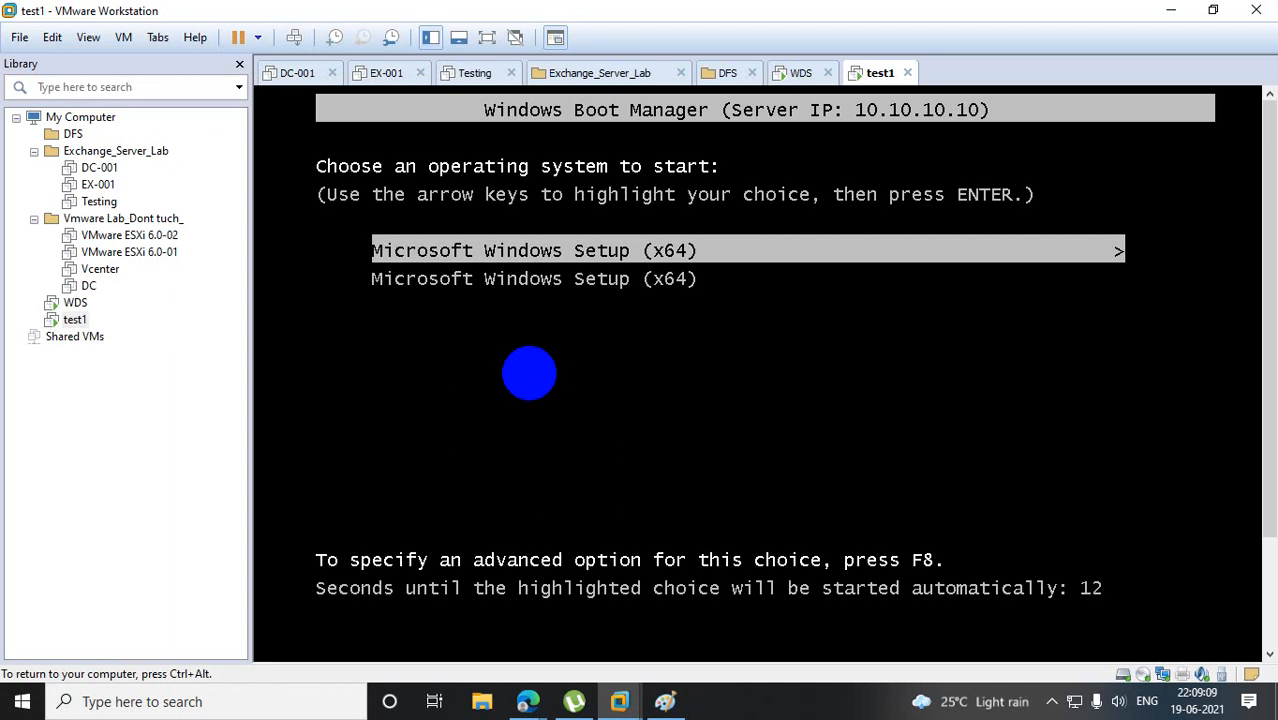
Start the first Microsoft Windows Setup (x64) entry in Windows Boot Manager and release input from the VM.
key(Down)
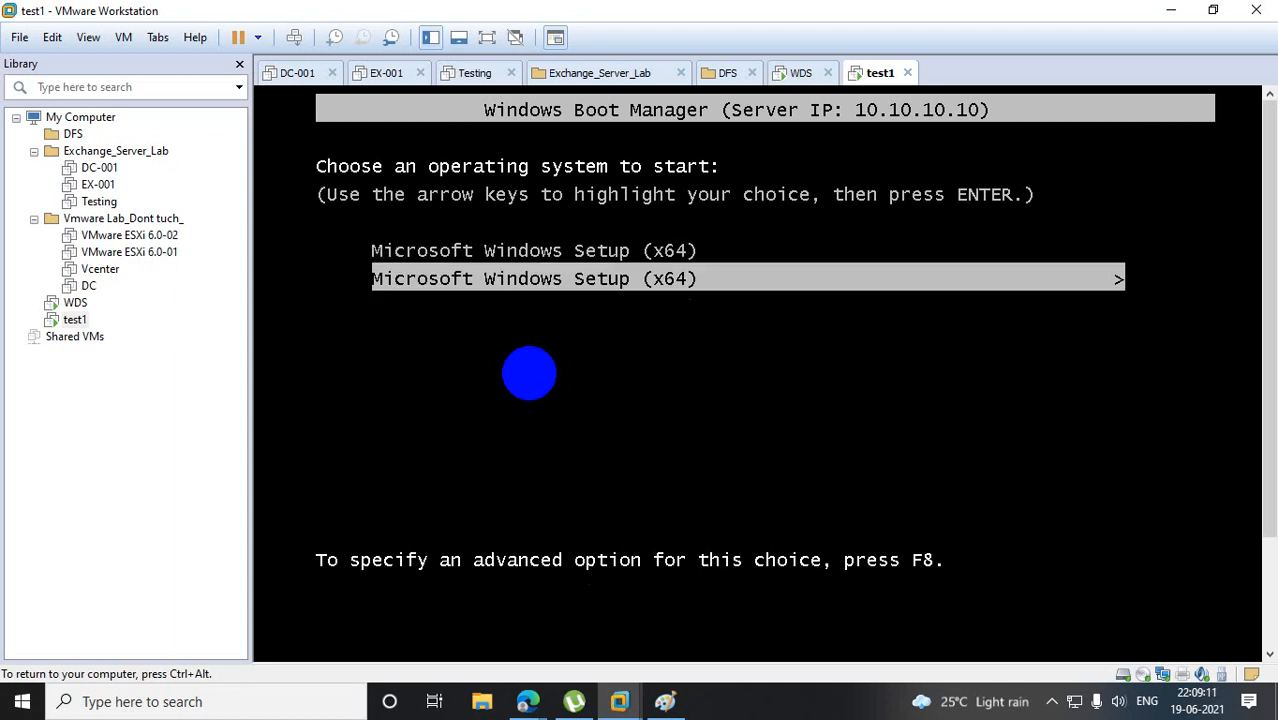
key(Up)
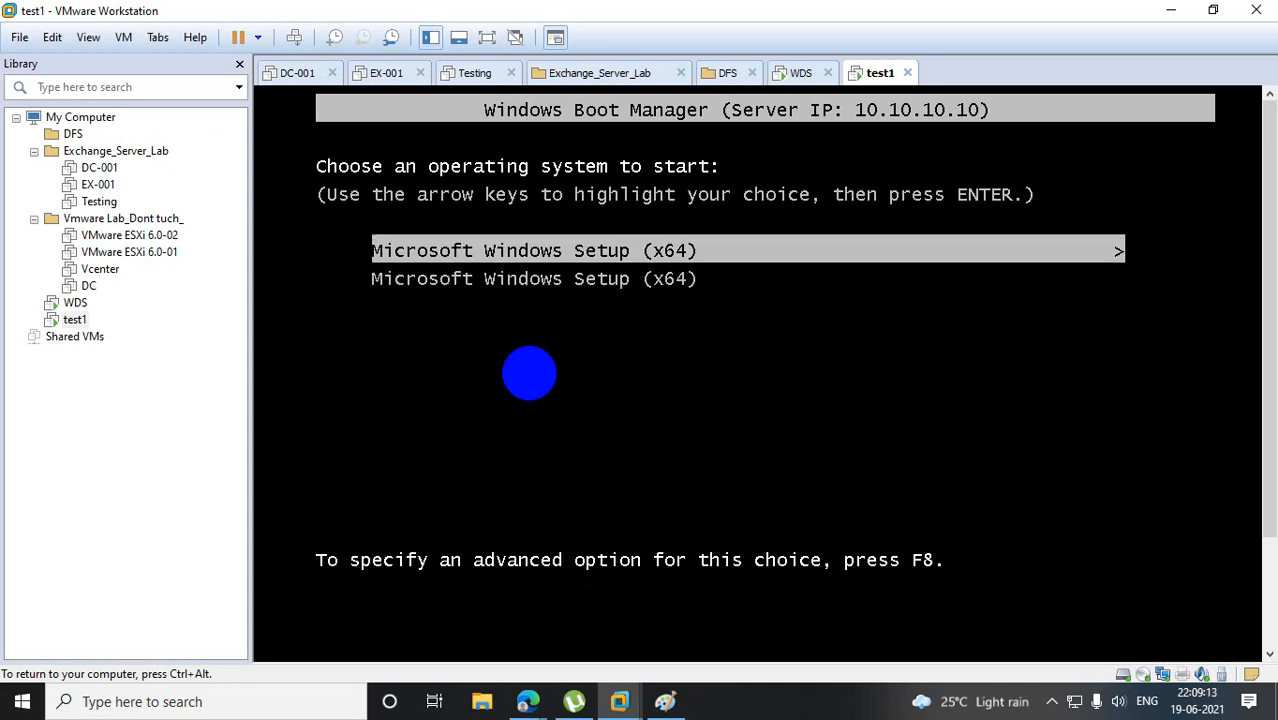
key(Return)
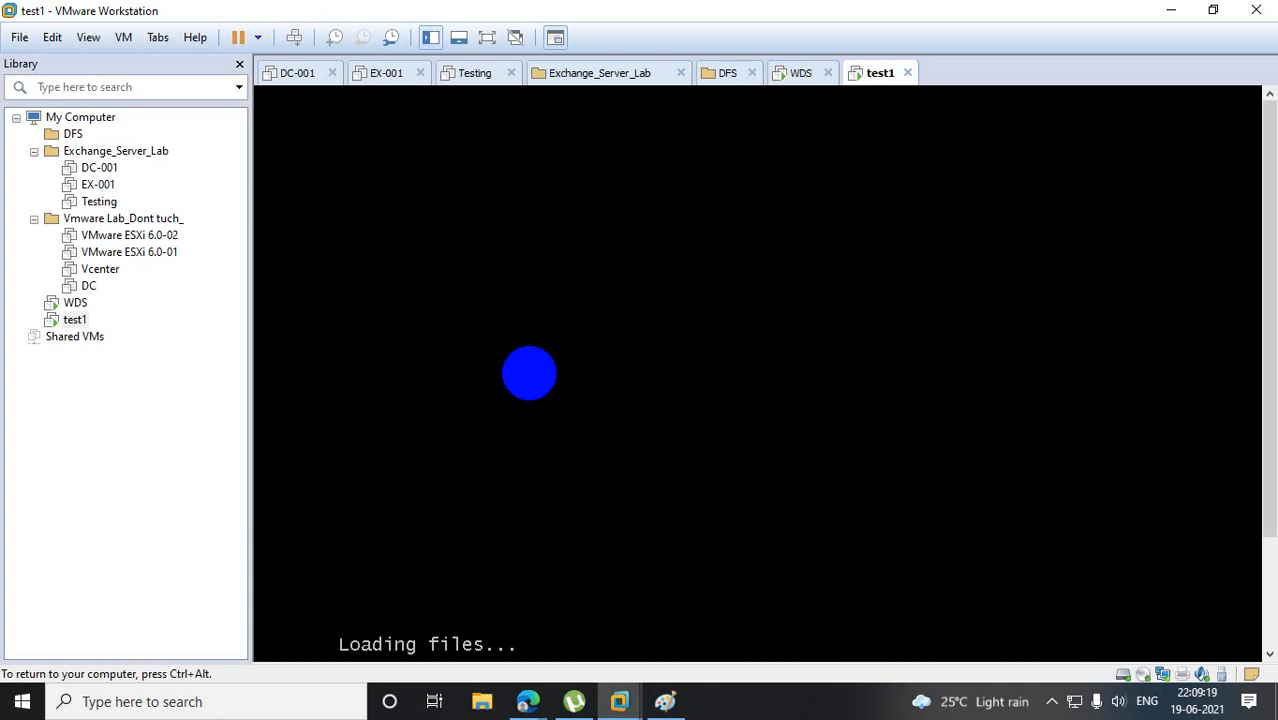
key(ctrl+alt)
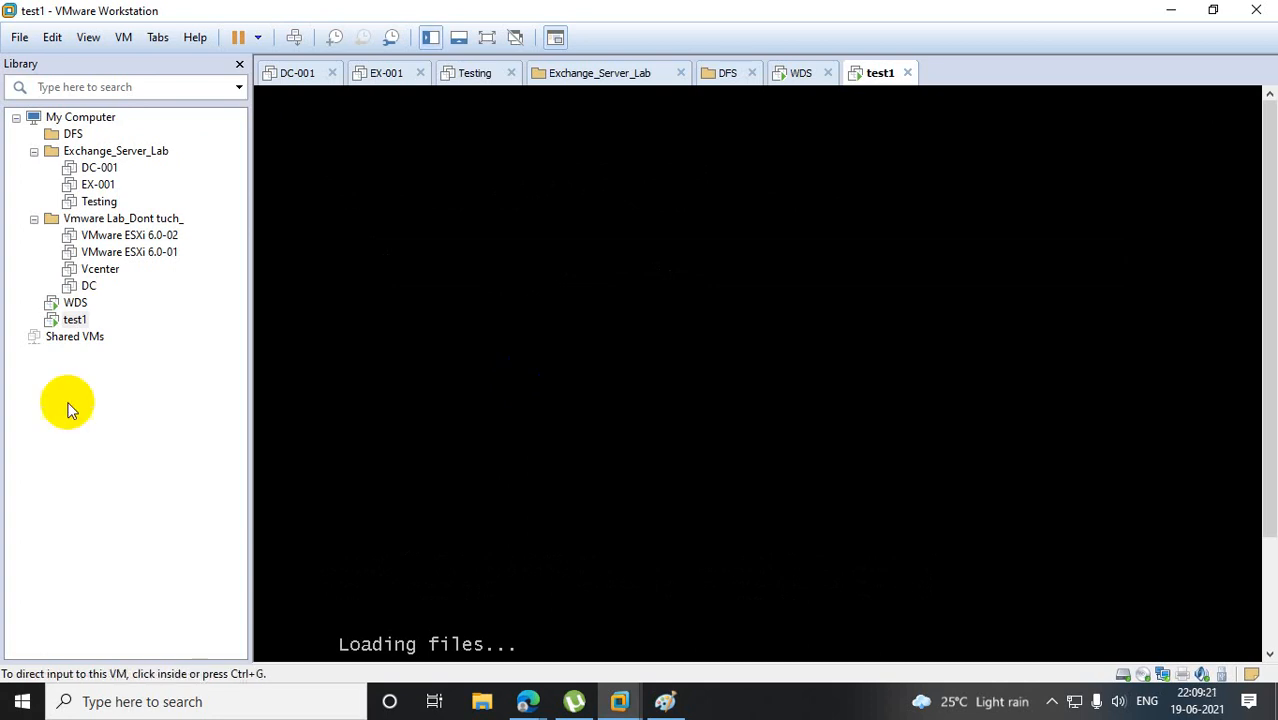
Switch to the WDS virtual machine and close its Windows Firewall window.
click(79, 303)
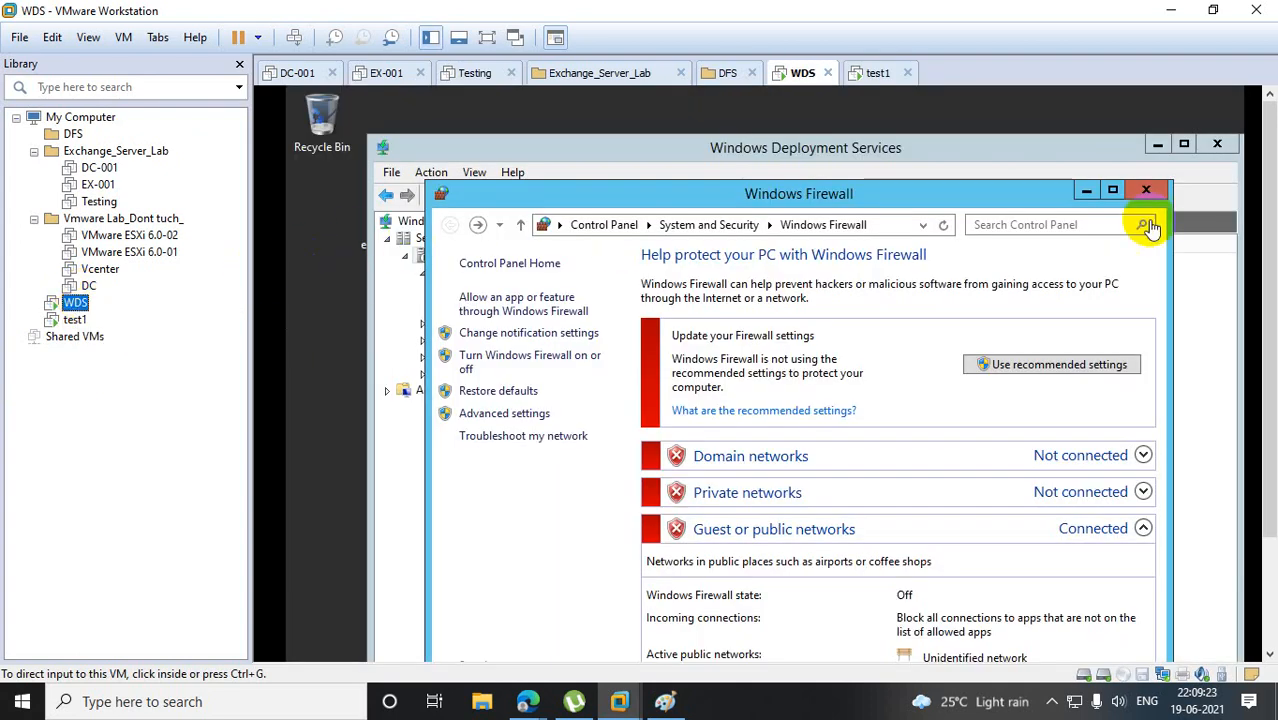
click(1146, 190)
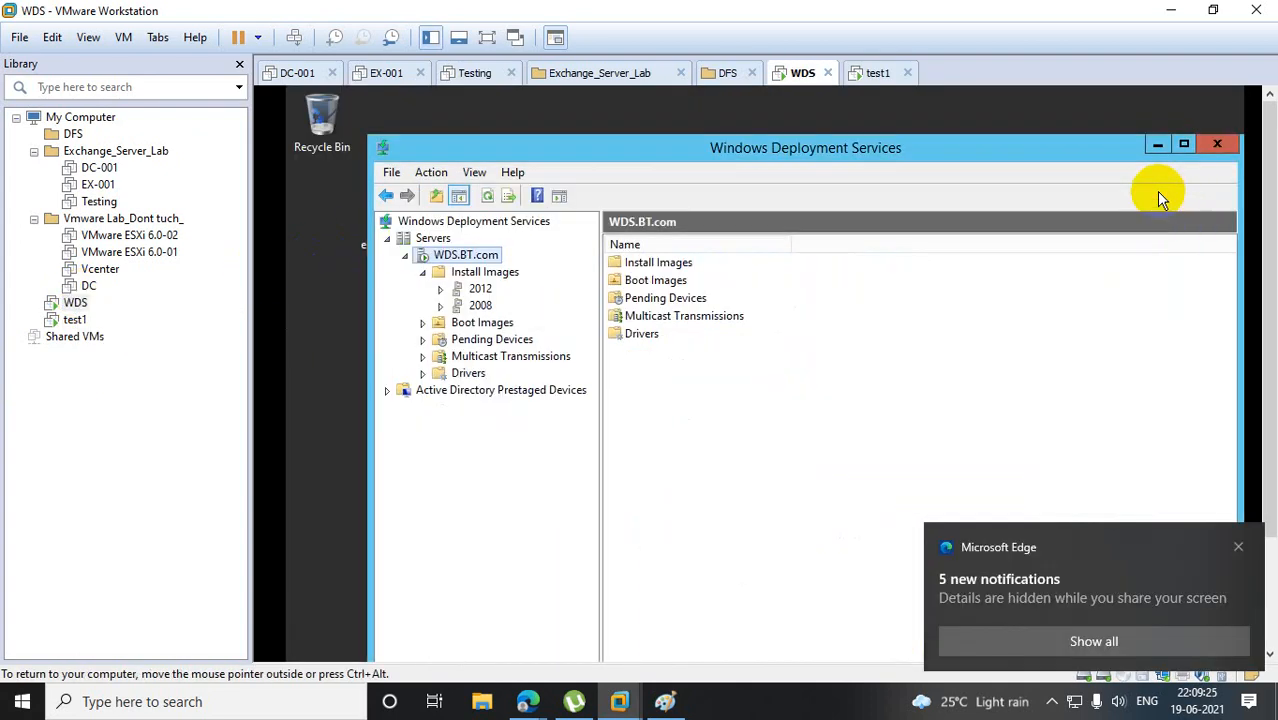
right_click(494, 326)
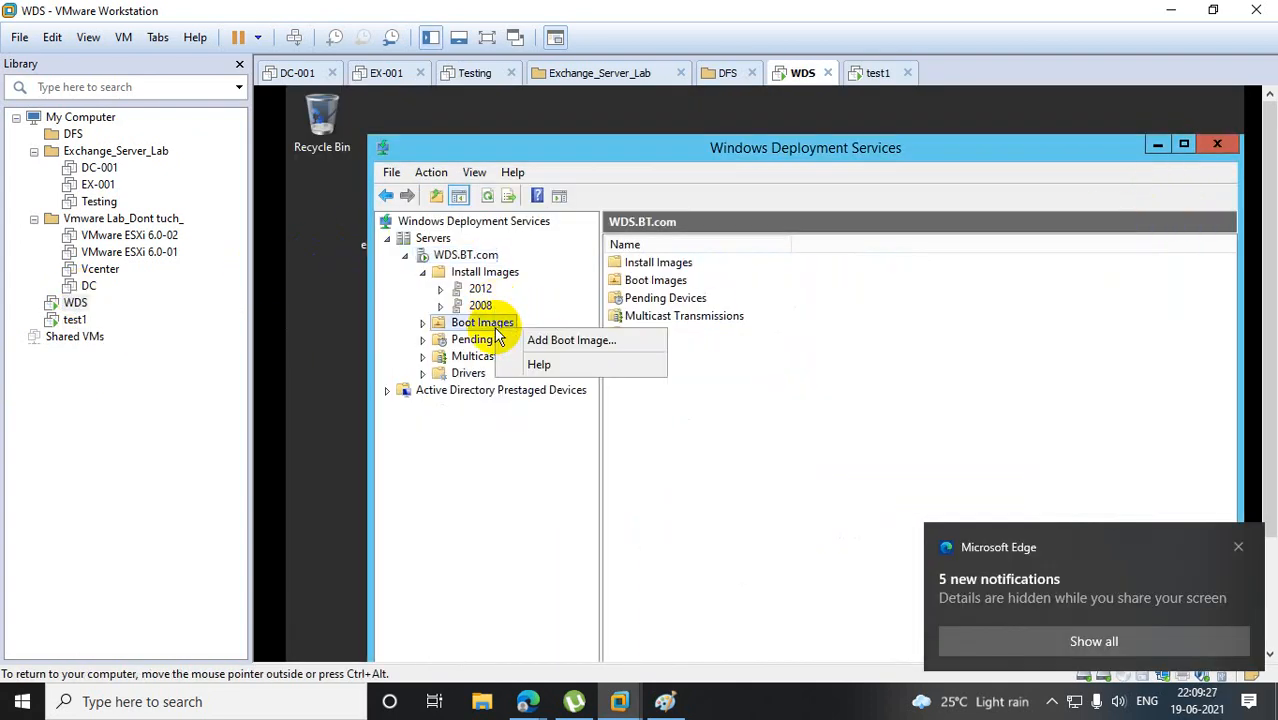
click(548, 339)
click(918, 384)
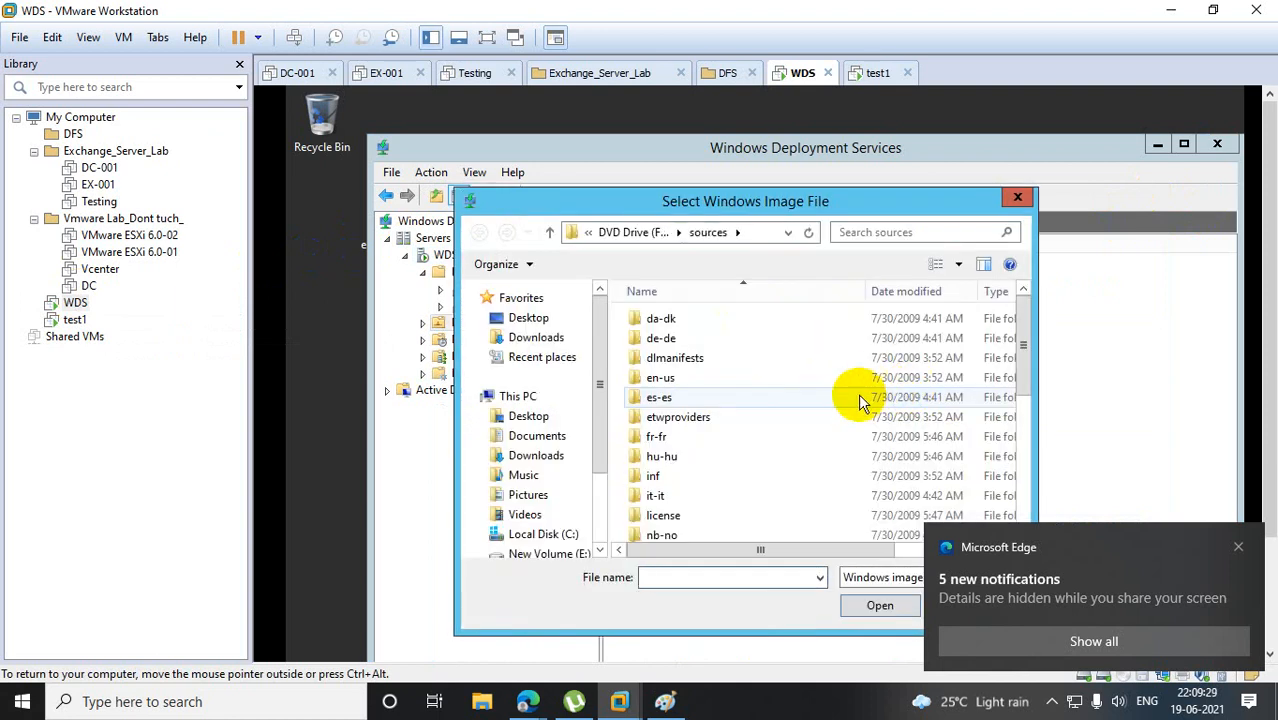
drag(1027, 337, 1040, 518)
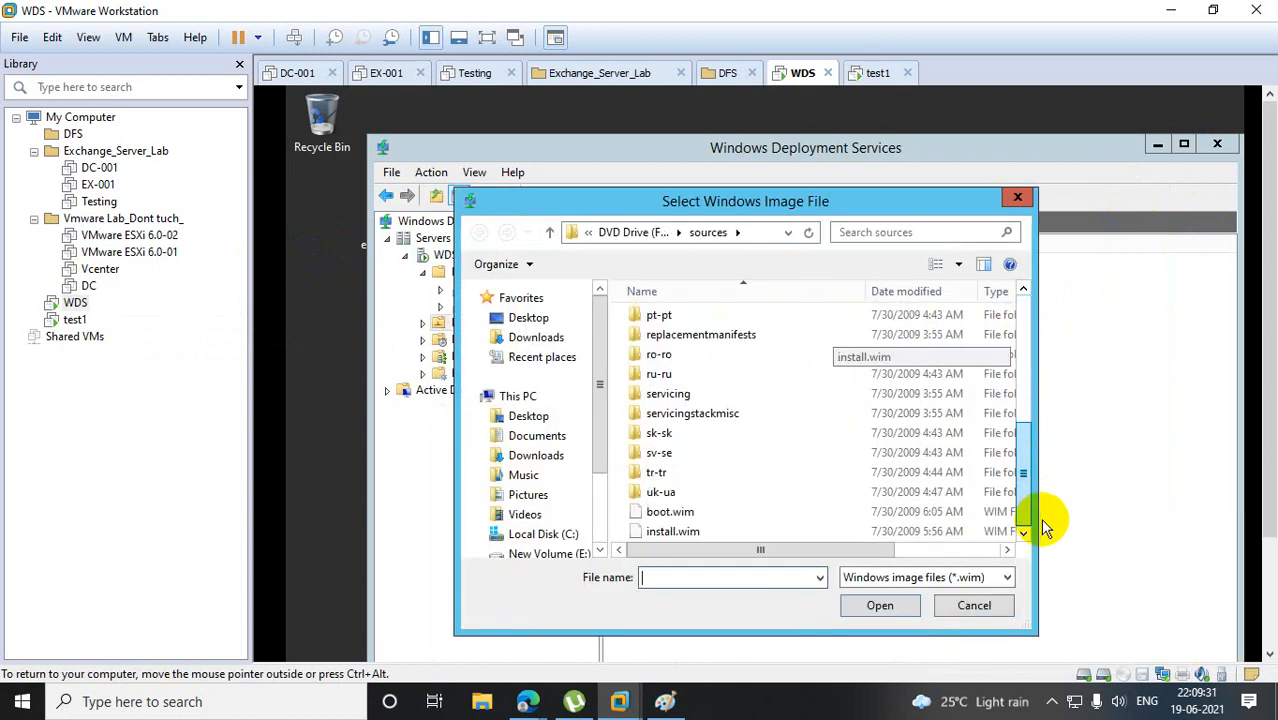
click(710, 512)
click(879, 605)
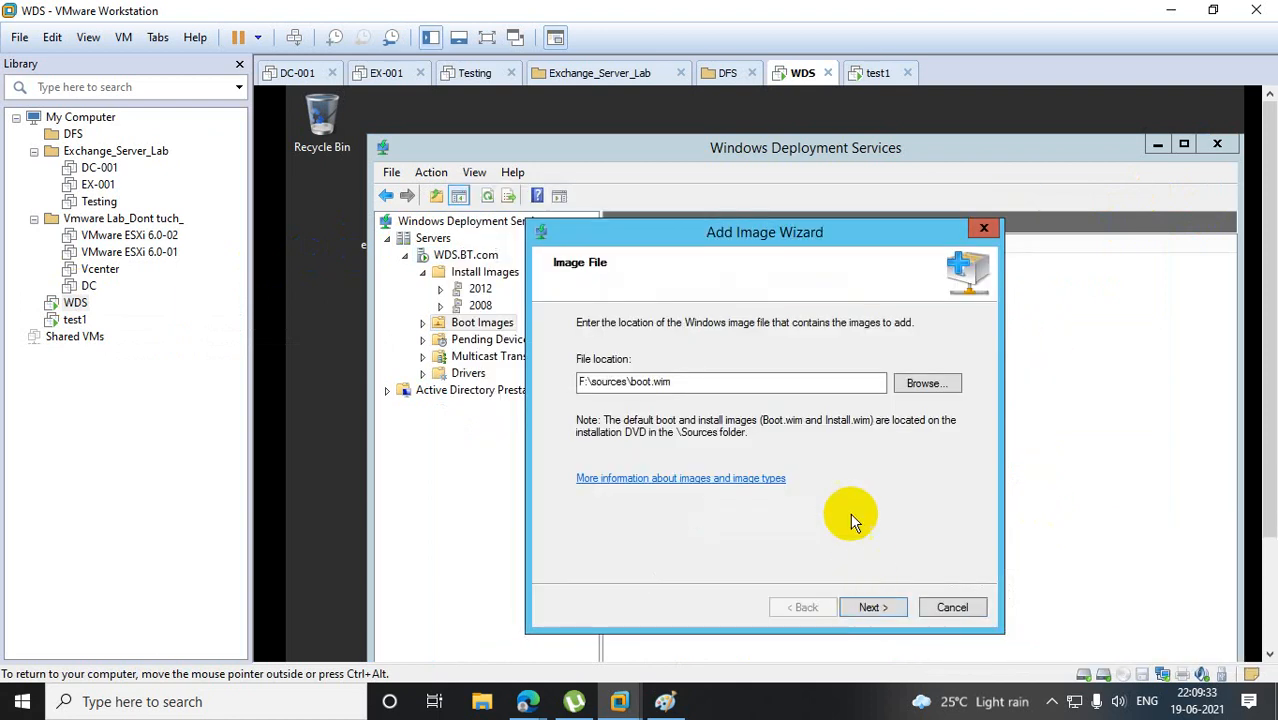
click(872, 605)
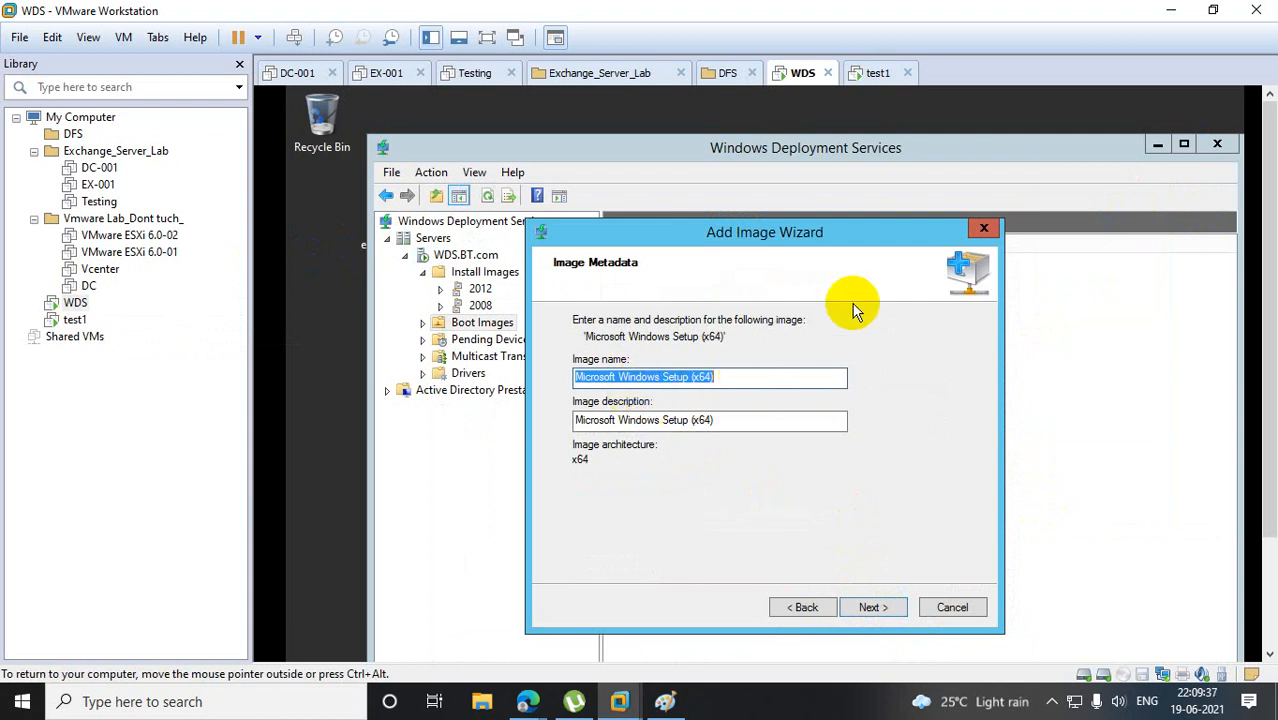
click(983, 230)
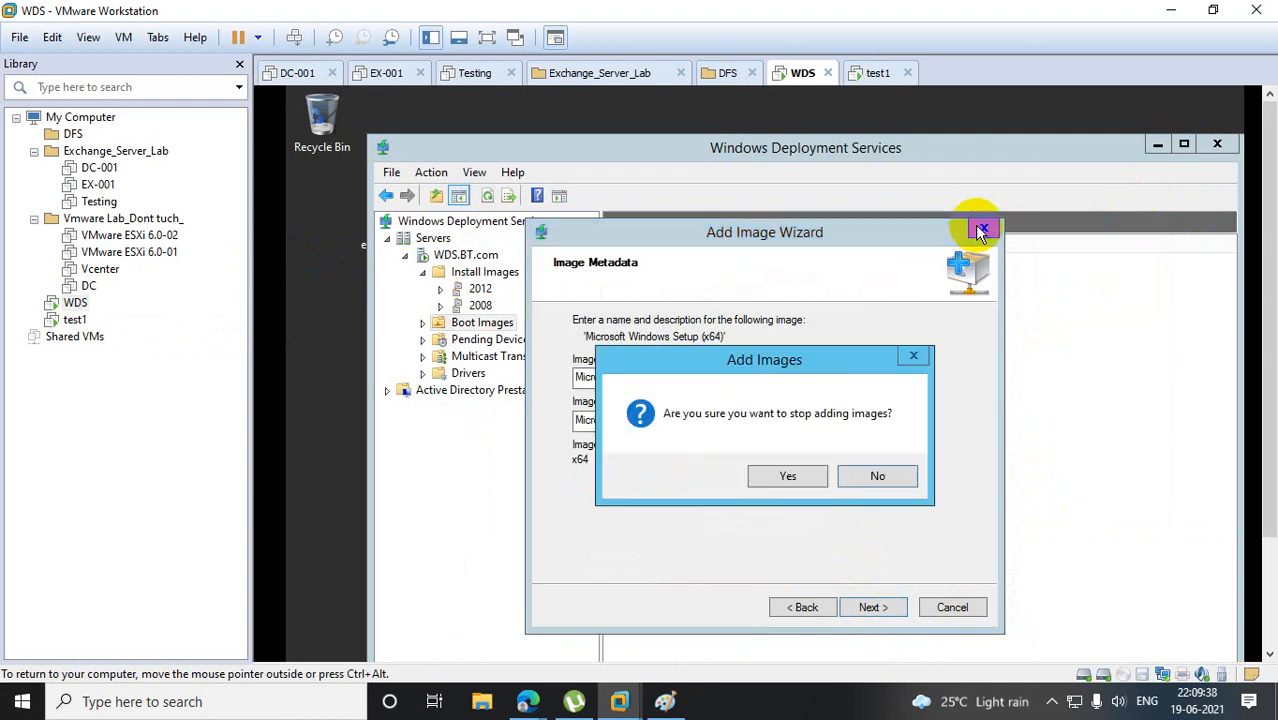
click(780, 475)
Return to the test1 VM and follow its console until Windows setup has loaded.
click(72, 320)
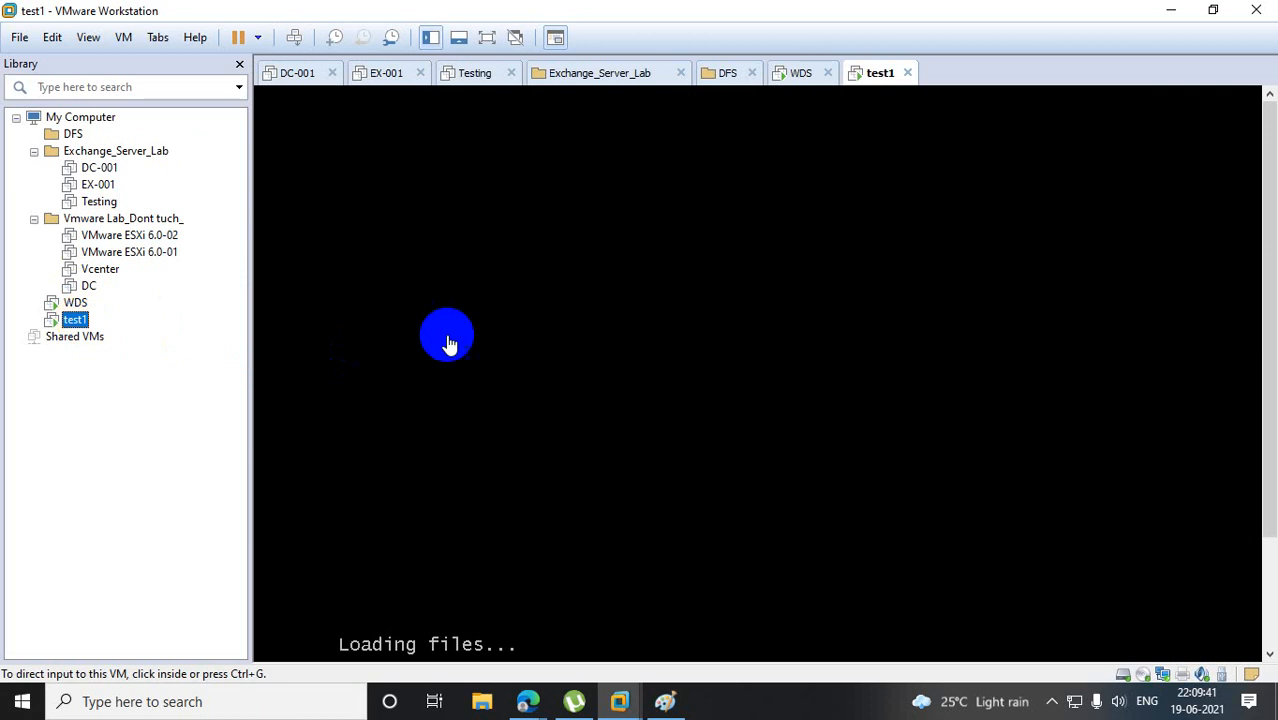
click(594, 299)
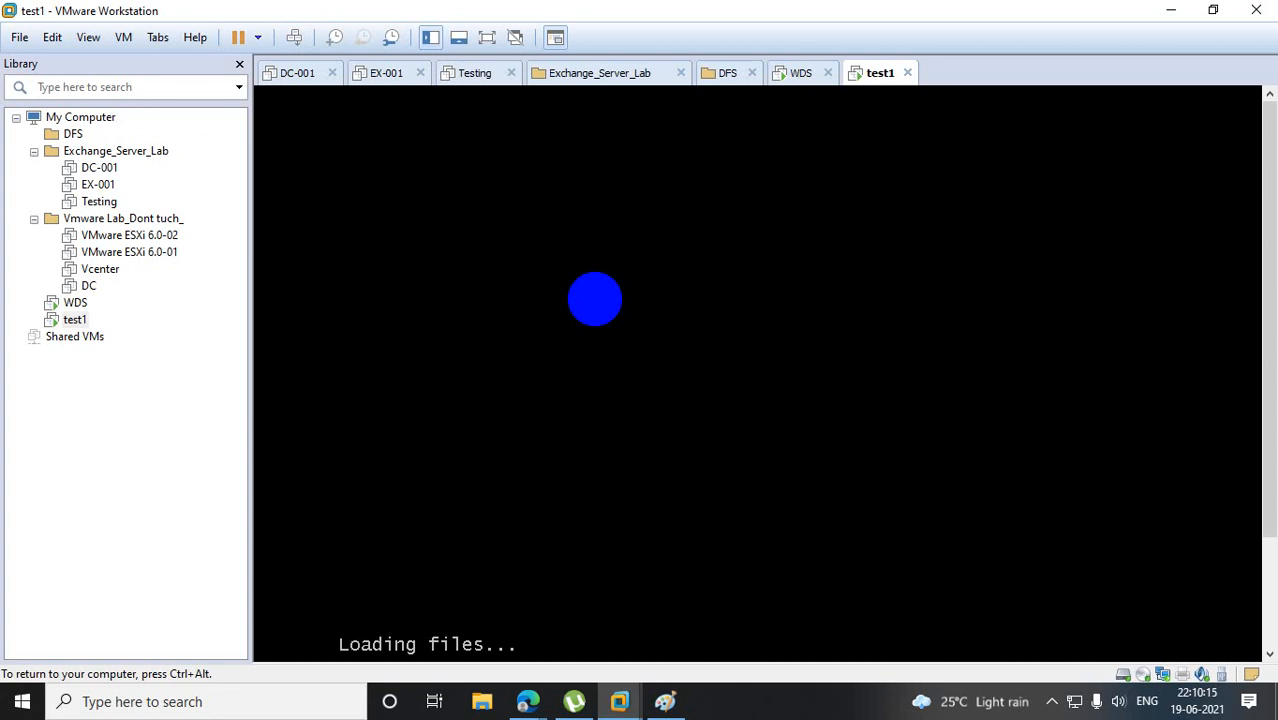
key(ctrl+alt)
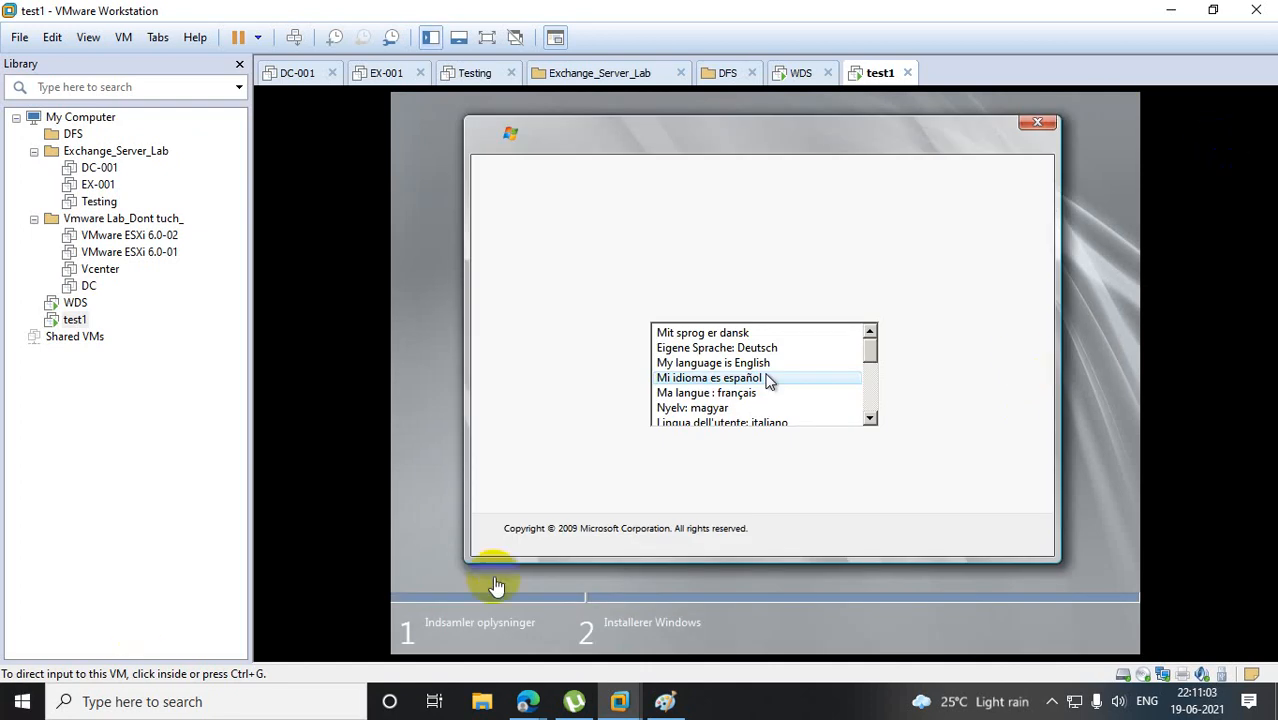
Look through the available setup languages and choose "My language is English".
click(855, 345)
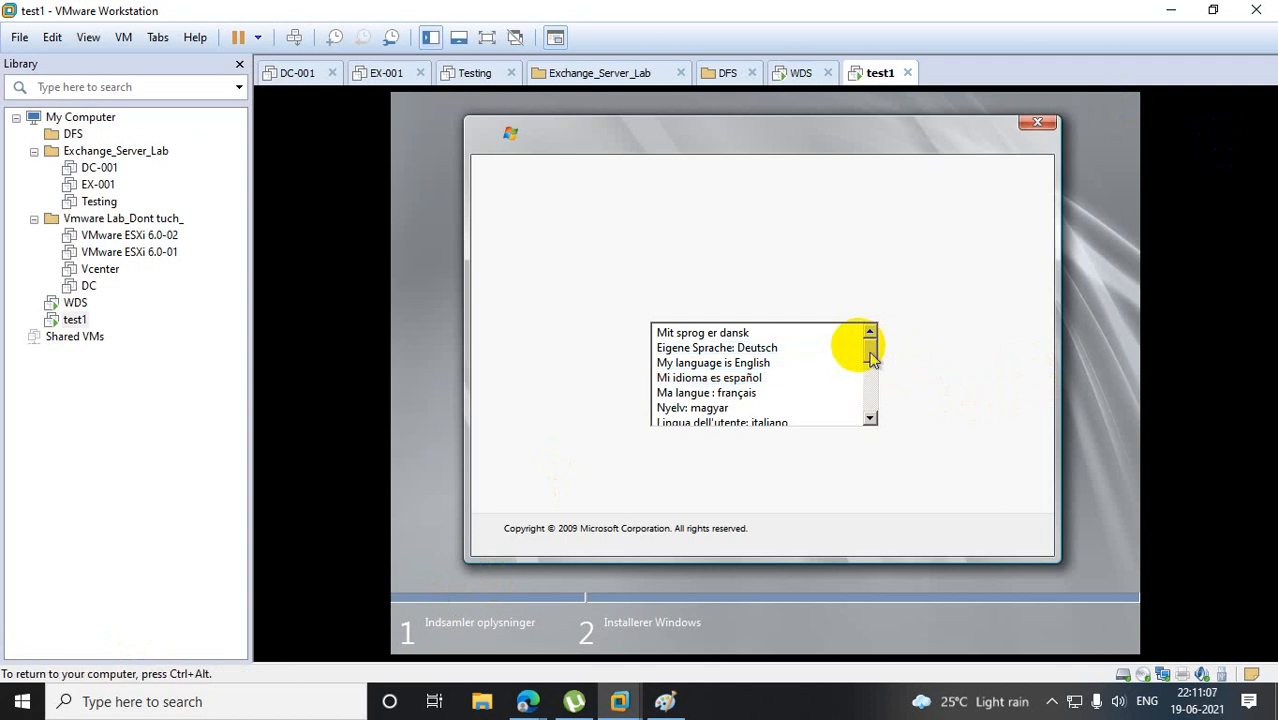
drag(872, 360, 870, 442)
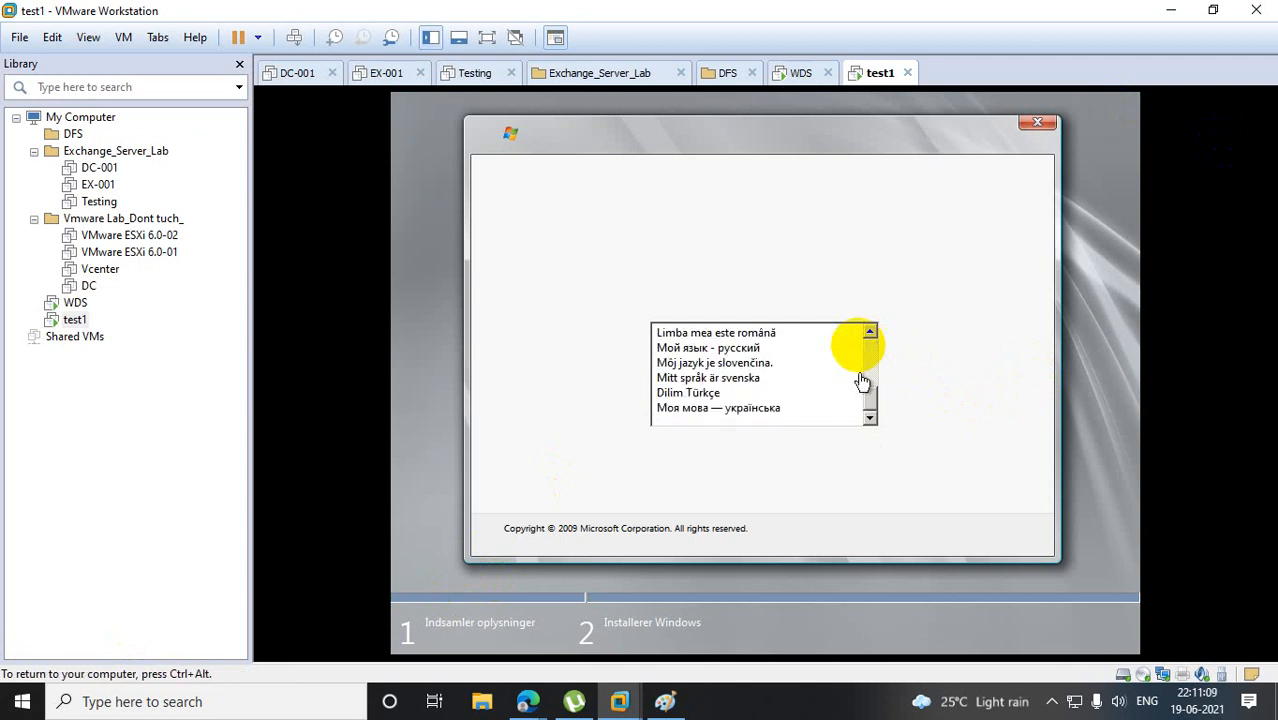
click(870, 333)
click(870, 333)
click(870, 333)
click(870, 333)
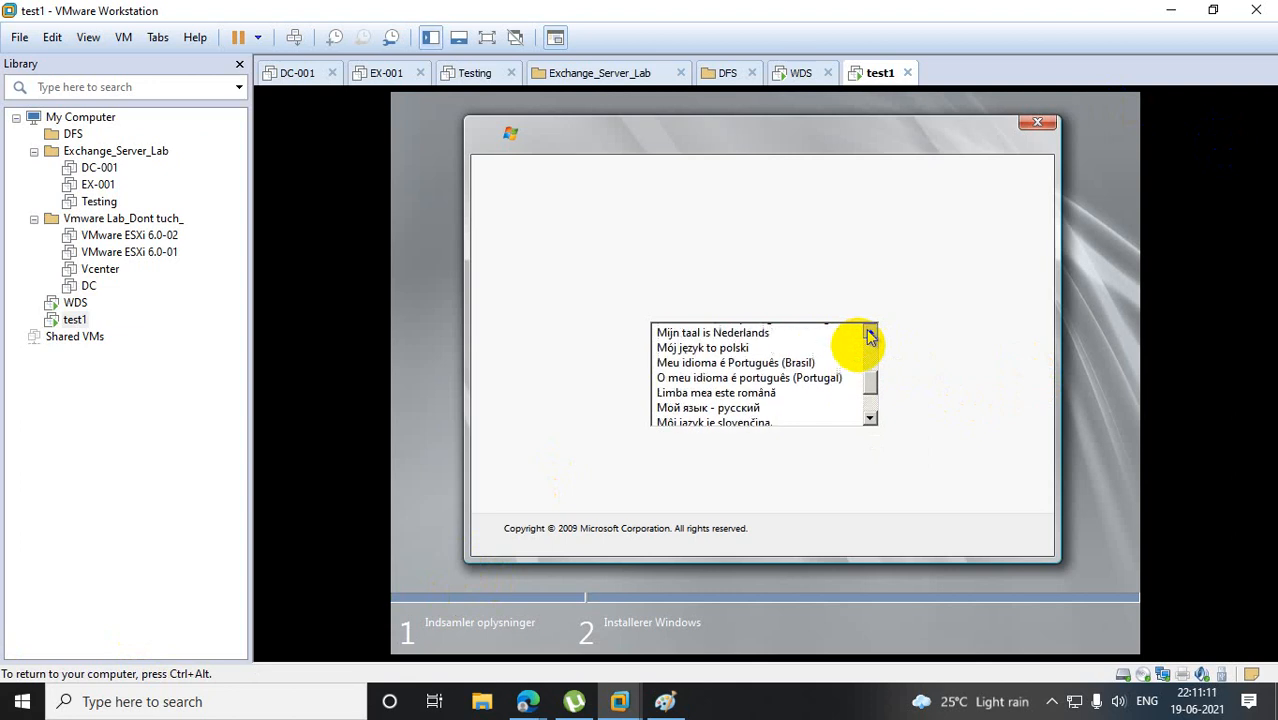
click(870, 333)
click(870, 333)
click(870, 333)
click(870, 333)
click(870, 333)
click(870, 333)
click(870, 333)
click(870, 333)
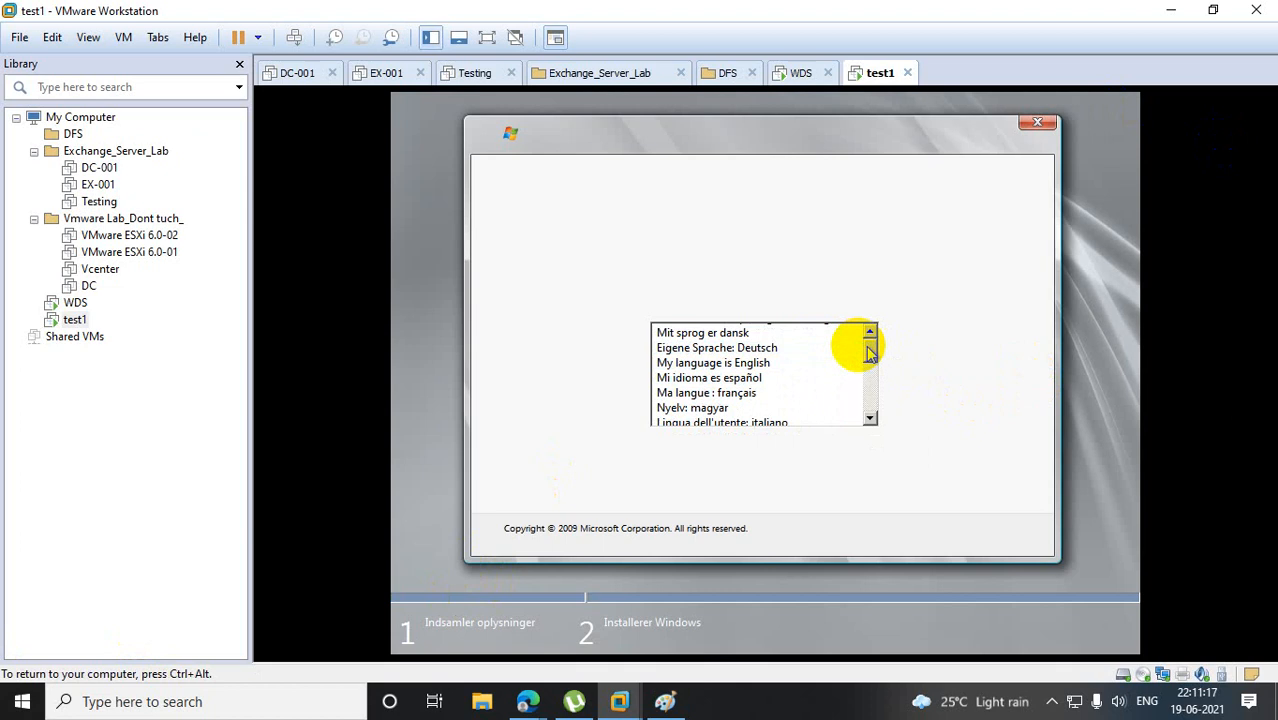
mouse_move(870, 350)
mouse_down()
mouse_move(866, 412)
mouse_move(866, 325)
mouse_up()
click(707, 364)
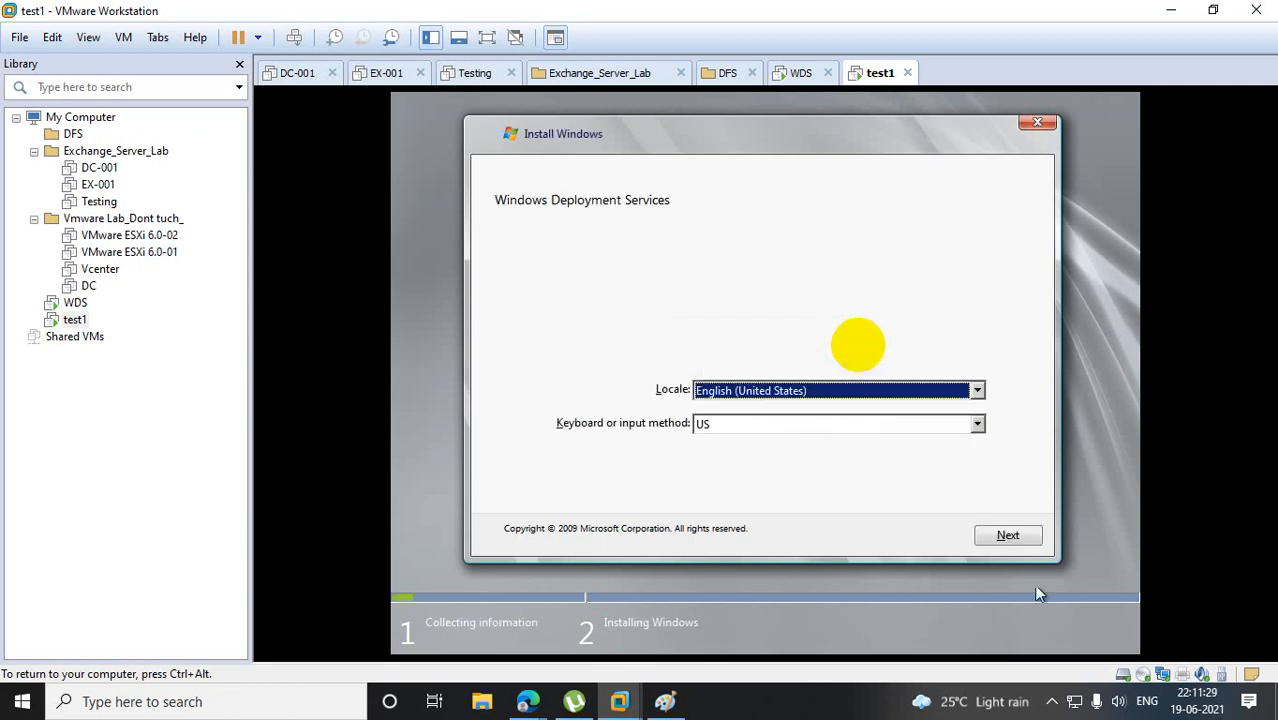
Accept the English (United States) locale and US keyboard, and connect to WDS.BT.com with the domain user name and account password.
click(1008, 536)
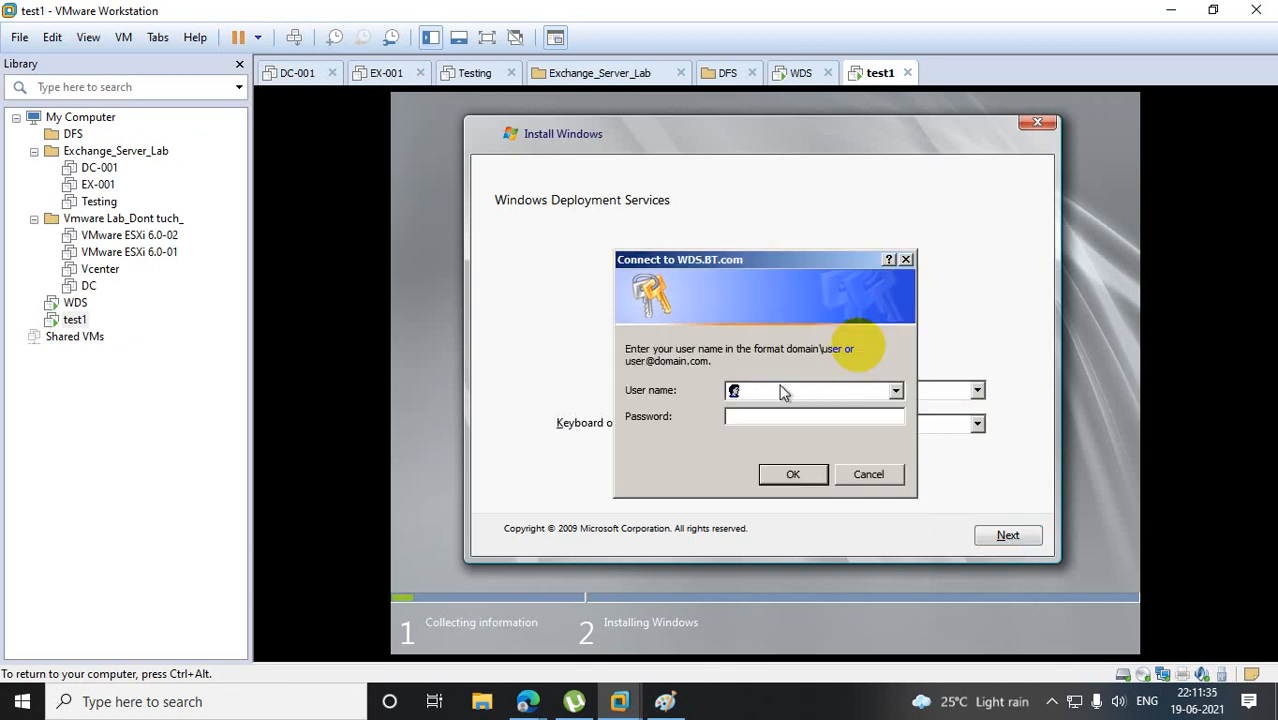
text(bt\wds)
key(Tab)
text(************)
click(807, 474)
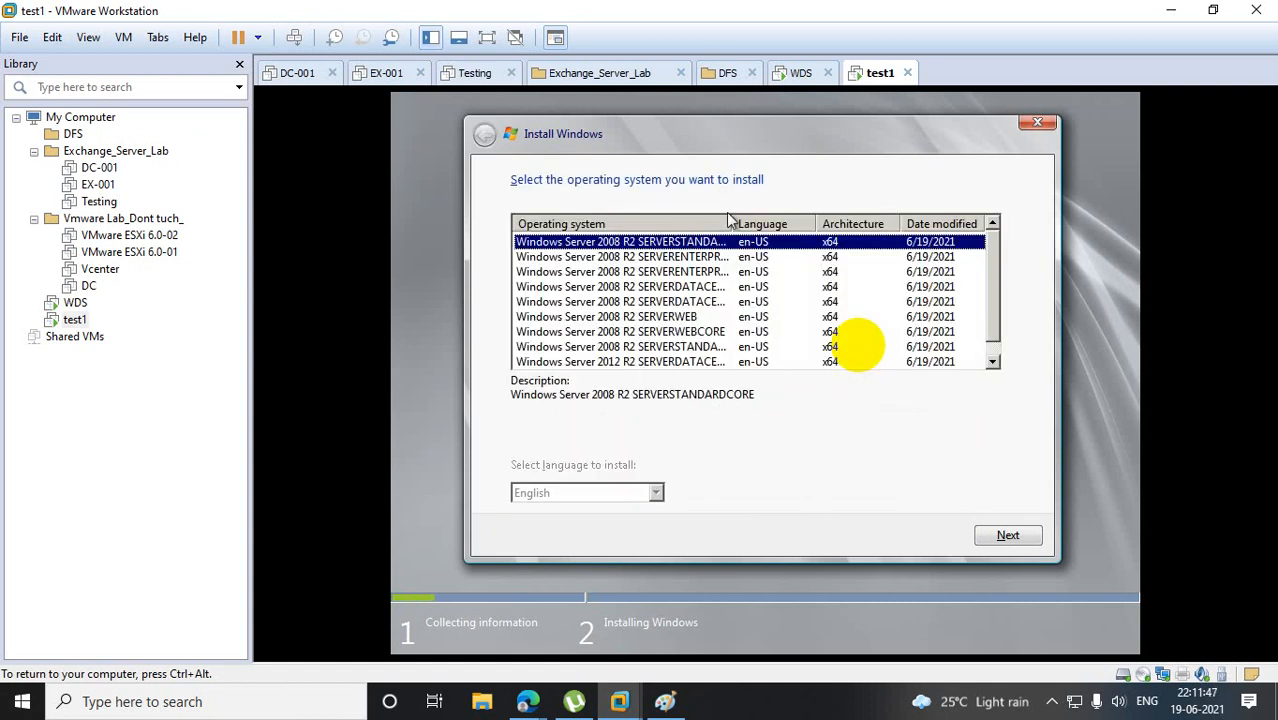
Choose Windows Server 2008 R2 SERVERENTERPRISE as the operating system and start installing it on Disk 0 Unallocated Space.
drag(732, 221, 882, 214)
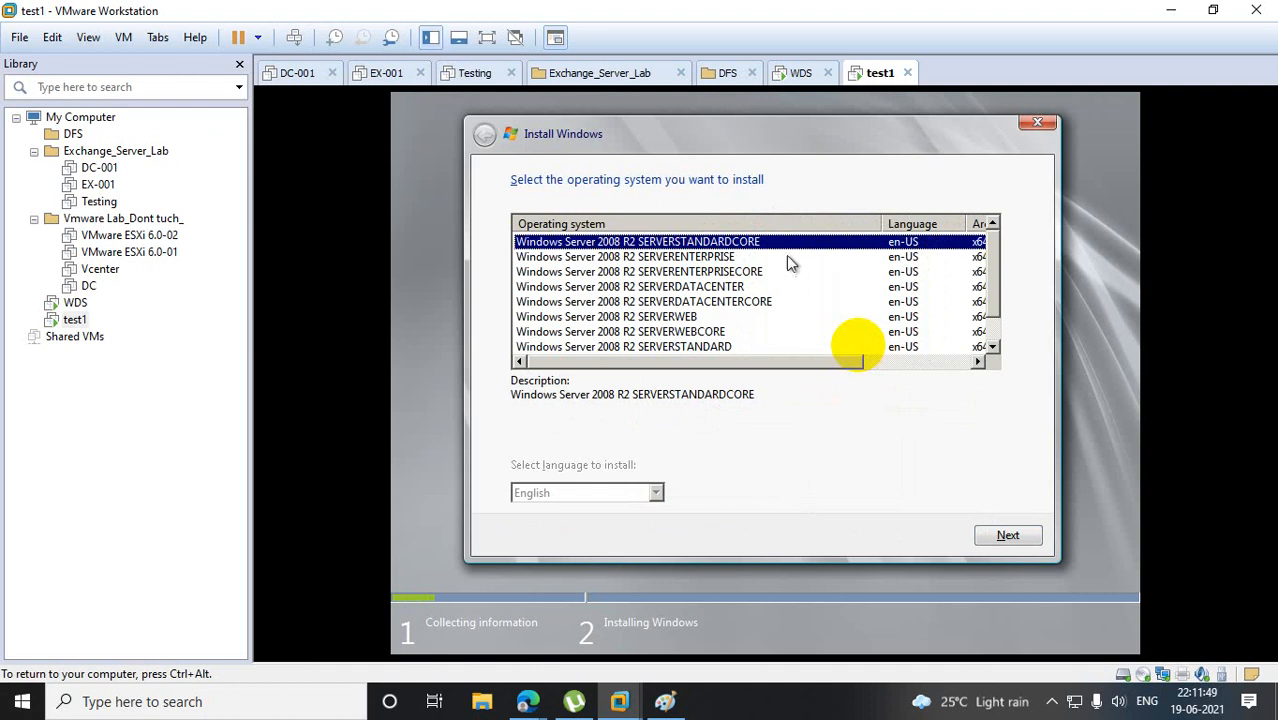
click(730, 258)
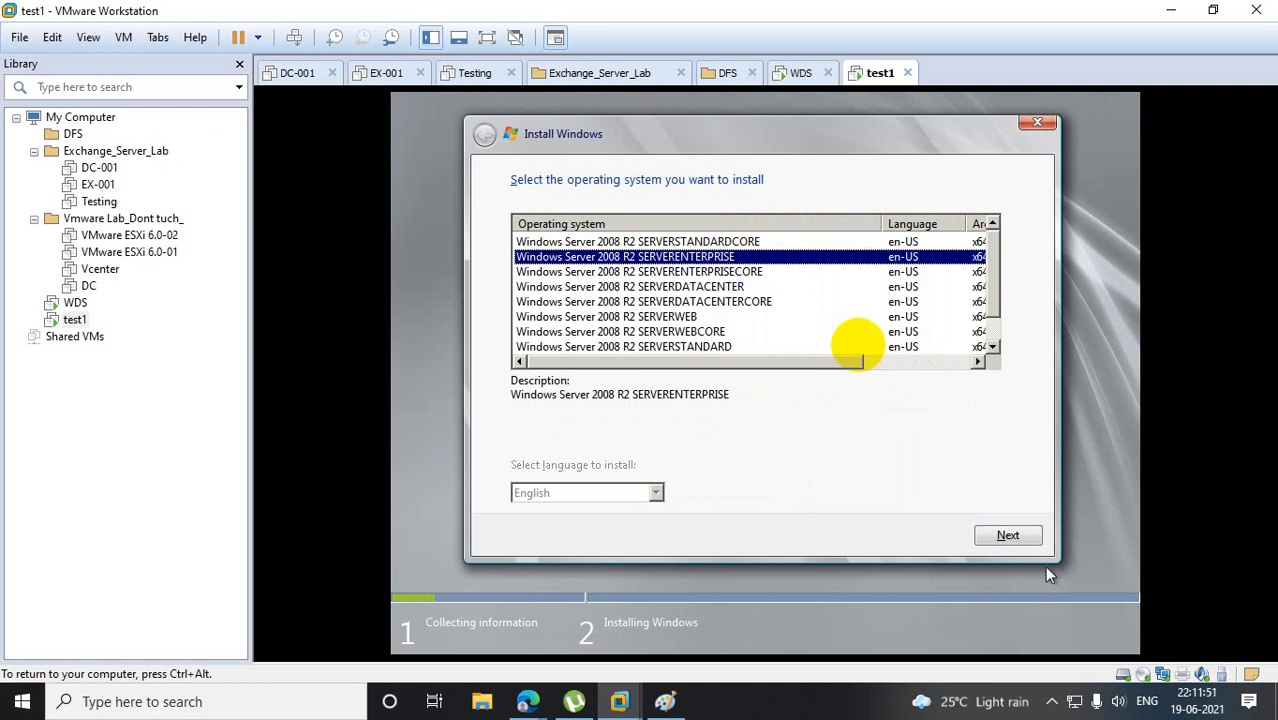
click(1037, 537)
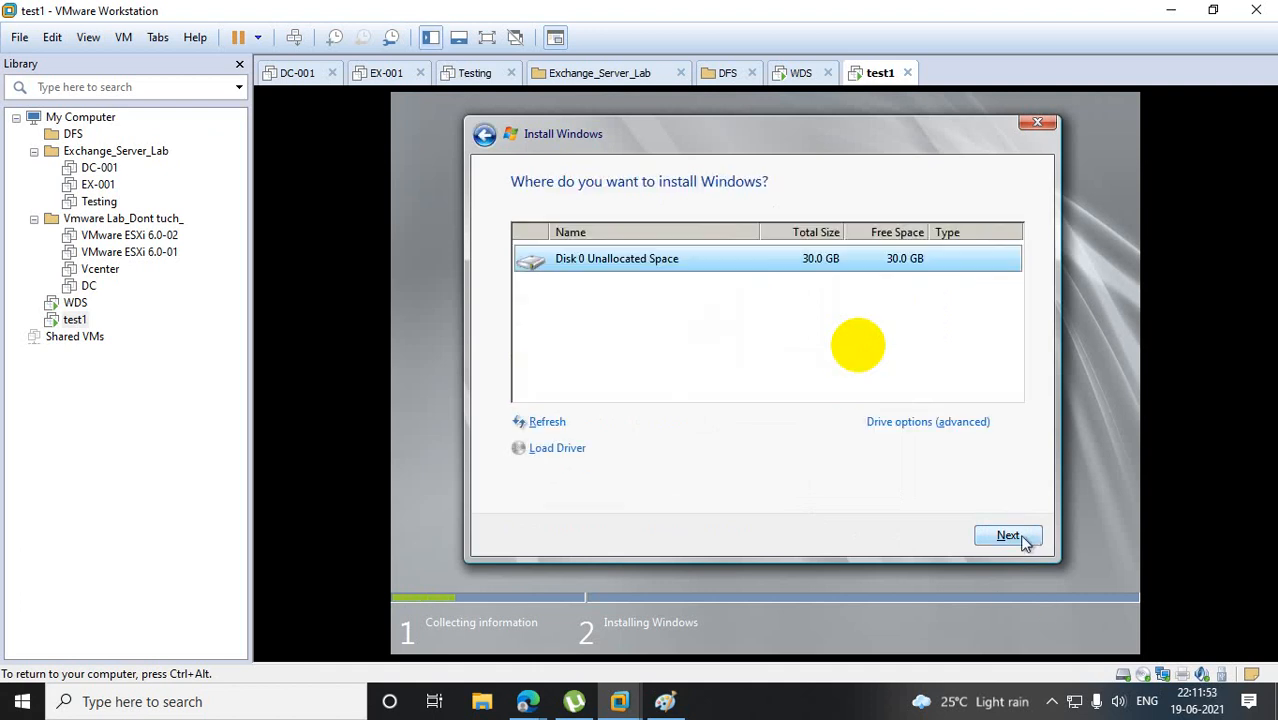
click(1016, 535)
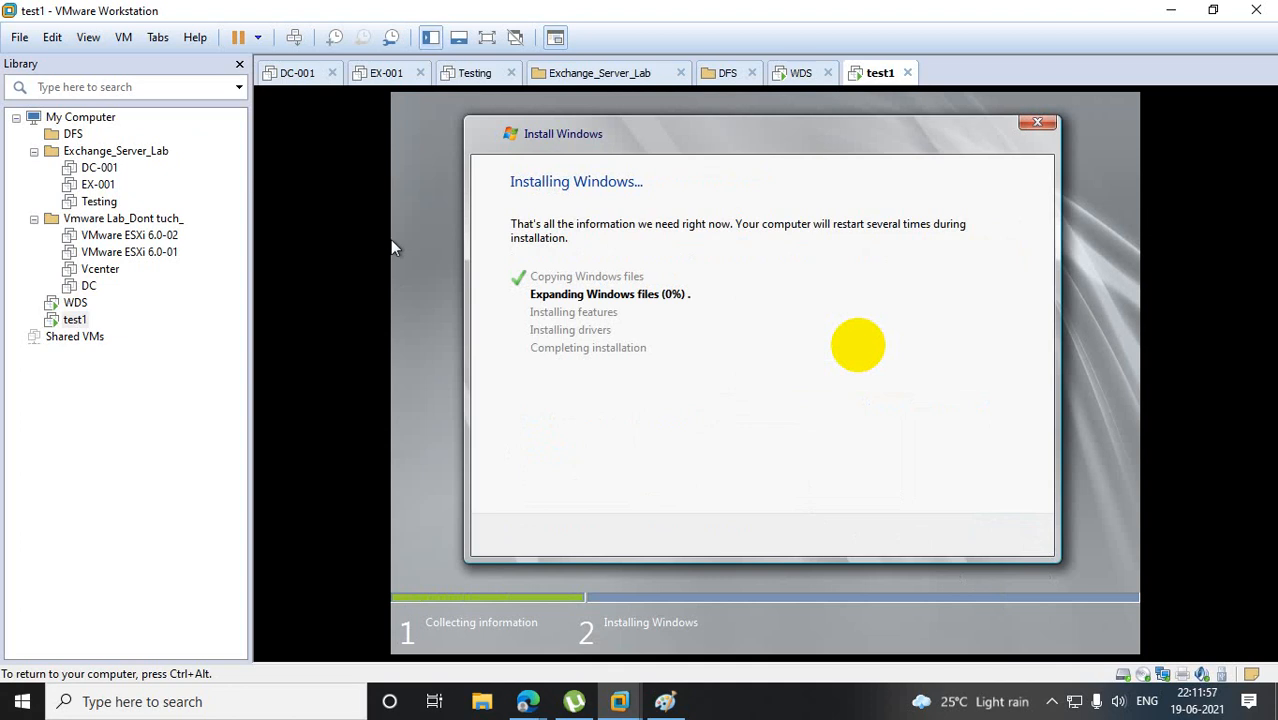
Start a custom new virtual machine for Windows Server 2012, with the operating system installed later on a blank hard disk.
key(ctrl+alt)
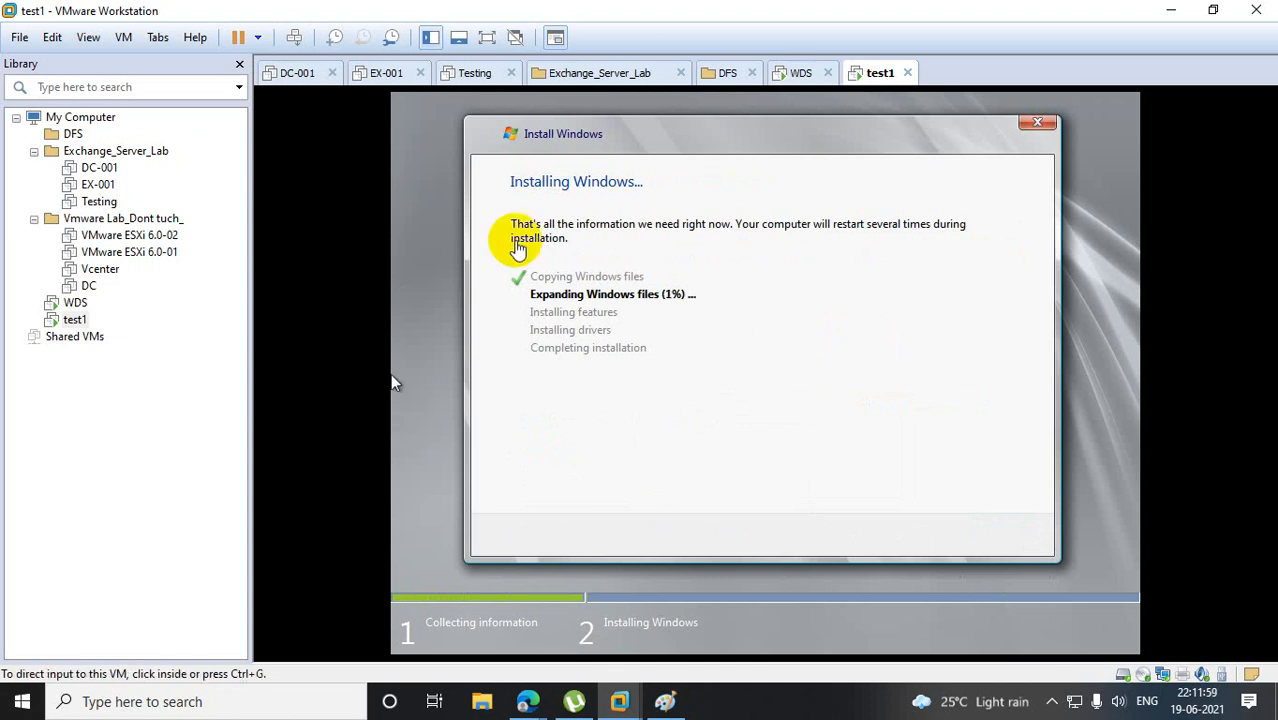
click(14, 40)
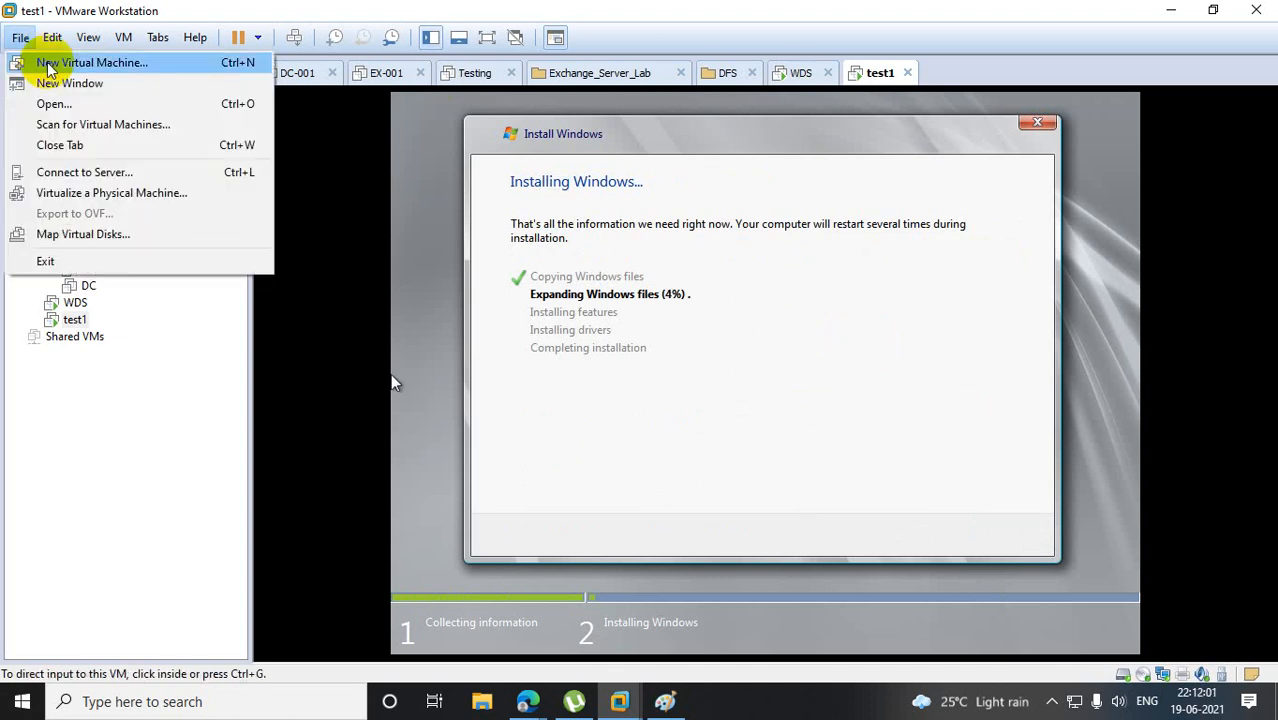
click(50, 64)
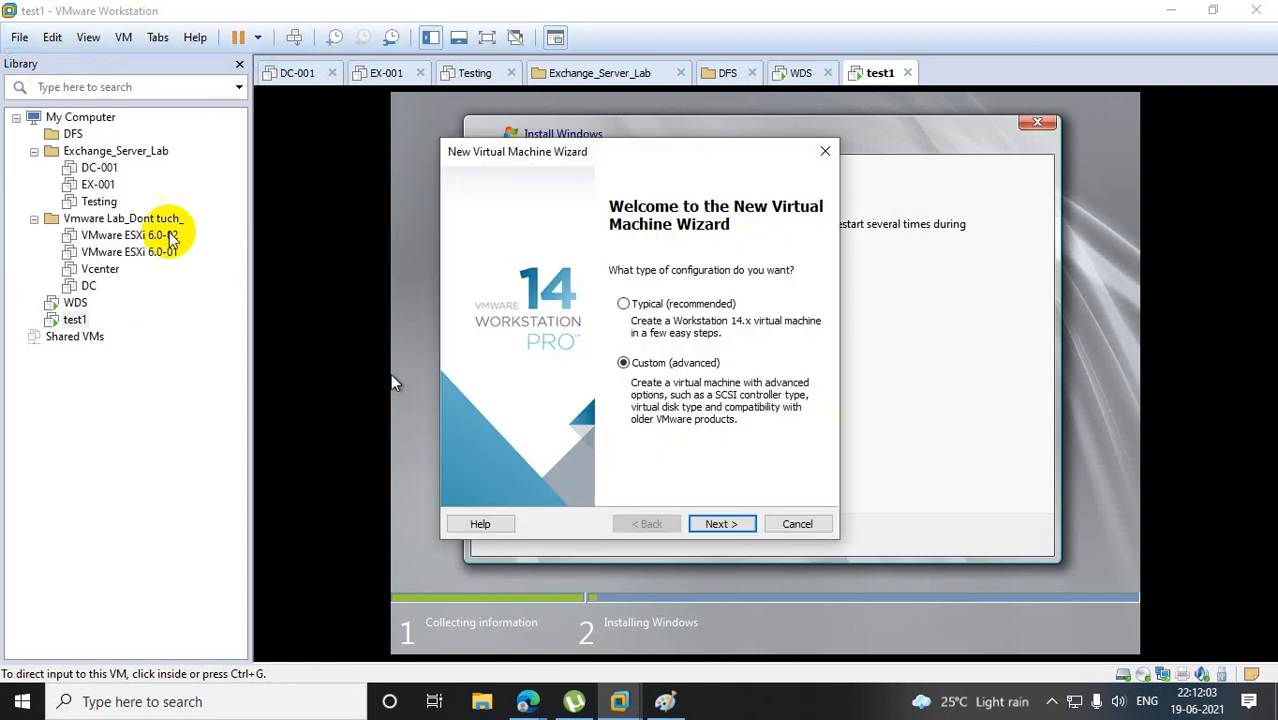
click(716, 526)
click(716, 526)
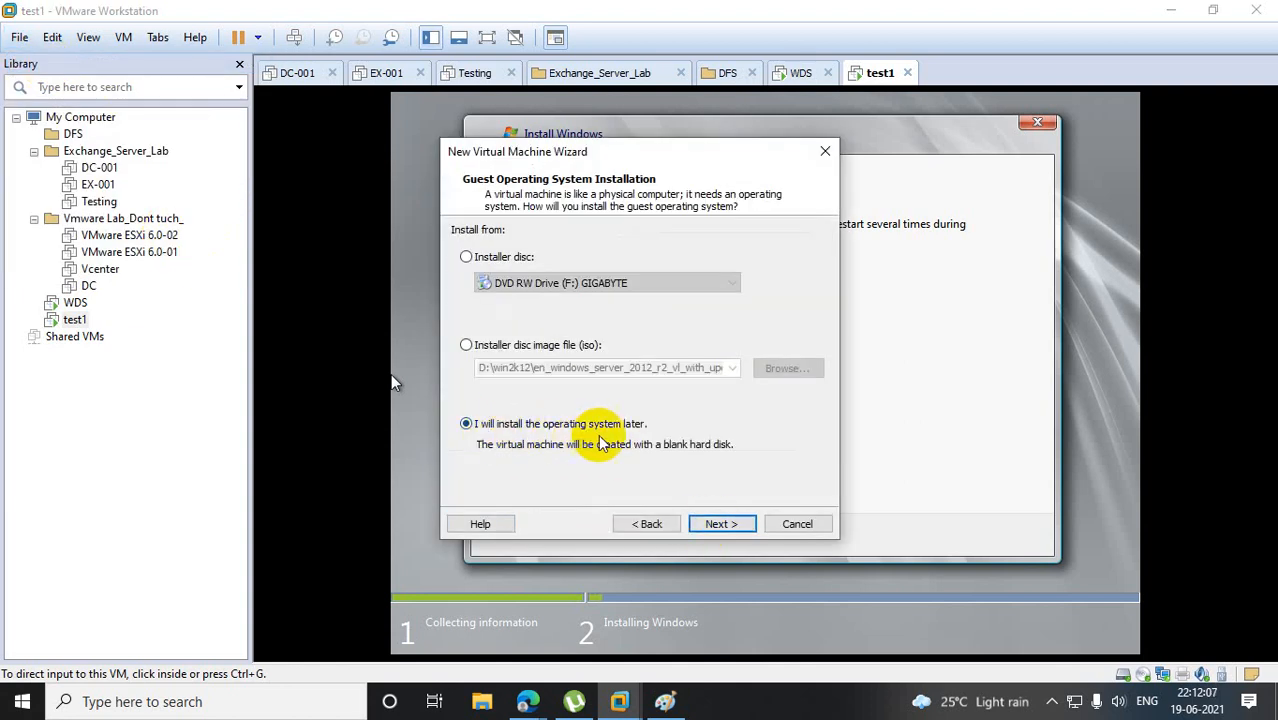
click(716, 524)
click(716, 524)
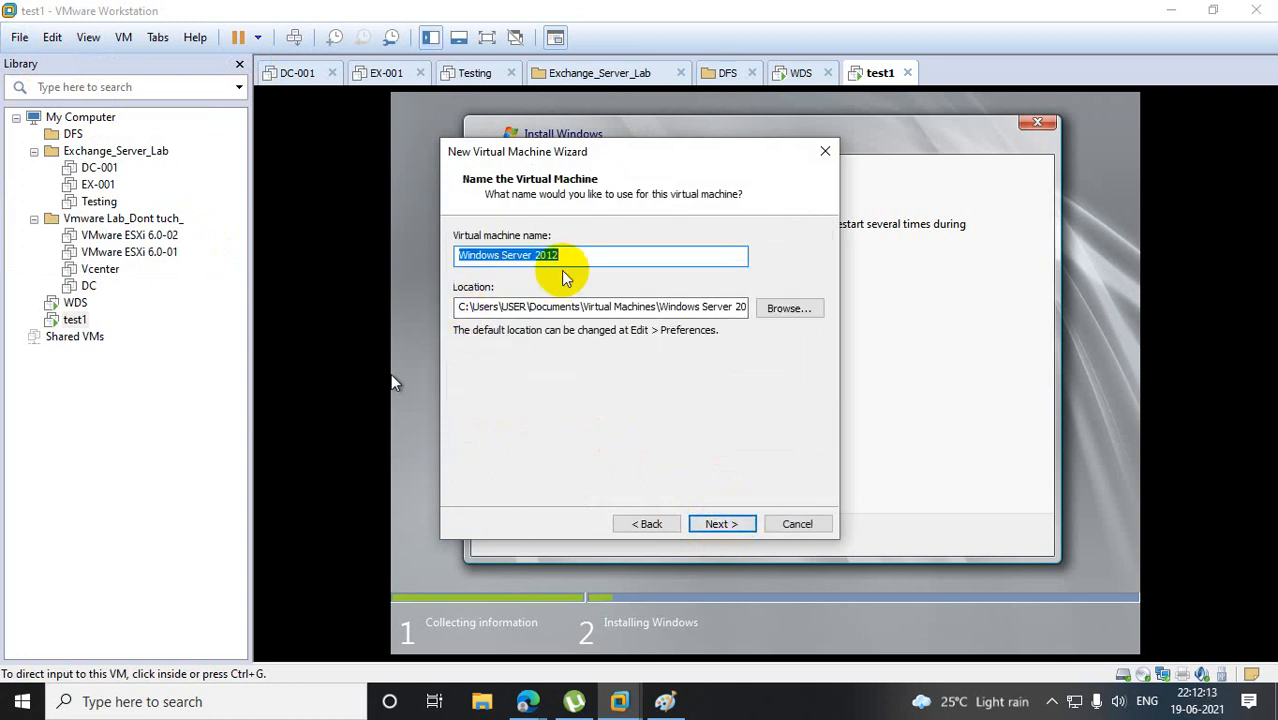
Name the virtual machine test2 and store it in e:\Users\USER\Documents\Virtual Machines\test2.
text(test2)
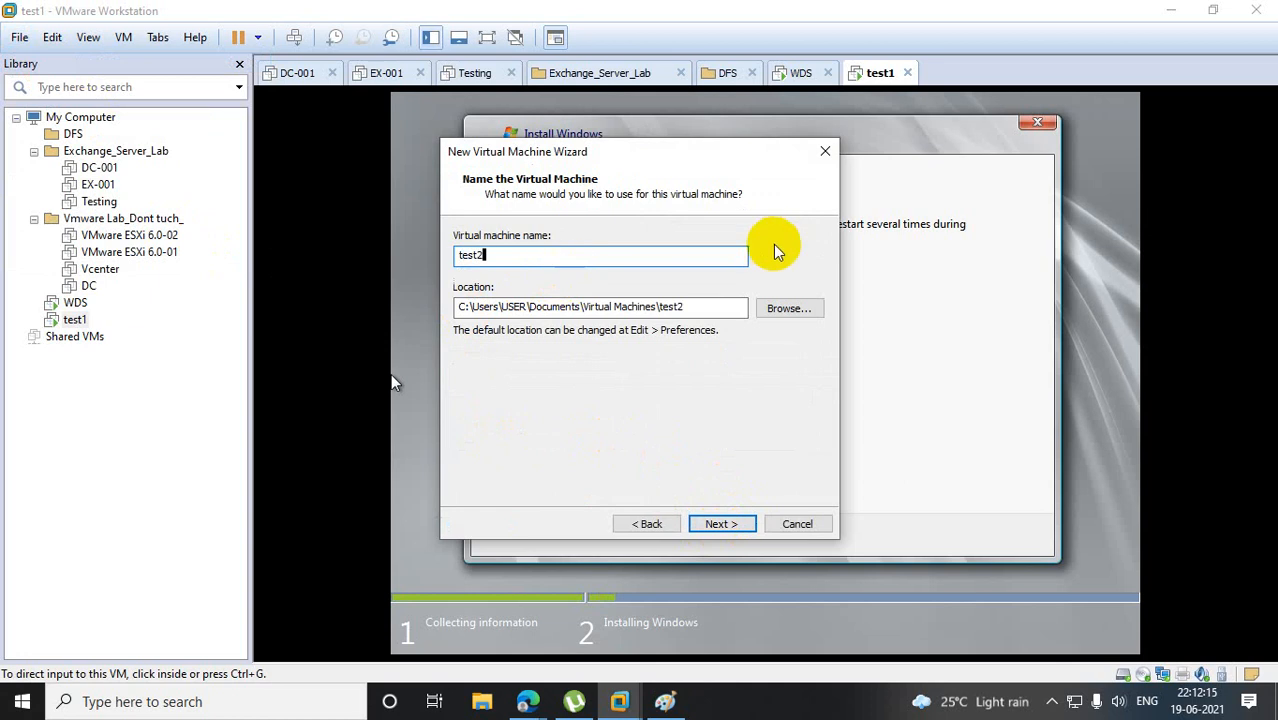
click(465, 309)
key(BackSpace)
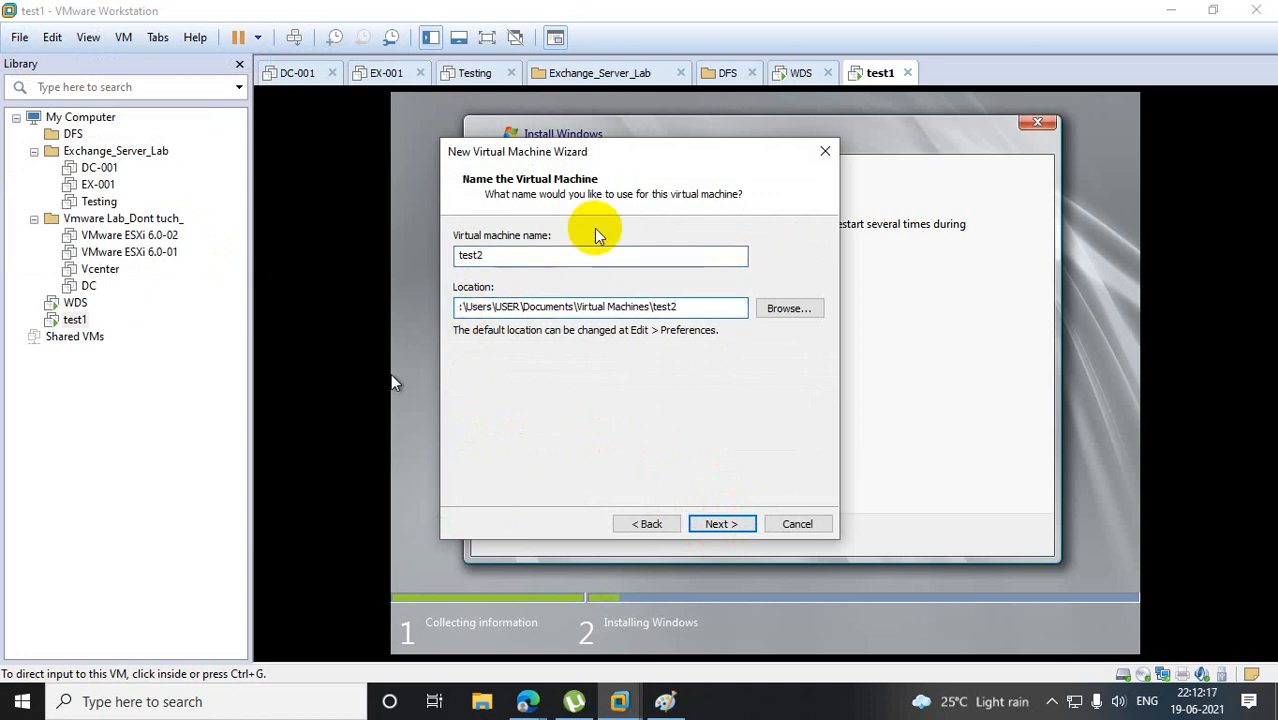
text(e)
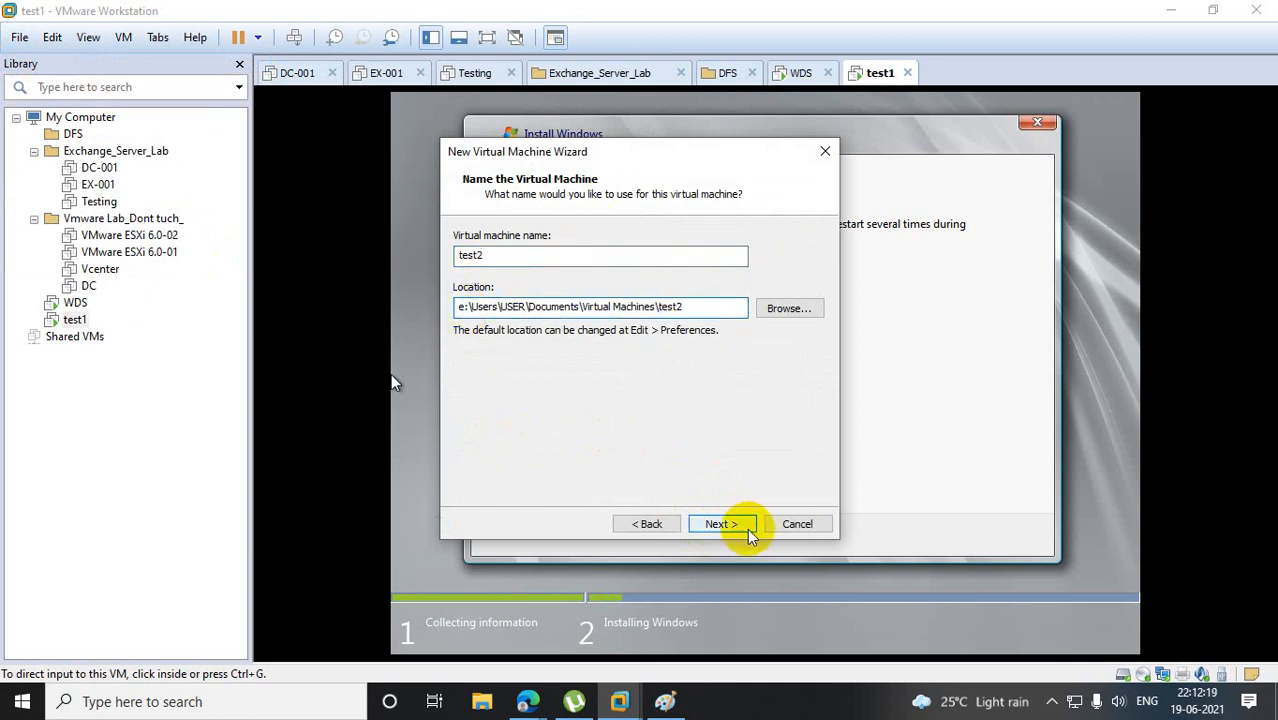
click(748, 530)
click(748, 530)
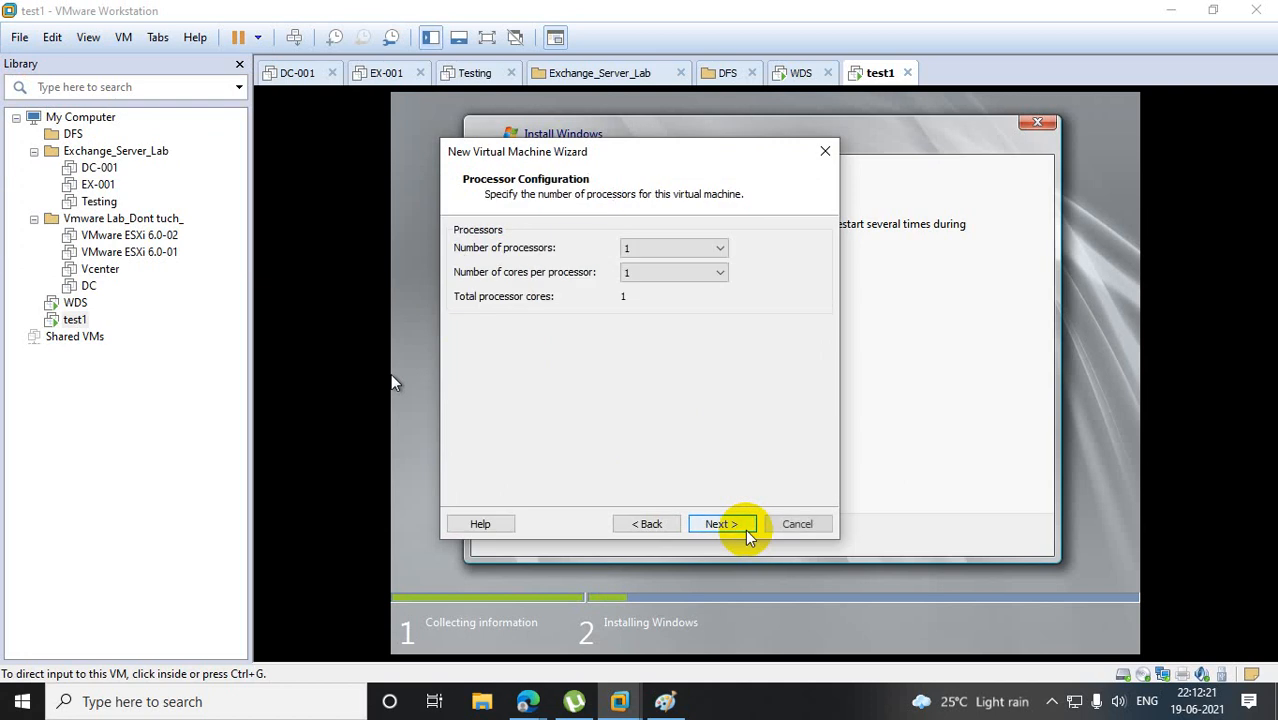
Give the virtual machine 2 cores per processor and 5404 MB of memory.
click(720, 278)
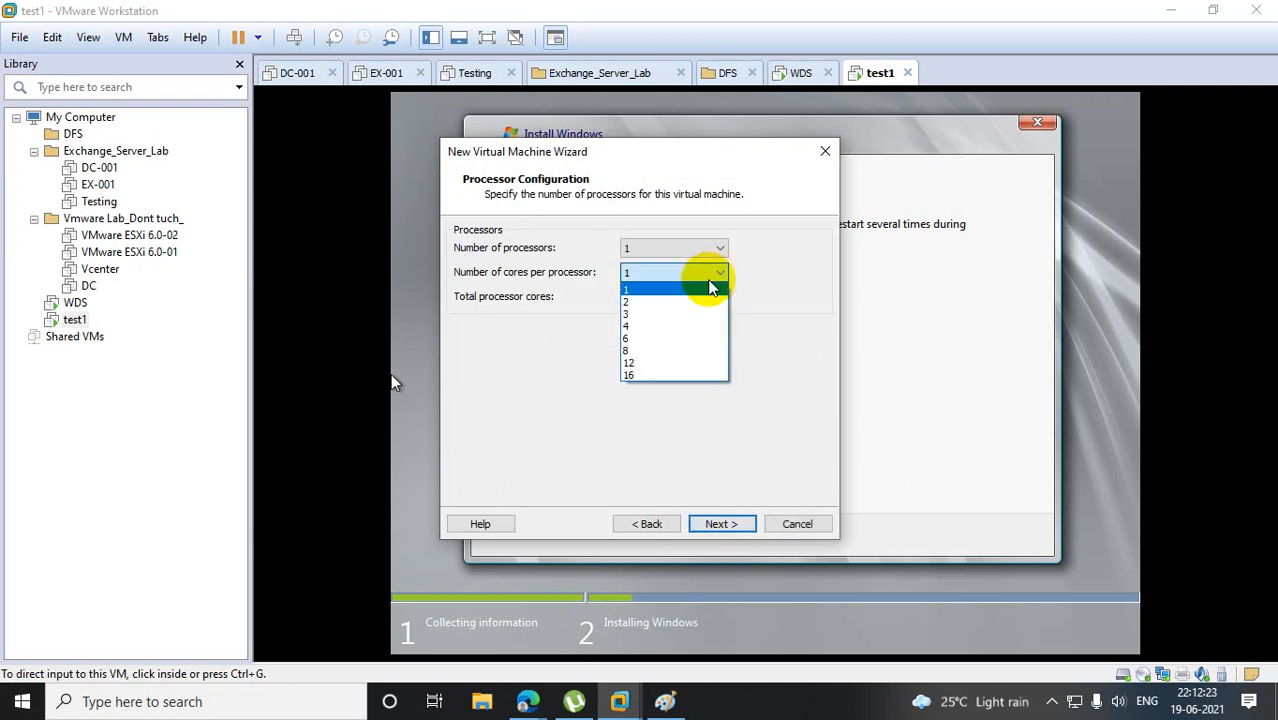
click(685, 300)
click(730, 528)
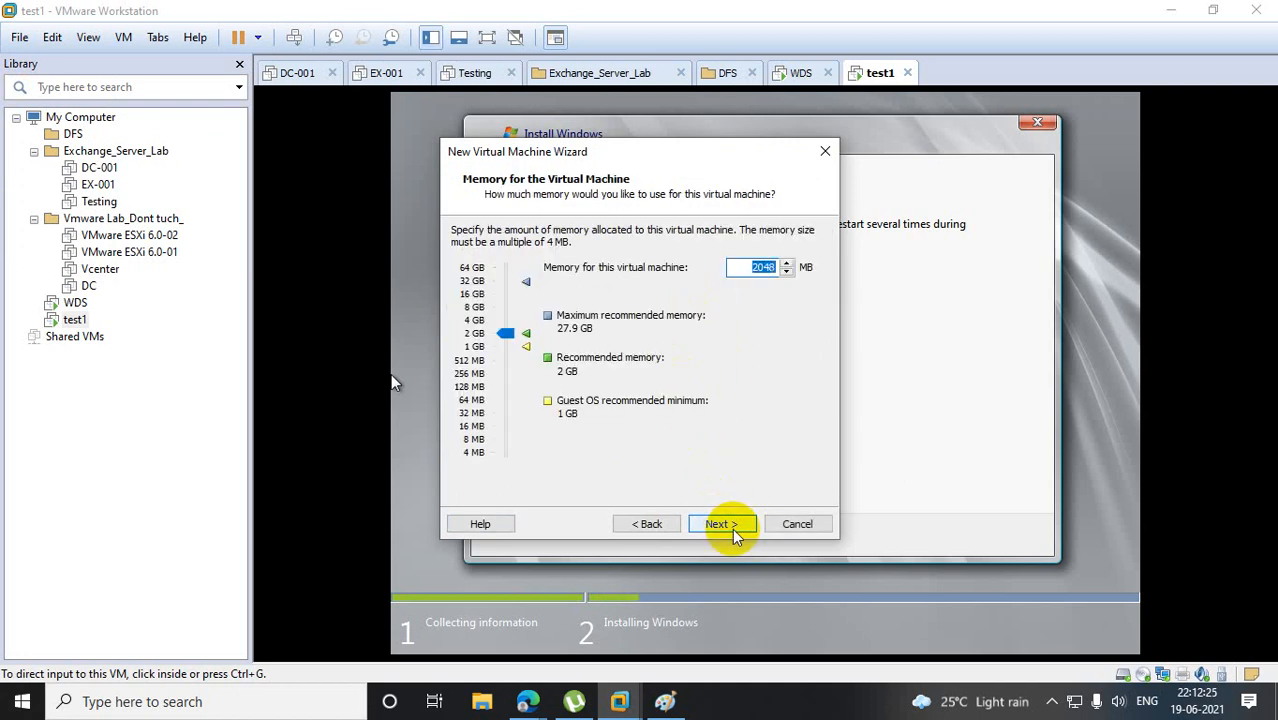
drag(505, 334, 505, 316)
click(707, 528)
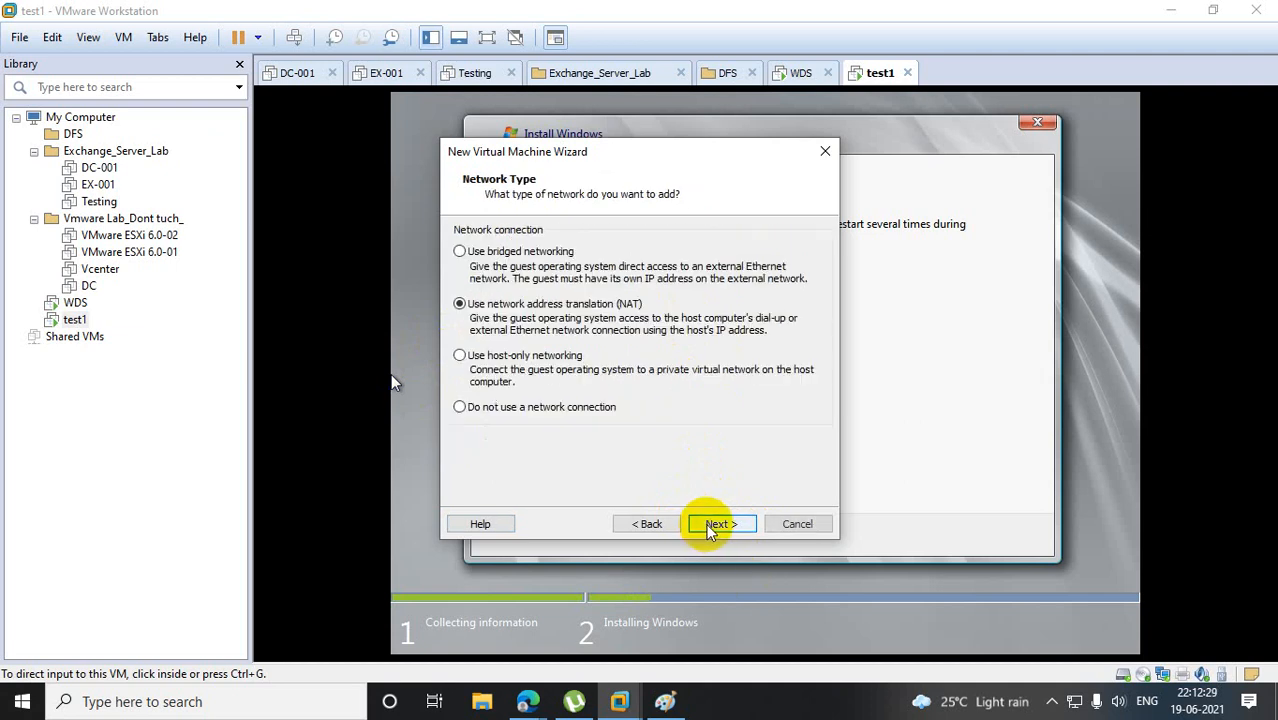
Accept NAT networking and the recommended SCSI disk type, and continue to the disk capacity settings.
click(710, 528)
click(713, 528)
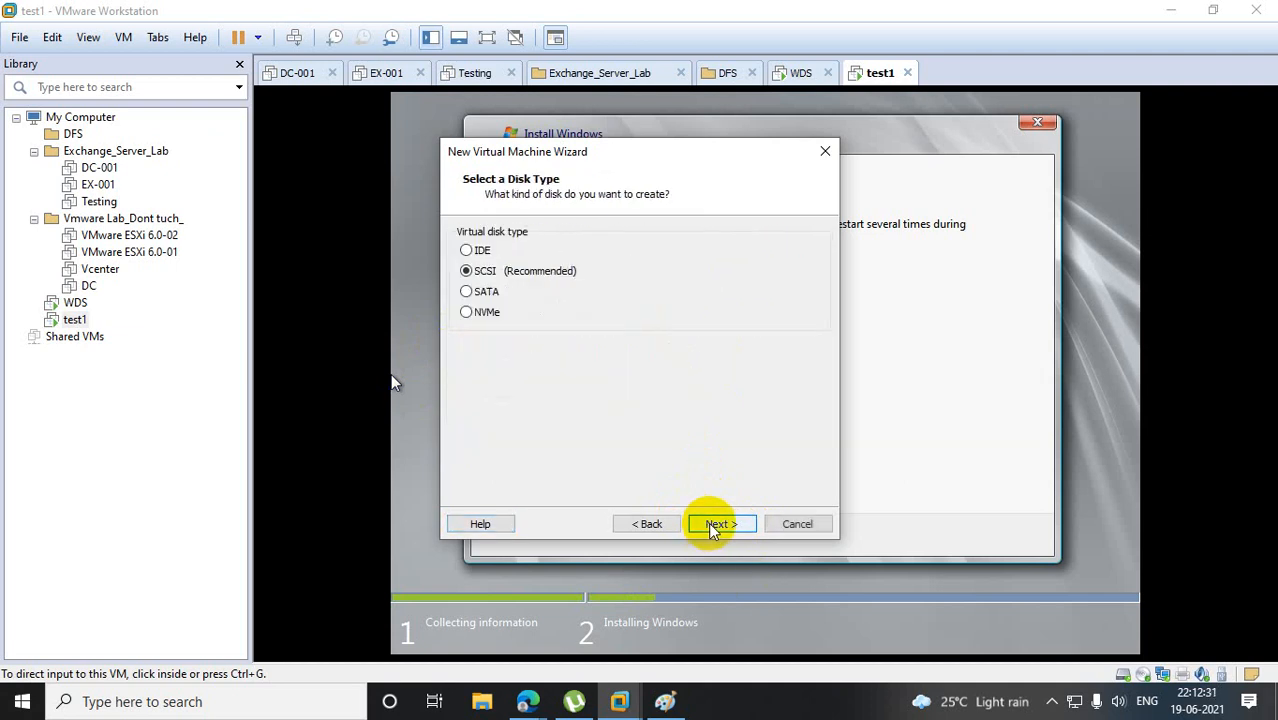
click(713, 528)
click(713, 528)
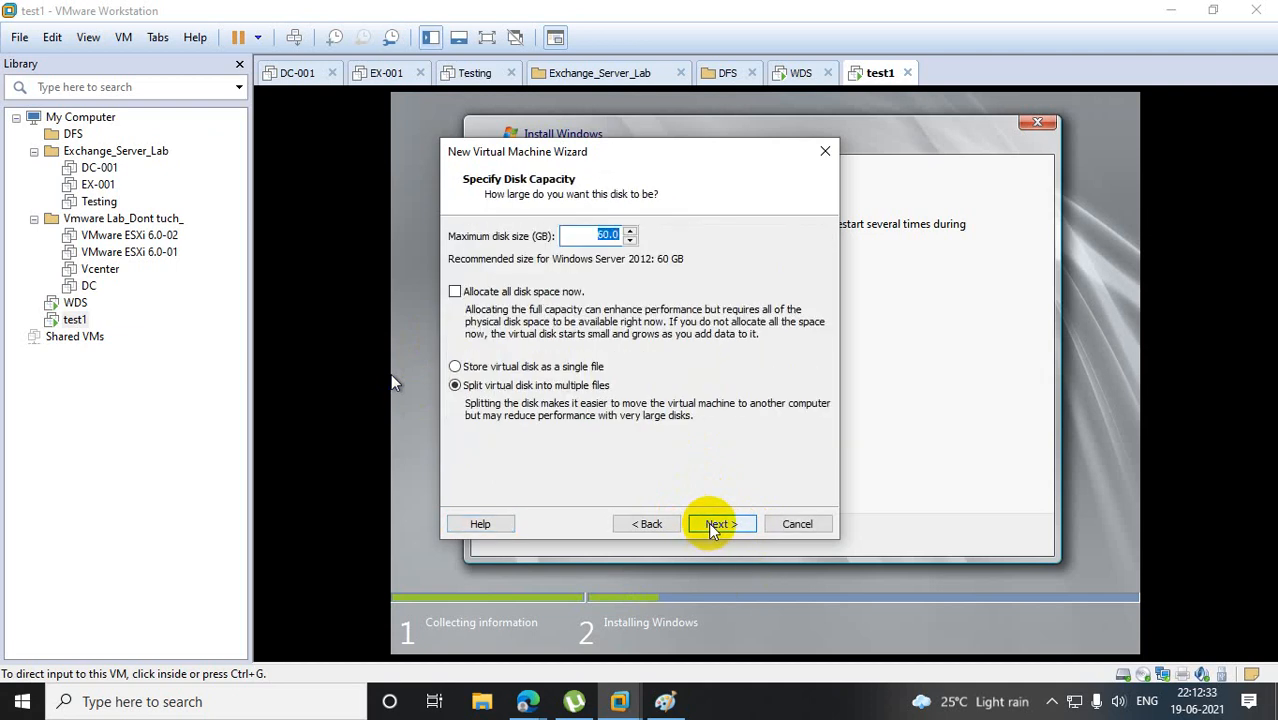
Set the disk size to 30 GB stored as a single file named test2.vmdk, and create the virtual machine.
text(30)
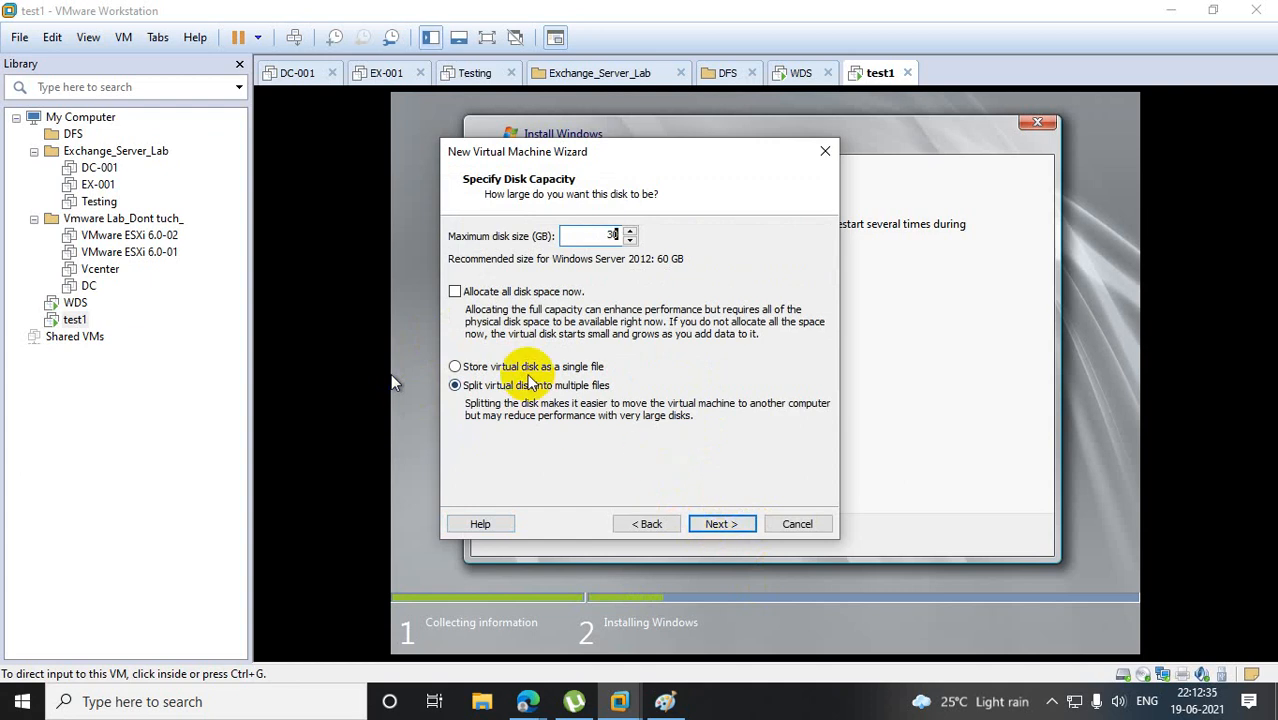
click(505, 367)
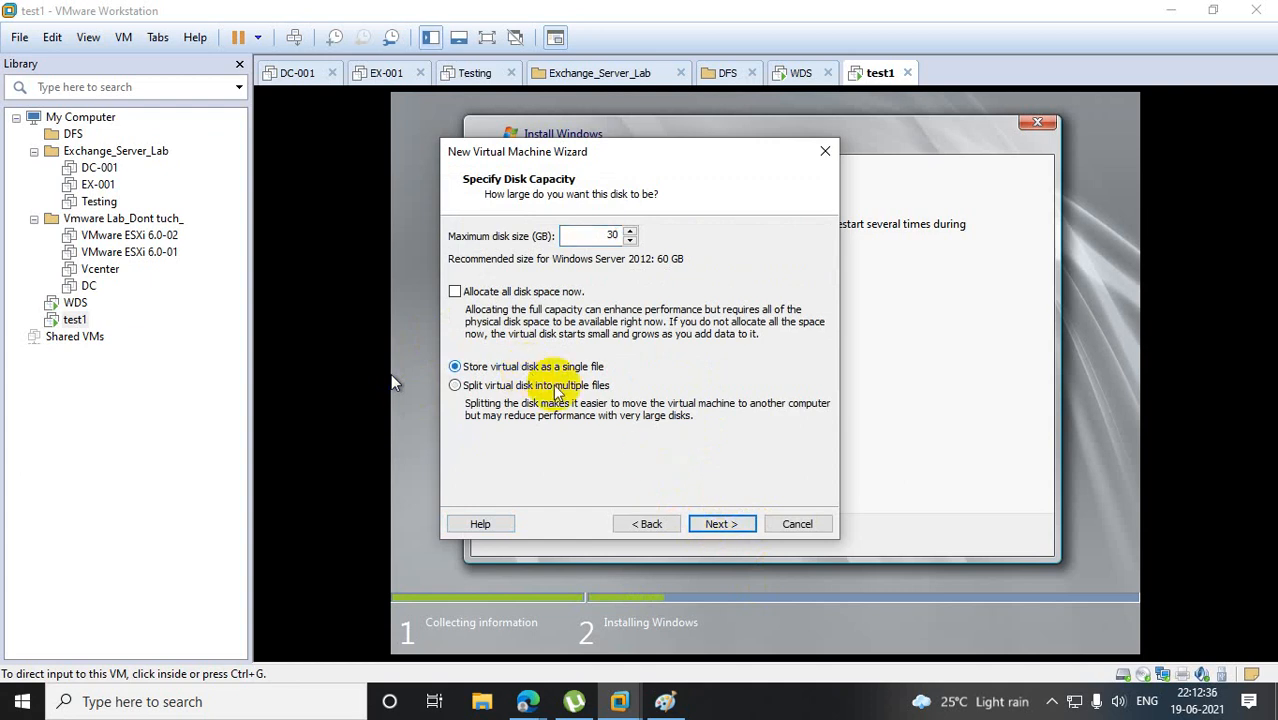
click(713, 524)
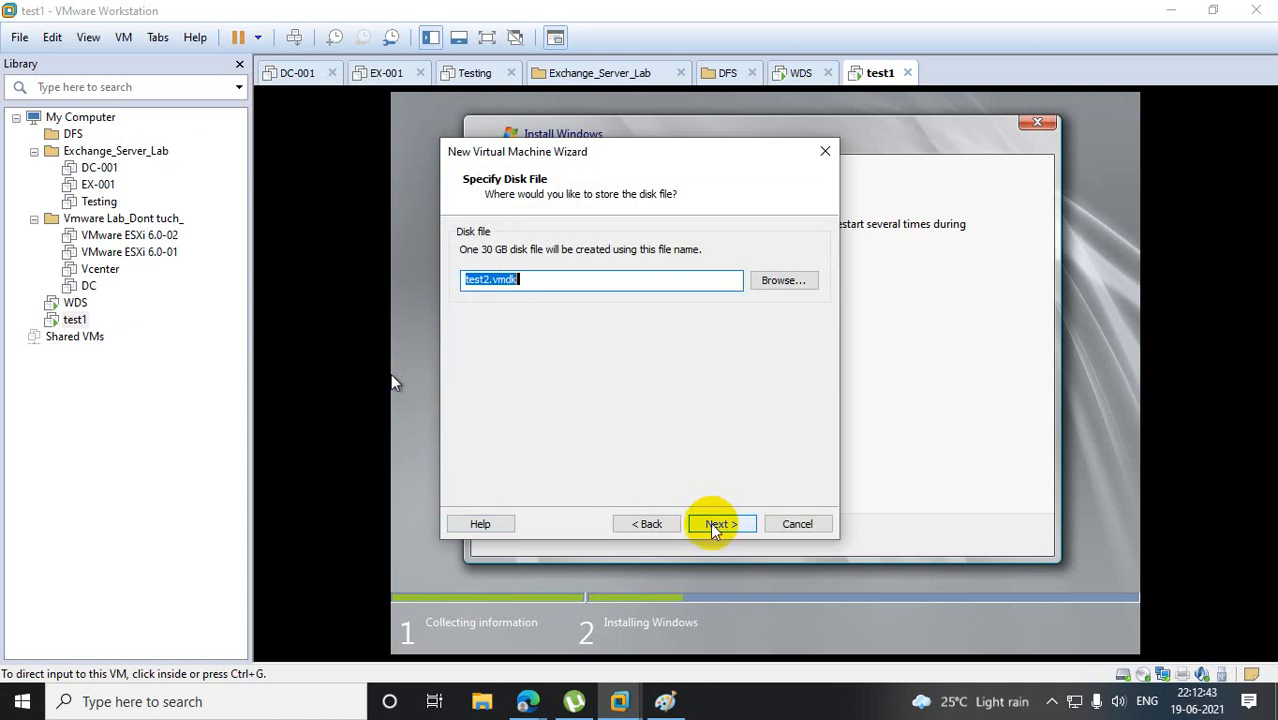
click(713, 530)
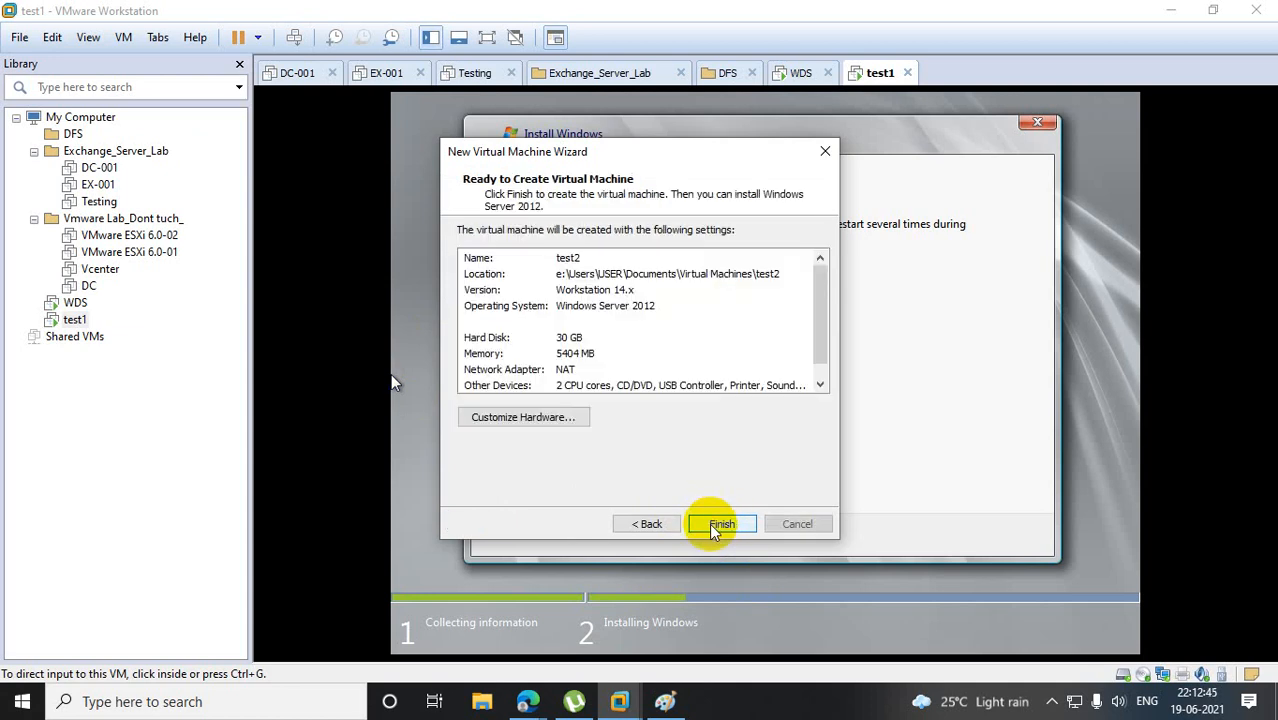
click(714, 531)
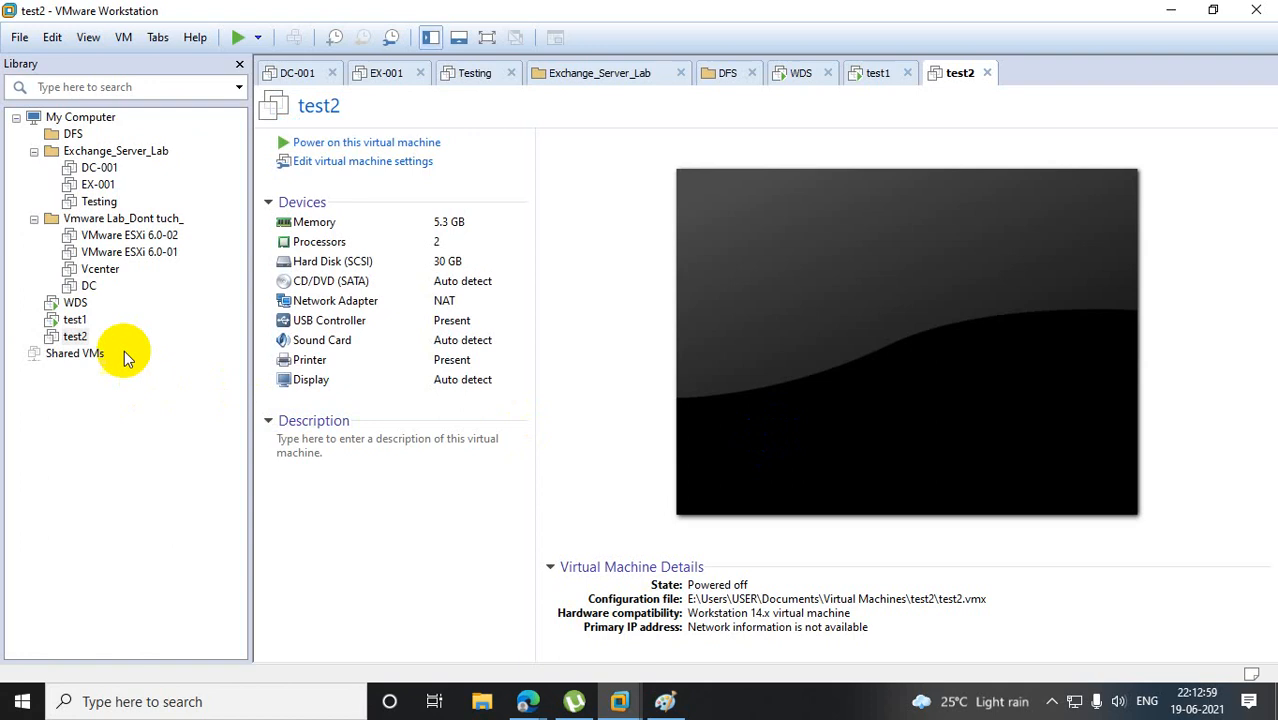
Set test2's network adapter to the custom virtual network VMnet0.
right_click(77, 337)
click(145, 655)
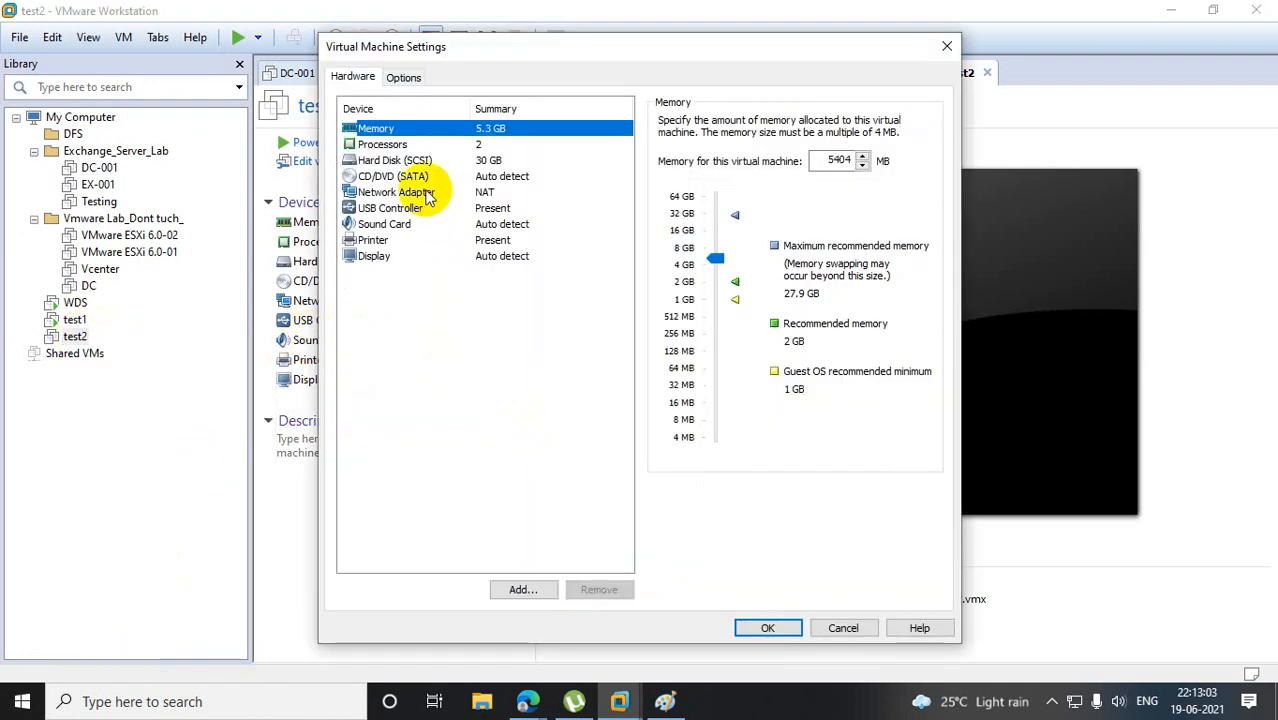
click(392, 195)
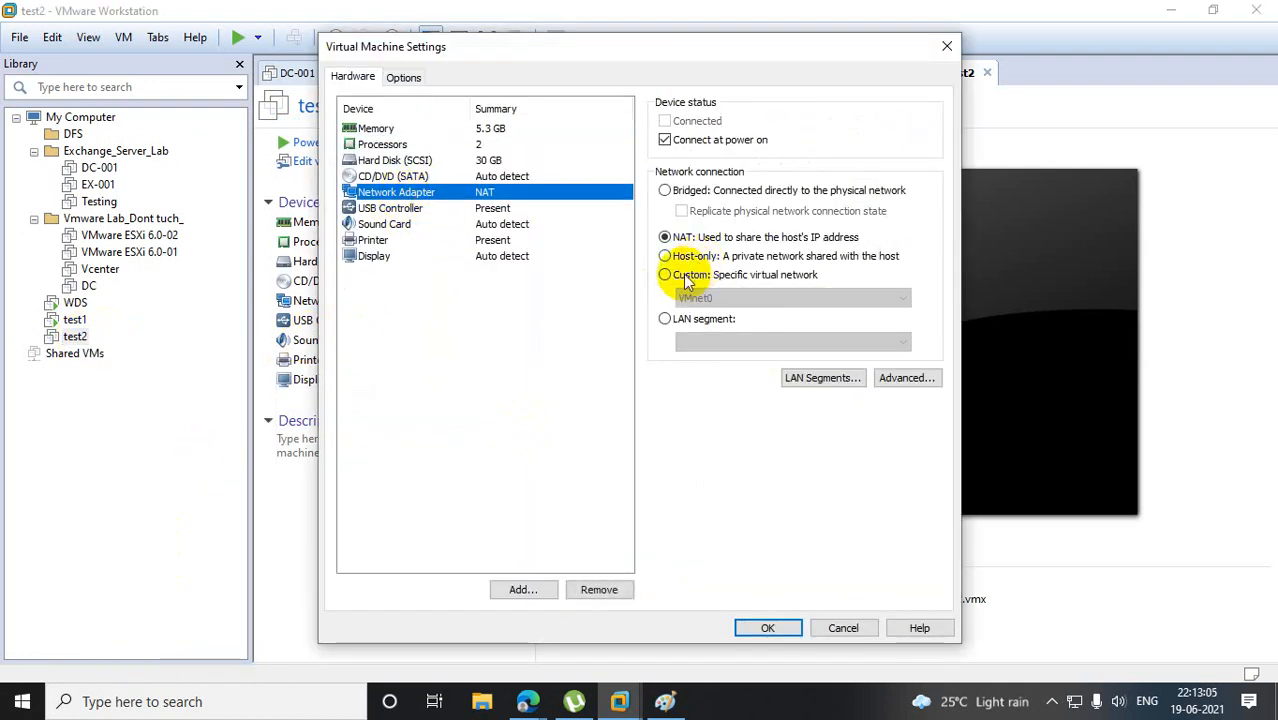
click(665, 275)
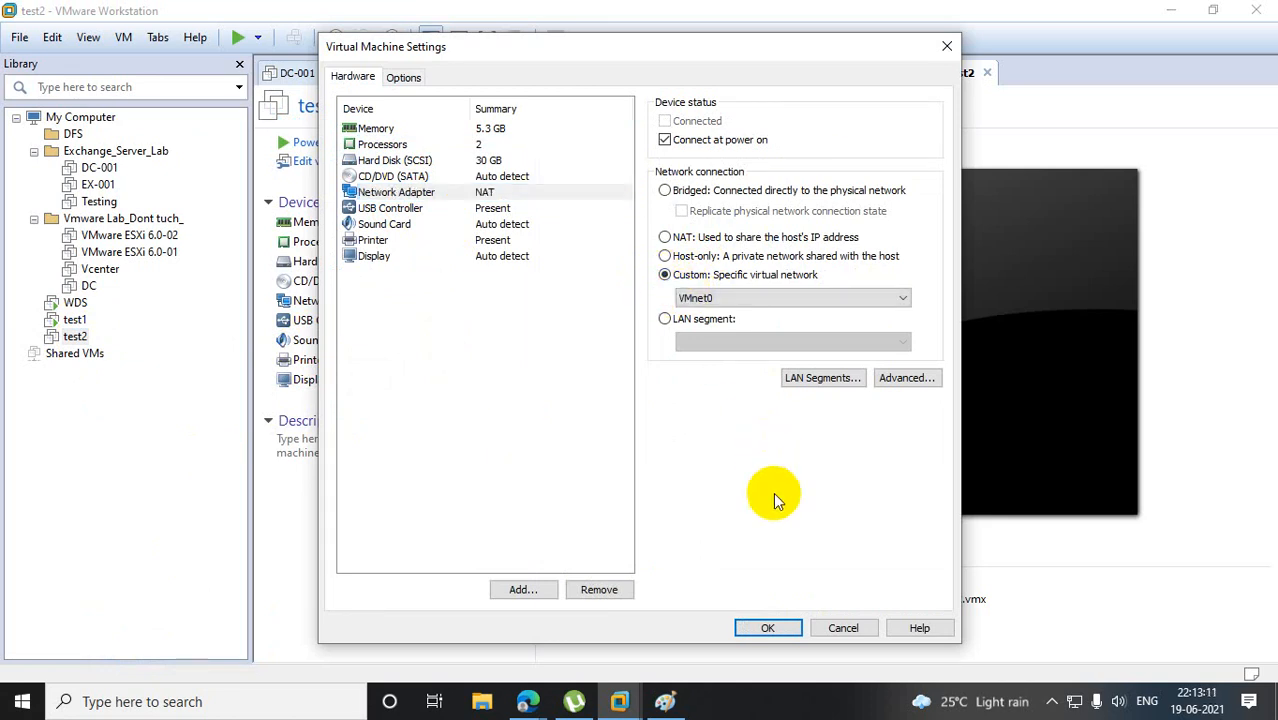
click(763, 627)
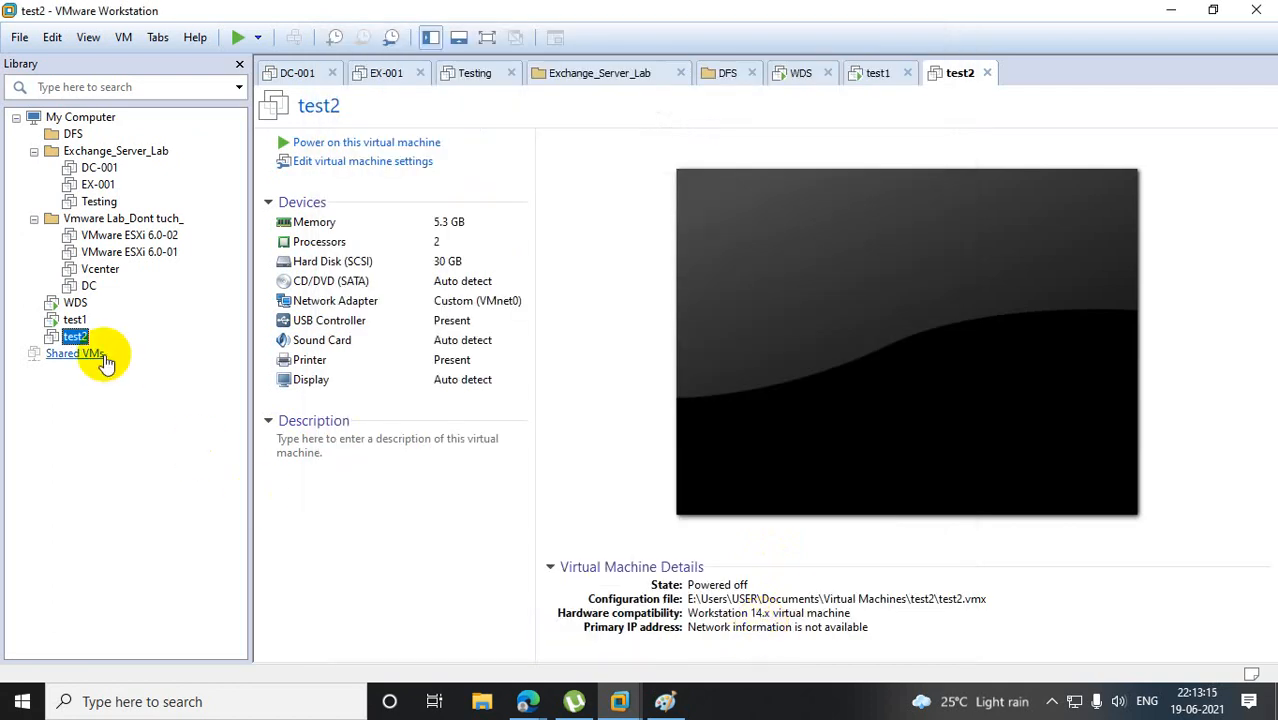
Power on test2, let it boot from the network, and start the second Microsoft Windows Setup (x64) entry.
click(365, 145)
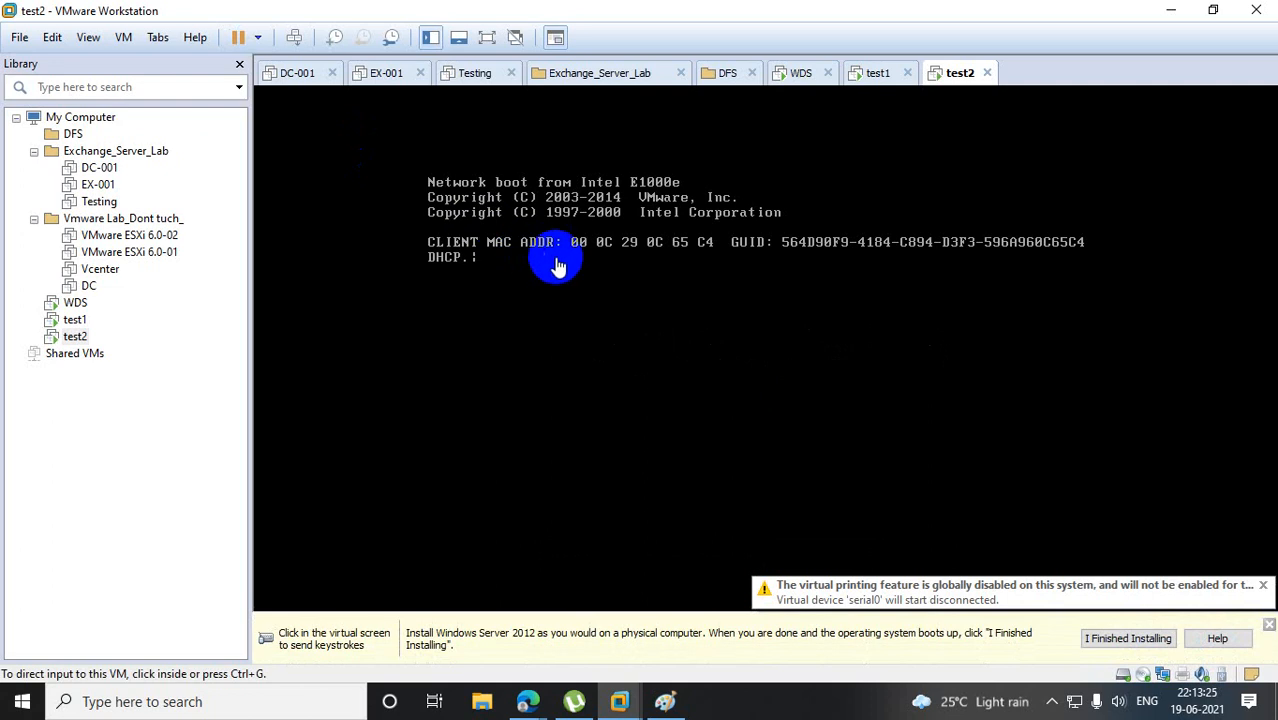
click(558, 268)
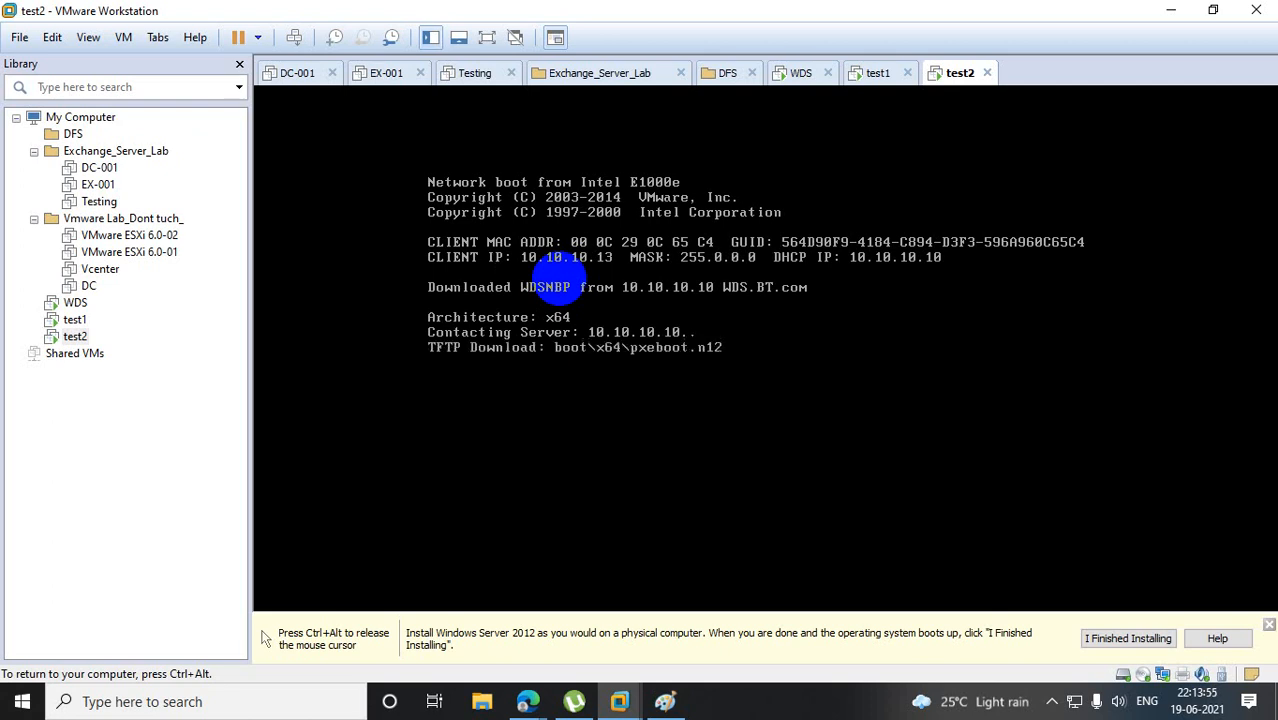
key(Down)
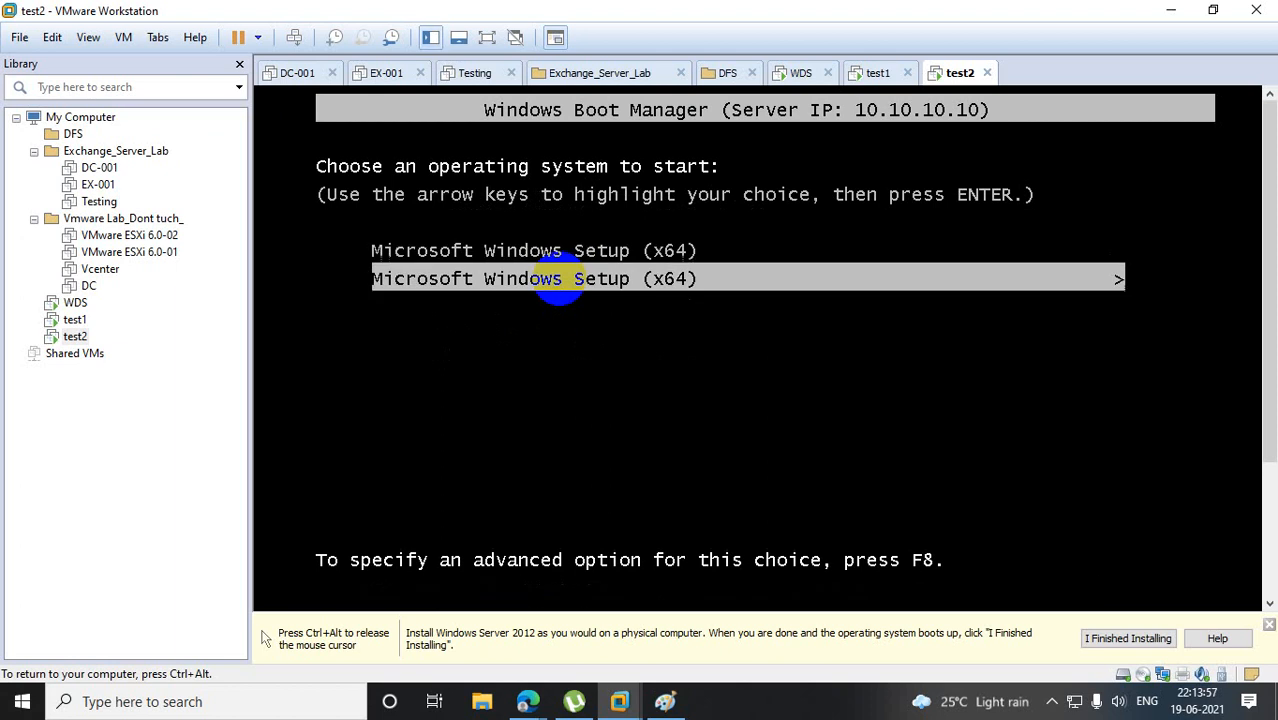
key(Return)
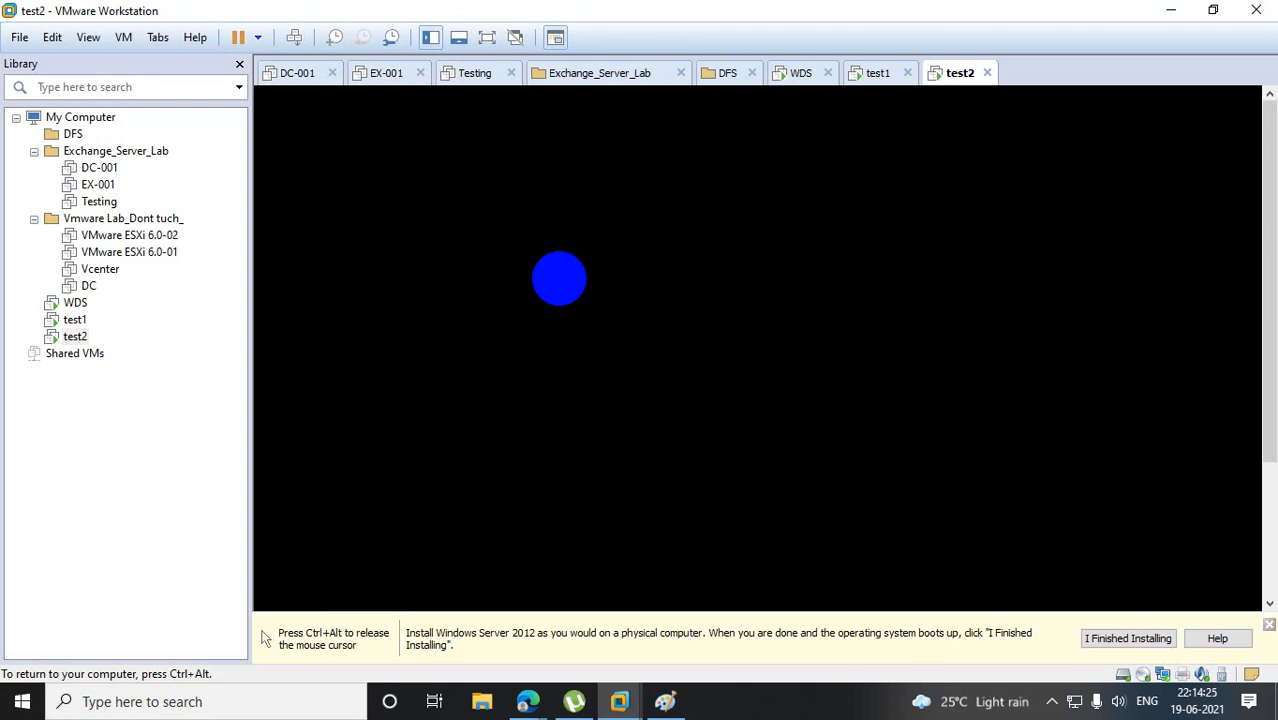
Check the installation progress on the test1 VM and return to the test2 console.
key(ctrl+alt)
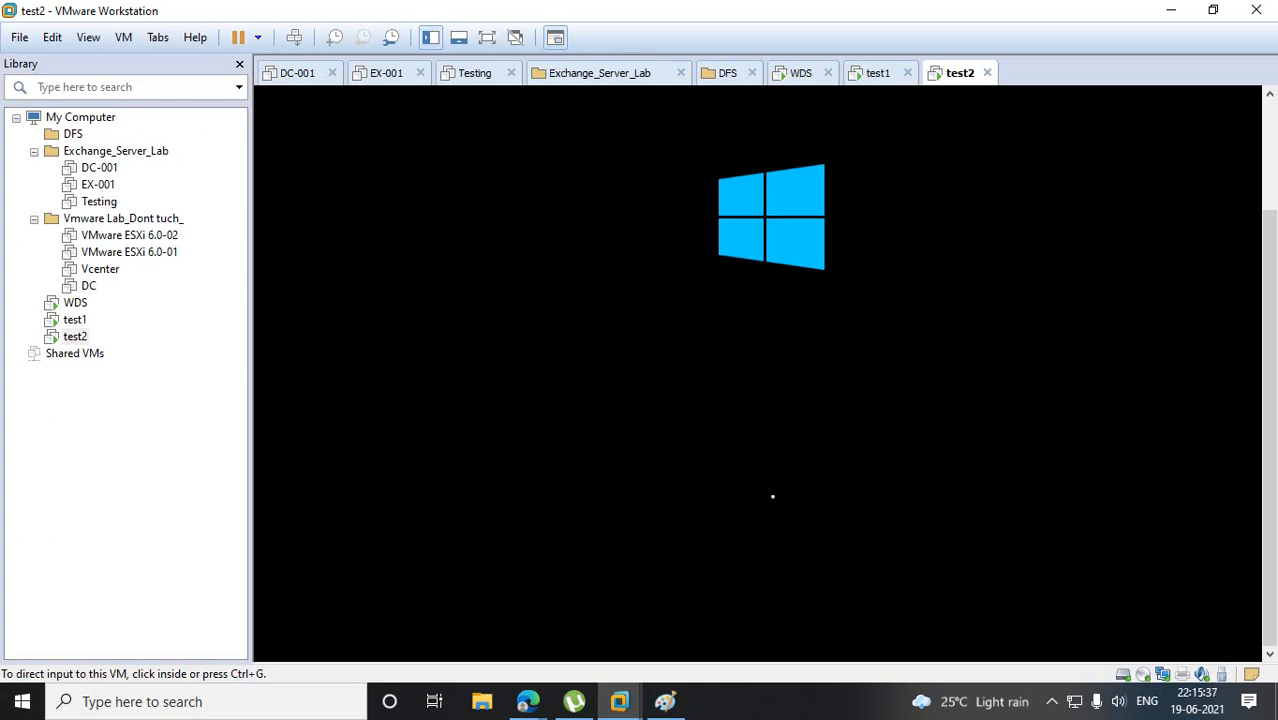
click(80, 320)
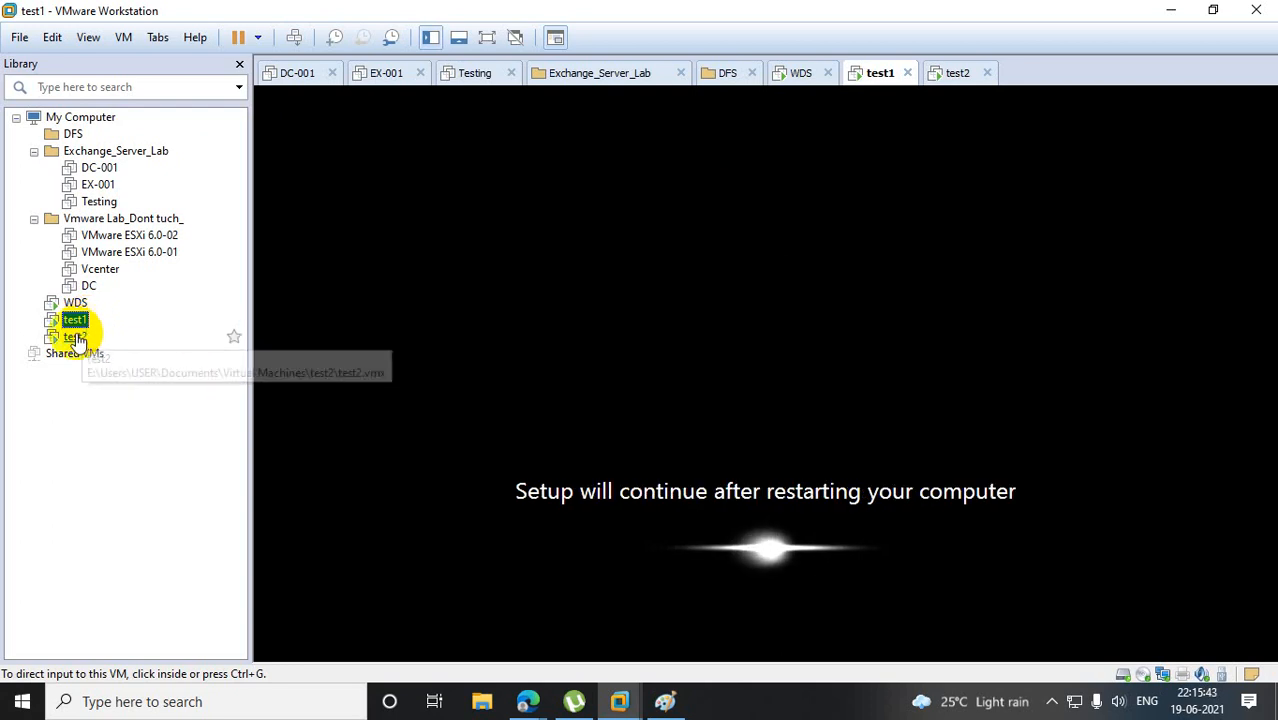
click(76, 338)
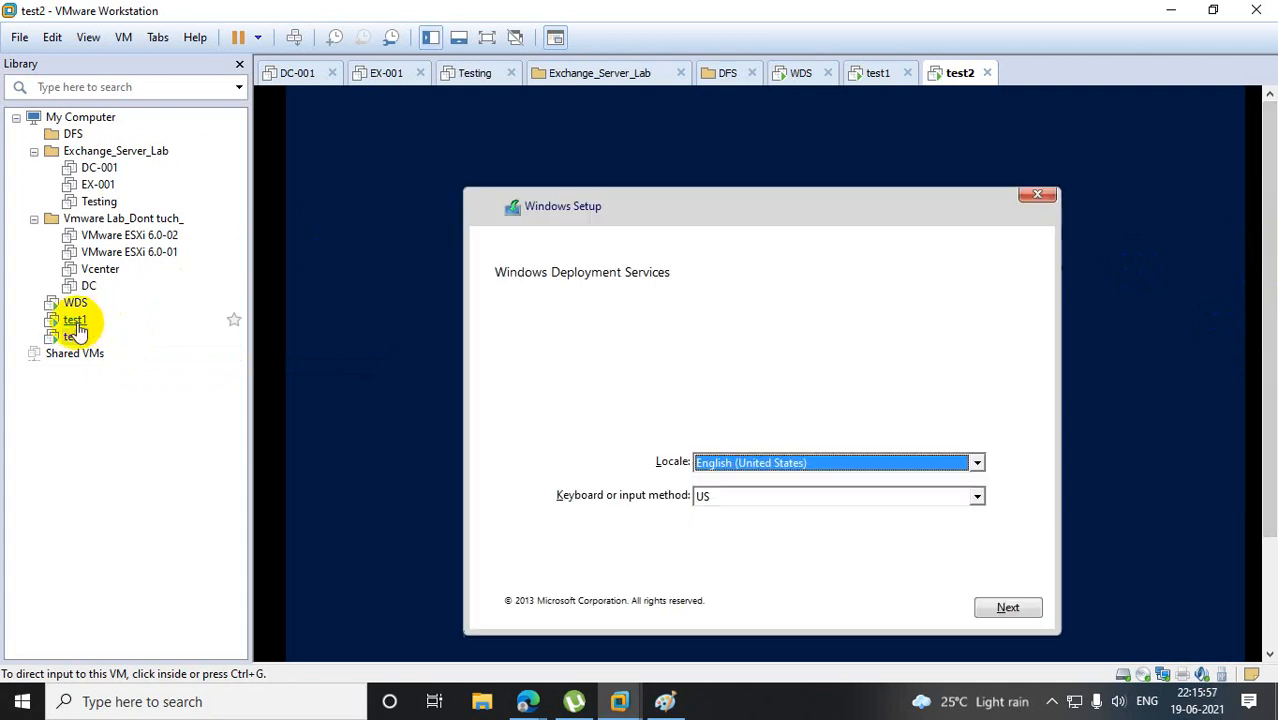
Accept the English (United States) locale and US keyboard, and connect to WDS.BT.com with the domain user name and account password.
click(1006, 608)
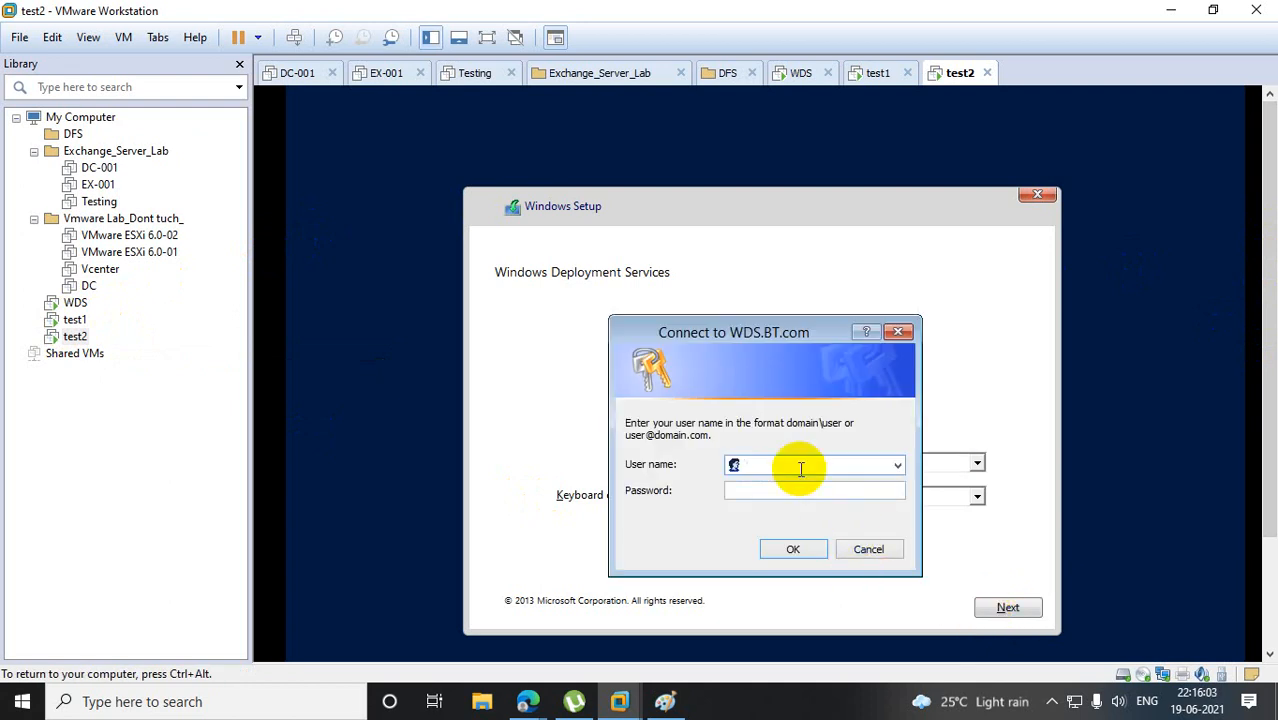
text(bt\wds)
key(Tab)
text(••••••)
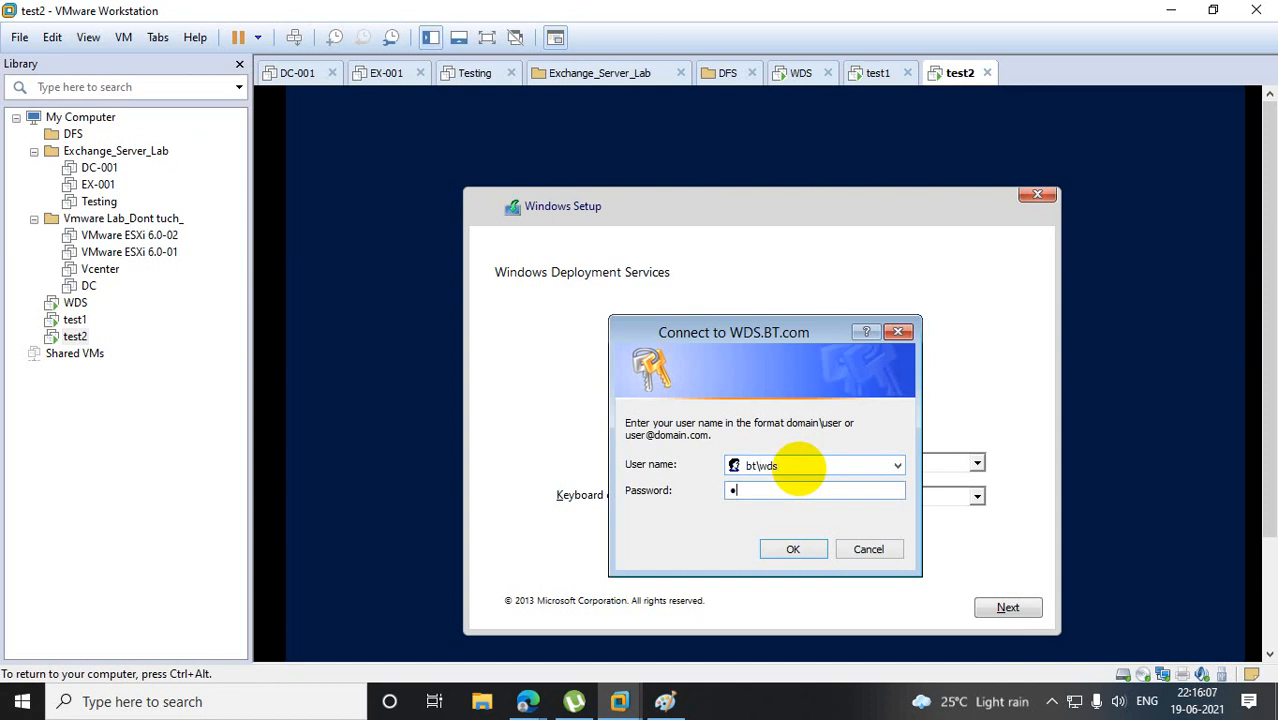
text(•••••••)
key(Return)
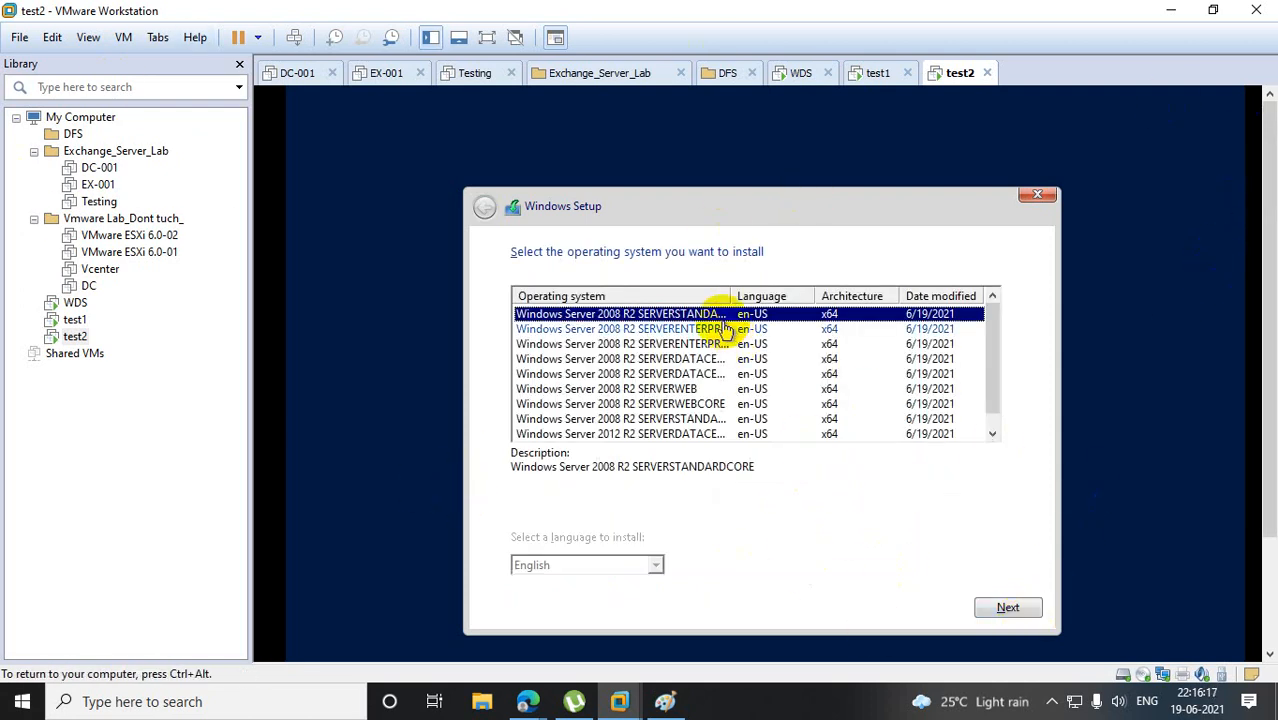
Select the Windows Server 2008 R2 SERVERENTERPRISE image for test2 and install it on Drive 0 Unallocated Space.
click(687, 333)
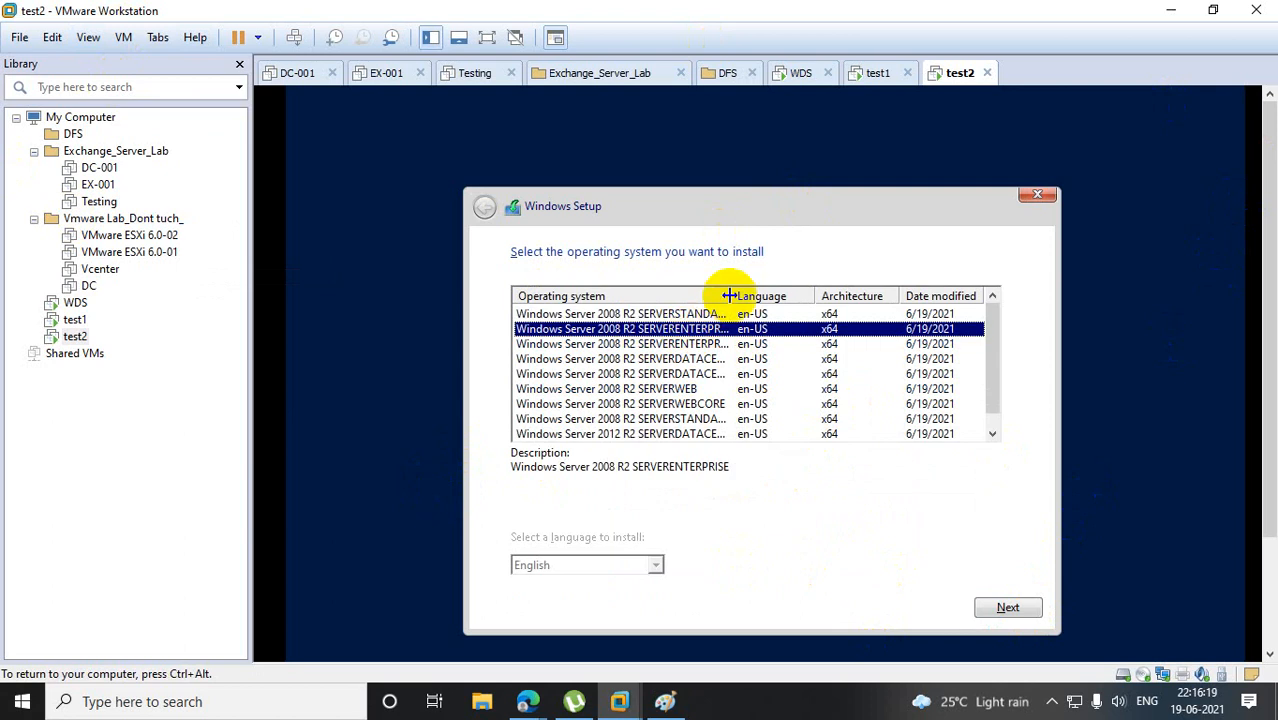
drag(729, 295, 794, 286)
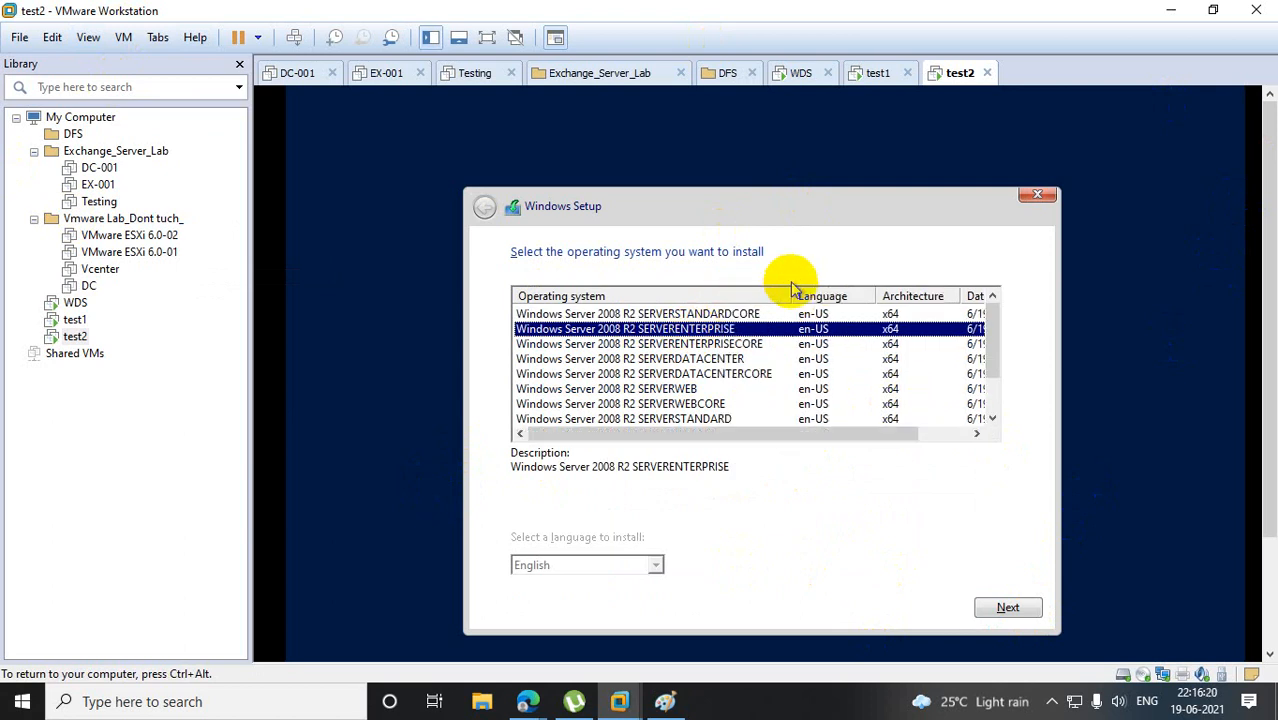
click(1007, 607)
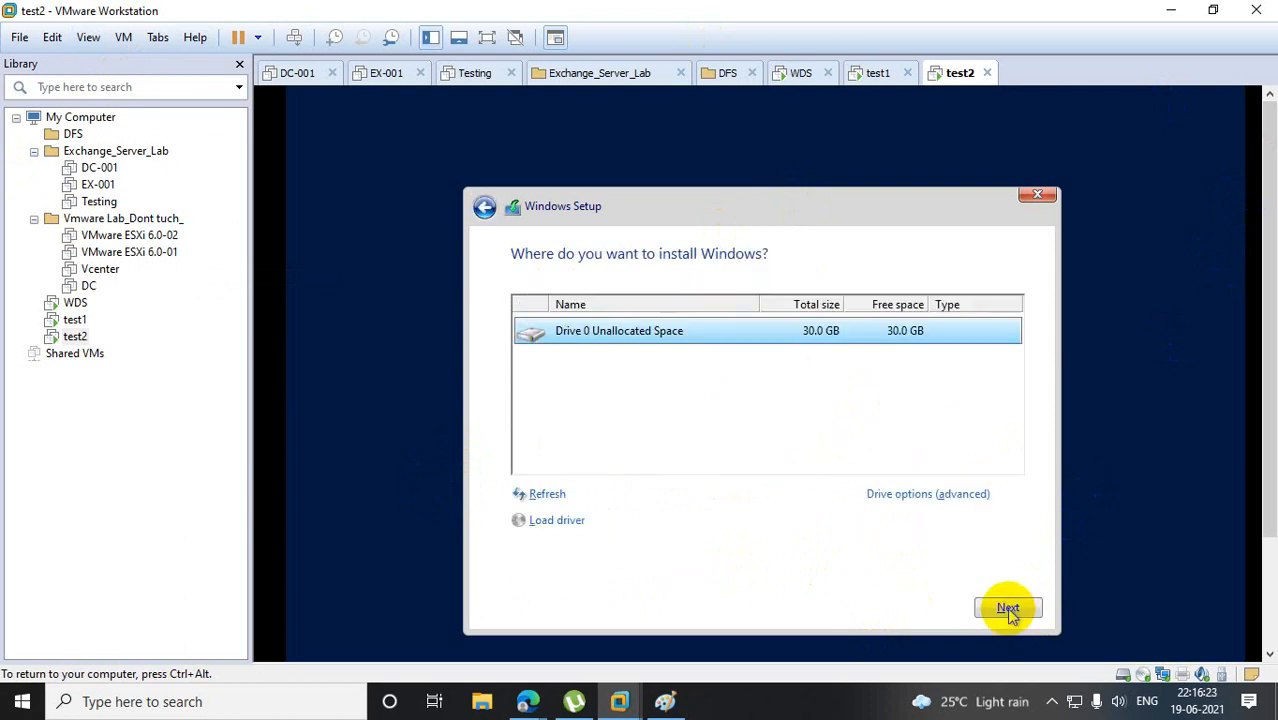
click(1006, 608)
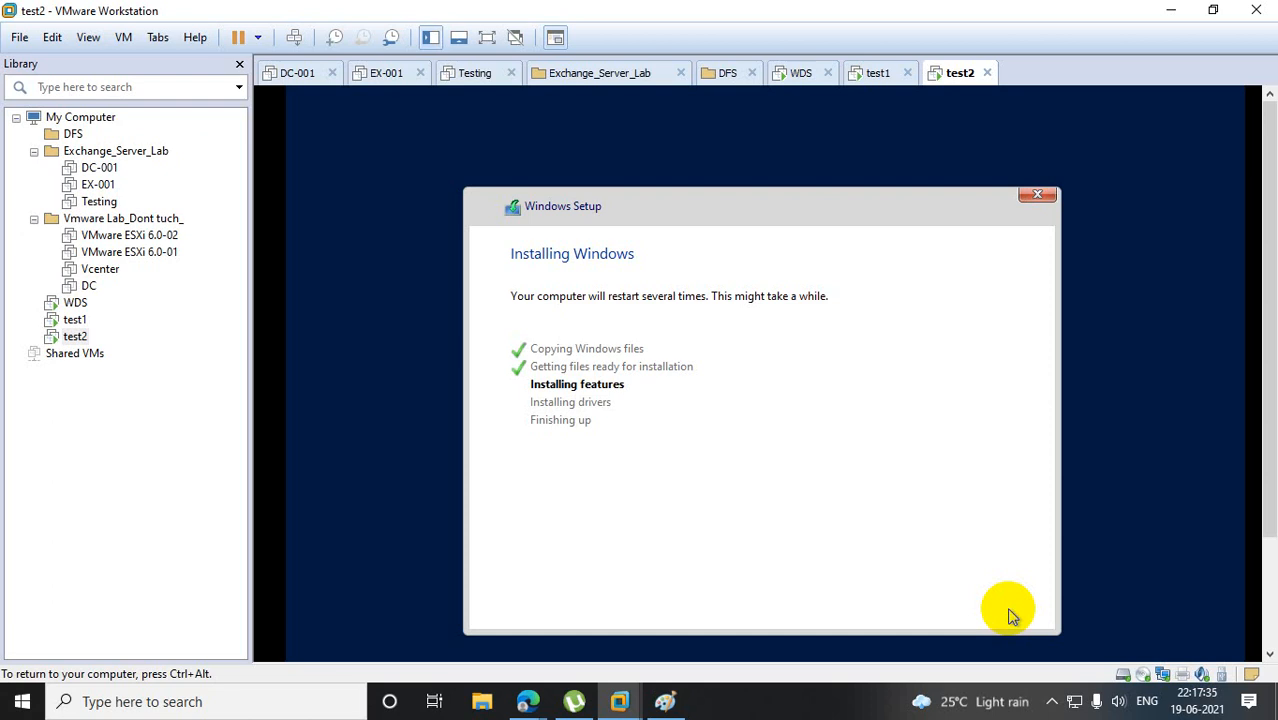
On test1, accept the United States region and US keyboard settings, accept the license terms, and start Windows.
key(ctrl+alt)
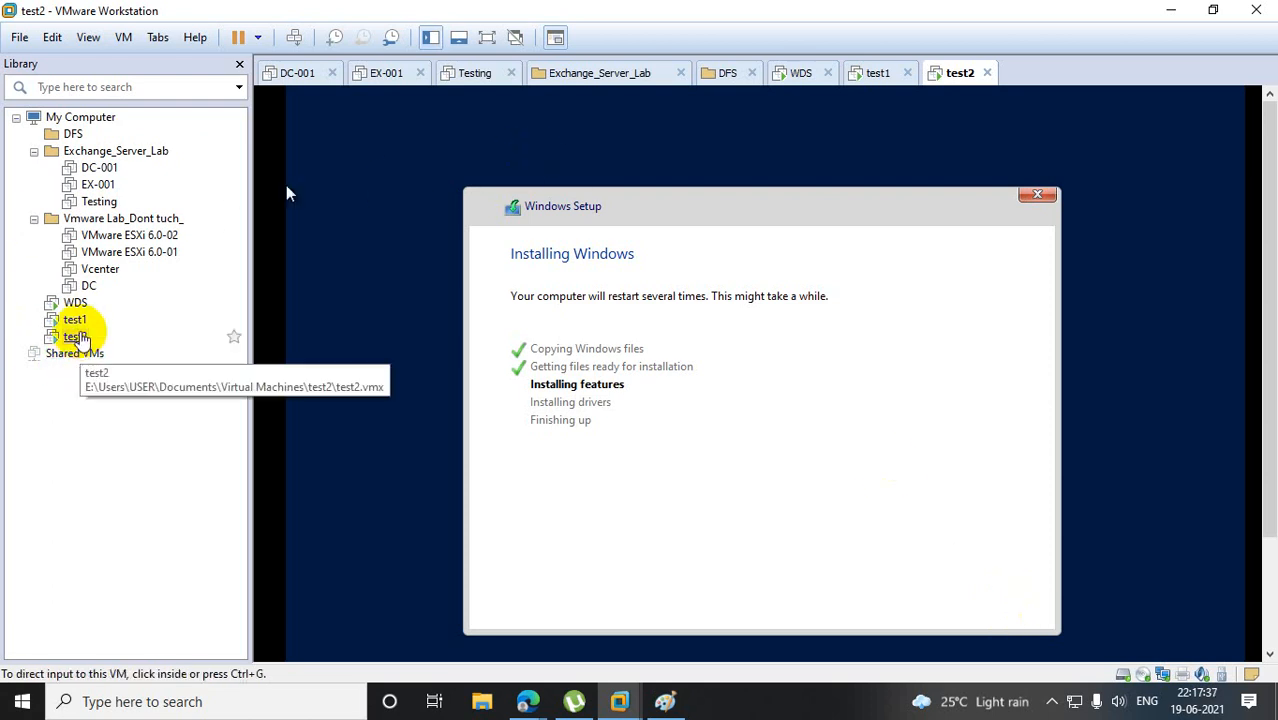
click(74, 320)
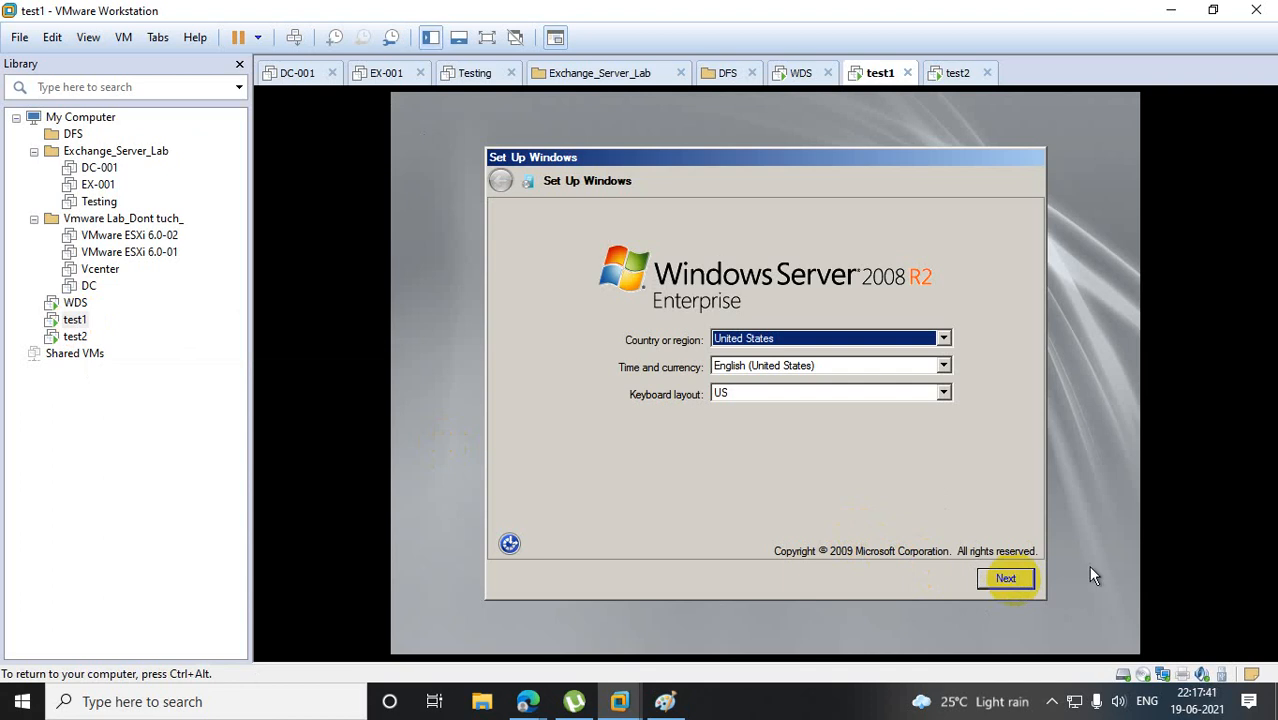
click(1006, 580)
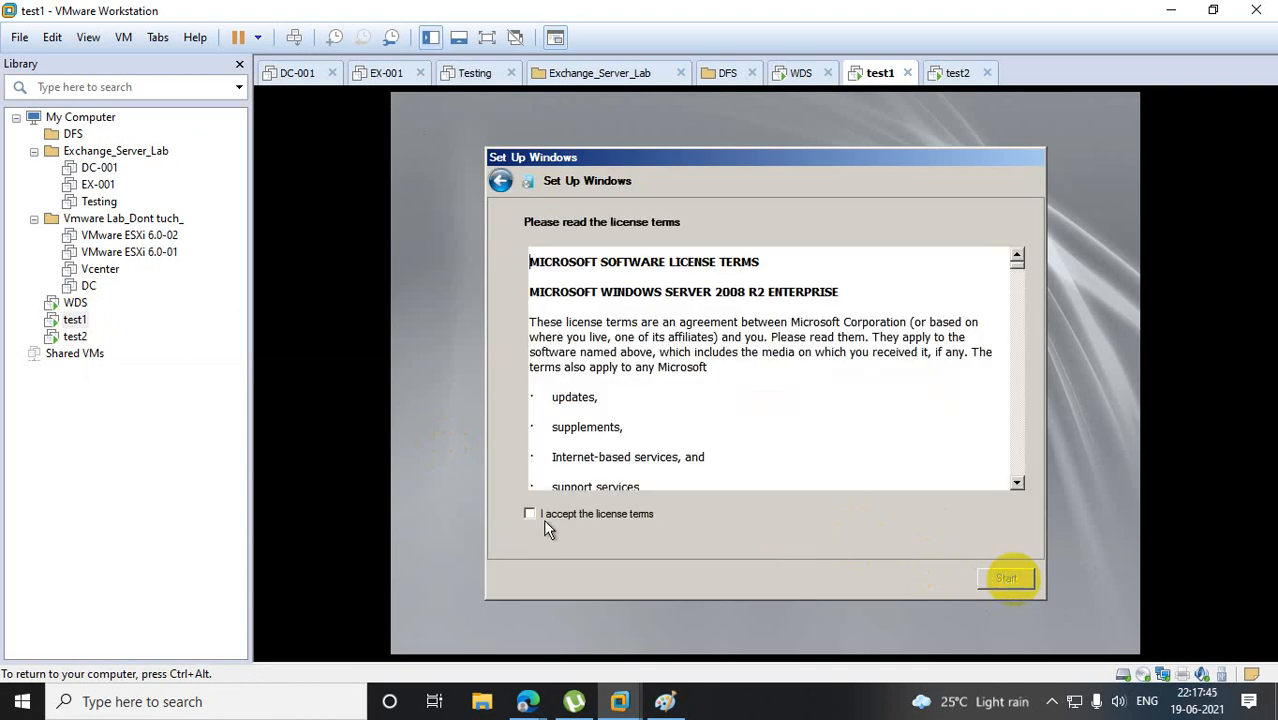
click(531, 515)
click(997, 585)
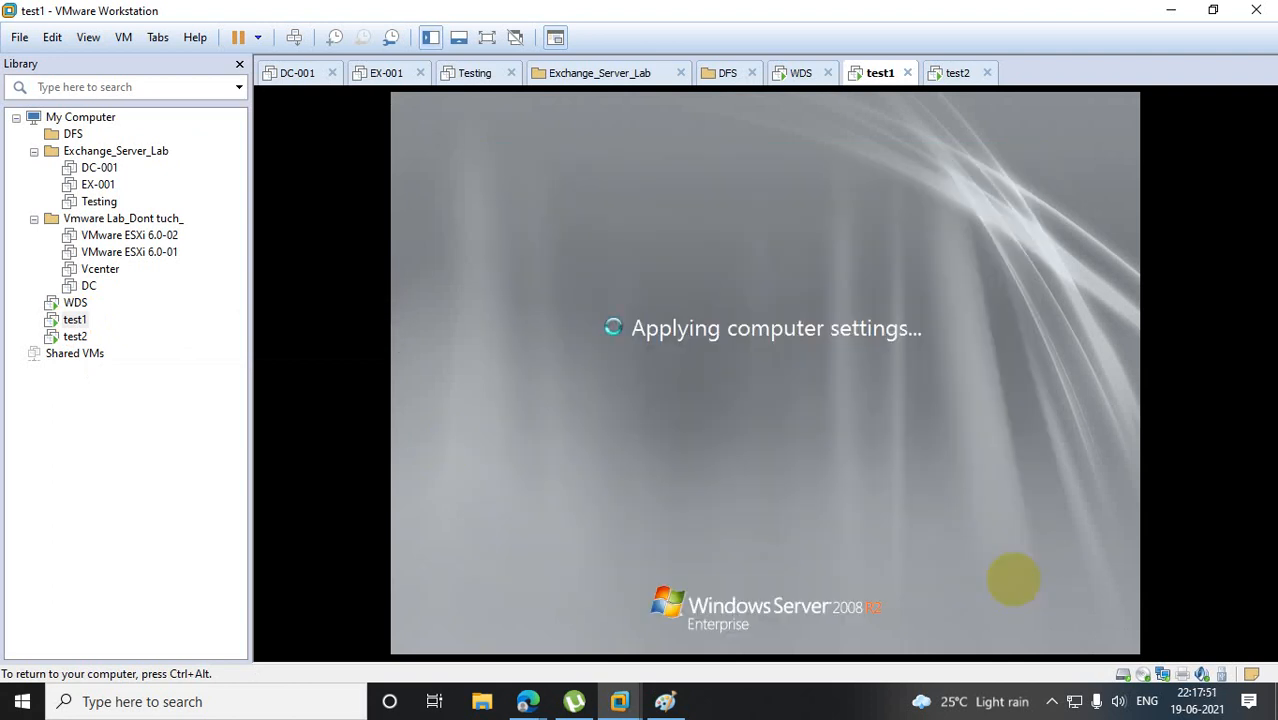
Check the setup progress on the test2 console, and look at the test1 console.
key(ctrl+alt)
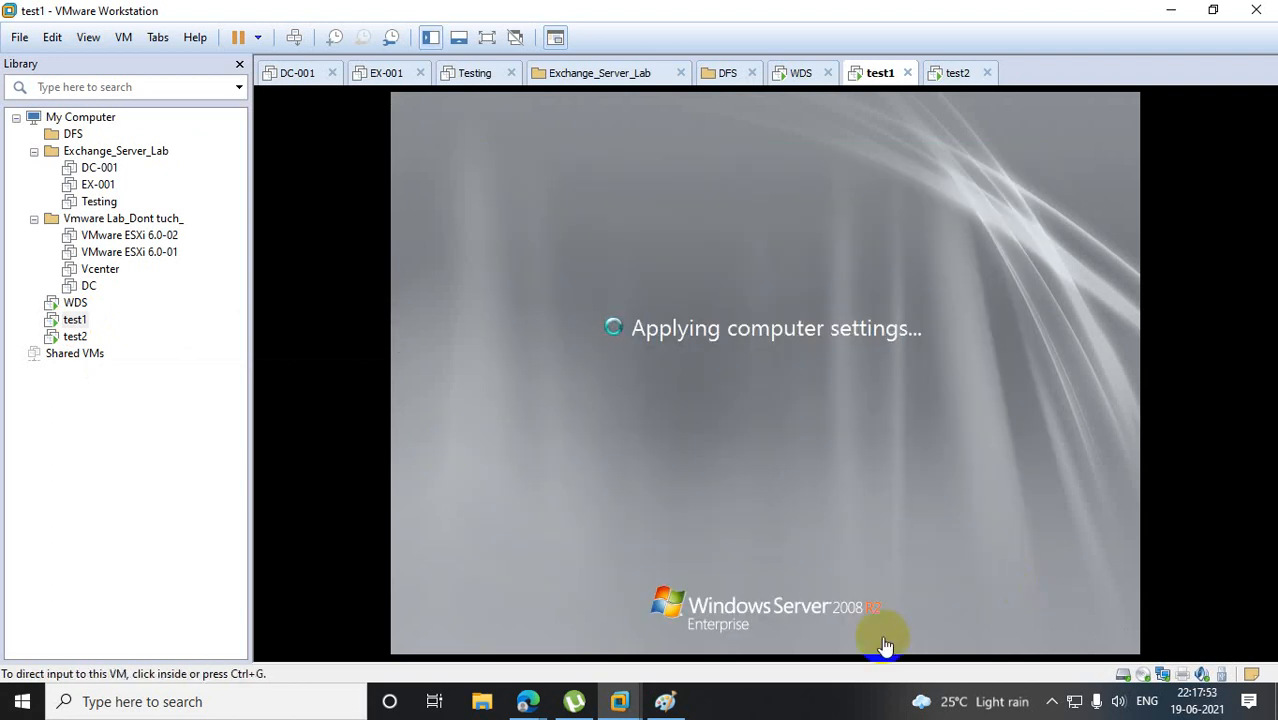
click(62, 336)
click(732, 427)
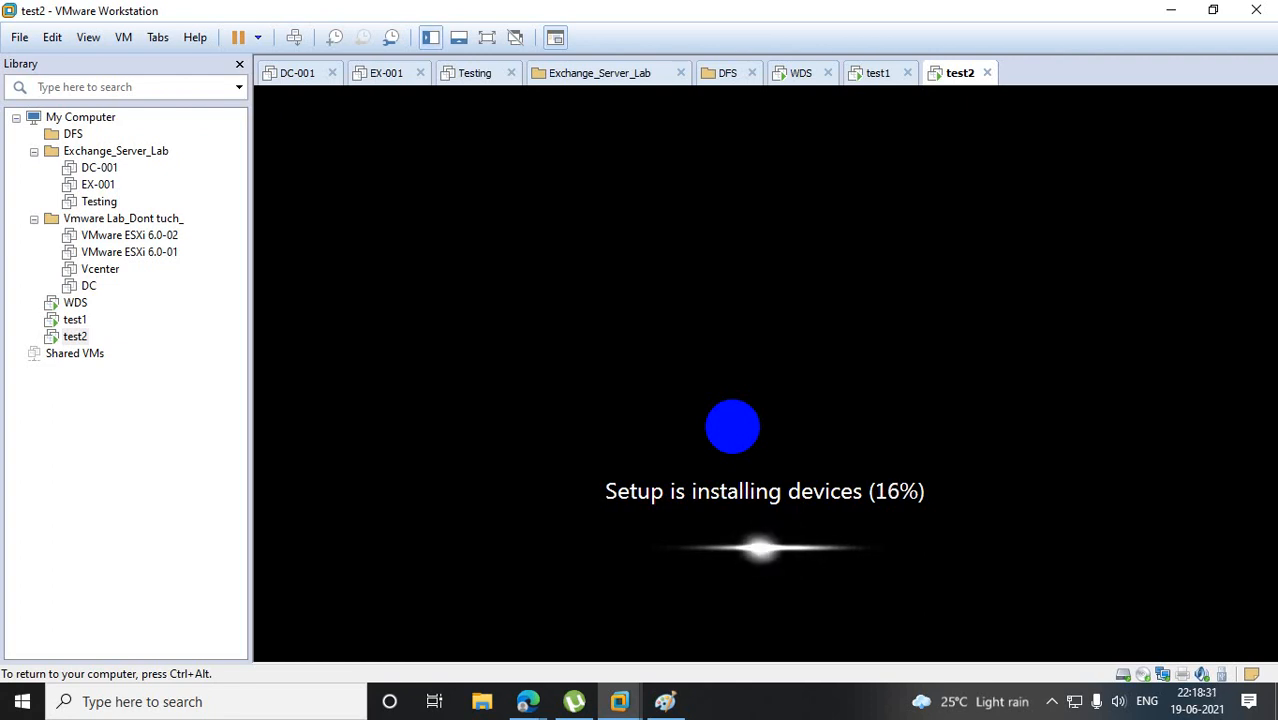
key(ctrl+alt)
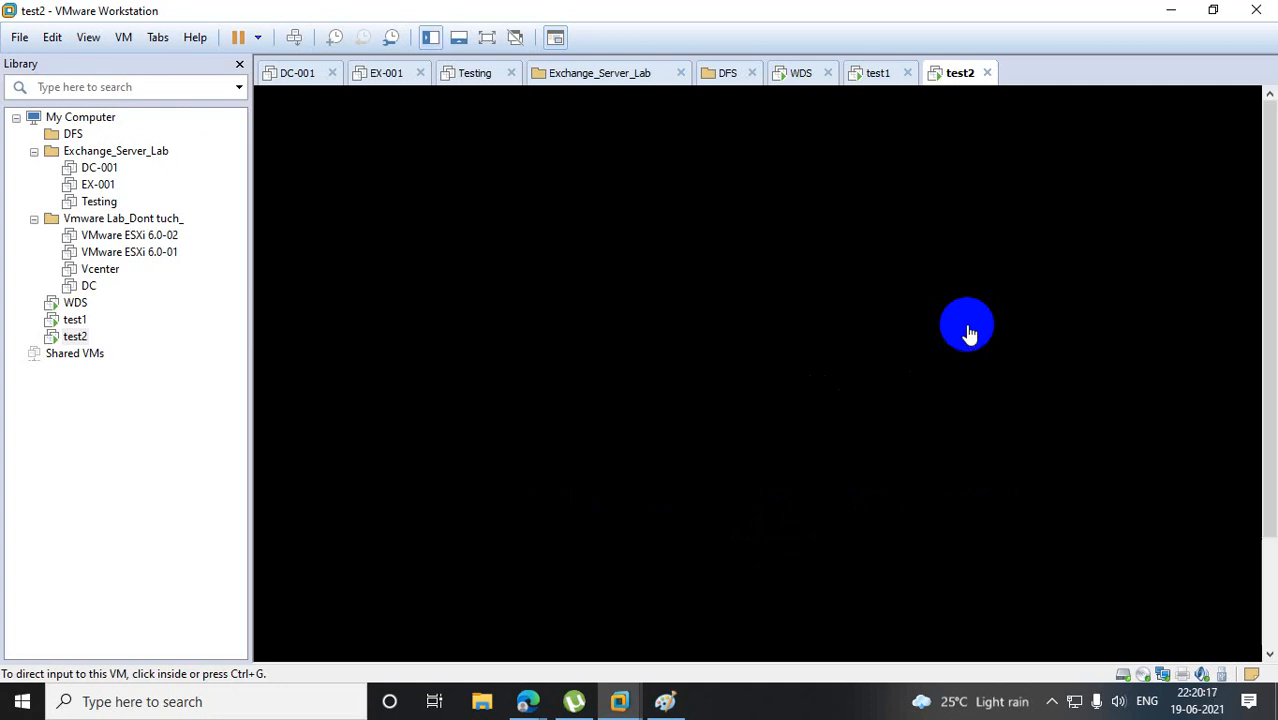
click(74, 321)
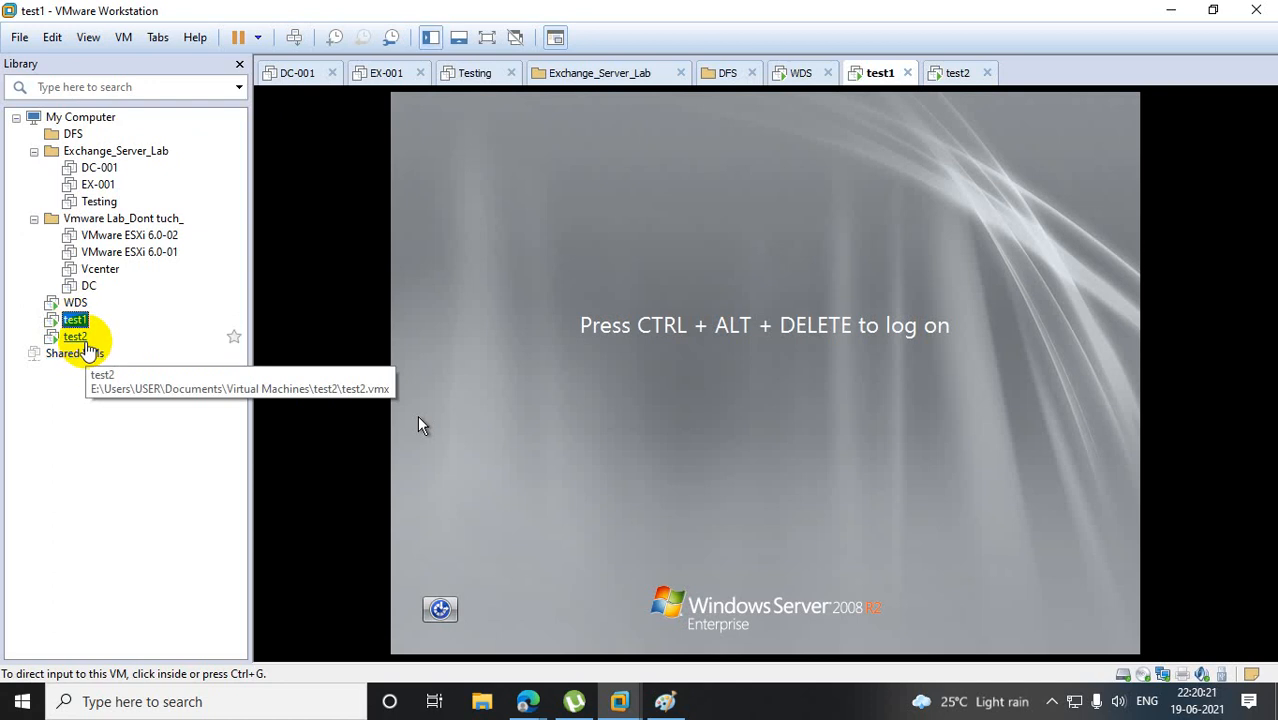
On test2, accept the United States region and US keyboard settings, accept the license terms, and start Windows.
click(78, 337)
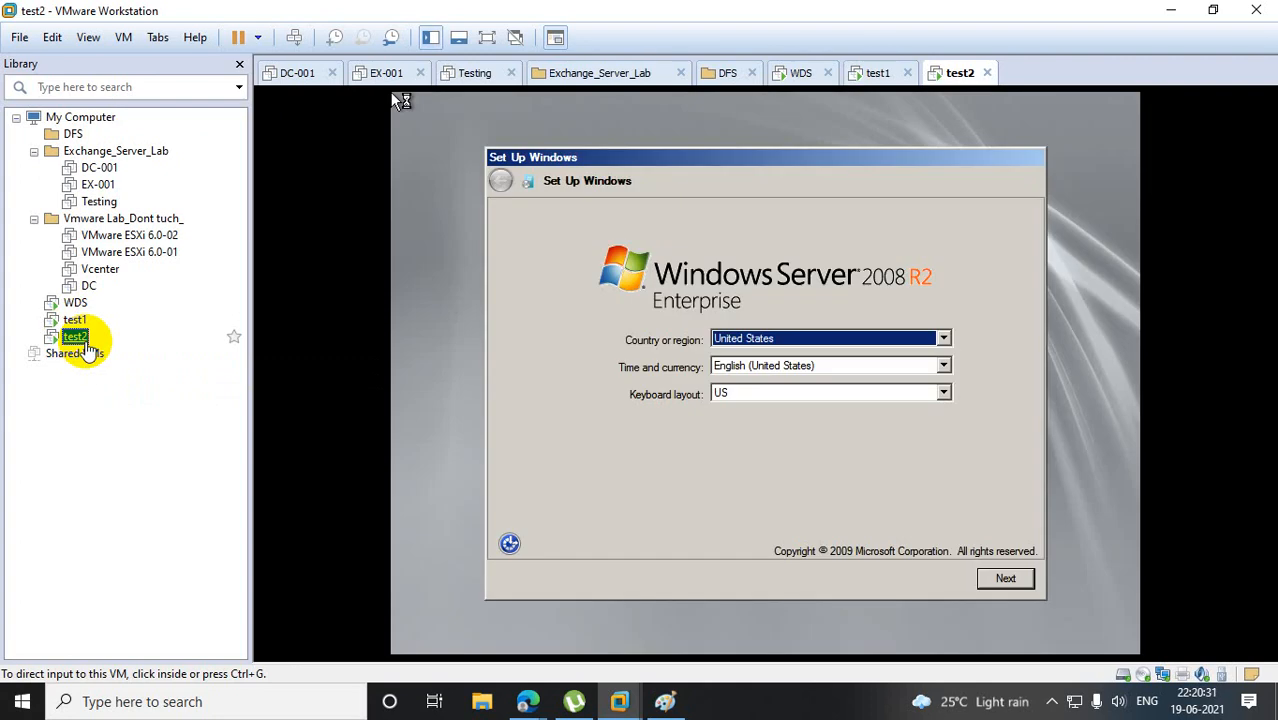
click(1010, 580)
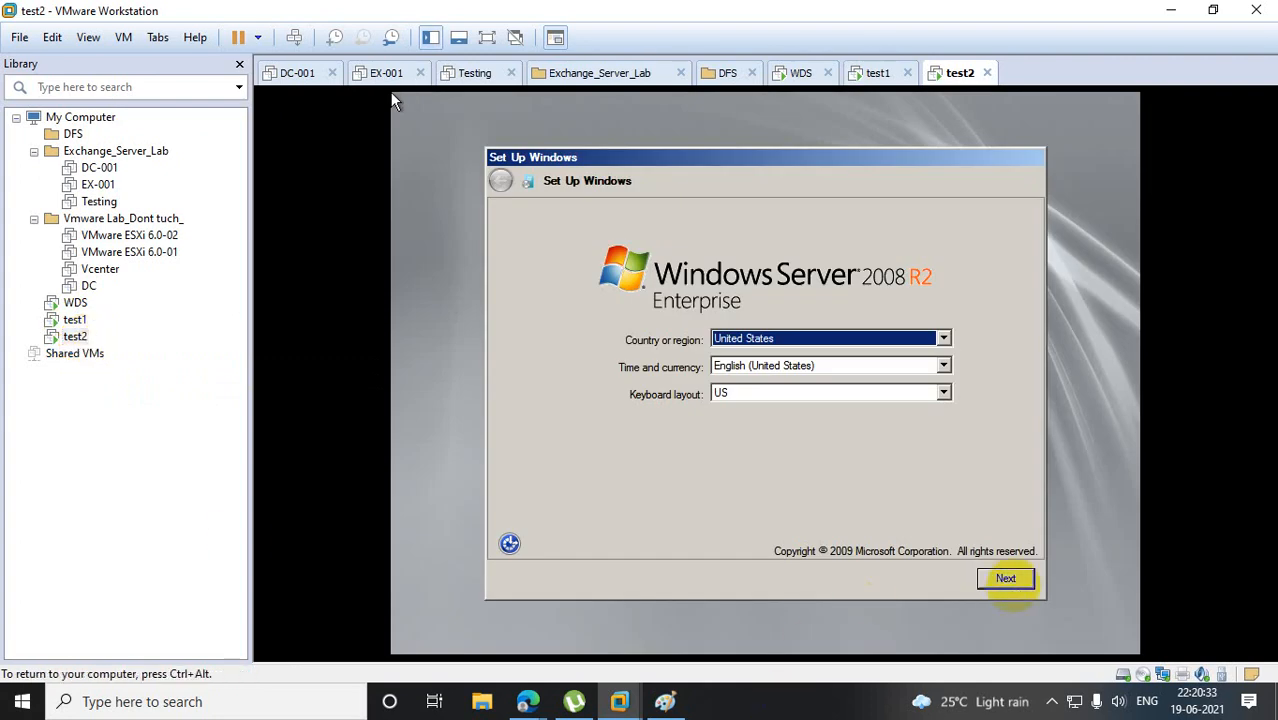
click(1008, 579)
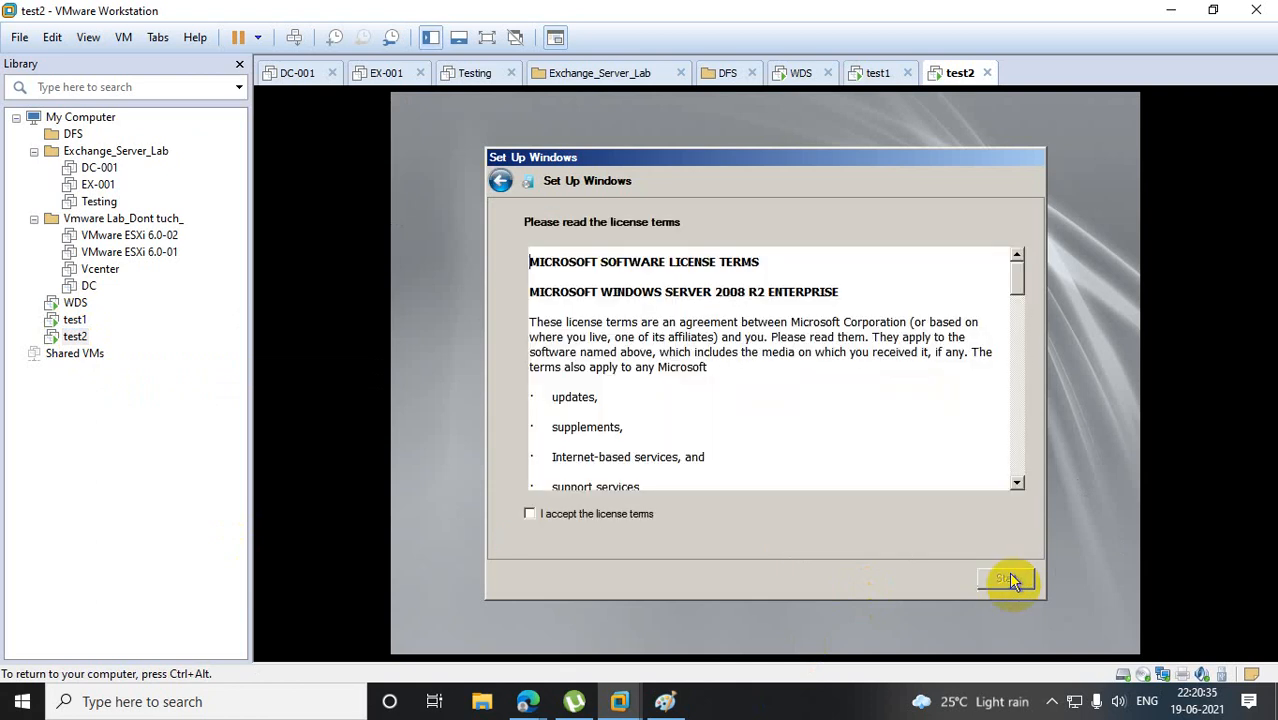
click(558, 515)
click(1010, 580)
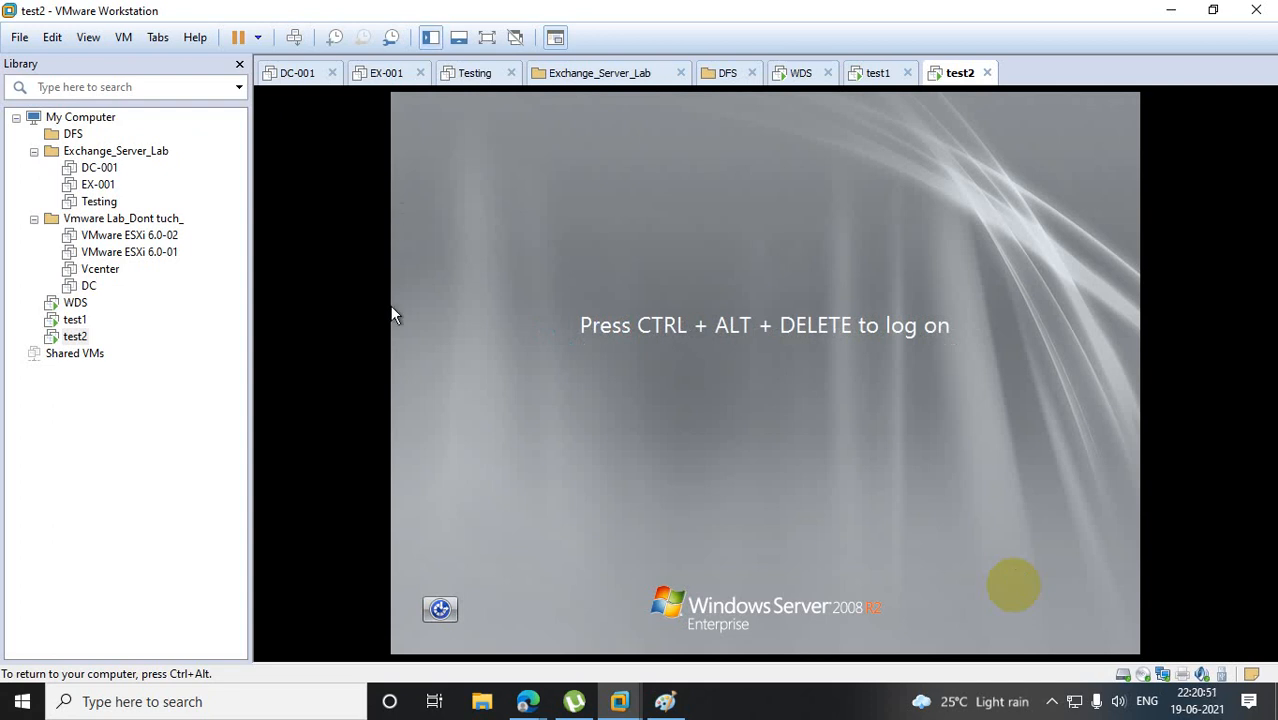
Review the test1 and test2 consoles to check that both installations have finished.
key(ctrl+alt)
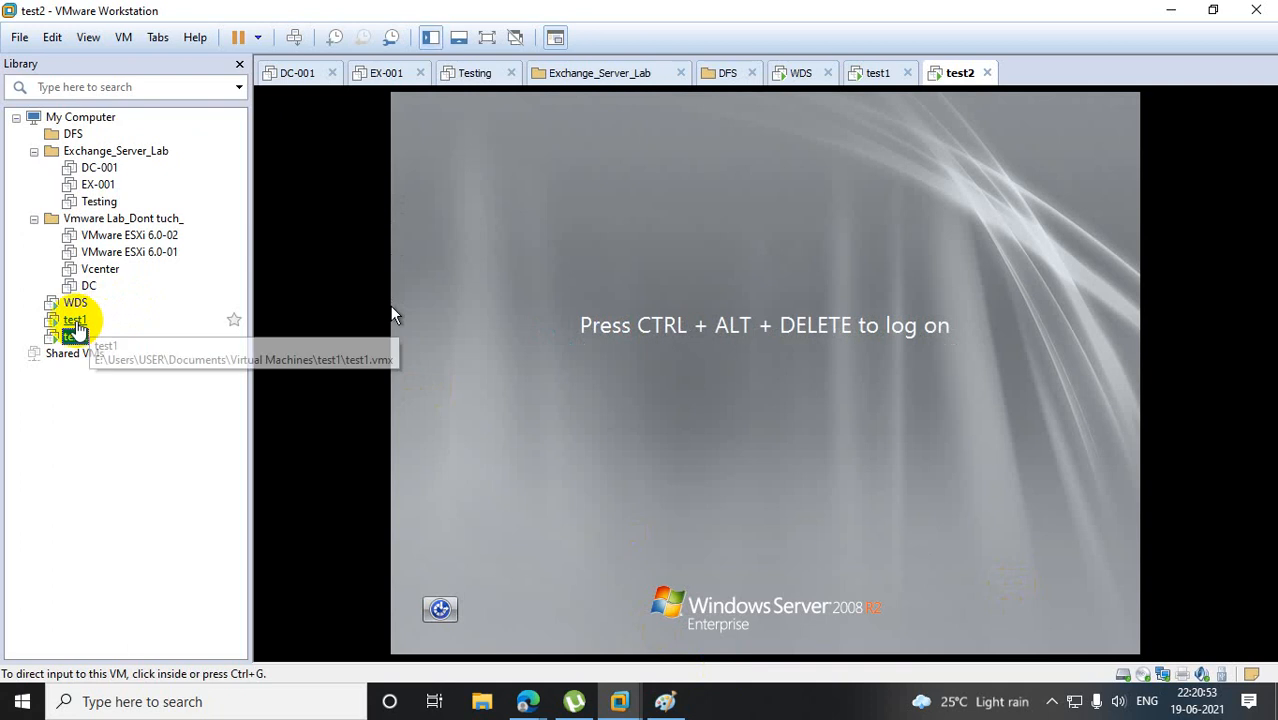
click(78, 320)
click(86, 339)
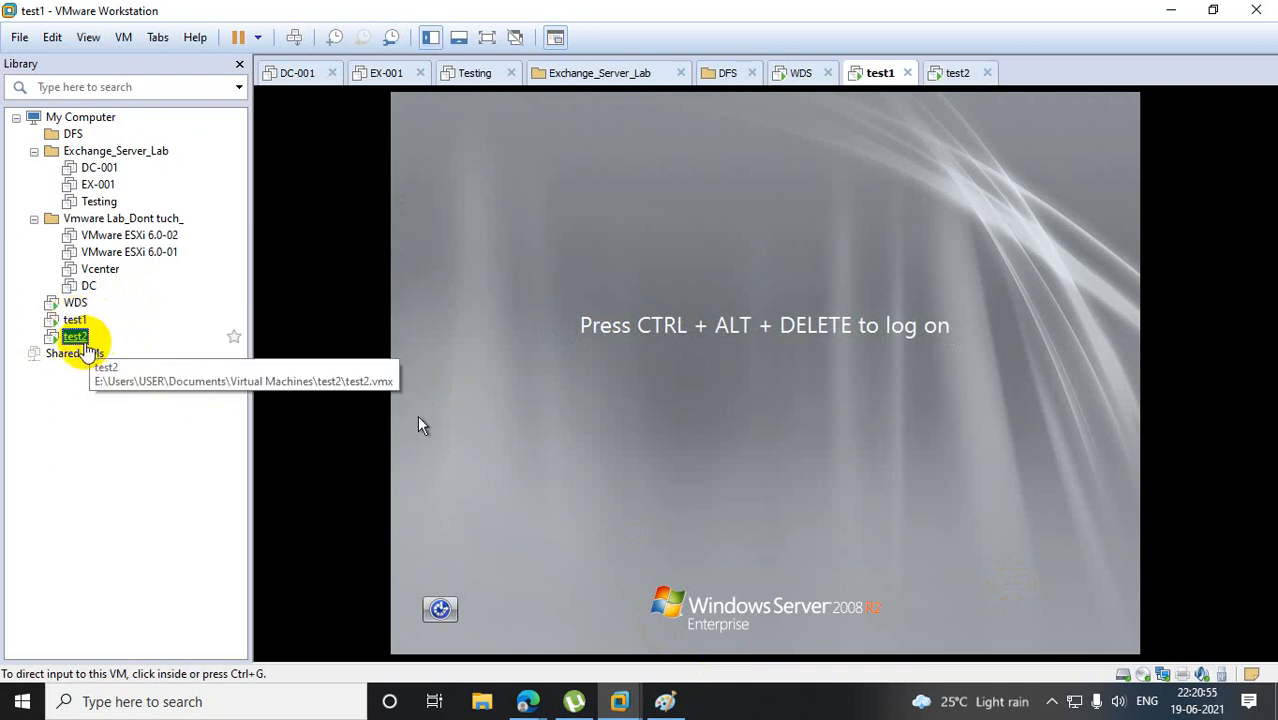
click(593, 372)
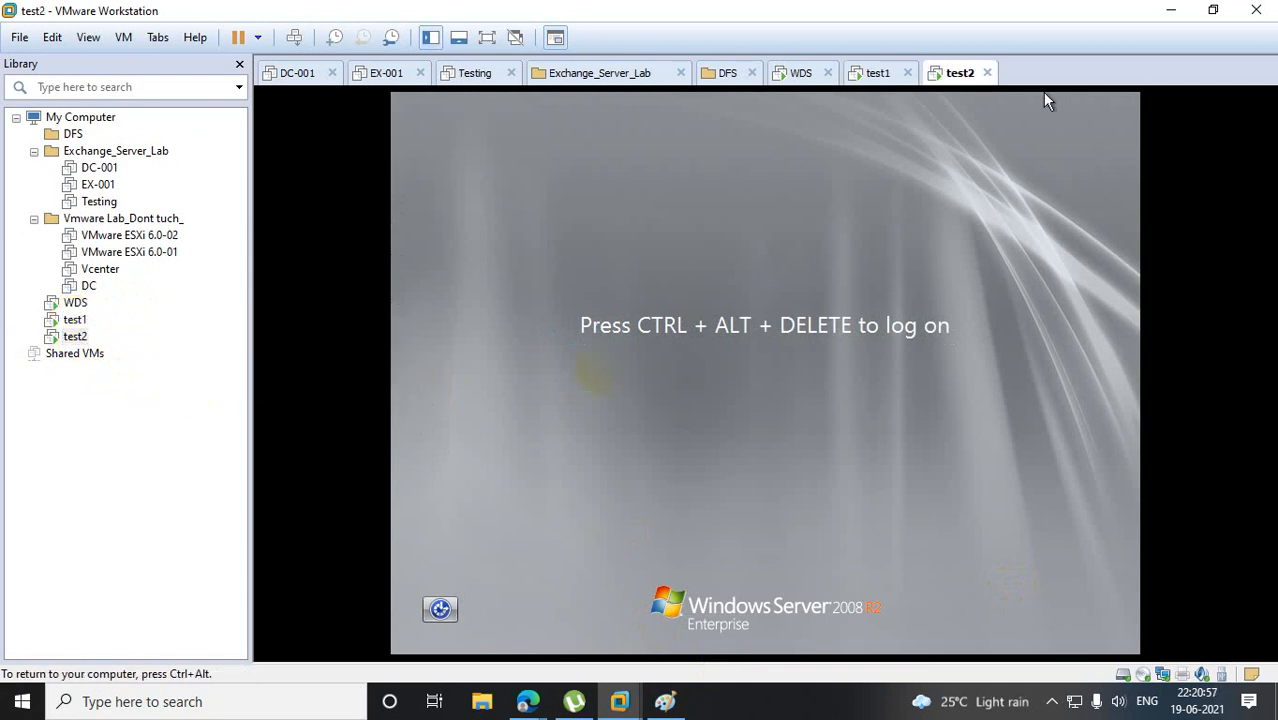
key(ctrl+alt)
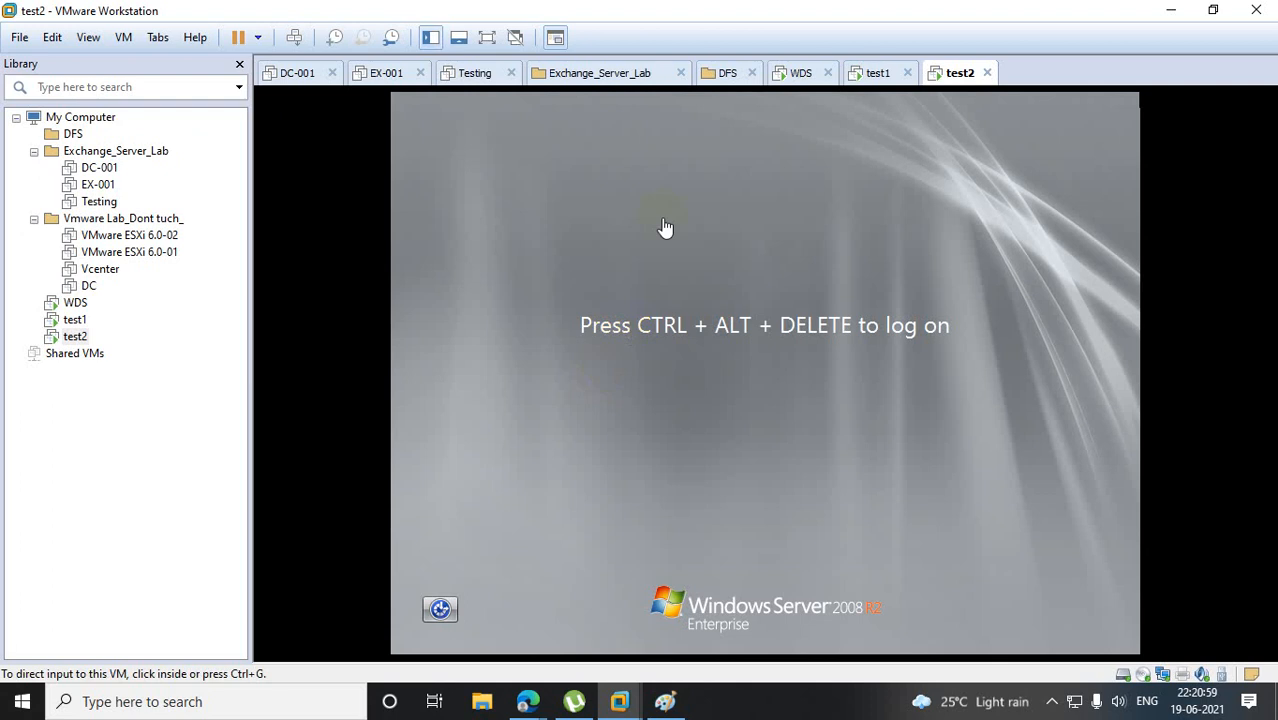
Minimize VMware Workstation, look at the Google Meet call in Microsoft Edge, and minimize it to return to the desktop.
click(1171, 12)
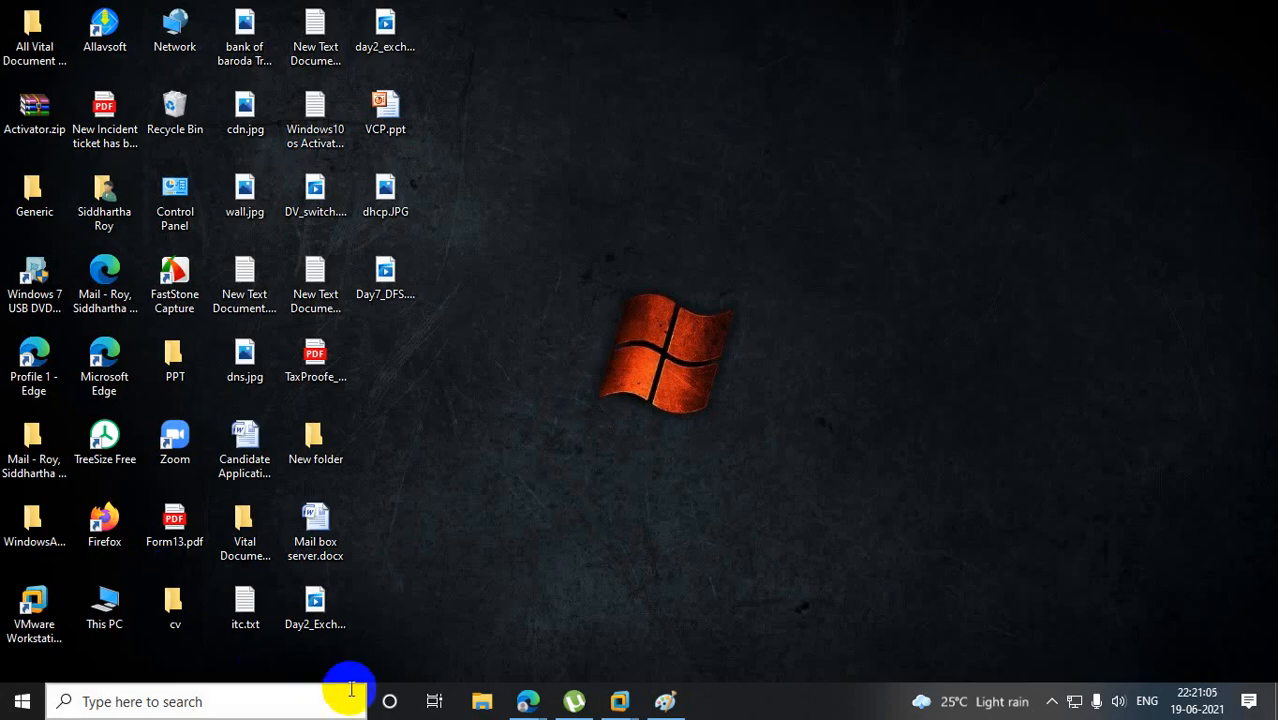
mouse_move(527, 700)
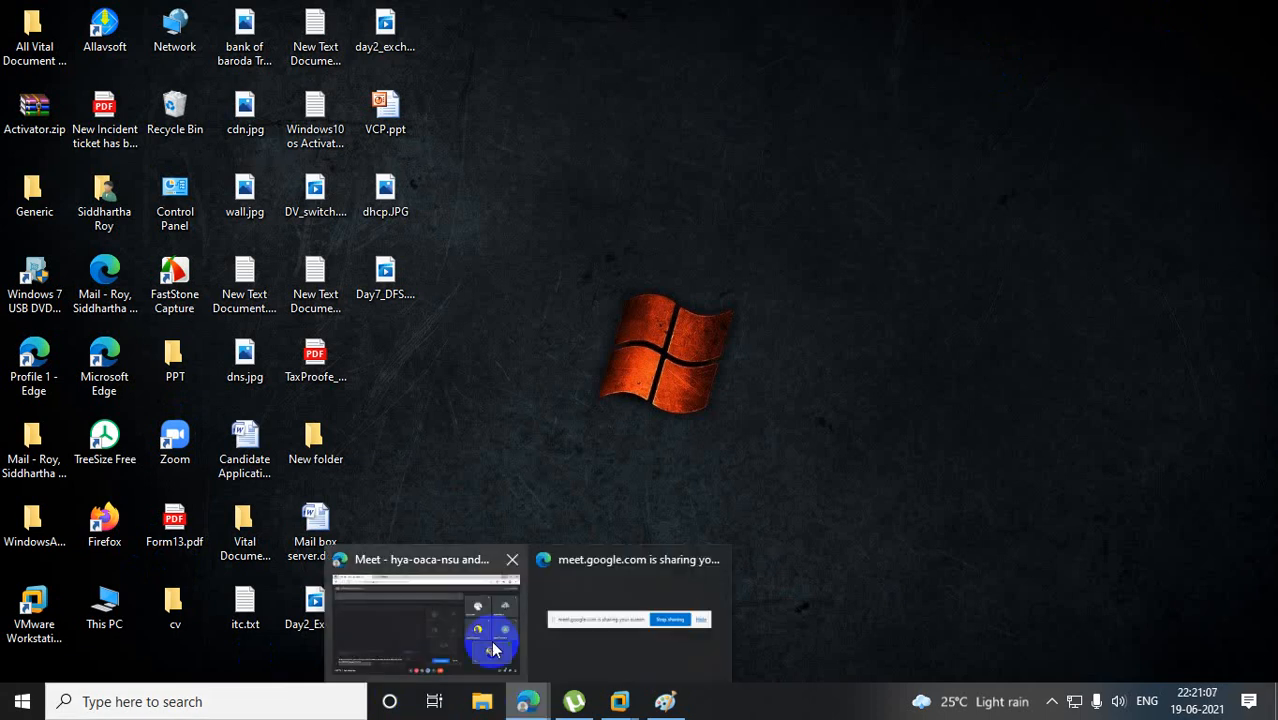
click(460, 618)
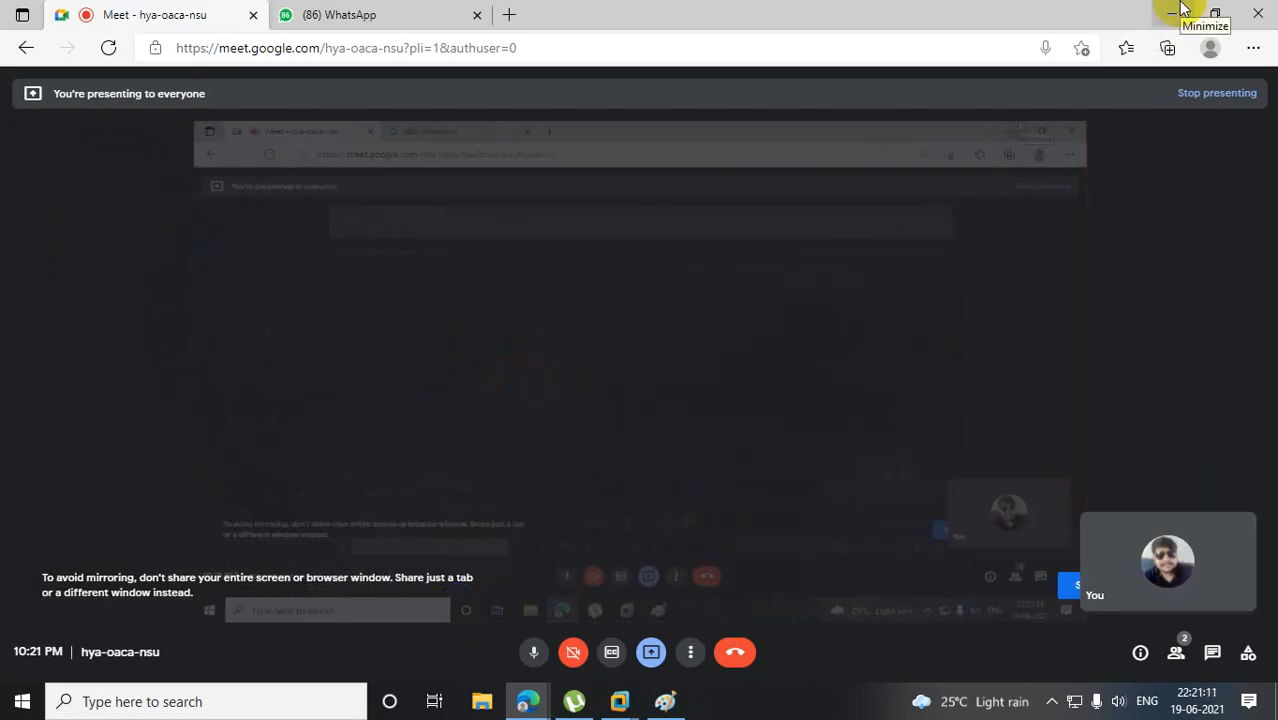
click(1177, 12)
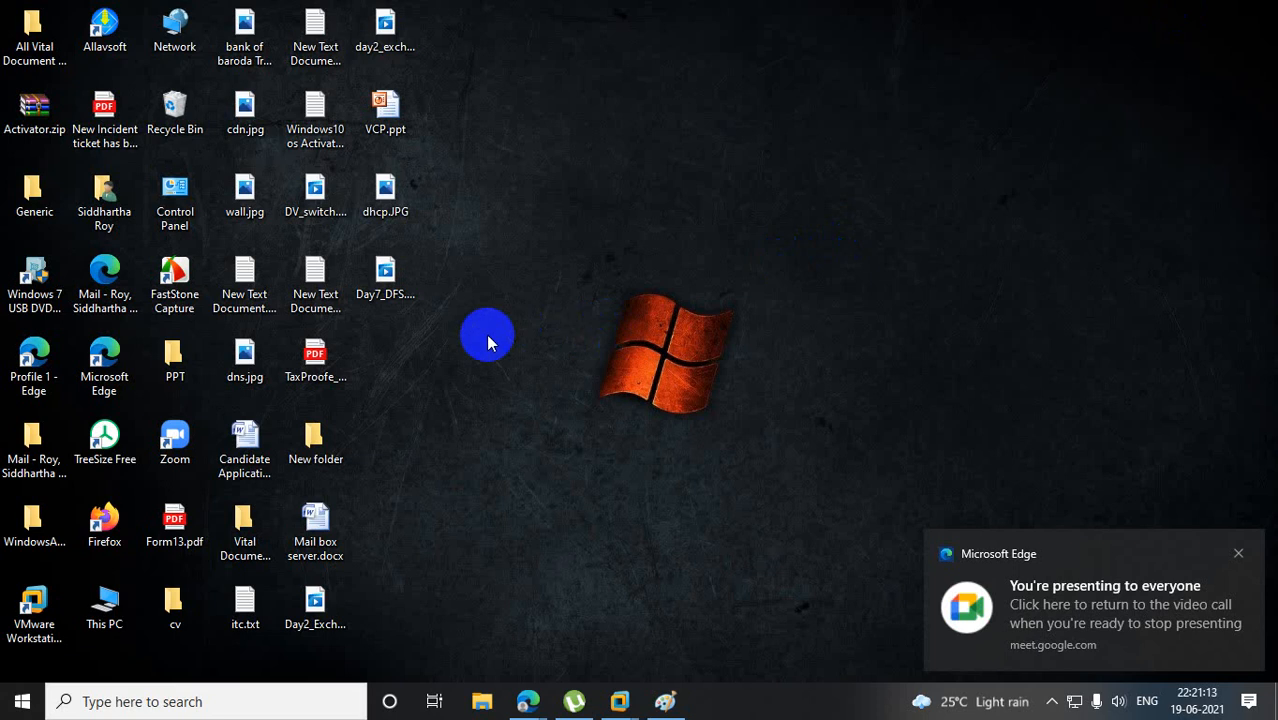